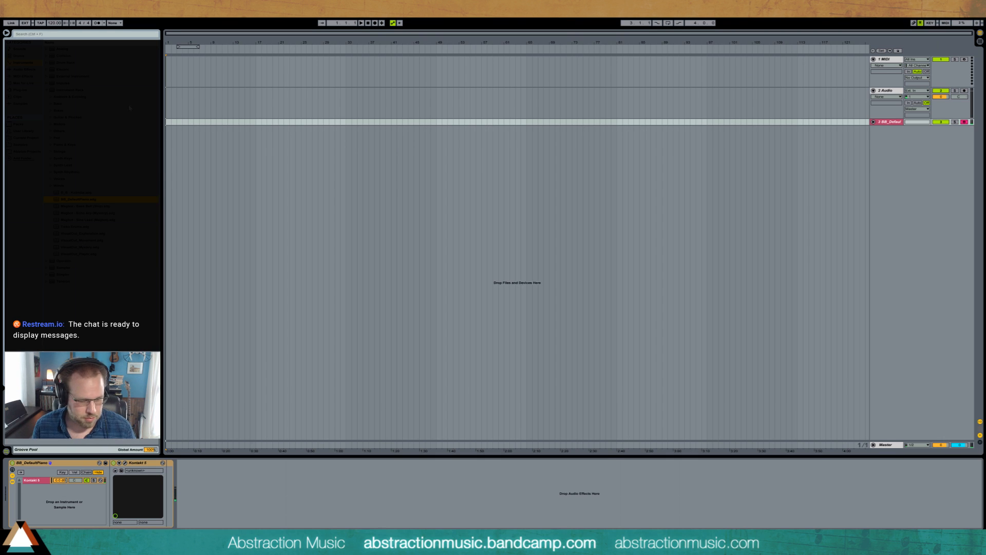
Move the BB_DefaultPiano track above the others and delete the empty MIDI and Audio tracks.
{"action": "left_click", "coordinate": [188, 161]}
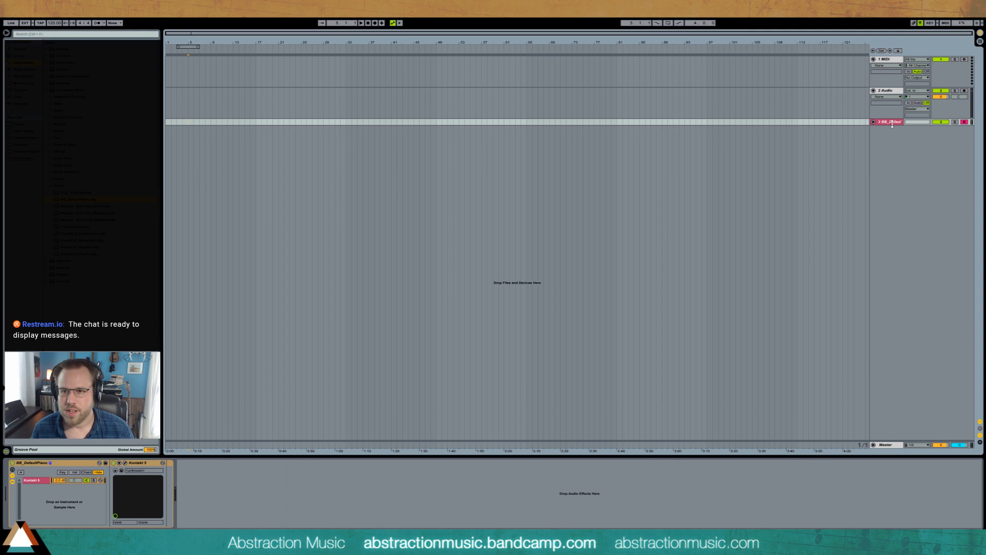
{"action": "left_click_drag", "start_coordinate": [891, 126], "coordinate": [887, 69]}
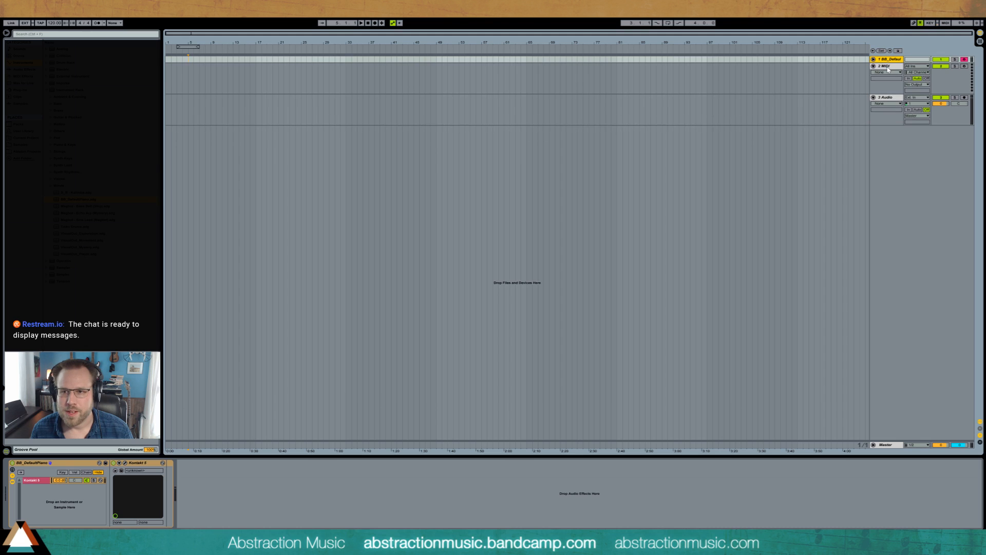
{"action": "left_click", "coordinate": [891, 101]}
{"action": "key", "text": "Delete"}
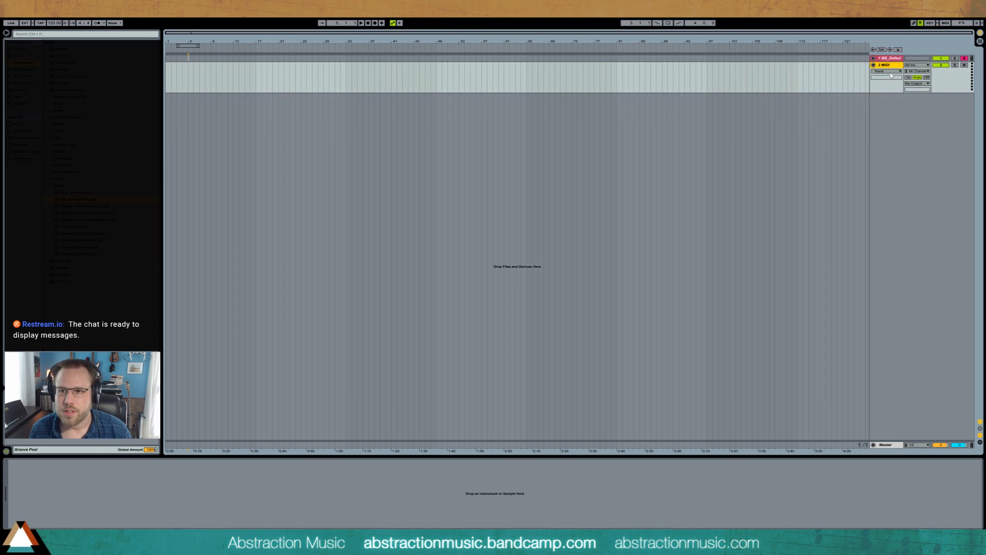
{"action": "key", "text": "Delete"}
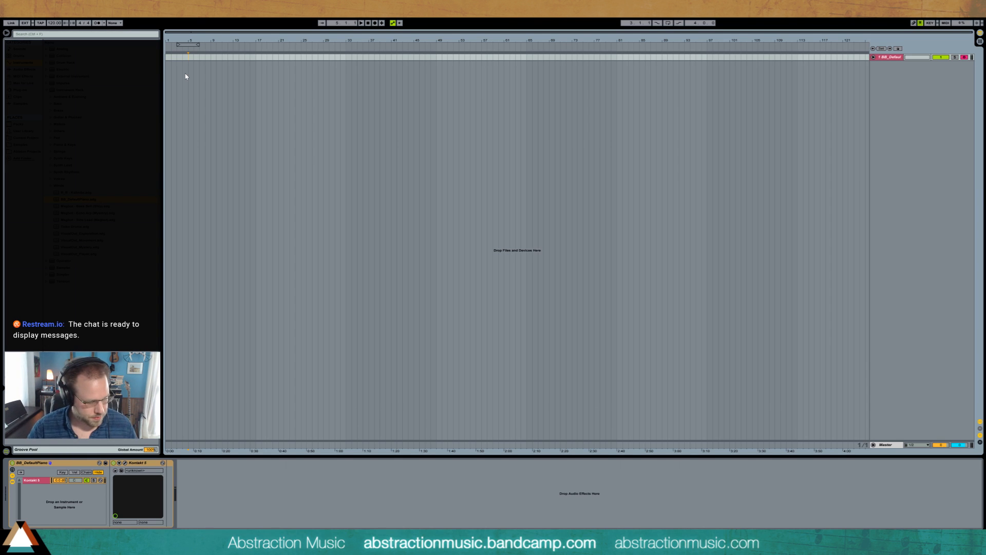
Start a 2-hour countdown on the bookmarked Google countdown timer in Firefox, then return to Ableton Live.
{"action": "key", "text": "super"}
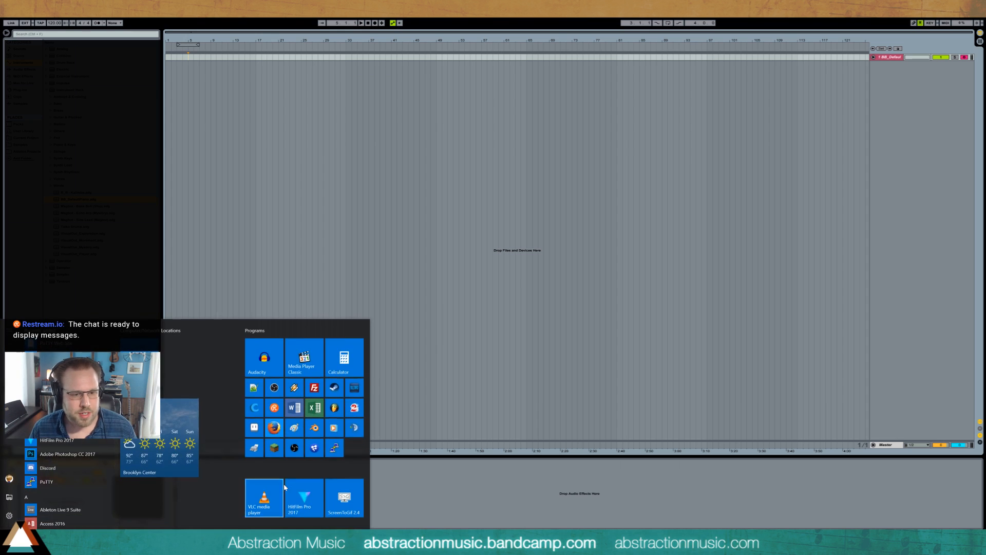
{"action": "left_click", "coordinate": [275, 426]}
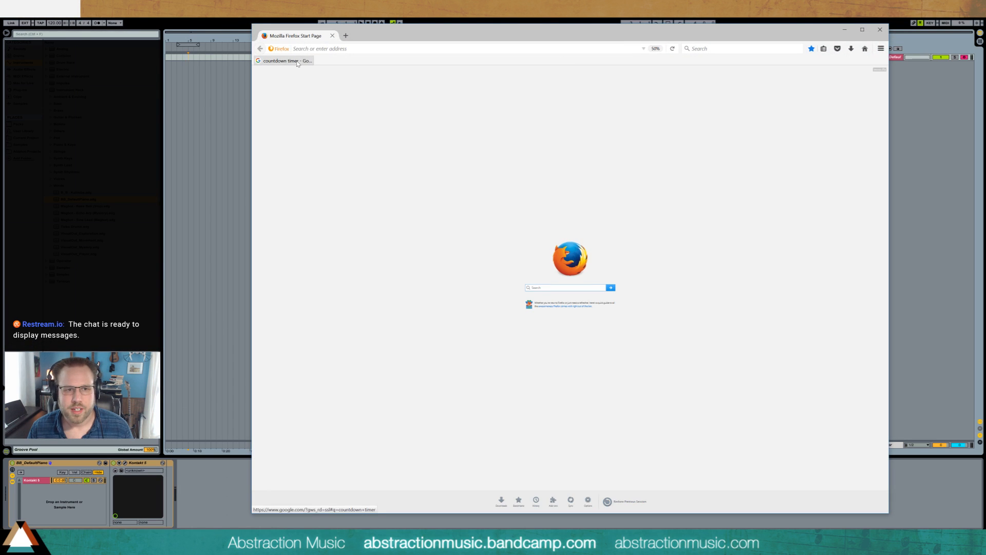
{"action": "left_click", "coordinate": [296, 62]}
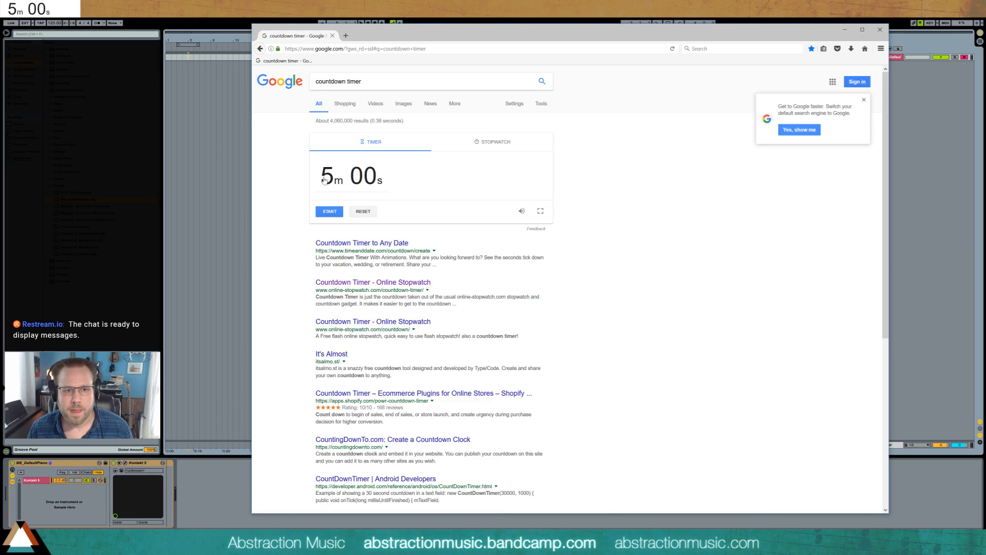
{"action": "left_click", "coordinate": [323, 179]}
{"action": "type", "text": "20000"}
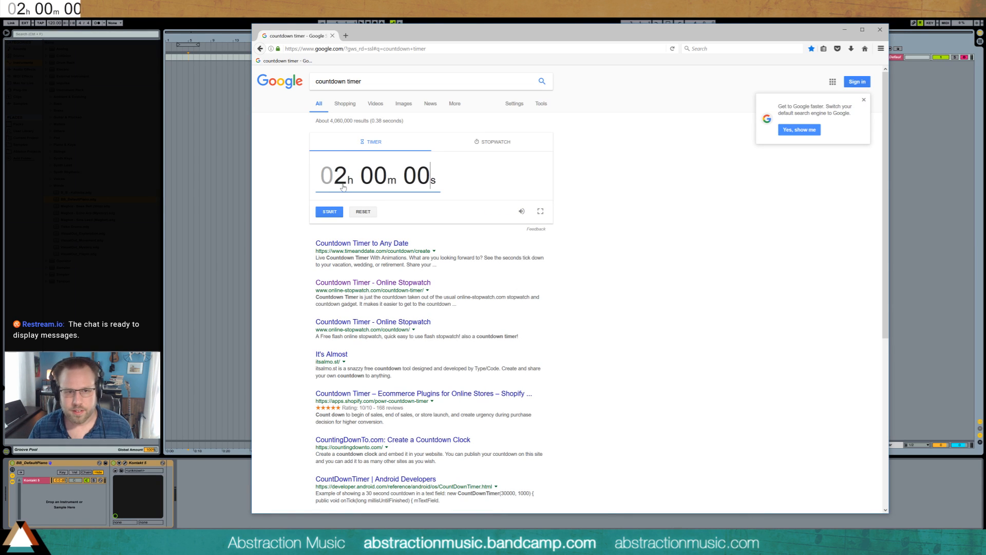
{"action": "key", "text": "Return"}
{"action": "left_click", "coordinate": [210, 165]}
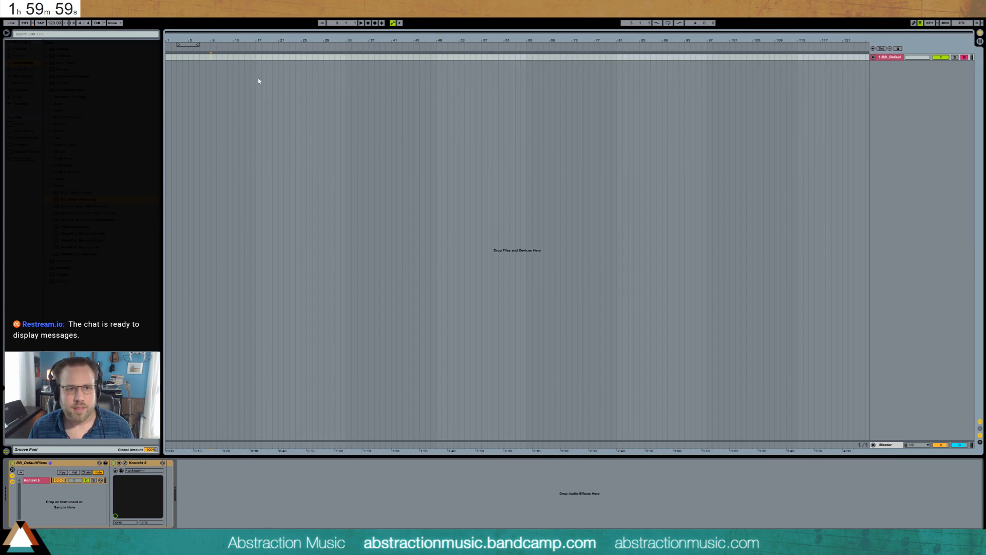
Look through the browser's folders for a sound to use.
{"action": "left_click", "coordinate": [294, 133]}
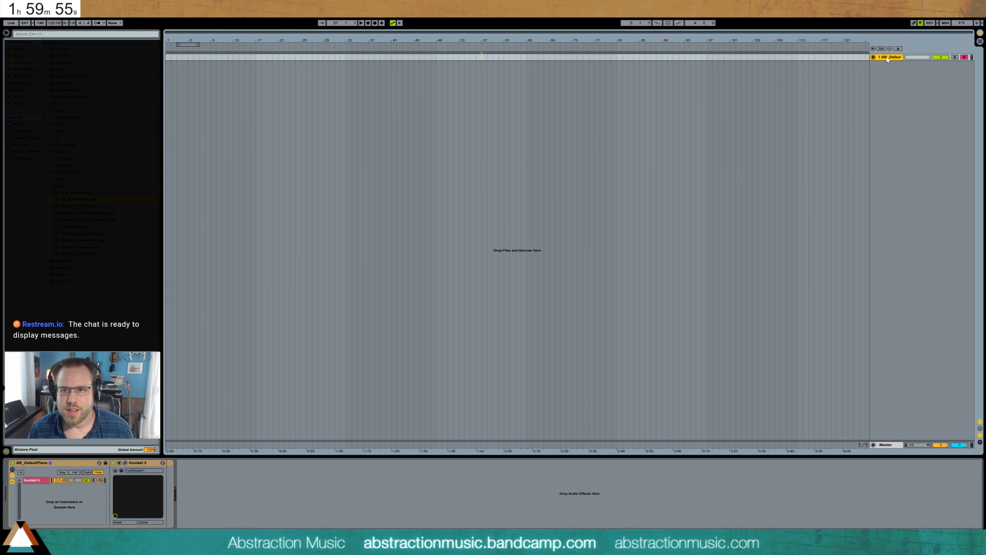
{"action": "left_click", "coordinate": [662, 123]}
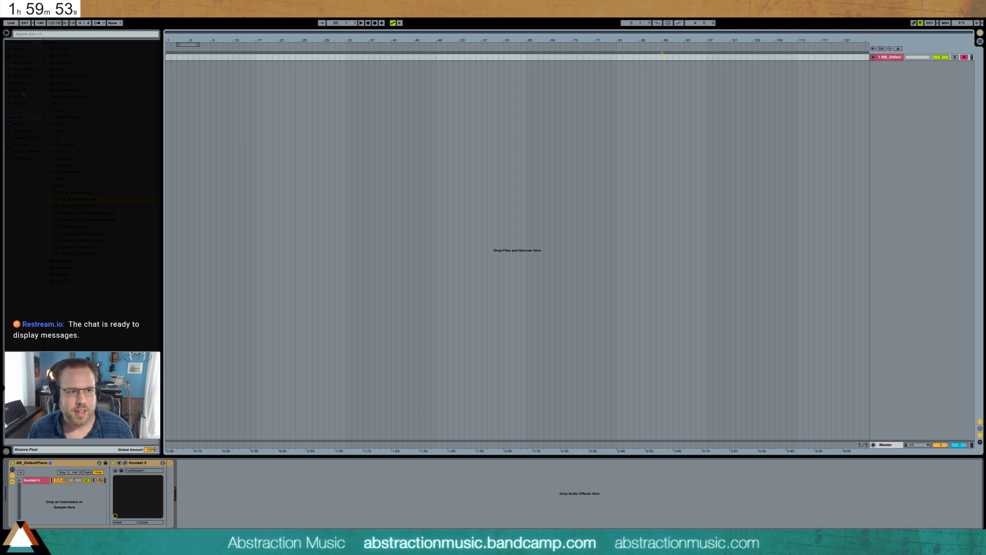
{"action": "left_click", "coordinate": [26, 145]}
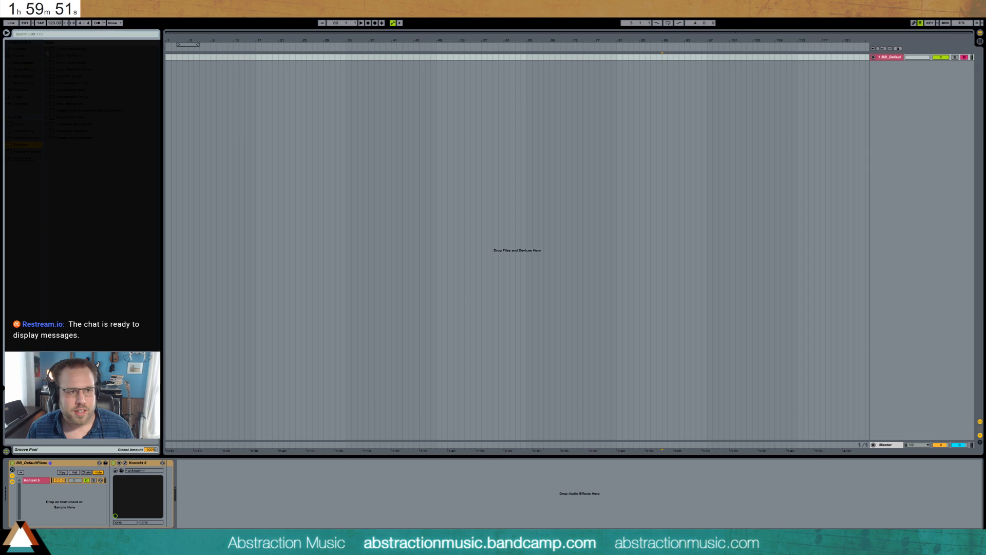
{"action": "left_click", "coordinate": [47, 49]}
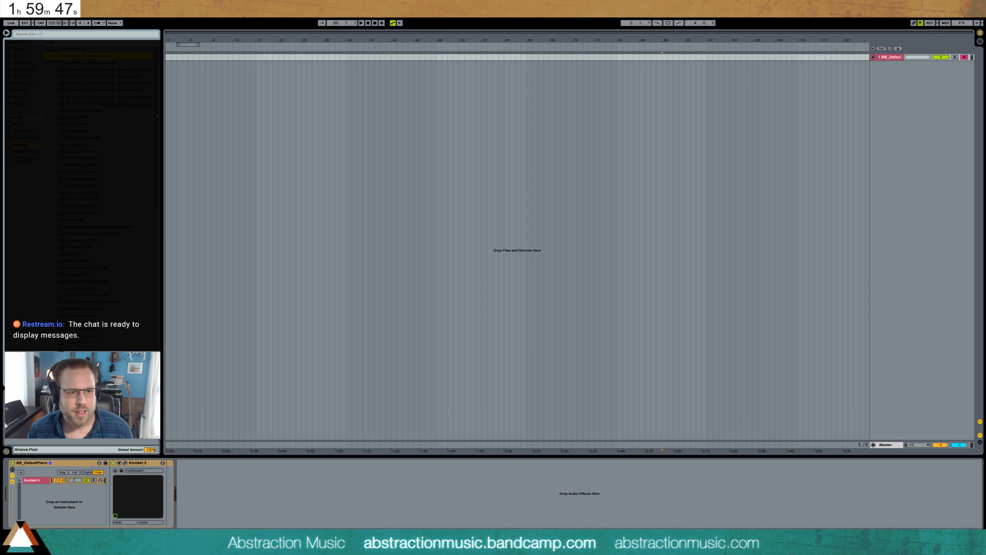
{"action": "scroll", "coordinate": [161, 125], "scroll_direction": "down", "scroll_amount": 1}
{"action": "scroll", "coordinate": [161, 126], "scroll_direction": "down", "scroll_amount": 2}
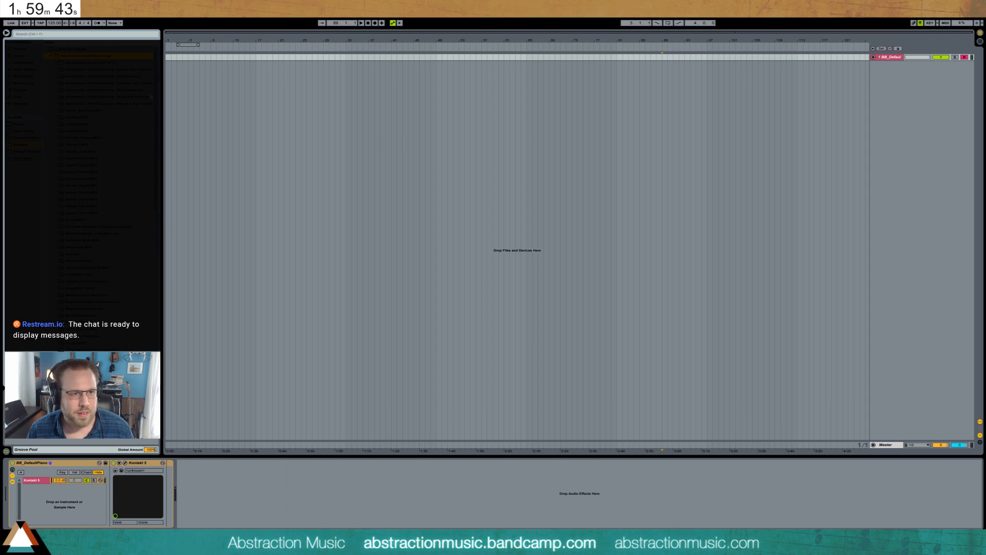
{"action": "left_click", "coordinate": [51, 58]}
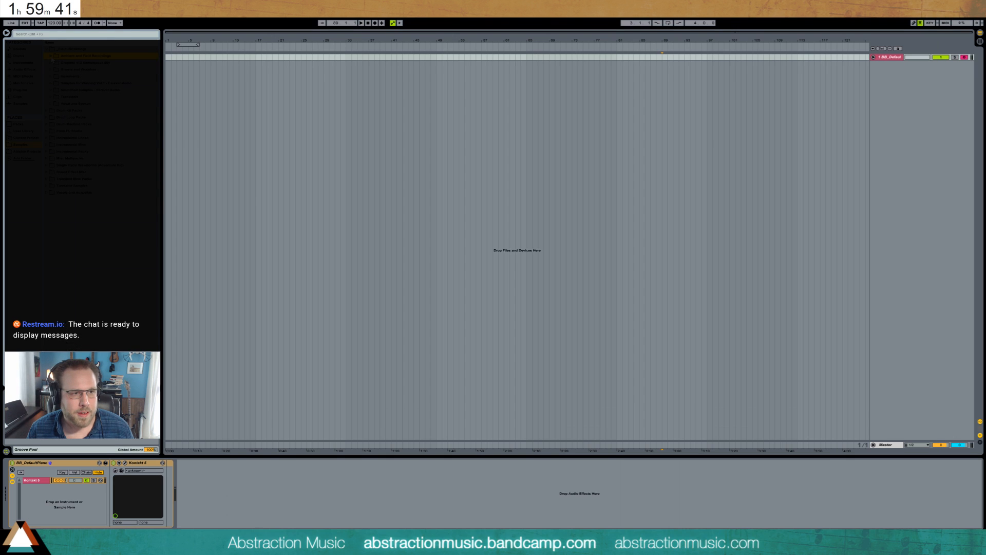
Add the Kontakt 5 plug-in on a new track and move its window over the empty arrangement area.
{"action": "left_click", "coordinate": [25, 77]}
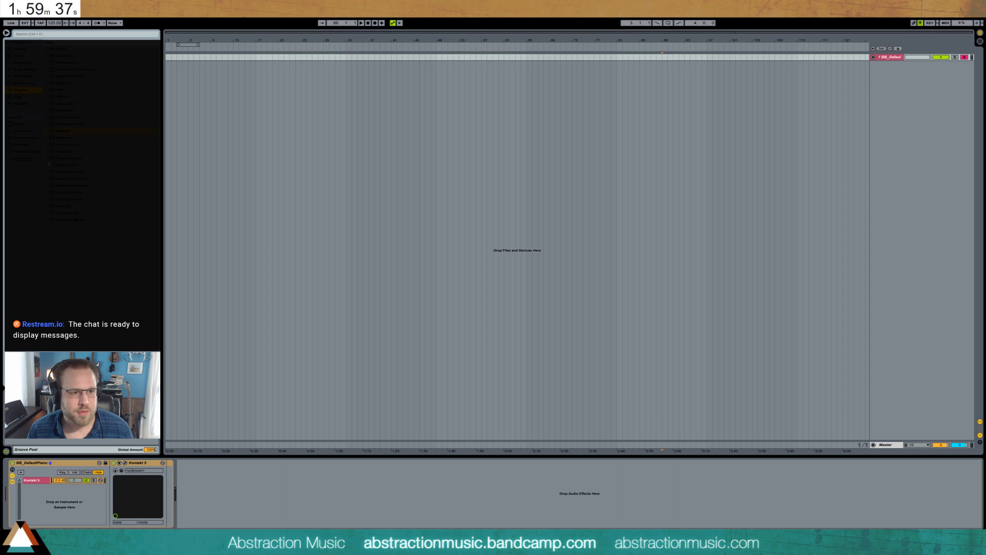
{"action": "left_click_drag", "start_coordinate": [70, 111], "coordinate": [286, 132]}
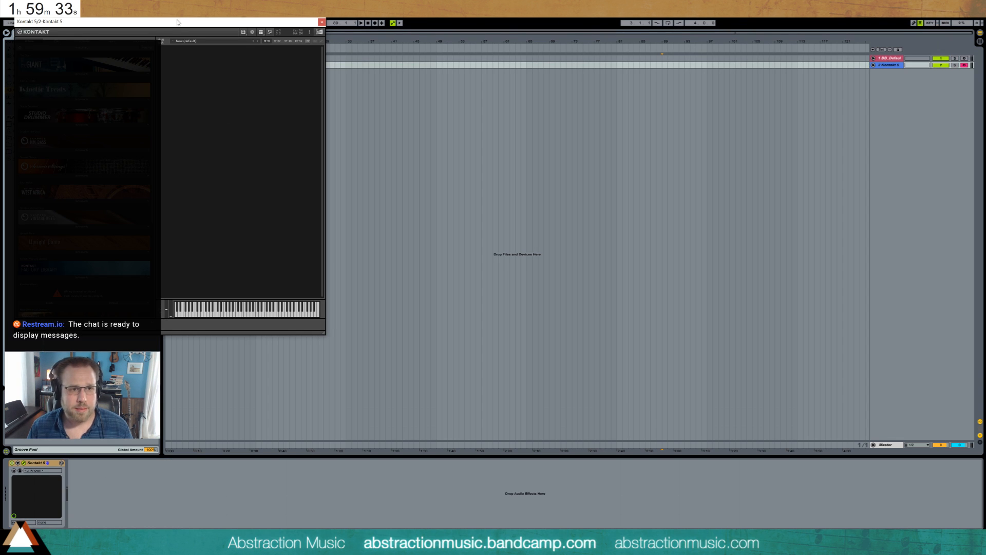
{"action": "mouse_move", "coordinate": [177, 22]}
{"action": "left_mouse_down"}
{"action": "mouse_move", "coordinate": [434, 137]}
{"action": "mouse_move", "coordinate": [423, 122]}
{"action": "mouse_move", "coordinate": [477, 119]}
{"action": "left_mouse_up"}
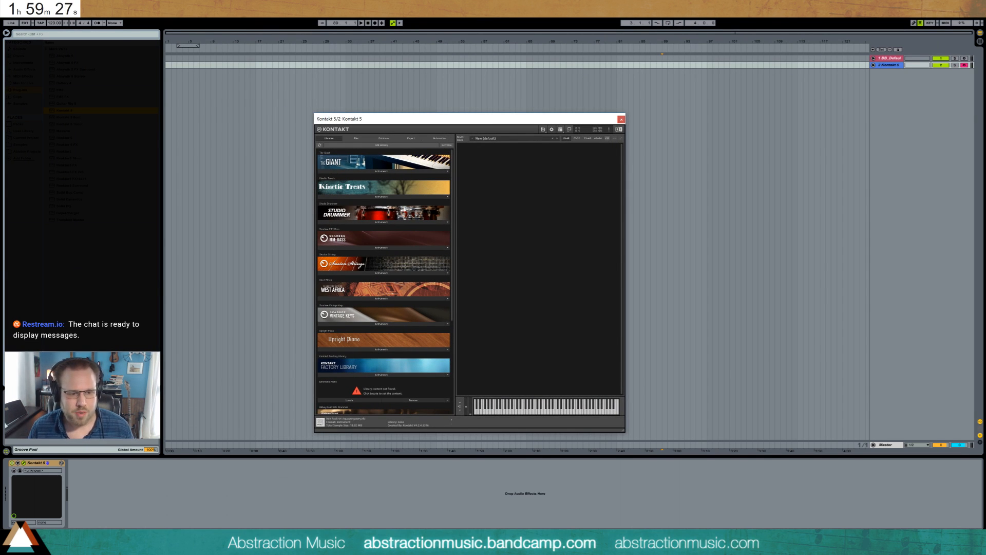
{"action": "left_click", "coordinate": [52, 543]}
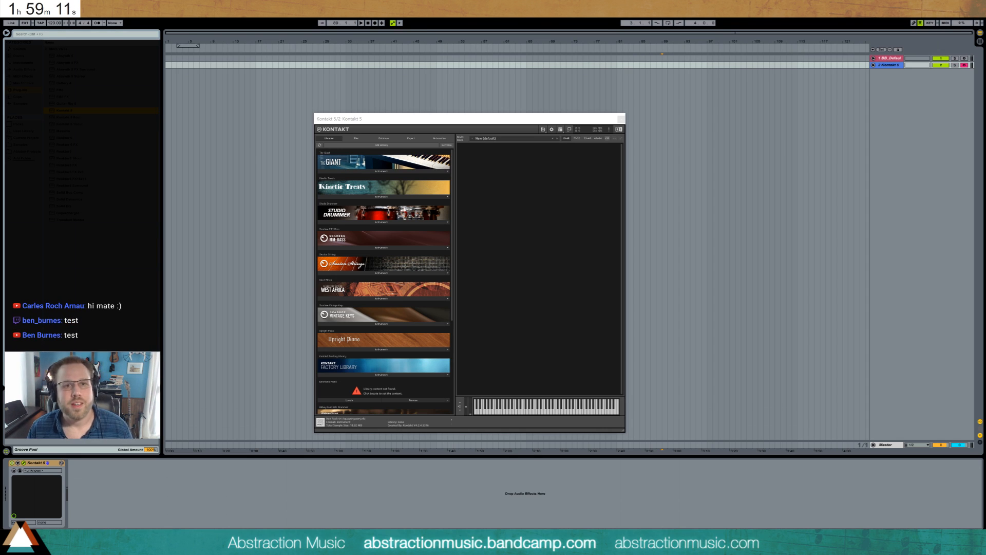
{"action": "left_click_drag", "start_coordinate": [478, 120], "coordinate": [451, 97]}
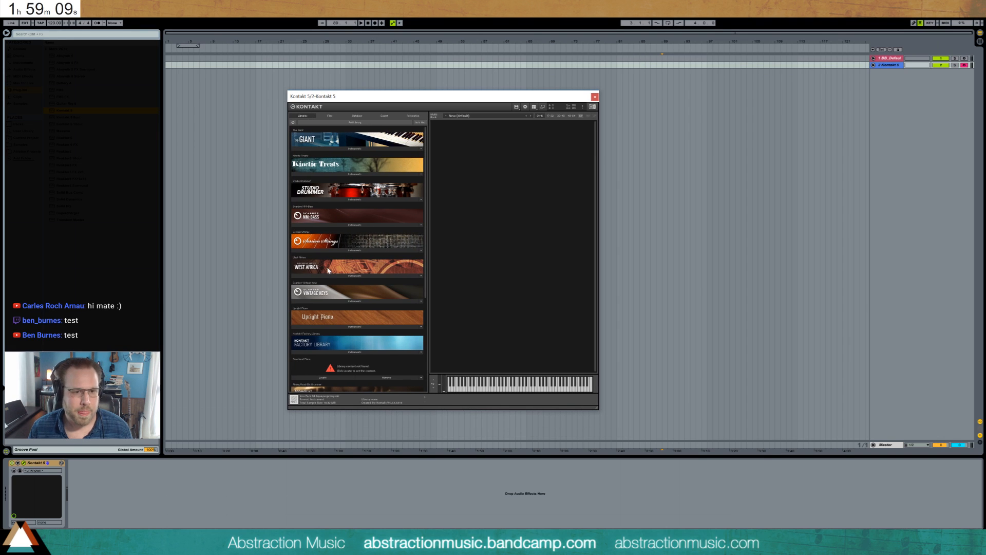
Load the Scarbee Mark I instrument from Kontakt's Vintage Keys library and shift the plug-in window slightly.
{"action": "left_click", "coordinate": [349, 301]}
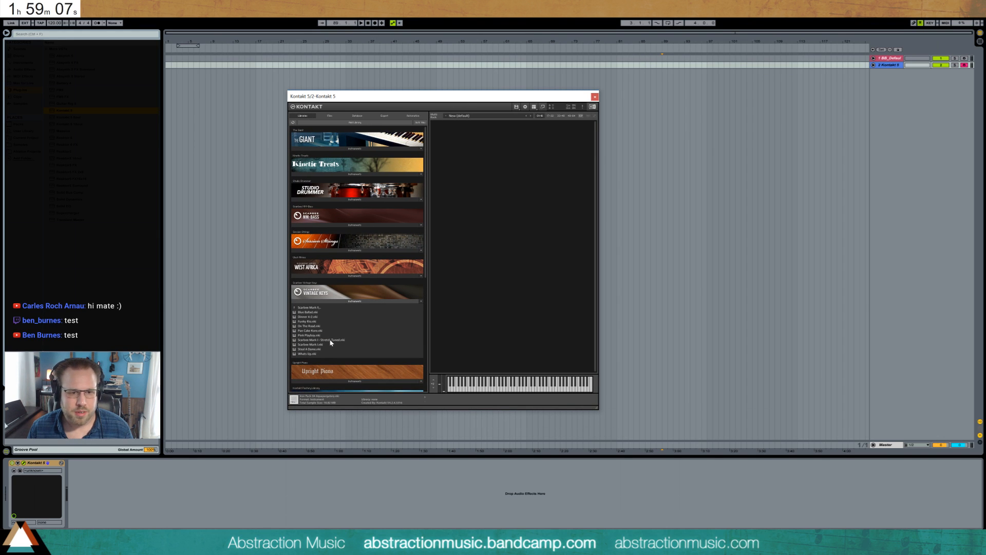
{"action": "double_click", "coordinate": [333, 344]}
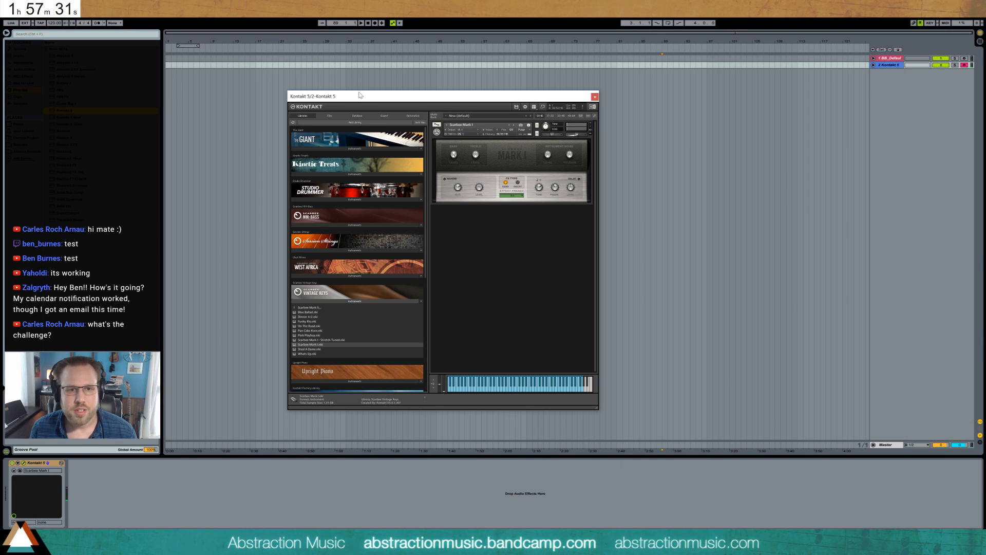
{"action": "left_click_drag", "start_coordinate": [359, 95], "coordinate": [391, 116]}
{"action": "left_click", "coordinate": [239, 93]}
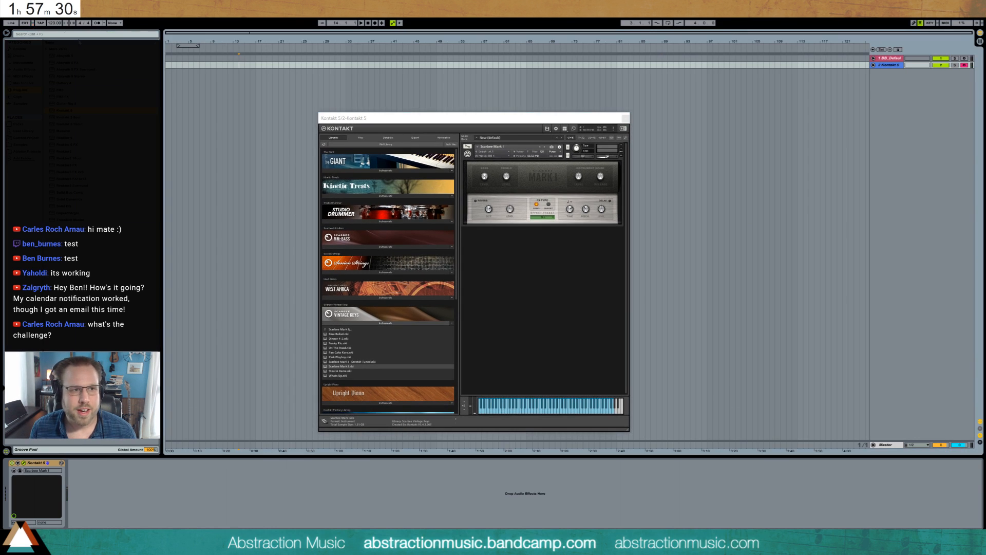
Tap out the tempo, then set the song to 110 BPM with a 3/4 time signature.
{"action": "left_click", "coordinate": [42, 25]}
{"action": "left_click", "coordinate": [42, 24]}
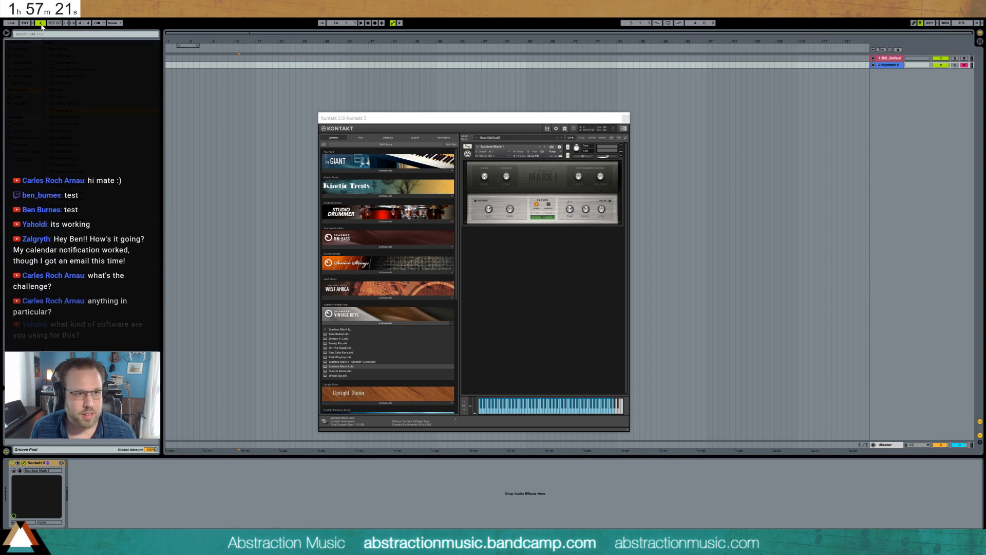
{"action": "left_click", "coordinate": [42, 24]}
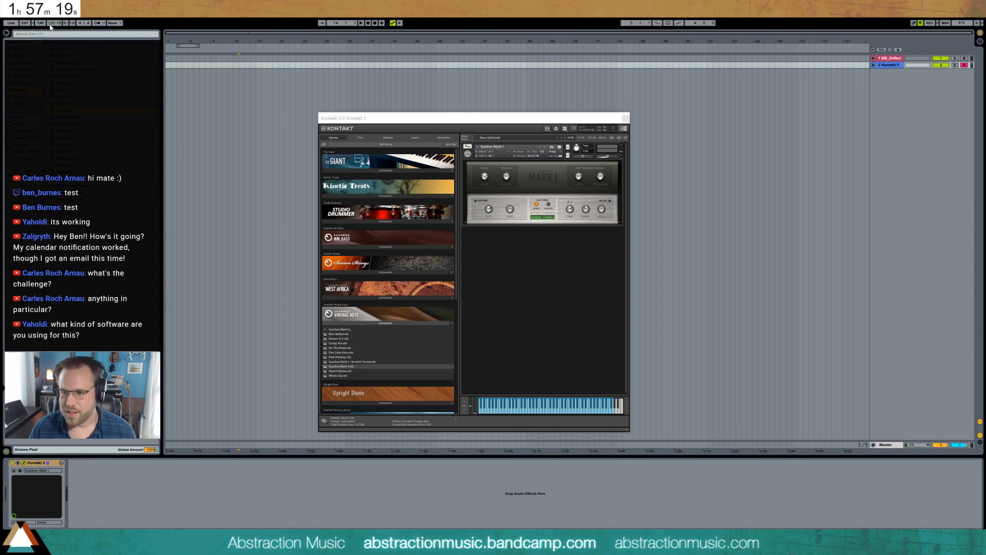
{"action": "left_click", "coordinate": [51, 25]}
{"action": "type", "text": "110"}
{"action": "key", "text": "Return"}
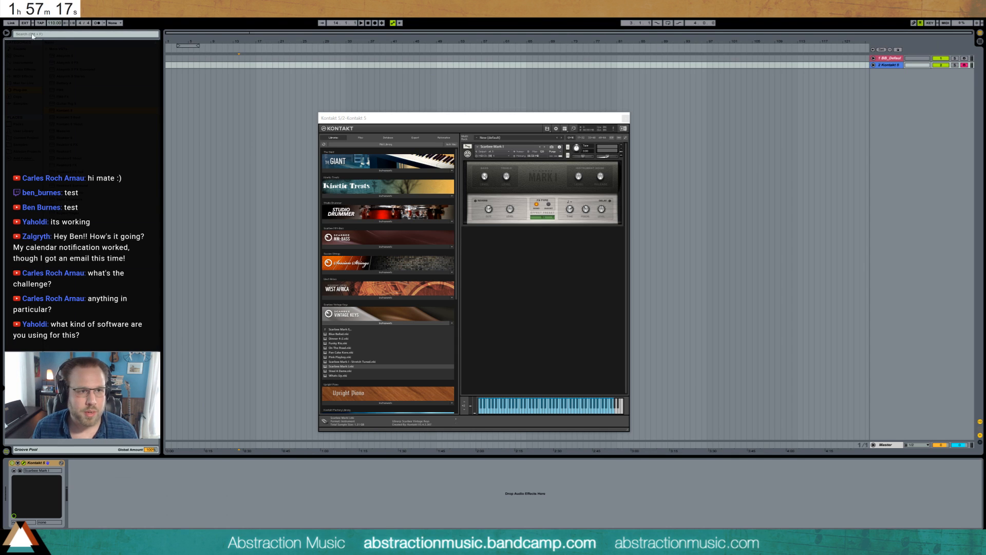
{"action": "left_click", "coordinate": [80, 25]}
{"action": "type", "text": "3"}
{"action": "key", "text": "Return"}
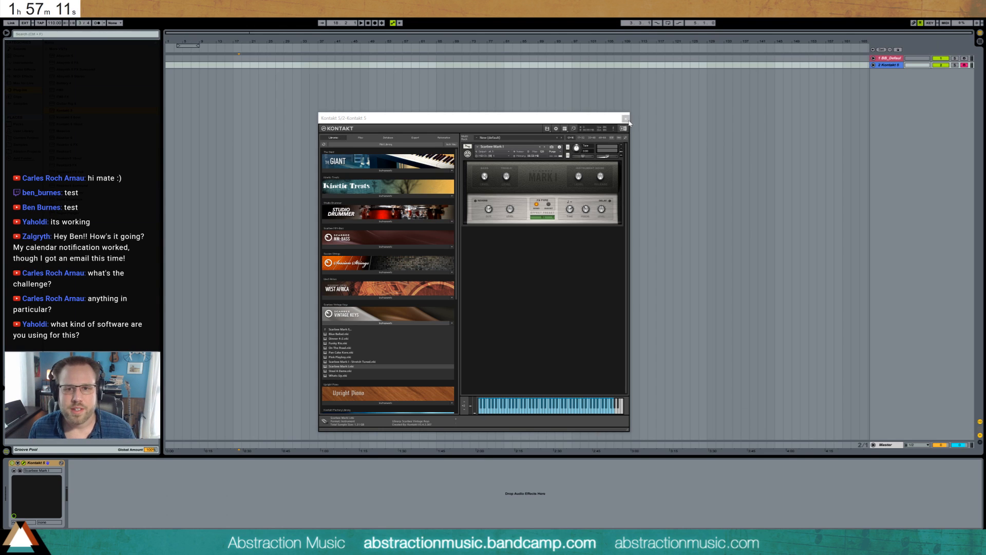
Close the Kontakt window and record a take on the Kontakt 5 track from bar 5 with the metronome on.
{"action": "left_click", "coordinate": [625, 118]}
{"action": "left_click", "coordinate": [182, 67]}
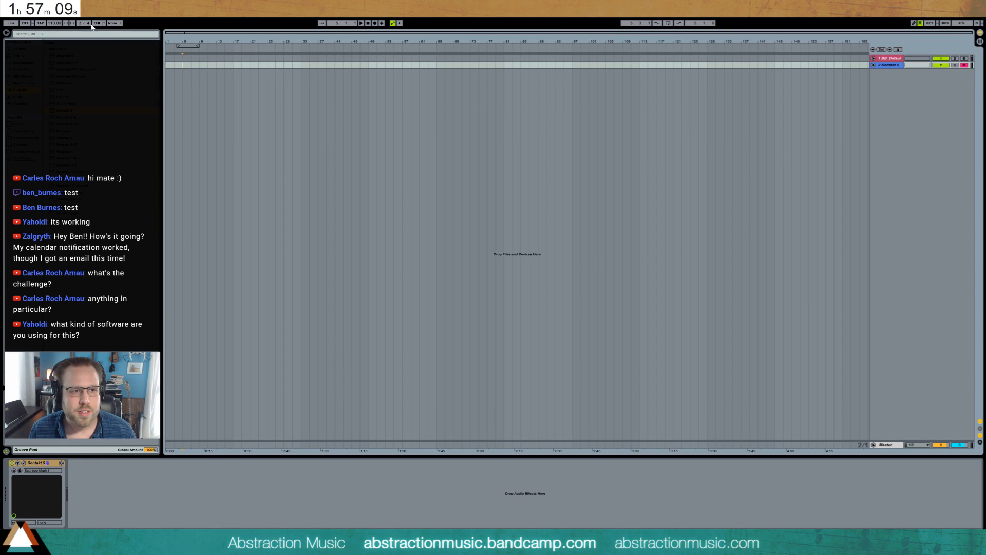
{"action": "left_click", "coordinate": [95, 23]}
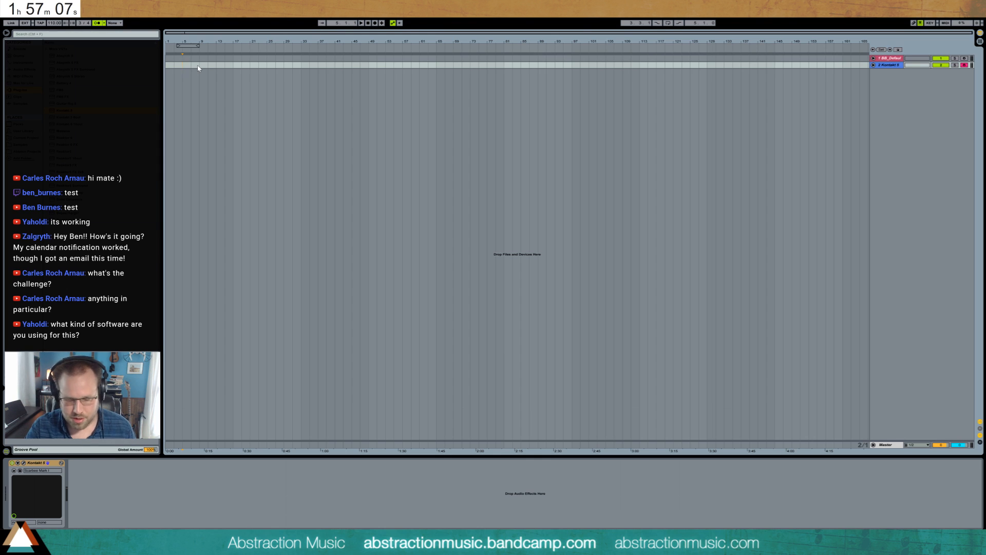
{"action": "key", "text": "F9"}
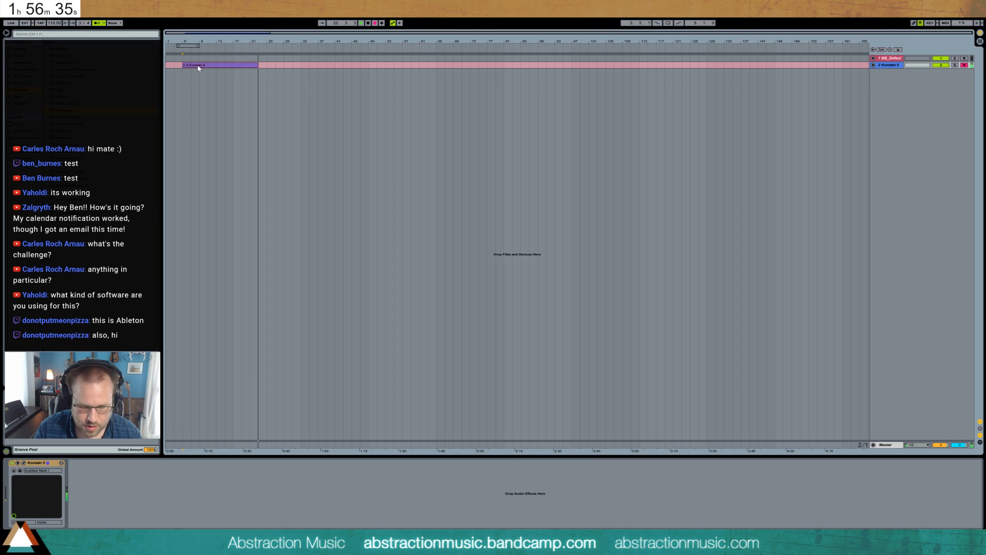
{"action": "key", "text": "space"}
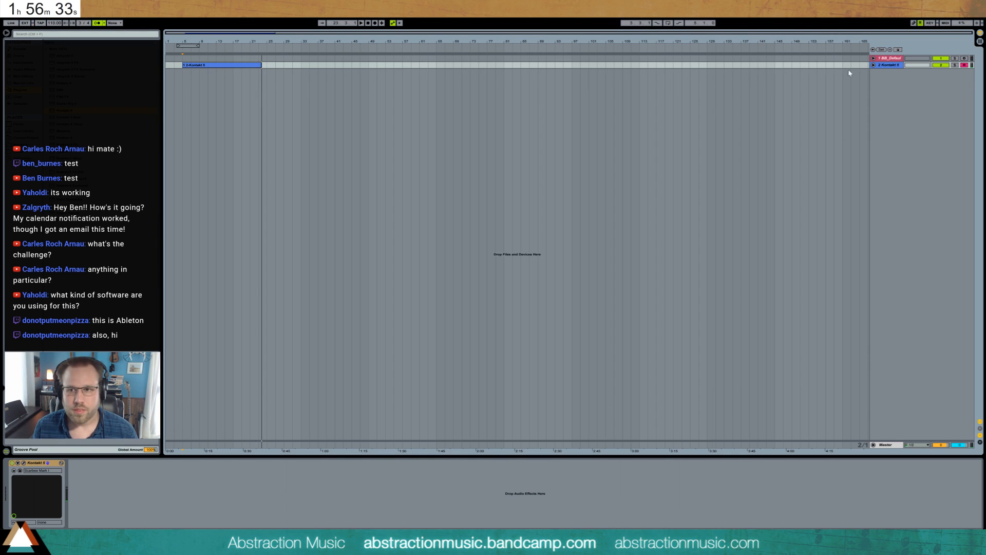
Unfold the Kontakt 5 track, split off the recorded passage starting at bar 15, and delete the clip before it.
{"action": "left_click", "coordinate": [873, 64]}
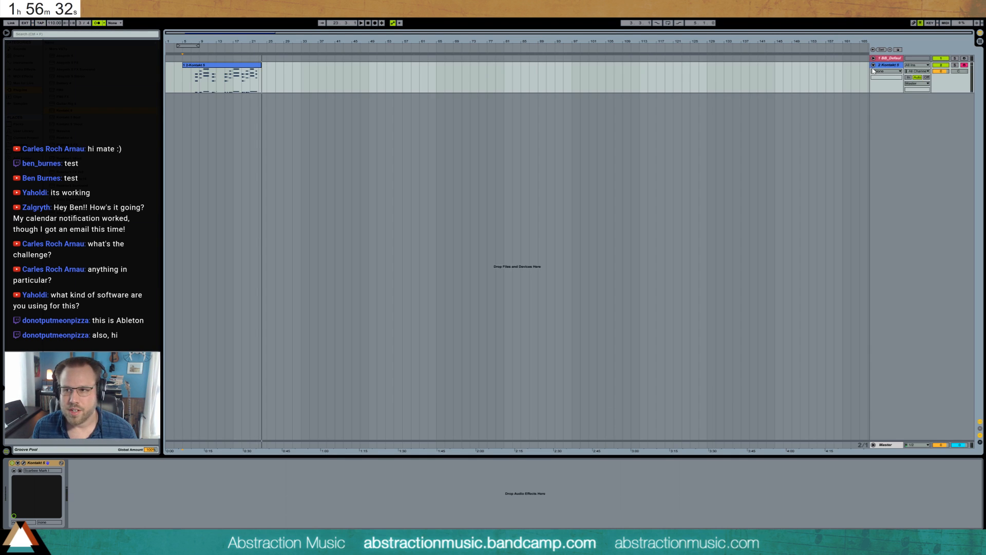
{"action": "left_click", "coordinate": [234, 67]}
{"action": "left_click_drag", "start_coordinate": [225, 77], "coordinate": [252, 89]}
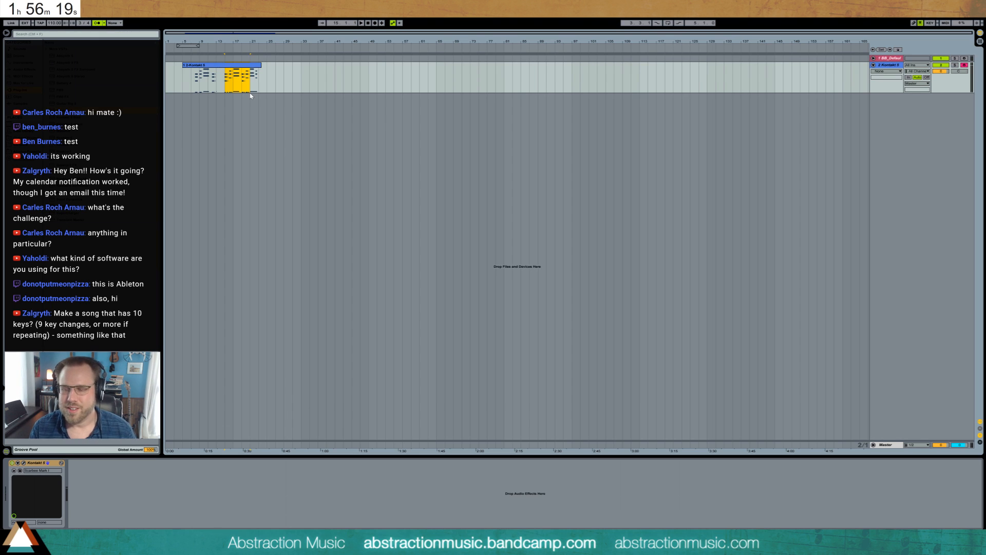
{"action": "left_click_drag", "start_coordinate": [225, 84], "coordinate": [259, 85]}
{"action": "key", "text": "ctrl+e"}
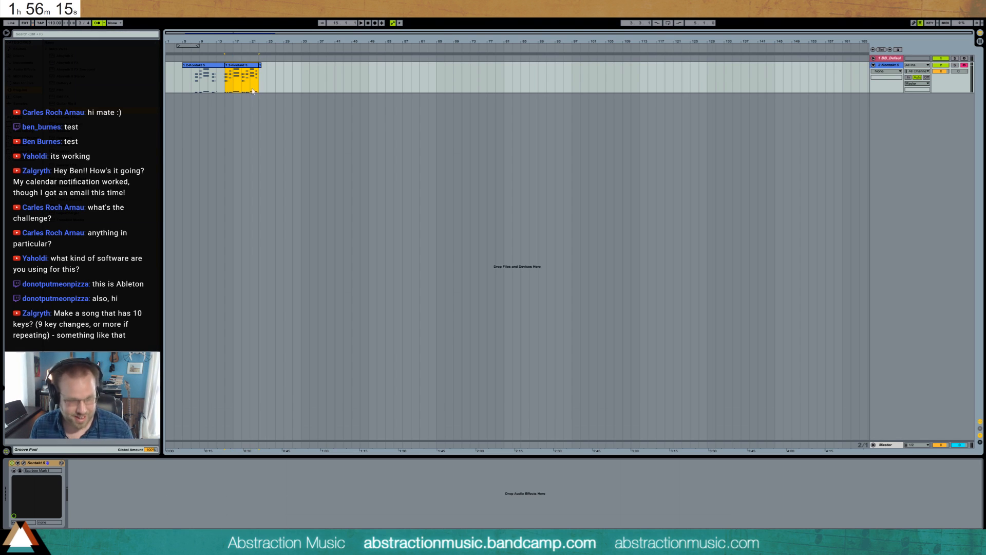
{"action": "left_click", "coordinate": [216, 66]}
{"action": "key", "text": "Delete"}
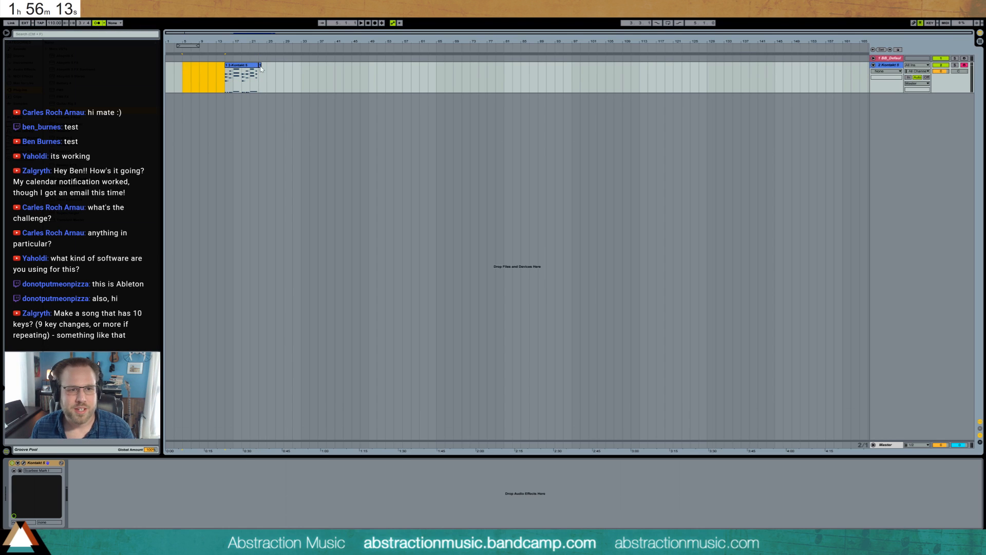
Delete the leftover fragment after the recorded clip, move the clip to start at bar 5, and loop its length.
{"action": "left_click", "coordinate": [260, 65]}
{"action": "key", "text": "Delete"}
{"action": "left_click", "coordinate": [245, 67]}
{"action": "left_click_drag", "start_coordinate": [245, 68], "coordinate": [203, 71]}
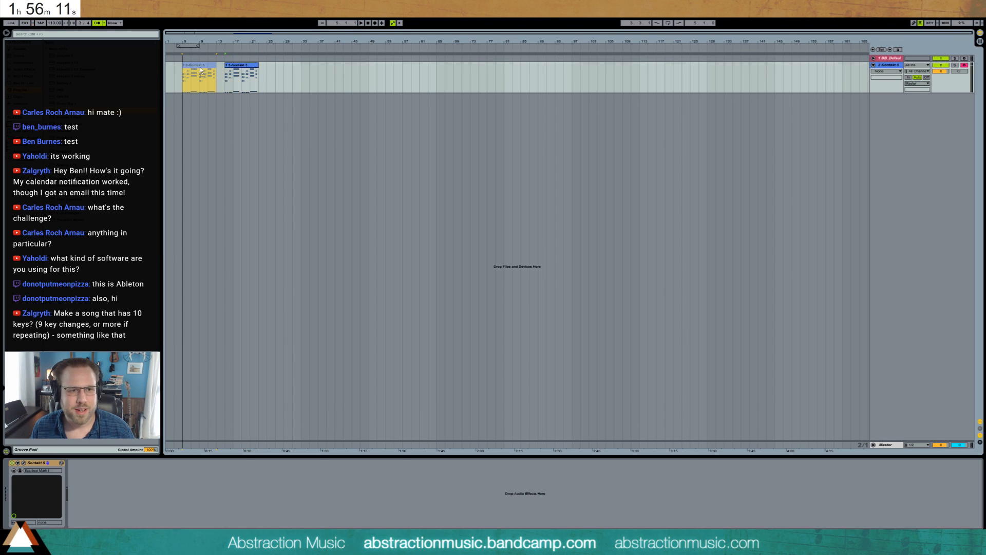
{"action": "key", "text": "ctrl+l"}
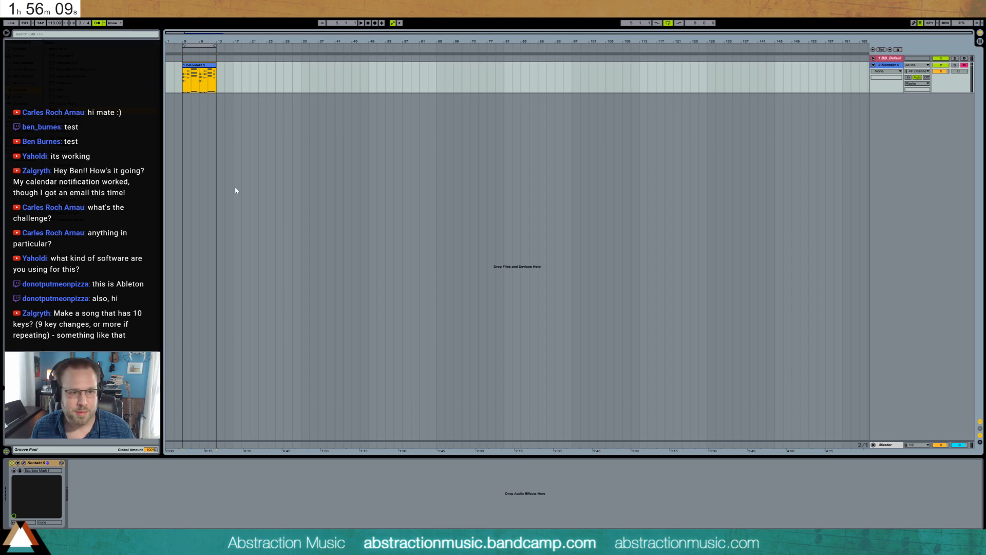
Open the clip's notes and nudge the first set of chords in bars 11 to 13 into time with the beat.
{"action": "double_click", "coordinate": [195, 66]}
{"action": "left_click", "coordinate": [201, 64]}
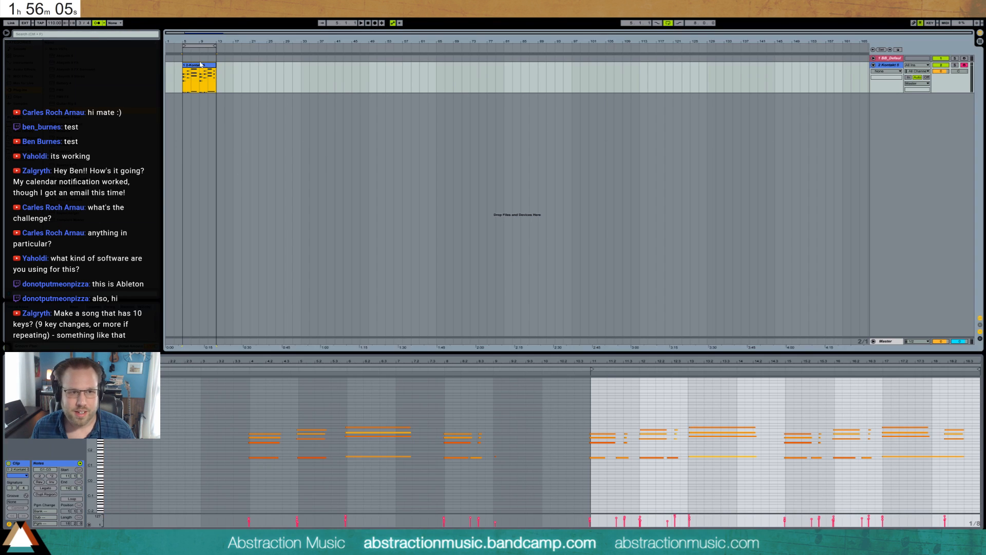
{"action": "left_click_drag", "start_coordinate": [653, 359], "coordinate": [327, 382]}
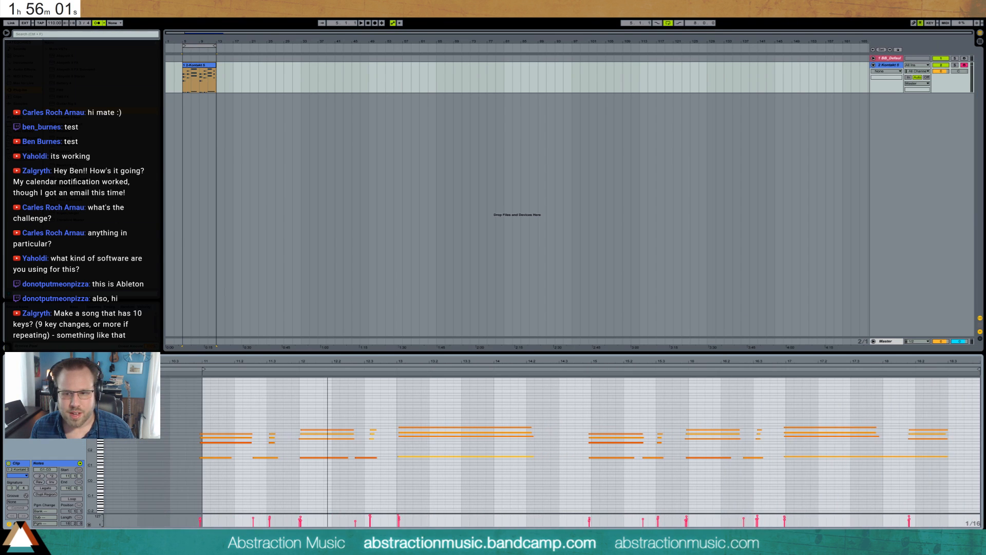
{"action": "left_click_drag", "start_coordinate": [249, 424], "coordinate": [227, 469]}
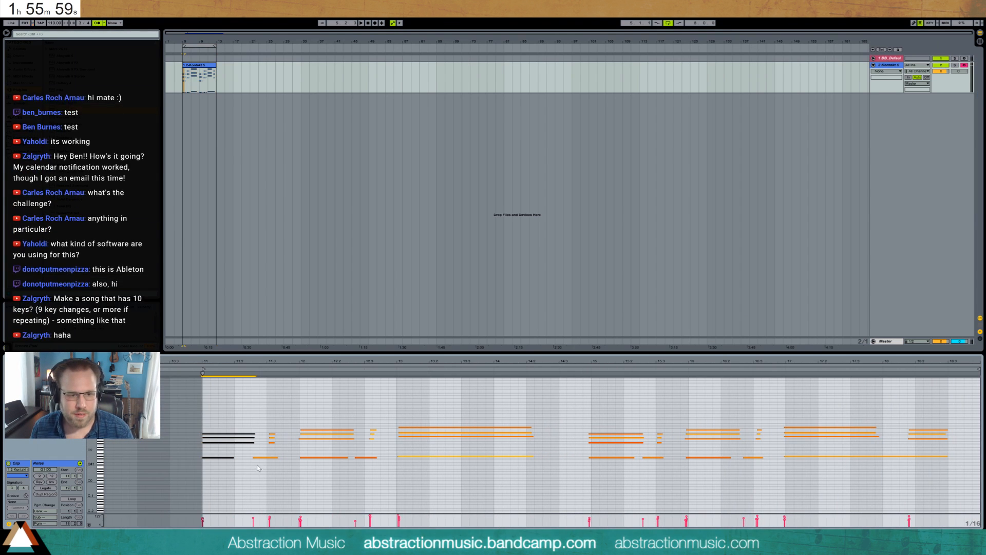
{"action": "left_click", "coordinate": [261, 436]}
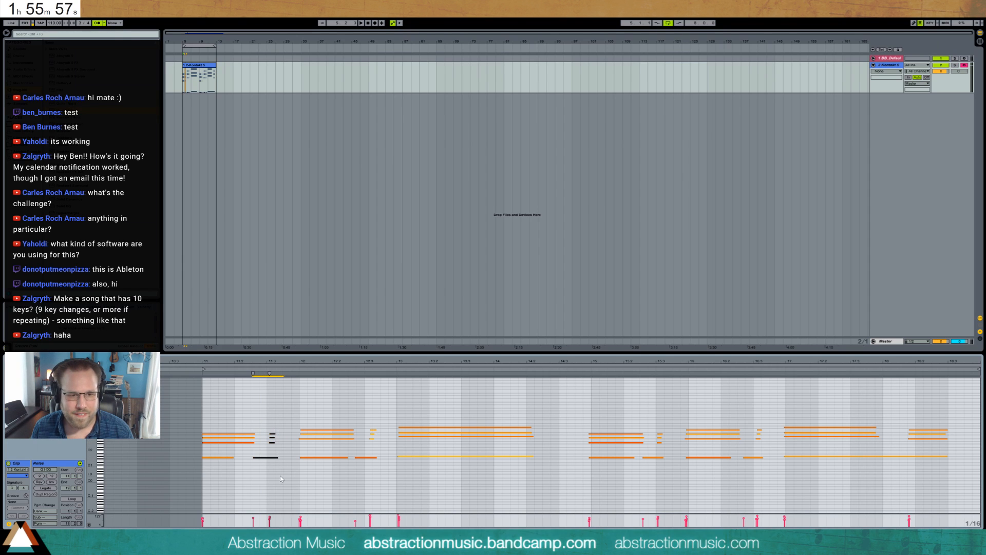
{"action": "key", "text": "Left"}
{"action": "left_click_drag", "start_coordinate": [298, 411], "coordinate": [355, 468]}
{"action": "left_click_drag", "start_coordinate": [364, 427], "coordinate": [390, 444]}
{"action": "left_click_drag", "start_coordinate": [414, 406], "coordinate": [431, 486]}
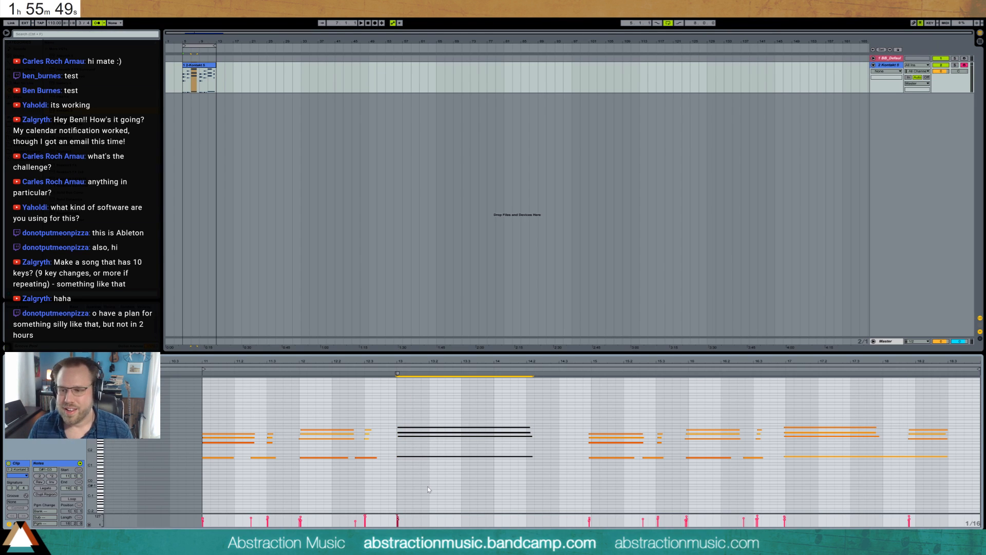
Nudge the repeated chords in bars 15 to 17 into time, shifting long chords slightly later and short ones slightly earlier.
{"action": "left_click_drag", "start_coordinate": [578, 412], "coordinate": [636, 497]}
{"action": "key", "text": "Right"}
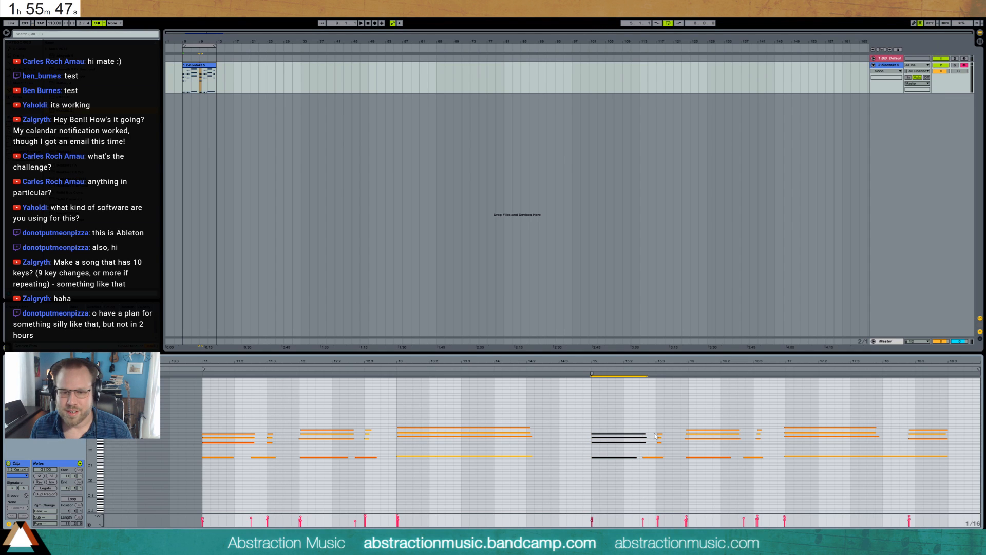
{"action": "left_click_drag", "start_coordinate": [650, 427], "coordinate": [663, 475]}
{"action": "key", "text": "Left"}
{"action": "left_click_drag", "start_coordinate": [687, 416], "coordinate": [704, 495]}
{"action": "key", "text": "Right"}
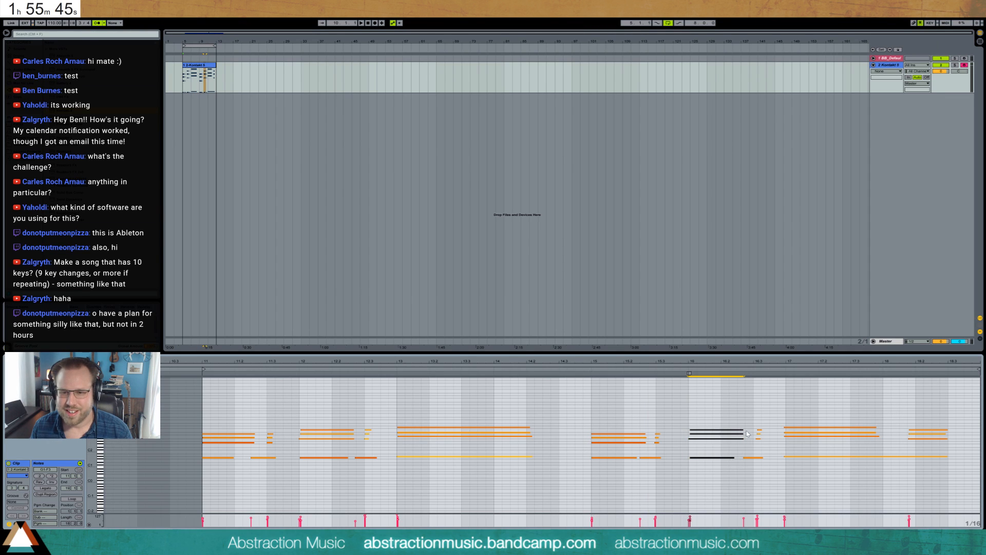
{"action": "left_click_drag", "start_coordinate": [752, 425], "coordinate": [765, 473]}
{"action": "key", "text": "Left"}
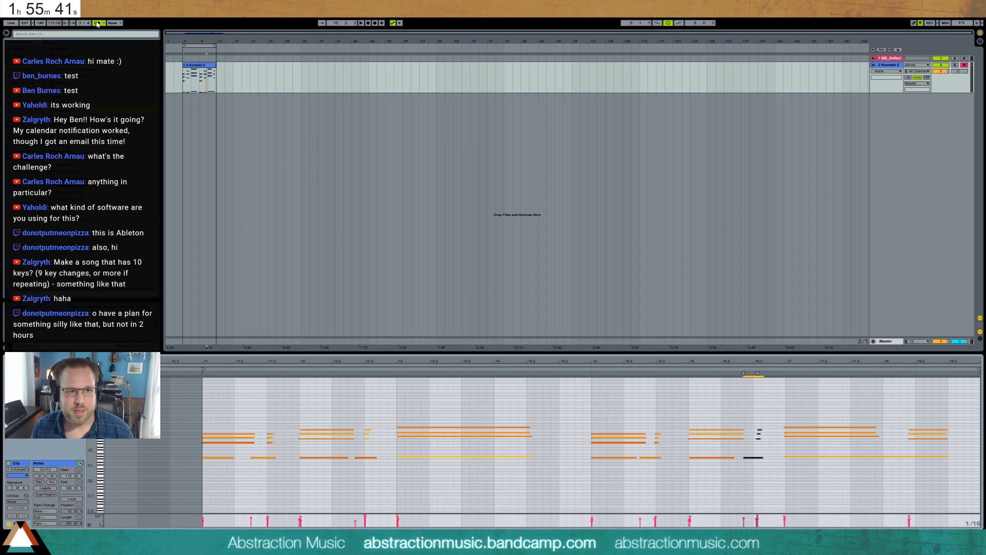
{"action": "left_click_drag", "start_coordinate": [797, 419], "coordinate": [799, 460]}
{"action": "key", "text": "Right"}
Nudge the final chord in bar 18 slightly later, listening to the loop to judge its timing.
{"action": "left_click_drag", "start_coordinate": [912, 415], "coordinate": [926, 456]}
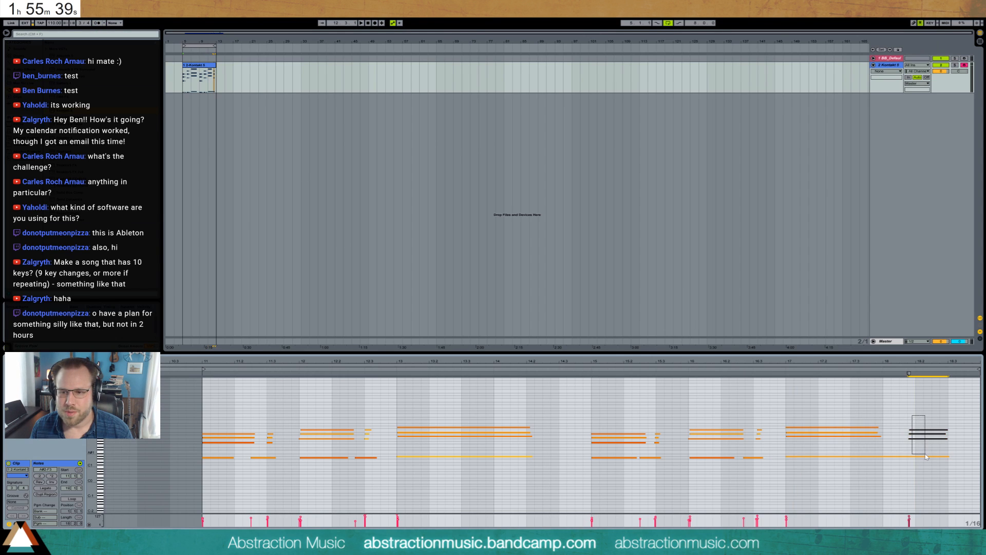
{"action": "key", "text": "space"}
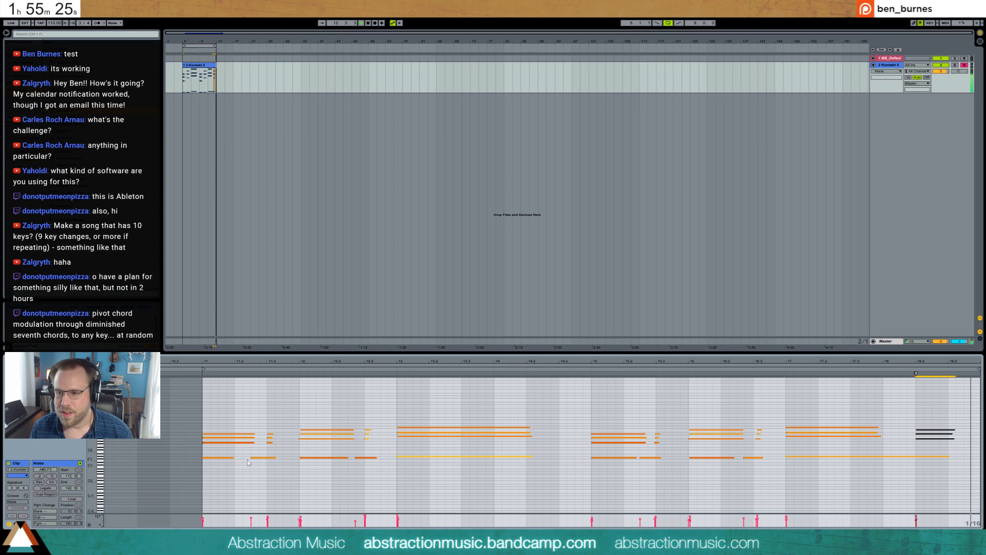
{"action": "left_click_drag", "start_coordinate": [923, 362], "coordinate": [861, 444]}
{"action": "key", "text": "space"}
{"action": "key", "text": "Right"}
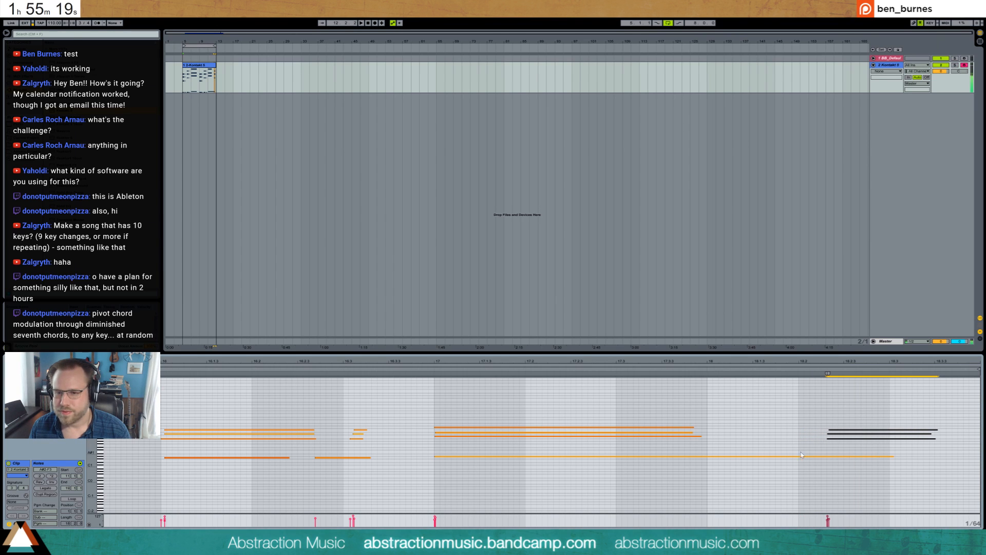
{"action": "key", "text": "Right"}
{"action": "left_click_drag", "start_coordinate": [91, 448], "coordinate": [106, 448]}
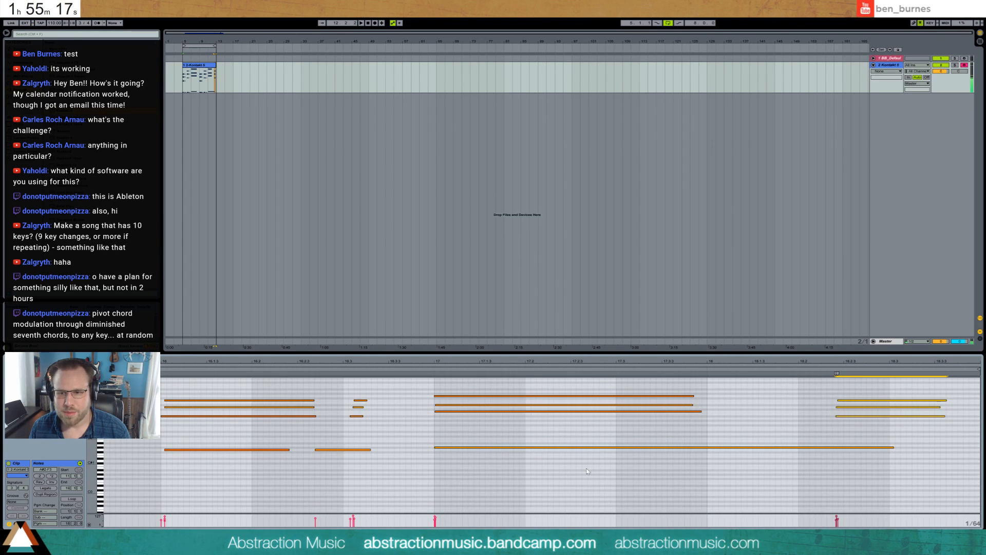
{"action": "key", "text": "Right"}
{"action": "key", "text": "Right"}
{"action": "key", "text": "Left"}
{"action": "scroll", "coordinate": [842, 448], "scroll_direction": "up", "scroll_amount": 3}
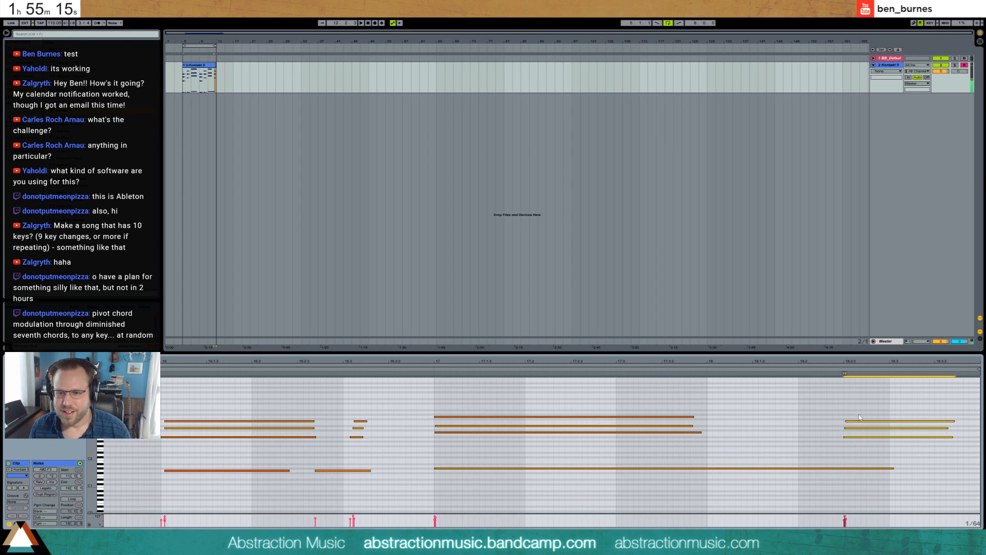
Try raising the two upper notes of the final chord by two semitones each and listen to the result.
{"action": "left_click", "coordinate": [857, 421]}
{"action": "key", "text": "Up"}
{"action": "key", "text": "Up"}
{"action": "left_click", "coordinate": [859, 428]}
{"action": "key", "text": "Up"}
{"action": "key", "text": "Up"}
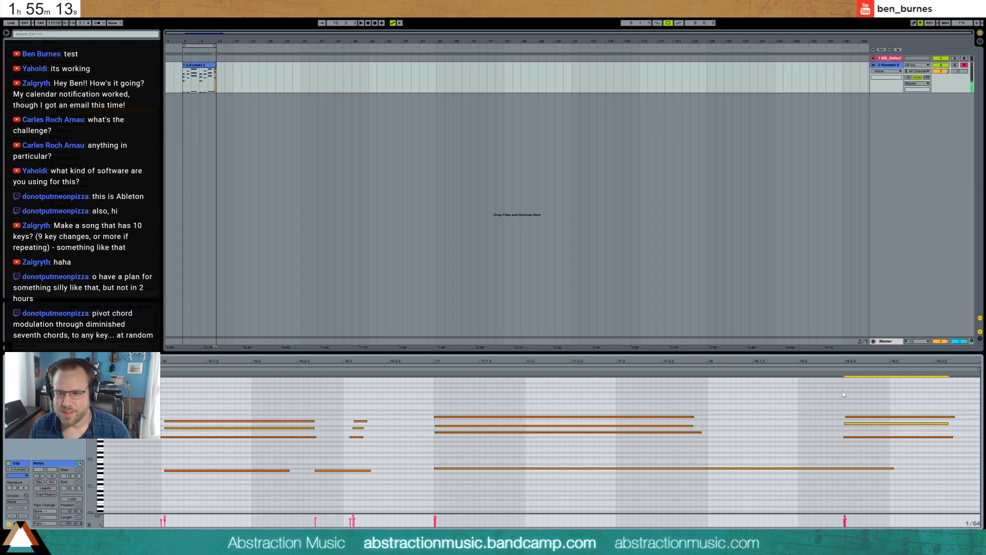
{"action": "key", "text": "space"}
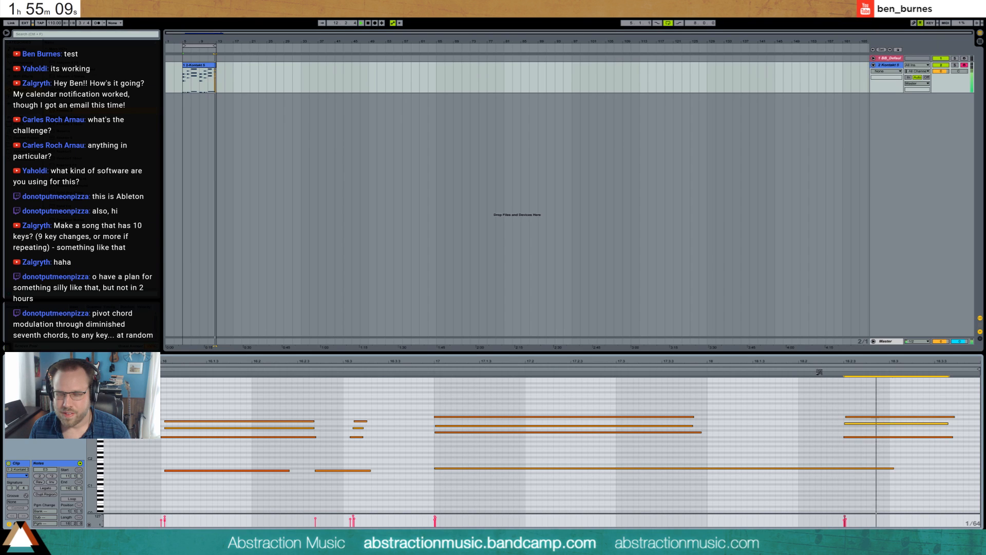
{"action": "left_click_drag", "start_coordinate": [835, 401], "coordinate": [856, 433]}
{"action": "key", "text": "Down"}
{"action": "key", "text": "Down"}
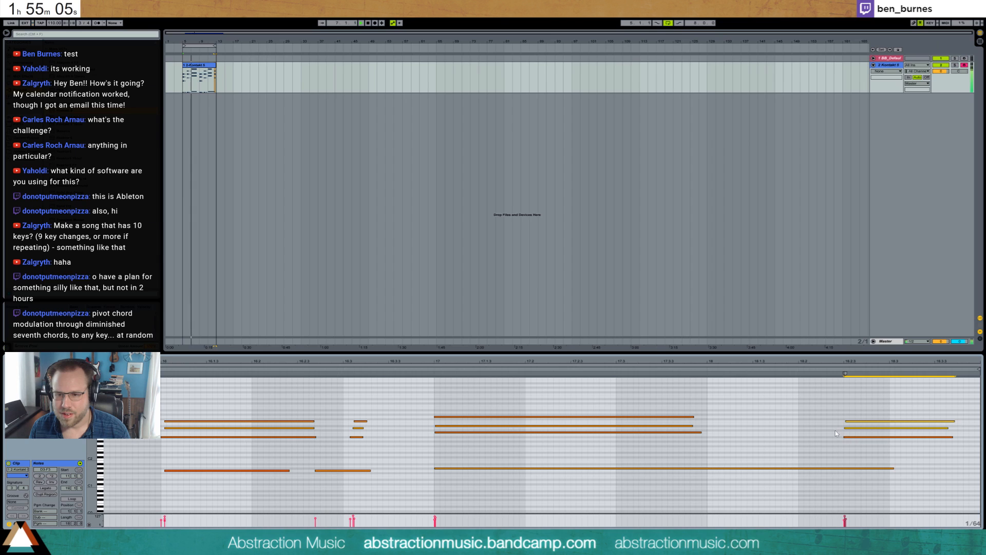
Lower the bottom note of the final chord by two semitones and audition the phrase around bars 17 and 18.
{"action": "left_click", "coordinate": [855, 436]}
{"action": "key", "text": "Down"}
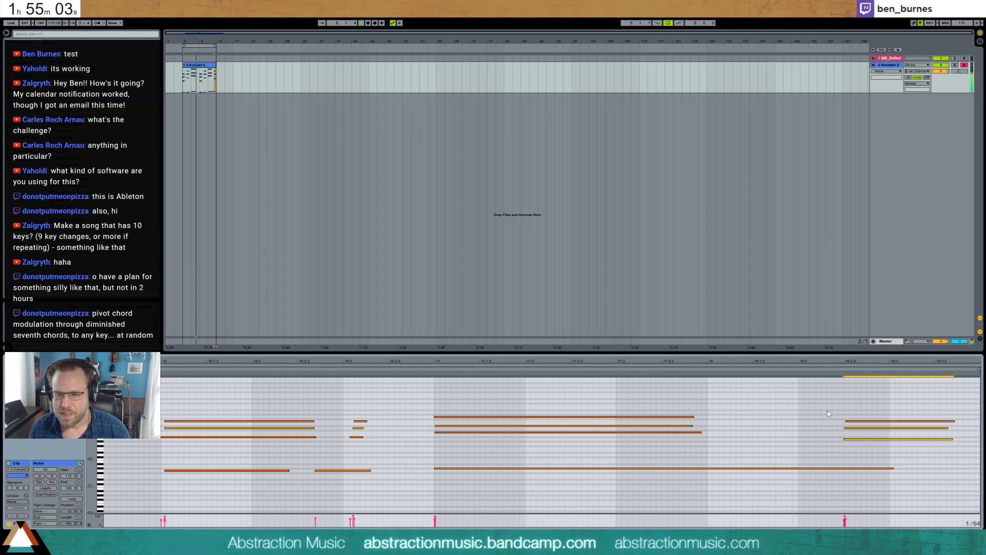
{"action": "key", "text": "Down"}
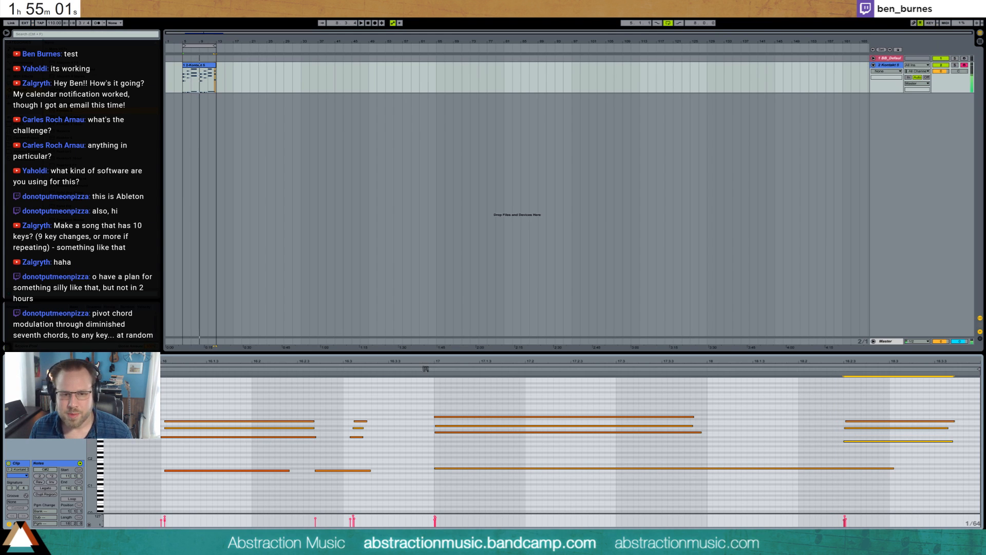
{"action": "left_click", "coordinate": [425, 370]}
{"action": "left_click", "coordinate": [809, 370]}
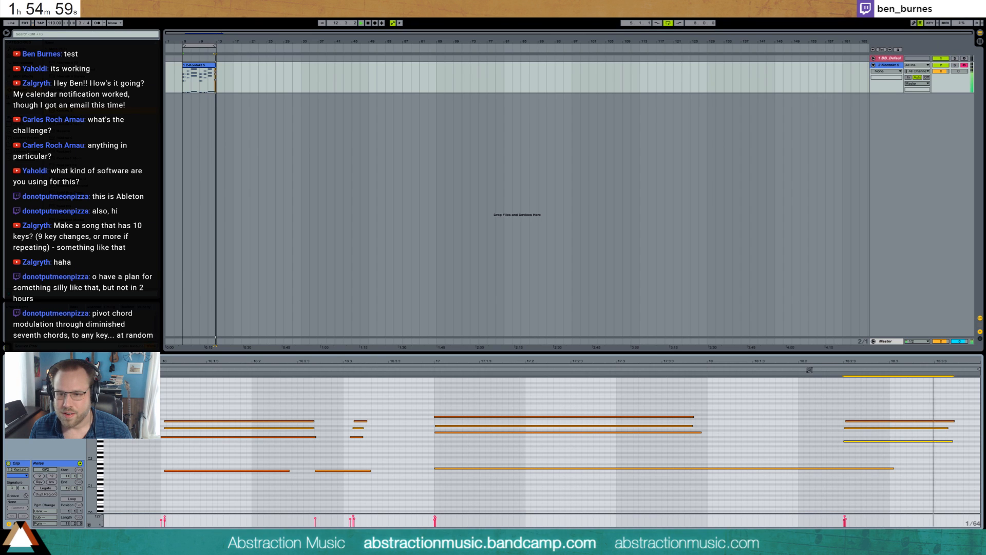
{"action": "key", "text": "space"}
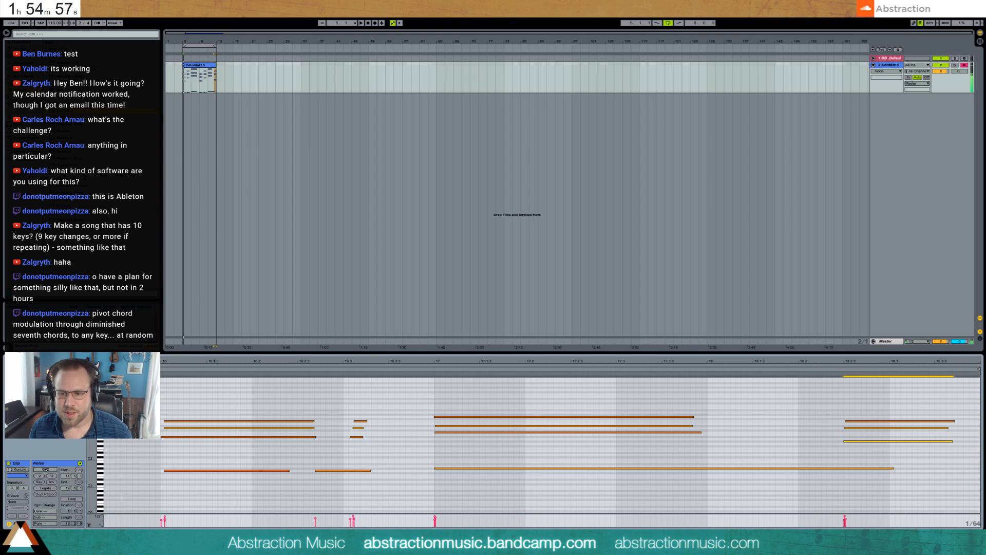
Consolidate the looped Kontakt 5 clip so that only the notes within the passage remain.
{"action": "key", "text": "shift+Tab"}
{"action": "left_click", "coordinate": [203, 68]}
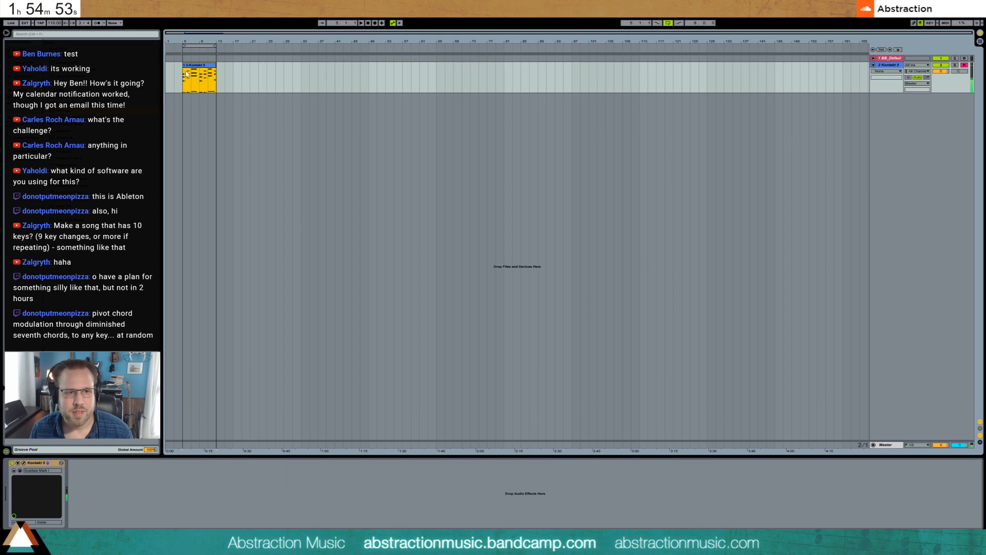
{"action": "double_click", "coordinate": [194, 67]}
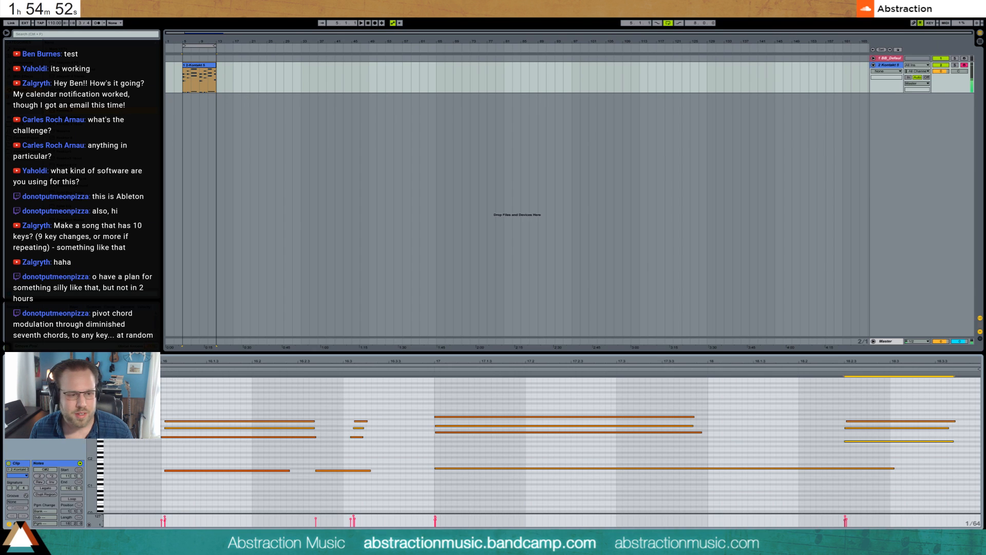
{"action": "double_click", "coordinate": [193, 360]}
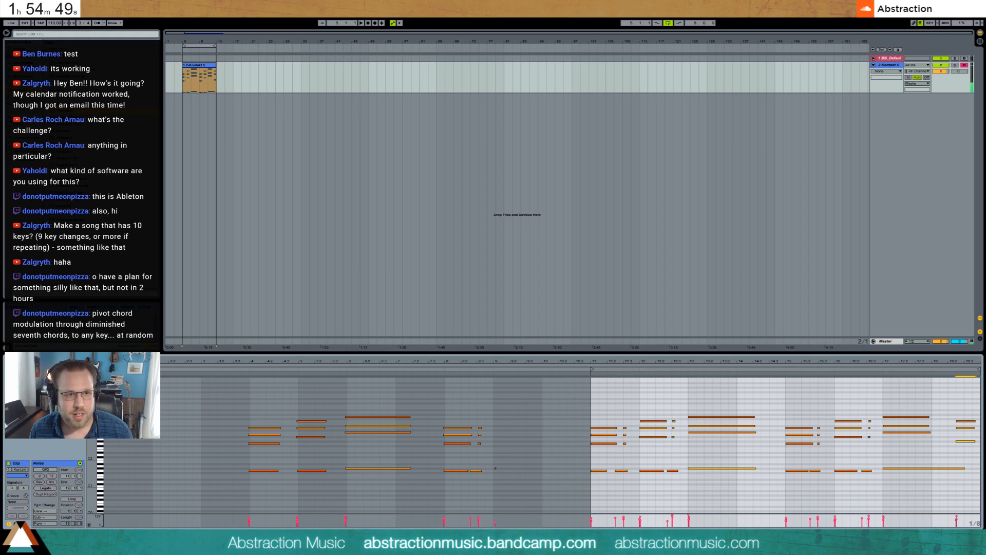
{"action": "left_click", "coordinate": [191, 67]}
{"action": "key", "text": "ctrl+j"}
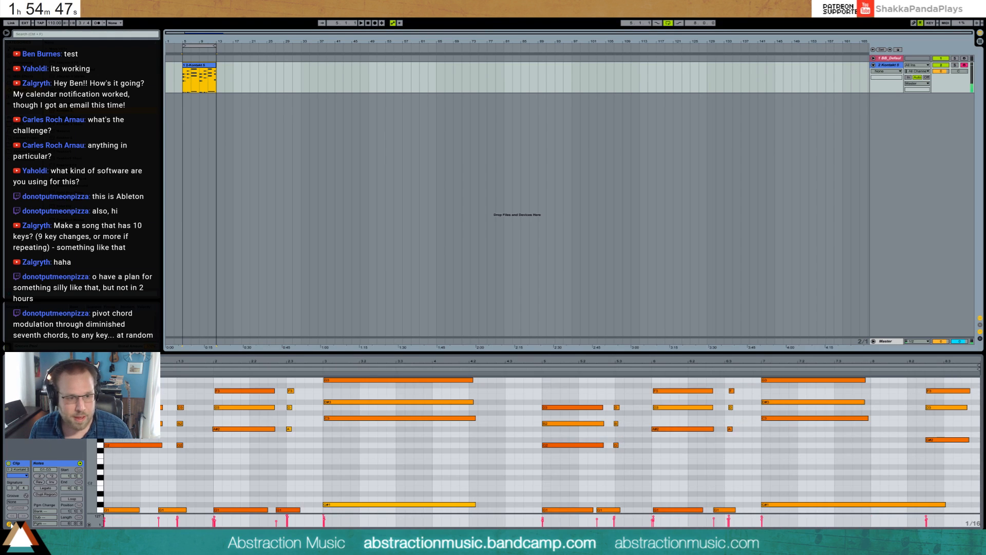
Display the consolidated clip's pedal controller envelope and examine where the pedal is held against the chords.
{"action": "left_click", "coordinate": [17, 524]}
{"action": "left_click", "coordinate": [98, 475]}
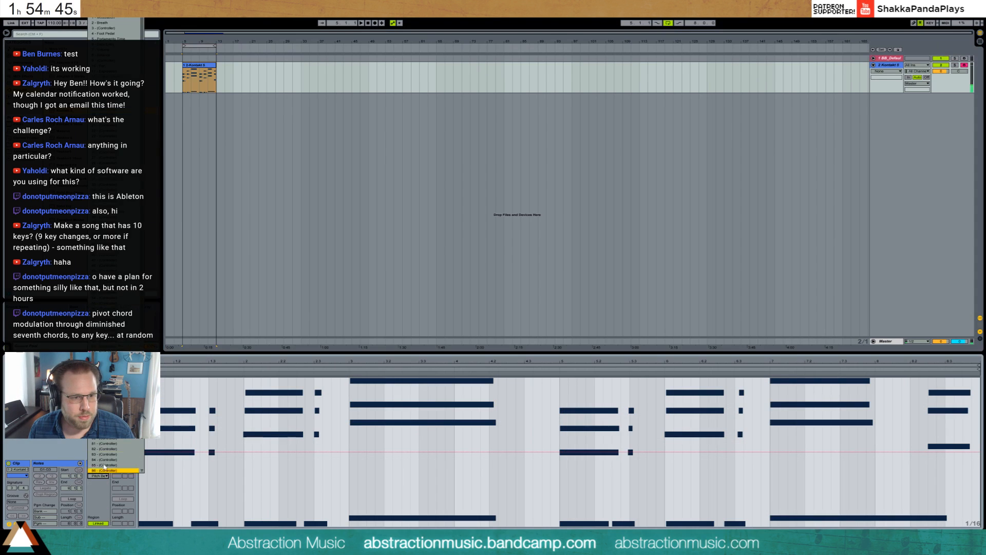
{"action": "left_click", "coordinate": [108, 352]}
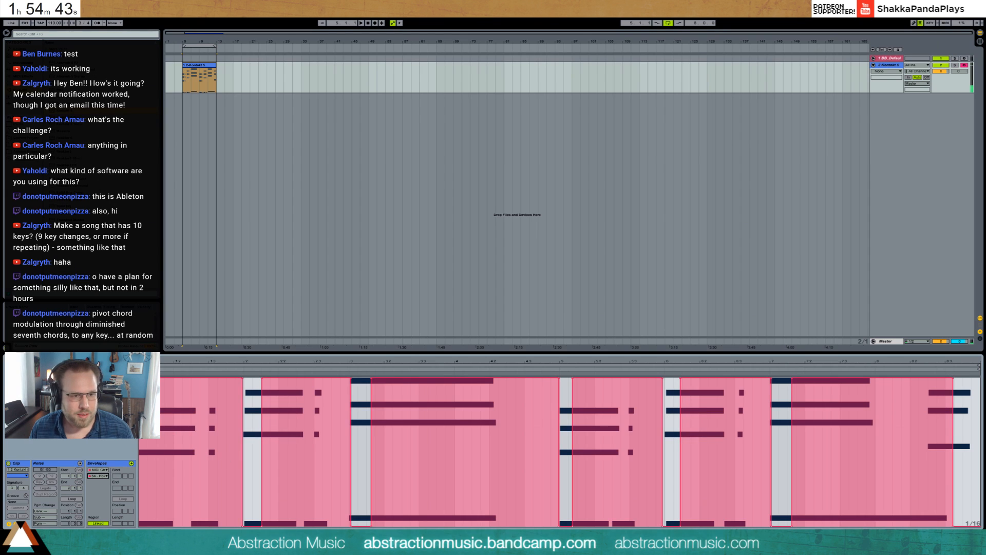
{"action": "left_click_drag", "start_coordinate": [142, 378], "coordinate": [149, 525]}
Raise the song tempo to 117 BPM while listening to the loop.
{"action": "key", "text": "space"}
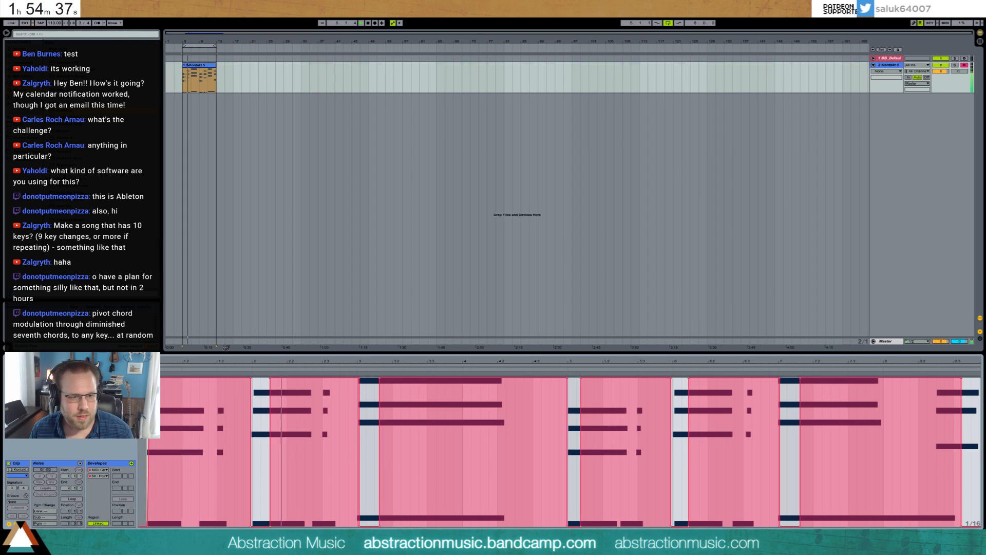
{"action": "left_click_drag", "start_coordinate": [54, 23], "coordinate": [54, 20]}
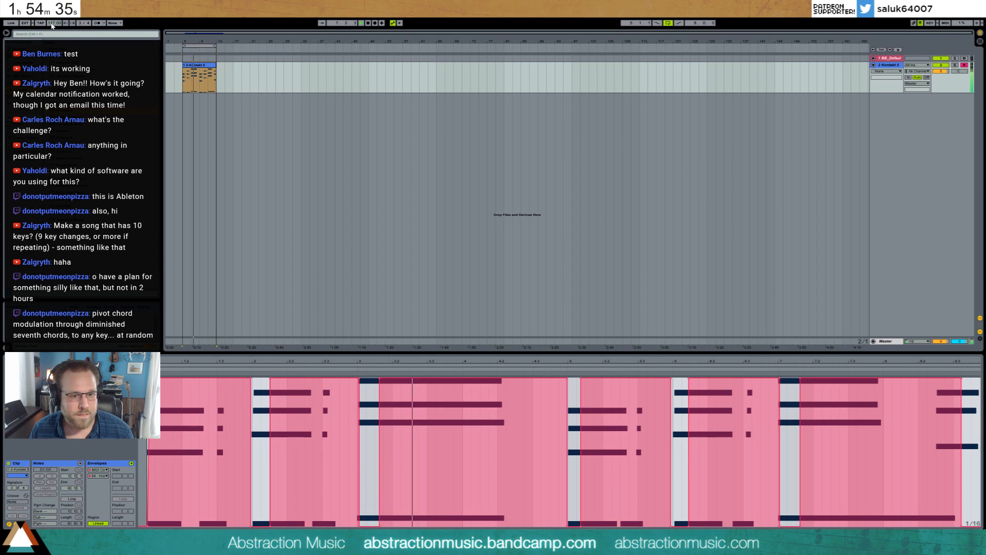
{"action": "key", "text": "space"}
Return to the clip's notes, nudge the first bar's second bass note later, and lengthen the opening chord's three upper notes.
{"action": "left_click", "coordinate": [16, 523]}
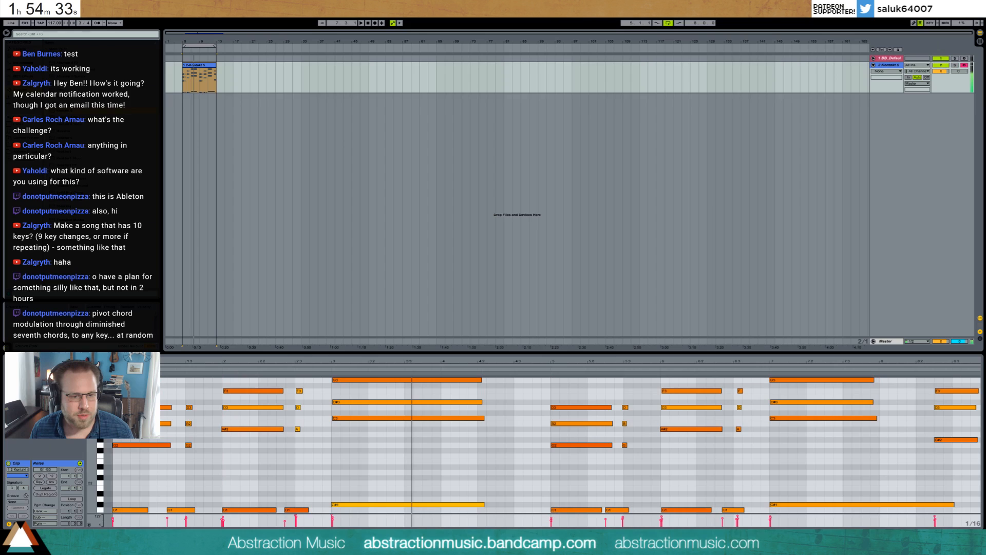
{"action": "left_click", "coordinate": [275, 480]}
{"action": "left_click", "coordinate": [175, 510]}
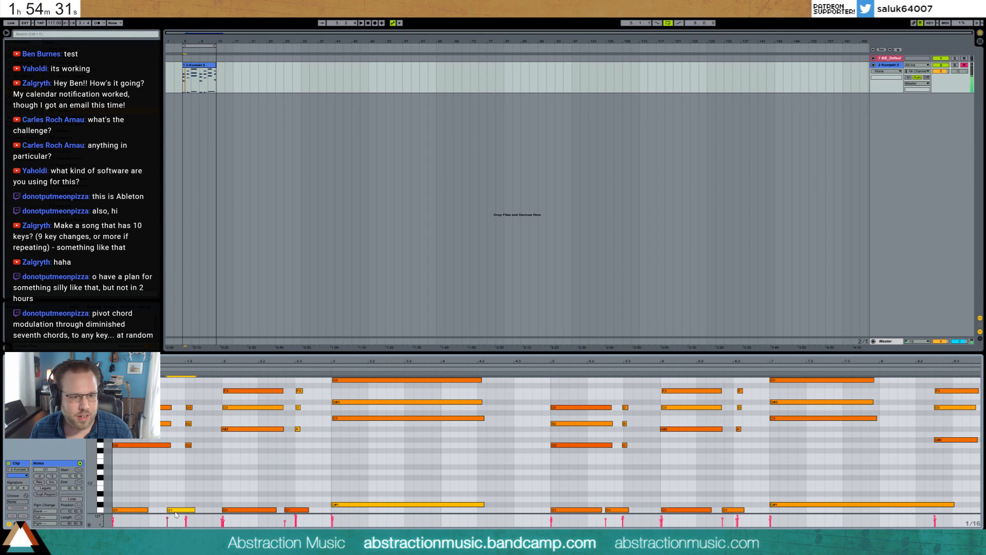
{"action": "key", "text": "Right"}
{"action": "left_click_drag", "start_coordinate": [163, 448], "coordinate": [159, 393]}
{"action": "key", "text": "shift+Right"}
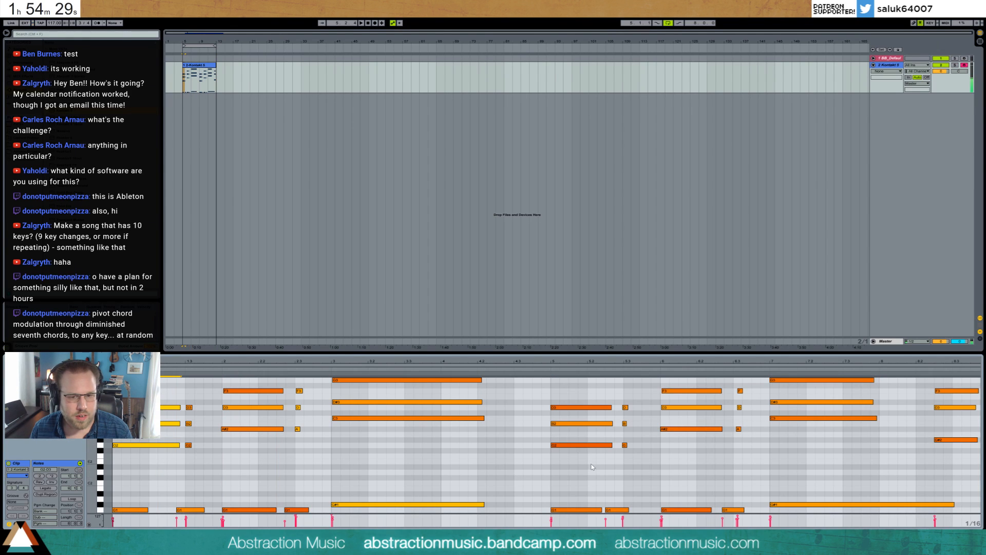
Nudge the second bass notes of bars 5 and 6 slightly later and bar 6's short upper chord notes slightly earlier.
{"action": "left_click_drag", "start_coordinate": [620, 481], "coordinate": [621, 509]}
{"action": "key", "text": "Right"}
{"action": "left_click_drag", "start_coordinate": [732, 486], "coordinate": [733, 510]}
{"action": "key", "text": "Right"}
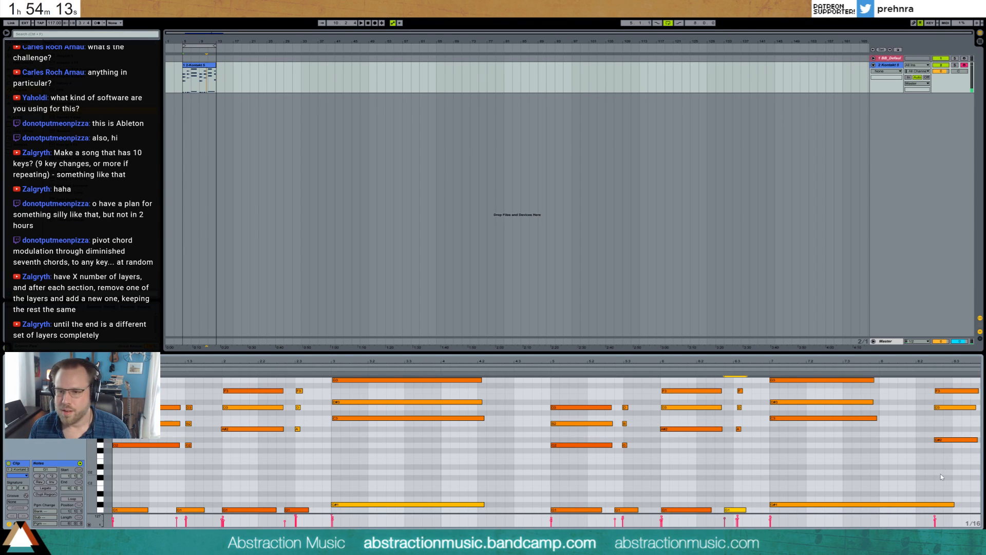
{"action": "left_click_drag", "start_coordinate": [745, 455], "coordinate": [735, 381]}
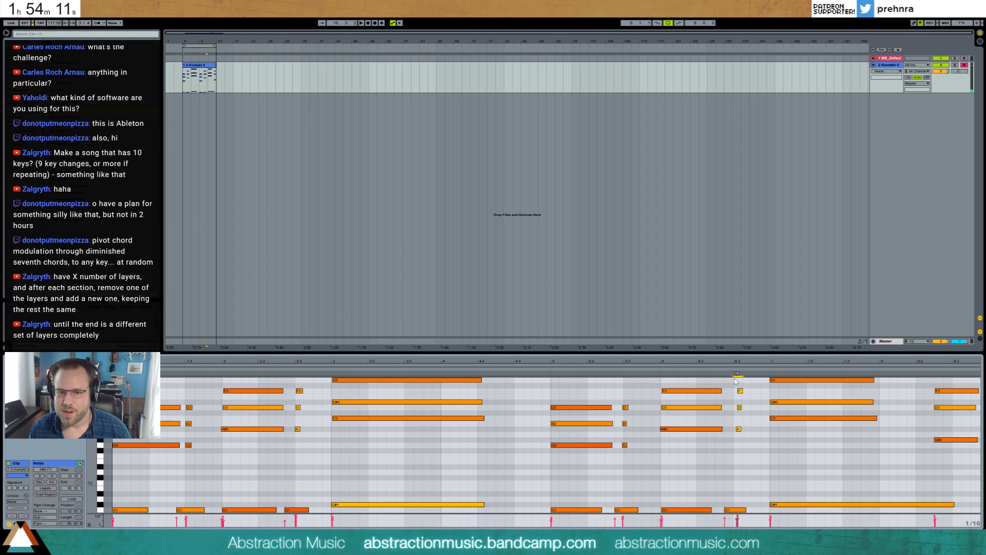
{"action": "key", "text": "Left"}
{"action": "left_click", "coordinate": [236, 469]}
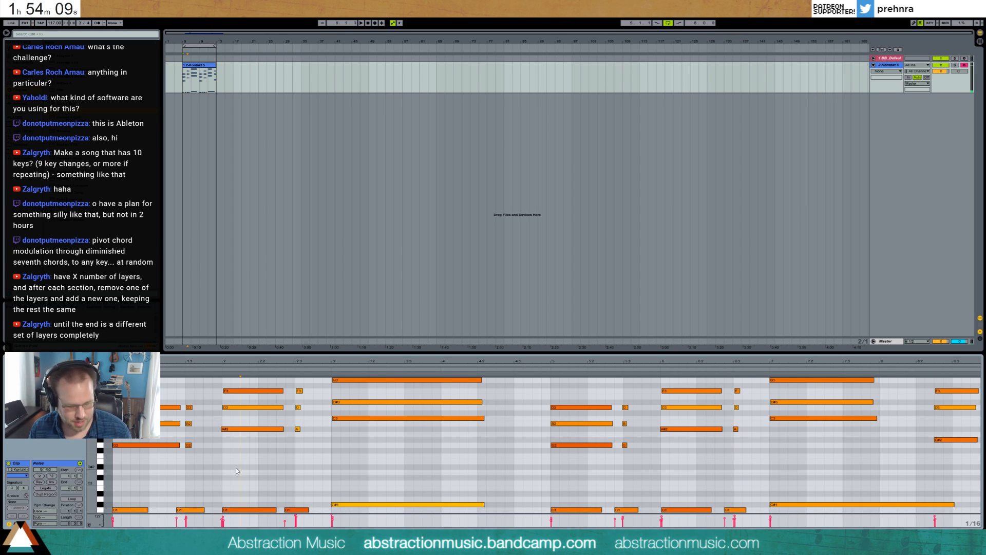
Listen to the loop and nudge the short second bass notes in bars 1, 2, 5 and 6 earlier together.
{"action": "left_click_drag", "start_coordinate": [195, 363], "coordinate": [194, 344]}
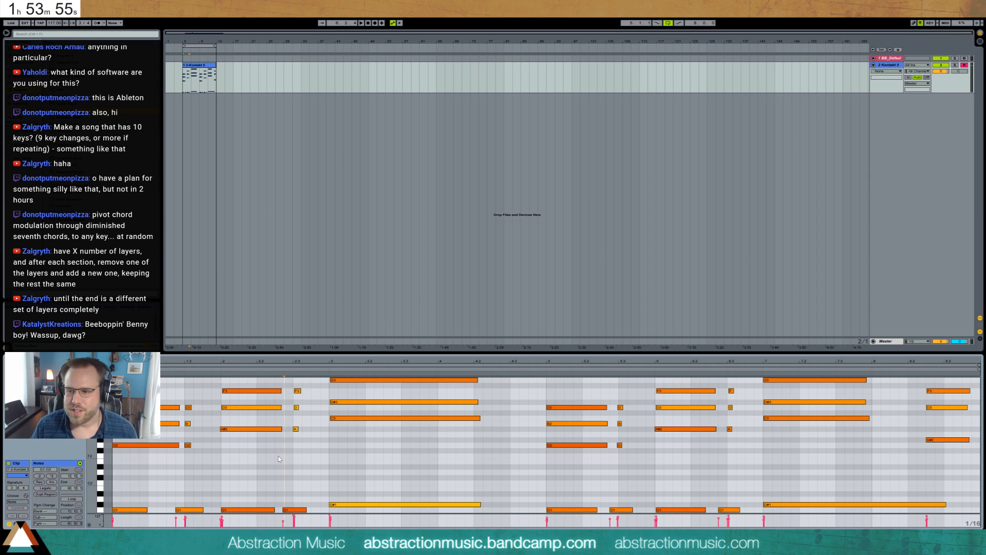
{"action": "key", "text": "space"}
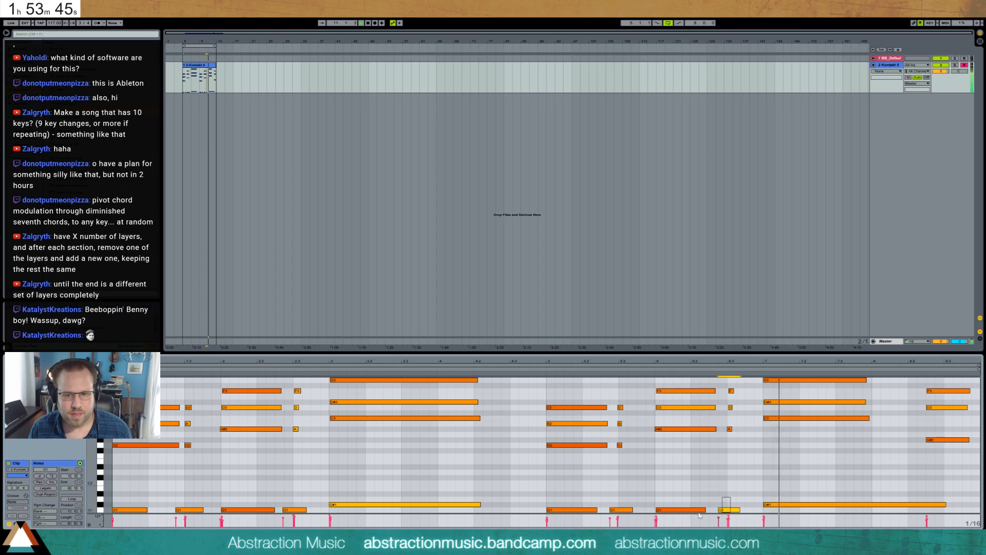
{"action": "left_click_drag", "start_coordinate": [610, 498], "coordinate": [623, 512]}
{"action": "left_click_drag", "start_coordinate": [705, 498], "coordinate": [721, 512]}
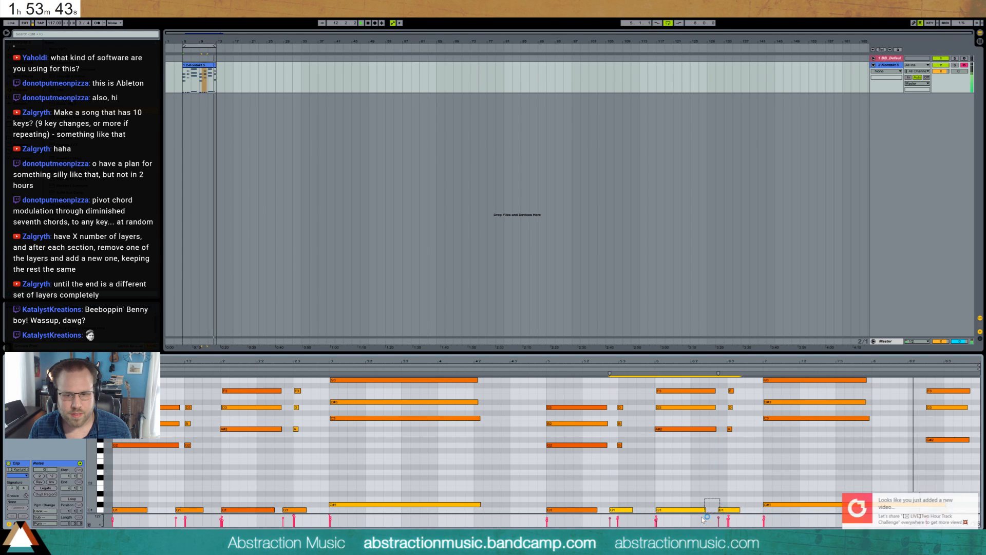
{"action": "left_click", "coordinate": [727, 494]}
{"action": "left_click", "coordinate": [729, 509]}
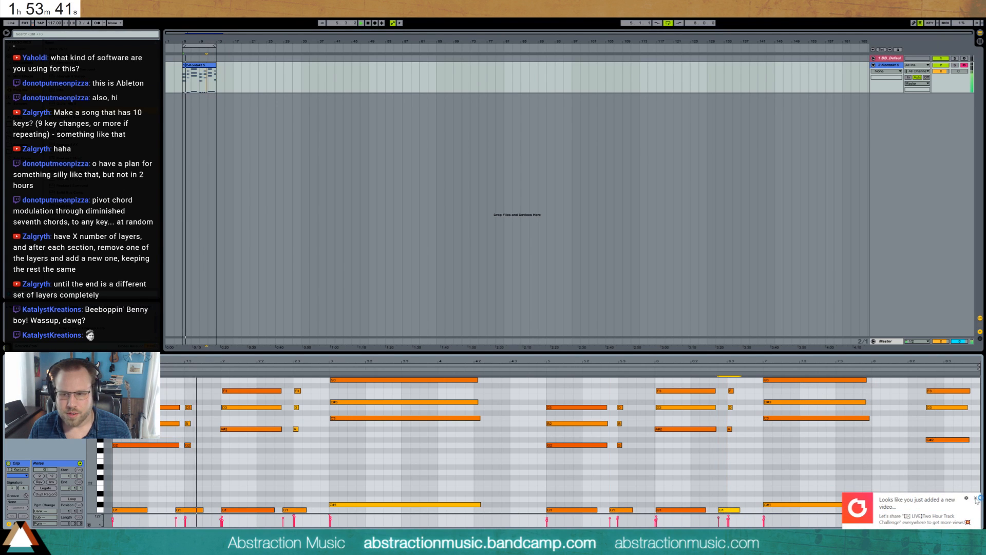
{"action": "left_click_drag", "start_coordinate": [625, 497], "coordinate": [625, 513]}
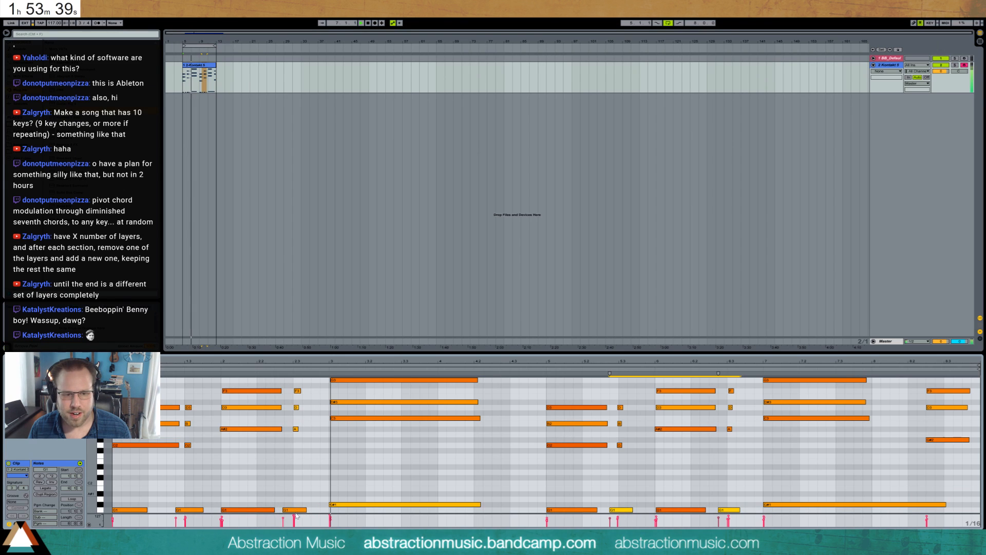
{"action": "left_click_drag", "start_coordinate": [294, 497], "coordinate": [294, 514]}
{"action": "left_click_drag", "start_coordinate": [193, 497], "coordinate": [194, 518]}
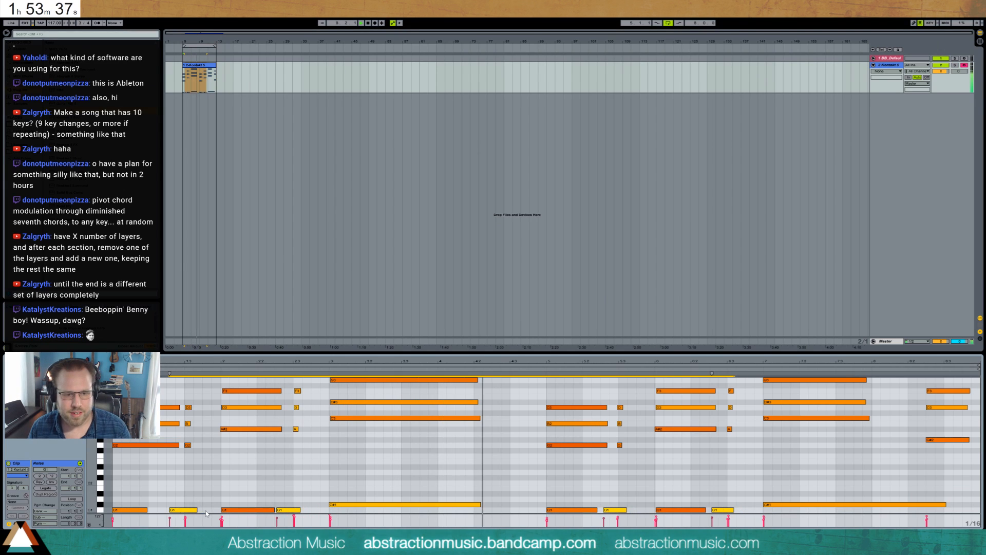
{"action": "key", "text": "Left"}
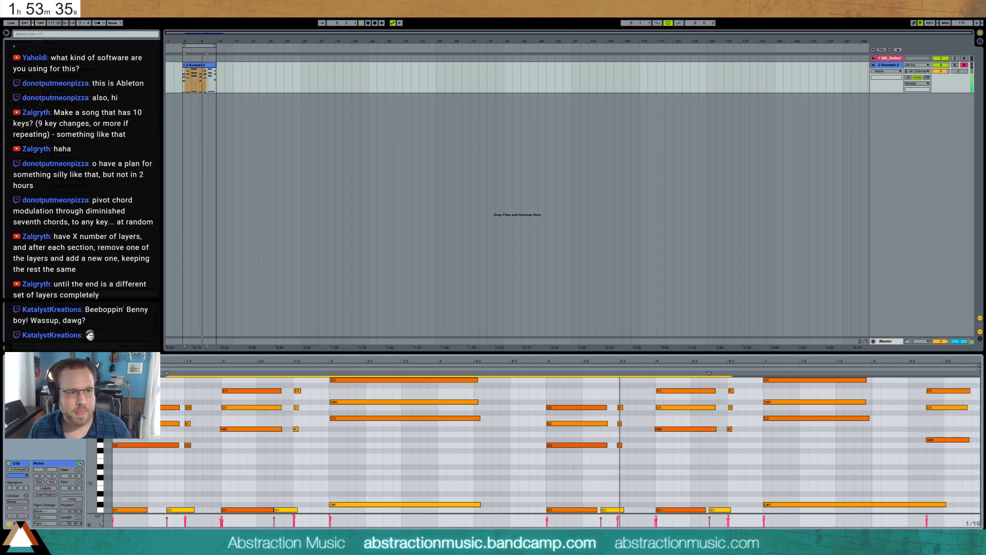
Search the browser for swing and apply a swing groove to the Kontakt 5 clip.
{"action": "left_click", "coordinate": [32, 36]}
{"action": "type", "text": "swing"}
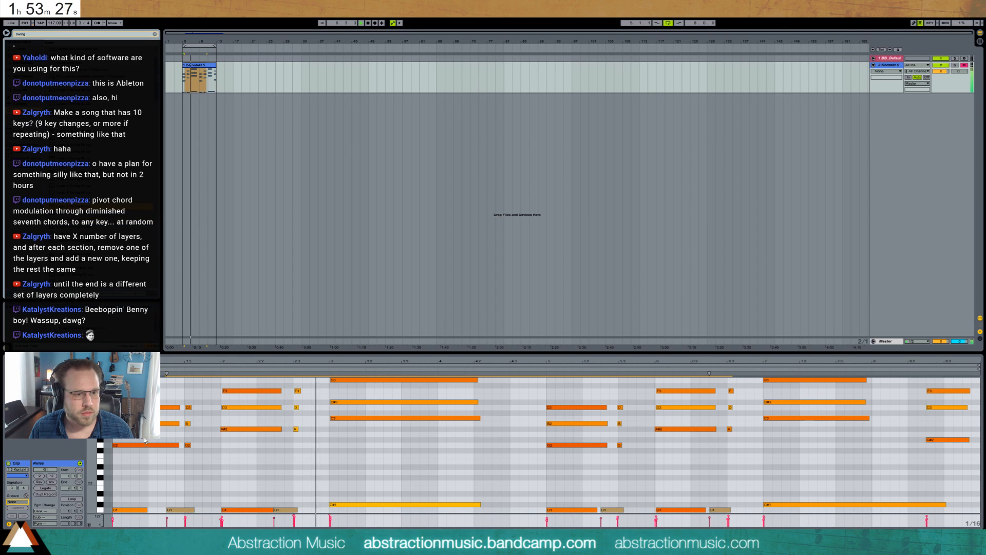
{"action": "left_click_drag", "start_coordinate": [78, 206], "coordinate": [201, 71]}
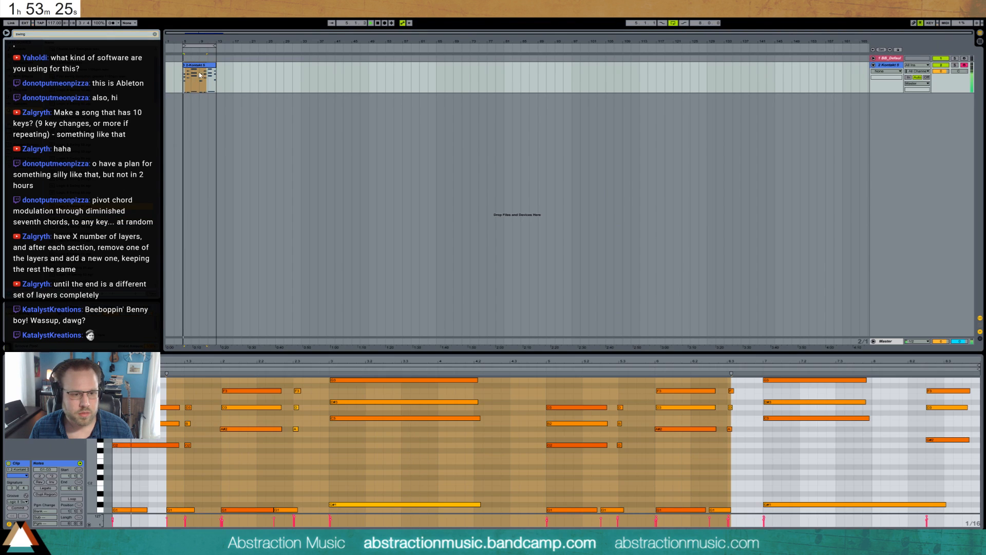
{"action": "left_click", "coordinate": [275, 449]}
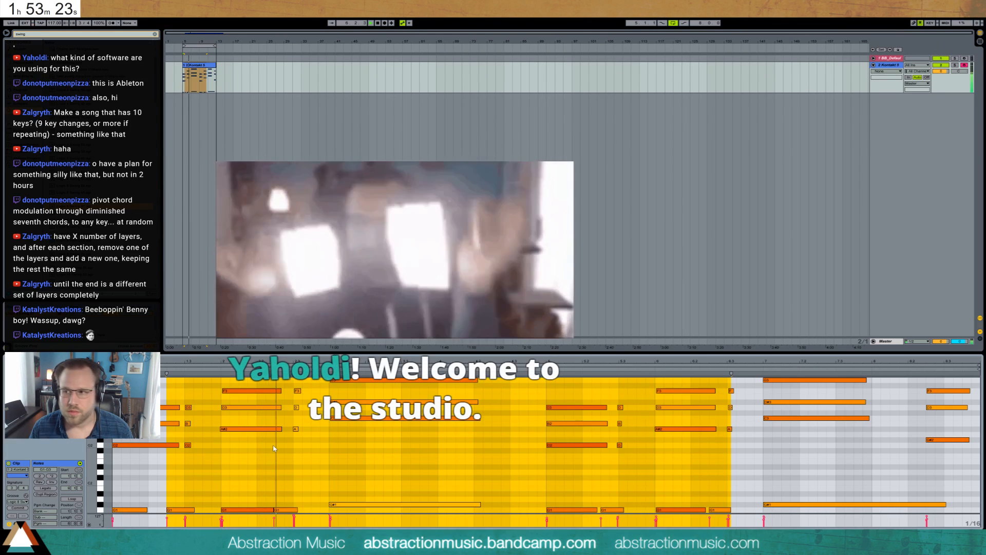
{"action": "left_click", "coordinate": [383, 468]}
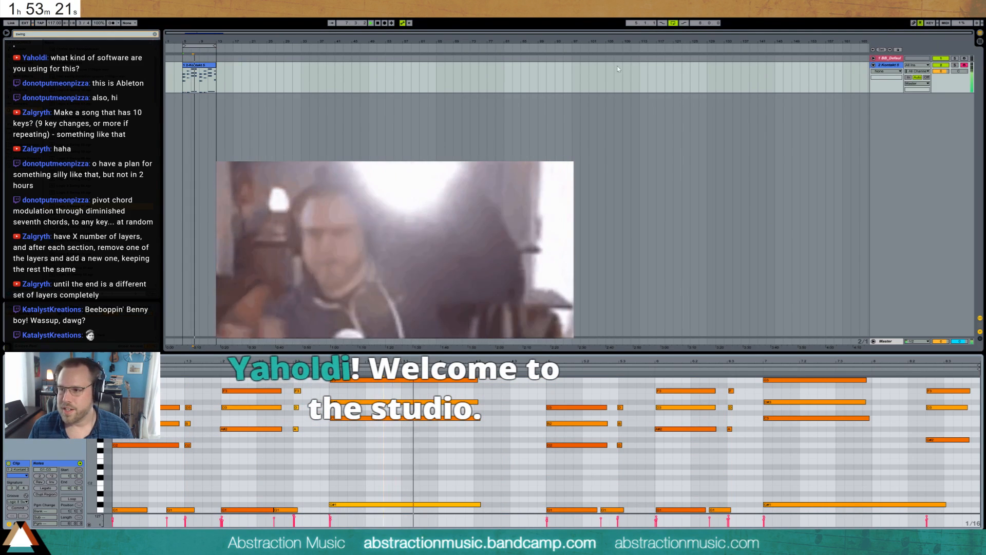
Arm the BB_Default track and lower the song tempo.
{"action": "left_click", "coordinate": [964, 58]}
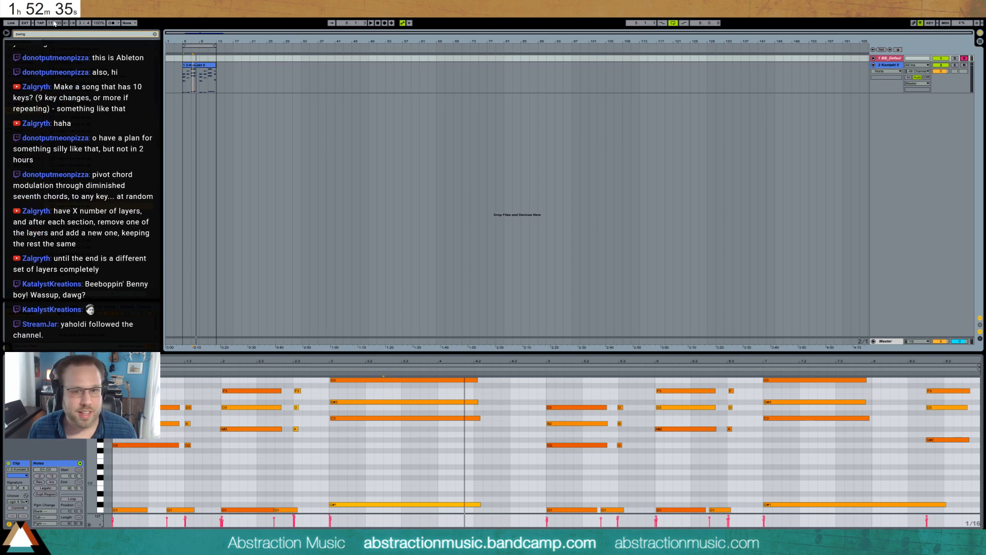
{"action": "left_click_drag", "start_coordinate": [54, 21], "coordinate": [54, 23]}
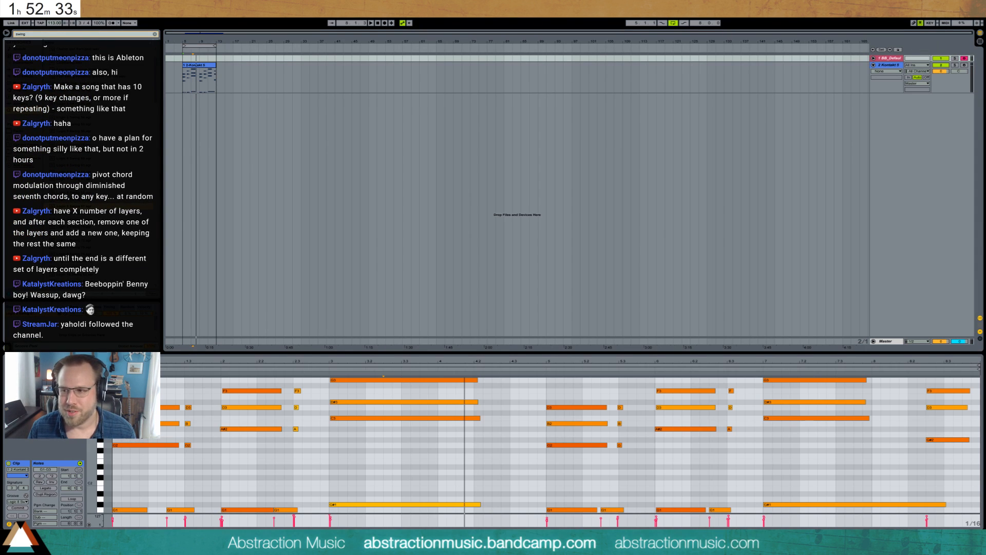
Insert a new MIDI track below the Kontakt 5 track and clear the browser search to look for drum loops.
{"action": "left_click", "coordinate": [219, 90]}
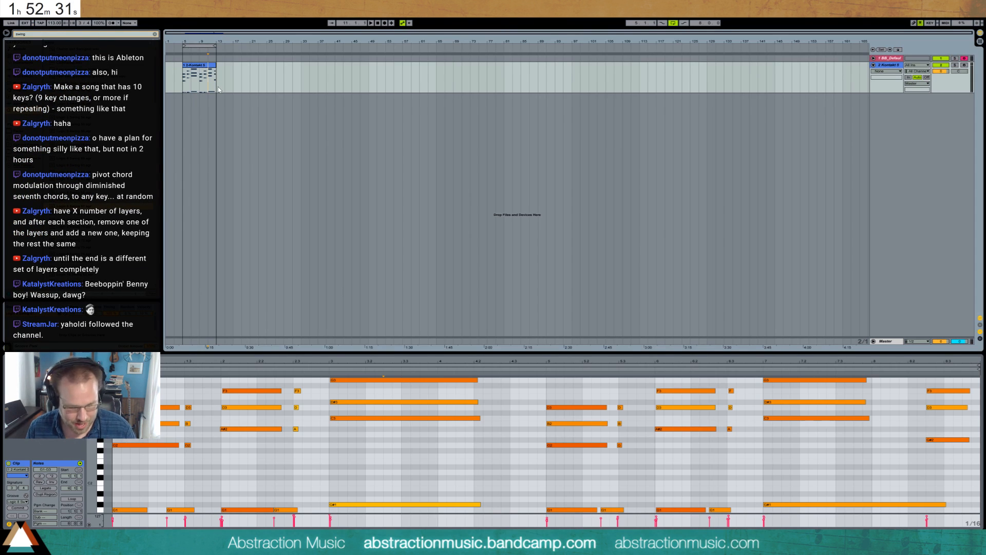
{"action": "key", "text": "ctrl+shift+t"}
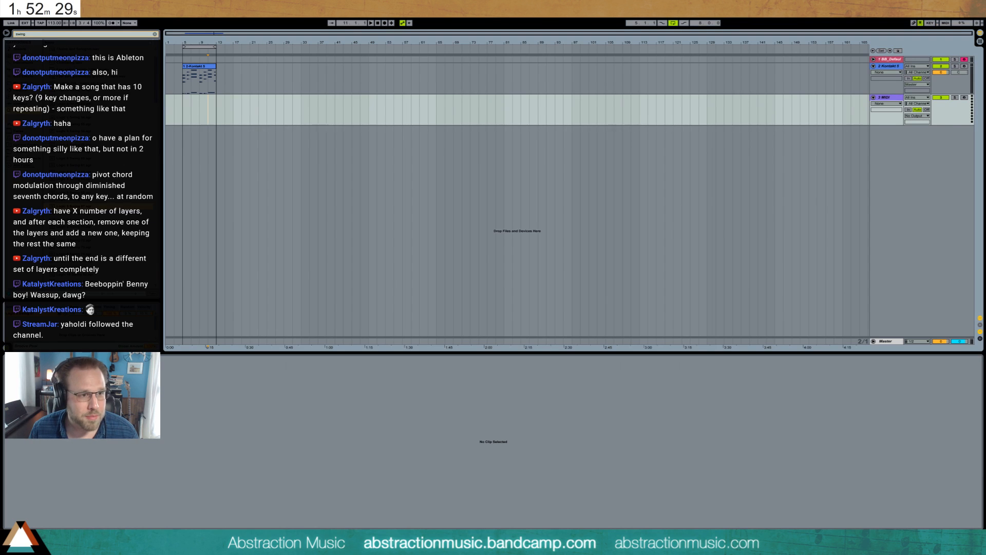
{"action": "left_click", "coordinate": [34, 34]}
{"action": "key", "text": "BackSpace"}
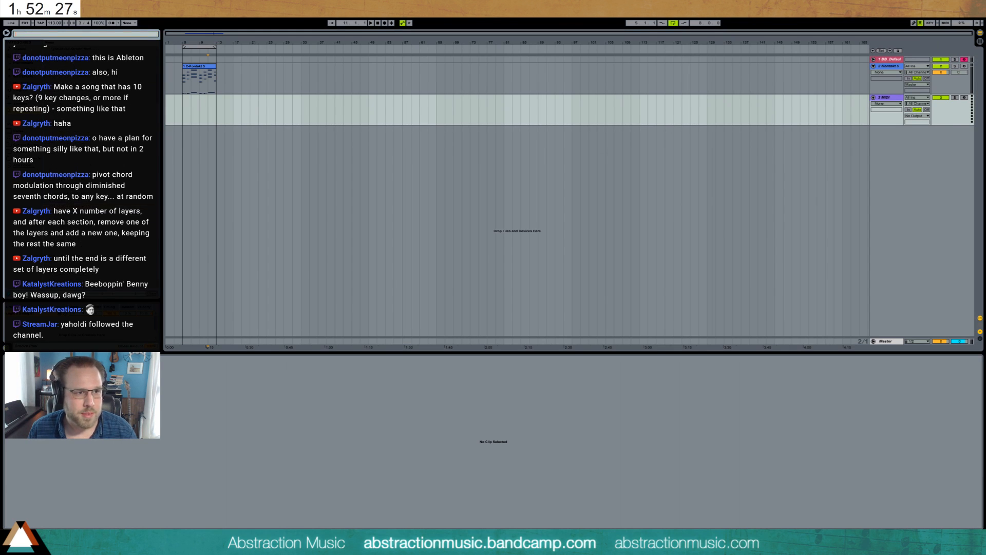
{"action": "left_click", "coordinate": [27, 144]}
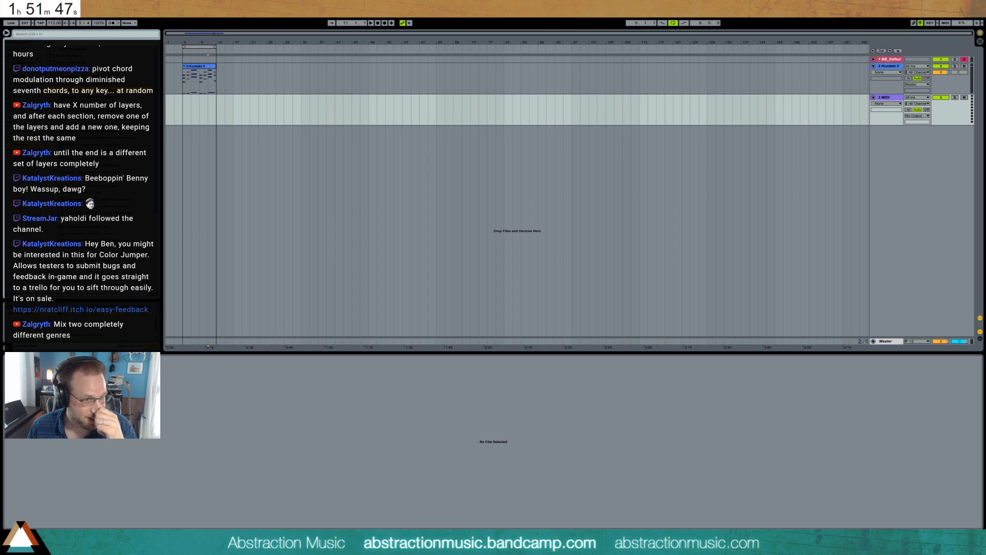
Place the Broken hip hop groove 110bpm loop on the new track at bar 5 and warp it at 110 BPM.
{"action": "left_click_drag", "start_coordinate": [87, 90], "coordinate": [196, 97]}
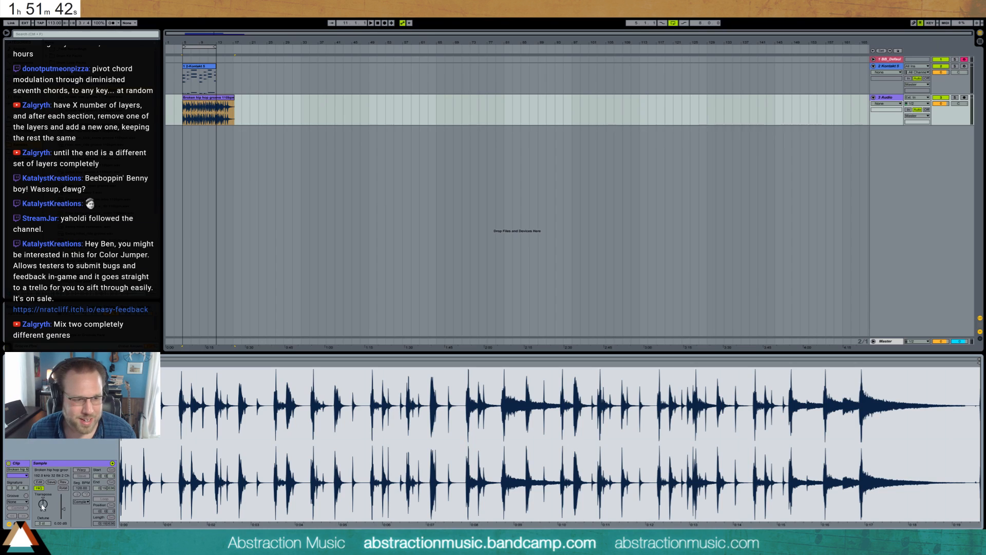
{"action": "left_click", "coordinate": [81, 469]}
{"action": "left_click", "coordinate": [79, 488]}
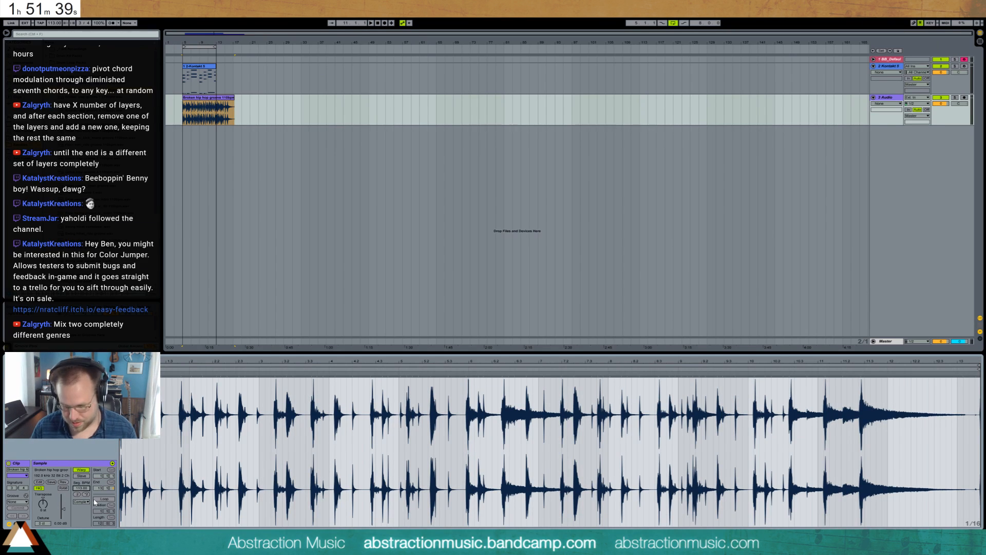
{"action": "type", "text": "110"}
{"action": "key", "text": "Return"}
Audition the hip hop loop against the piano, adjust its segment BPM, and delete the loop.
{"action": "key", "text": "space"}
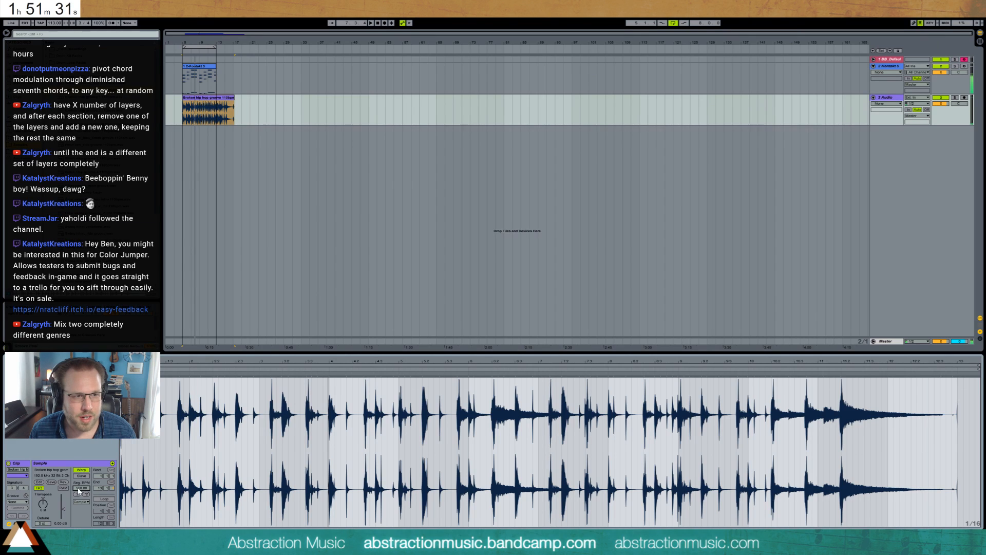
{"action": "key", "text": "space"}
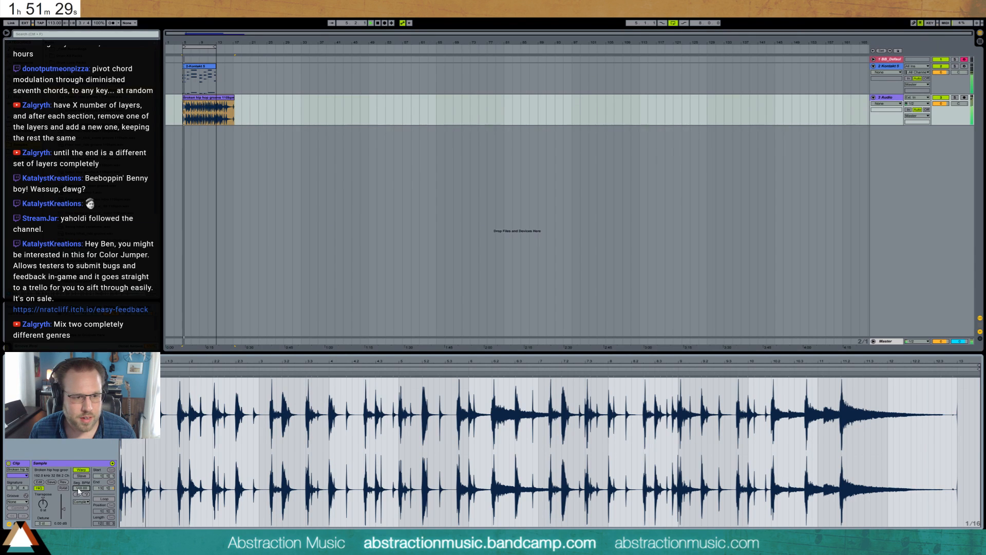
{"action": "key", "text": "space"}
{"action": "mouse_move", "coordinate": [78, 487]}
{"action": "left_mouse_down"}
{"action": "mouse_move", "coordinate": [78, 501]}
{"action": "mouse_move", "coordinate": [78, 482]}
{"action": "left_mouse_up"}
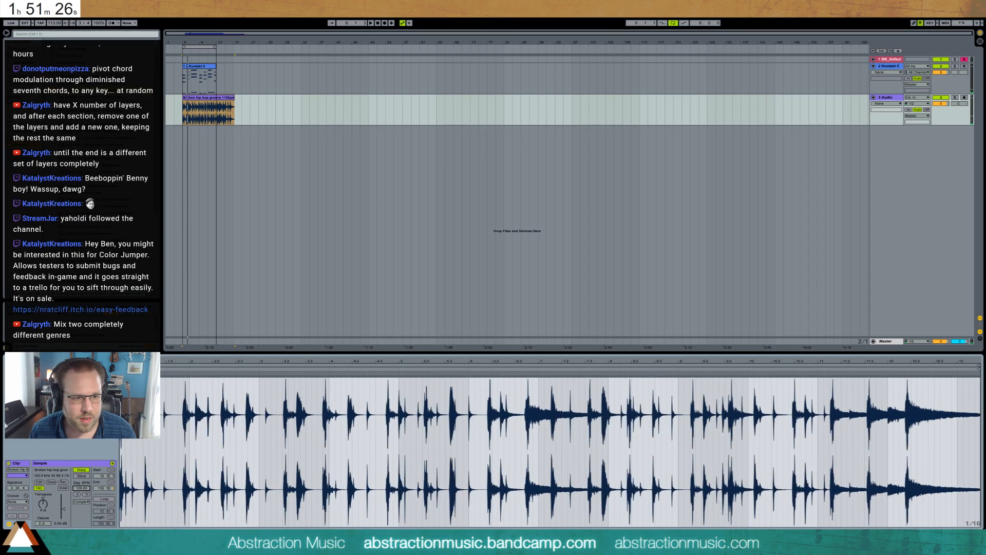
{"action": "left_click", "coordinate": [207, 97]}
{"action": "key", "text": "Delete"}
Try the 110bpm shuffle drum loop on the audio track at bar 5, warped at 110 BPM, and audition it with the piano.
{"action": "left_click", "coordinate": [103, 77]}
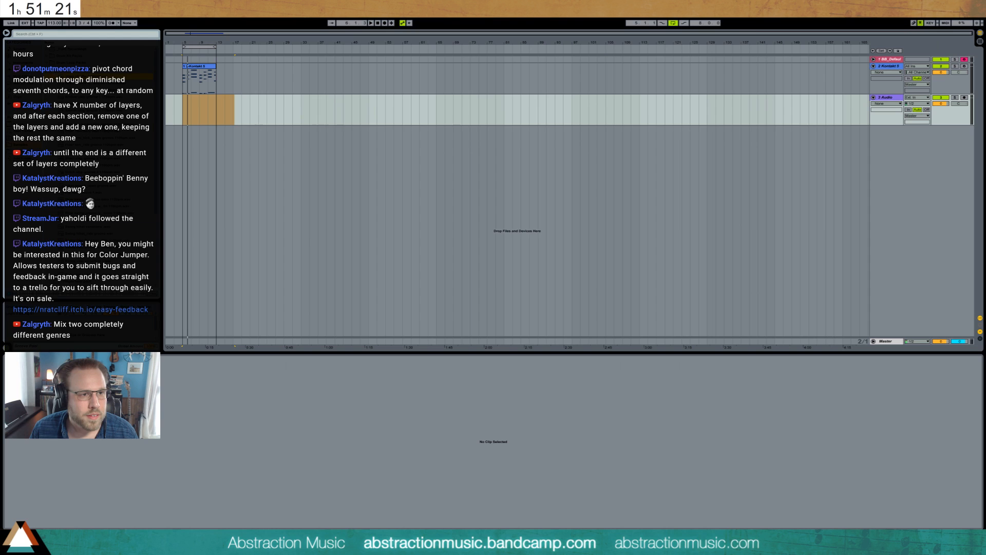
{"action": "left_click_drag", "start_coordinate": [103, 77], "coordinate": [185, 117]}
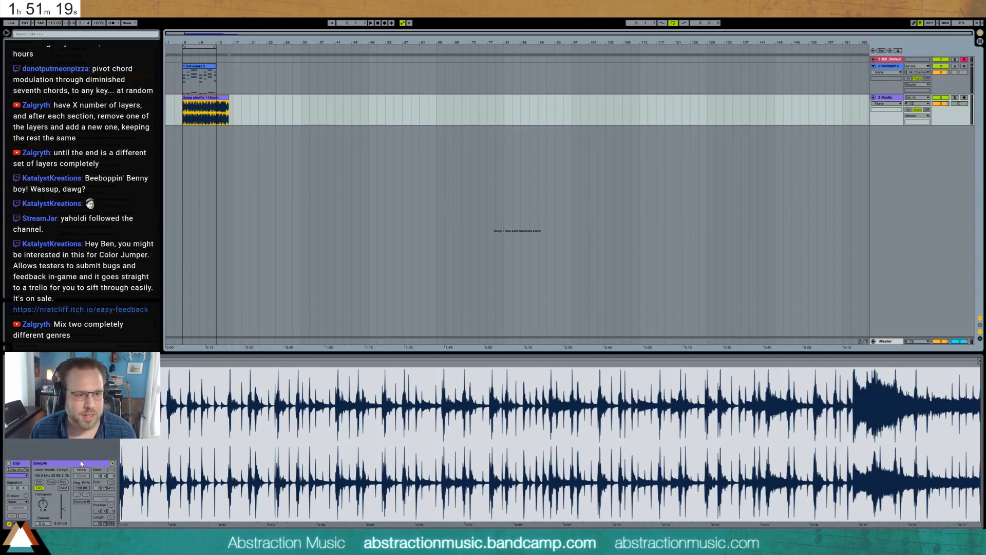
{"action": "left_click", "coordinate": [81, 469]}
{"action": "left_click", "coordinate": [84, 491]}
{"action": "type", "text": "11"}
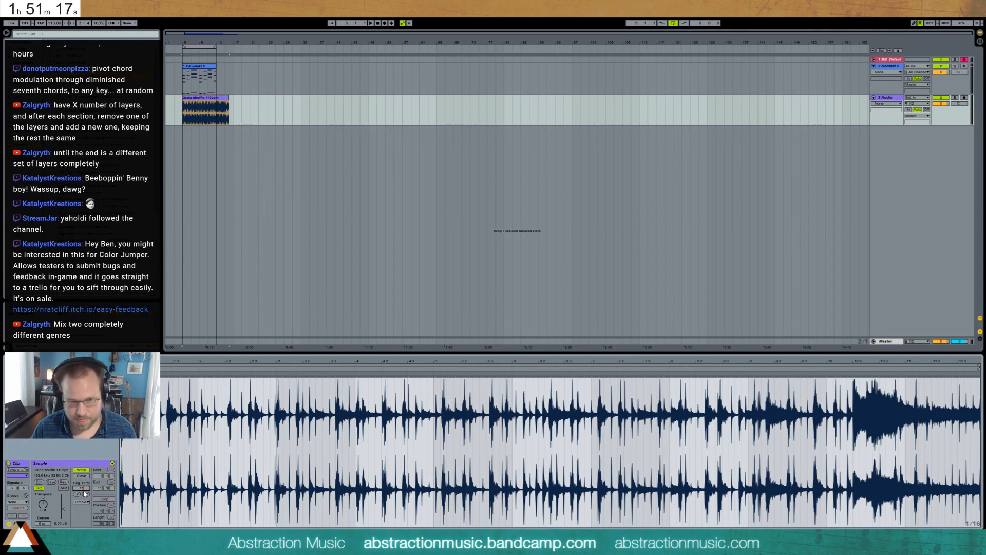
{"action": "type", "text": "0"}
{"action": "key", "text": "Return"}
{"action": "key", "text": "space"}
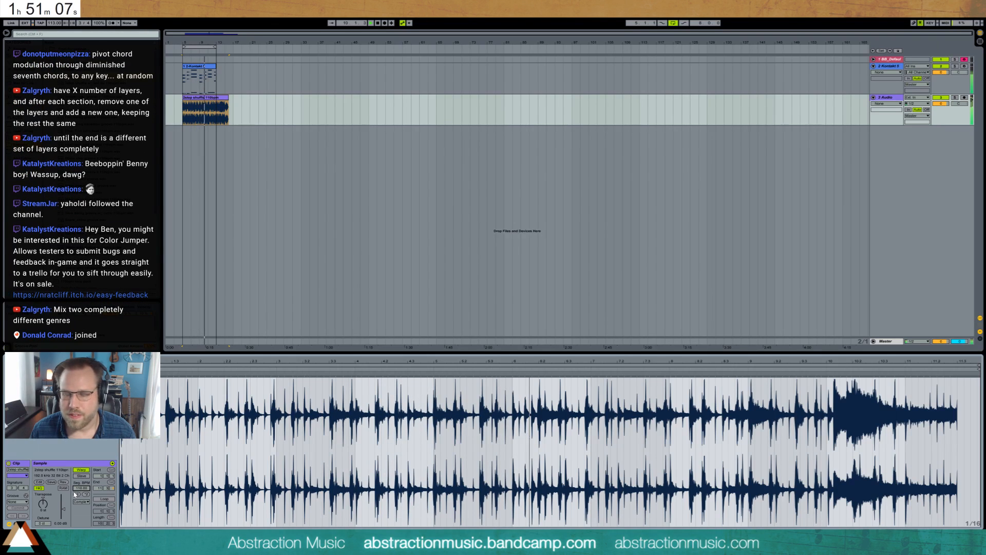
{"action": "left_click", "coordinate": [273, 144]}
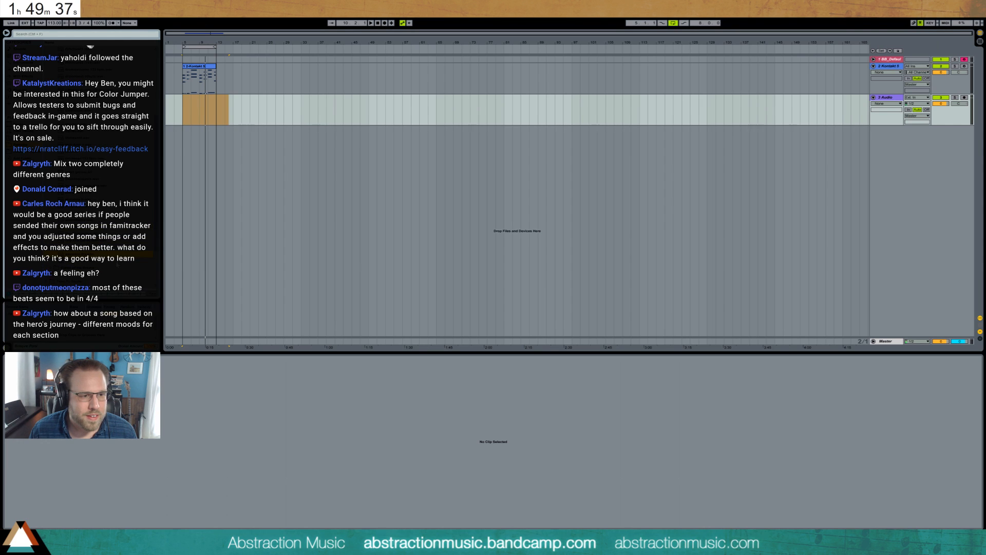
Place the wayward dry drum loop on the audio track at bar 5, enable warping, and lower its segment BPM.
{"action": "key", "text": "space"}
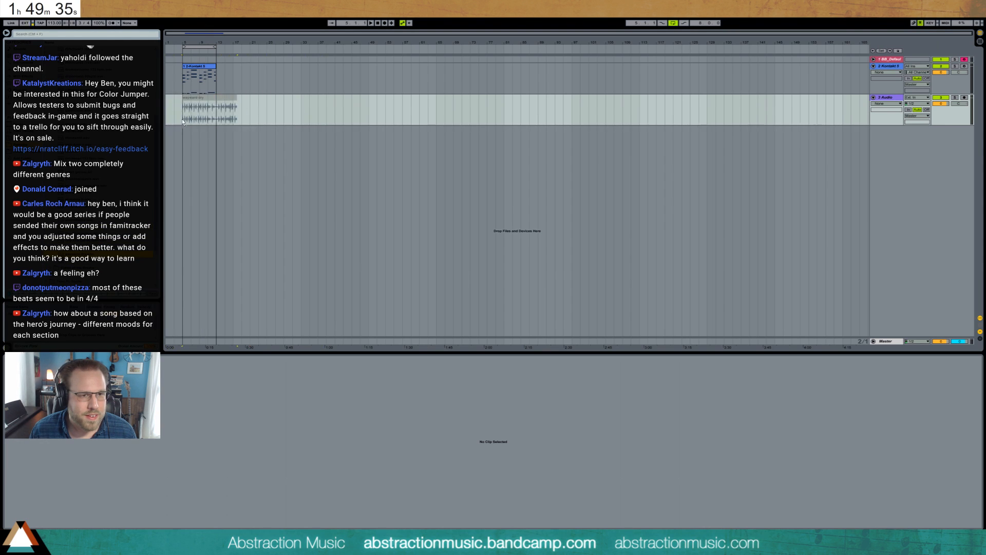
{"action": "left_click", "coordinate": [184, 120]}
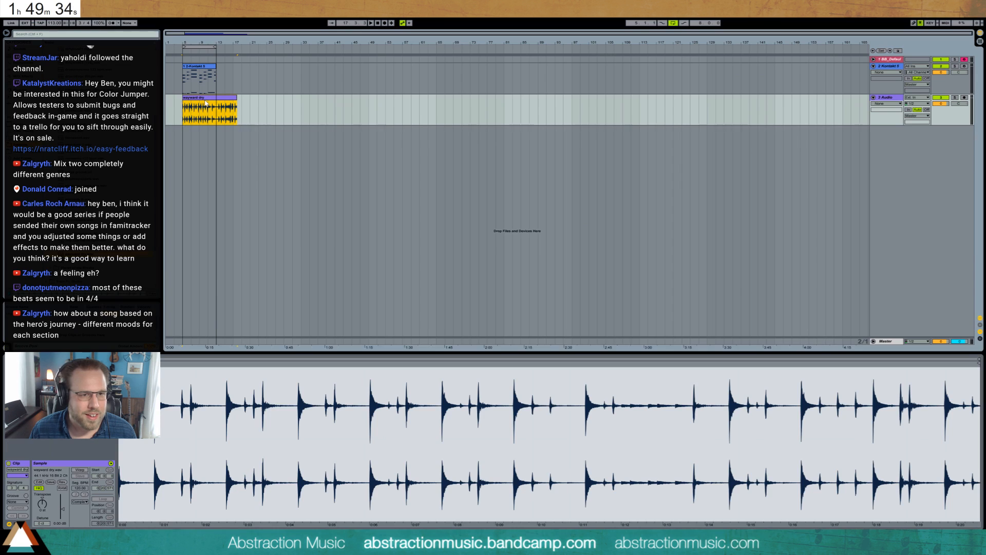
{"action": "left_click", "coordinate": [79, 470]}
{"action": "left_click_drag", "start_coordinate": [79, 487], "coordinate": [79, 511]}
{"action": "left_click_drag", "start_coordinate": [78, 489], "coordinate": [78, 483]}
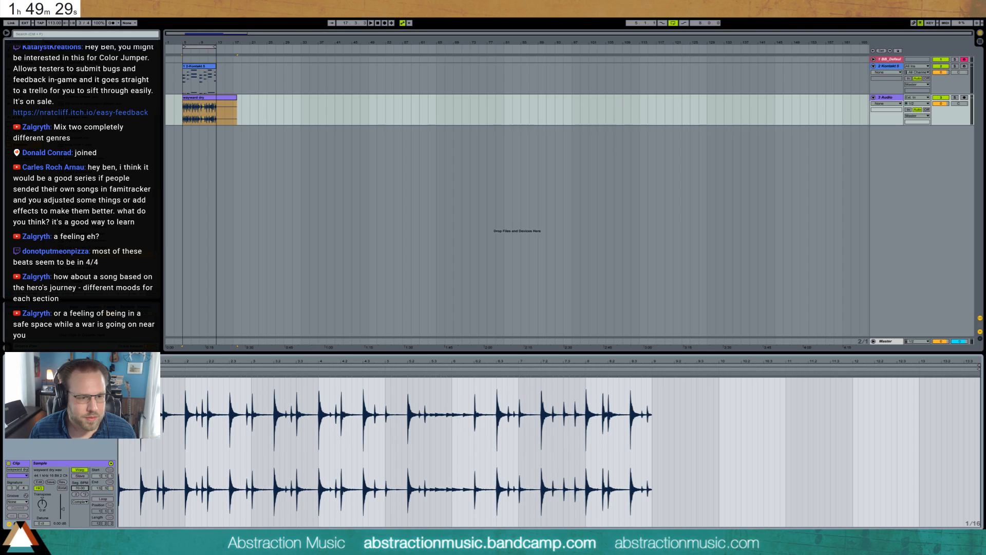
Audition the wayward dry drum loop with the piano and trim the clip to its first four bars.
{"action": "key", "text": "space"}
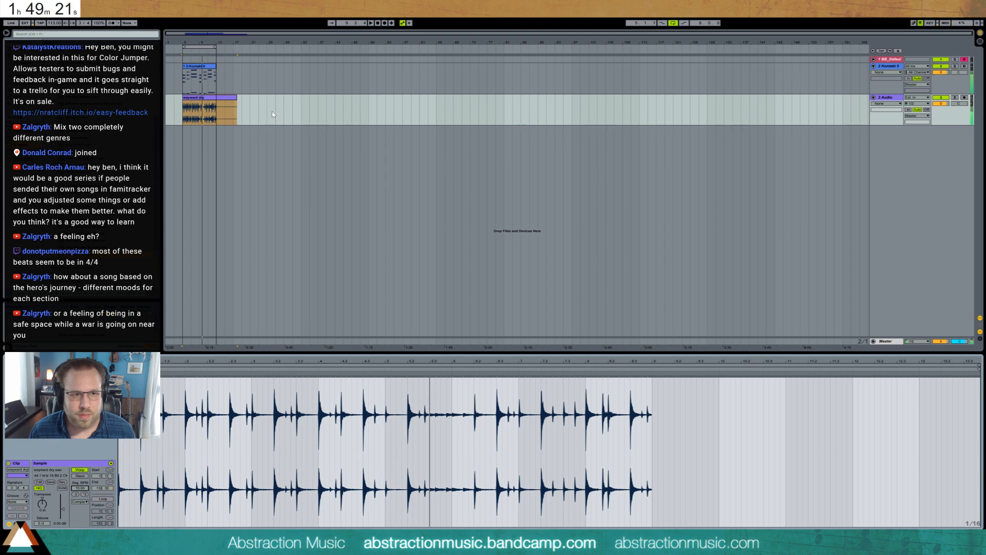
{"action": "left_click_drag", "start_coordinate": [237, 108], "coordinate": [200, 104]}
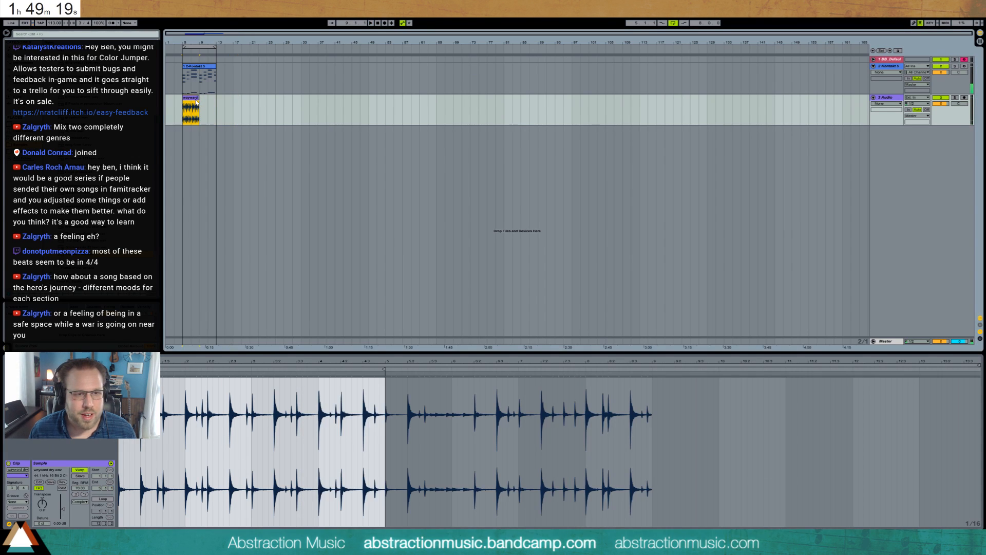
Loop the wayward dry drum clip over its first four bars and extend it to match the piano clip's length.
{"action": "left_click", "coordinate": [103, 498]}
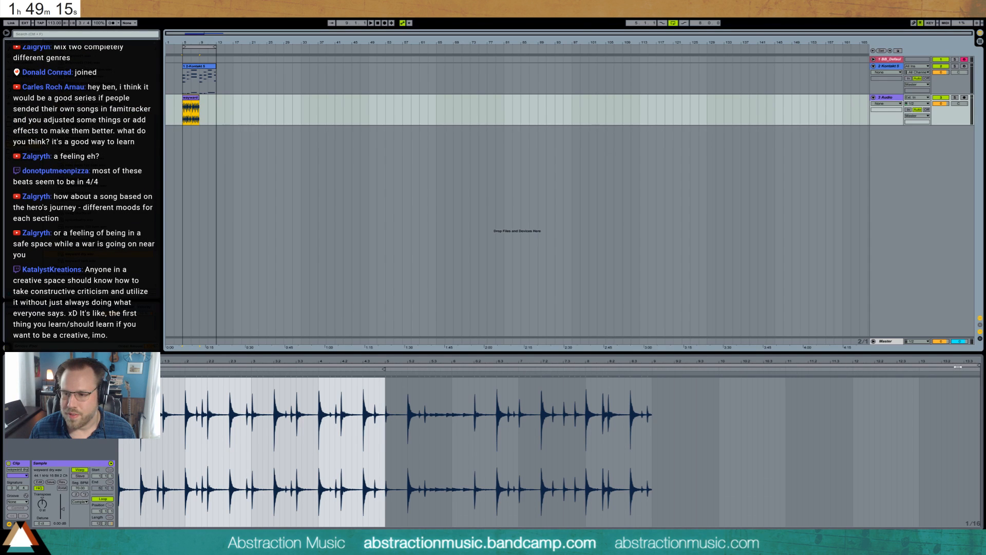
{"action": "left_click_drag", "start_coordinate": [969, 367], "coordinate": [385, 369]}
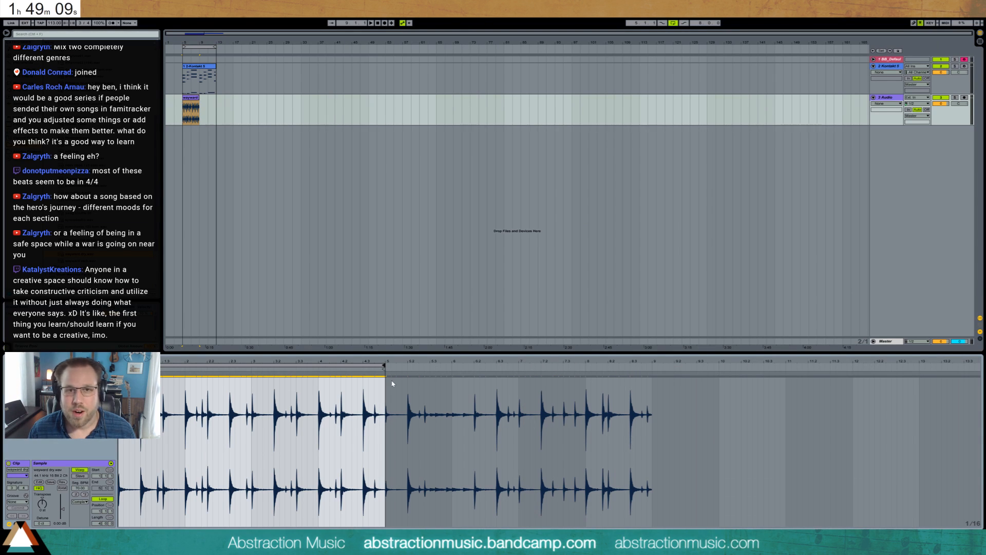
{"action": "left_click", "coordinate": [191, 98]}
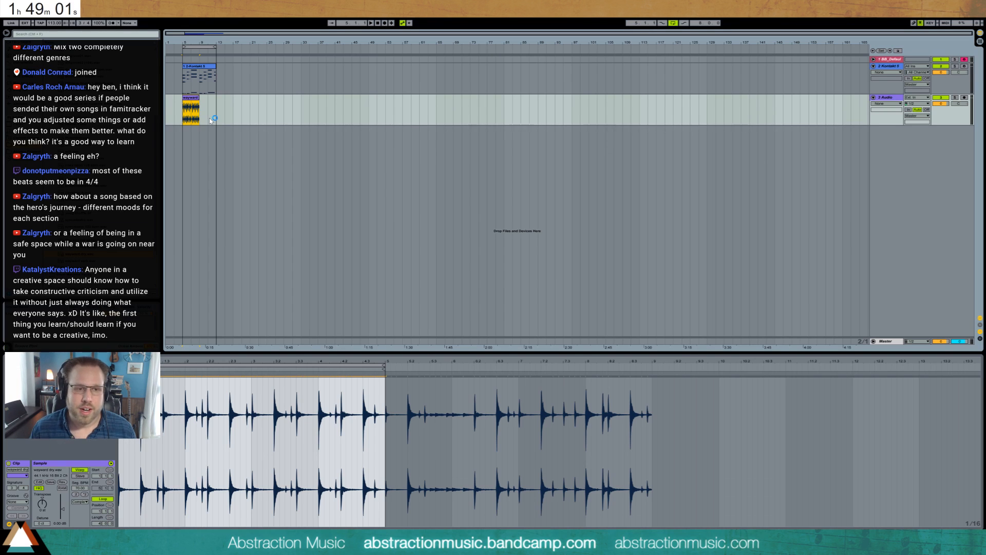
{"action": "left_click", "coordinate": [208, 118]}
{"action": "left_click", "coordinate": [199, 98]}
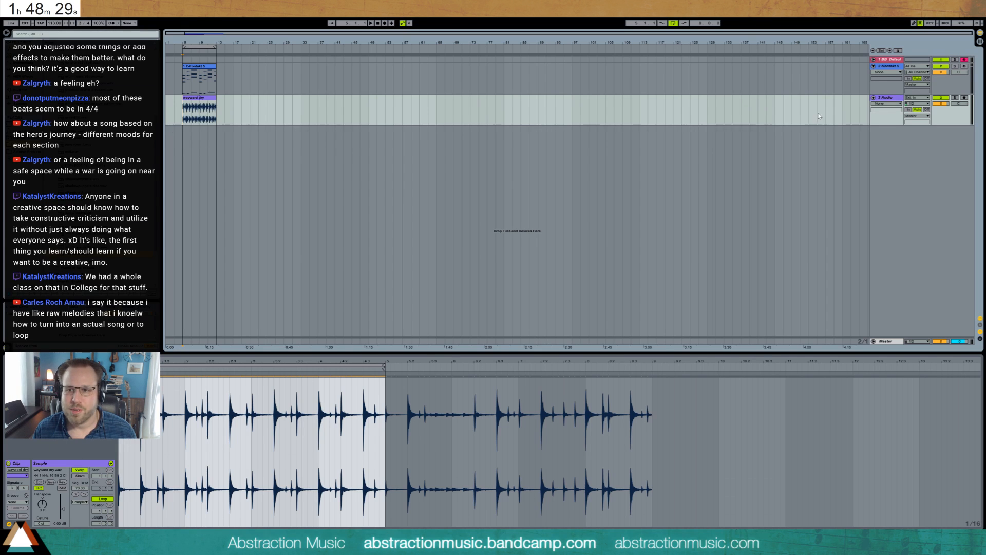
Try an Auto Filter in high-pass mode on the drum track, raising the cutoff into the low mids, and play it.
{"action": "key", "text": "shift+Tab"}
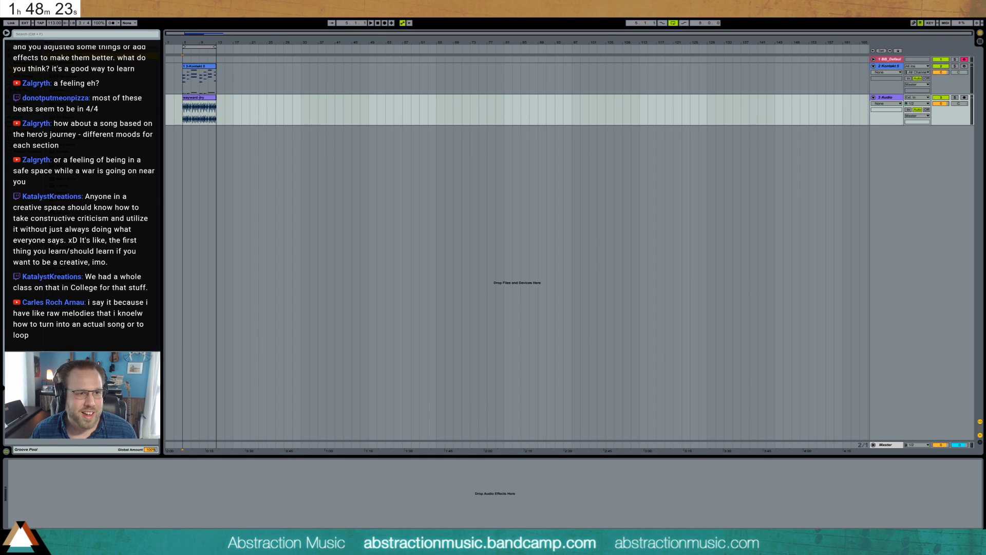
{"action": "left_click_drag", "start_coordinate": [545, 484], "coordinate": [540, 485]}
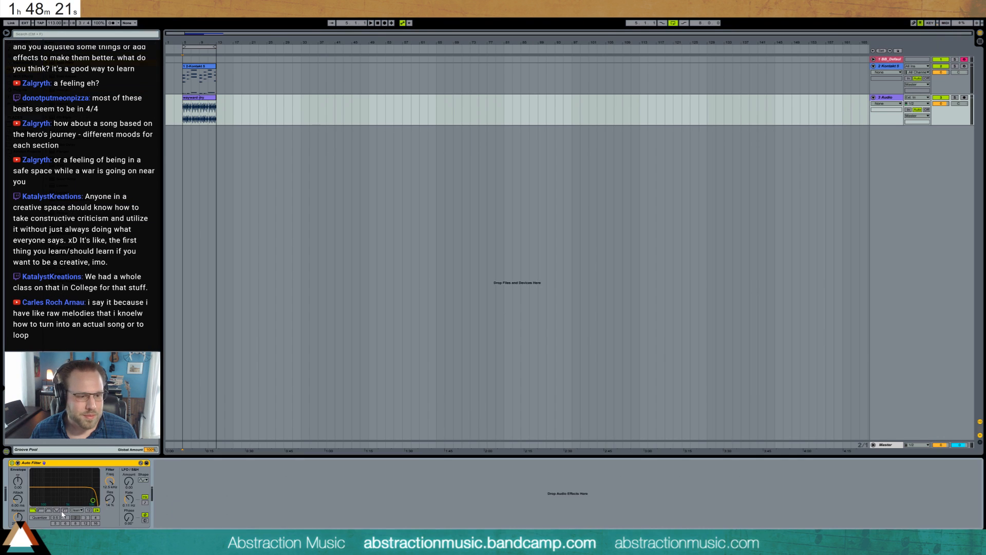
{"action": "left_click", "coordinate": [41, 510]}
{"action": "left_click_drag", "start_coordinate": [96, 504], "coordinate": [61, 504]}
{"action": "key", "text": "space"}
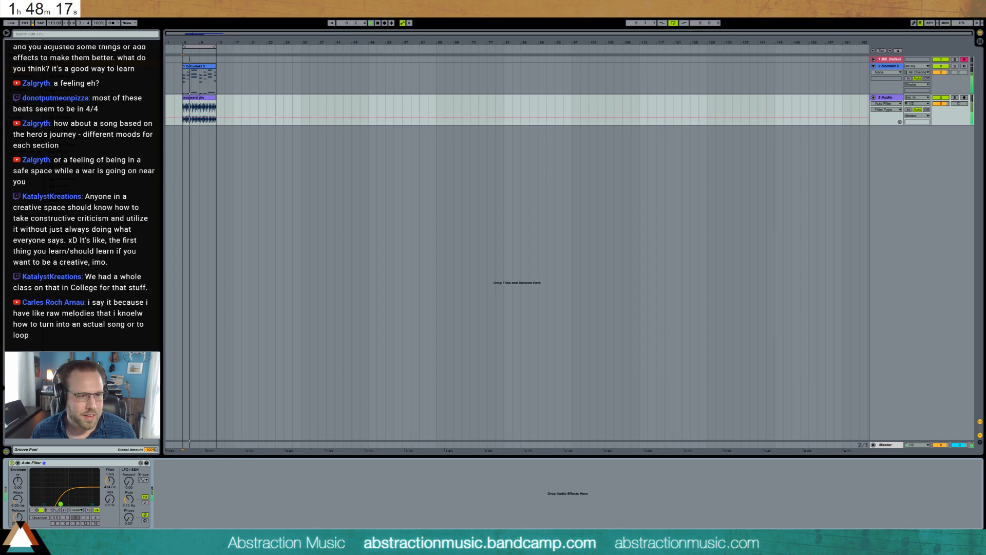
Apply a Logic 8 swing groove to the wayward dry drum clip and return to the drum track's effects.
{"action": "left_click", "coordinate": [196, 97]}
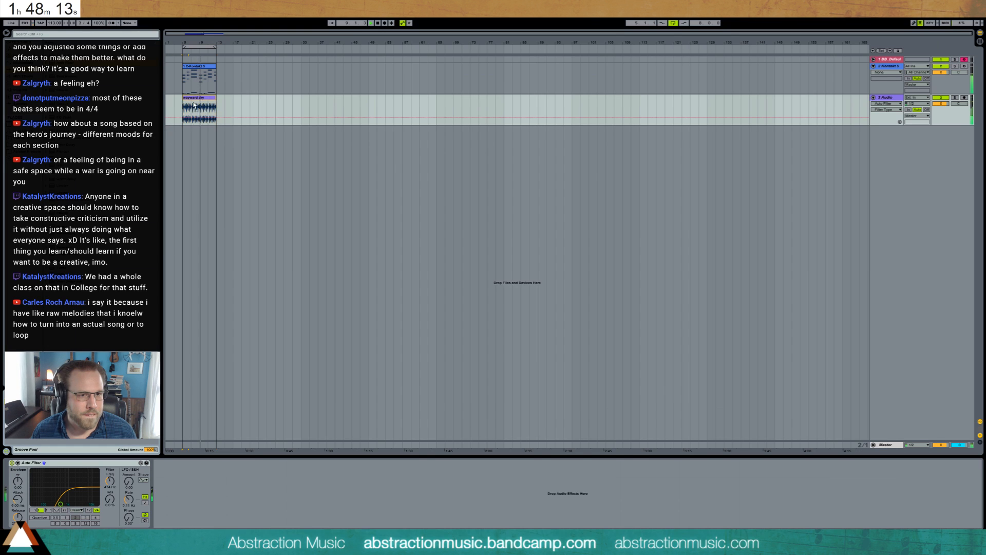
{"action": "double_click", "coordinate": [194, 106]}
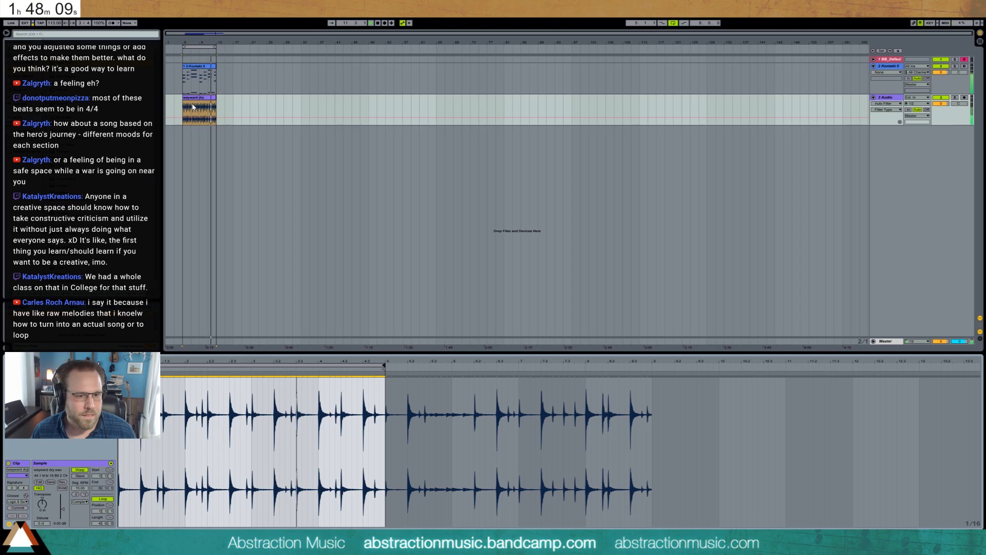
{"action": "key", "text": "shift+Tab"}
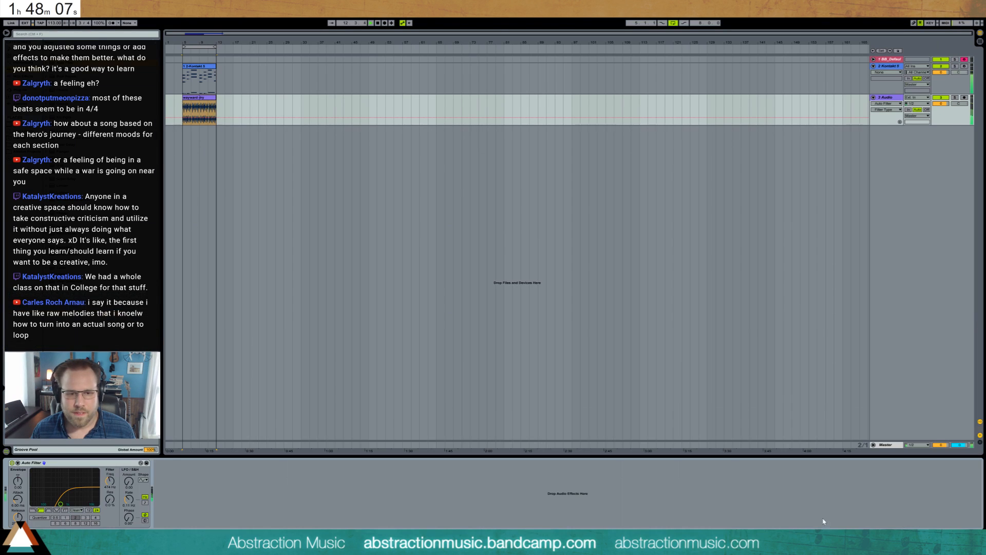
Replace the drum track's Auto Filter with an EQ Eight that has a deep low-mid cut.
{"action": "left_click", "coordinate": [77, 462]}
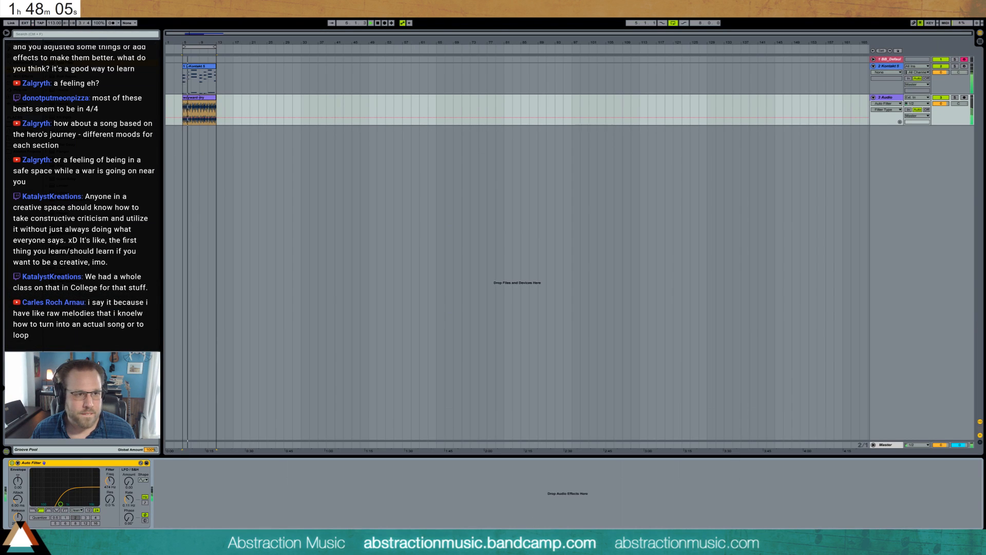
{"action": "left_click_drag", "start_coordinate": [67, 117], "coordinate": [86, 511]}
{"action": "key", "text": "Delete"}
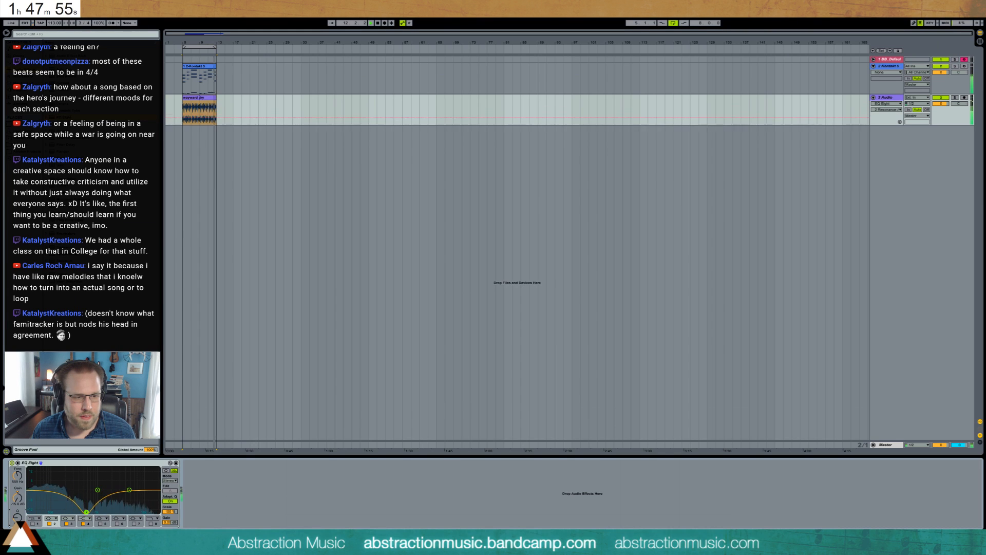
Turn off bands 3 and 4 of the EQ Eight and fine-tune the deep low-mid cut on band 2.
{"action": "left_click", "coordinate": [67, 524]}
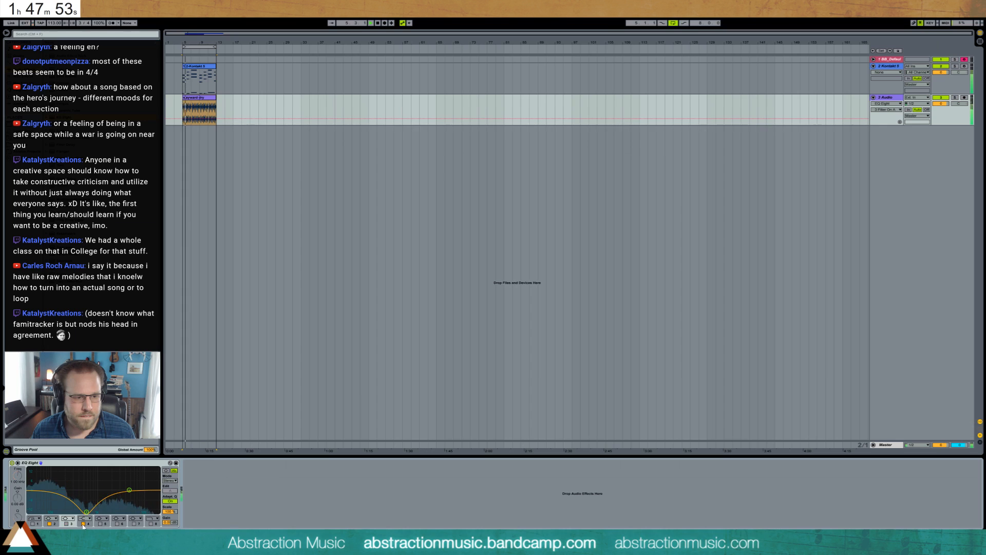
{"action": "left_click", "coordinate": [83, 523]}
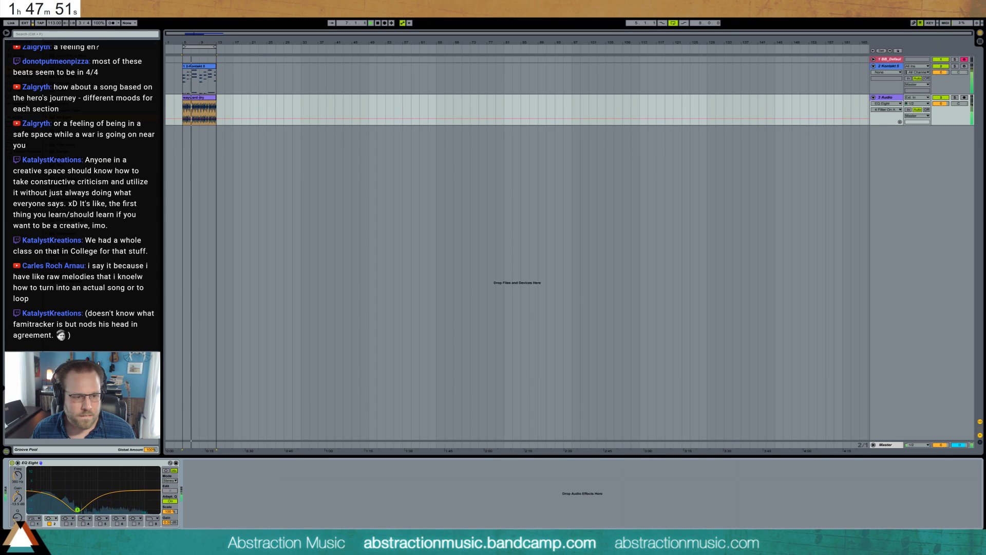
{"action": "left_click_drag", "start_coordinate": [78, 509], "coordinate": [79, 509]}
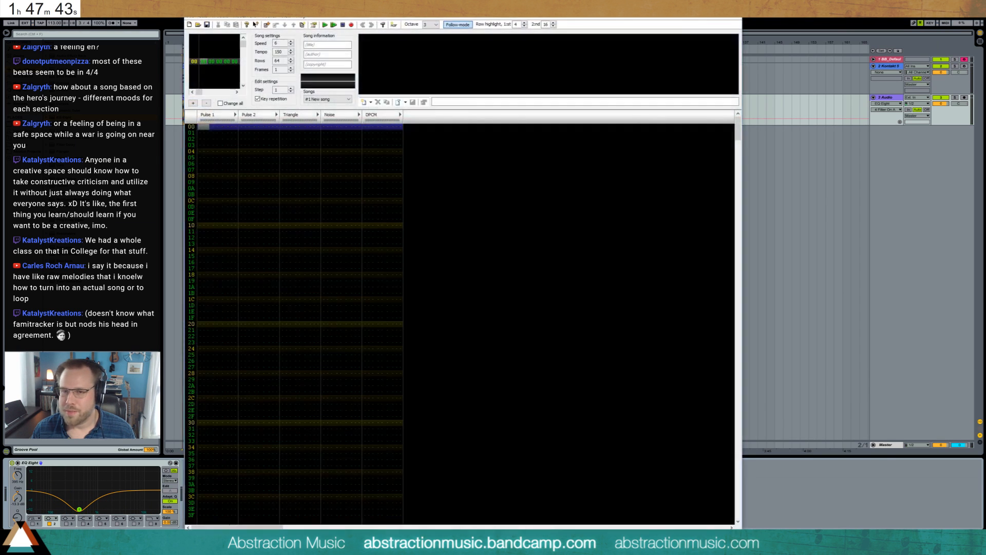
Switch to FamiTracker, open Abstraction - Sanctuary.ftm, play it briefly, and close the program.
{"action": "left_click", "coordinate": [190, 17]}
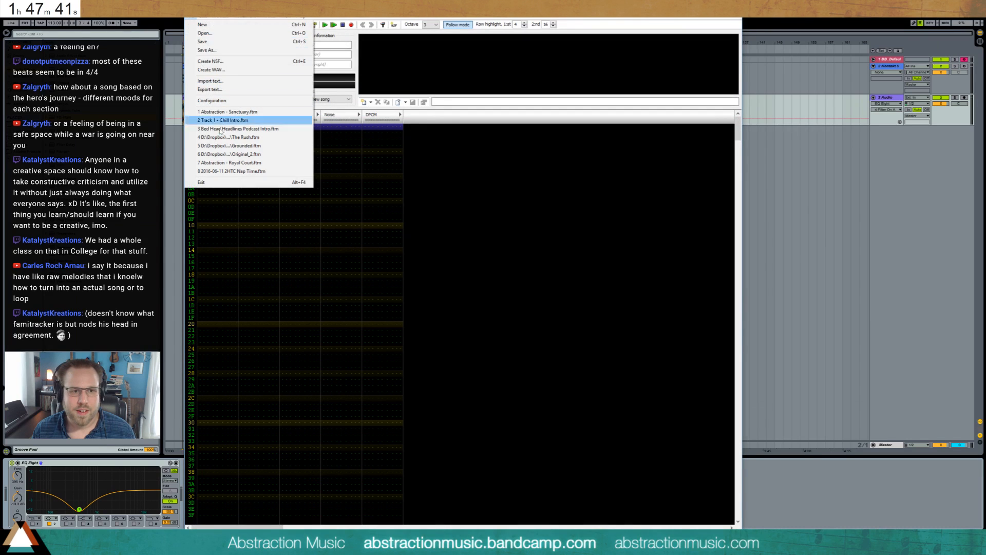
{"action": "left_click", "coordinate": [229, 111]}
{"action": "left_click", "coordinate": [334, 26]}
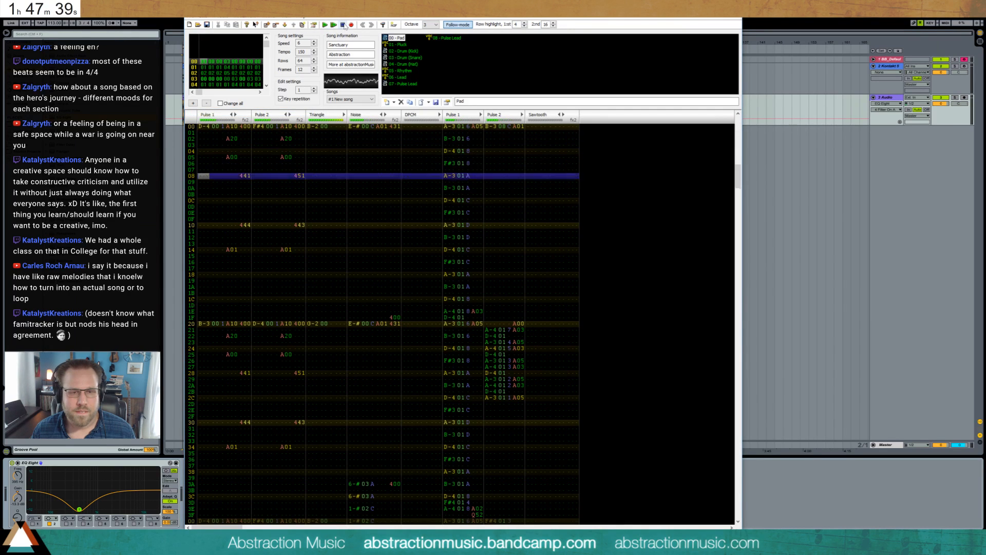
{"action": "left_click", "coordinate": [343, 25]}
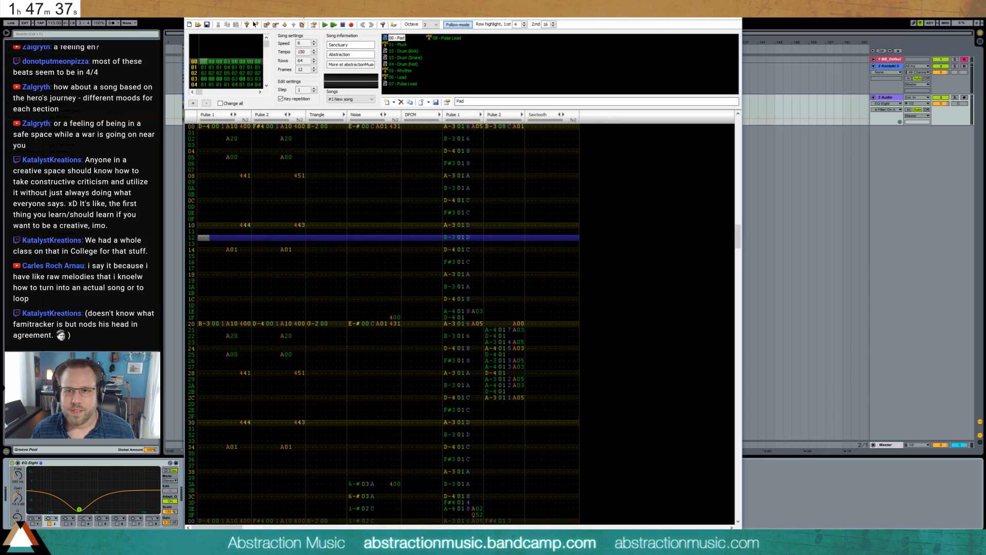
{"action": "left_click", "coordinate": [730, 5]}
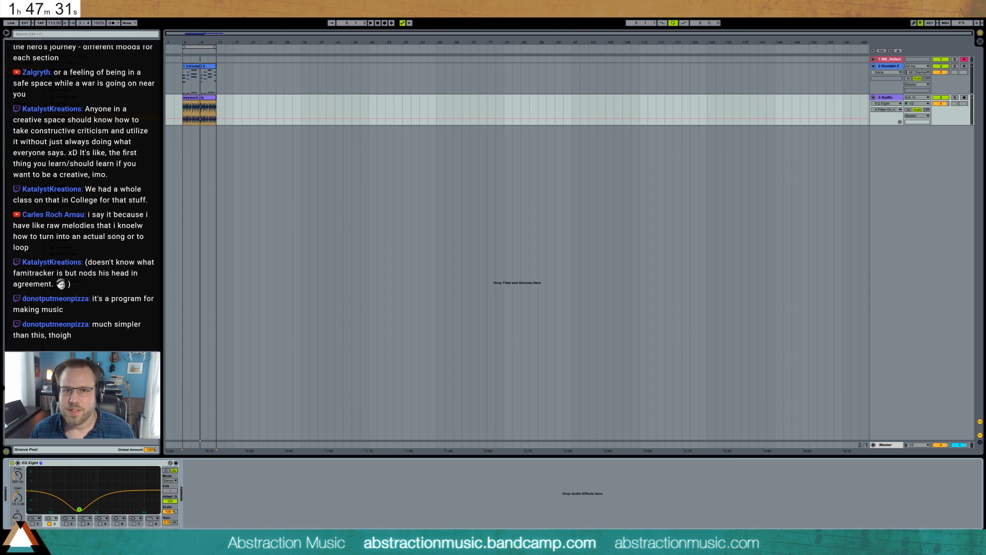
Audition the equalized drum loop together with the Kontakt piano from bar 5.
{"action": "left_click", "coordinate": [184, 82]}
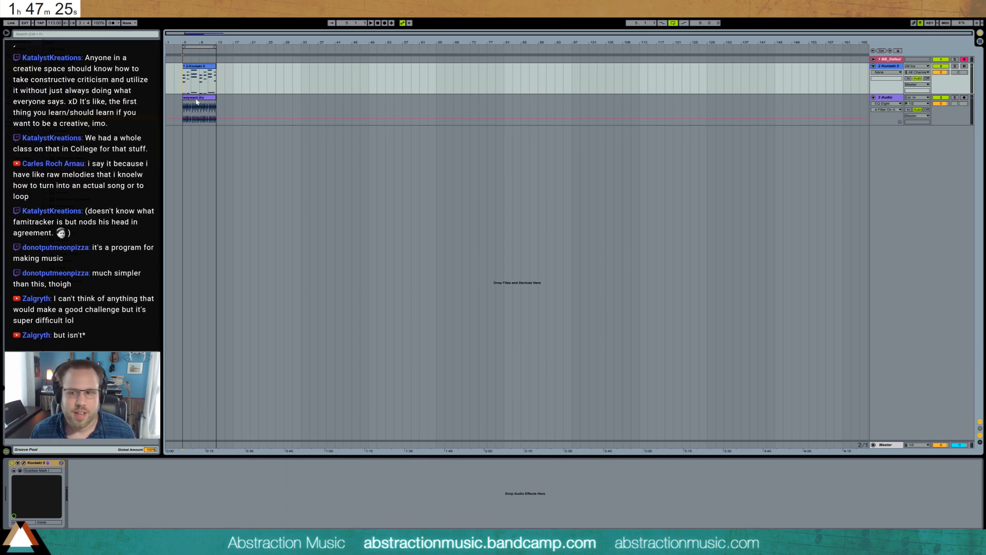
{"action": "key", "text": "space"}
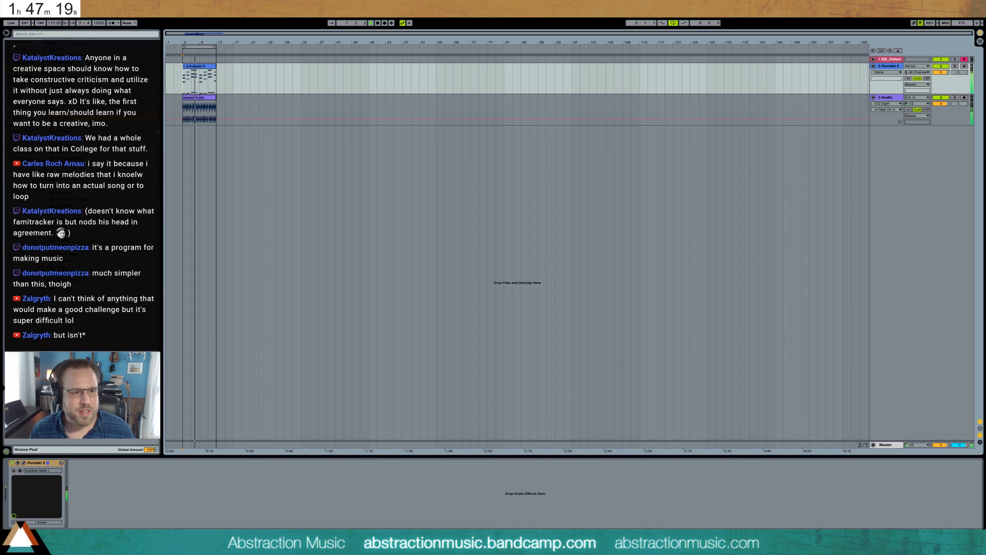
{"action": "key", "text": "space"}
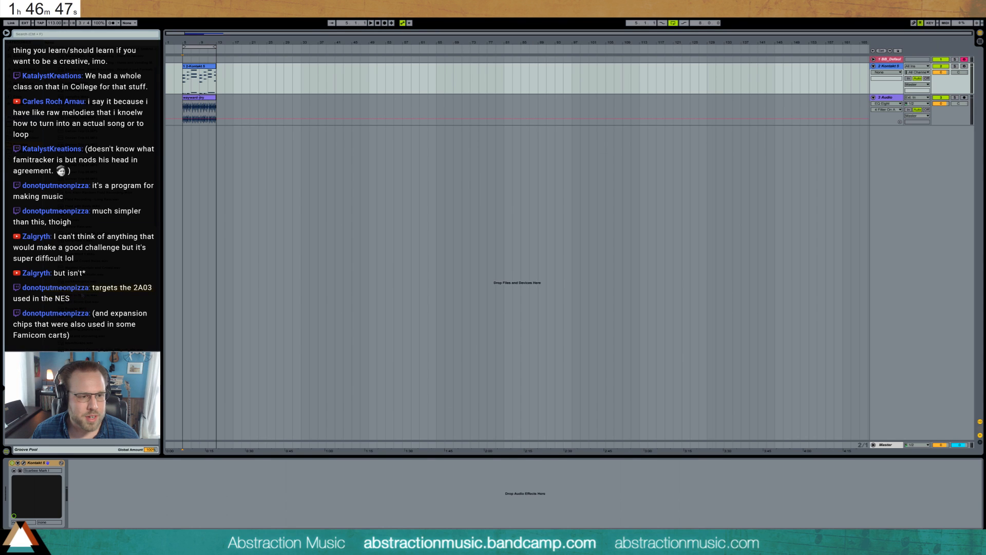
Try the Rain in the Car recording on a new audio track at bar 5, audition it, and delete the clip.
{"action": "left_click_drag", "start_coordinate": [400, 217], "coordinate": [186, 136]}
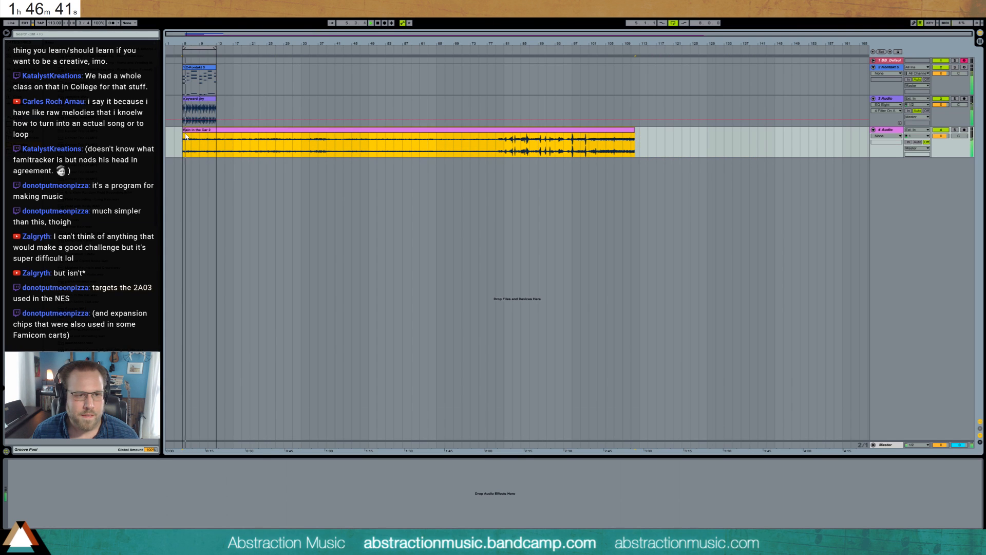
{"action": "key", "text": "space"}
{"action": "key", "text": "Delete"}
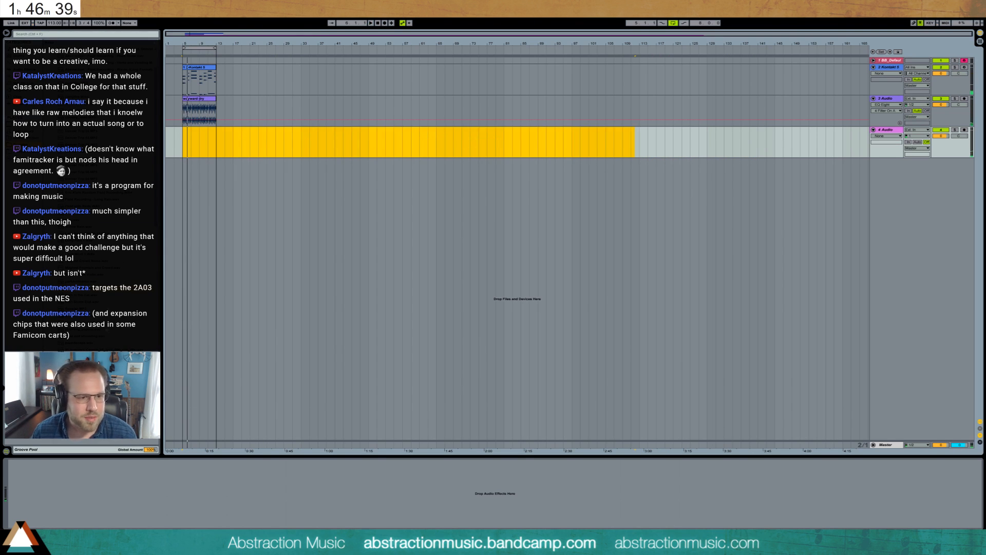
Place the Rain Storm End recording on the new audio track at bar 5 and audition it with the piano and drums.
{"action": "left_click", "coordinate": [107, 331]}
{"action": "scroll", "coordinate": [105, 338], "scroll_direction": "down", "scroll_amount": 4}
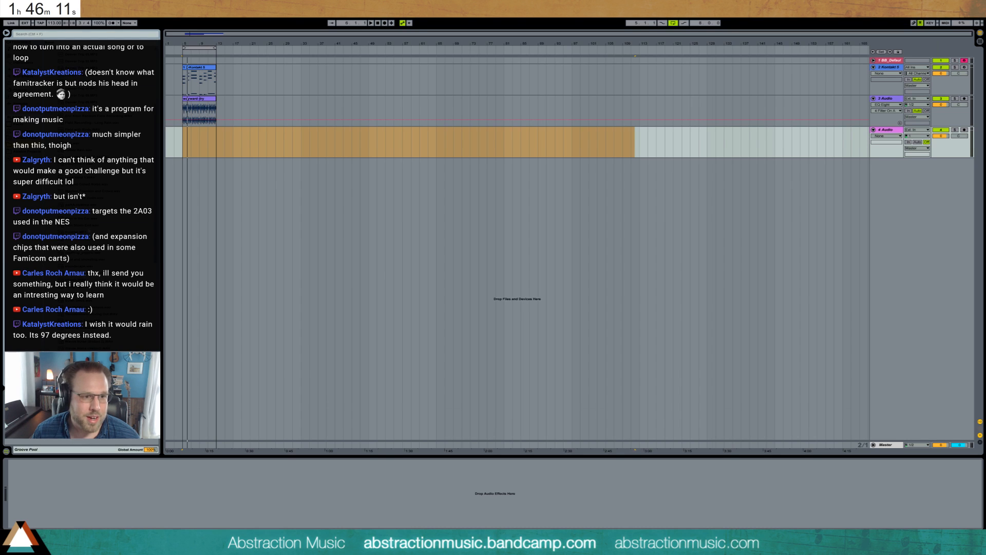
{"action": "left_click_drag", "start_coordinate": [84, 225], "coordinate": [194, 135]}
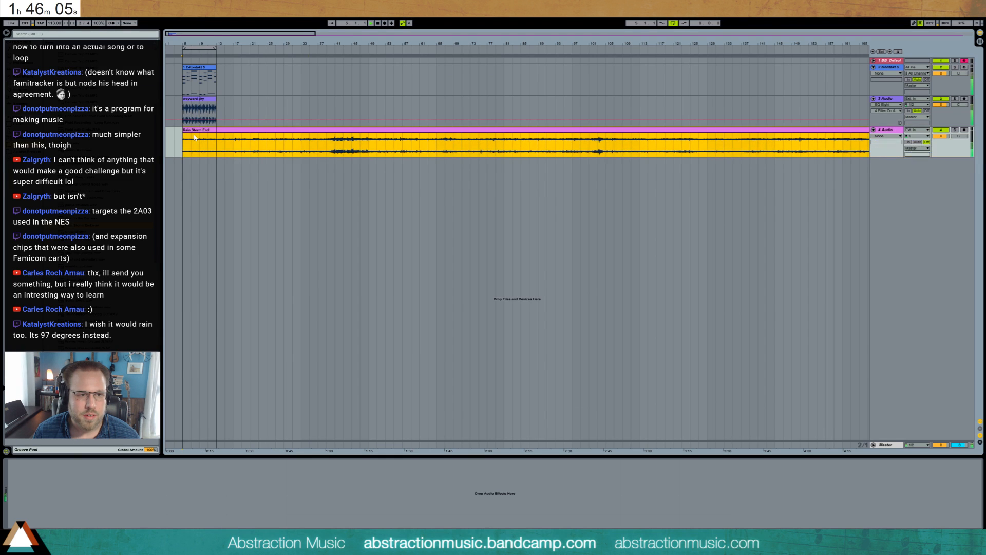
{"action": "key", "text": "space"}
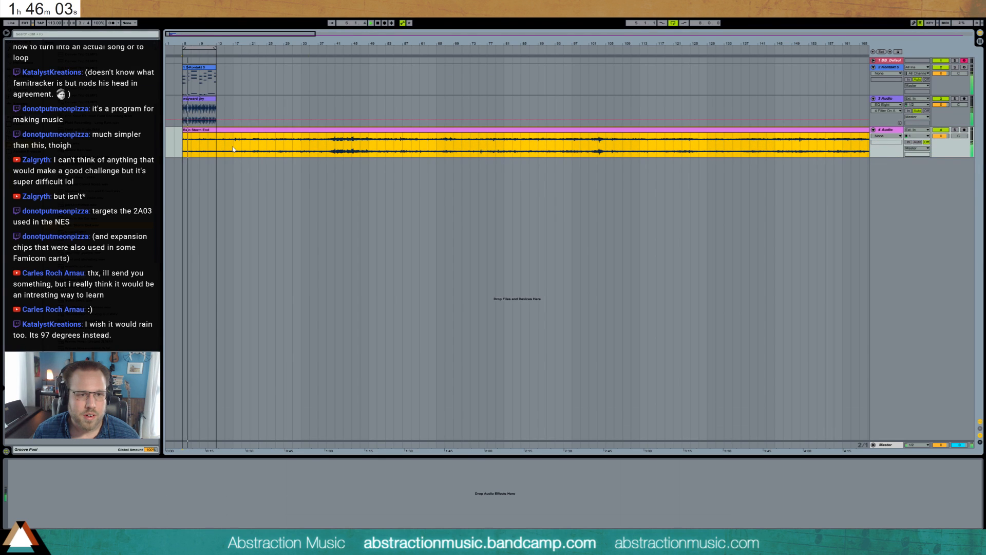
{"action": "left_click_drag", "start_coordinate": [234, 146], "coordinate": [258, 147]}
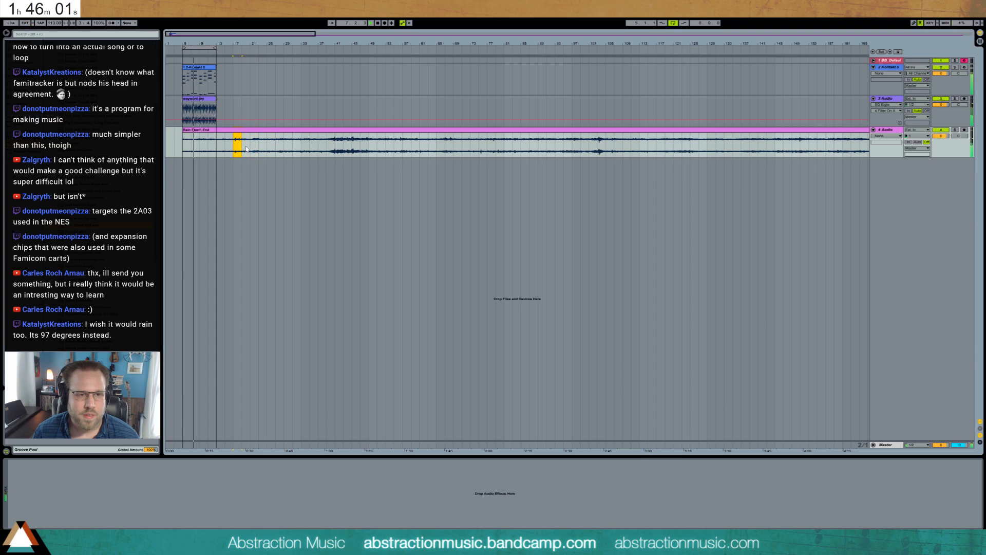
{"action": "left_click", "coordinate": [301, 146]}
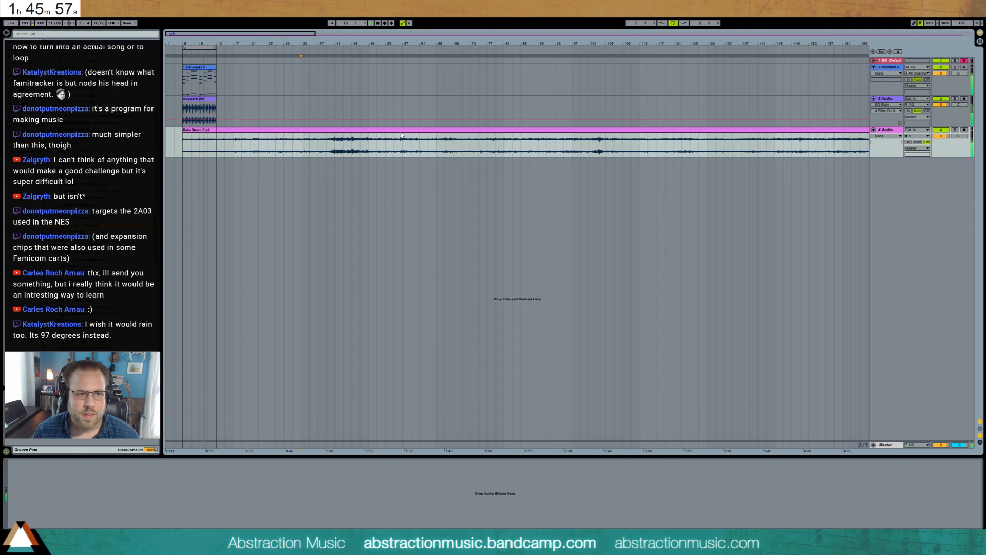
Check the drum loop's clip settings and EQ Eight while listening to it with the piano and rain.
{"action": "double_click", "coordinate": [207, 99]}
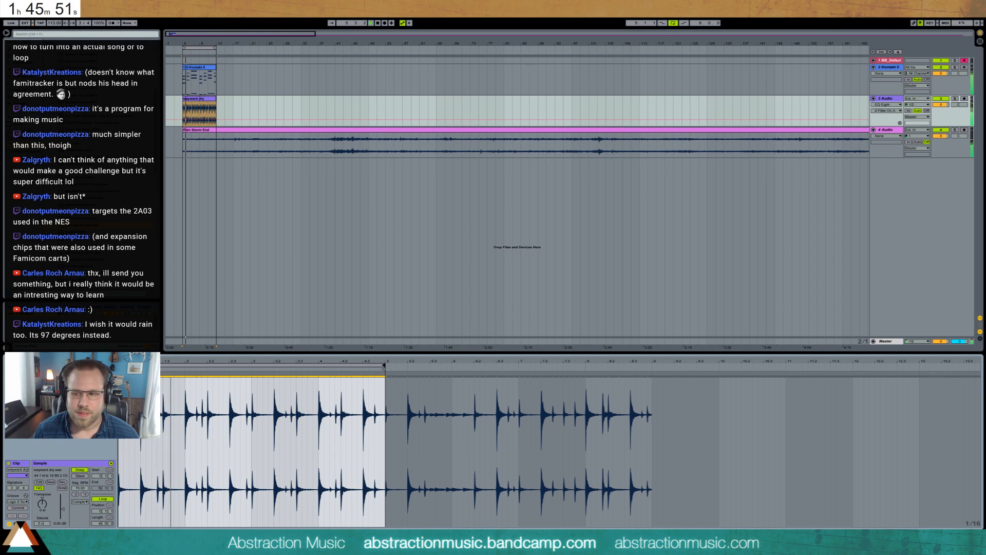
{"action": "key", "text": "shift+Tab"}
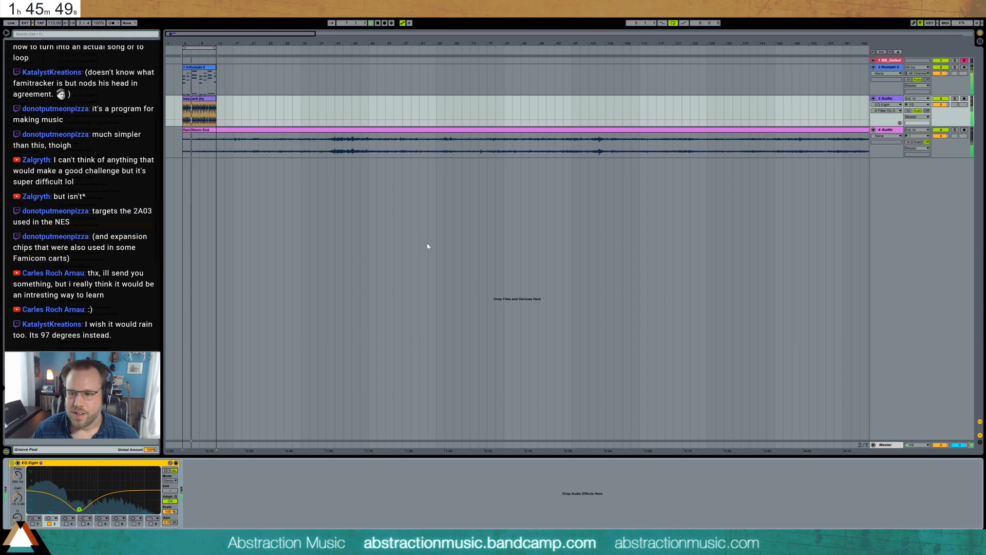
{"action": "left_click", "coordinate": [195, 150]}
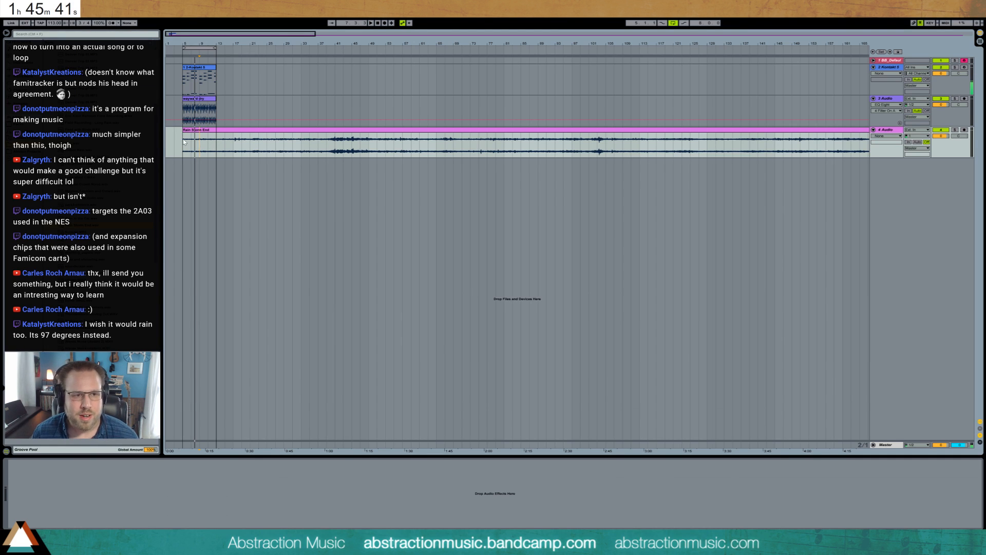
{"action": "key", "text": "space"}
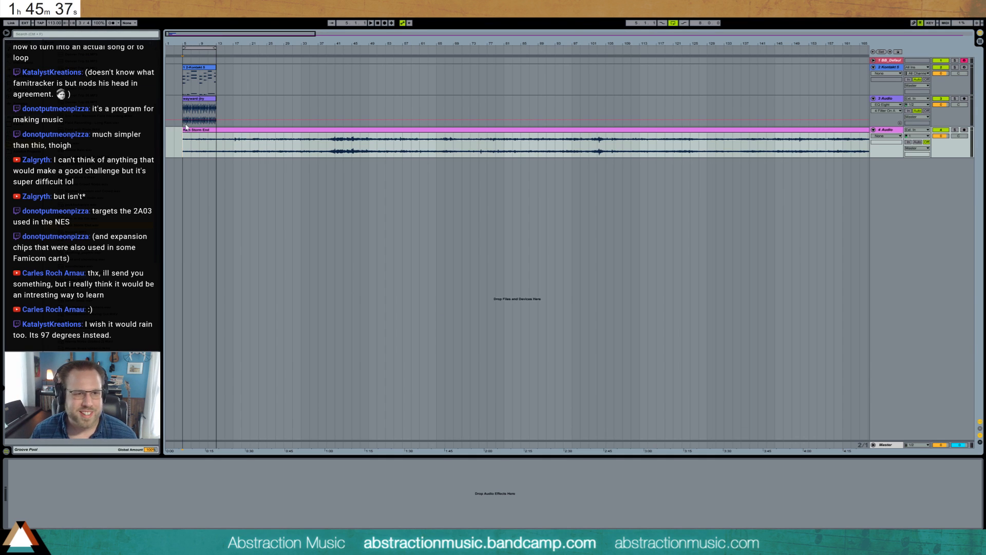
Examine the drum loop's waveform while playing it with the piano and rain, and return to the track's effect devices.
{"action": "left_click", "coordinate": [195, 103]}
{"action": "double_click", "coordinate": [196, 103]}
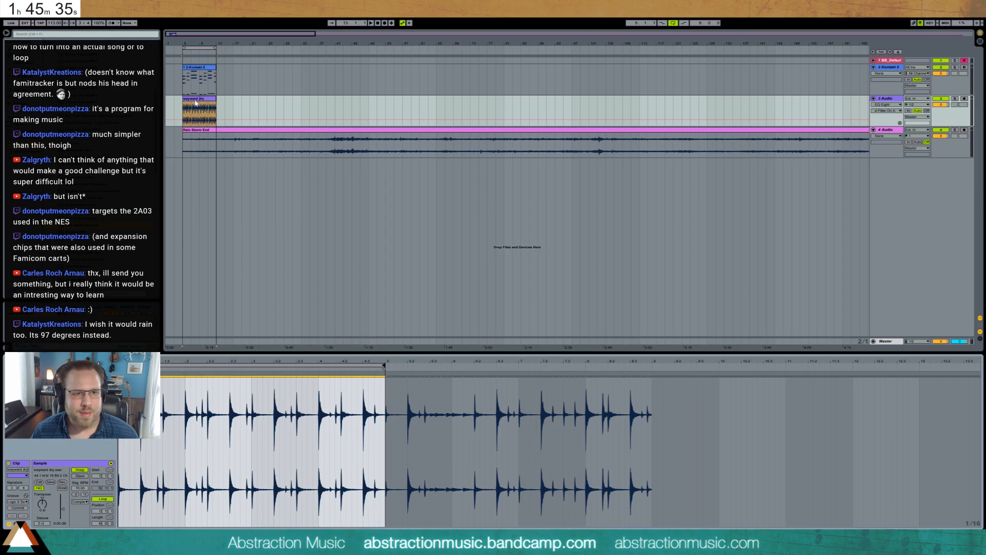
{"action": "left_click", "coordinate": [178, 390]}
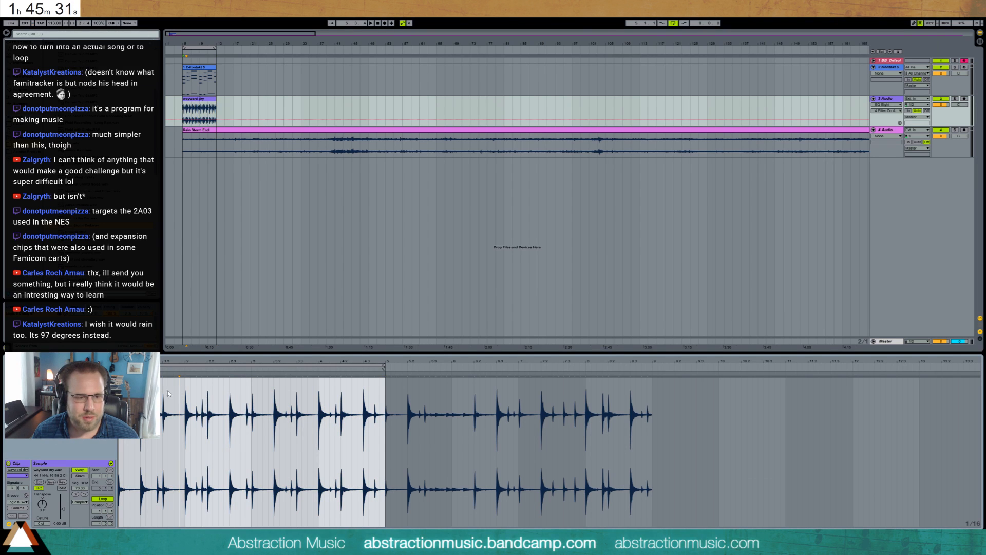
{"action": "key", "text": "space"}
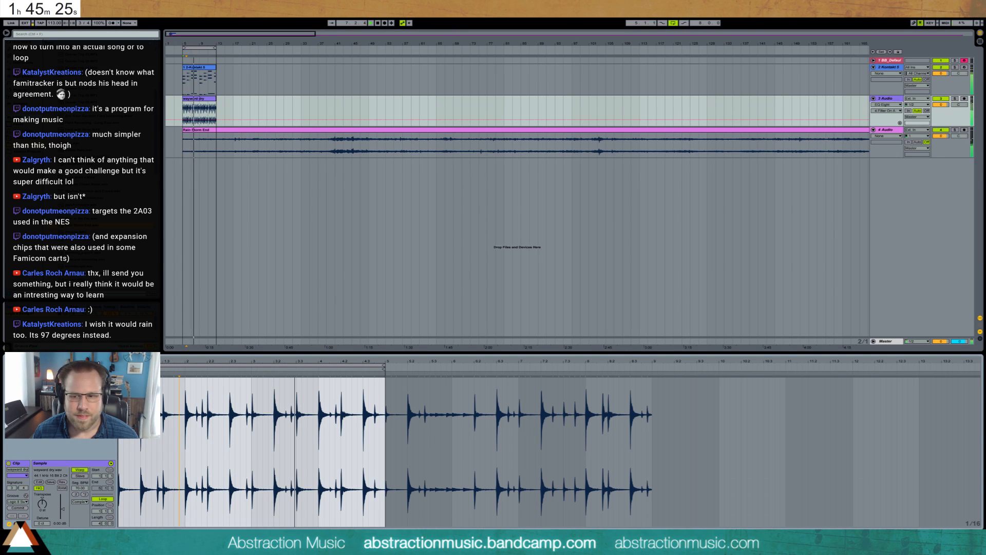
{"action": "key", "text": "shift+Tab"}
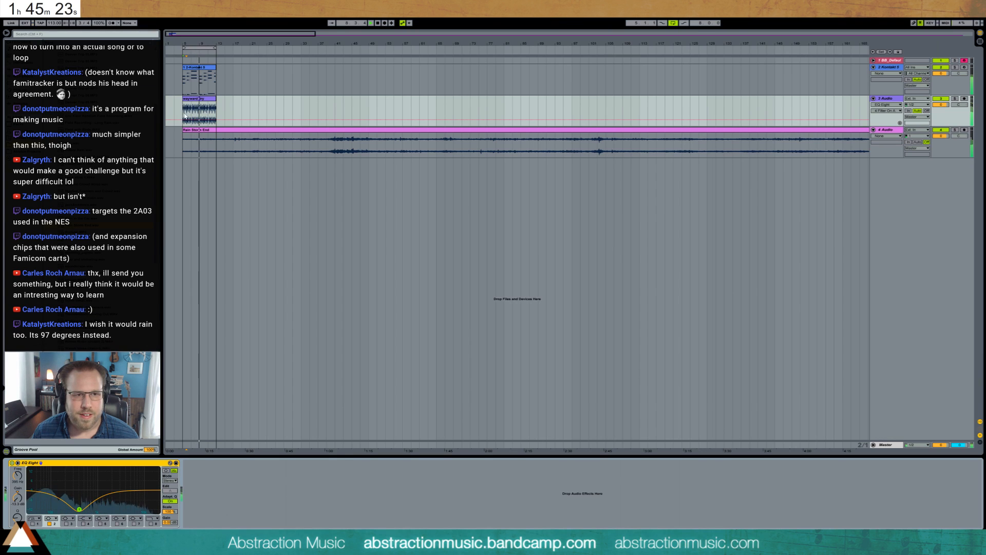
Add Redux after EQ Eight on the drum loop track, adjust its downsampling, and compare the sound with bit reduction on and off.
{"action": "left_click", "coordinate": [209, 100]}
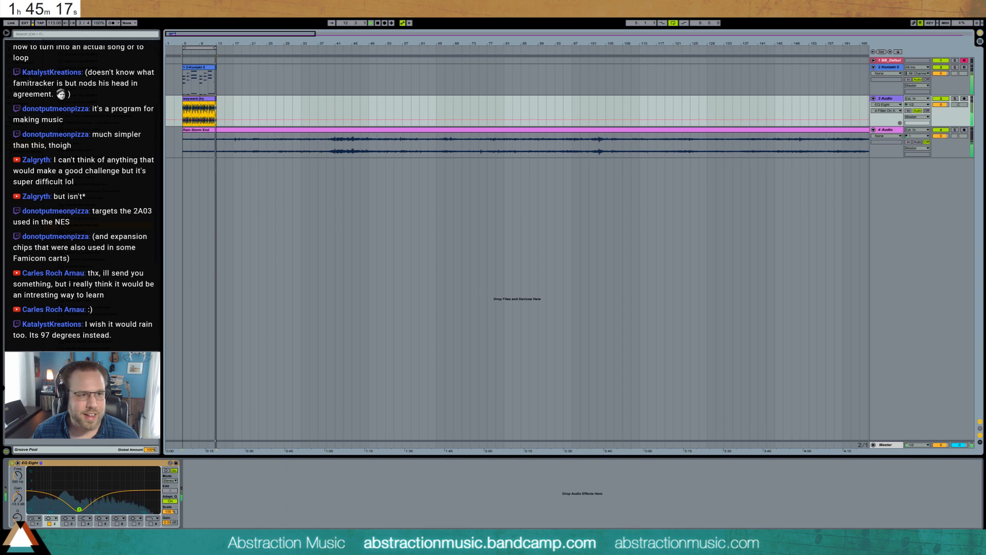
{"action": "left_click", "coordinate": [23, 64]}
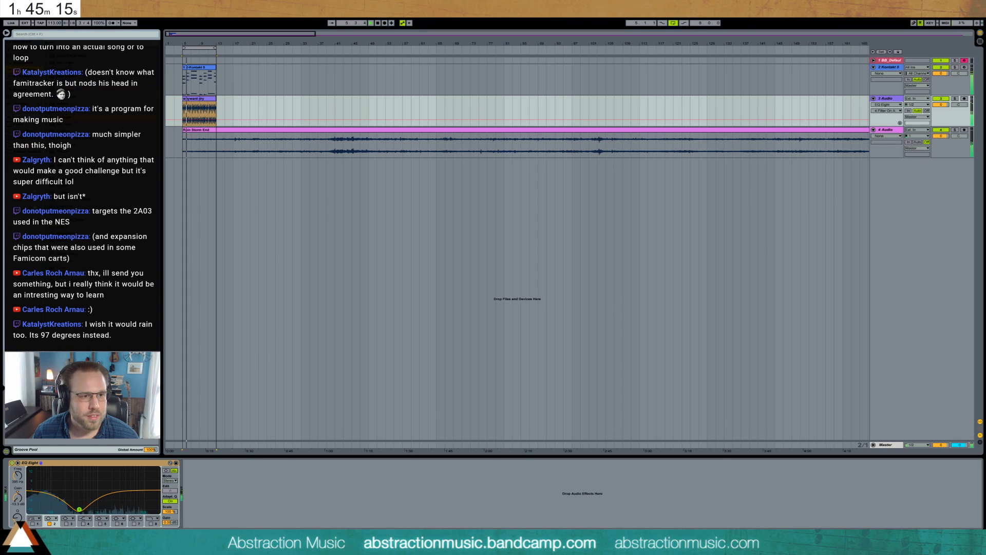
{"action": "left_click_drag", "start_coordinate": [63, 226], "coordinate": [197, 496]}
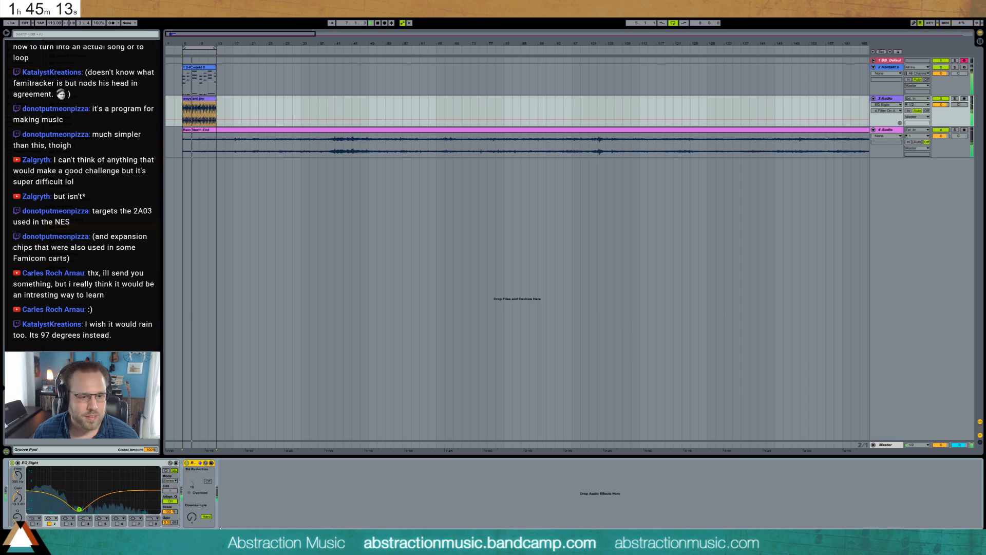
{"action": "left_click", "coordinate": [191, 517]}
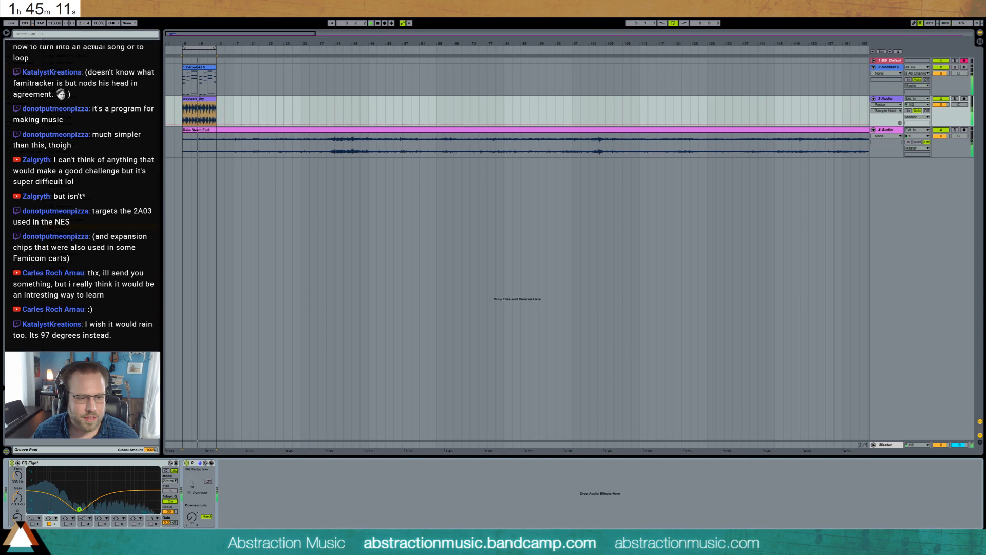
{"action": "left_click", "coordinate": [208, 480]}
{"action": "left_click_drag", "start_coordinate": [193, 481], "coordinate": [192, 504]}
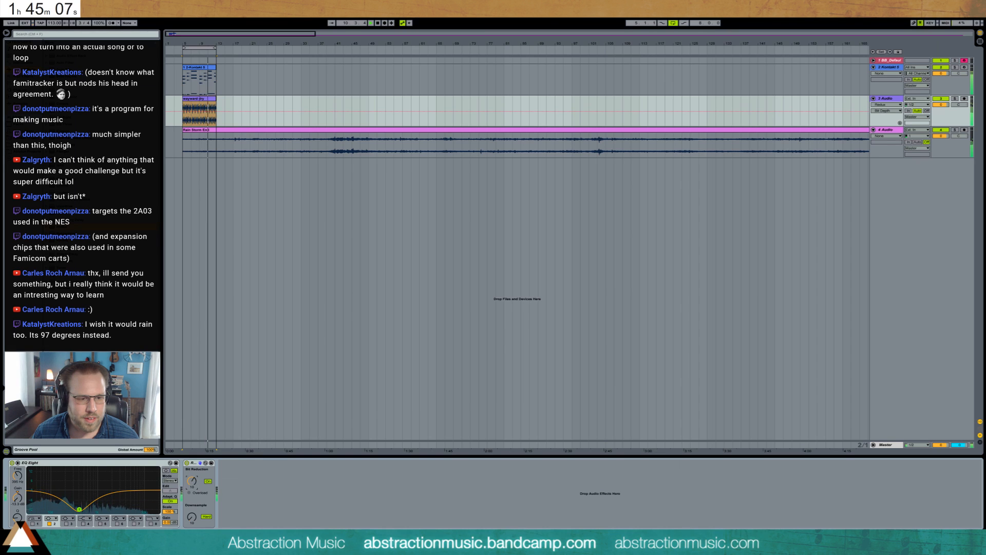
{"action": "left_click", "coordinate": [208, 481]}
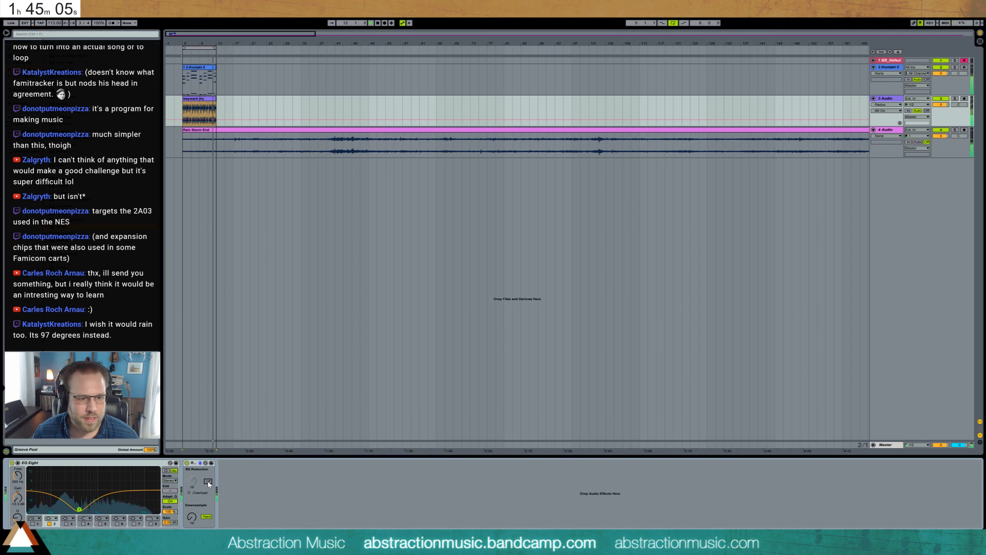
{"action": "left_click", "coordinate": [207, 481]}
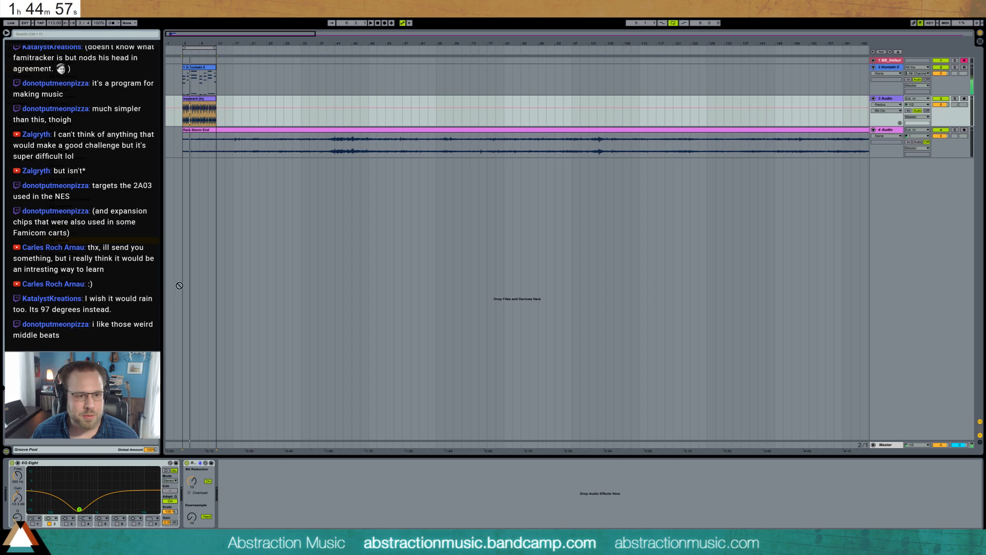
Insert a Reverb between EQ Eight and Redux on the drum track, setting its decay time to about 2 s and adjusting its dry/wet mix.
{"action": "left_click_drag", "start_coordinate": [180, 285], "coordinate": [204, 500]}
{"action": "left_click_drag", "start_coordinate": [276, 517], "coordinate": [276, 503]}
{"action": "left_click_drag", "start_coordinate": [349, 518], "coordinate": [349, 523]}
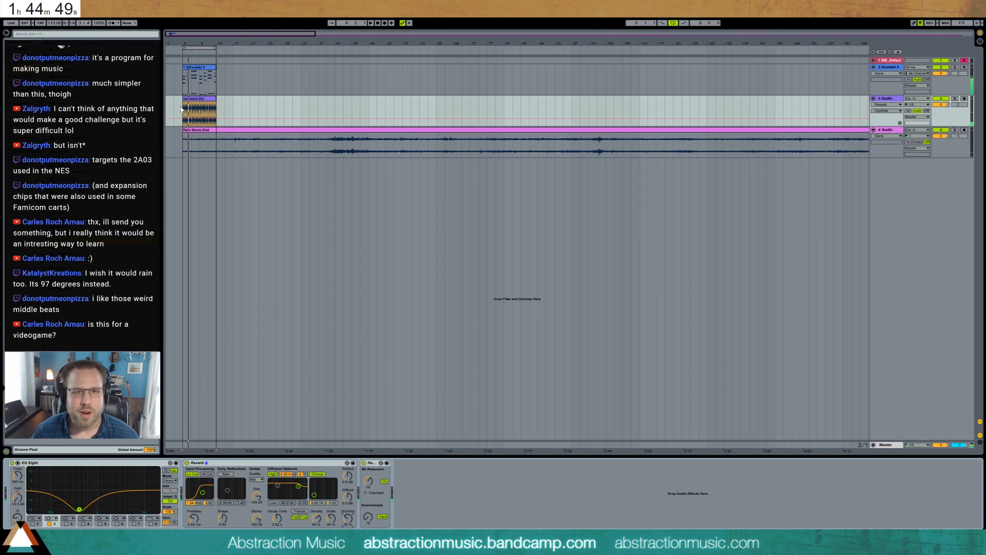
{"action": "key", "text": "space"}
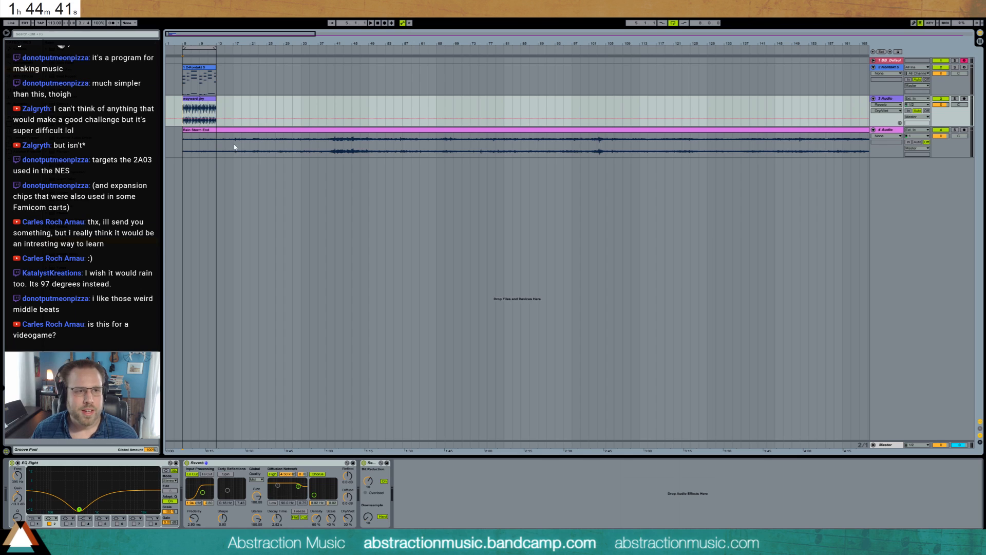
{"action": "left_click", "coordinate": [181, 91]}
{"action": "left_click", "coordinate": [182, 107]}
{"action": "left_click", "coordinate": [180, 147]}
{"action": "left_click", "coordinate": [179, 85]}
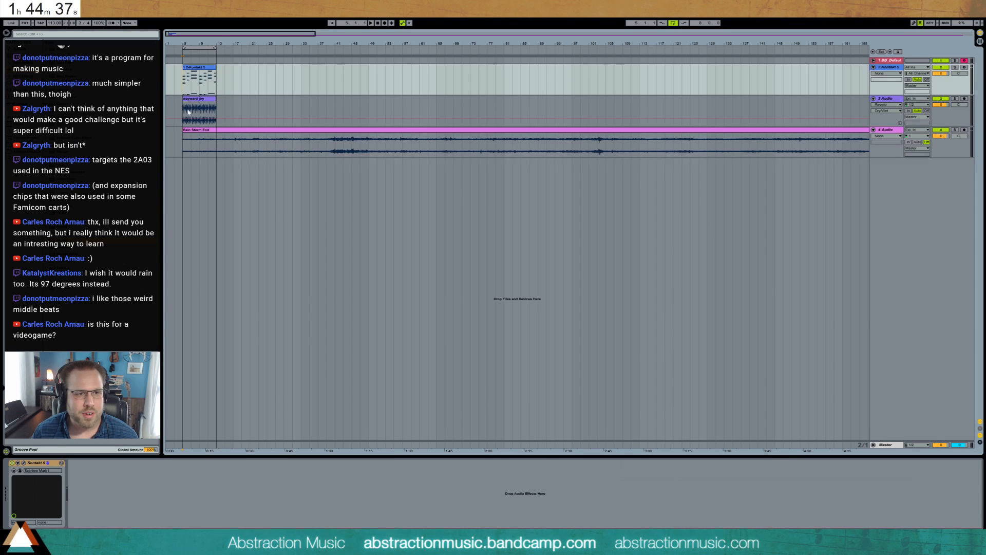
{"action": "left_click", "coordinate": [180, 110]}
{"action": "left_click", "coordinate": [184, 141]}
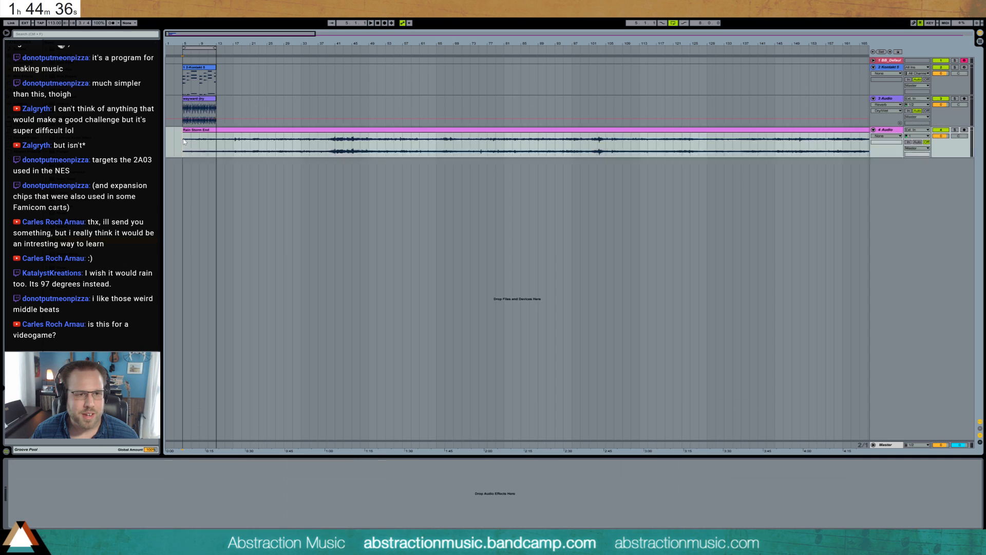
Duplicate the Kontakt clip directly after itself and extend the drum loop clip to bar 21.
{"action": "left_click", "coordinate": [215, 84]}
{"action": "left_click", "coordinate": [204, 68]}
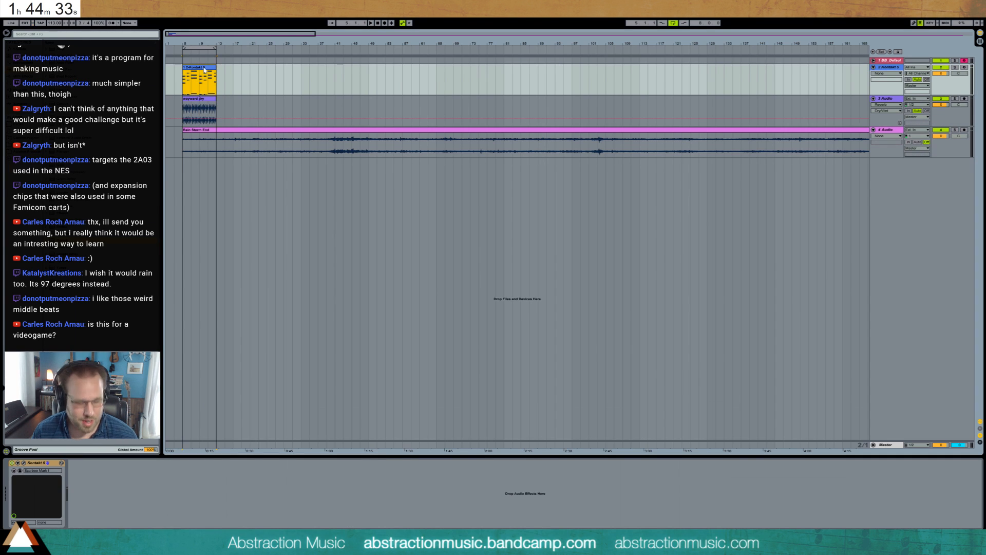
{"action": "key", "text": "ctrl+d"}
{"action": "left_click", "coordinate": [209, 99]}
{"action": "left_click_drag", "start_coordinate": [216, 99], "coordinate": [250, 104]}
Turn on looping for the first Kontakt clip and extend it over its duplicate to bar 21.
{"action": "double_click", "coordinate": [199, 82]}
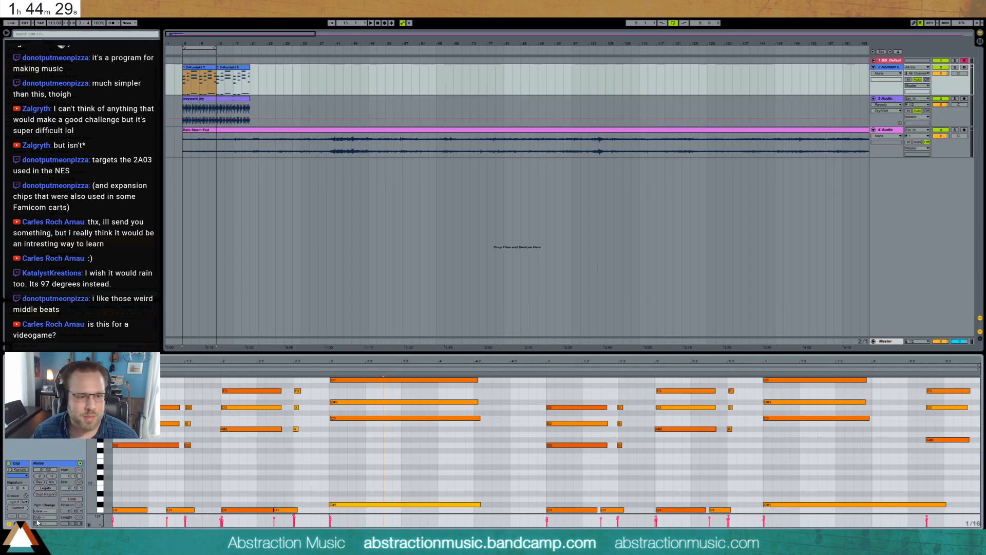
{"action": "left_click", "coordinate": [69, 499]}
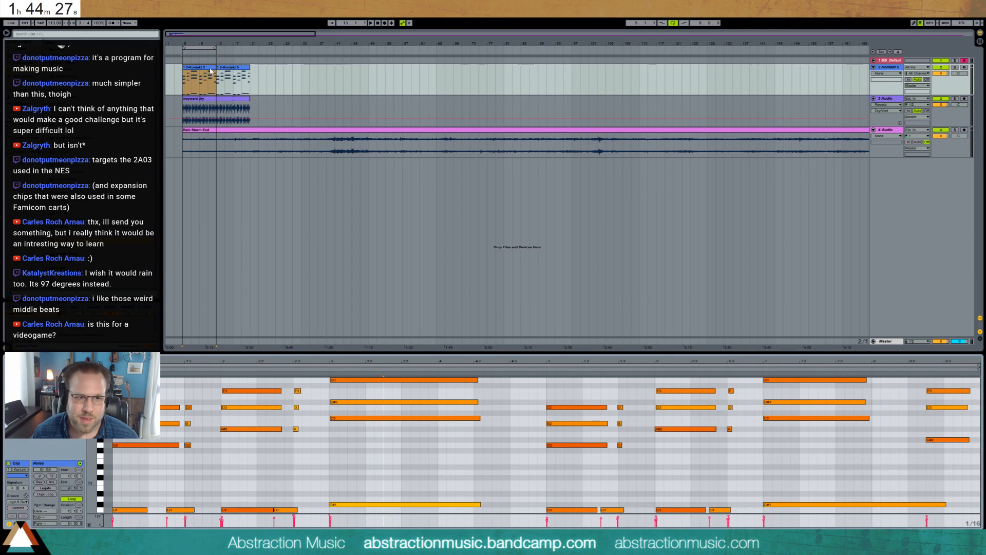
{"action": "left_click_drag", "start_coordinate": [216, 69], "coordinate": [251, 68]}
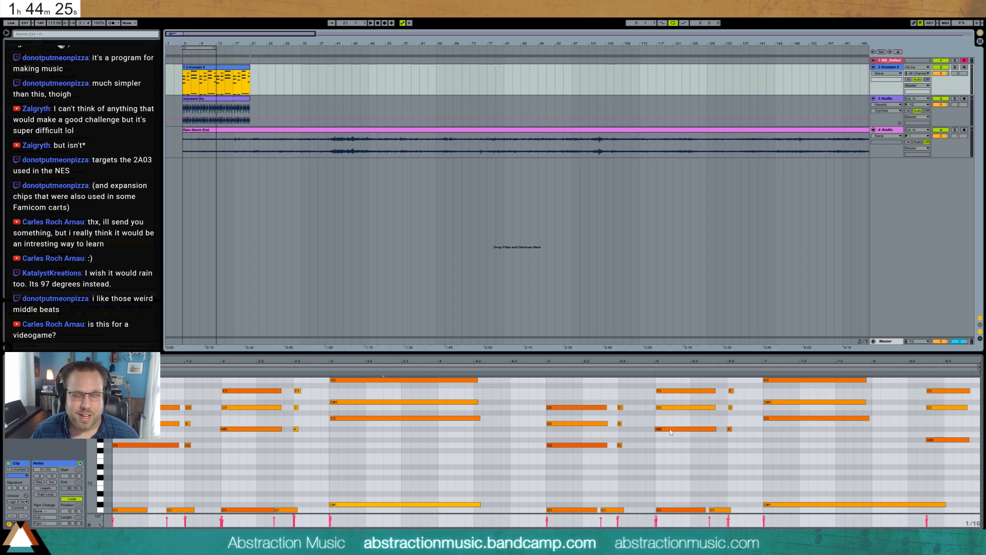
{"action": "key", "text": "shift+Tab"}
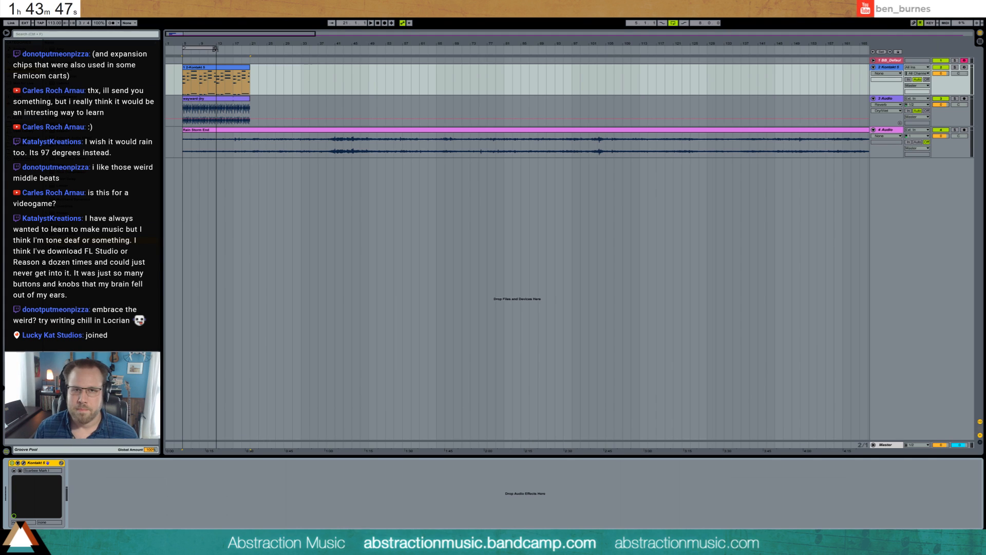
Lengthen the arrangement loop to 16 bars, from bar 5 to bar 21, and play it from bar 5.
{"action": "left_click_drag", "start_coordinate": [215, 49], "coordinate": [250, 49]}
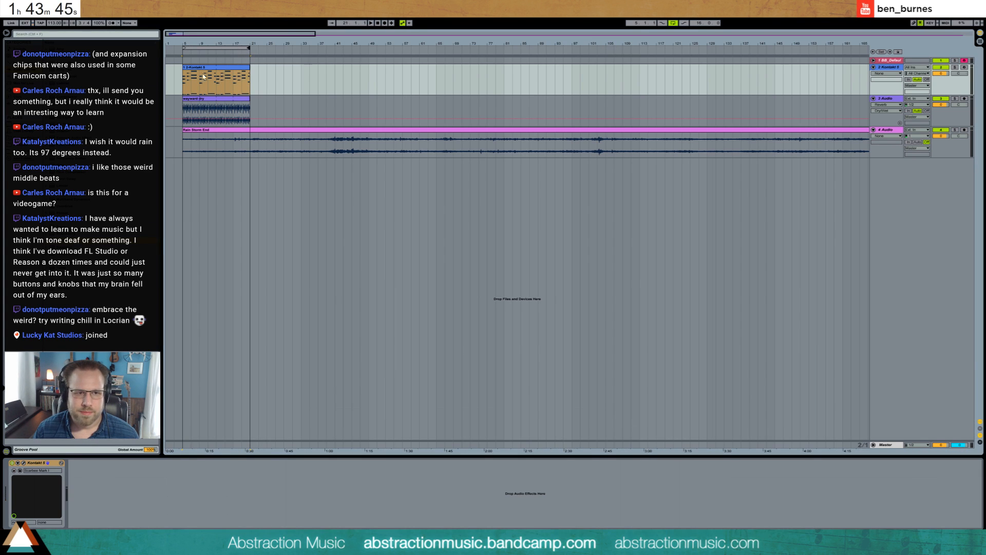
{"action": "left_click", "coordinate": [181, 83]}
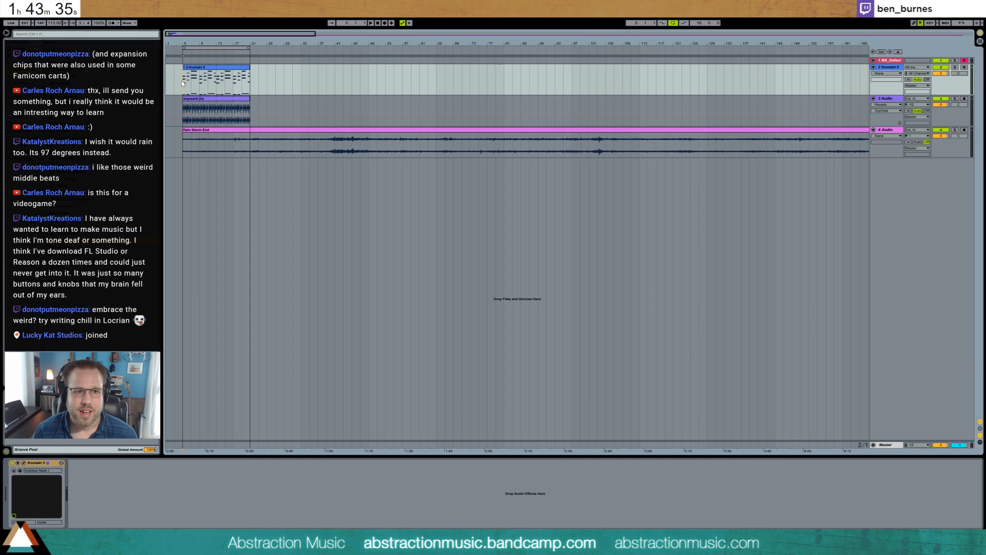
{"action": "key", "text": "space"}
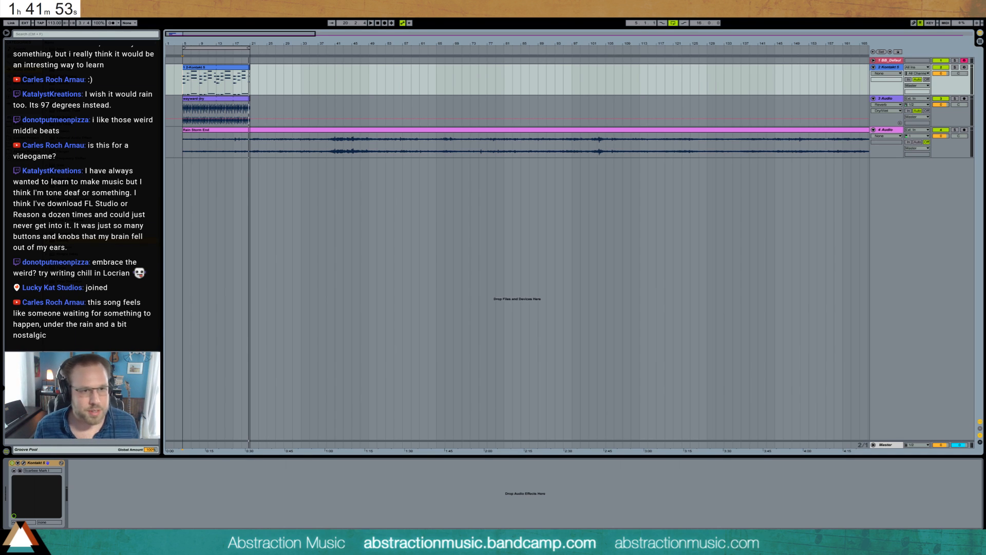
Insert a new audio track below the Kontakt track and arm it for recording.
{"action": "key", "text": "ctrl+t"}
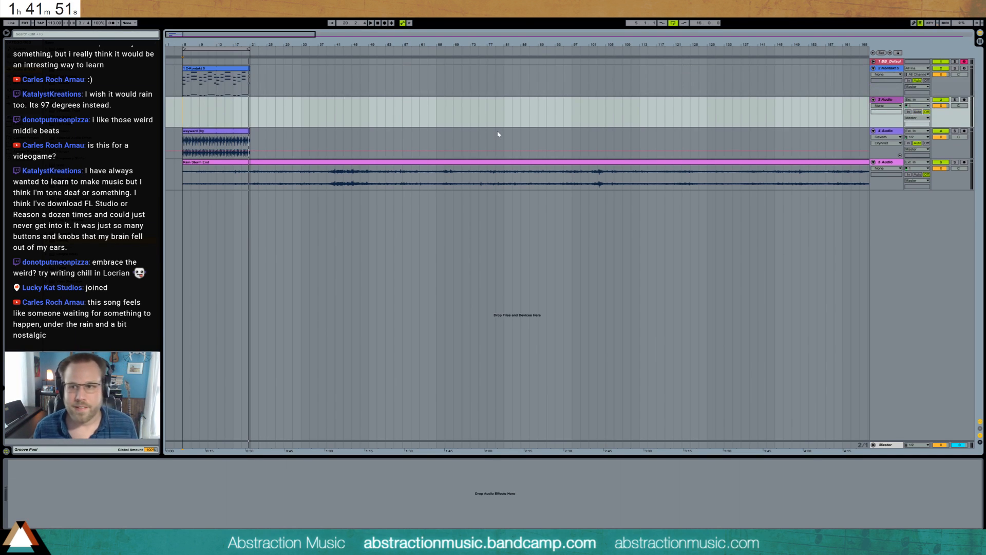
{"action": "left_click", "coordinate": [917, 124]}
{"action": "left_click", "coordinate": [964, 100]}
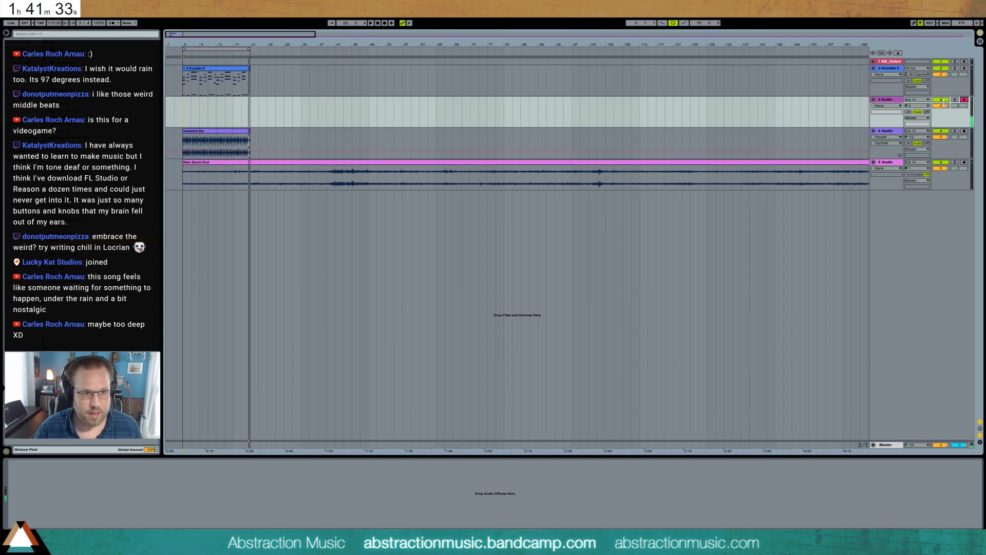
Play the loop with the new audio track armed, stop playback, and add a Reverb to that track.
{"action": "key", "text": "space"}
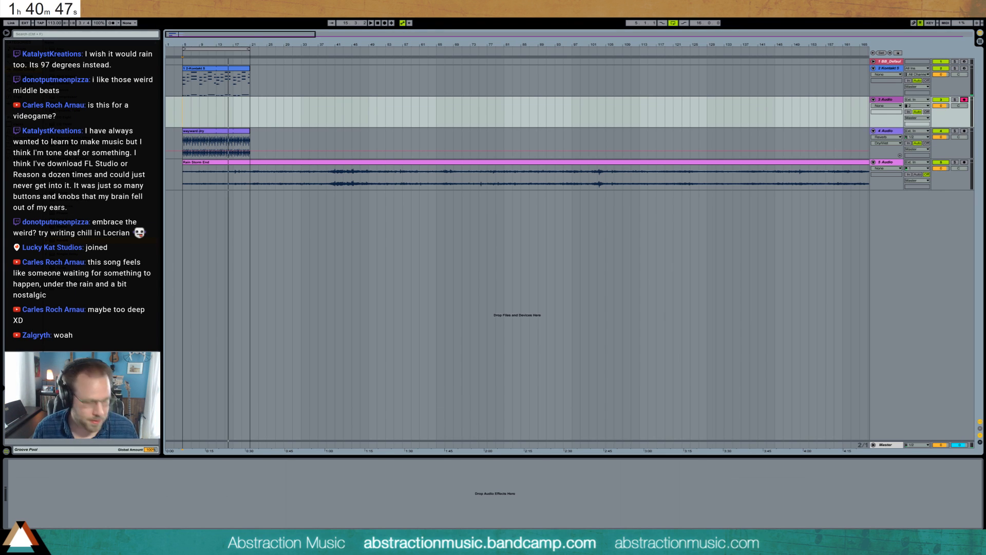
{"action": "key", "text": "space"}
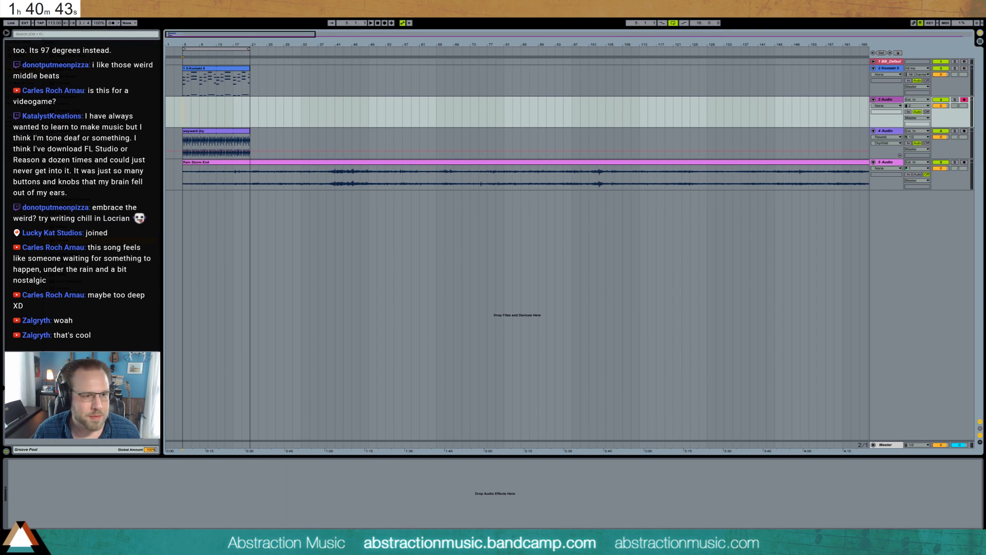
{"action": "left_click_drag", "start_coordinate": [63, 240], "coordinate": [132, 498]}
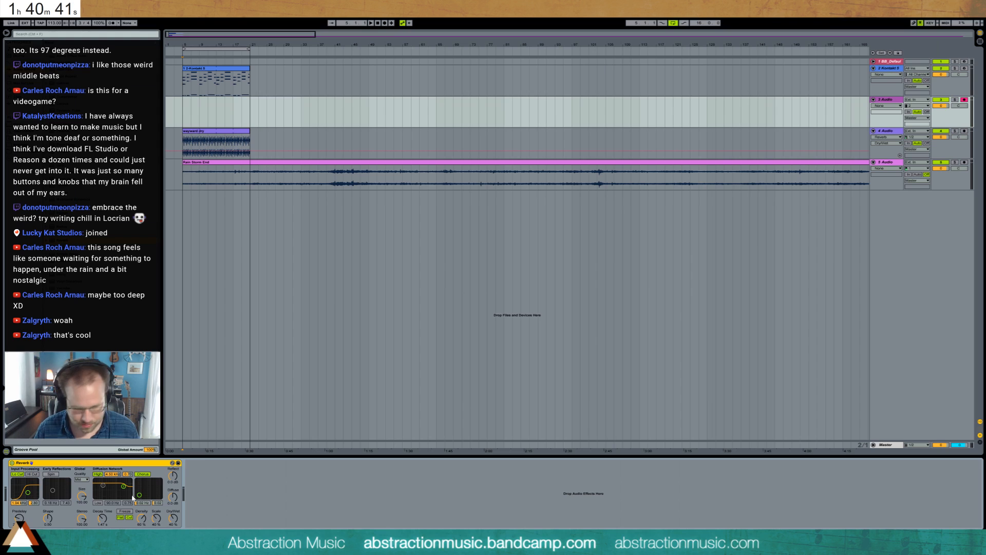
Create a return track with ValhallaRoom in Bright Room mode, with about 12.6 ms predelay and 2.63 s decay.
{"action": "key", "text": "ctrl+alt+t"}
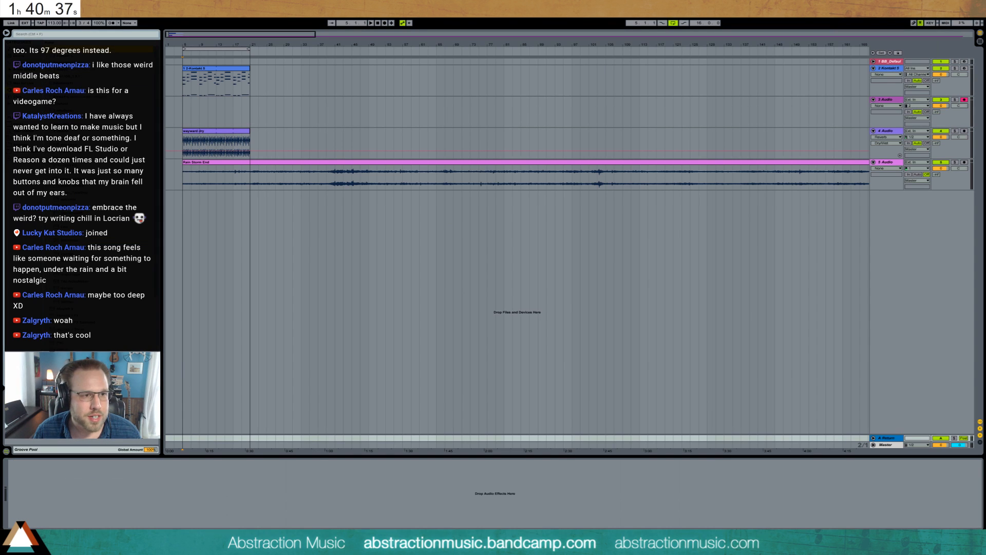
{"action": "left_click_drag", "start_coordinate": [72, 137], "coordinate": [348, 496]}
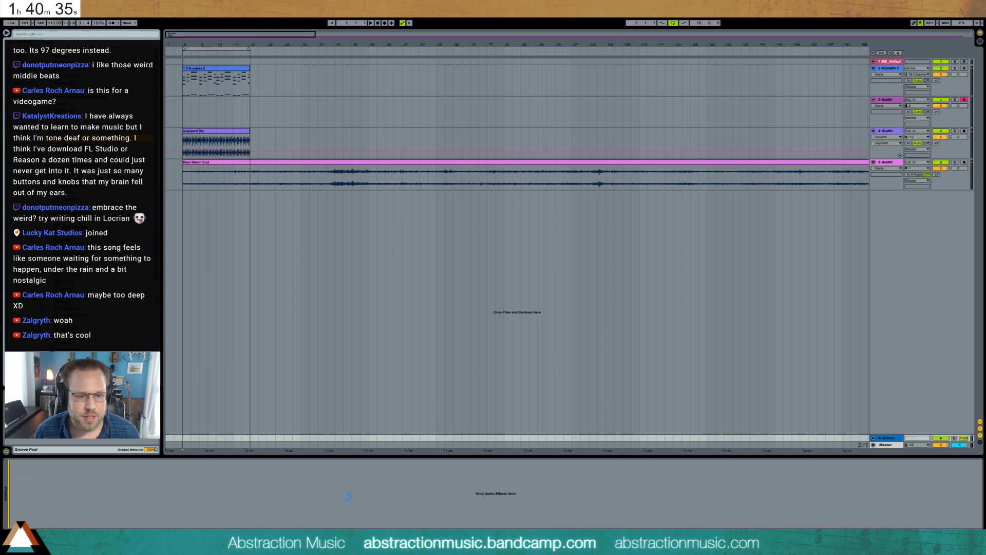
{"action": "left_click_drag", "start_coordinate": [372, 202], "coordinate": [350, 195]}
{"action": "left_click", "coordinate": [370, 223]}
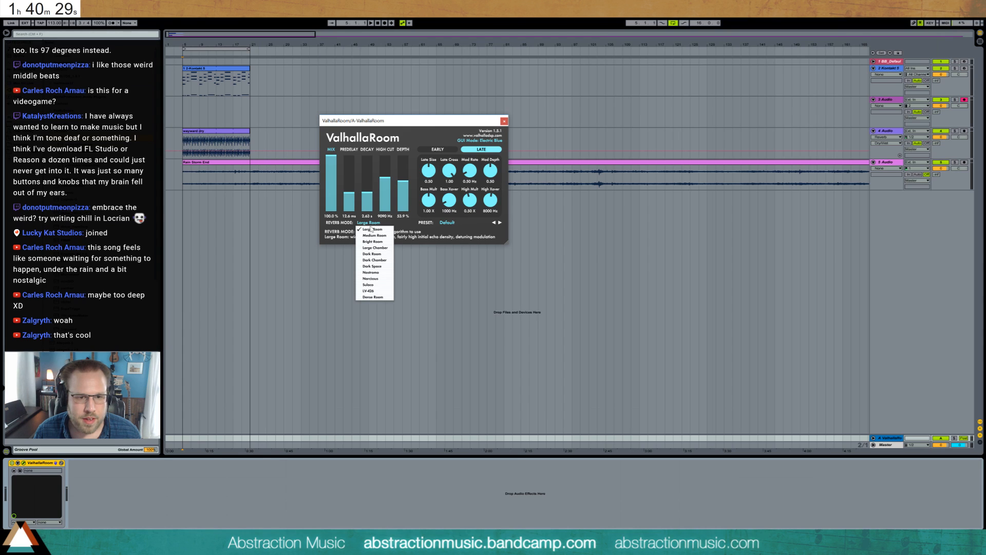
{"action": "left_click", "coordinate": [383, 245]}
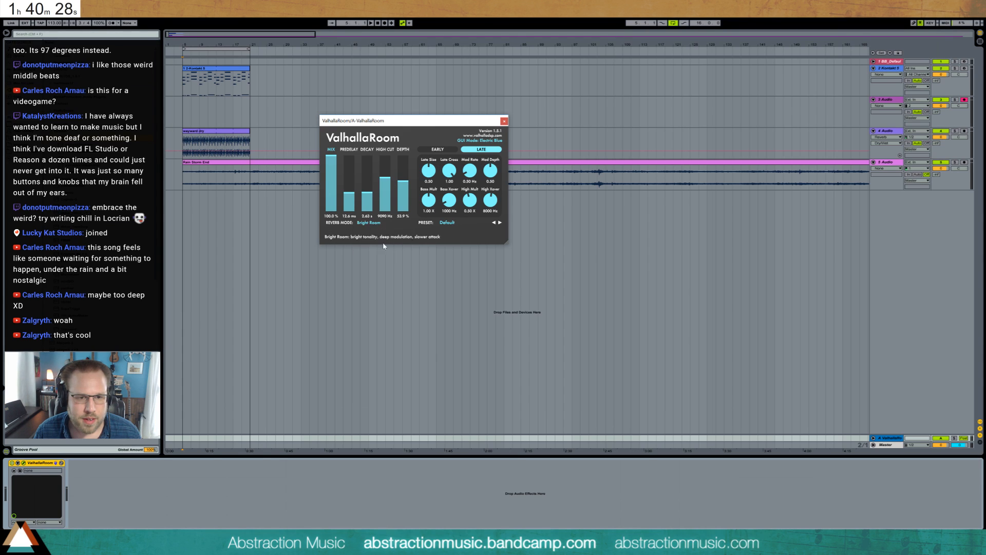
{"action": "left_click", "coordinate": [504, 121]}
Raise the ValhallaRoom return send on the empty audio track, the Kontakt track and the drum track.
{"action": "left_click", "coordinate": [936, 111]}
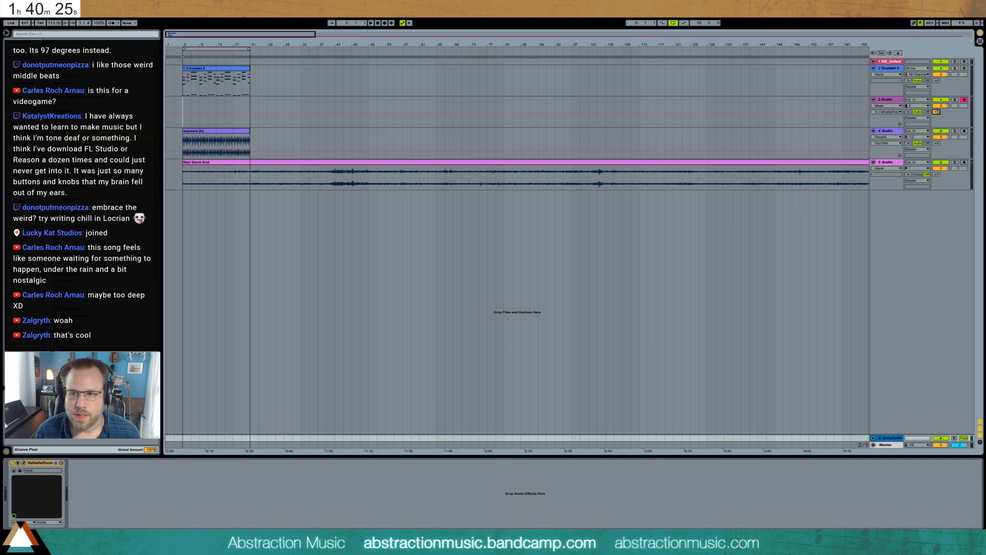
{"action": "left_click", "coordinate": [936, 81]}
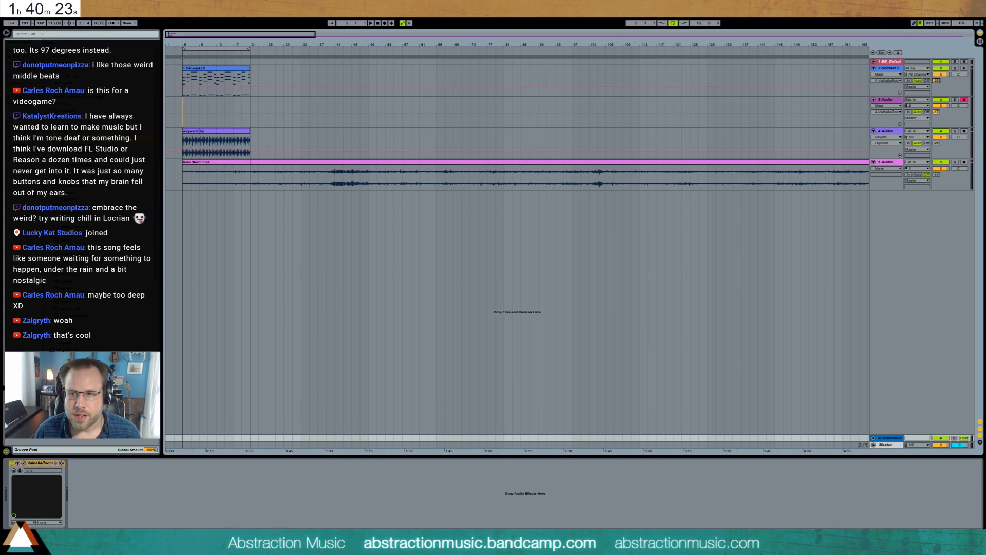
{"action": "left_click", "coordinate": [935, 143]}
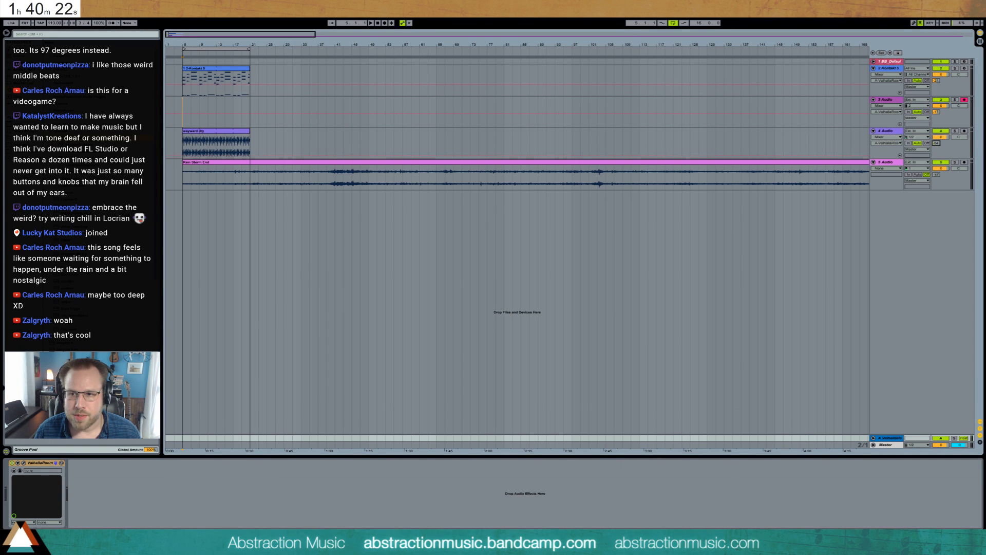
Insert an Overdrive between the EQ Eight and Reverb on the drum track and adjust its Dry/Wet amount.
{"action": "left_click", "coordinate": [886, 135]}
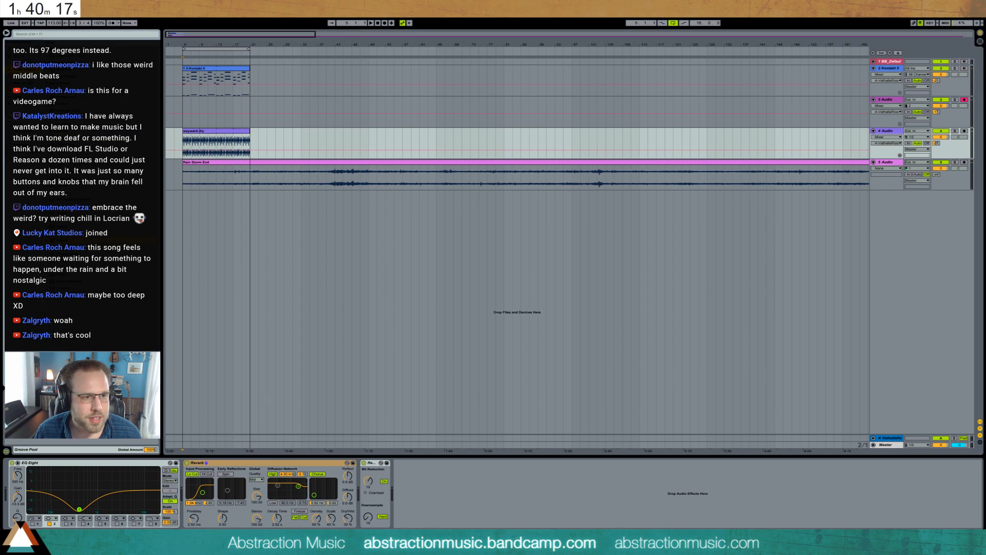
{"action": "left_click_drag", "start_coordinate": [69, 206], "coordinate": [210, 481]}
{"action": "mouse_move", "coordinate": [204, 522]}
{"action": "left_mouse_down"}
{"action": "mouse_move", "coordinate": [204, 539]}
{"action": "mouse_move", "coordinate": [206, 523]}
{"action": "left_mouse_up"}
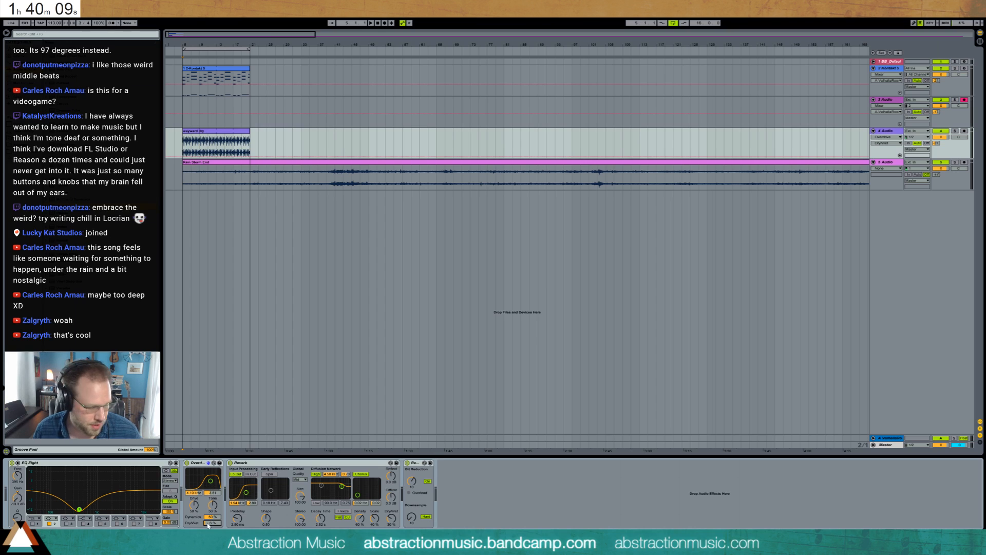
Adjust the armed audio track's reverb send and record a 16-bar take on it from bar 5.
{"action": "left_click", "coordinate": [884, 103]}
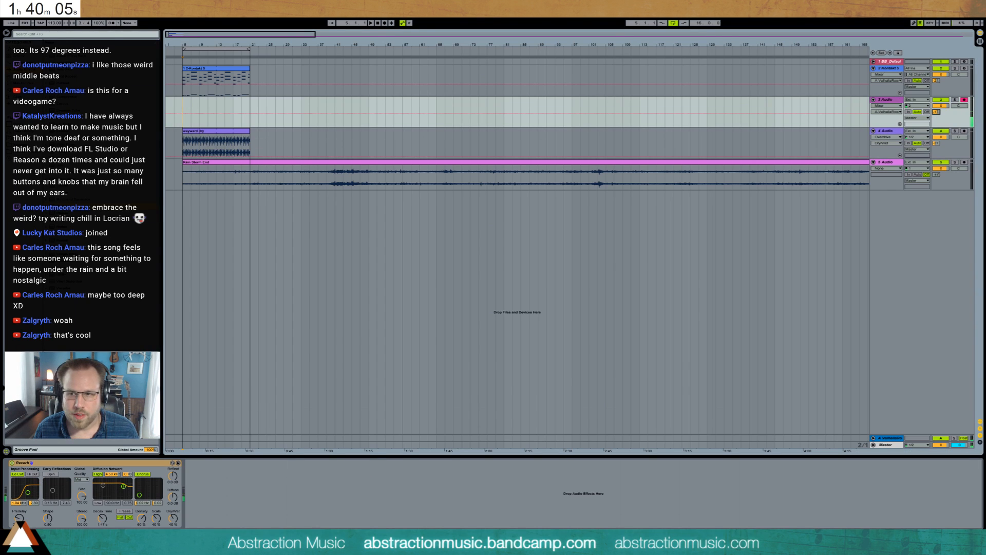
{"action": "left_click_drag", "start_coordinate": [936, 112], "coordinate": [936, 109]}
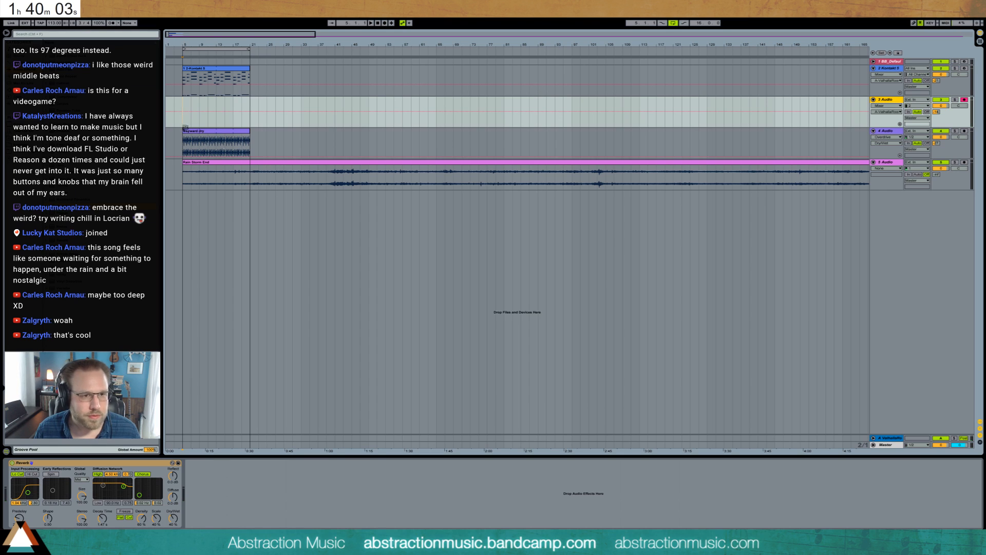
{"action": "left_click", "coordinate": [182, 101]}
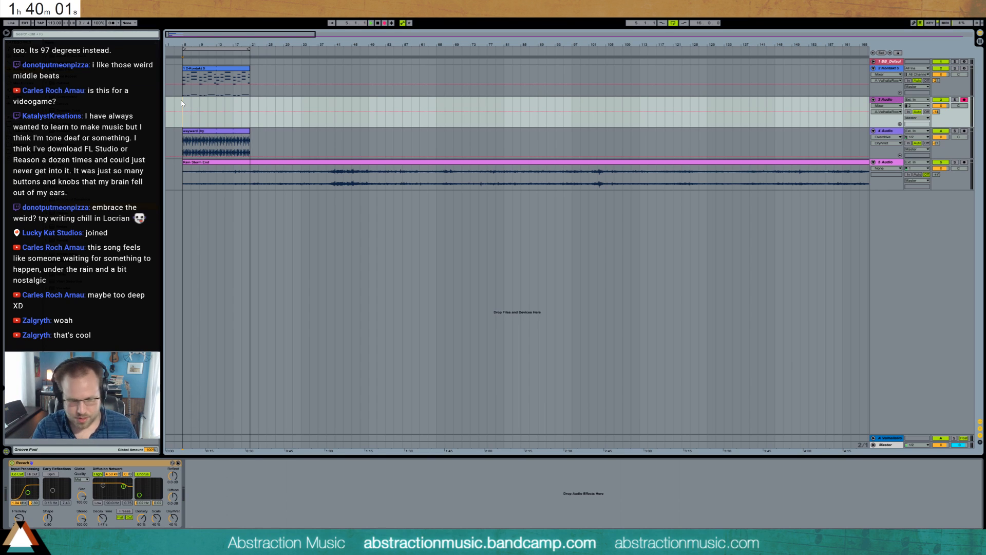
{"action": "key", "text": "space"}
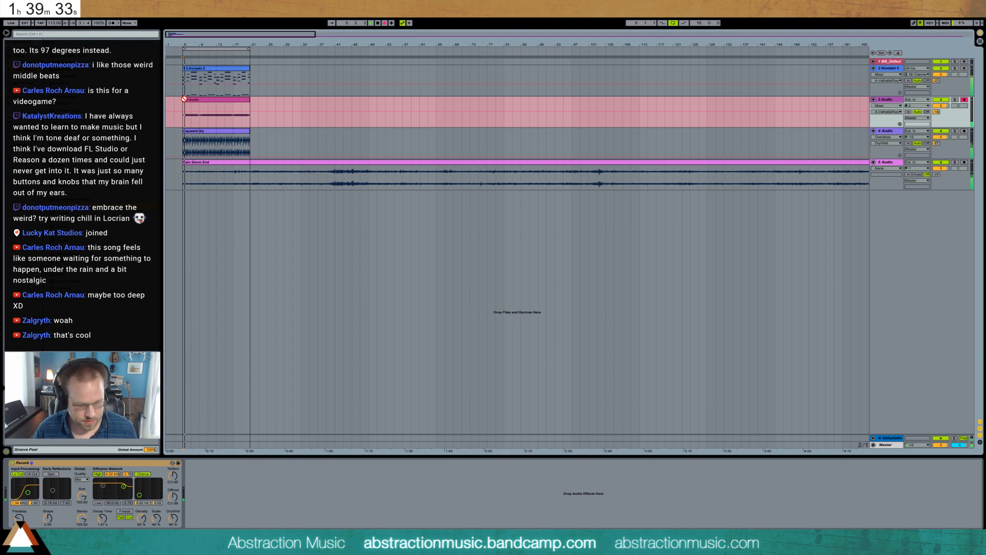
{"action": "key", "text": "space"}
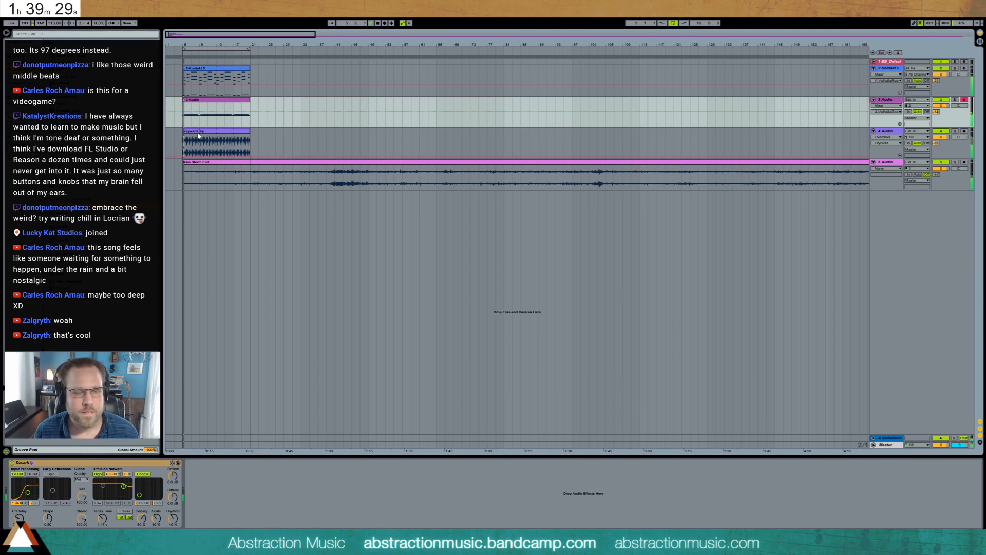
Correct the recorded take's timing with warp markers, moving the second phrase's start earlier and the third's slightly forward.
{"action": "double_click", "coordinate": [216, 101]}
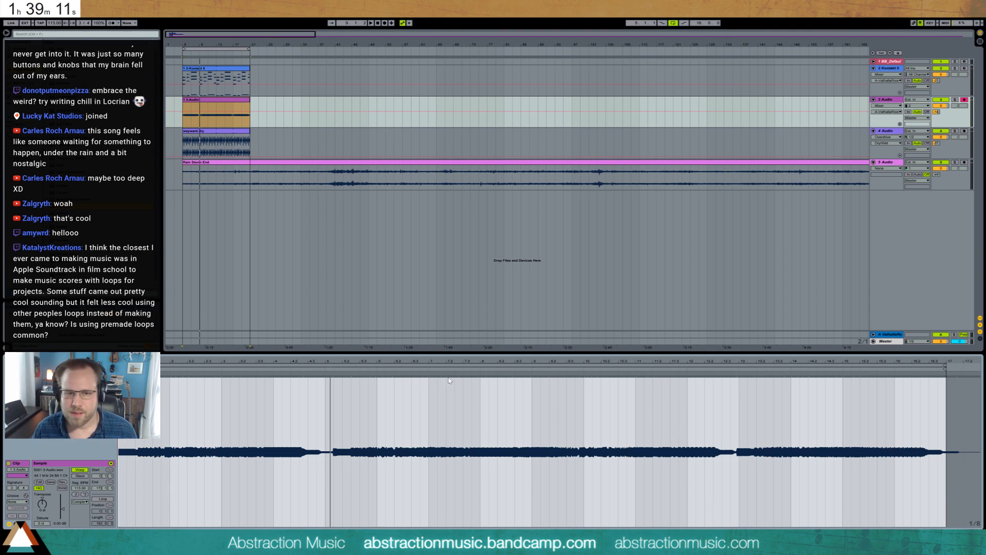
{"action": "left_click", "coordinate": [316, 378]}
{"action": "double_click", "coordinate": [333, 375]}
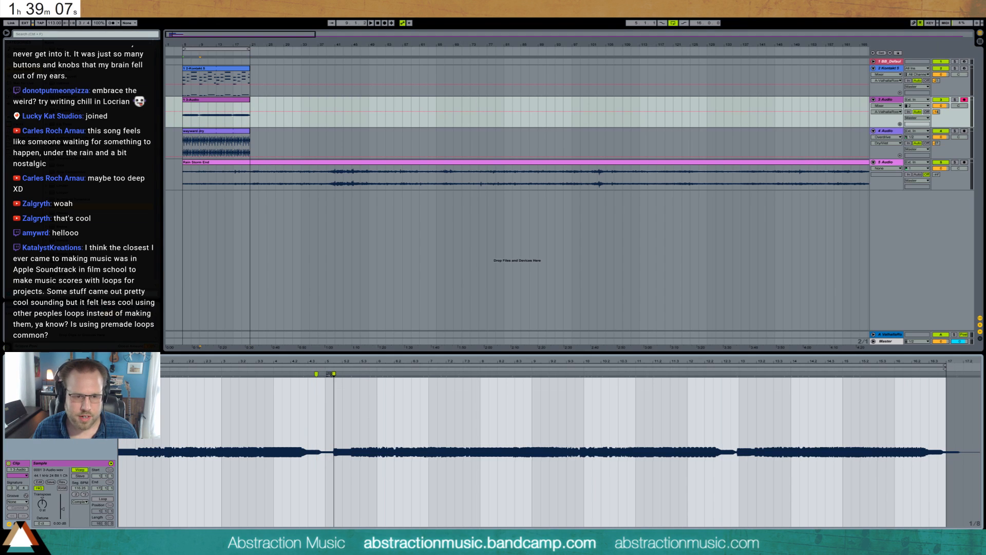
{"action": "left_click_drag", "start_coordinate": [333, 374], "coordinate": [325, 374]}
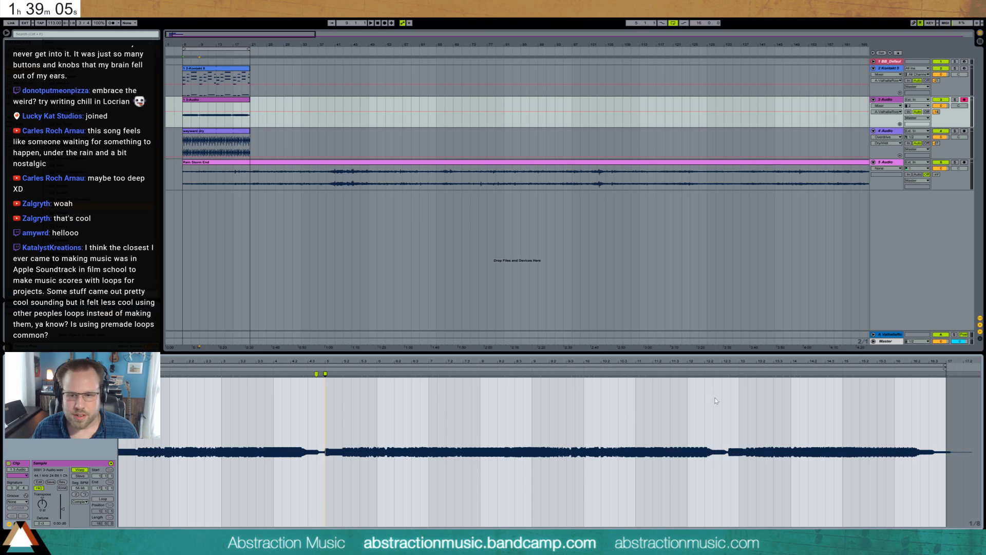
{"action": "double_click", "coordinate": [729, 374]}
{"action": "left_click_drag", "start_coordinate": [729, 375], "coordinate": [739, 376]}
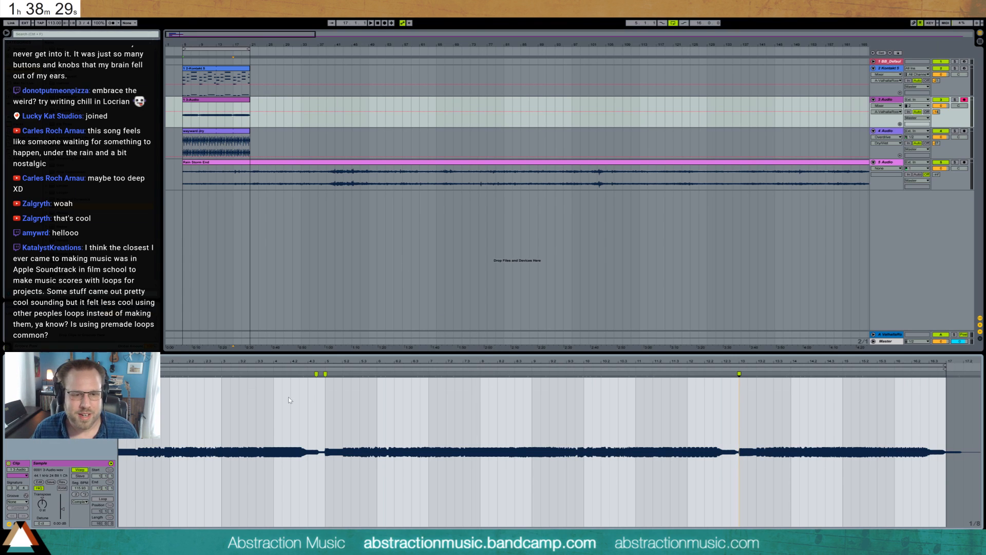
Review the layered loop from bar 5, checking the recorded clip, the drum clip and the drum effects.
{"action": "left_click", "coordinate": [182, 174]}
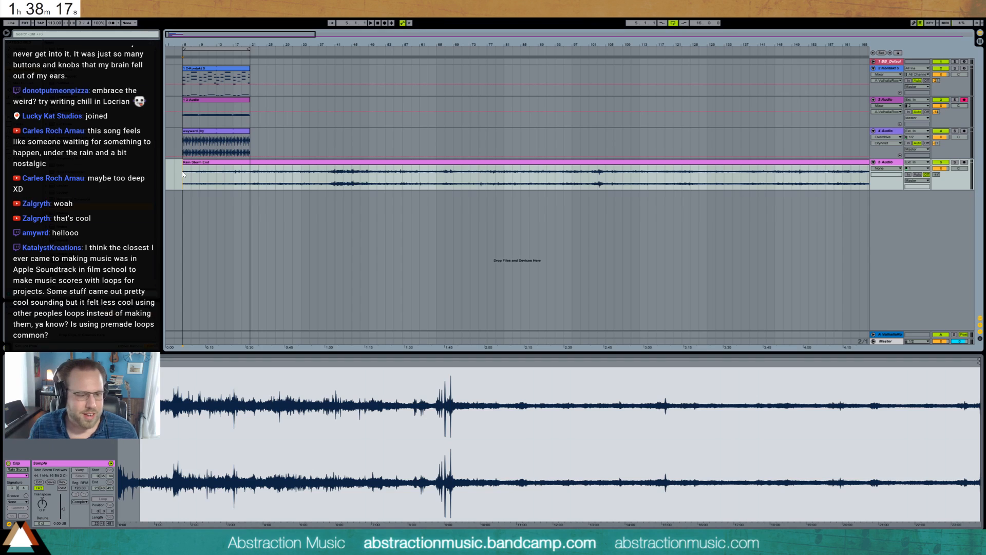
{"action": "left_click", "coordinate": [183, 122]}
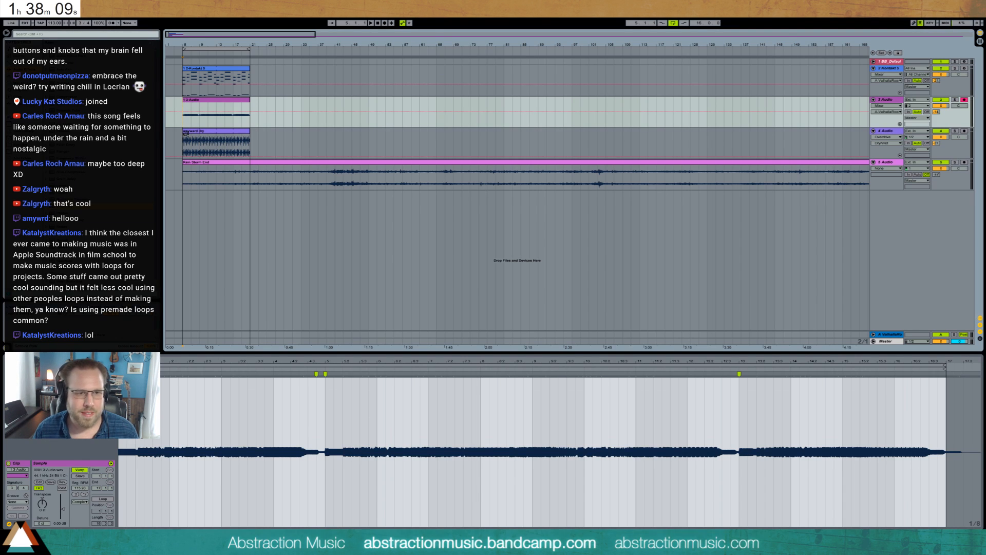
{"action": "left_click", "coordinate": [196, 136]}
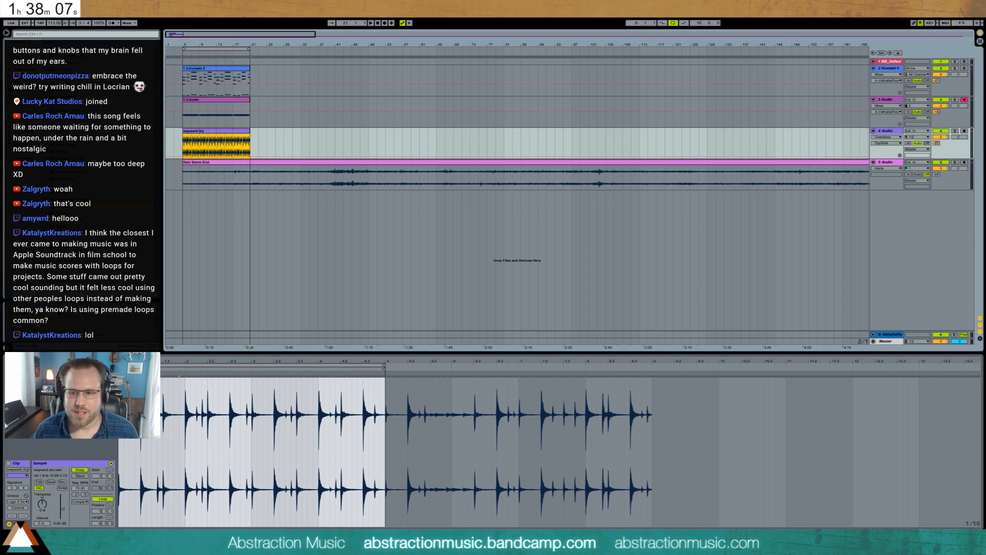
{"action": "key", "text": "shift+Tab"}
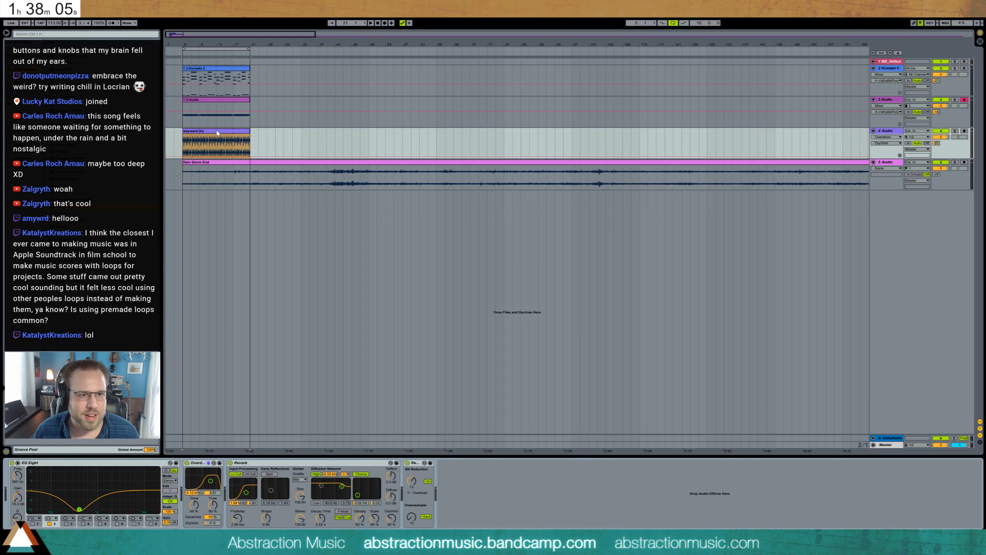
{"action": "left_click", "coordinate": [189, 151]}
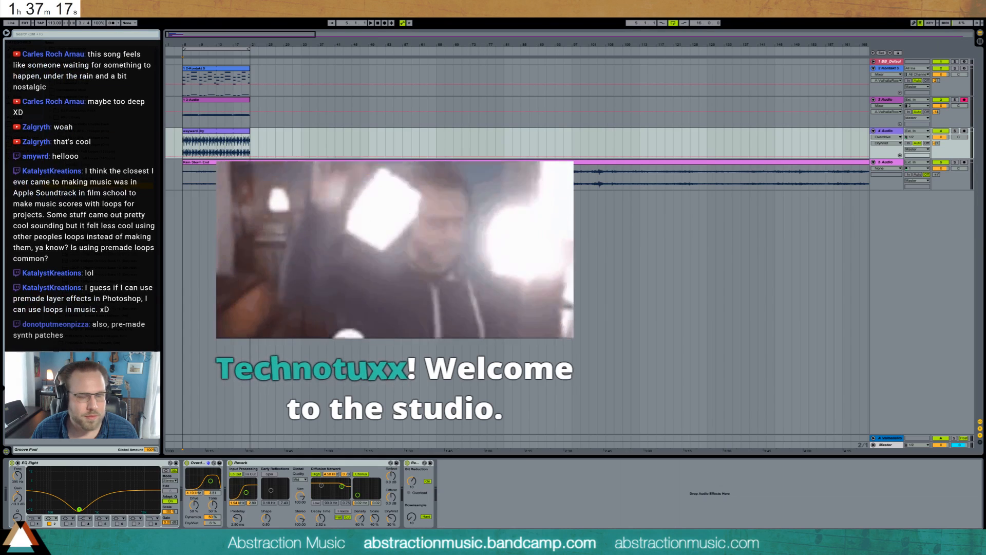
Arm the default piano track and place the 128bpm Groove Bass 01 loop on a new audio track at bar 5.
{"action": "left_click", "coordinate": [963, 62]}
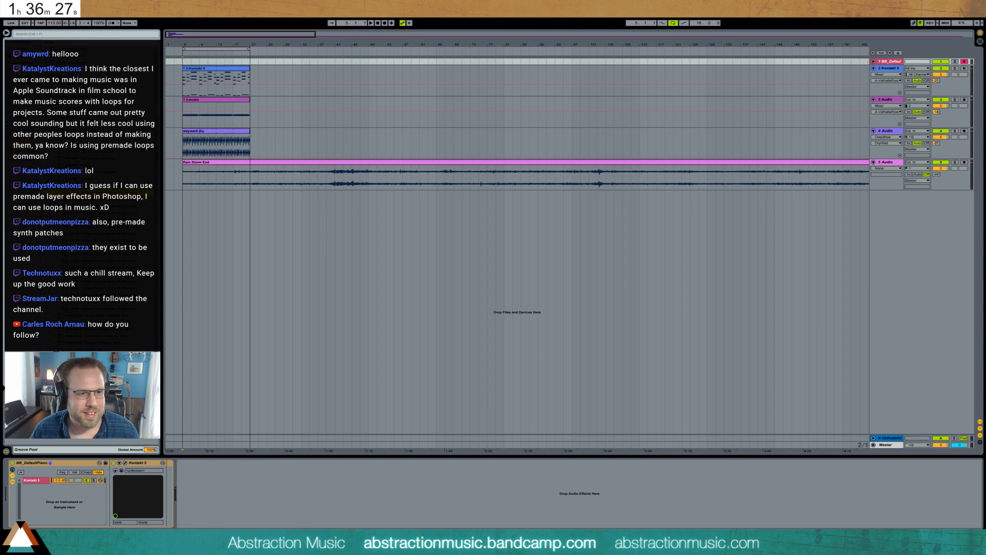
{"action": "left_click_drag", "start_coordinate": [103, 193], "coordinate": [195, 196]}
Warp the bass loop with a source tempo of 128 BPM and transpose it down.
{"action": "double_click", "coordinate": [196, 195]}
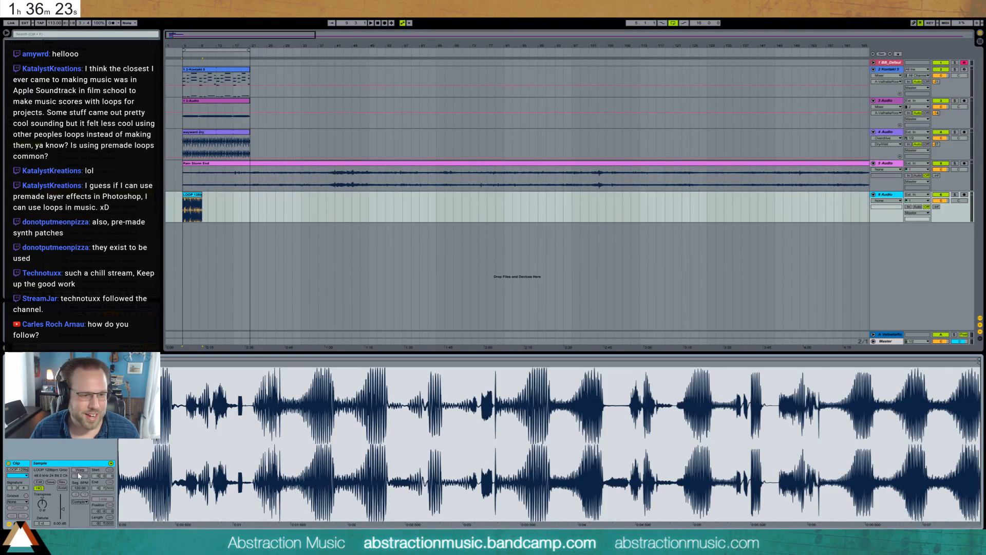
{"action": "left_click", "coordinate": [80, 492]}
{"action": "type", "text": "128"}
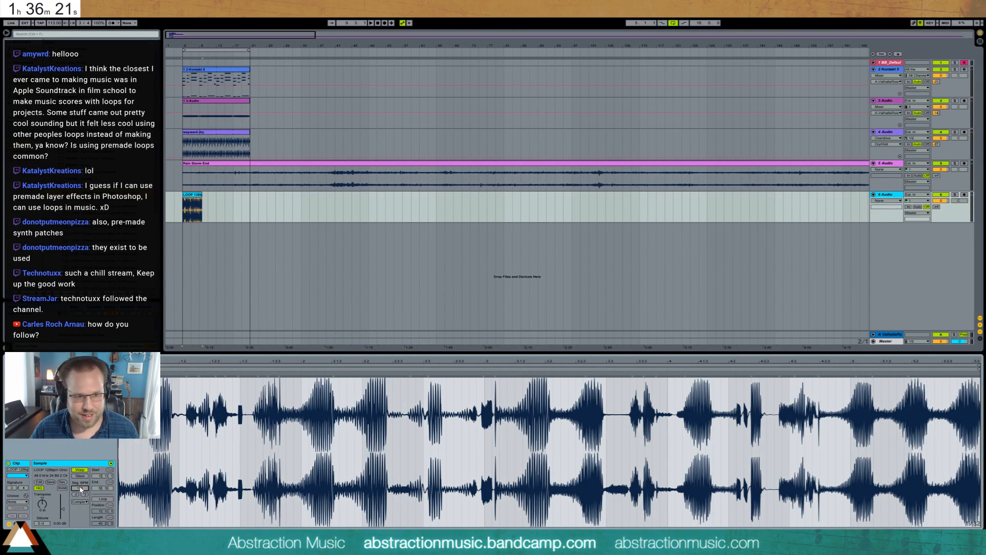
{"action": "key", "text": "Return"}
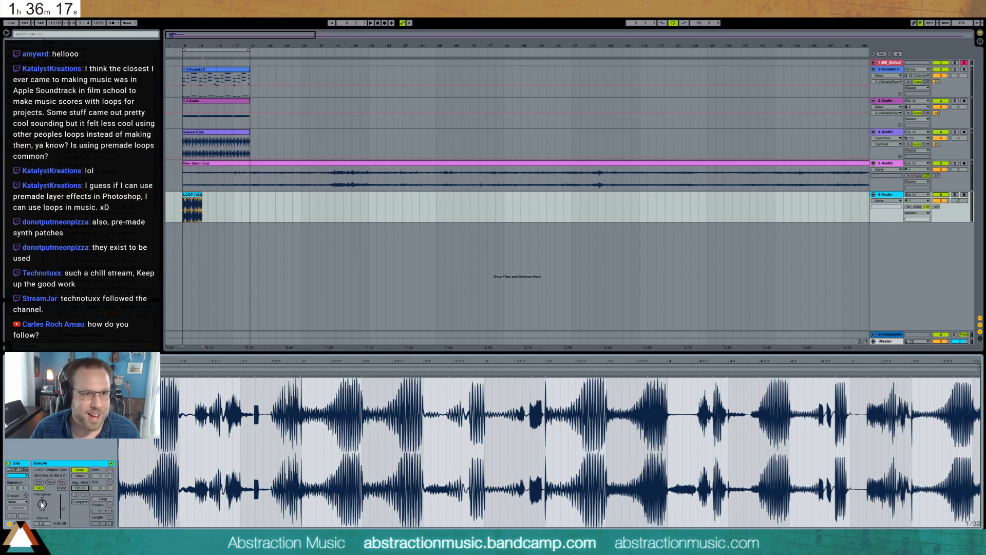
{"action": "left_click_drag", "start_coordinate": [42, 503], "coordinate": [43, 509]}
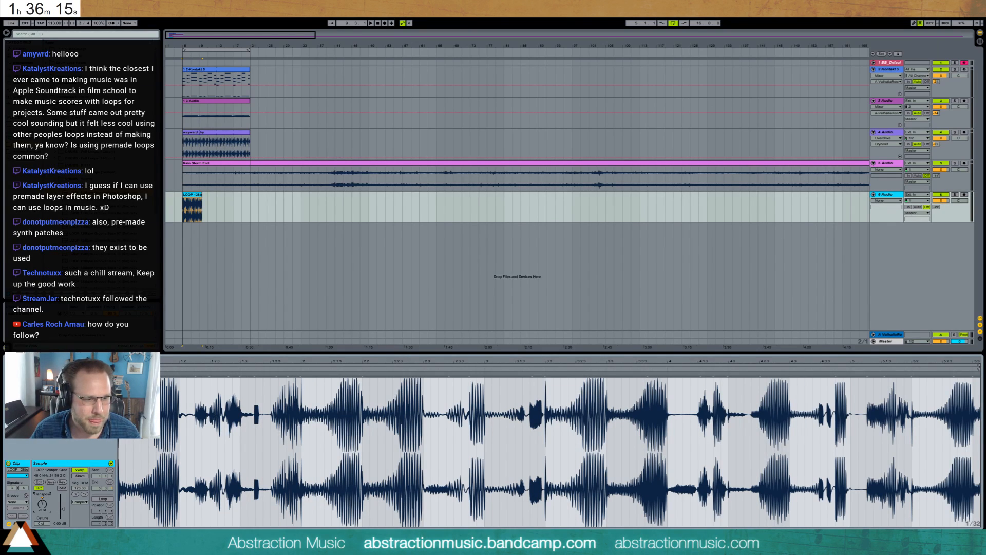
Add an Auto Filter to the bass loop track and set it to high-pass, with the cutoff at about 847 Hz.
{"action": "key", "text": "shift+Tab"}
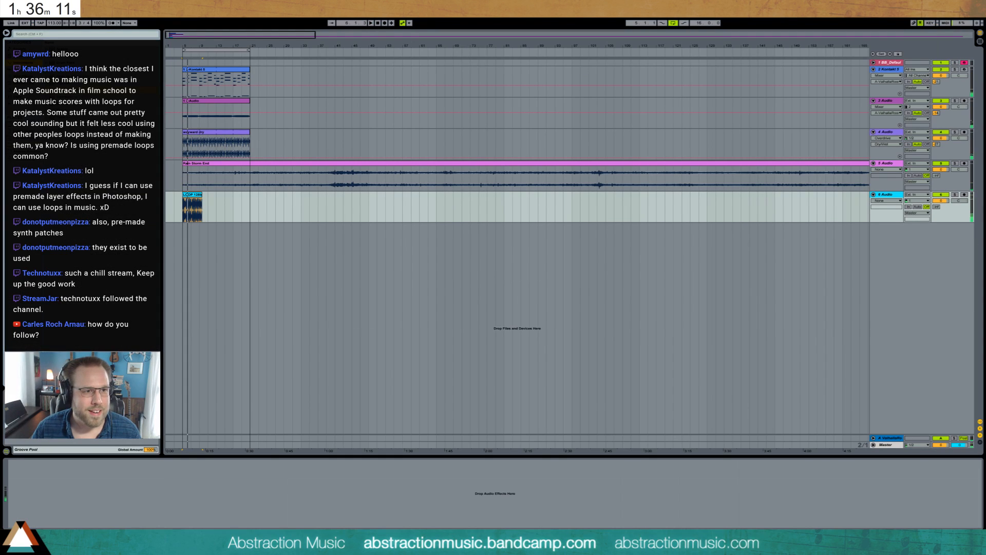
{"action": "left_click_drag", "start_coordinate": [166, 489], "coordinate": [19, 513]}
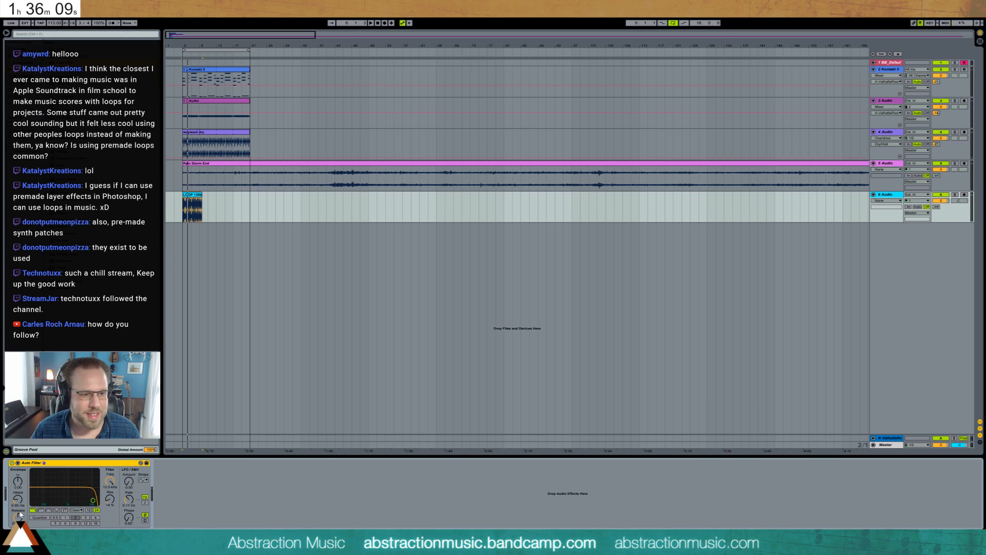
{"action": "left_click", "coordinate": [41, 510]}
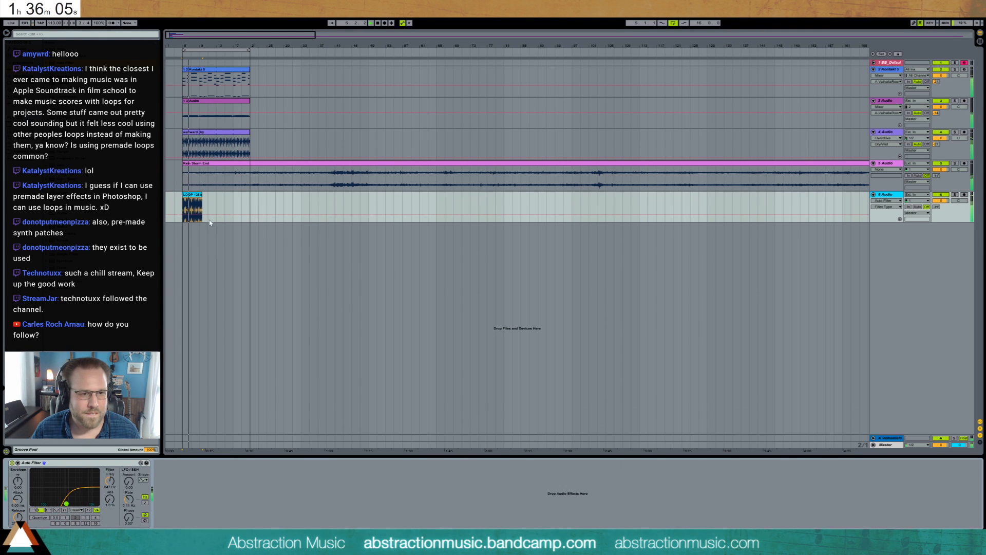
{"action": "key", "text": "space"}
Play the bass loop from bar 5 and trim its clip to the first bar.
{"action": "double_click", "coordinate": [194, 196]}
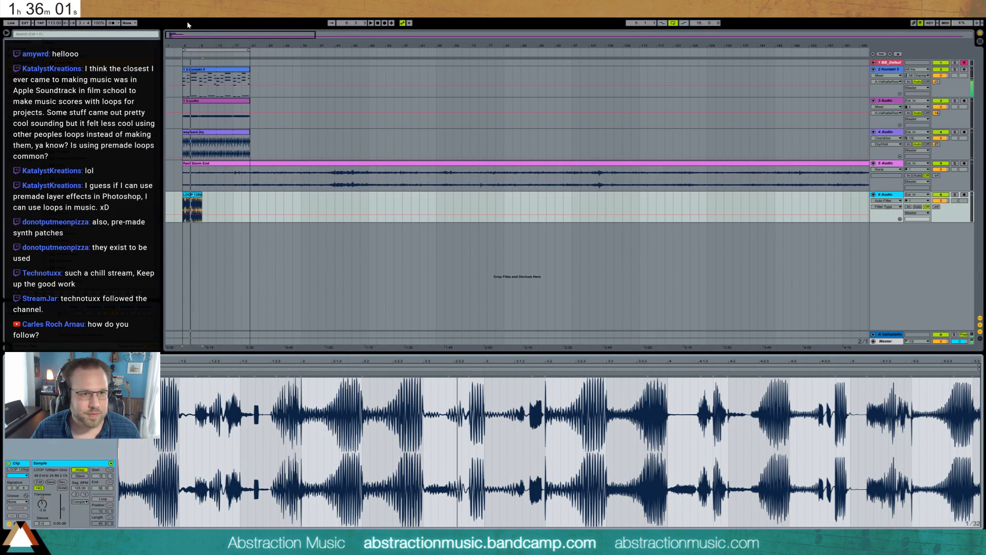
{"action": "left_click_drag", "start_coordinate": [174, 36], "coordinate": [177, 91]}
{"action": "left_click_drag", "start_coordinate": [172, 201], "coordinate": [250, 204]}
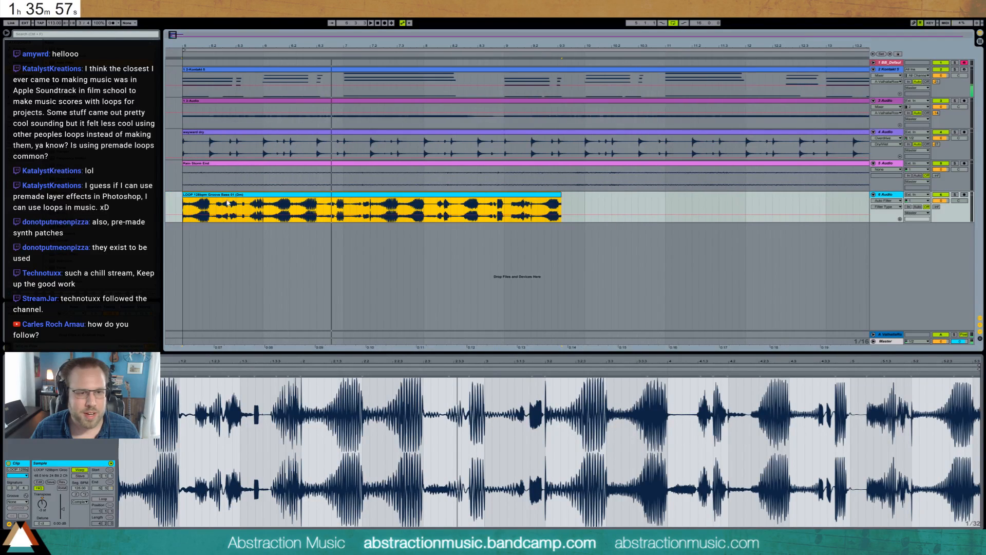
{"action": "left_click", "coordinate": [185, 207]}
{"action": "key", "text": "space"}
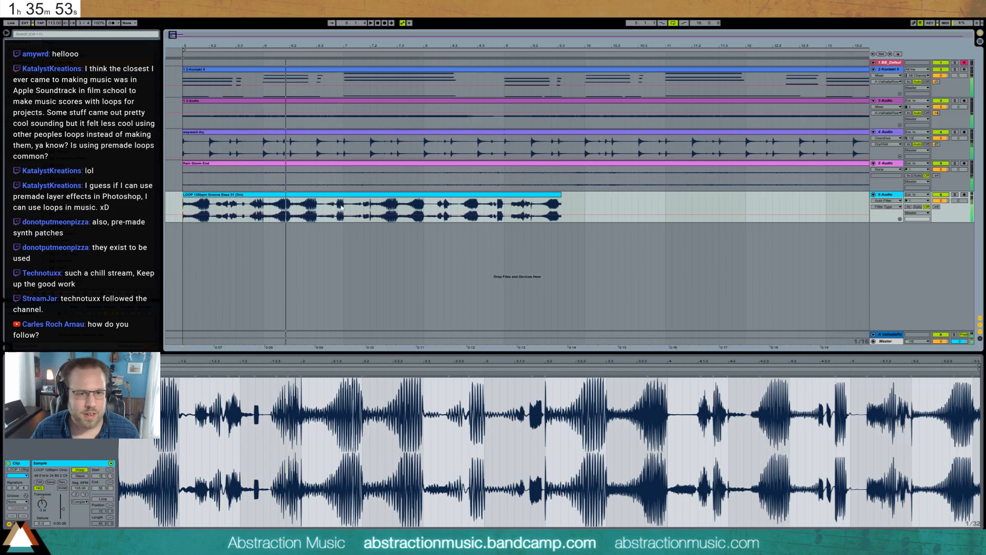
{"action": "key", "text": "space"}
{"action": "left_click_drag", "start_coordinate": [262, 211], "coordinate": [619, 215]}
{"action": "left_click", "coordinate": [252, 196]}
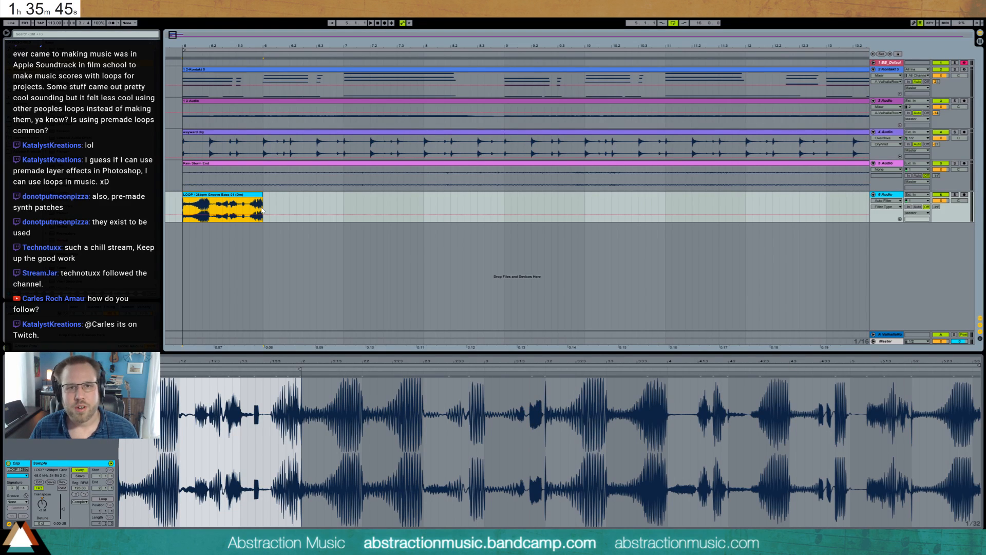
Copy the short notes from the middle of the trimmed bass clip to beat 2 of bar 6.
{"action": "left_click_drag", "start_coordinate": [204, 208], "coordinate": [236, 209]}
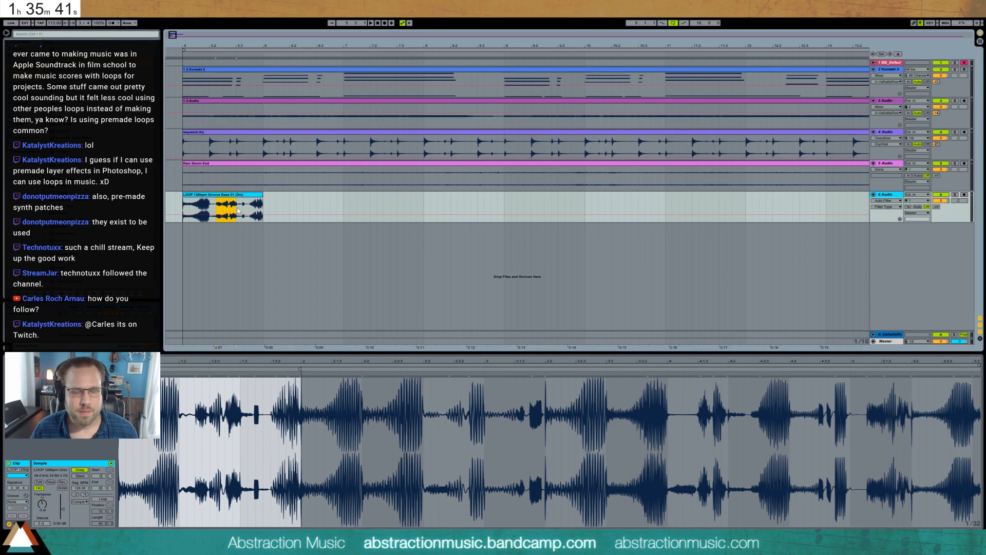
{"action": "left_click", "coordinate": [291, 205]}
{"action": "key", "text": "ctrl+v"}
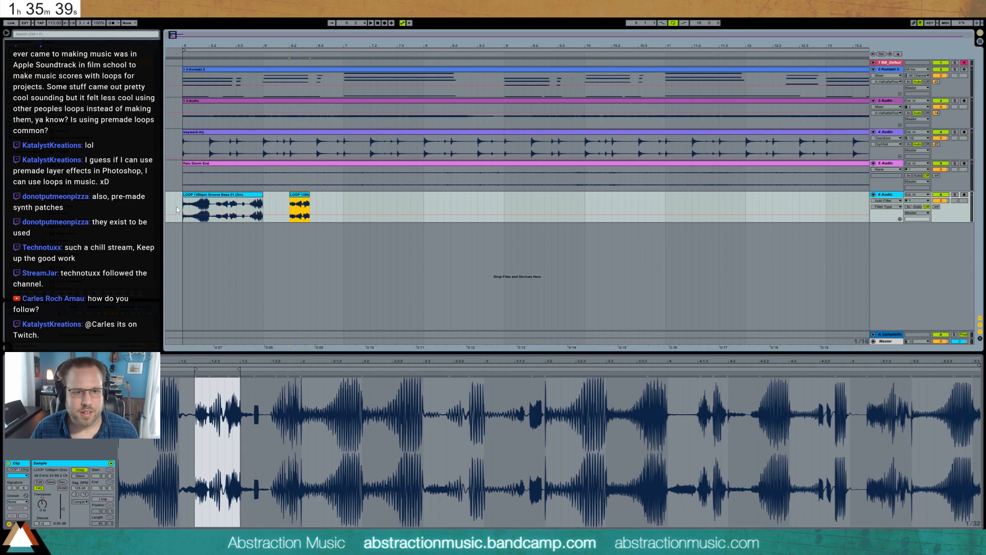
Copy the swell at the start of the bar 5 bass clip to the start of bar 8.
{"action": "left_click", "coordinate": [183, 207]}
{"action": "left_click_drag", "start_coordinate": [184, 208], "coordinate": [206, 212]}
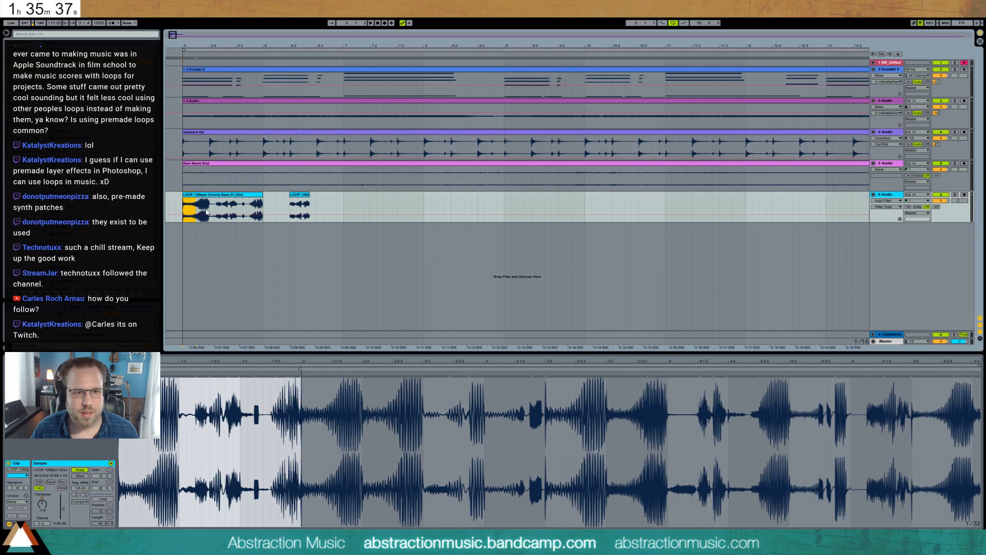
{"action": "left_click", "coordinate": [423, 204]}
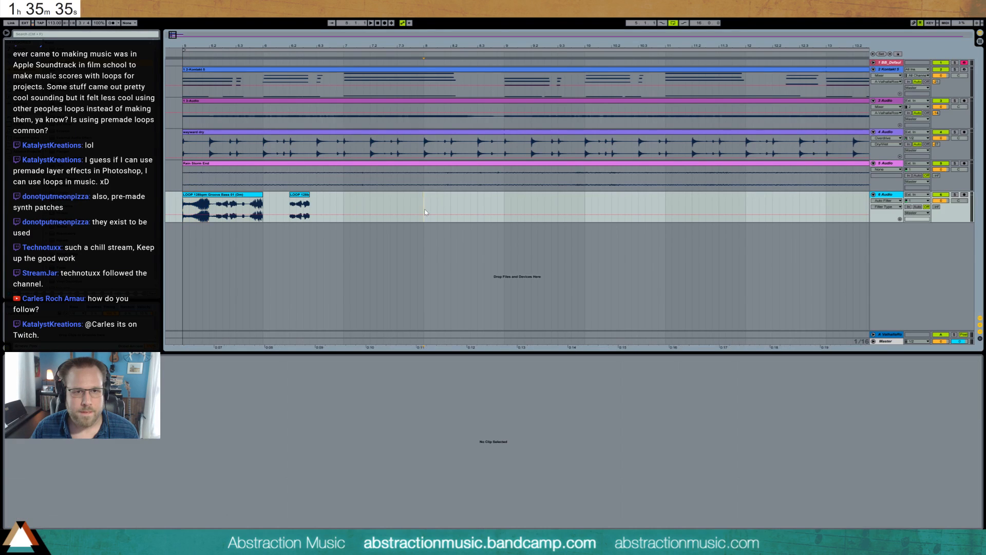
{"action": "key", "text": "ctrl+v"}
Copy the middle notes of the bar 5 bass clip to the last eighth note before bar 7.
{"action": "left_click_drag", "start_coordinate": [219, 209], "coordinate": [240, 213]}
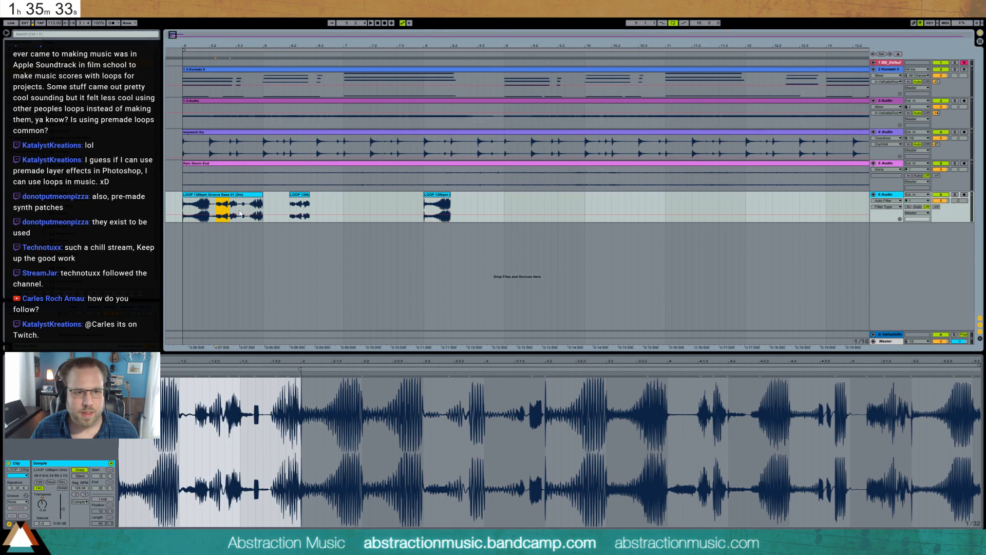
{"action": "left_click", "coordinate": [334, 204]}
{"action": "key", "text": "ctrl+v"}
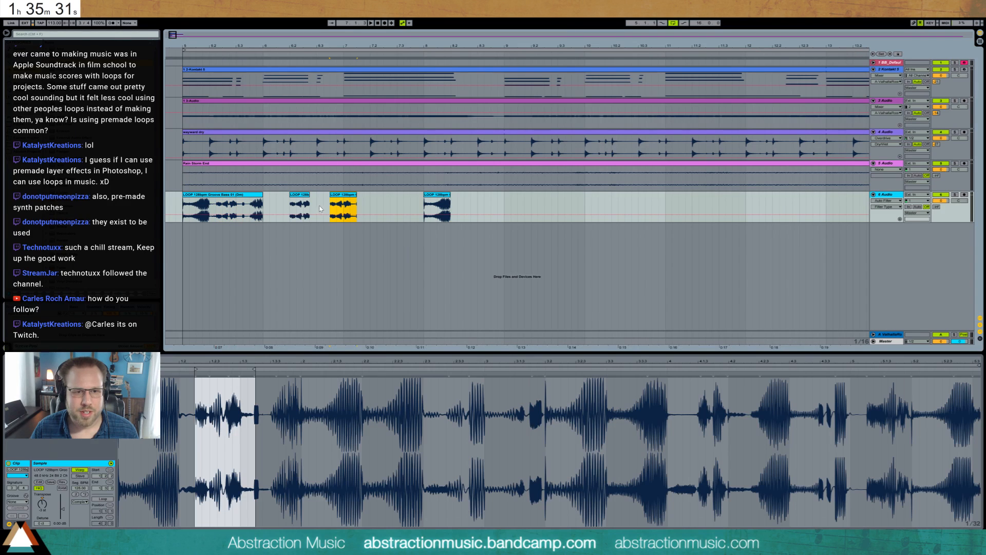
Copy the single short note late in bar 5 to beat 3 of bar 6 and to three spots in bar 7.
{"action": "left_click", "coordinate": [243, 207]}
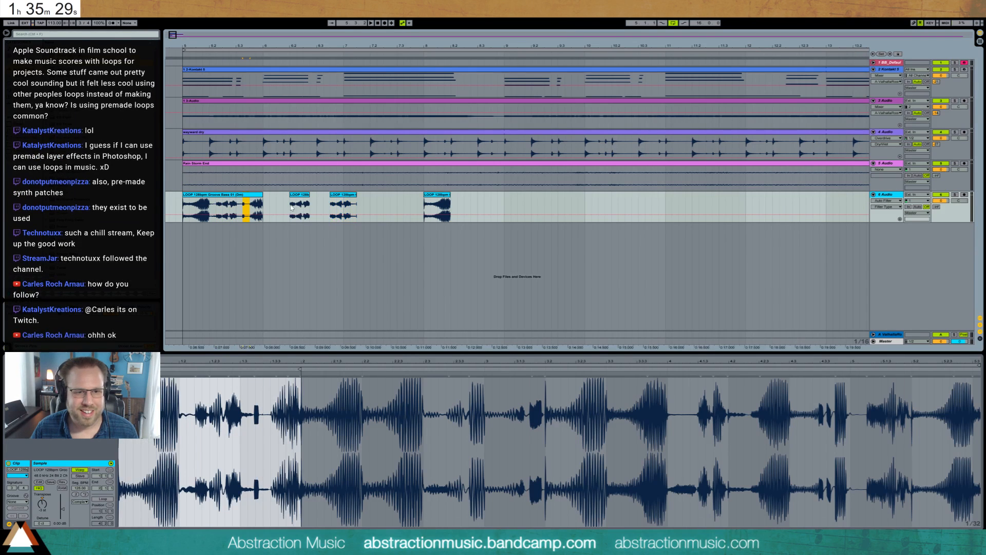
{"action": "left_click", "coordinate": [318, 206]}
{"action": "key", "text": "ctrl+v"}
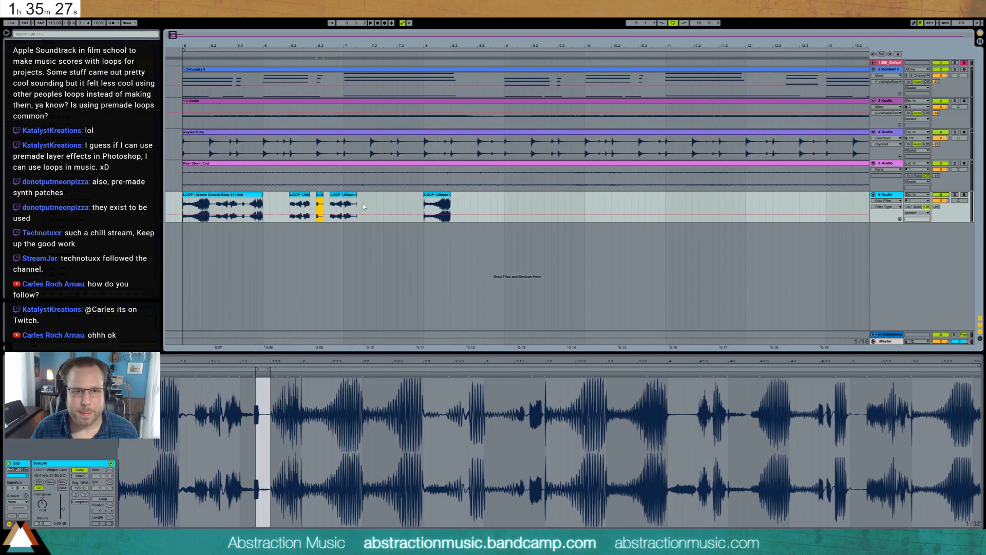
{"action": "left_click", "coordinate": [363, 204]}
{"action": "key", "text": "ctrl+v"}
{"action": "left_click", "coordinate": [397, 203]}
{"action": "key", "text": "ctrl+v"}
{"action": "left_click", "coordinate": [411, 203]}
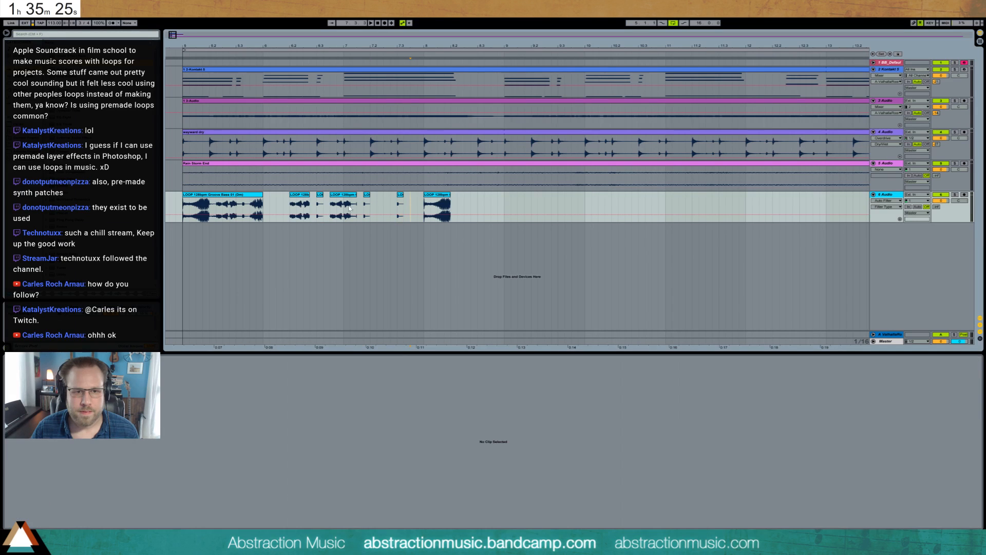
{"action": "key", "text": "ctrl+v"}
Cut the end off the bar 5 bass clip and paste a short slice of its middle notes just after bar 6 starts.
{"action": "left_click_drag", "start_coordinate": [258, 195], "coordinate": [298, 211]}
{"action": "left_click", "coordinate": [268, 205]}
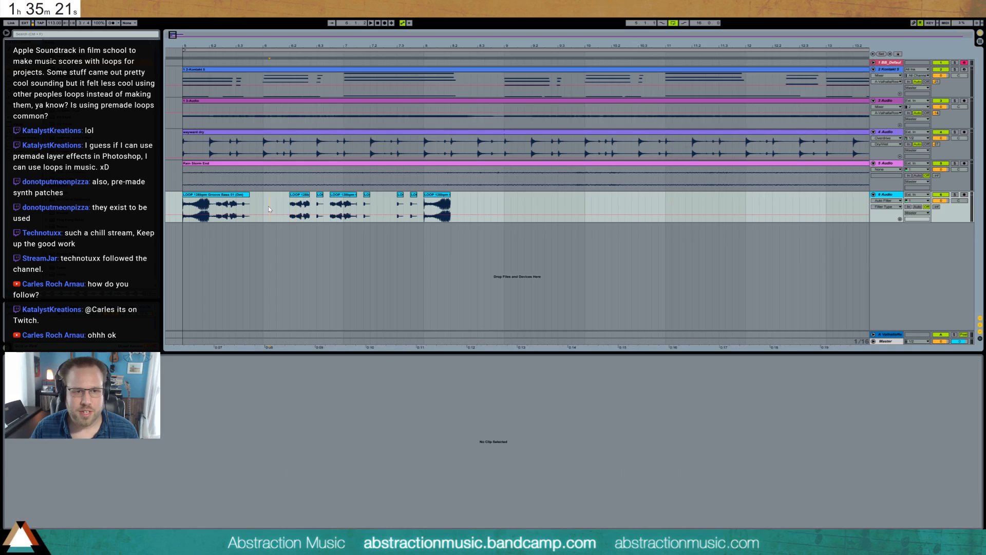
{"action": "key", "text": "ctrl+v"}
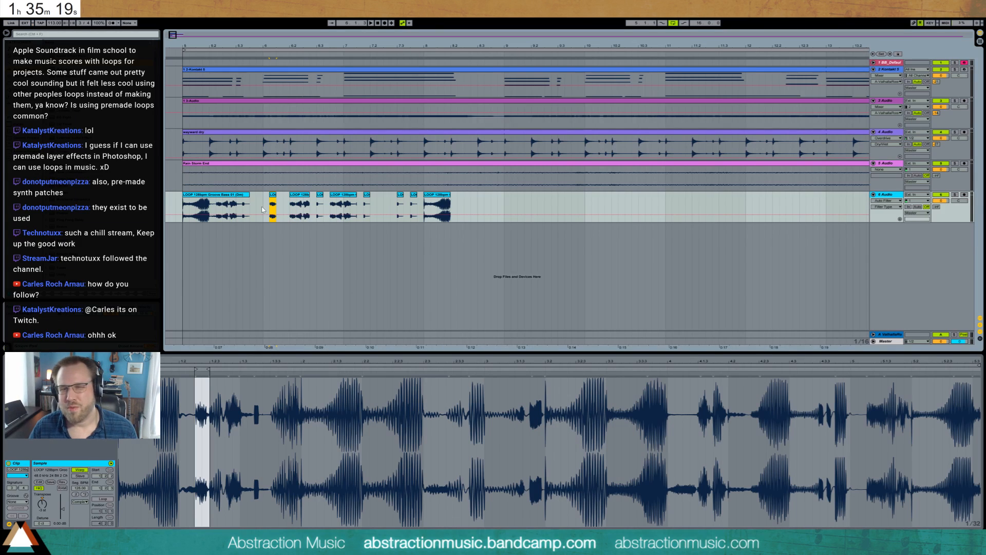
Duplicate the three-bar bass pattern from bars 5 to 7 so the copy starts at bar 8.
{"action": "left_click", "coordinate": [183, 205]}
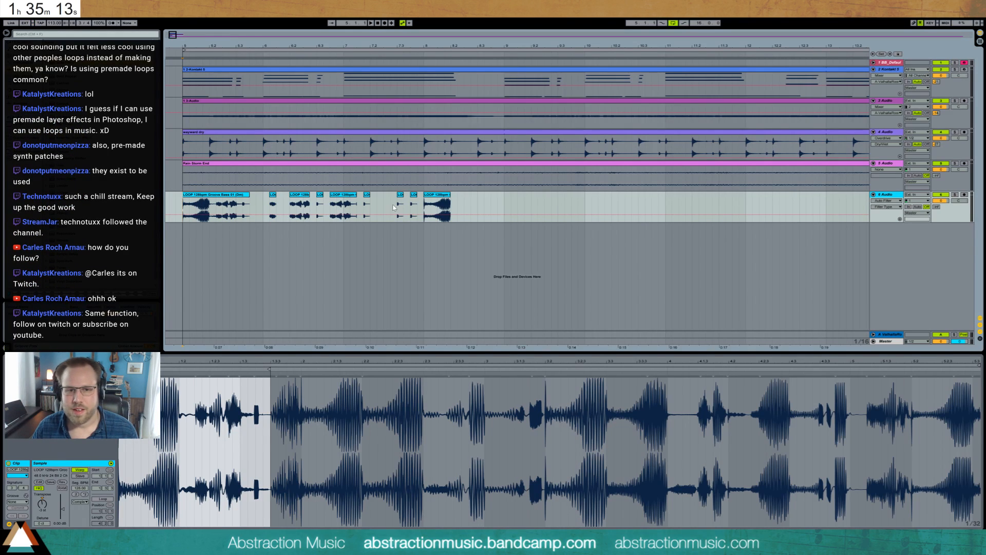
{"action": "left_click_drag", "start_coordinate": [423, 205], "coordinate": [218, 213]}
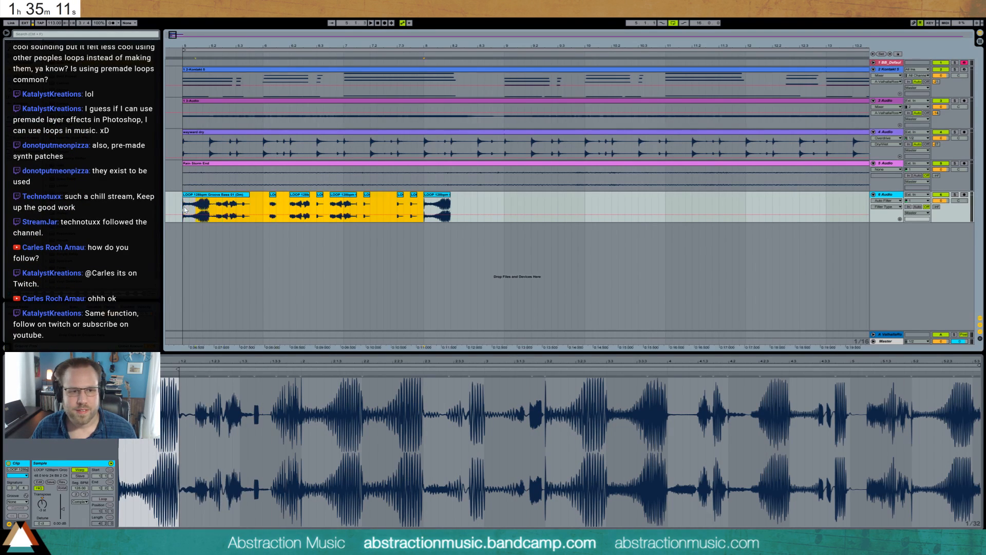
{"action": "key", "text": "ctrl+d"}
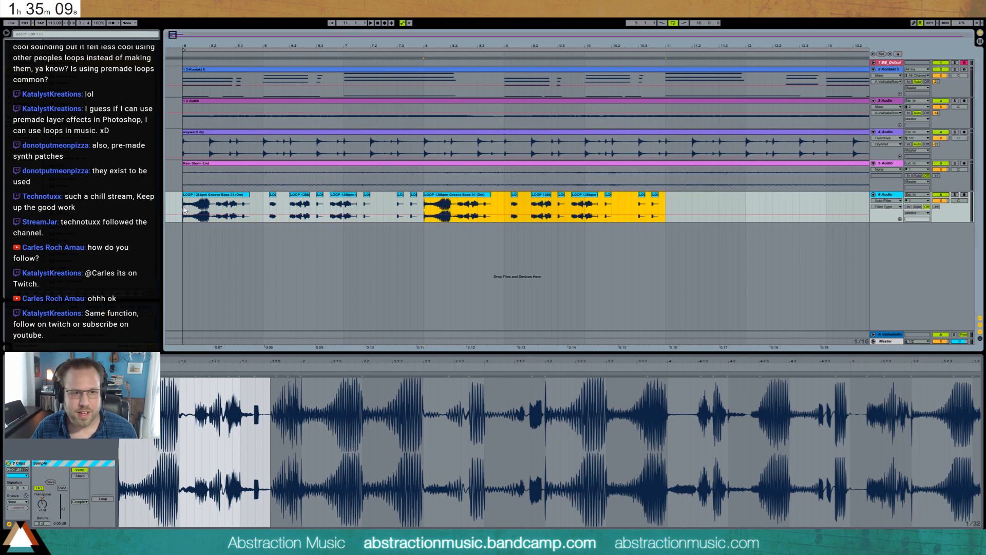
Play the duplicated bass pattern and delete the notes following the swell in bar 8.
{"action": "left_click", "coordinate": [185, 210]}
{"action": "key", "text": "space"}
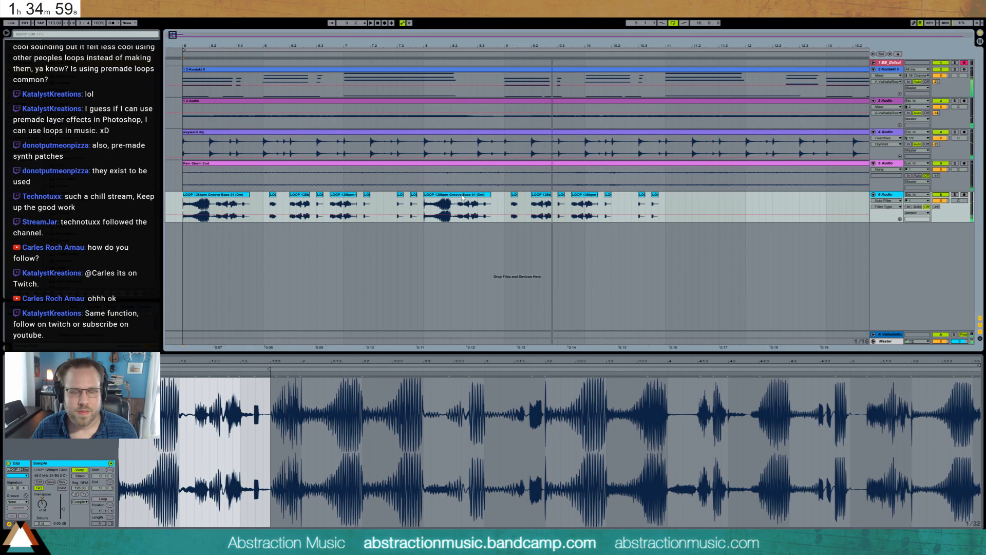
{"action": "left_click_drag", "start_coordinate": [453, 207], "coordinate": [489, 206]}
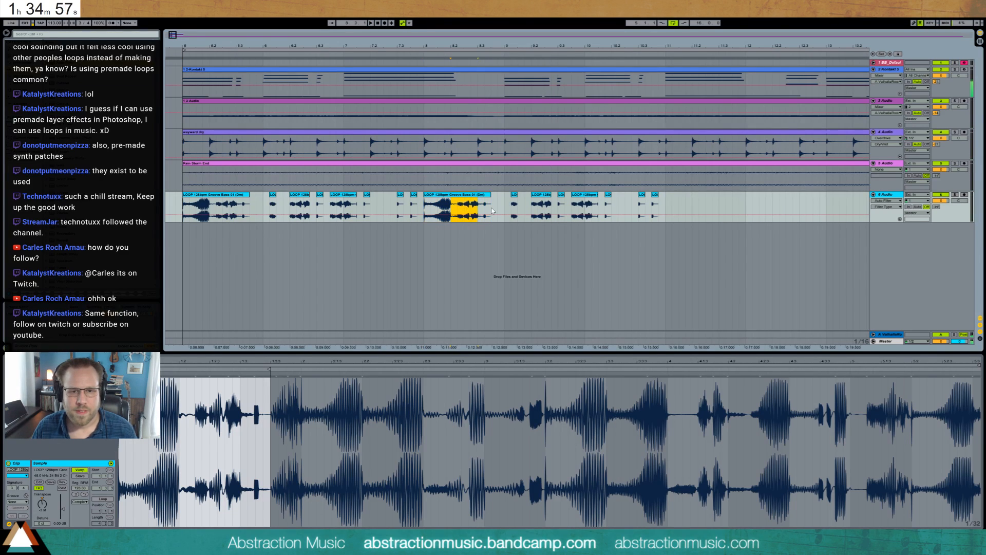
{"action": "key", "text": "Delete"}
Stretch the bar 8 swell with a higher source tempo and Texture warping at a larger grain size, extending its clip past beat 3.
{"action": "left_click", "coordinate": [440, 200]}
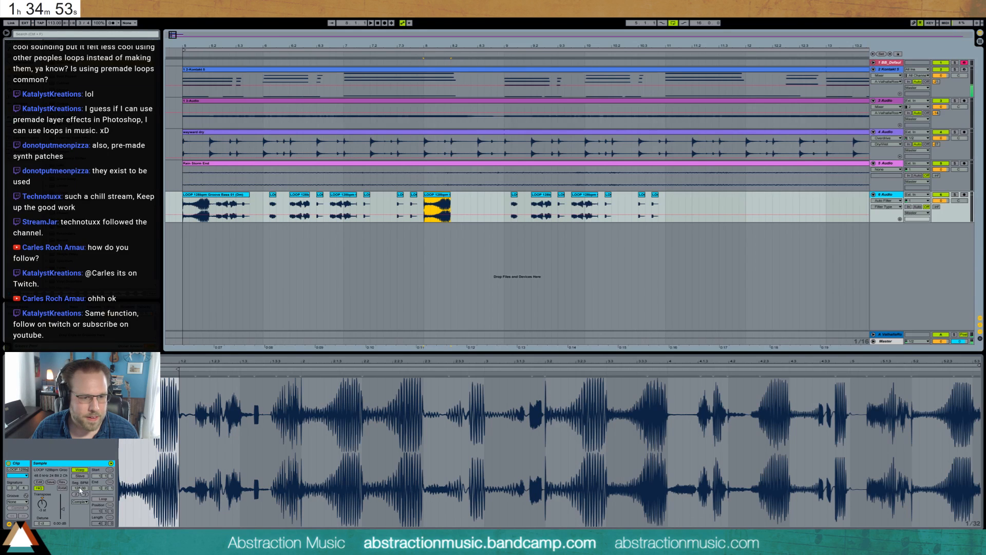
{"action": "left_click_drag", "start_coordinate": [80, 488], "coordinate": [79, 423]}
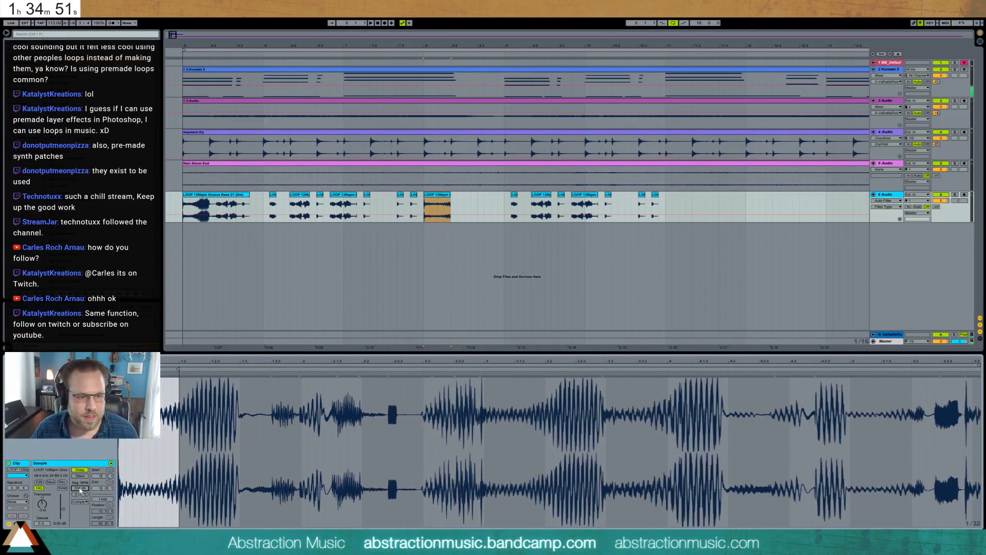
{"action": "left_click", "coordinate": [78, 501]}
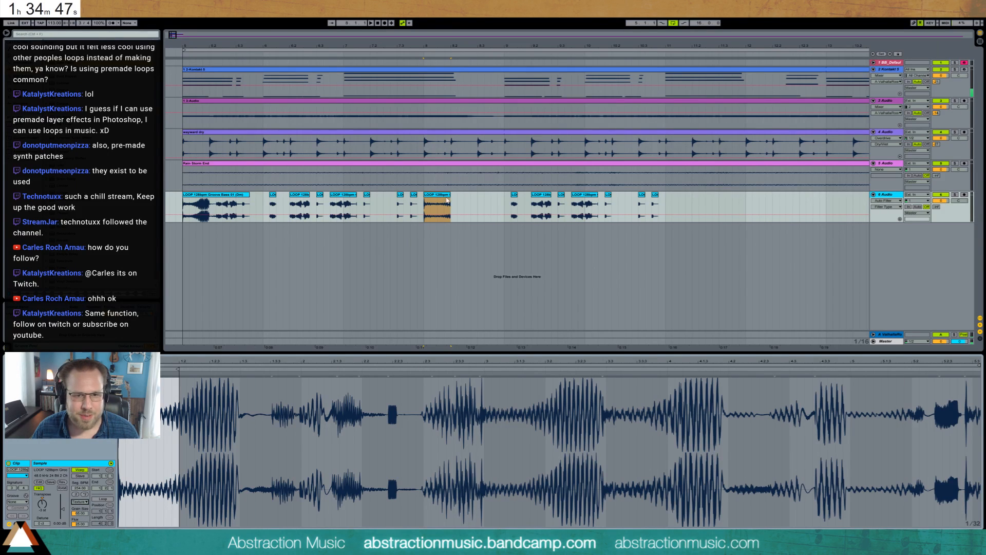
{"action": "mouse_move", "coordinate": [455, 196]}
{"action": "left_mouse_down"}
{"action": "mouse_move", "coordinate": [503, 200]}
{"action": "mouse_move", "coordinate": [484, 200]}
{"action": "left_mouse_up"}
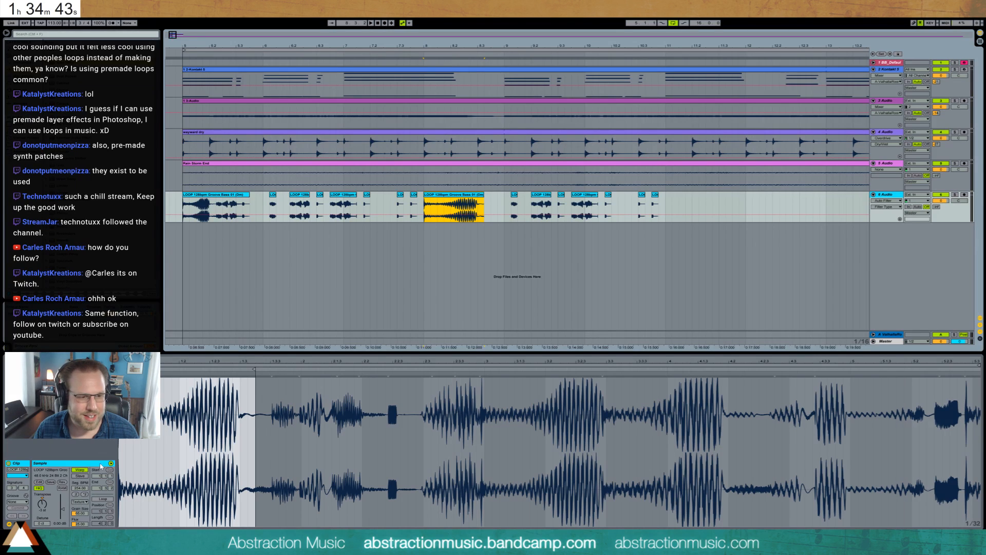
{"action": "left_click_drag", "start_coordinate": [79, 513], "coordinate": [79, 493]}
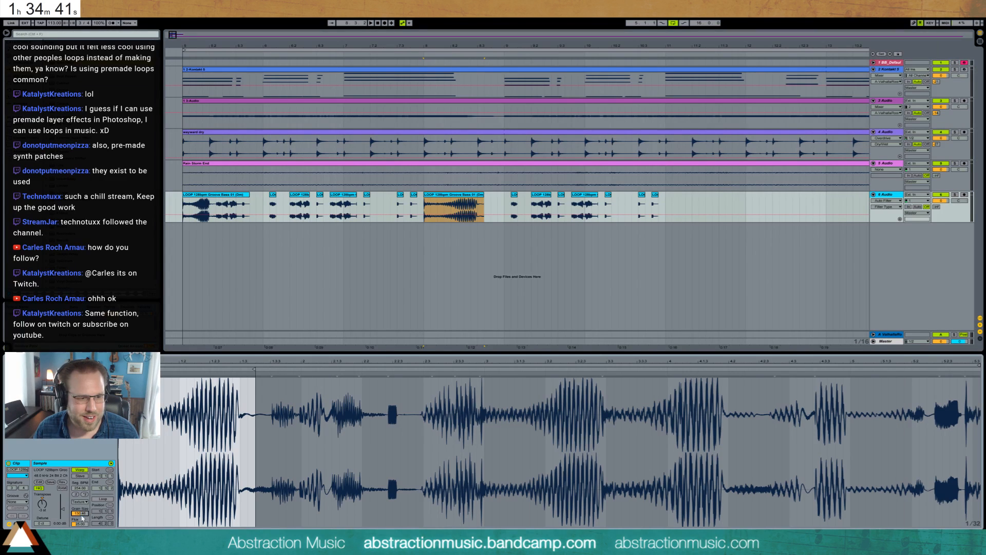
Shift the middle notes of bar 5 an eighth note later and lower the bass track's volume, checking it in playback.
{"action": "left_click", "coordinate": [186, 206]}
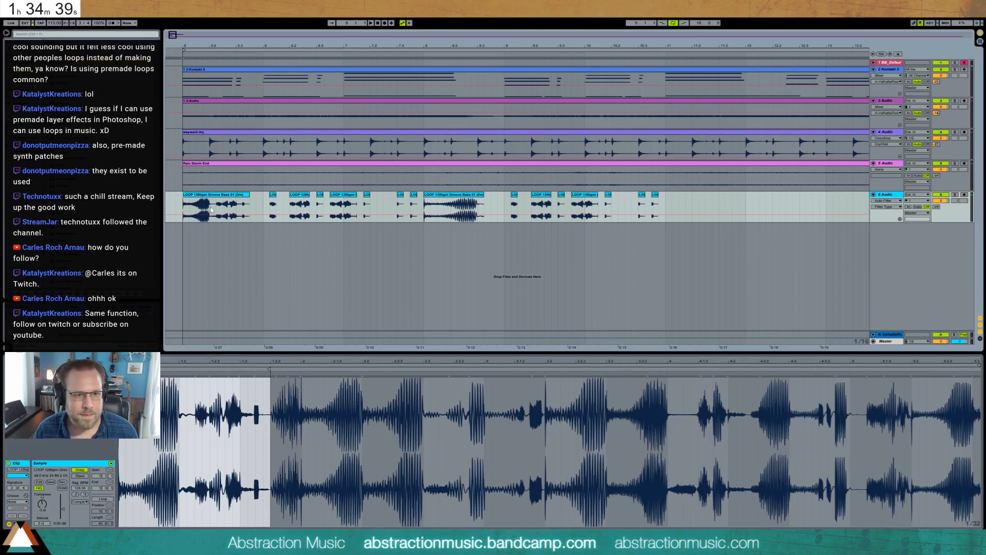
{"action": "left_click_drag", "start_coordinate": [216, 207], "coordinate": [254, 209]}
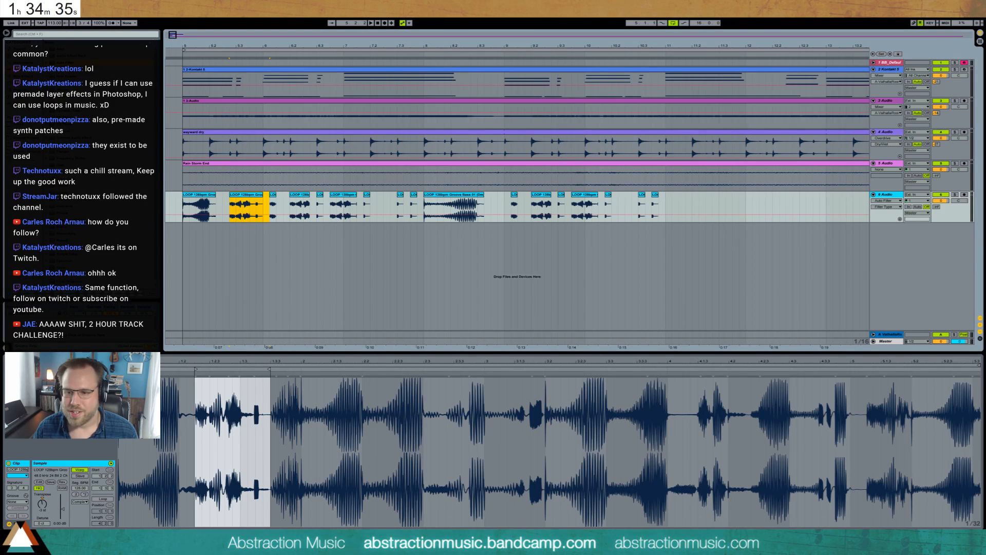
{"action": "left_click", "coordinate": [932, 535]}
{"action": "left_click_drag", "start_coordinate": [944, 201], "coordinate": [944, 216]}
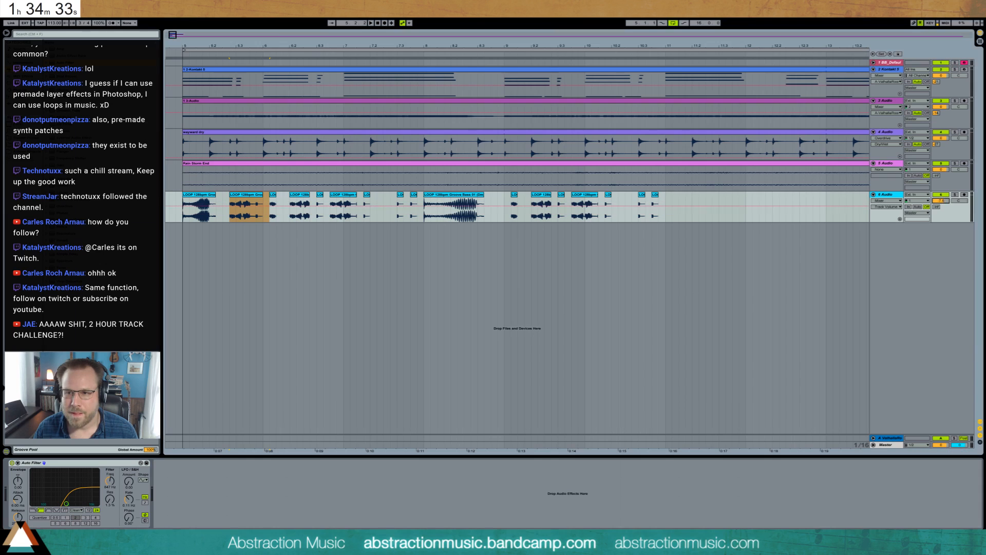
{"action": "key", "text": "space"}
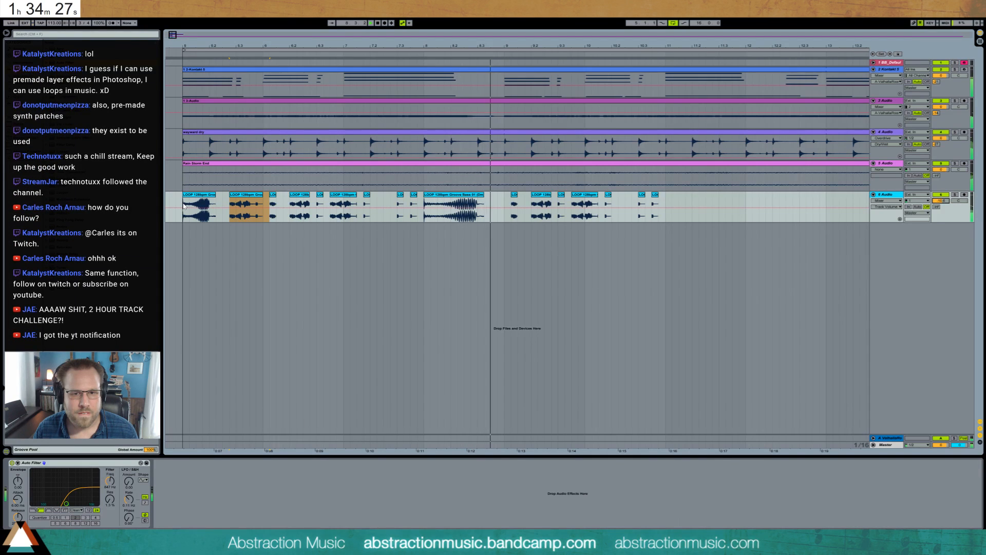
Delete the bass clips from bar 9 onward, duplicate the four-bar pattern of bars 5 to 8 to bar 9, and play it.
{"action": "left_click_drag", "start_coordinate": [505, 203], "coordinate": [699, 204]}
{"action": "key", "text": "Delete"}
{"action": "left_click_drag", "start_coordinate": [505, 202], "coordinate": [404, 206]}
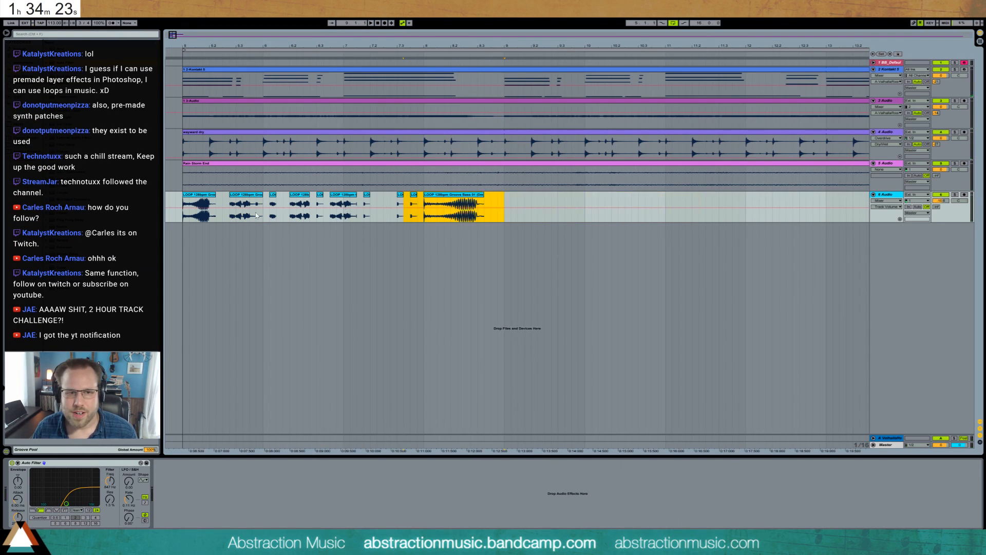
{"action": "key", "text": "ctrl+d"}
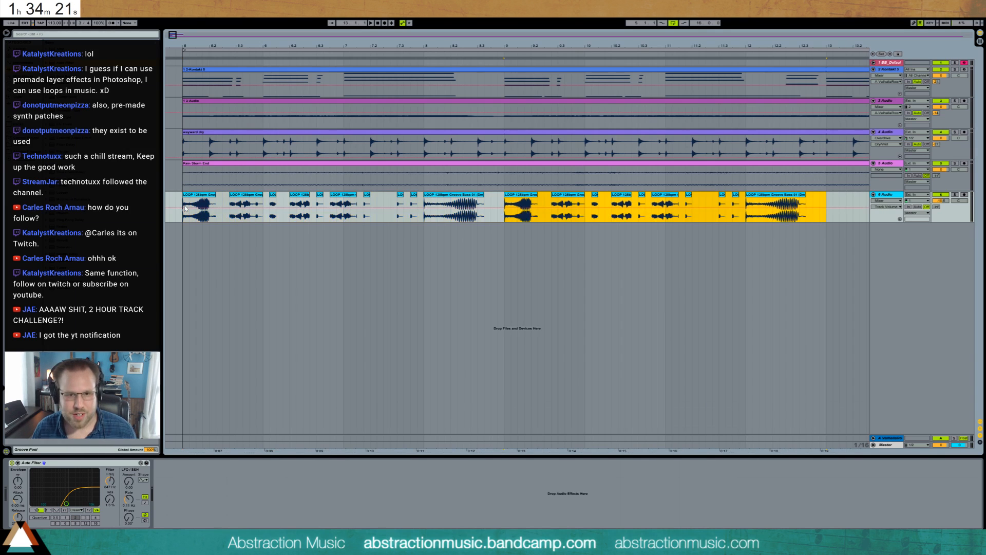
{"action": "left_click", "coordinate": [185, 207]}
{"action": "key", "text": "space"}
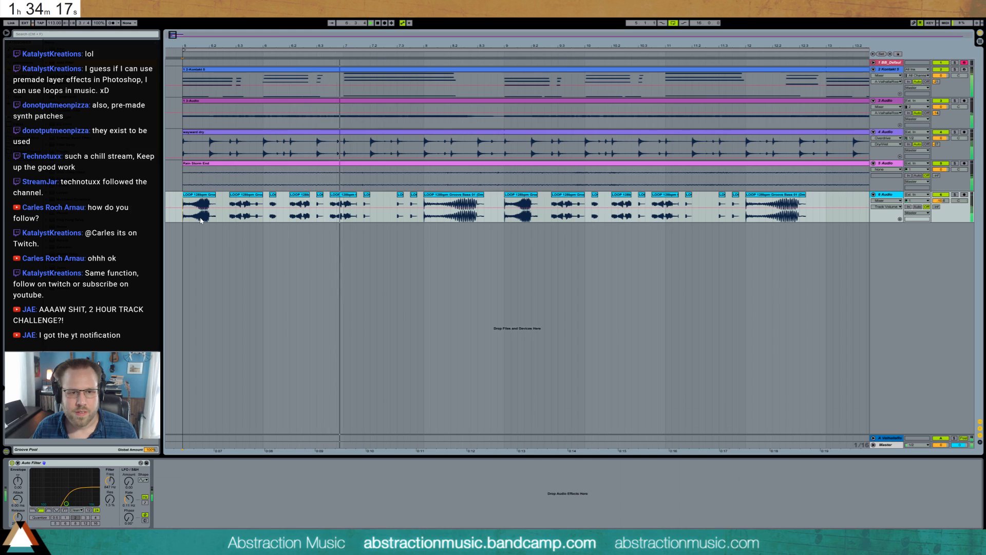
Replace the bass notes in the last eighth note before bar 7 with a copy of the slice starting at bar 7.
{"action": "key", "text": "space"}
{"action": "mouse_move", "coordinate": [344, 206]}
{"action": "left_mouse_down"}
{"action": "mouse_move", "coordinate": [356, 206]}
{"action": "mouse_move", "coordinate": [348, 196]}
{"action": "left_mouse_up"}
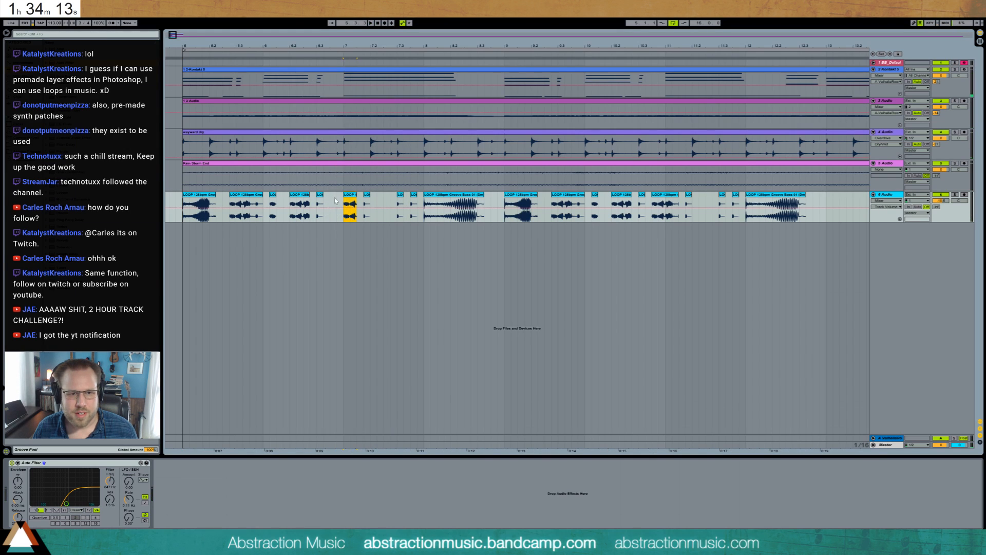
{"action": "key", "text": "ctrl+v"}
Move the last short bass note of bar 7 a sixteenth earlier, add a copy right before bar 8, and play the result.
{"action": "key", "text": "space"}
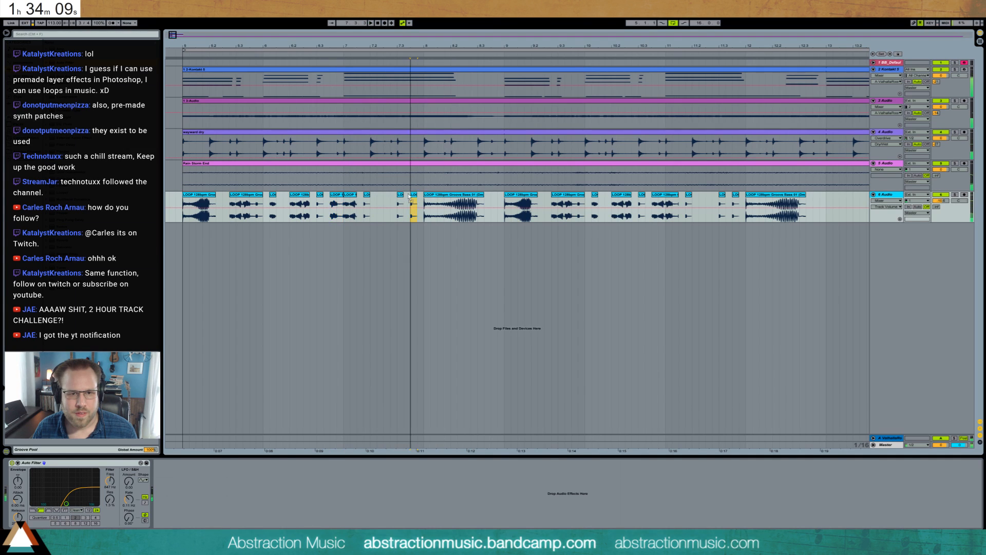
{"action": "left_click_drag", "start_coordinate": [410, 196], "coordinate": [407, 196]}
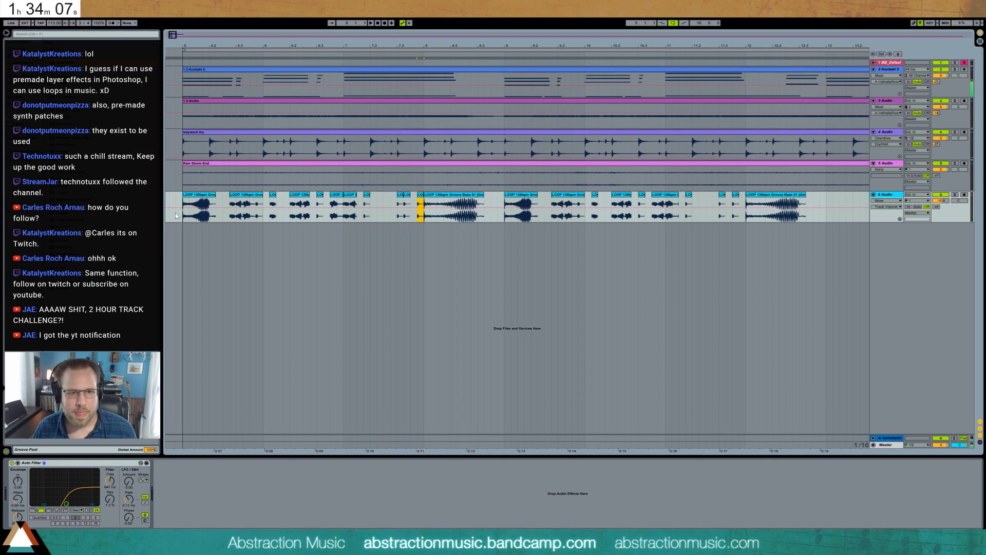
{"action": "key", "text": "space"}
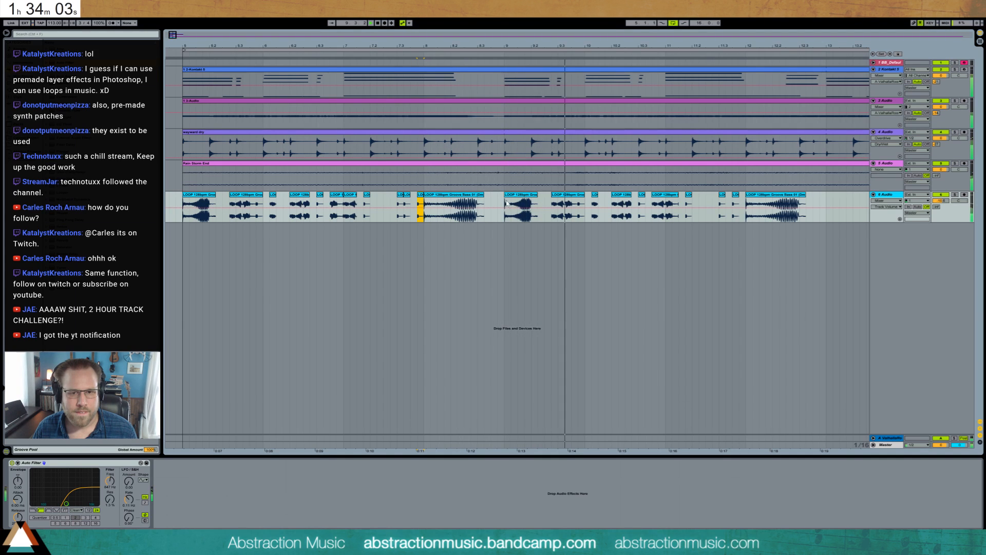
Raise the bass track's high-pass filter cutoff to about 1.9 kHz with more resonance while the pattern plays.
{"action": "left_click_drag", "start_coordinate": [66, 503], "coordinate": [82, 492]}
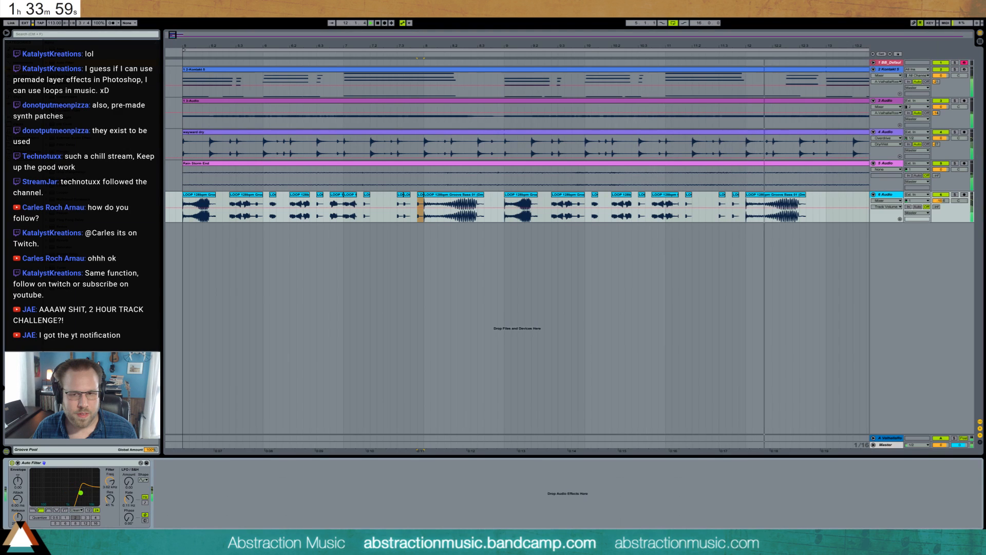
{"action": "left_click", "coordinate": [183, 204]}
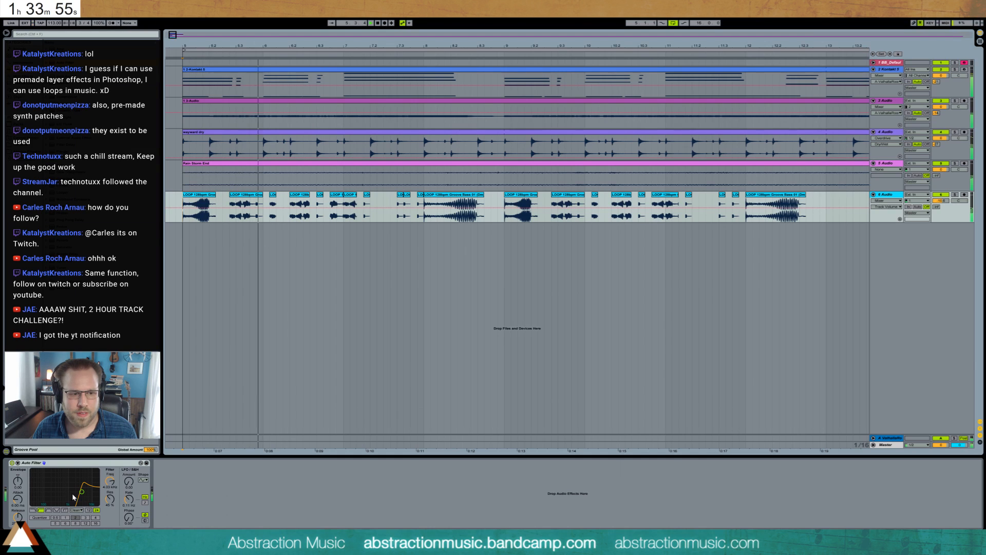
{"action": "left_click_drag", "start_coordinate": [73, 496], "coordinate": [73, 495]}
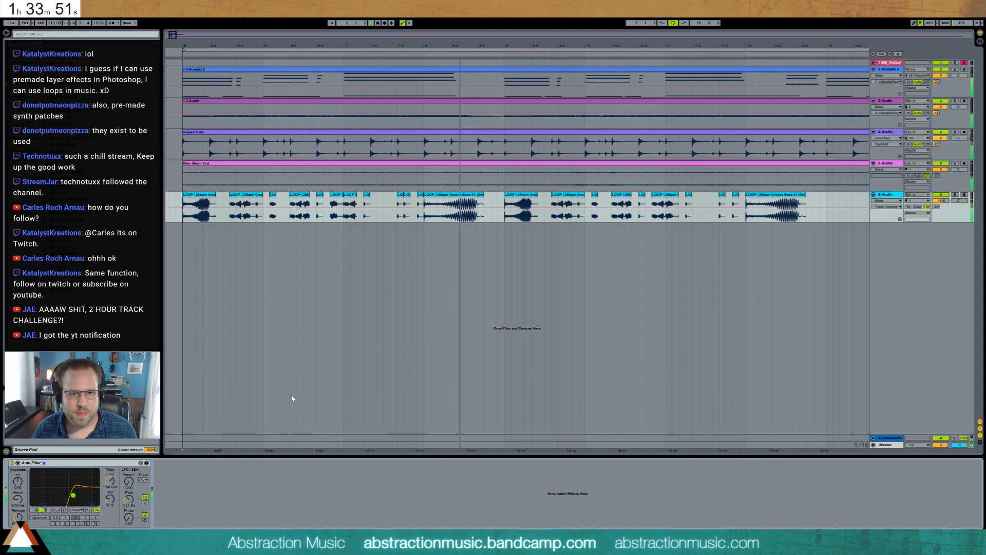
Consolidate the chopped bass clips of bars 5 to 8 into one clip.
{"action": "key", "text": "space"}
{"action": "left_click", "coordinate": [502, 201]}
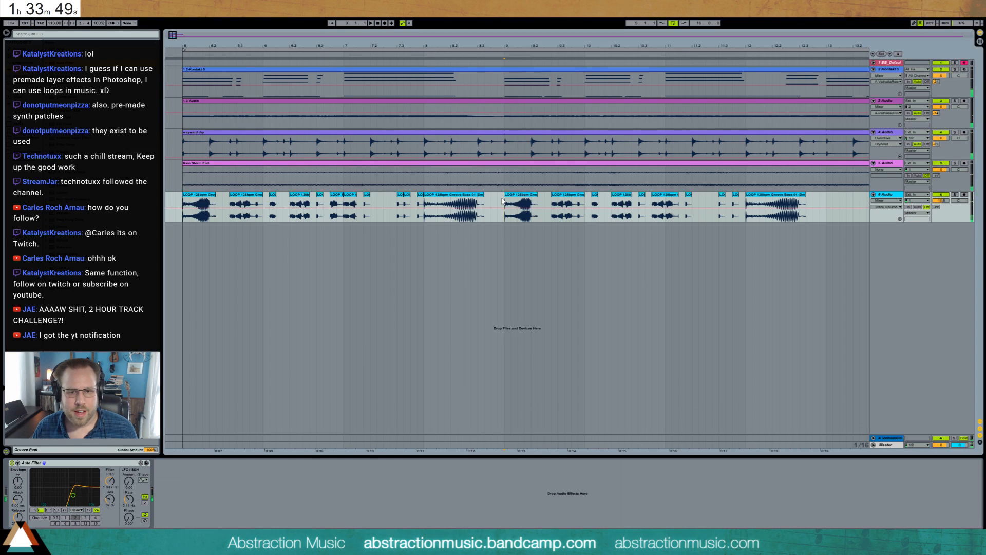
{"action": "left_click_drag", "start_coordinate": [502, 201], "coordinate": [276, 215]}
{"action": "key", "text": "ctrl+j"}
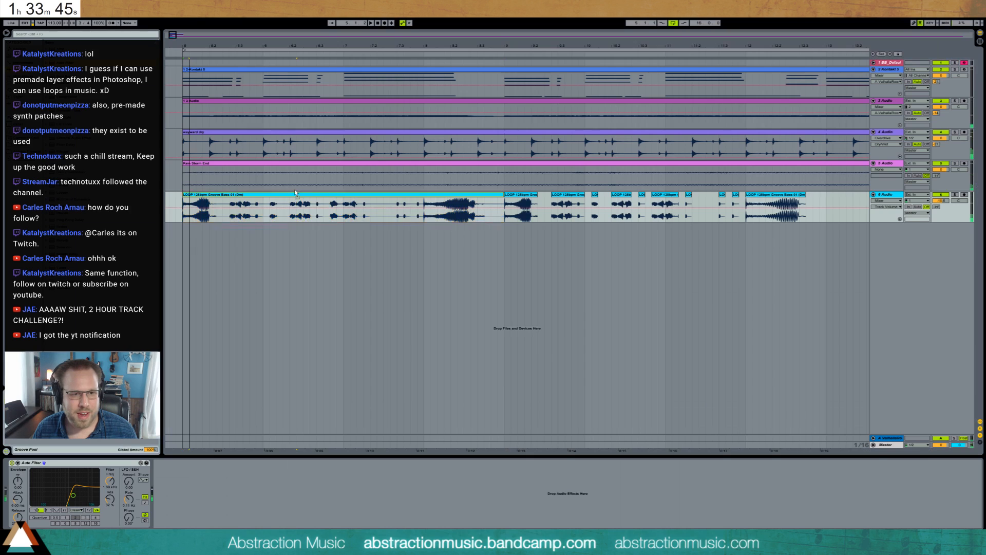
Play the loop and raise the bass track's send to the reverb return.
{"action": "key", "text": "space"}
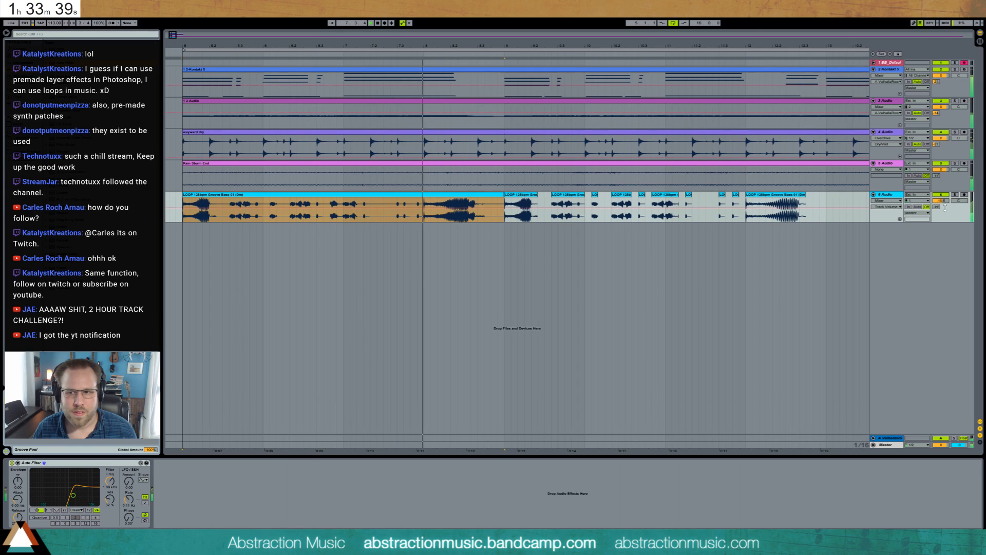
{"action": "left_click_drag", "start_coordinate": [936, 207], "coordinate": [936, 174]}
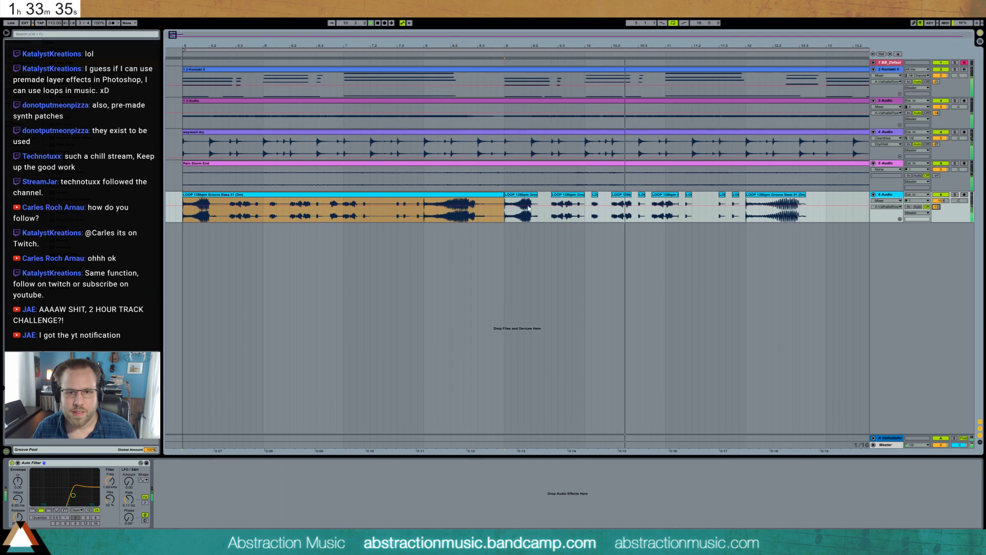
Replace the loose bass clips after bar 9 with a duplicate of the consolidated four-bar bass clip.
{"action": "left_click_drag", "start_coordinate": [506, 46], "coordinate": [506, 20]}
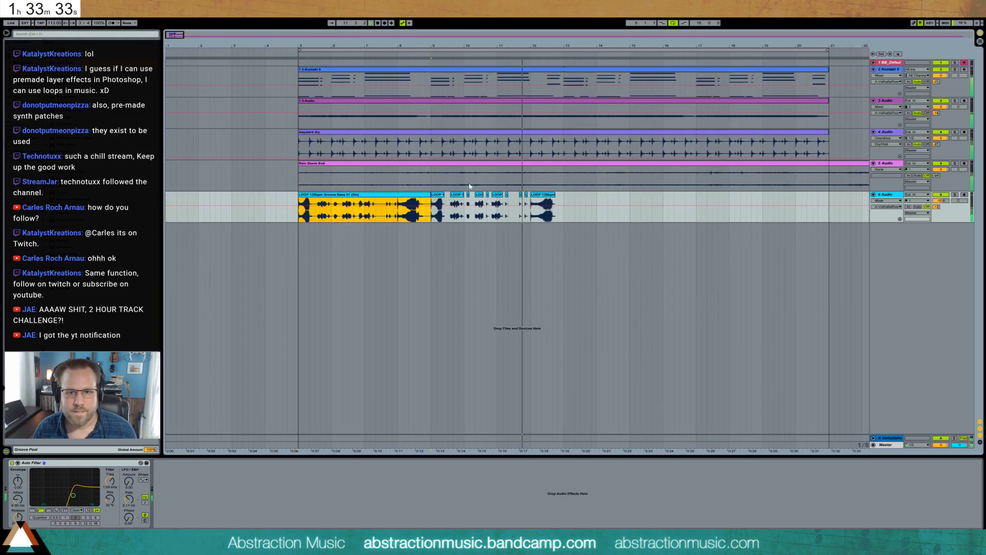
{"action": "key", "text": "space"}
{"action": "left_click_drag", "start_coordinate": [432, 213], "coordinate": [547, 213]}
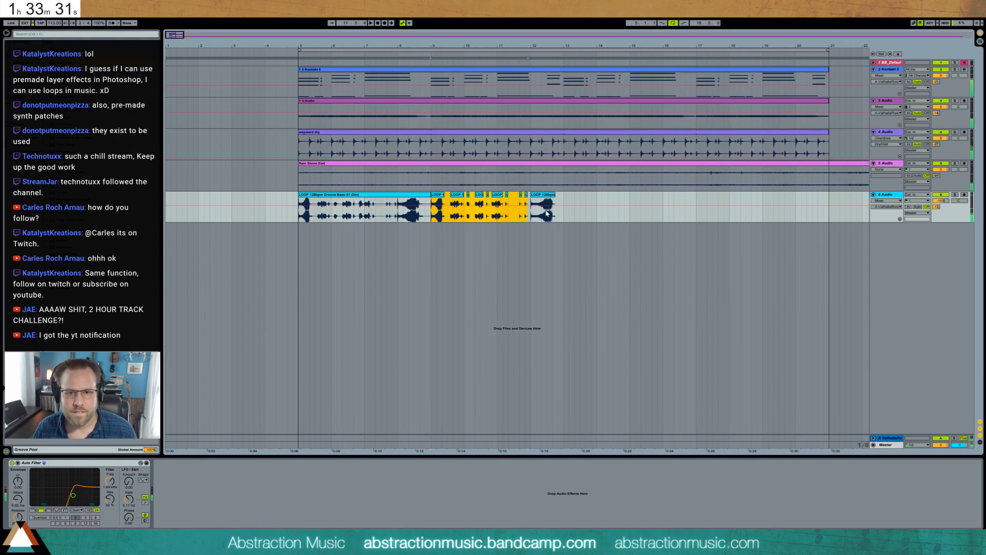
{"action": "key", "text": "Delete"}
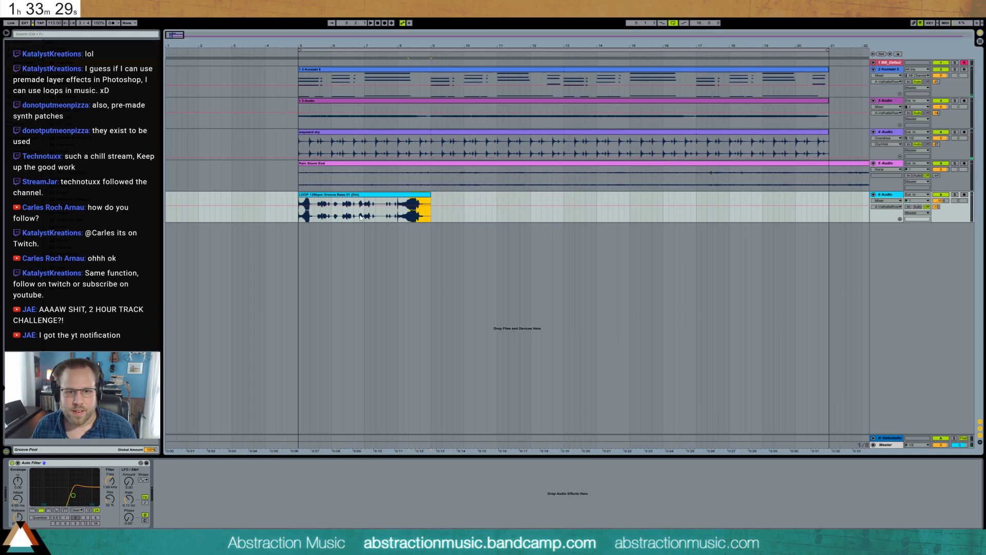
{"action": "key", "text": "ctrl+d"}
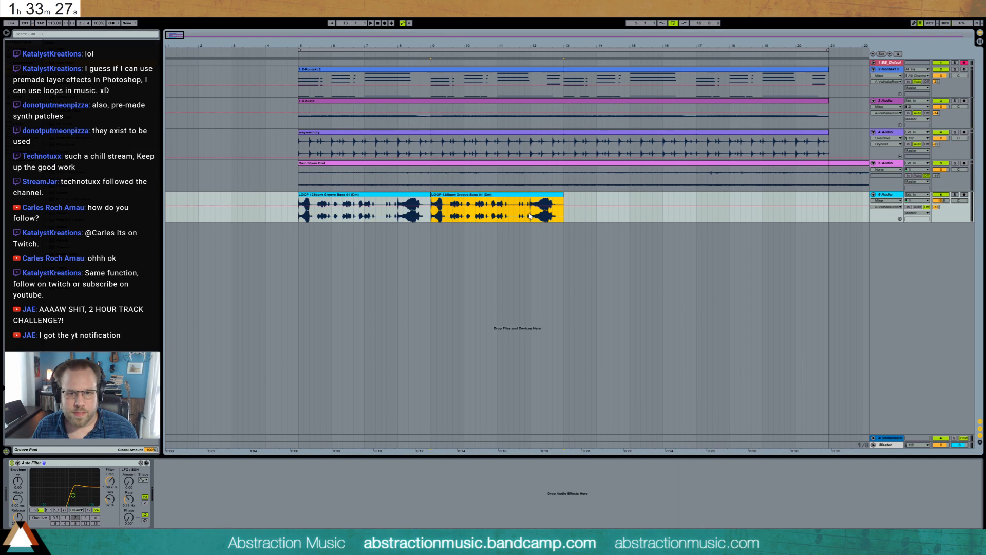
Split the duplicated bass clip at bar 12 and check its last bar's sample while playing.
{"action": "left_click_drag", "start_coordinate": [178, 37], "coordinate": [374, 235]}
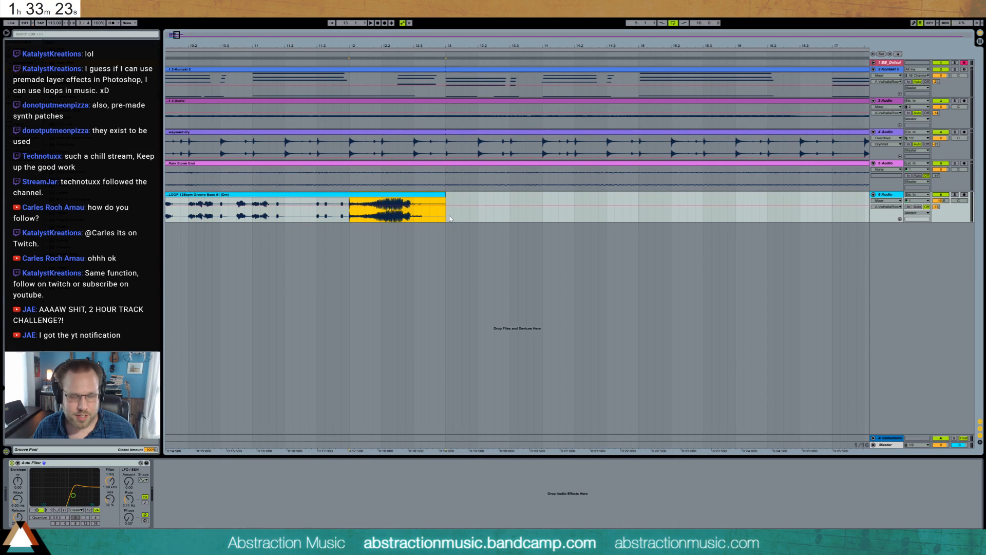
{"action": "key", "text": "ctrl+e"}
{"action": "double_click", "coordinate": [403, 196]}
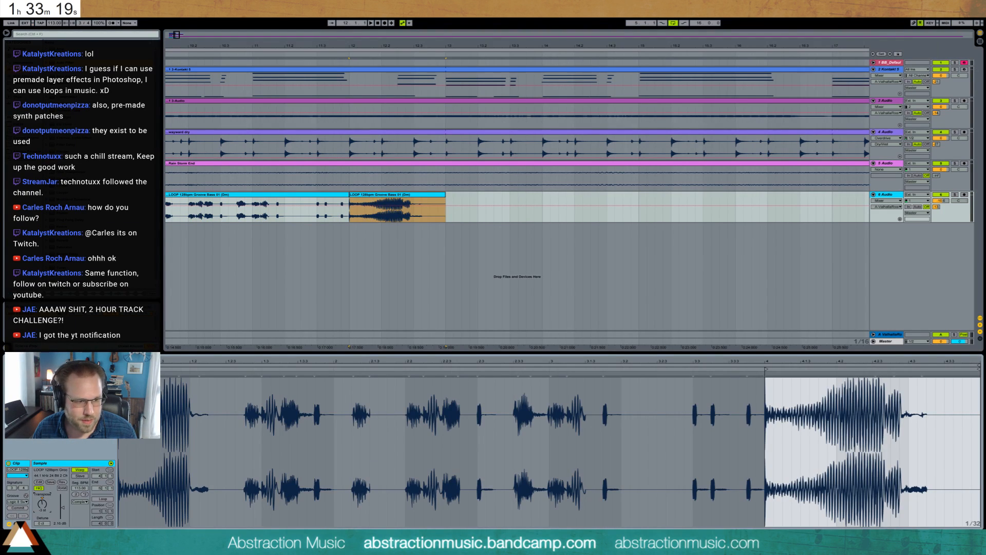
{"action": "key", "text": "space"}
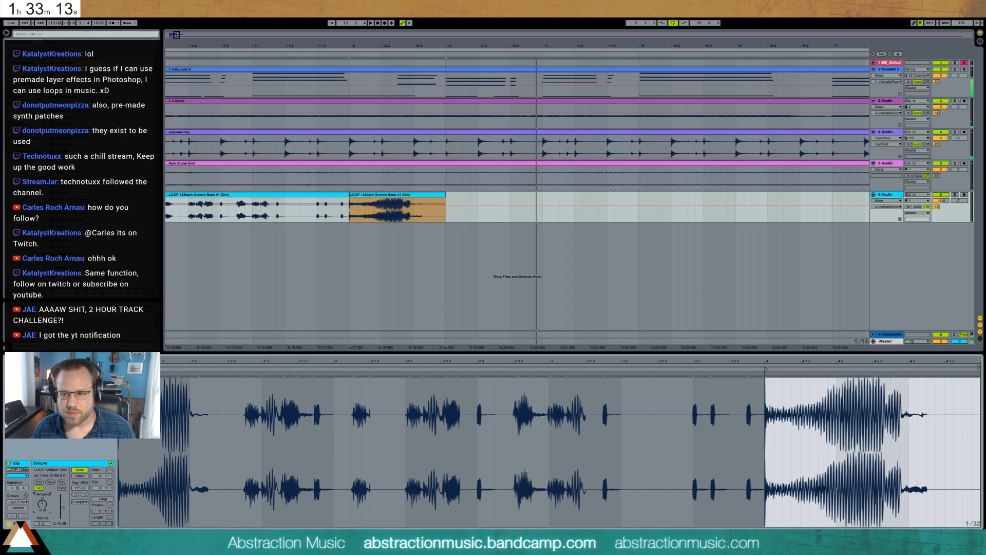
{"action": "key", "text": "shift+Tab"}
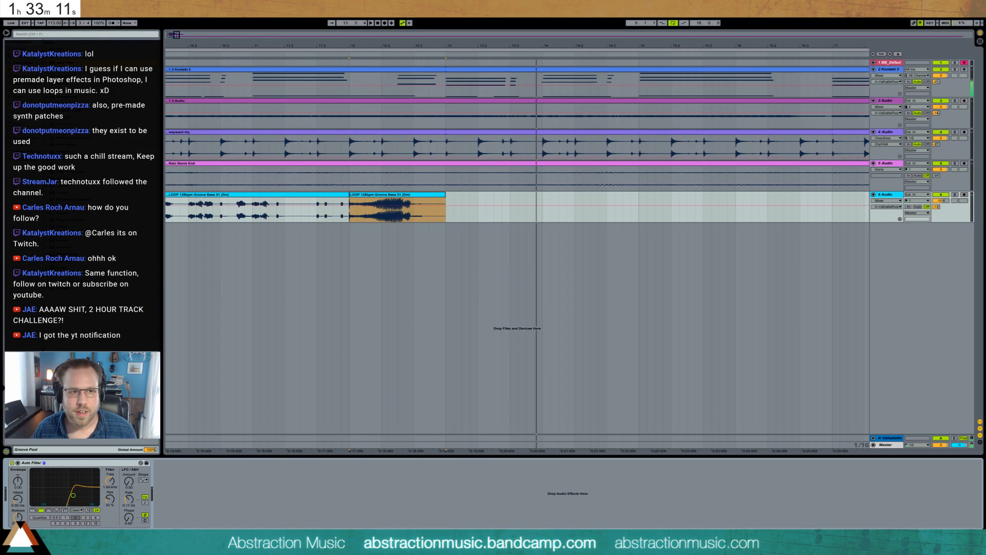
Trim the rain recording so that it ends at bar 97.
{"action": "left_click_drag", "start_coordinate": [398, 45], "coordinate": [477, 5]}
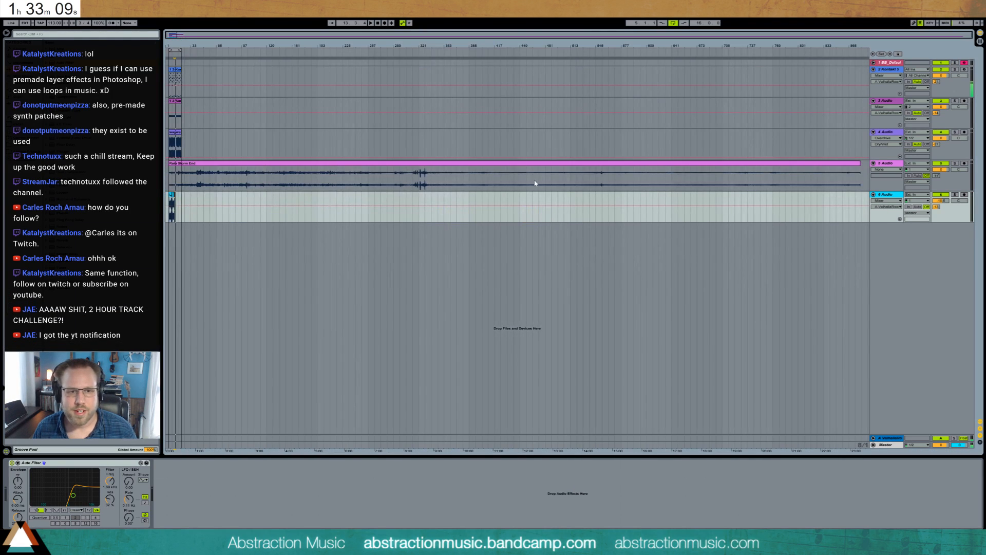
{"action": "left_click_drag", "start_coordinate": [491, 177], "coordinate": [869, 173]}
{"action": "key", "text": "Delete"}
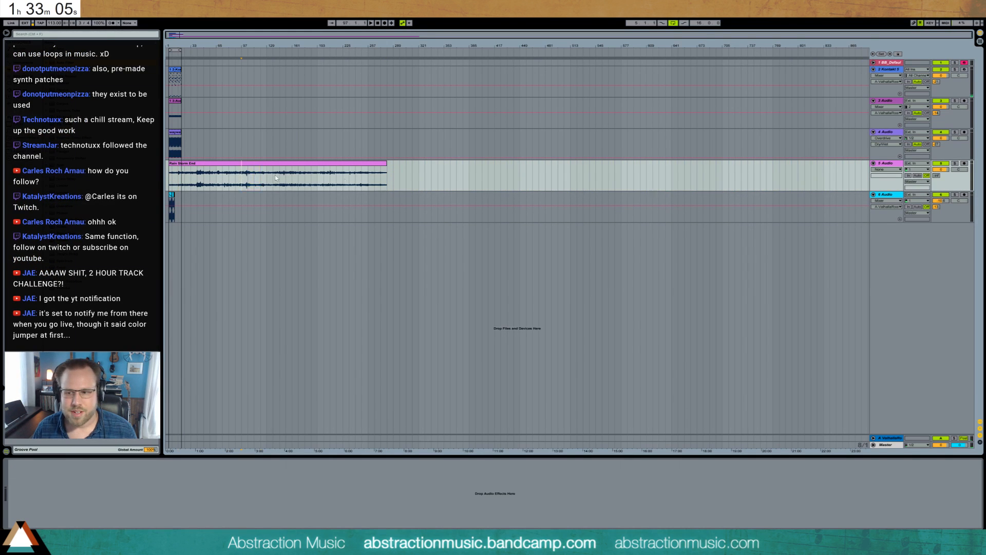
{"action": "key", "text": "Delete"}
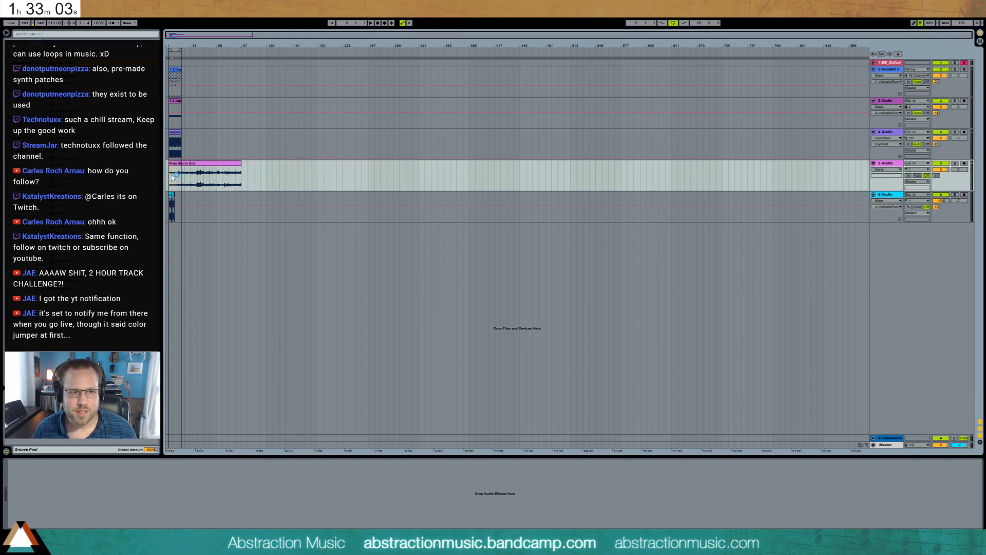
Play the arrangement from bar 5 to hear the doubled bass loop with the other tracks.
{"action": "left_click_drag", "start_coordinate": [175, 37], "coordinate": [177, 80]}
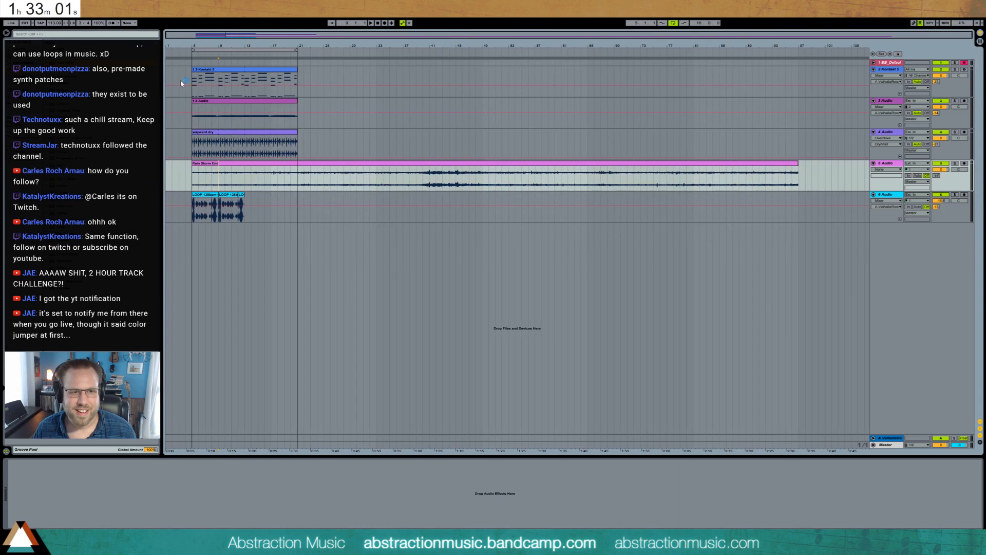
{"action": "left_click", "coordinate": [189, 56]}
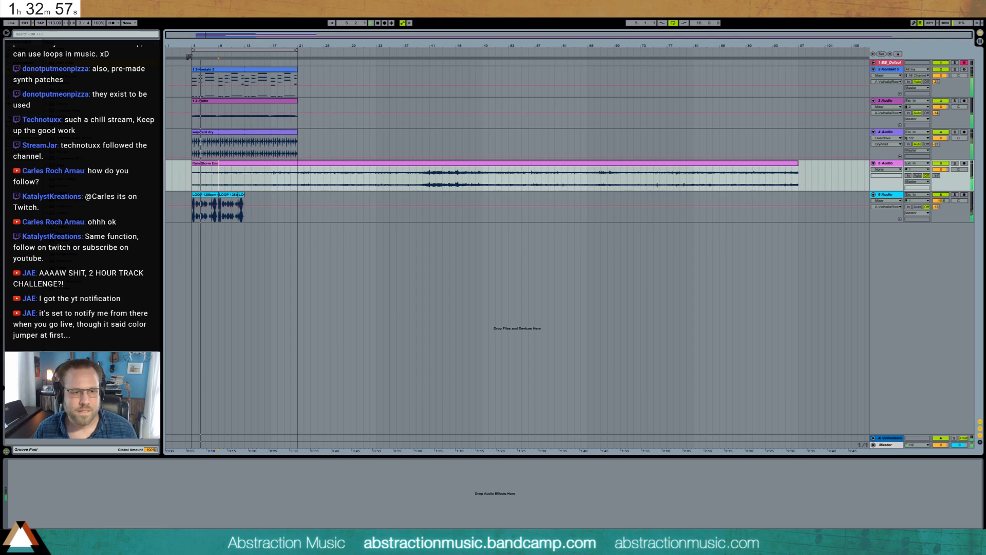
{"action": "left_click_drag", "start_coordinate": [207, 34], "coordinate": [206, 37]}
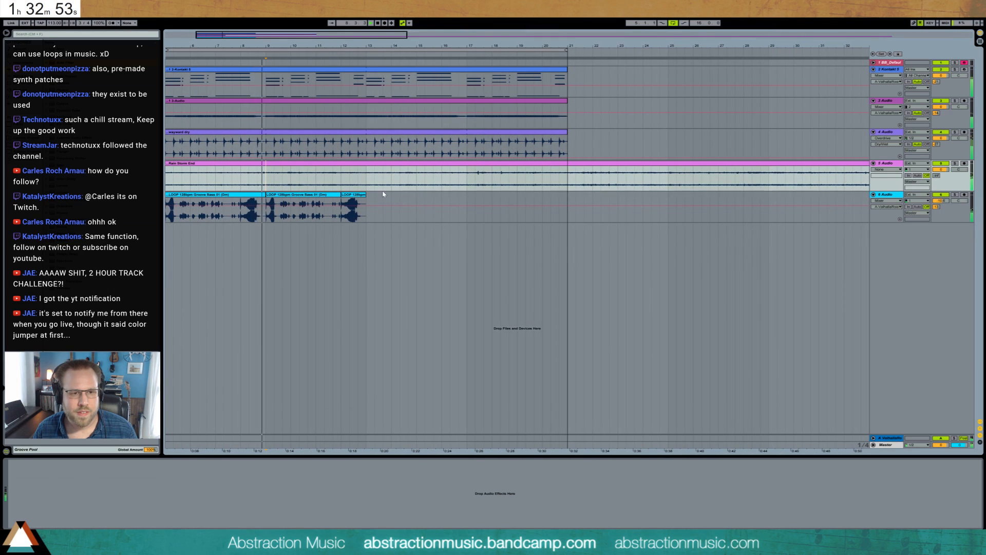
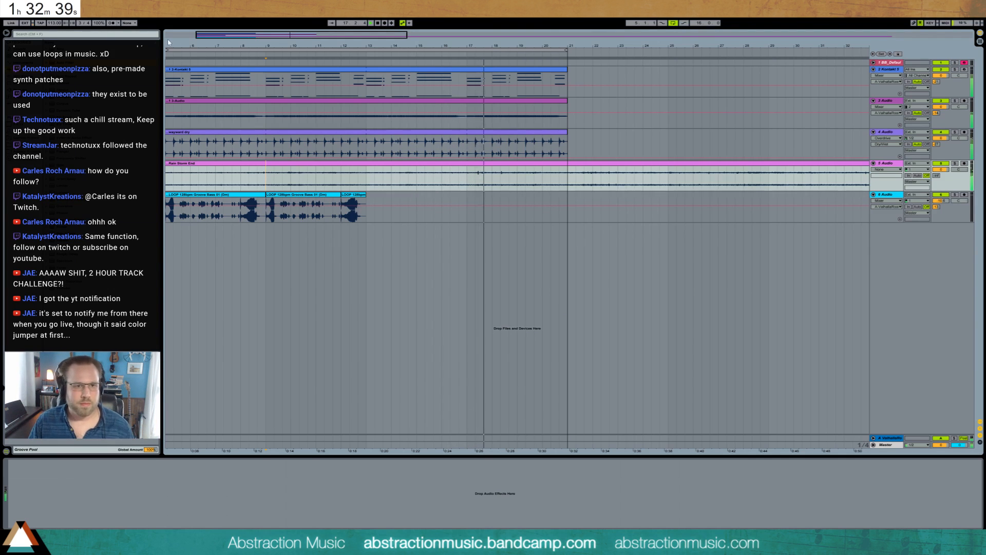
Duplicate the bass clips of bars 5 to 12 to fill bars 13 to 20, and return to bar 5.
{"action": "scroll", "coordinate": [229, 218], "scroll_direction": "left", "scroll_amount": 3}
{"action": "left_click_drag", "start_coordinate": [229, 219], "coordinate": [426, 219]}
{"action": "key", "text": "ctrl+d"}
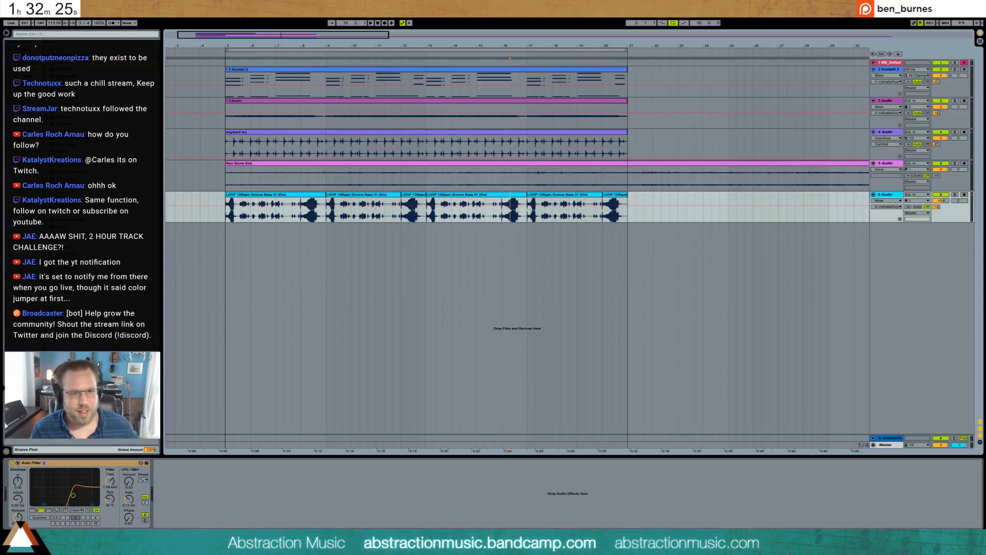
{"action": "left_click", "coordinate": [227, 216]}
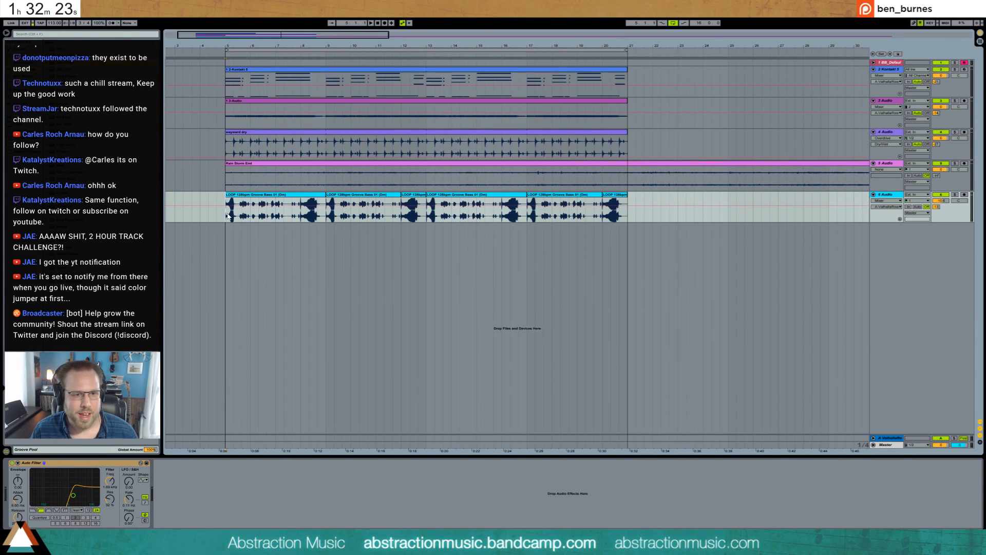
During playback, add an Overdrive ahead of the bass track's Auto Filter and lower the track volume slightly.
{"action": "key", "text": "space"}
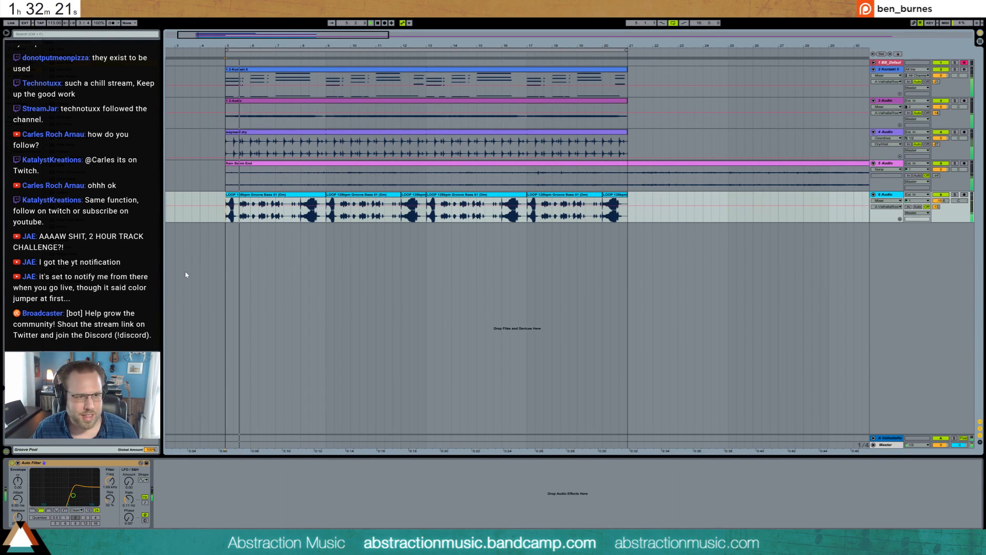
{"action": "left_click_drag", "start_coordinate": [77, 207], "coordinate": [35, 483]}
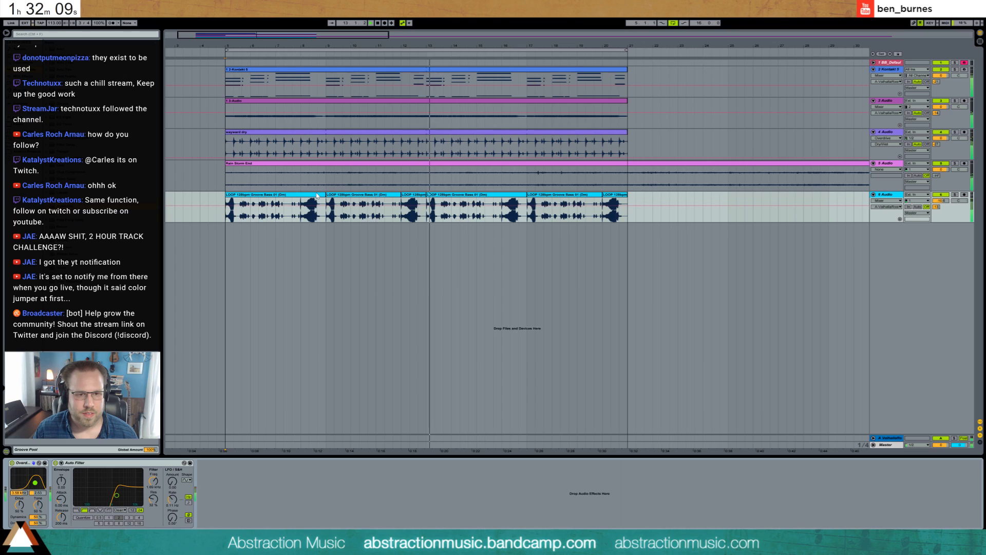
{"action": "left_click_drag", "start_coordinate": [941, 201], "coordinate": [941, 207]}
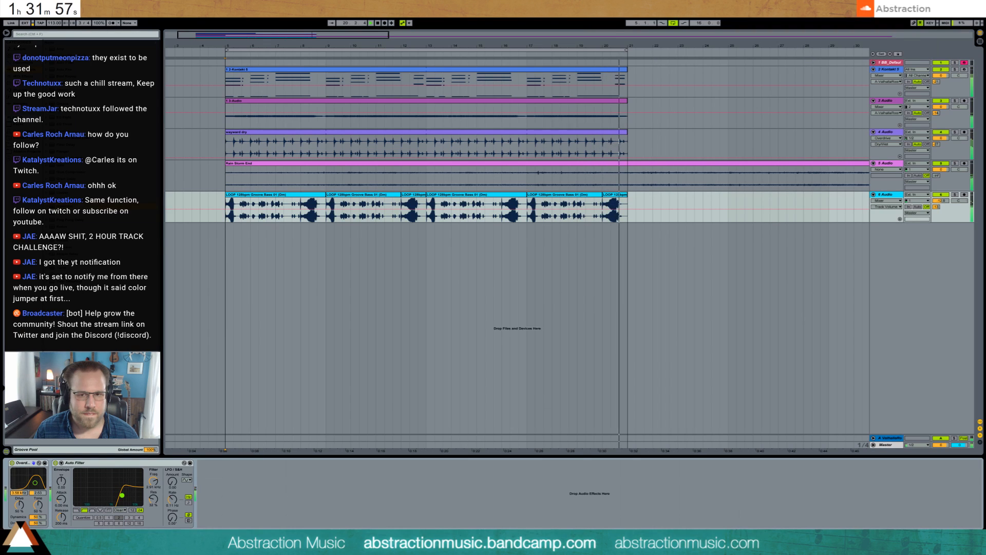
Raise the bass Auto Filter's LFO amount, adjust the LFO phase, and retune the cutoff.
{"action": "left_click_drag", "start_coordinate": [118, 496], "coordinate": [117, 496]}
{"action": "left_click_drag", "start_coordinate": [173, 483], "coordinate": [173, 463]}
{"action": "left_click_drag", "start_coordinate": [117, 496], "coordinate": [121, 497]}
{"action": "left_click_drag", "start_coordinate": [173, 518], "coordinate": [117, 498]}
Shift the bass Overdrive's filter band slightly lower, reduce its dry/wet mix, and stop playback.
{"action": "left_click_drag", "start_coordinate": [35, 483], "coordinate": [34, 483]}
{"action": "left_click_drag", "start_coordinate": [38, 523], "coordinate": [38, 539]}
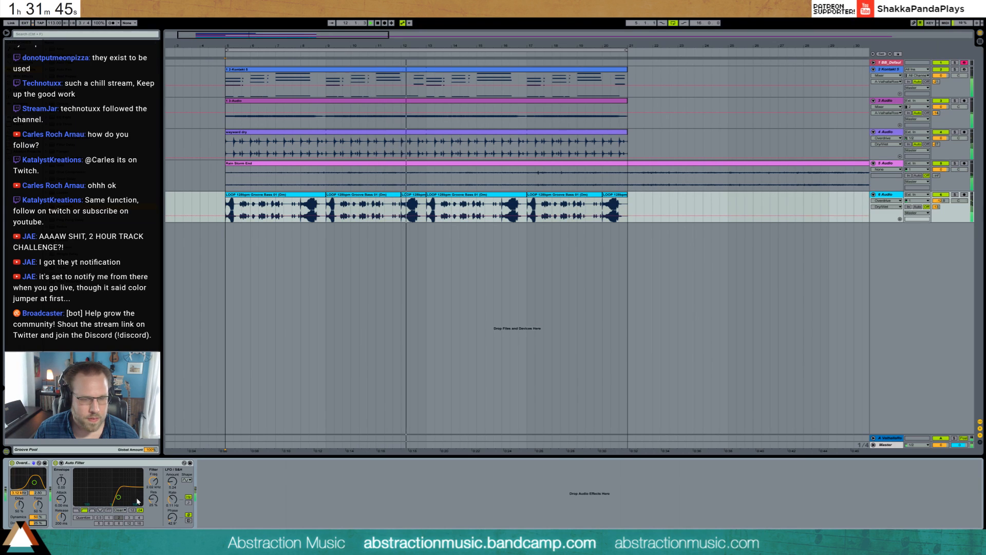
{"action": "key", "text": "space"}
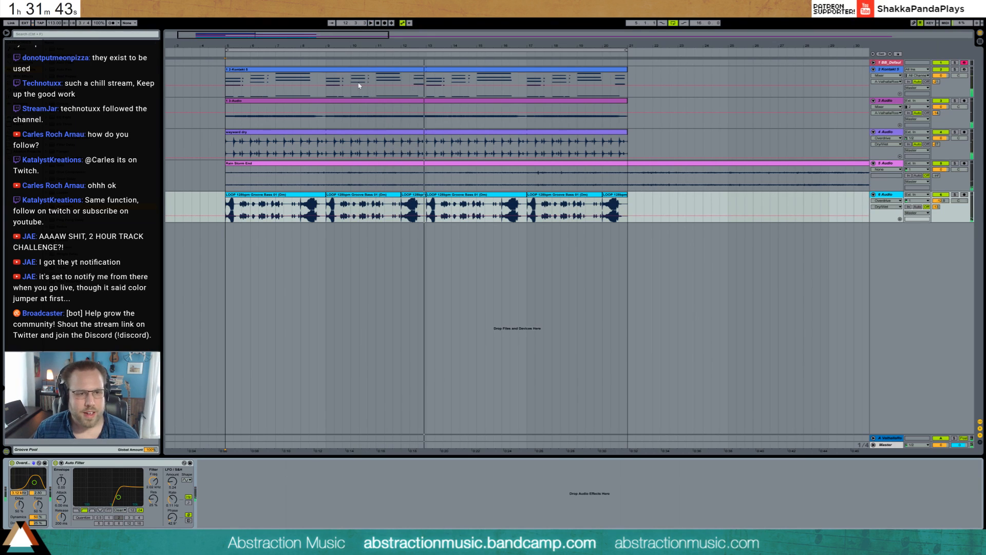
{"action": "left_click", "coordinate": [316, 340]}
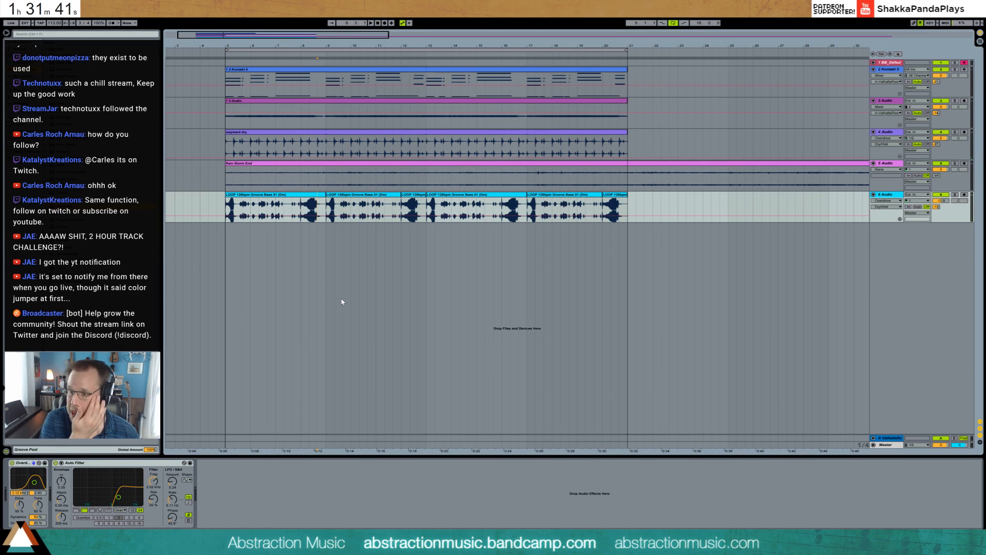
Add a Drum Rack track below the drum loop with VEH1 soft kick on C1, snare on C#1 and closed hi-hat on E1.
{"action": "left_click", "coordinate": [886, 137]}
{"action": "key", "text": "ctrl+shift+t"}
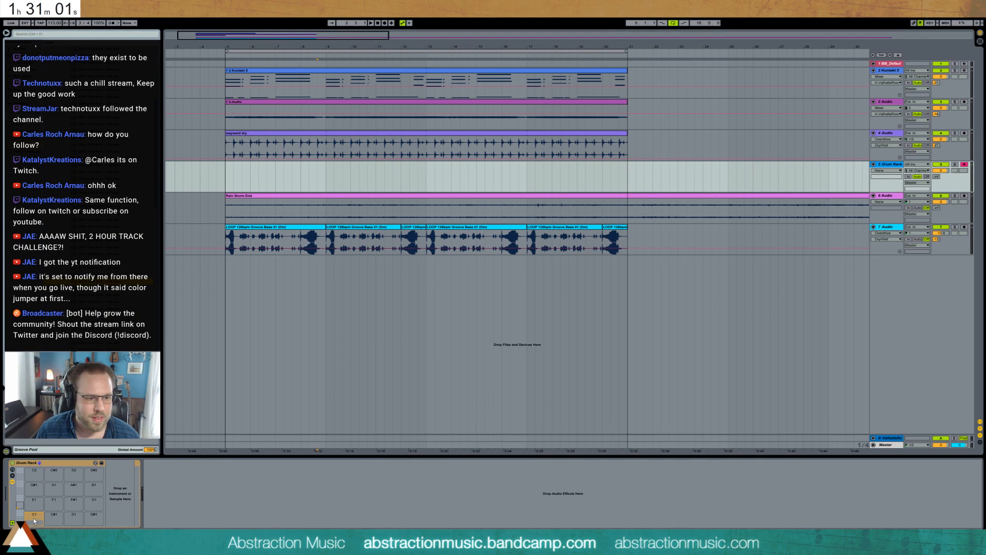
{"action": "key", "text": "Return"}
{"action": "scroll", "coordinate": [74, 124], "scroll_direction": "up", "scroll_amount": 4}
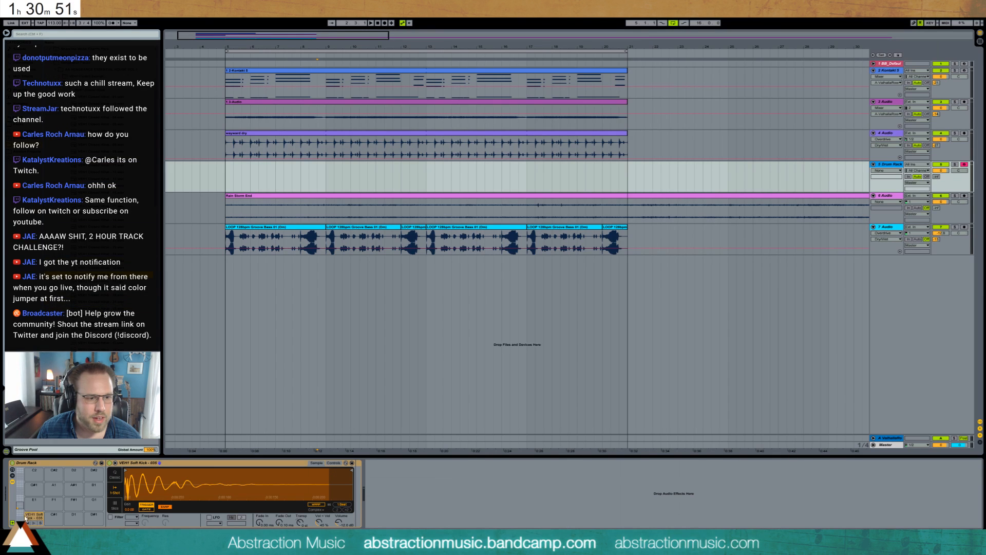
{"action": "left_click_drag", "start_coordinate": [24, 519], "coordinate": [31, 505]}
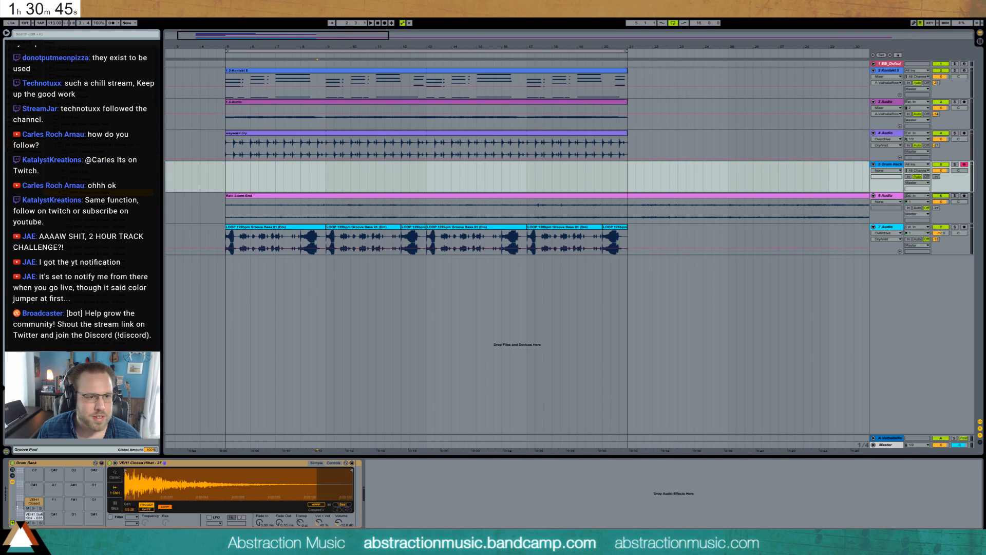
{"action": "left_click_drag", "start_coordinate": [98, 261], "coordinate": [53, 517]}
Create a one-bar MIDI clip in bar 5 of the Drum Rack track and open its notes for editing.
{"action": "left_click_drag", "start_coordinate": [226, 180], "coordinate": [260, 180]}
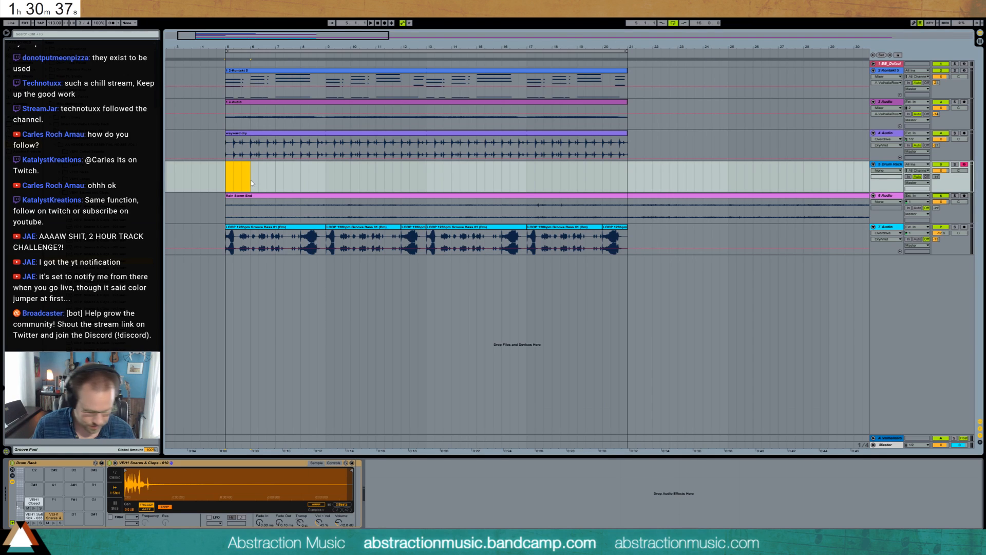
{"action": "key", "text": "ctrl+shift+m"}
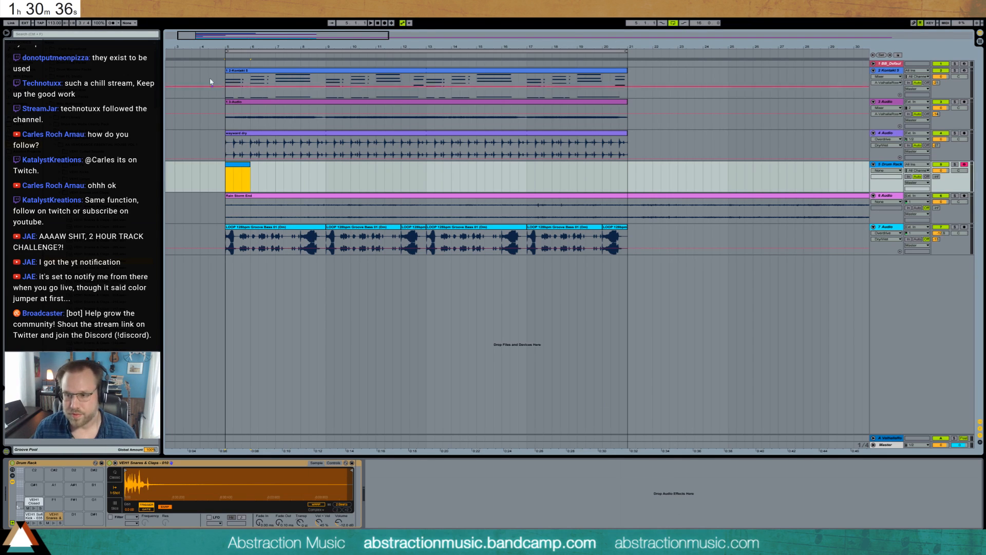
{"action": "double_click", "coordinate": [241, 166]}
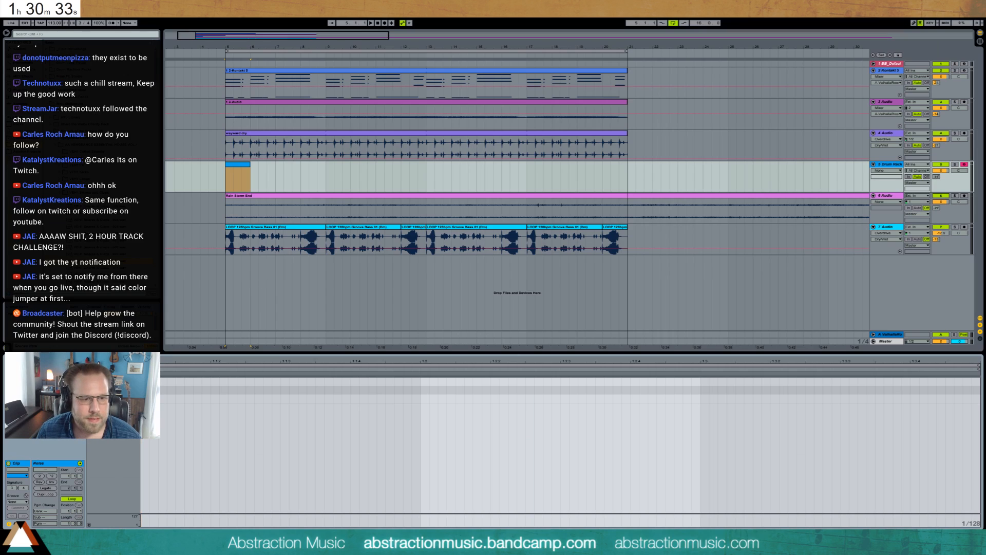
Draw a sixteenth-note kick on the first beat and extend the looping drum clip to bar 21.
{"action": "left_click", "coordinate": [145, 399]}
{"action": "left_click_drag", "start_coordinate": [146, 399], "coordinate": [211, 366]}
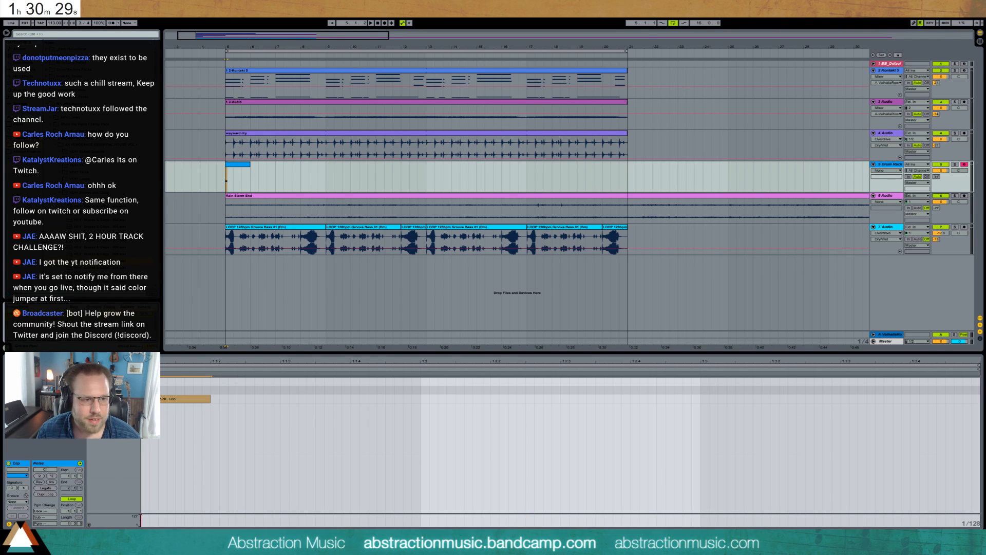
{"action": "left_click", "coordinate": [250, 167]}
{"action": "left_click_drag", "start_coordinate": [251, 166], "coordinate": [627, 179]}
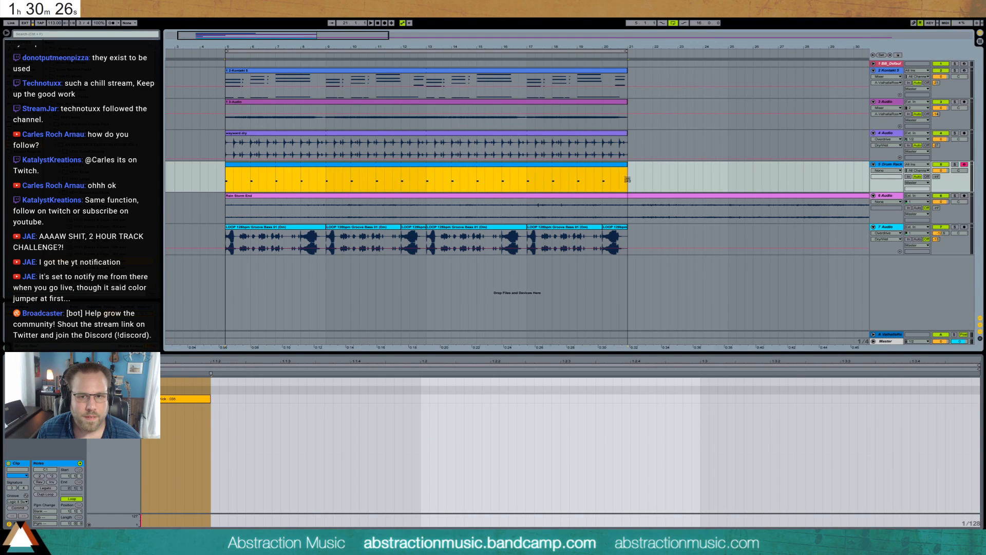
Add a sixteenth-note snare on beat 2 and a soft kick an eighth note after it in the drum clip.
{"action": "double_click", "coordinate": [425, 390]}
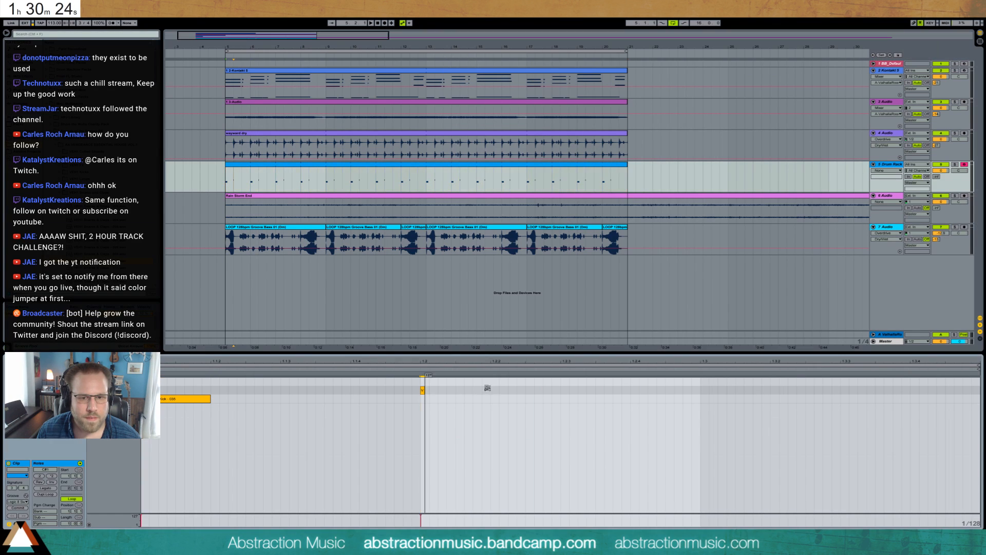
{"action": "double_click", "coordinate": [564, 399]}
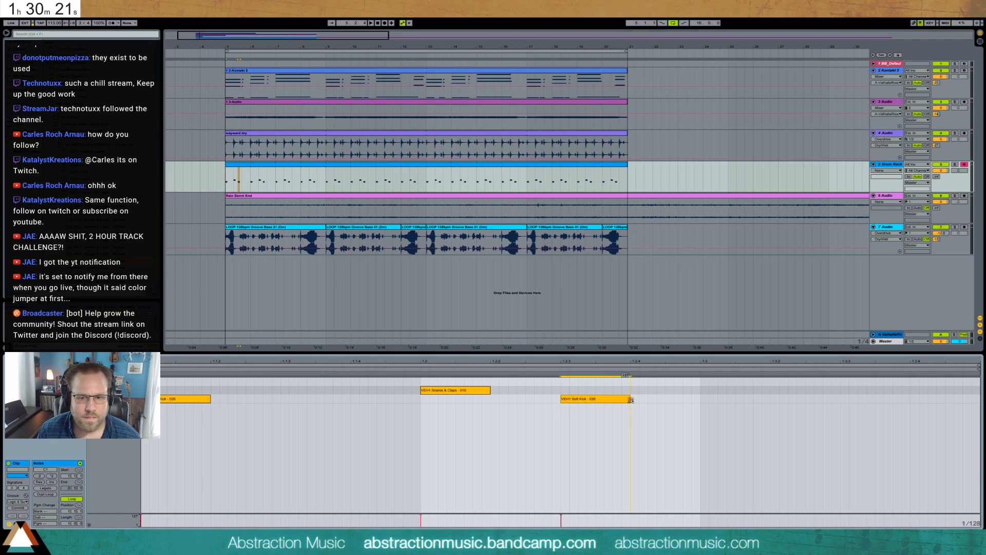
Place soft kicks on the sixteenth before and the two sixteenths after the beat 2 snare, and a sixteenth-note snare on beat 3.
{"action": "double_click", "coordinate": [707, 400]}
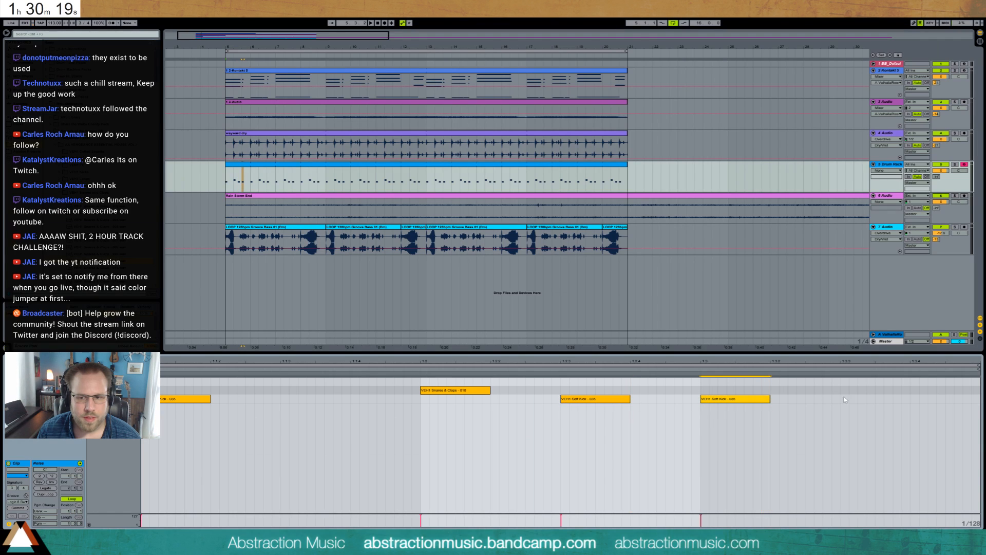
{"action": "left_click_drag", "start_coordinate": [574, 404], "coordinate": [504, 402]}
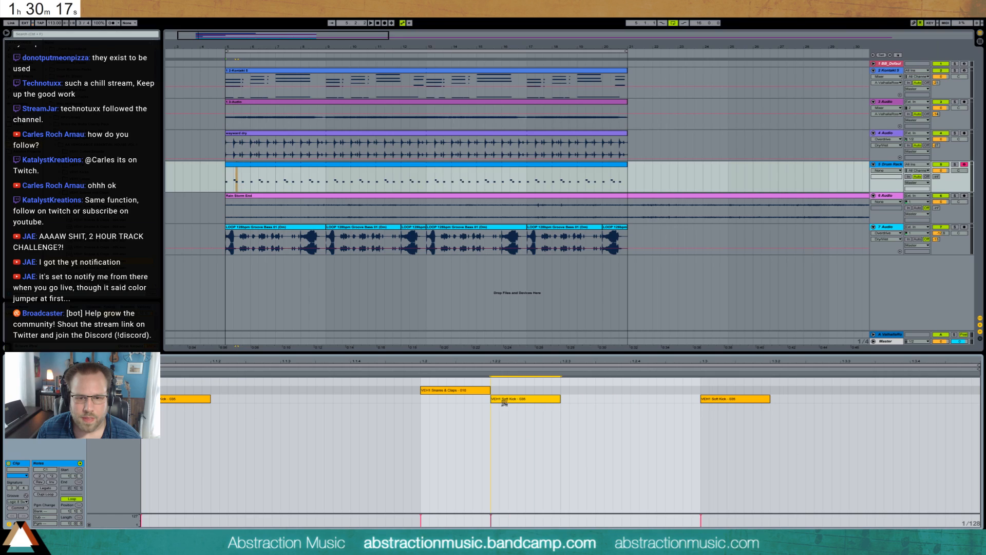
{"action": "left_click_drag", "start_coordinate": [730, 403], "coordinate": [589, 402]}
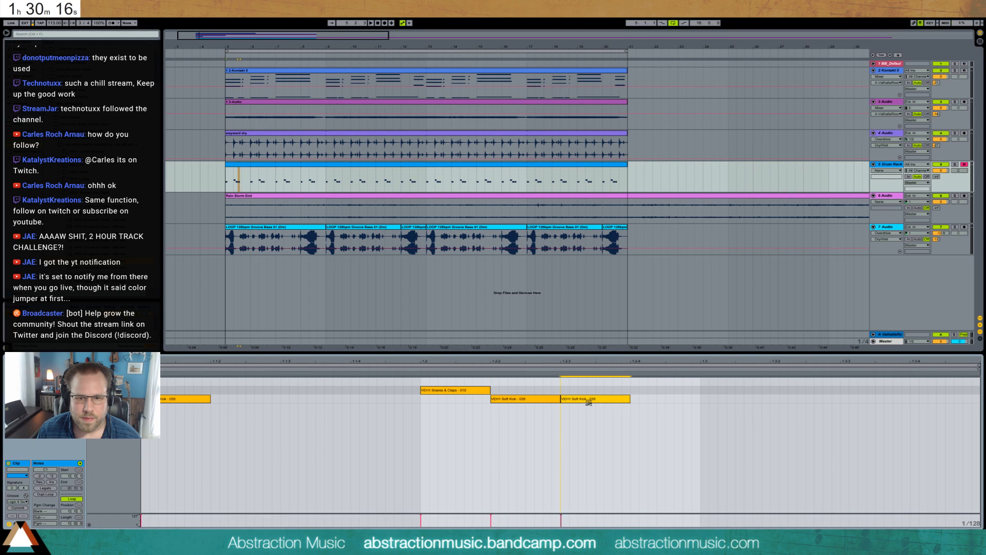
{"action": "double_click", "coordinate": [704, 391]}
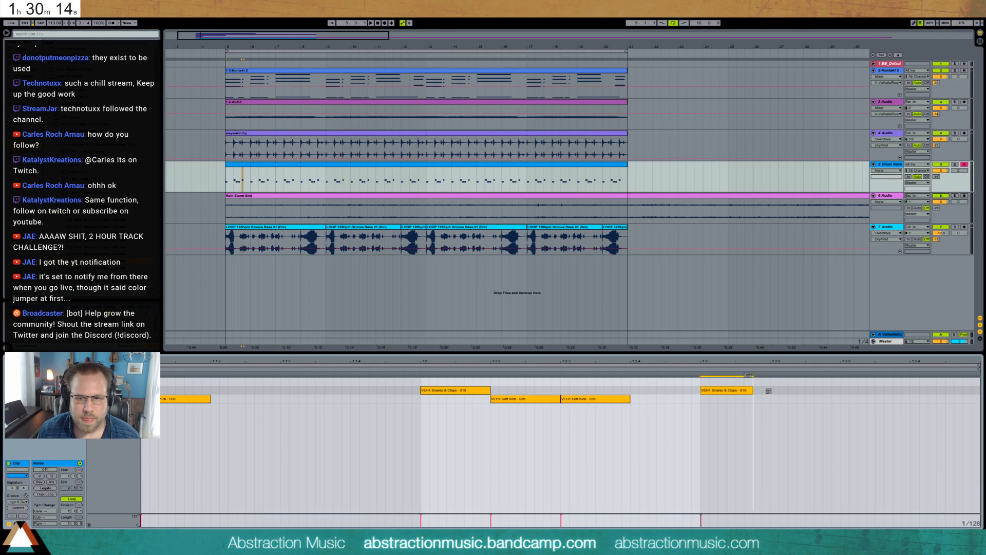
{"action": "double_click", "coordinate": [354, 397]}
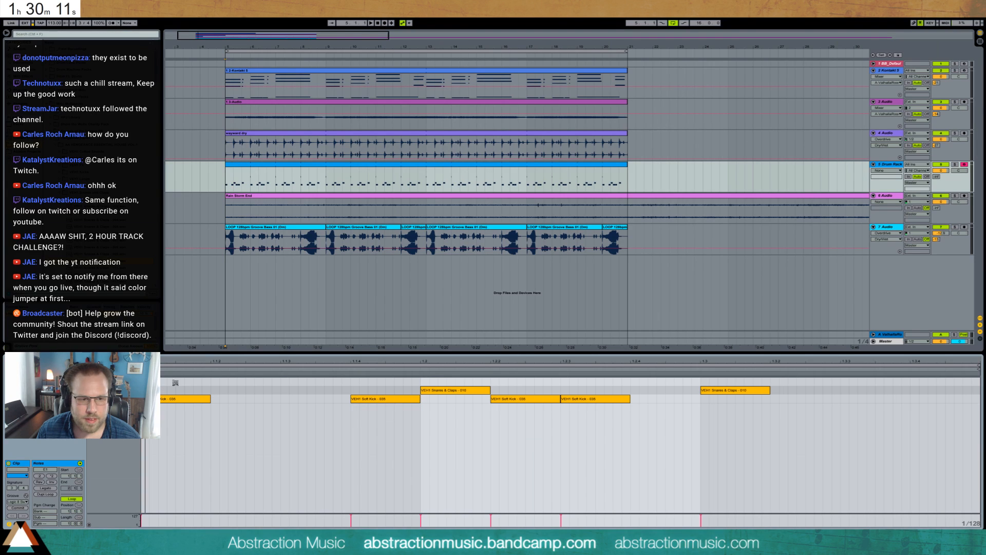
Draw closed hi-hats on the first and third sixteenths of beat 1 and play back the pattern.
{"action": "double_click", "coordinate": [175, 383]}
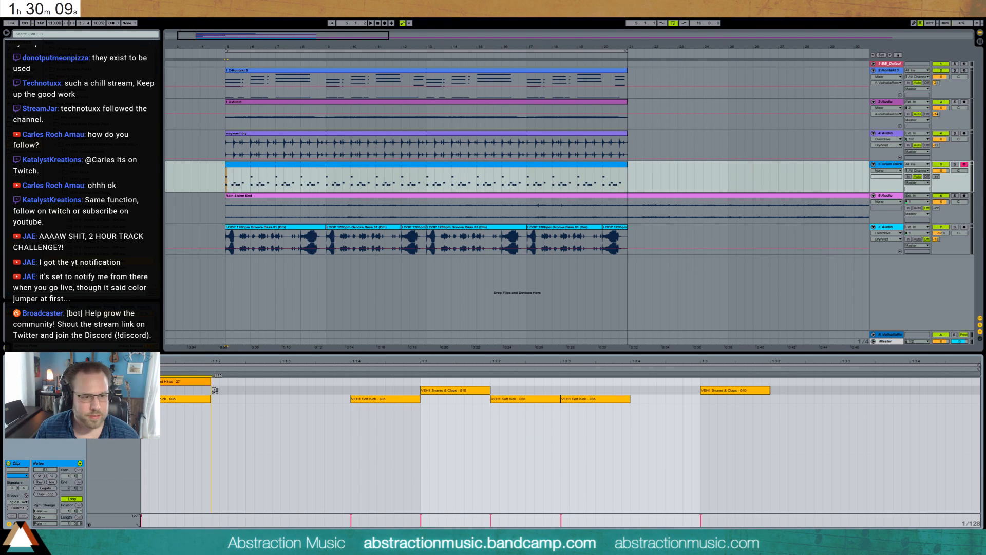
{"action": "double_click", "coordinate": [214, 383]}
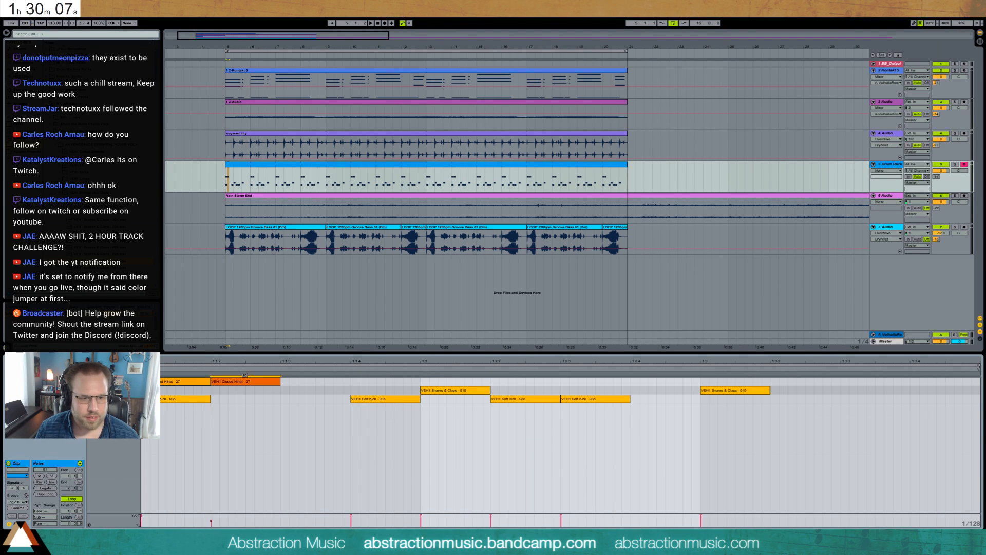
{"action": "left_click_drag", "start_coordinate": [237, 384], "coordinate": [236, 376]}
{"action": "left_click", "coordinate": [205, 383], "text": "shift"}
{"action": "key", "text": "ctrl+d"}
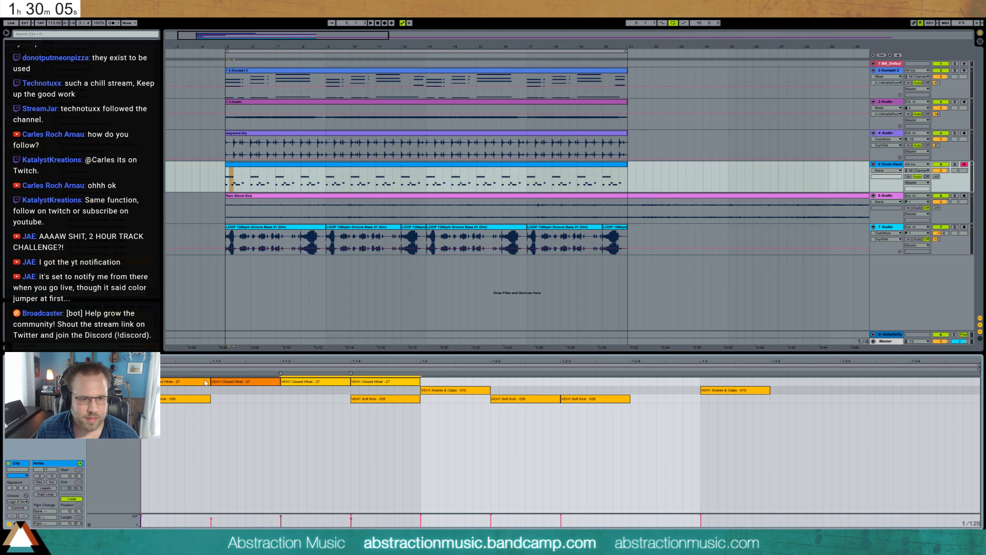
{"action": "double_click", "coordinate": [256, 382]}
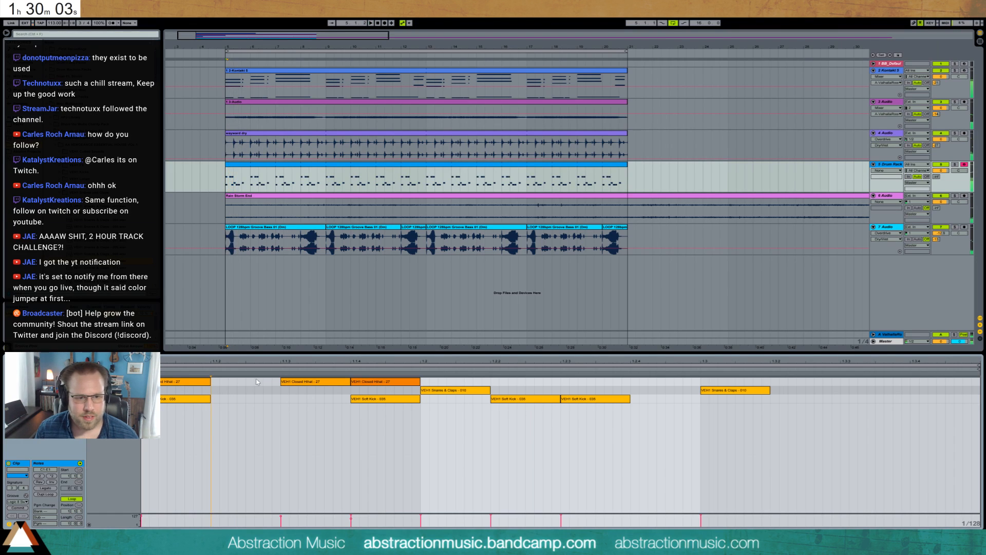
{"action": "double_click", "coordinate": [371, 382]}
{"action": "key", "text": "space"}
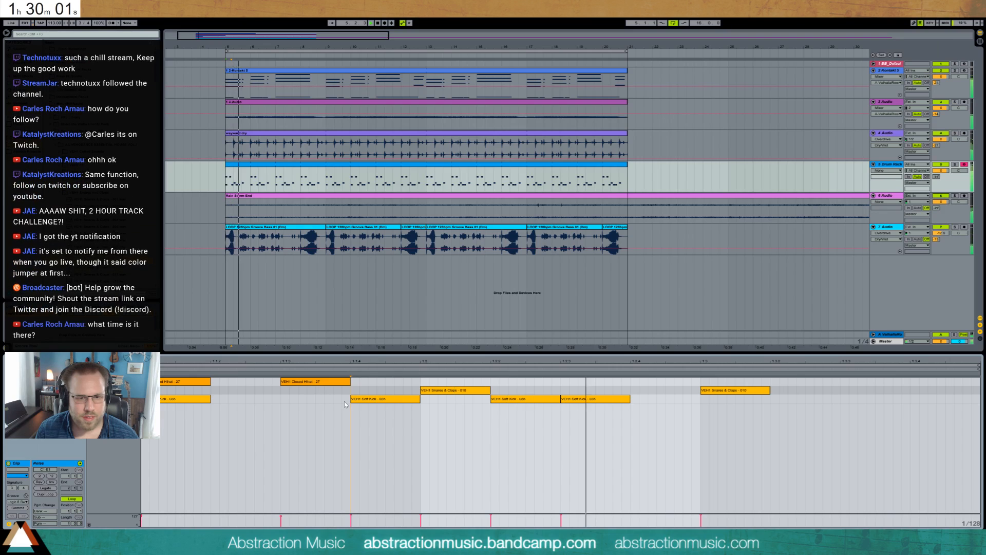
{"action": "key", "text": "space"}
Delete all kicks and snares after the first beat's third sixteenth and set the drum clip's loop length to 2 bars.
{"action": "left_click_drag", "start_coordinate": [397, 384], "coordinate": [770, 448]}
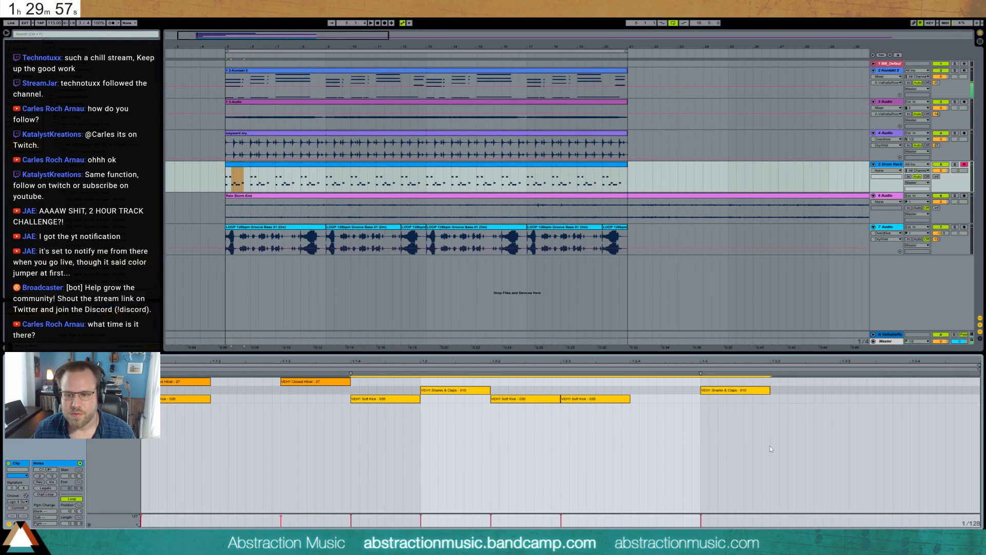
{"action": "key", "text": "Delete"}
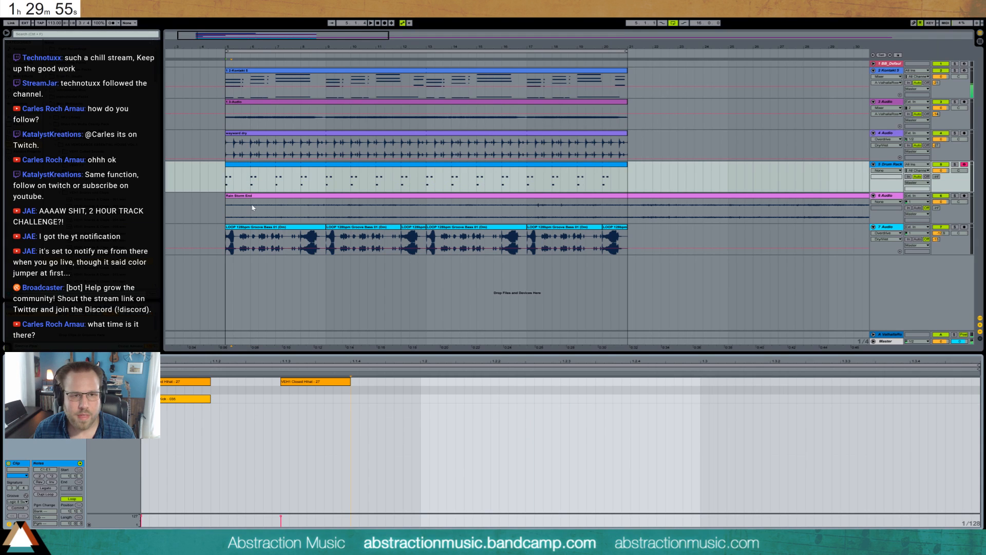
{"action": "left_click", "coordinate": [66, 524]}
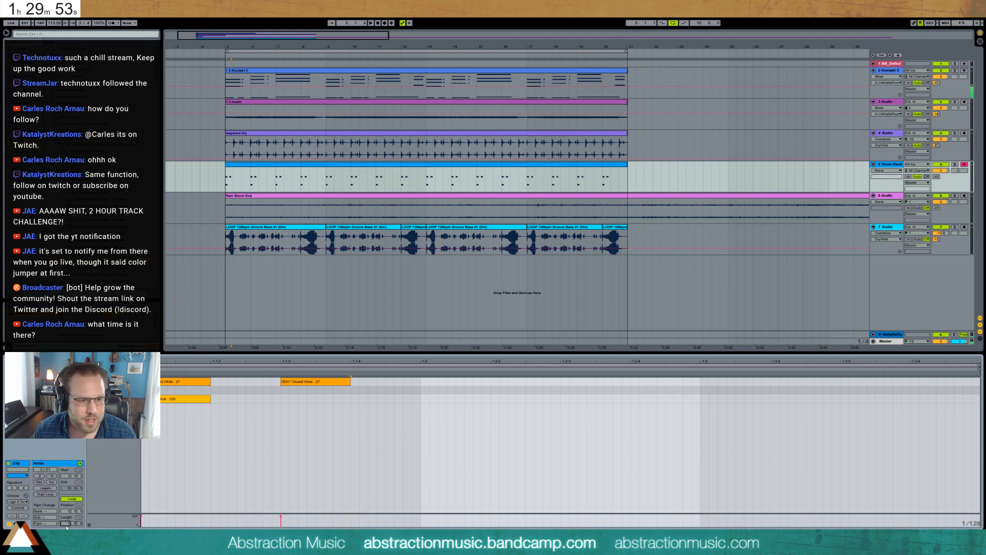
{"action": "type", "text": "2"}
{"action": "key", "text": "Return"}
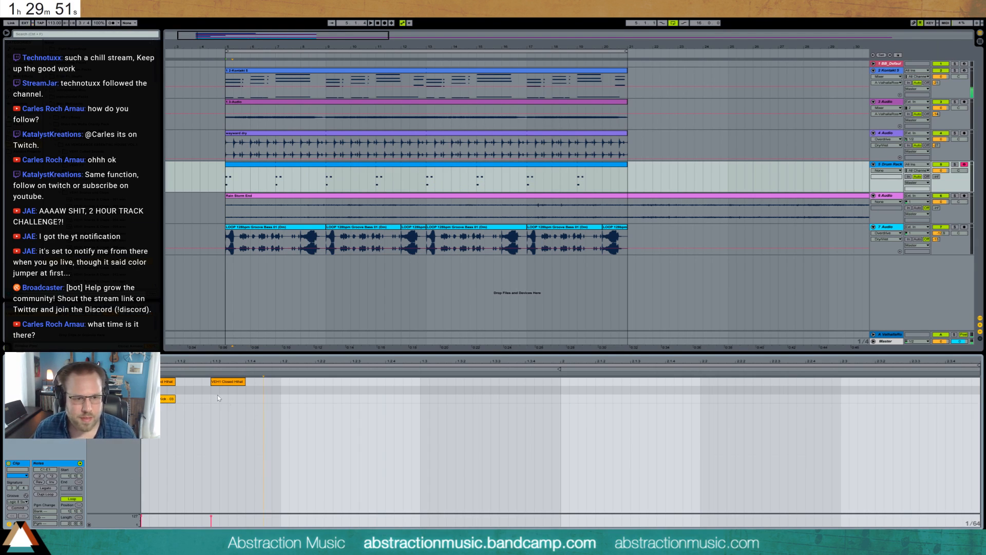
Add an eighth-note snare to the first bar of the drum clip and place it on beat 2.
{"action": "left_click", "coordinate": [261, 403]}
{"action": "double_click", "coordinate": [423, 392]}
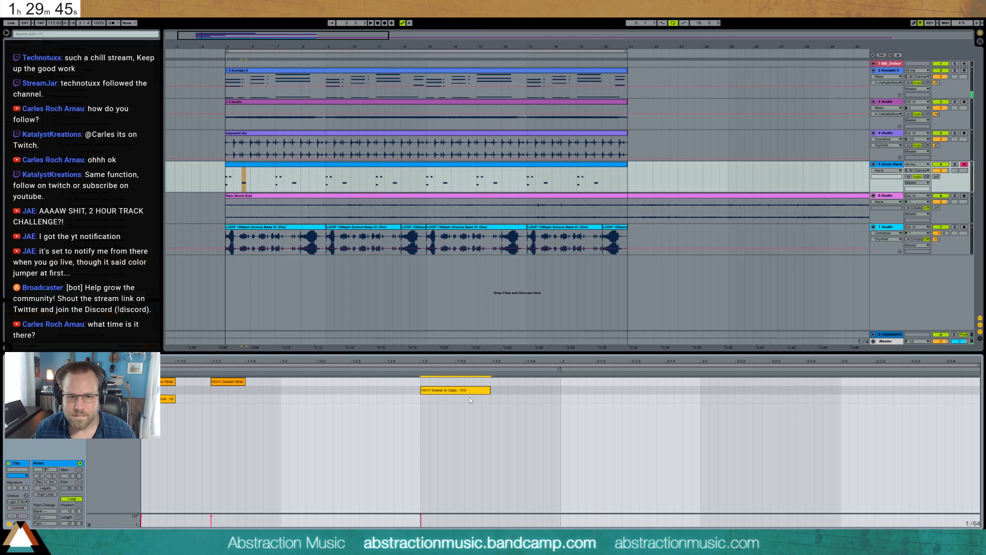
{"action": "key", "text": "space"}
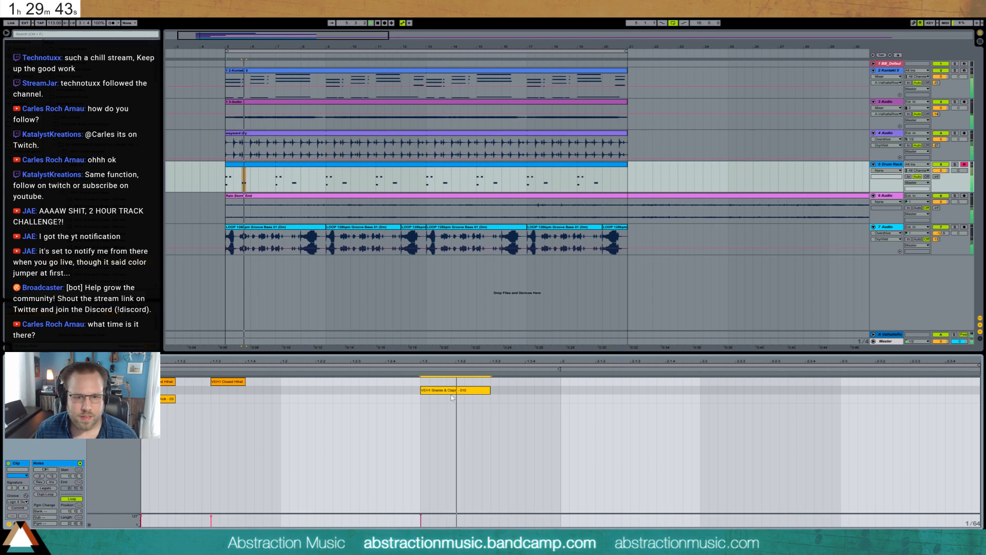
{"action": "left_click_drag", "start_coordinate": [445, 392], "coordinate": [304, 390]}
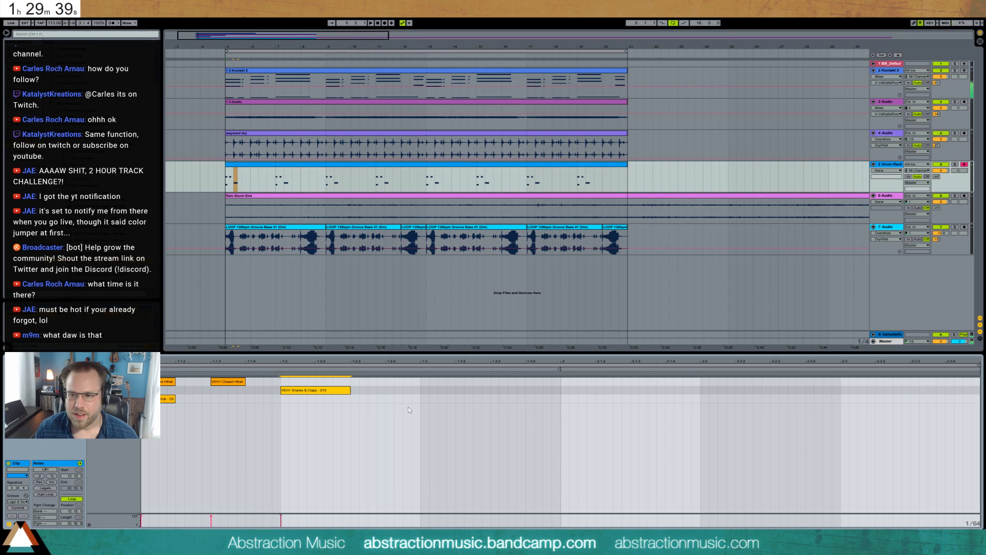
Add soft kicks on beat 3 and an eighth note after it, shorten both slightly, and play back the pattern.
{"action": "double_click", "coordinate": [423, 396]}
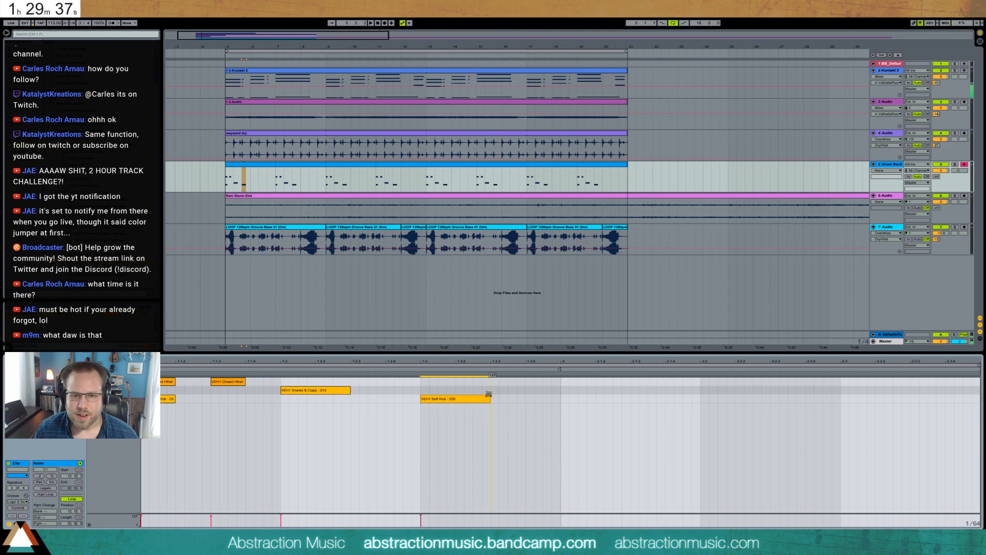
{"action": "double_click", "coordinate": [489, 398]}
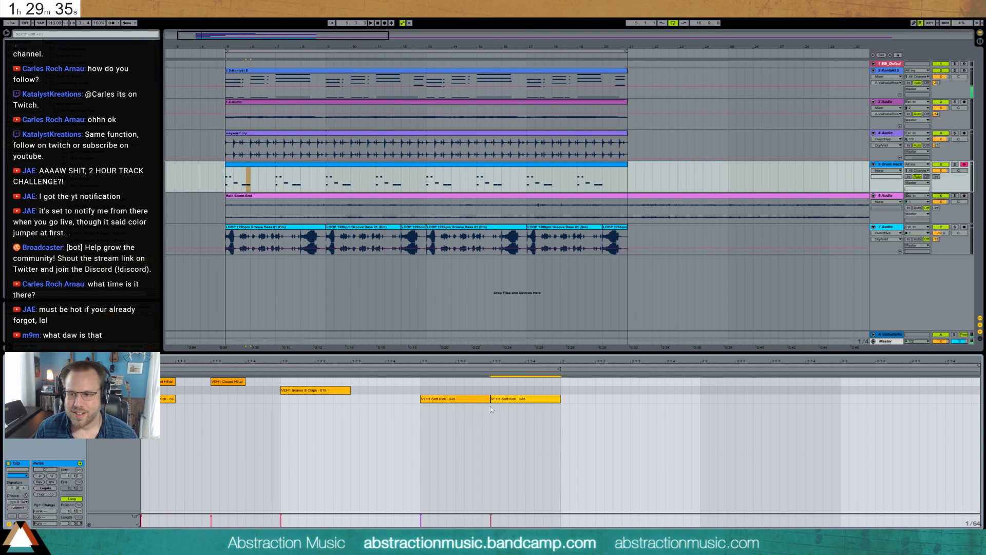
{"action": "mouse_move", "coordinate": [455, 387]}
{"action": "left_mouse_down"}
{"action": "mouse_move", "coordinate": [506, 411]}
{"action": "mouse_move", "coordinate": [480, 399]}
{"action": "left_mouse_up"}
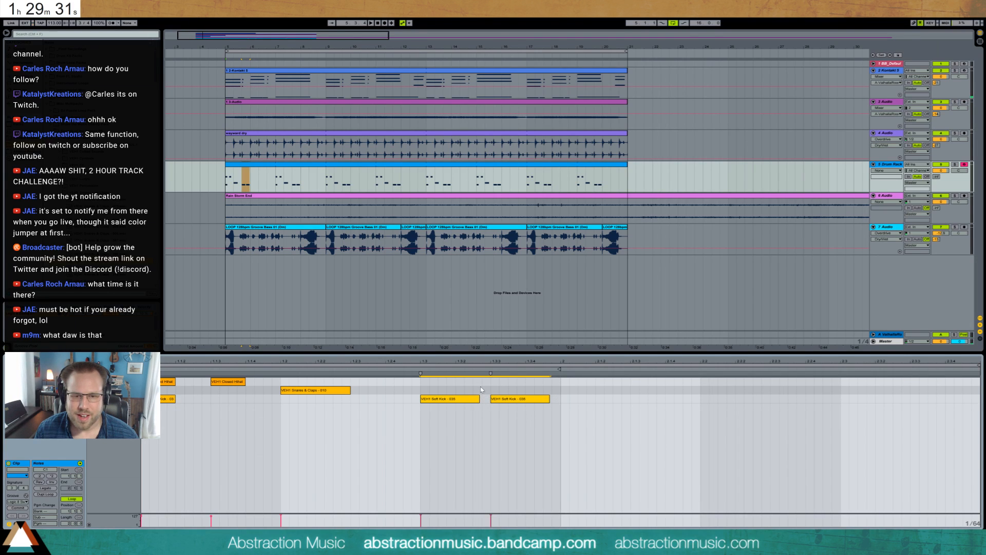
{"action": "left_click", "coordinate": [482, 417]}
{"action": "key", "text": "space"}
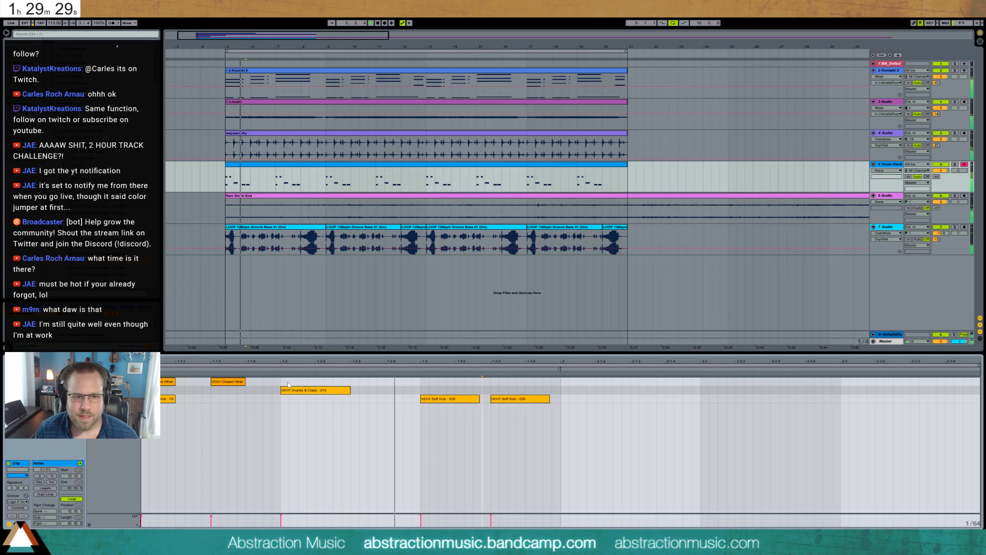
{"action": "key", "text": "space"}
Continue the closed hi-hats on every eighth note of beats 2 and 3, and duplicate the whole first bar into bar 2.
{"action": "left_click_drag", "start_coordinate": [284, 382], "coordinate": [312, 384]}
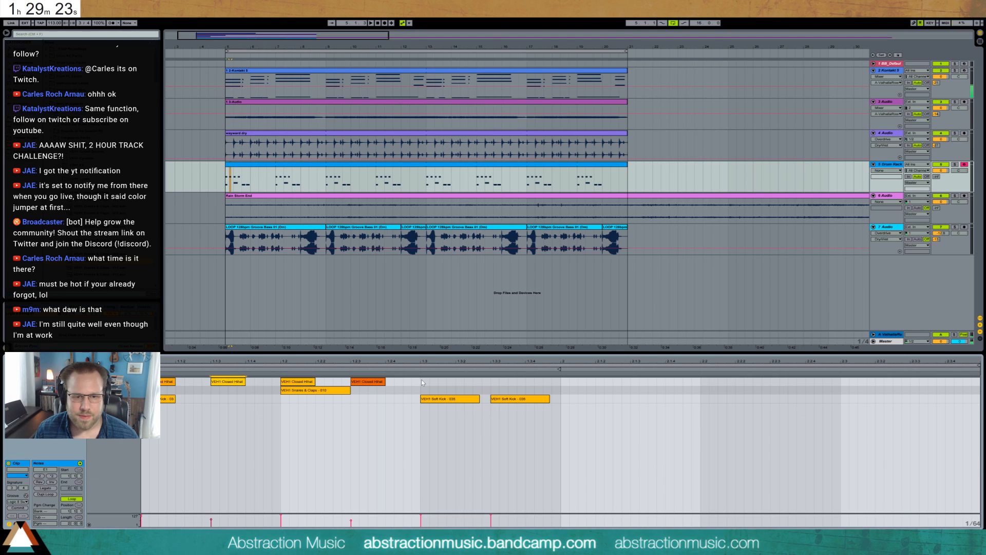
{"action": "left_click_drag", "start_coordinate": [422, 382], "coordinate": [314, 383]}
{"action": "key", "text": "ctrl+d"}
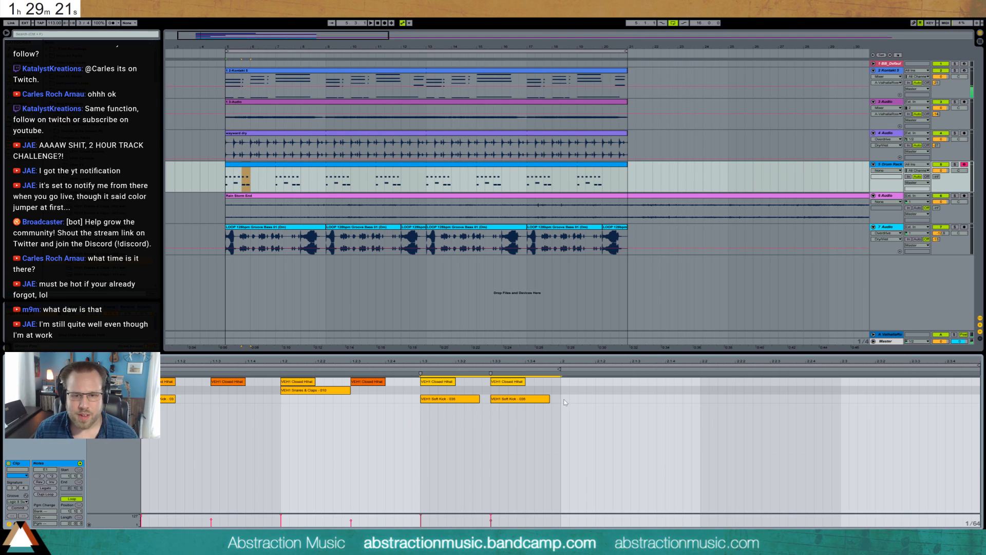
{"action": "left_click_drag", "start_coordinate": [564, 400], "coordinate": [162, 349]}
{"action": "key", "text": "ctrl+d"}
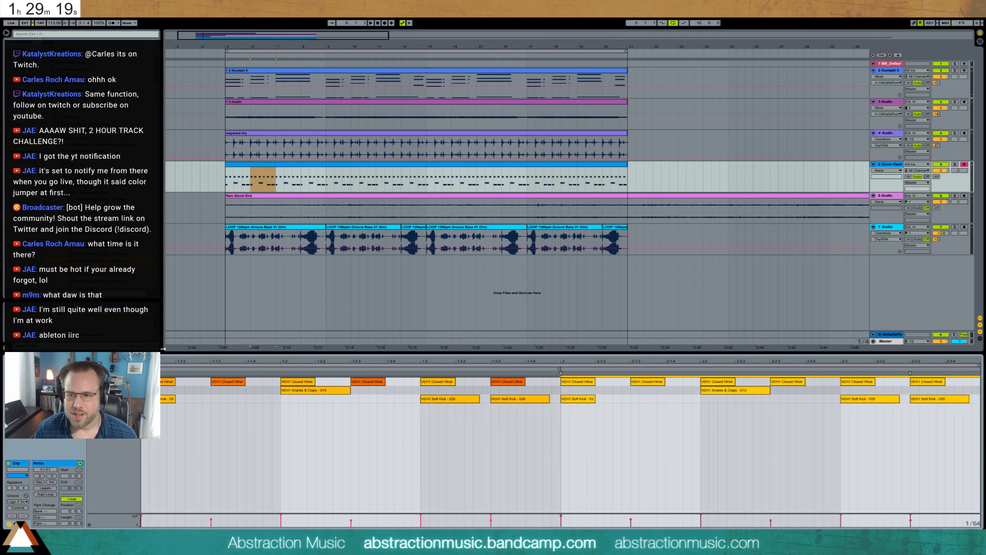
{"action": "key", "text": "space"}
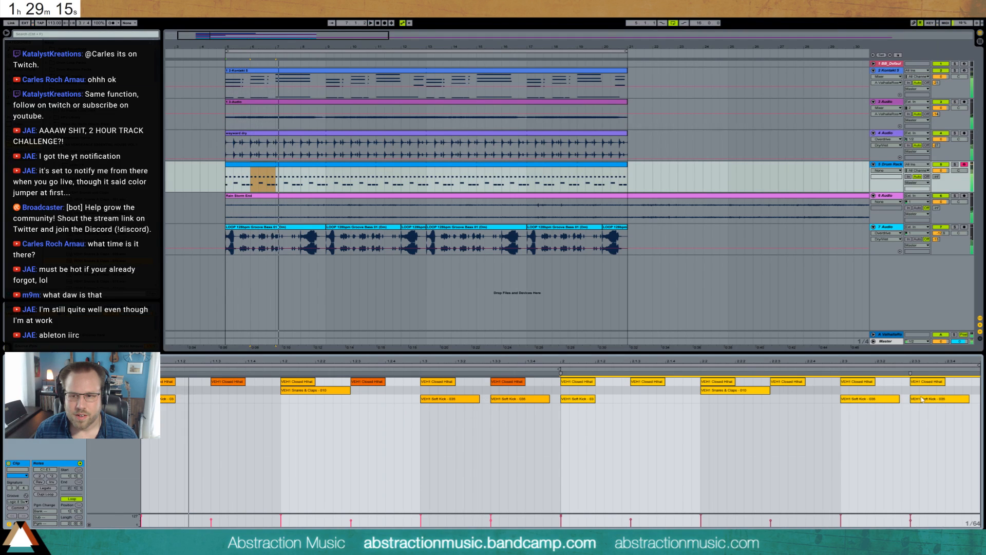
Turn bar 2's last kick into a sixteenth-note snare and add a shortened soft kick on the final sixteenth.
{"action": "left_click", "coordinate": [918, 430]}
{"action": "left_click_drag", "start_coordinate": [920, 400], "coordinate": [945, 393]}
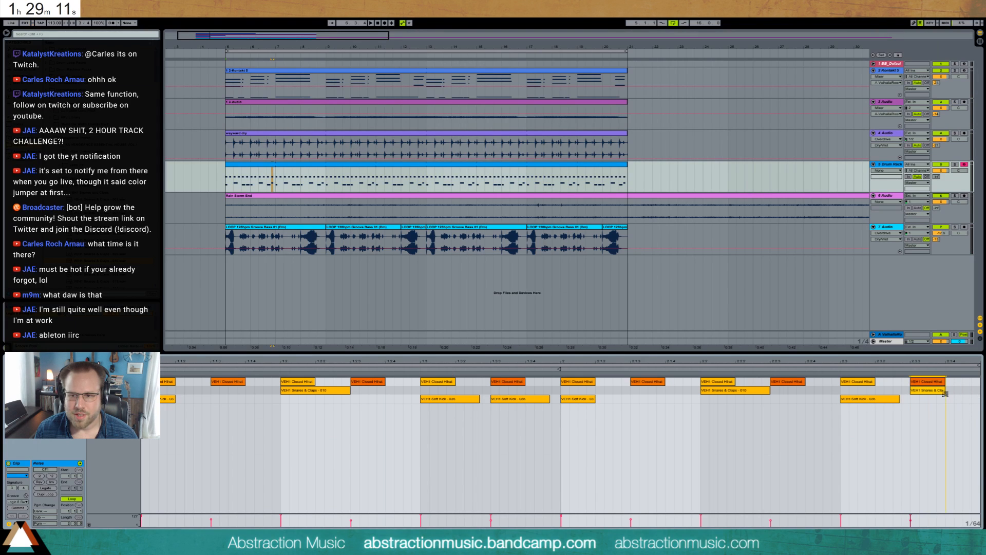
{"action": "double_click", "coordinate": [950, 399]}
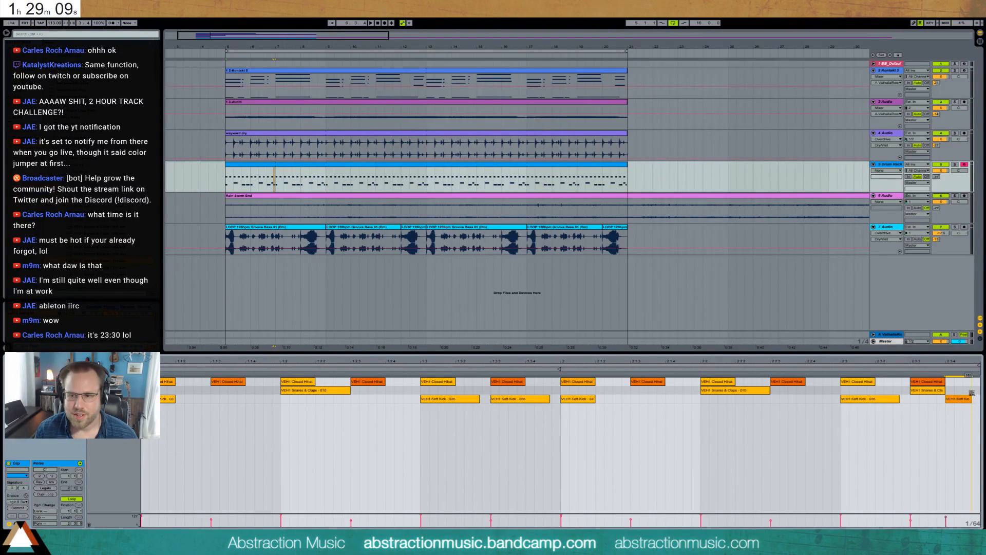
{"action": "key", "text": "space"}
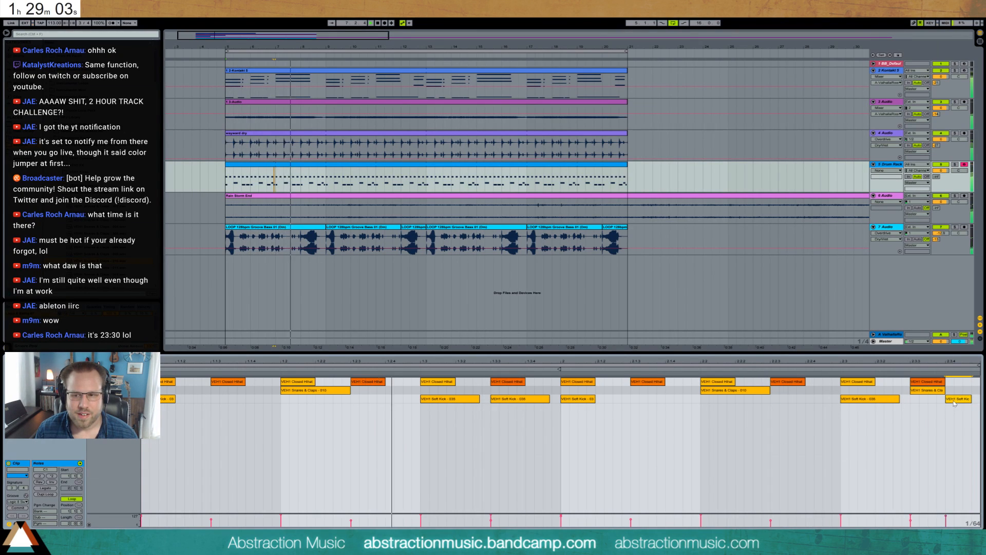
{"action": "left_click_drag", "start_coordinate": [970, 399], "coordinate": [963, 399]}
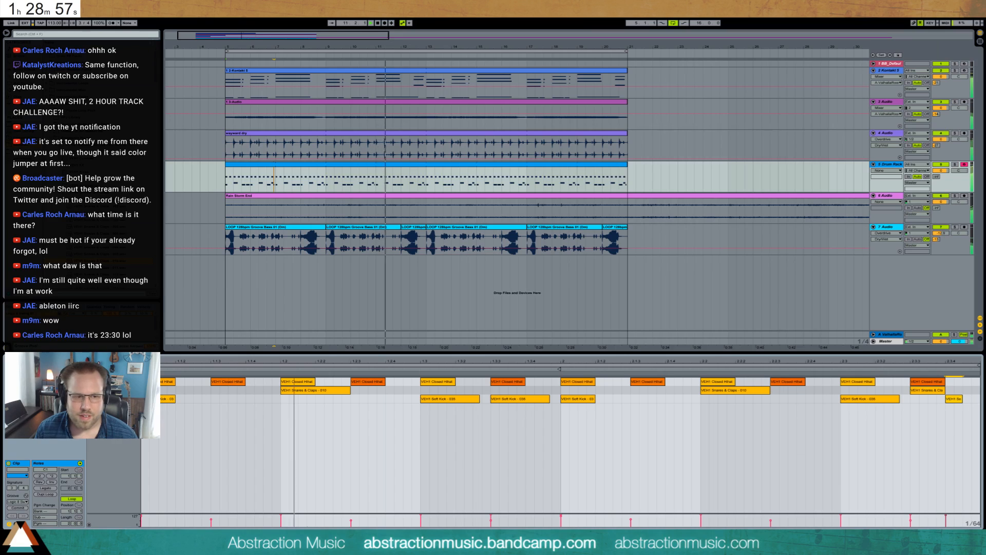
Lower the velocity of all soft kick notes and fine-tune the velocity of all closed hi-hat notes.
{"action": "left_click", "coordinate": [124, 398]}
{"action": "left_click_drag", "start_coordinate": [155, 398], "coordinate": [154, 436]}
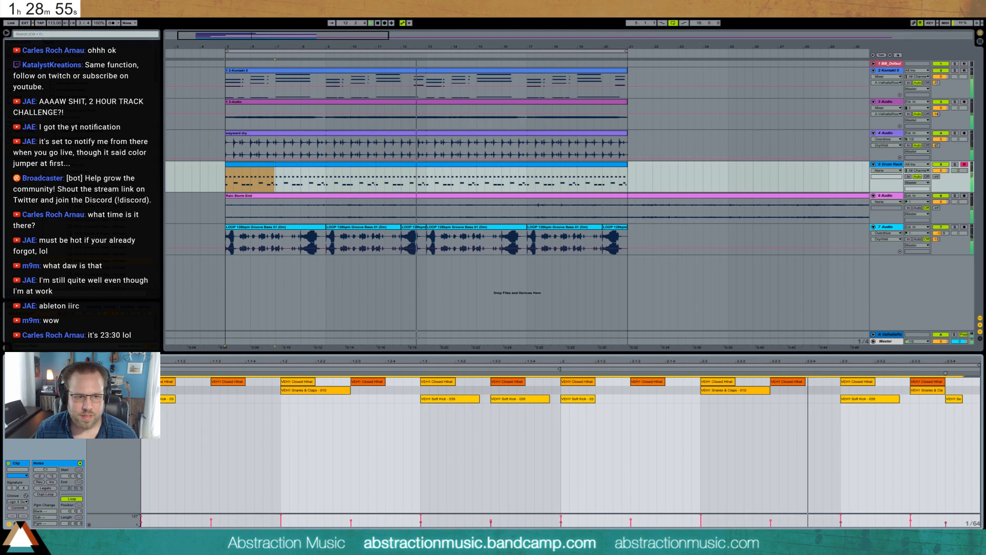
{"action": "left_click", "coordinate": [123, 381]}
{"action": "mouse_move", "coordinate": [154, 382]}
{"action": "left_mouse_down"}
{"action": "mouse_move", "coordinate": [154, 390]}
{"action": "mouse_move", "coordinate": [154, 379]}
{"action": "left_mouse_up"}
{"action": "left_click", "coordinate": [124, 398]}
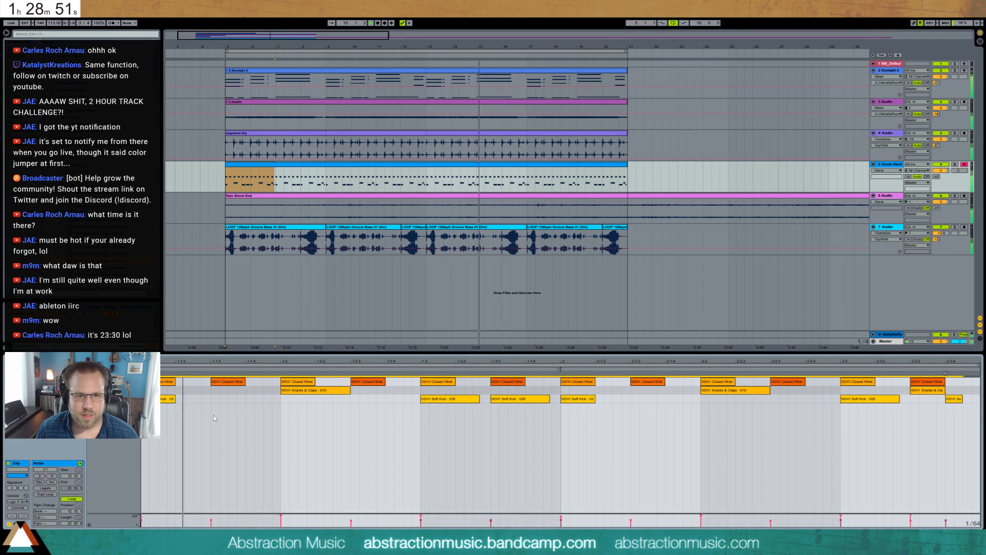
Add Overdrive after the Drum Rack, raise its filter frequency and lower its Dry/Wet amount.
{"action": "key", "text": "shift+Tab"}
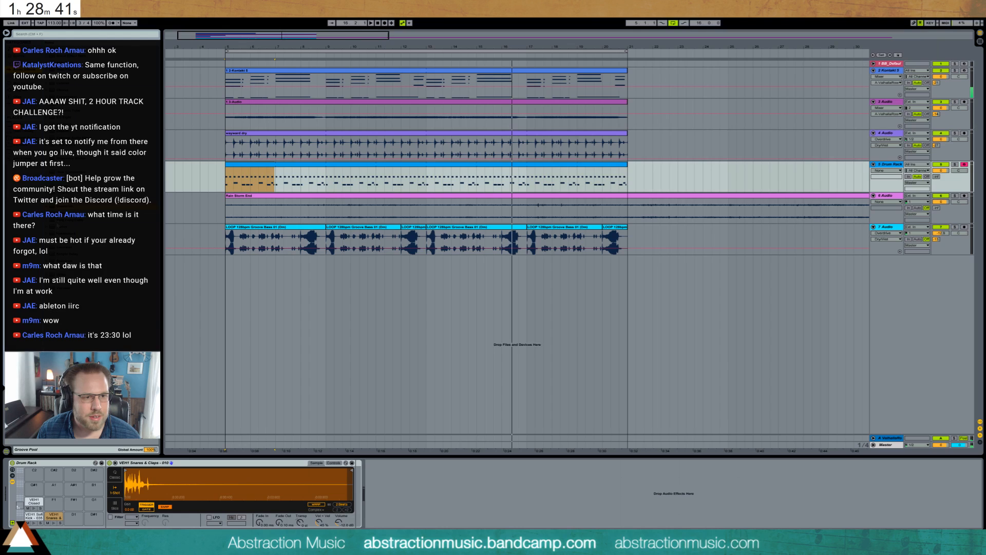
{"action": "left_click_drag", "start_coordinate": [389, 520], "coordinate": [389, 519]}
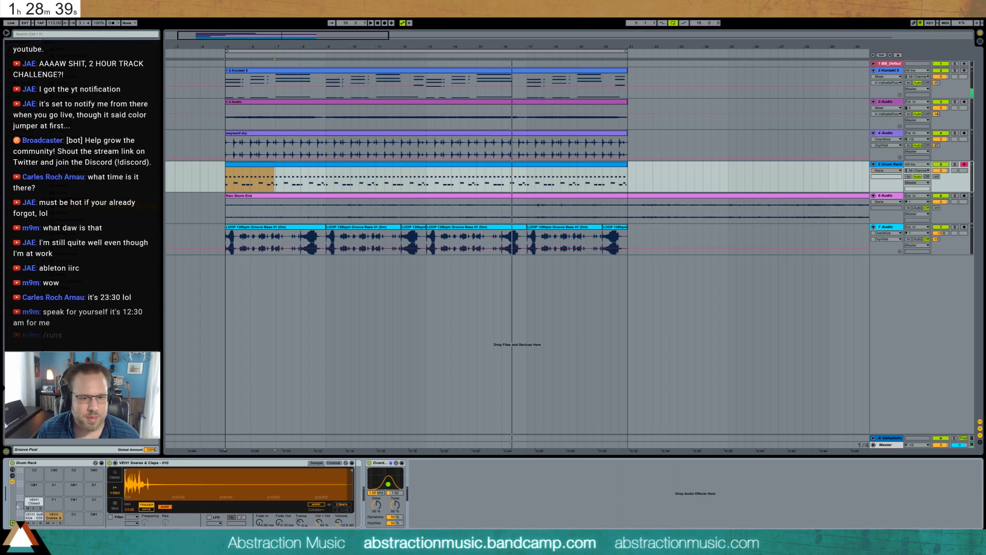
{"action": "left_click_drag", "start_coordinate": [387, 474], "coordinate": [392, 478]}
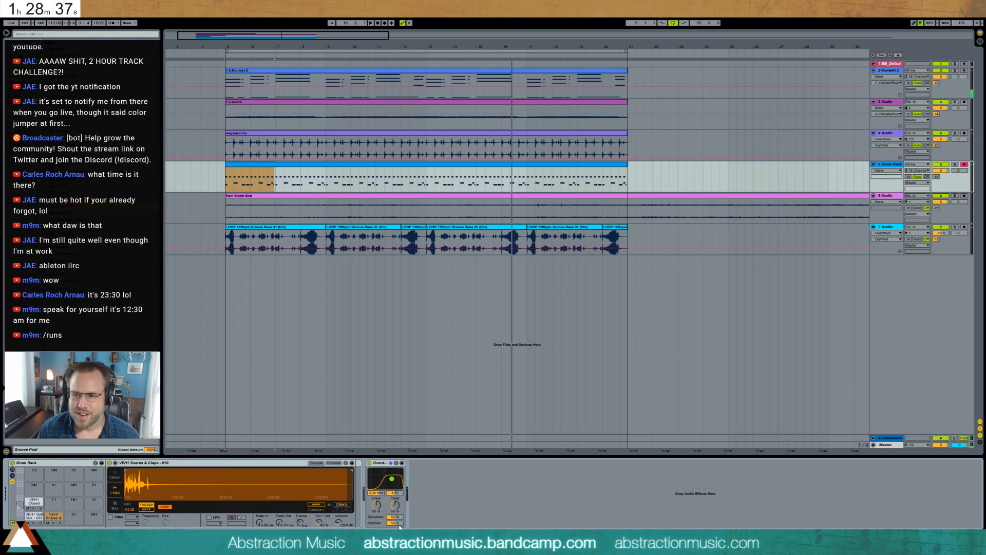
{"action": "left_click_drag", "start_coordinate": [390, 526], "coordinate": [391, 546]}
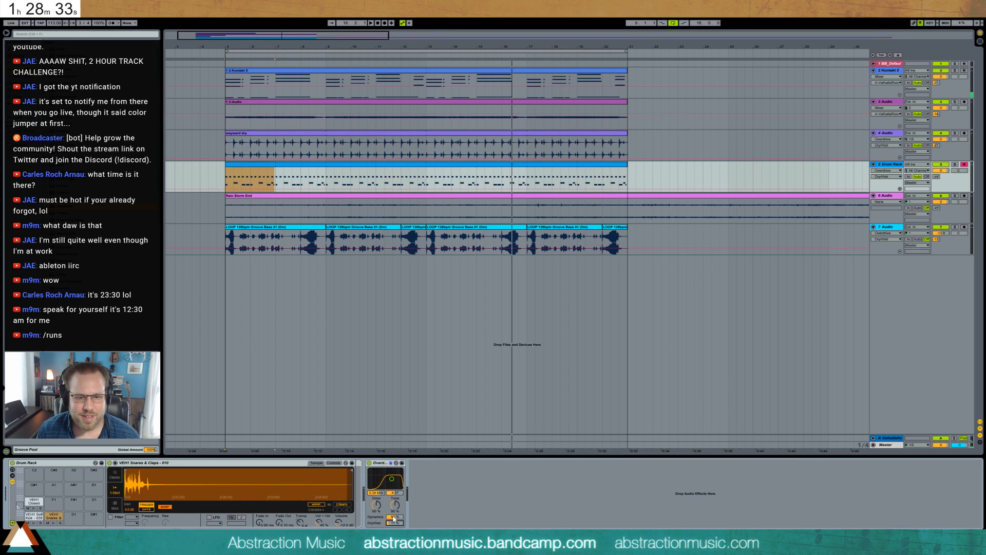
Fine-tune the Overdrive's dynamics and filter band on the Drum Rack track, and play the arrangement from the loop start.
{"action": "left_click", "coordinate": [393, 517]}
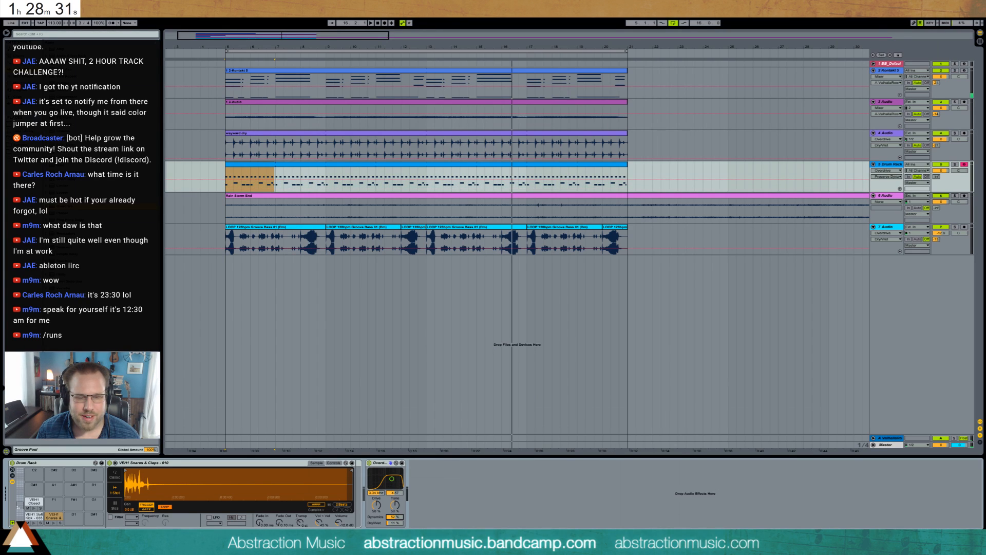
{"action": "left_click_drag", "start_coordinate": [391, 484], "coordinate": [392, 482]}
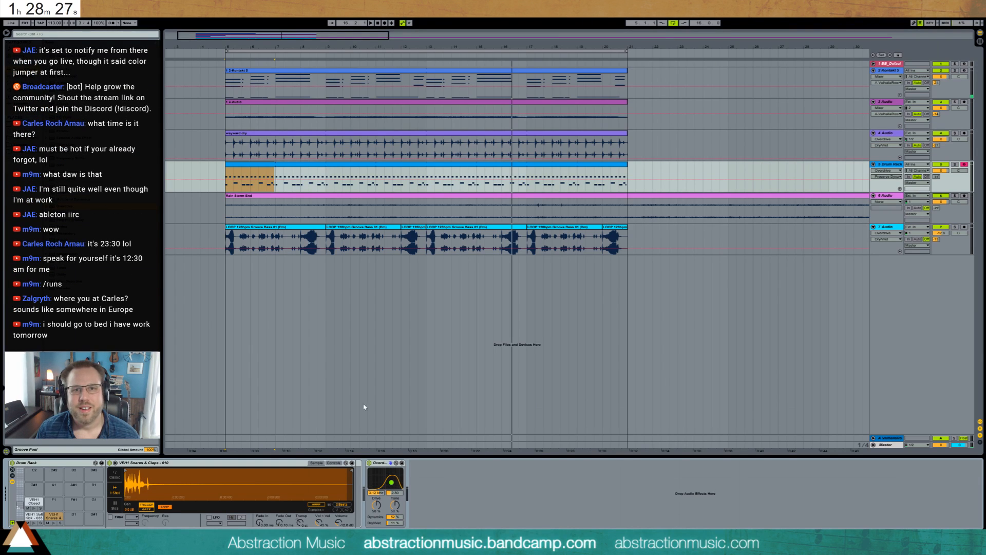
{"action": "left_click", "coordinate": [227, 191]}
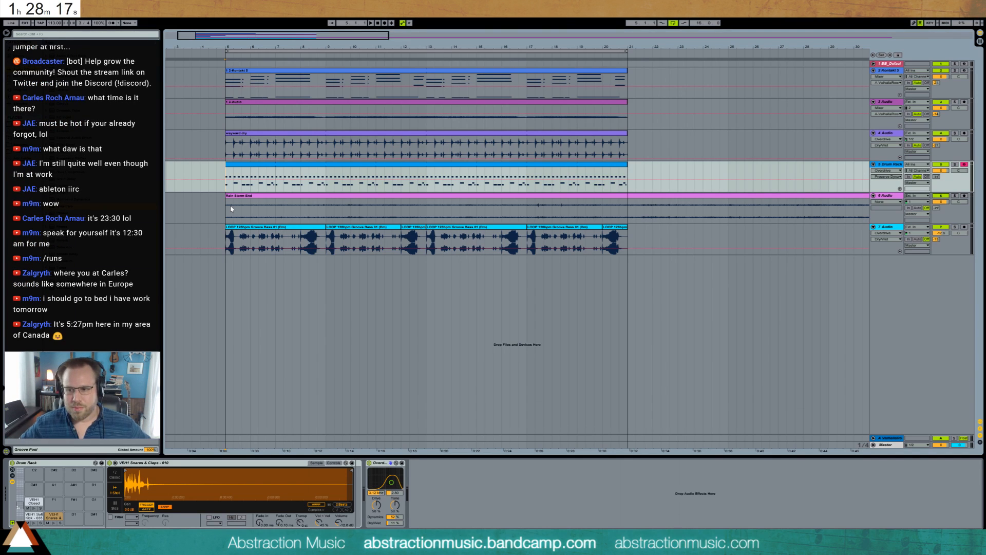
{"action": "key", "text": "space"}
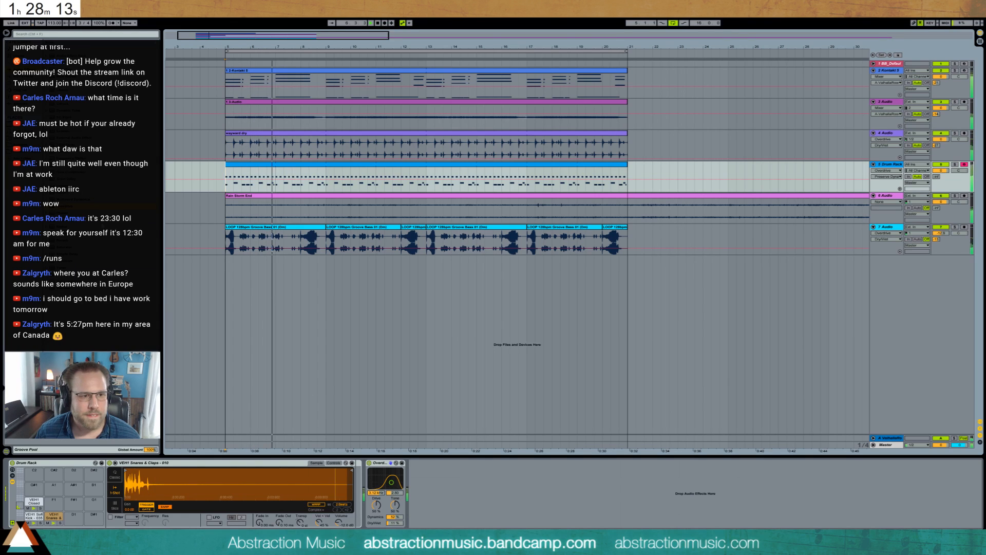
Insert a Reverb between the Drum Rack and the Overdrive, and adjust its decay time and lower its Dry/Wet amount.
{"action": "left_click_drag", "start_coordinate": [302, 464], "coordinate": [305, 466]}
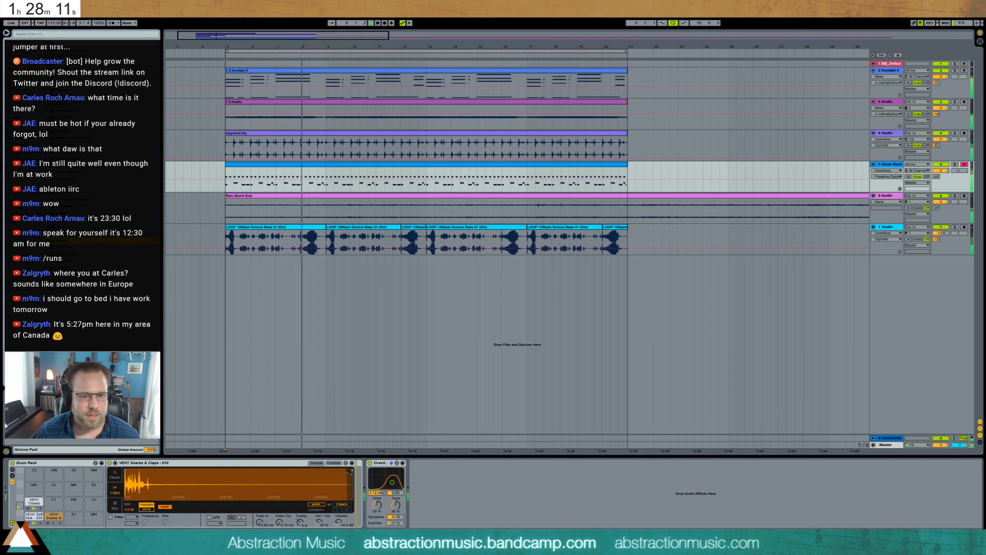
{"action": "left_click_drag", "start_coordinate": [450, 519], "coordinate": [449, 521]}
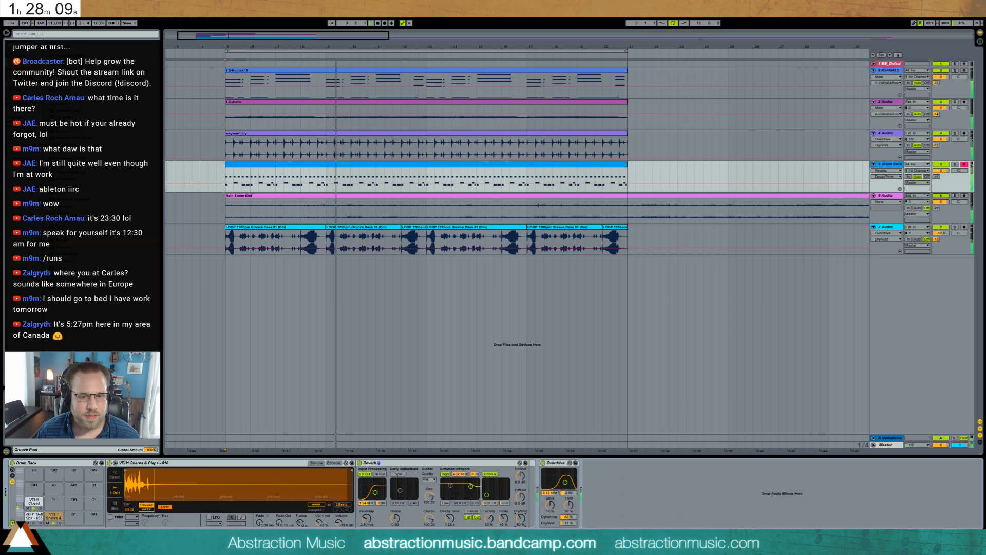
{"action": "left_click_drag", "start_coordinate": [521, 518], "coordinate": [520, 527]}
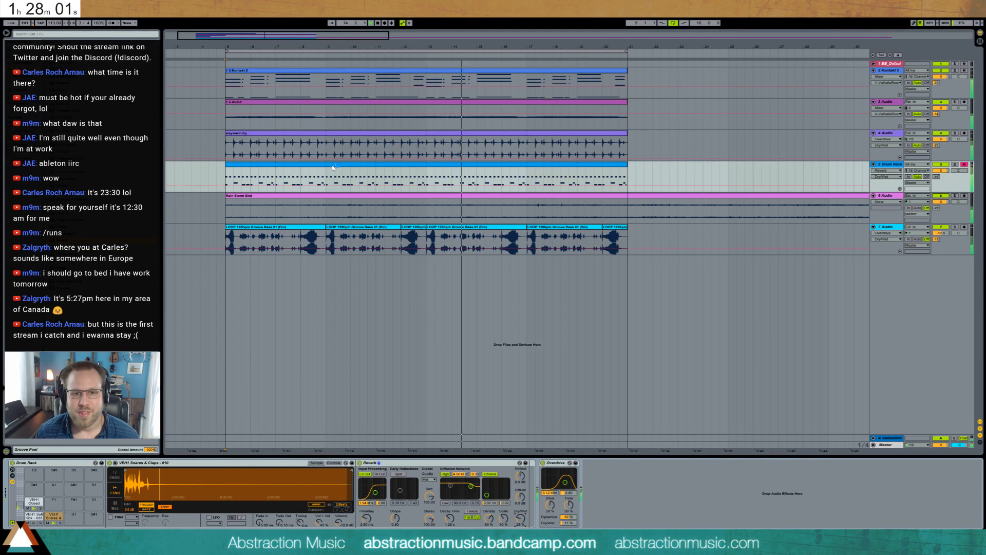
Add a Compressor after the Reverb on the 3 Audio track and enable its sidechain.
{"action": "left_click", "coordinate": [257, 239]}
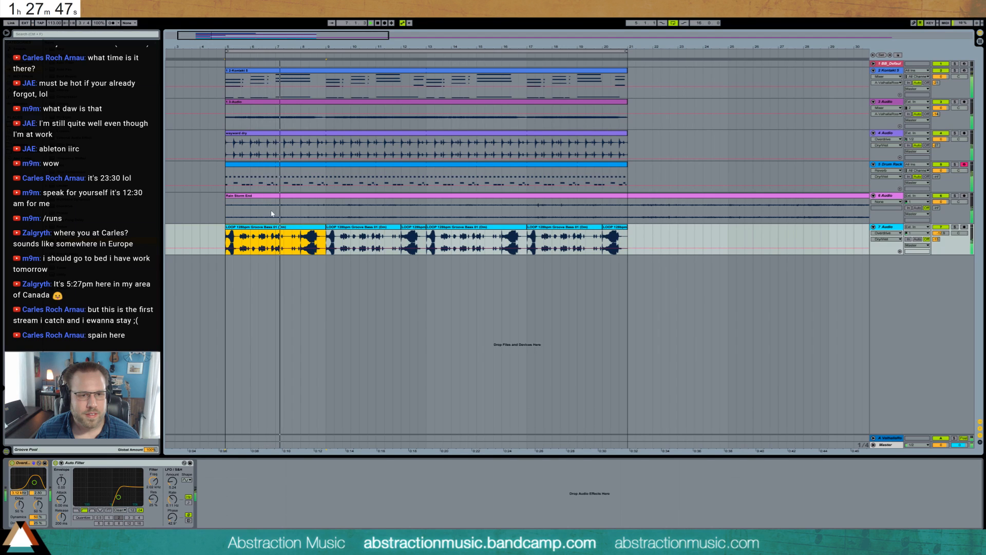
{"action": "left_click", "coordinate": [322, 107]}
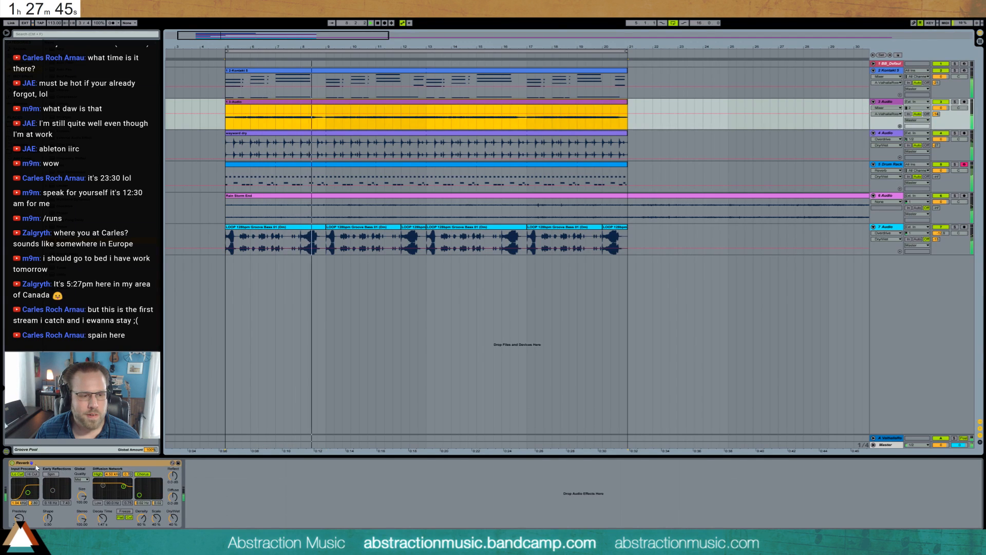
{"action": "left_click", "coordinate": [317, 417]}
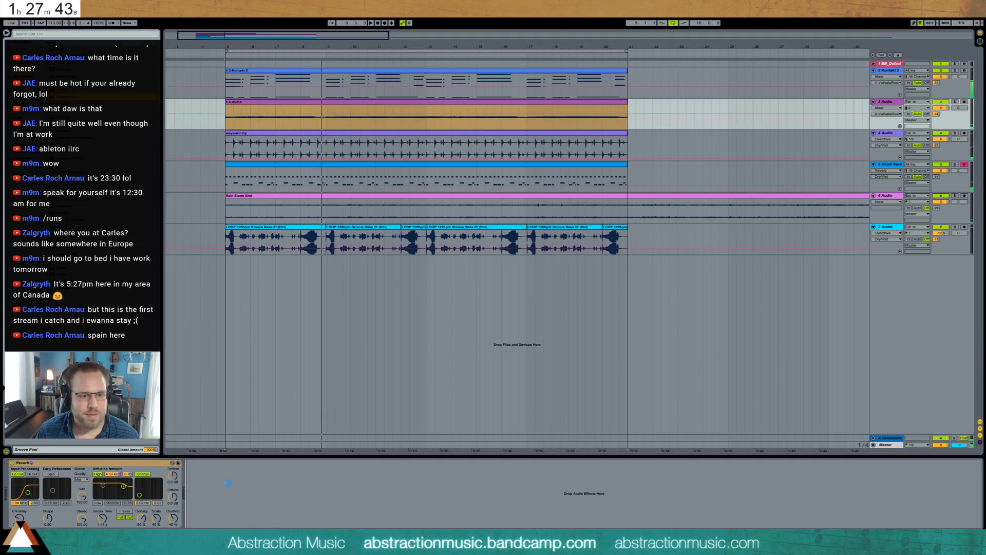
{"action": "left_click", "coordinate": [195, 463]}
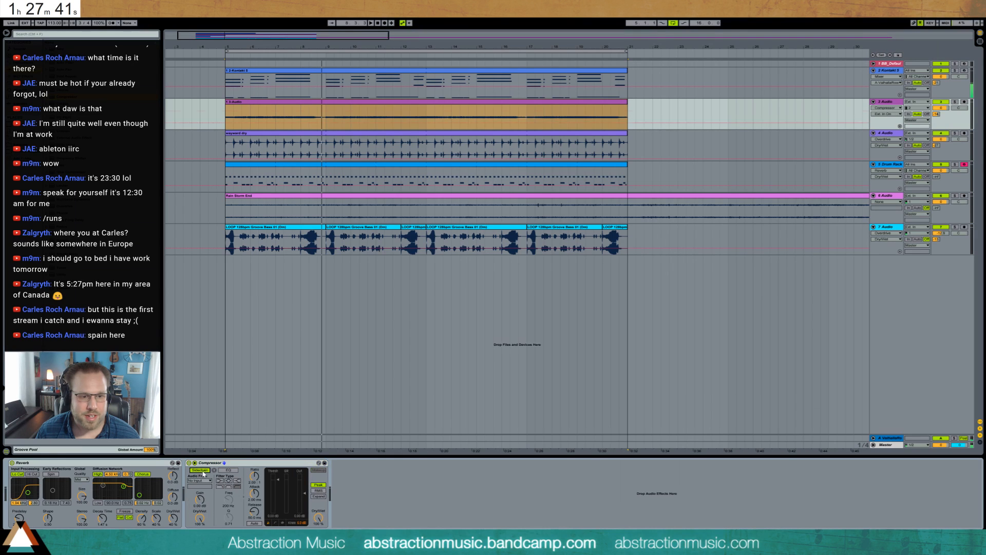
Set the Compressor's sidechain source to the Drum Rack track and choose its tap point.
{"action": "left_click", "coordinate": [206, 481]}
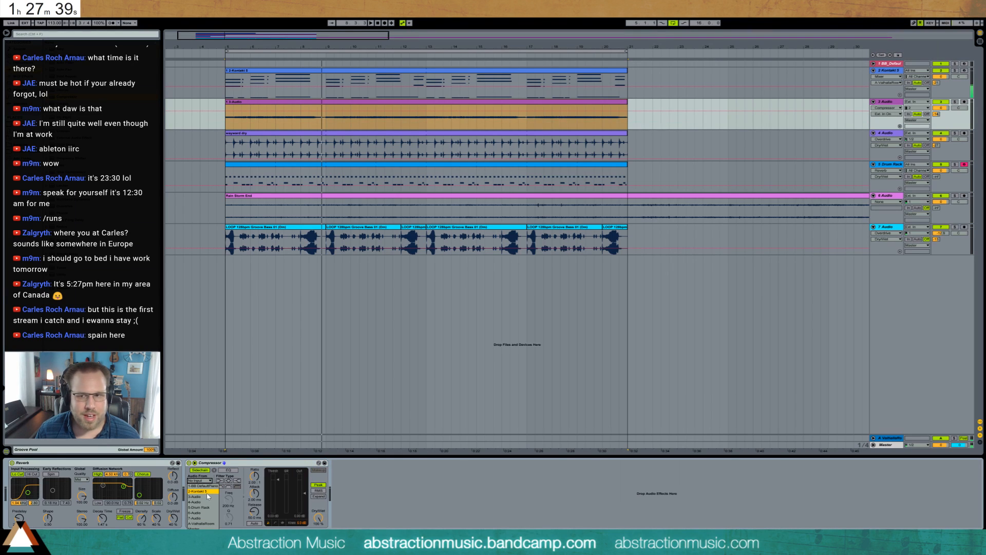
{"action": "left_click", "coordinate": [209, 519]}
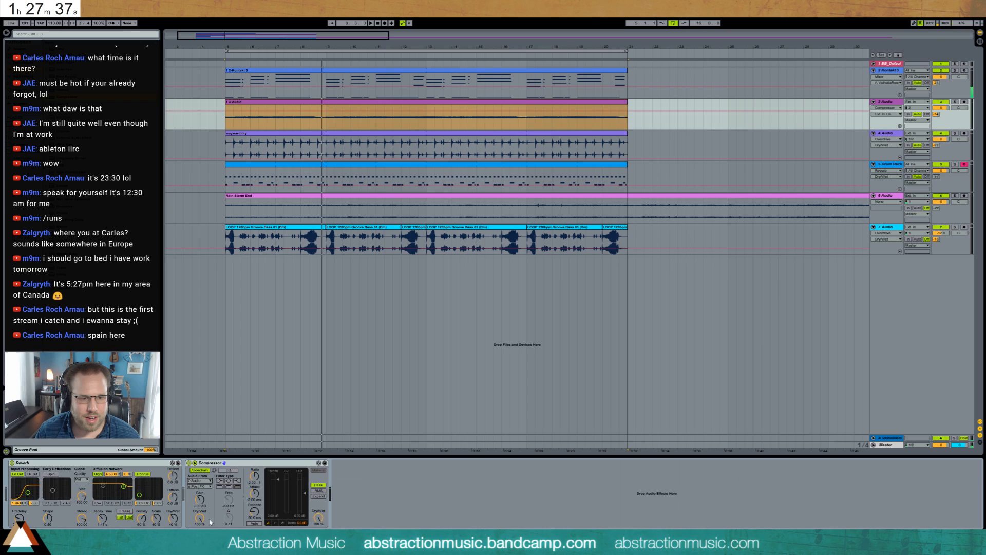
{"action": "left_click", "coordinate": [203, 482]}
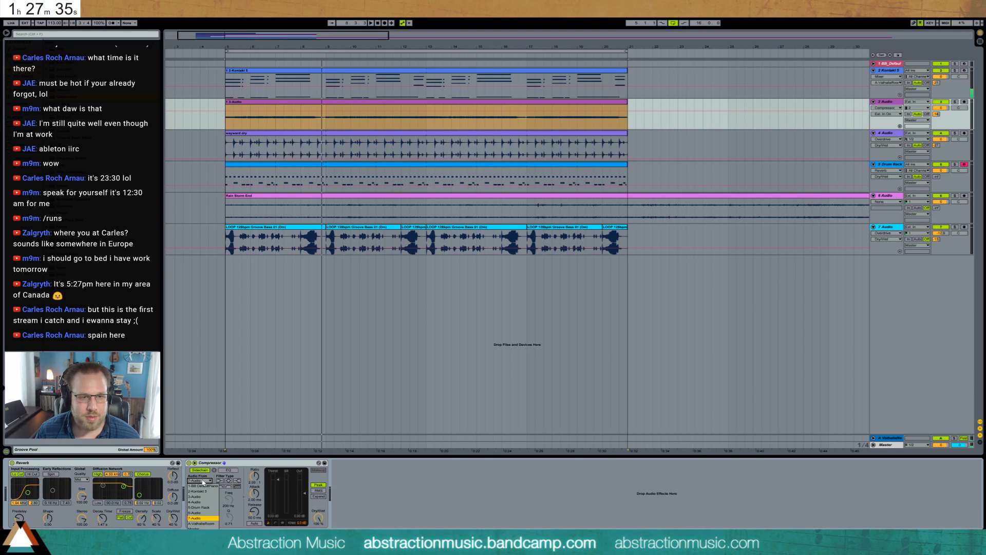
{"action": "left_click", "coordinate": [204, 508]}
{"action": "left_click", "coordinate": [201, 486]}
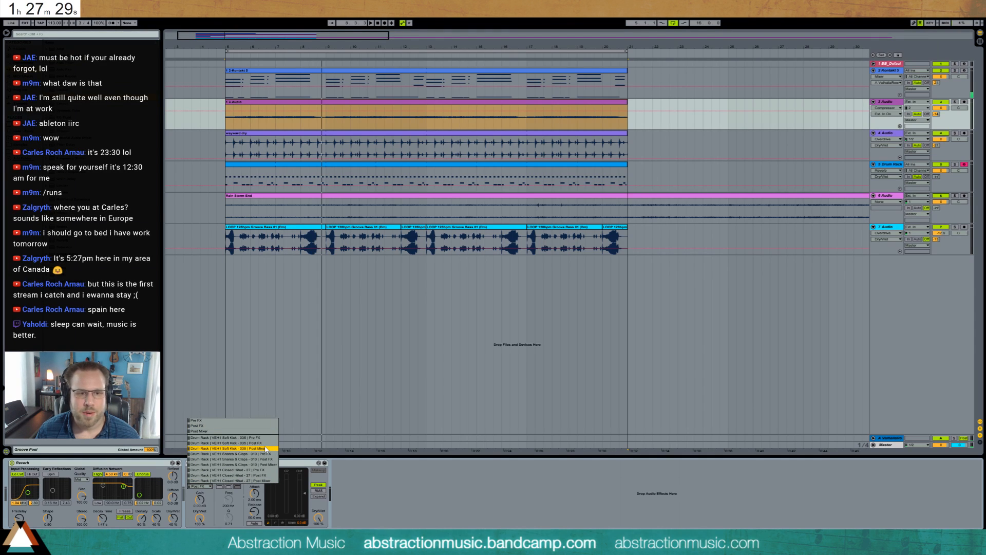
{"action": "left_click", "coordinate": [269, 462]}
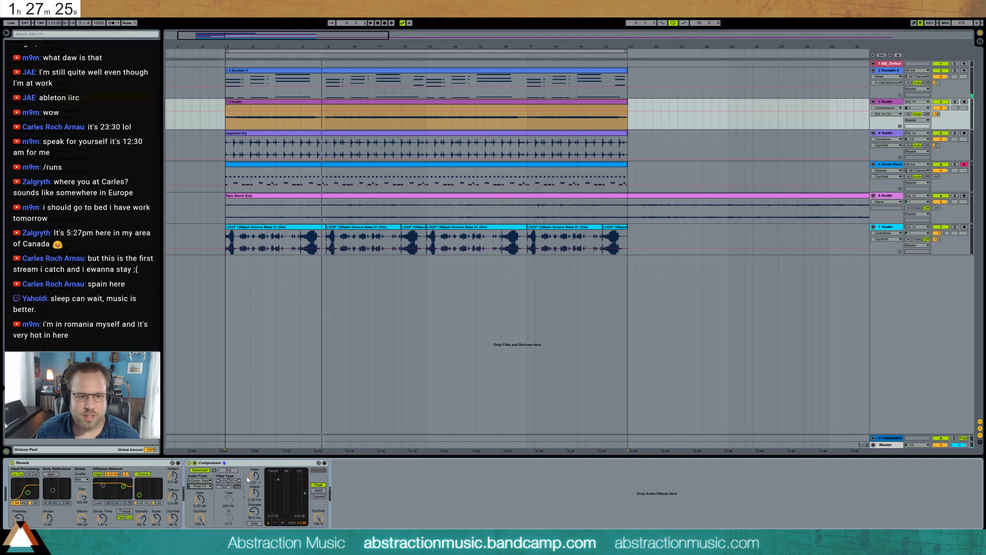
Lower the Compressor's threshold and adjust its ratio during playback, and copy the device to the Kontakt 5 track after the instrument.
{"action": "key", "text": "space"}
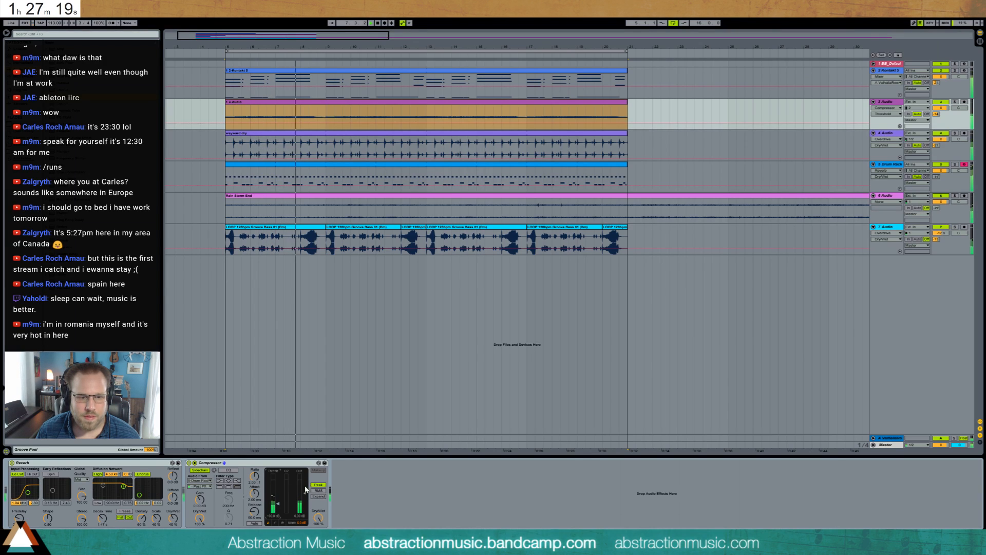
{"action": "left_click_drag", "start_coordinate": [255, 477], "coordinate": [255, 469]}
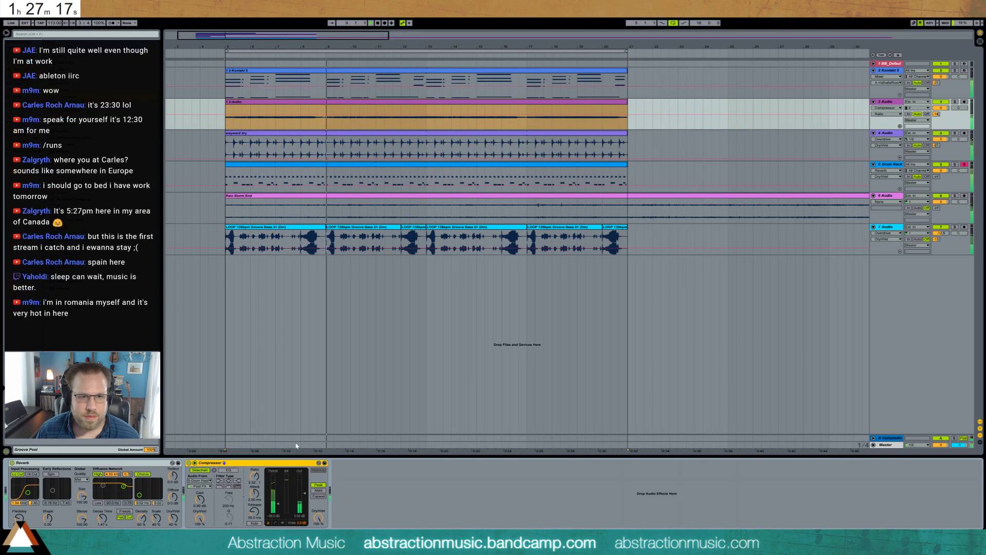
{"action": "key", "text": "Up"}
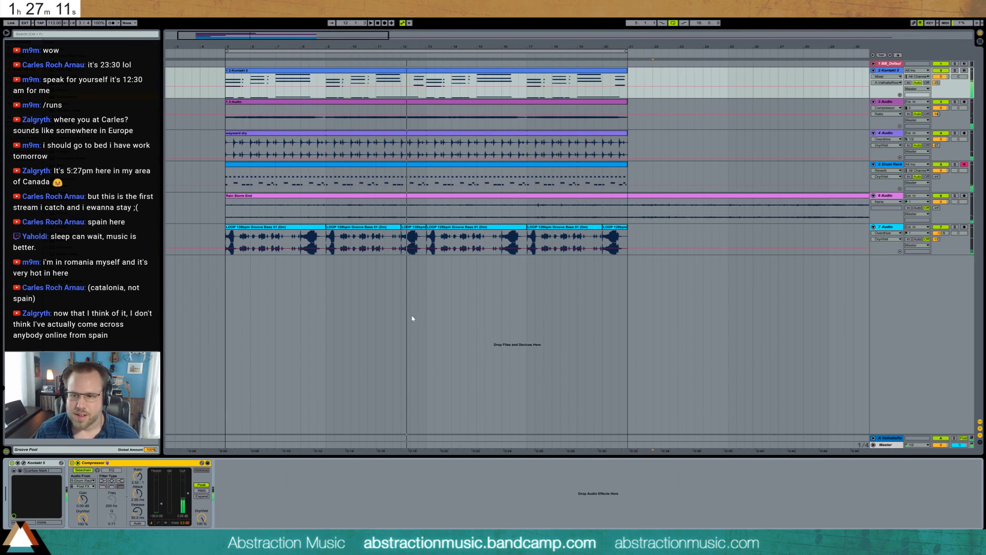
{"action": "left_click", "coordinate": [224, 125]}
{"action": "key", "text": "space"}
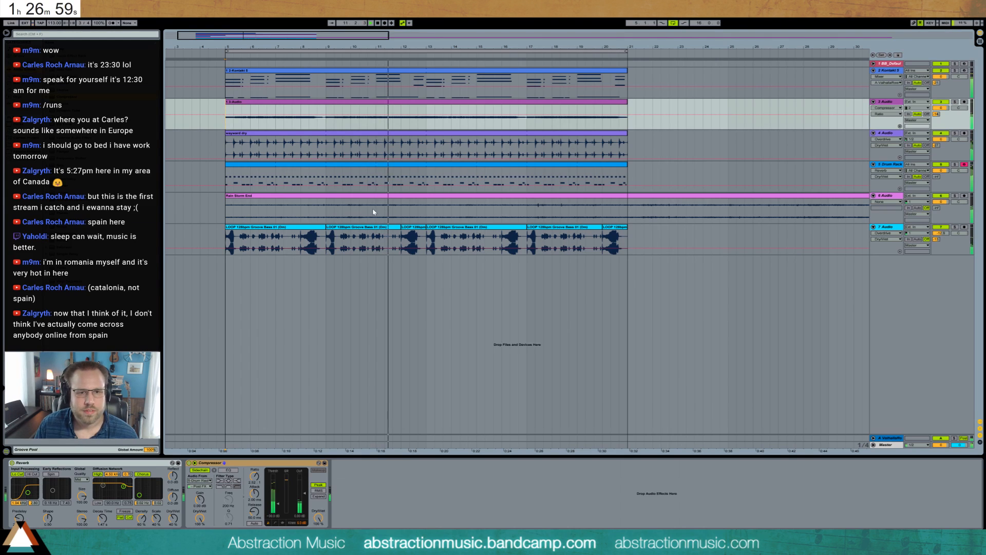
Show the Drum Rack's chain list and fine-tune the volume of the snare chain while the loop plays.
{"action": "left_click", "coordinate": [403, 135]}
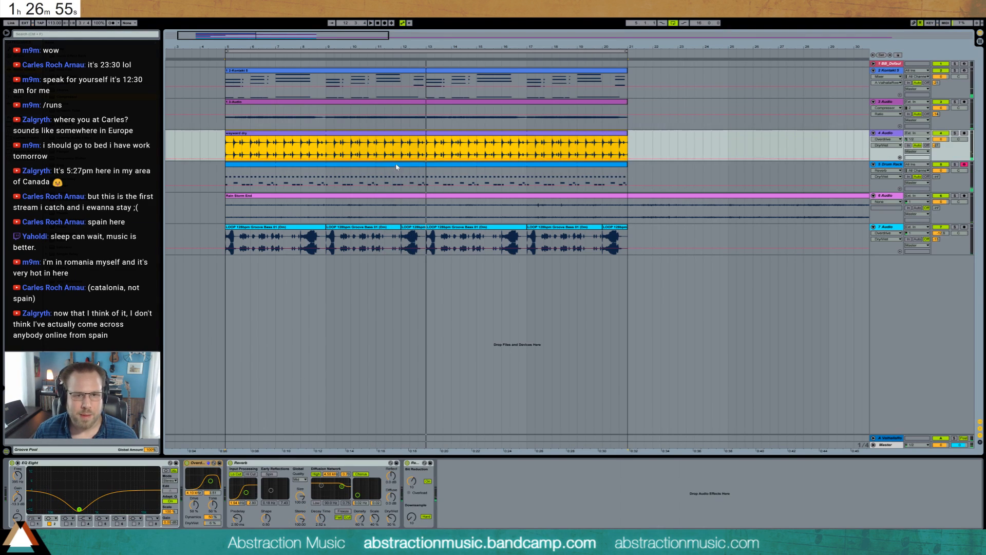
{"action": "key", "text": "Down"}
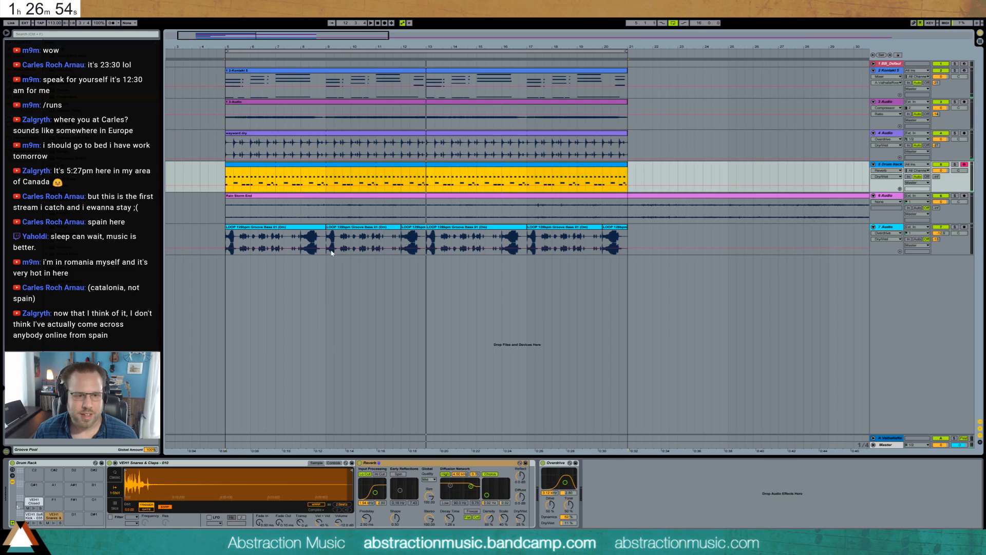
{"action": "left_click", "coordinate": [12, 476]}
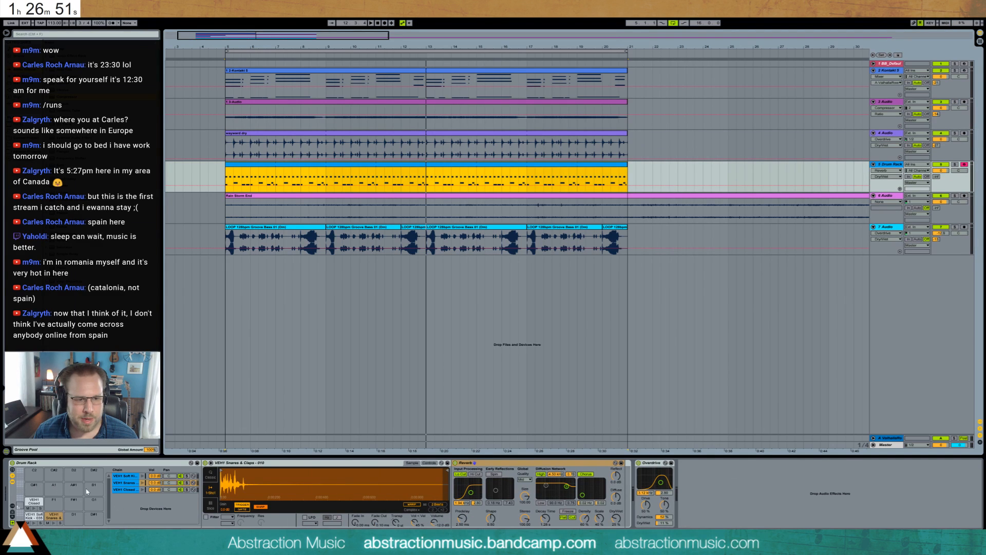
{"action": "left_click_drag", "start_coordinate": [156, 483], "coordinate": [156, 494]}
{"action": "key", "text": "space"}
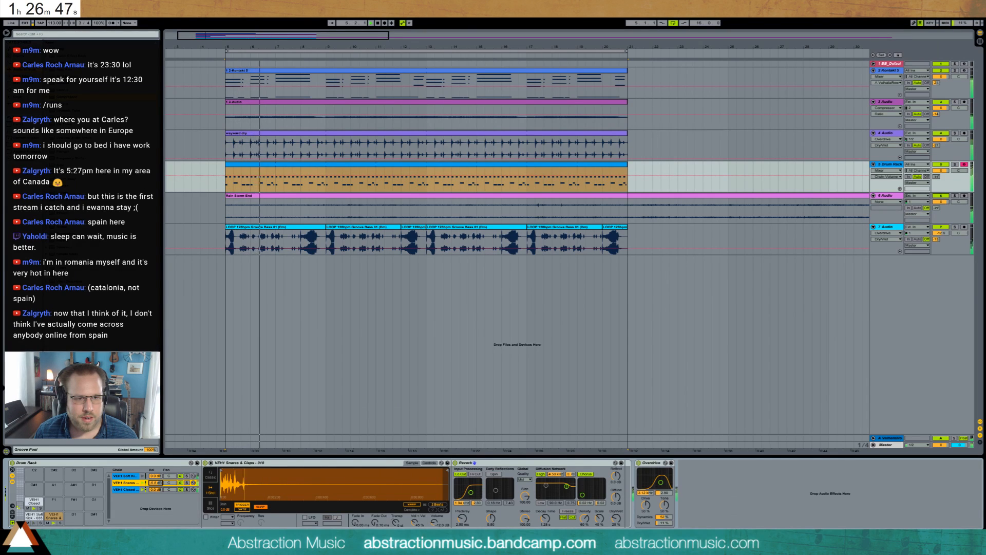
{"action": "left_click_drag", "start_coordinate": [155, 494], "coordinate": [155, 492]}
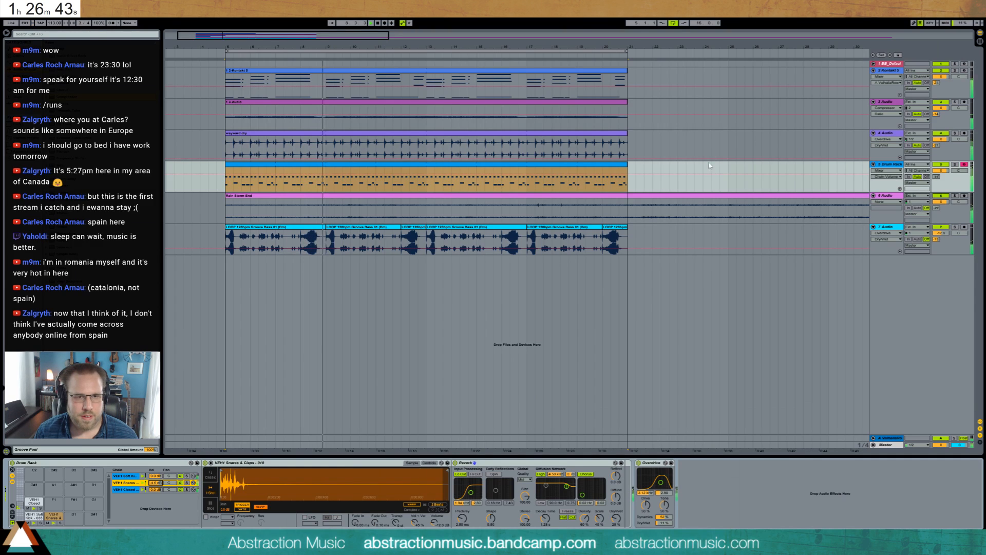
Raise the threshold of the sidechained Compressors on the 3 Audio and Kontakt 5 tracks.
{"action": "left_click", "coordinate": [450, 102]}
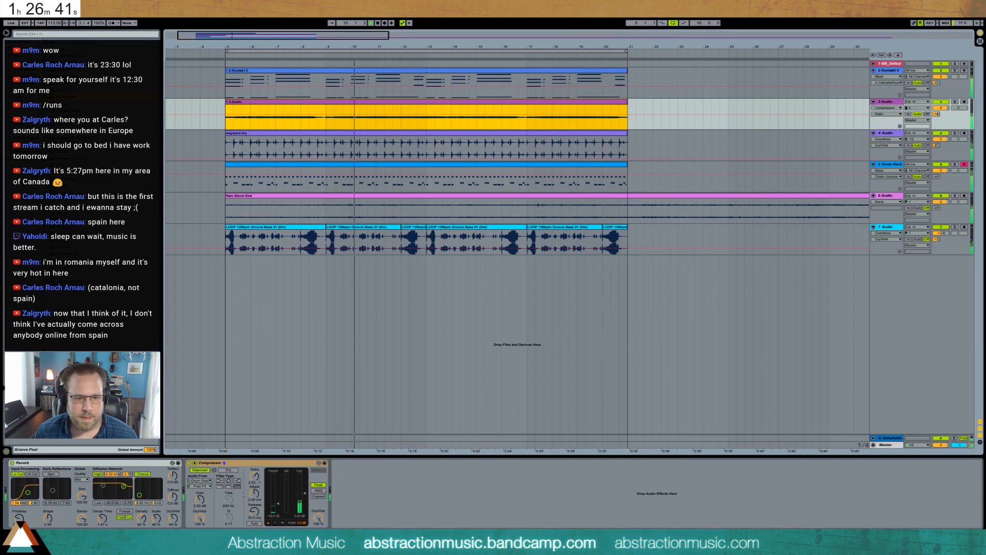
{"action": "left_click_drag", "start_coordinate": [273, 504], "coordinate": [273, 496]}
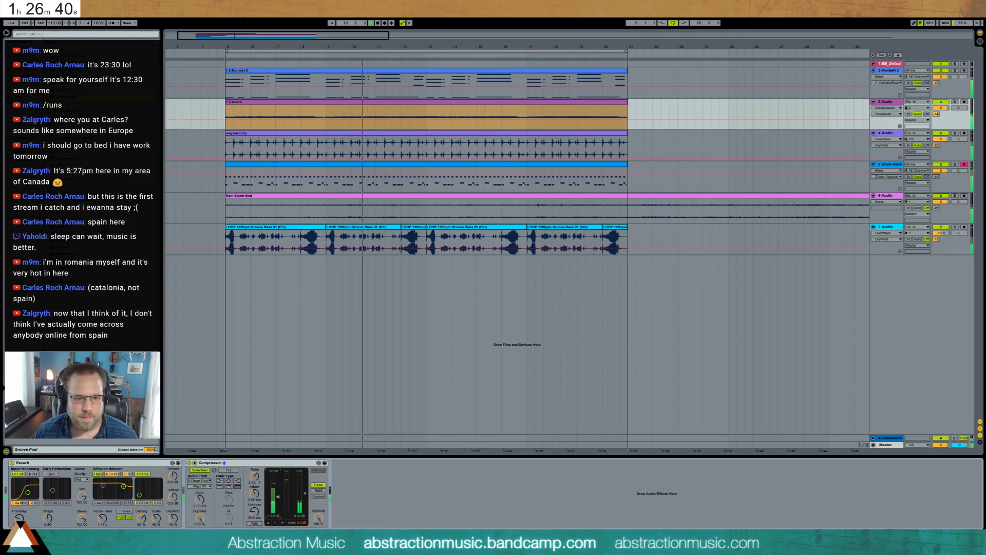
{"action": "left_click", "coordinate": [494, 85]}
{"action": "left_click_drag", "start_coordinate": [161, 510], "coordinate": [162, 503]}
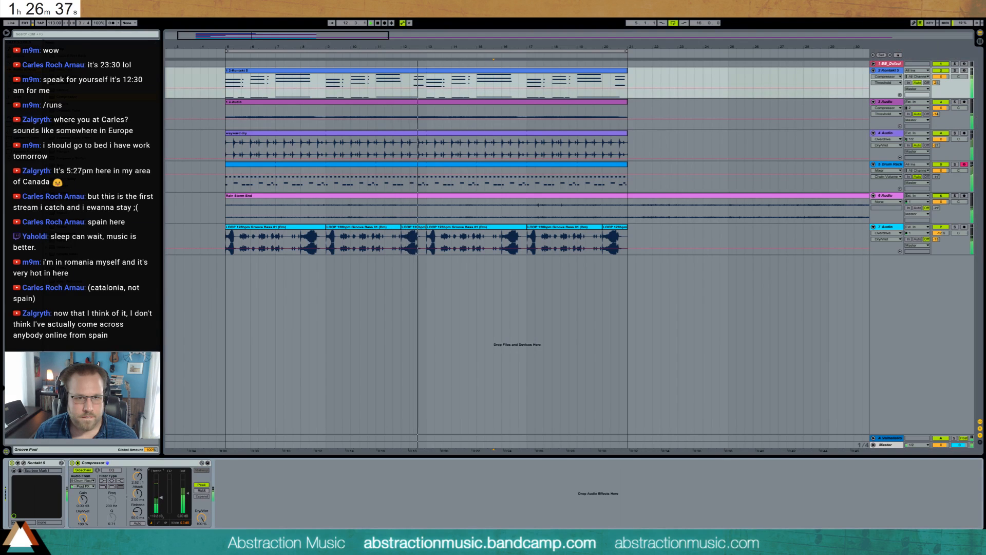
Consolidate bars 13 to 21 of the Kontakt 5 piano into a separate clip.
{"action": "left_click", "coordinate": [537, 79]}
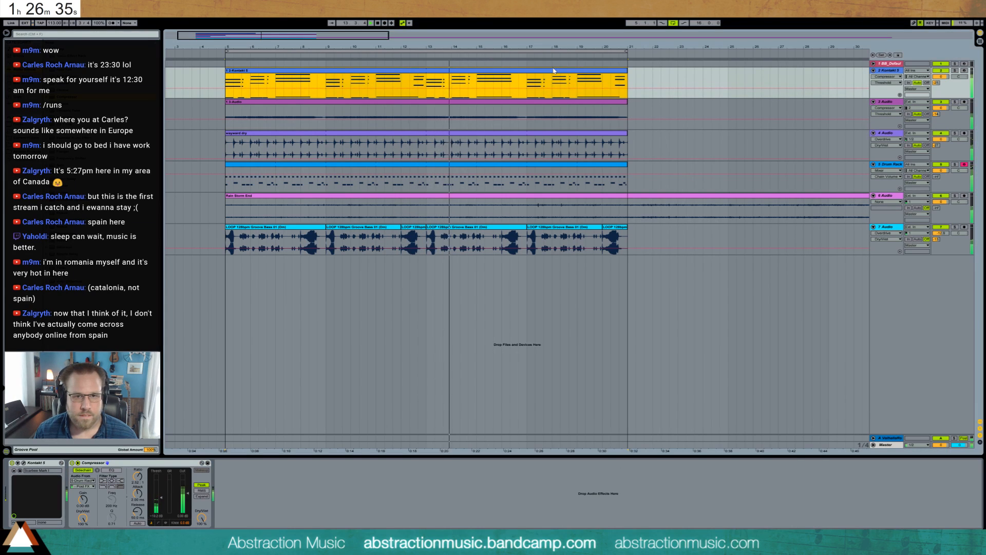
{"action": "left_click_drag", "start_coordinate": [426, 82], "coordinate": [628, 85]}
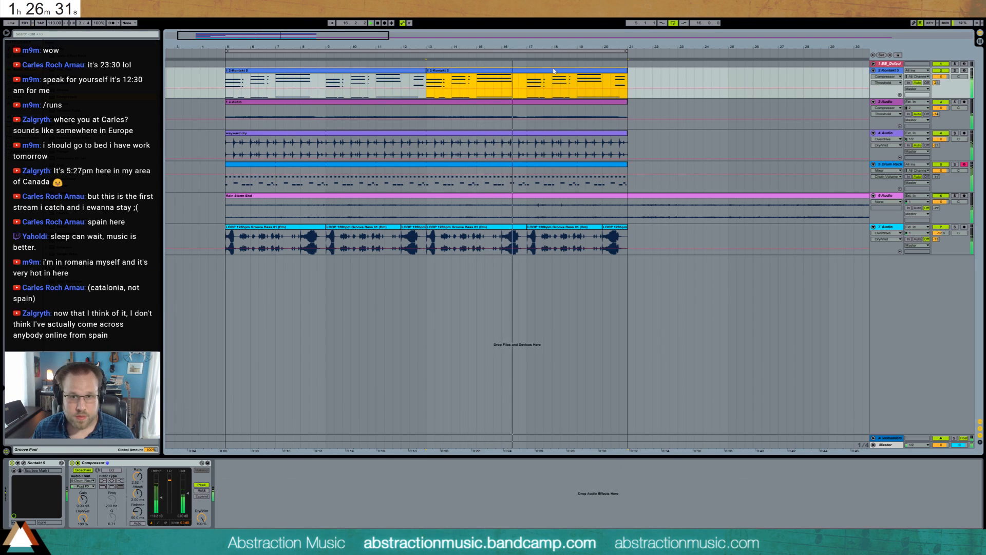
{"action": "key", "text": "ctrl+j"}
In the second piano clip's final chord, raise the top note one semitone and the lowest upper-voice note two semitones.
{"action": "left_click", "coordinate": [358, 496]}
{"action": "left_click", "coordinate": [361, 504]}
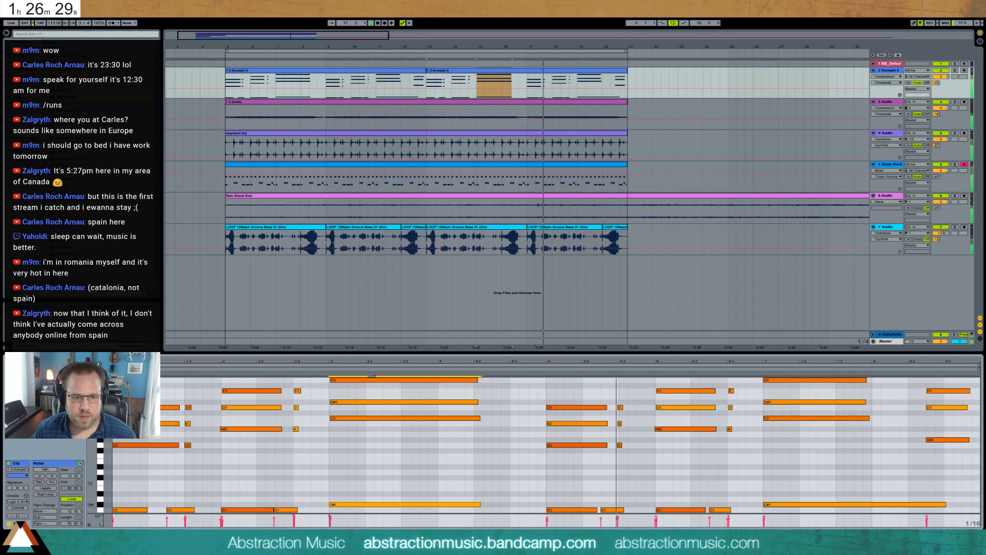
{"action": "left_click", "coordinate": [680, 509]}
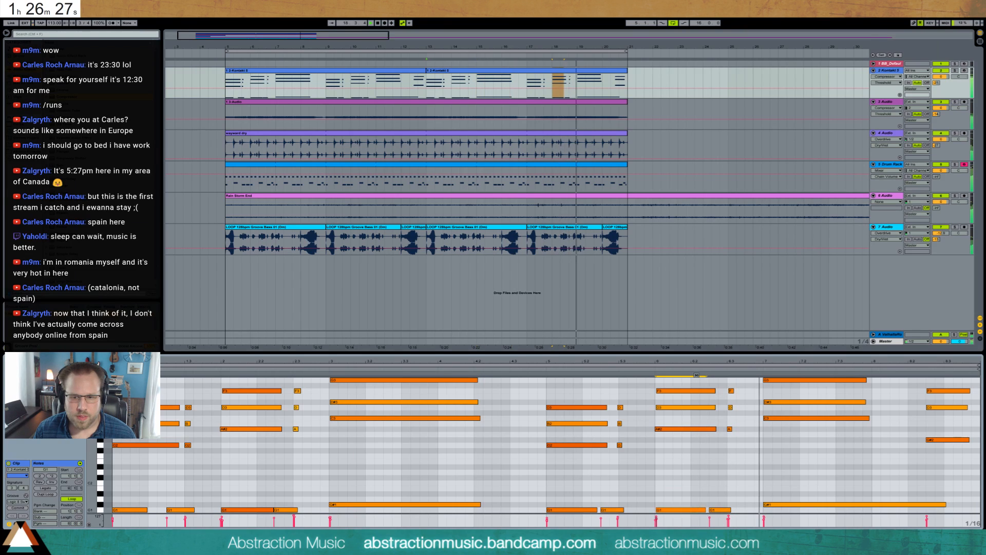
{"action": "scroll", "coordinate": [937, 424], "scroll_direction": "up", "scroll_amount": 2}
{"action": "left_click_drag", "start_coordinate": [939, 435], "coordinate": [938, 428]}
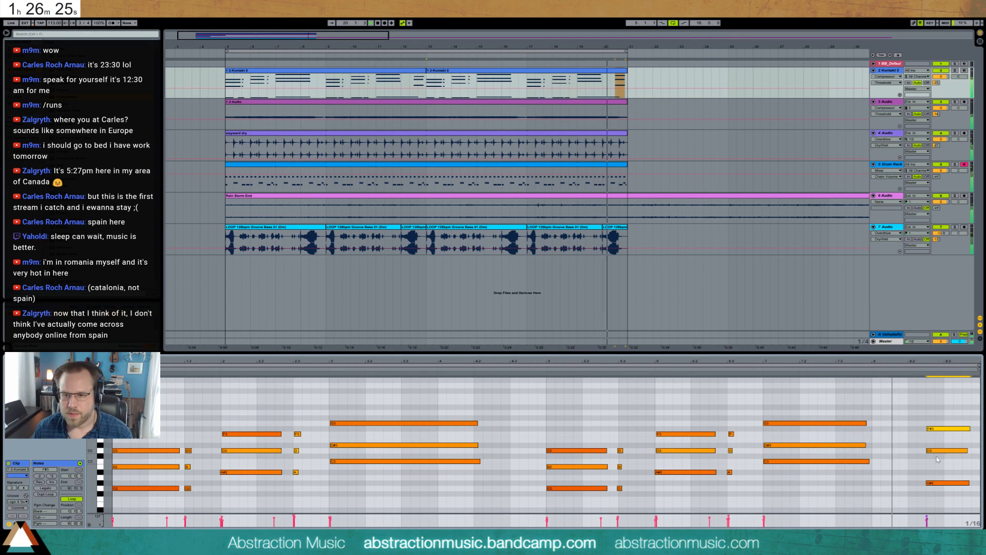
{"action": "left_click_drag", "start_coordinate": [936, 483], "coordinate": [936, 472]}
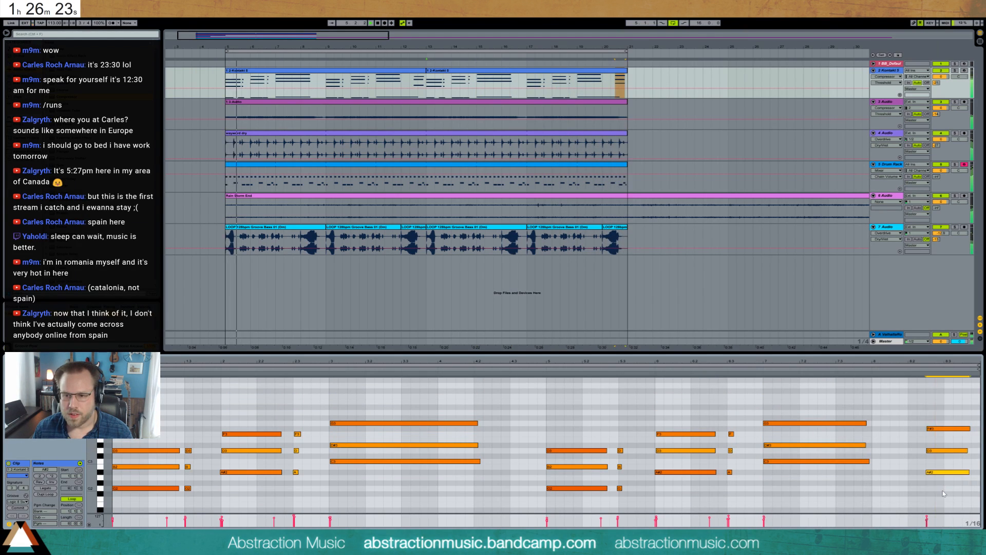
{"action": "left_click", "coordinate": [758, 374]}
{"action": "key", "text": "space"}
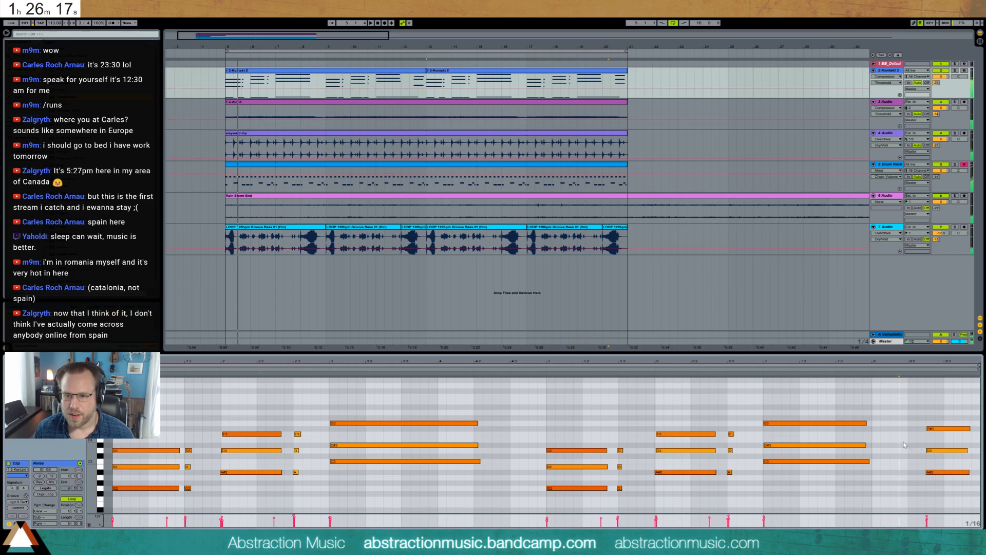
Lower the velocity of the lowest upper-voice notes in the second piano clip's chords, working from the final chord back to the first.
{"action": "left_click", "coordinate": [947, 471]}
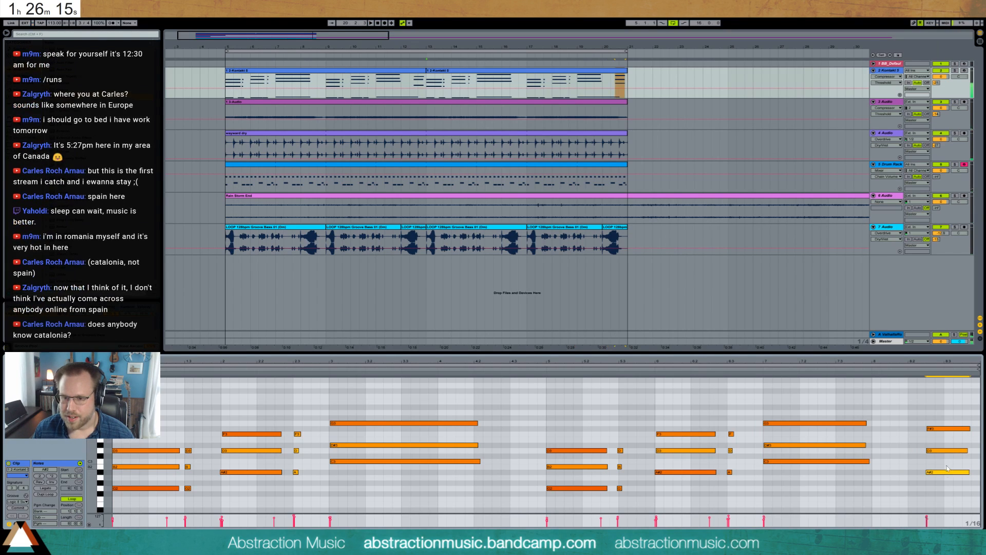
{"action": "left_click", "coordinate": [793, 461]}
{"action": "left_click", "coordinate": [685, 473]}
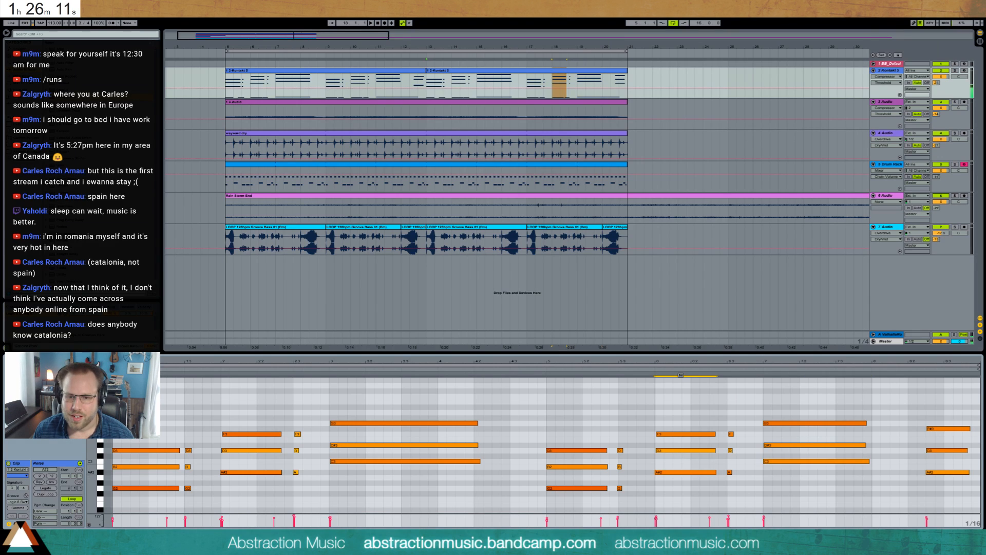
{"action": "left_click", "coordinate": [730, 471]}
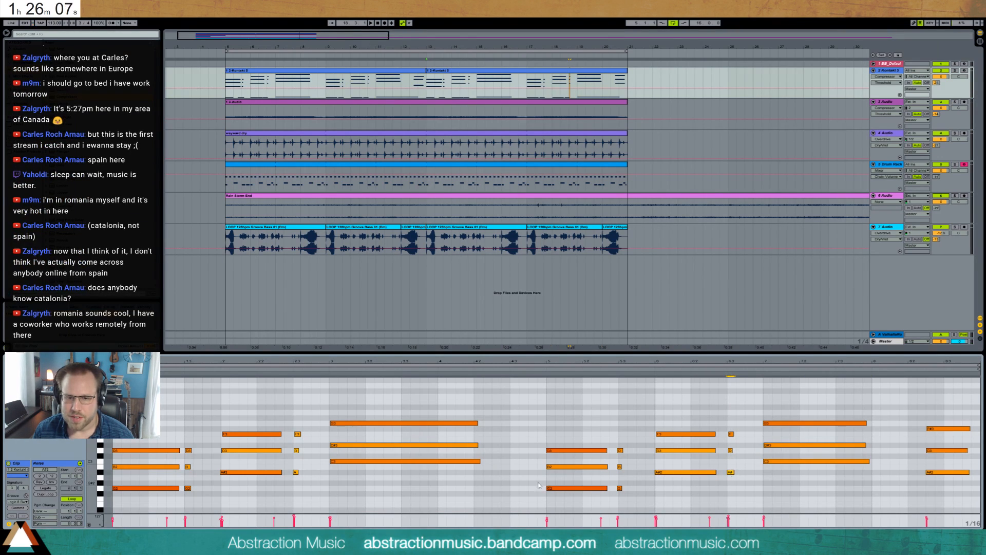
{"action": "left_click", "coordinate": [558, 488]}
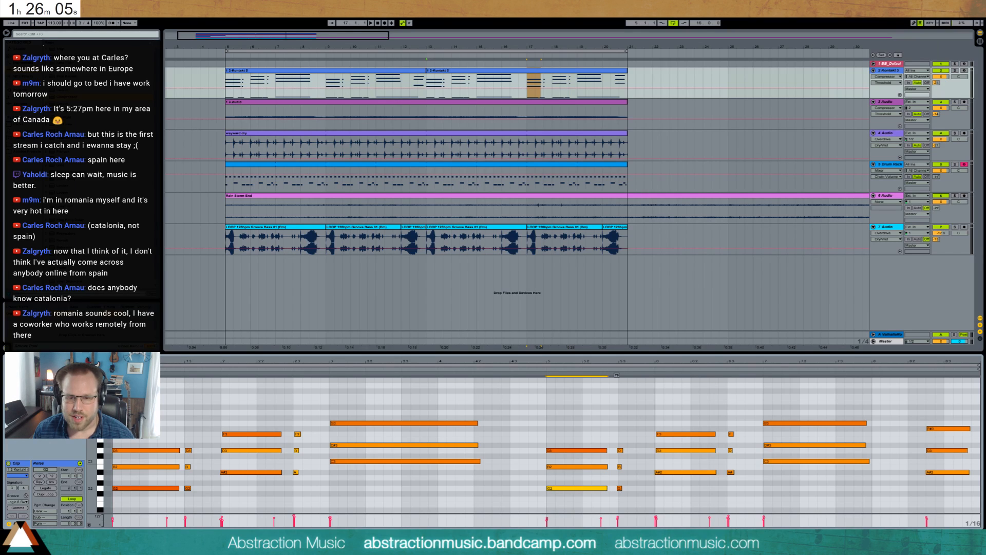
{"action": "left_click", "coordinate": [620, 488]}
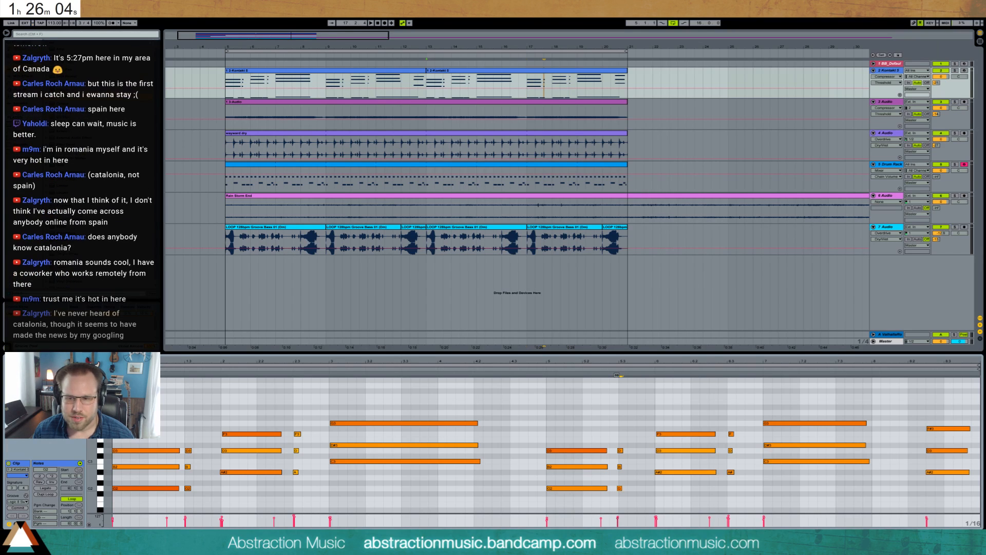
{"action": "left_click", "coordinate": [266, 469]}
{"action": "left_click", "coordinate": [135, 487]}
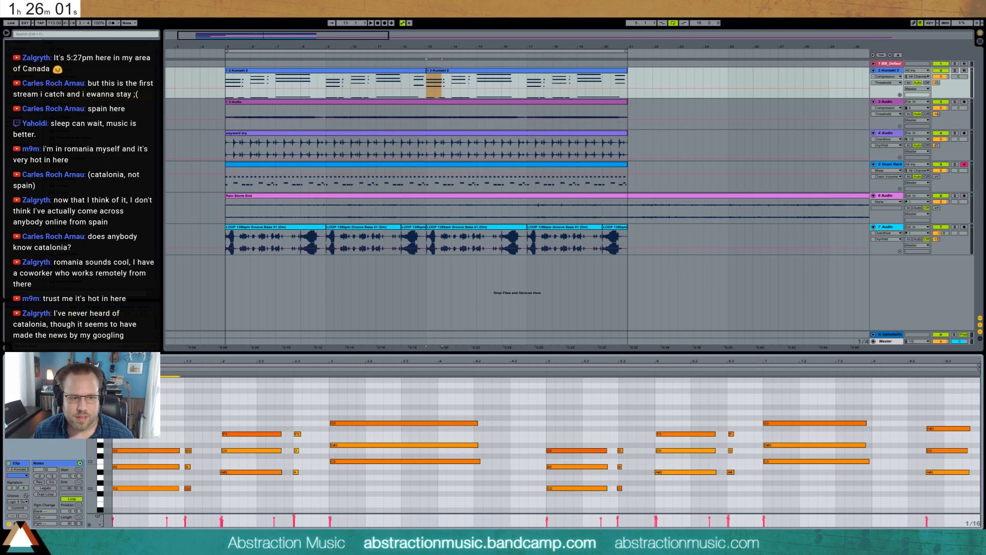
Audition the chord groups in the second Kontakt clip and return to the track's device chain.
{"action": "left_click_drag", "start_coordinate": [248, 451], "coordinate": [248, 443]}
{"action": "left_click_drag", "start_coordinate": [290, 418], "coordinate": [296, 472]}
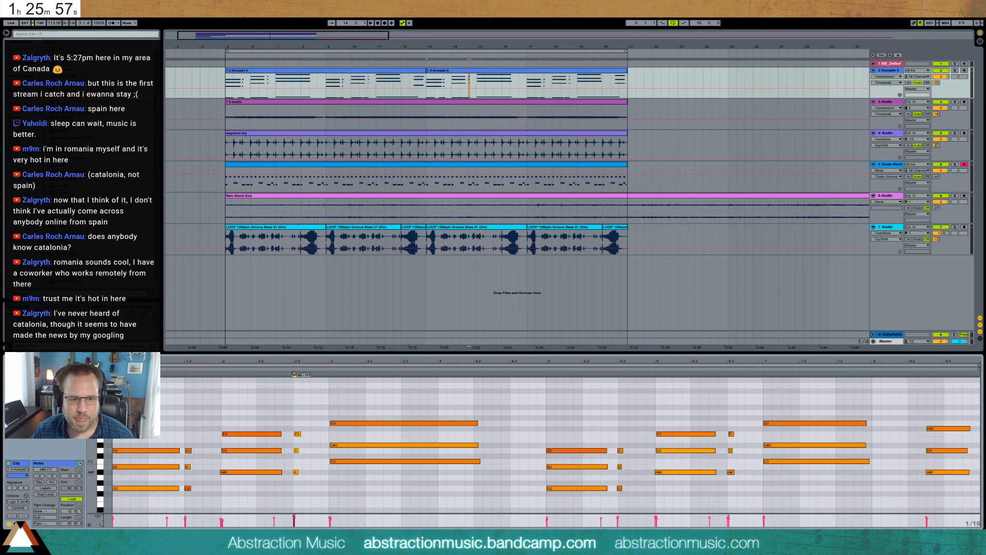
{"action": "left_click", "coordinate": [352, 446]}
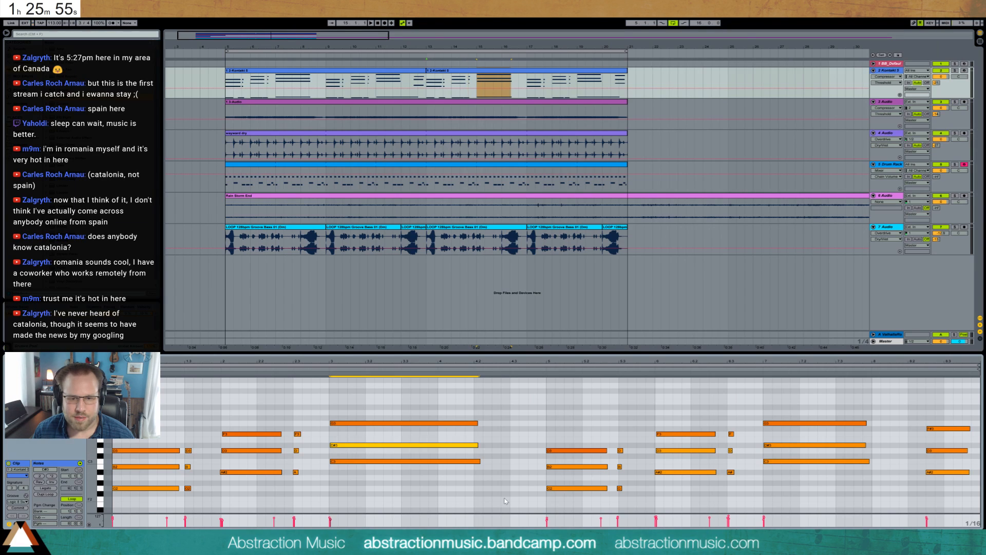
{"action": "left_click_drag", "start_coordinate": [546, 445], "coordinate": [631, 499]}
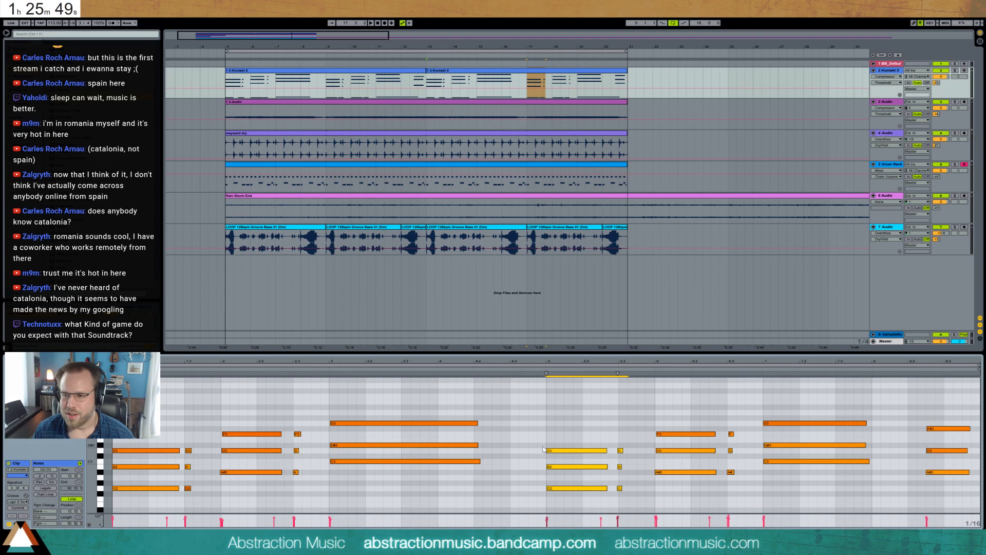
{"action": "left_click", "coordinate": [537, 421]}
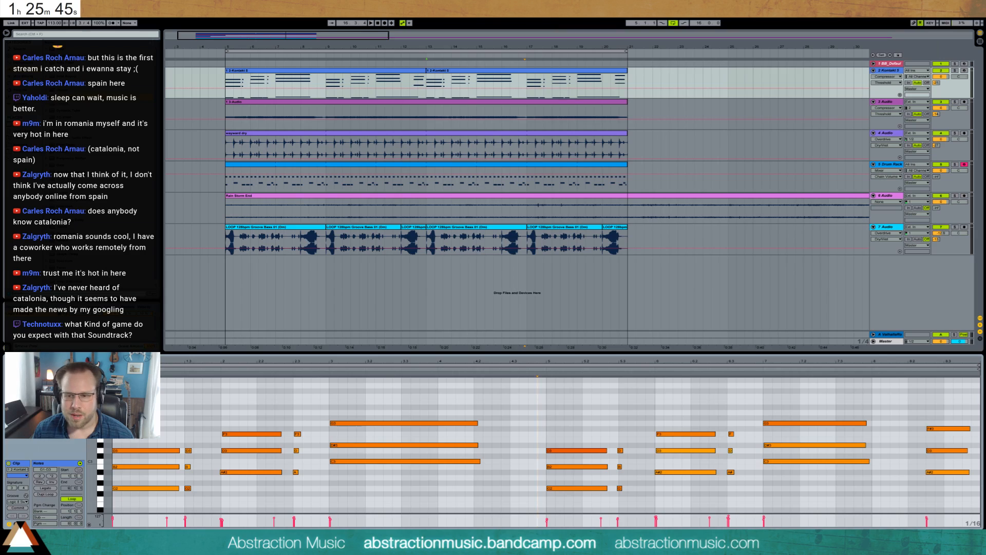
{"action": "key", "text": "shift+Tab"}
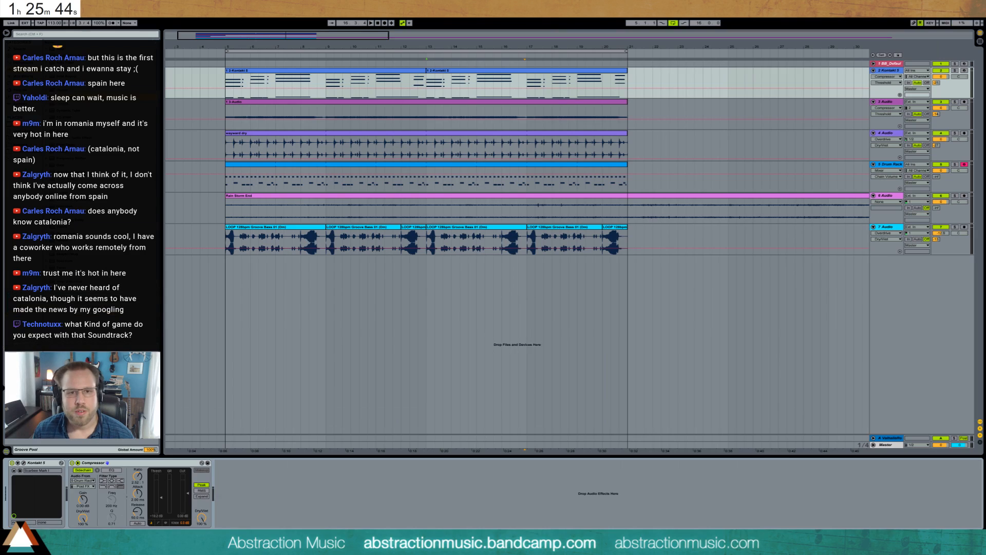
Play the arrangement from bar 5 and lower the track volumes of 3 Audio and 7 Audio.
{"action": "left_click", "coordinate": [224, 82]}
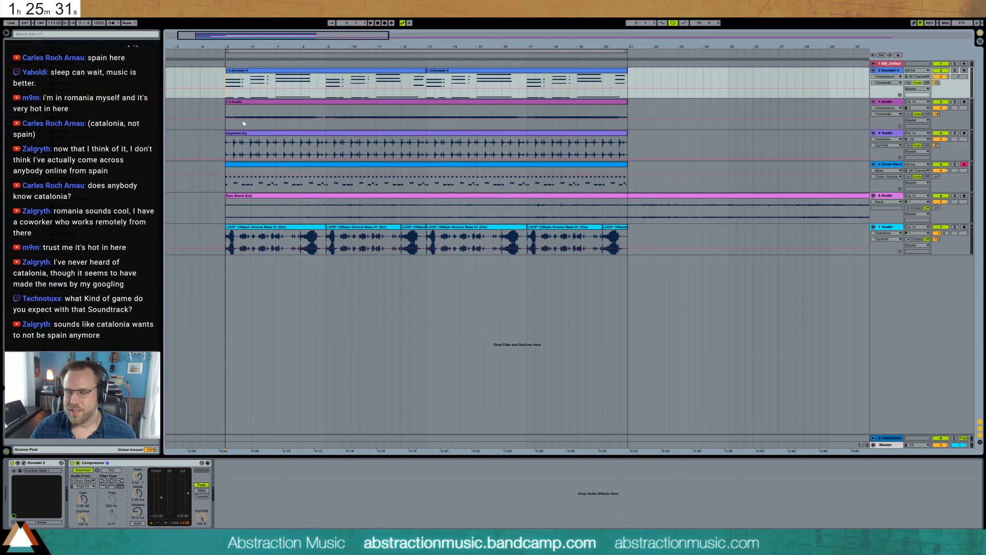
{"action": "key", "text": "space"}
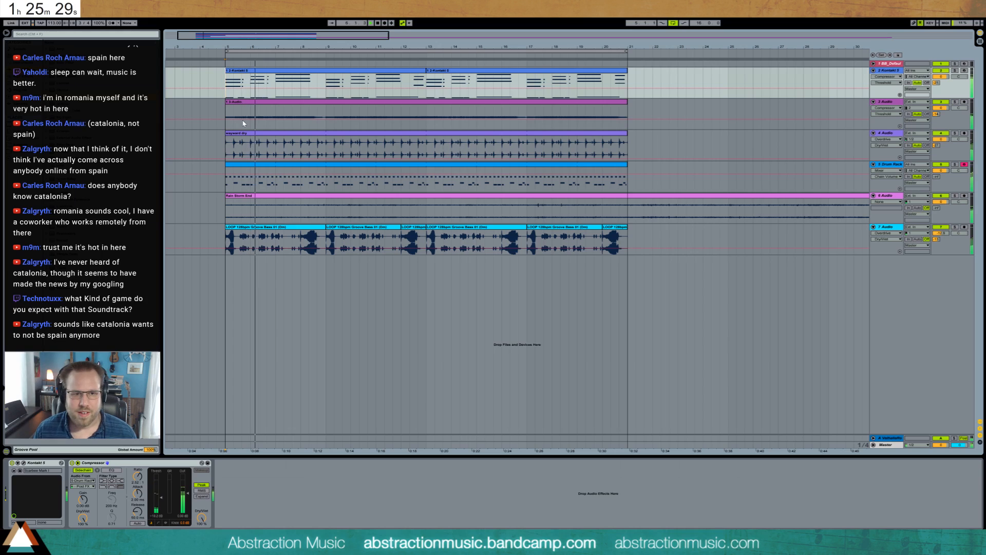
{"action": "left_click", "coordinate": [368, 105]}
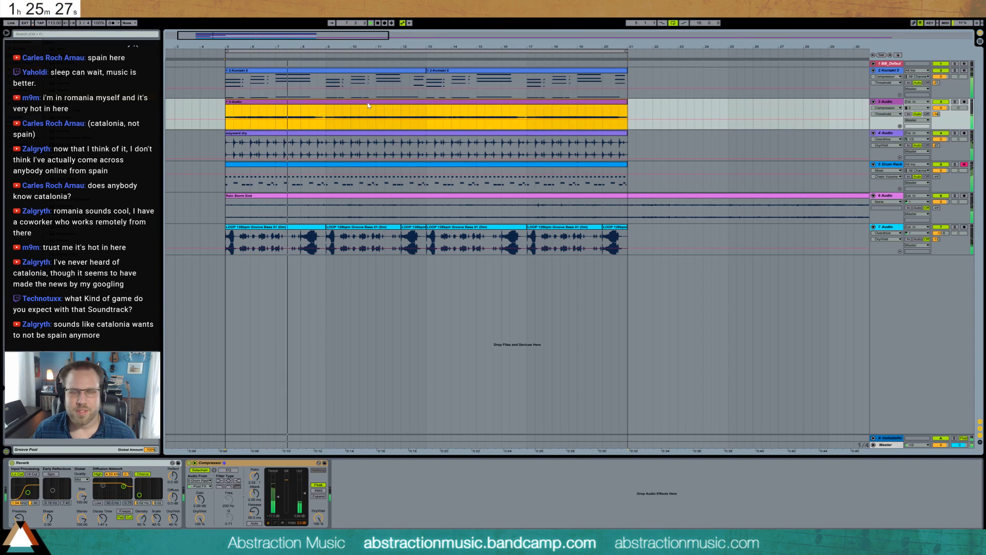
{"action": "left_click_drag", "start_coordinate": [941, 108], "coordinate": [940, 120]}
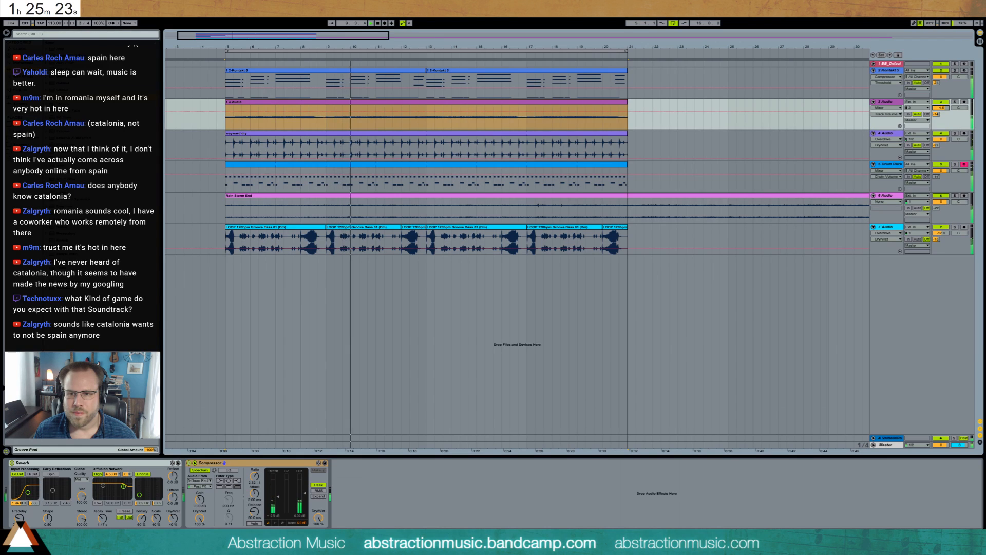
{"action": "left_click_drag", "start_coordinate": [936, 234], "coordinate": [936, 242]}
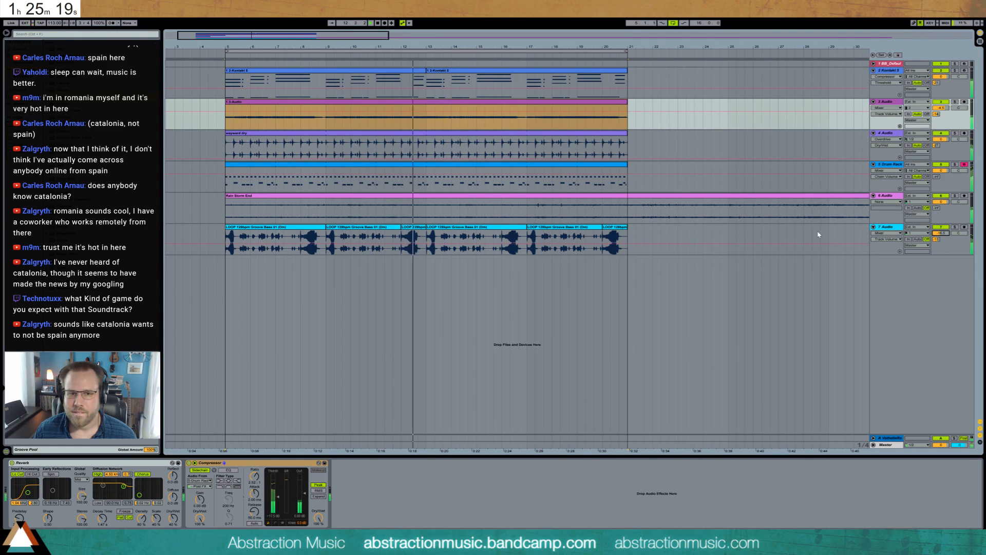
Warp the long sustained clip on track 3 Audio so that the chord change near its middle lands on clip bar 9.
{"action": "double_click", "coordinate": [430, 103]}
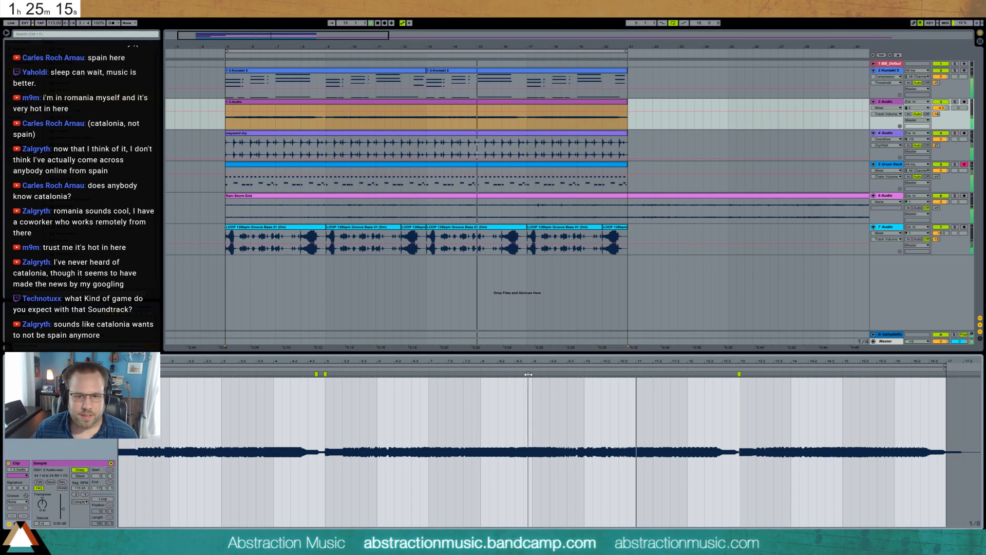
{"action": "left_click_drag", "start_coordinate": [528, 374], "coordinate": [531, 374]}
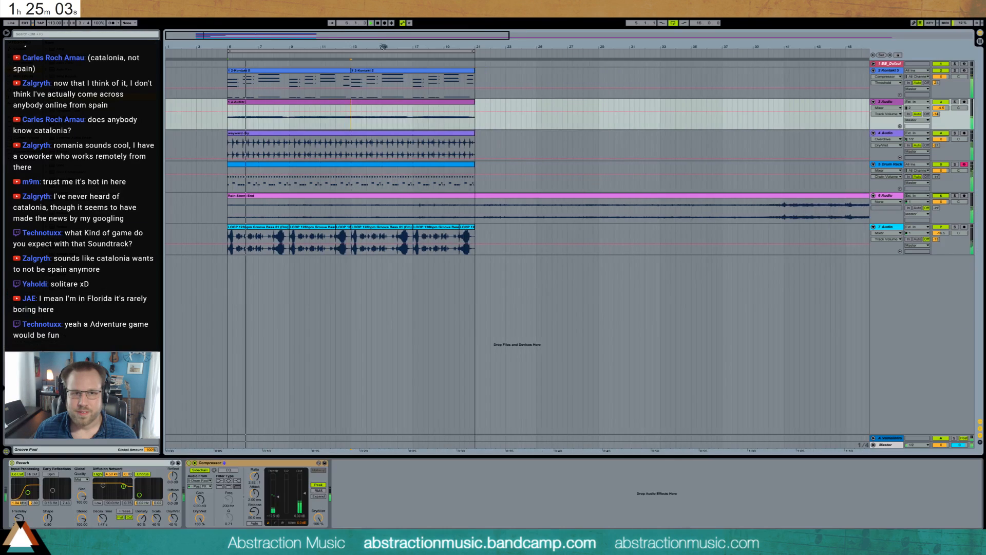
Duplicate both Kontakt clips directly after themselves and extend the looping clip on track 4 Audio to bar 37.
{"action": "left_click_drag", "start_coordinate": [228, 82], "coordinate": [472, 95]}
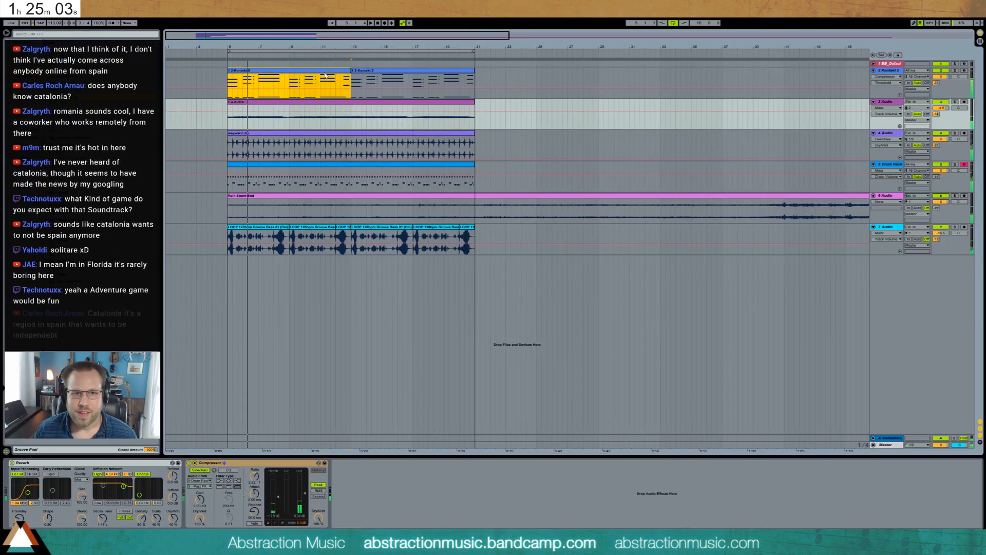
{"action": "key", "text": "ctrl+d"}
{"action": "left_click", "coordinate": [470, 135]}
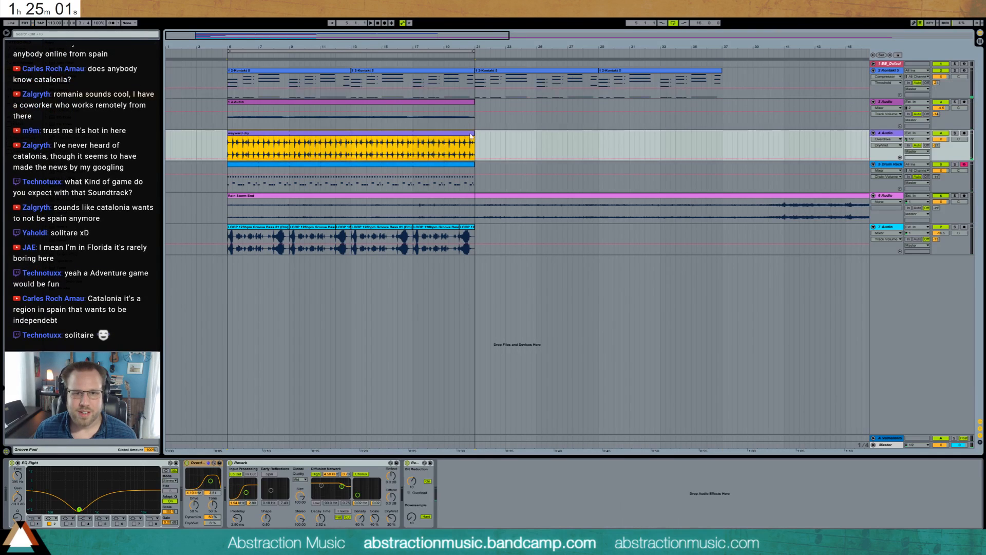
{"action": "left_click_drag", "start_coordinate": [471, 134], "coordinate": [722, 144]}
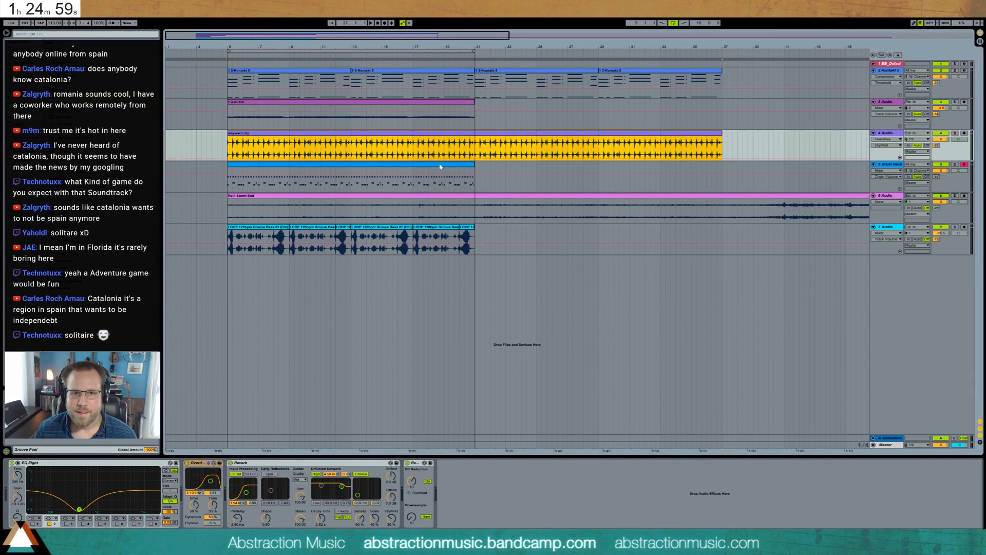
Duplicate the Drum Rack clip and the groove bass loops on track 7 so both tracks fill bars 21 to 37.
{"action": "left_click_drag", "start_coordinate": [476, 166], "coordinate": [722, 167]}
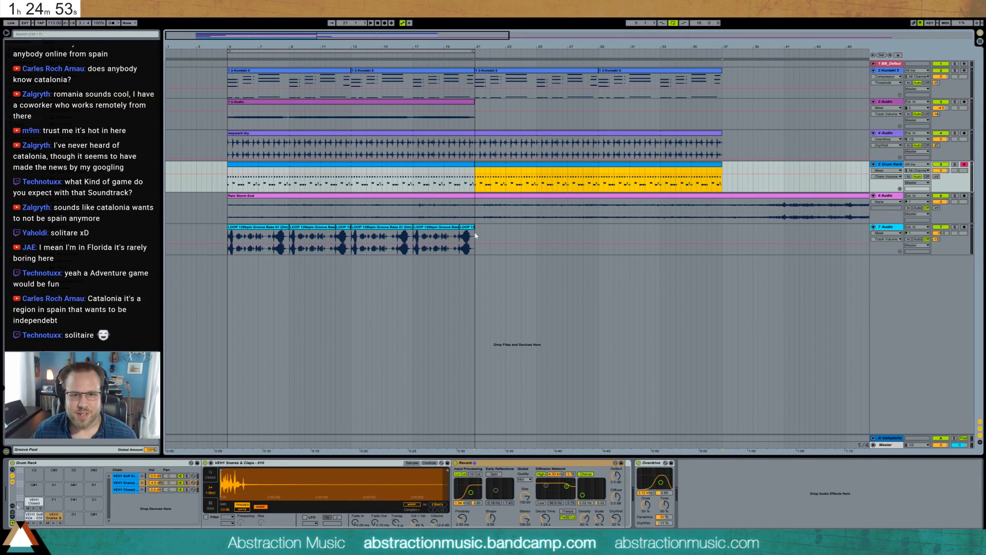
{"action": "left_click_drag", "start_coordinate": [475, 237], "coordinate": [227, 241]}
{"action": "key", "text": "ctrl+d"}
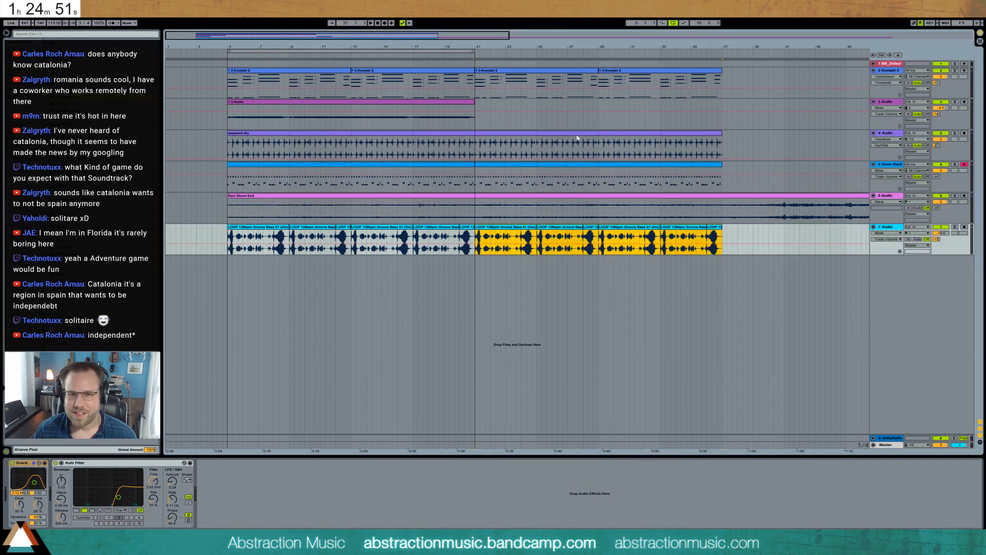
Search the browser for a ride cymbal and load the ride1 sample onto an empty Drum Rack pad above the closed hi-hat.
{"action": "left_click", "coordinate": [495, 166]}
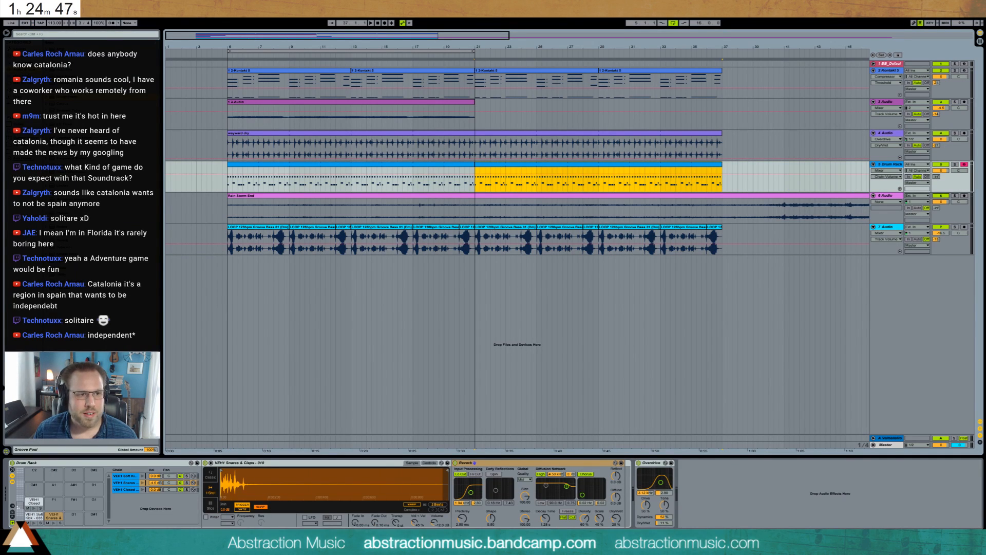
{"action": "left_click", "coordinate": [23, 146]}
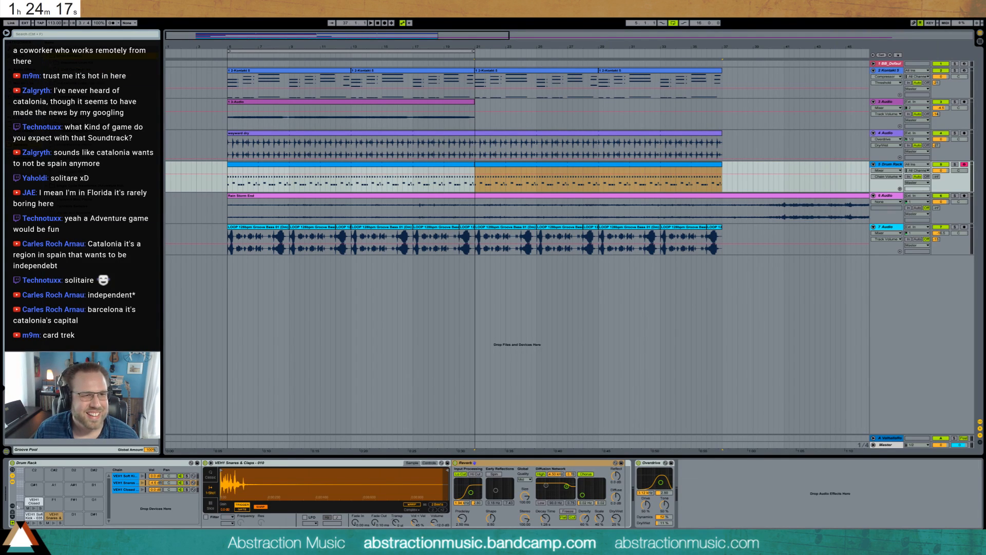
{"action": "left_click", "coordinate": [59, 36]}
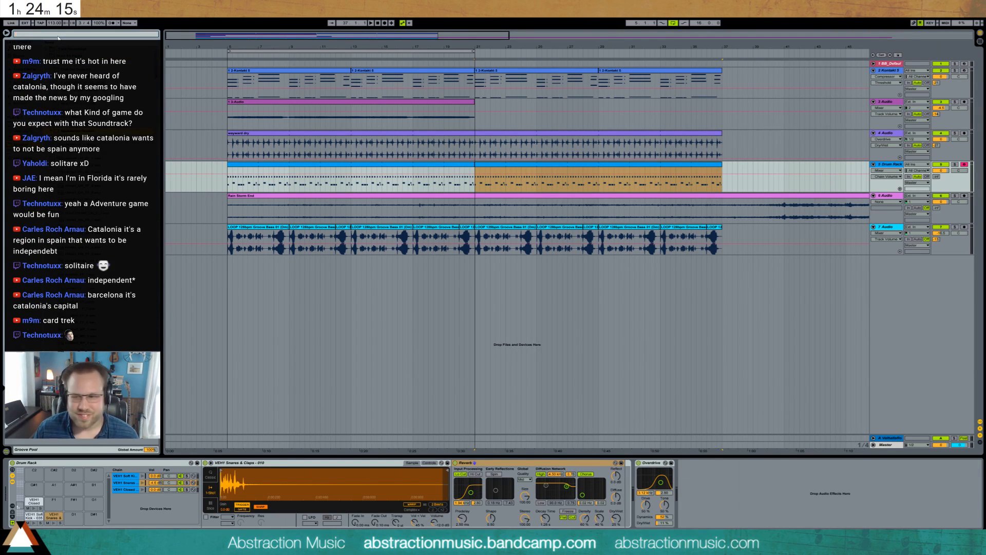
{"action": "left_click", "coordinate": [137, 137]}
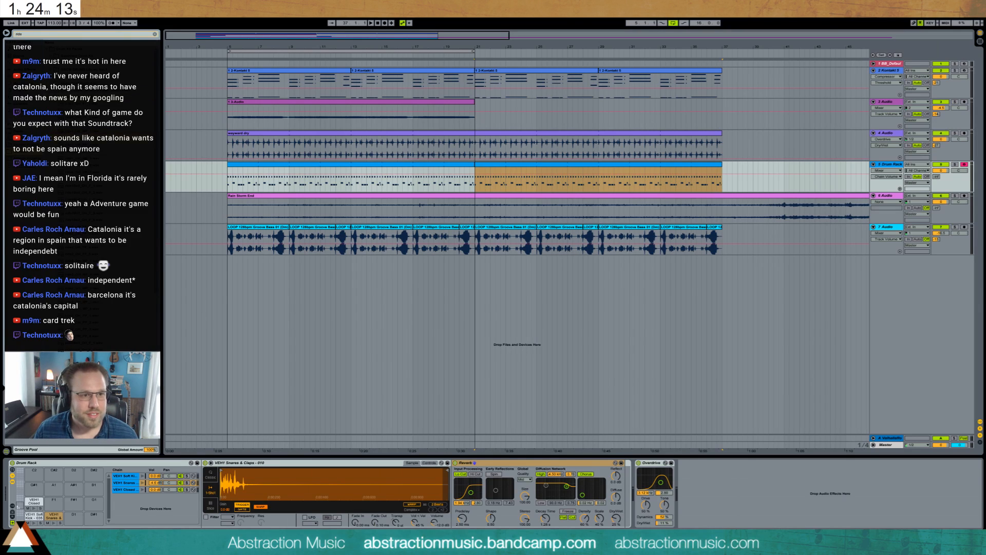
{"action": "left_click_drag", "start_coordinate": [137, 137], "coordinate": [35, 487]}
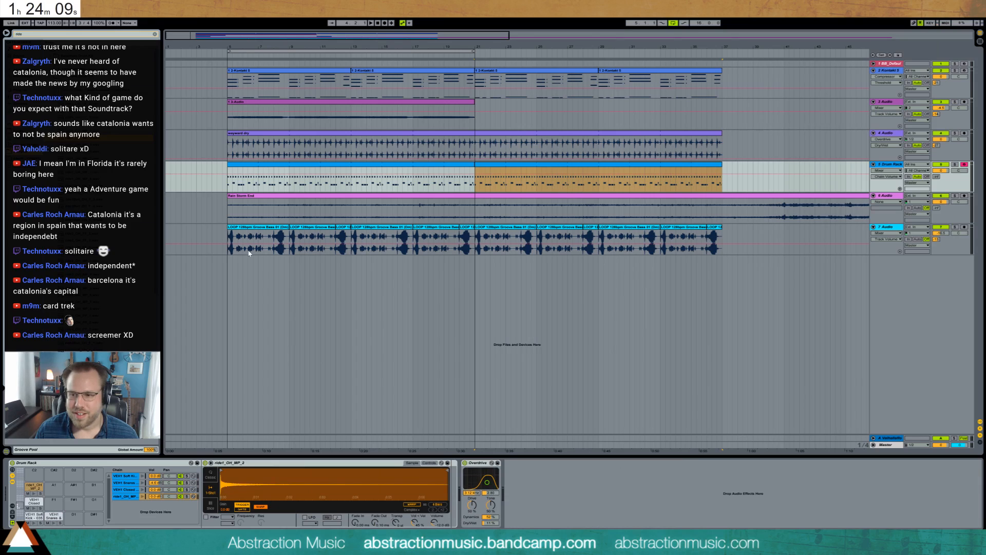
Draw eighth-note ride hits on beats 1, 2 and 3 of the first bar in the Drum Rack clip starting at bar 21.
{"action": "double_click", "coordinate": [476, 166]}
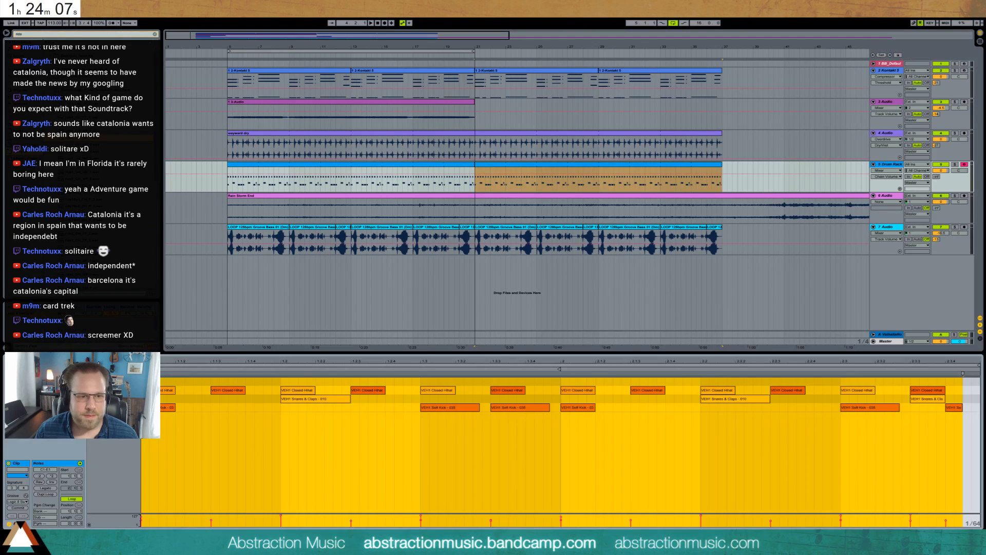
{"action": "double_click", "coordinate": [145, 381]}
{"action": "left_click_drag", "start_coordinate": [147, 382], "coordinate": [211, 382]}
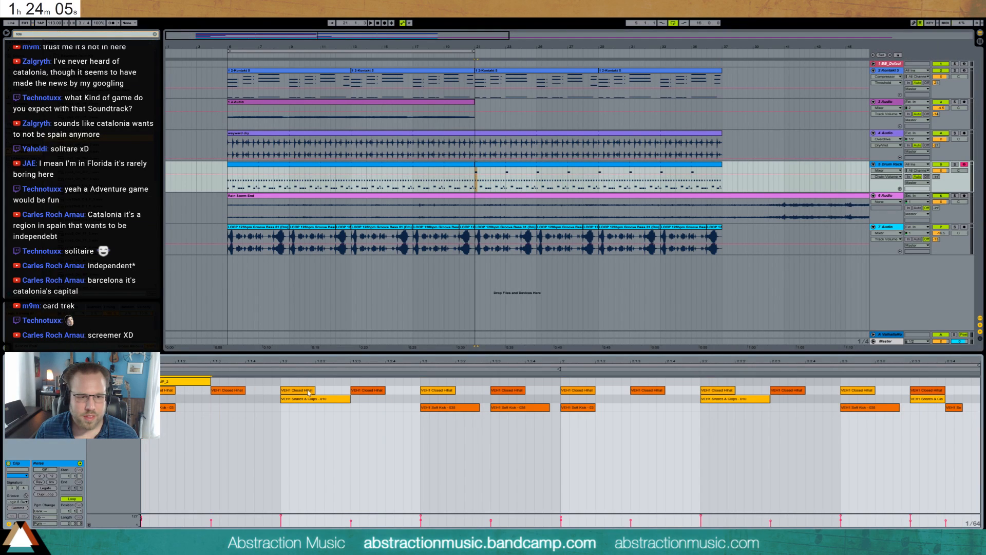
{"action": "double_click", "coordinate": [284, 383]}
{"action": "left_click_drag", "start_coordinate": [315, 382], "coordinate": [350, 383]}
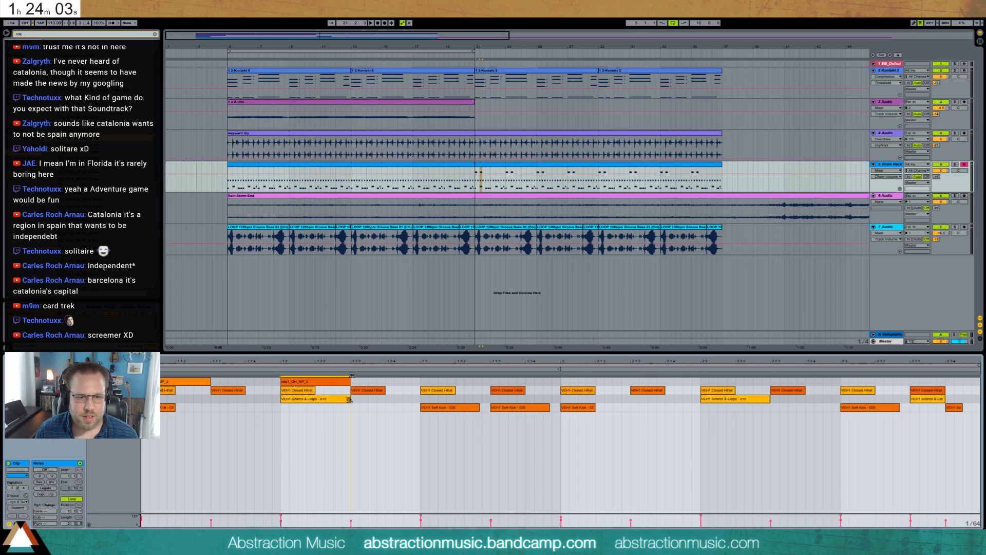
{"action": "double_click", "coordinate": [422, 382]}
{"action": "left_click_drag", "start_coordinate": [454, 383], "coordinate": [491, 383]}
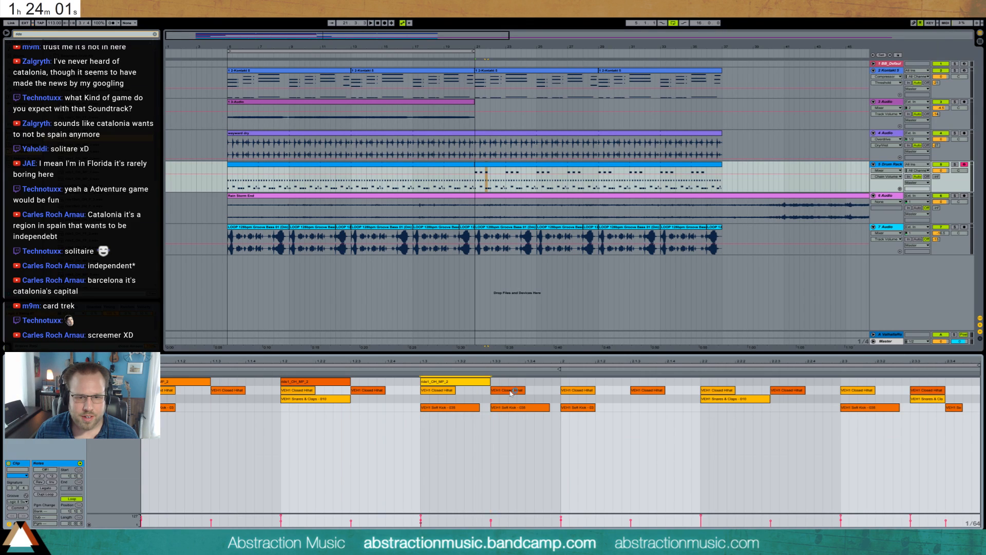
Duplicate the three ride notes into the clip's second bar and add one more ride note directly after the last.
{"action": "left_click_drag", "start_coordinate": [562, 383], "coordinate": [196, 374]}
{"action": "key", "text": "ctrl+d"}
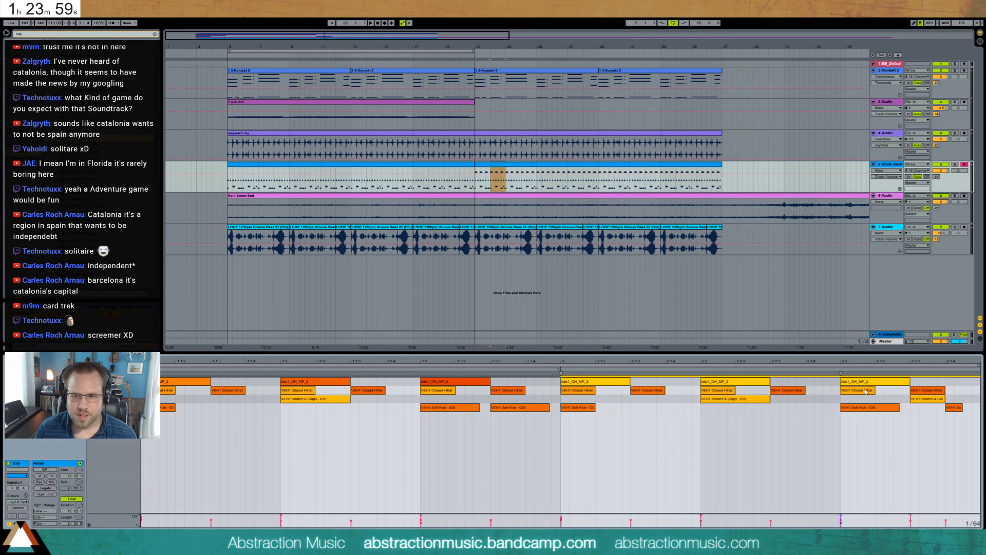
{"action": "left_click", "coordinate": [862, 383]}
{"action": "key", "text": "ctrl+d"}
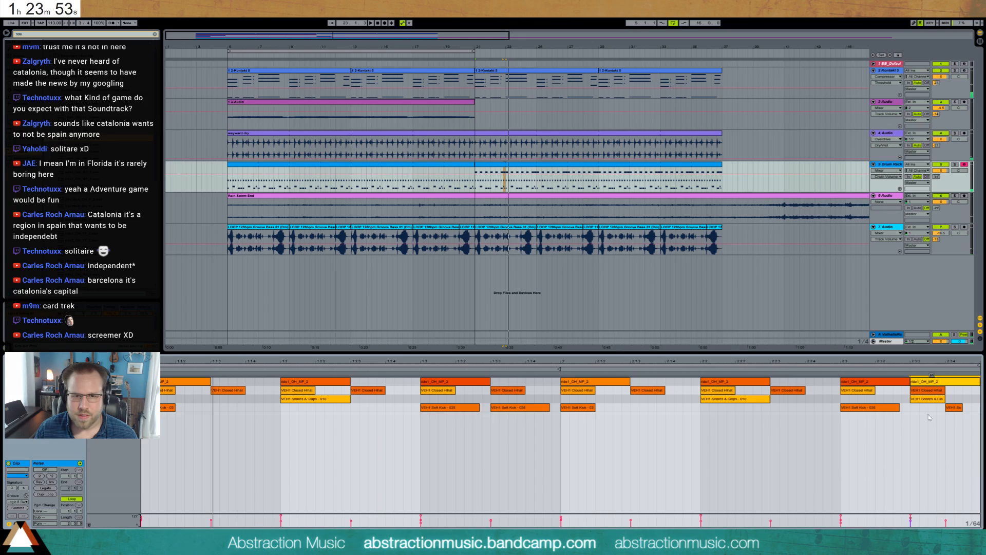
Close the drum note editor and turn off the arrangement loop.
{"action": "key", "text": "shift+Tab"}
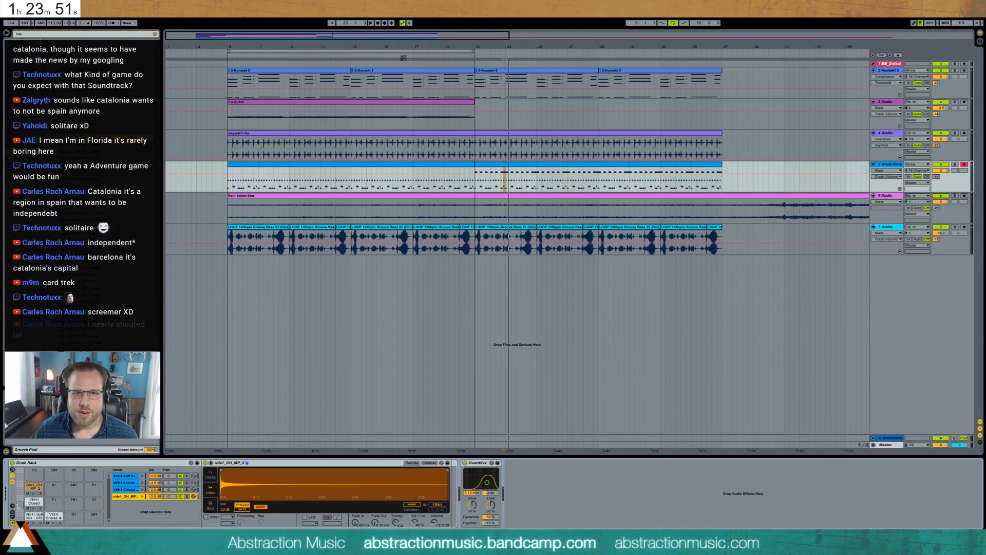
{"action": "left_click", "coordinate": [669, 24]}
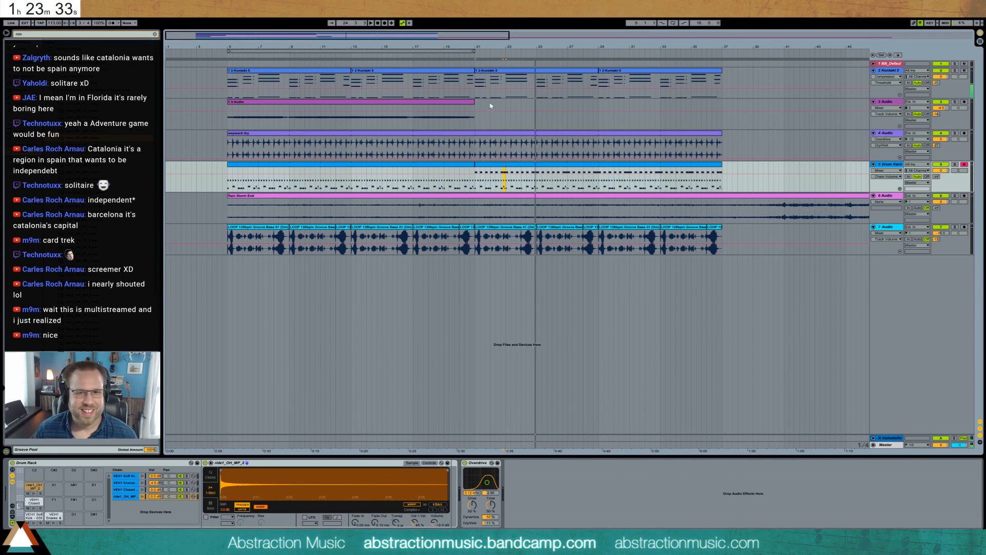
In the third Kontakt clip at bar 21, shorten the opening chord's notes by two sixteenths.
{"action": "double_click", "coordinate": [475, 81]}
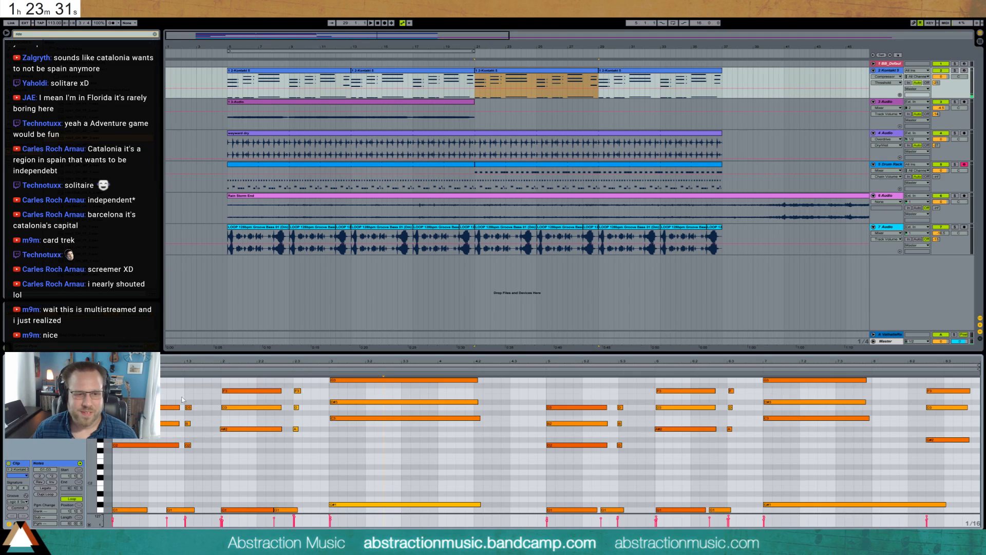
{"action": "left_click_drag", "start_coordinate": [123, 394], "coordinate": [152, 461]}
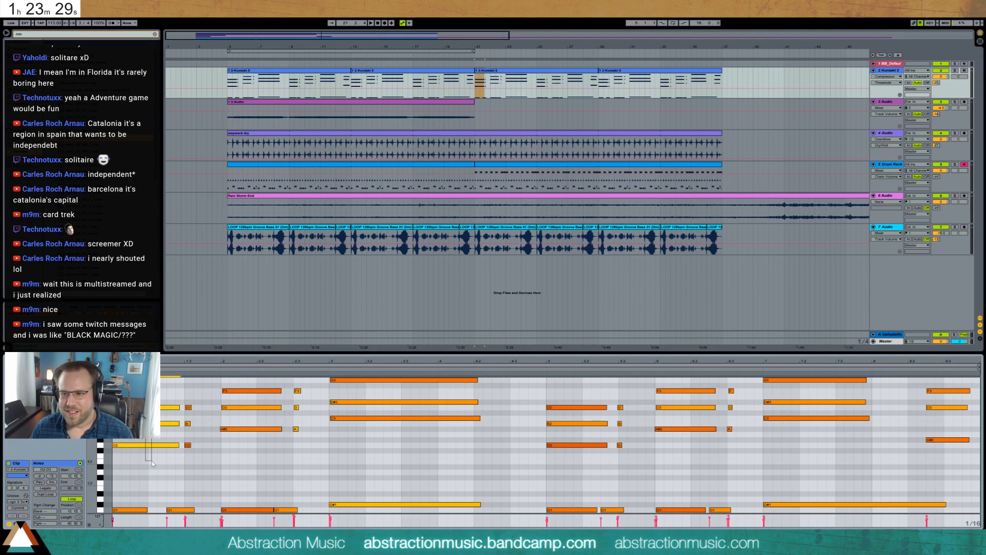
{"action": "key", "text": "shift+Left"}
{"action": "key", "text": "shift+Left"}
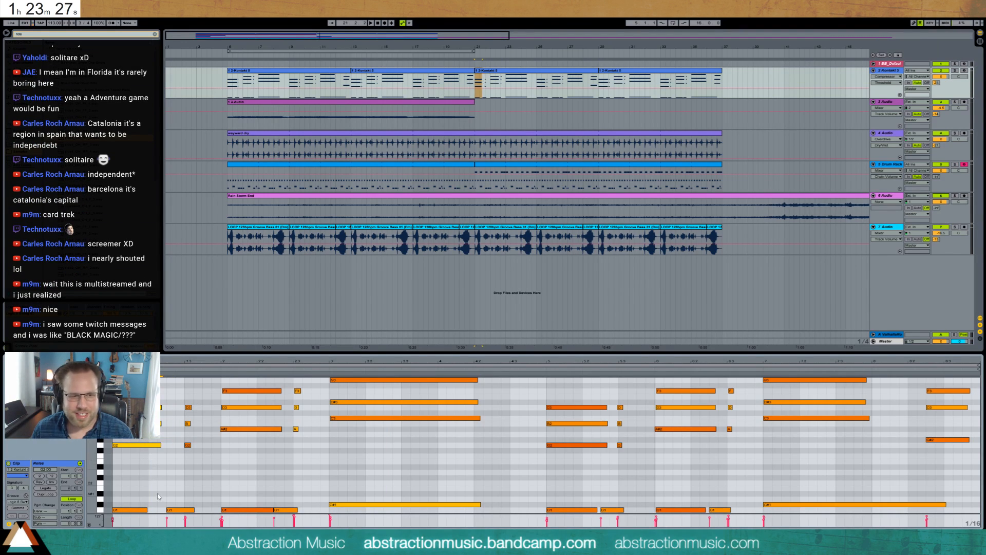
Move the second bass note and the short chord after the opening chord one sixteenth earlier.
{"action": "left_click_drag", "start_coordinate": [164, 487], "coordinate": [173, 515]}
{"action": "key", "text": "Left"}
{"action": "key", "text": "Left"}
{"action": "key", "text": "Right"}
{"action": "scroll", "coordinate": [184, 406], "scroll_direction": "down", "scroll_amount": 1}
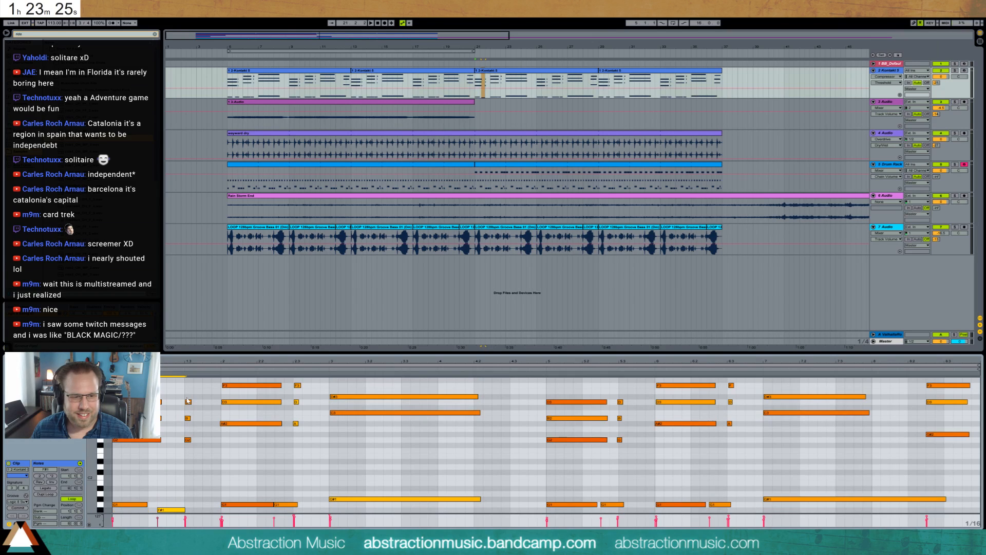
{"action": "left_click_drag", "start_coordinate": [183, 394], "coordinate": [198, 454]}
{"action": "key", "text": "Left"}
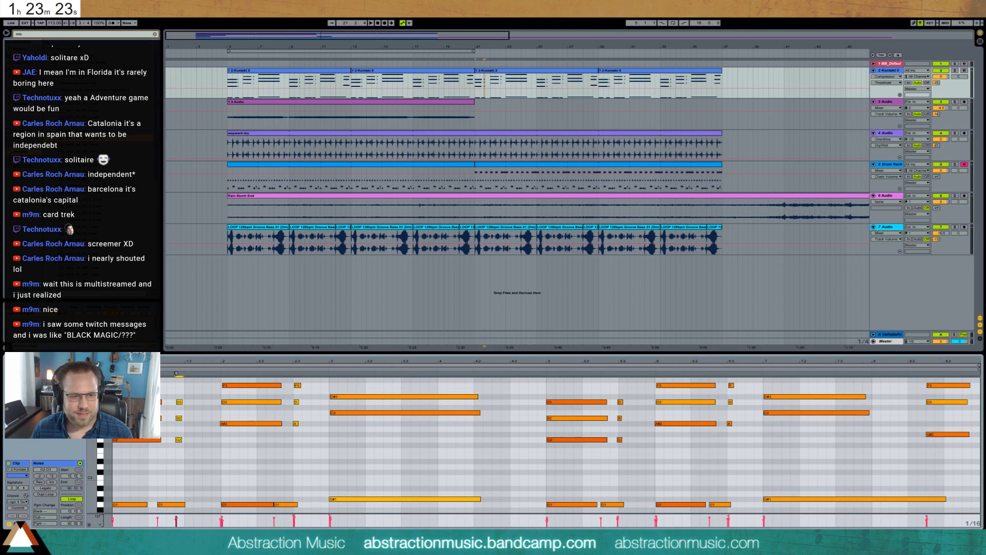
Try the bar 22 chord with its bass note, and the short chord and bass note after it, one sixteenth earlier.
{"action": "left_click_drag", "start_coordinate": [95, 409], "coordinate": [83, 429]}
{"action": "left_click_drag", "start_coordinate": [214, 392], "coordinate": [235, 507]}
{"action": "key", "text": "Left"}
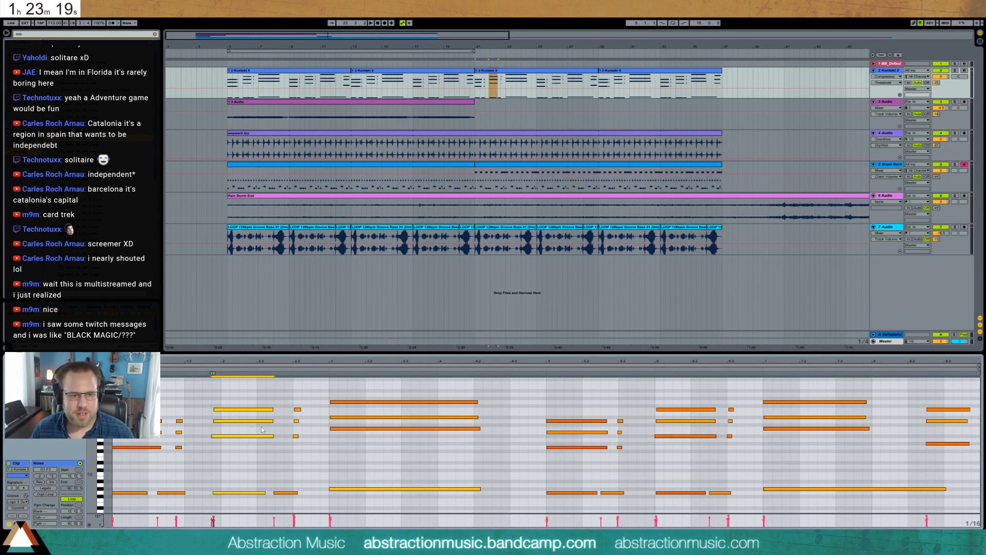
{"action": "left_click_drag", "start_coordinate": [286, 400], "coordinate": [305, 450]}
{"action": "key", "text": "Left"}
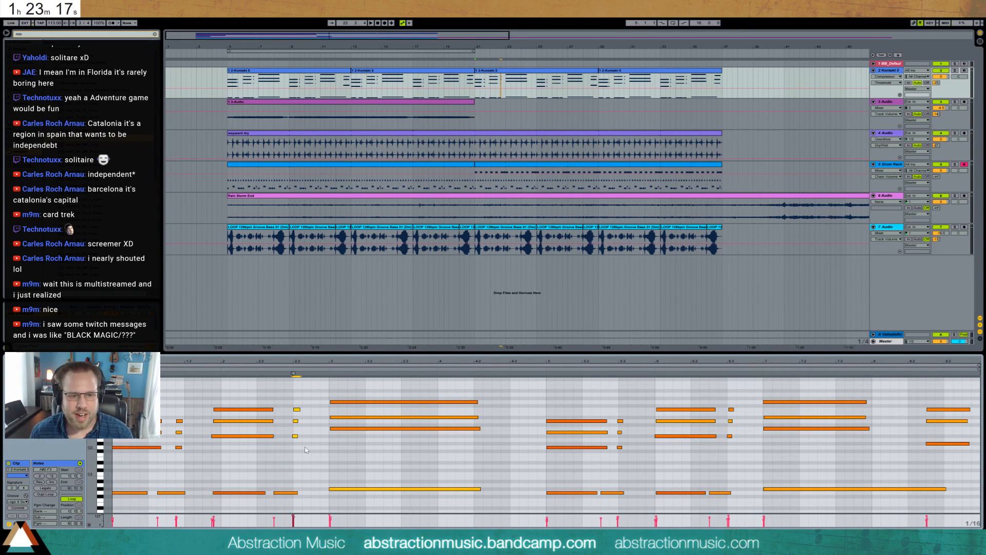
{"action": "left_click_drag", "start_coordinate": [291, 492], "coordinate": [285, 490]}
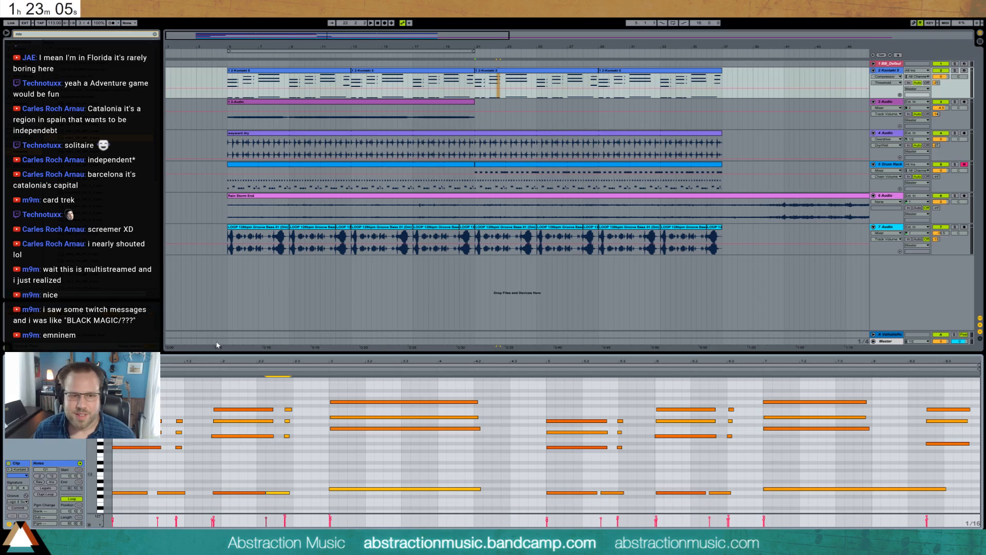
{"action": "key", "text": "space"}
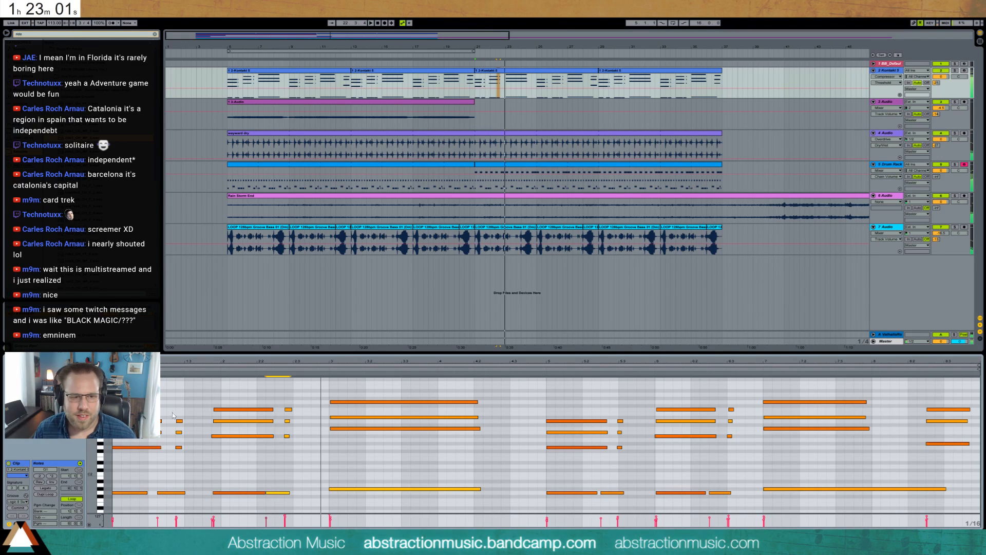
{"action": "key", "text": "space"}
Move the short chord after the opening chord one sixteenth later and the second bass note two sixteenths later.
{"action": "left_click_drag", "start_coordinate": [170, 409], "coordinate": [193, 499]}
{"action": "key", "text": "Right"}
{"action": "left_click_drag", "start_coordinate": [175, 466], "coordinate": [181, 505]}
{"action": "key", "text": "Right"}
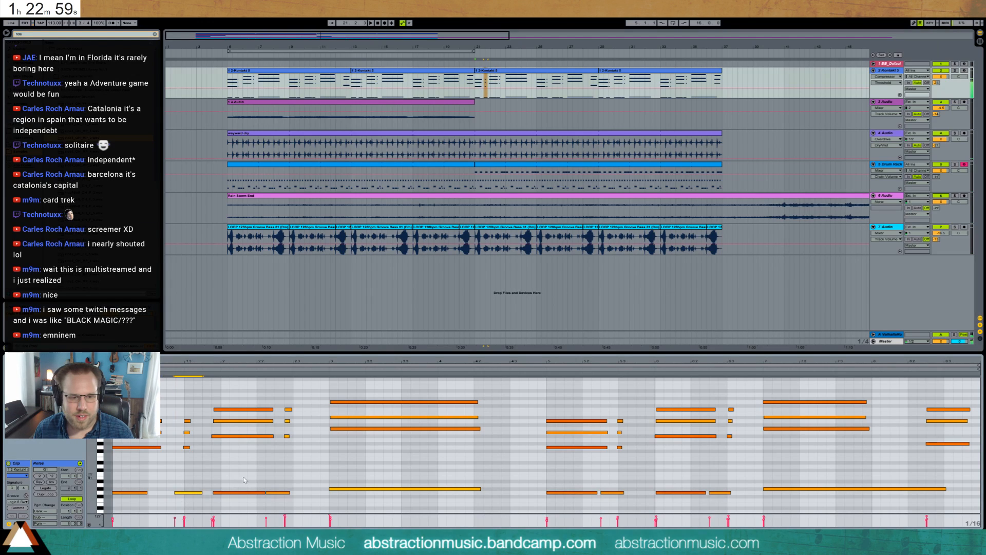
Shift the last short chord before bar 23 and its bass note one sixteenth later.
{"action": "left_click_drag", "start_coordinate": [288, 504], "coordinate": [278, 471]}
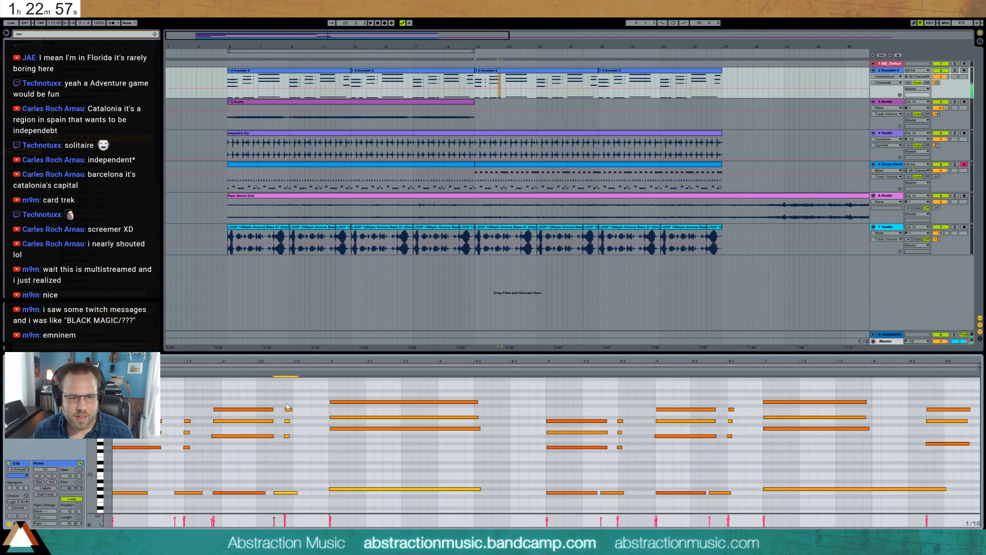
{"action": "left_click_drag", "start_coordinate": [285, 399], "coordinate": [298, 455]}
{"action": "key", "text": "Right"}
Try the bar 22 chord and its bass note another sixteenth earlier, audition it, and move them back.
{"action": "left_click_drag", "start_coordinate": [221, 391], "coordinate": [232, 499]}
{"action": "key", "text": "Left"}
{"action": "key", "text": "space"}
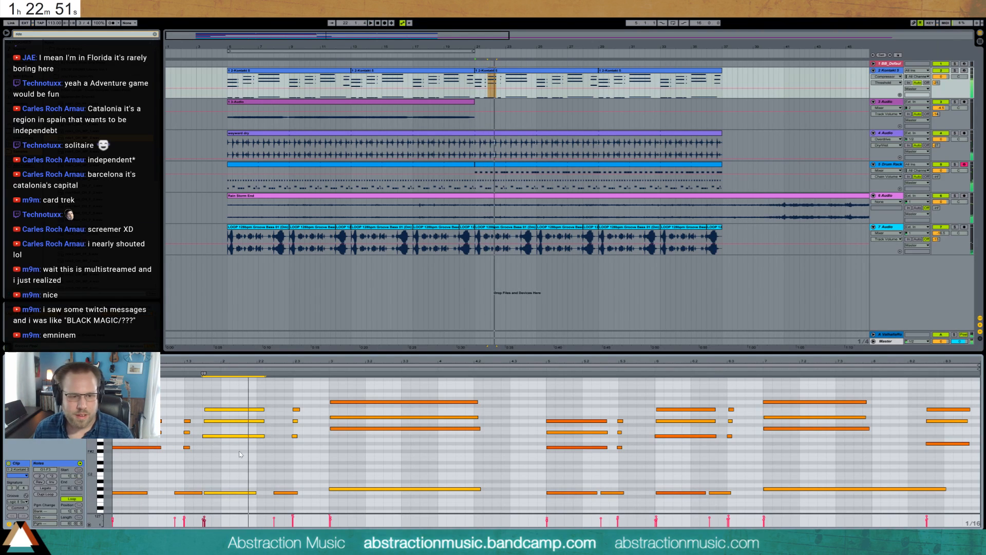
{"action": "key", "text": "space"}
{"action": "key", "text": "Right"}
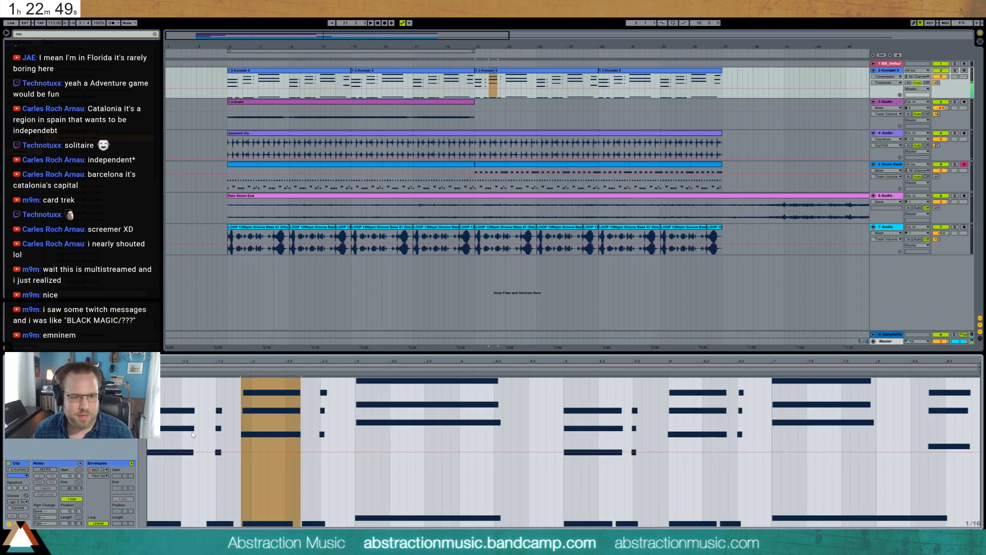
Show the clip's sustain pedal envelope and start the pedal release at the bar 22 chord one sixteenth earlier.
{"action": "left_click", "coordinate": [98, 469]}
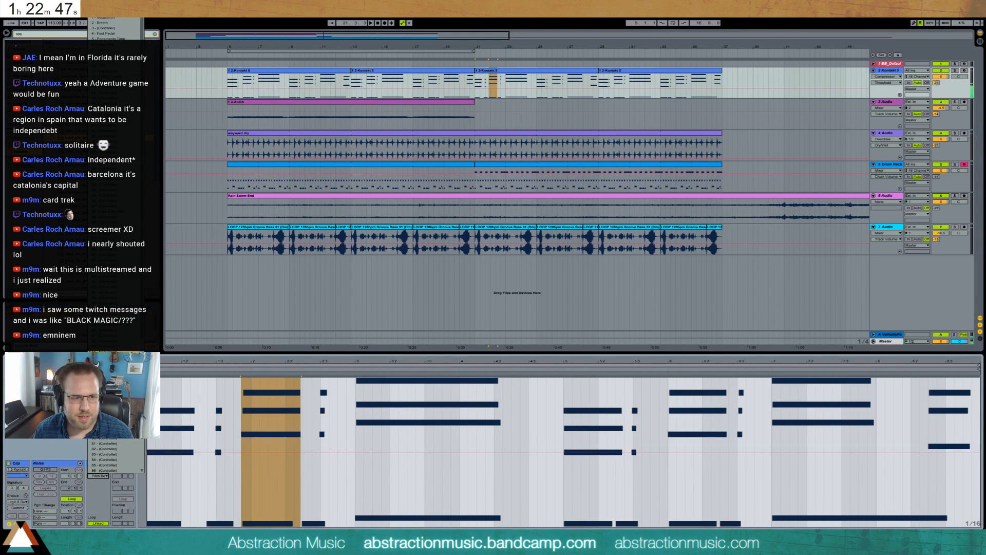
{"action": "left_click", "coordinate": [108, 353]}
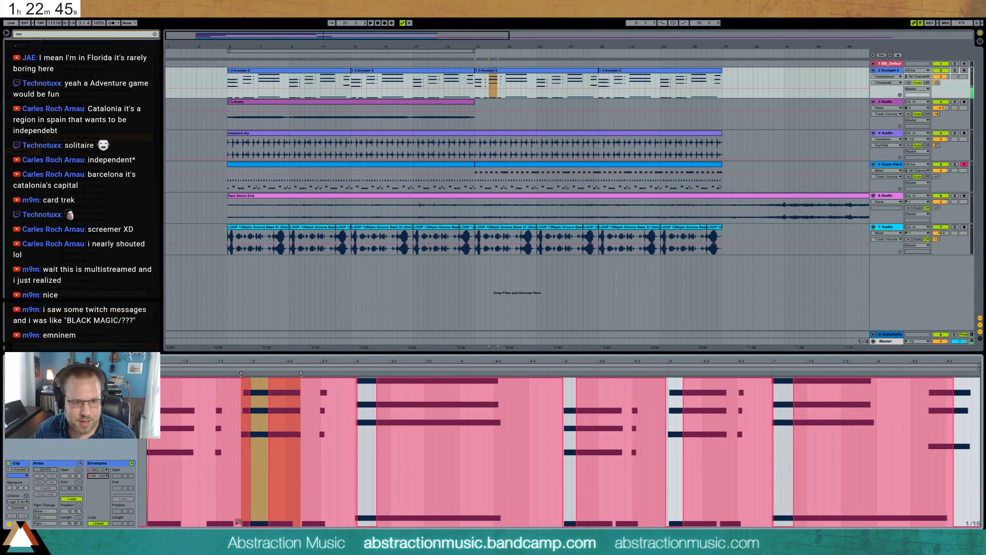
{"action": "left_click", "coordinate": [248, 524]}
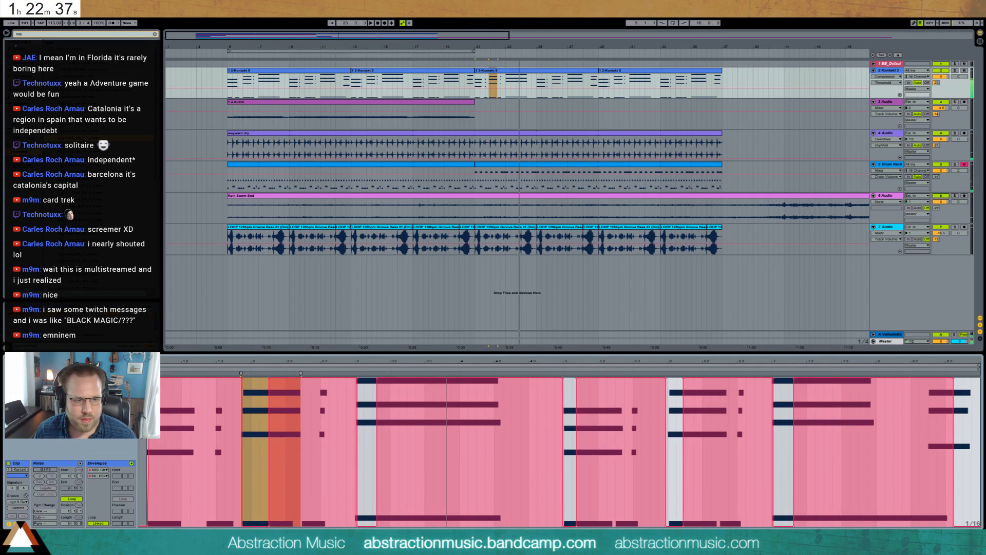
{"action": "left_click", "coordinate": [16, 524]}
Move the second bass note one sixteenth earlier, and turn the bar 22 chord into a short stab followed by a duplicate.
{"action": "left_click", "coordinate": [181, 492]}
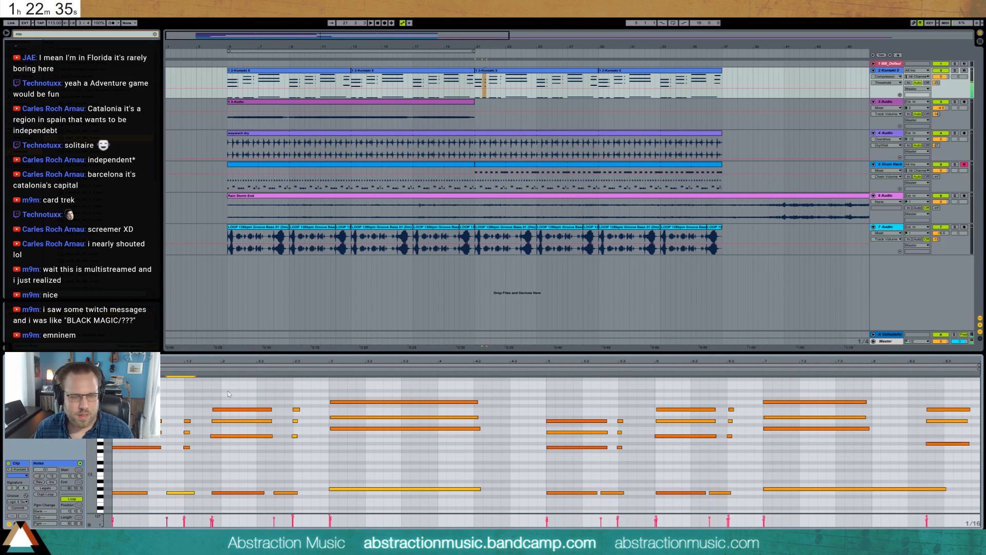
{"action": "left_click_drag", "start_coordinate": [229, 392], "coordinate": [233, 499]}
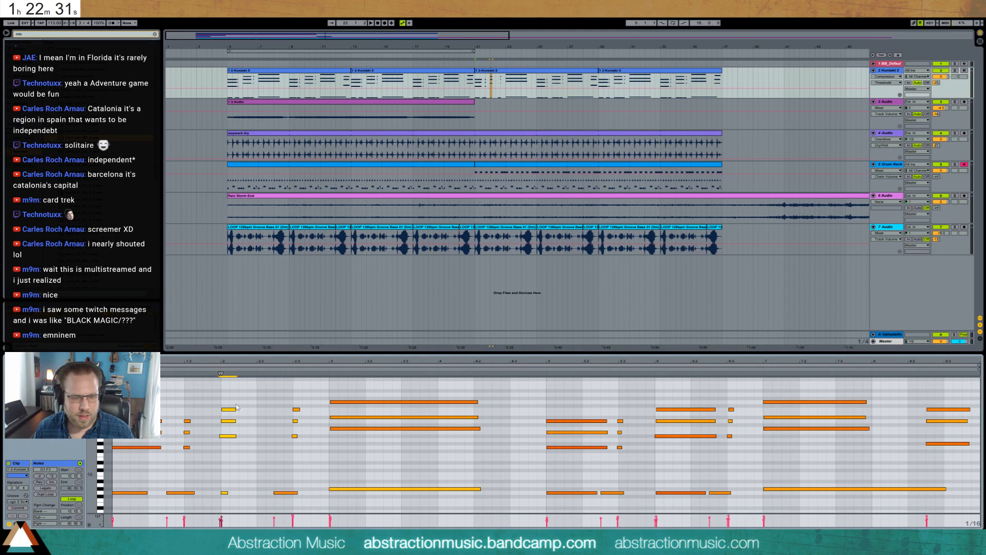
{"action": "key", "text": "ctrl+d"}
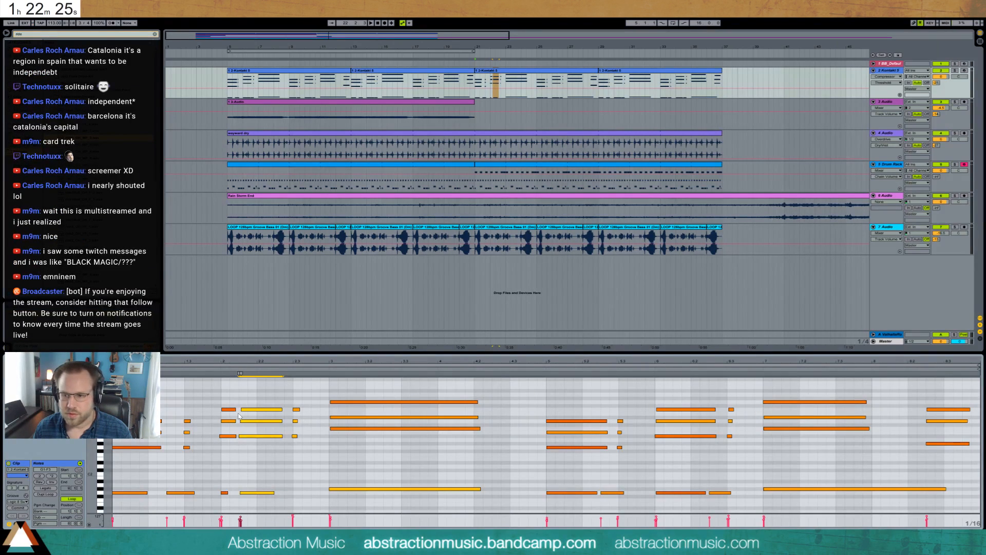
{"action": "key", "text": "space"}
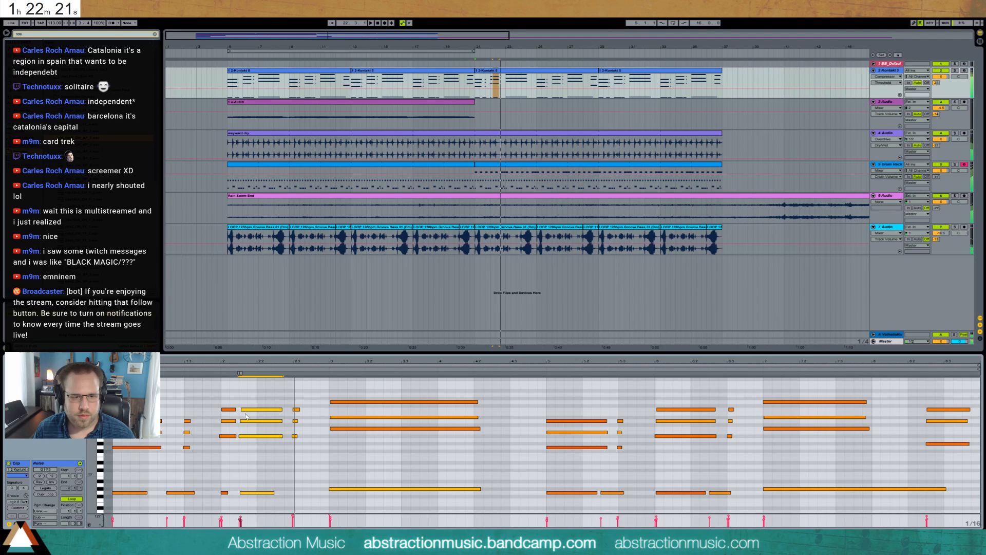
Place the short duplicate chord one beat after the bar 22 chord, and shift the following short chord and bass note two sixteenths later.
{"action": "key", "text": "ctrl+z"}
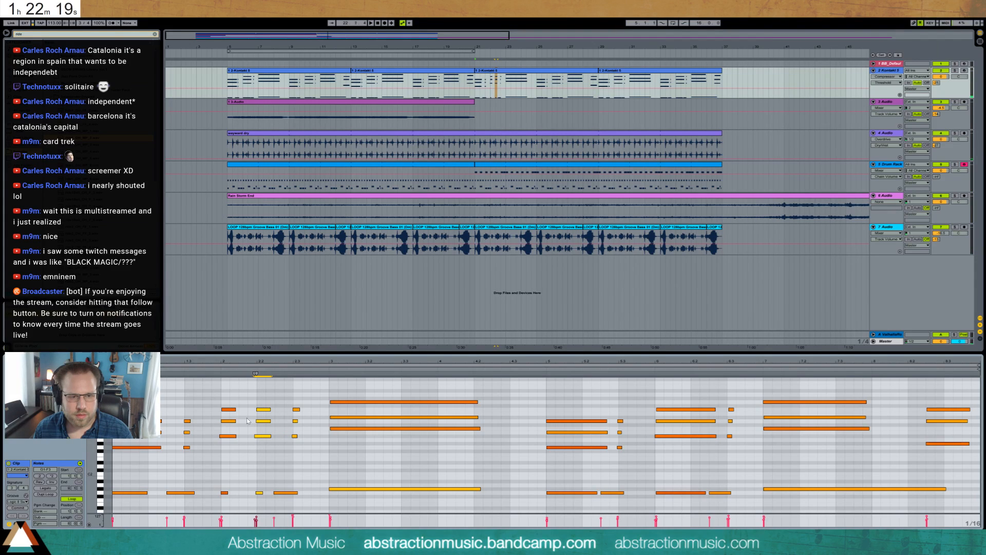
{"action": "key", "text": "ctrl+z"}
{"action": "key", "text": "ctrl+z"}
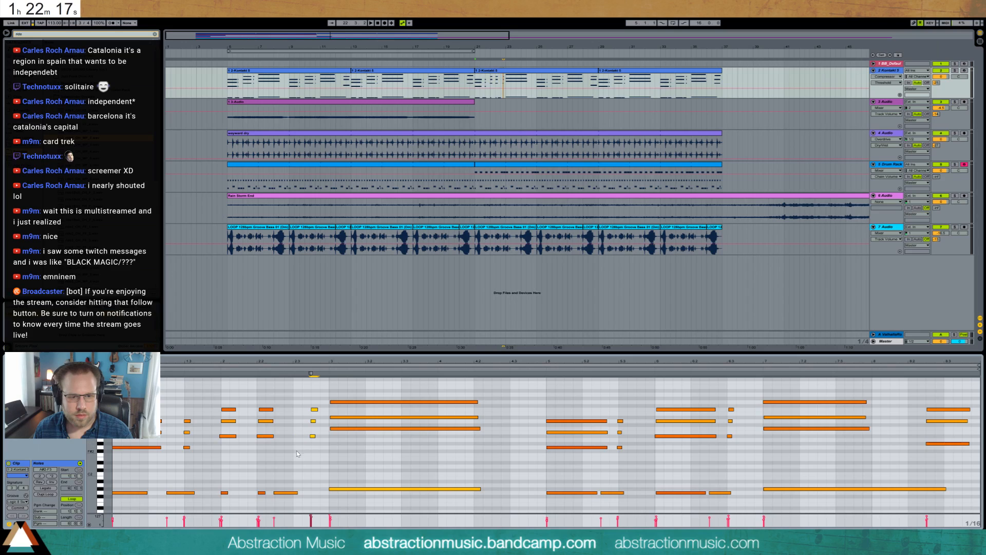
{"action": "left_click", "coordinate": [291, 493]}
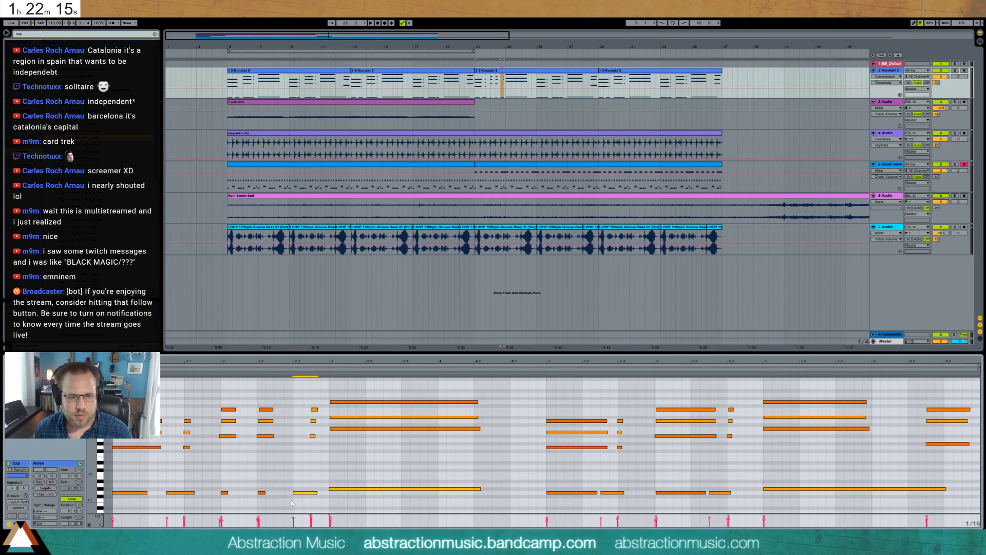
Shift the long bar 23 chord two sixteenths later and lengthen the short chord and bass note before it.
{"action": "key", "text": "ctrl+a"}
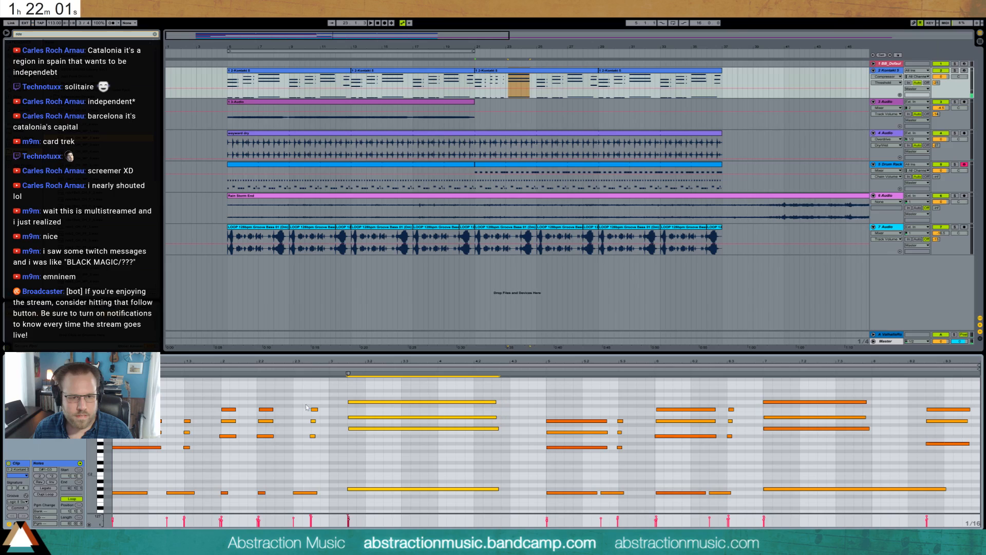
{"action": "left_click_drag", "start_coordinate": [303, 396], "coordinate": [318, 492]}
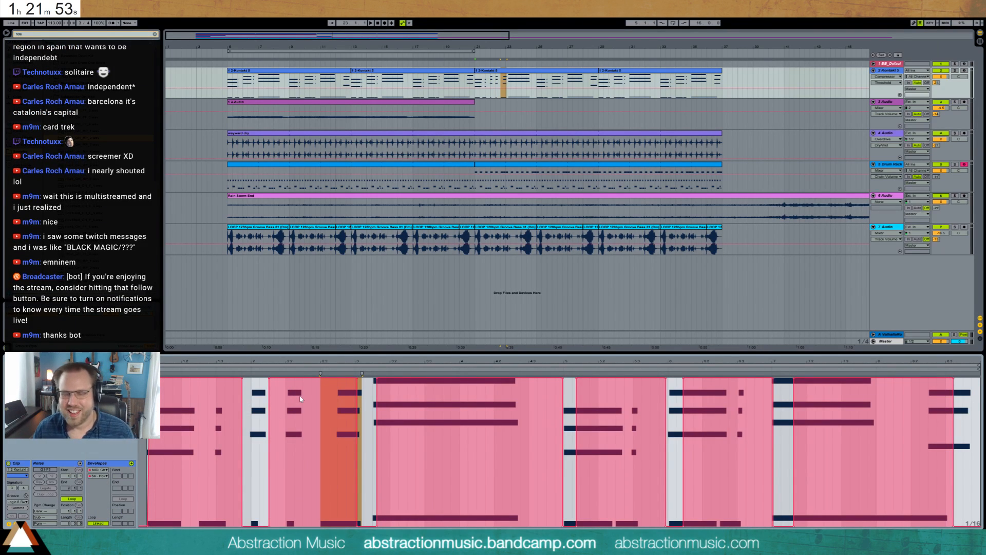
In the sustain envelope, make the pedal release start a thirty-second before the bar 22 chord and last until just before its duplicate.
{"action": "left_click_drag", "start_coordinate": [246, 383], "coordinate": [245, 365]}
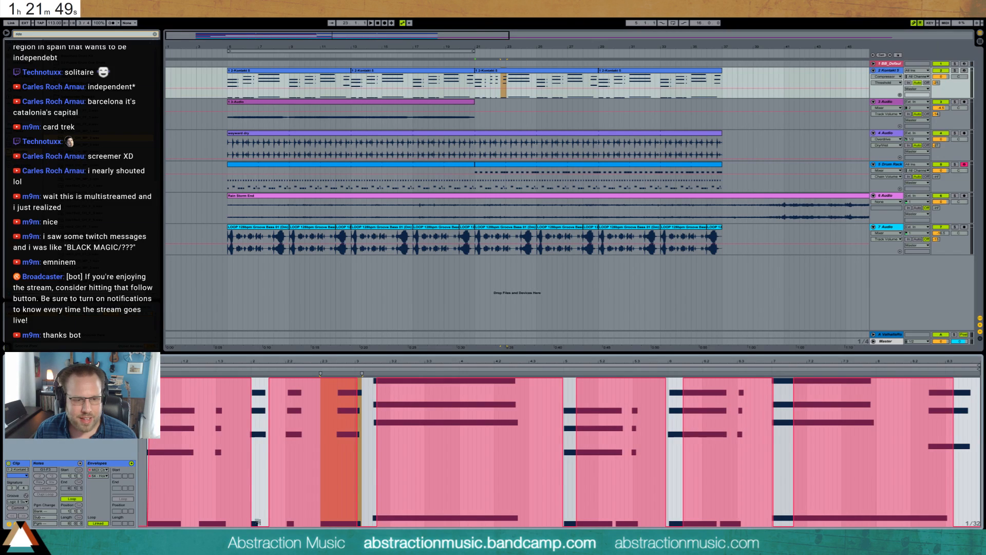
{"action": "left_click_drag", "start_coordinate": [247, 516], "coordinate": [250, 523]}
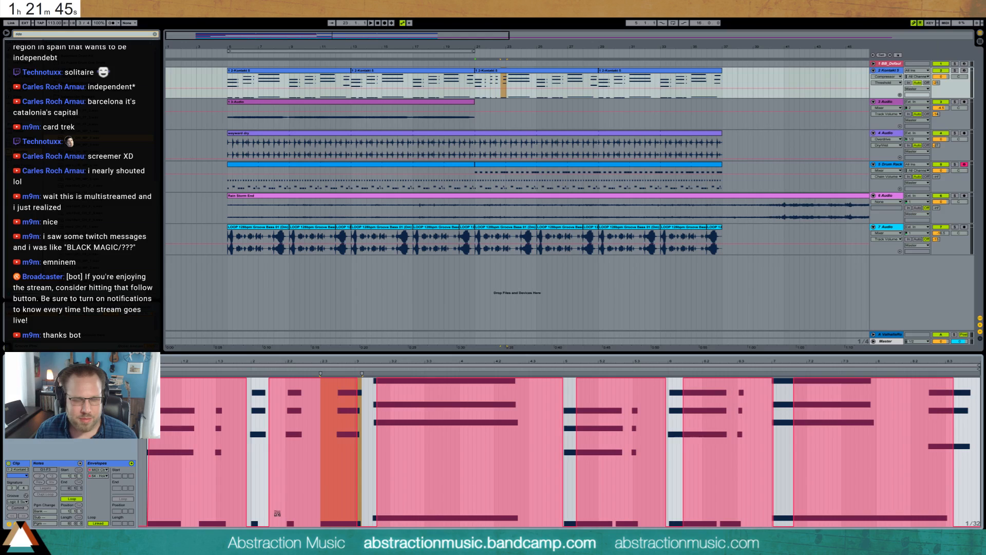
{"action": "left_click_drag", "start_coordinate": [271, 524], "coordinate": [284, 524]}
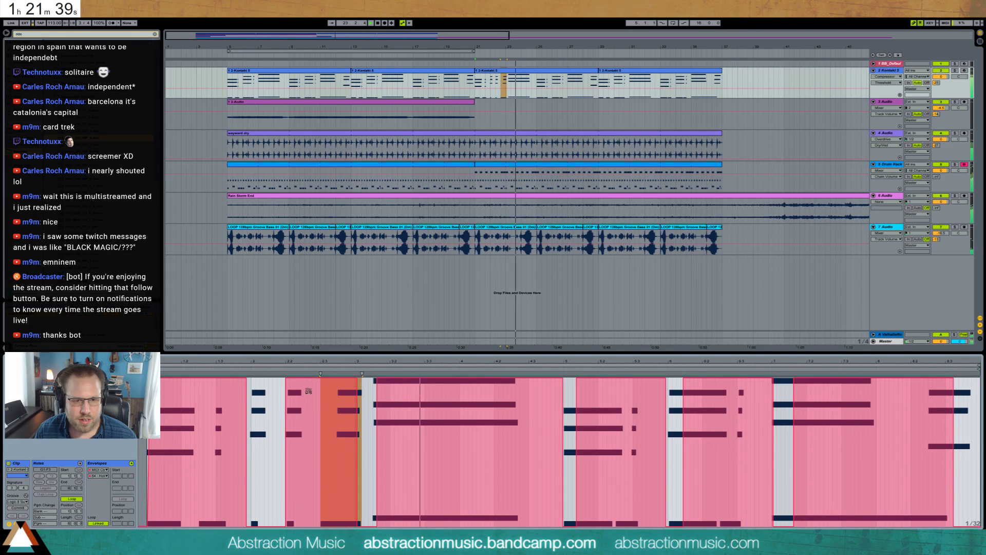
{"action": "key", "text": "space"}
Move the long chord back to the start of bar 23, trim the preceding notes to end there, and audition the result.
{"action": "left_click", "coordinate": [15, 523]}
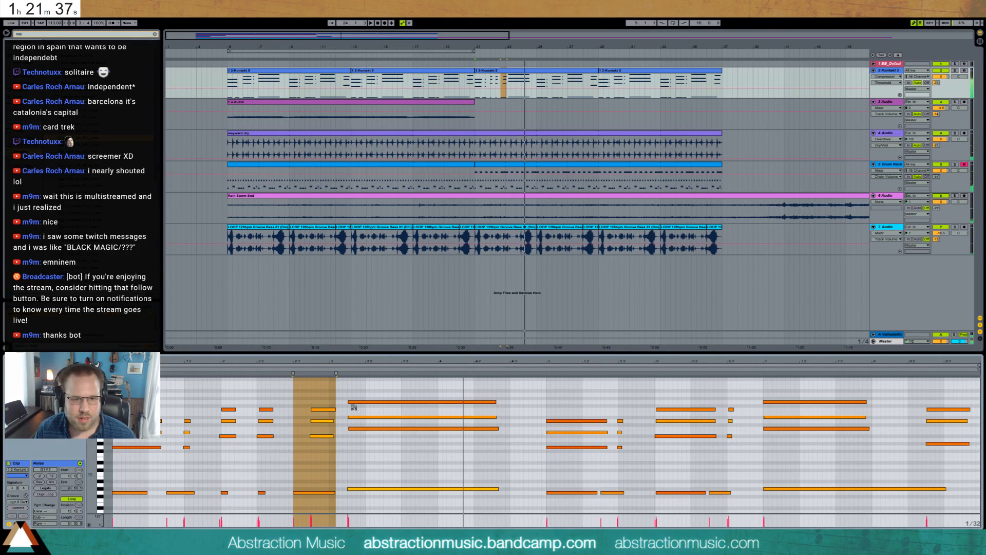
{"action": "left_click_drag", "start_coordinate": [379, 389], "coordinate": [394, 504]}
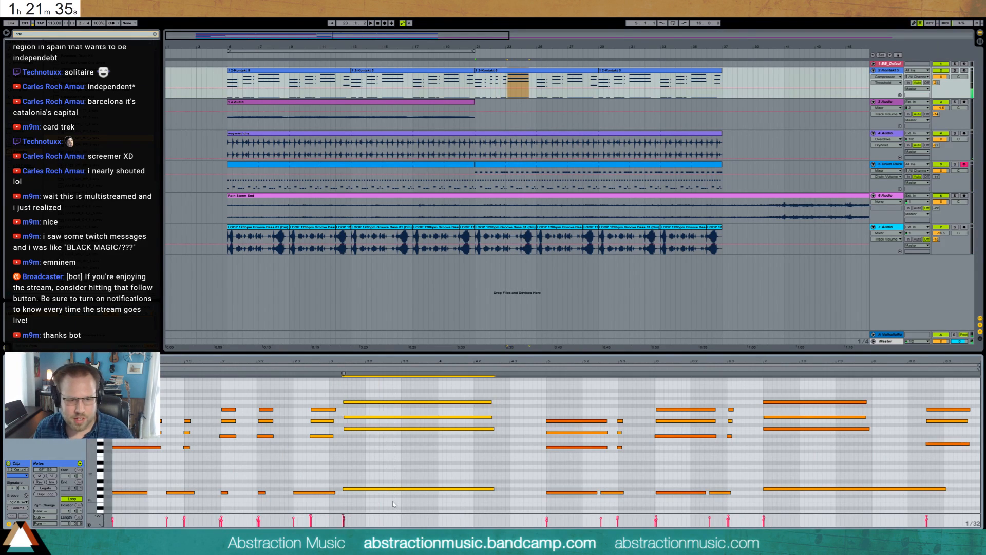
{"action": "left_click_drag", "start_coordinate": [318, 396], "coordinate": [323, 507]}
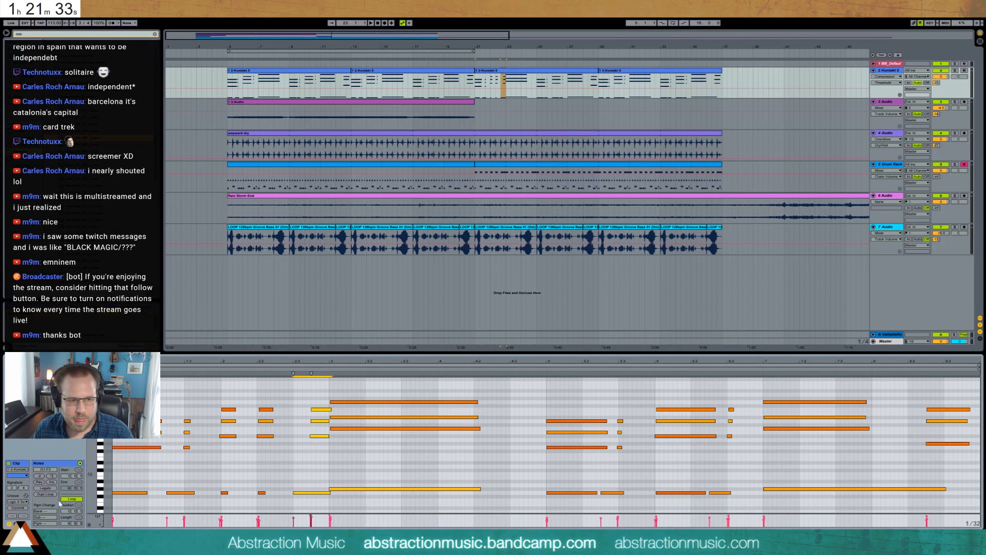
{"action": "left_click", "coordinate": [15, 524]}
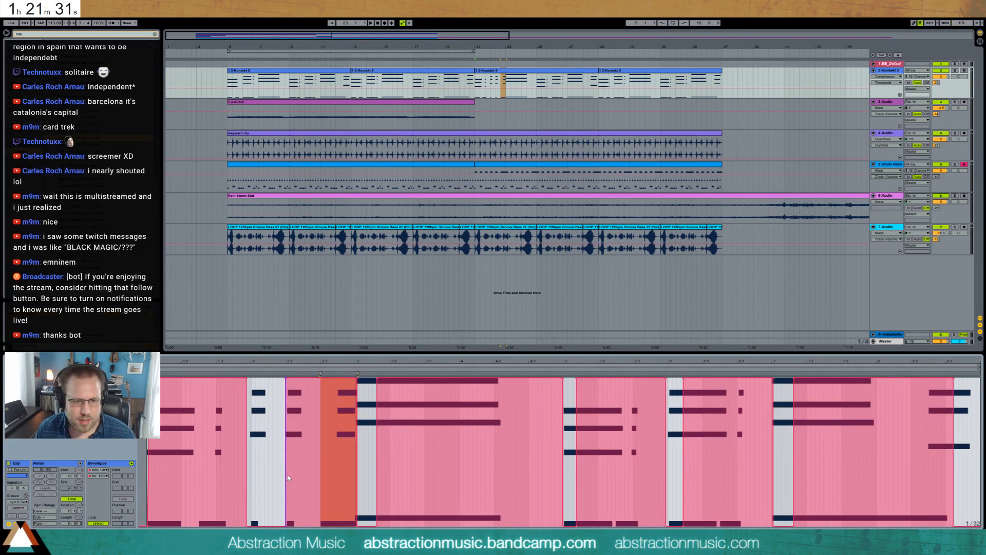
{"action": "key", "text": "space"}
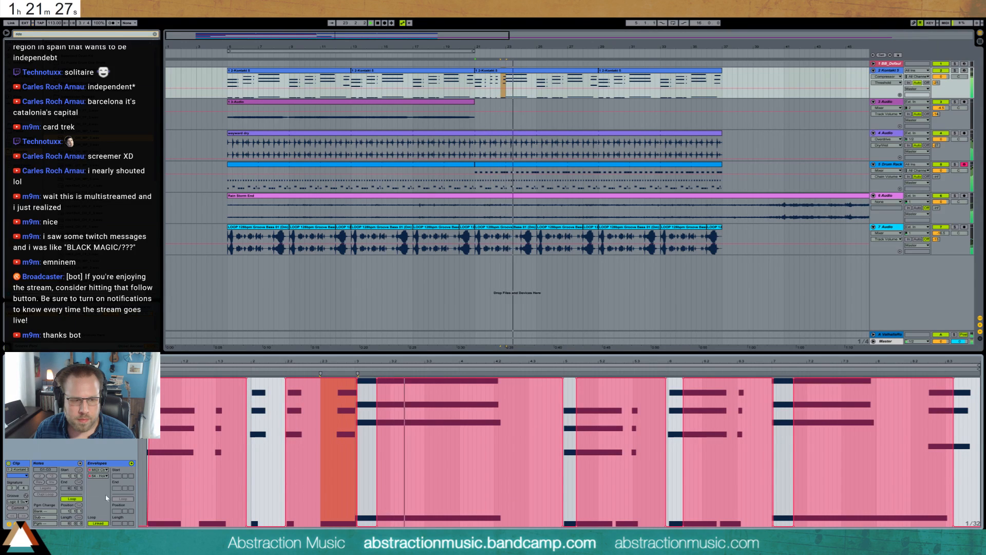
{"action": "left_click", "coordinate": [15, 524]}
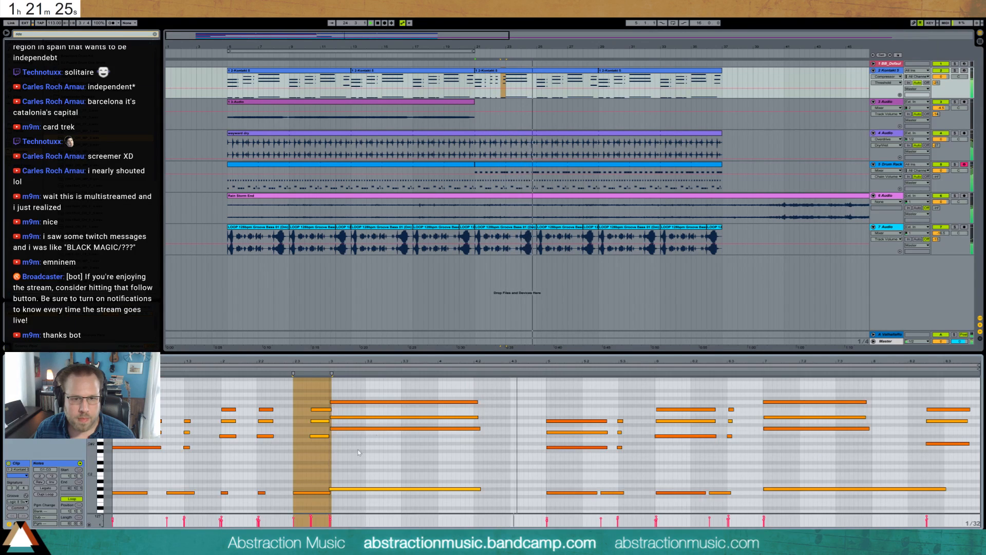
Delete the bass loop clips on track 7 from bar 21 onwards.
{"action": "key", "text": "space"}
{"action": "left_click_drag", "start_coordinate": [711, 237], "coordinate": [478, 241]}
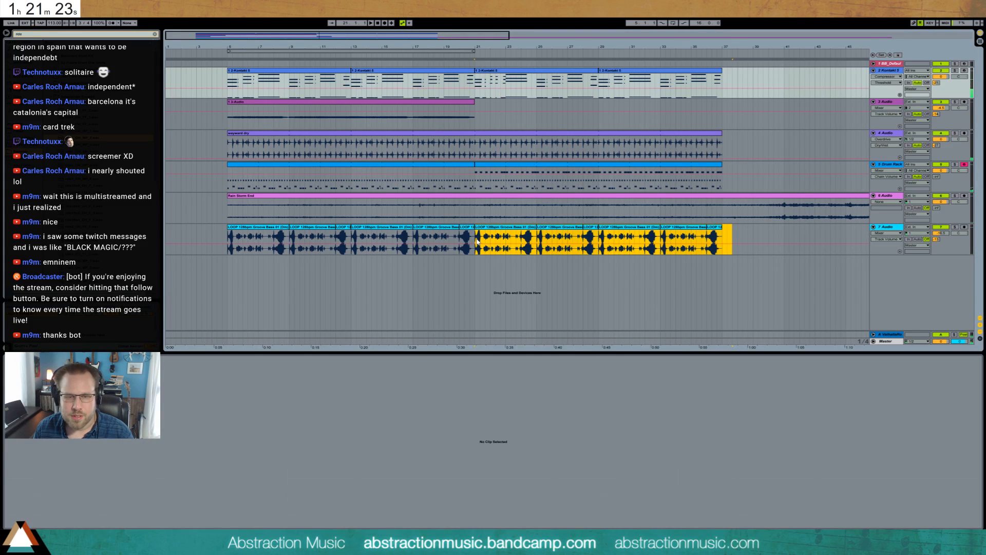
{"action": "key", "text": "Delete"}
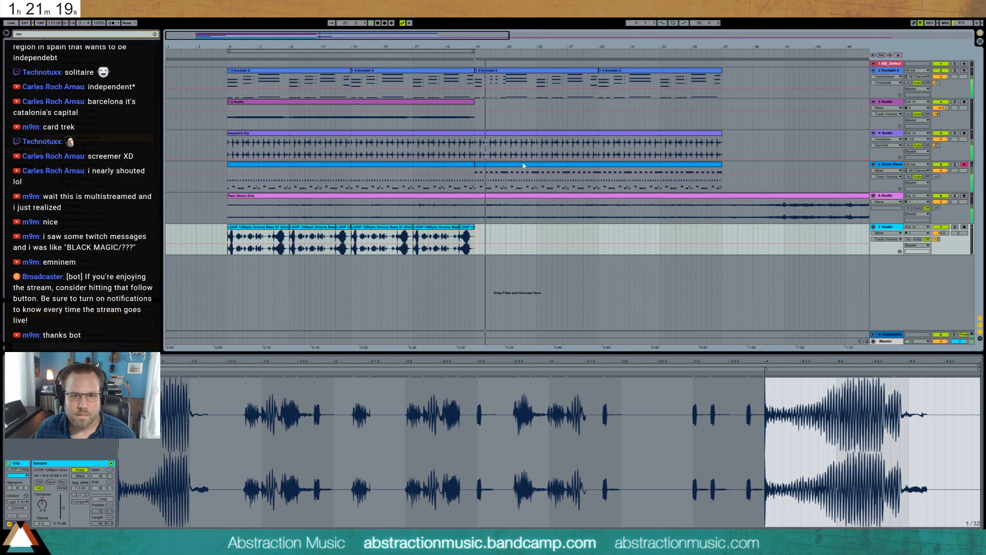
Adjust the ride chain's volume in the Drum Rack and play the section from bar 21.
{"action": "left_click", "coordinate": [511, 177]}
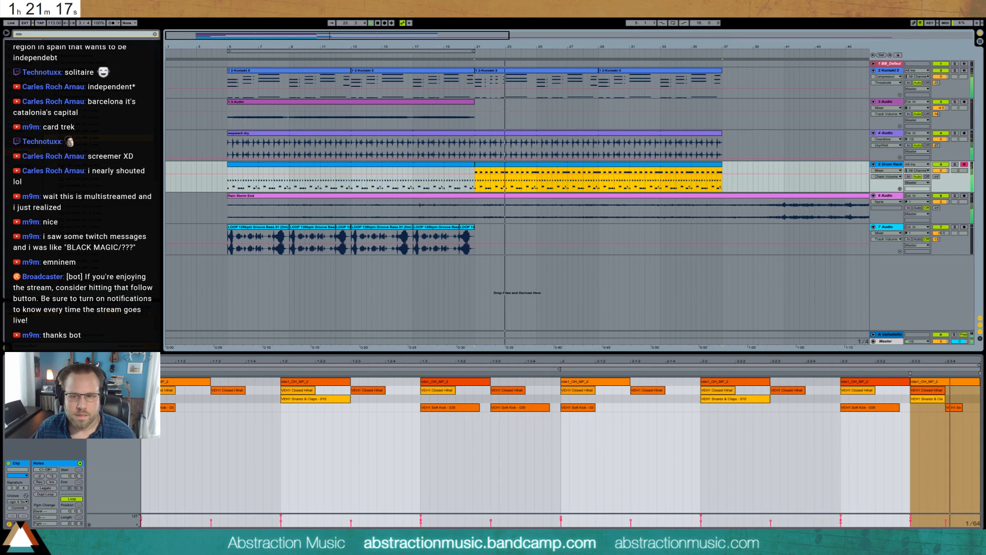
{"action": "key", "text": "shift+Tab"}
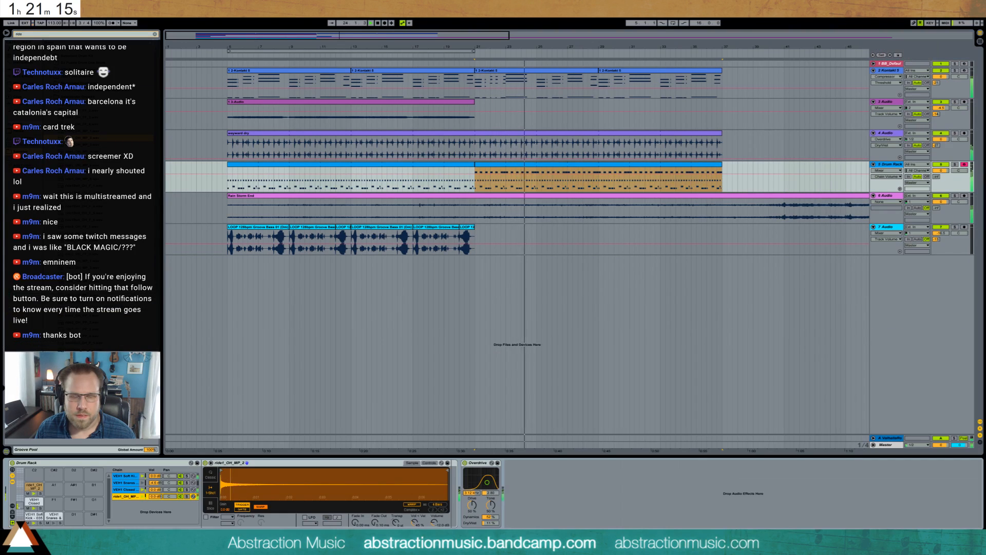
{"action": "mouse_move", "coordinate": [149, 496]}
{"action": "left_mouse_down"}
{"action": "mouse_move", "coordinate": [149, 508]}
{"action": "mouse_move", "coordinate": [155, 494]}
{"action": "left_mouse_up"}
{"action": "key", "text": "space"}
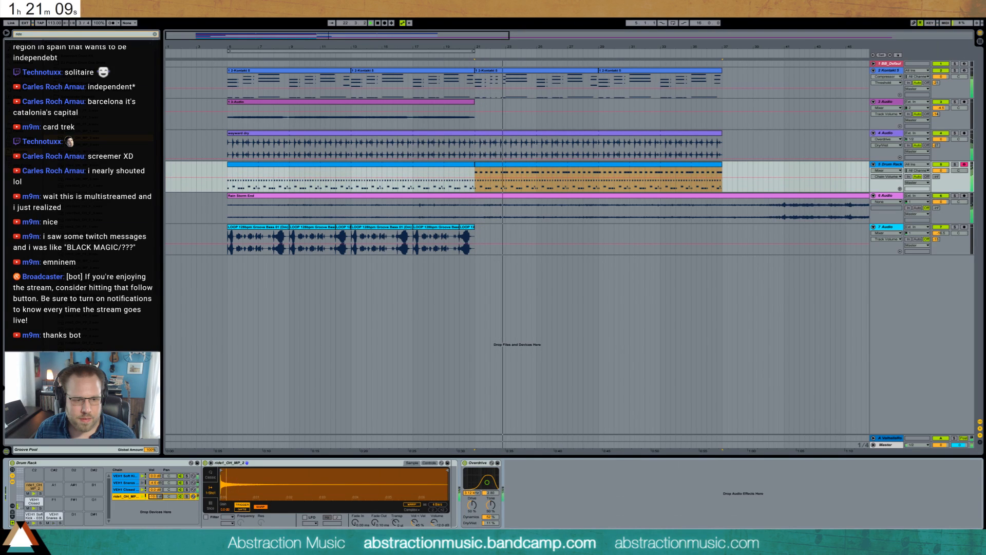
Add two short two-note pickups just before the bar 25 chord in the Kontakt clip starting at bar 21, and play it back.
{"action": "double_click", "coordinate": [517, 70]}
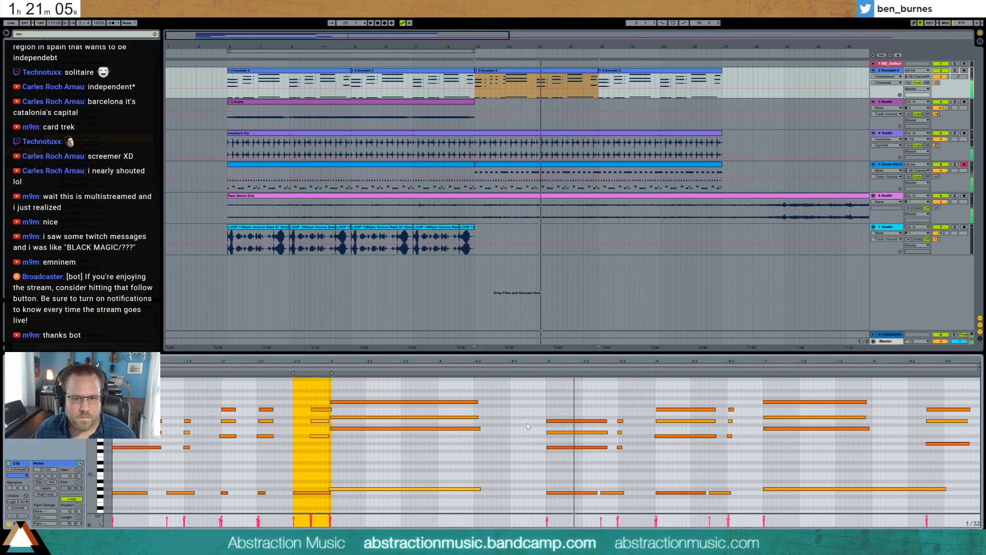
{"action": "left_click", "coordinate": [516, 412]}
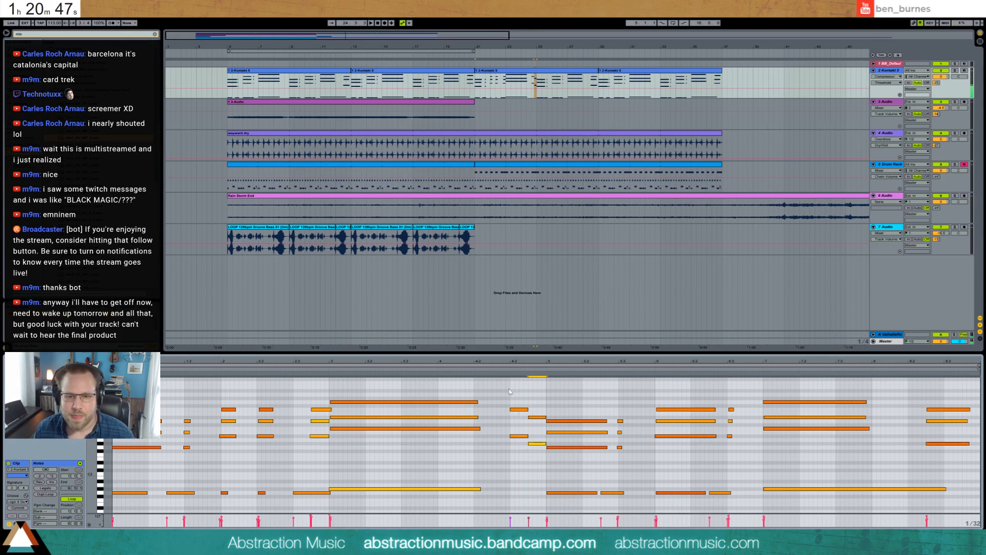
{"action": "key", "text": "space"}
Adjust the velocity of the short chord just before the long bar 23 chord while the section plays.
{"action": "left_click_drag", "start_coordinate": [308, 392], "coordinate": [330, 451]}
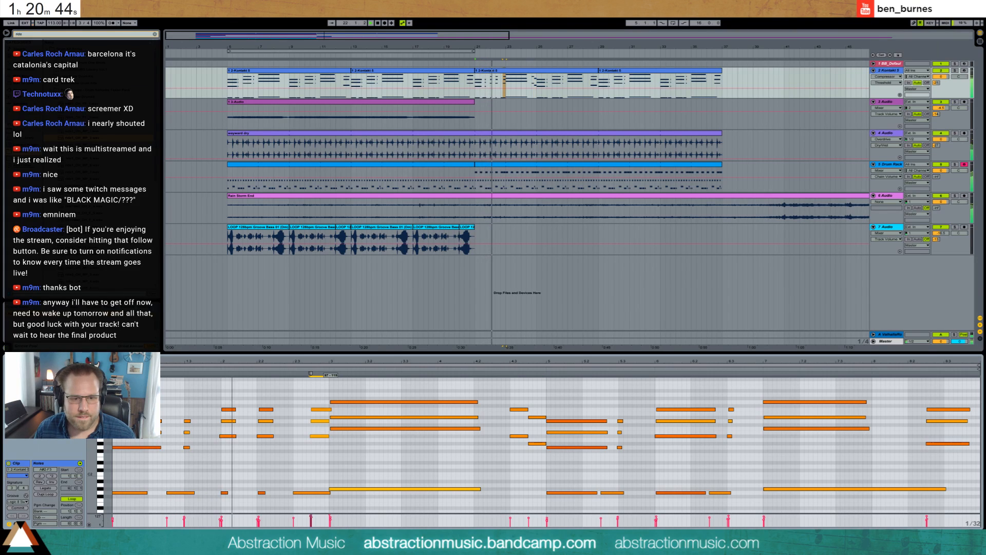
{"action": "left_click", "coordinate": [361, 489]}
{"action": "left_click_drag", "start_coordinate": [315, 395], "coordinate": [327, 465]}
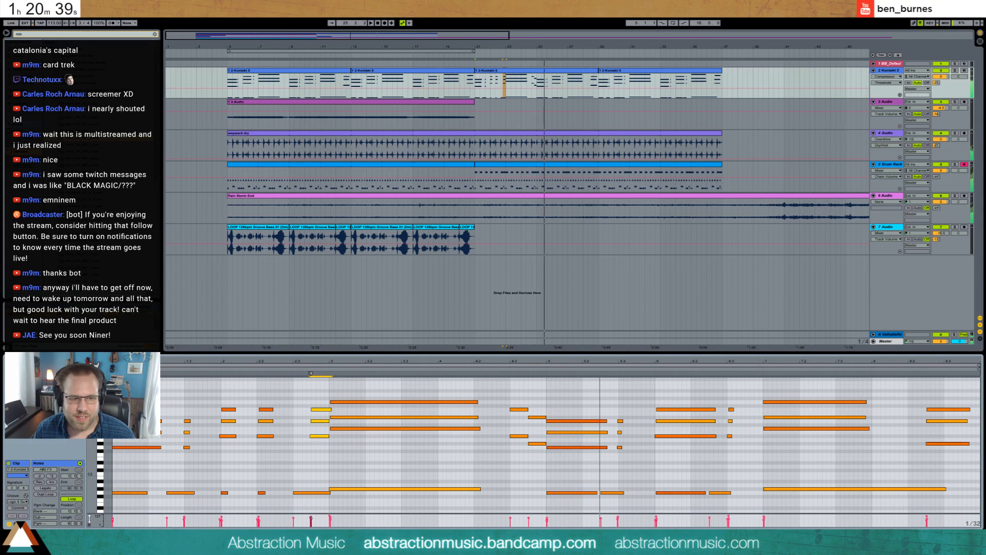
Release the sustain pedal in the envelope beneath the pickups before bar 25, and raise the second pickup's lower note.
{"action": "left_click", "coordinate": [16, 524]}
{"action": "left_click_drag", "start_coordinate": [525, 508], "coordinate": [562, 527]}
{"action": "key", "text": "space"}
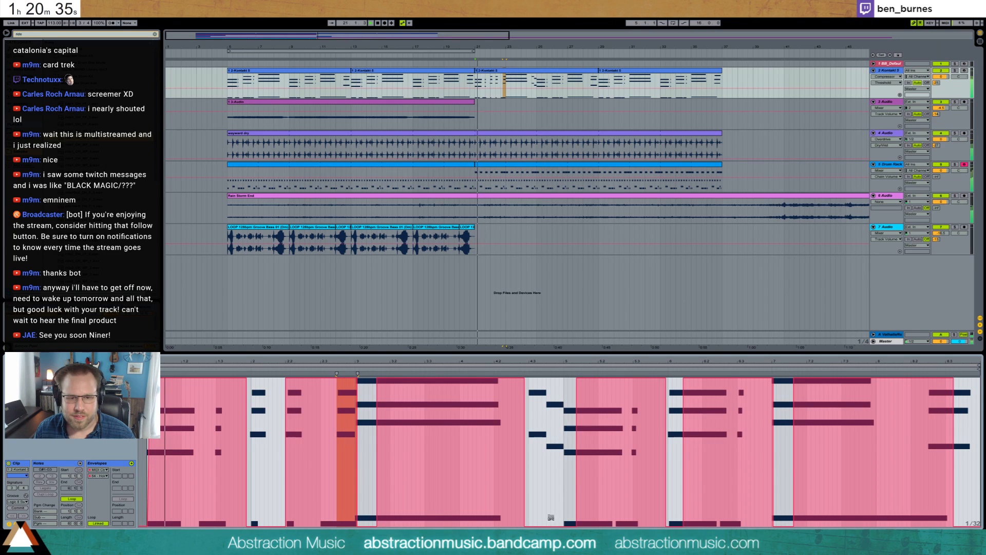
{"action": "key", "text": "b"}
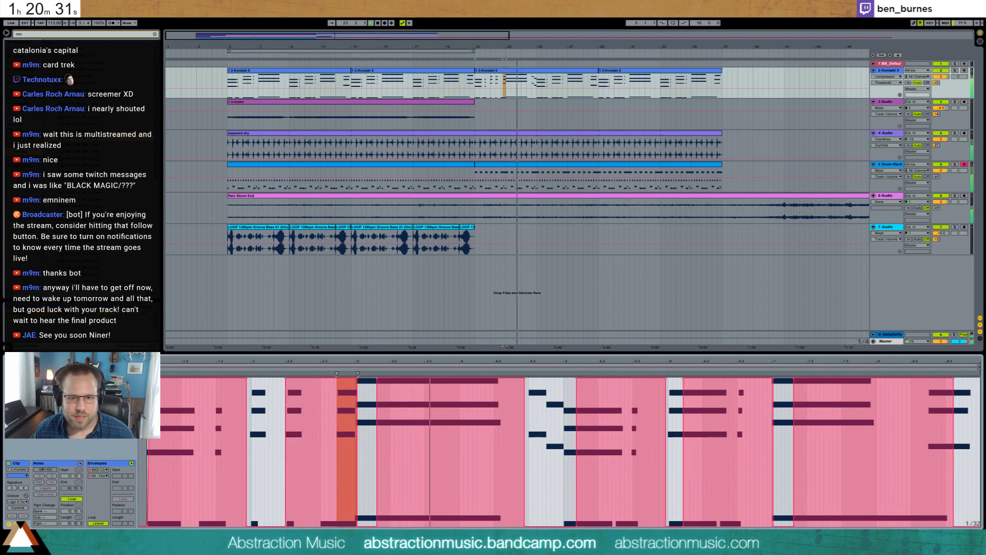
{"action": "key", "text": "alt+e"}
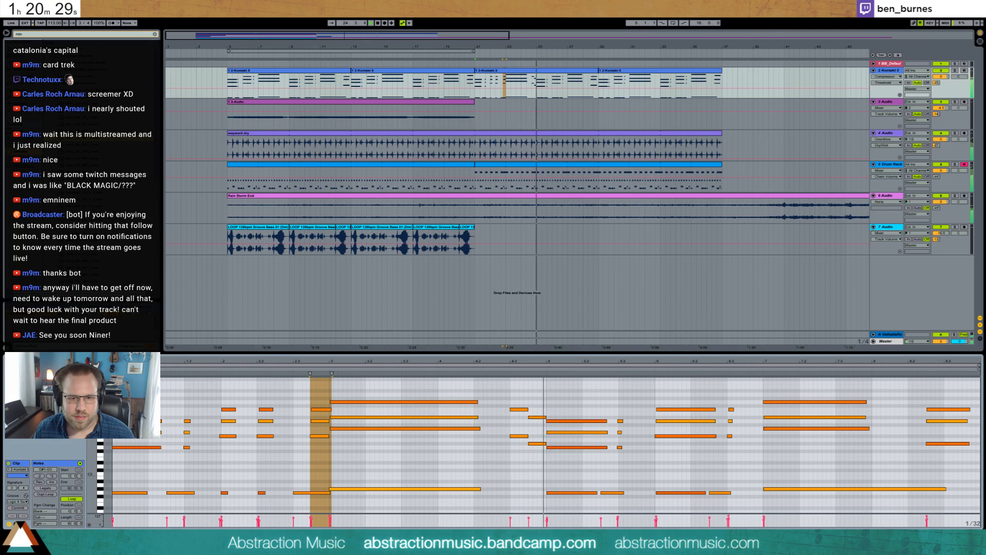
{"action": "left_click", "coordinate": [533, 442]}
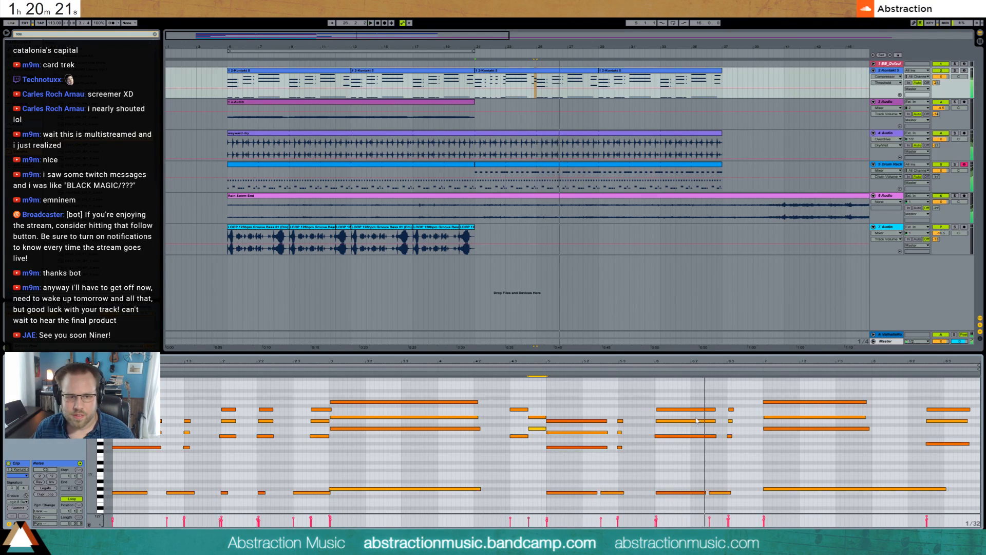
Shorten the bar 26 chord to a stab, delete the notes after it, and duplicate the stab twice to fill the bar.
{"action": "left_click_drag", "start_coordinate": [682, 394], "coordinate": [688, 506]}
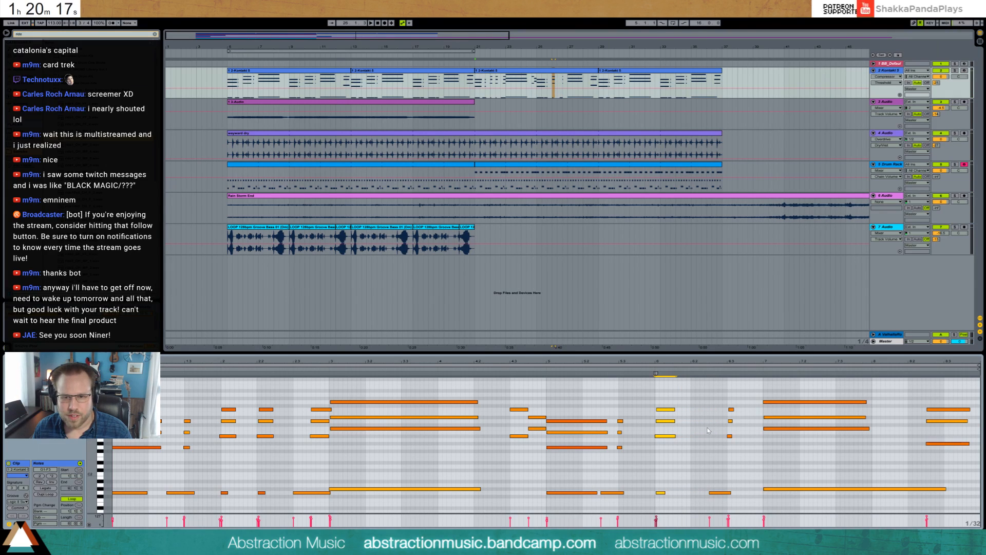
{"action": "left_click_drag", "start_coordinate": [704, 406], "coordinate": [743, 509]}
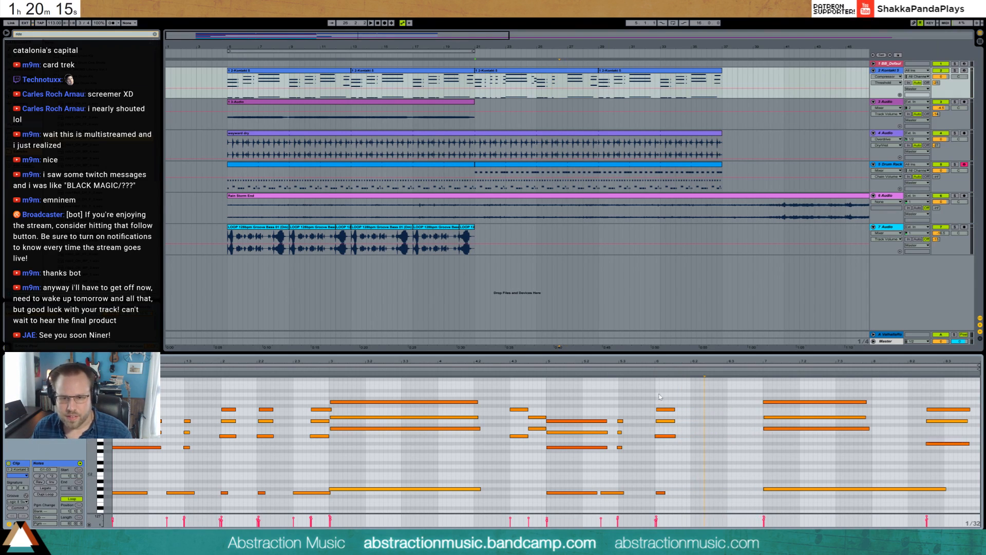
{"action": "key", "text": "ctrl+d"}
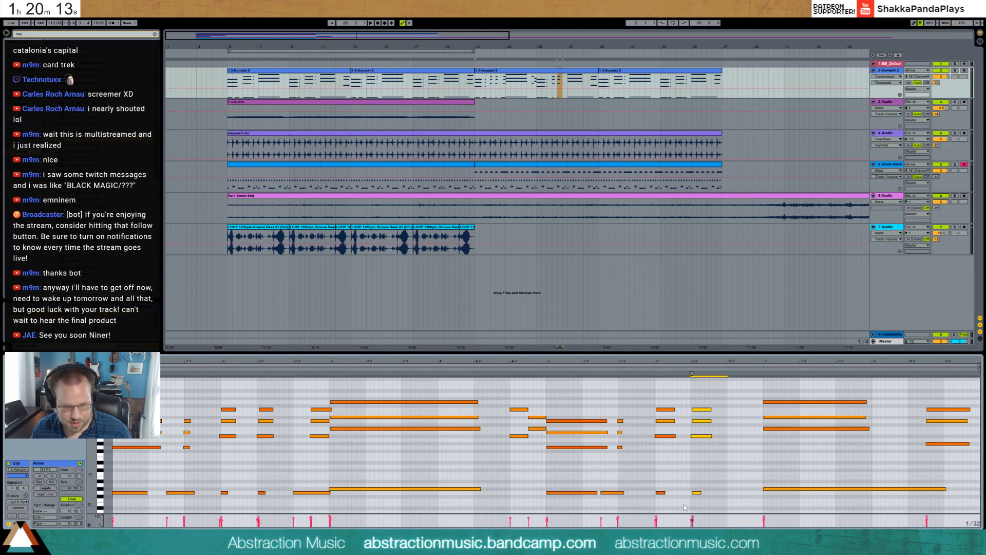
{"action": "key", "text": "ctrl+d"}
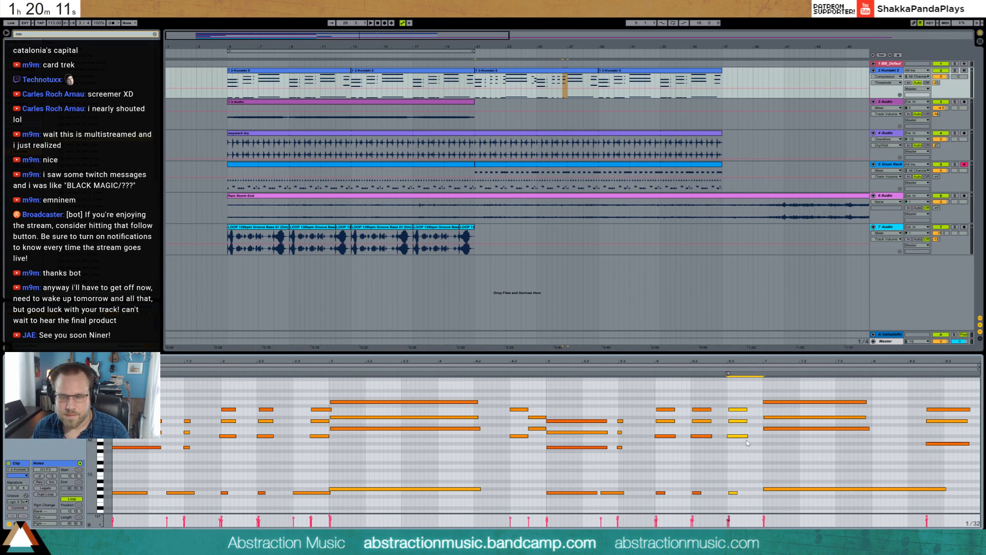
Stagger the bar 27 chord by delaying its upper notes after the bass, with the top two entering last, and audition it.
{"action": "left_click_drag", "start_coordinate": [782, 389], "coordinate": [798, 479]}
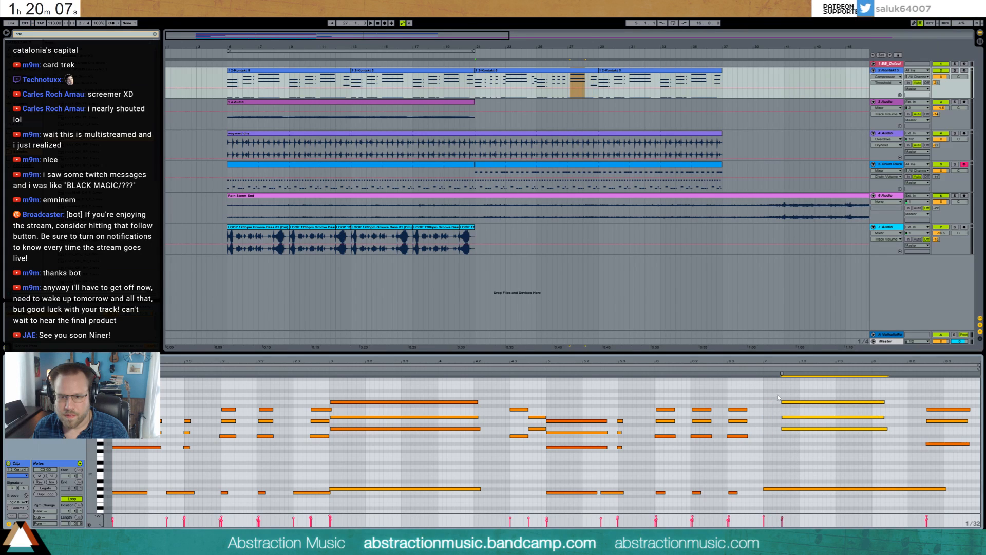
{"action": "left_click_drag", "start_coordinate": [780, 392], "coordinate": [804, 422]}
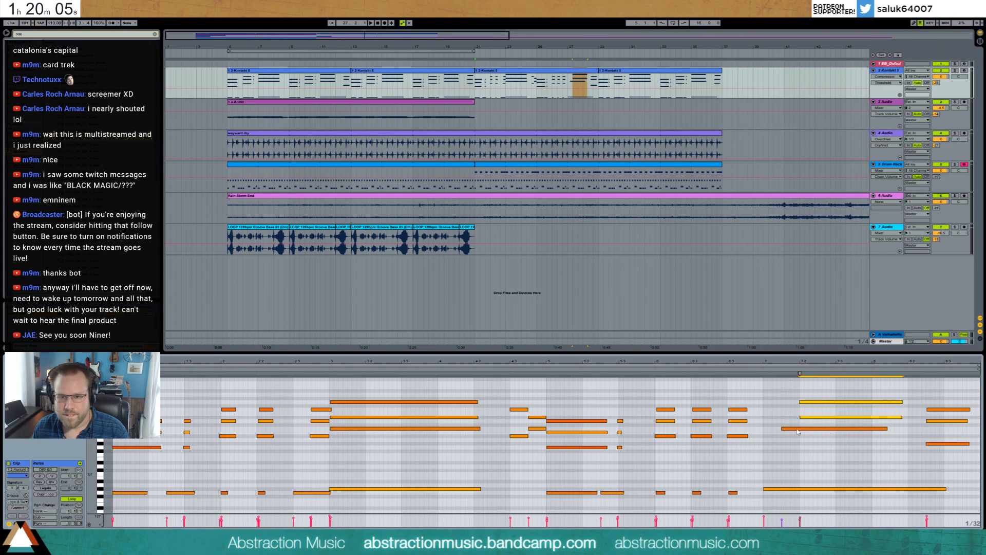
{"action": "key", "text": "space"}
Check the sustain envelope and add a short bass pickup note leading into bar 27.
{"action": "left_click", "coordinate": [16, 524]}
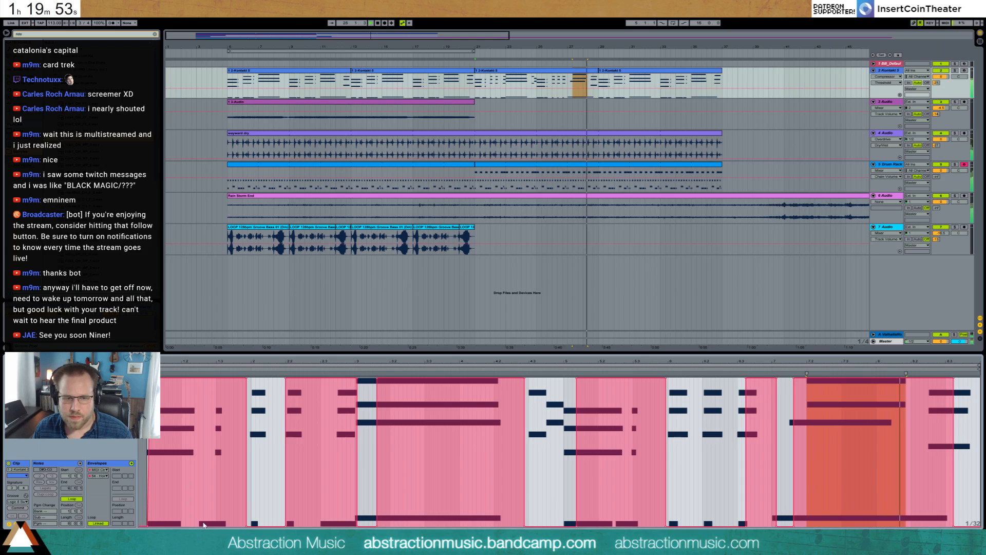
{"action": "left_click", "coordinate": [15, 524]}
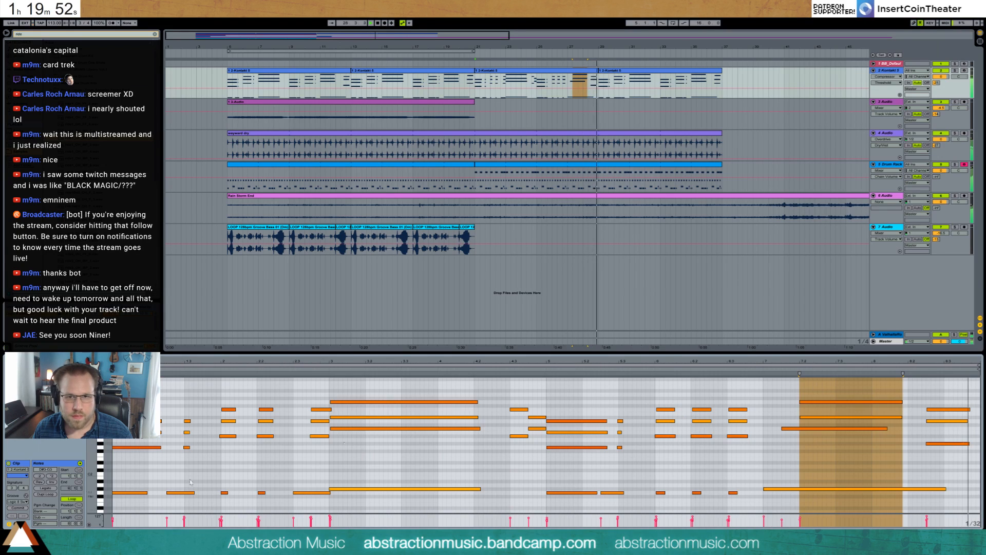
{"action": "left_click", "coordinate": [750, 495]}
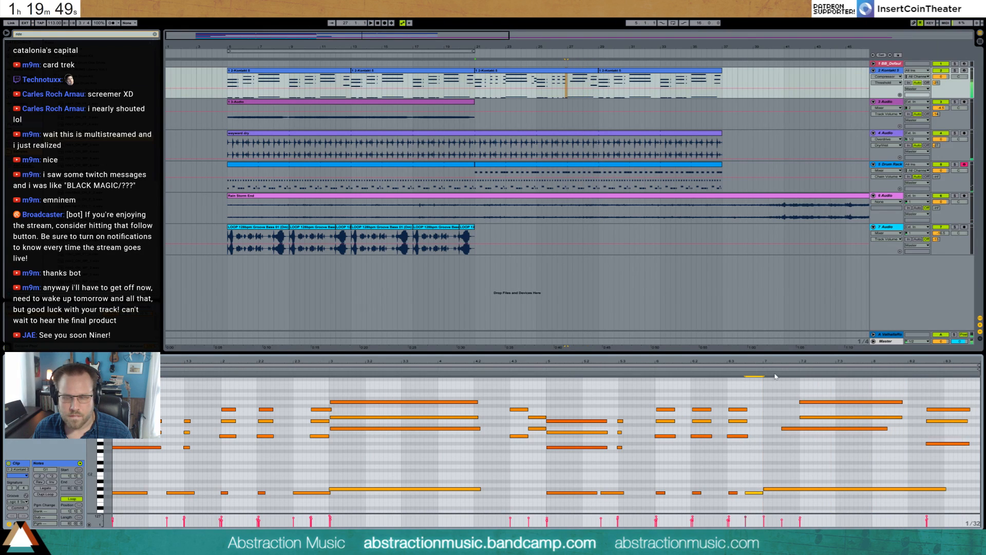
Replace the Kontakt clip at bar 29 with a duplicate of the bar 21 clip and set the loop to 16 bars from bar 21.
{"action": "left_click_drag", "start_coordinate": [598, 70], "coordinate": [666, 71]}
{"action": "key", "text": "ctrl+z"}
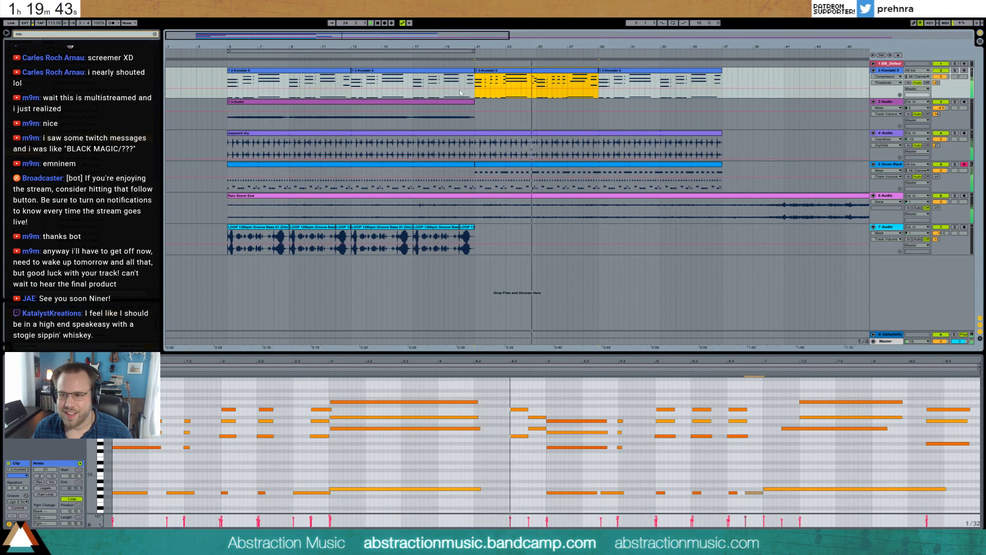
{"action": "left_click_drag", "start_coordinate": [373, 51], "coordinate": [616, 59]}
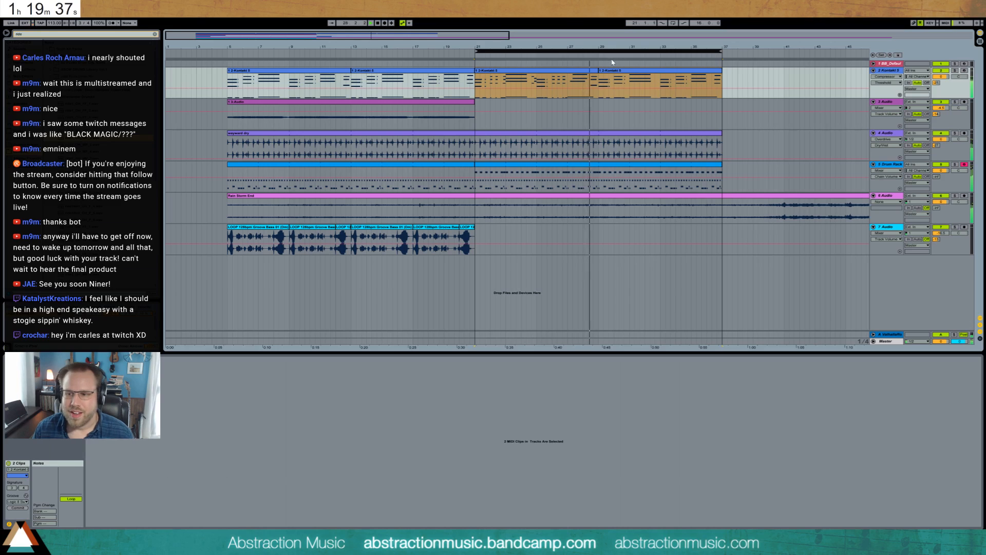
In the Kontakt clip at bar 29, delay the top note of the staggered bar 35 chord and shorten its end.
{"action": "left_click", "coordinate": [579, 74]}
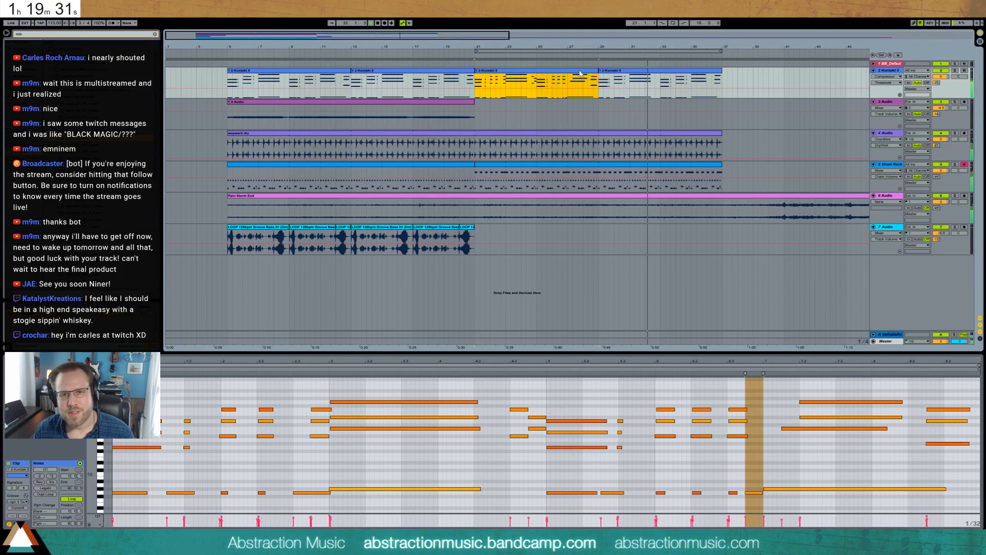
{"action": "key", "text": "Right"}
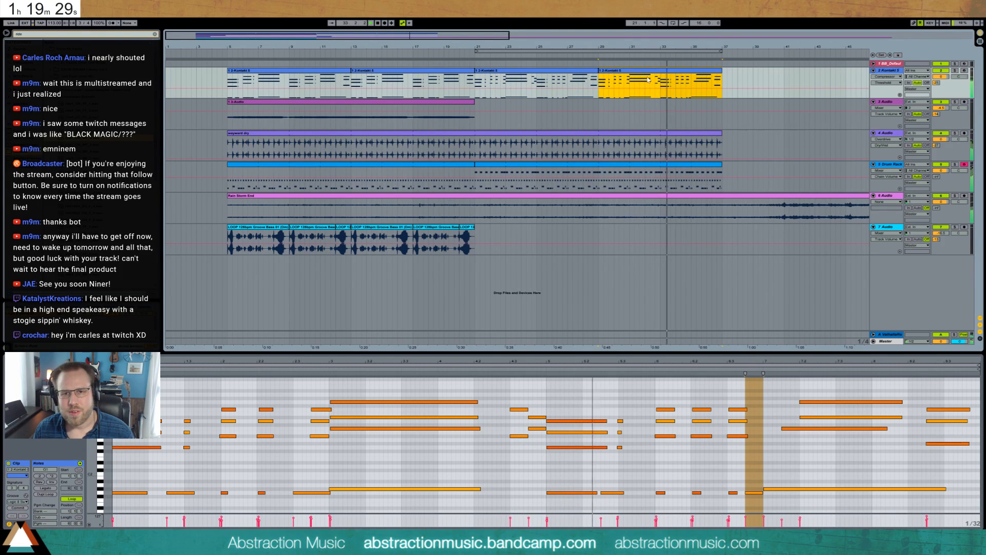
{"action": "left_click", "coordinate": [335, 349]}
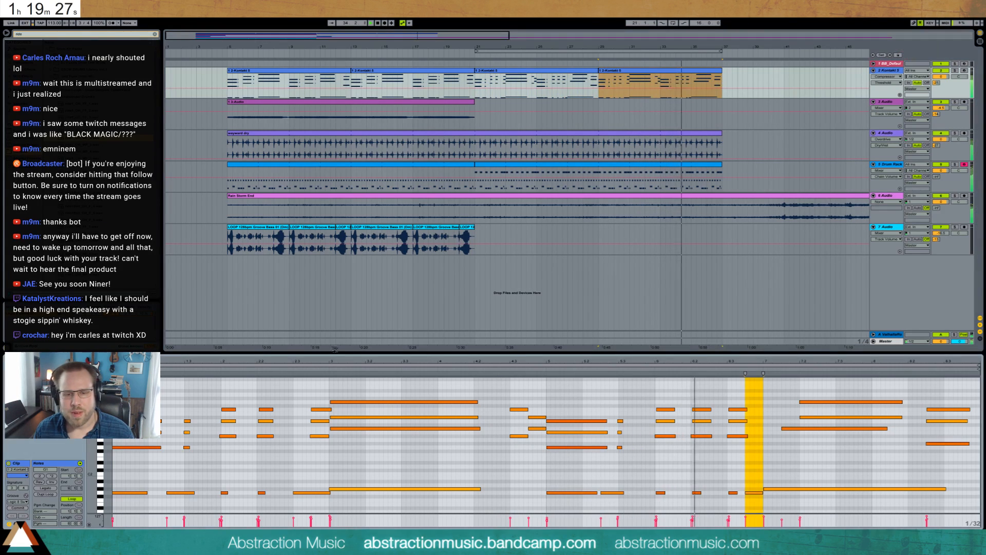
{"action": "left_click", "coordinate": [501, 453]}
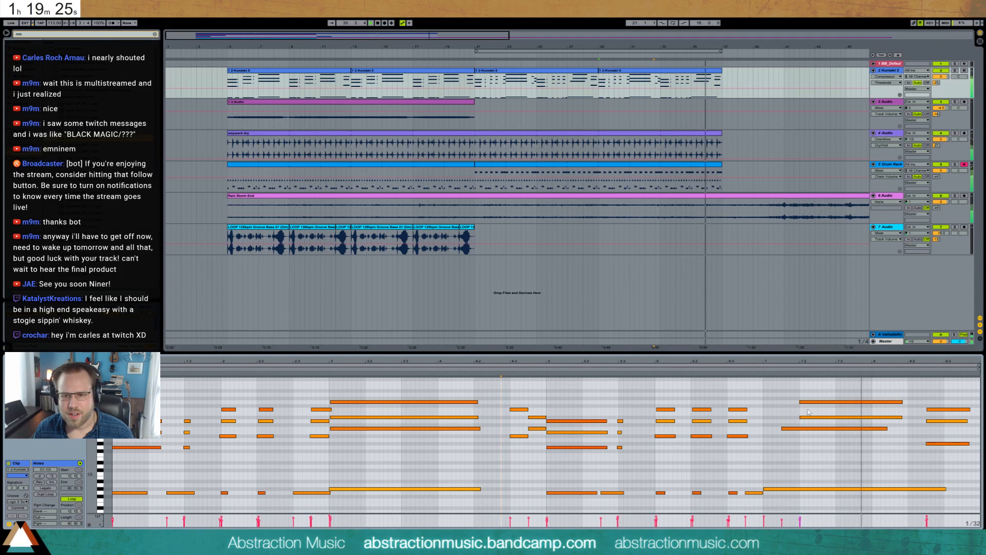
{"action": "left_click_drag", "start_coordinate": [808, 401], "coordinate": [822, 402]}
{"action": "key", "text": "Right"}
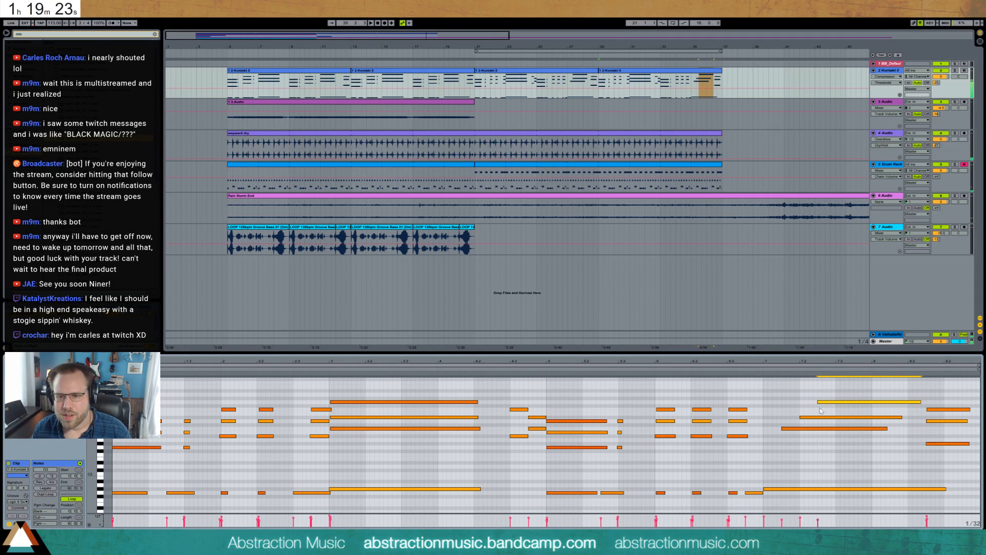
{"action": "key", "text": "shift+Left"}
{"action": "key", "text": "shift+Left"}
{"action": "key", "text": "shift+Left"}
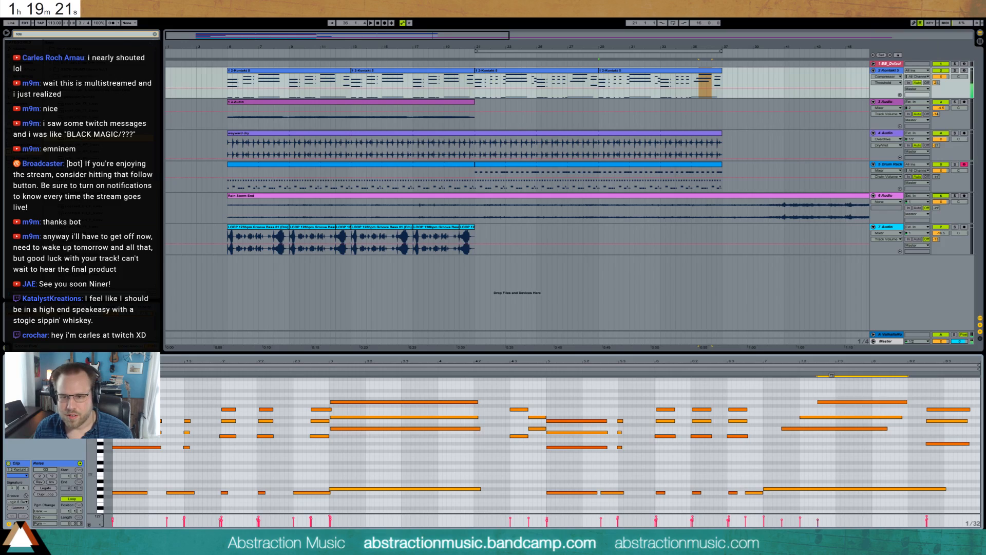
Raise the top note of the bar 35 chord by three semitones and play from just before it.
{"action": "key", "text": "Up"}
{"action": "key", "text": "Up"}
{"action": "key", "text": "Up"}
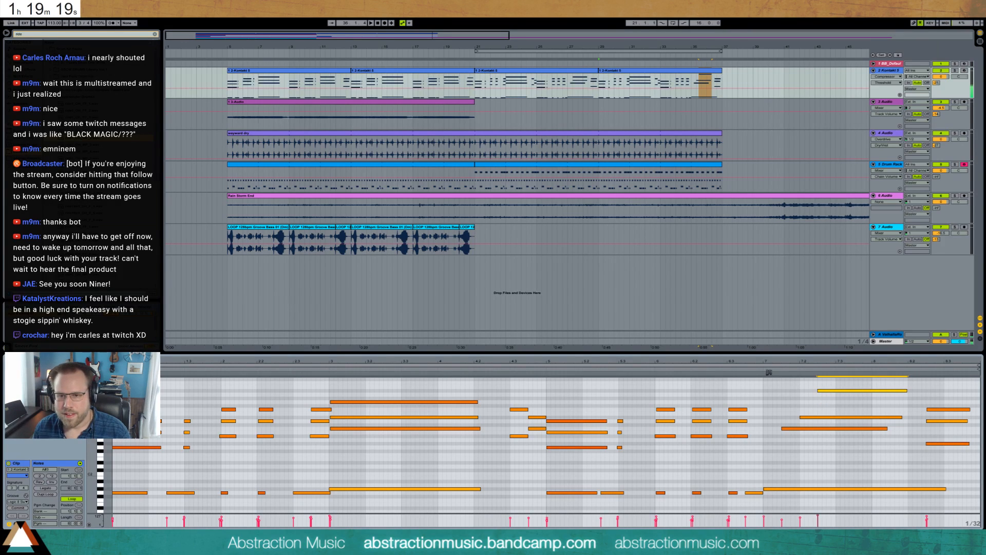
{"action": "left_click", "coordinate": [757, 371]}
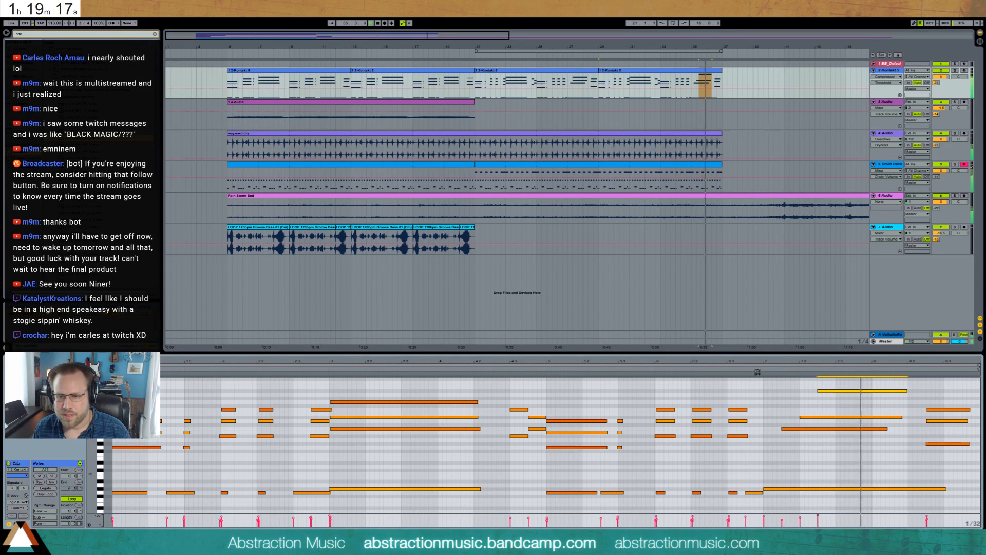
Add a higher note above the last chord in bar 36 and play the clip back.
{"action": "double_click", "coordinate": [931, 398]}
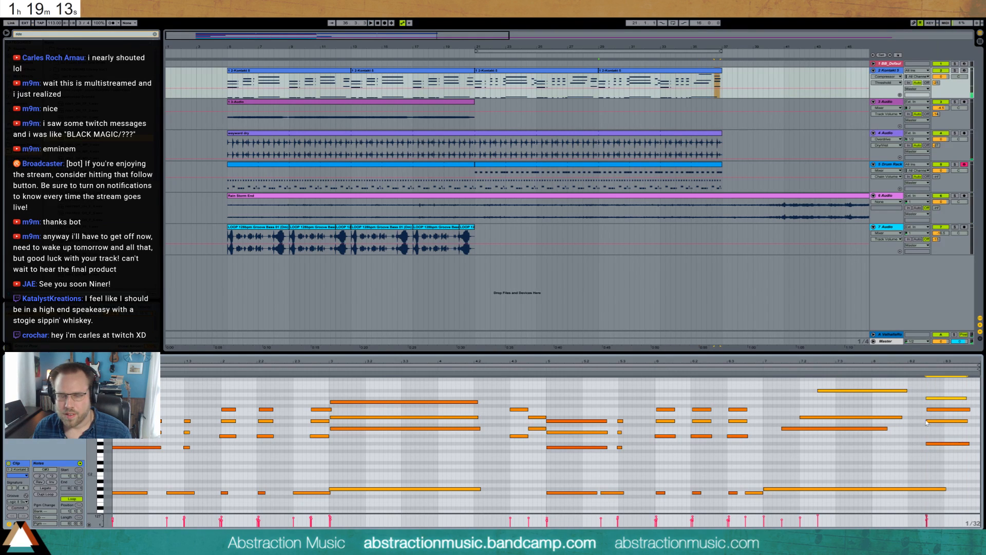
{"action": "key", "text": "space"}
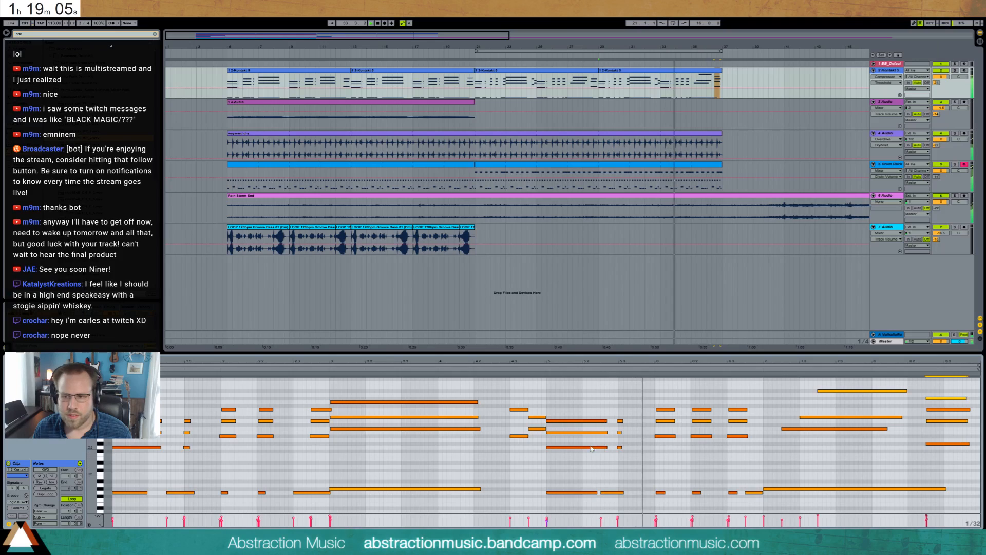
Adjust the velocity of the bar 33 chord's notes and audition the passage.
{"action": "key", "text": "space"}
{"action": "left_click_drag", "start_coordinate": [577, 410], "coordinate": [579, 488]}
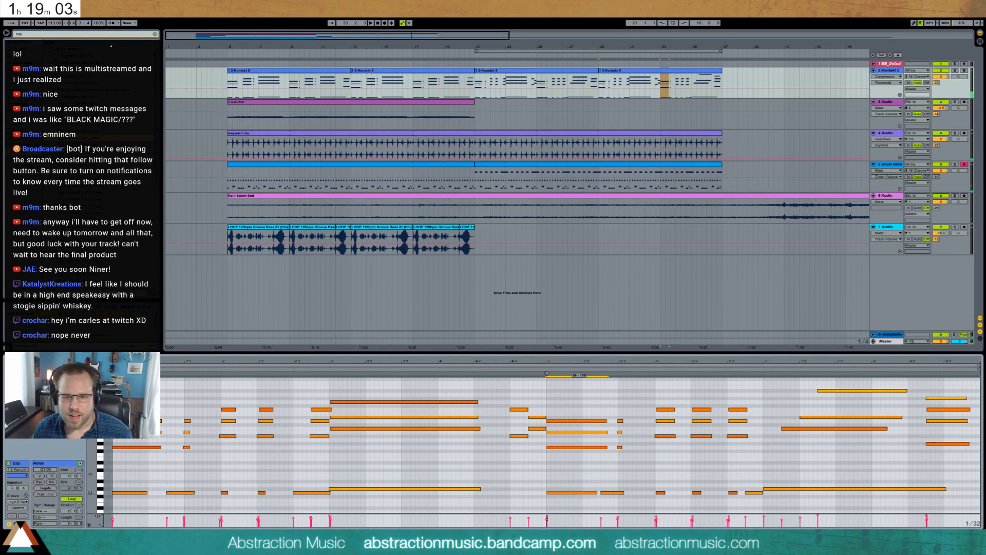
{"action": "key", "text": "space"}
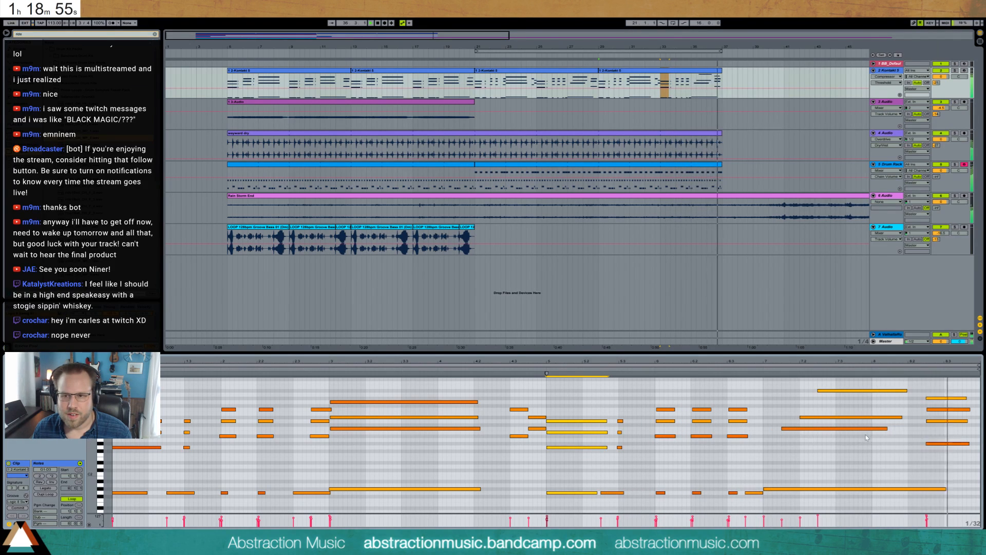
Strum the last chord in bar 36 by offsetting each higher note slightly later than the one below, and audition it.
{"action": "key", "text": "space"}
{"action": "left_click_drag", "start_coordinate": [920, 386], "coordinate": [951, 429]}
{"action": "left_click_drag", "start_coordinate": [931, 399], "coordinate": [945, 393]}
{"action": "key", "text": "Right"}
{"action": "left_click", "coordinate": [946, 399]}
{"action": "key", "text": "Right"}
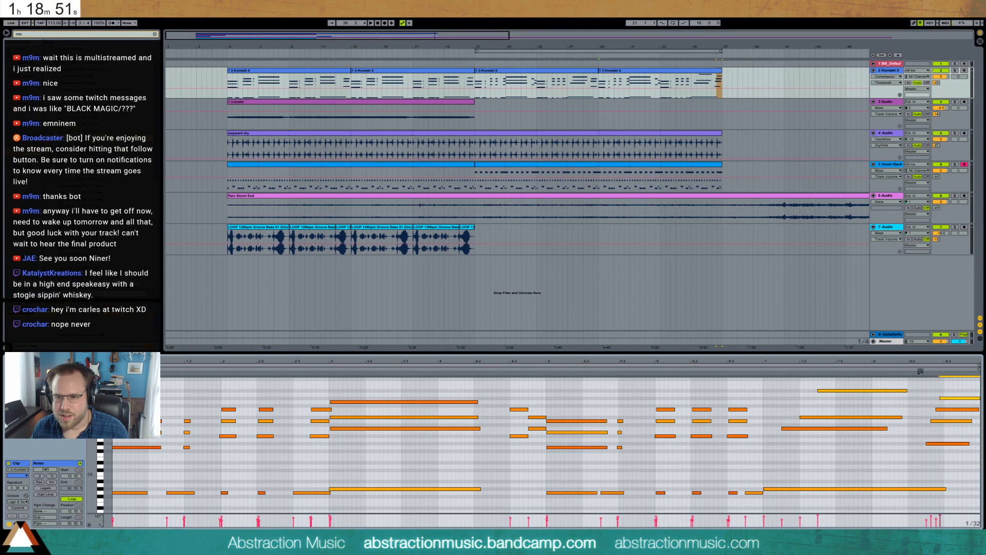
{"action": "key", "text": "space"}
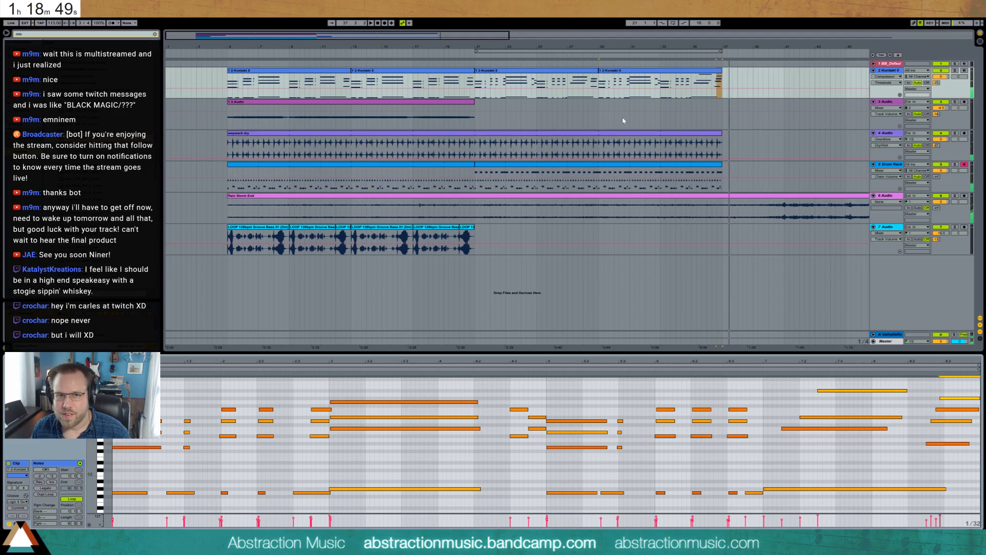
Copy the Kontakt clip from bar 13 to bar 37 and play the arrangement from bar 5.
{"action": "left_click", "coordinate": [406, 70]}
{"action": "key", "text": "ctrl+c"}
{"action": "left_click", "coordinate": [723, 80]}
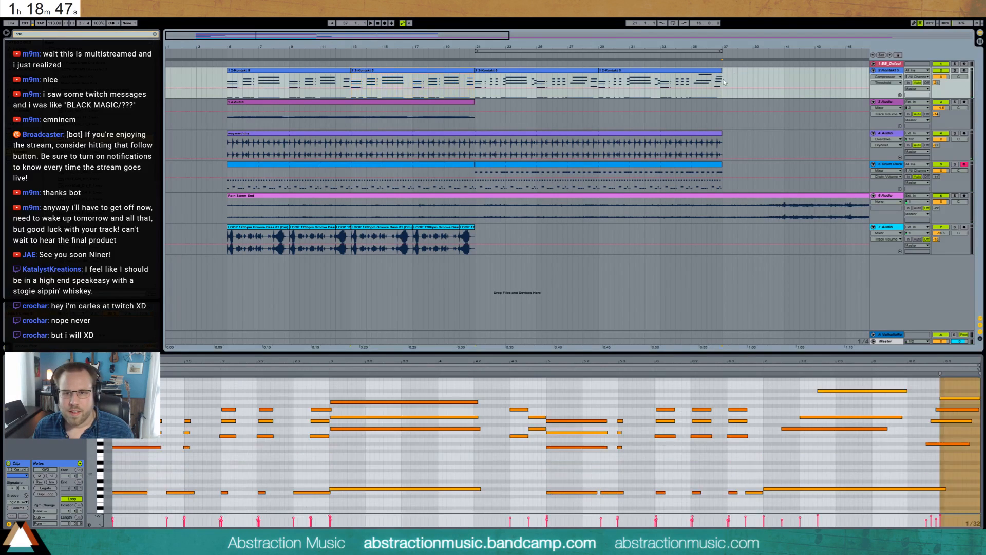
{"action": "key", "text": "ctrl+v"}
{"action": "left_click", "coordinate": [225, 54]}
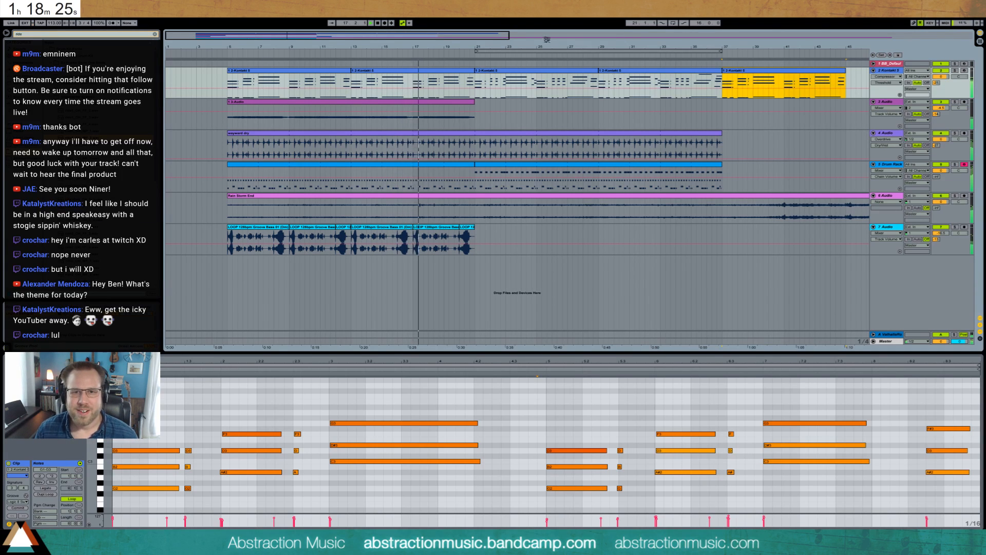
Audition the arrangement and arm the first track for recording.
{"action": "left_click", "coordinate": [672, 24]}
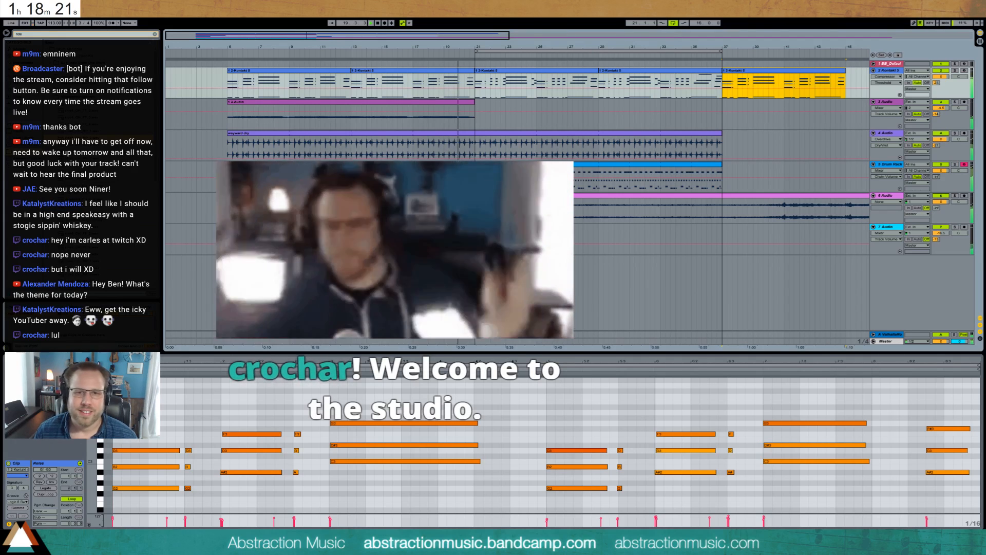
{"action": "left_click", "coordinate": [964, 64]}
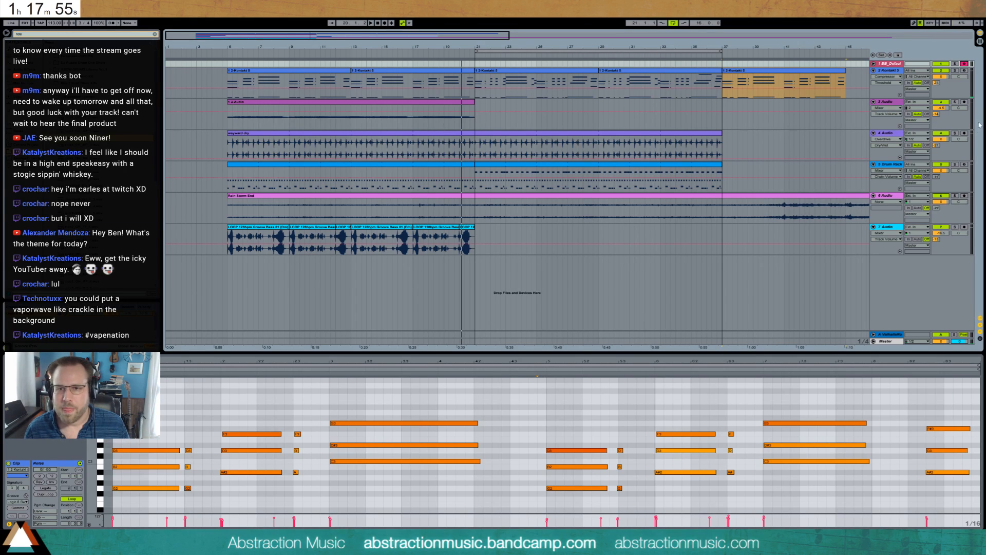
{"action": "left_click", "coordinate": [964, 102]}
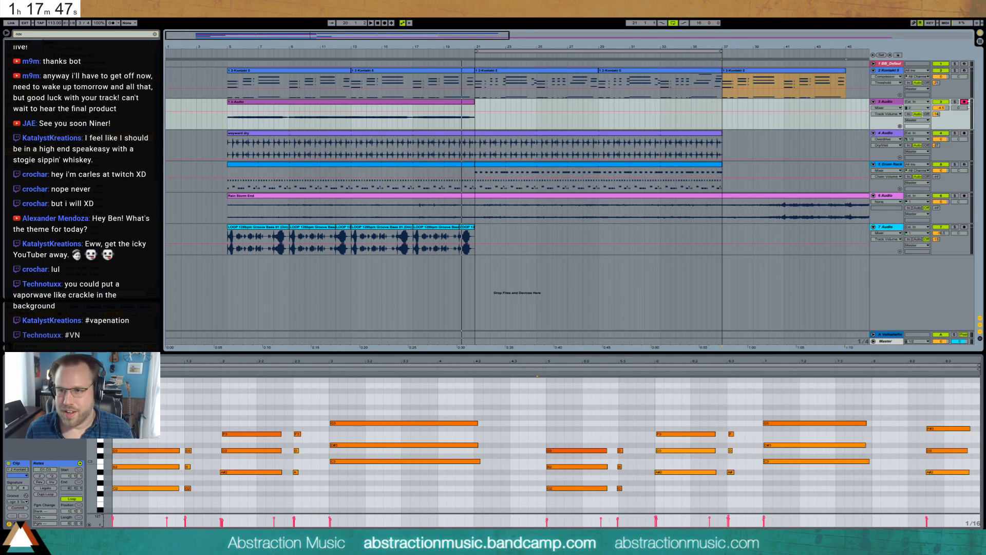
{"action": "left_click", "coordinate": [965, 64]}
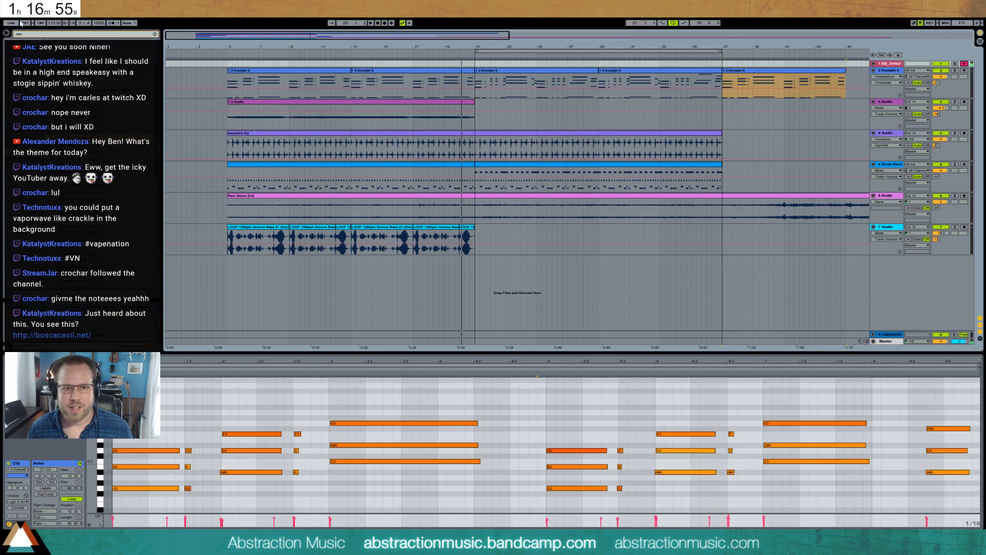
Clear the browser search and add a Vinyl Distortion effect to the Kontakt 5 track.
{"action": "left_click", "coordinate": [423, 239]}
{"action": "left_click", "coordinate": [885, 229]}
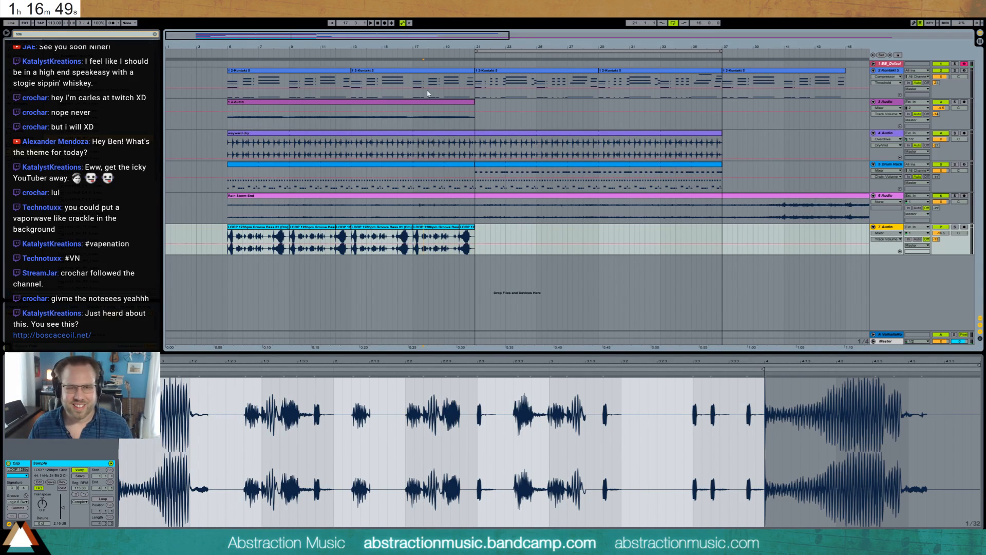
{"action": "left_click", "coordinate": [895, 64]}
{"action": "left_click", "coordinate": [892, 73]}
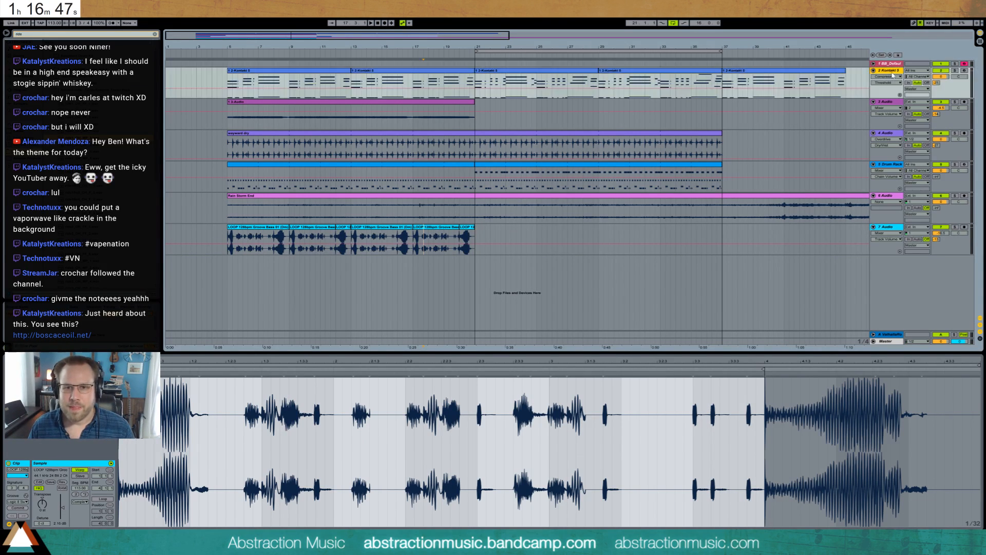
{"action": "left_click", "coordinate": [36, 33]}
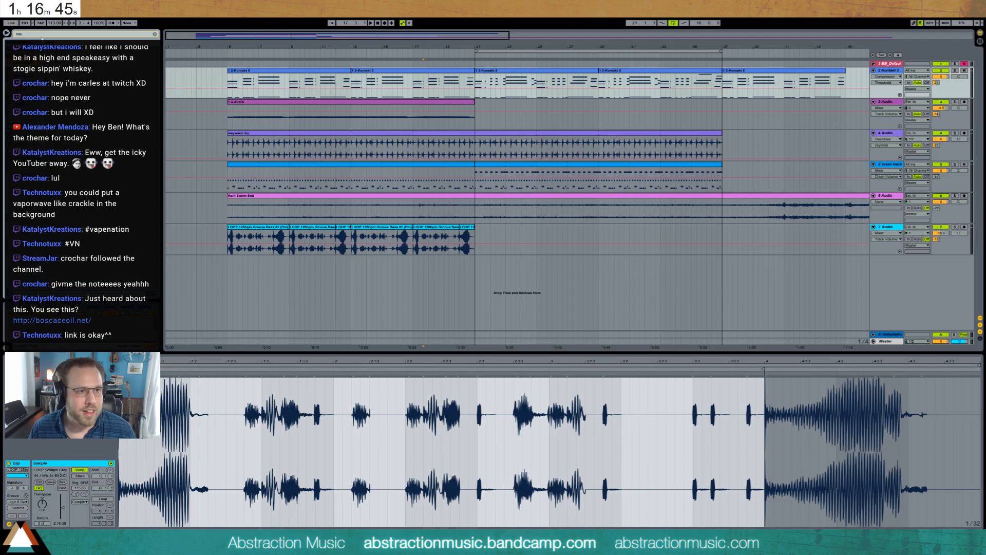
{"action": "left_click_drag", "start_coordinate": [31, 34], "coordinate": [2, 33]}
{"action": "key", "text": "BackSpace"}
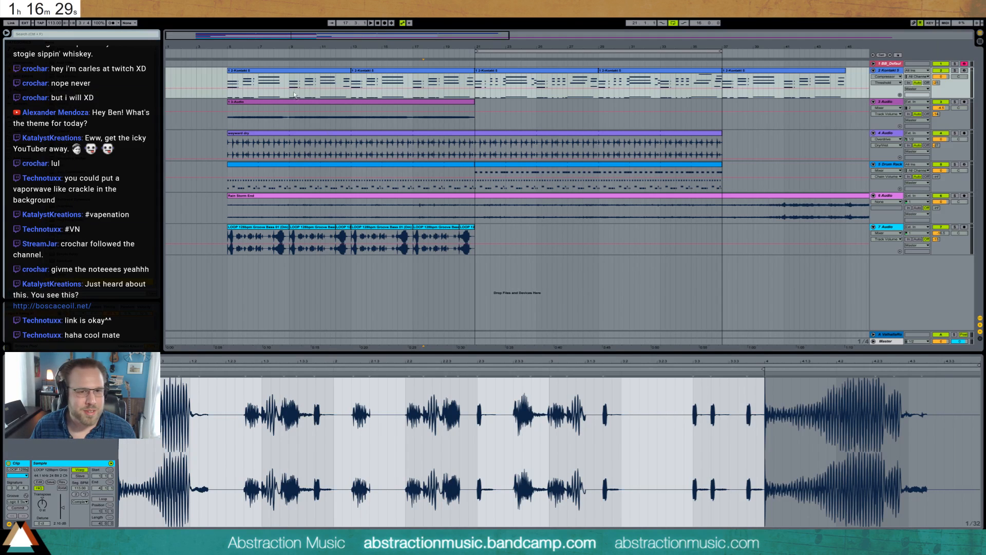
{"action": "key", "text": "shift+Tab"}
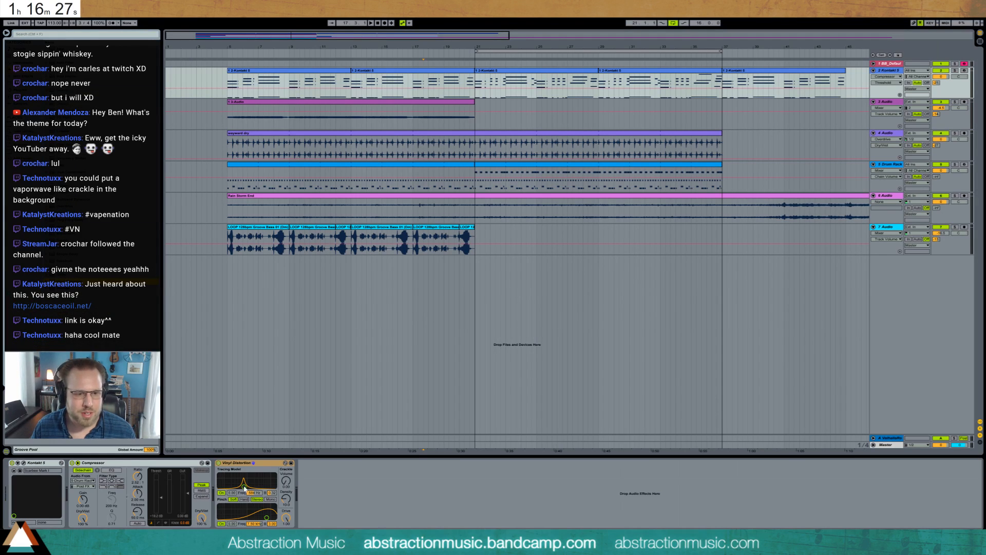
Adjust the Vinyl Distortion's crackle, tracing model and pinch settings while auditioning the Kontakt track from bar 5.
{"action": "mouse_move", "coordinate": [244, 487]}
{"action": "left_mouse_down"}
{"action": "mouse_move", "coordinate": [286, 470]}
{"action": "mouse_move", "coordinate": [286, 494]}
{"action": "left_mouse_up"}
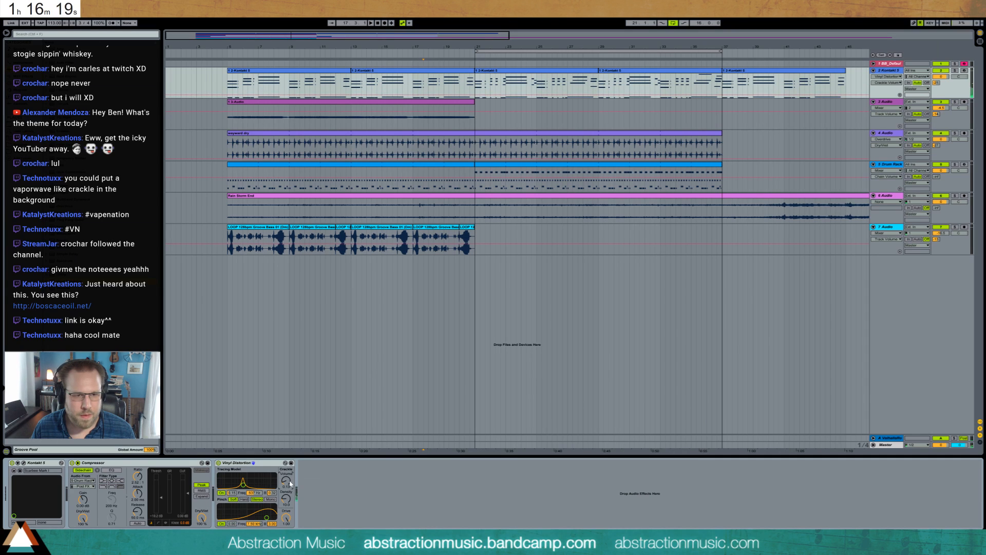
{"action": "key", "text": "space"}
{"action": "left_click", "coordinate": [228, 85]}
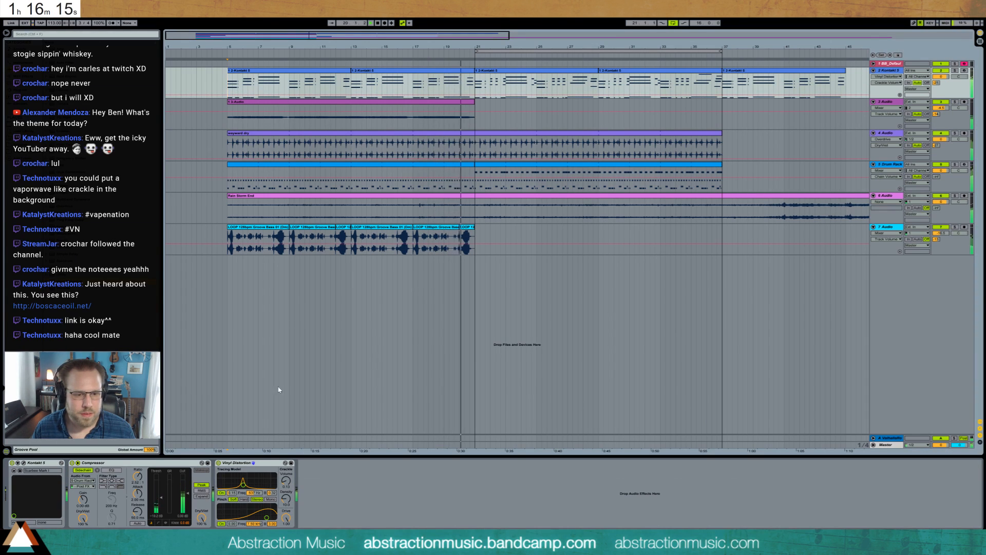
{"action": "left_click_drag", "start_coordinate": [259, 516], "coordinate": [264, 515]}
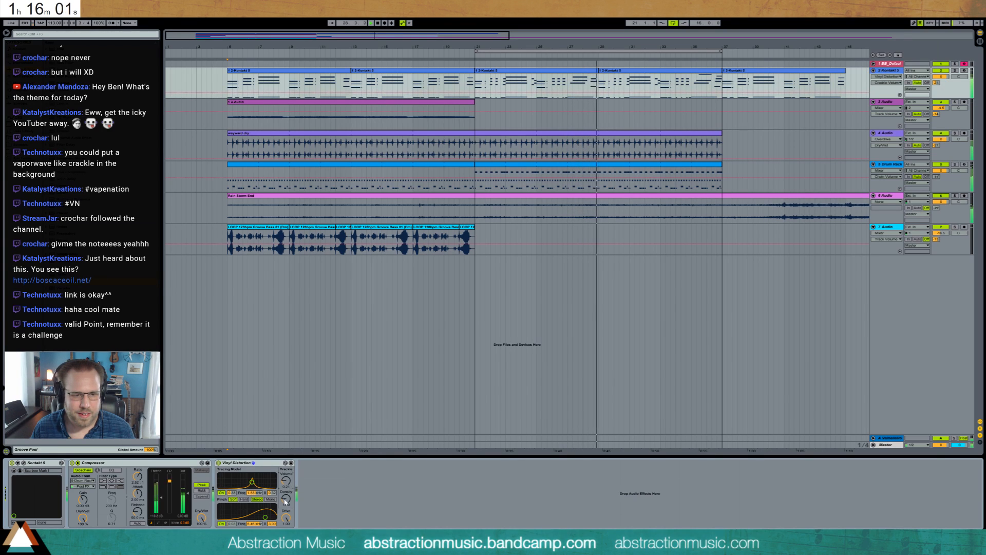
{"action": "left_click", "coordinate": [23, 63]}
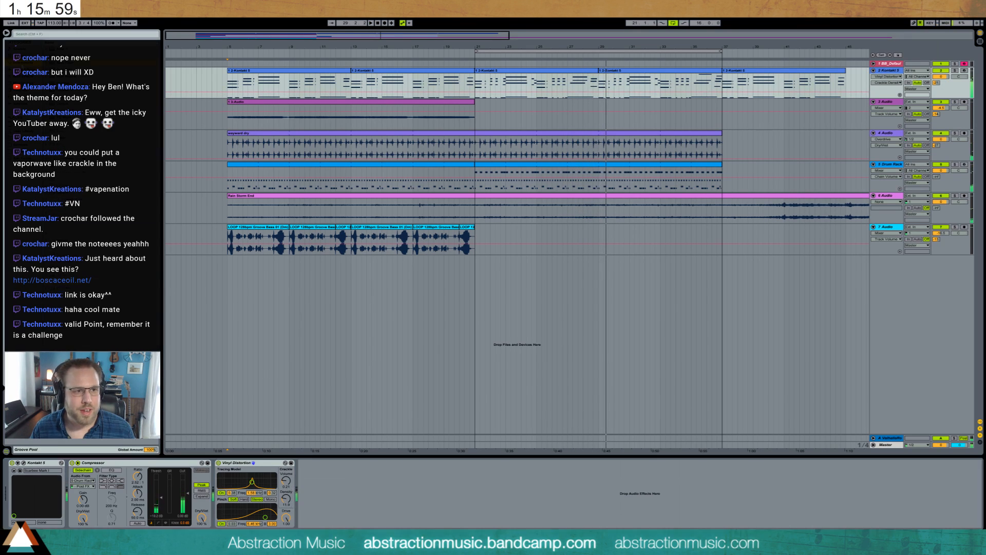
{"action": "left_click", "coordinate": [33, 36]}
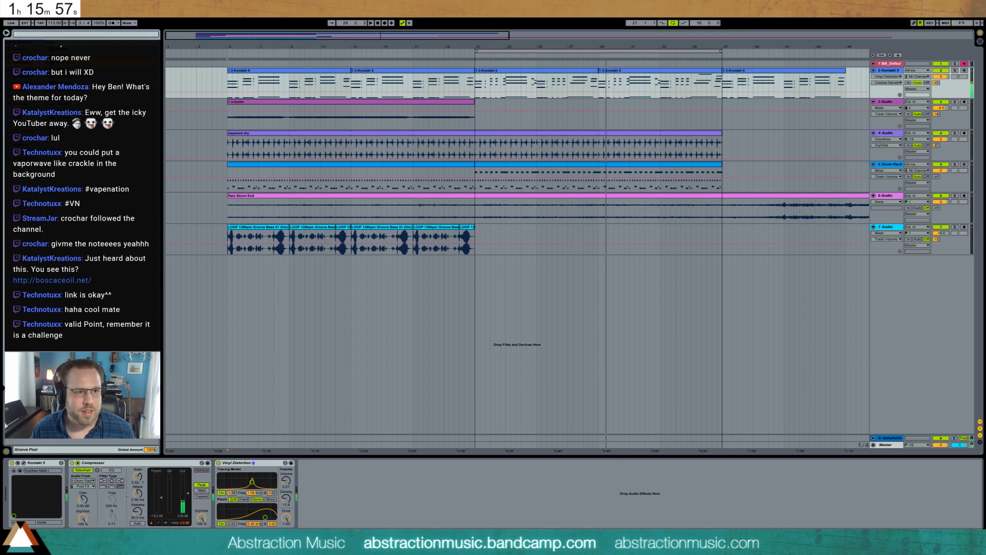
{"action": "left_click", "coordinate": [23, 144]}
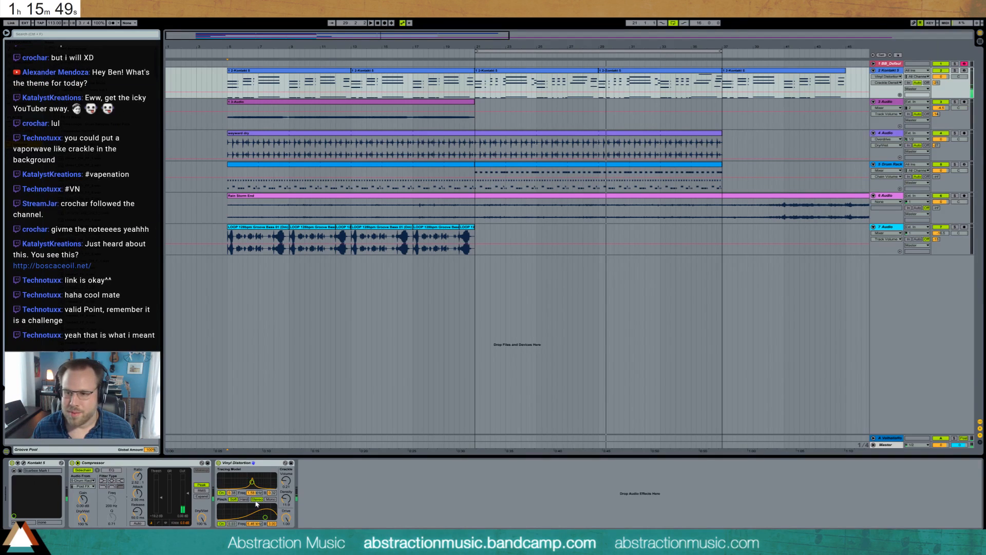
{"action": "key", "text": "space"}
{"action": "key", "text": "space"}
Remove Vinyl Distortion from the Kontakt 5 track and search the browser for "fuzz".
{"action": "left_click", "coordinate": [252, 463]}
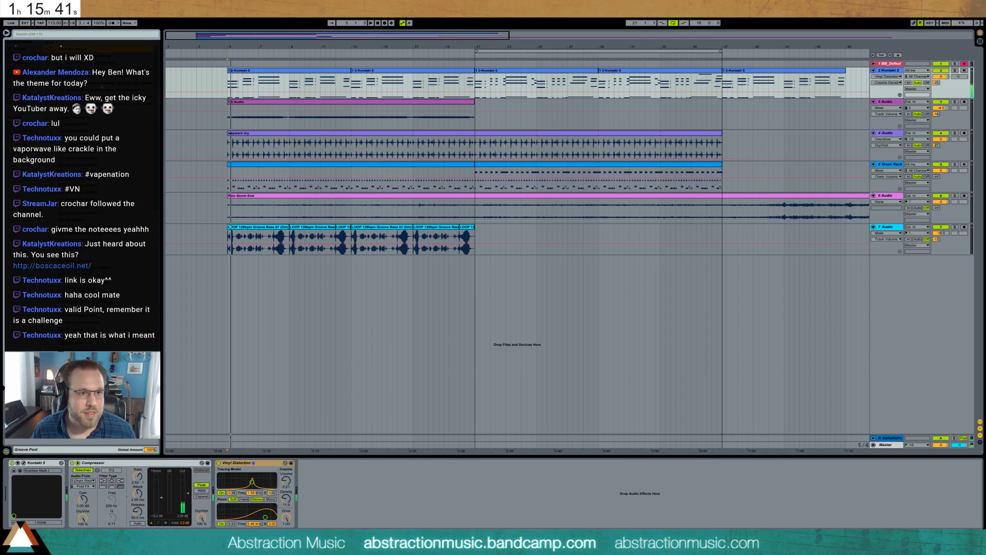
{"action": "left_click", "coordinate": [76, 35]}
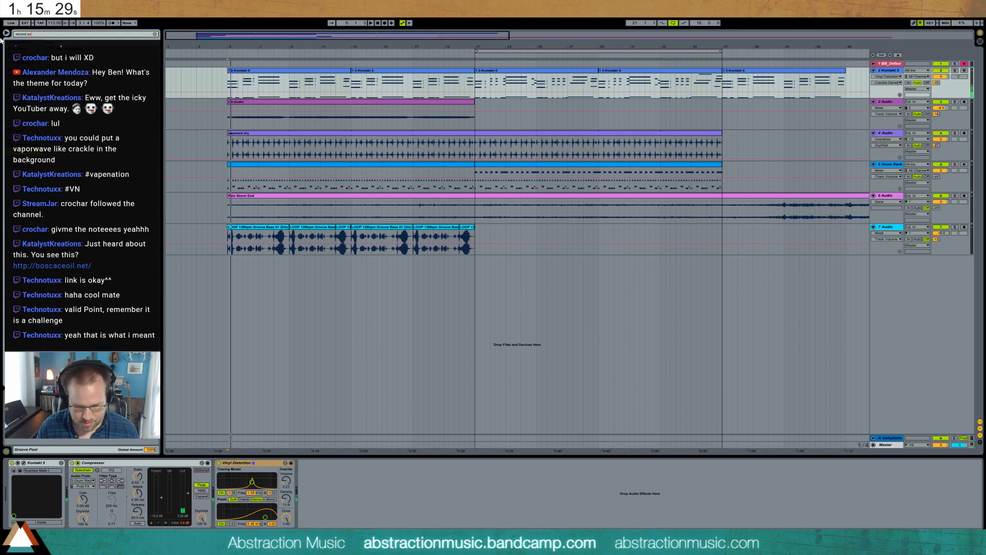
{"action": "key", "text": "ctrl+f"}
{"action": "type", "text": "fuzz"}
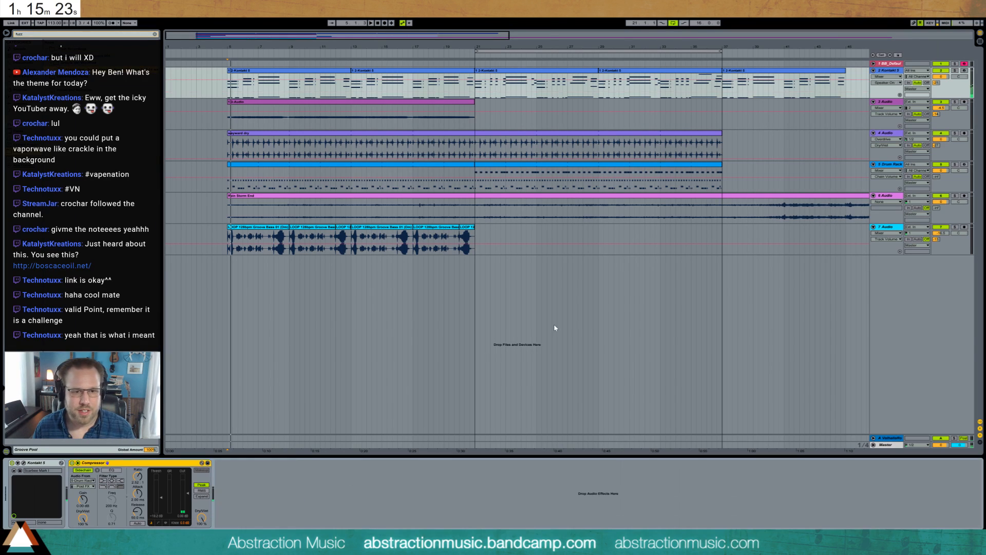
Create an audio track below the others, place the Record Fuzzies sample on it at bar 5 and play it back.
{"action": "key", "text": "ctrl+t"}
{"action": "left_click_drag", "start_coordinate": [72, 50], "coordinate": [227, 261]}
{"action": "key", "text": "space"}
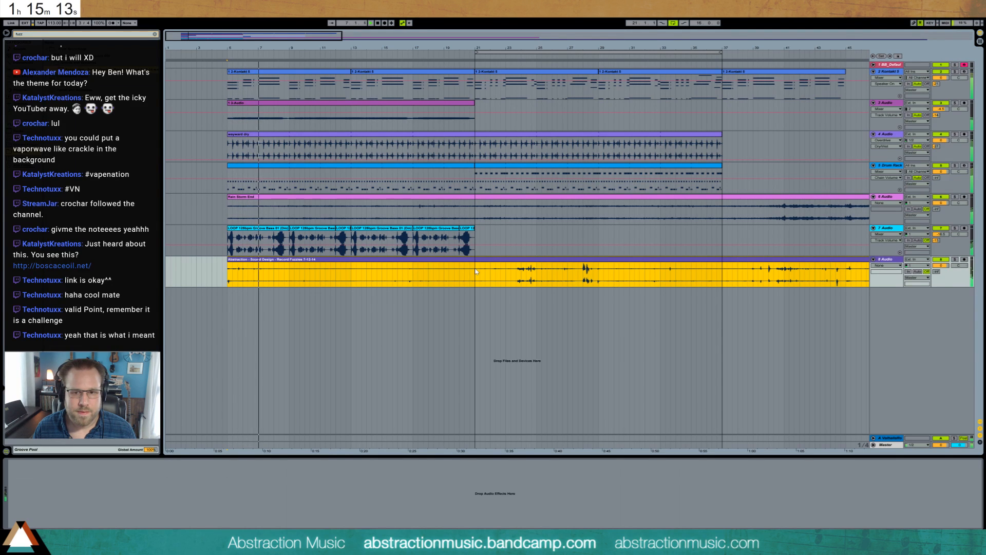
{"action": "left_click", "coordinate": [882, 261]}
Add an Overdrive effect to the record fuzz track and raise its filter frequency.
{"action": "left_click", "coordinate": [31, 67]}
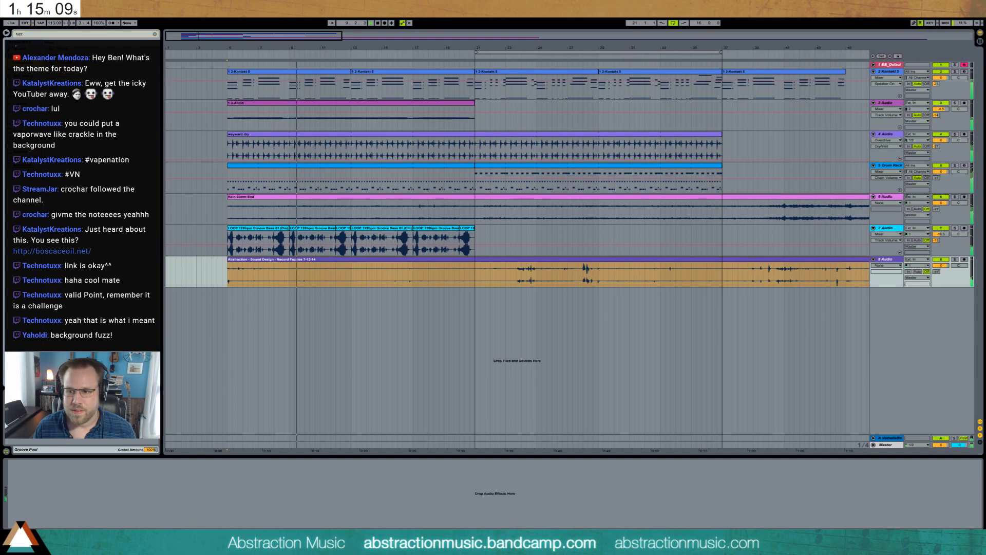
{"action": "key", "text": "ctrl+f"}
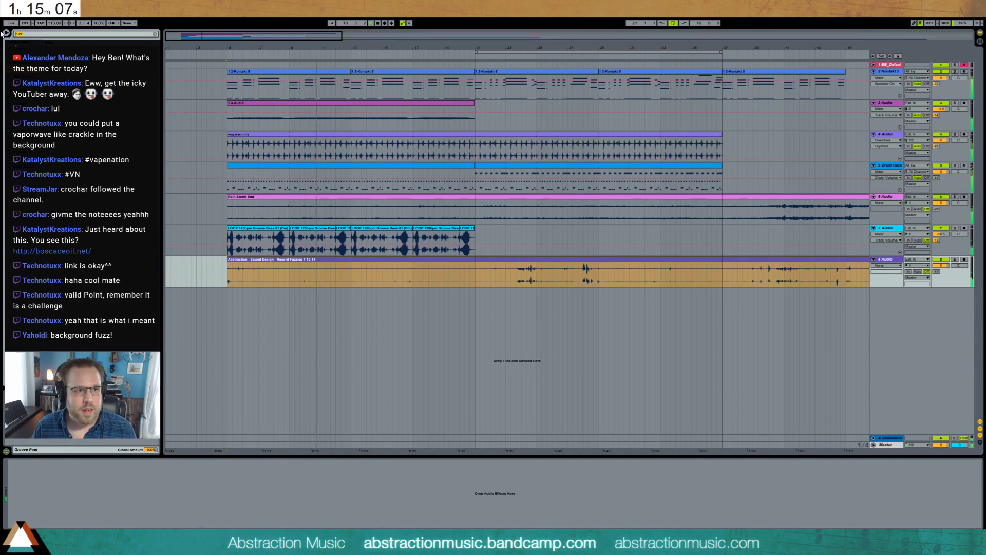
{"action": "key", "text": "BackSpace"}
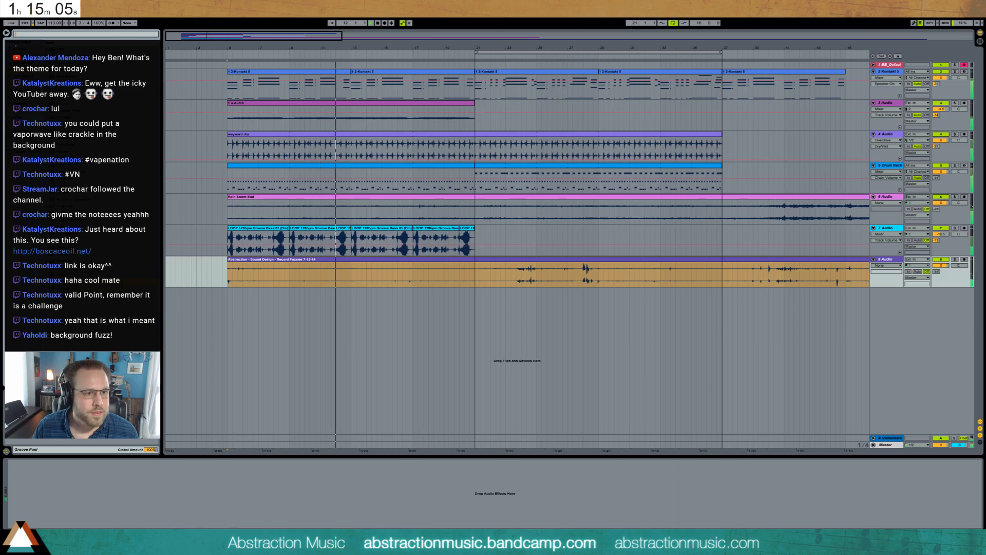
{"action": "left_click_drag", "start_coordinate": [65, 206], "coordinate": [175, 488]}
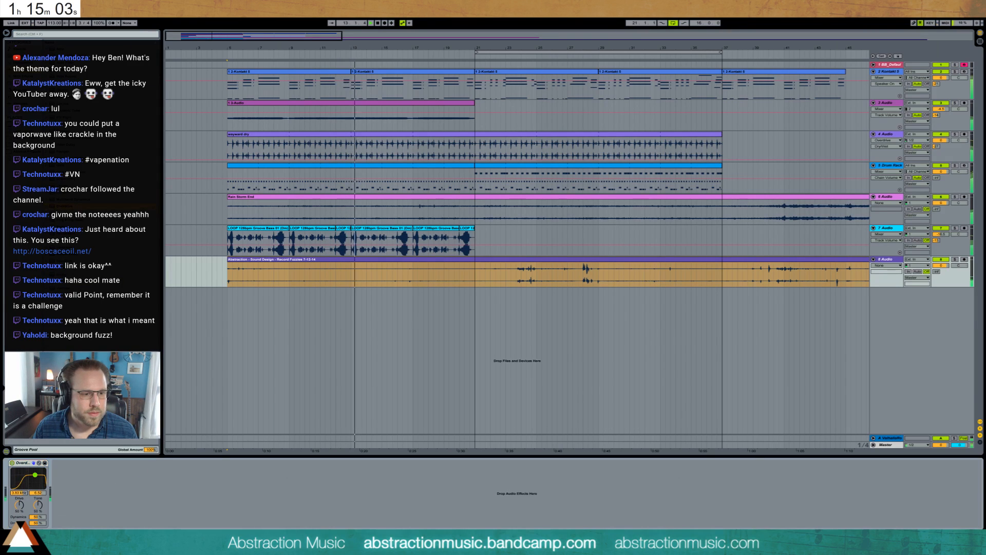
{"action": "left_click_drag", "start_coordinate": [35, 474], "coordinate": [38, 480]}
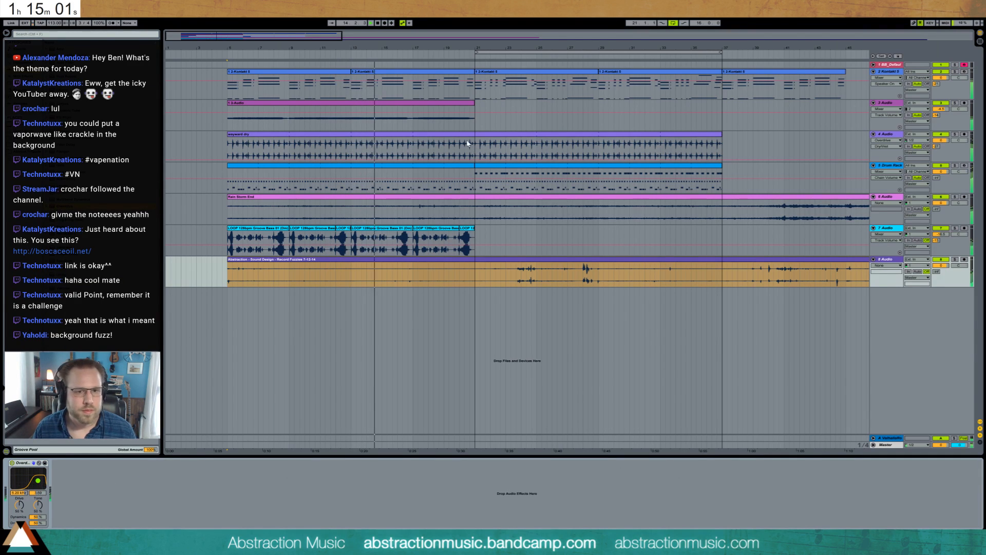
Trim the opening of the record fuzz clip so it restarts at bar 5, and audition it soloed and in the mix.
{"action": "left_click", "coordinate": [955, 260]}
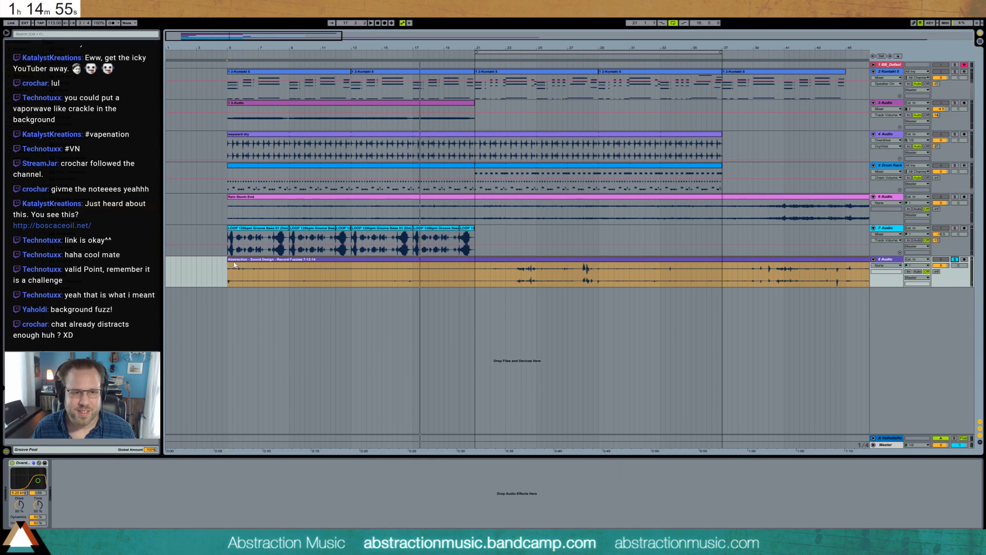
{"action": "mouse_move", "coordinate": [228, 260]}
{"action": "left_mouse_down"}
{"action": "mouse_move", "coordinate": [517, 260]}
{"action": "mouse_move", "coordinate": [235, 260]}
{"action": "left_mouse_up"}
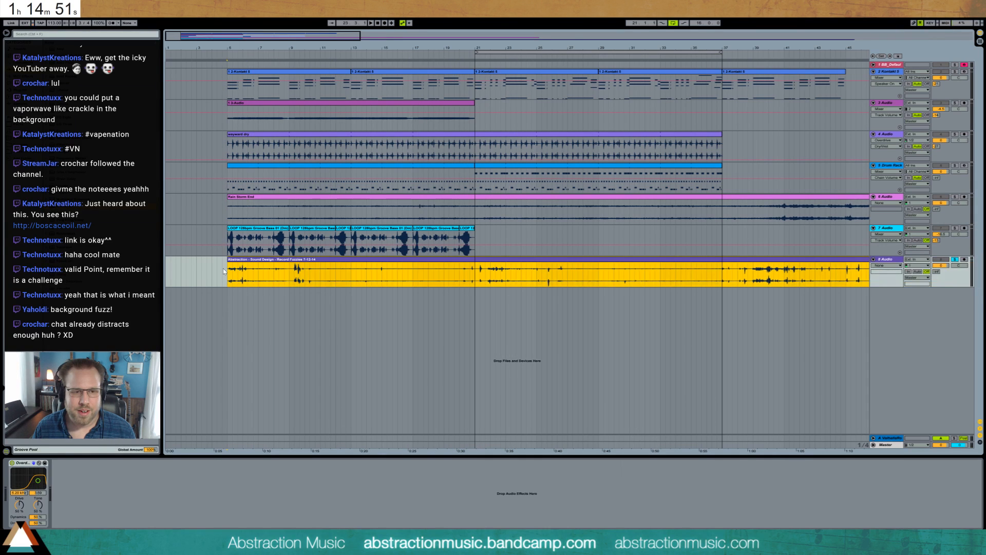
{"action": "left_click", "coordinate": [228, 272]}
{"action": "key", "text": "space"}
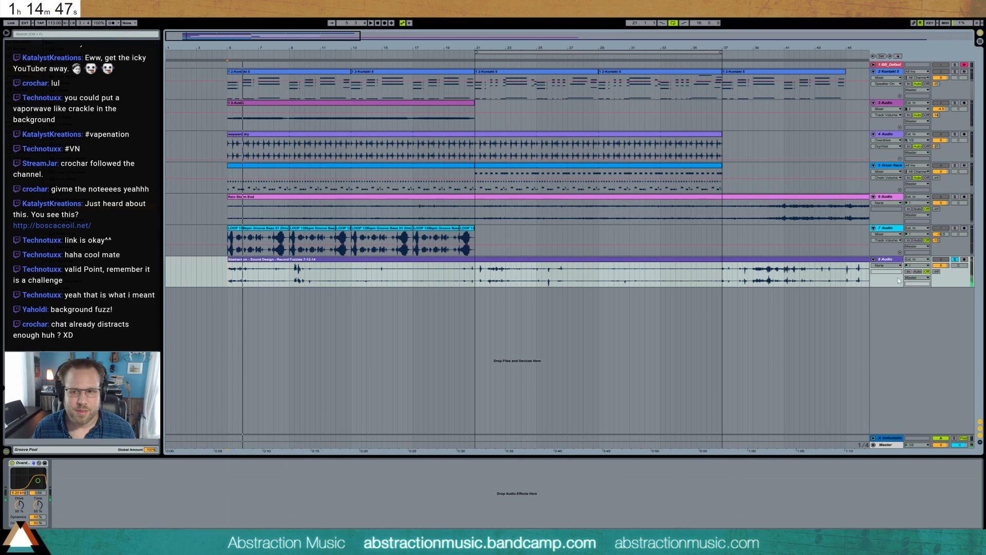
{"action": "left_click", "coordinate": [955, 260]}
{"action": "key", "text": "space"}
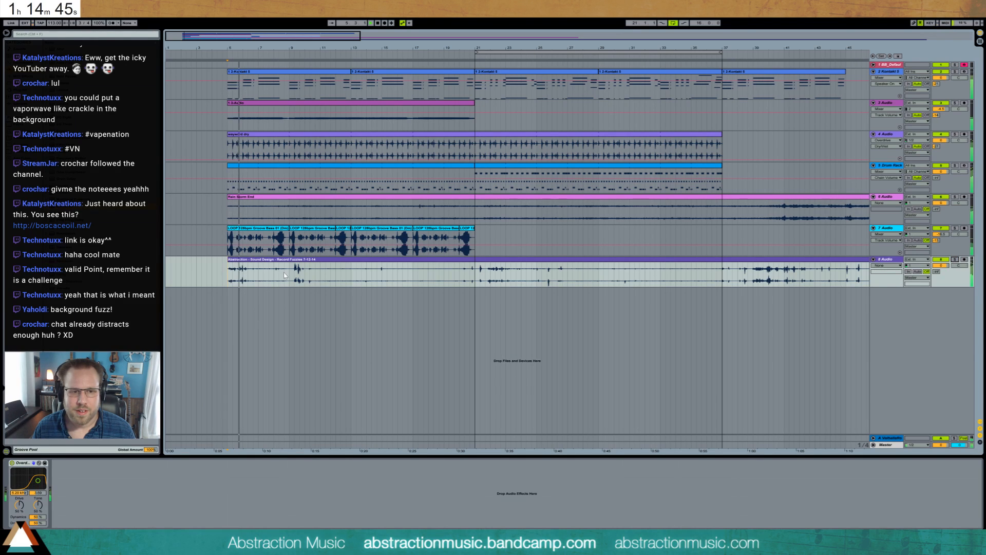
Lower the Overdrive's filter frequency, dynamics and dry/wet amount on the record fuzz track while the arrangement plays.
{"action": "left_click_drag", "start_coordinate": [38, 480], "coordinate": [35, 482]}
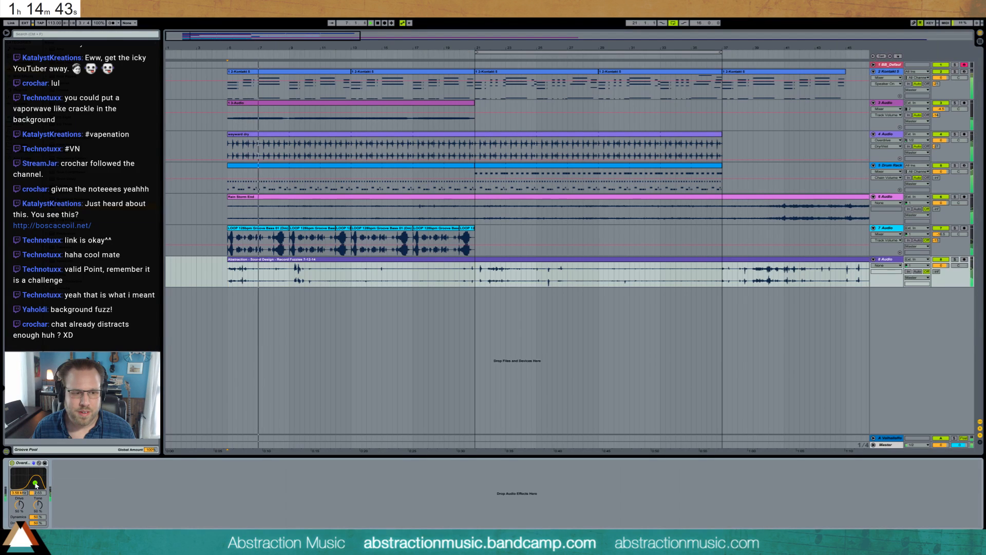
{"action": "left_click_drag", "start_coordinate": [36, 525], "coordinate": [36, 538]}
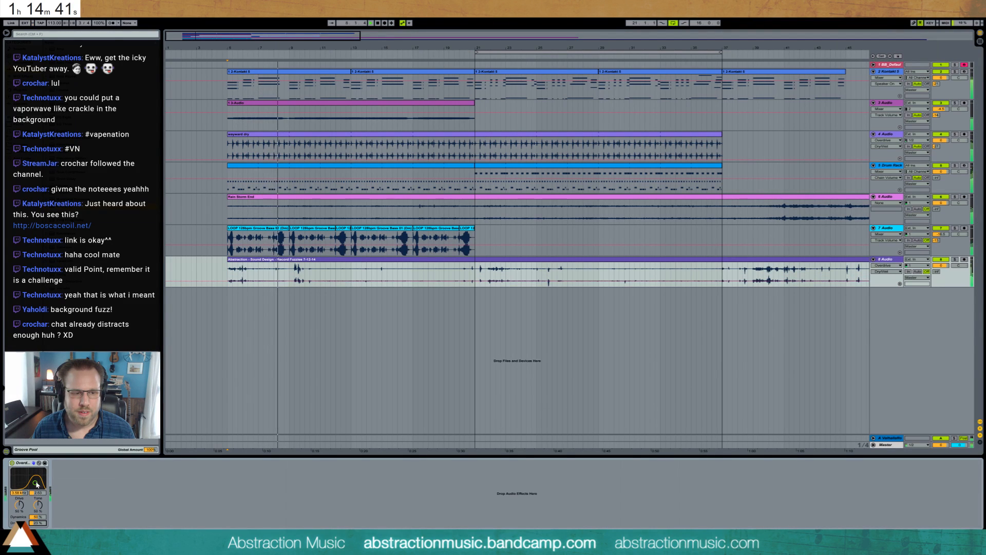
{"action": "left_click_drag", "start_coordinate": [35, 482], "coordinate": [34, 482]}
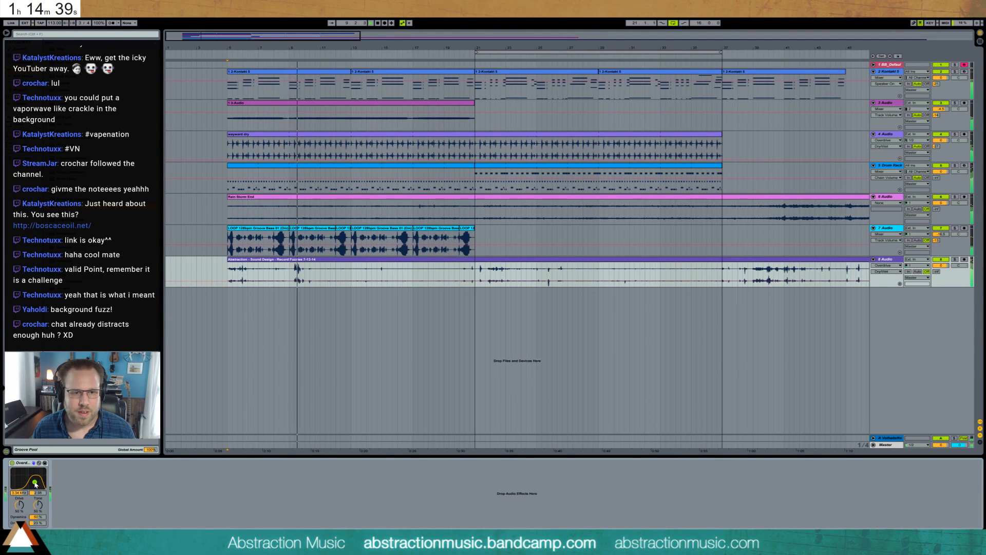
{"action": "key", "text": "space"}
Trim the record fuzz clip's start to bar 14, audition it and move the clip back to bar 5.
{"action": "left_click_drag", "start_coordinate": [228, 259], "coordinate": [368, 271]}
{"action": "key", "text": "space"}
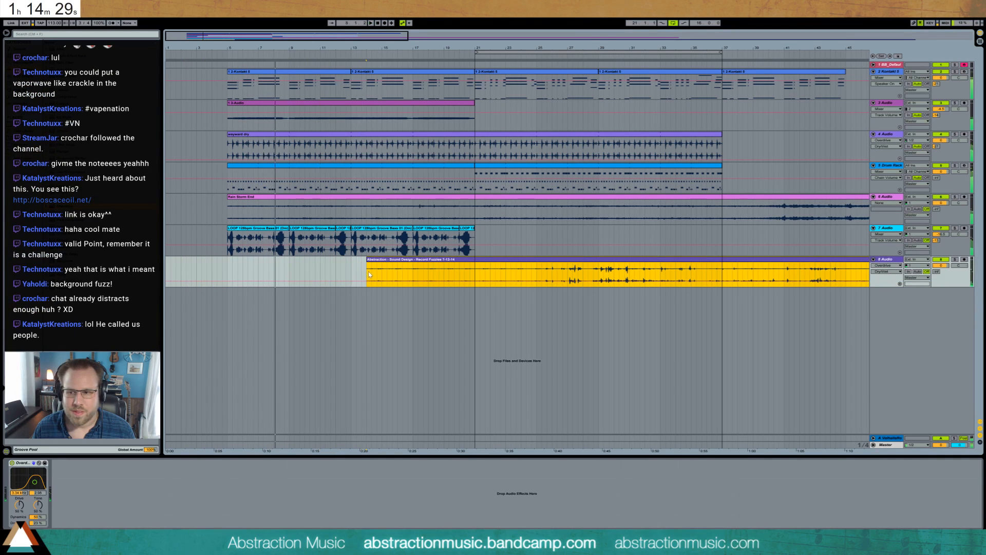
{"action": "left_click_drag", "start_coordinate": [429, 264], "coordinate": [291, 266]}
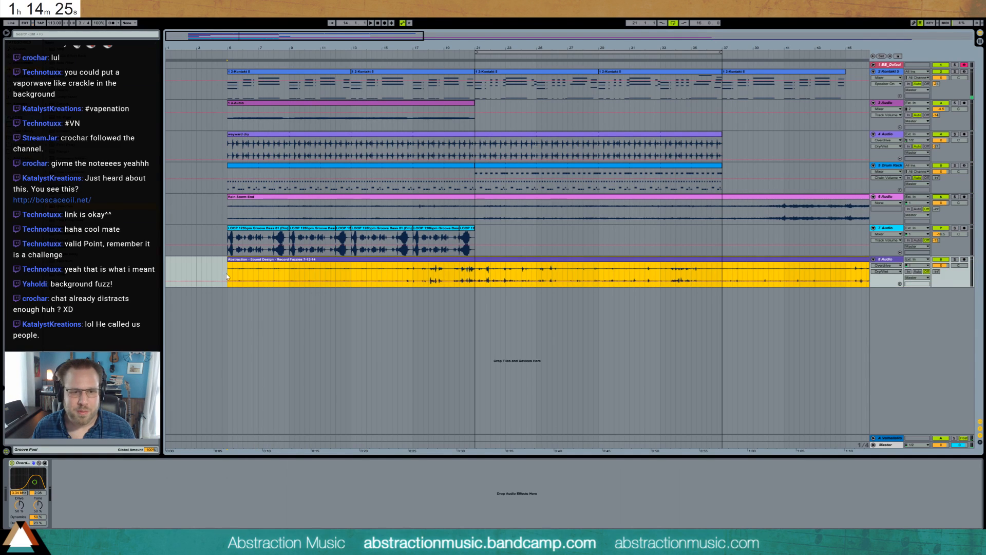
Split the record fuzz clip at bar 13 to separate its first eight bars.
{"action": "left_click_drag", "start_coordinate": [226, 273], "coordinate": [357, 276]}
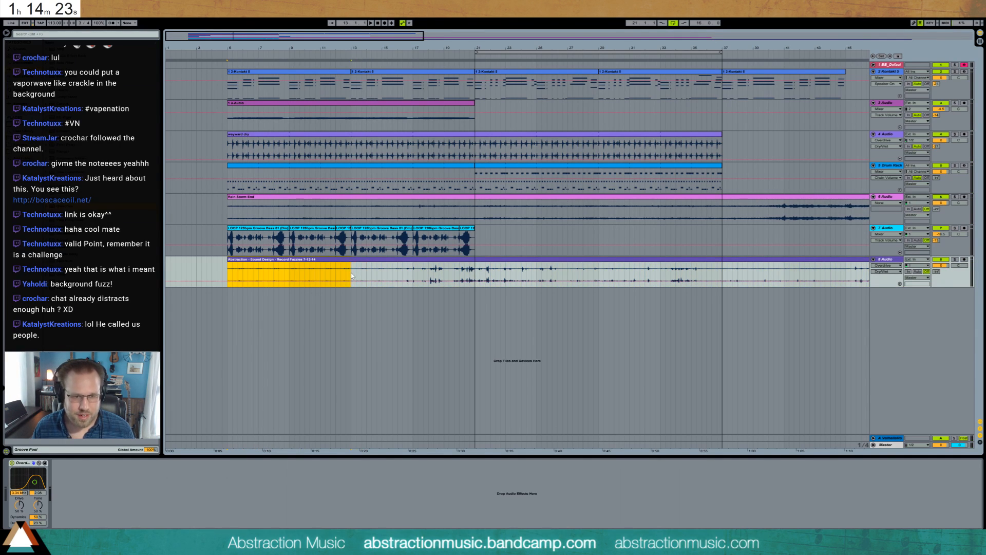
{"action": "key", "text": "ctrl+e"}
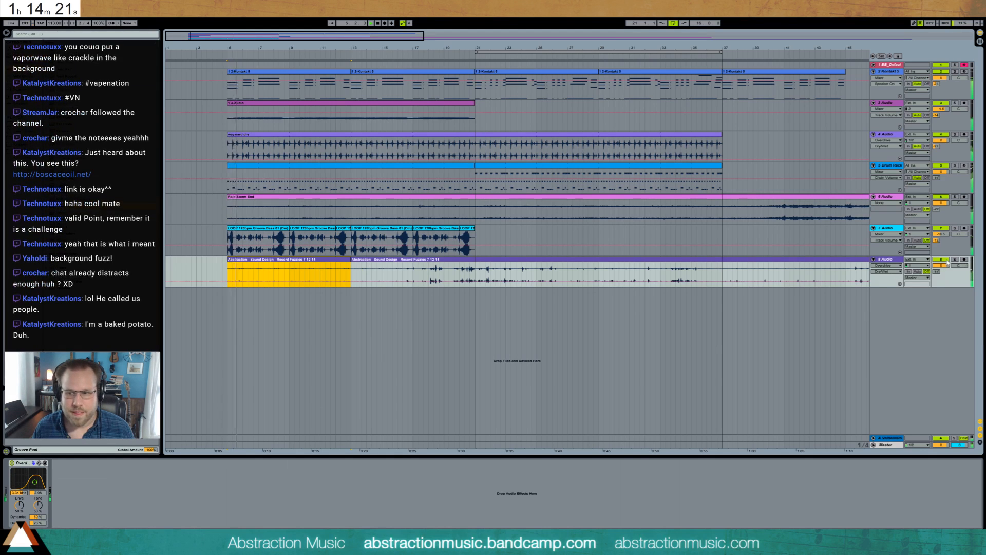
Delete the record fuzz section after bar 13 and turn on warping for the remaining eight-bar clip.
{"action": "left_click", "coordinate": [370, 262]}
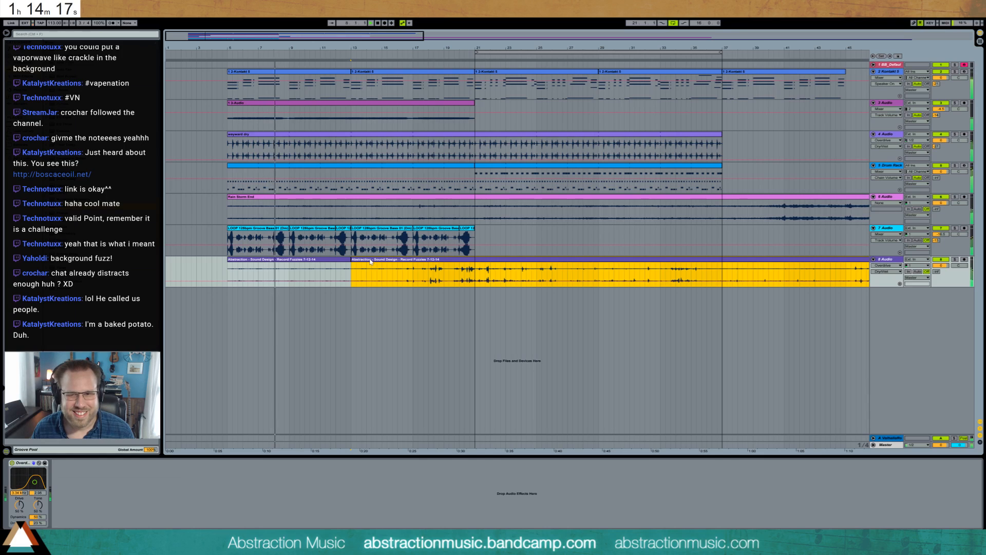
{"action": "key", "text": "Delete"}
{"action": "double_click", "coordinate": [337, 260]}
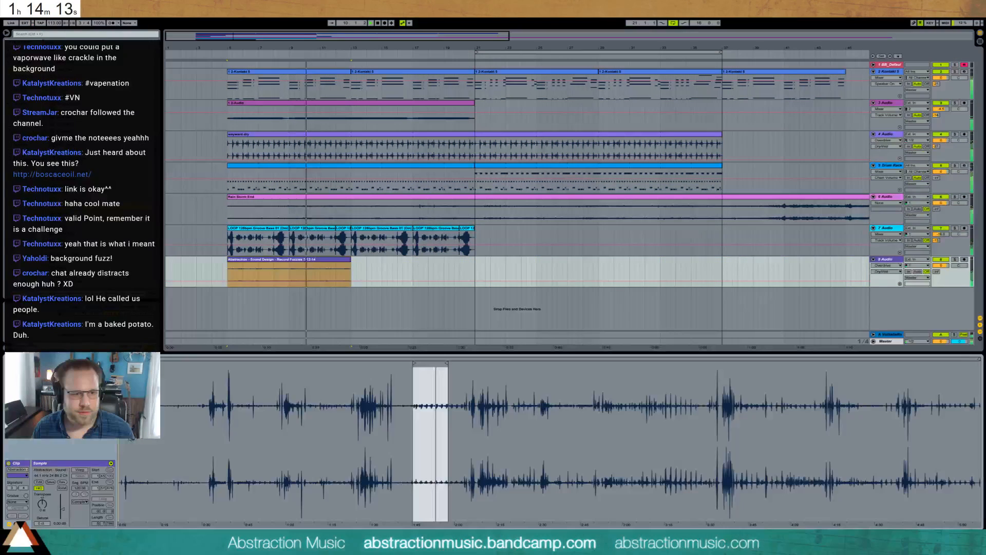
{"action": "left_click", "coordinate": [79, 469]}
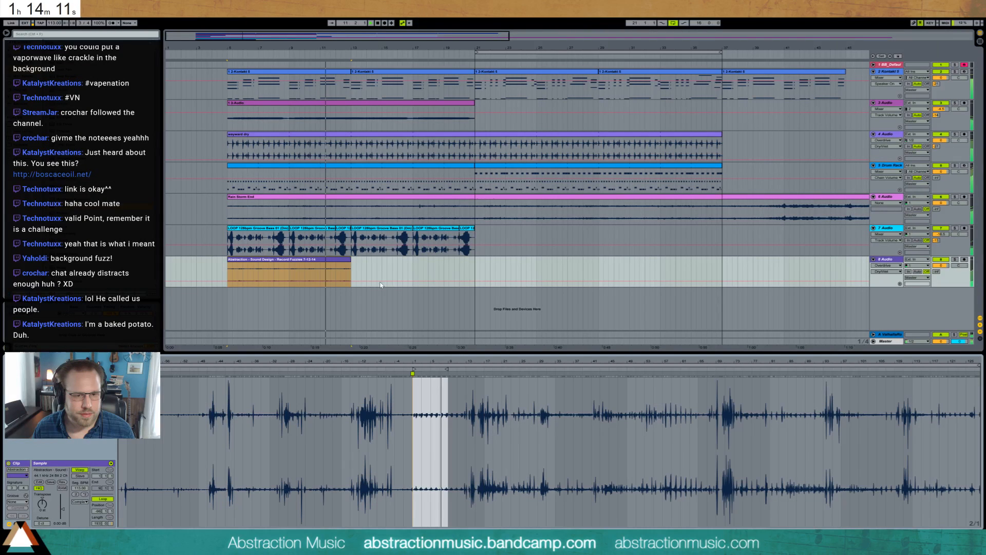
Fit the record fuzz clip's loop to its quiet section and extend the looped clip to just past bar 45.
{"action": "left_click_drag", "start_coordinate": [121, 367], "coordinate": [390, 369]}
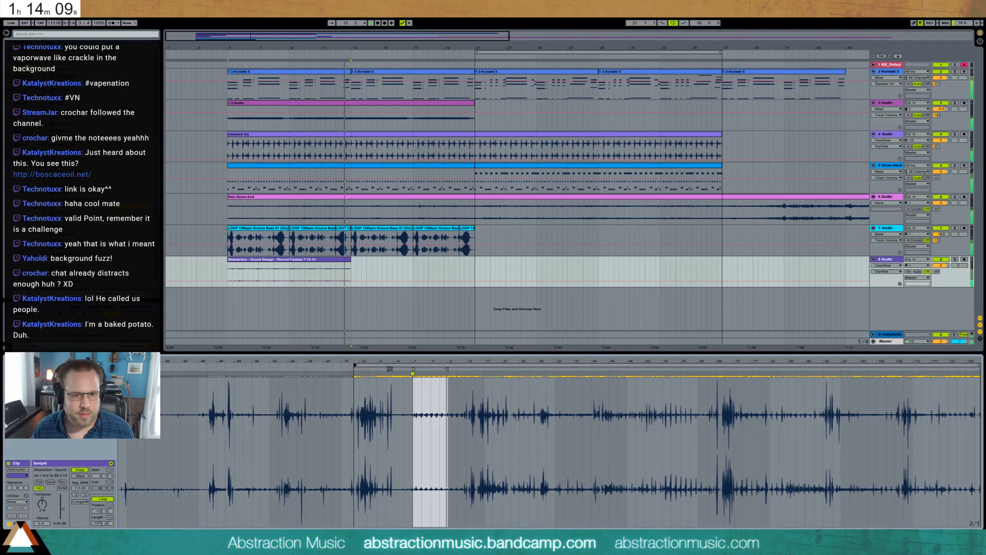
{"action": "left_click_drag", "start_coordinate": [390, 369], "coordinate": [414, 368]}
{"action": "left_click_drag", "start_coordinate": [350, 259], "coordinate": [366, 291]}
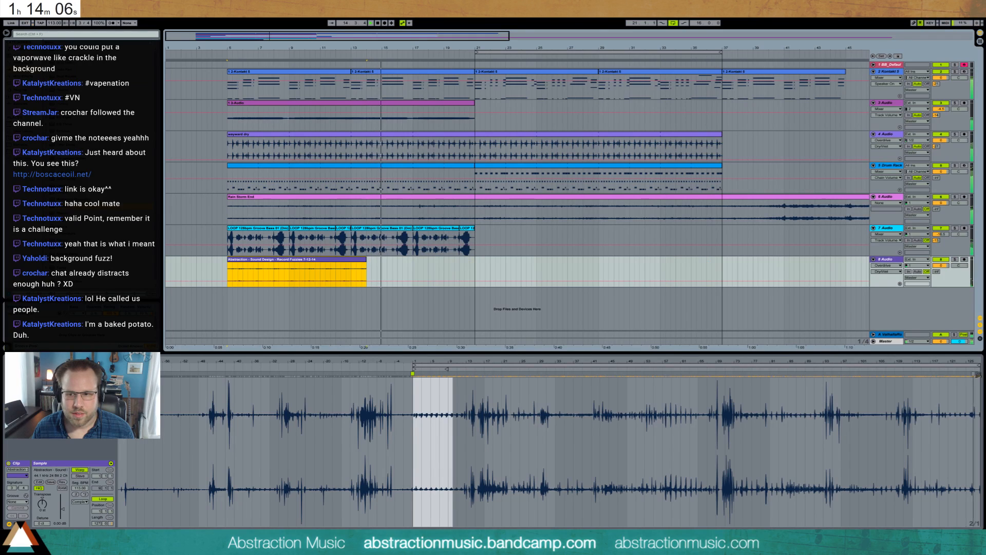
{"action": "left_click_drag", "start_coordinate": [978, 366], "coordinate": [450, 371]}
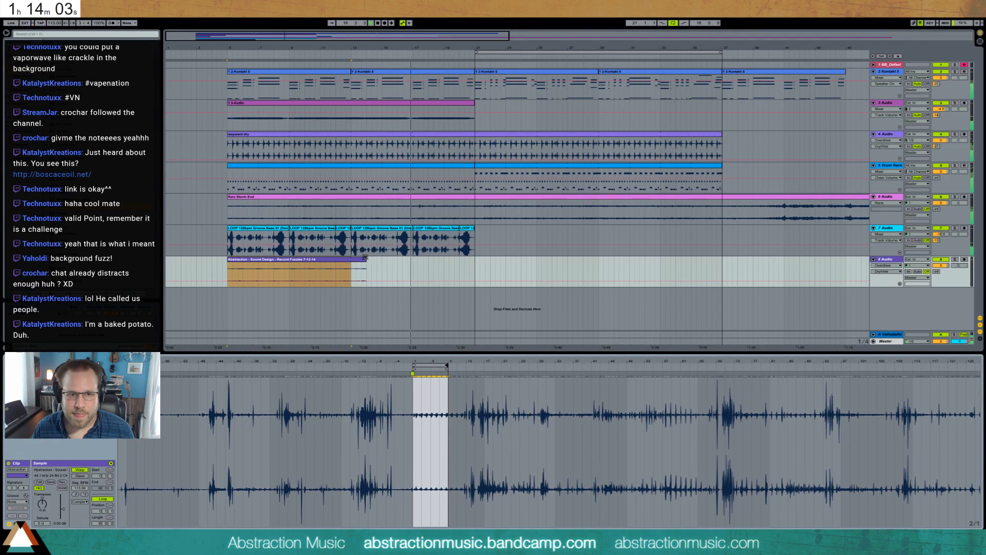
{"action": "left_click_drag", "start_coordinate": [366, 277], "coordinate": [855, 276]}
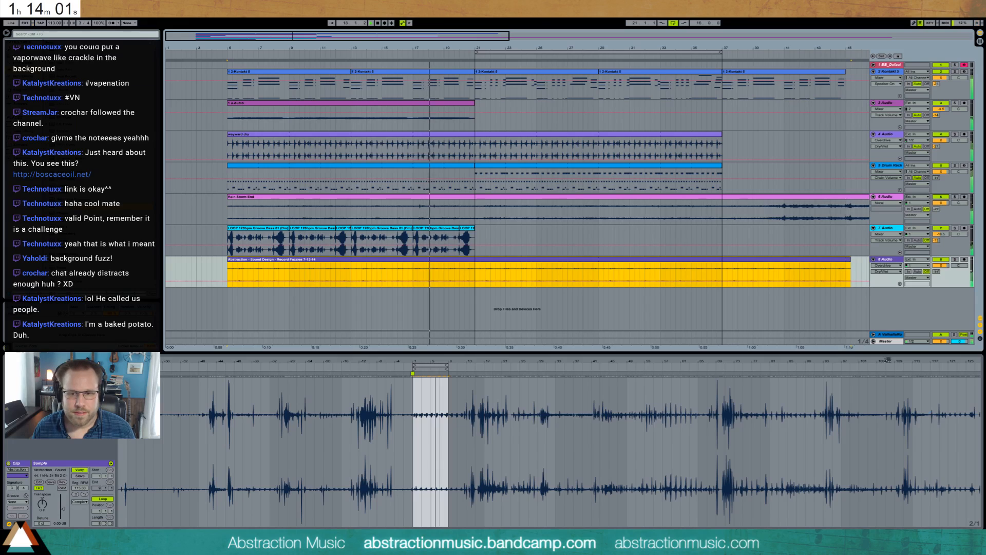
Insert a Compressor ahead of the Overdrive on the record fuzz track, and arm the 3 Audio track.
{"action": "key", "text": "shift+Tab"}
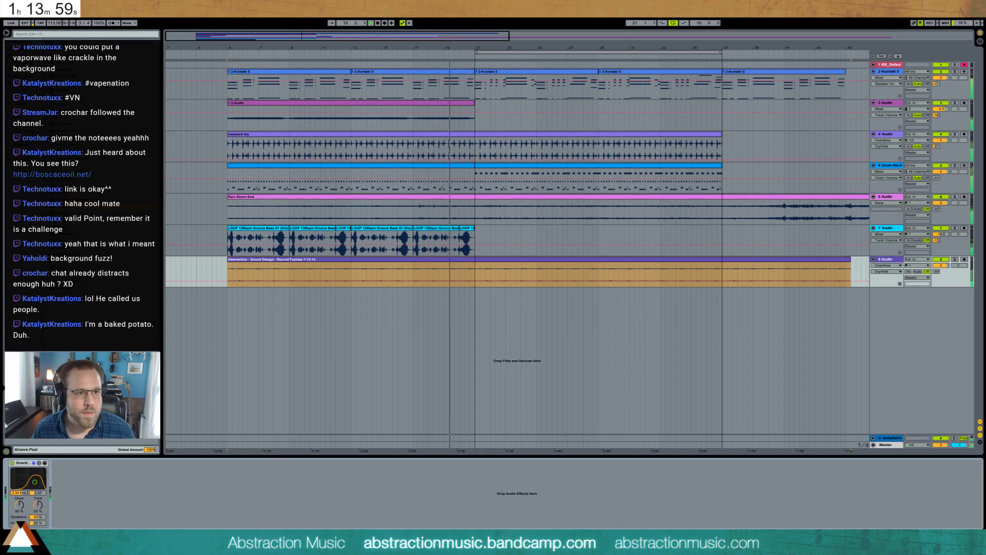
{"action": "left_click_drag", "start_coordinate": [57, 97], "coordinate": [42, 498]}
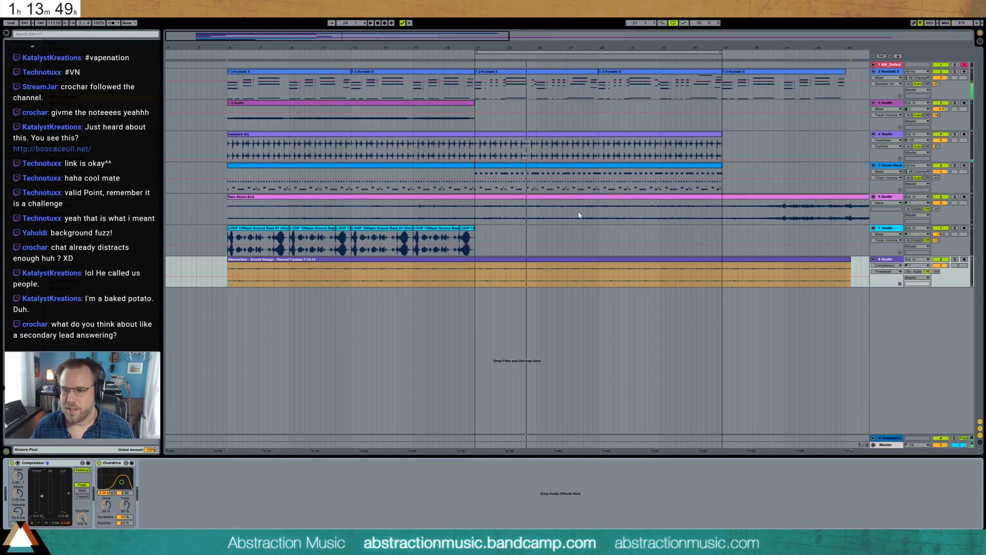
{"action": "left_click", "coordinate": [897, 271]}
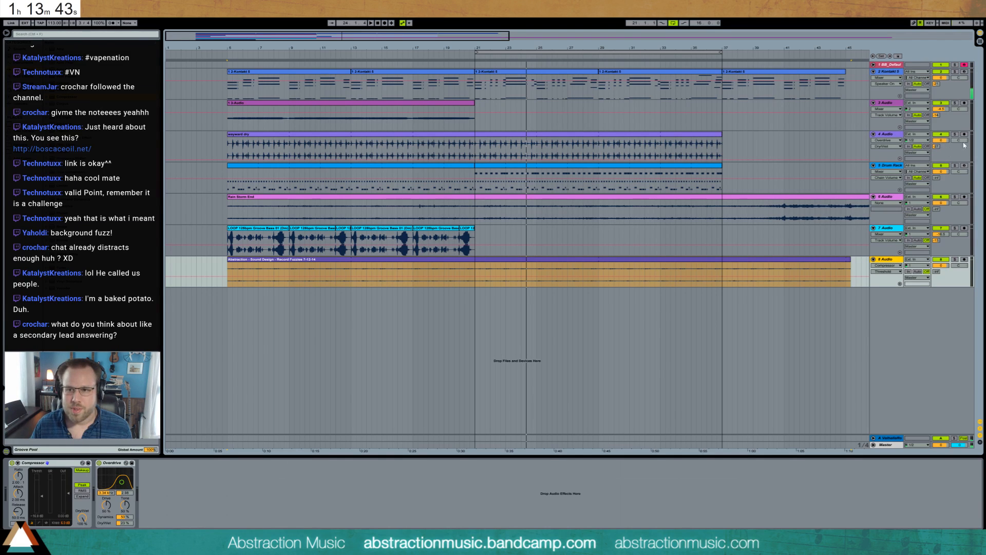
{"action": "left_click", "coordinate": [964, 103]}
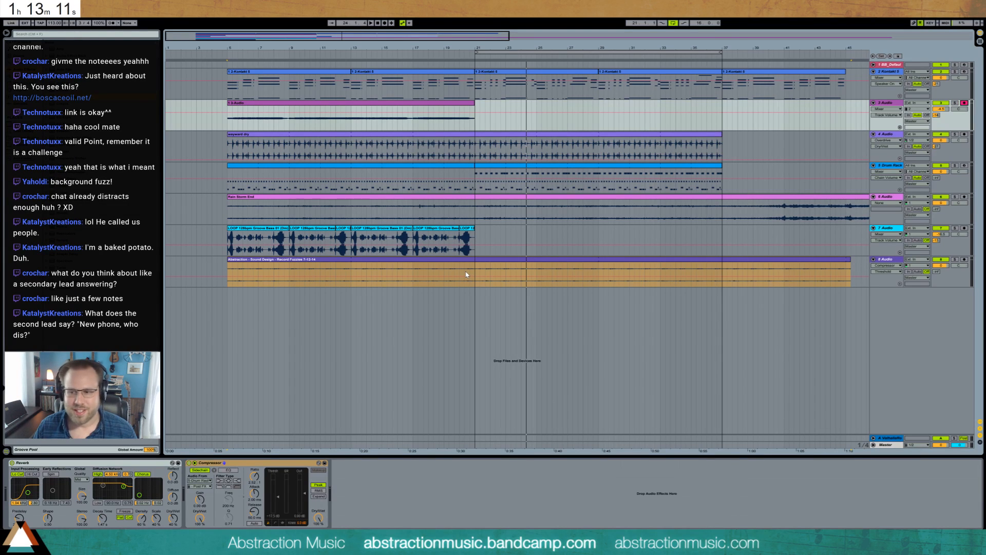
Insert a MIDI track below 7 Audio and load the Analog synth on it.
{"action": "left_click", "coordinate": [227, 271]}
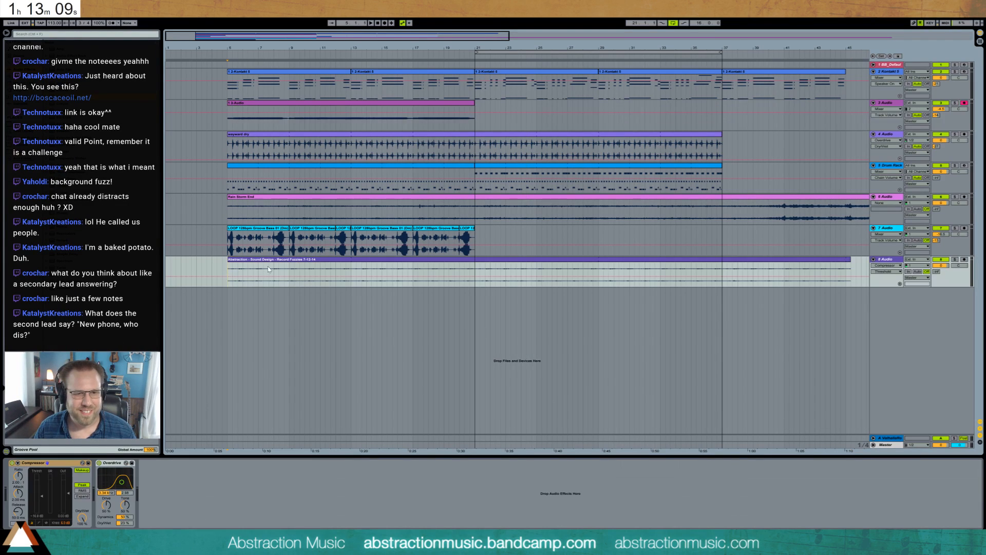
{"action": "key", "text": "space"}
{"action": "left_click", "coordinate": [875, 236]}
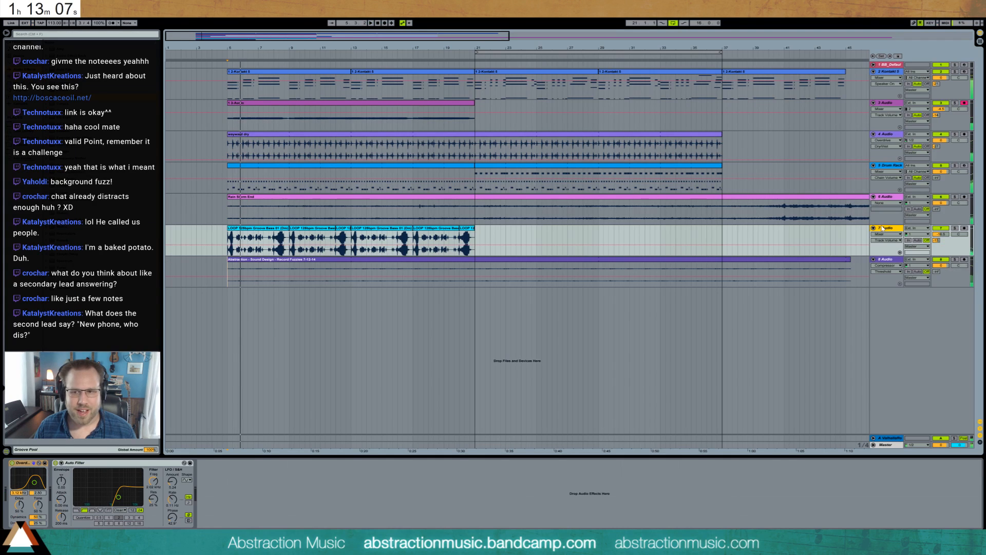
{"action": "key", "text": "ctrl+shift+t"}
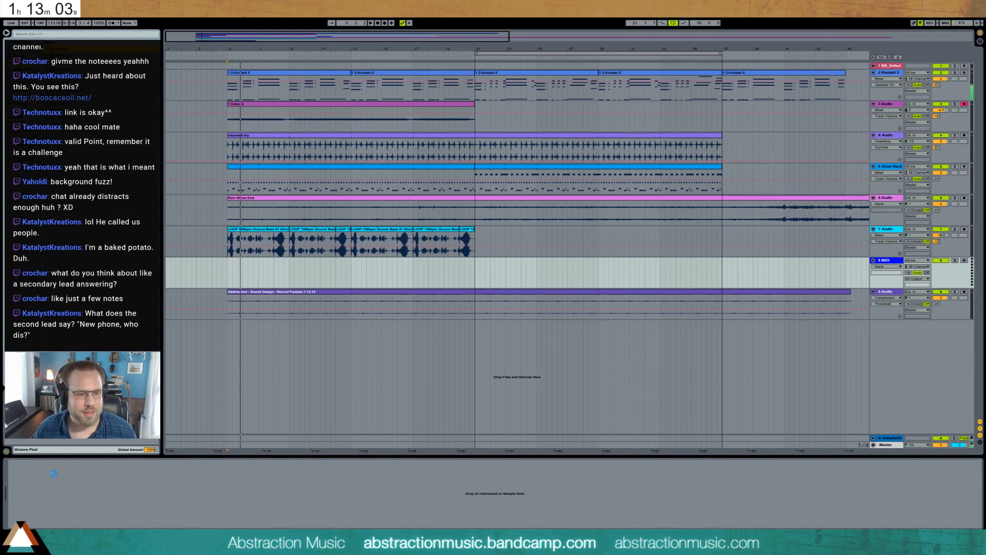
{"action": "double_click", "coordinate": [62, 49]}
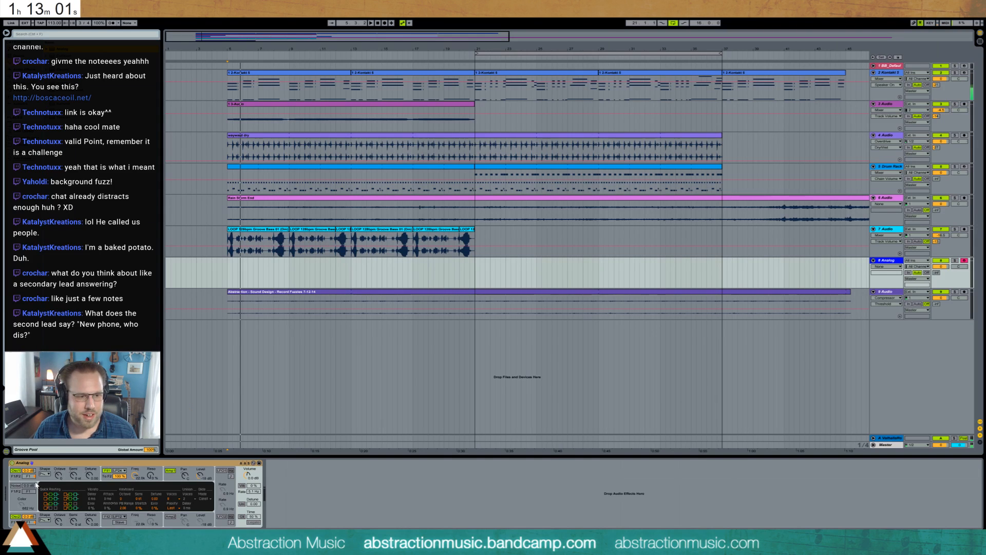
Make Analog noise-only by enabling its noise source and disabling both oscillators, adjust the noise color, and start playback from bar 5.
{"action": "left_click", "coordinate": [16, 486]}
{"action": "left_click", "coordinate": [16, 470]}
{"action": "left_click", "coordinate": [16, 516]}
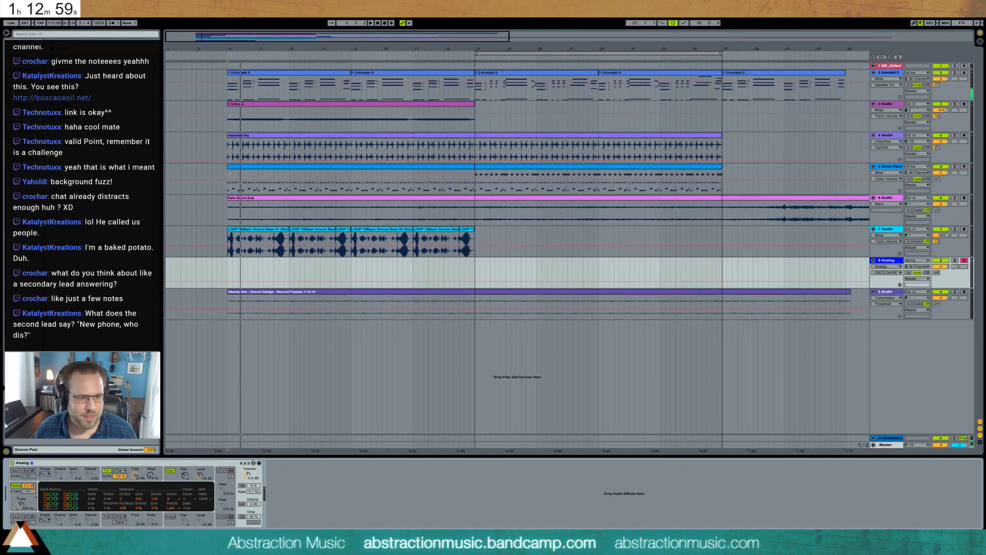
{"action": "left_click_drag", "start_coordinate": [21, 505], "coordinate": [21, 468]}
{"action": "left_click_drag", "start_coordinate": [22, 505], "coordinate": [21, 510]}
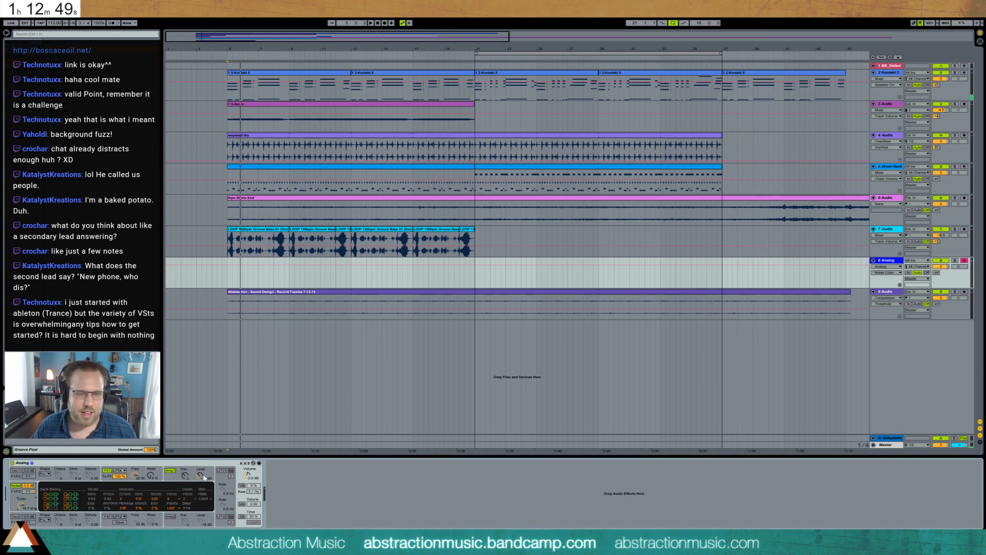
{"action": "left_click", "coordinate": [227, 272]}
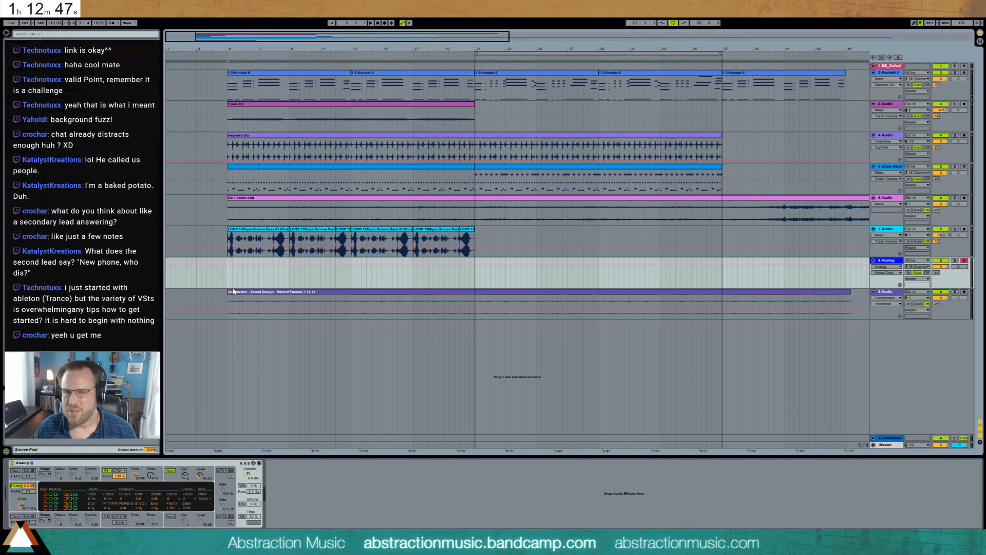
{"action": "key", "text": "space"}
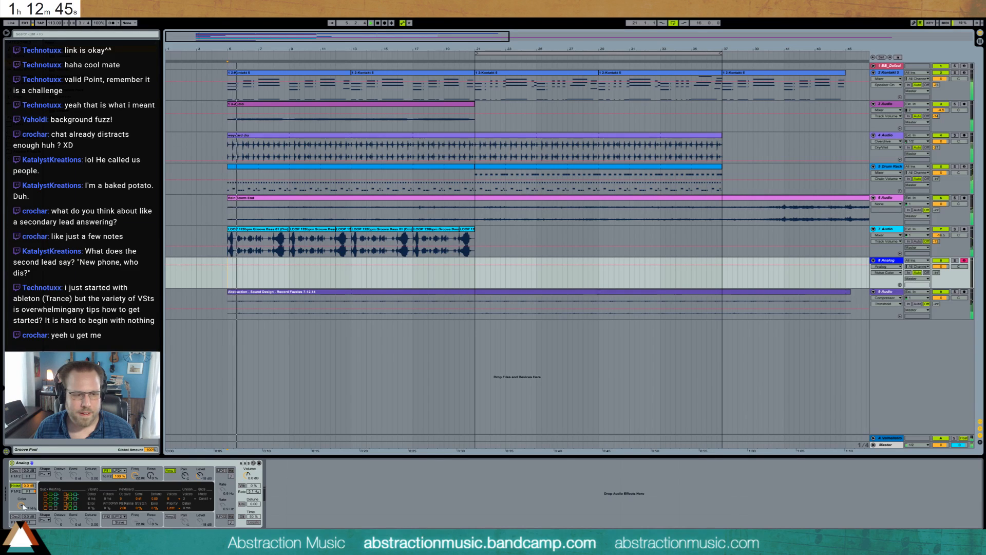
Create a two-bar MIDI clip at bar 5 on the Analog track and draw one sustained note across its full length.
{"action": "left_click_drag", "start_coordinate": [228, 277], "coordinate": [256, 282]}
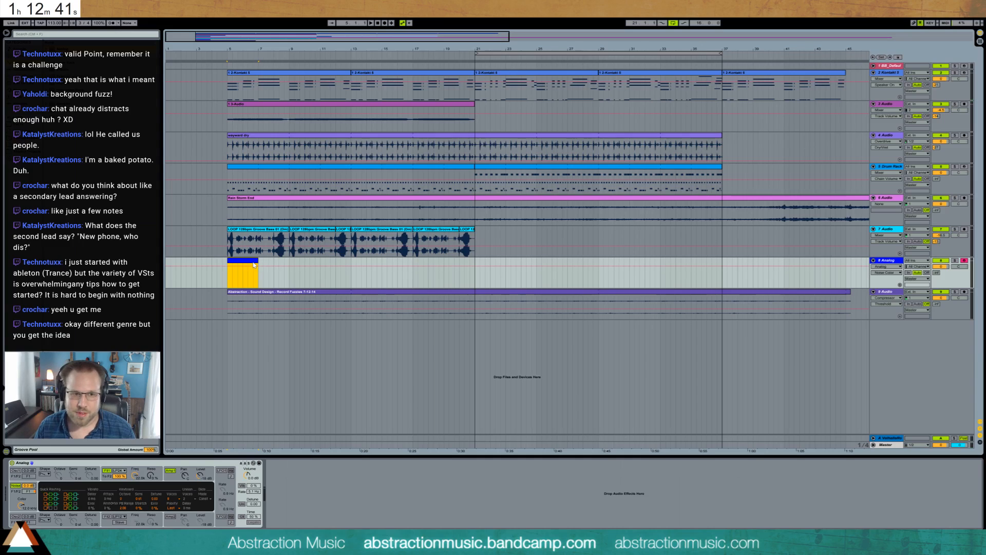
{"action": "double_click", "coordinate": [254, 264]}
{"action": "left_click_drag", "start_coordinate": [105, 430], "coordinate": [919, 436]}
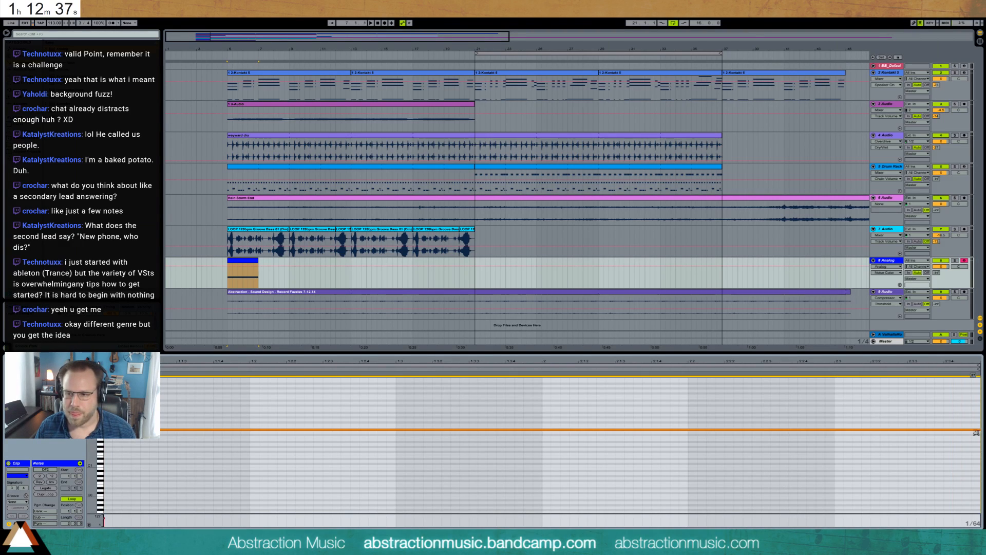
Lower the Analog track's volume while the noise plays in the mix, and return to its device view.
{"action": "key", "text": "space"}
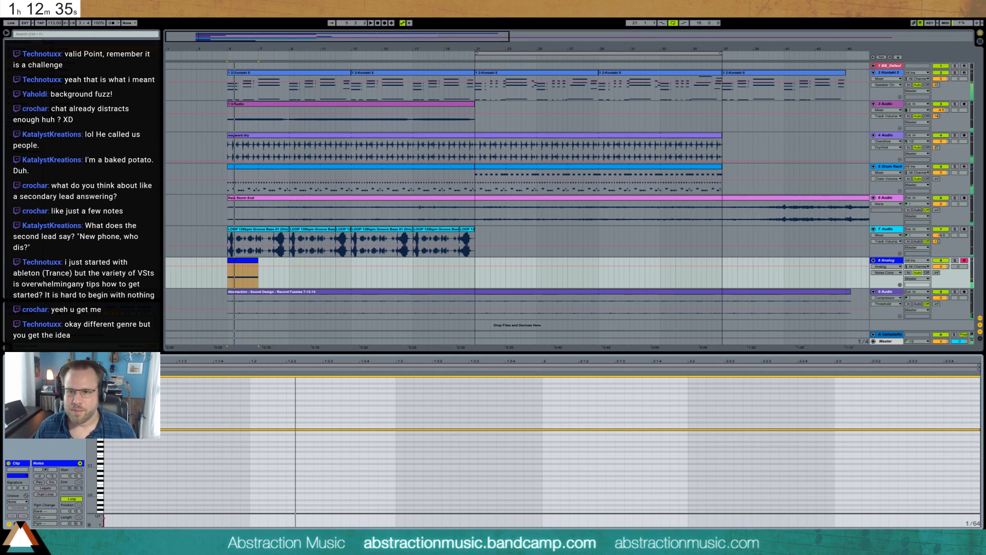
{"action": "left_click_drag", "start_coordinate": [941, 266], "coordinate": [942, 287]}
{"action": "key", "text": "space"}
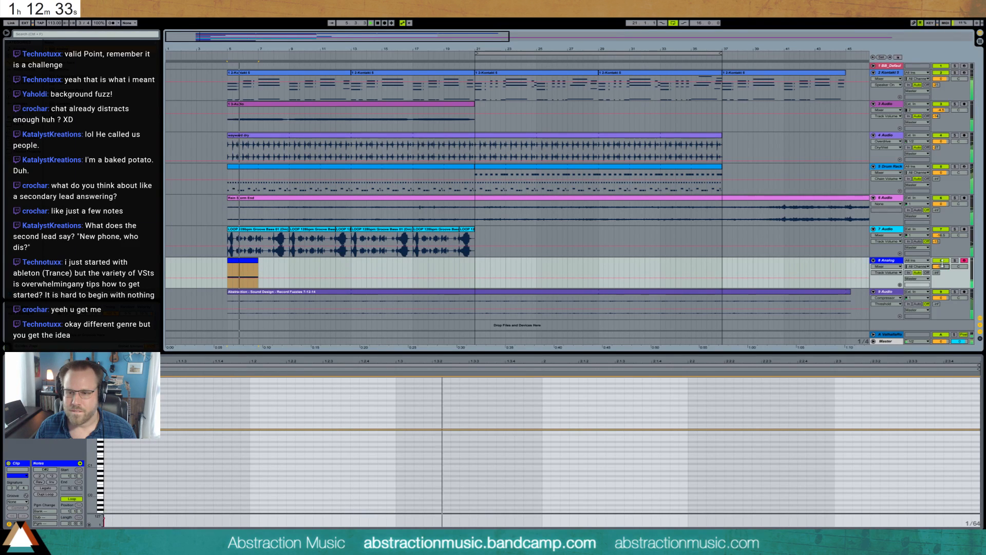
{"action": "key", "text": "shift+Tab"}
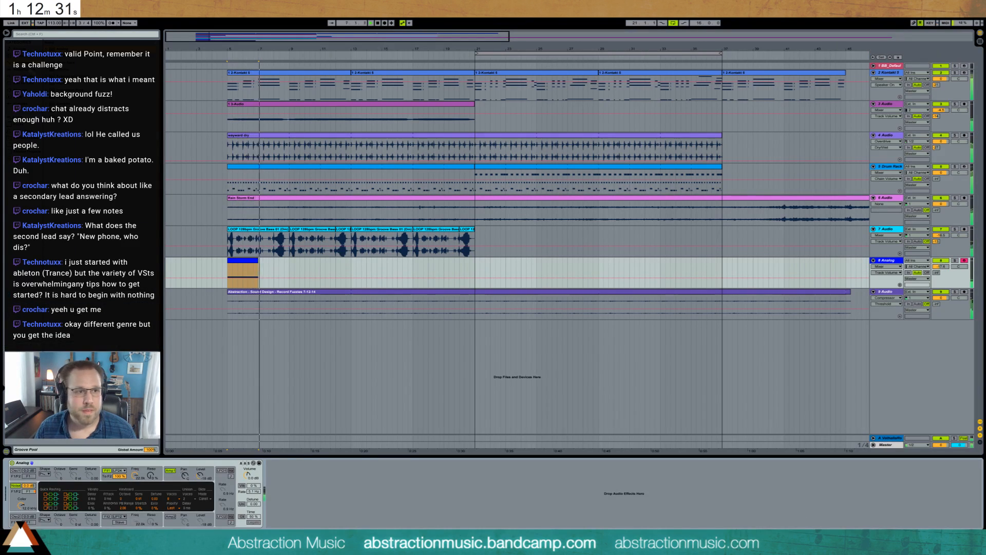
Extend the Analog noise clip to bar 37 and fine-tune the track's volume during playback.
{"action": "left_click_drag", "start_coordinate": [258, 260], "coordinate": [722, 276]}
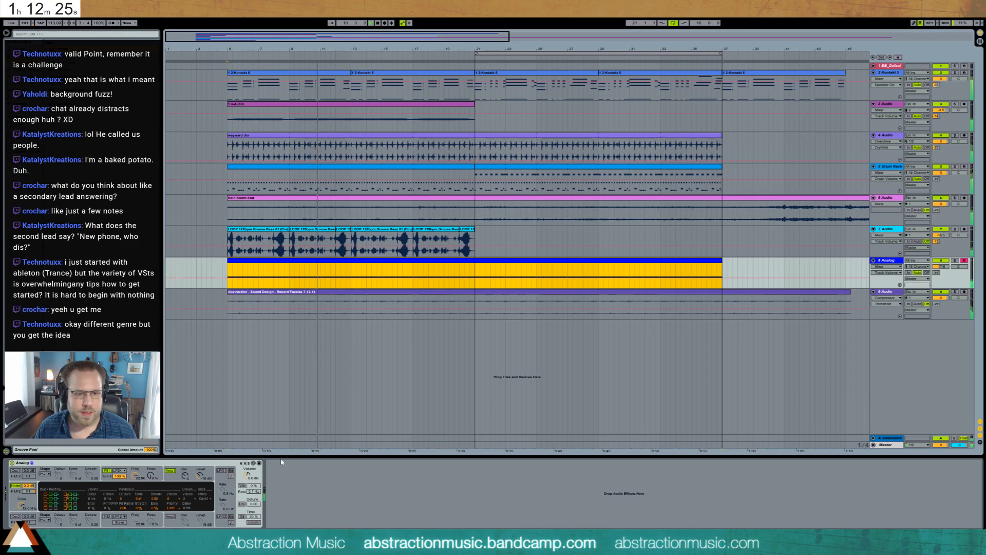
{"action": "left_click_drag", "start_coordinate": [940, 267], "coordinate": [940, 265]}
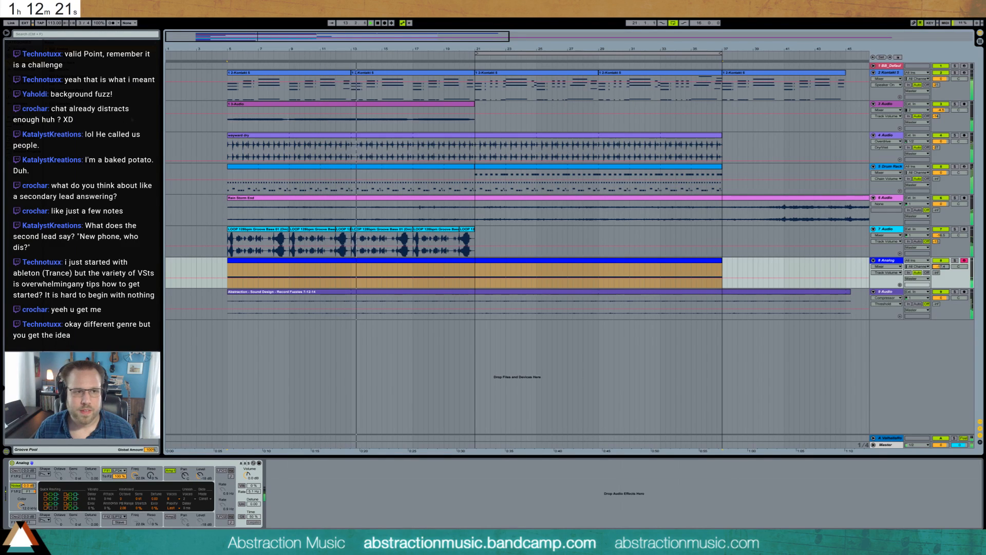
{"action": "key", "text": "space"}
Add an Auto Pan after Analog and adjust its amount, rate and phase.
{"action": "left_click", "coordinate": [103, 96]}
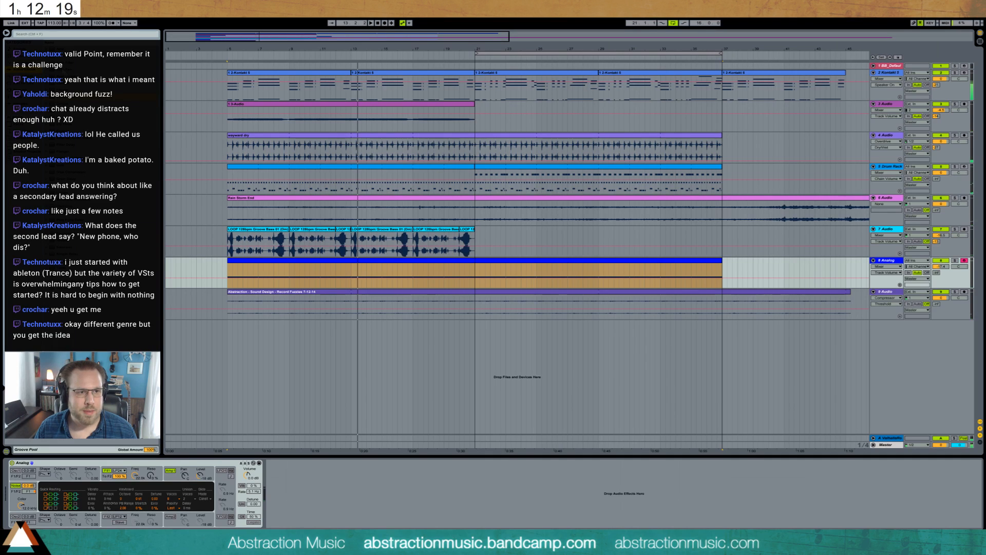
{"action": "key", "text": "Return"}
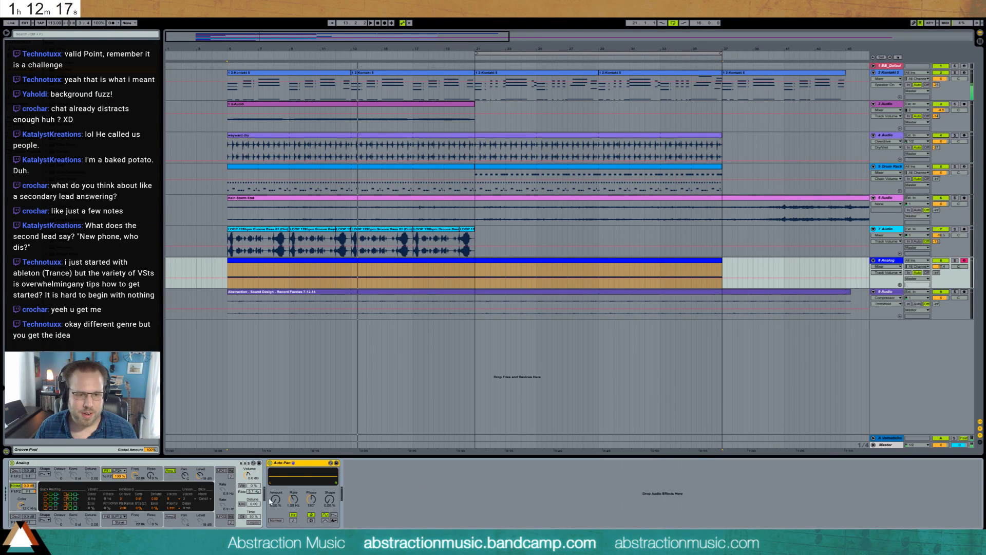
{"action": "left_click_drag", "start_coordinate": [270, 501], "coordinate": [310, 510]}
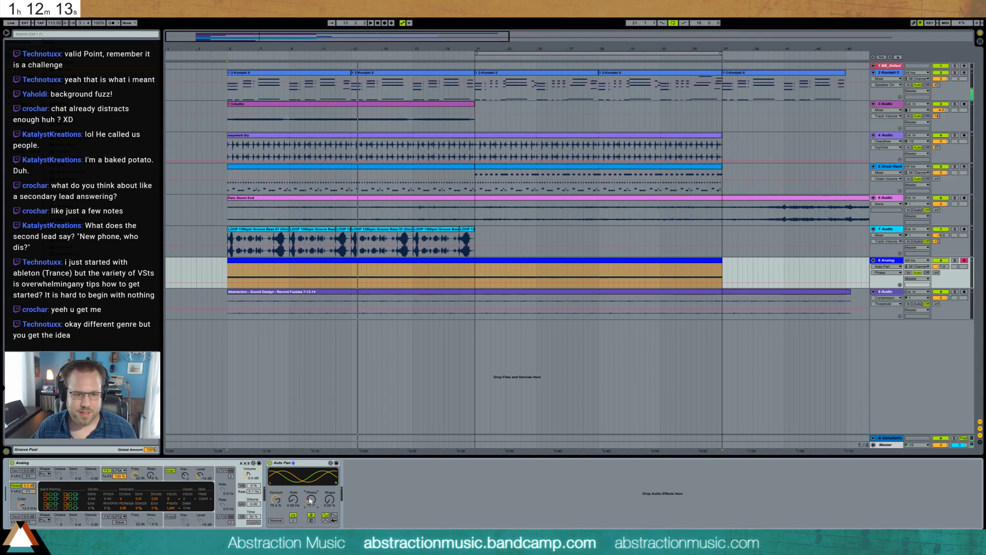
Play the arrangement from bar 5 with the Analog track soloed and raise the track's volume.
{"action": "key", "text": "space"}
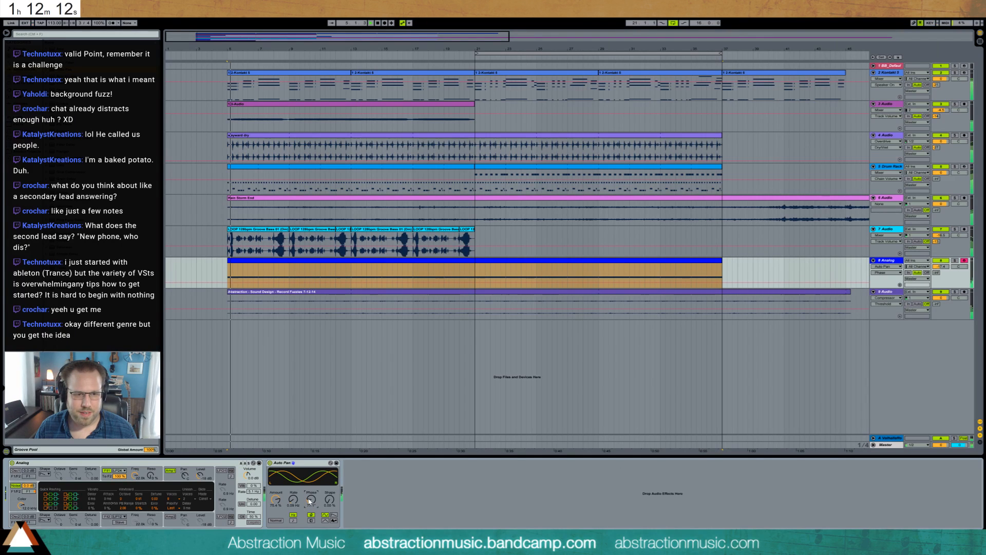
{"action": "left_click", "coordinate": [955, 260]}
{"action": "left_click_drag", "start_coordinate": [940, 266], "coordinate": [941, 256]}
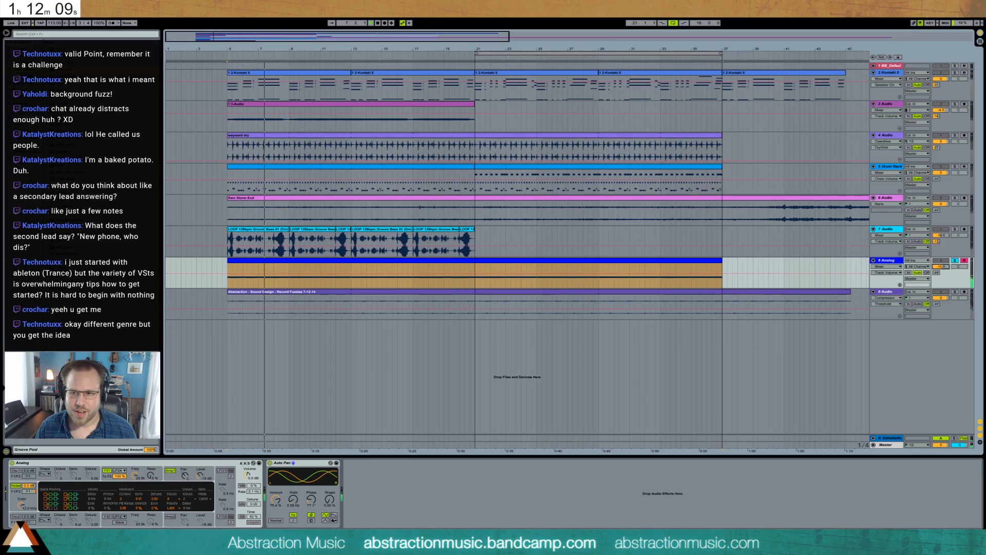
Raise the Analog envelope's sustain to full, lengthen its release slightly, and unsolo the track.
{"action": "left_click", "coordinate": [154, 481]}
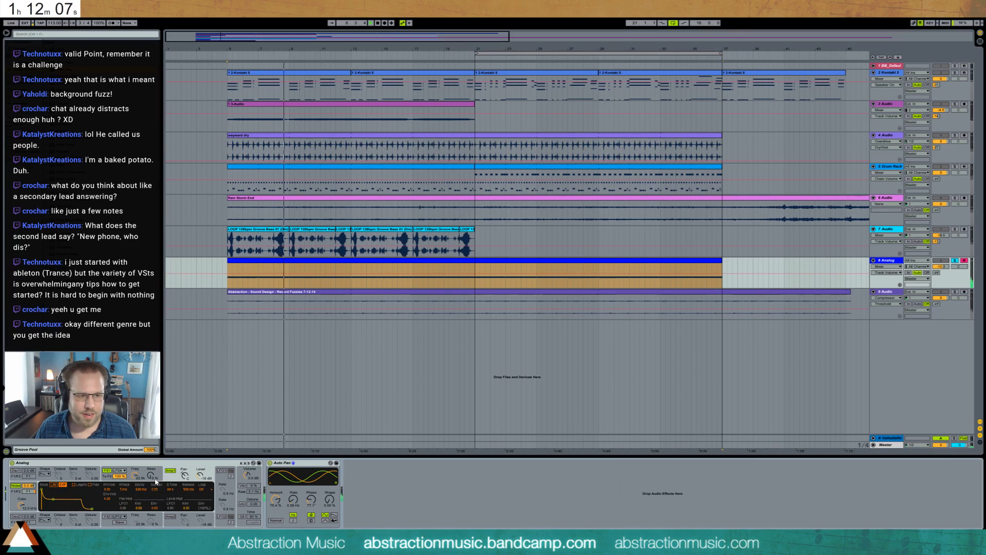
{"action": "left_click_drag", "start_coordinate": [53, 498], "coordinate": [81, 508]}
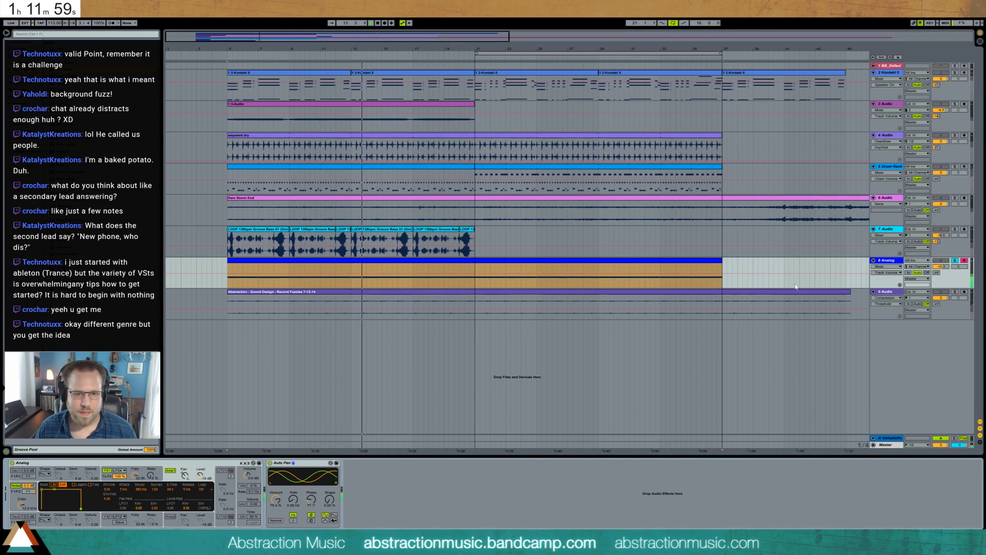
{"action": "left_click_drag", "start_coordinate": [81, 508], "coordinate": [87, 508]}
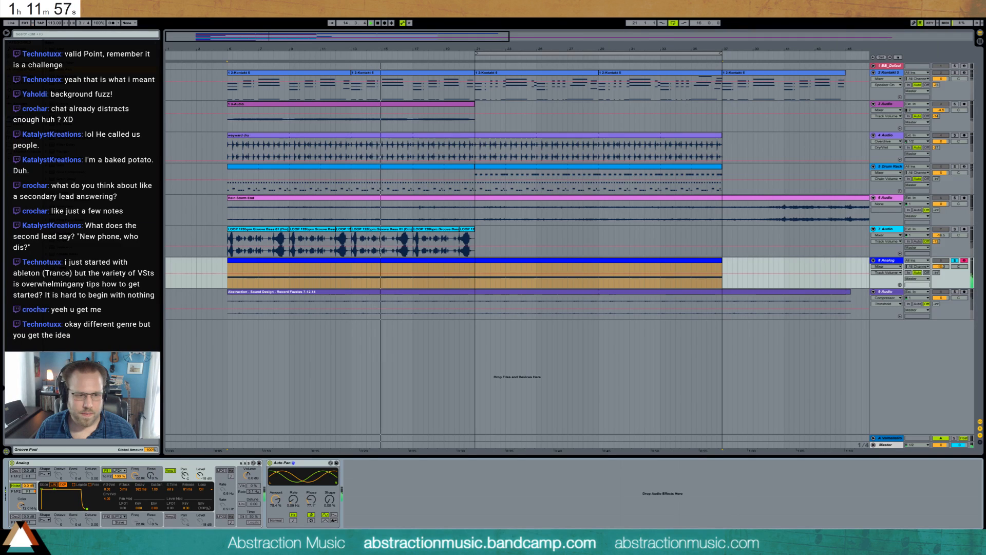
{"action": "left_click", "coordinate": [954, 261]}
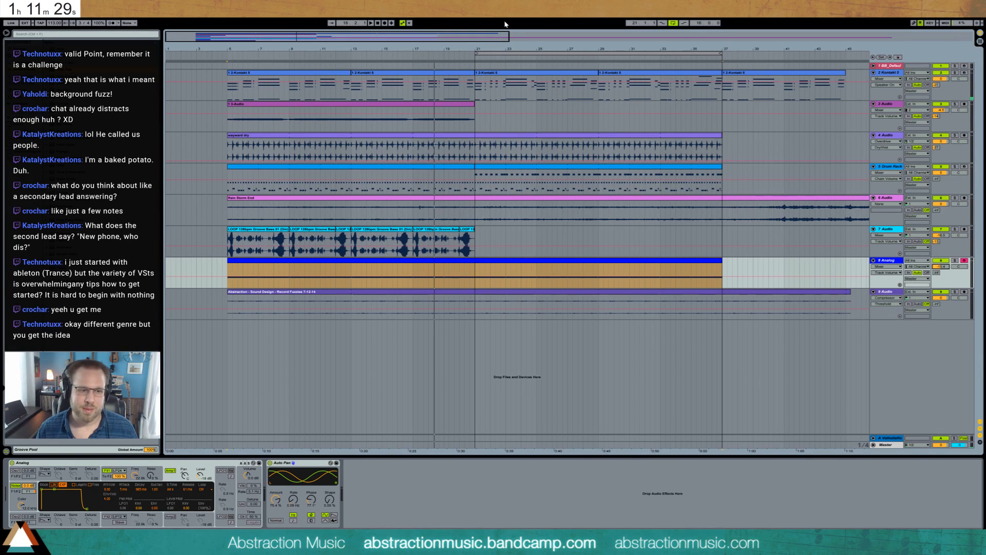
Insert an empty audio track below the third track and delete the MIDI track inserted by mistake.
{"action": "left_click", "coordinate": [884, 106]}
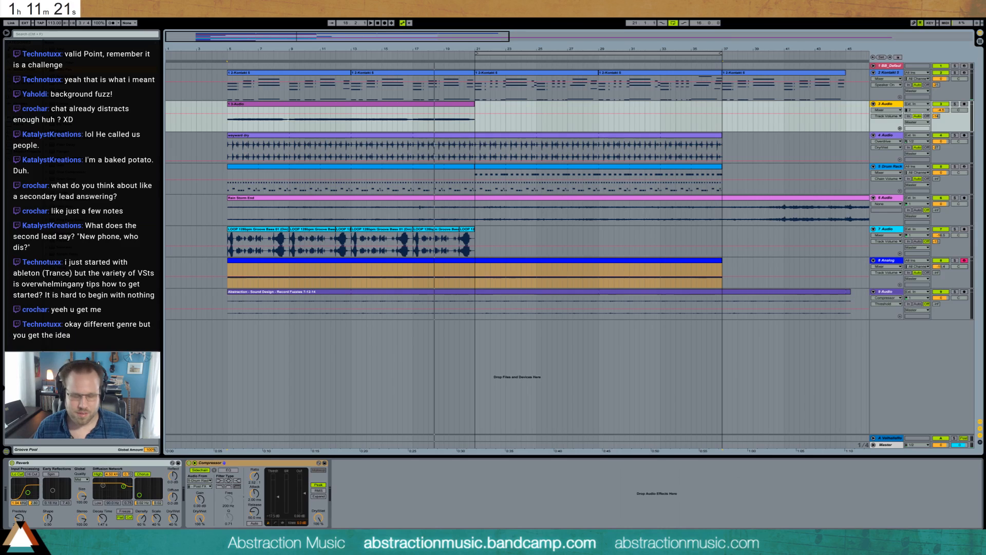
{"action": "key", "text": "ctrl+shift+t"}
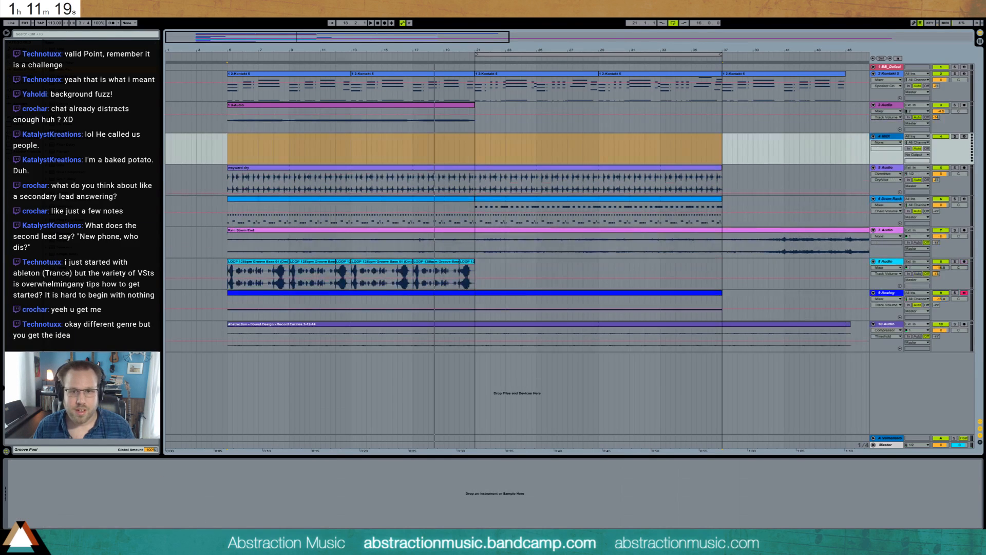
{"action": "key", "text": "ctrl+t"}
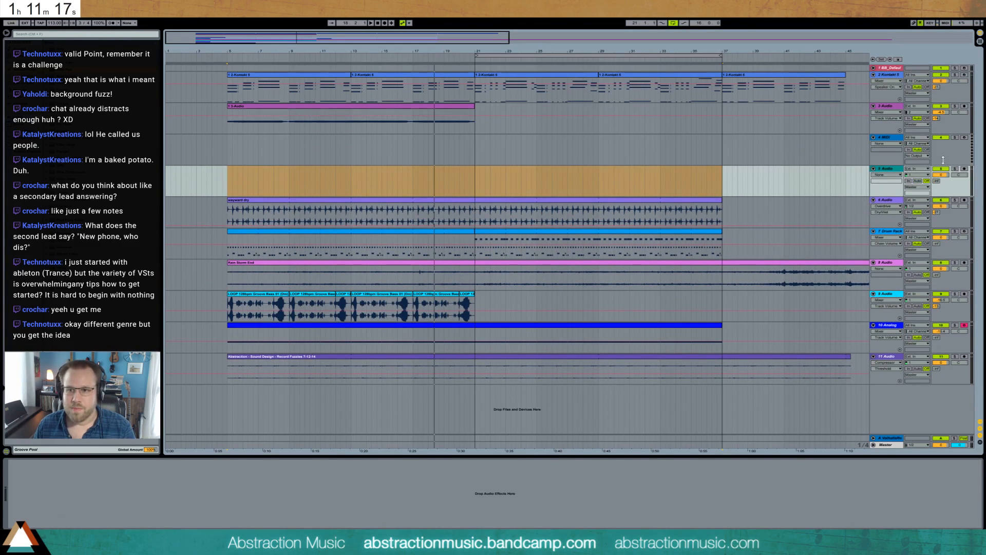
{"action": "left_click", "coordinate": [895, 135]}
{"action": "key", "text": "Delete"}
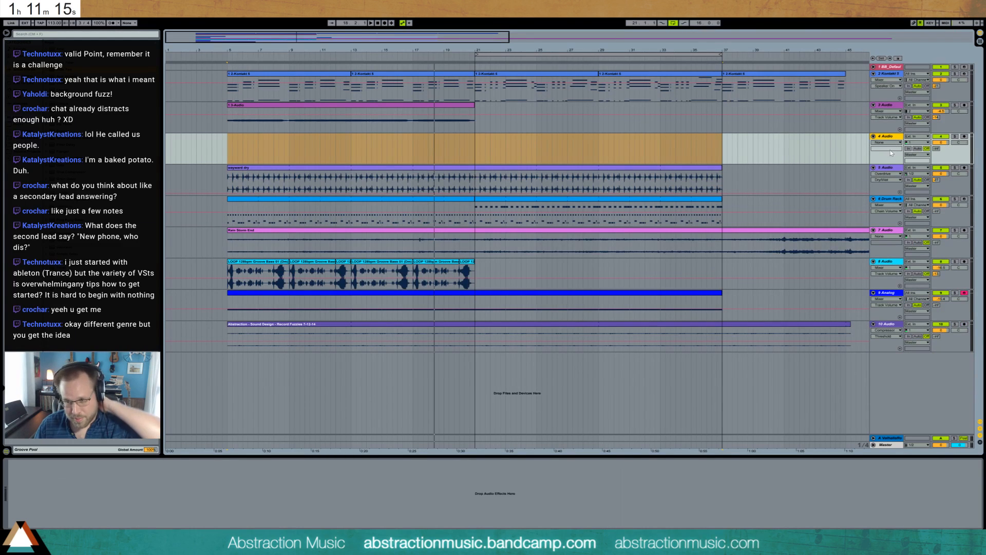
Record a live take on the new audio track from bar 5 and discard it.
{"action": "left_click", "coordinate": [226, 157]}
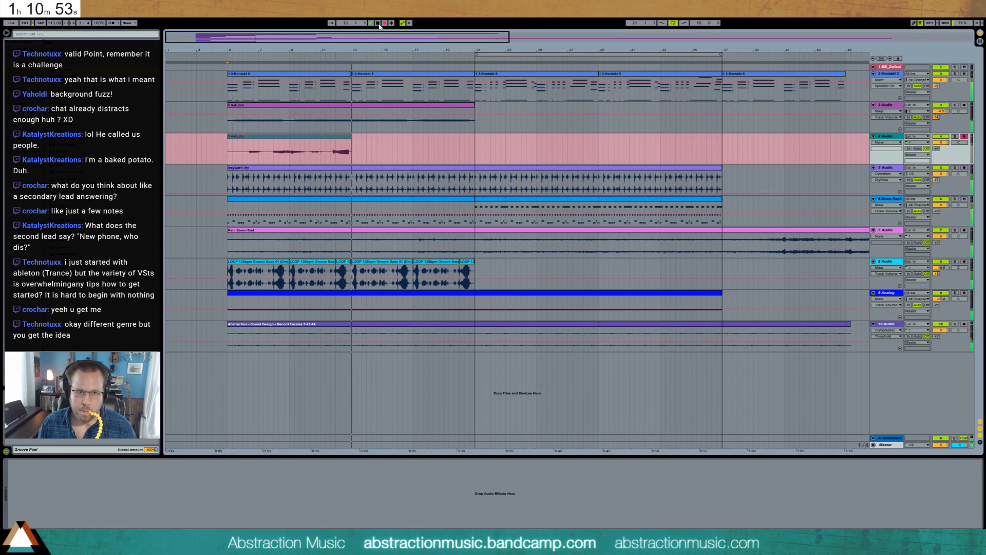
{"action": "left_click", "coordinate": [378, 23]}
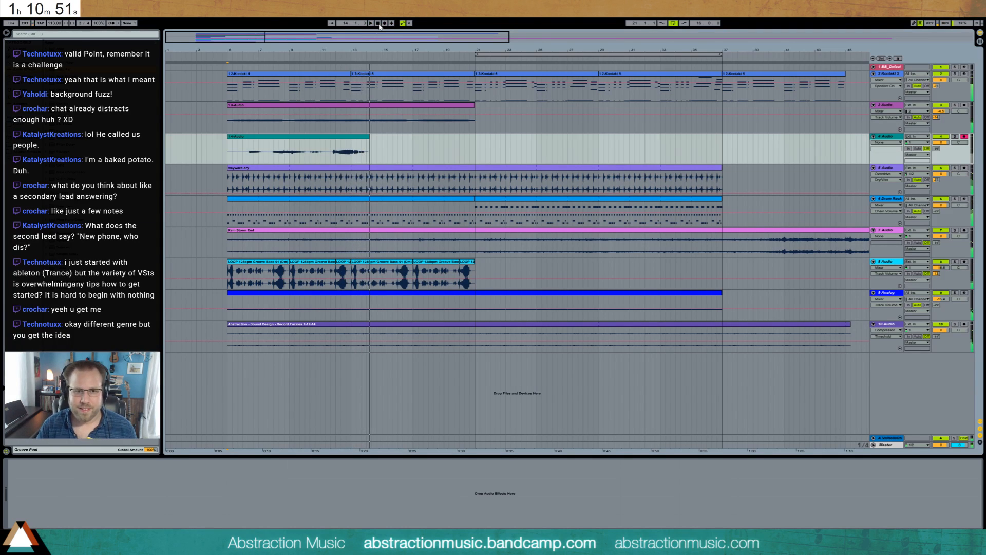
{"action": "left_click_drag", "start_coordinate": [368, 137], "coordinate": [236, 138]}
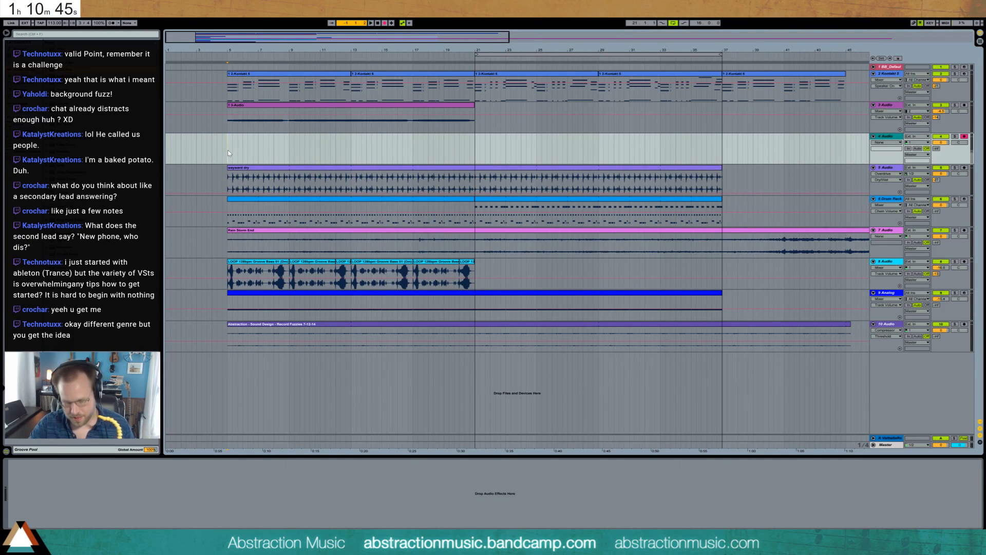
Record a live melody take from bar 5 and trim the clip to run from bar 8 to just before bar 19.
{"action": "key", "text": "F9"}
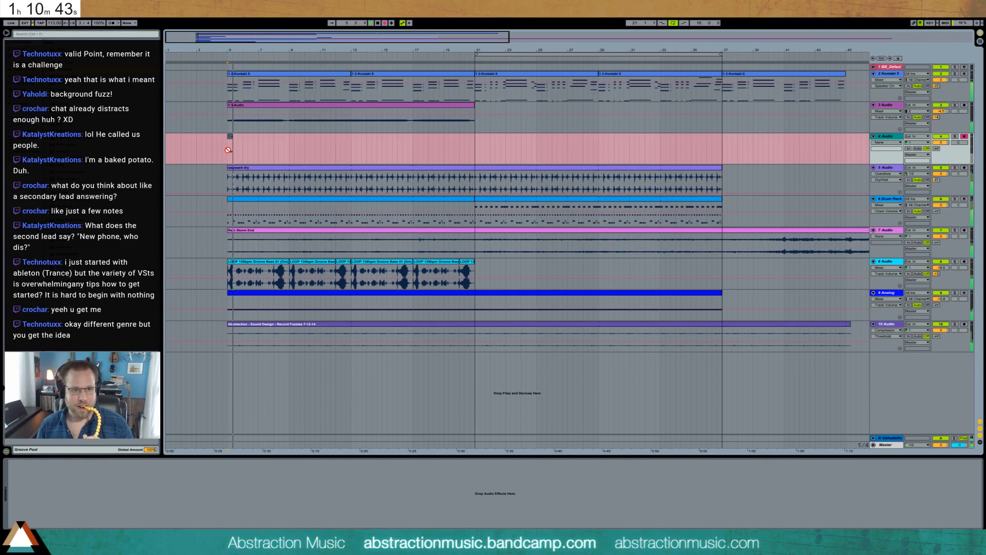
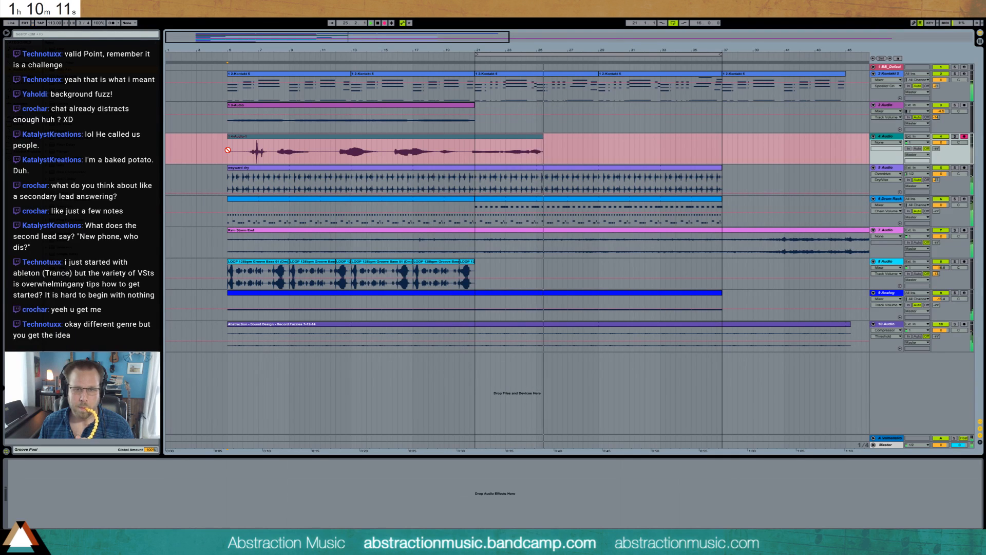
{"action": "key", "text": "space"}
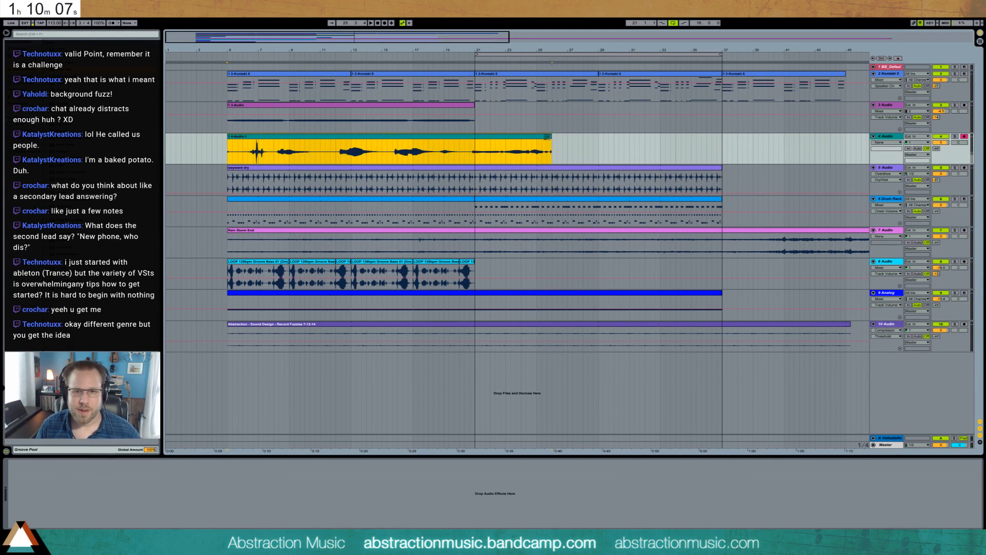
{"action": "left_click_drag", "start_coordinate": [547, 137], "coordinate": [440, 140]}
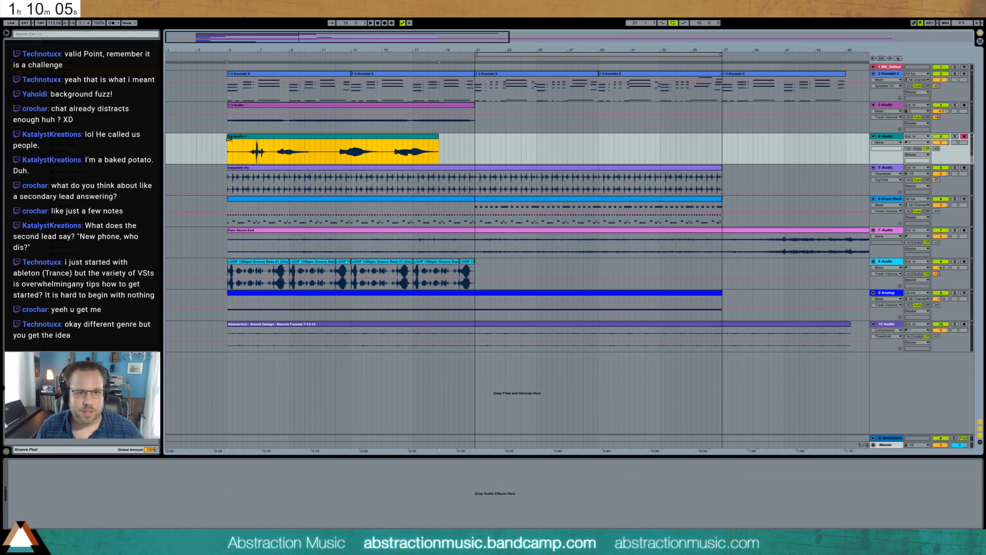
{"action": "left_click_drag", "start_coordinate": [228, 139], "coordinate": [274, 145]}
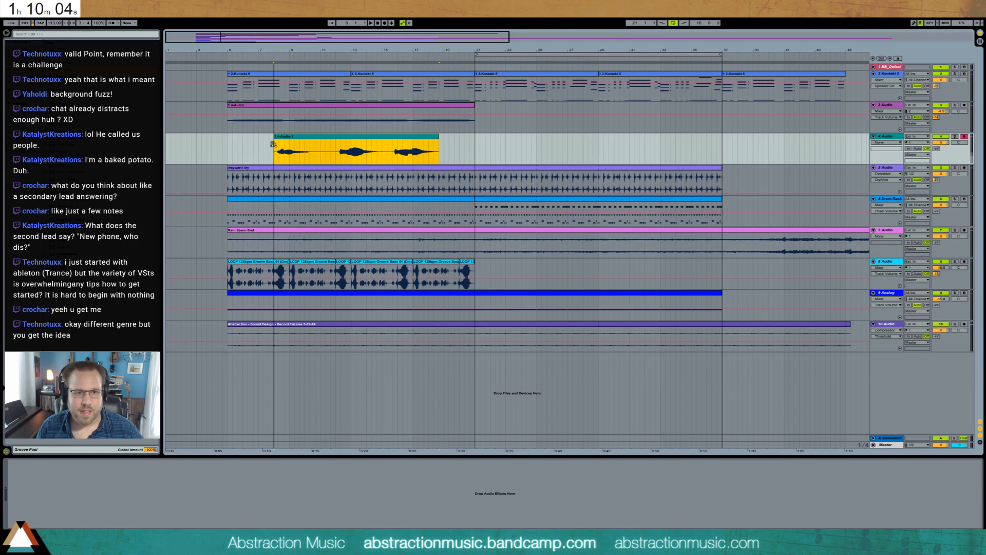
Play the trimmed take from bar 8 and adjust the new track's volume, Valhalla send level and panning.
{"action": "left_click", "coordinate": [935, 148]}
{"action": "key", "text": "space"}
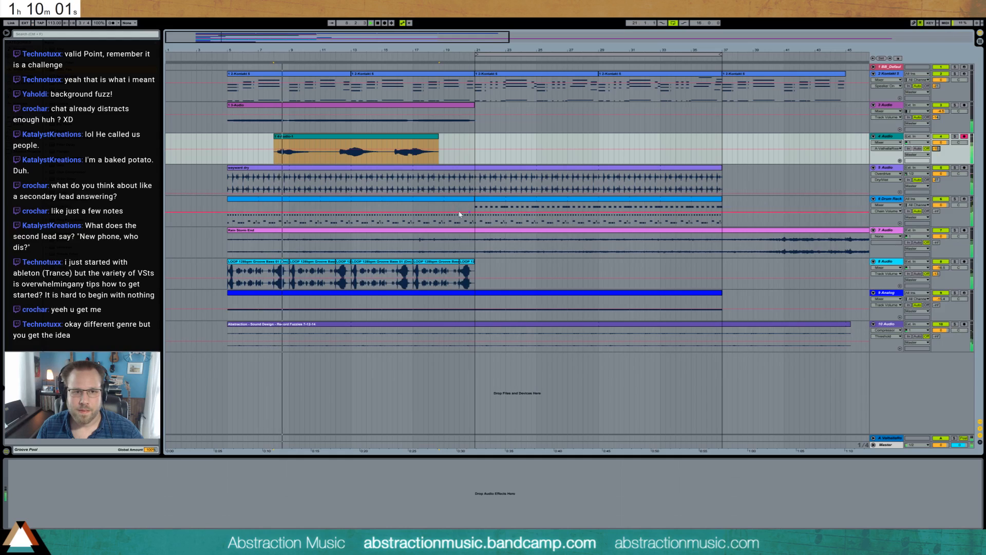
{"action": "left_click_drag", "start_coordinate": [940, 140], "coordinate": [940, 149]}
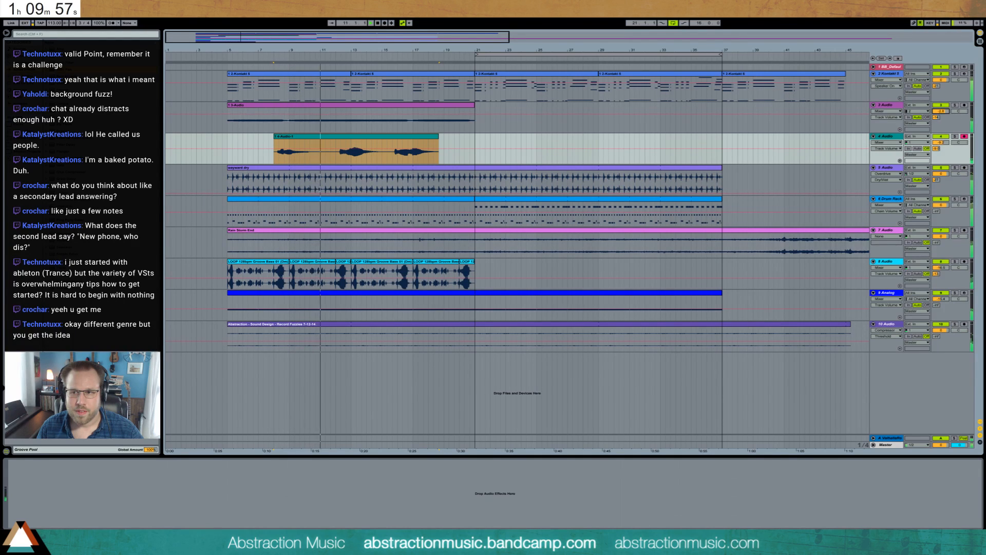
{"action": "left_click_drag", "start_coordinate": [936, 151], "coordinate": [936, 148]}
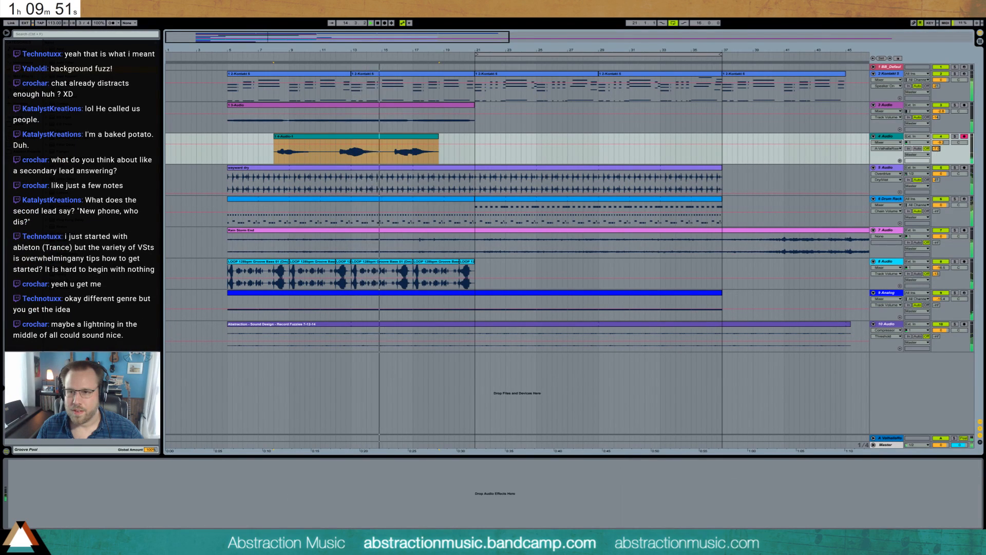
{"action": "left_click_drag", "start_coordinate": [936, 150], "coordinate": [935, 151]}
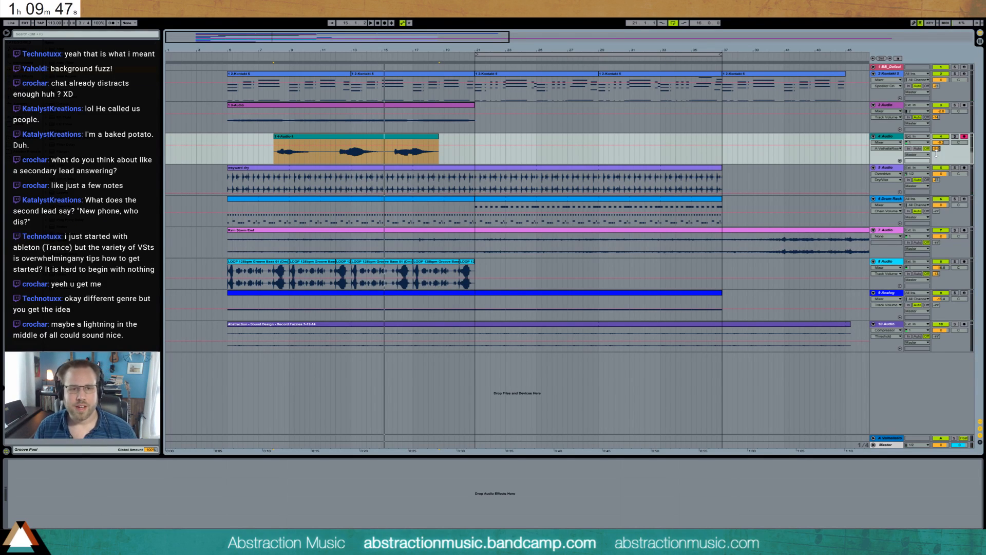
{"action": "left_click", "coordinate": [272, 159]}
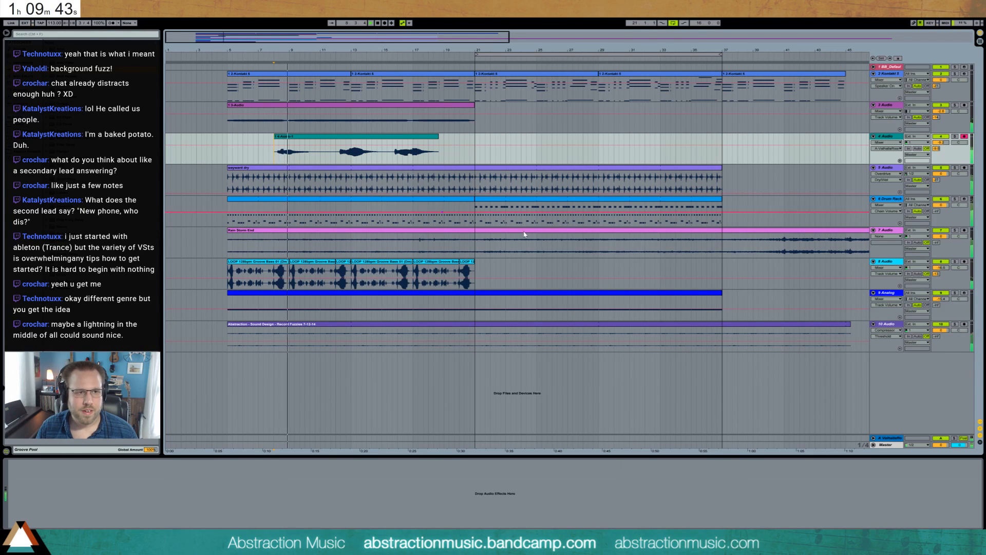
{"action": "left_click_drag", "start_coordinate": [959, 142], "coordinate": [959, 119]}
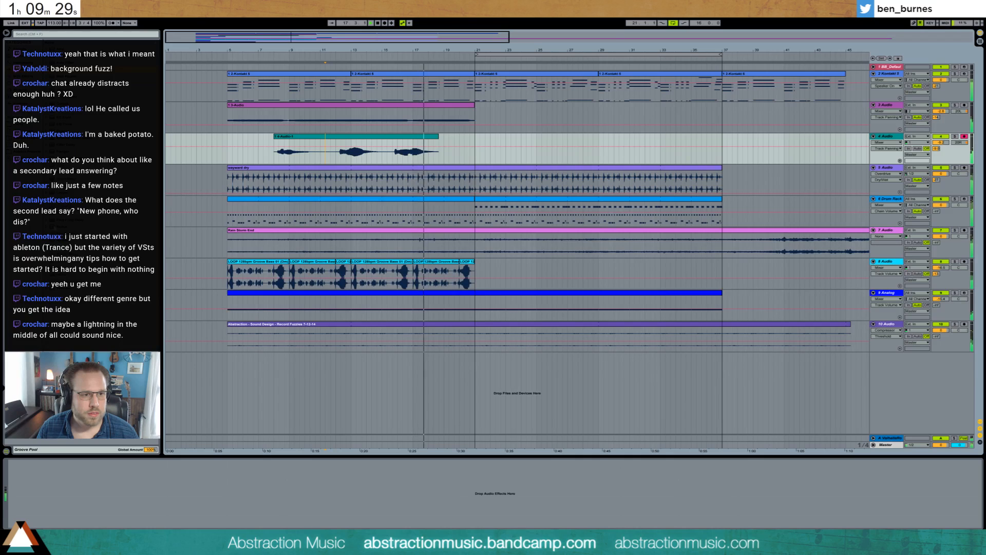
Paste the Reverb from the track above onto the new track, lengthen its decay time and lower its dry/wet mix.
{"action": "left_click", "coordinate": [119, 492]}
{"action": "key", "text": "ctrl+v"}
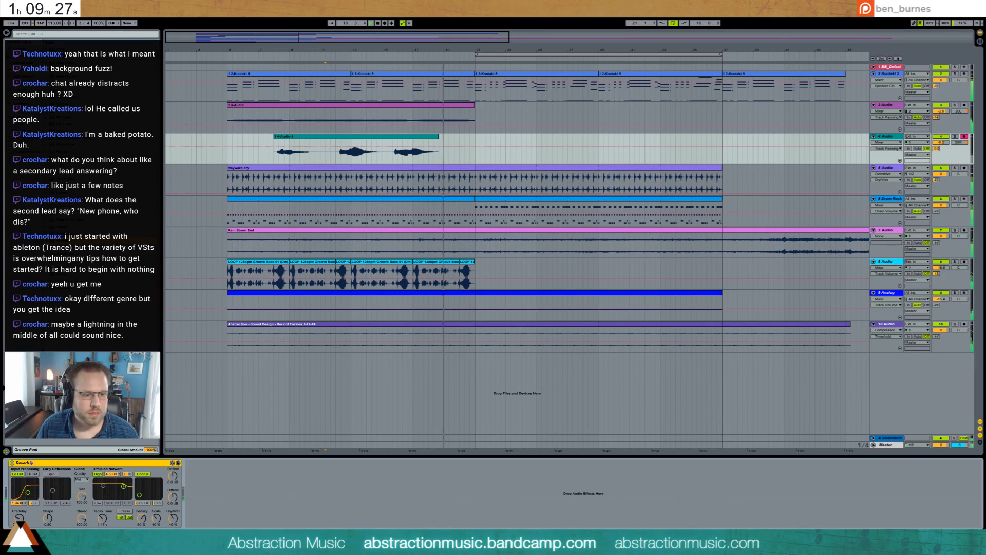
{"action": "left_click_drag", "start_coordinate": [173, 518], "coordinate": [173, 515]}
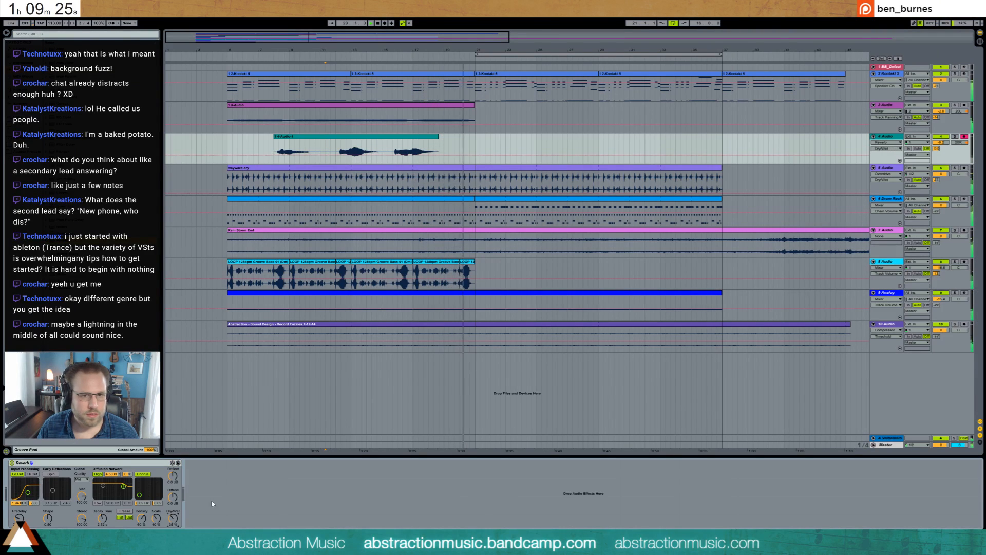
Record a second melody phrase on the new track from bar 19 and delete the take.
{"action": "left_click", "coordinate": [454, 147]}
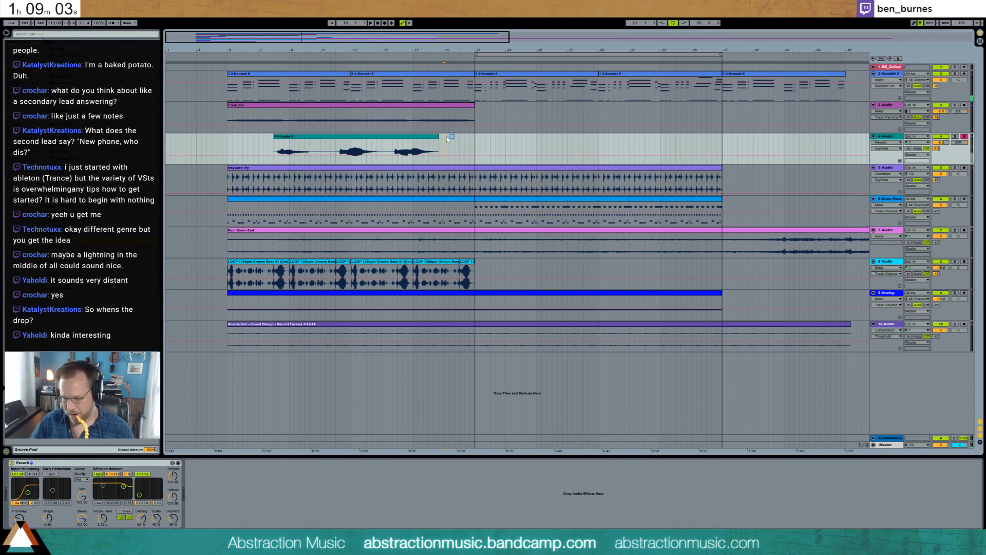
{"action": "key", "text": "F9"}
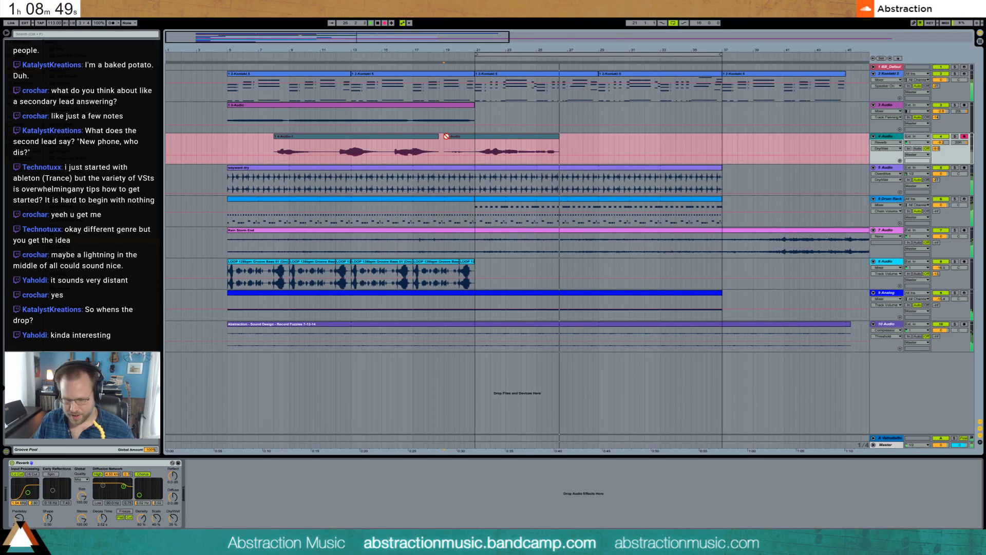
{"action": "key", "text": "space"}
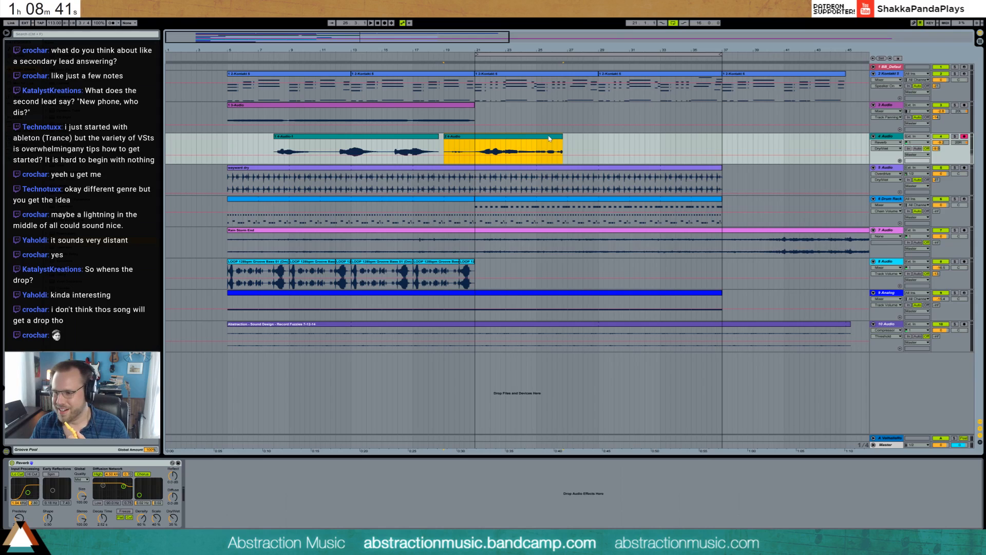
{"action": "key", "text": "Delete"}
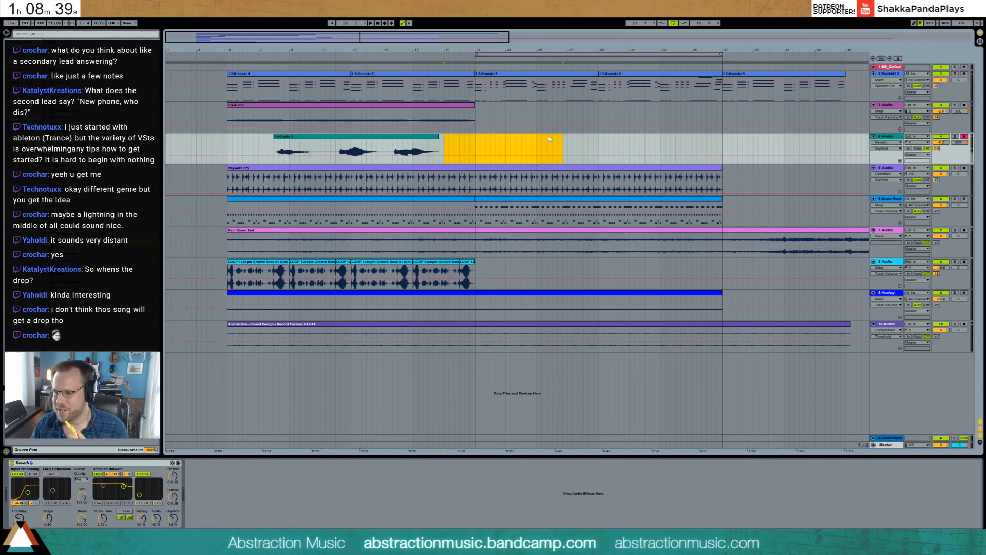
Record the phrase from bar 19 again and remove that take as well.
{"action": "left_click", "coordinate": [444, 144]}
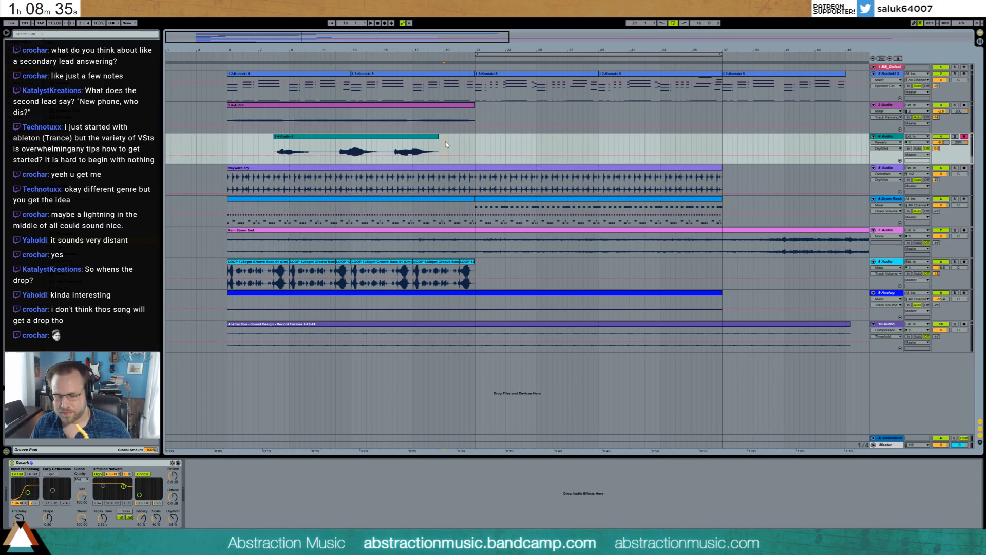
{"action": "key", "text": "F9"}
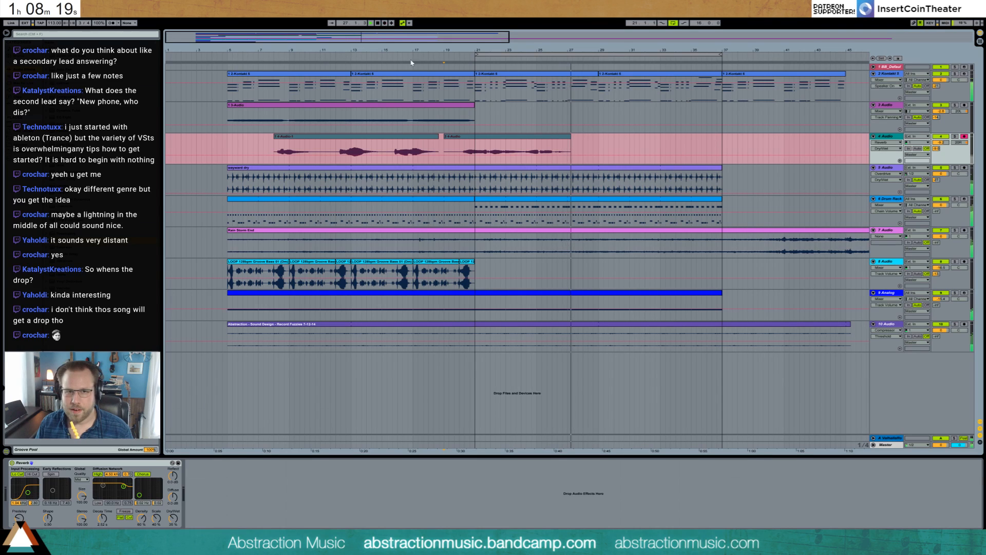
{"action": "key", "text": "space"}
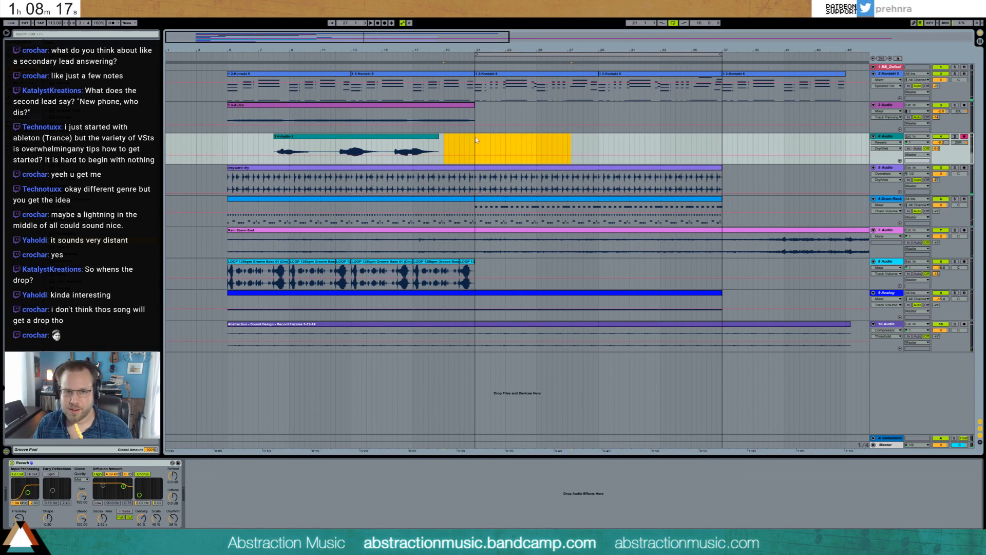
{"action": "key", "text": "Delete"}
Audition the arrangement at bar 21, and record another take of the phrase from about bar 19.
{"action": "left_click", "coordinate": [456, 147]}
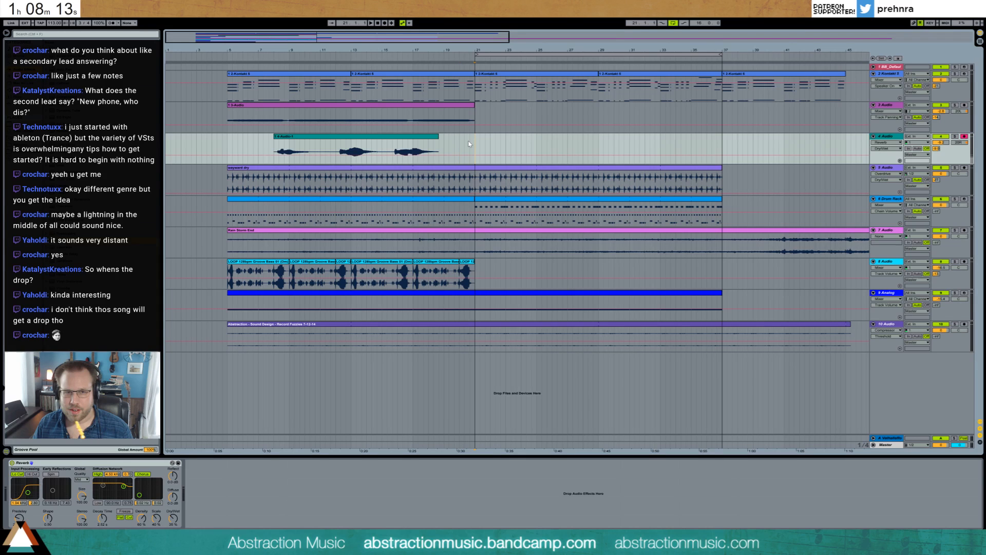
{"action": "key", "text": "space"}
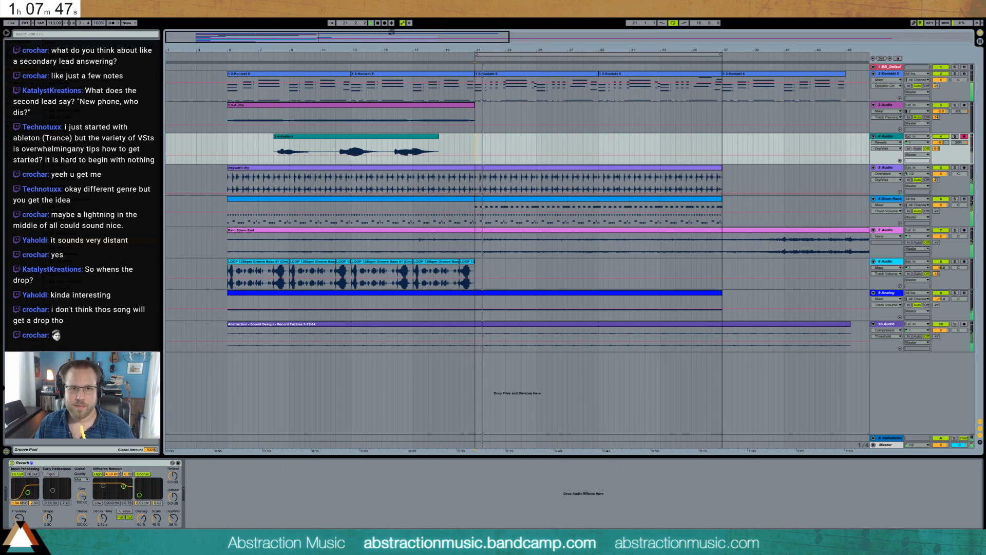
{"action": "left_click", "coordinate": [439, 61]}
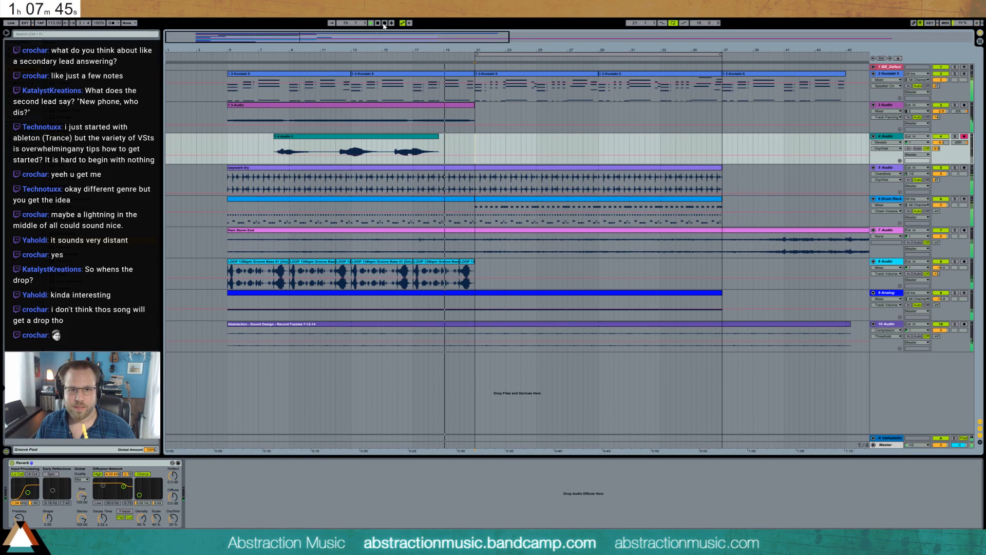
{"action": "left_click", "coordinate": [385, 23]}
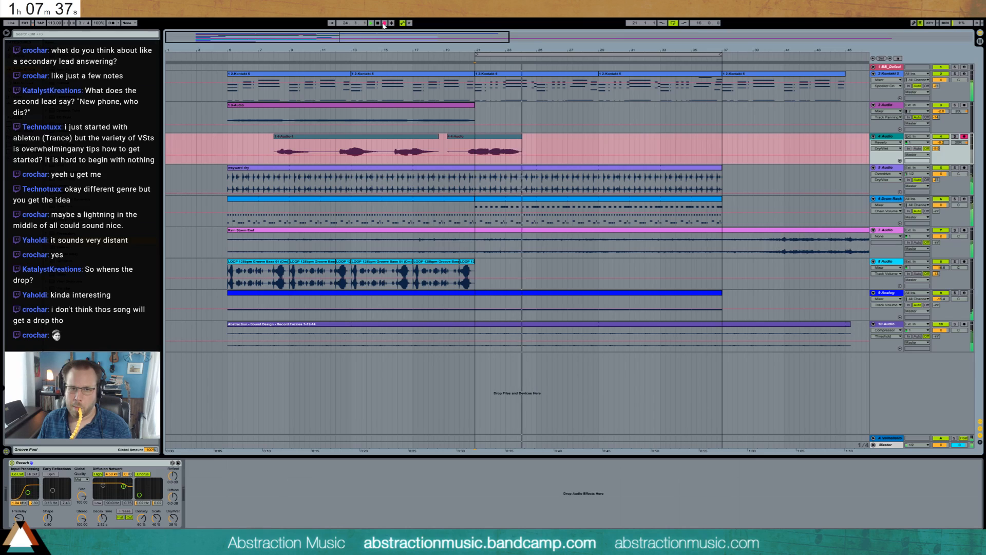
{"action": "left_click", "coordinate": [384, 23]}
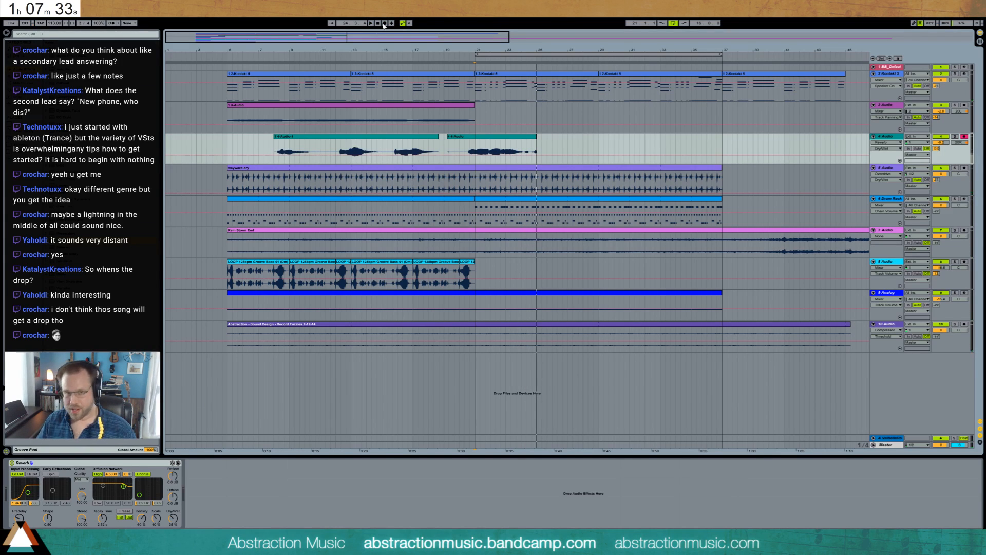
Check the notes of the Kontakt clip at bar 21 and delete the last recorded take.
{"action": "double_click", "coordinate": [527, 74]}
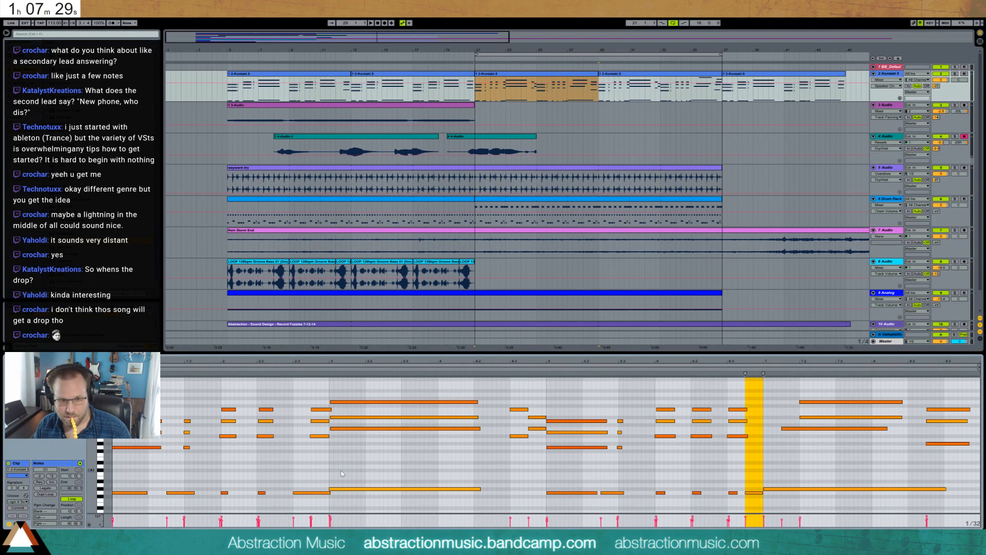
{"action": "left_click", "coordinate": [527, 136]}
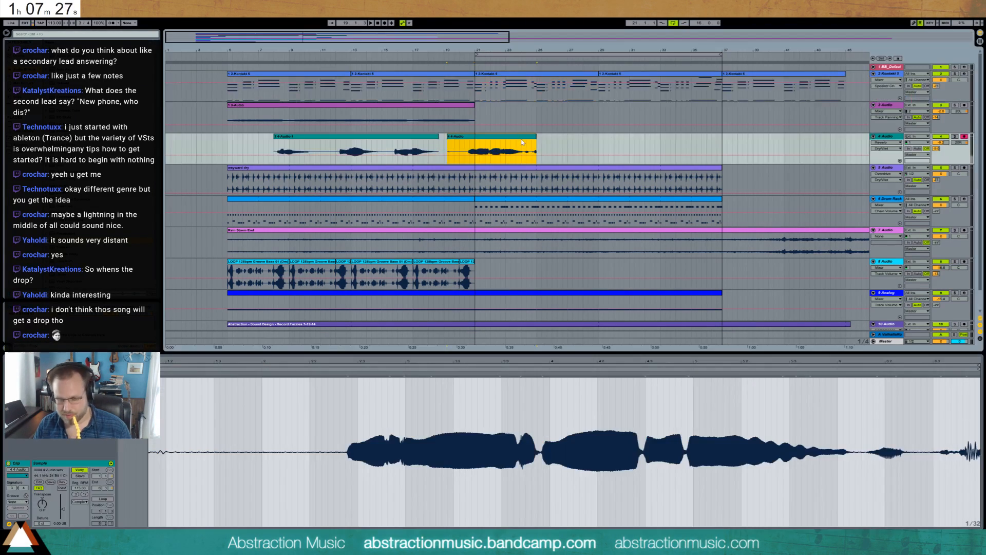
{"action": "key", "text": "Delete"}
Record another take of the second melody phrase from bar 19 to about bar 27 and delete it.
{"action": "left_click", "coordinate": [444, 140]}
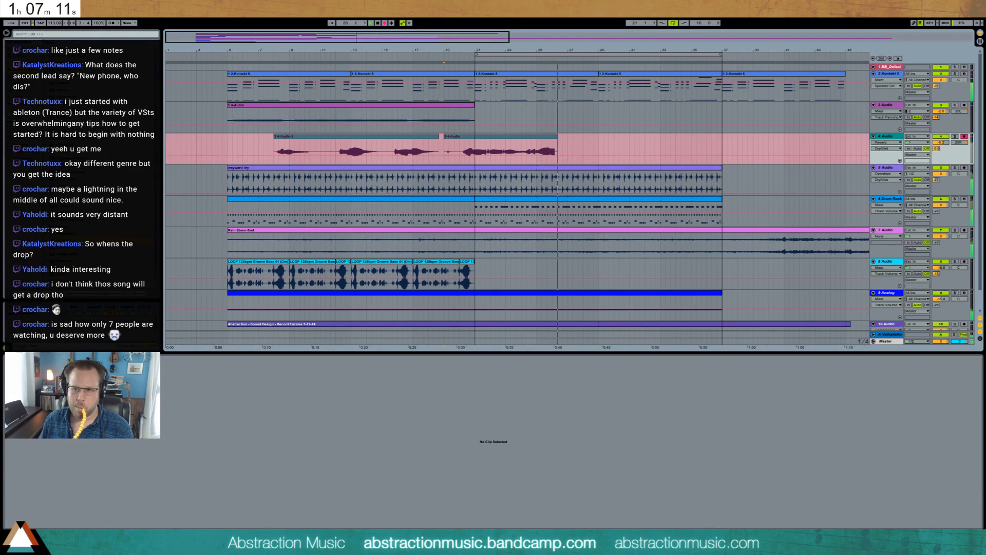
{"action": "key", "text": "space"}
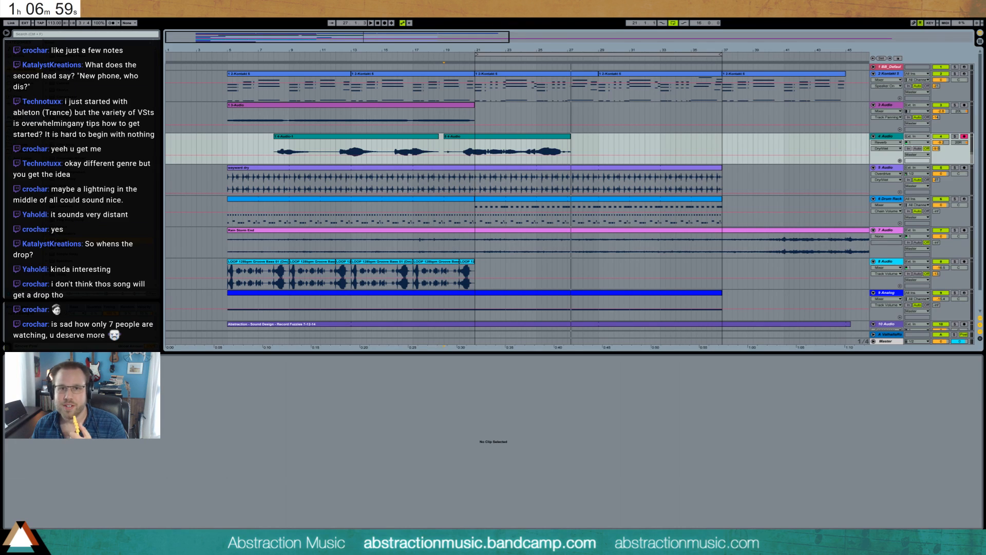
{"action": "left_click", "coordinate": [513, 142]}
{"action": "key", "text": "Delete"}
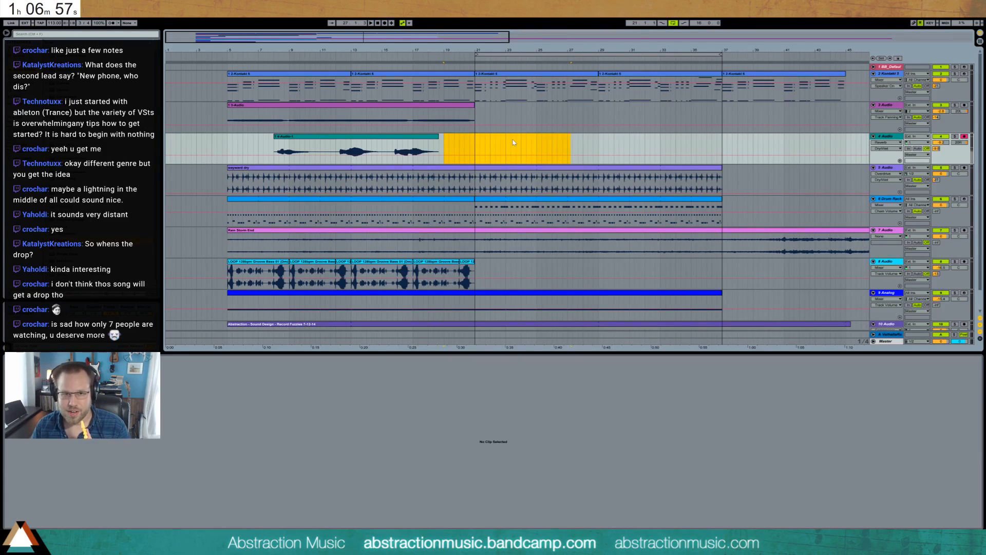
Retry the melody recording from bar 19 and undo the take.
{"action": "left_click", "coordinate": [443, 141]}
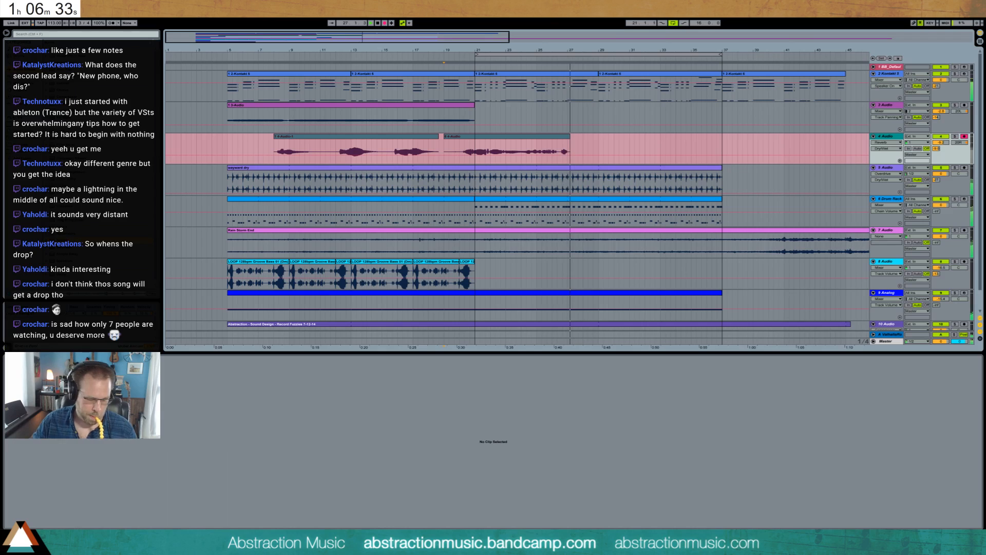
{"action": "key", "text": "F9"}
{"action": "key", "text": "ctrl+z"}
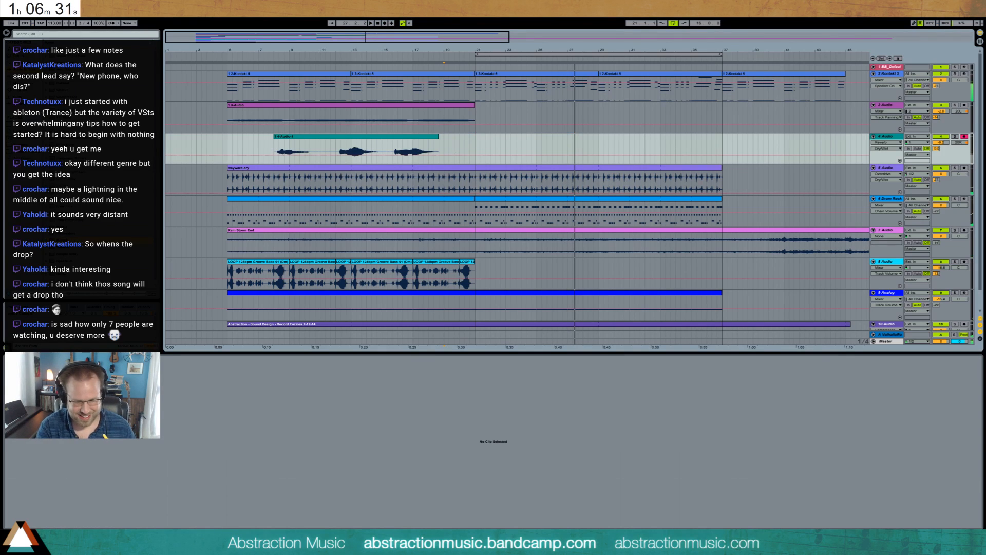
Record the melody phrase from bar 19 through bar 37 and trim the clip's start to about bar 20.
{"action": "key", "text": "F9"}
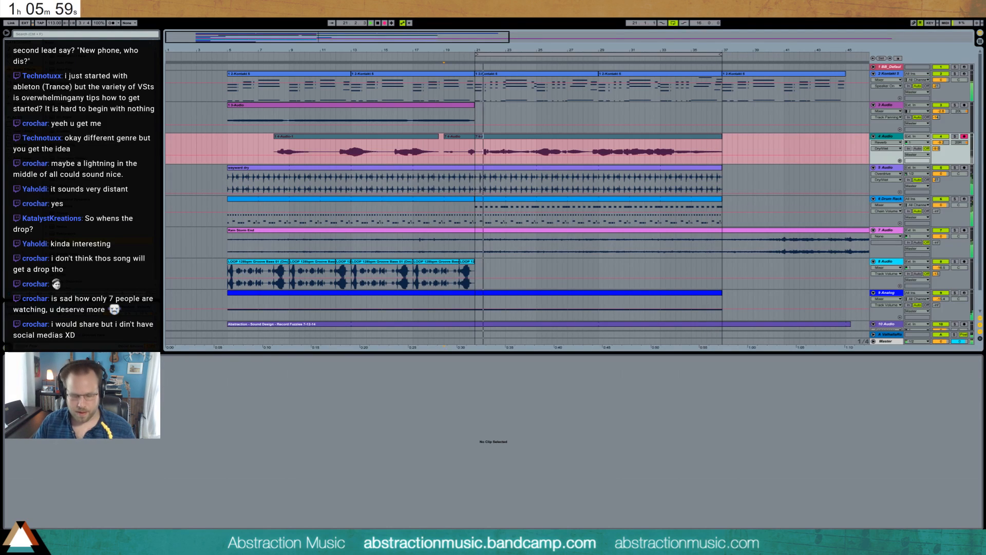
{"action": "key", "text": "space"}
{"action": "key", "text": "space"}
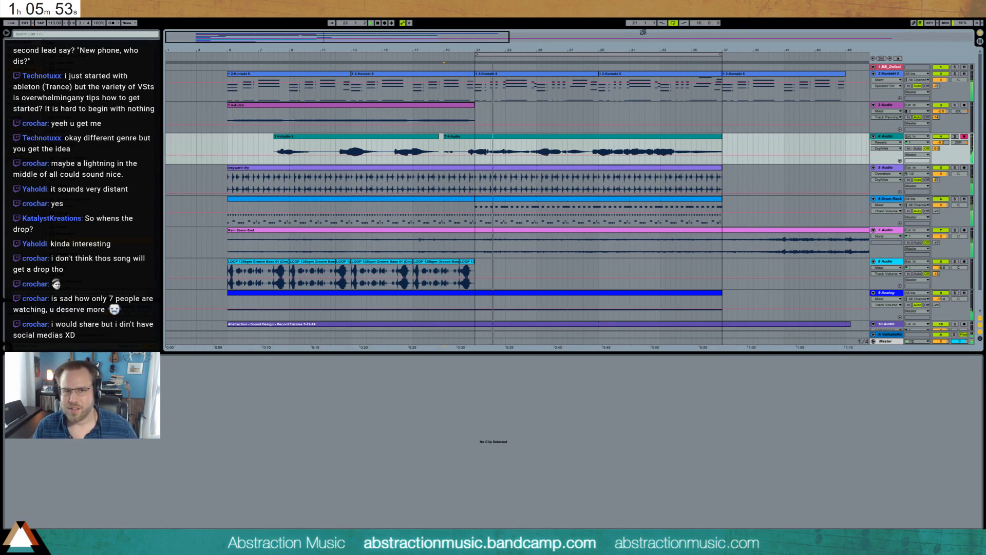
{"action": "left_click_drag", "start_coordinate": [445, 136], "coordinate": [463, 143]}
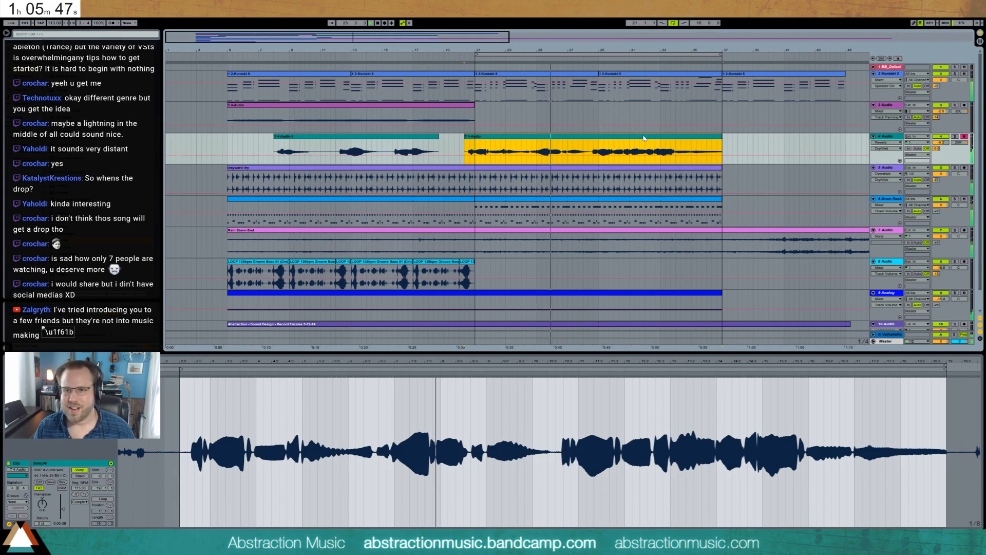
Adjust the melody track's volume, and solo the Rain Storm End track to balance its level.
{"action": "left_click_drag", "start_coordinate": [947, 144], "coordinate": [947, 127]}
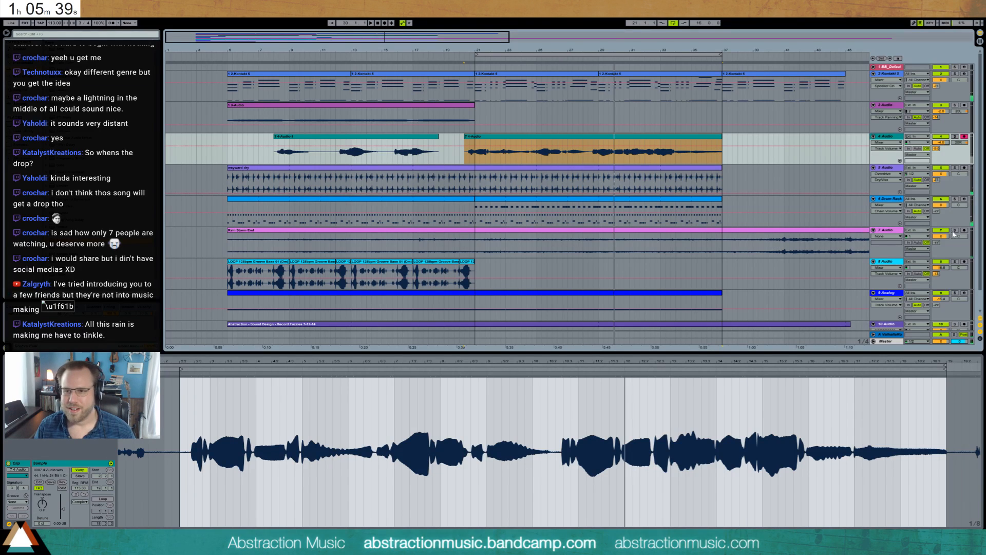
{"action": "left_click", "coordinate": [953, 231]}
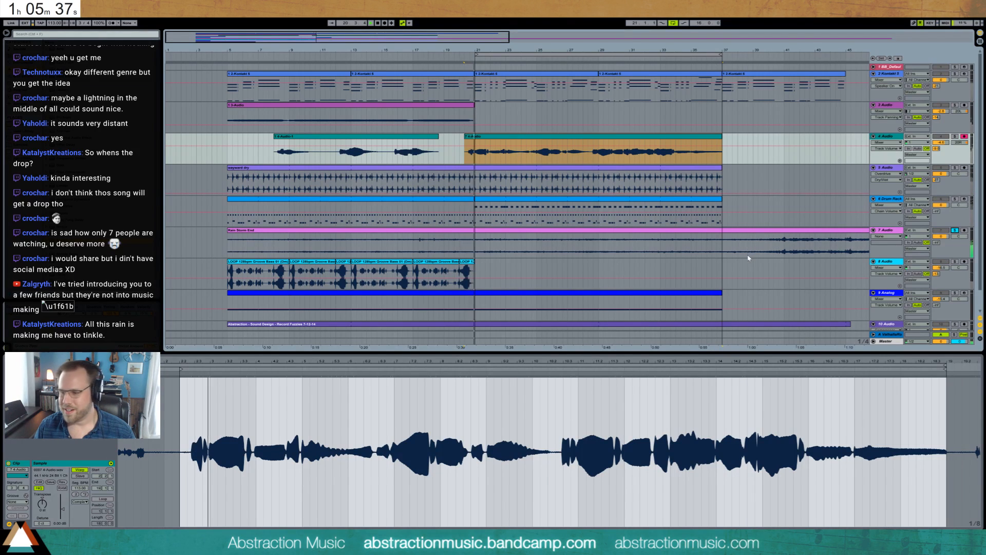
{"action": "left_click", "coordinate": [652, 238]}
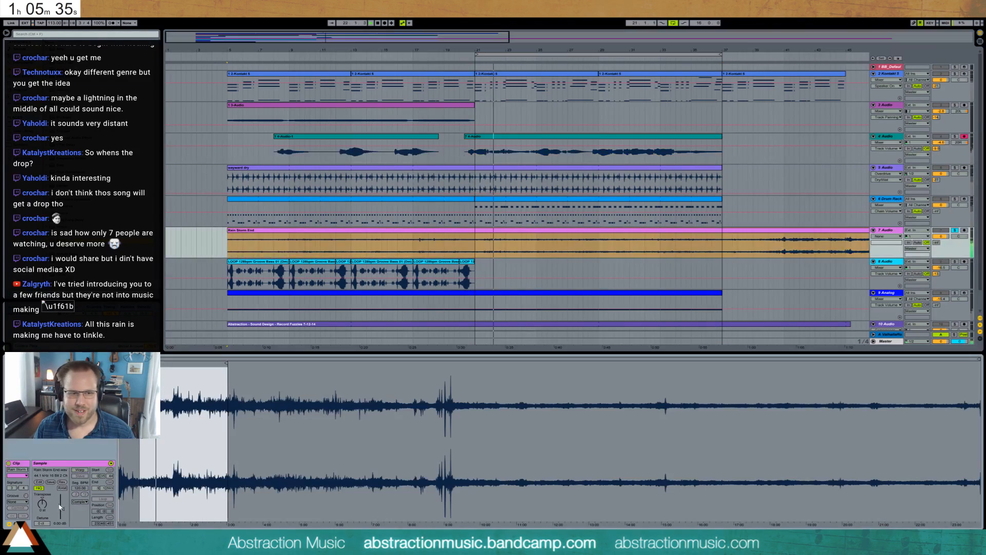
{"action": "left_click_drag", "start_coordinate": [62, 502], "coordinate": [62, 509]}
{"action": "key", "text": "space"}
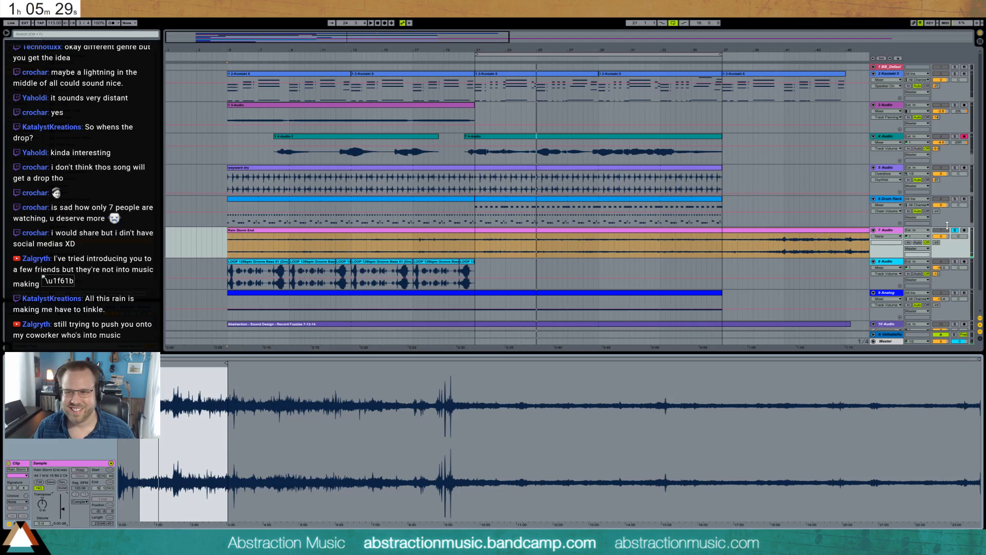
{"action": "key", "text": "space"}
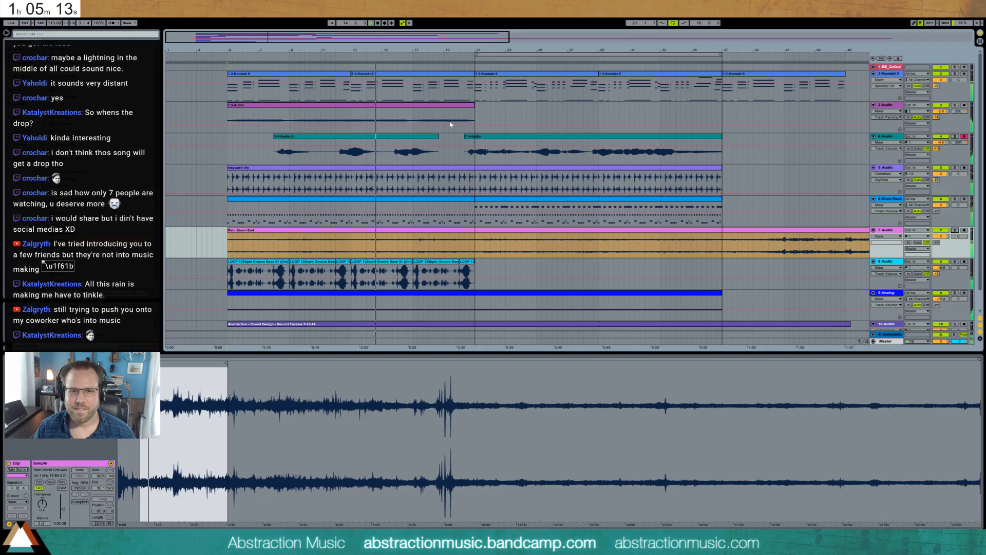
Lower the gain of the first recorded melody clip, starting at about bar 8, and show the track's effects.
{"action": "left_click", "coordinate": [431, 149]}
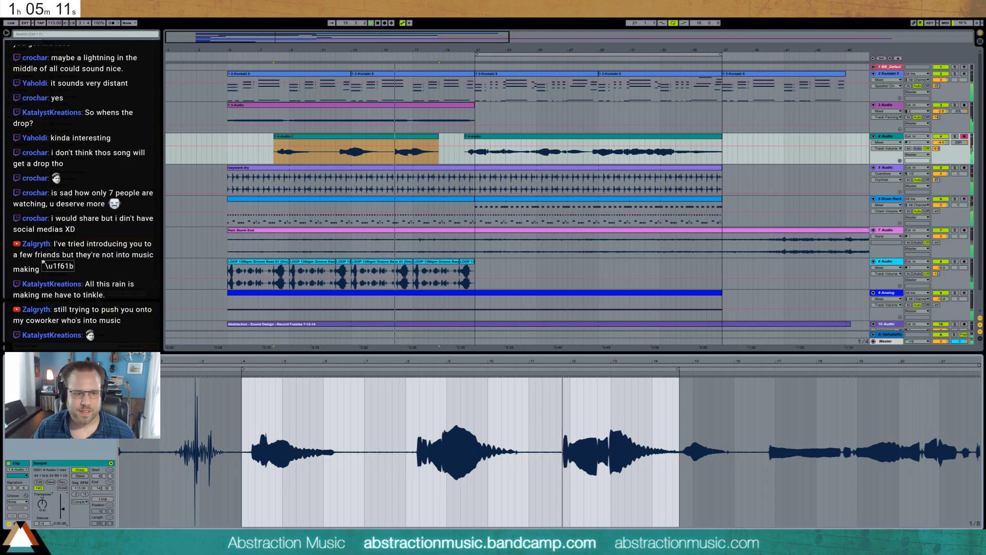
{"action": "left_click_drag", "start_coordinate": [62, 506], "coordinate": [61, 507]}
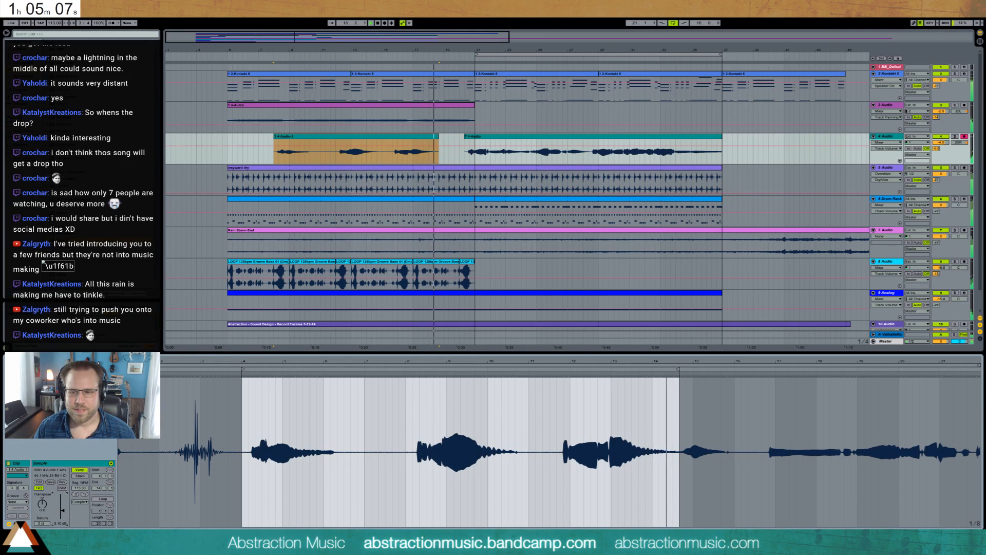
{"action": "key", "text": "shift+Tab"}
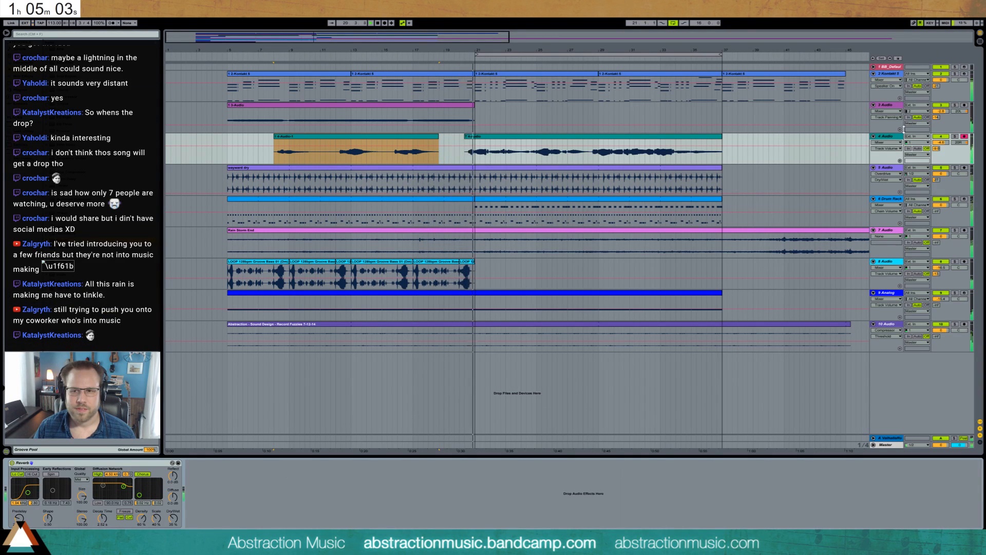
Insert a MIDI track below the recorded melody track and load the Analog instrument onto it.
{"action": "key", "text": "ctrl+shift+t"}
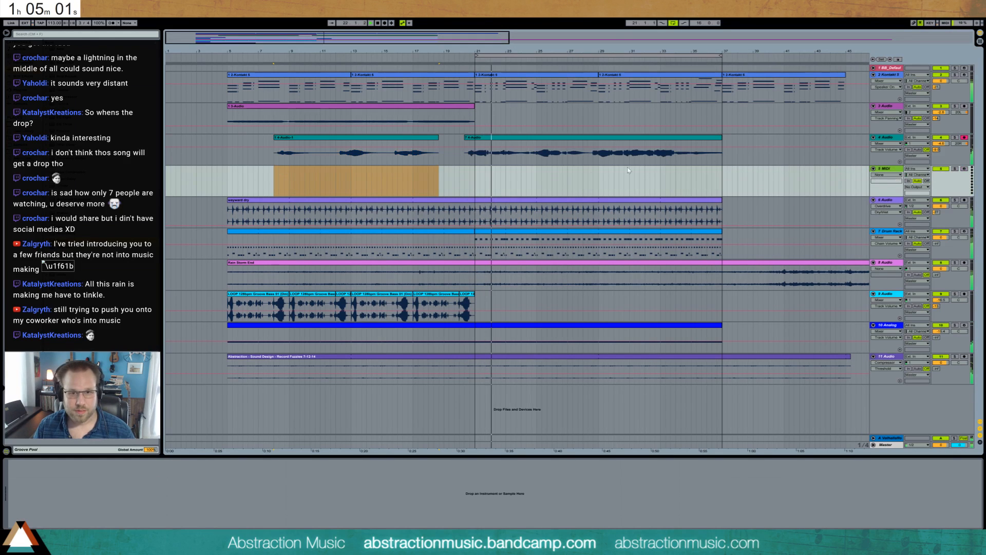
{"action": "left_click", "coordinate": [485, 186]}
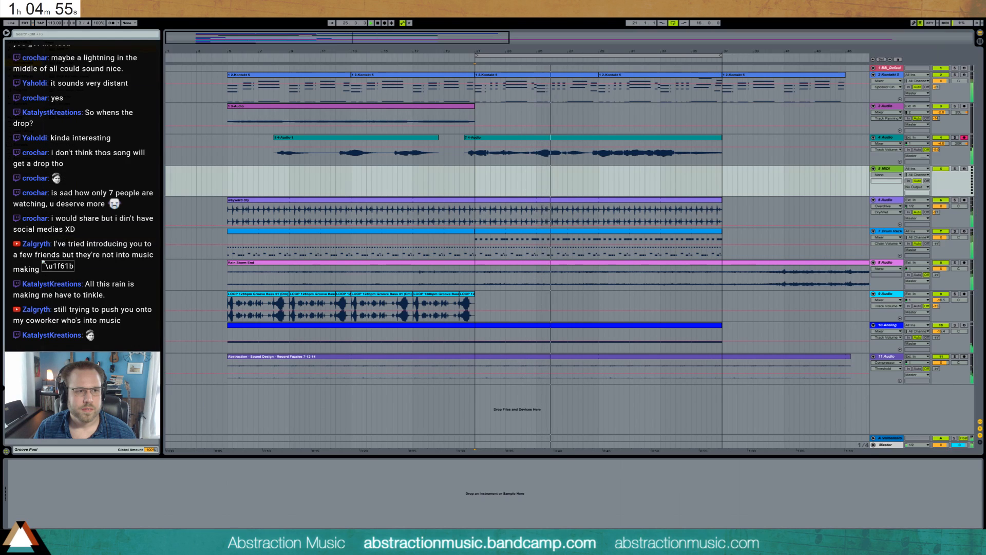
{"action": "left_click_drag", "start_coordinate": [72, 50], "coordinate": [524, 185]}
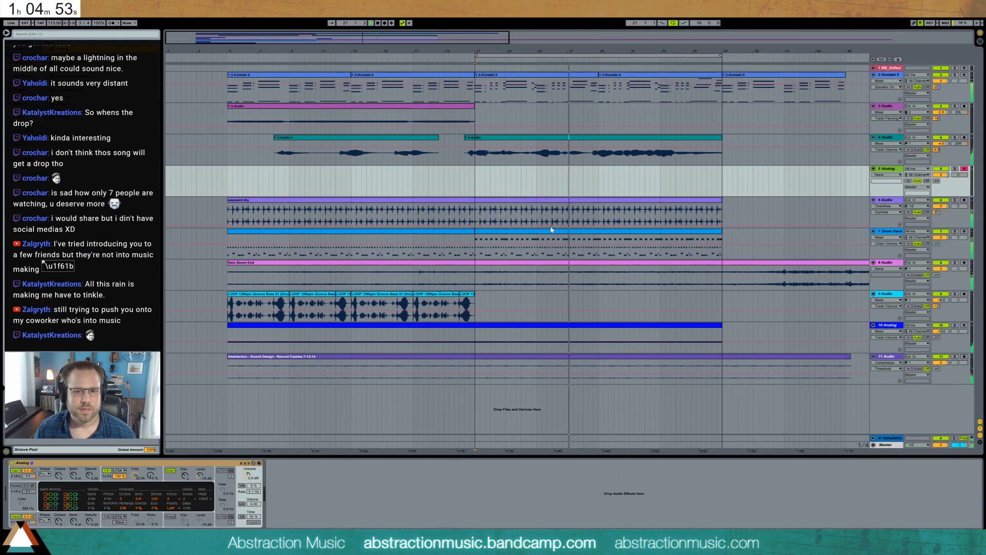
Consolidate the Drum Rack pattern from bar 21 to 25 into one clip and loop it out to bar 37.
{"action": "double_click", "coordinate": [551, 231]}
{"action": "left_click_drag", "start_coordinate": [475, 253], "coordinate": [539, 256]}
{"action": "key", "text": "ctrl+j"}
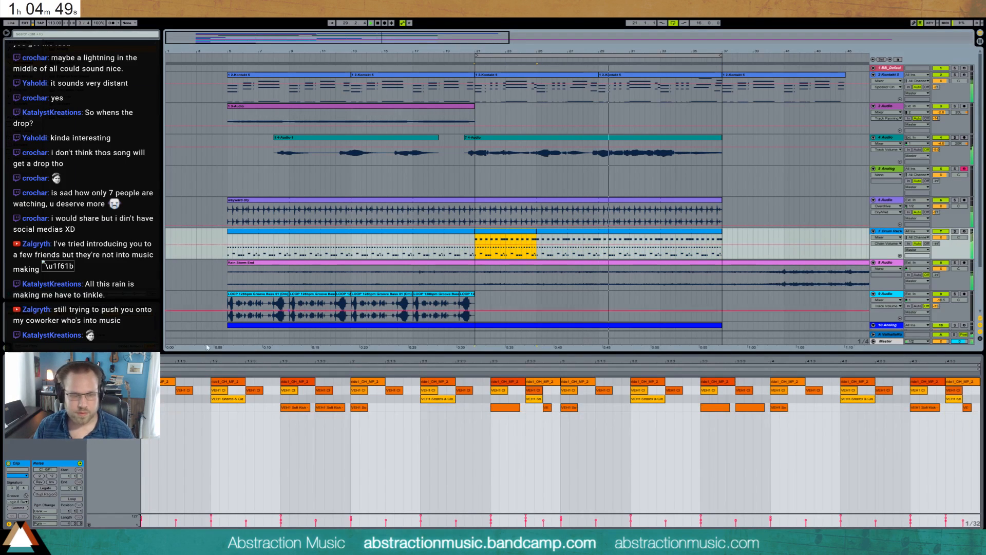
{"action": "left_click", "coordinate": [71, 499]}
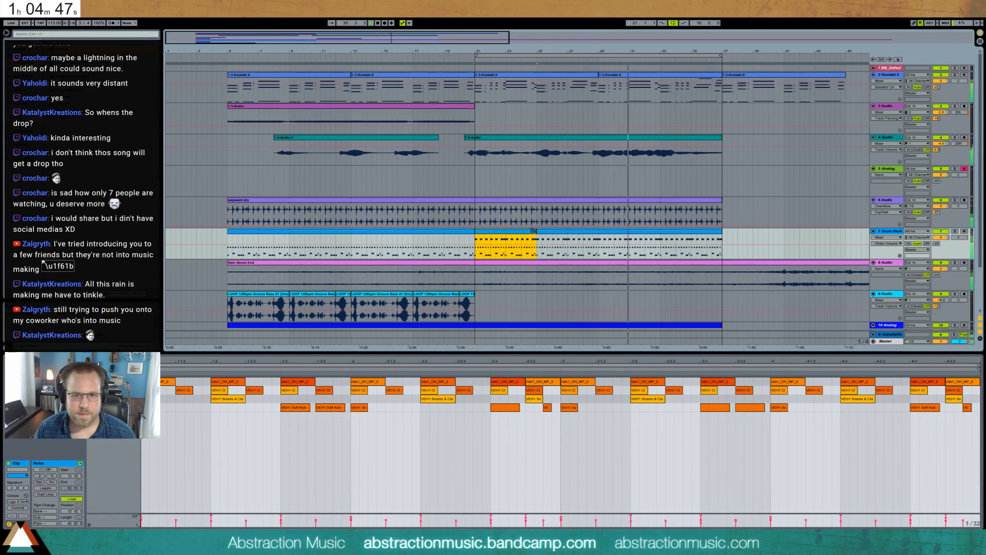
{"action": "left_click_drag", "start_coordinate": [534, 231], "coordinate": [722, 231]}
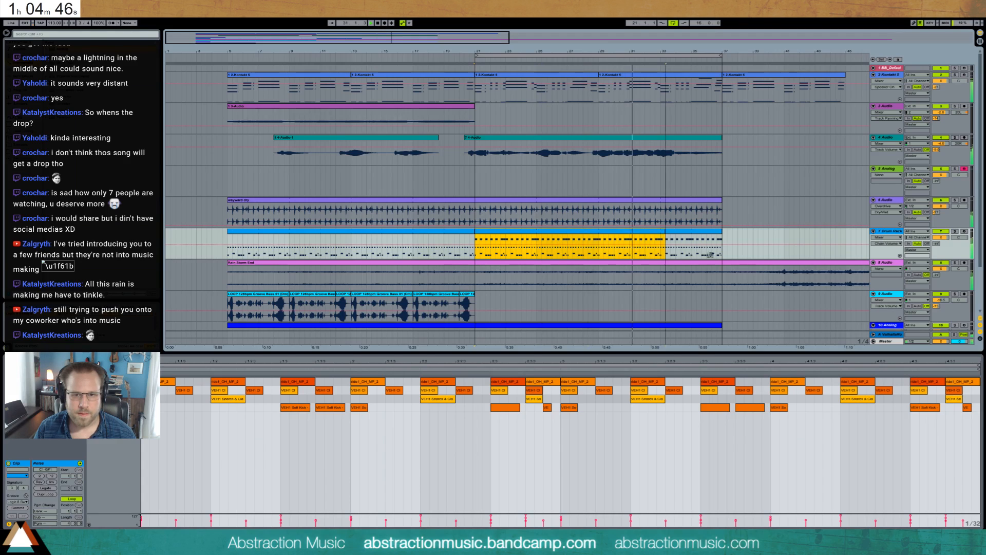
Add a snare note and two soft kick notes as a small fill near the end of the looped drum pattern.
{"action": "double_click", "coordinate": [921, 399]}
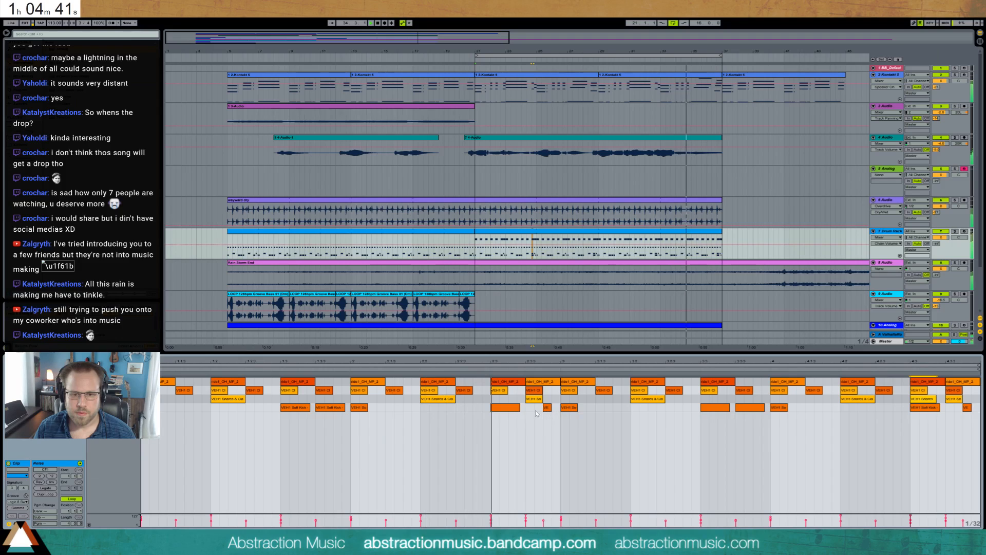
{"action": "double_click", "coordinate": [898, 407]}
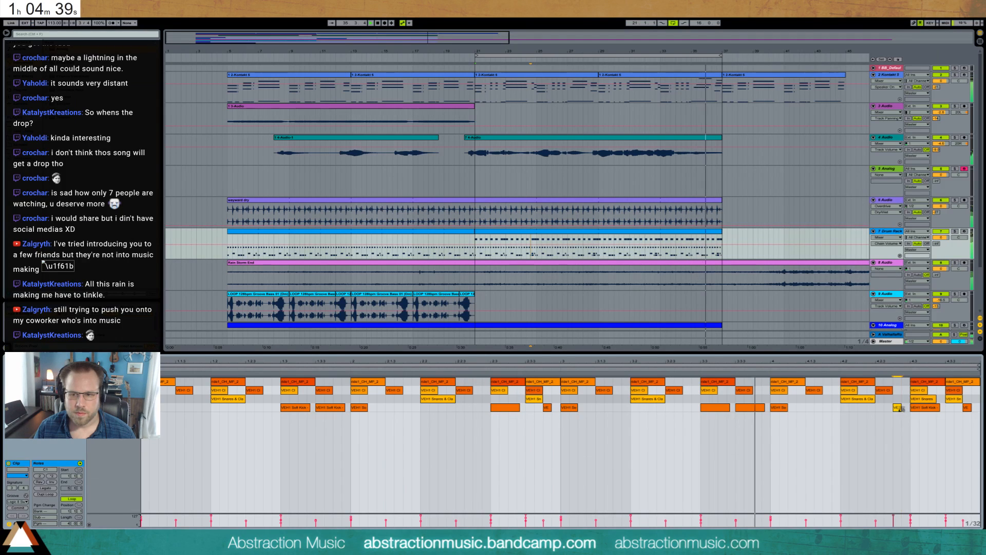
{"action": "mouse_move", "coordinate": [902, 408]}
{"action": "left_mouse_down"}
{"action": "mouse_move", "coordinate": [907, 421]}
{"action": "mouse_move", "coordinate": [893, 411]}
{"action": "left_mouse_up"}
{"action": "double_click", "coordinate": [879, 408]}
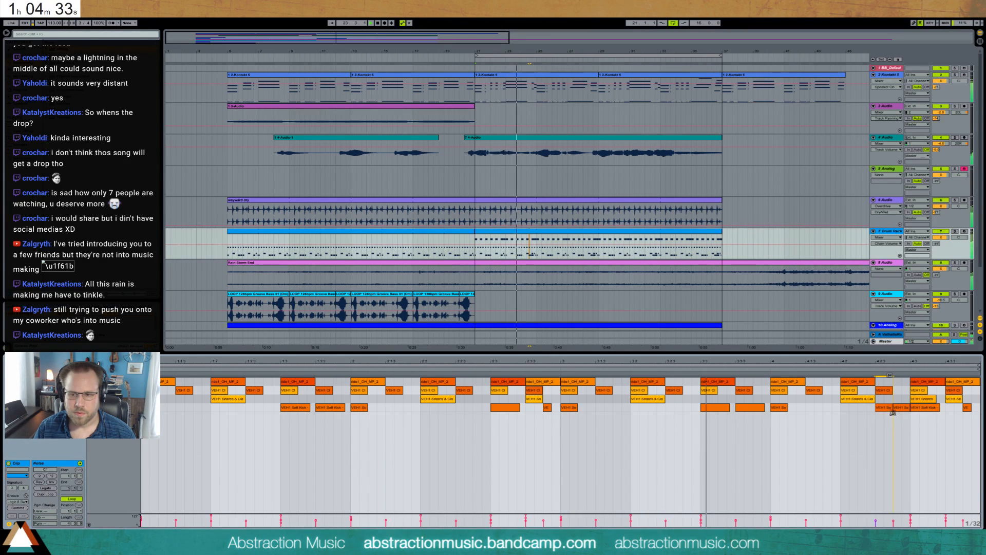
{"action": "left_click", "coordinate": [896, 410]}
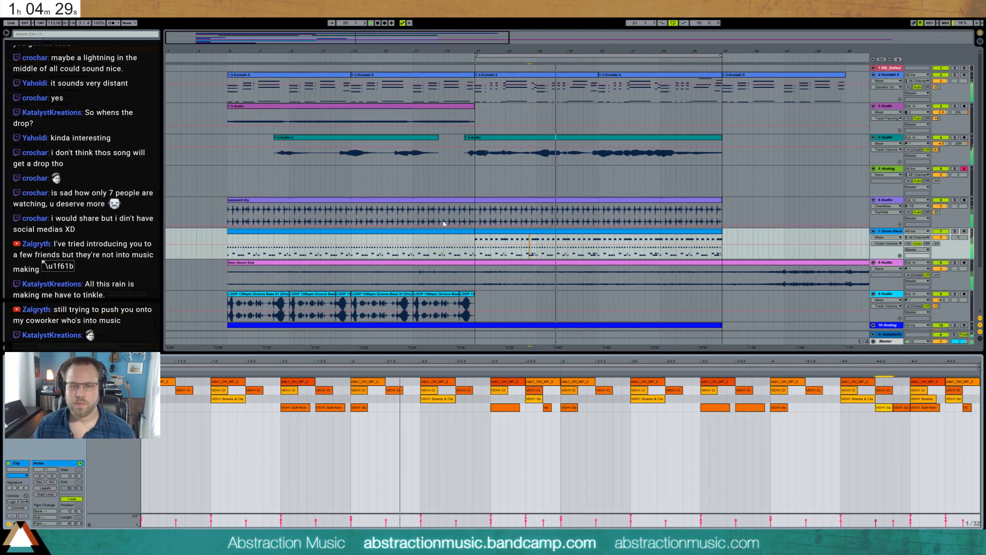
{"action": "left_click_drag", "start_coordinate": [475, 245], "coordinate": [538, 245]}
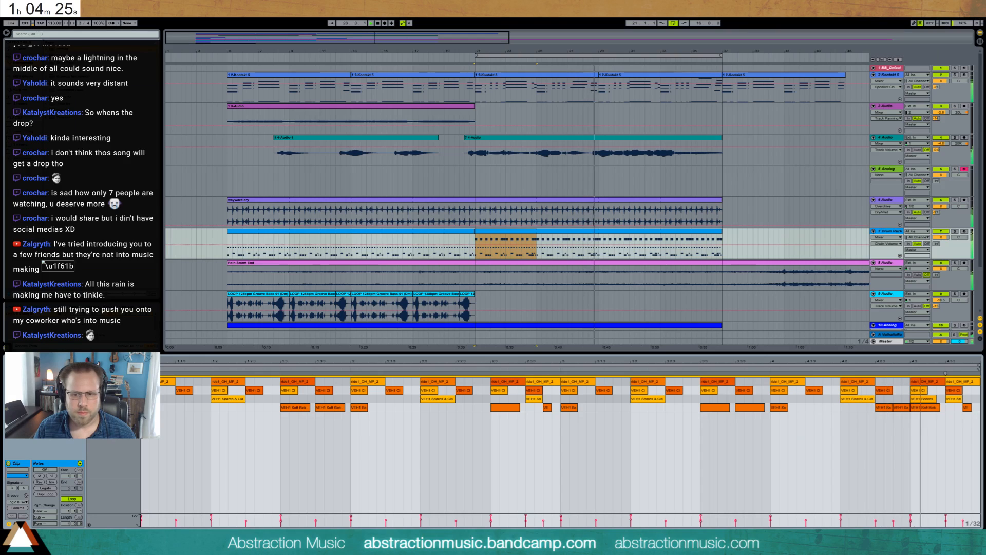
Enable unison on the new track's Analog synth and adjust the unison detune amount.
{"action": "key", "text": "shift+Tab"}
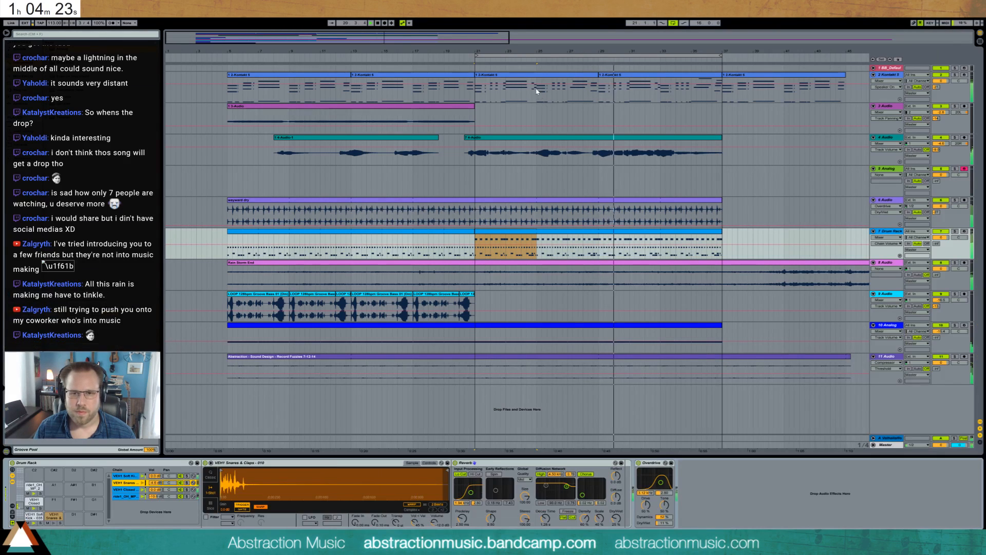
{"action": "left_click", "coordinate": [475, 189]}
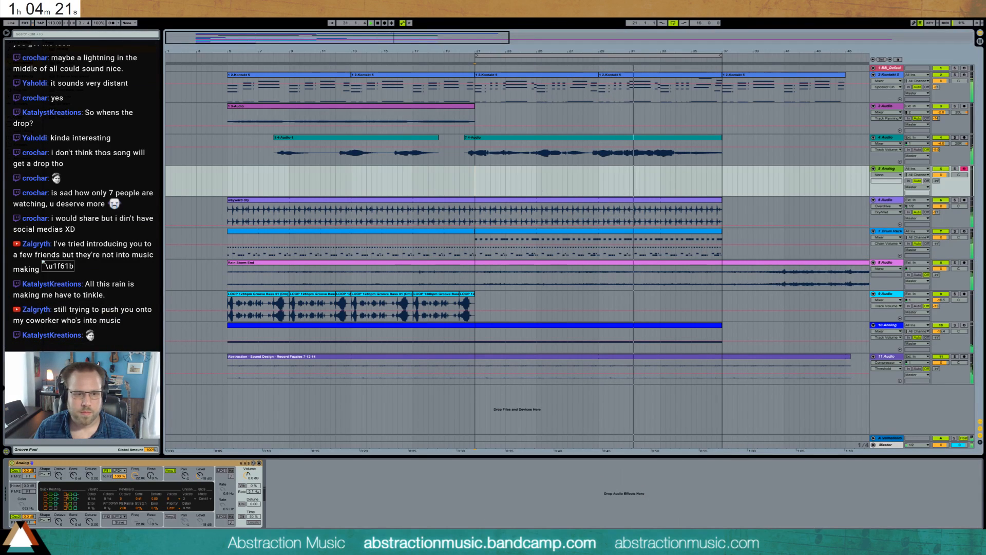
{"action": "key", "text": "space"}
{"action": "left_click", "coordinate": [242, 503]}
{"action": "left_click_drag", "start_coordinate": [255, 504], "coordinate": [255, 499]}
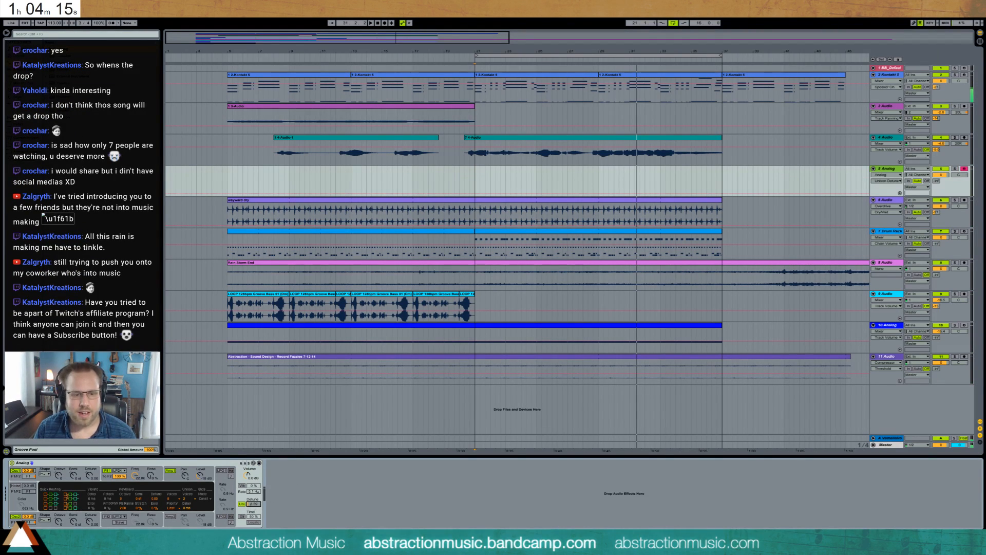
{"action": "left_click_drag", "start_coordinate": [253, 504], "coordinate": [253, 498]}
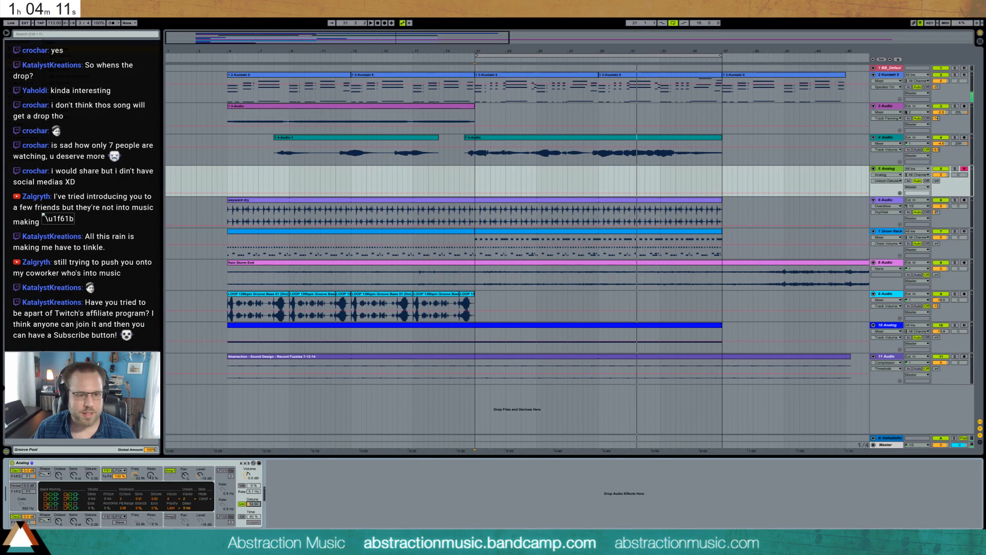
Fine-tune the Analog synth's filter 1 frequency and unison detune, and choose a different number of voices.
{"action": "mouse_move", "coordinate": [138, 474]}
{"action": "left_mouse_down"}
{"action": "mouse_move", "coordinate": [152, 474]}
{"action": "mouse_move", "coordinate": [132, 469]}
{"action": "left_mouse_up"}
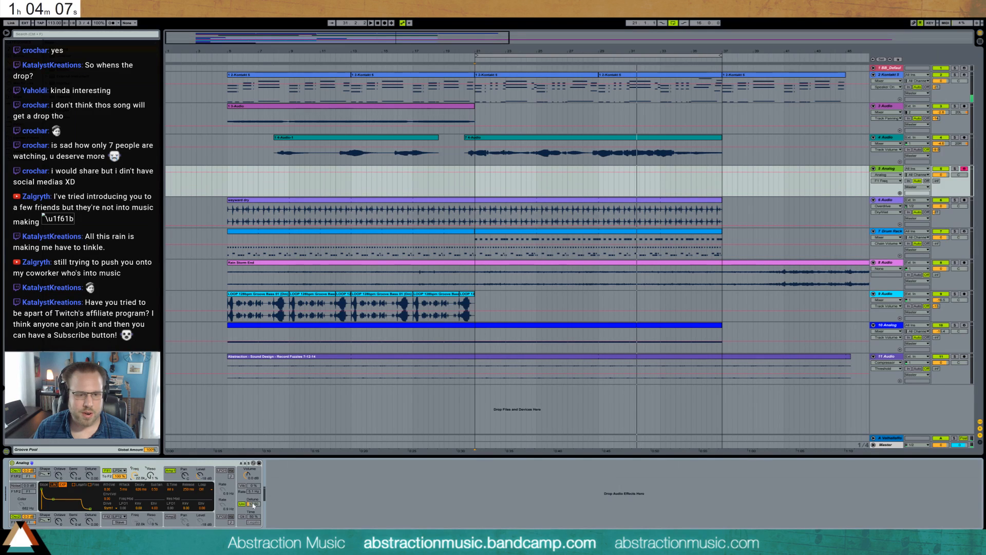
{"action": "left_click_drag", "start_coordinate": [253, 505], "coordinate": [241, 499]}
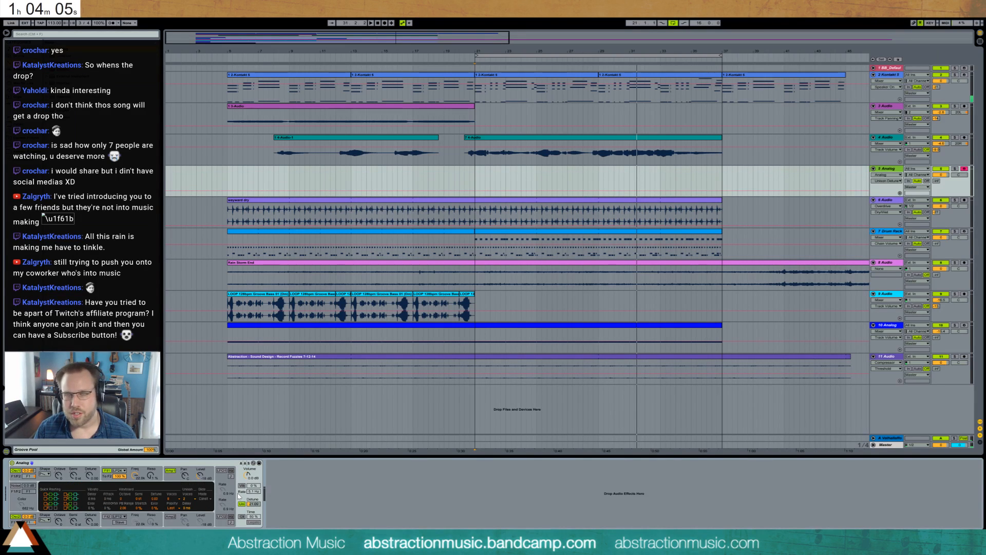
{"action": "left_click", "coordinate": [178, 492]}
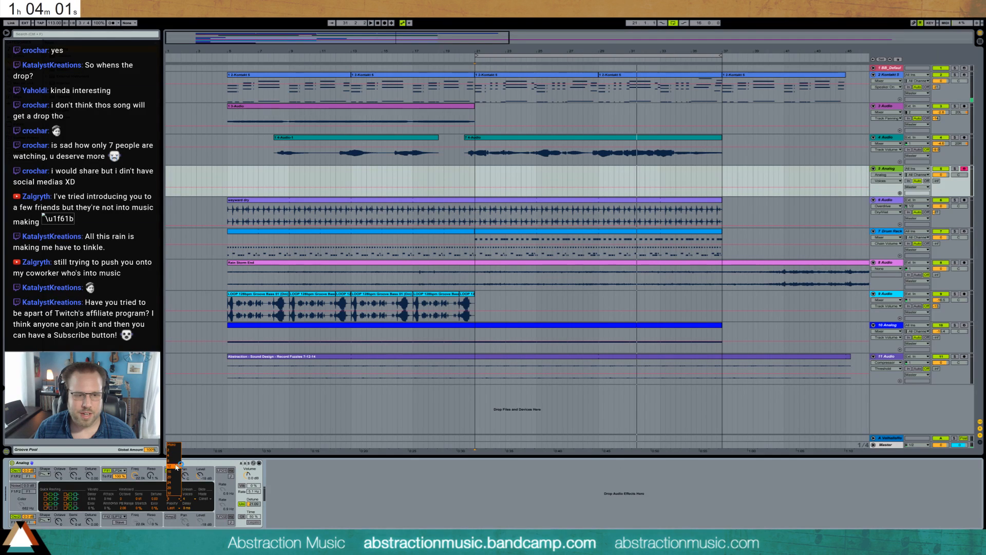
{"action": "left_click", "coordinate": [178, 477]}
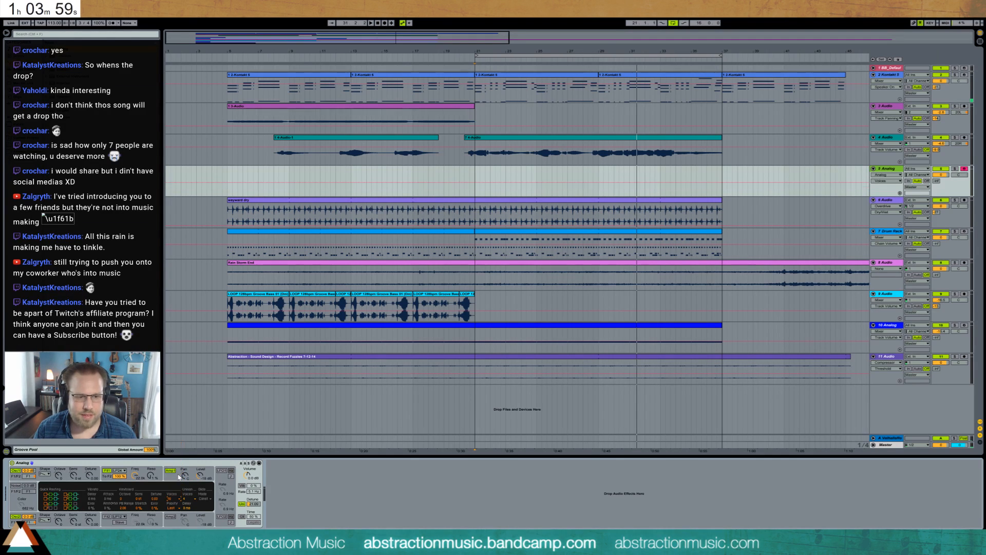
Adjust the Analog synth's filter 1 frequency and fine-tune the detune of oscillators 1 and 2.
{"action": "left_click_drag", "start_coordinate": [138, 476], "coordinate": [138, 478]}
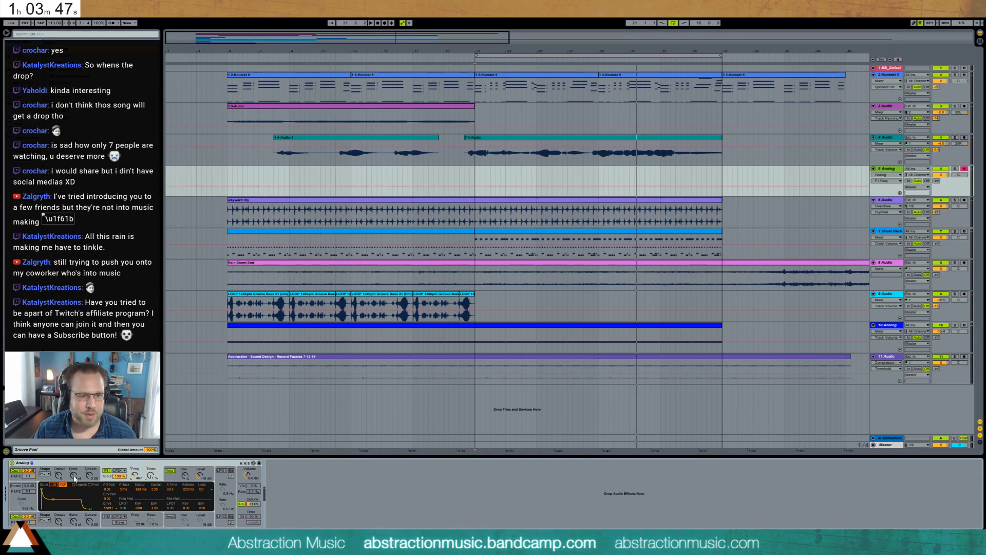
{"action": "left_click_drag", "start_coordinate": [90, 475], "coordinate": [90, 473]}
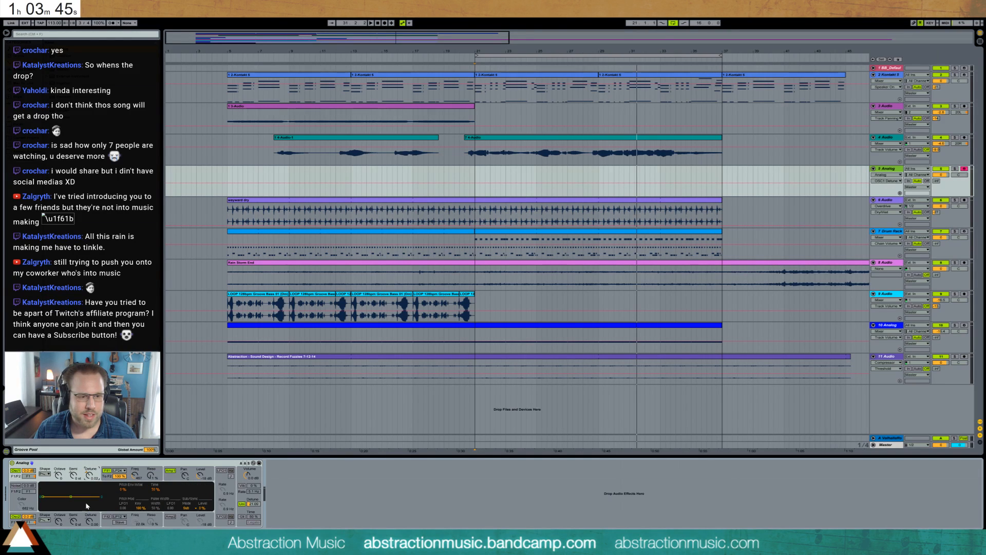
{"action": "left_click", "coordinate": [90, 520]}
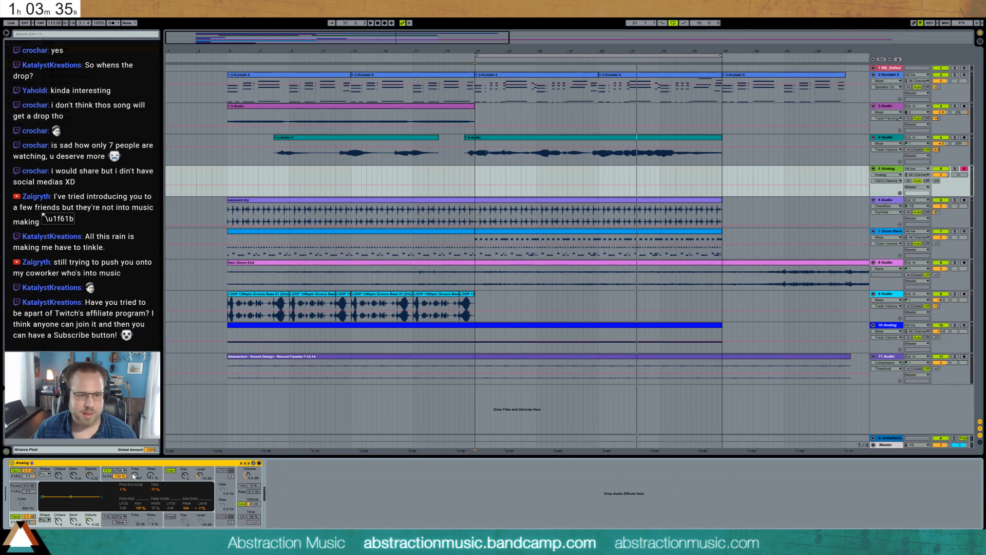
{"action": "left_click_drag", "start_coordinate": [134, 475], "coordinate": [134, 480]}
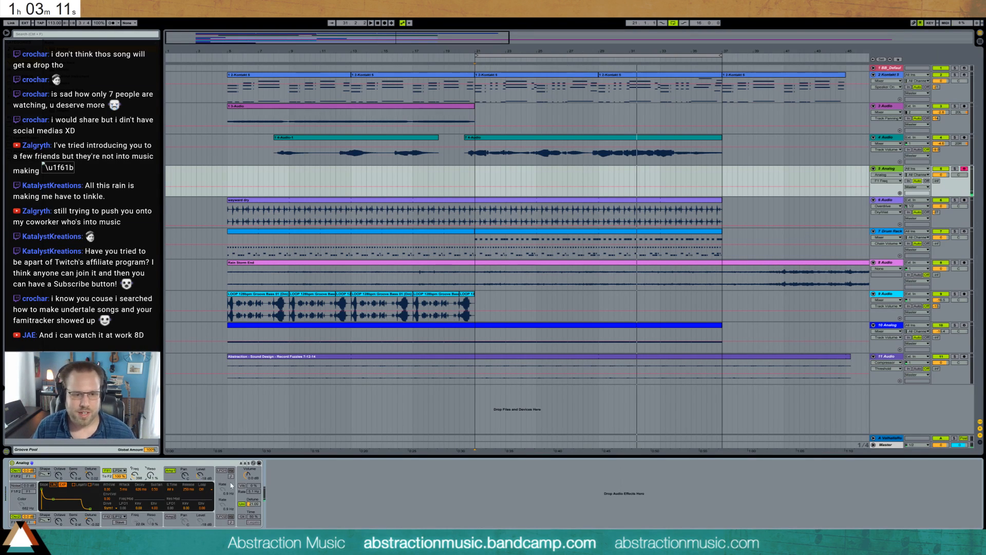
Make the Analog synth monophonic with glide and vibrato enabled, and adjust the oscillator detune.
{"action": "left_click", "coordinate": [242, 494]}
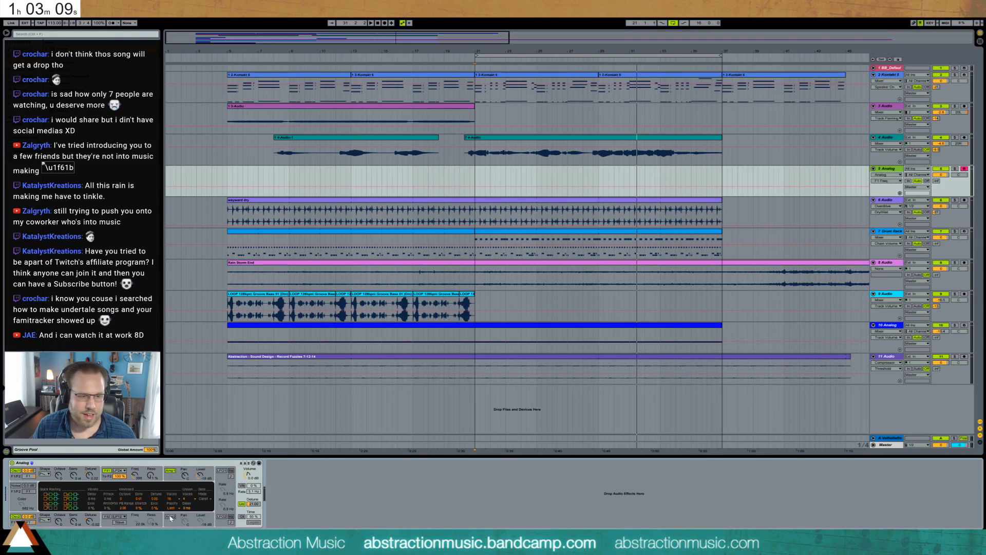
{"action": "left_click", "coordinate": [241, 516]}
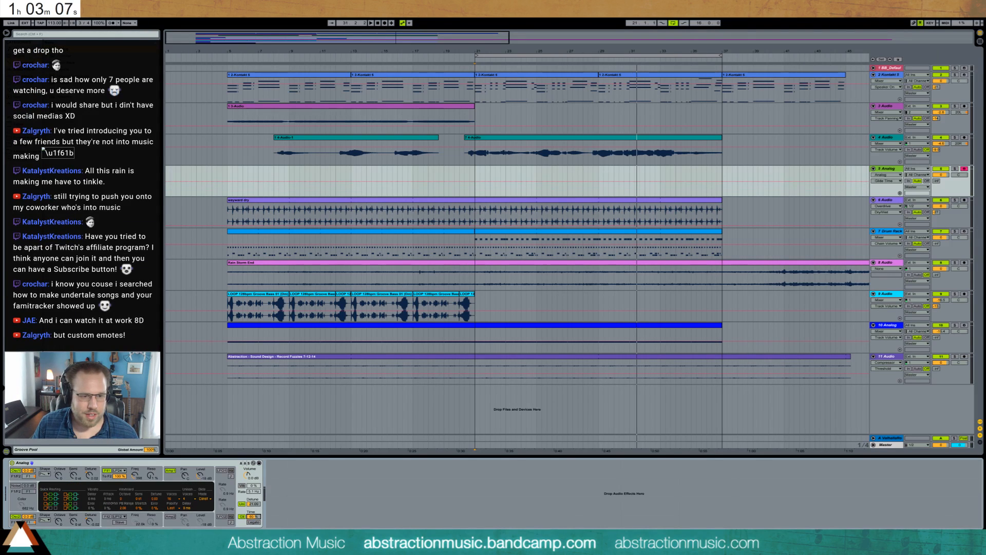
{"action": "left_click", "coordinate": [192, 508]}
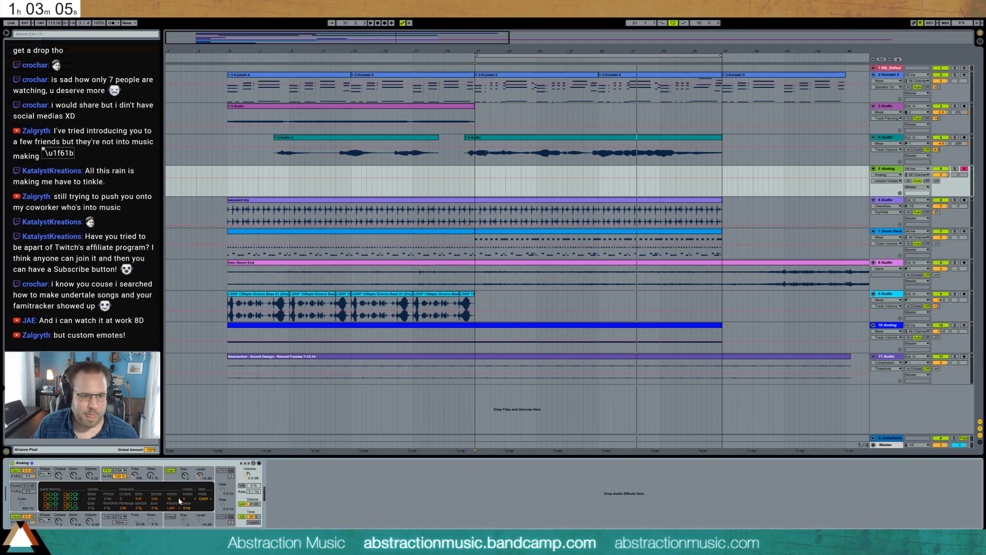
{"action": "left_click", "coordinate": [179, 500]}
{"action": "left_click", "coordinate": [172, 447]}
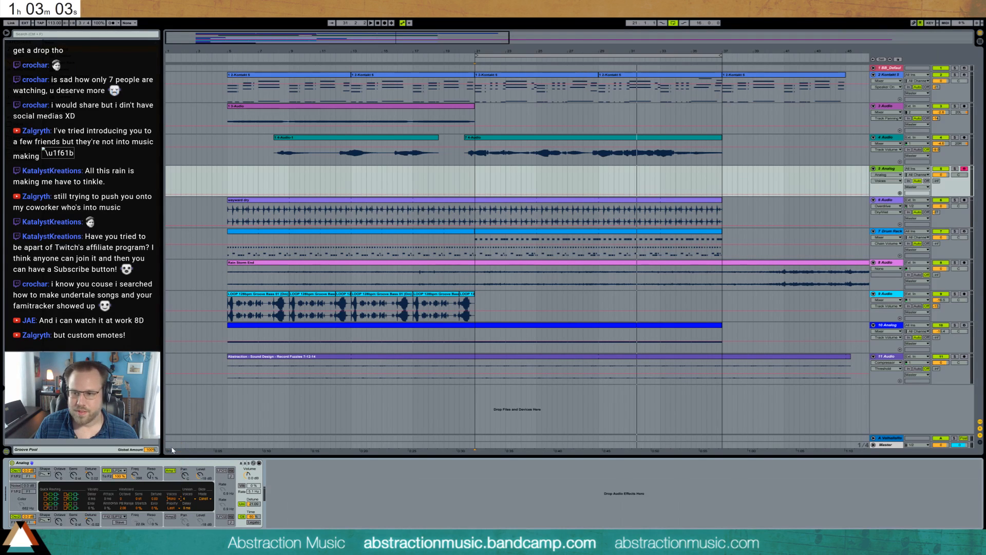
{"action": "left_click", "coordinate": [241, 486]}
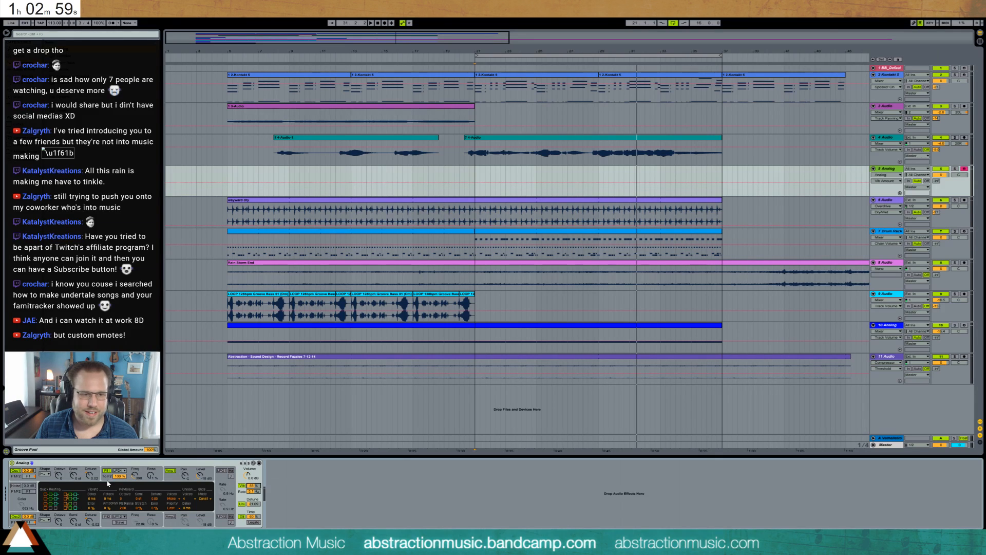
{"action": "left_click", "coordinate": [90, 475]}
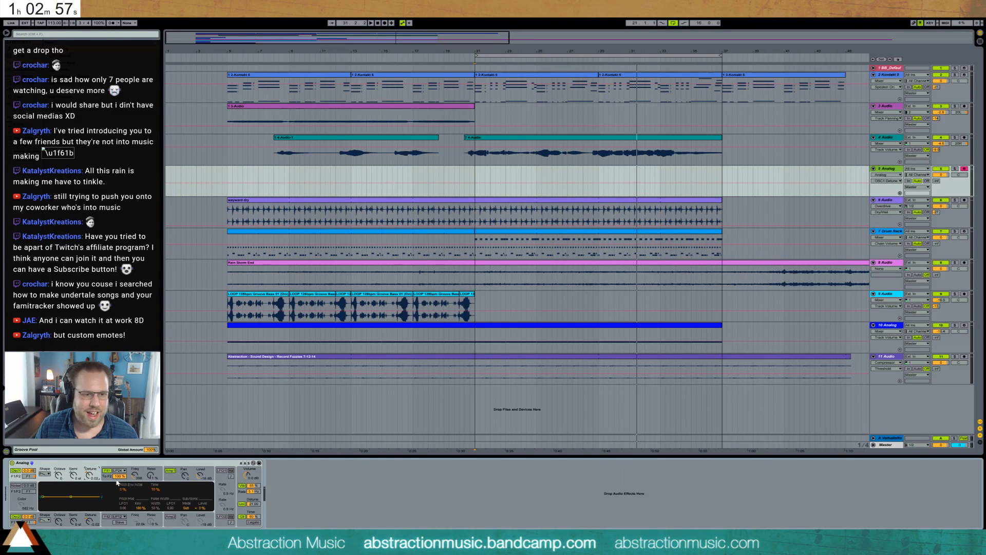
{"action": "left_click", "coordinate": [180, 471]}
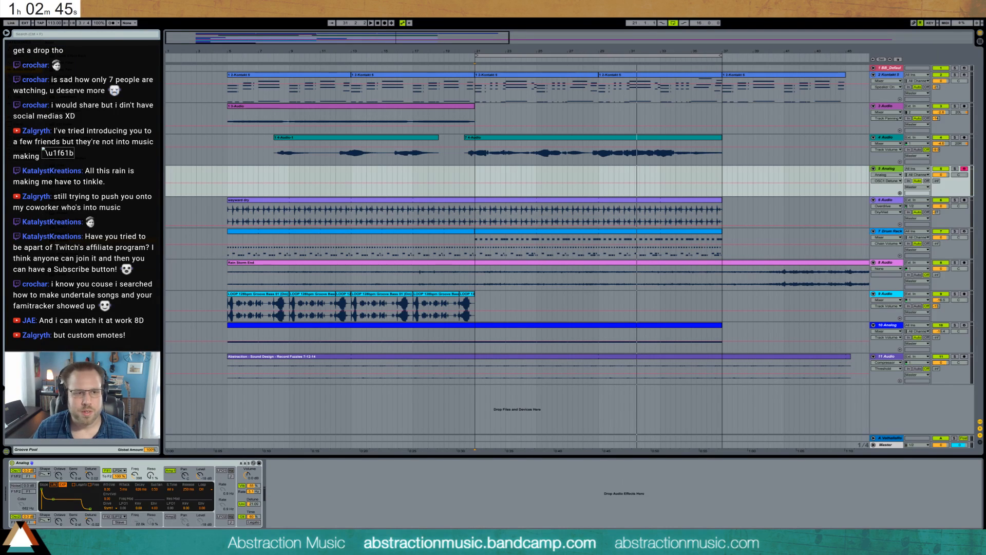
Add Overdrive, Ping Pong Delay and Reverb effects after the Analog synth, with the delay placed before the reverb.
{"action": "left_click_drag", "start_coordinate": [267, 441], "coordinate": [294, 480]}
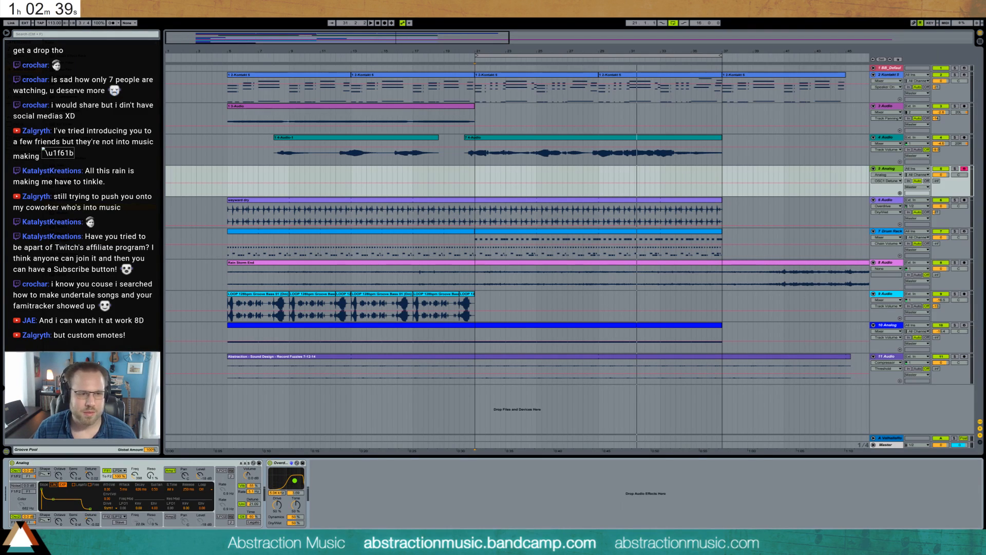
{"action": "left_click_drag", "start_coordinate": [77, 240], "coordinate": [378, 489]}
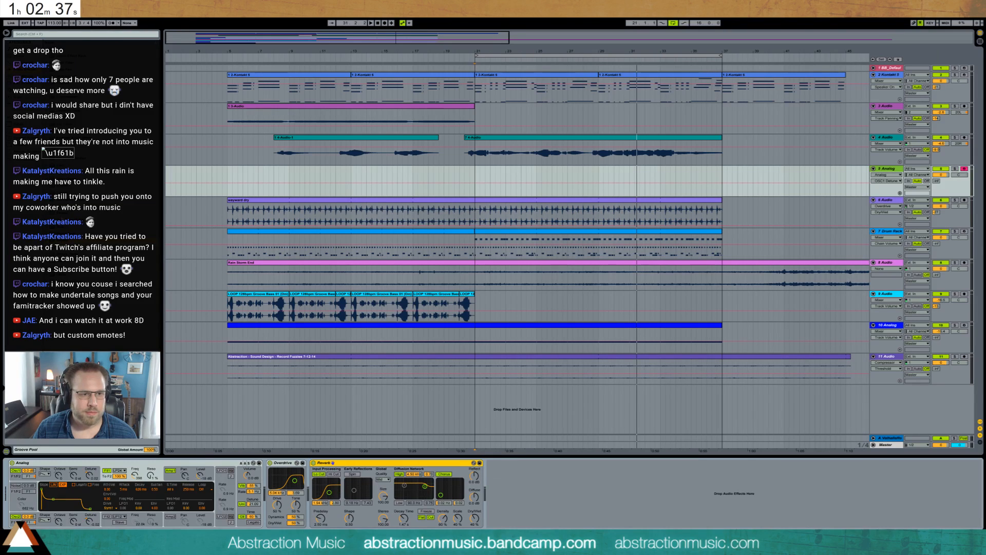
{"action": "left_click_drag", "start_coordinate": [361, 385], "coordinate": [339, 522]}
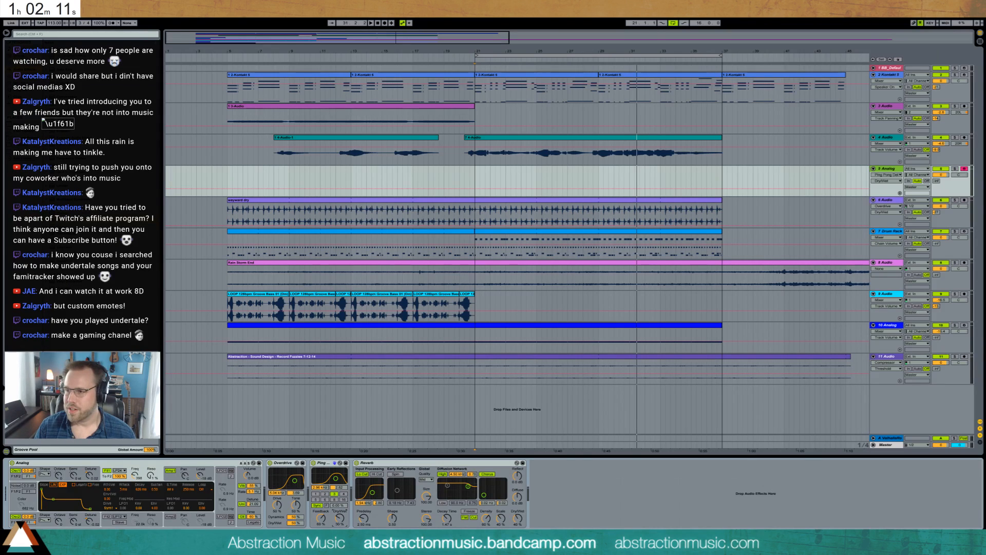
Switch to the browser and look through the YouTube search results for the channel's Undertale let's play videos.
{"action": "left_click_drag", "start_coordinate": [985, 129], "coordinate": [463, 78]}
{"action": "left_click_drag", "start_coordinate": [504, 245], "coordinate": [893, 479]}
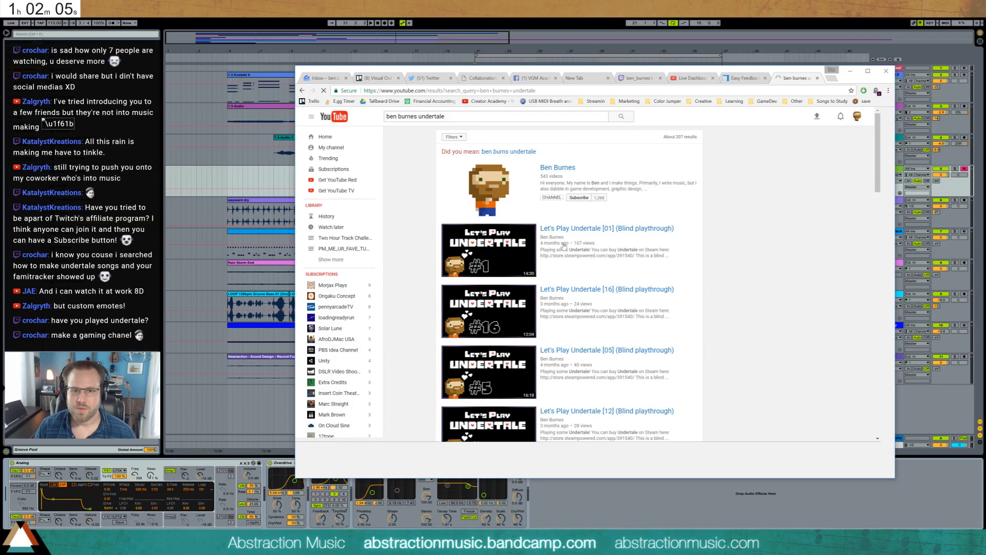
{"action": "scroll", "coordinate": [585, 244], "scroll_direction": "down", "scroll_amount": 4}
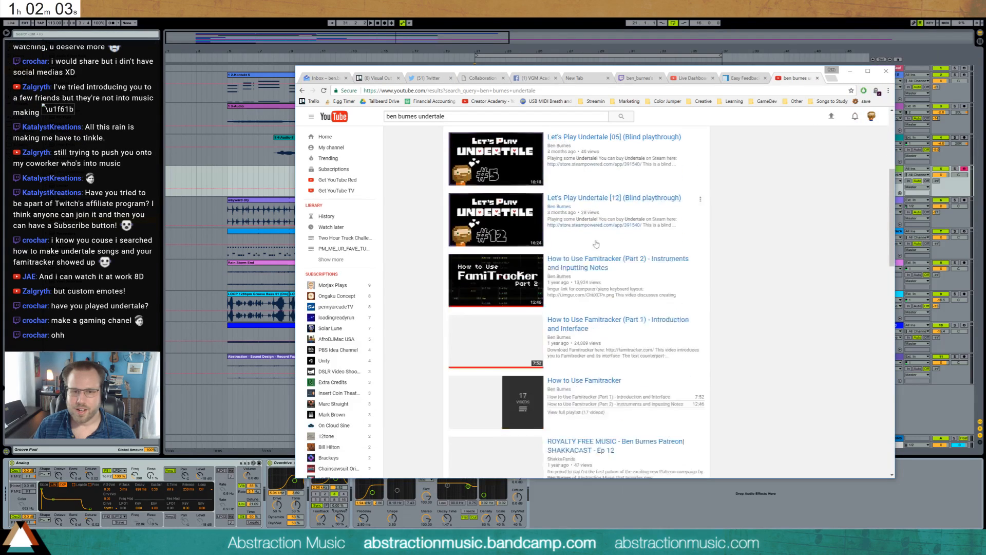
{"action": "scroll", "coordinate": [595, 243], "scroll_direction": "down", "scroll_amount": 5}
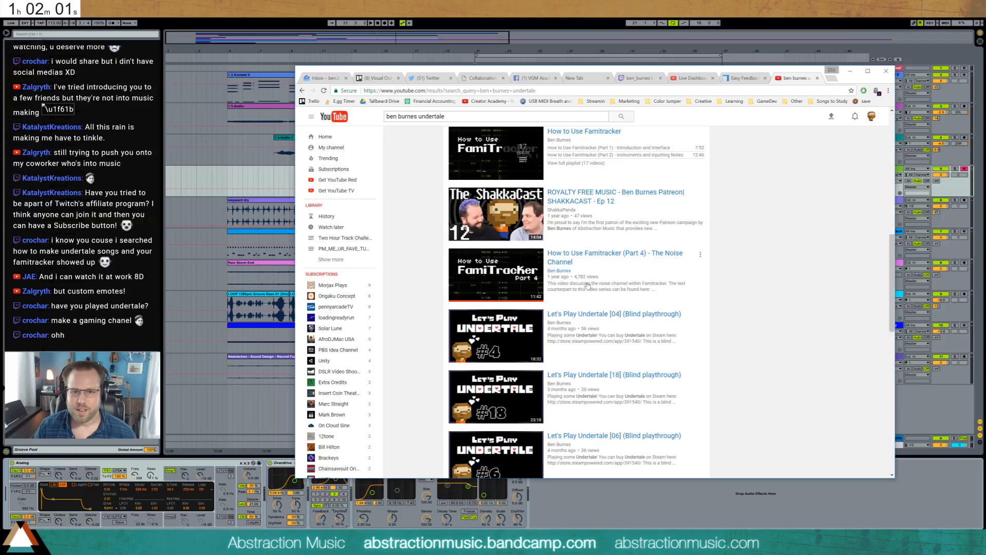
{"action": "scroll", "coordinate": [585, 286], "scroll_direction": "down", "scroll_amount": 7}
{"action": "scroll", "coordinate": [591, 294], "scroll_direction": "up", "scroll_amount": 9}
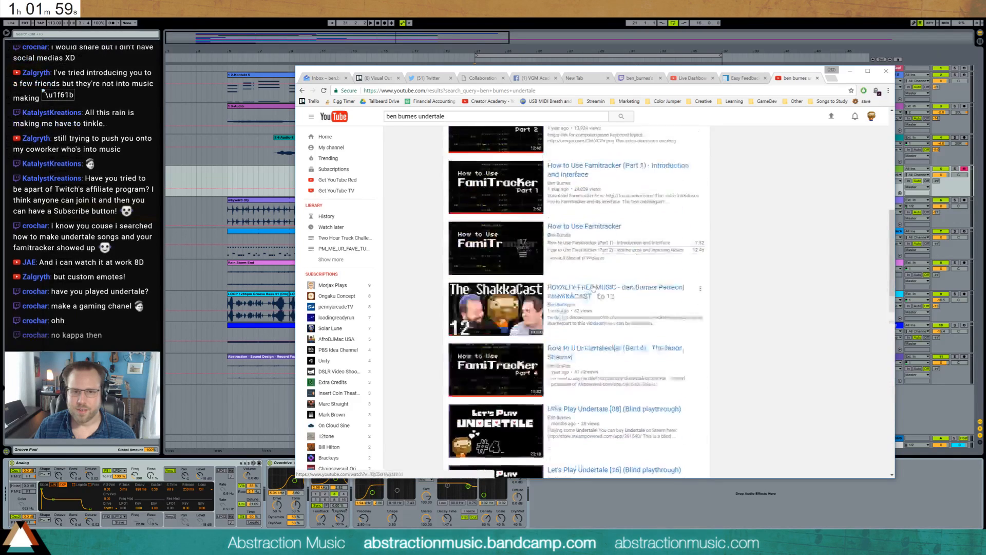
{"action": "scroll", "coordinate": [593, 289], "scroll_direction": "up", "scroll_amount": 8}
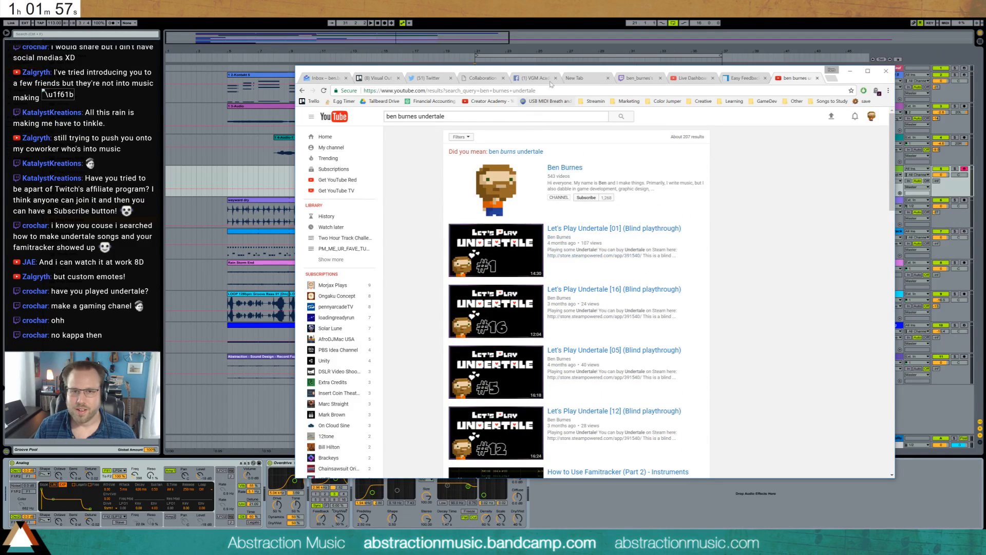
{"action": "left_click_drag", "start_coordinate": [552, 71], "coordinate": [985, 21]}
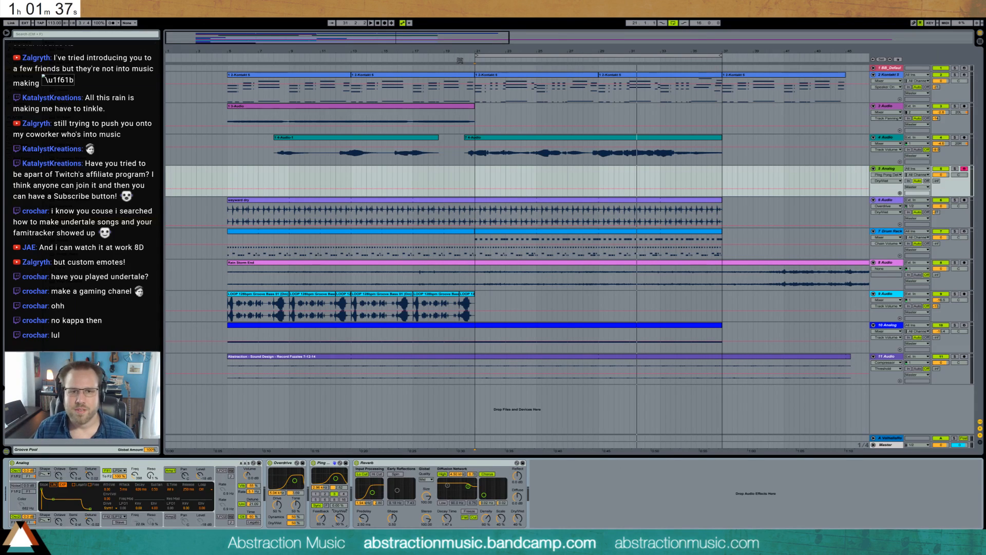
Record a live Analog synth part on track 5 from bar 21 to shortly before bar 37.
{"action": "left_click", "coordinate": [460, 61]}
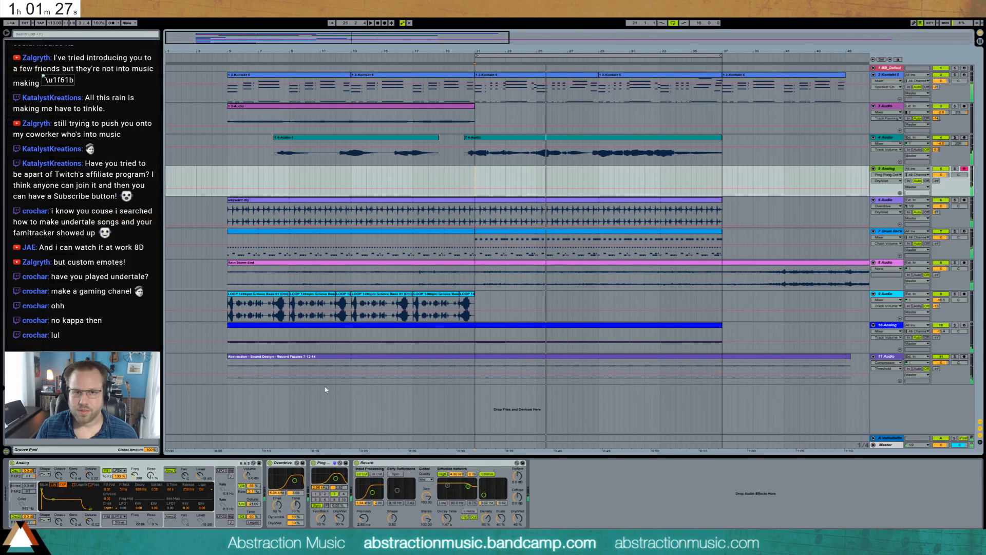
{"action": "key", "text": "space"}
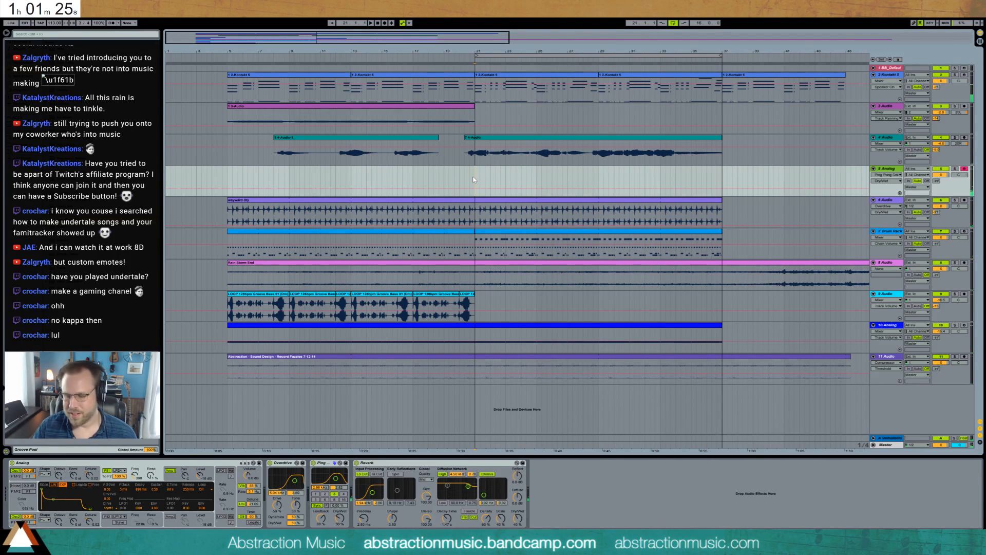
{"action": "key", "text": "F9"}
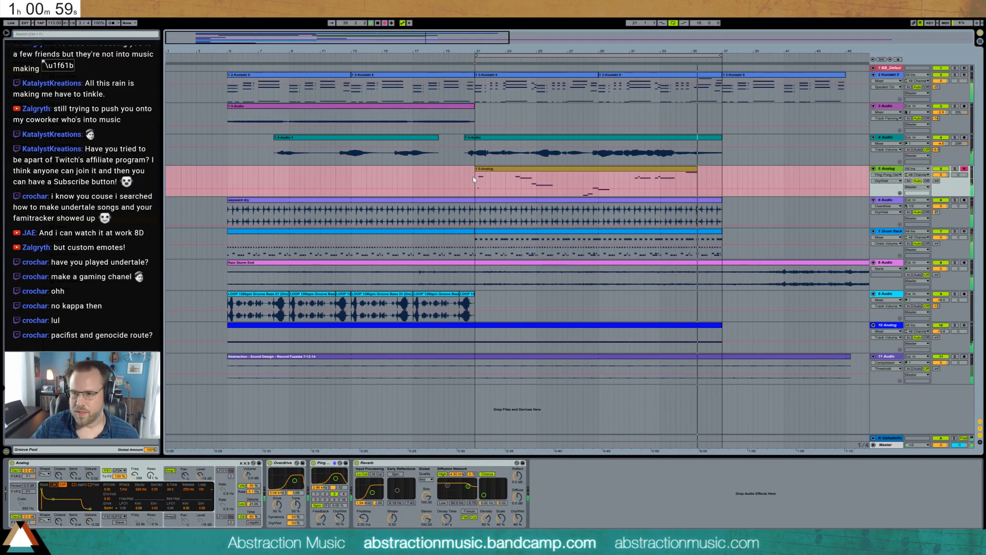
{"action": "key", "text": "space"}
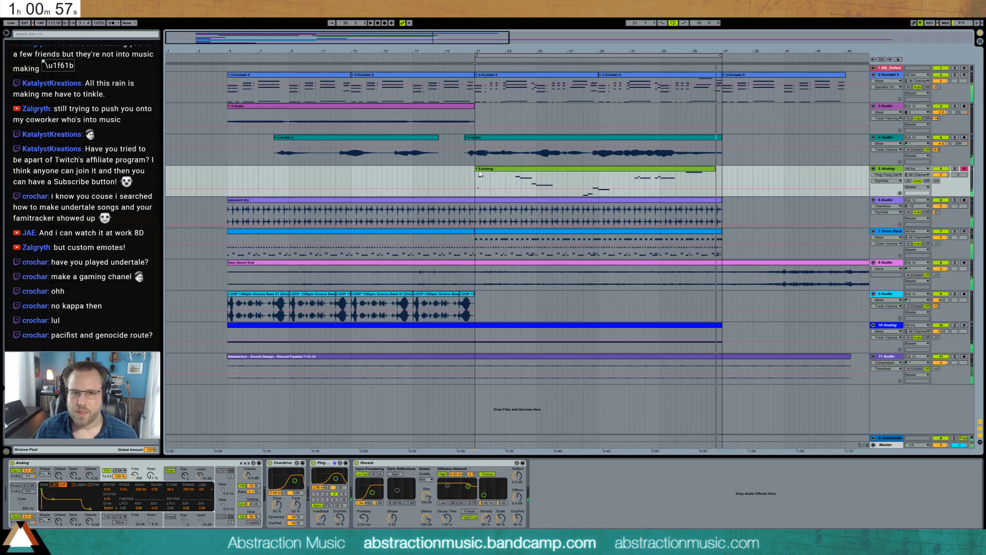
Trim the start of the recorded Analog clip to just after bar 23.
{"action": "left_click", "coordinate": [478, 168]}
{"action": "left_click_drag", "start_coordinate": [477, 168], "coordinate": [510, 172]}
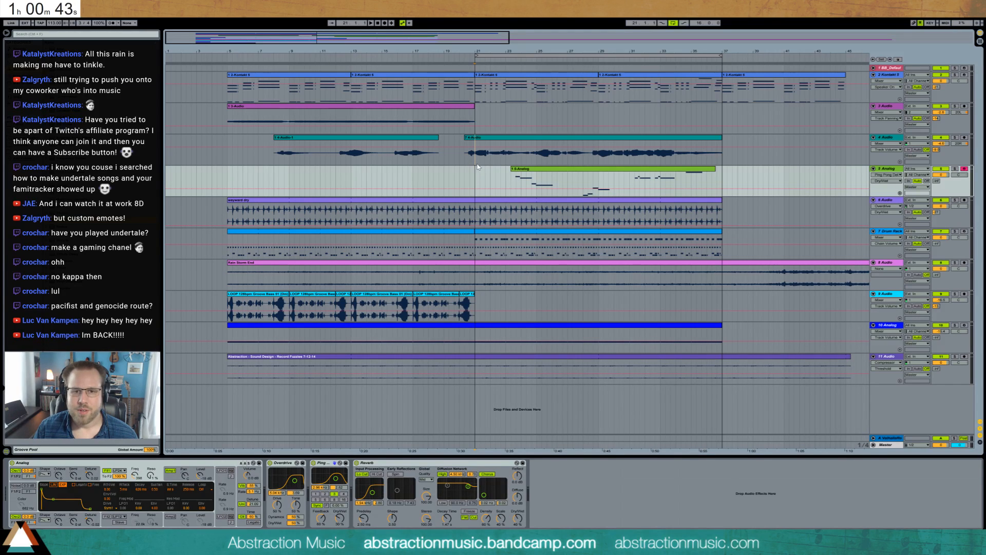
{"action": "left_click_drag", "start_coordinate": [477, 167], "coordinate": [724, 178]}
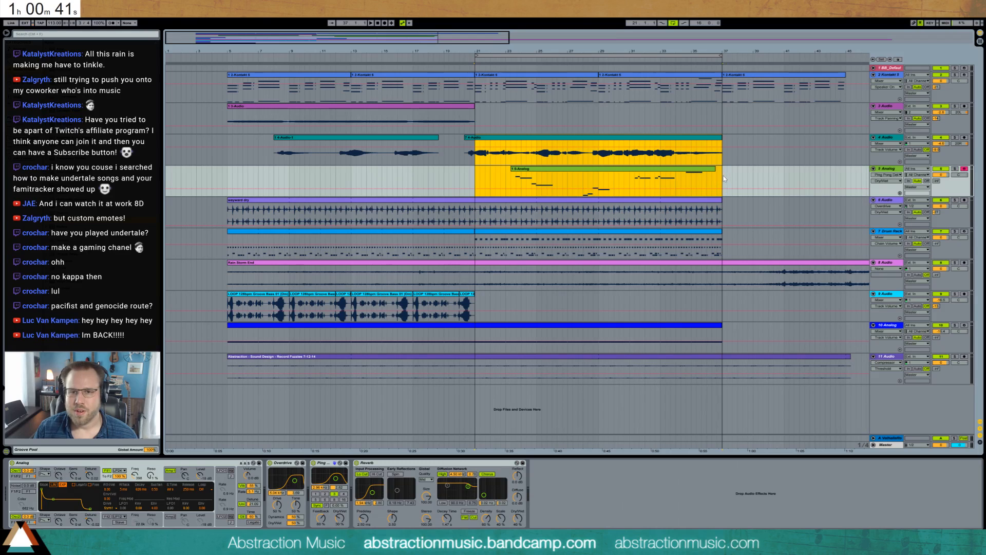
{"action": "left_click", "coordinate": [724, 178]}
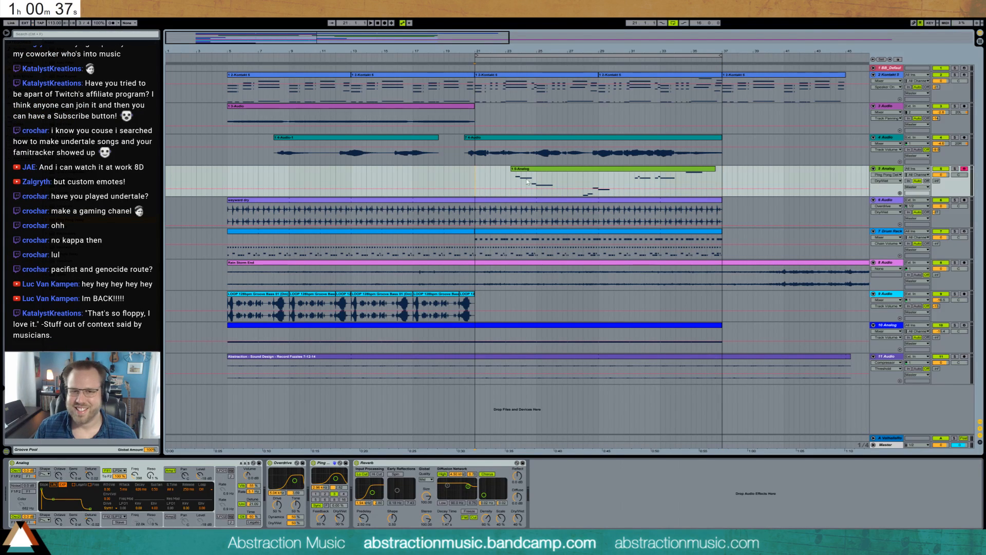
Fine-tune the Analog synth's filter 1 frequency while auditioning the recorded part.
{"action": "left_click_drag", "start_coordinate": [135, 476], "coordinate": [132, 468]}
{"action": "key", "text": "space"}
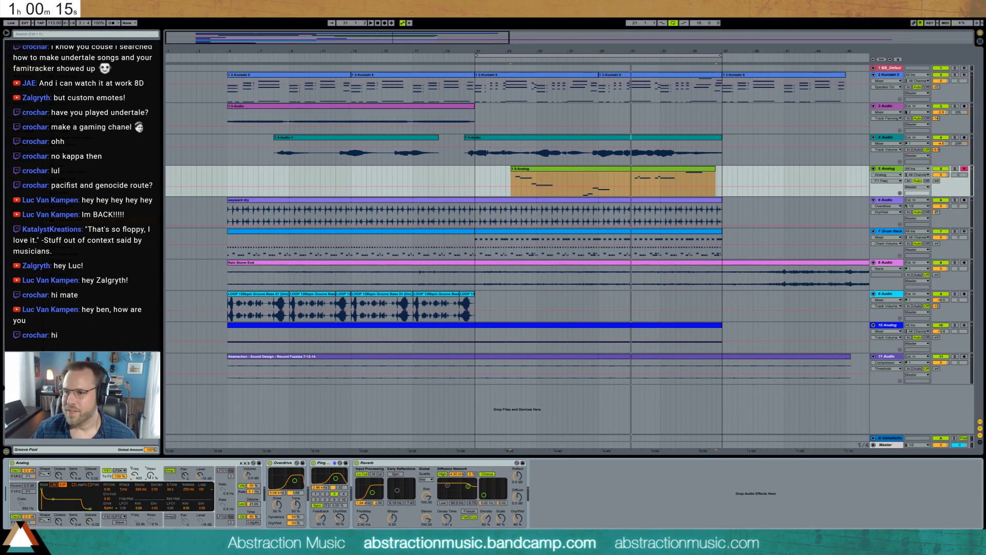
Play the arrangement from bar 5 to review the opening section.
{"action": "left_click", "coordinate": [226, 97]}
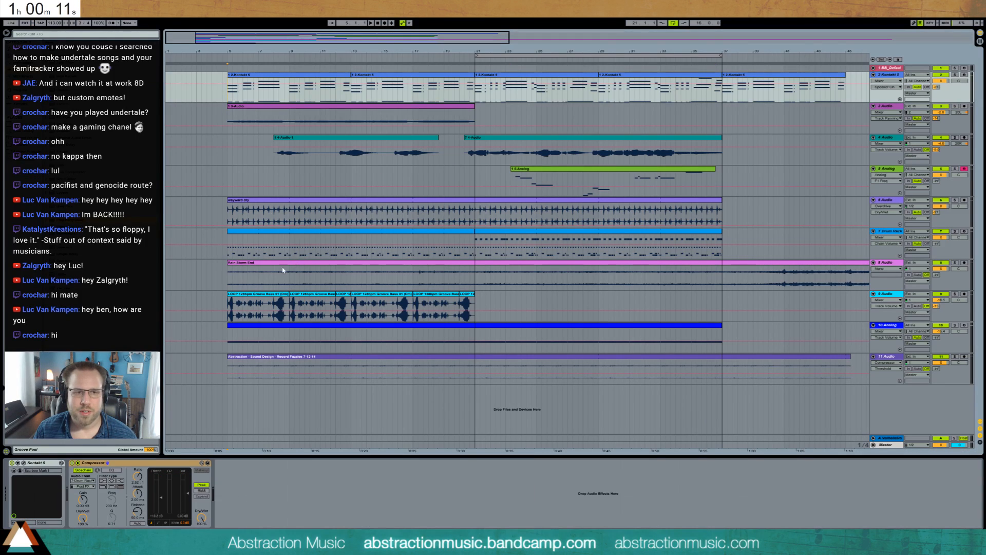
{"action": "key", "text": "space"}
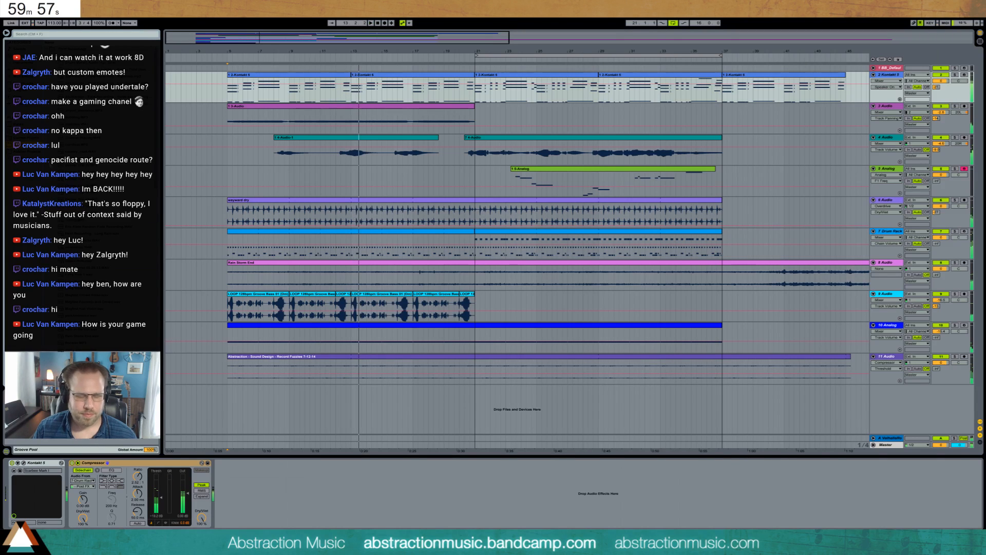
{"action": "key", "text": "space"}
{"action": "key", "text": "ctrl+shift+s"}
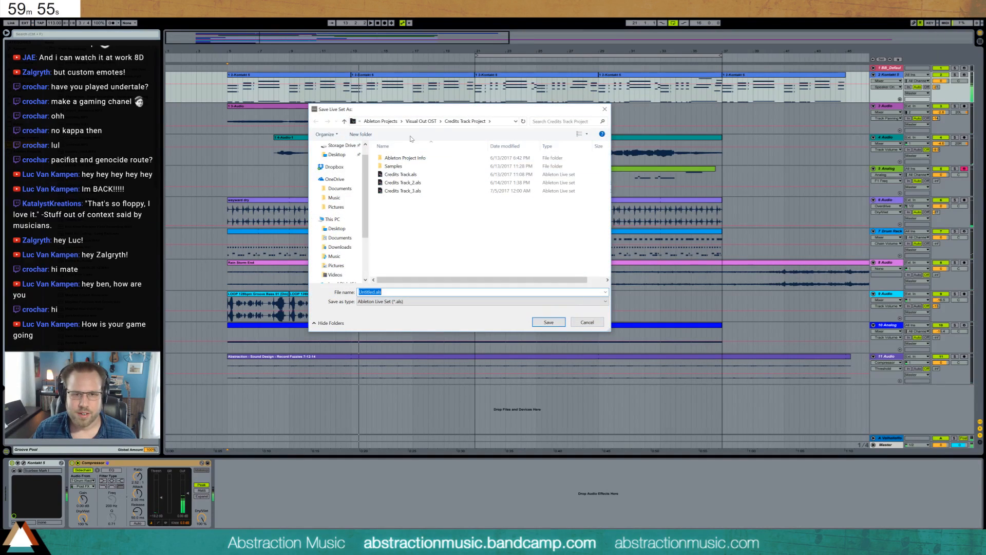
{"action": "left_click", "coordinate": [380, 121]}
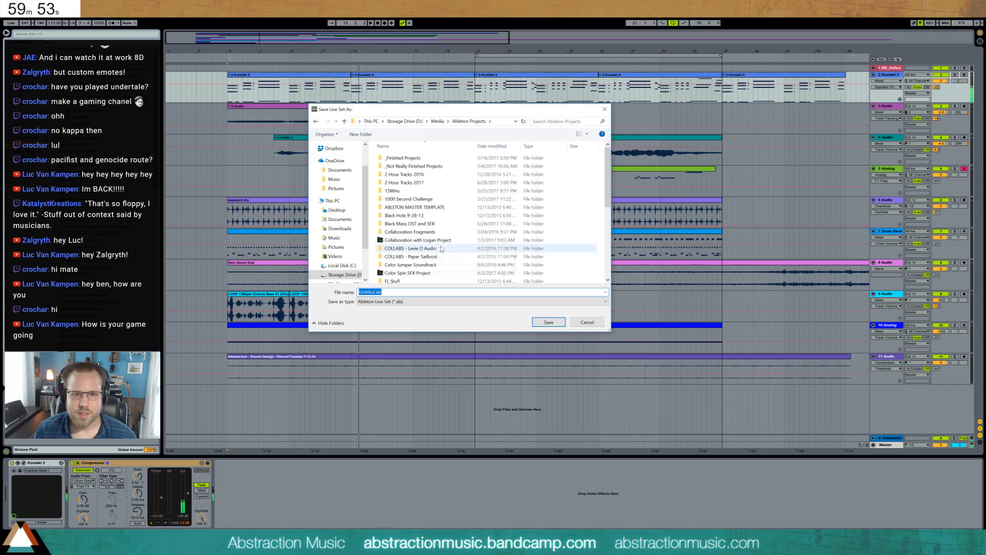
{"action": "scroll", "coordinate": [441, 249], "scroll_direction": "down", "scroll_amount": 7}
{"action": "left_click", "coordinate": [578, 323]}
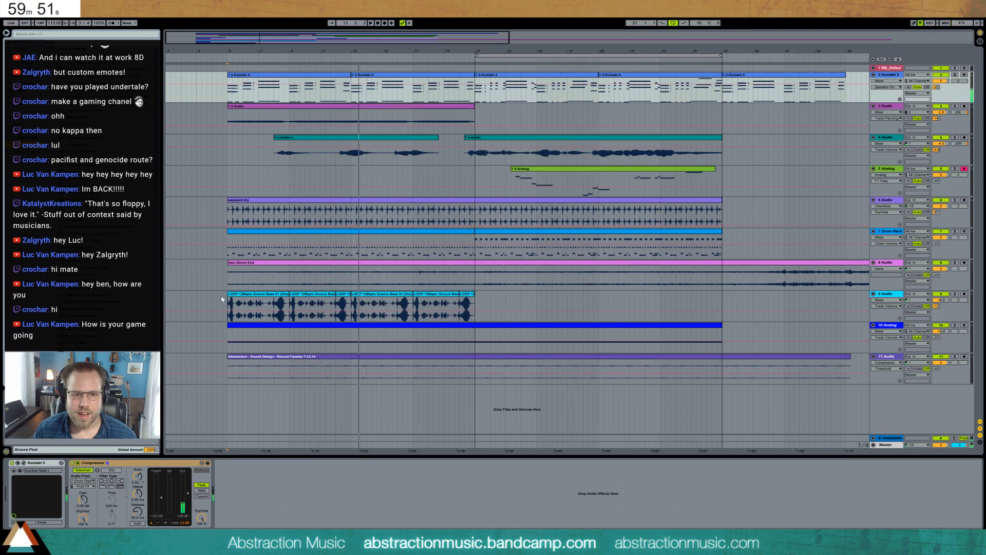
{"action": "left_click", "coordinate": [221, 299]}
{"action": "mouse_move", "coordinate": [228, 97]}
{"action": "left_mouse_down"}
{"action": "mouse_move", "coordinate": [482, 287]}
{"action": "mouse_move", "coordinate": [488, 380]}
{"action": "mouse_move", "coordinate": [476, 380]}
{"action": "left_mouse_up"}
{"action": "left_click", "coordinate": [506, 383]}
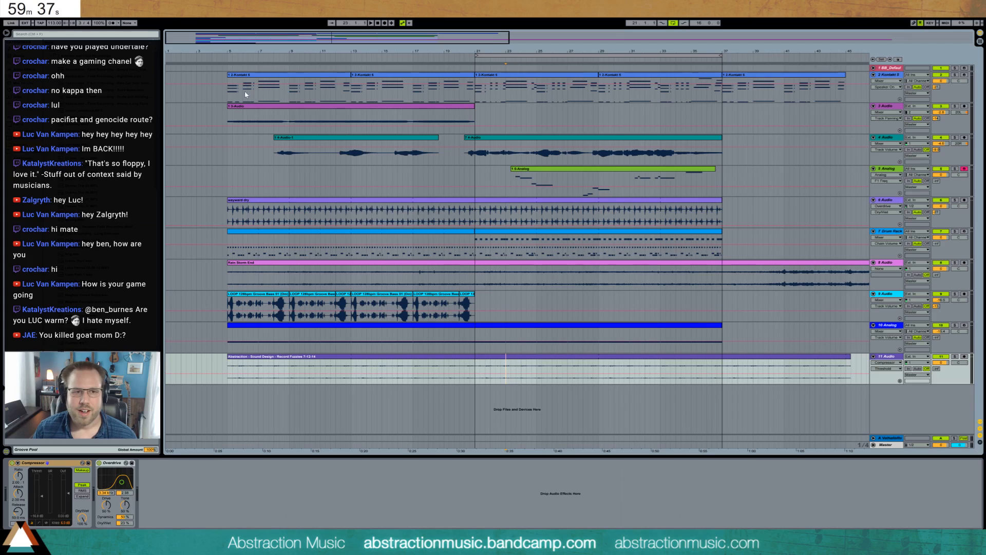
{"action": "left_click", "coordinate": [228, 96]}
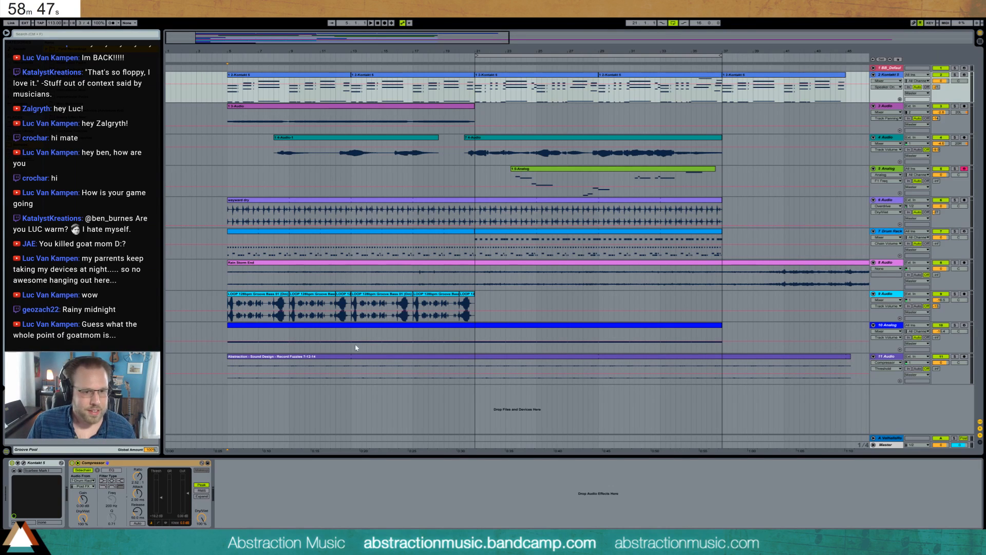
Insert a new audio track below track 6 and record a live part on it from bar 5 to past bar 11.
{"action": "left_click", "coordinate": [887, 201]}
{"action": "key", "text": "ctrl+t"}
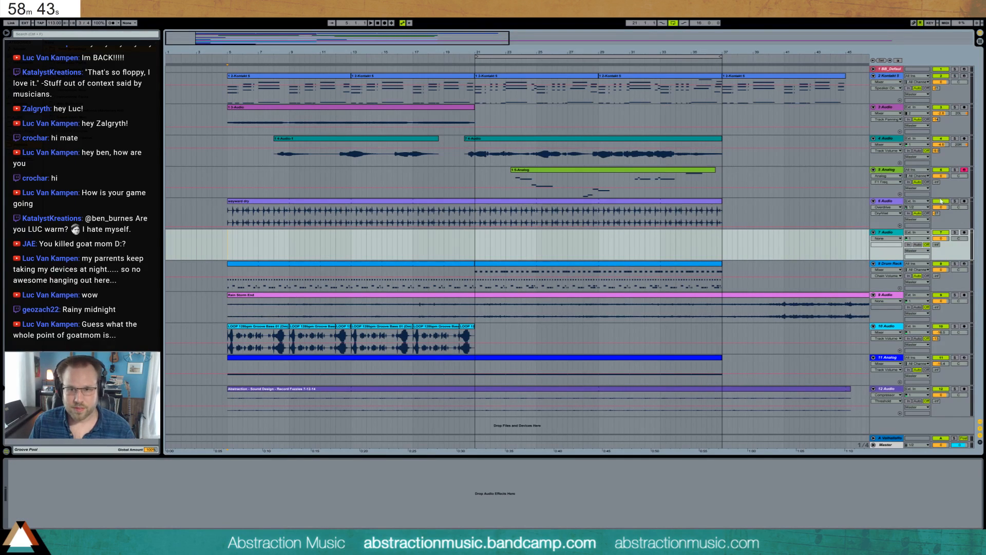
{"action": "left_click", "coordinate": [384, 24]}
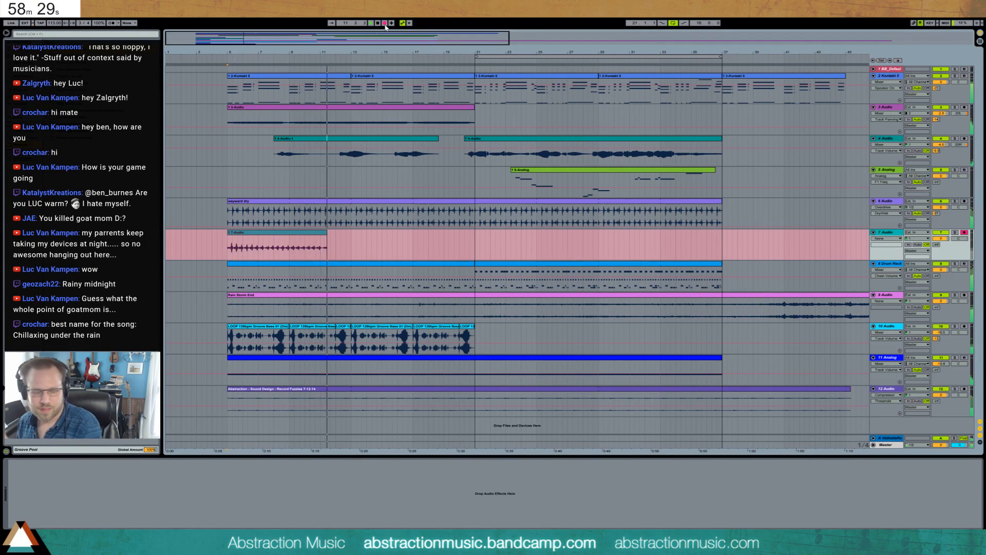
{"action": "left_click", "coordinate": [385, 23]}
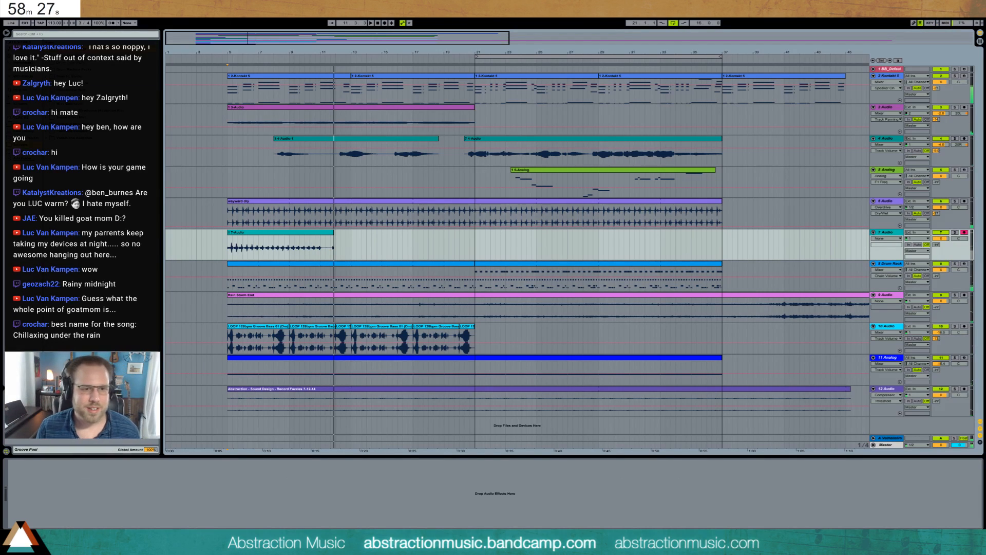
Trim the new track 7 recording to the two bars from bar 8 to bar 10 and move the clip to bar 5.
{"action": "left_click_drag", "start_coordinate": [228, 233], "coordinate": [305, 239]}
{"action": "double_click", "coordinate": [297, 236]}
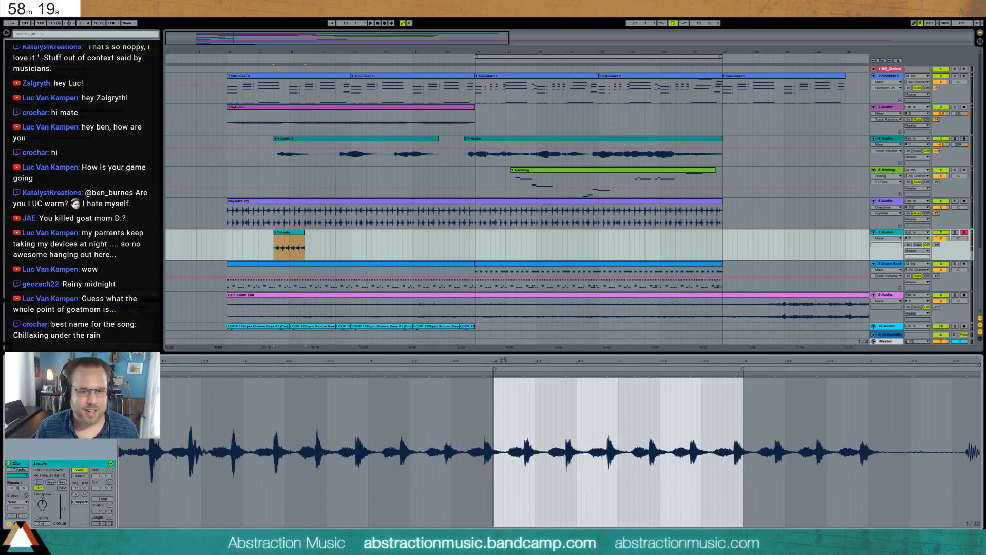
{"action": "left_click_drag", "start_coordinate": [503, 360], "coordinate": [326, 370]}
{"action": "mouse_move", "coordinate": [845, 367]}
{"action": "left_mouse_down"}
{"action": "mouse_move", "coordinate": [816, 369]}
{"action": "mouse_move", "coordinate": [827, 371]}
{"action": "mouse_move", "coordinate": [820, 377]}
{"action": "left_mouse_up"}
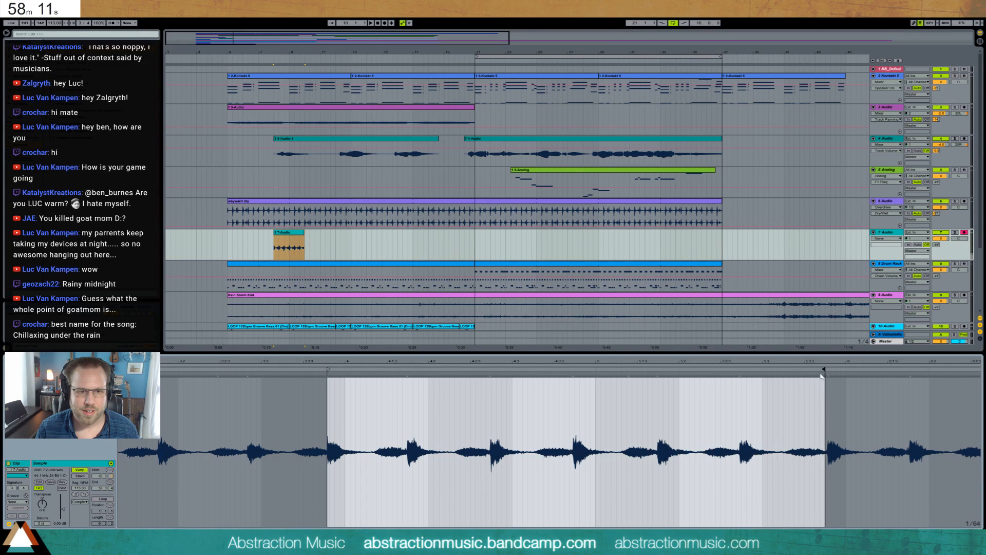
{"action": "left_click_drag", "start_coordinate": [302, 234], "coordinate": [255, 234]}
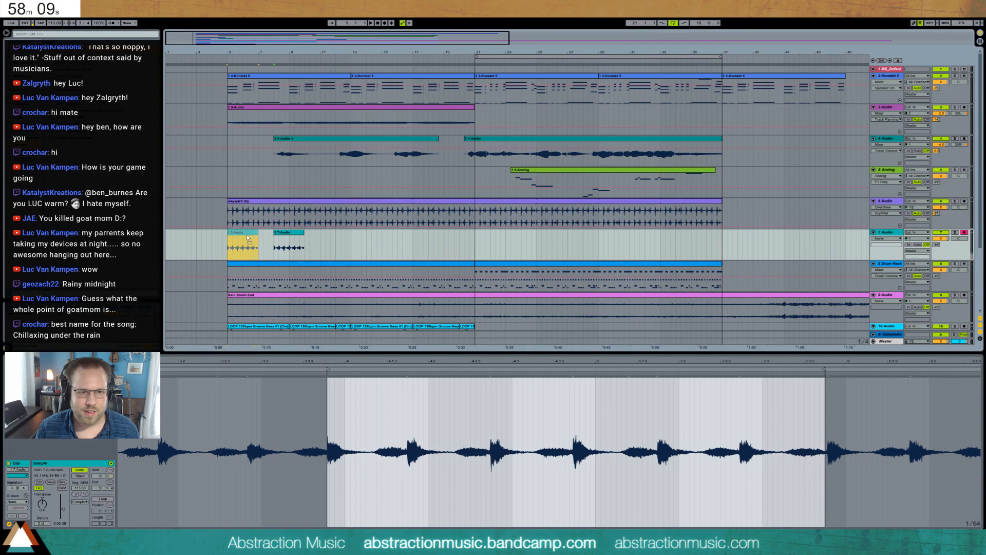
{"action": "left_click", "coordinate": [263, 237]}
{"action": "left_click", "coordinate": [250, 233]}
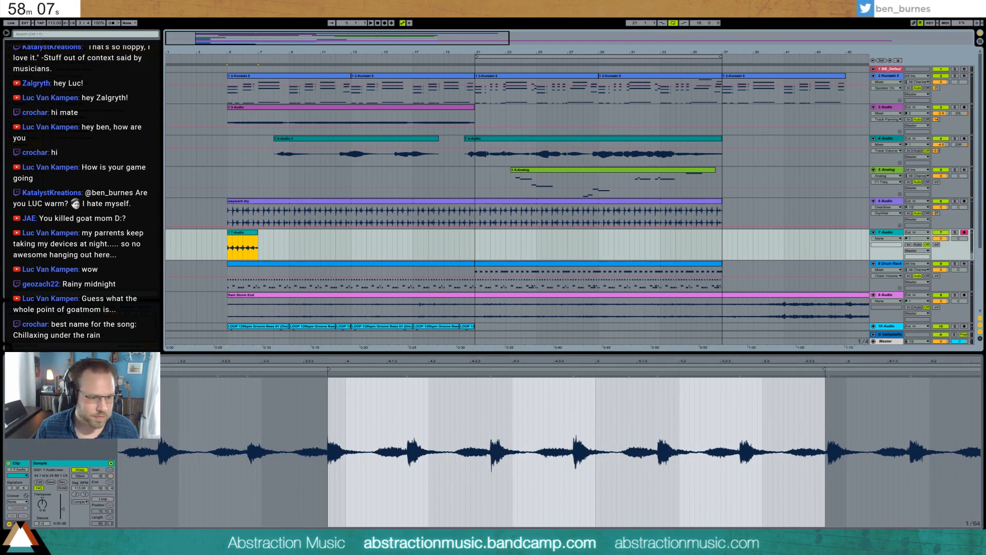
Line up the clip's start and end markers with the two-bar section in the waveform and turn on looping.
{"action": "left_click", "coordinate": [97, 523]}
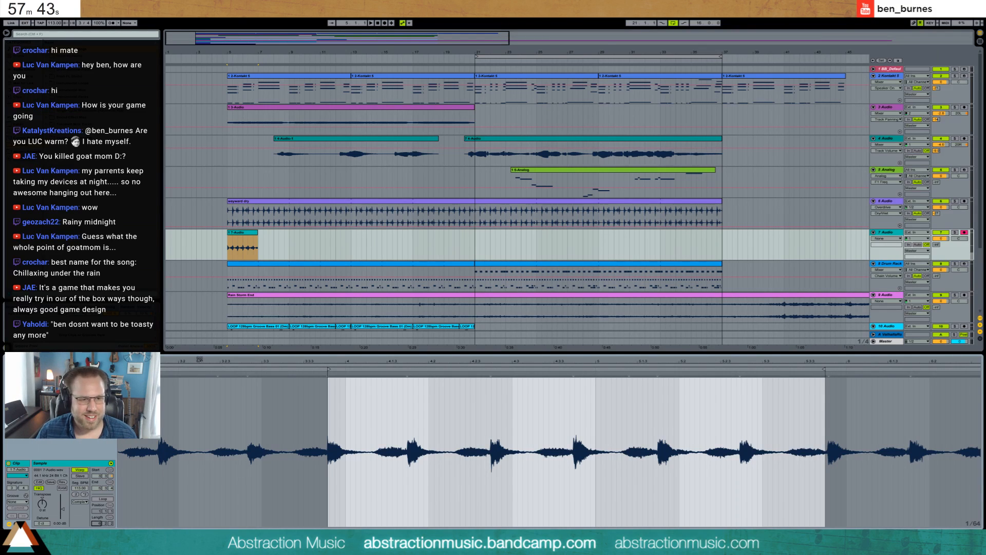
{"action": "left_click_drag", "start_coordinate": [200, 359], "coordinate": [399, 388]}
{"action": "left_click_drag", "start_coordinate": [121, 365], "coordinate": [482, 361]}
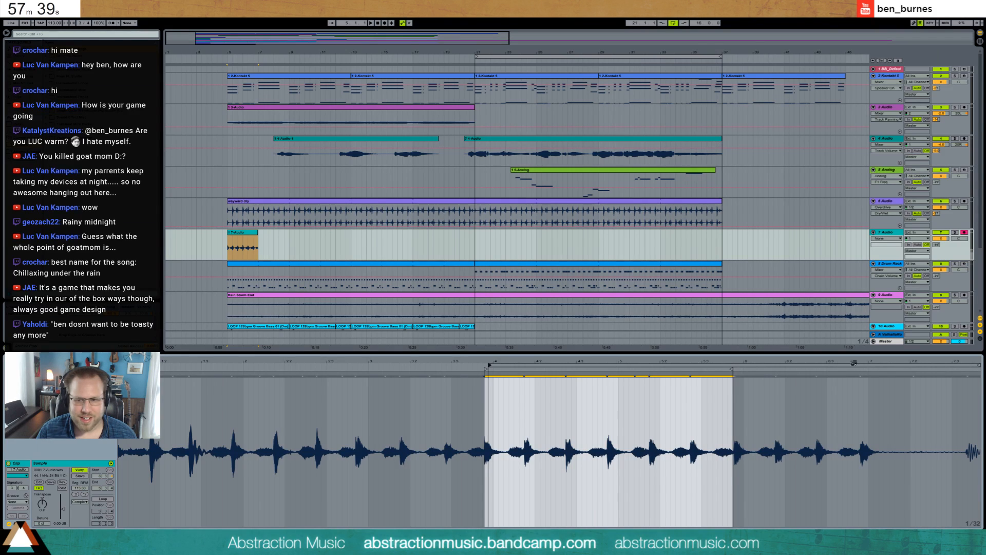
{"action": "left_click_drag", "start_coordinate": [979, 365], "coordinate": [732, 369]}
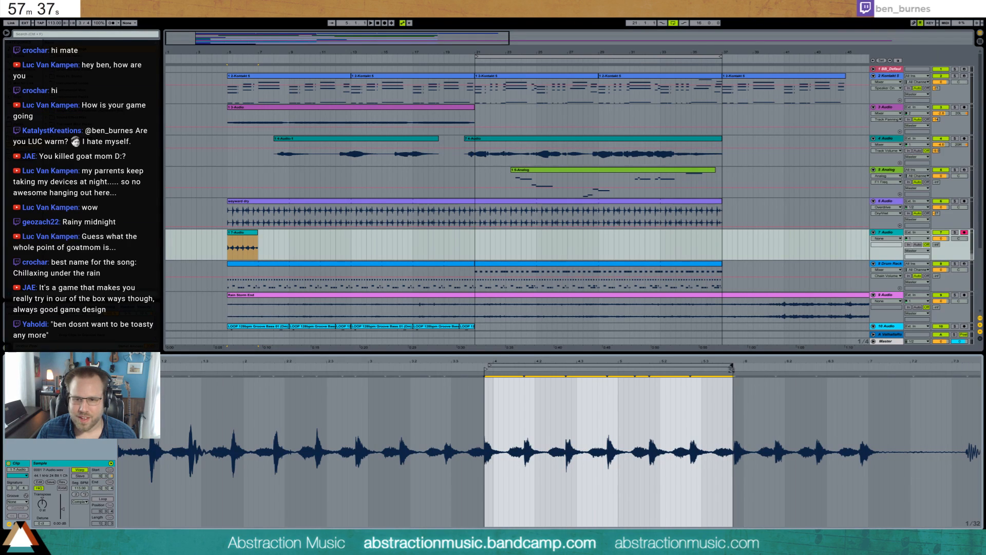
{"action": "left_click_drag", "start_coordinate": [707, 421], "coordinate": [734, 446]}
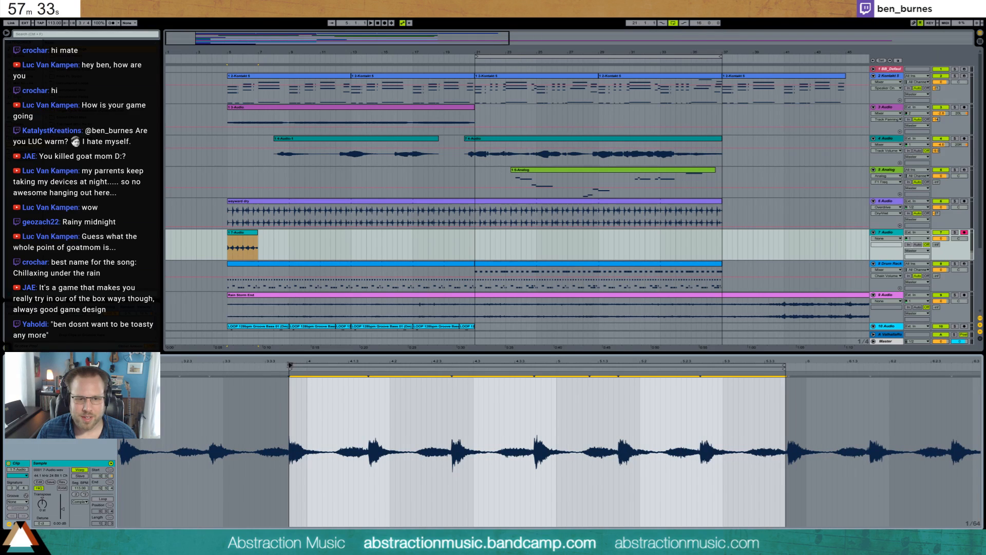
{"action": "left_click", "coordinate": [107, 498]}
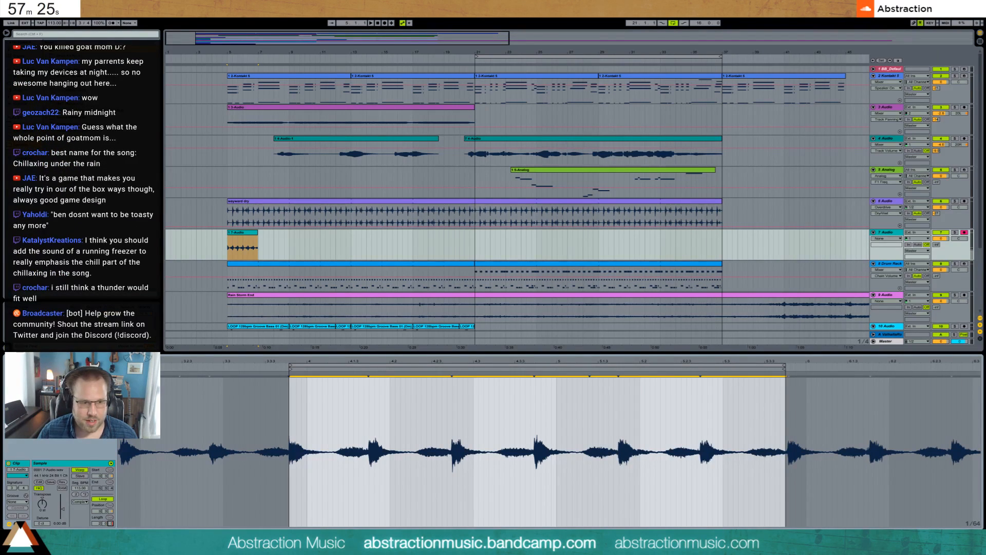
{"action": "key", "text": "Return"}
Fine-tune the loop's end point against the waveform and audition the looped clip from bar 5.
{"action": "left_click", "coordinate": [402, 450]}
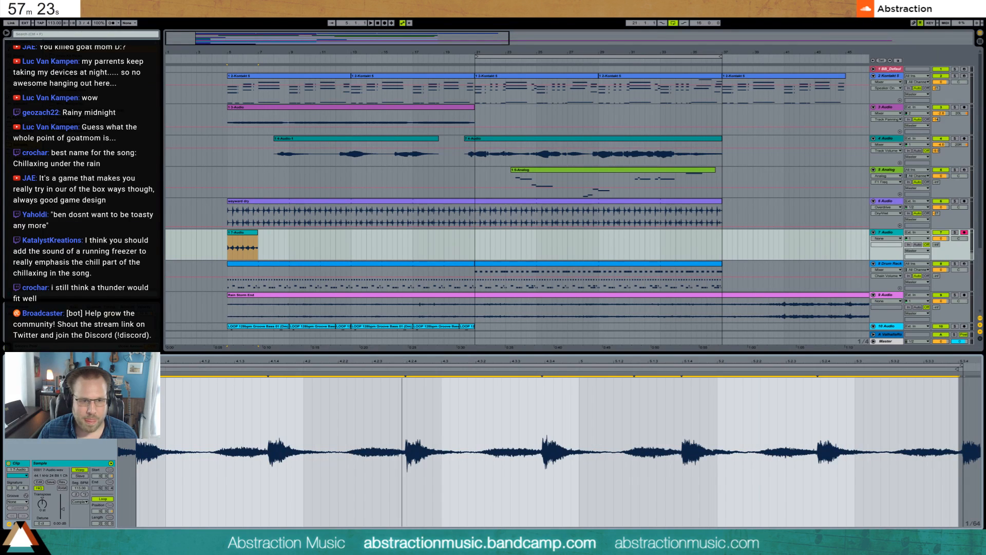
{"action": "left_click_drag", "start_coordinate": [402, 361], "coordinate": [547, 359]}
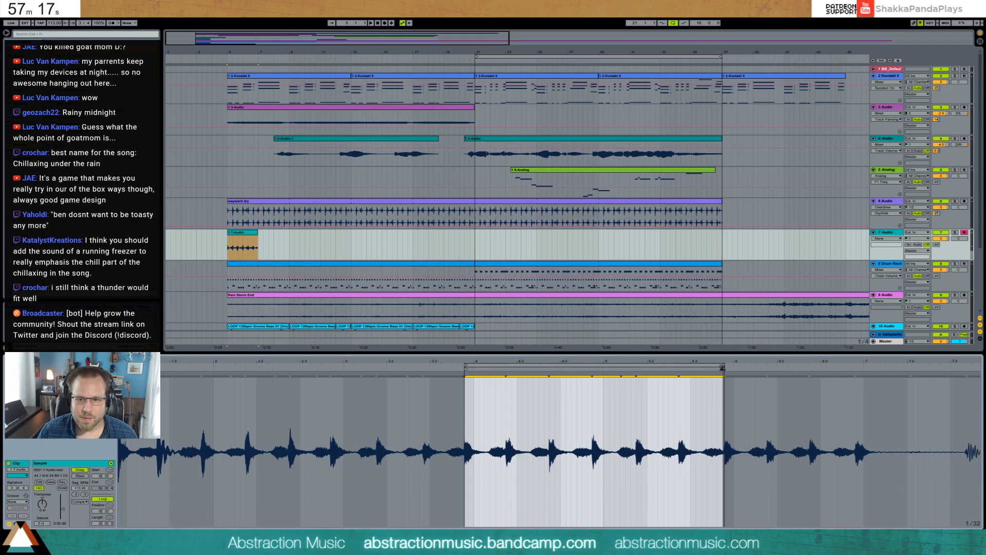
{"action": "left_click_drag", "start_coordinate": [720, 368], "coordinate": [722, 365]}
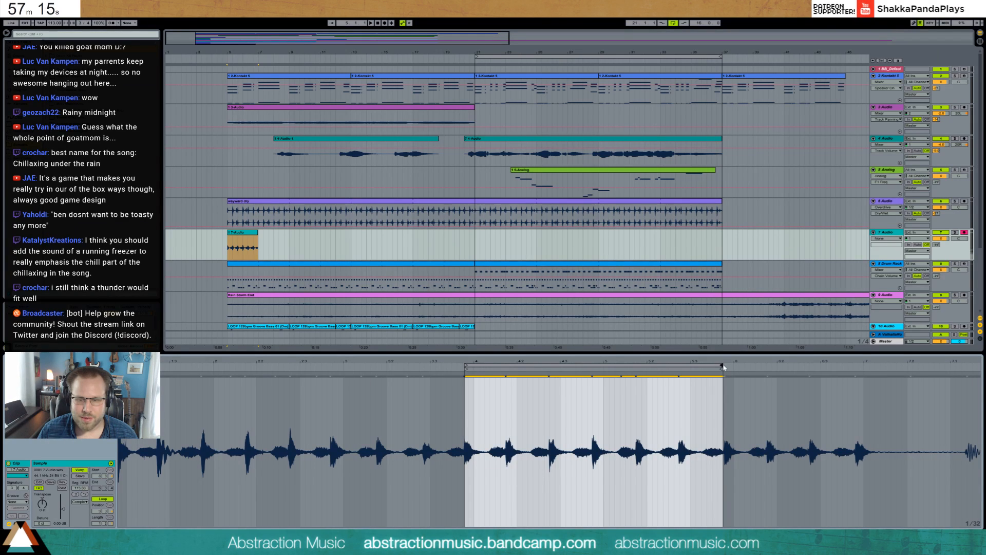
{"action": "key", "text": "space"}
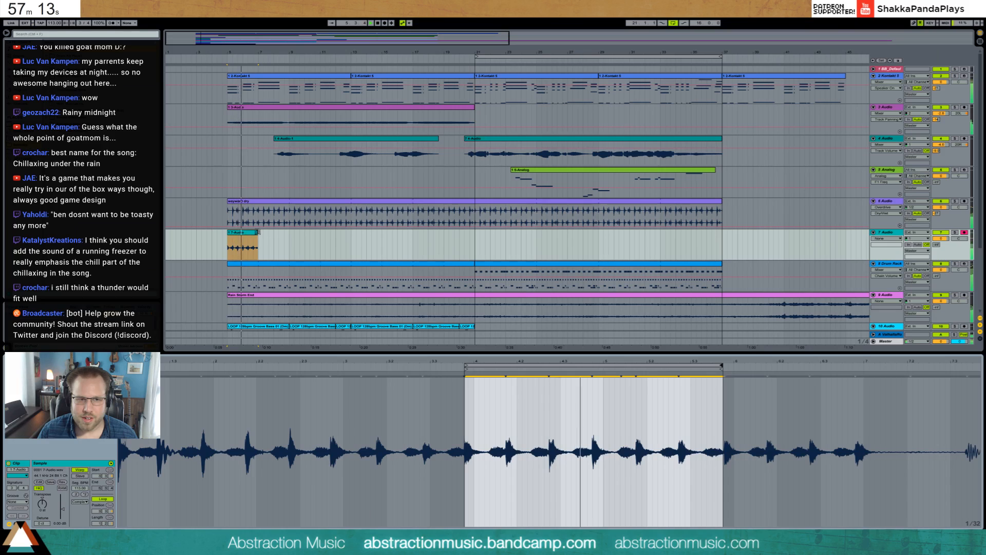
Extend the looped track 7 clip to bar 37 and set its loop length to 2.0.0.
{"action": "left_click_drag", "start_coordinate": [303, 239], "coordinate": [721, 239]}
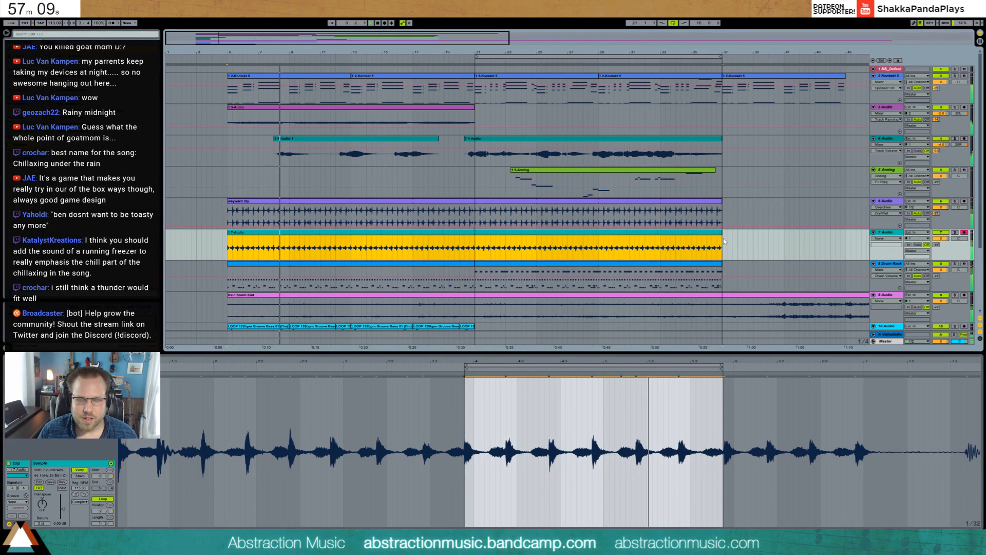
{"action": "left_click", "coordinate": [102, 523]}
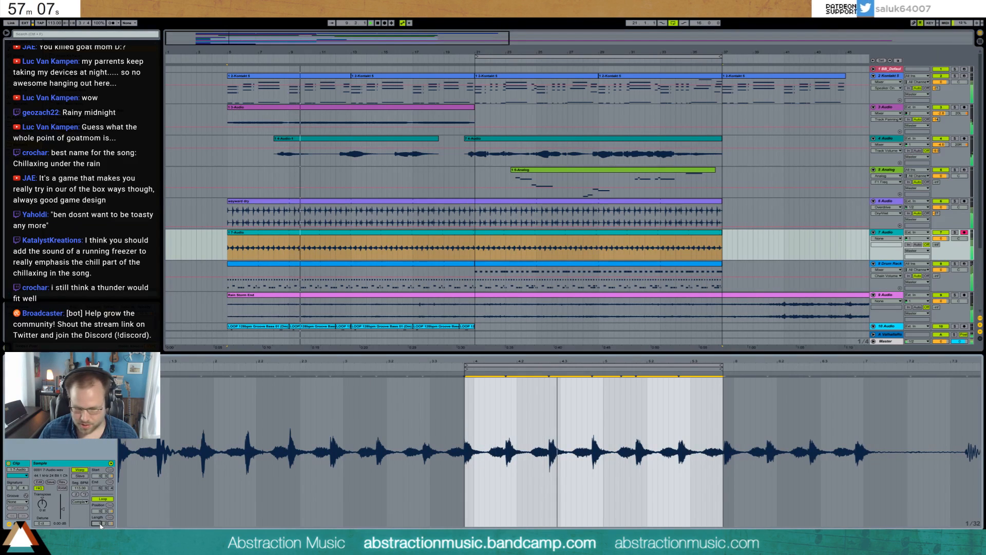
{"action": "type", "text": "2.0.0"}
{"action": "key", "text": "Return"}
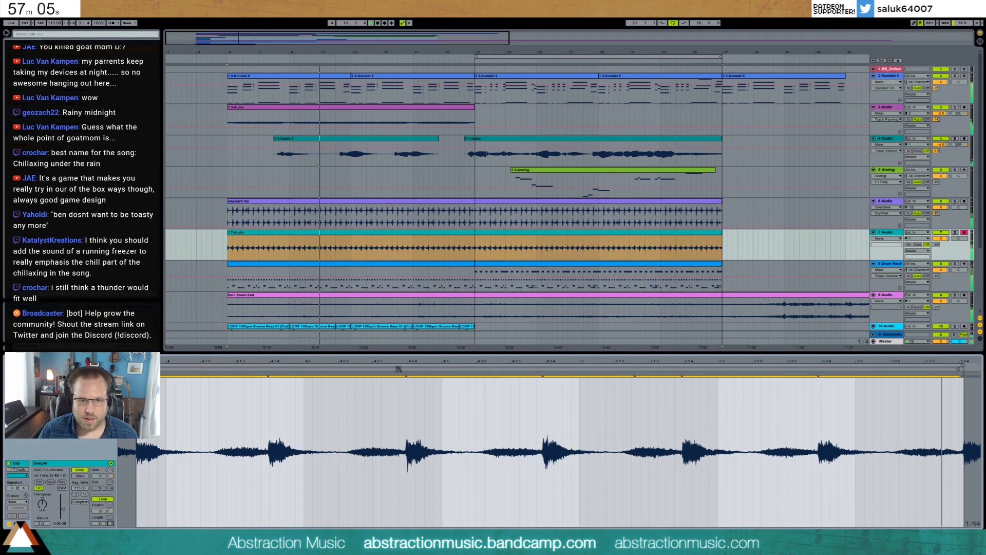
Check the loop's end point in the waveform and extend the track 7 clip to bar 45.
{"action": "left_click_drag", "start_coordinate": [405, 361], "coordinate": [347, 333]}
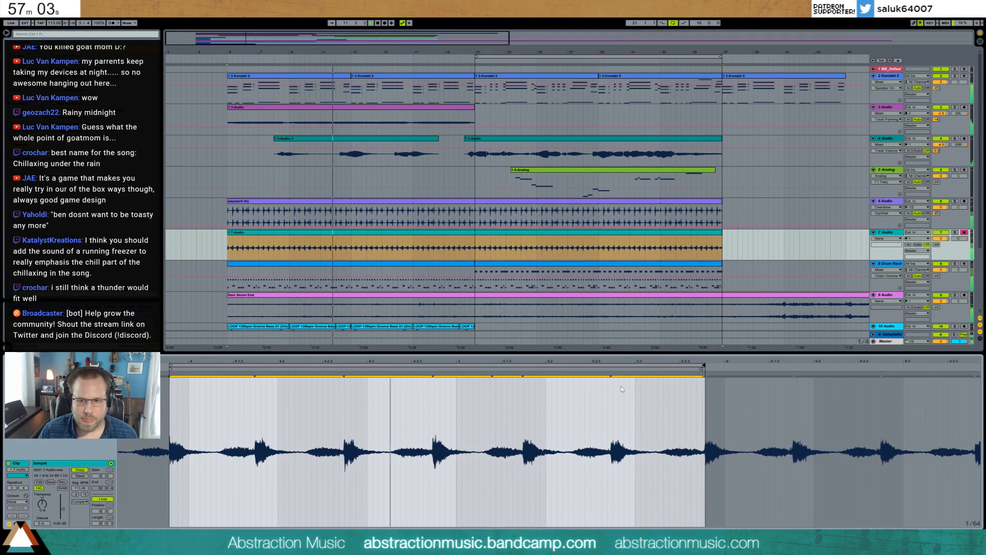
{"action": "left_click", "coordinate": [704, 375]}
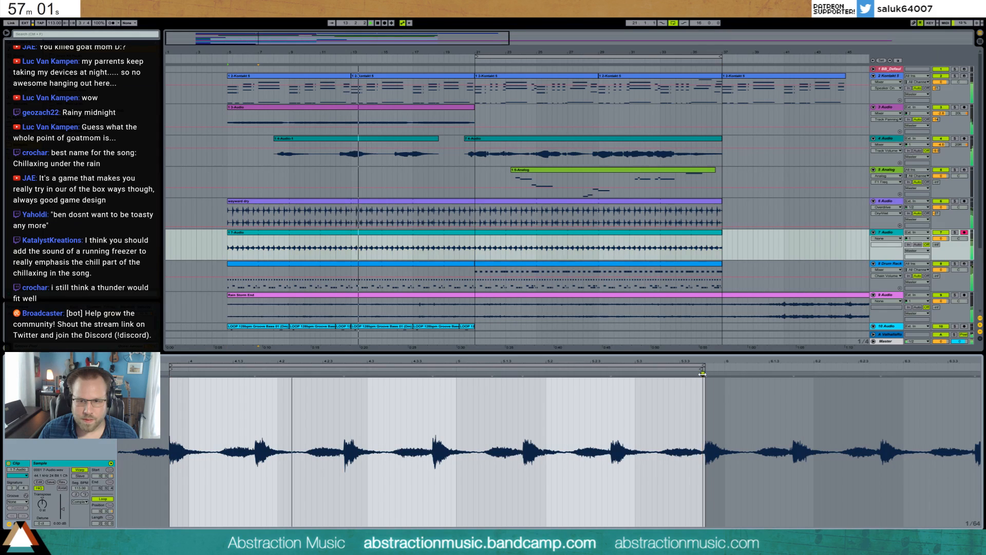
{"action": "left_click_drag", "start_coordinate": [703, 375], "coordinate": [702, 374]}
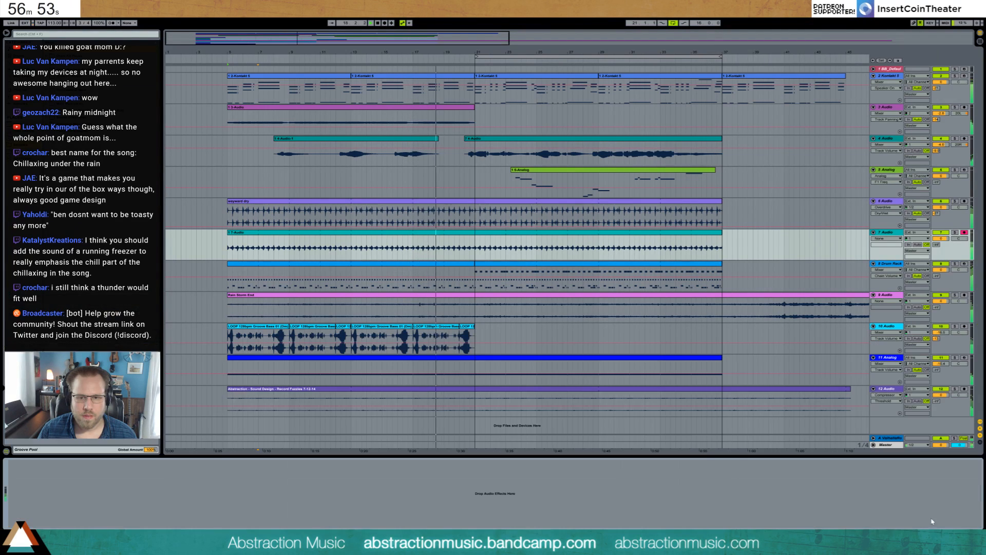
{"action": "key", "text": "shift+Tab"}
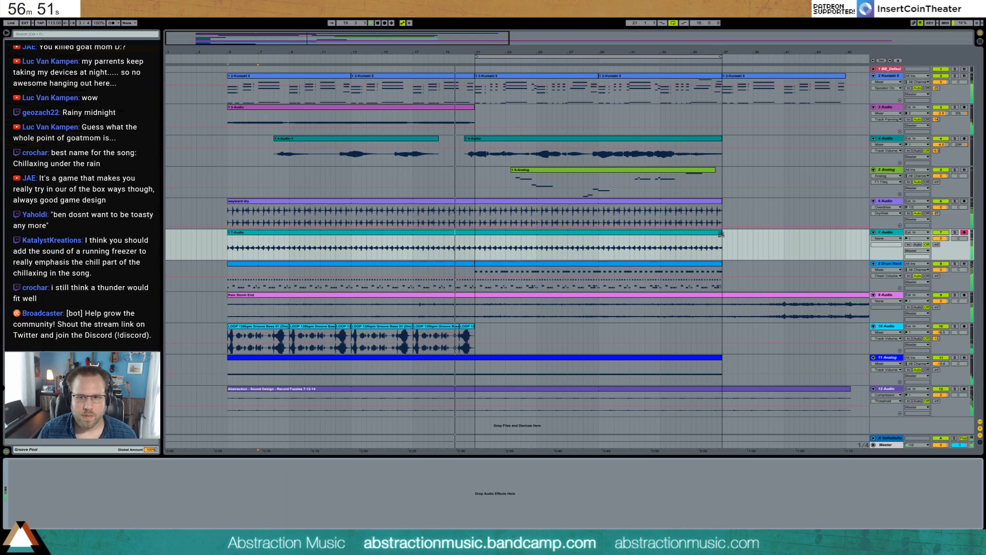
{"action": "left_click_drag", "start_coordinate": [721, 233], "coordinate": [847, 243]}
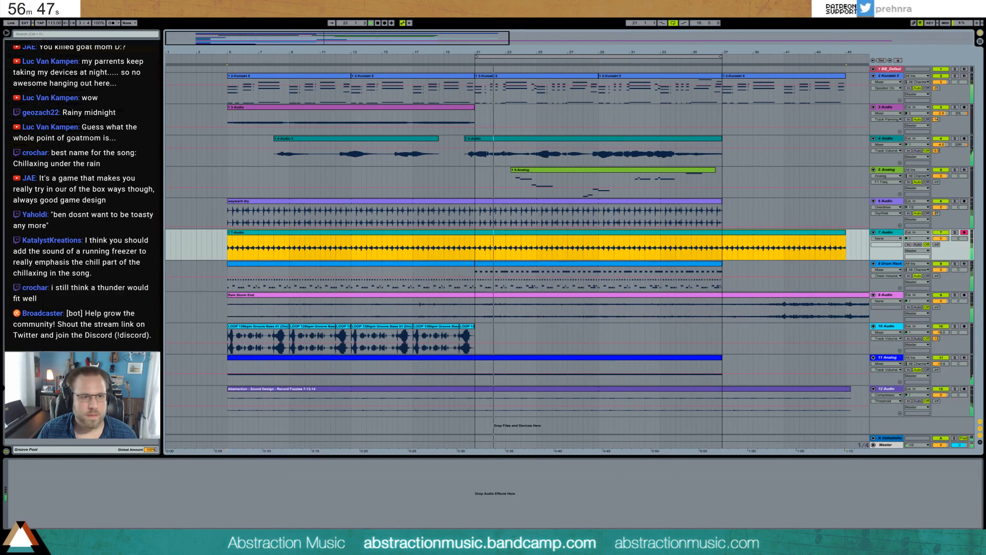
Add a high-pass Auto Filter to track 7, adjust its cutoff, and raise the track's send A level.
{"action": "left_click_drag", "start_coordinate": [98, 63], "coordinate": [160, 490]}
{"action": "left_click", "coordinate": [41, 510]}
{"action": "left_click_drag", "start_coordinate": [62, 498], "coordinate": [80, 502]}
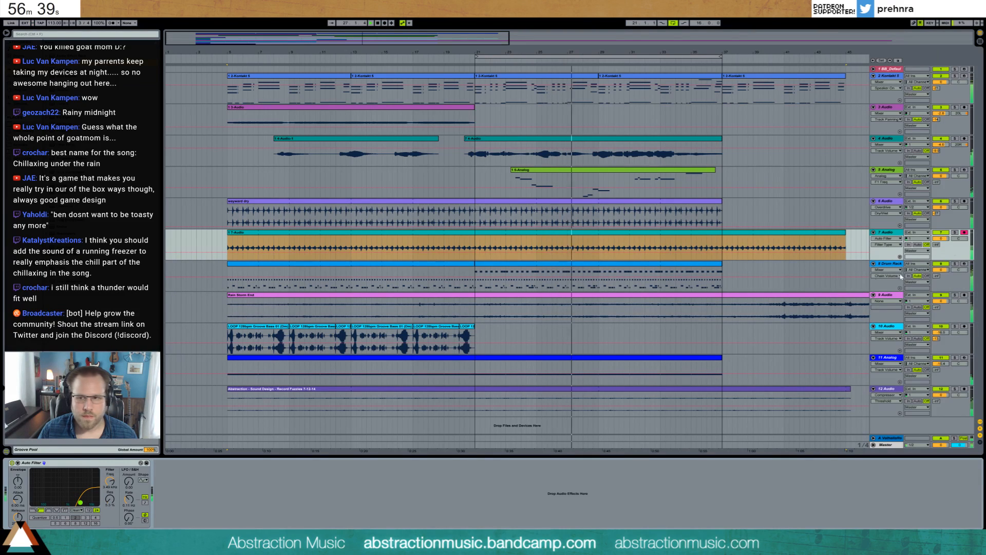
{"action": "left_click_drag", "start_coordinate": [936, 245], "coordinate": [936, 213]}
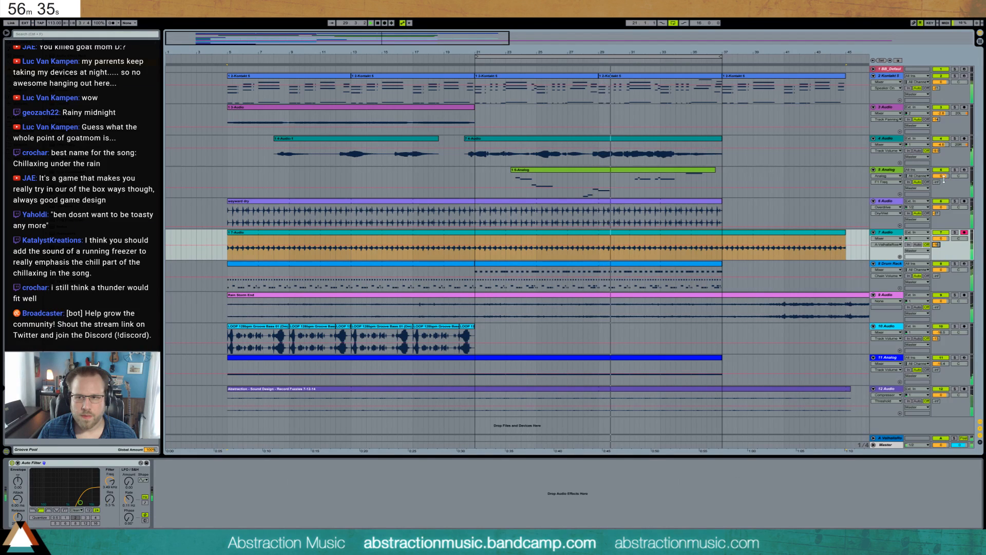
Lower track 5's volume and pan it off-centre, then insert a Chorus before its Overdrive and adjust the modulation.
{"action": "left_click_drag", "start_coordinate": [940, 175], "coordinate": [959, 186]}
{"action": "left_click", "coordinate": [887, 170]}
{"action": "key", "text": "space"}
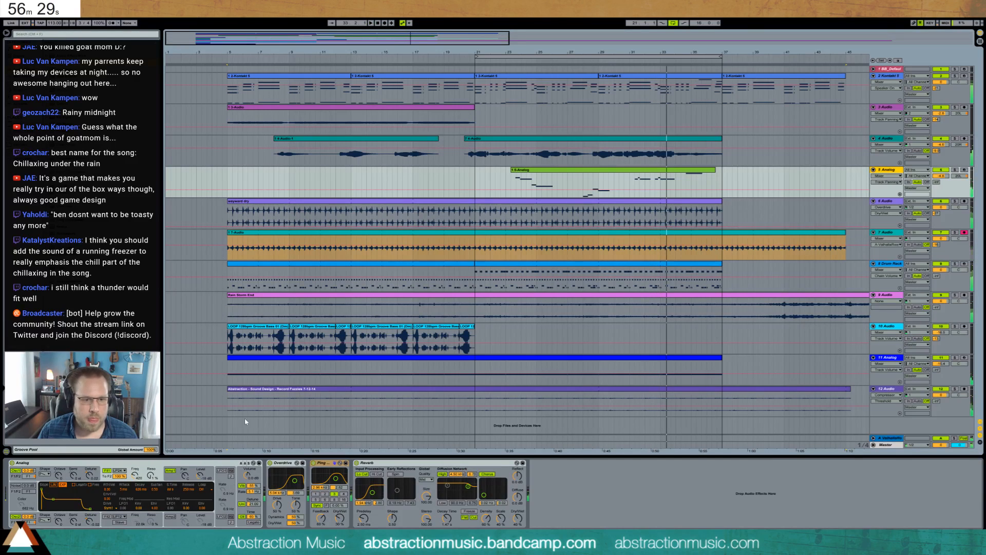
{"action": "left_click_drag", "start_coordinate": [67, 90], "coordinate": [268, 492]}
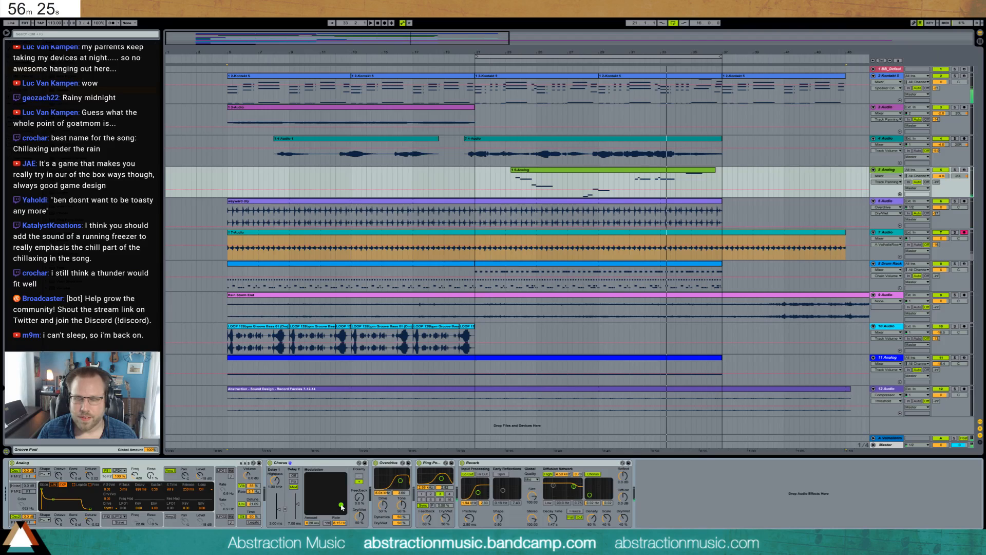
{"action": "key", "text": "space"}
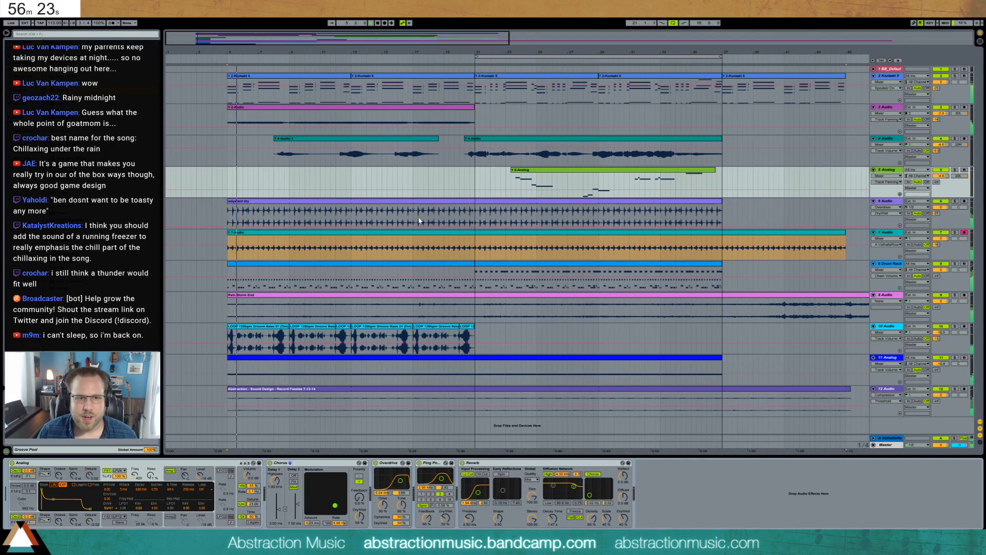
Arm track 5 and rebalance its volume while auditioning the Analog part from bar 23.
{"action": "left_click", "coordinate": [511, 184]}
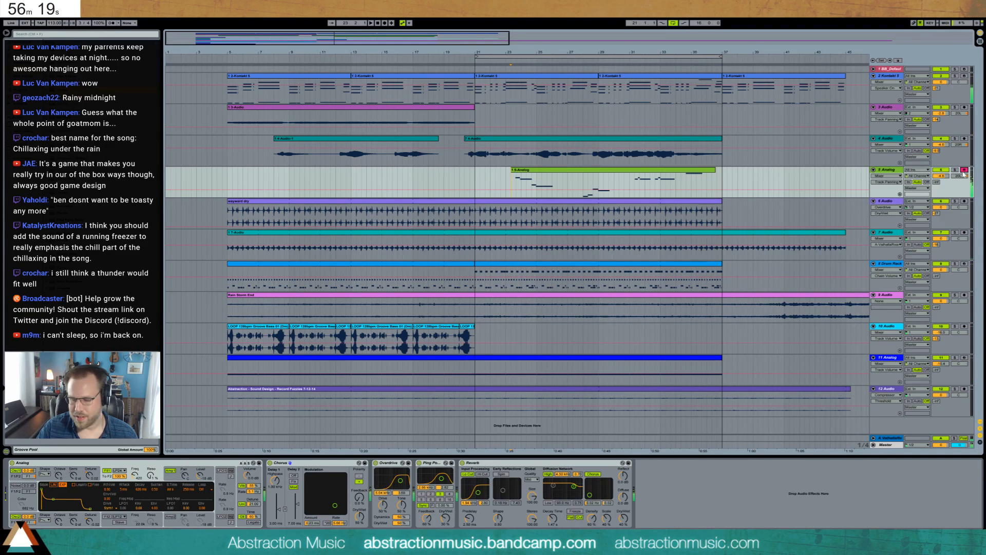
{"action": "key", "text": "space"}
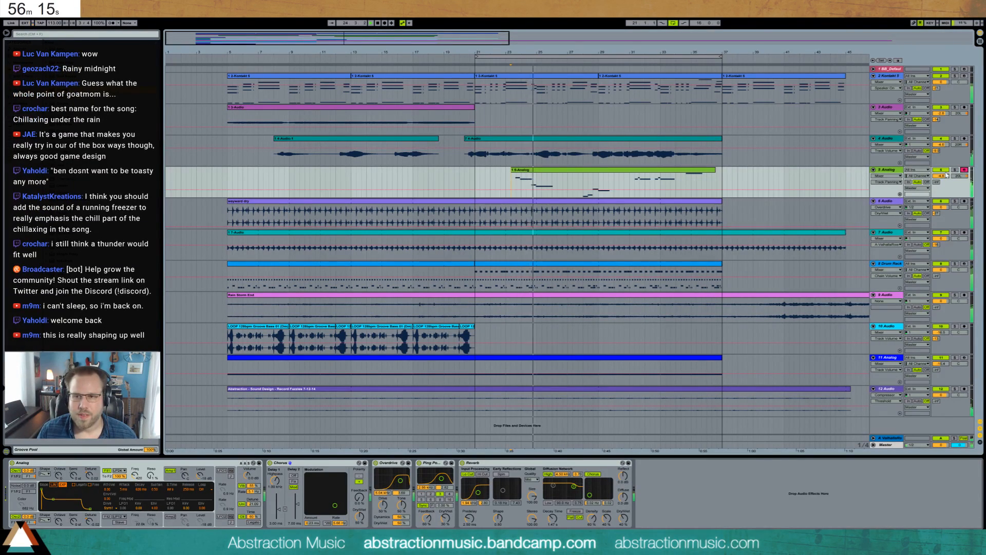
{"action": "left_click_drag", "start_coordinate": [945, 177], "coordinate": [945, 170]}
{"action": "key", "text": "space"}
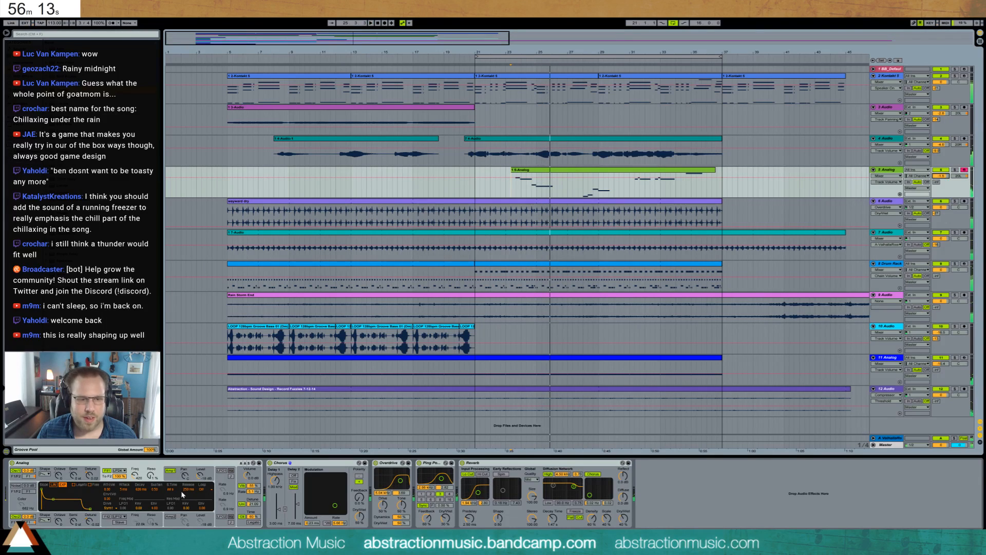
Adjust the Analog synth's amp 1 level and the Chorus modulation, and audition the part from bar 23.
{"action": "left_click", "coordinate": [195, 478]}
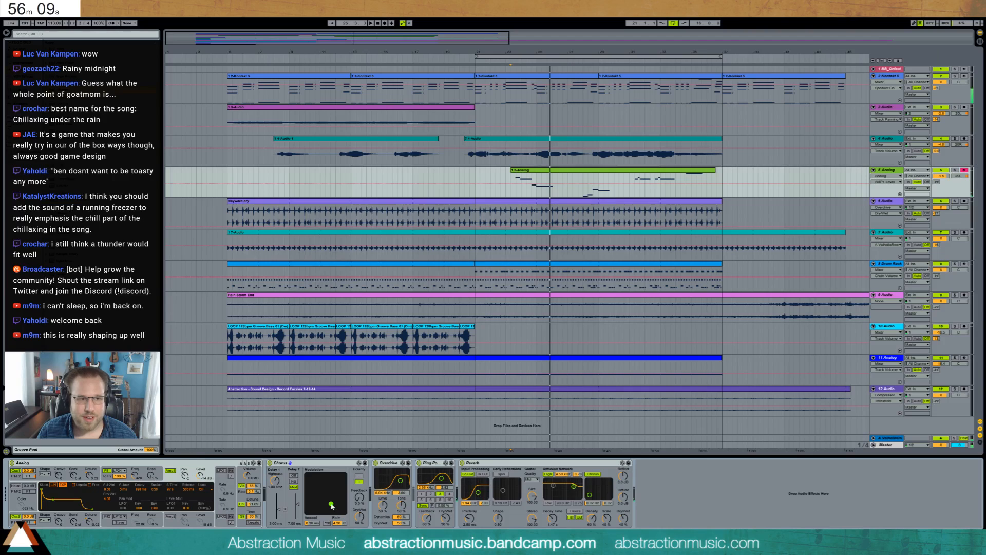
{"action": "key", "text": "space"}
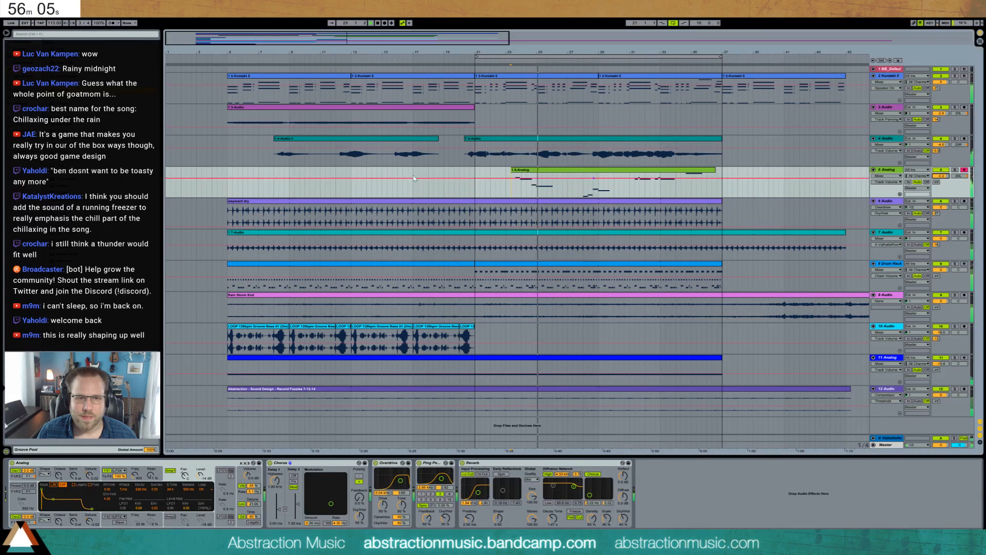
{"action": "left_click", "coordinate": [26, 152]}
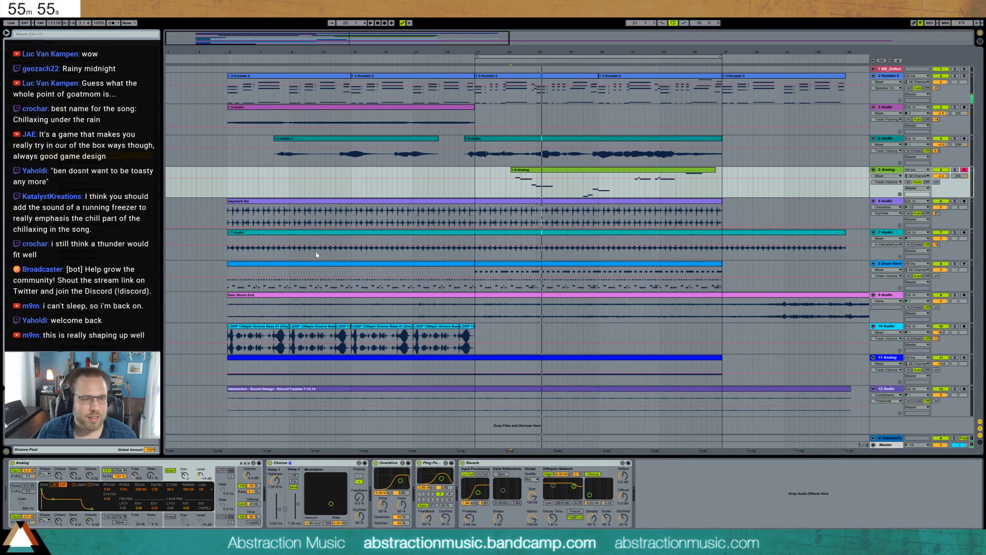
Insert an audio track below track 11 and place the Field Recording - Long Rain sample on it, starting at the song's beginning.
{"action": "key", "text": "ctrl+t"}
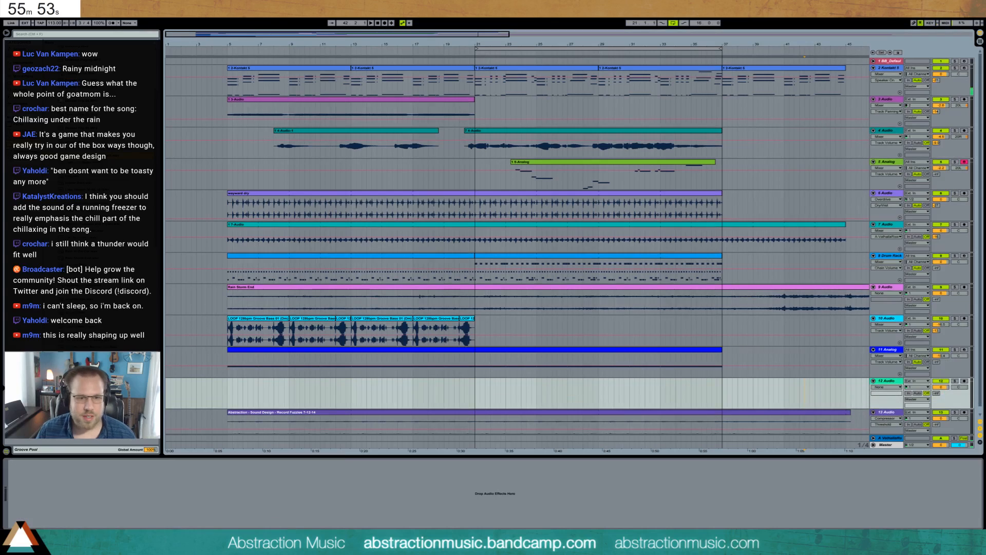
{"action": "left_click_drag", "start_coordinate": [93, 155], "coordinate": [229, 387]}
{"action": "key", "text": "z"}
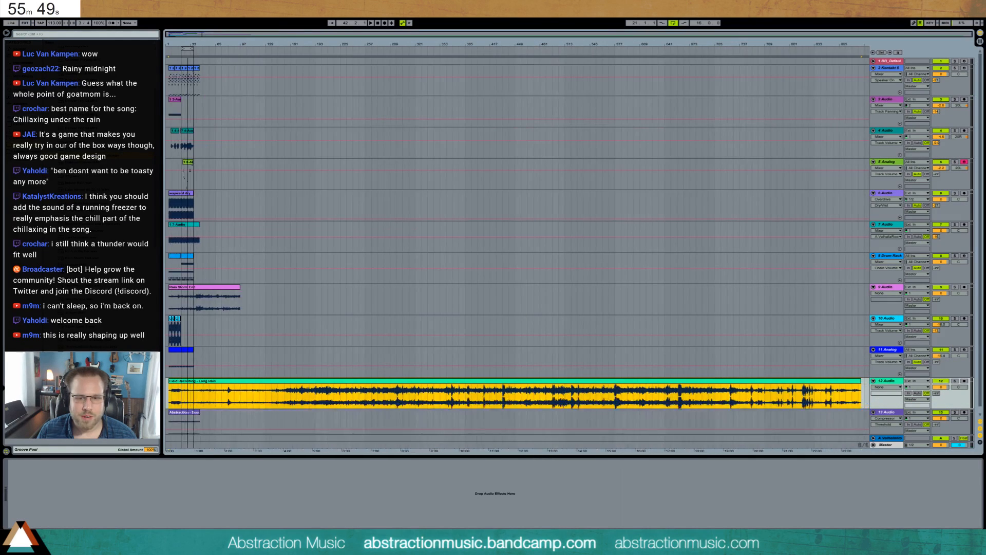
Audition the Long Rain recording at several points and relocate a section of about 96 bars from its middle to bar 21.
{"action": "left_click", "coordinate": [609, 395]}
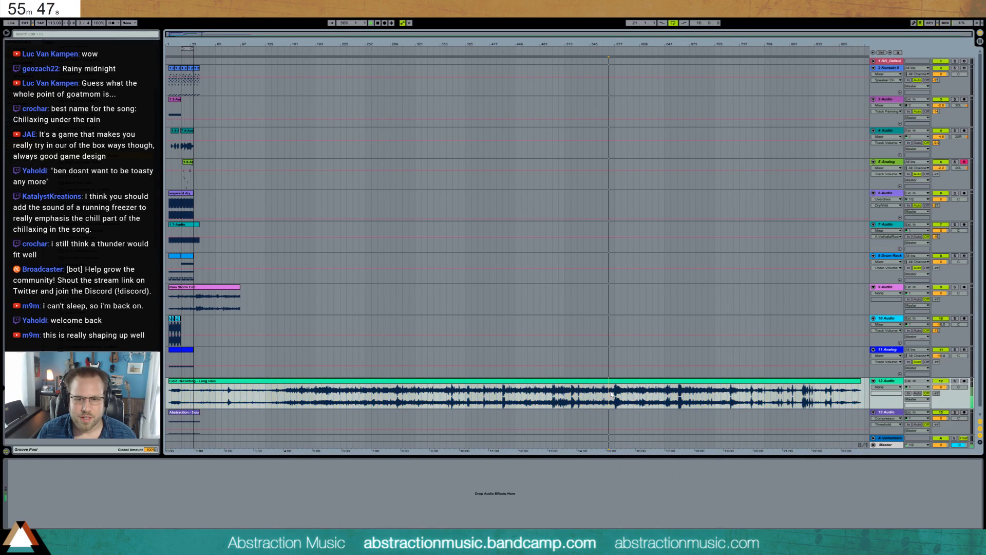
{"action": "left_click", "coordinate": [617, 393]}
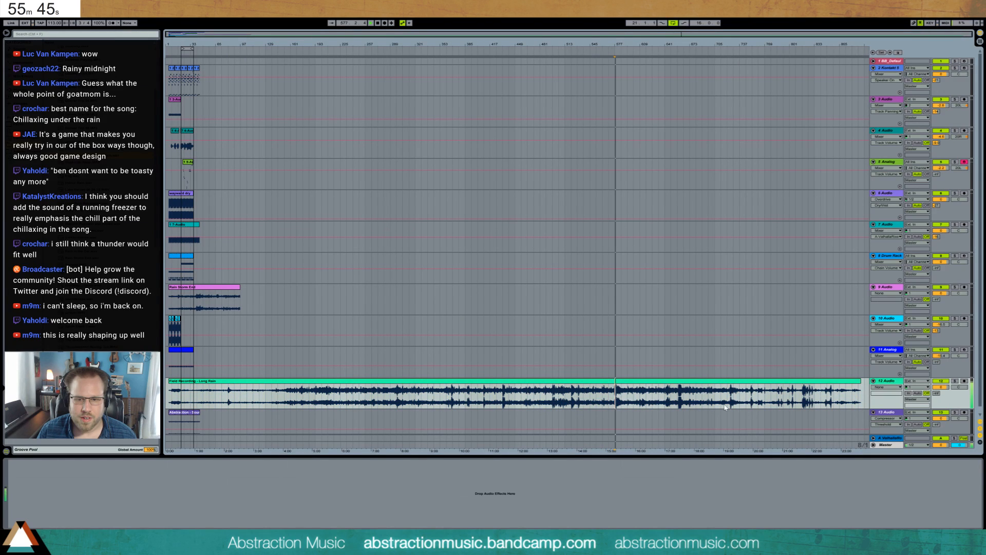
{"action": "left_click", "coordinate": [572, 393]}
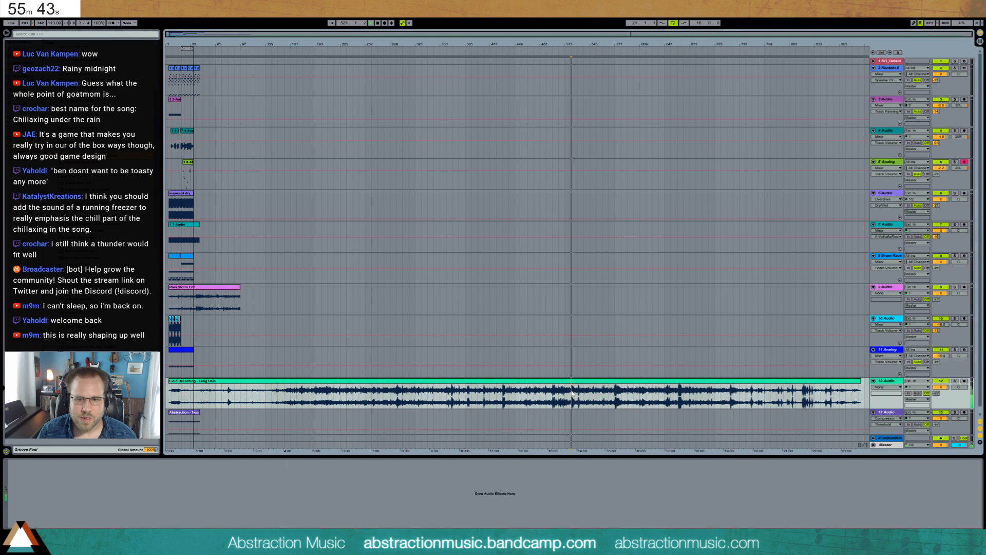
{"action": "left_click", "coordinate": [572, 393]}
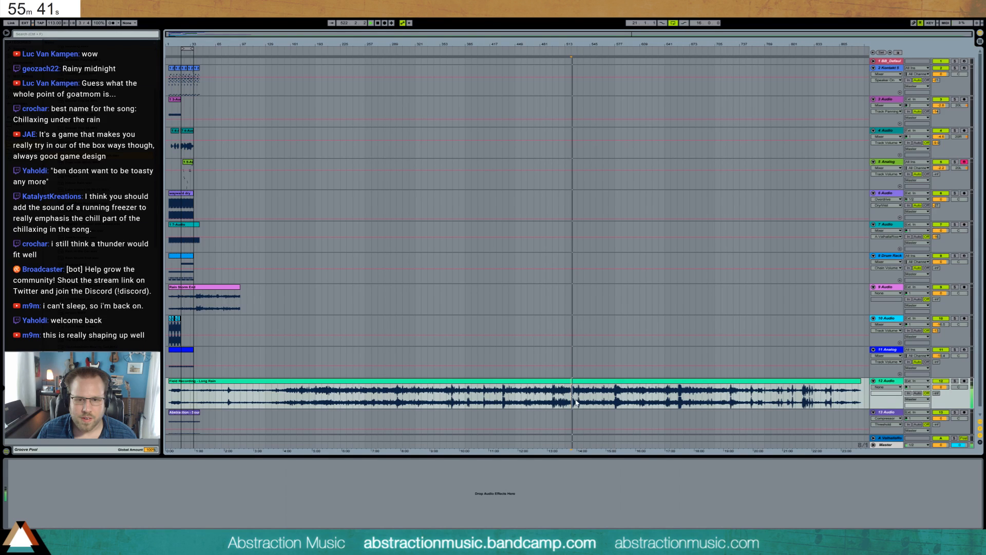
{"action": "left_click", "coordinate": [553, 394]}
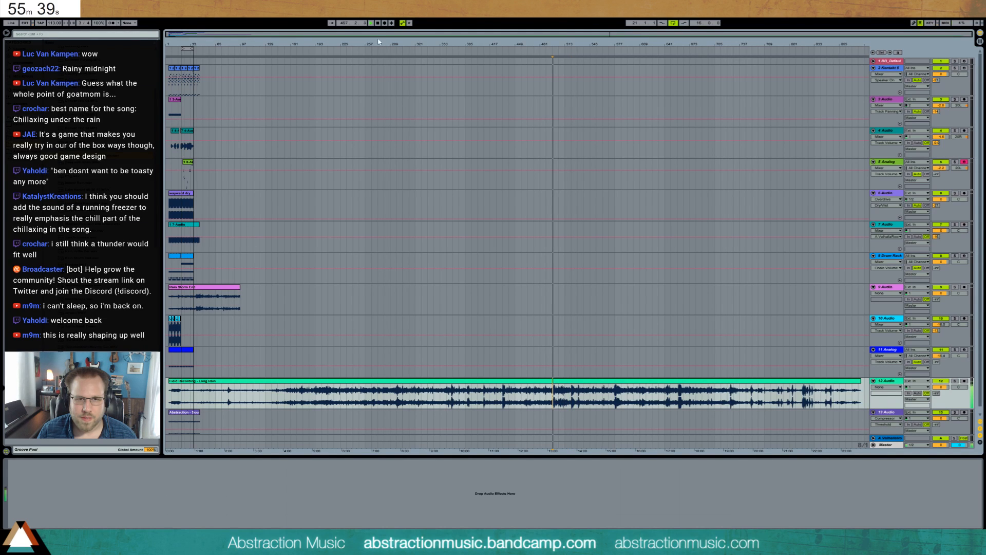
{"action": "mouse_move", "coordinate": [554, 44]}
{"action": "left_mouse_down"}
{"action": "mouse_move", "coordinate": [485, 138]}
{"action": "mouse_move", "coordinate": [451, 232]}
{"action": "left_mouse_up"}
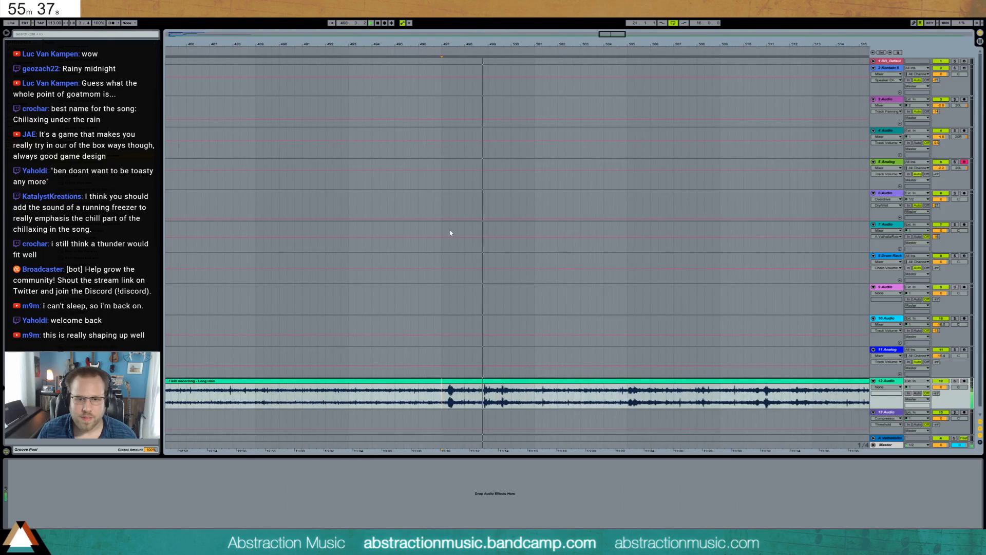
{"action": "left_click_drag", "start_coordinate": [606, 34], "coordinate": [643, 0]}
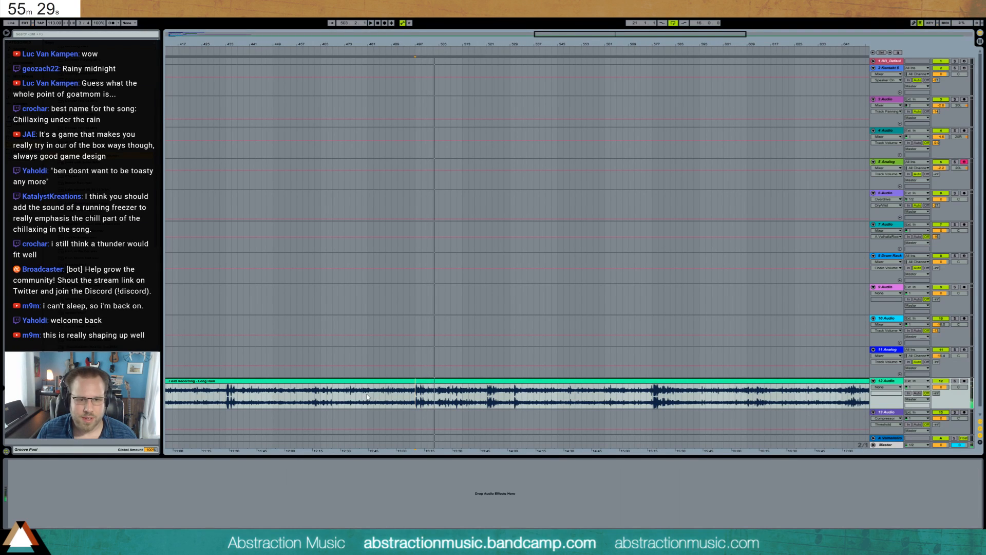
{"action": "left_click_drag", "start_coordinate": [362, 394], "coordinate": [646, 400]}
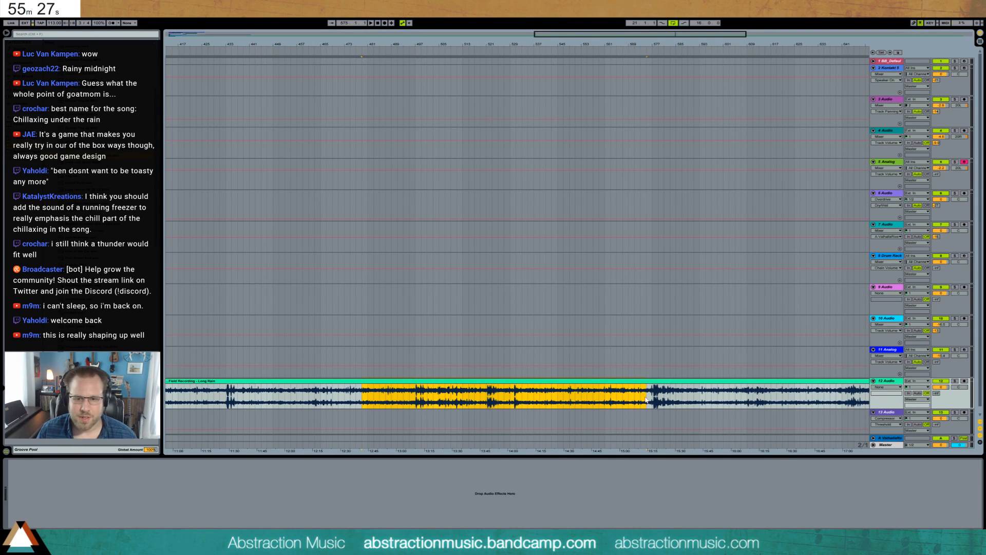
{"action": "left_click_drag", "start_coordinate": [199, 37], "coordinate": [197, 38]}
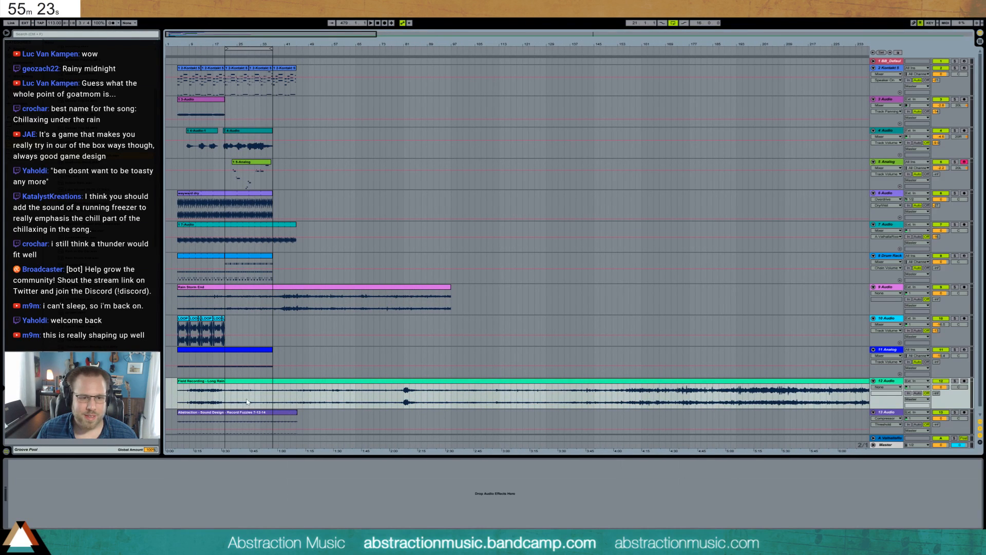
{"action": "left_click", "coordinate": [227, 393]}
{"action": "key", "text": "ctrl+v"}
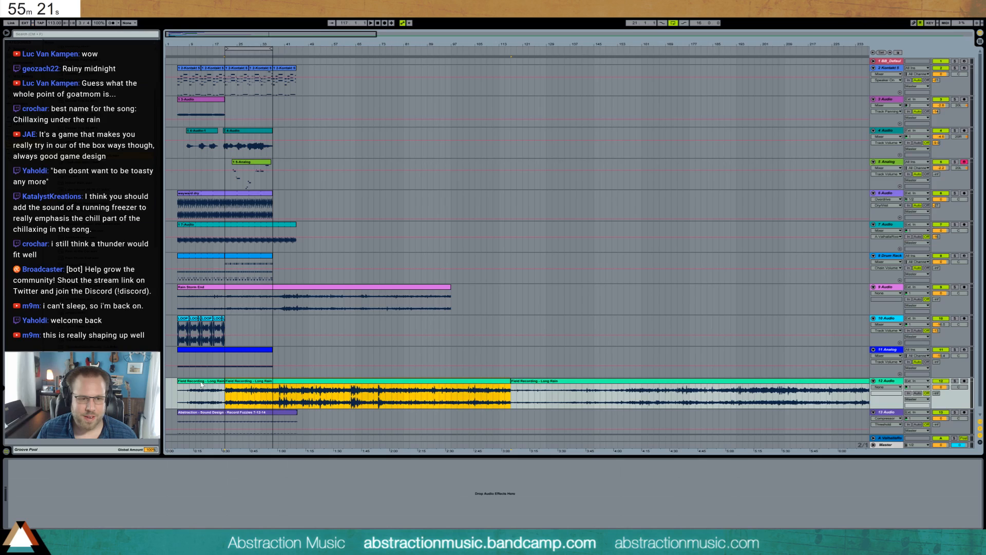
Delete the leftover Long Rain clips before and after the relocated section on track 12.
{"action": "key", "text": "Delete"}
{"action": "left_click", "coordinate": [584, 382]}
{"action": "key", "text": "Delete"}
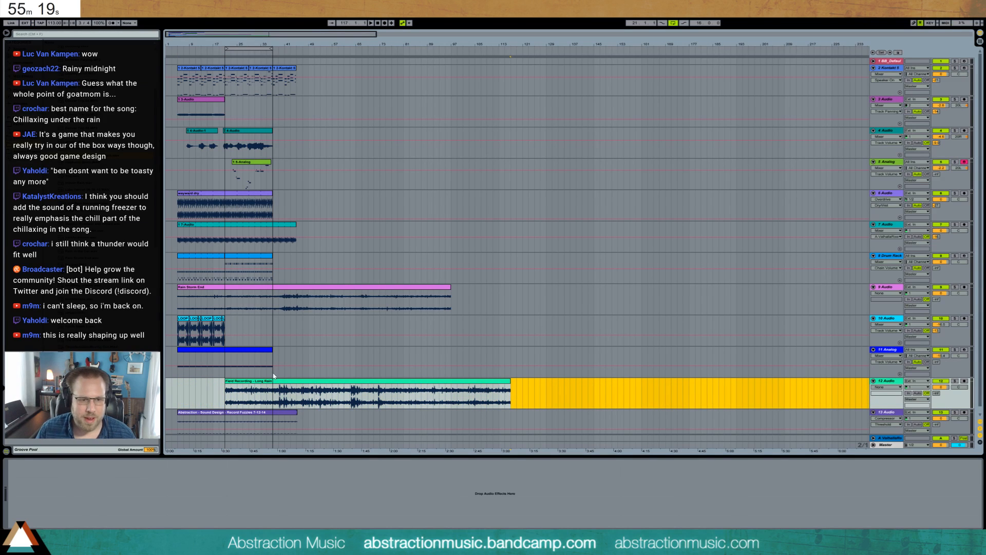
Trim the Long Rain clip to end with the Rain Storm End clip and give it a fade-in about 12 bars long.
{"action": "left_click_drag", "start_coordinate": [284, 385], "coordinate": [252, 383]}
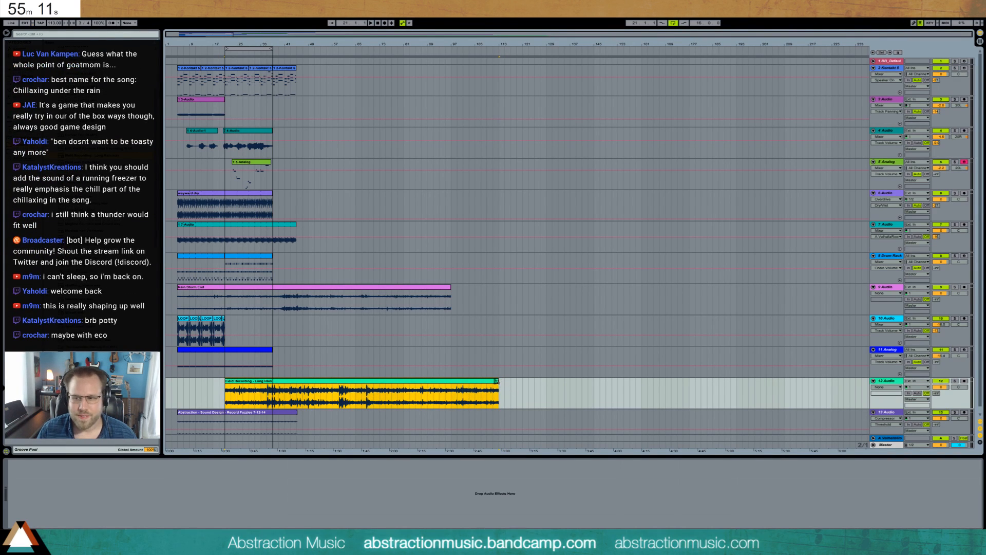
{"action": "left_click_drag", "start_coordinate": [497, 381], "coordinate": [451, 382]}
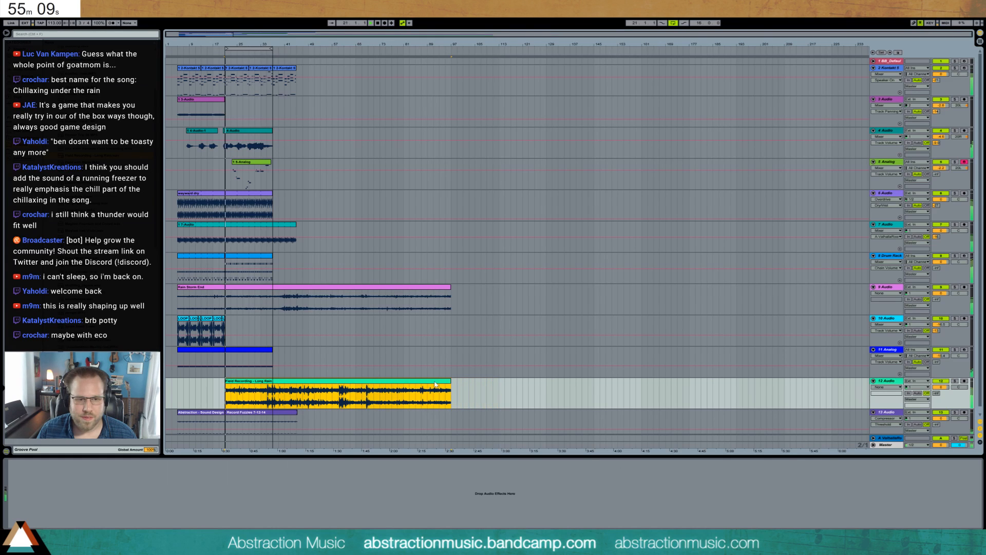
{"action": "key", "text": "ctrl+alt+f"}
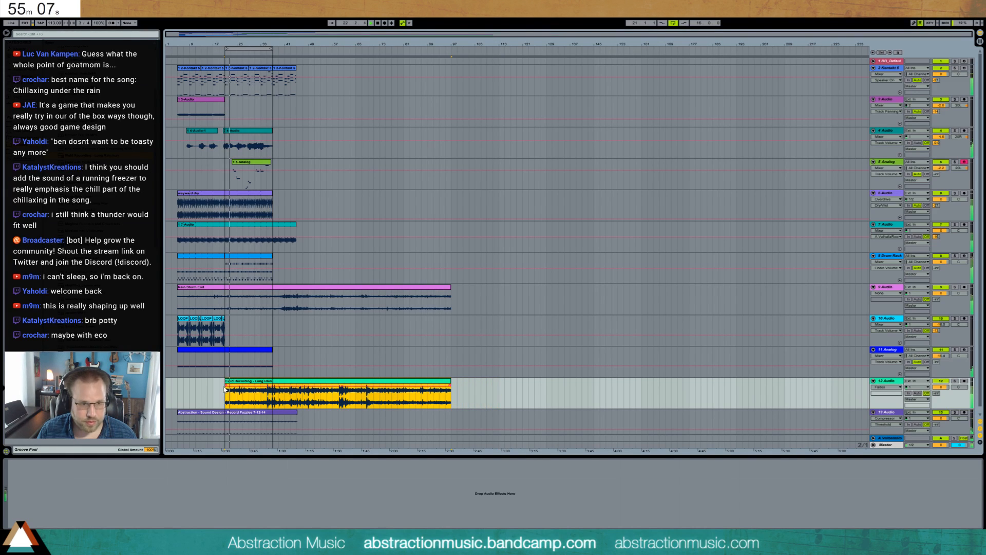
{"action": "left_click_drag", "start_coordinate": [225, 389], "coordinate": [262, 385]}
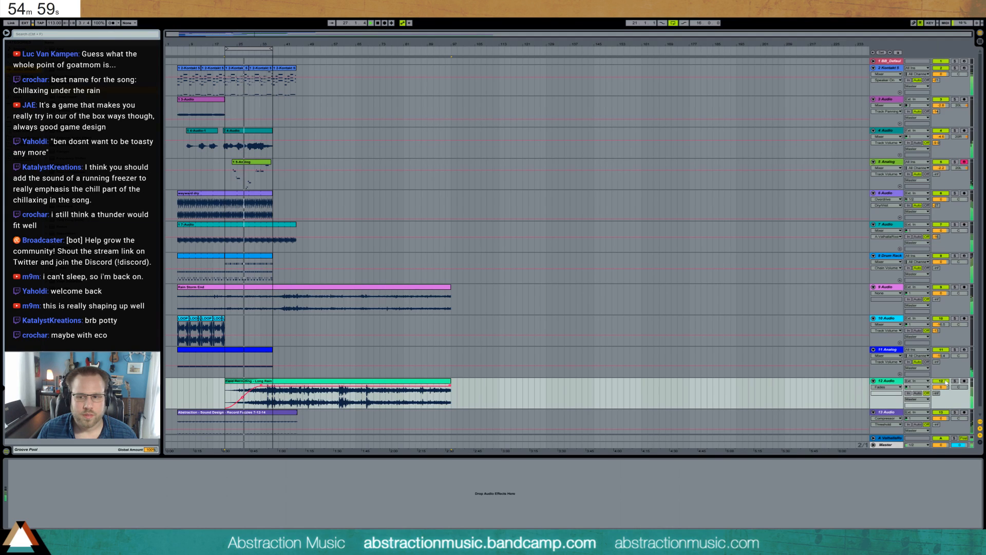
Lower track 12's volume and add a low-pass Auto Filter with a reduced cutoff to the rain recording.
{"action": "left_click_drag", "start_coordinate": [941, 387], "coordinate": [941, 402]}
{"action": "left_click", "coordinate": [94, 63]}
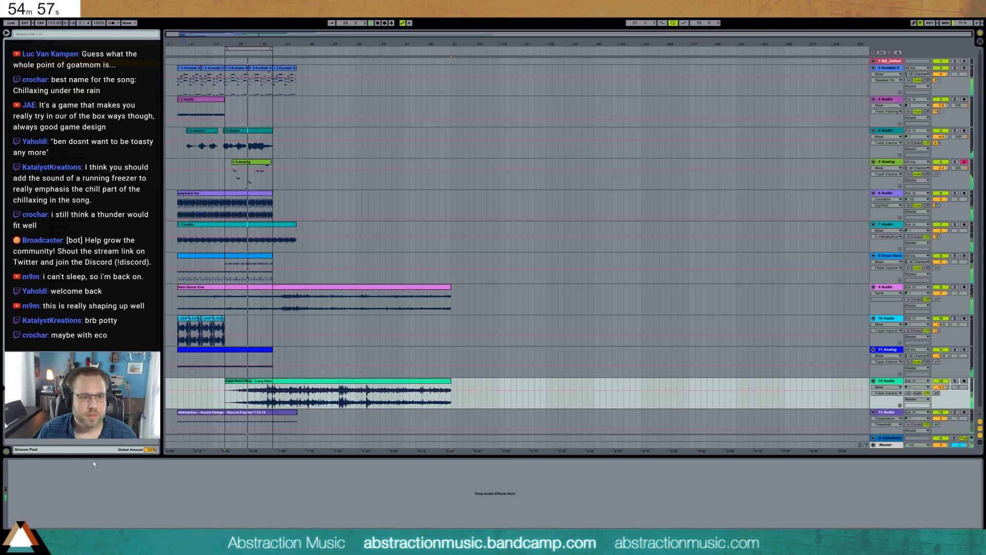
{"action": "left_click_drag", "start_coordinate": [94, 463], "coordinate": [87, 499]}
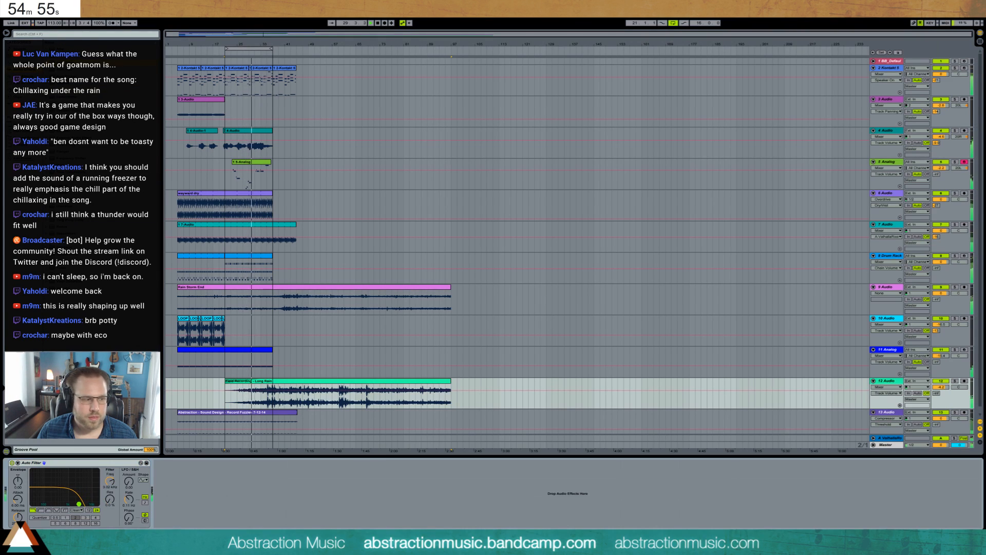
{"action": "left_click_drag", "start_coordinate": [945, 391], "coordinate": [945, 398]}
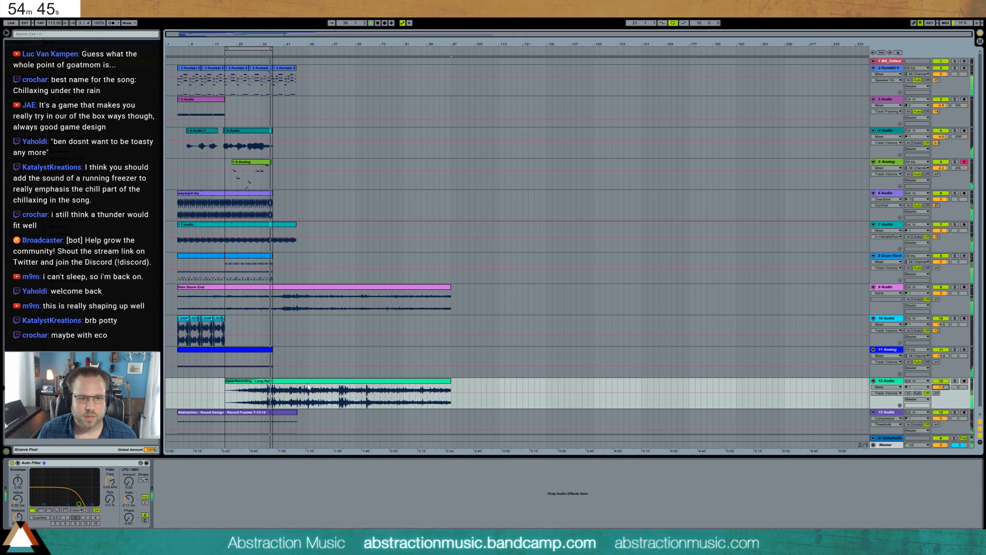
Move the Long Rain clip about 2 bars later and shorten the Rain Storm End clip to about bar 65.
{"action": "key", "text": "space"}
{"action": "left_click_drag", "start_coordinate": [296, 383], "coordinate": [302, 383]}
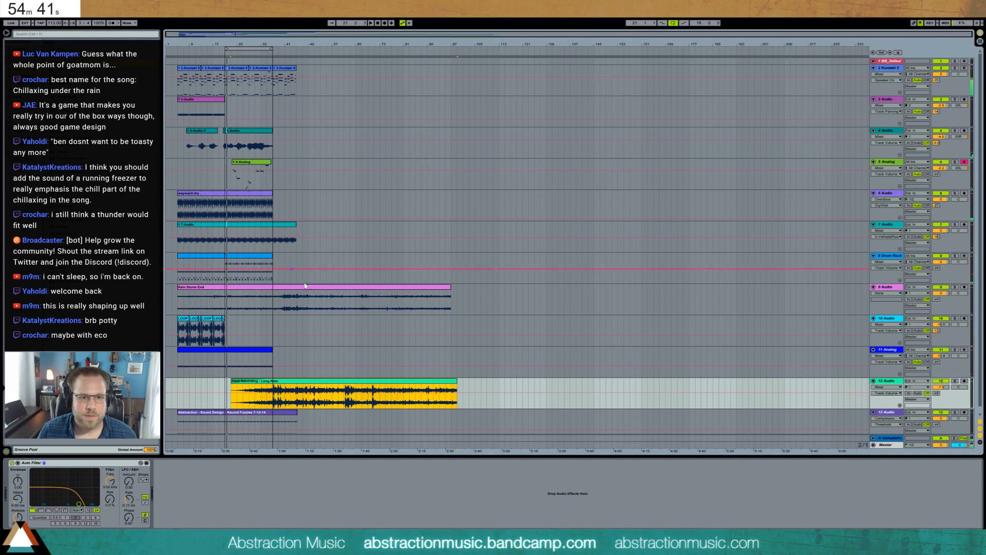
{"action": "left_click_drag", "start_coordinate": [449, 287], "coordinate": [356, 300]}
Extend track 7's clip to about bar 49 and copy the last Kontakt clip so the part runs to bar 53.
{"action": "left_click_drag", "start_coordinate": [294, 226], "coordinate": [308, 226]}
{"action": "left_click", "coordinate": [291, 72]}
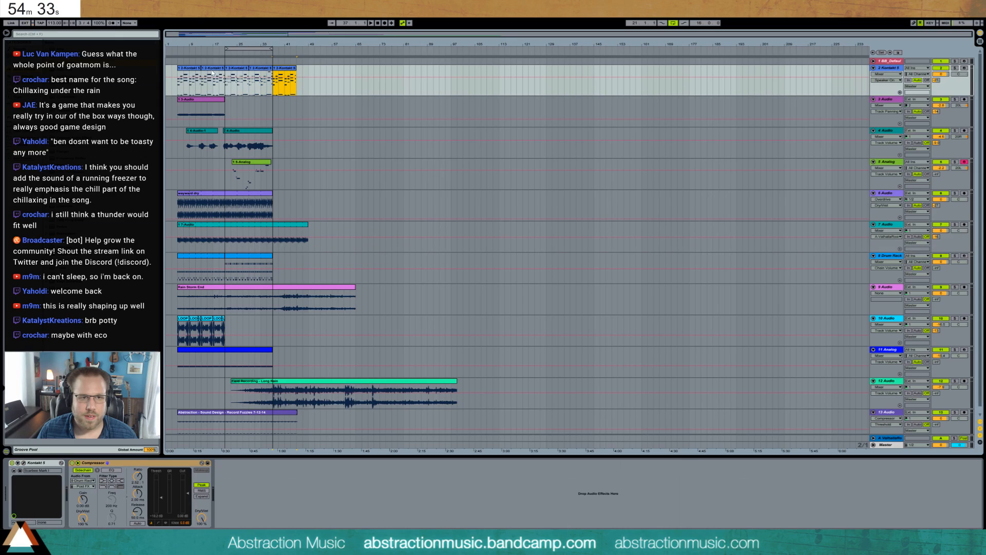
{"action": "left_click", "coordinate": [272, 88]}
{"action": "key", "text": "ctrl+v"}
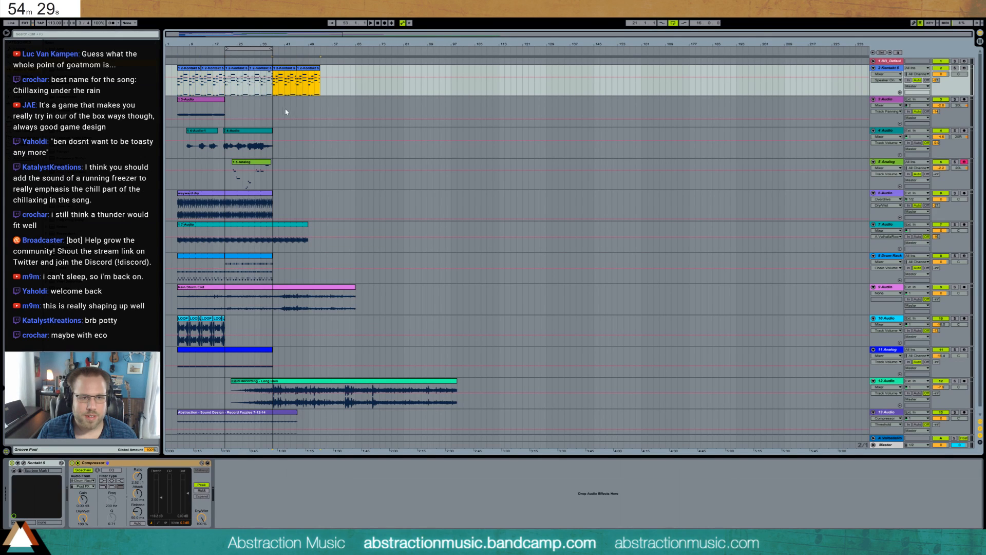
Audition and open the Kontakt clip at bar 37, and transpose the top note of the bar 43 chord down an octave.
{"action": "key", "text": "space"}
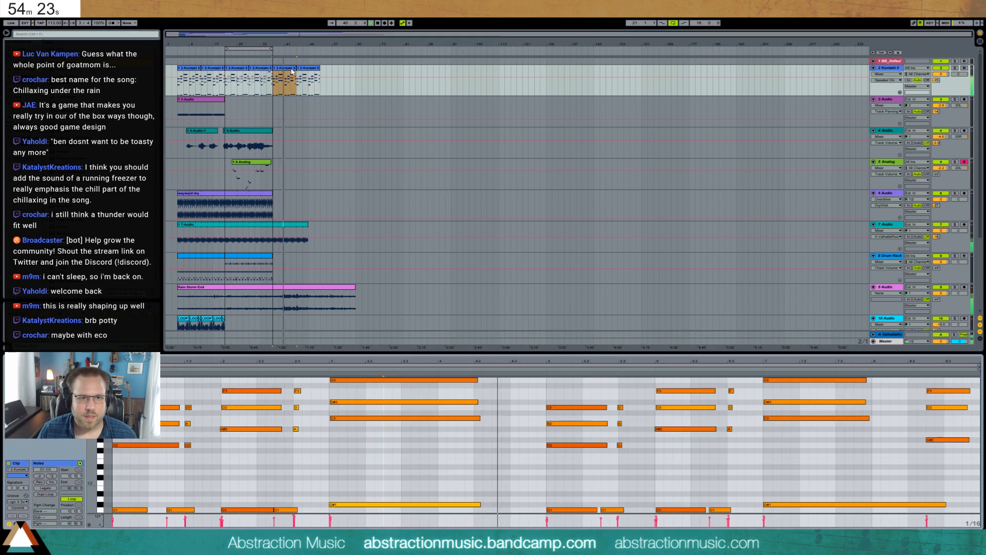
{"action": "double_click", "coordinate": [290, 72]}
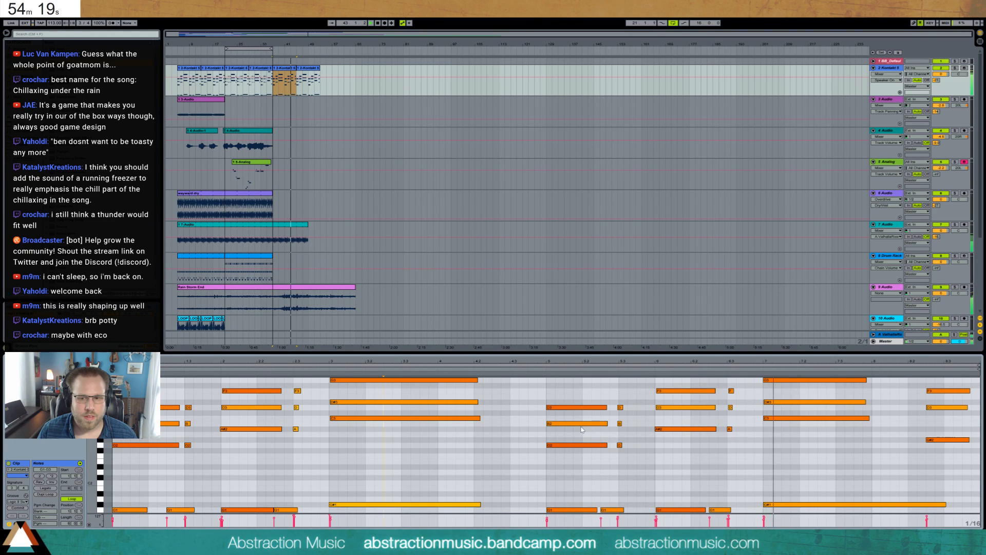
{"action": "scroll", "coordinate": [793, 448], "scroll_direction": "up", "scroll_amount": 1}
{"action": "left_click", "coordinate": [795, 423]}
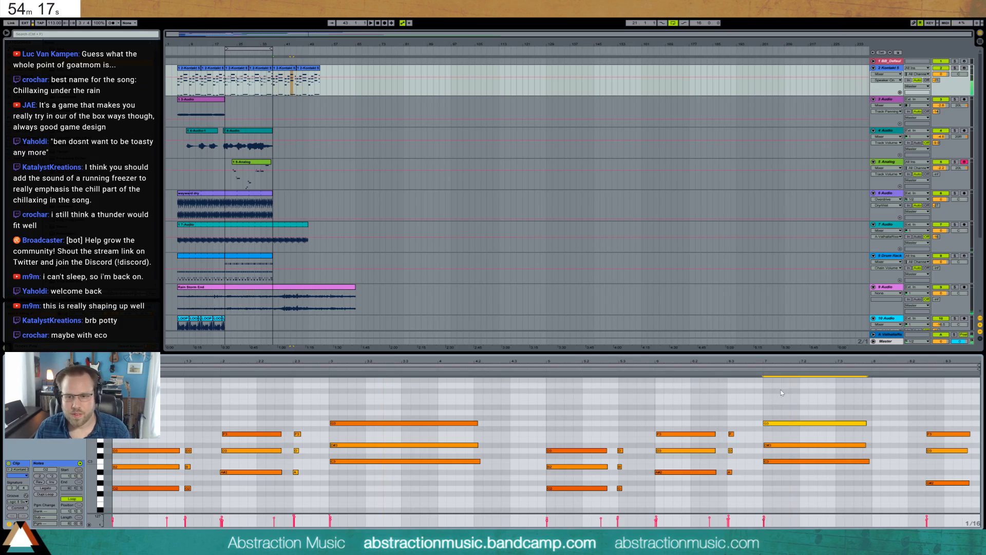
{"action": "key", "text": "shift+Down"}
Shorten the long chord and bass note at the start of bar 42 and duplicate them slightly later within the bar.
{"action": "scroll", "coordinate": [647, 421], "scroll_direction": "down", "scroll_amount": 1}
{"action": "left_click", "coordinate": [683, 391]}
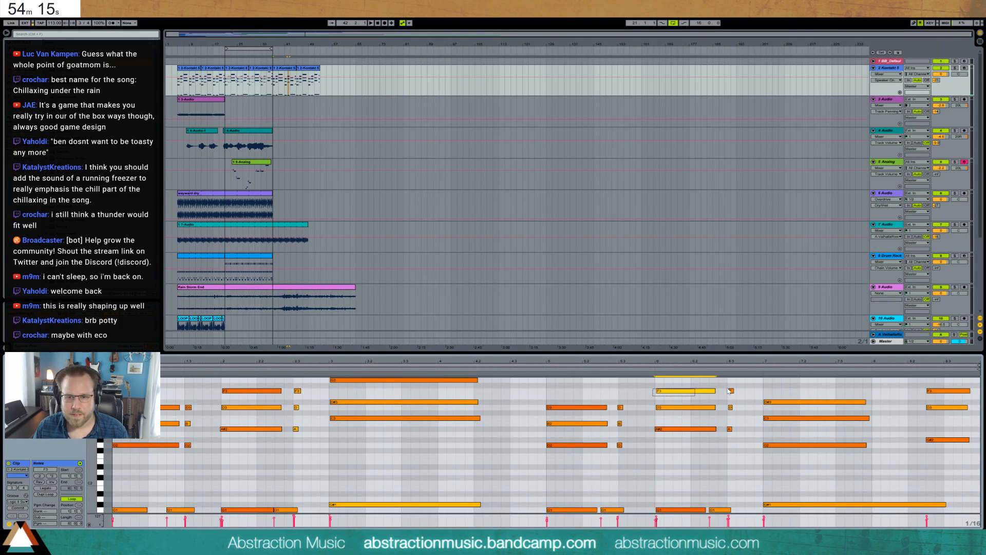
{"action": "left_click", "coordinate": [731, 390], "text": "shift"}
{"action": "left_click_drag", "start_coordinate": [677, 384], "coordinate": [686, 519]}
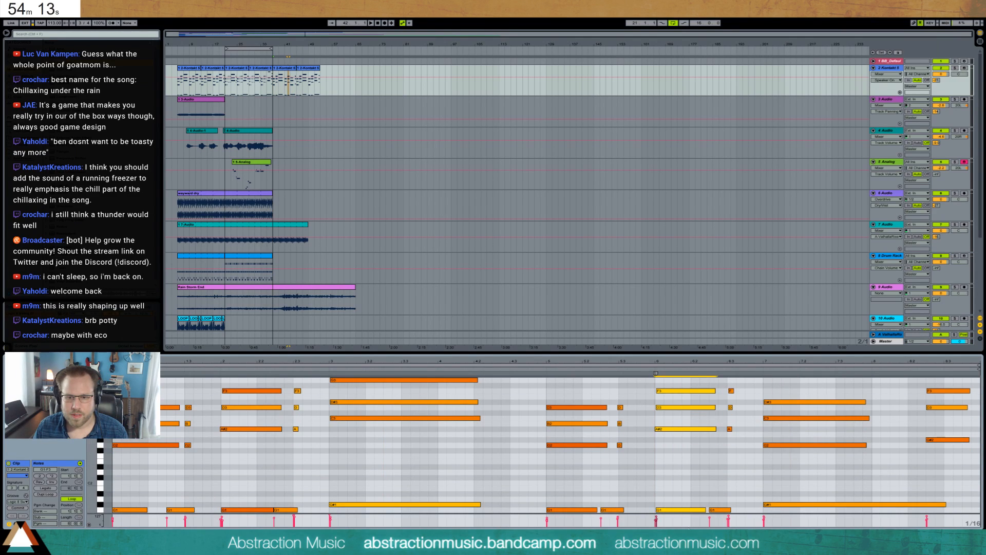
{"action": "key", "text": "shift+Left"}
{"action": "key", "text": "shift+Left"}
{"action": "key", "text": "shift+Left"}
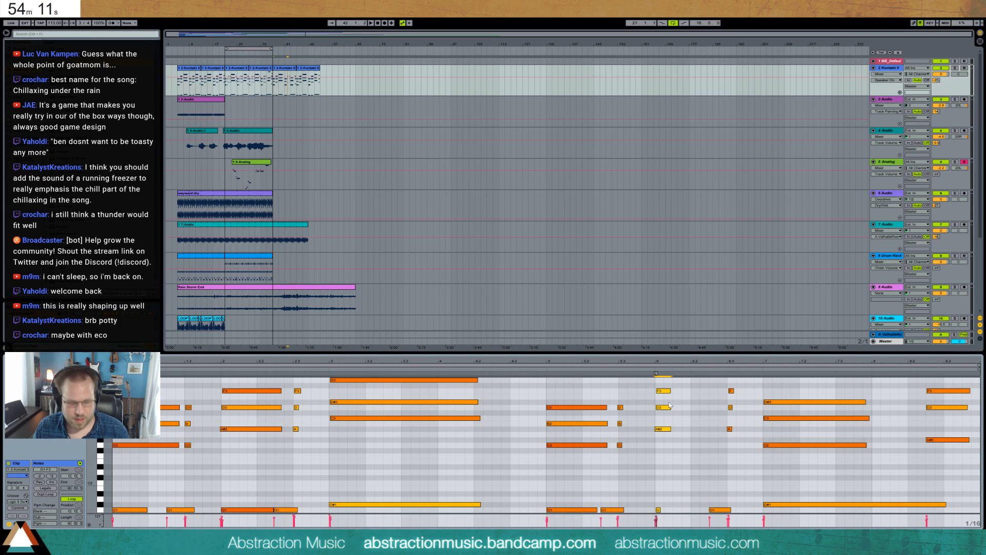
{"action": "key", "text": "ctrl+d"}
{"action": "key", "text": "Right"}
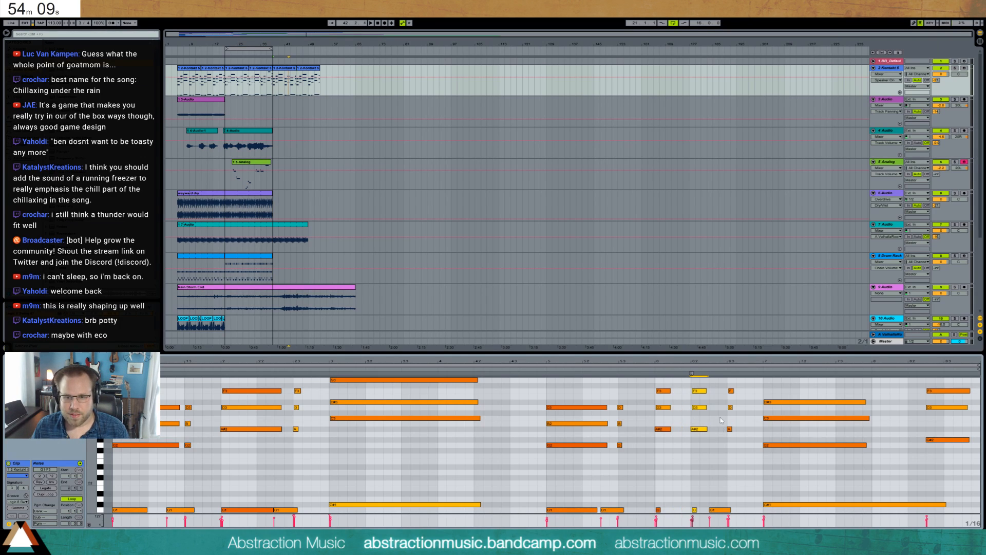
Delete the bass note after the duplicated chord and shift bar 42's short closing chord two grid steps later.
{"action": "left_click", "coordinate": [719, 509]}
{"action": "key", "text": "Delete"}
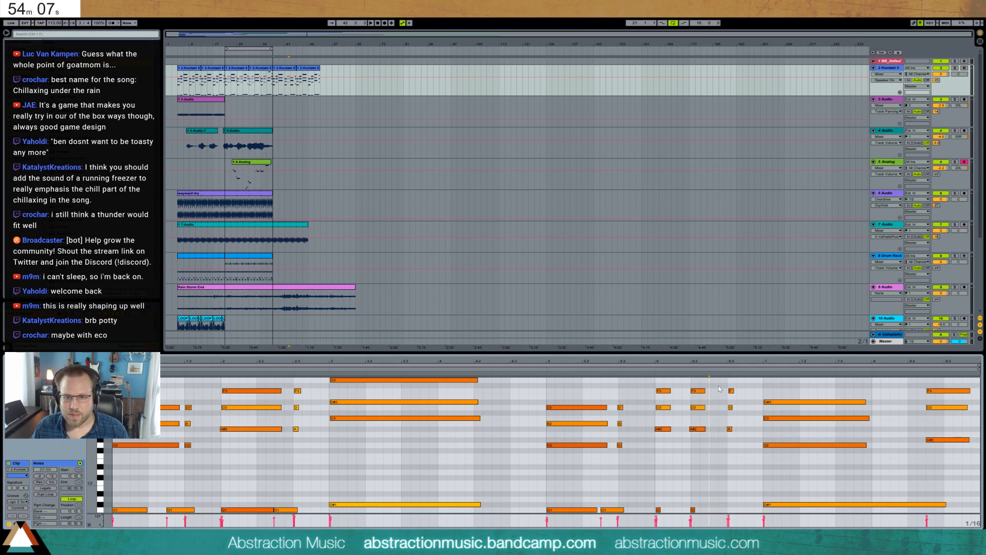
{"action": "left_click_drag", "start_coordinate": [720, 388], "coordinate": [734, 456]}
{"action": "key", "text": "Right"}
{"action": "key", "text": "Right"}
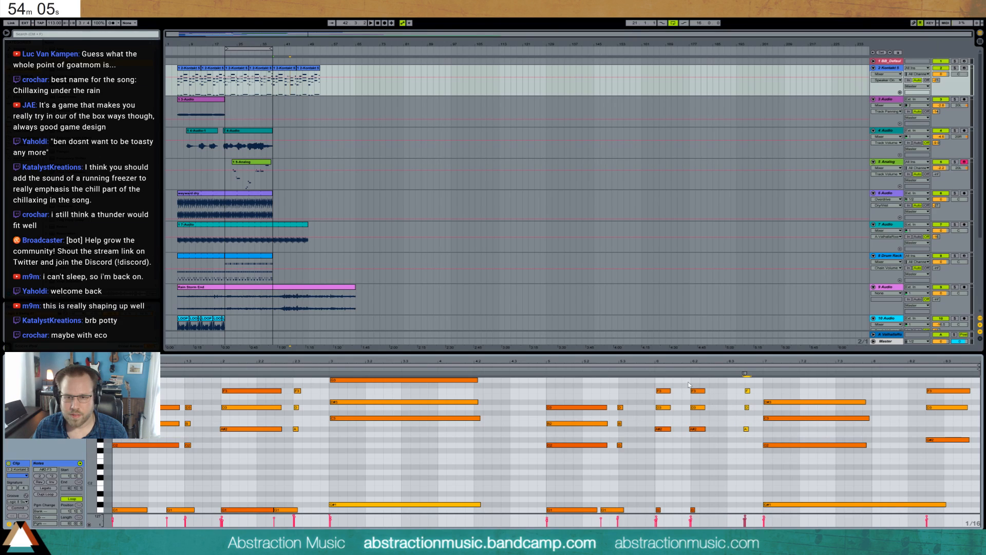
Lower the top note of the duplicated chord in bar 42 and lengthen that chord and its bass note.
{"action": "left_click_drag", "start_coordinate": [688, 384], "coordinate": [701, 402]}
{"action": "left_click_drag", "start_coordinate": [693, 402], "coordinate": [708, 452]}
{"action": "key", "text": "shift+Right"}
{"action": "key", "text": "shift+Right"}
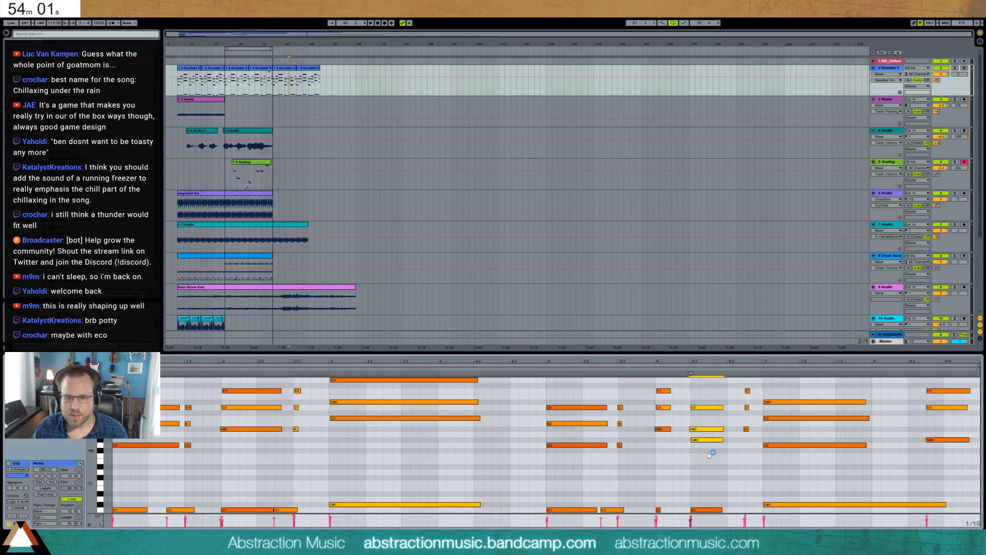
{"action": "key", "text": "space"}
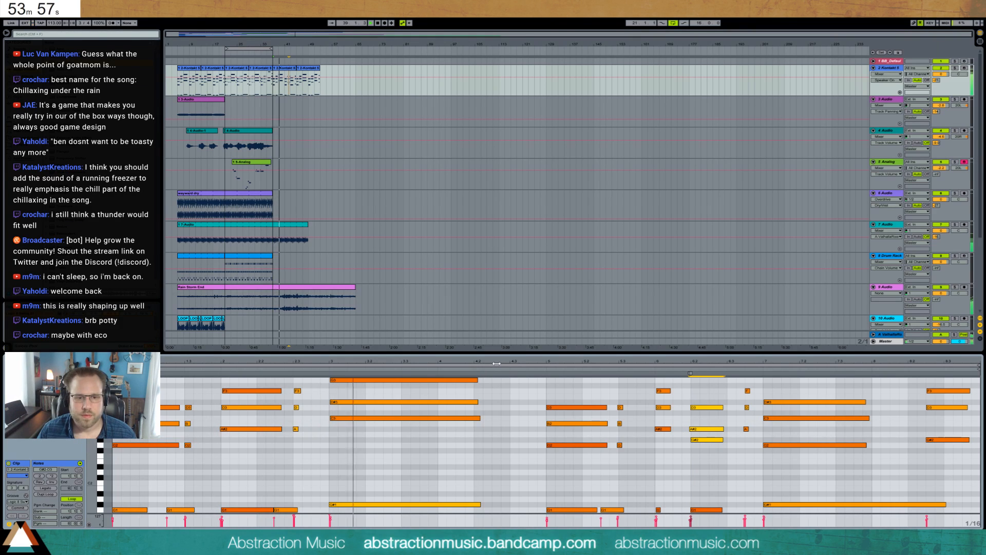
Lower the bottom note of the medium-length upper chord before the second long chord by one semitone, and play the passage.
{"action": "left_click", "coordinate": [414, 504]}
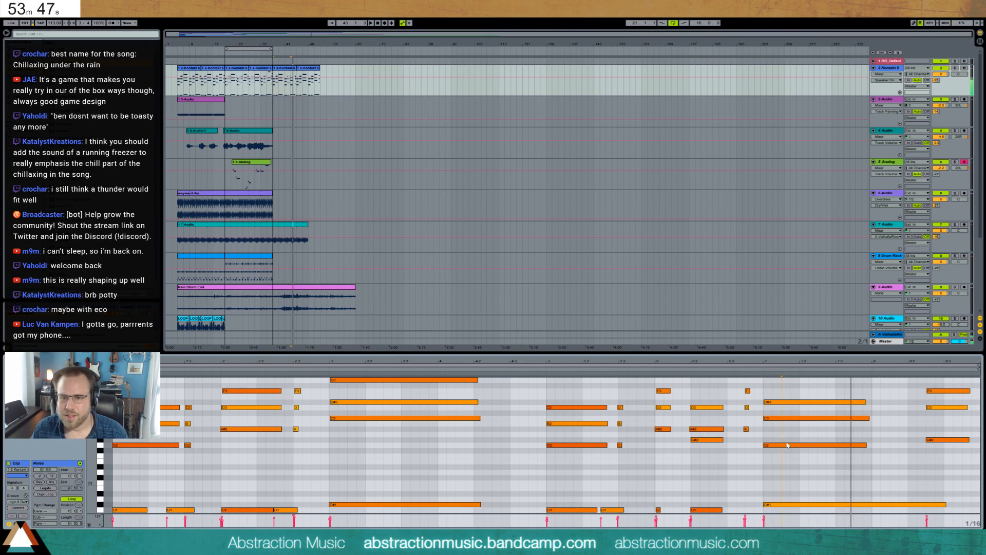
{"action": "left_click", "coordinate": [765, 445]}
{"action": "left_click", "coordinate": [747, 391]}
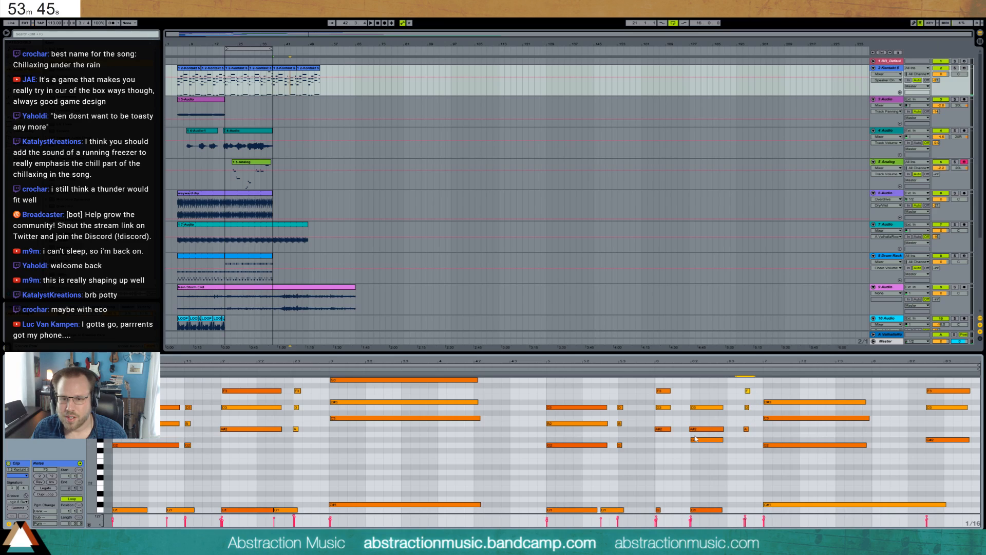
{"action": "left_click_drag", "start_coordinate": [695, 438], "coordinate": [703, 446]}
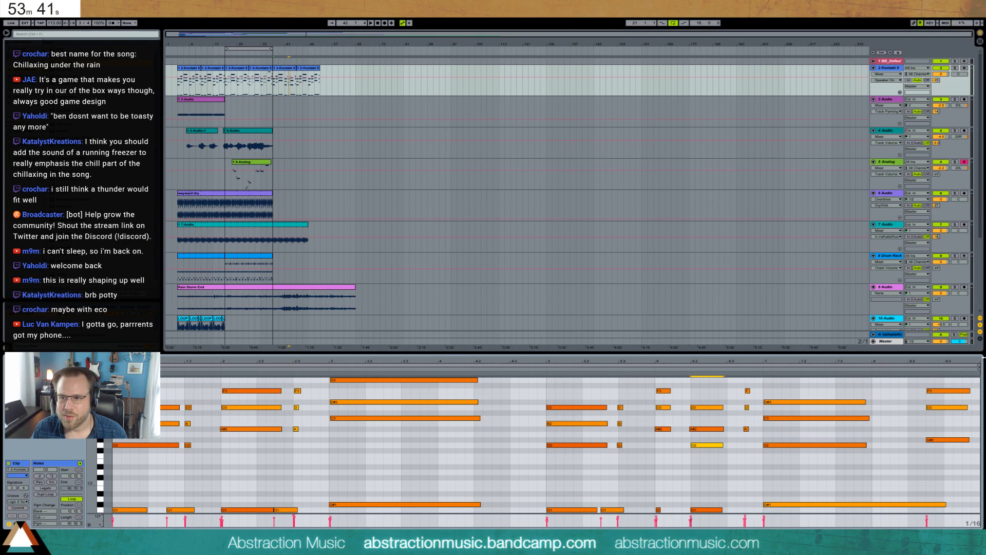
{"action": "left_click", "coordinate": [642, 372]}
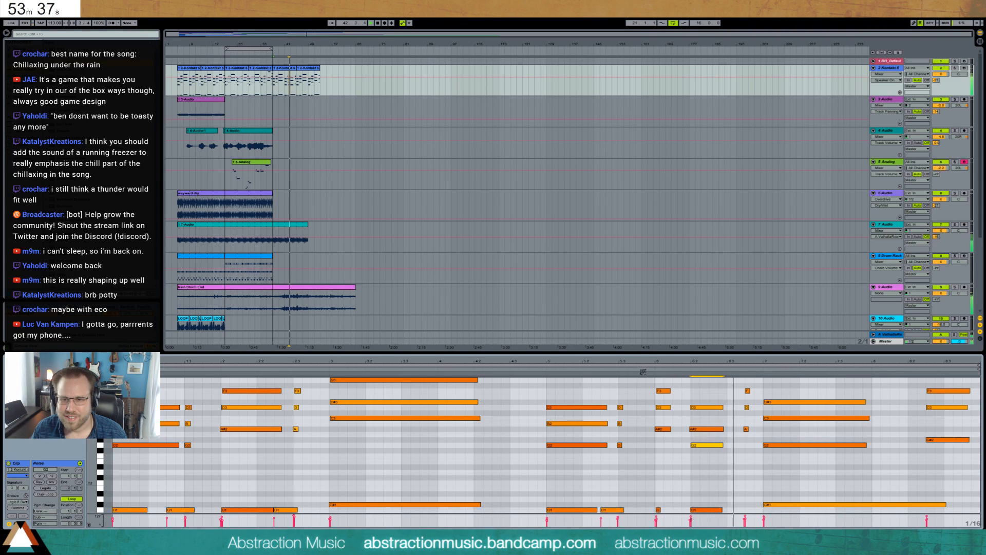
Raise the lowest upper-voice note of the second long chord by one semitone and audition the passage.
{"action": "left_click_drag", "start_coordinate": [779, 432], "coordinate": [792, 461]}
{"action": "key", "text": "Up"}
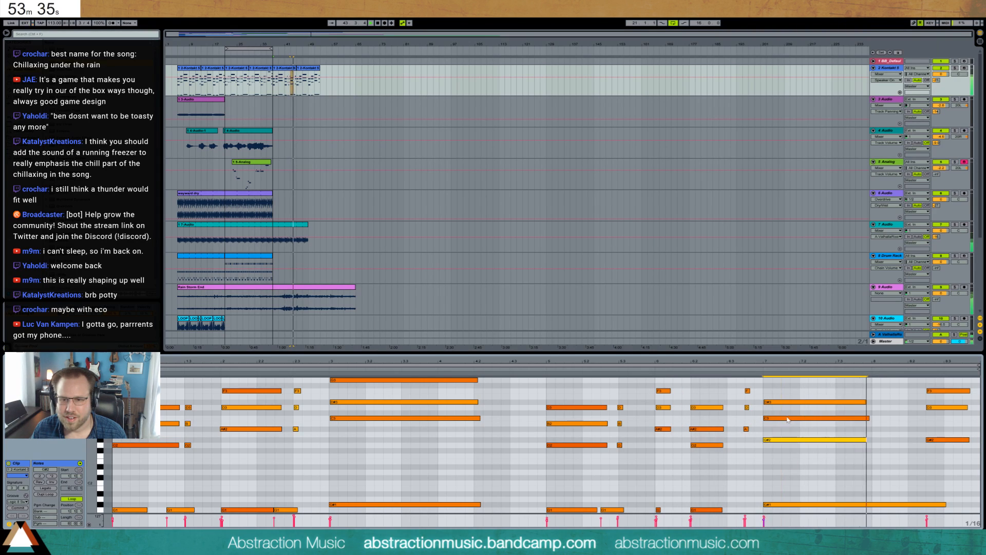
{"action": "left_click", "coordinate": [649, 369]}
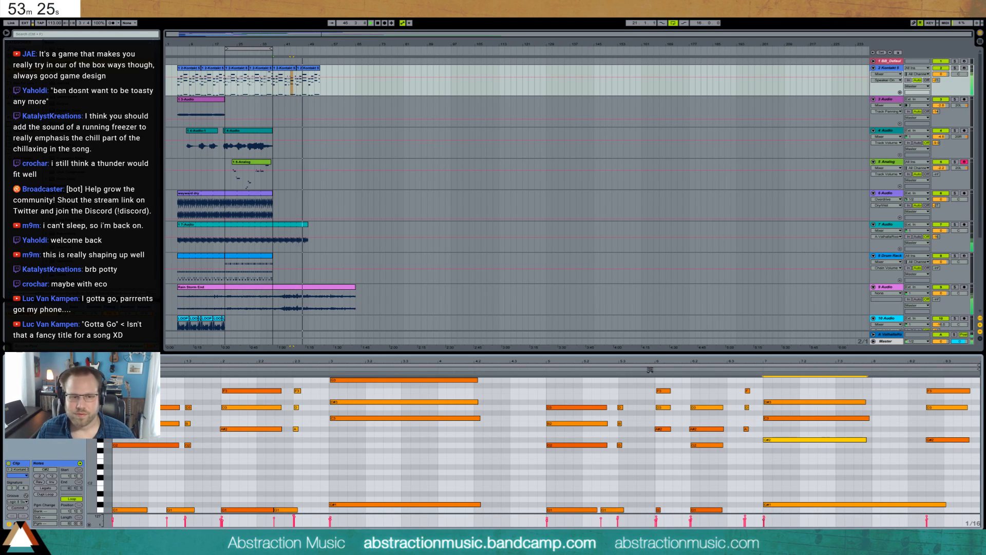
Return to the device view, check the last two Kontakt clips, and play the arrangement from bar 37.
{"action": "left_click", "coordinate": [285, 81]}
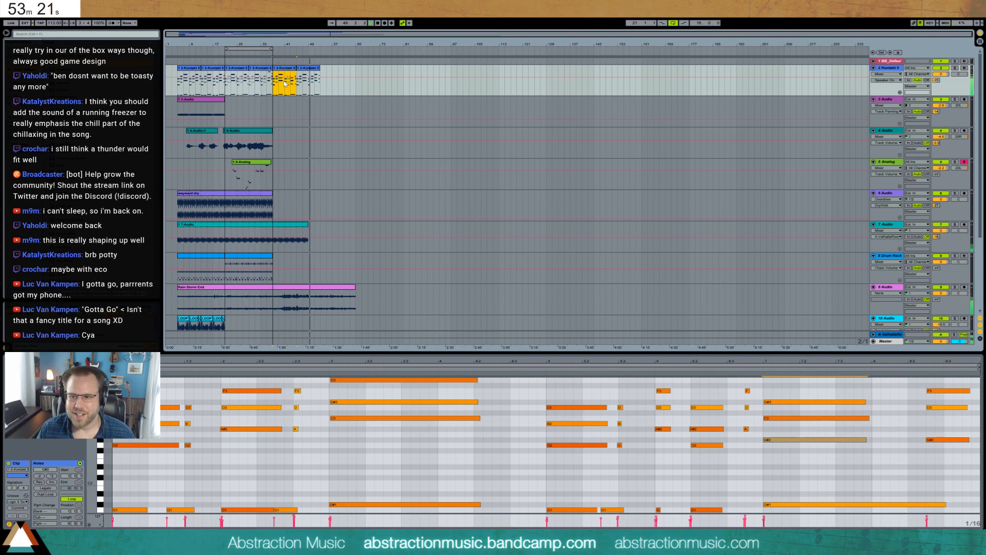
{"action": "key", "text": "shift+Tab"}
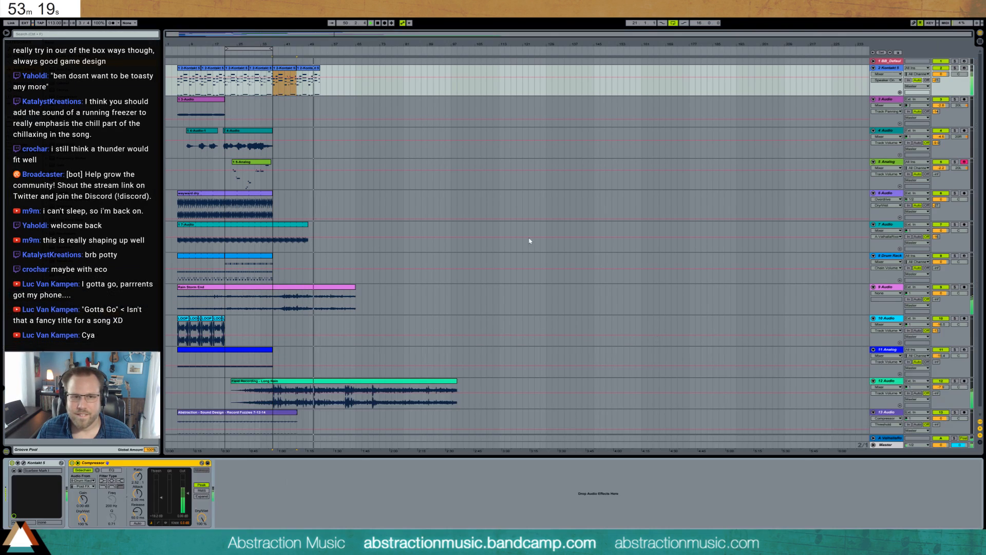
{"action": "left_click", "coordinate": [307, 69]}
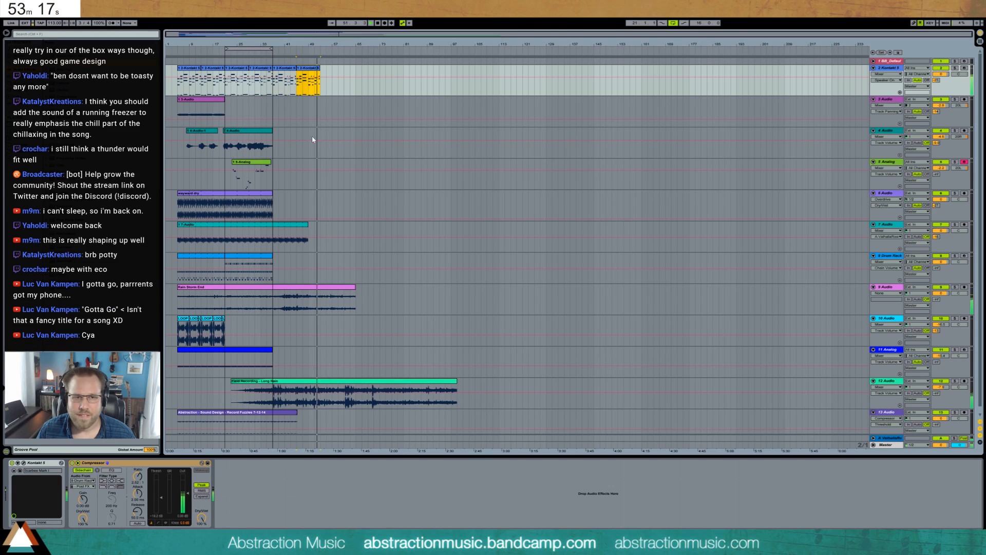
{"action": "left_click", "coordinate": [277, 89]}
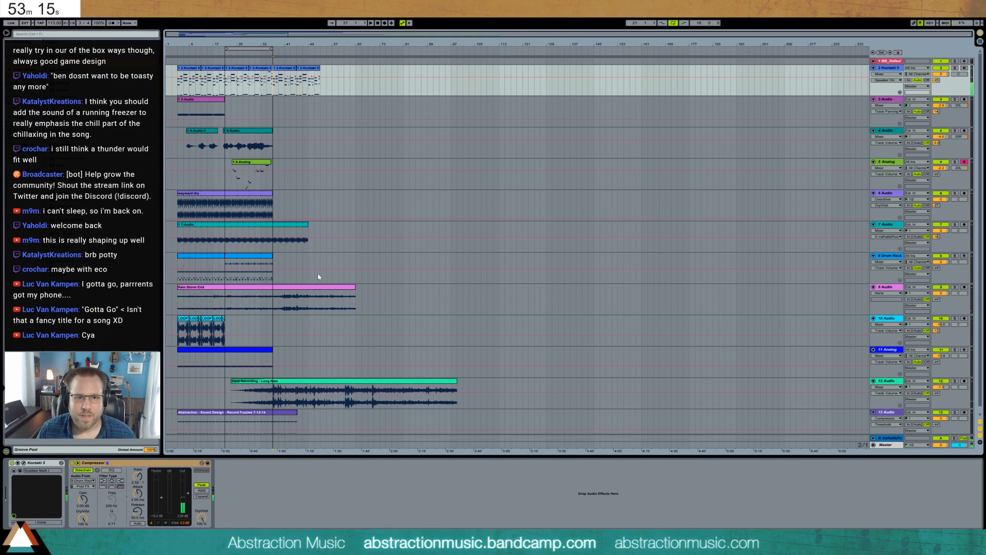
Fade out the end of the 7-Audio clip, and shorten the Rain Storm End clip to the last Kontakt clip's end with a fade-out.
{"action": "left_click", "coordinate": [306, 227]}
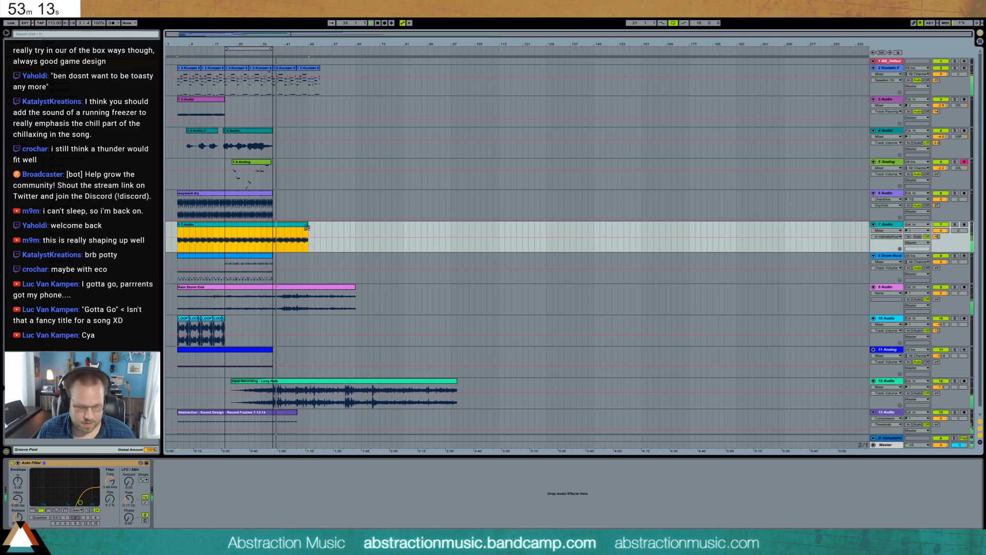
{"action": "left_click_drag", "start_coordinate": [305, 231], "coordinate": [311, 230]}
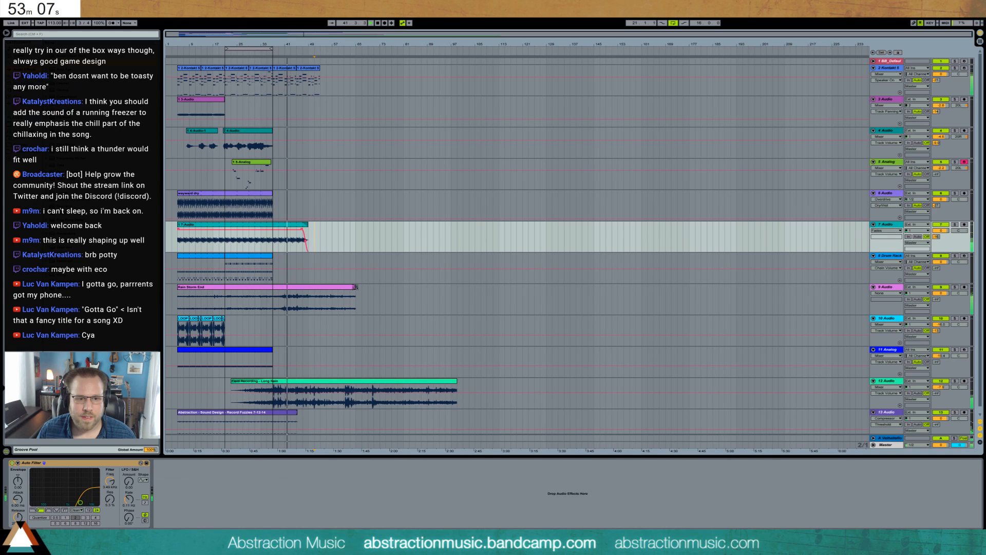
{"action": "left_click_drag", "start_coordinate": [355, 286], "coordinate": [318, 288]}
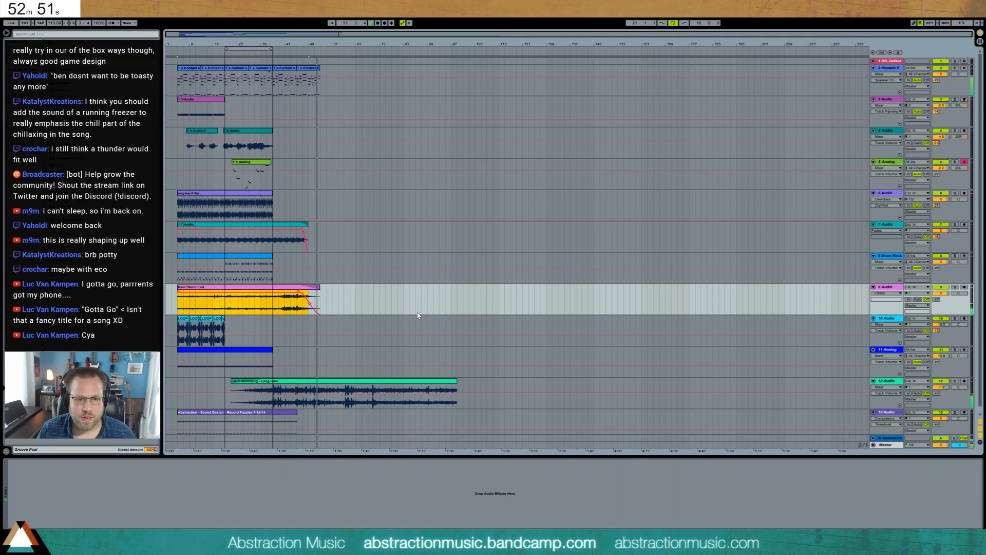
Delete the final chord in the last Kontakt clip and lengthen the preceding long chord's upper notes to nearly match its bass note.
{"action": "double_click", "coordinate": [316, 69]}
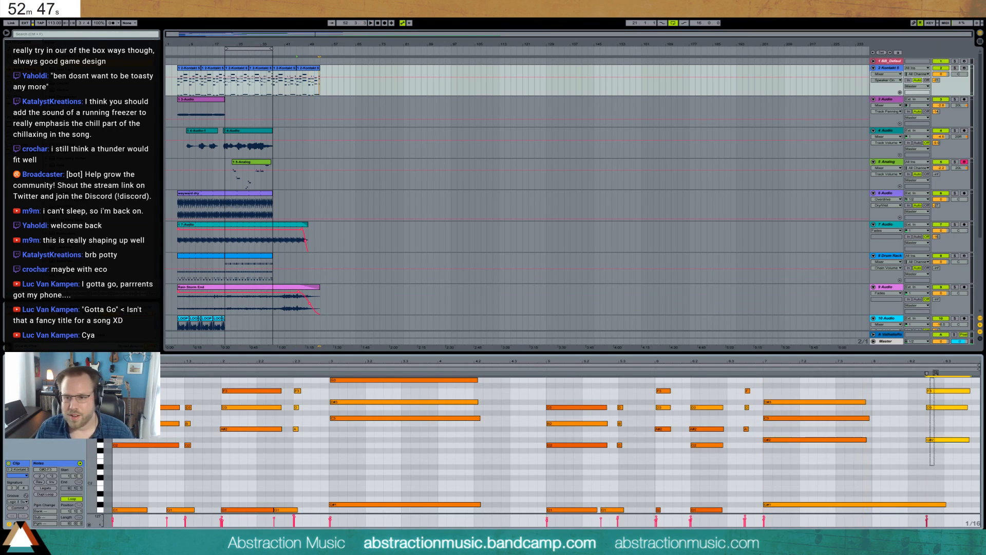
{"action": "key", "text": "Delete"}
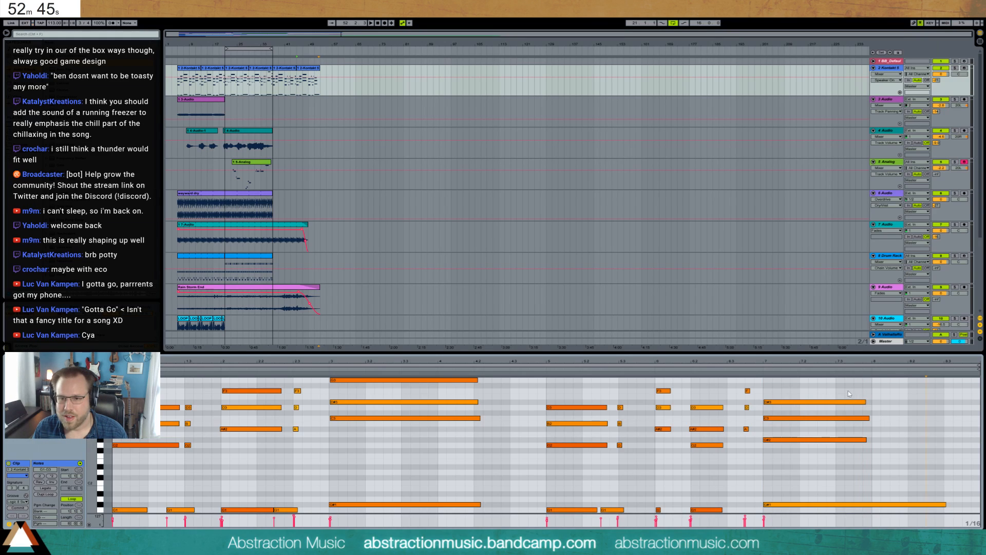
{"action": "left_click_drag", "start_coordinate": [848, 393], "coordinate": [937, 440]}
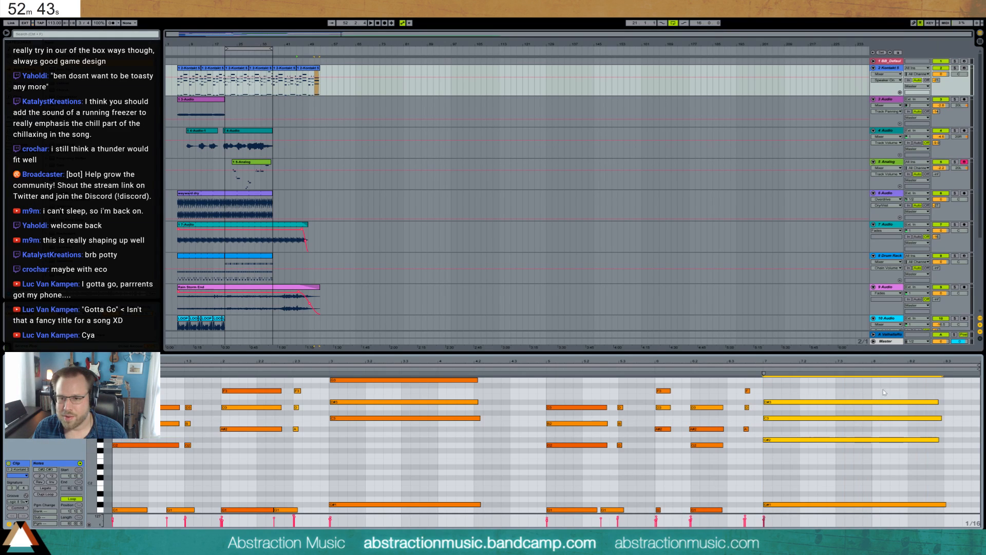
{"action": "key", "text": "shift+Tab"}
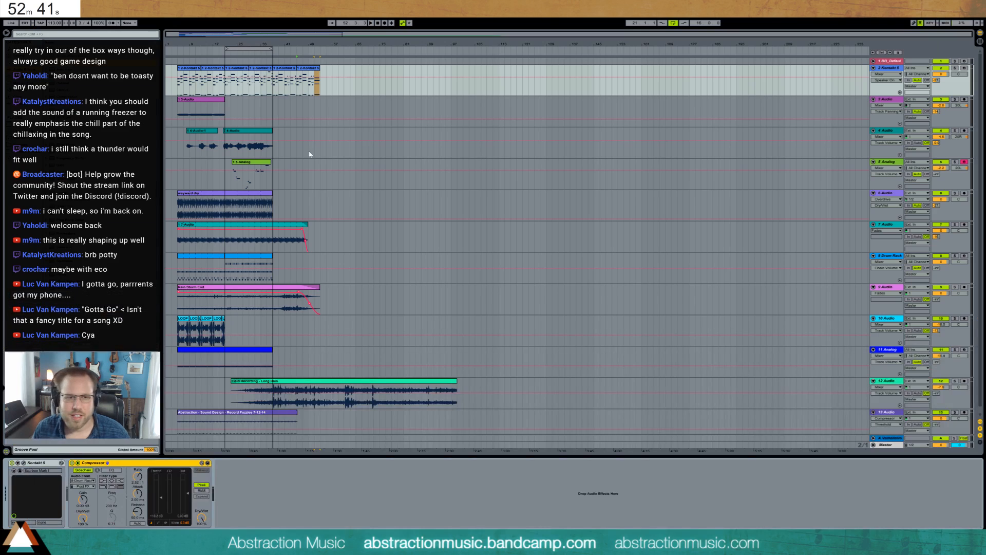
Start saving the Live Set under a new name and browse to the Ableton Projects > 2 Hour Tracks 2017 folder.
{"action": "key", "text": "ctrl+shift+s"}
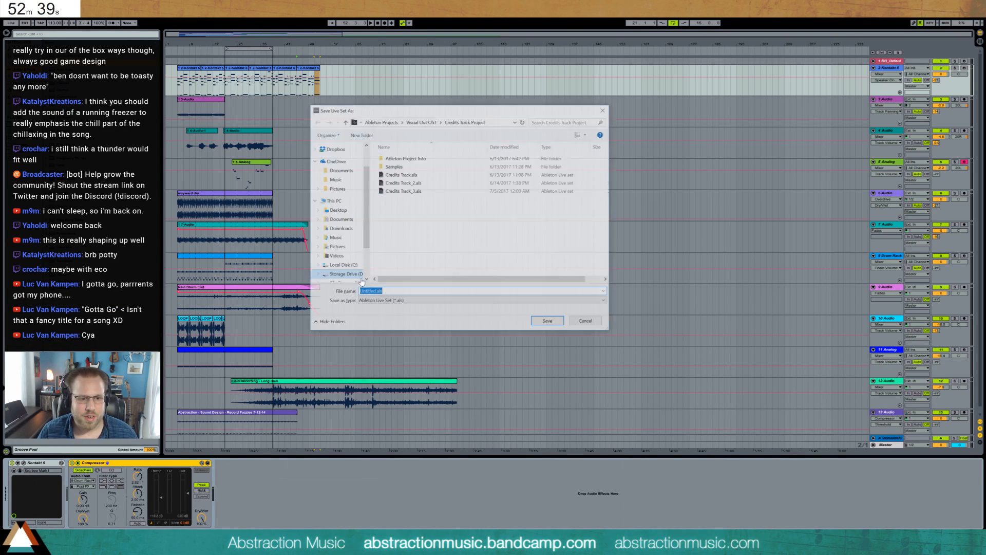
{"action": "left_click", "coordinate": [419, 122]}
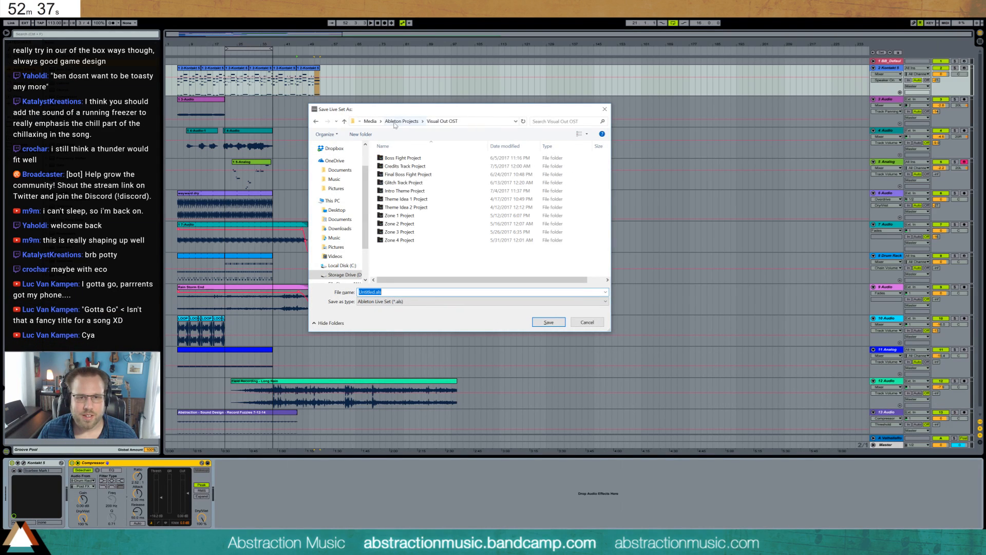
{"action": "left_click", "coordinate": [398, 122]}
{"action": "left_click", "coordinate": [399, 122]}
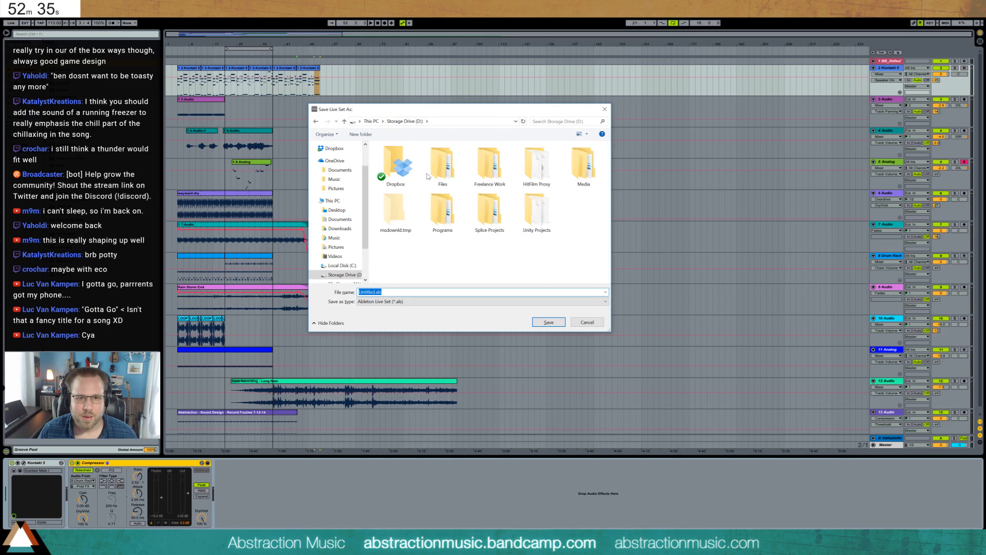
{"action": "key", "text": "alt+Left"}
{"action": "double_click", "coordinate": [404, 183]}
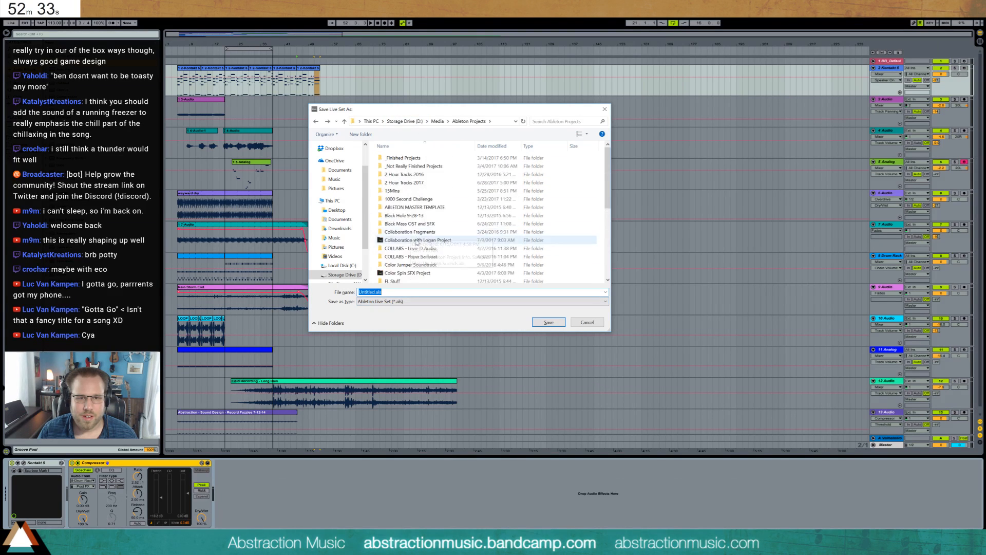
{"action": "scroll", "coordinate": [418, 267], "scroll_direction": "down", "scroll_amount": 5}
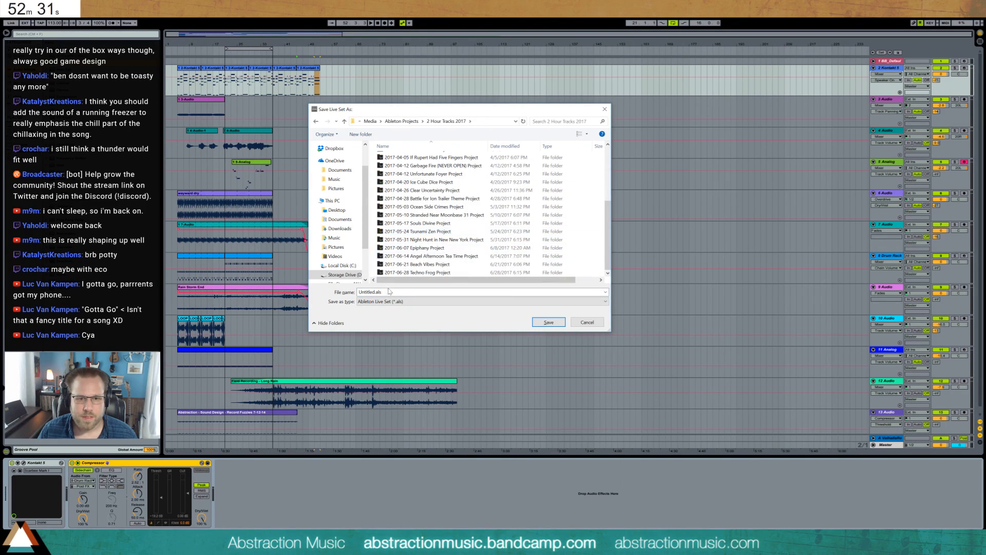
Name the Live Set "2017-07-05 Gotta Go" and save it.
{"action": "double_click", "coordinate": [389, 292]}
{"action": "type", "text": "2017"}
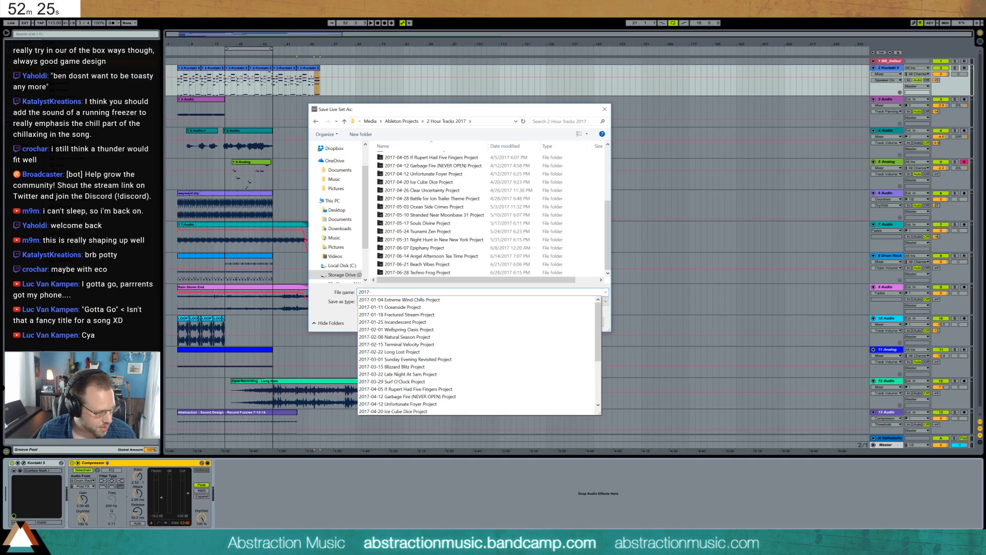
{"action": "type", "text": "-05"}
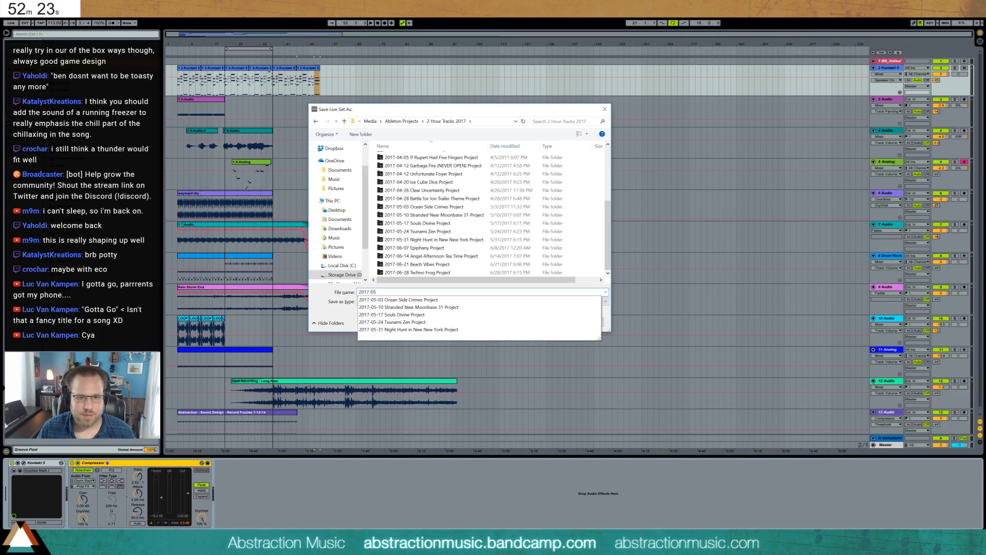
{"action": "key", "text": "BackSpace"}
{"action": "type", "text": "7-"}
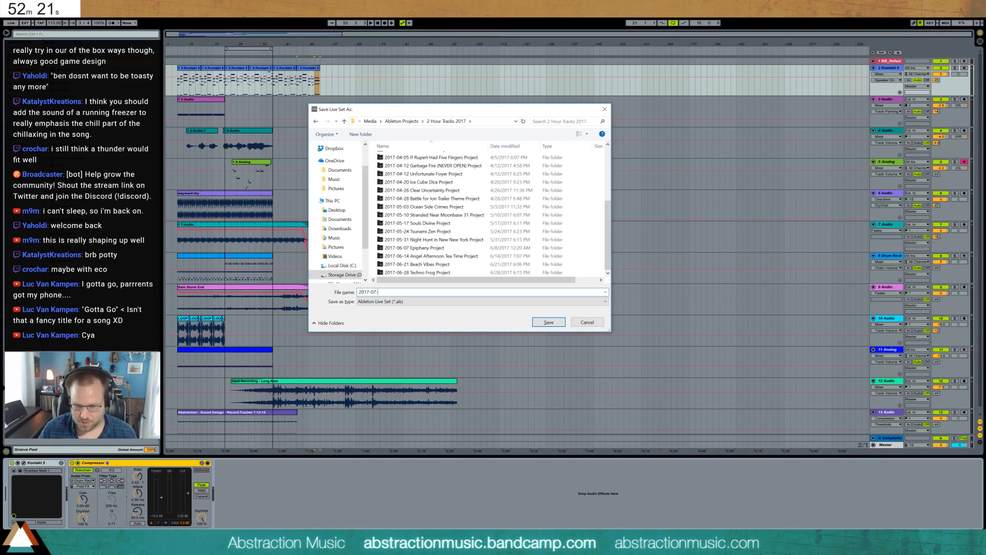
{"action": "type", "text": "05"}
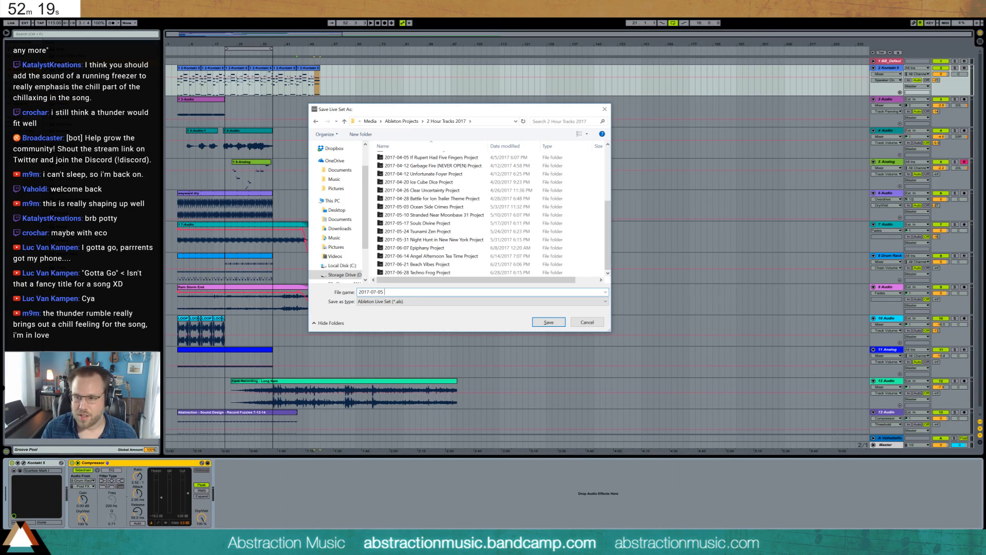
{"action": "type", "text": " Gotta Go"}
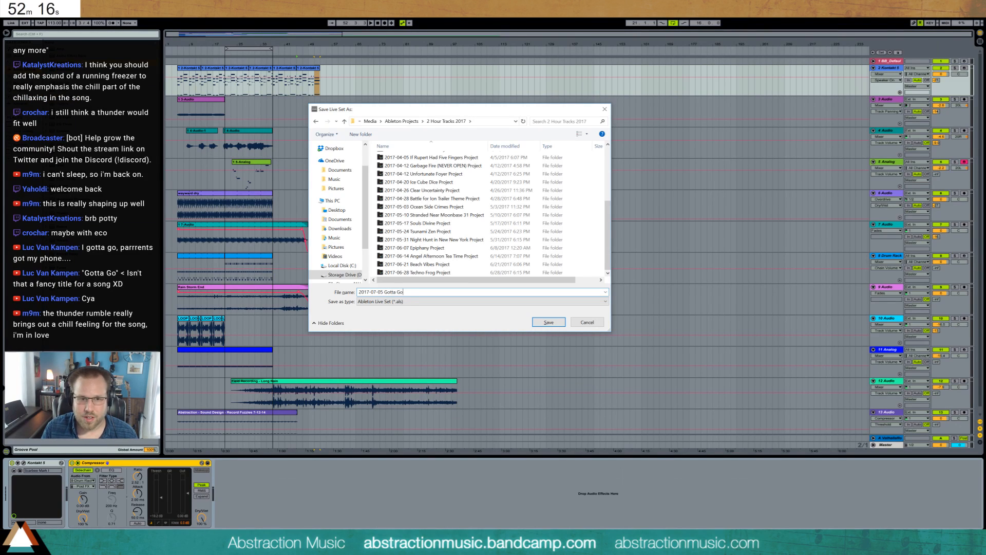
{"action": "key", "text": "Return"}
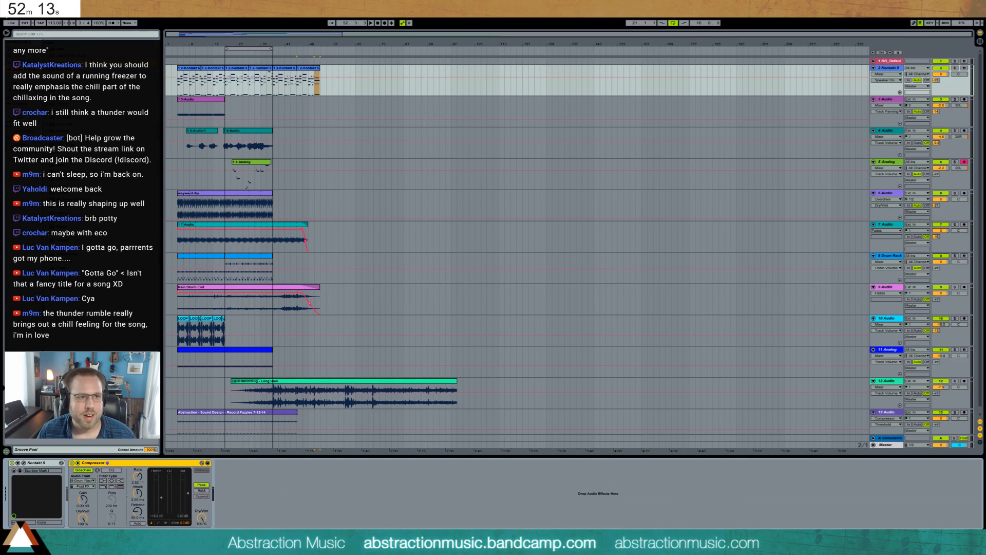
Collect all used media files into the project, accepting the current copy choices, and save.
{"action": "left_click", "coordinate": [7, 13]}
{"action": "left_click", "coordinate": [25, 91]}
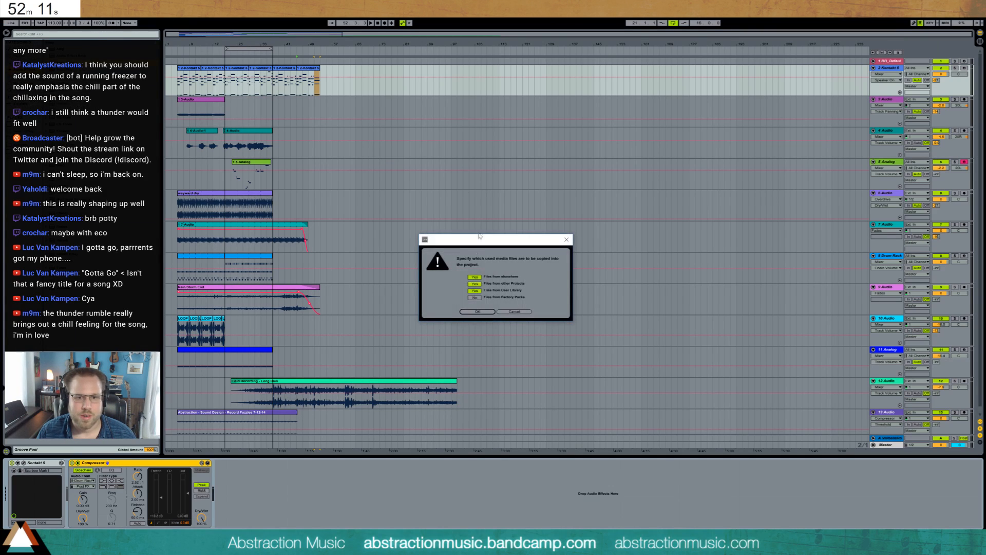
{"action": "left_click", "coordinate": [486, 313]}
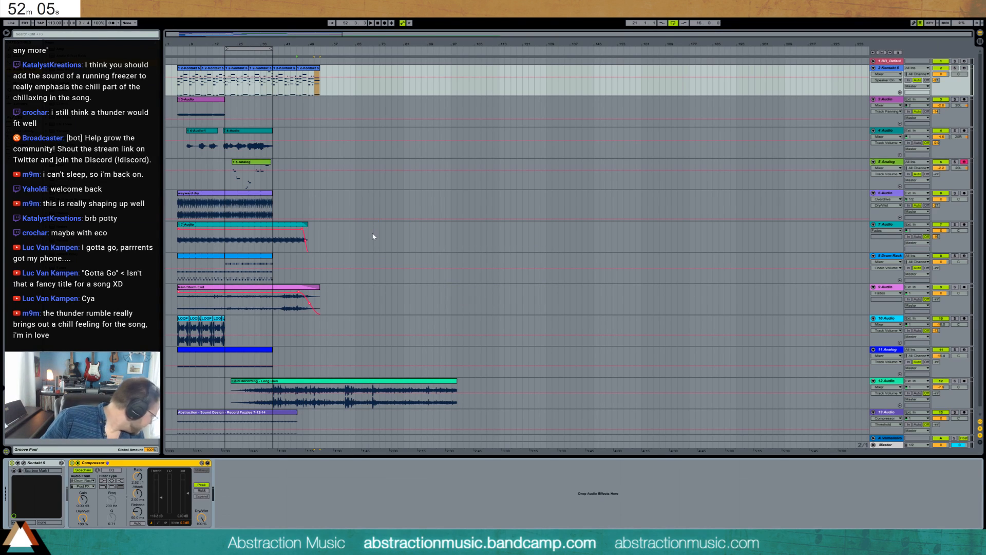
Play the track from bar 5, then select the clips on all tracks and move them four bars later to bar 9.
{"action": "left_click", "coordinate": [178, 55]}
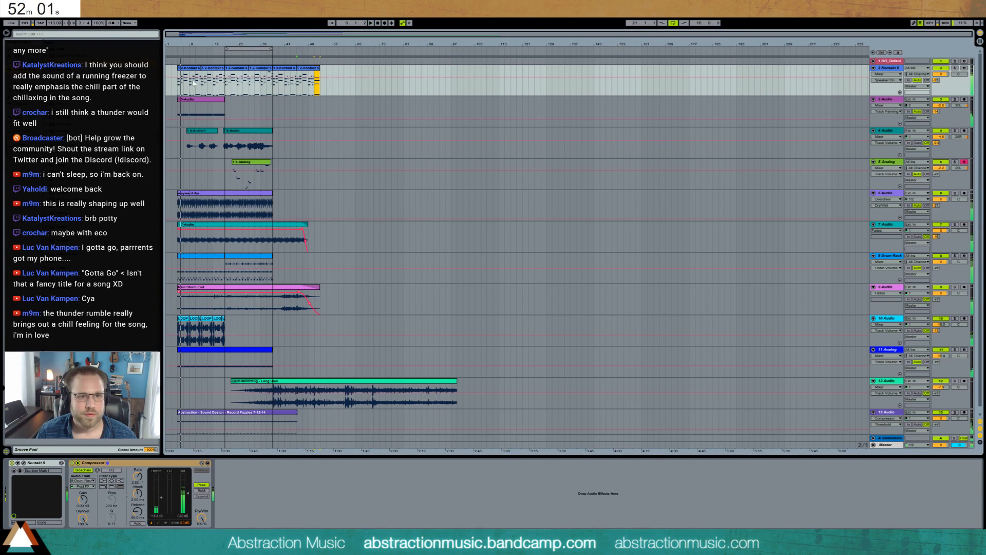
{"action": "left_click_drag", "start_coordinate": [178, 77], "coordinate": [464, 426]}
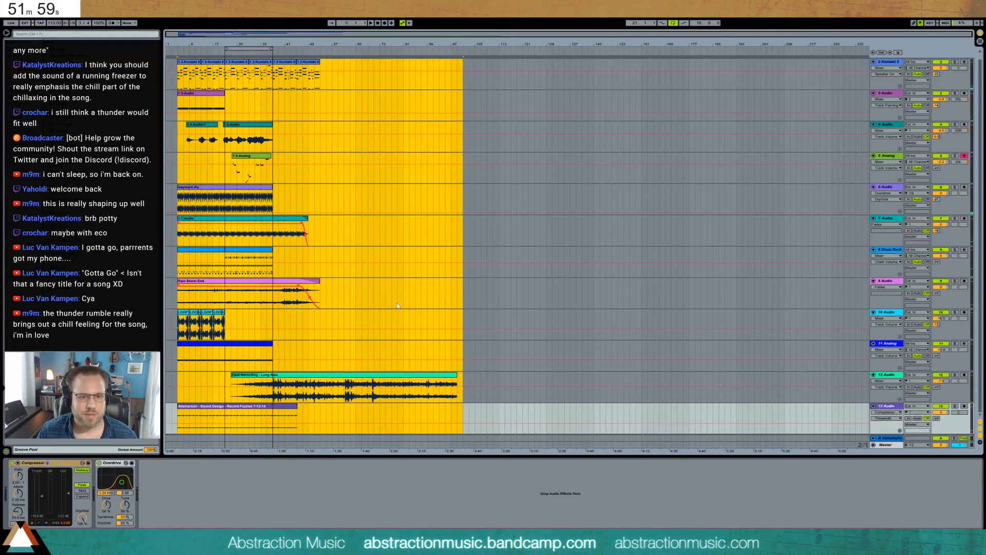
{"action": "scroll", "coordinate": [282, 163], "scroll_direction": "up", "scroll_amount": 1}
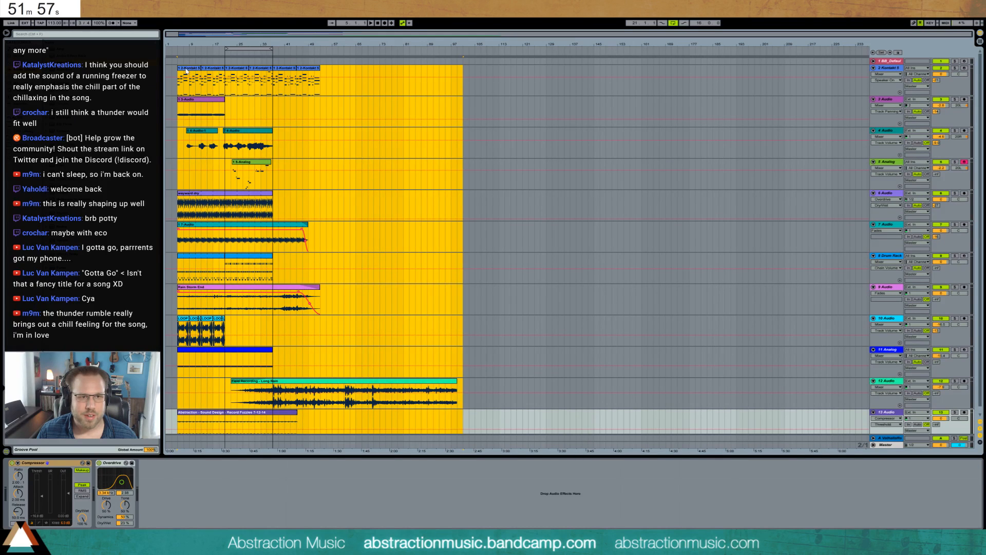
{"action": "mouse_move", "coordinate": [186, 72]}
{"action": "left_mouse_down"}
{"action": "mouse_move", "coordinate": [200, 73]}
{"action": "mouse_move", "coordinate": [190, 97]}
{"action": "mouse_move", "coordinate": [249, 100]}
{"action": "left_mouse_up"}
Extend the start of the Rain Storm End clip back to bar 7 and add a fade-in reaching bar 9.
{"action": "left_click", "coordinate": [222, 332]}
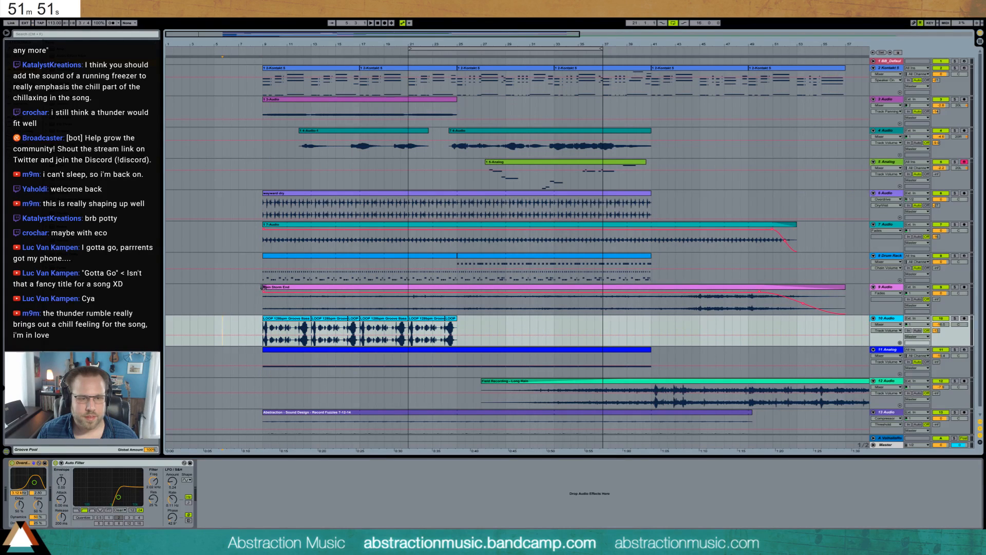
{"action": "mouse_move", "coordinate": [263, 287]}
{"action": "left_mouse_down"}
{"action": "mouse_move", "coordinate": [238, 287]}
{"action": "mouse_move", "coordinate": [263, 295]}
{"action": "left_mouse_up"}
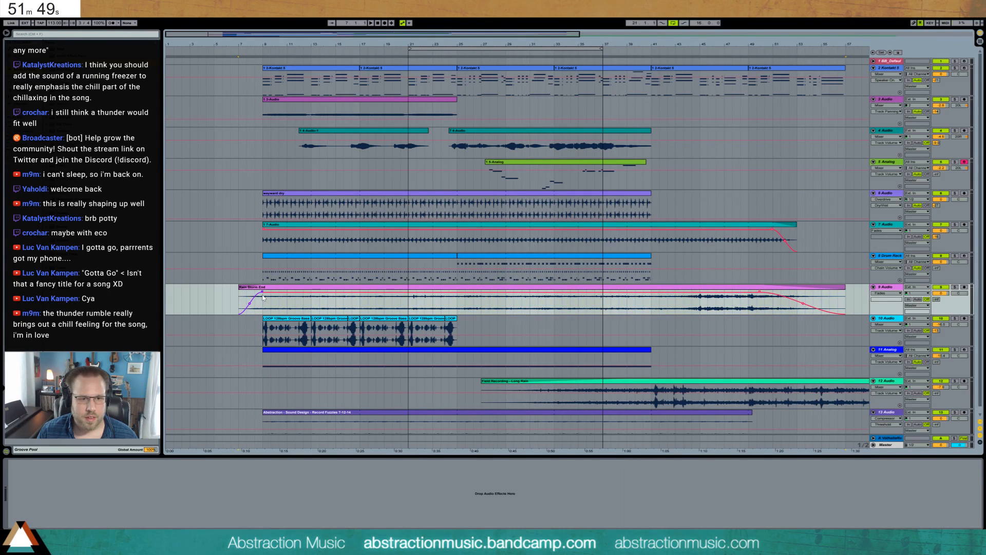
Extend the track 7 audio clip back to bar 7 with a fade-in to bar 9, and add a two-bar drum clip at bar 7.
{"action": "left_click_drag", "start_coordinate": [263, 224], "coordinate": [260, 271]}
{"action": "double_click", "coordinate": [251, 262]}
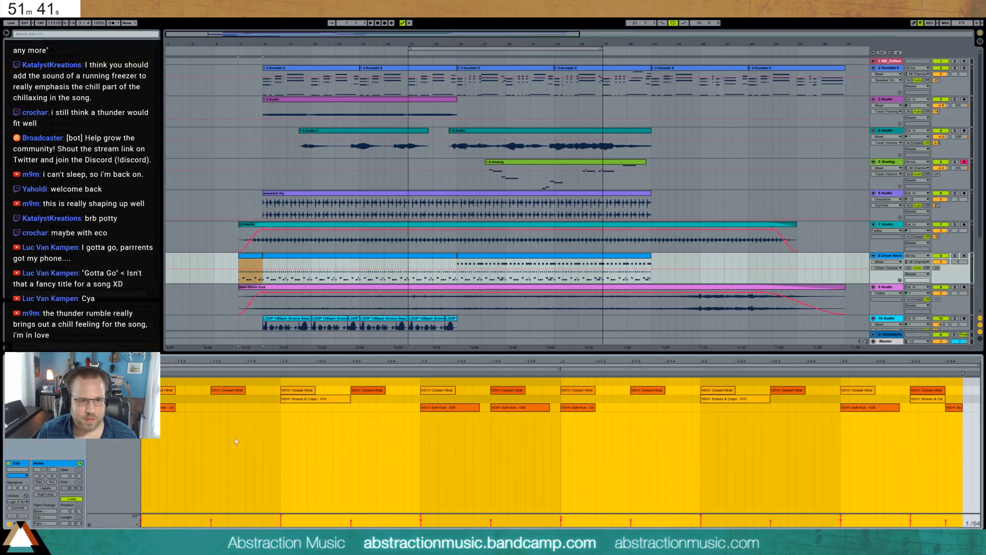
Deactivate the snare and soft kick notes in the intro drum clip, keeping the closing kicks active, and play the intro from bar 7.
{"action": "left_click_drag", "start_coordinate": [163, 397], "coordinate": [902, 466]}
{"action": "key", "text": "0"}
{"action": "left_click", "coordinate": [920, 400]}
{"action": "key", "text": "0"}
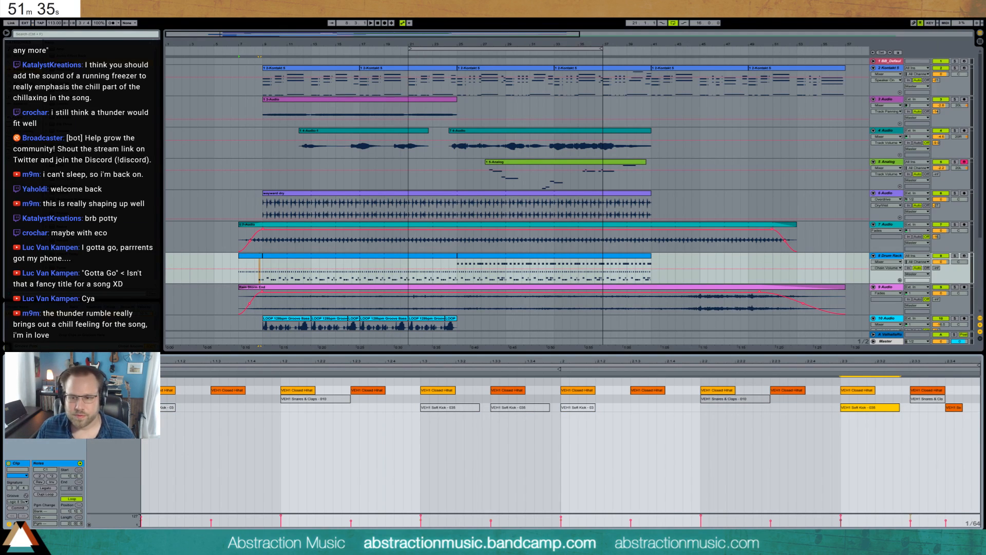
{"action": "key", "text": "shift+Tab"}
{"action": "key", "text": "space"}
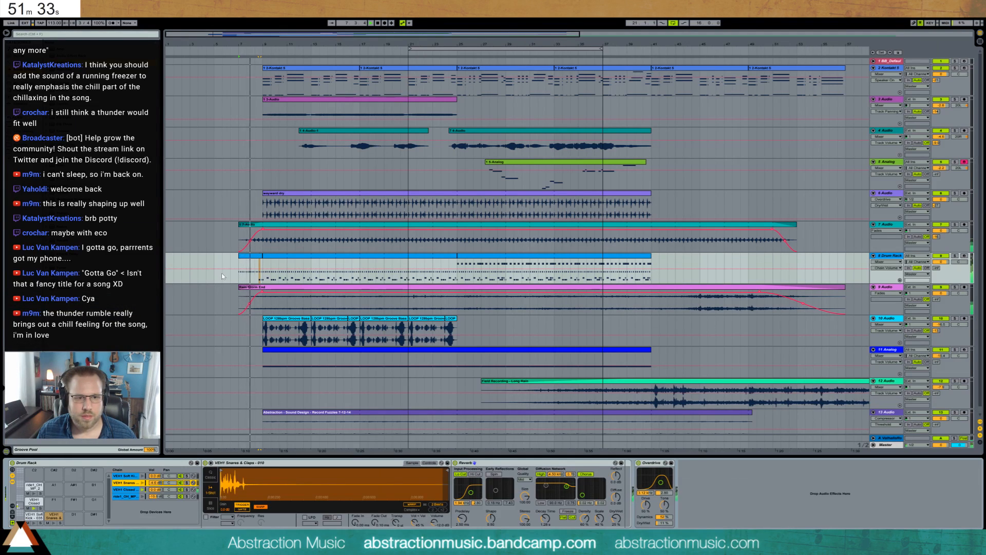
Delete all notes in the intro drum clip except the last two soft kicks, and replay the intro from bar 7.
{"action": "key", "text": "shift+Tab"}
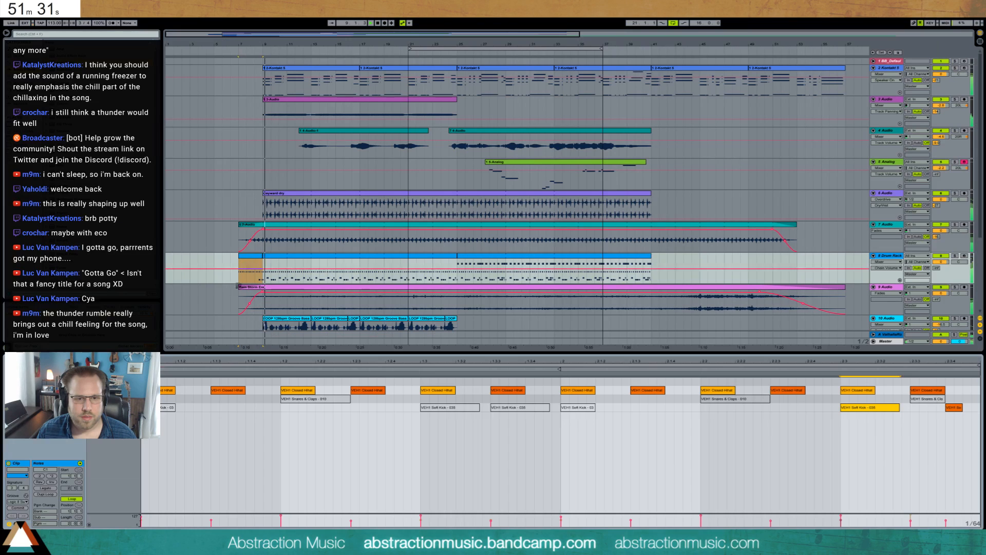
{"action": "left_click_drag", "start_coordinate": [151, 379], "coordinate": [937, 401]}
{"action": "key", "text": "Delete"}
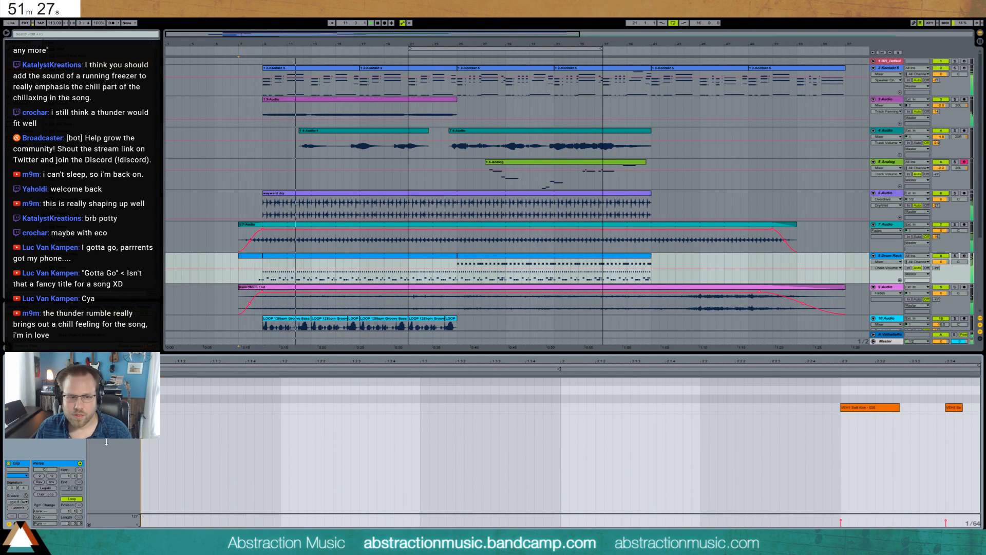
{"action": "key", "text": "space"}
{"action": "key", "text": "space"}
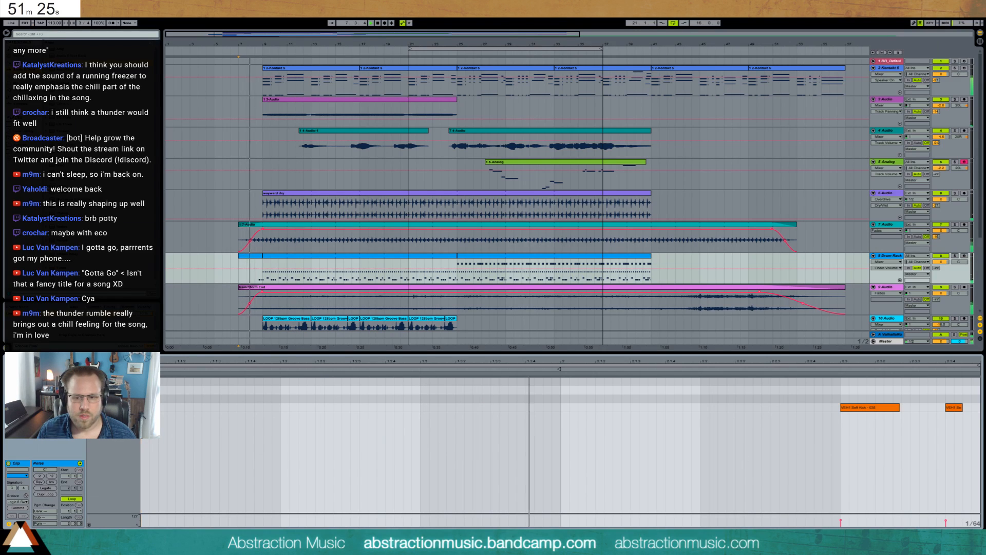
{"action": "key", "text": "shift+Tab"}
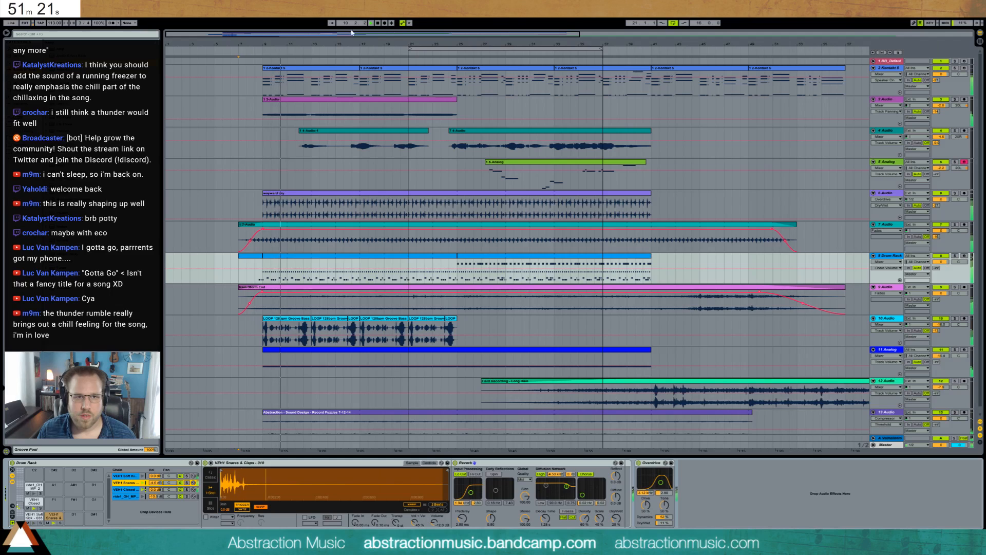
Copy the Groove Bass loops from bars 9 to 17 on the 10 Audio track and paste them at bar 37.
{"action": "left_click_drag", "start_coordinate": [348, 38], "coordinate": [378, 23]}
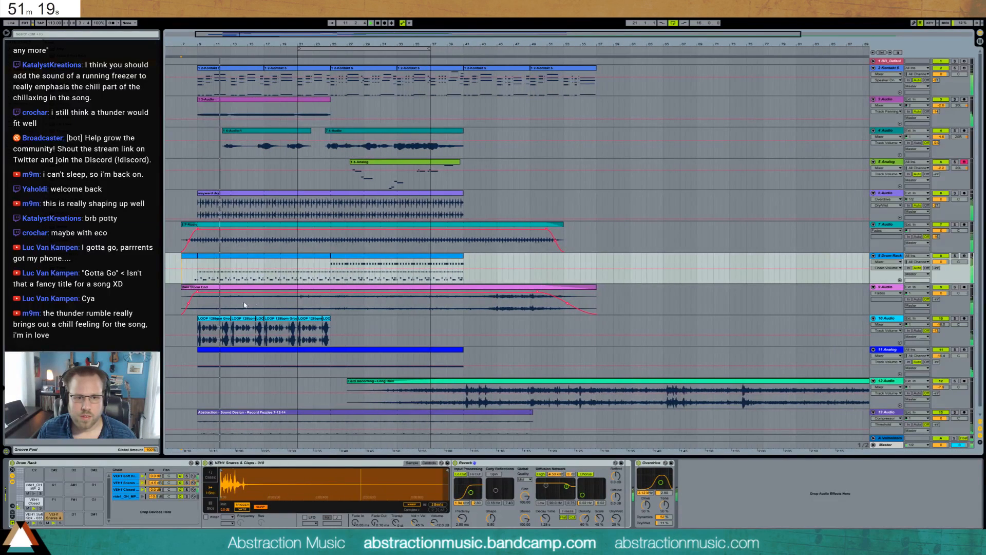
{"action": "left_click", "coordinate": [217, 319]}
{"action": "left_click", "coordinate": [260, 319], "text": "shift"}
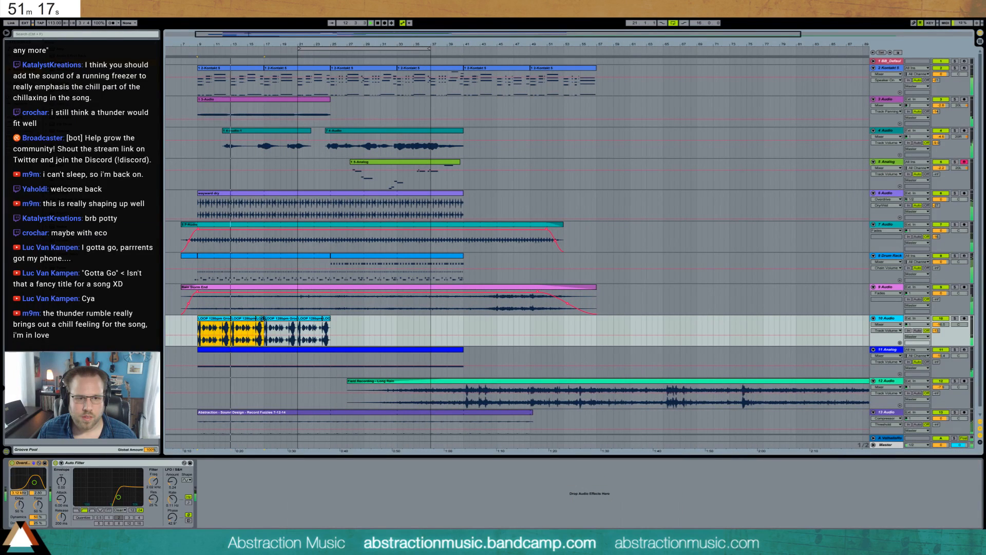
{"action": "key", "text": "ctrl+c"}
{"action": "left_click", "coordinate": [430, 327]}
{"action": "key", "text": "ctrl+v"}
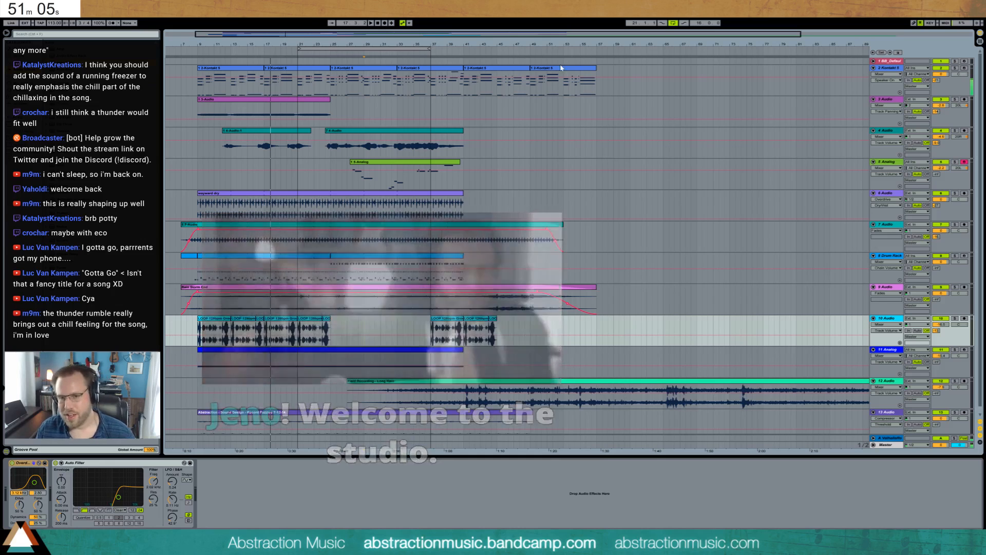
Arm the default piano track and extend the start of the Record Fuzzies clip back to bar 7.
{"action": "left_click", "coordinate": [965, 62]}
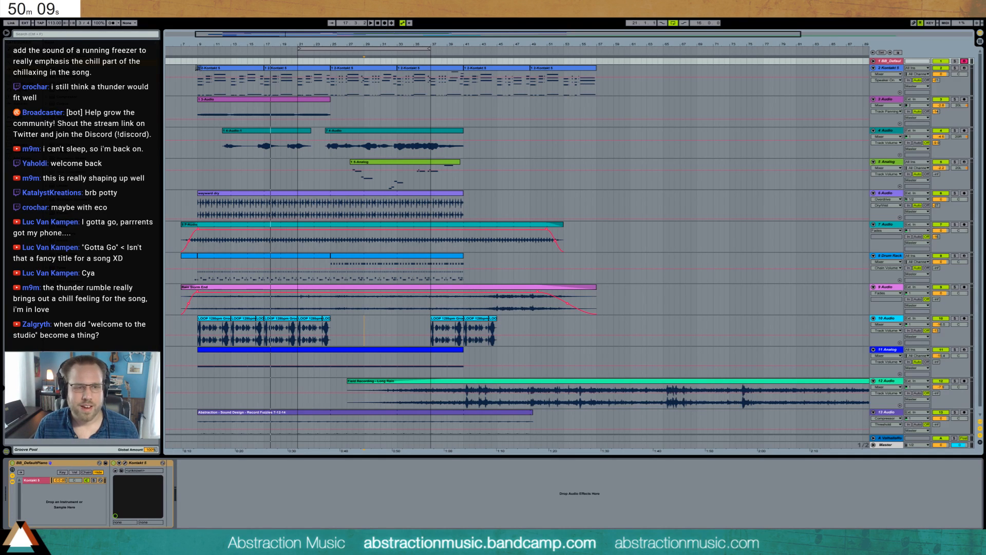
{"action": "left_click", "coordinate": [200, 107]}
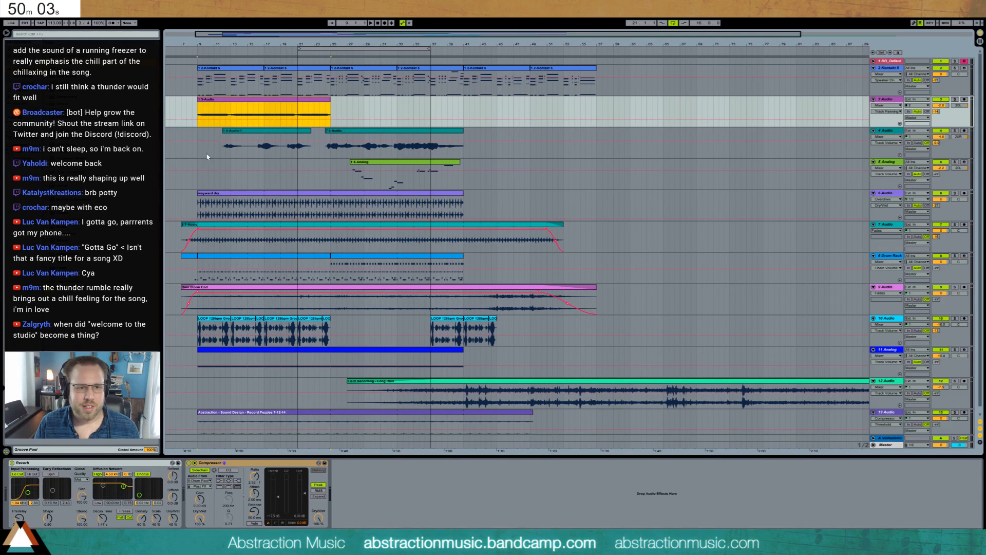
{"action": "left_click", "coordinate": [181, 150]}
{"action": "scroll", "coordinate": [195, 302], "scroll_direction": "down", "scroll_amount": 1}
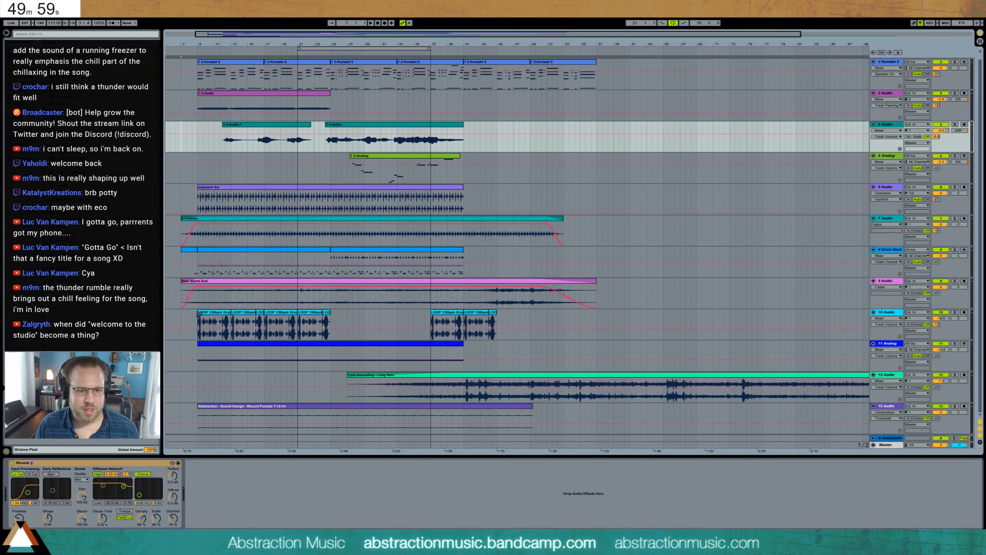
{"action": "left_click_drag", "start_coordinate": [197, 408], "coordinate": [182, 408]}
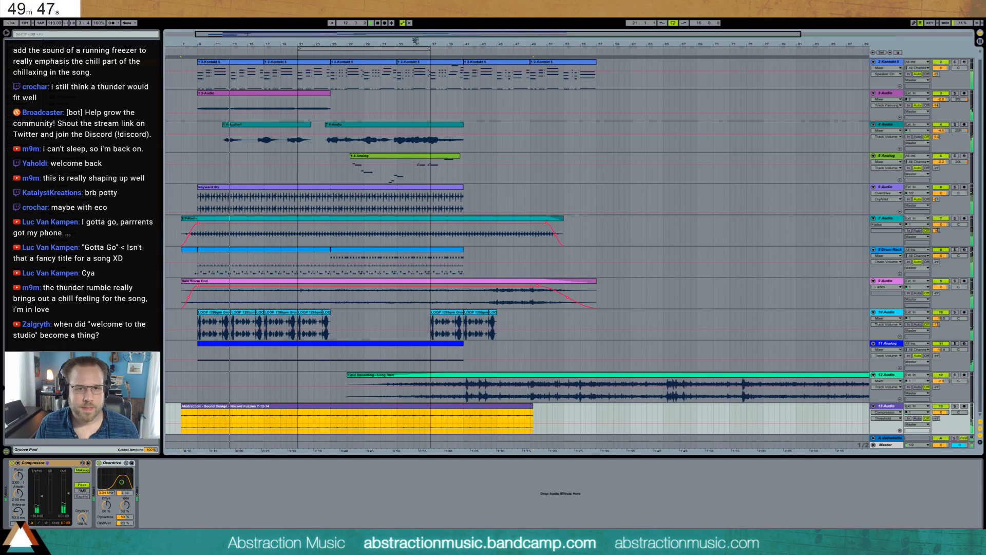
Move the 16-bar loop range past the end of the song so that it starts at bar 57.
{"action": "left_click_drag", "start_coordinate": [417, 36], "coordinate": [417, 18]}
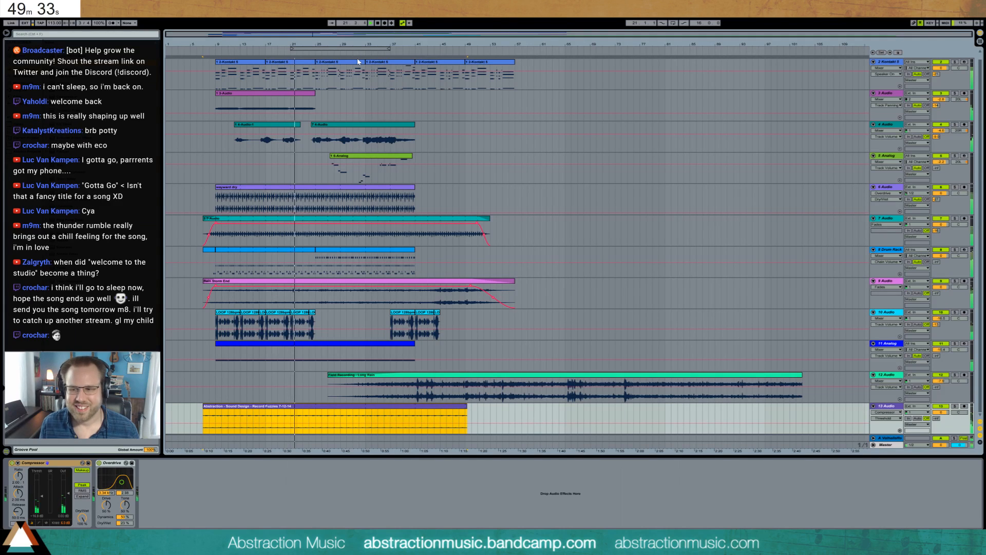
{"action": "left_click_drag", "start_coordinate": [317, 51], "coordinate": [642, 56]}
{"action": "left_click_drag", "start_coordinate": [616, 48], "coordinate": [560, 48]}
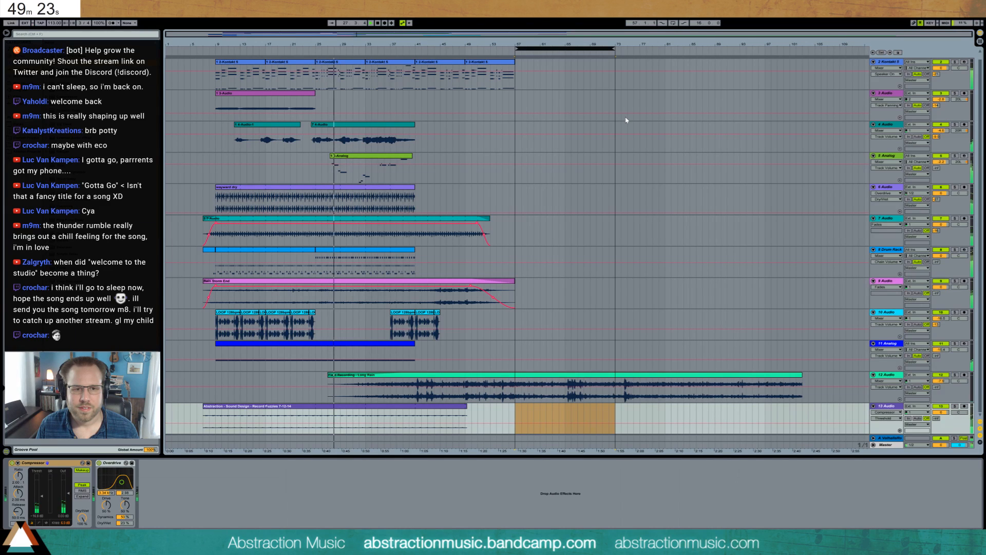
Adjust the Analog synth on track 5 during playback: raise the first filter's frequency and resonance slightly, and lower the unison detune.
{"action": "double_click", "coordinate": [353, 160]}
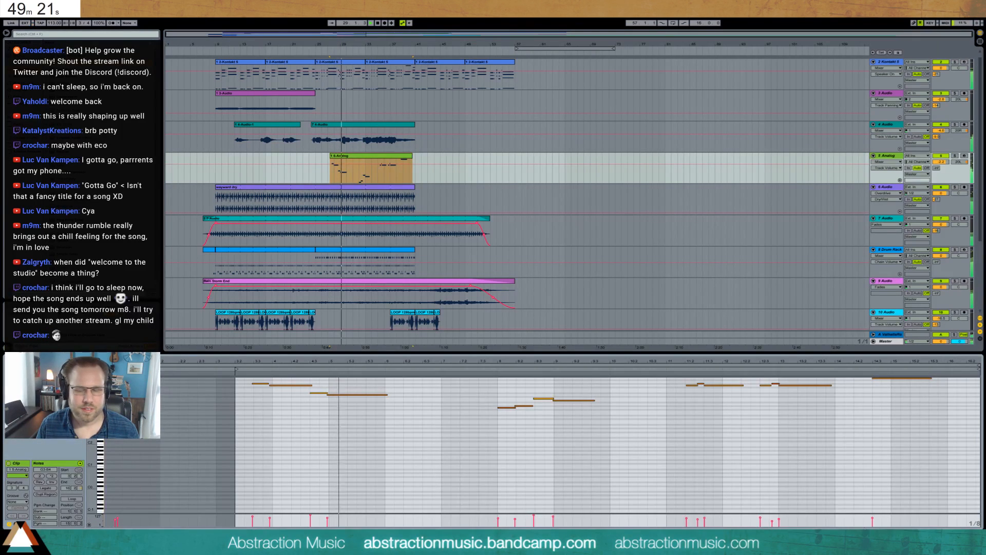
{"action": "key", "text": "shift+Tab"}
{"action": "left_click", "coordinate": [114, 476]}
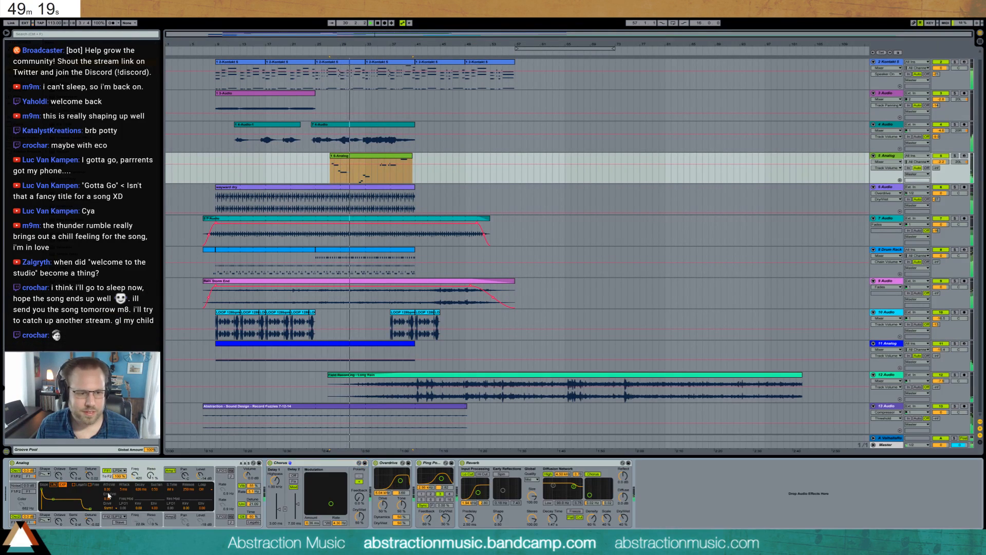
{"action": "left_click_drag", "start_coordinate": [52, 489], "coordinate": [54, 497]}
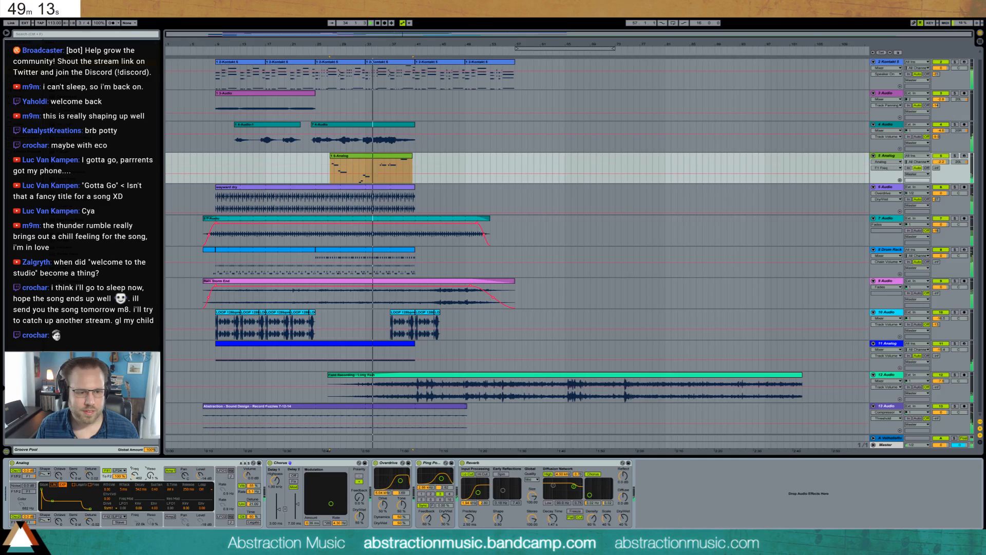
{"action": "left_click_drag", "start_coordinate": [136, 474], "coordinate": [136, 462]}
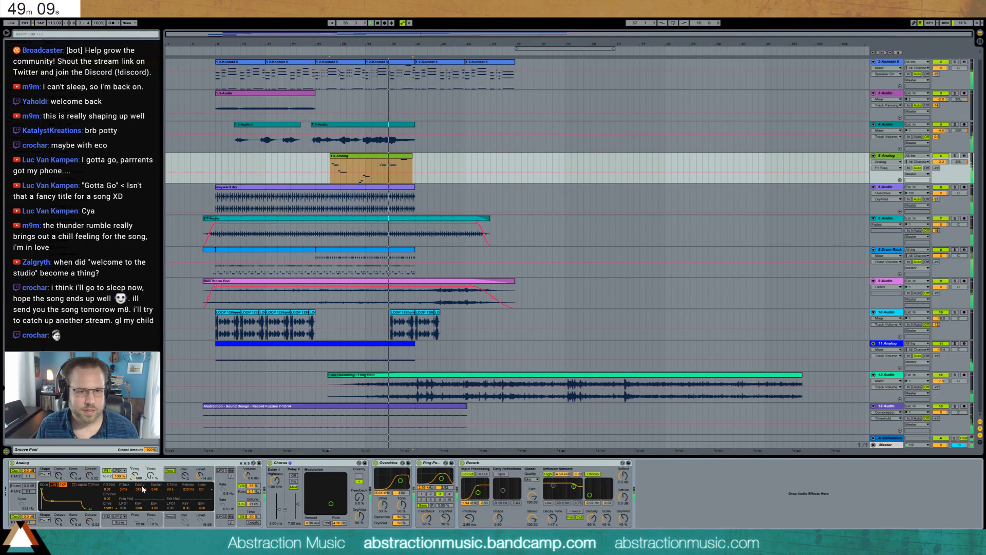
{"action": "left_click_drag", "start_coordinate": [150, 475], "coordinate": [150, 473]}
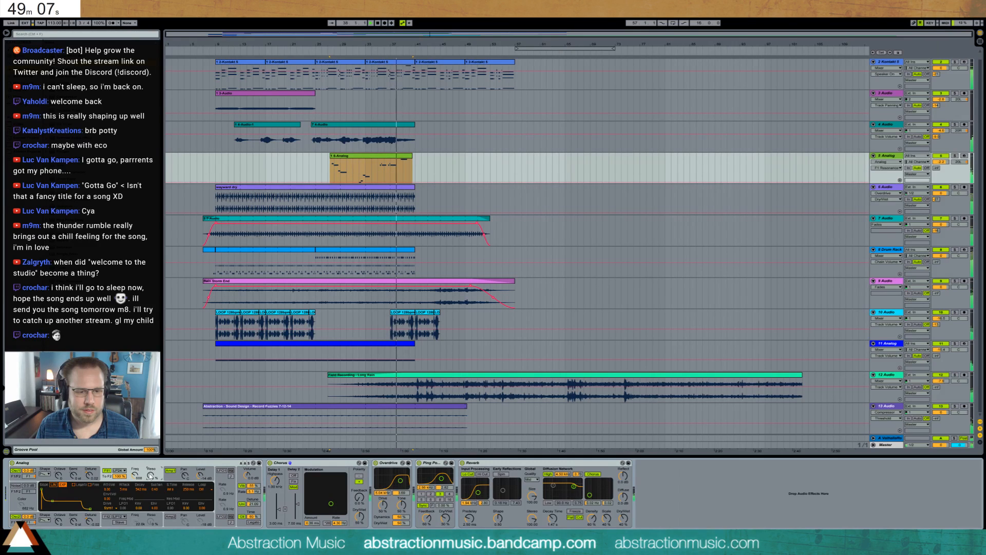
{"action": "left_click_drag", "start_coordinate": [252, 503], "coordinate": [253, 510]}
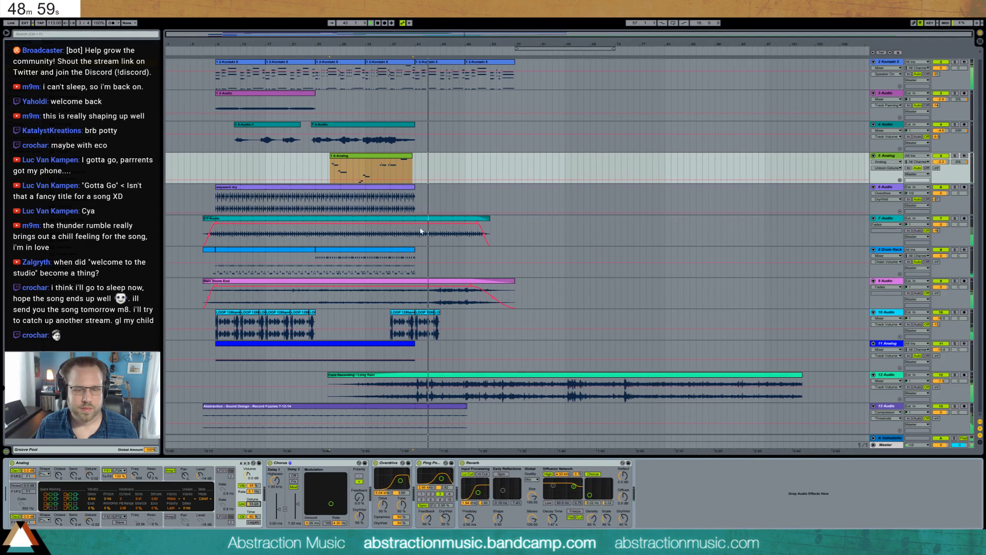
Insert a new track below the Drum Rack, place an OH_P_2 cymbal sample from the library on it at bar 41, and audition it.
{"action": "left_click", "coordinate": [893, 250]}
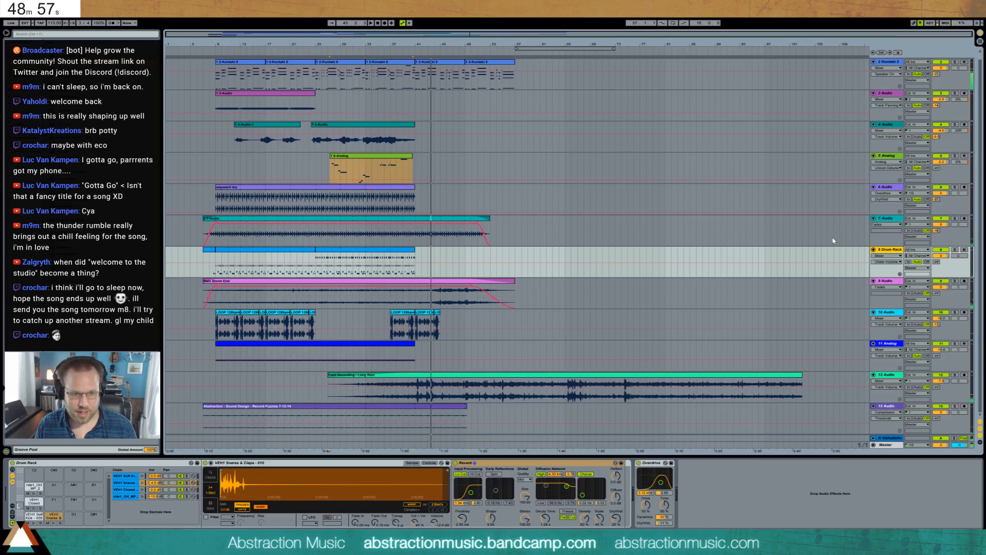
{"action": "key", "text": "ctrl+shift+t"}
{"action": "left_click", "coordinate": [31, 35]}
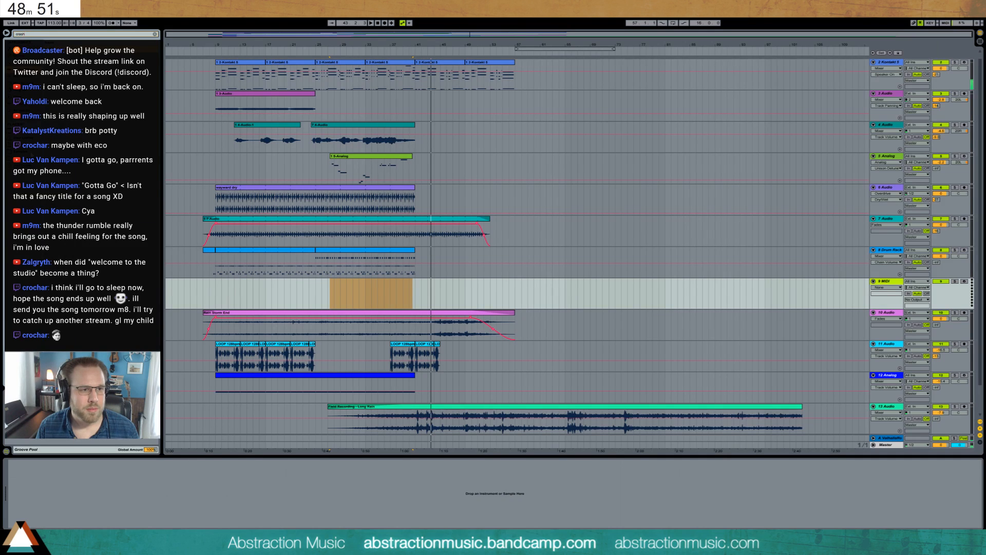
{"action": "left_click", "coordinate": [31, 153]}
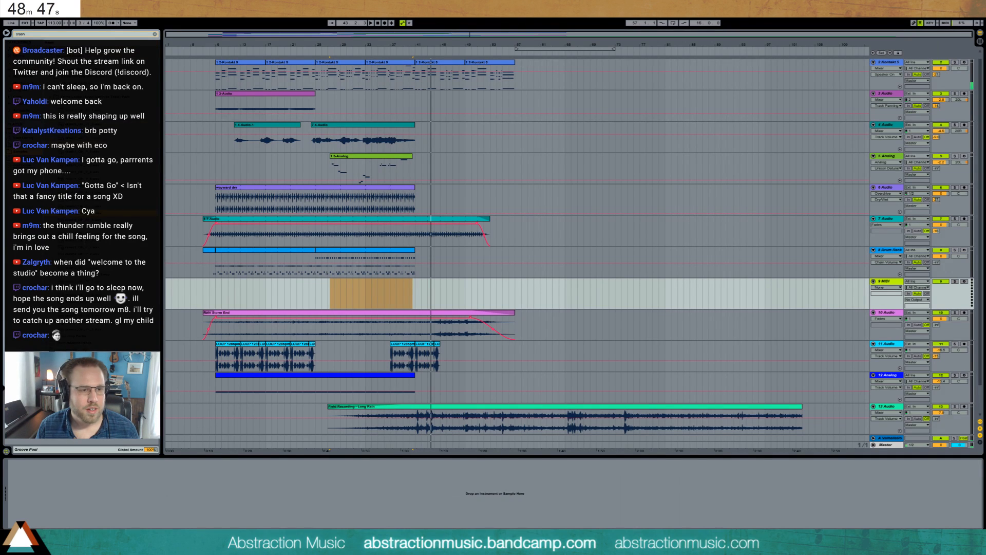
{"action": "left_click_drag", "start_coordinate": [427, 276], "coordinate": [421, 282]}
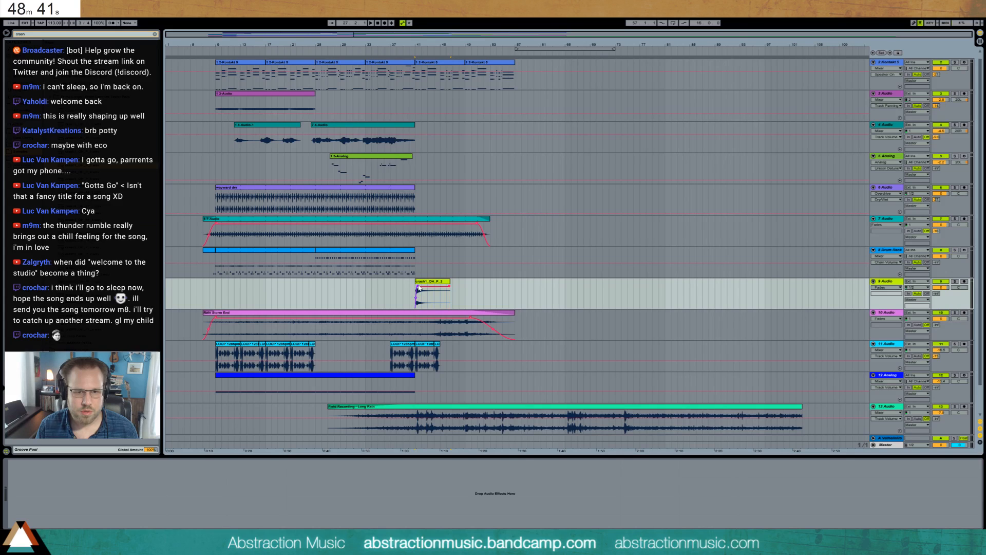
{"action": "key", "text": "space"}
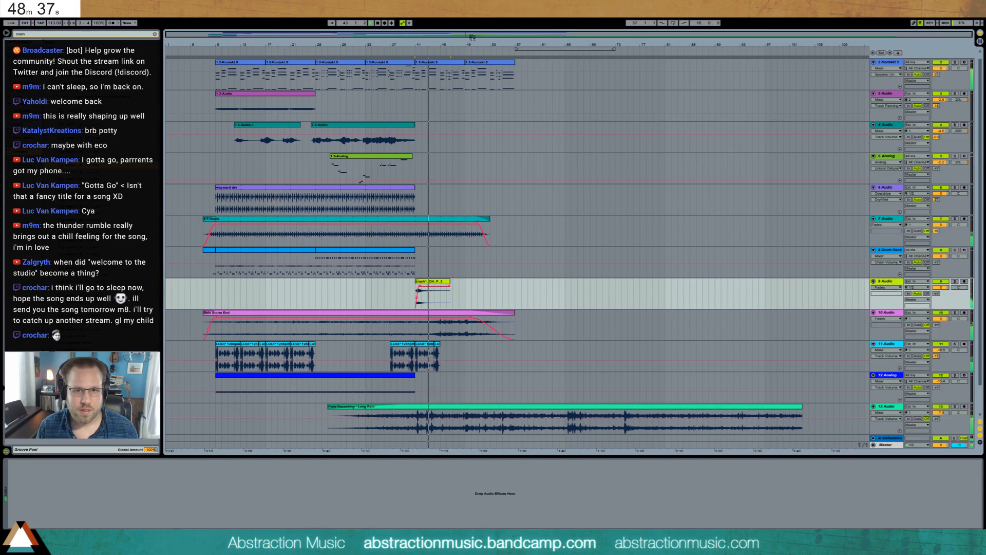
Shift the cymbal clip slightly ahead of bar 41, raise its track's send level, and audition the hit.
{"action": "left_click_drag", "start_coordinate": [429, 45], "coordinate": [430, 102]}
{"action": "left_click_drag", "start_coordinate": [378, 281], "coordinate": [344, 284]}
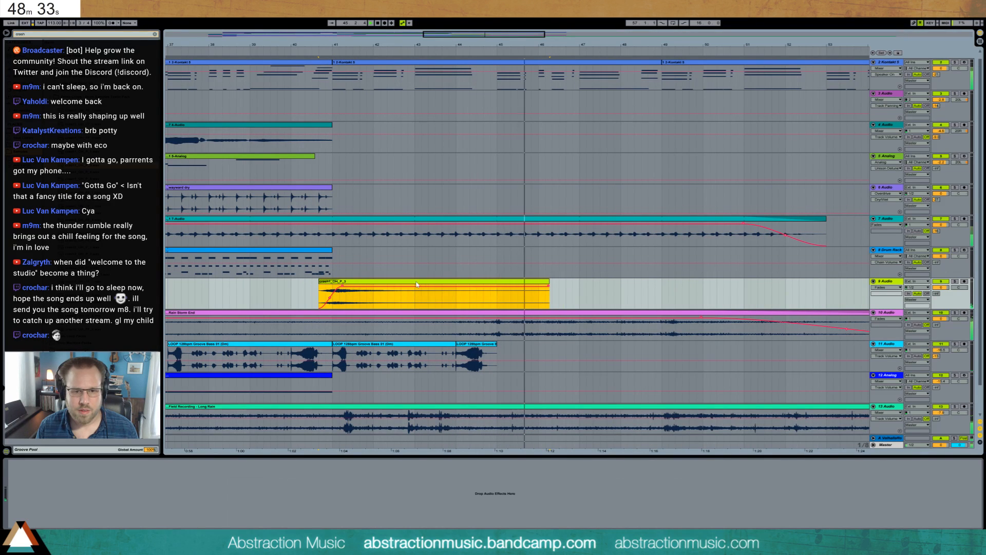
{"action": "left_click_drag", "start_coordinate": [411, 284], "coordinate": [410, 284]}
{"action": "mouse_move", "coordinate": [936, 293]}
{"action": "left_mouse_down"}
{"action": "mouse_move", "coordinate": [936, 269]}
{"action": "mouse_move", "coordinate": [937, 306]}
{"action": "mouse_move", "coordinate": [937, 282]}
{"action": "left_mouse_up"}
{"action": "key", "text": "space"}
{"action": "key", "text": "space"}
{"action": "key", "text": "space"}
{"action": "key", "text": "space"}
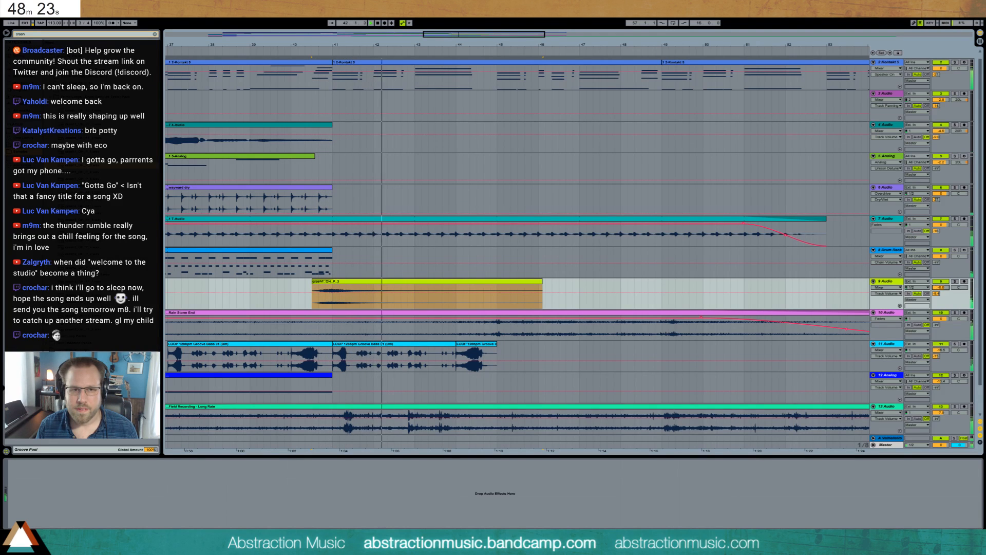
Move the pasted Groove Bass loops from bar 37 to bar 41 and listen through the ending.
{"action": "left_click_drag", "start_coordinate": [553, 46], "coordinate": [362, 20]}
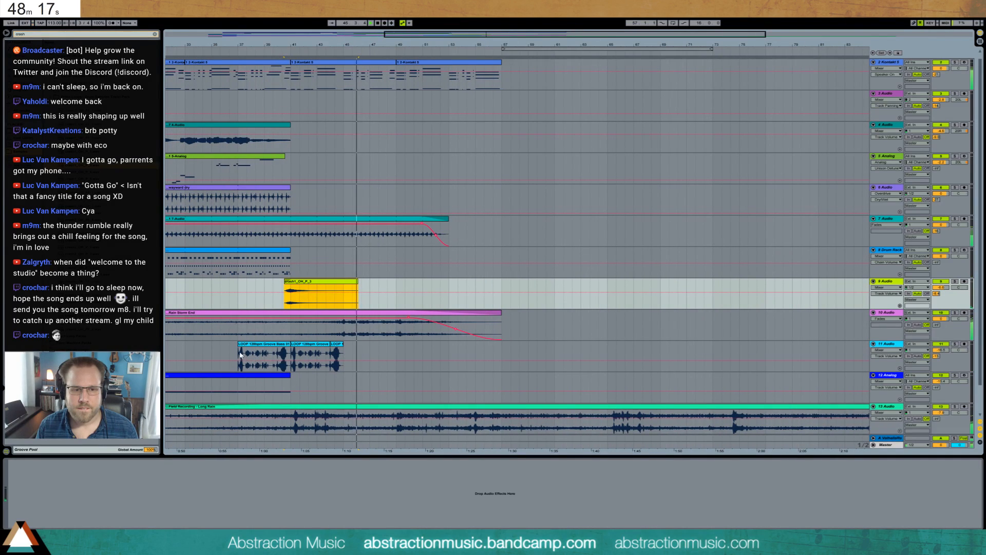
{"action": "left_click_drag", "start_coordinate": [239, 355], "coordinate": [369, 348]}
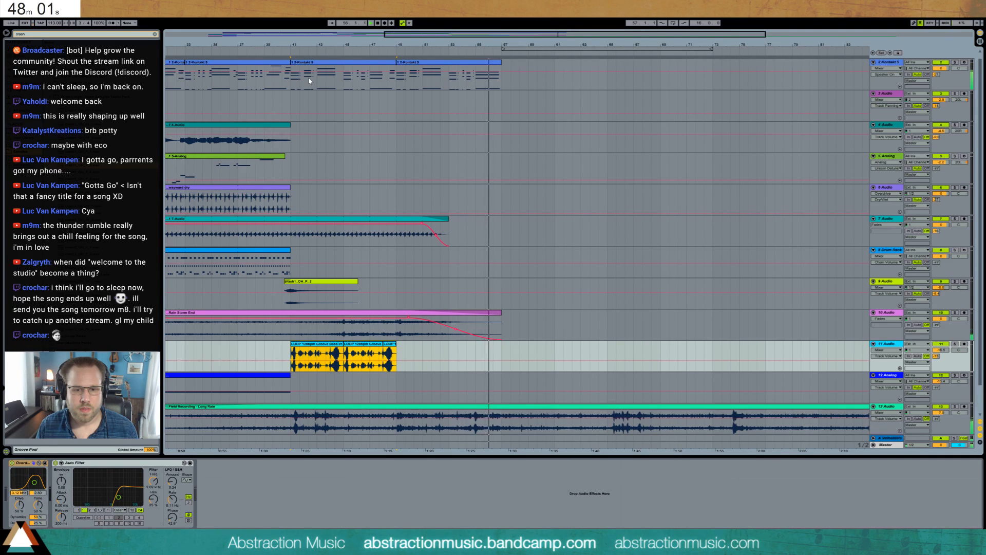
{"action": "key", "text": "space"}
Raise the Auto Filter cutoff on the Field Recording - Long Rain track and play the ending from bar 53.
{"action": "left_click", "coordinate": [513, 407]}
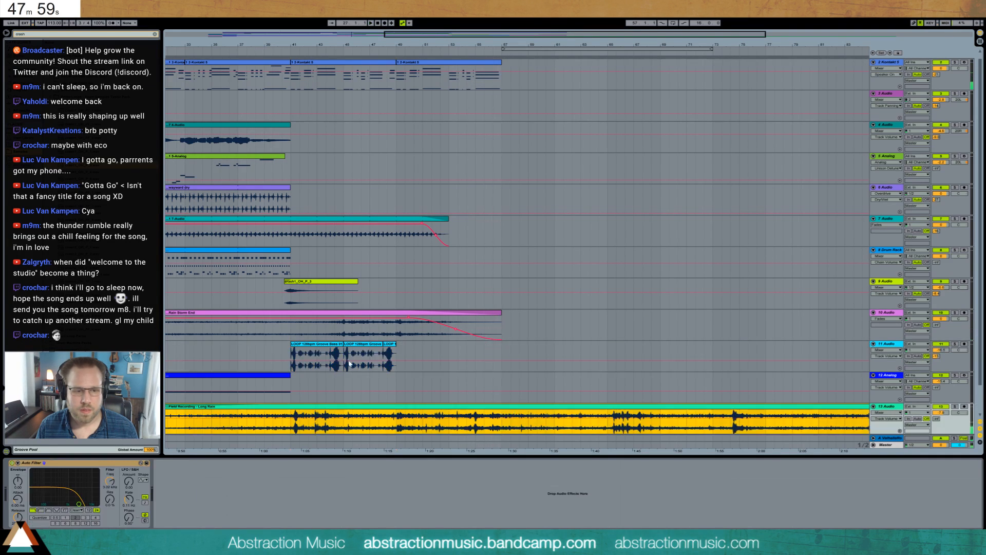
{"action": "left_click_drag", "start_coordinate": [97, 484], "coordinate": [101, 484]}
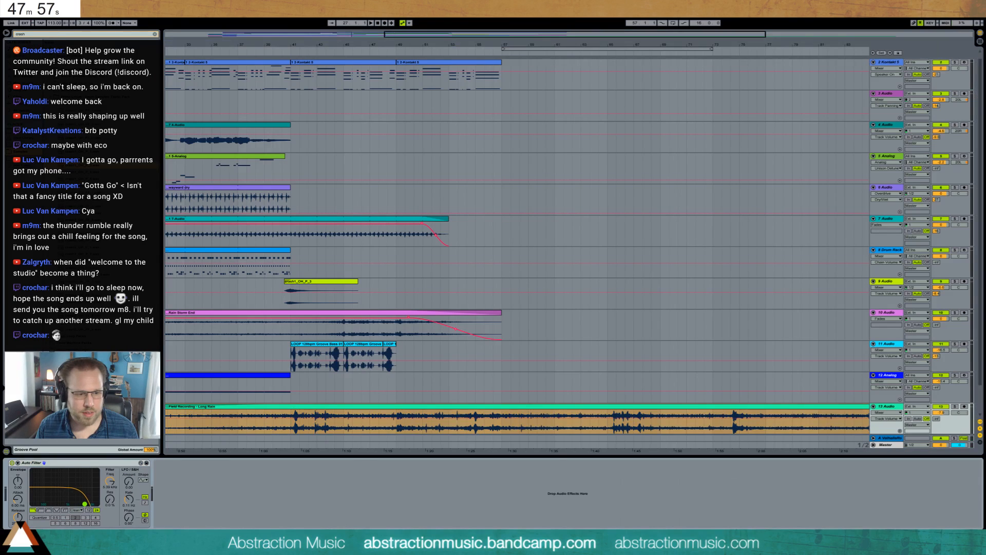
{"action": "left_click", "coordinate": [448, 415]}
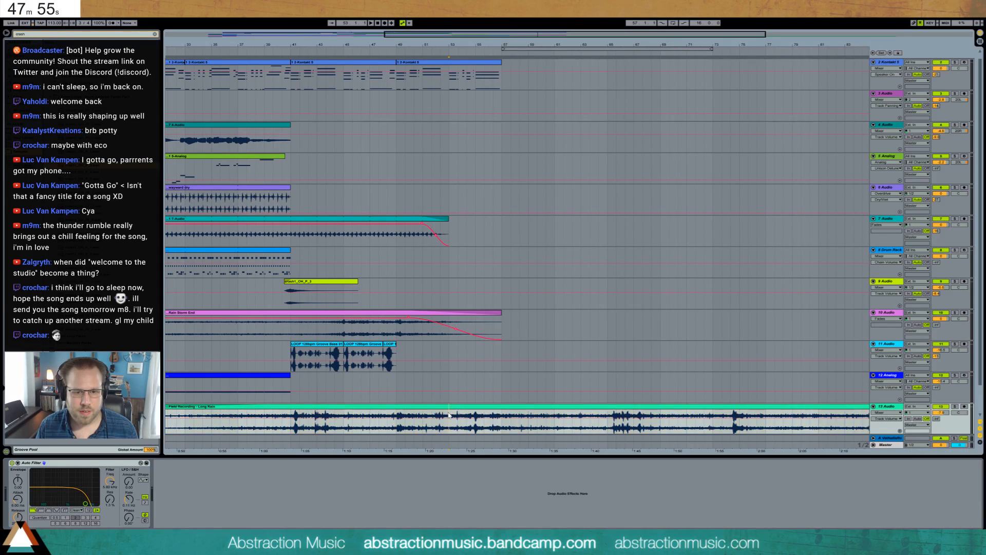
{"action": "key", "text": "space"}
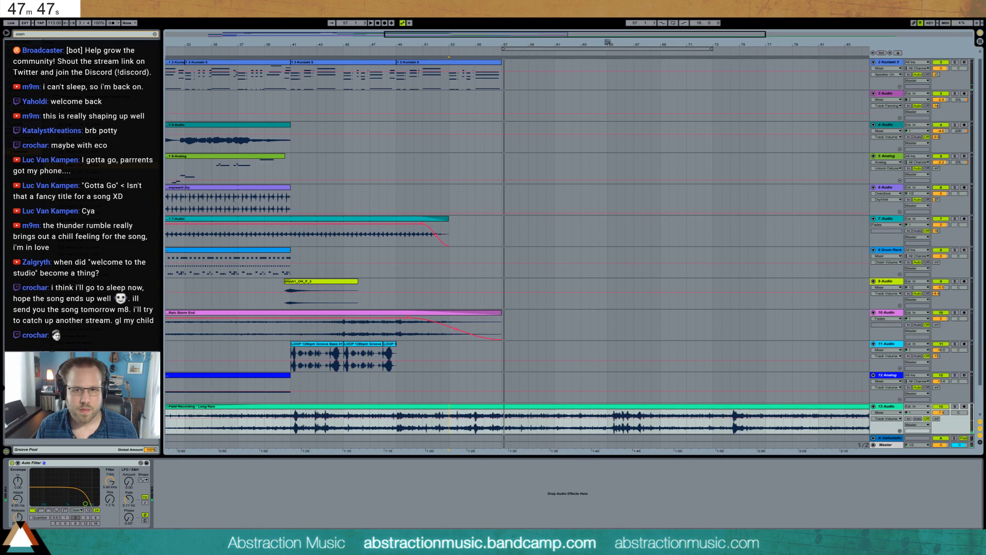
Insert a time signature change at bar 57 and set it to 2/4.
{"action": "left_click_drag", "start_coordinate": [607, 42], "coordinate": [540, 43]}
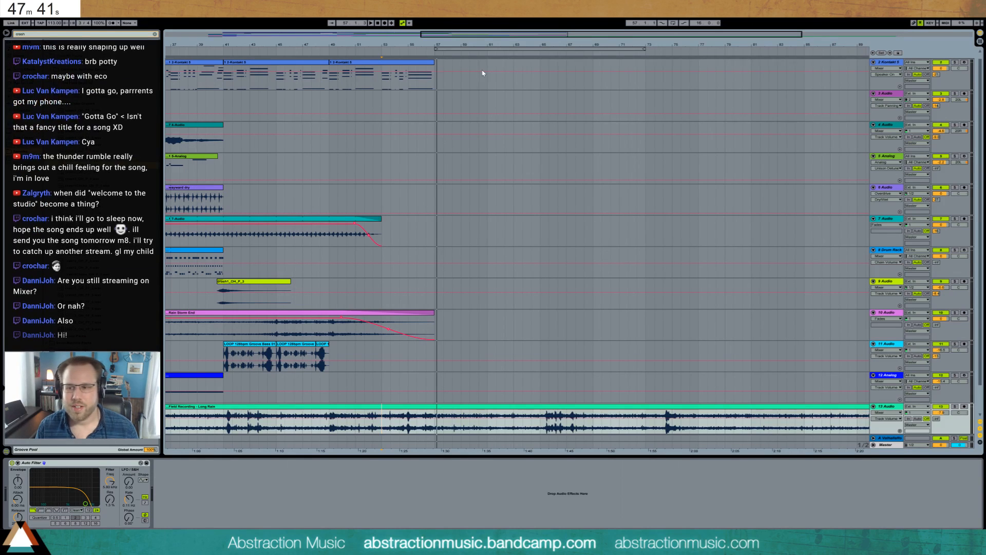
{"action": "right_click", "coordinate": [435, 57]}
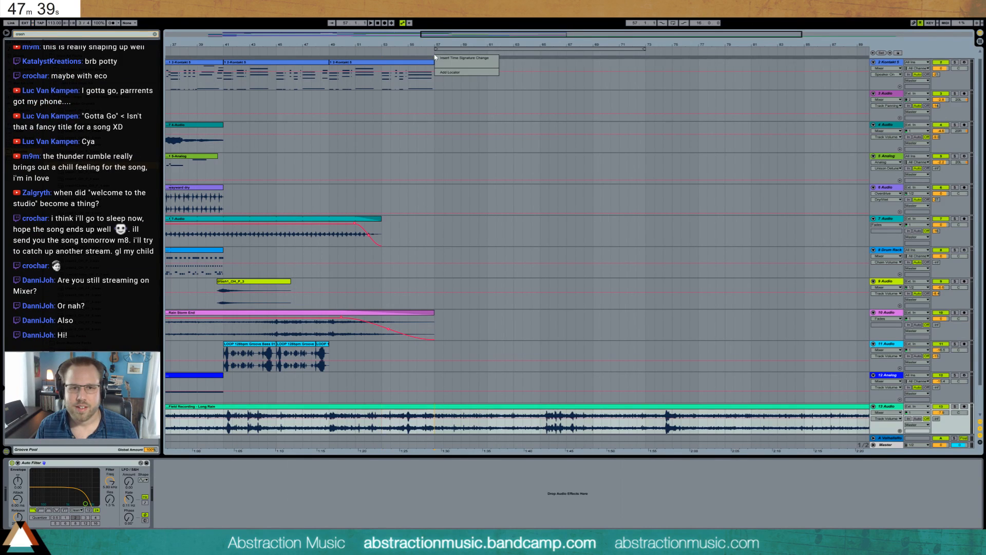
{"action": "left_click", "coordinate": [452, 58]}
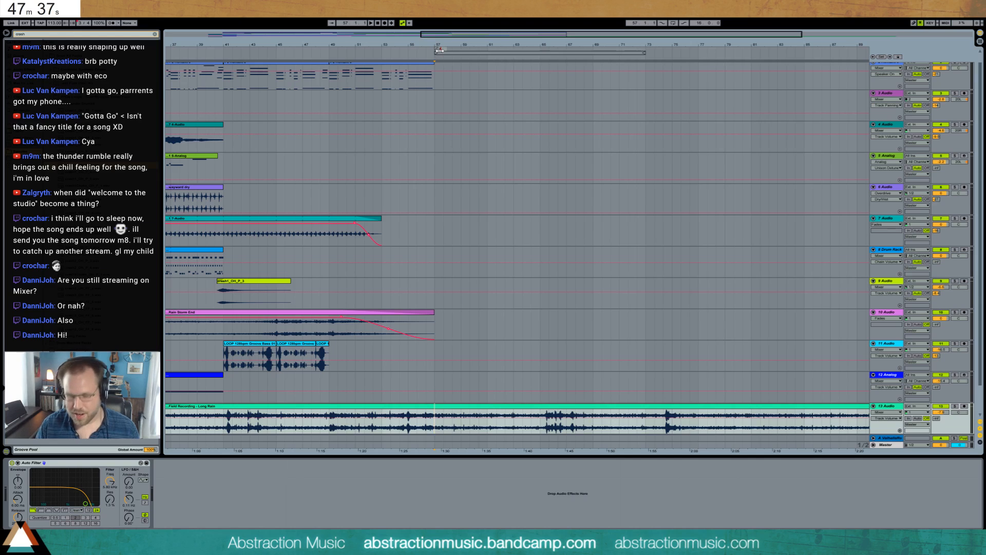
{"action": "key", "text": "Return"}
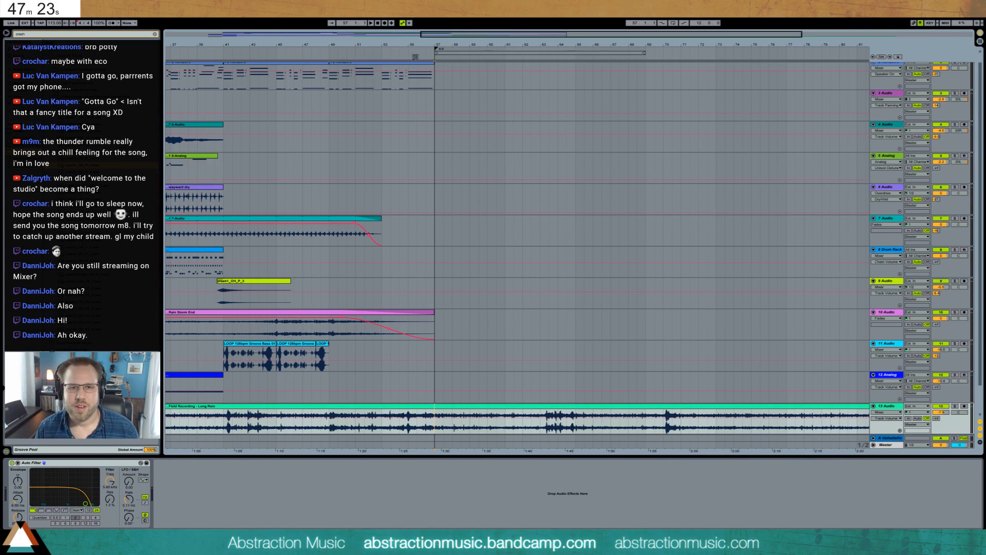
{"action": "left_click_drag", "start_coordinate": [467, 34], "coordinate": [553, 35]}
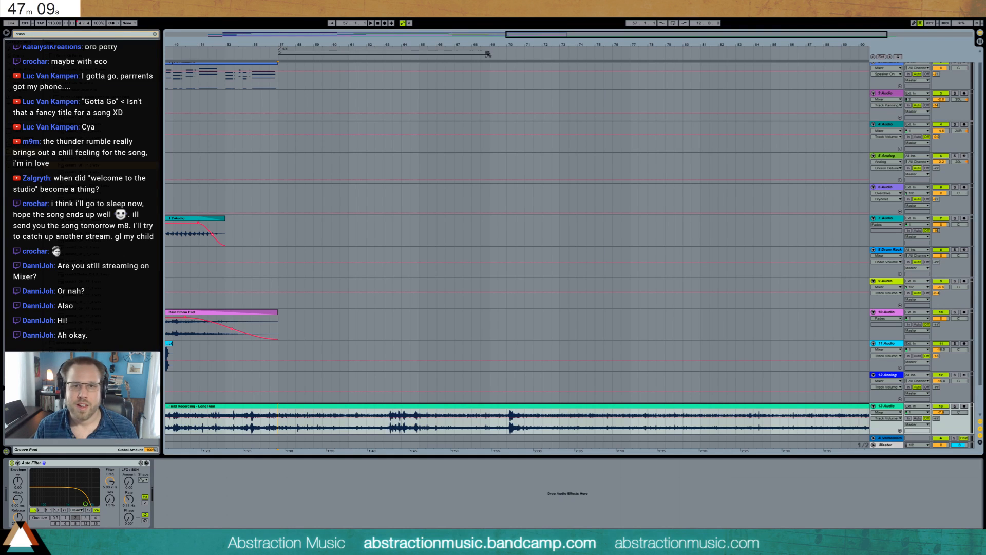
{"action": "left_click", "coordinate": [275, 84]}
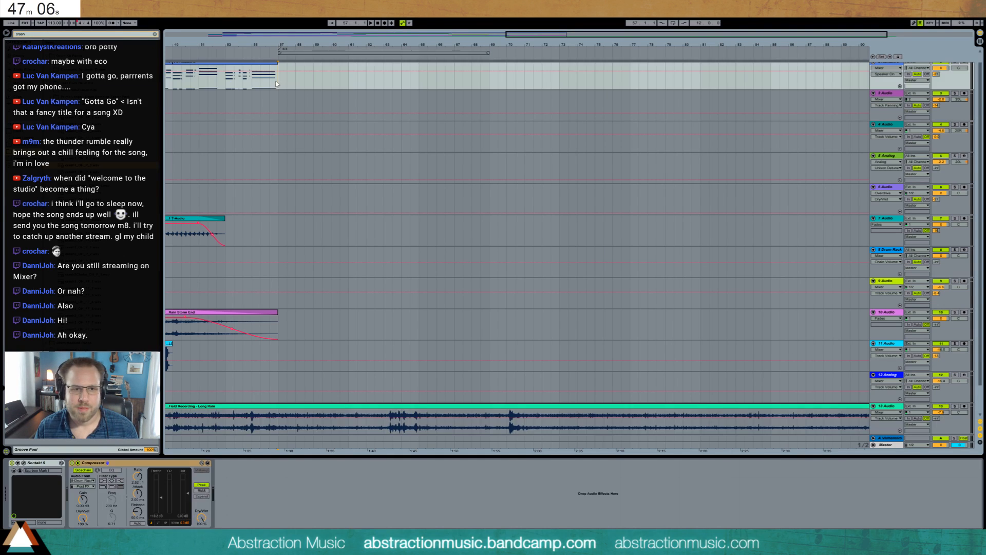
{"action": "right_click", "coordinate": [278, 52]}
{"action": "left_click", "coordinate": [286, 52]}
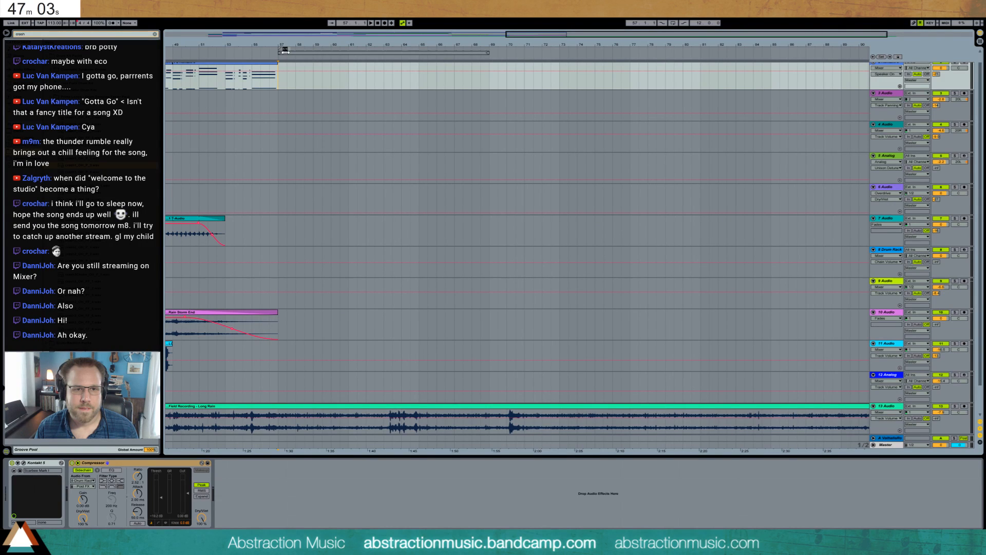
{"action": "type", "text": "2/4"}
{"action": "key", "text": "Return"}
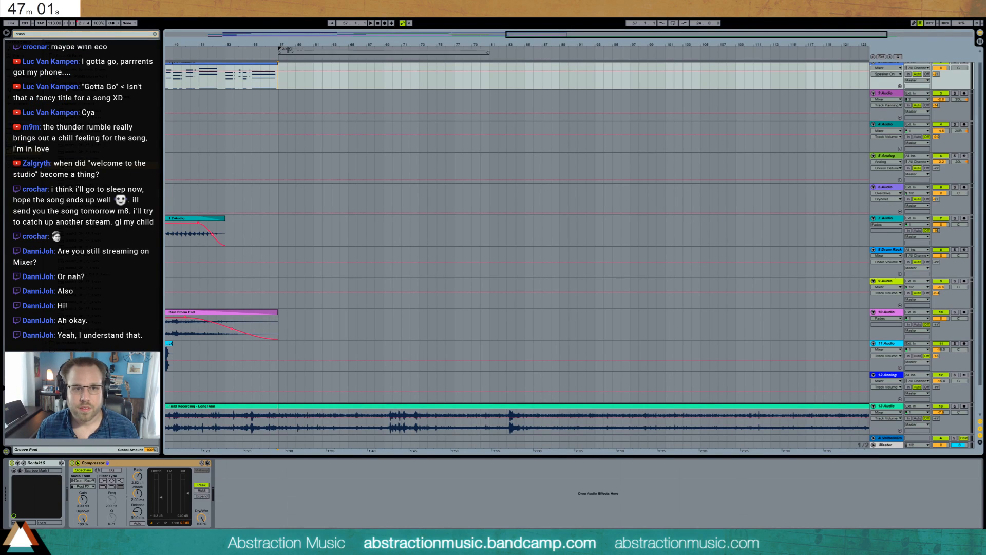
Insert another time signature change at bar 58, directly after the 2/4 bar.
{"action": "left_click_drag", "start_coordinate": [573, 33], "coordinate": [544, 34]}
{"action": "right_click", "coordinate": [329, 50]}
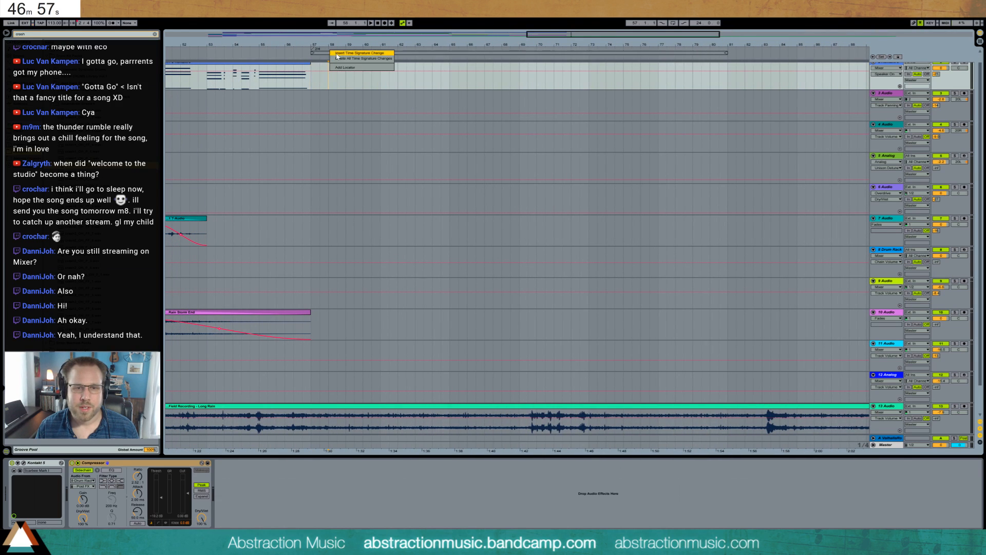
{"action": "left_click", "coordinate": [366, 68]}
{"action": "key", "text": "Return"}
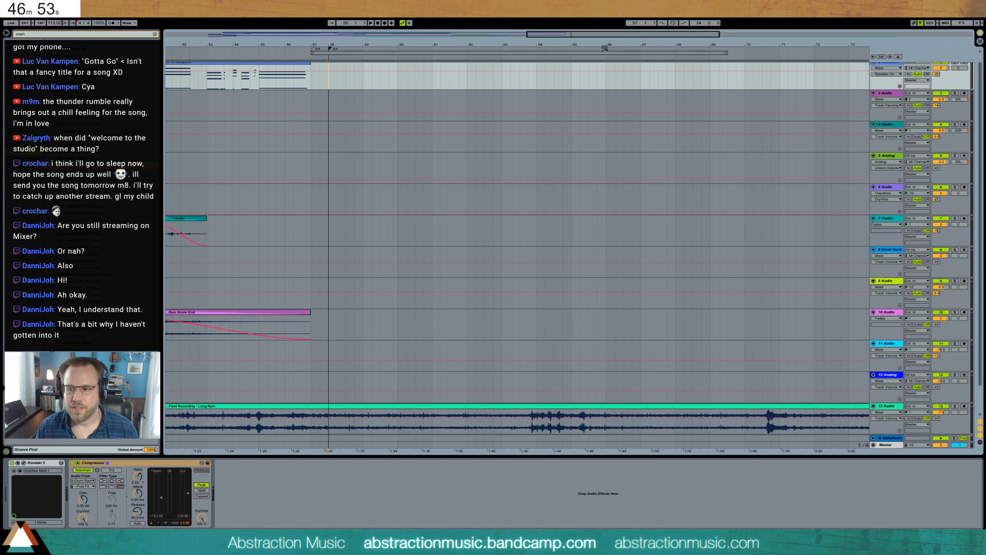
Listen to the ending, extend the last Kontakt clip to bar 58, and slightly lengthen its final chord.
{"action": "left_click_drag", "start_coordinate": [592, 33], "coordinate": [428, 53]}
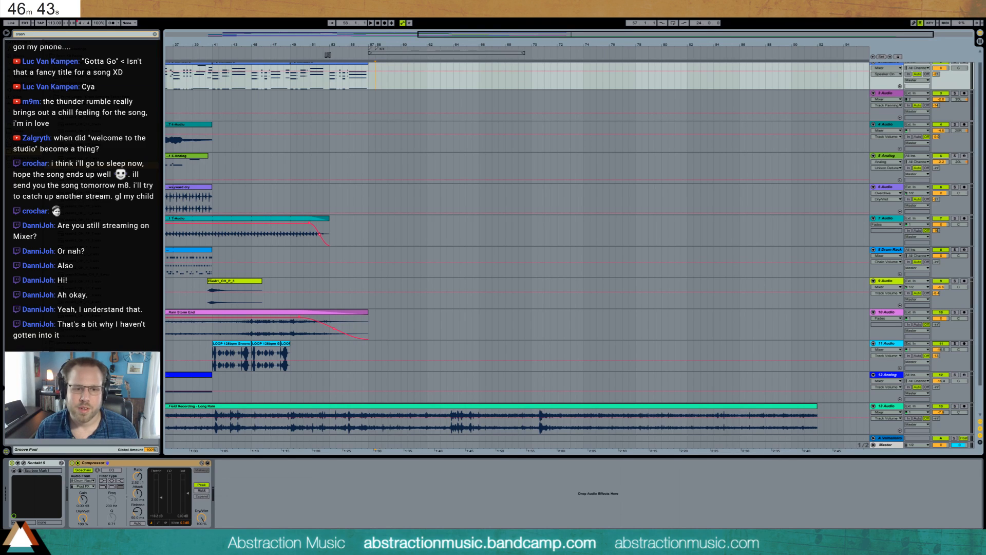
{"action": "key", "text": "space"}
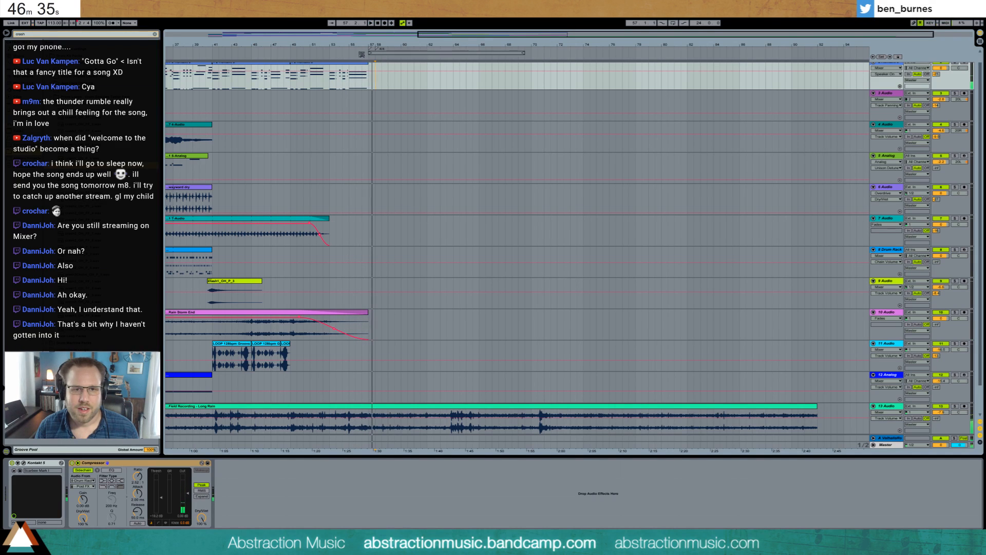
{"action": "left_click_drag", "start_coordinate": [369, 65], "coordinate": [375, 66]}
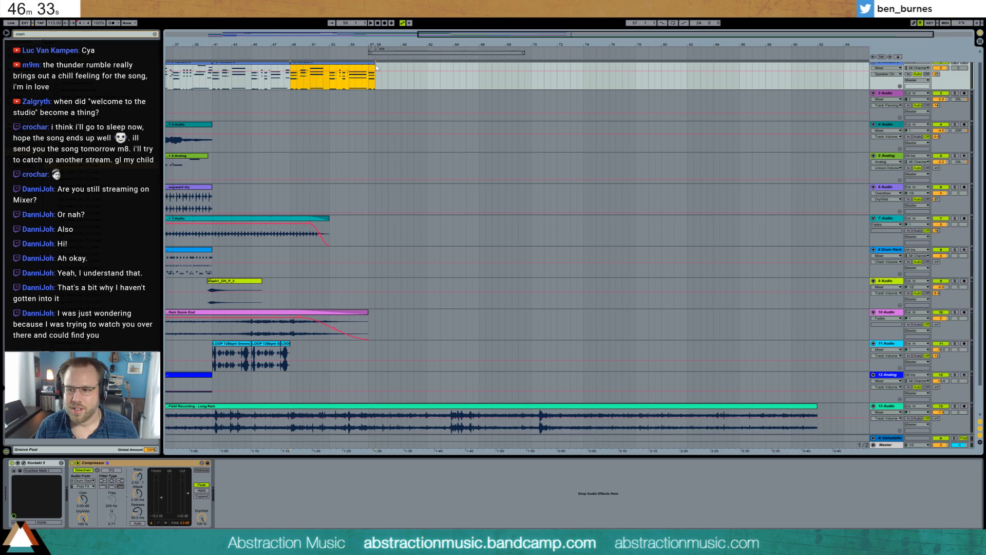
{"action": "double_click", "coordinate": [374, 65]}
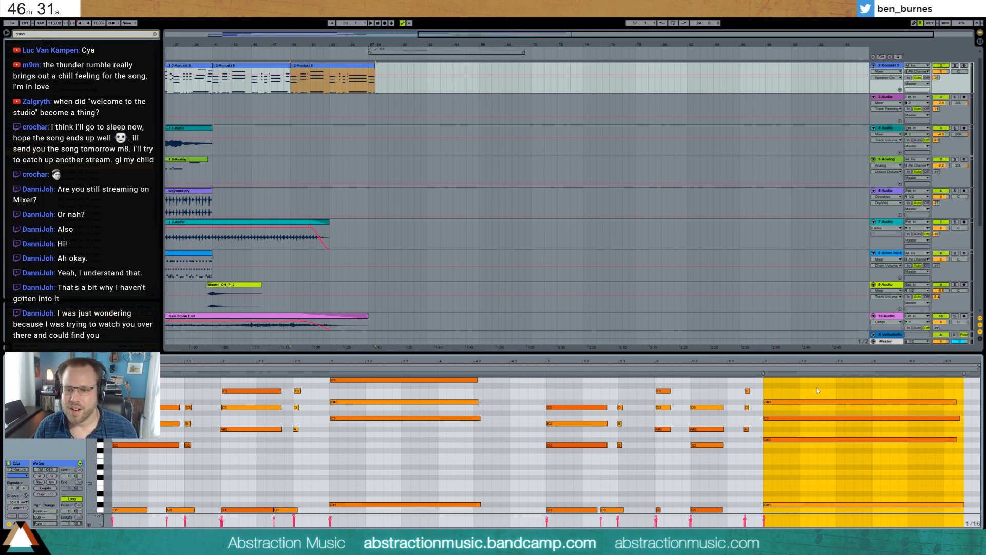
{"action": "left_click_drag", "start_coordinate": [816, 387], "coordinate": [849, 513]}
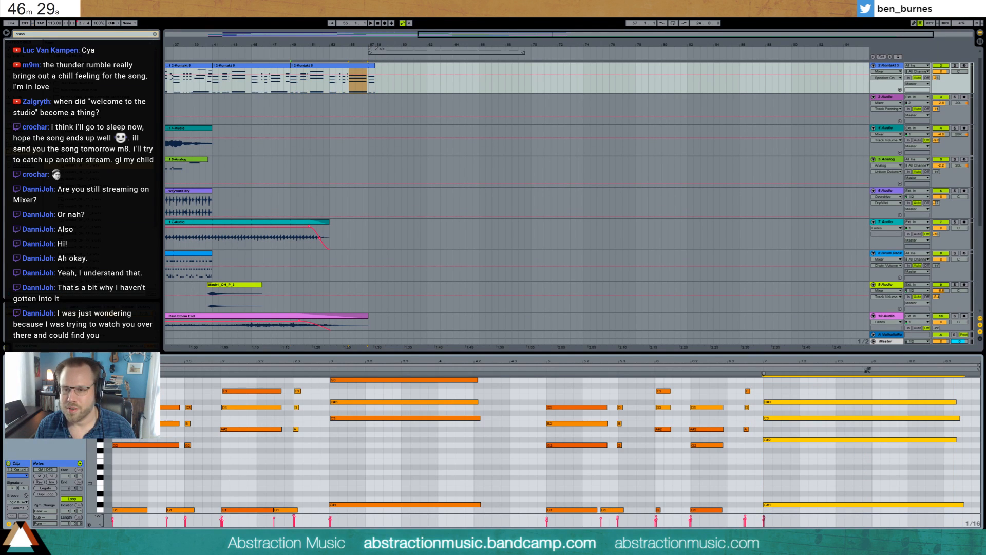
{"action": "key", "text": "shift+Right"}
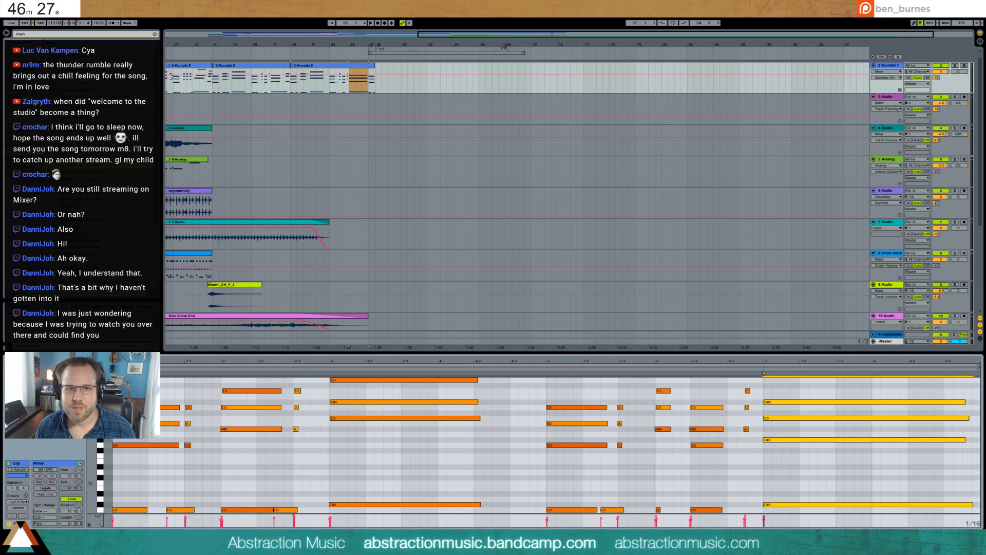
Delete the repeated notes after the final chord in the last Kontakt clip and stretch that chord further into the added bar.
{"action": "left_click", "coordinate": [324, 70]}
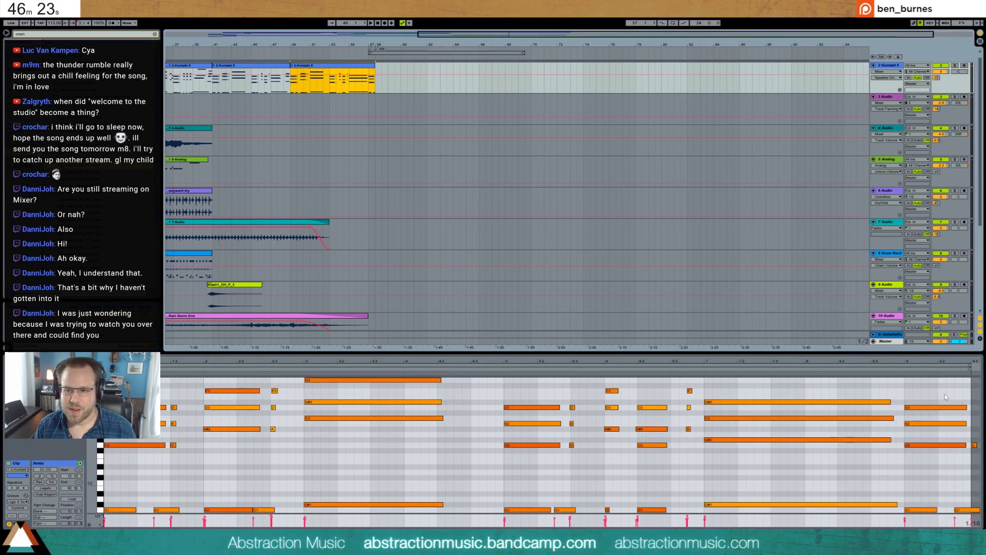
{"action": "left_click_drag", "start_coordinate": [917, 388], "coordinate": [975, 512]}
{"action": "key", "text": "Delete"}
{"action": "left_click_drag", "start_coordinate": [841, 387], "coordinate": [850, 512]}
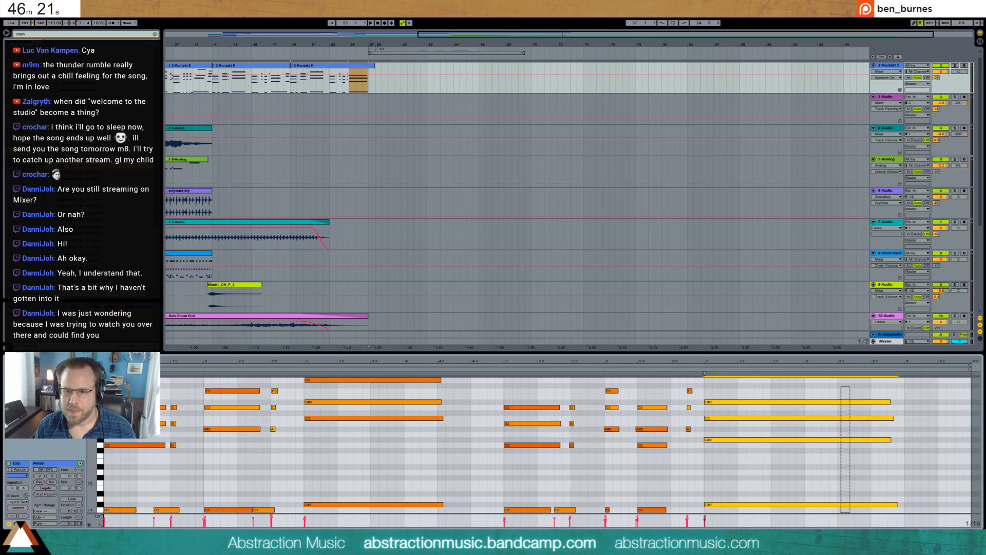
{"action": "key", "text": "shift+Right"}
{"action": "key", "text": "shift+Right"}
{"action": "key", "text": "shift+Right"}
{"action": "key", "text": "shift+Tab"}
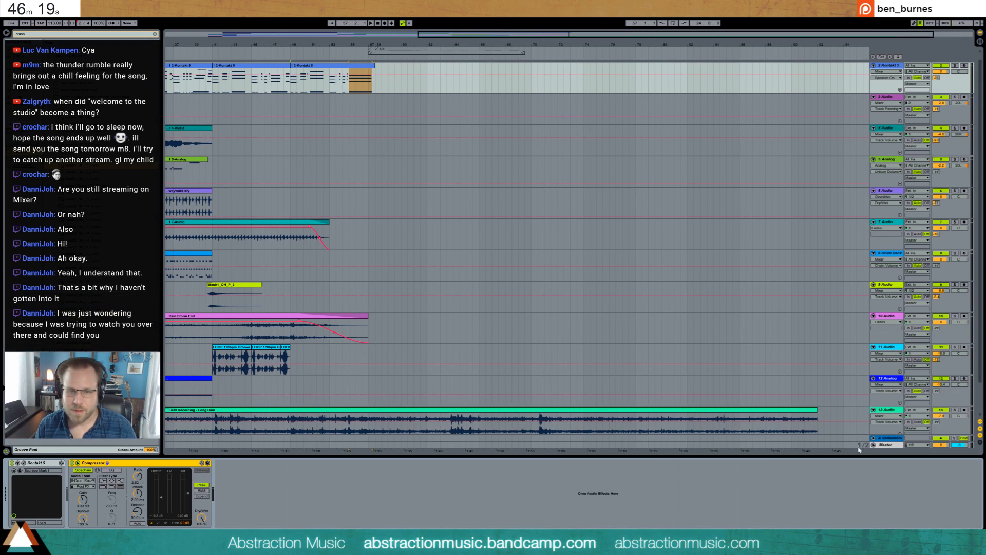
Play the arrangement from bar 7, then check the middle section from bar 27 and the ending from about bar 49.
{"action": "left_click_drag", "start_coordinate": [462, 34], "coordinate": [255, 65]}
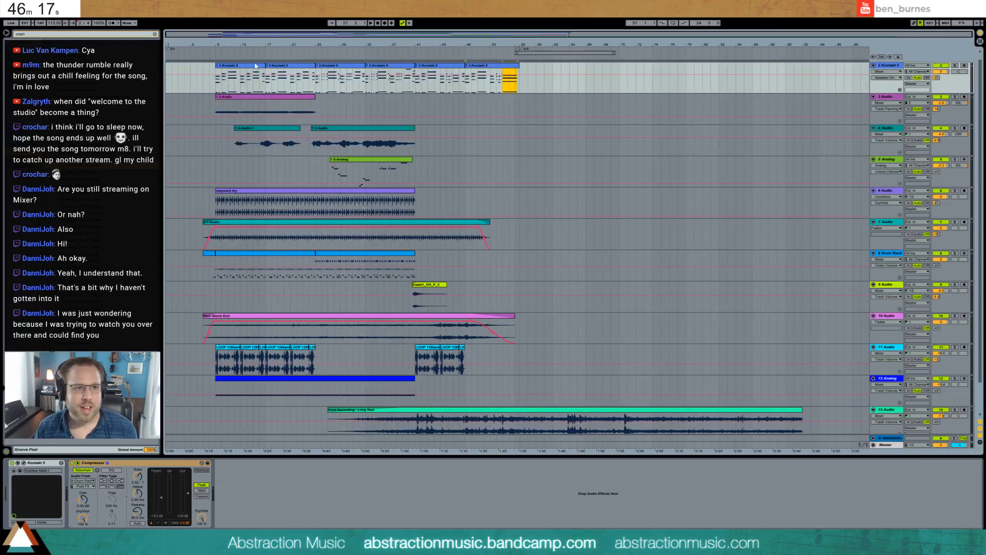
{"action": "key", "text": "space"}
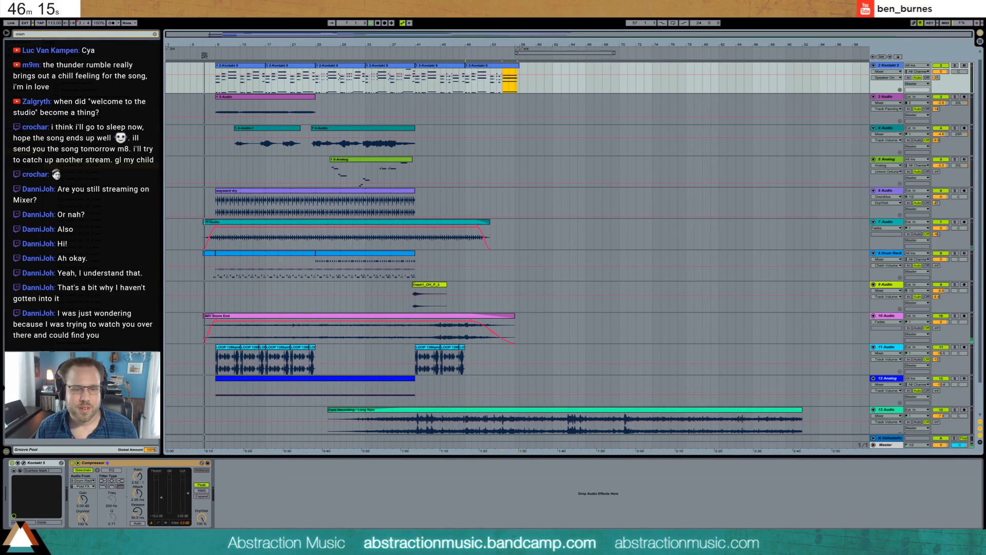
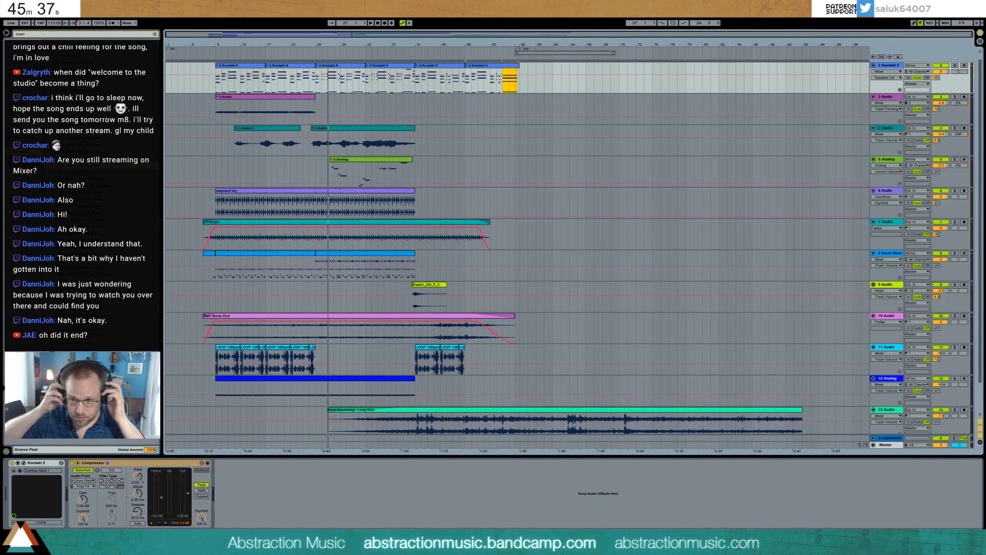
{"action": "left_click", "coordinate": [205, 64]}
{"action": "key", "text": "space"}
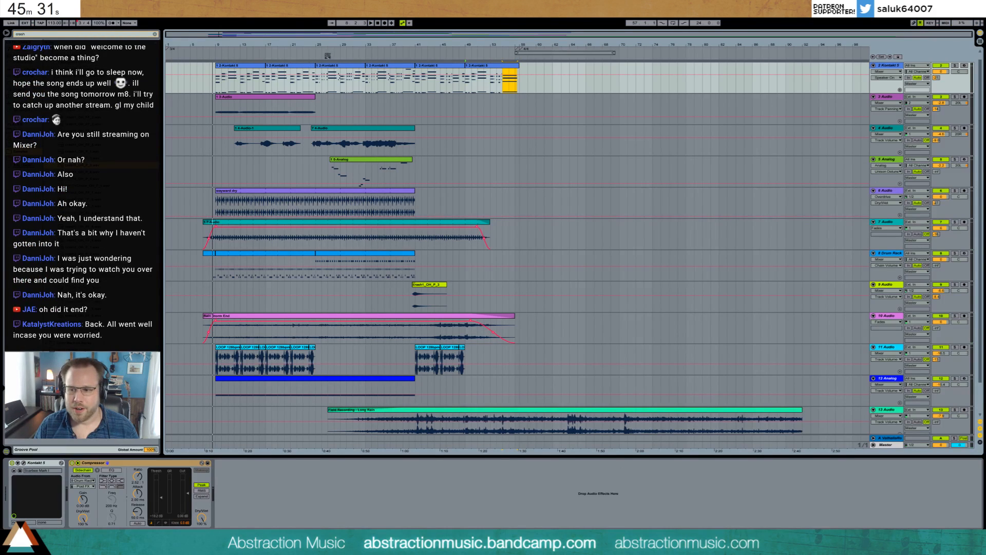
{"action": "left_click", "coordinate": [328, 56]}
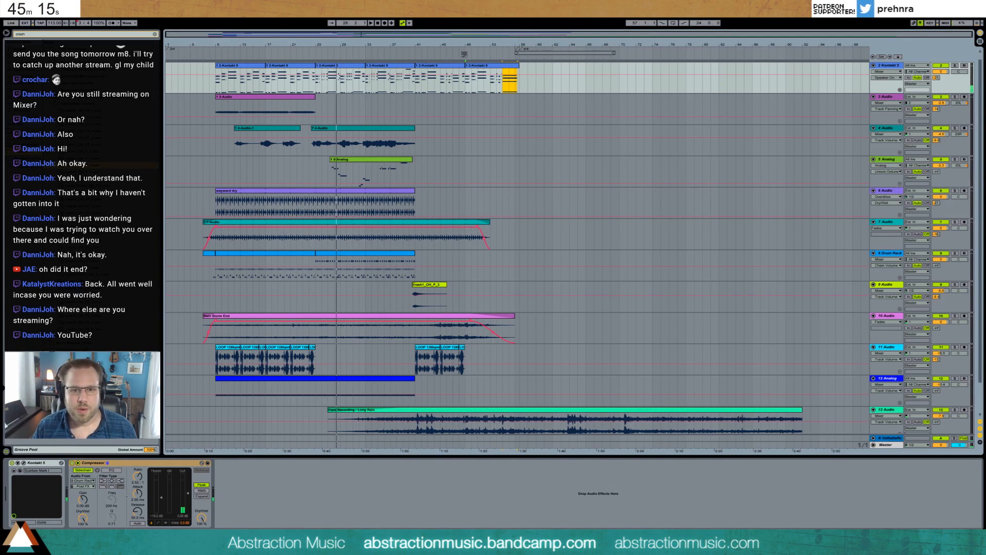
{"action": "left_click", "coordinate": [464, 54]}
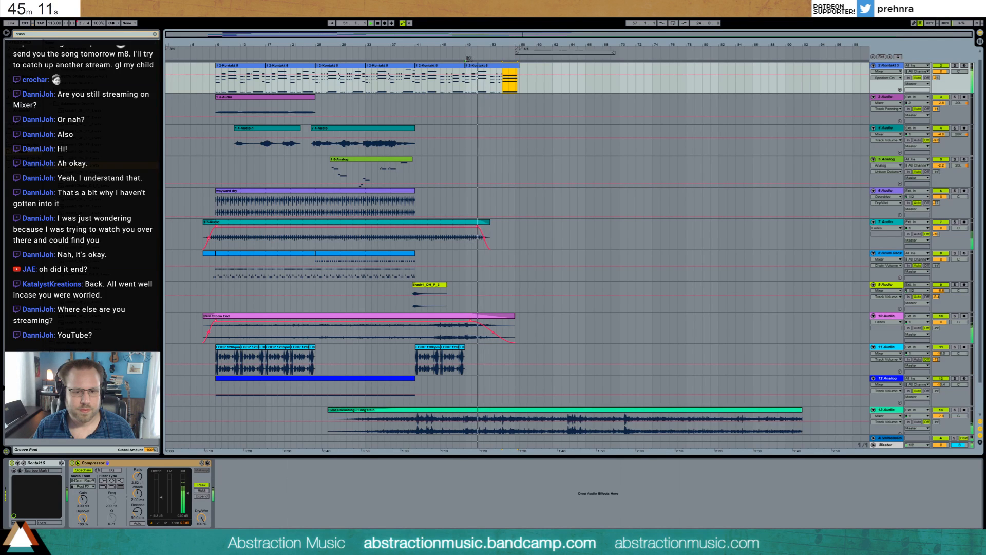
Show the sustain pedal envelope of the last Kontakt clip and remove the pedal-down section at the end of the final chord.
{"action": "double_click", "coordinate": [492, 74]}
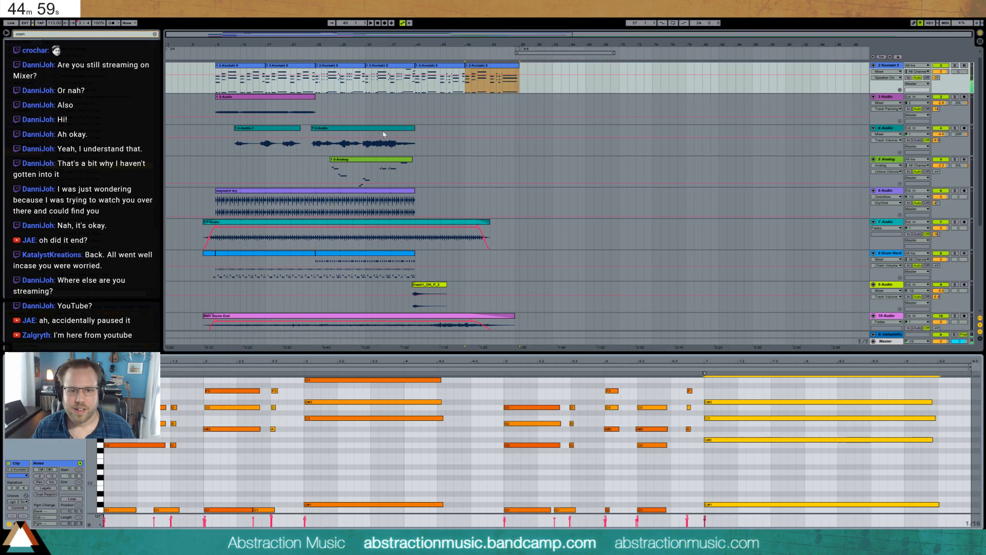
{"action": "left_click", "coordinate": [15, 523]}
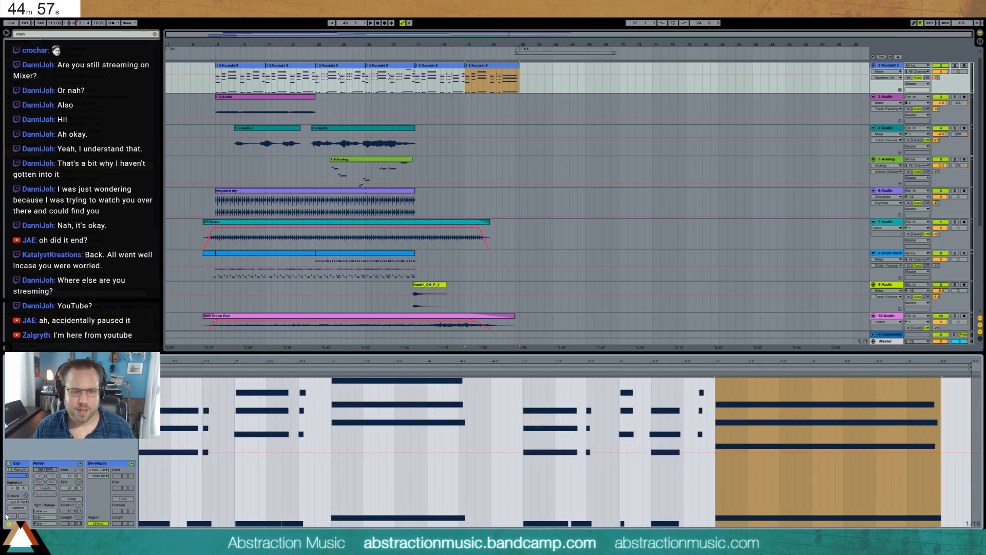
{"action": "left_click", "coordinate": [100, 477]}
{"action": "left_click", "coordinate": [120, 414]}
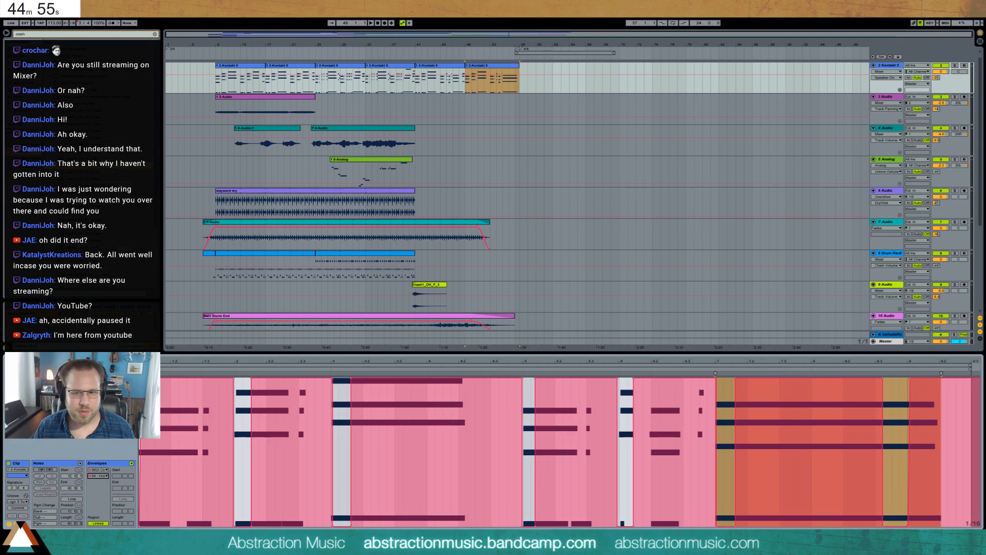
{"action": "left_click", "coordinate": [955, 482]}
{"action": "left_click_drag", "start_coordinate": [908, 525], "coordinate": [981, 525]}
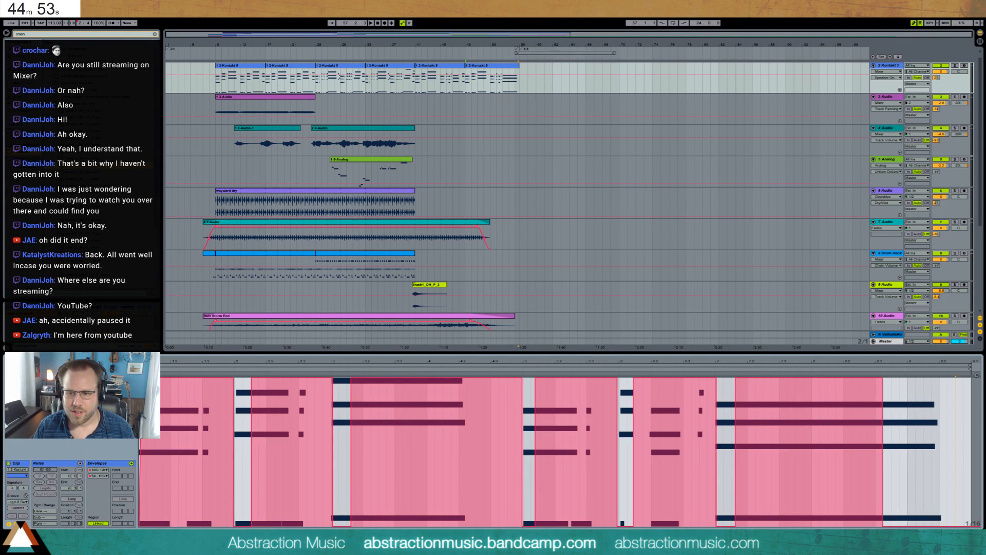
{"action": "key", "text": "shift+Tab"}
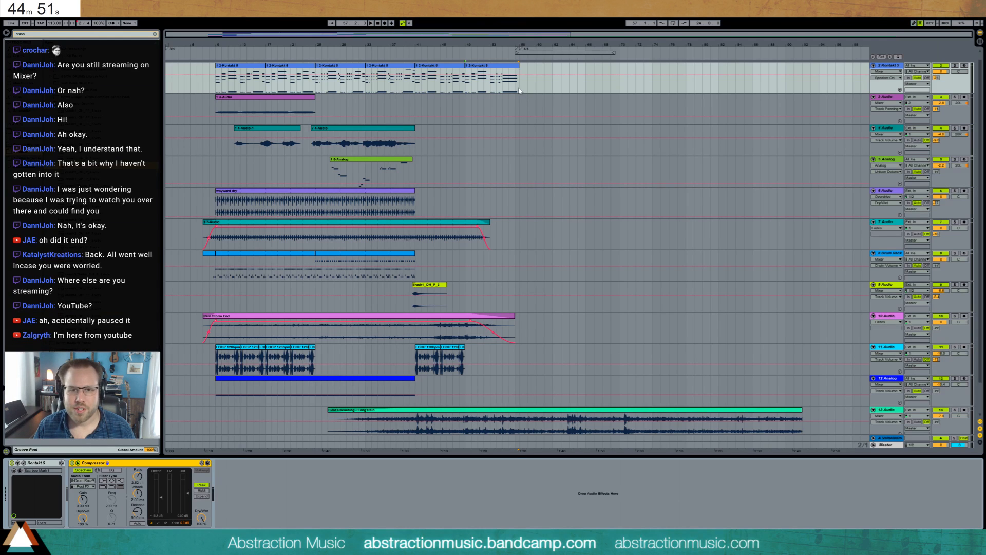
Copy the two-bar Drum Rack section starting at bar 9 to bar 58 on the same track.
{"action": "left_click", "coordinate": [519, 91]}
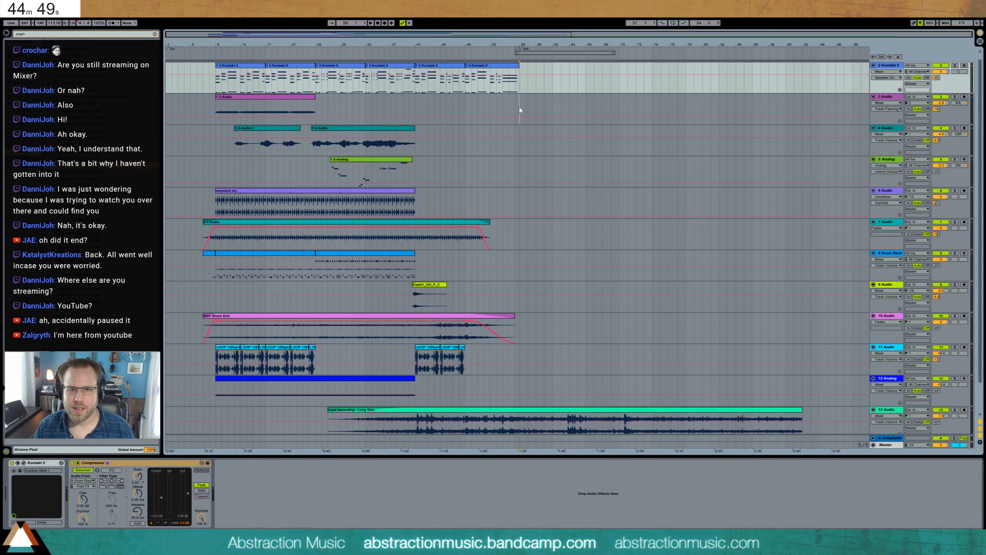
{"action": "left_click", "coordinate": [519, 110]}
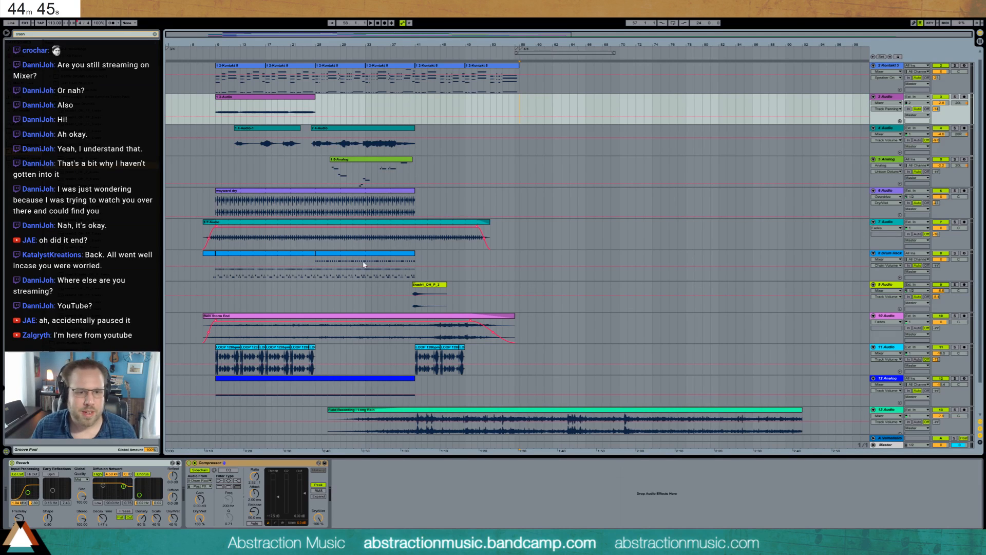
{"action": "left_click", "coordinate": [311, 256]}
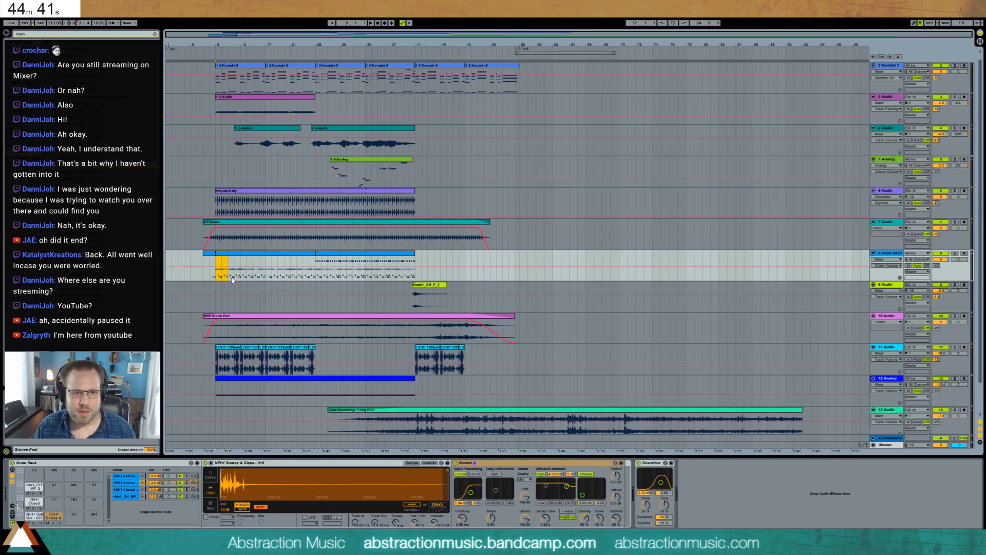
{"action": "left_click", "coordinate": [521, 258]}
Open the pasted drum clip at bar 58 and delete its hi-hat, snare and kick notes from the second snare hit onward.
{"action": "double_click", "coordinate": [526, 254]}
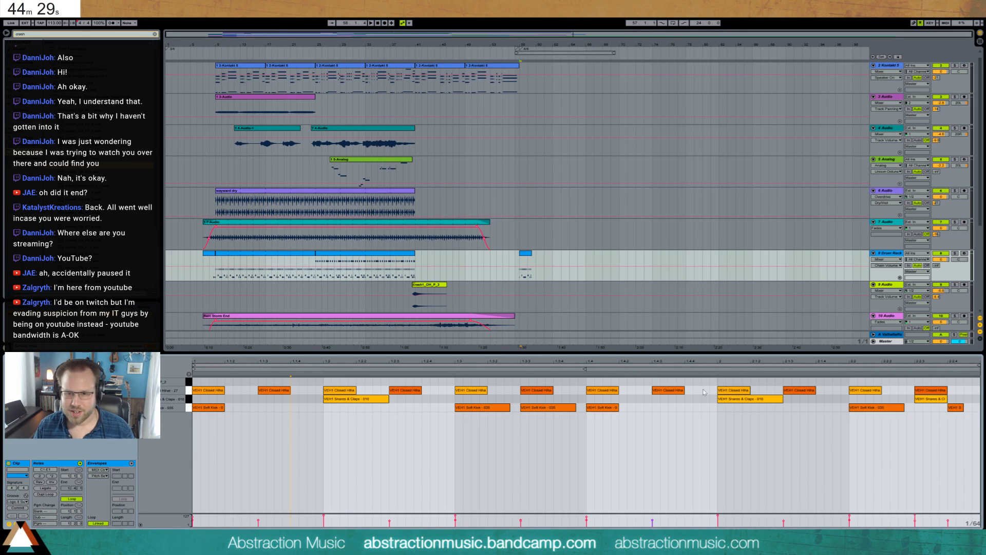
{"action": "left_click_drag", "start_coordinate": [724, 382], "coordinate": [979, 462]}
{"action": "key", "text": "Delete"}
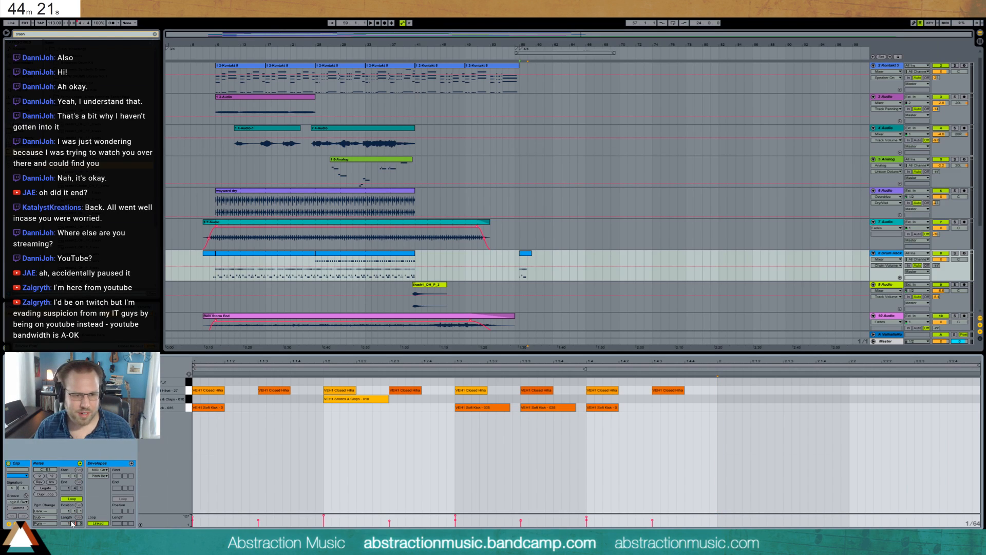
Set the loop length of the drum clip at bar 58 to one bar, ending after the last hi-hat.
{"action": "type", "text": "0"}
{"action": "key", "text": "Return"}
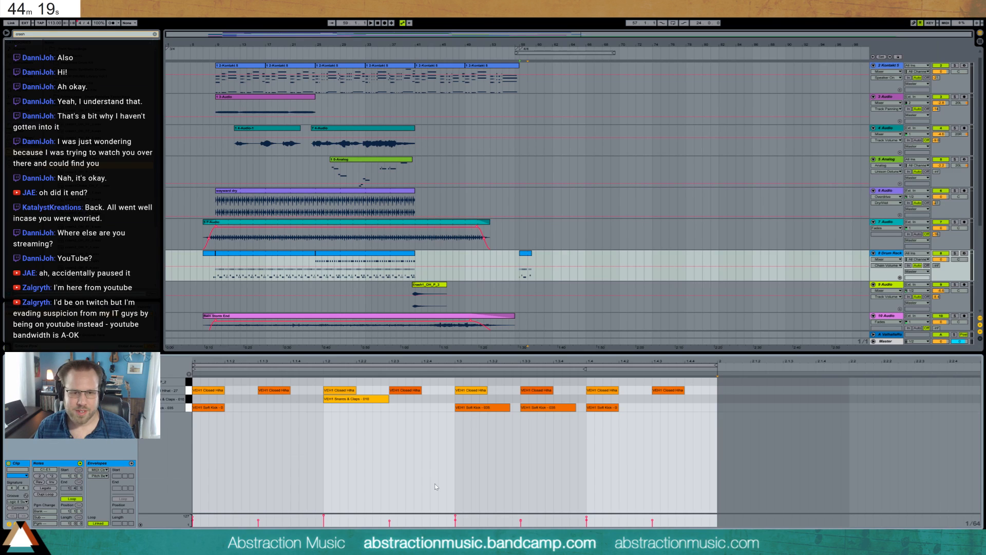
{"action": "left_click", "coordinate": [349, 454]}
Turn the beat 4 kick into a snare, move the beat 3 kick onto the last hi-hat and audition the pattern.
{"action": "left_click_drag", "start_coordinate": [592, 407], "coordinate": [593, 400]}
{"action": "left_click_drag", "start_coordinate": [504, 408], "coordinate": [716, 413]}
{"action": "key", "text": "space"}
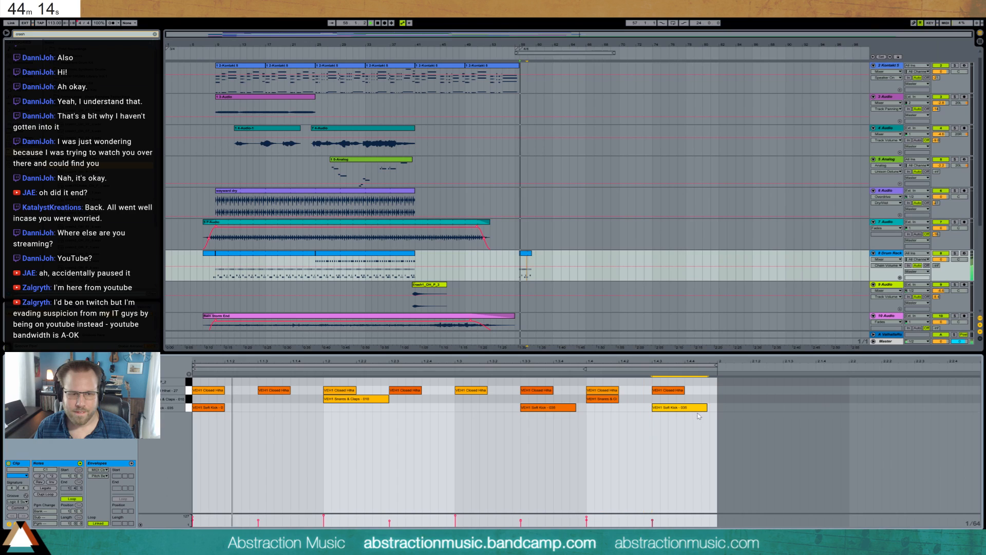
{"action": "left_click", "coordinate": [605, 399]}
{"action": "key", "text": "space"}
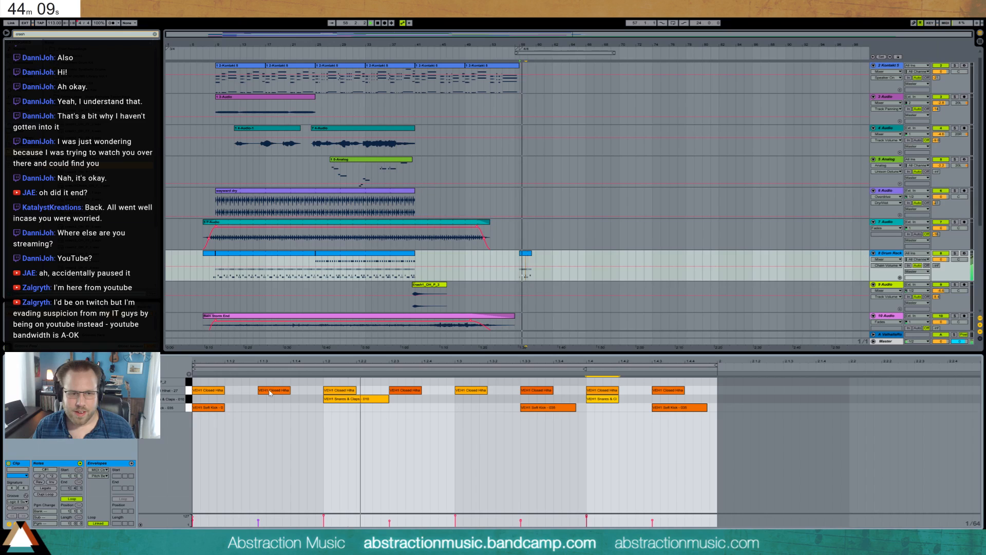
Add a closed hi-hat between the sixth and seventh hi-hats, extend it to meet the seventh, and audition the clip.
{"action": "left_click", "coordinate": [562, 392]}
{"action": "double_click", "coordinate": [560, 390]}
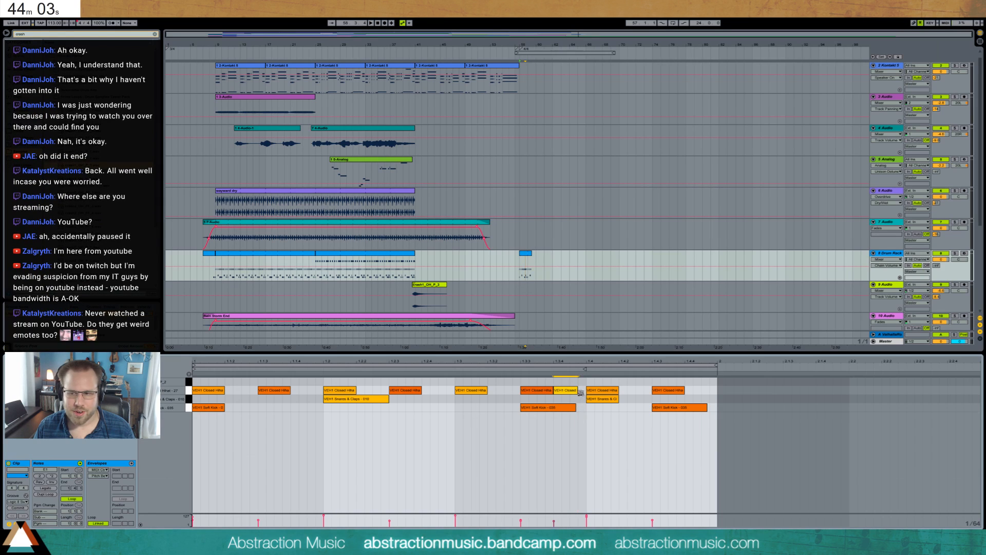
{"action": "left_click_drag", "start_coordinate": [580, 391], "coordinate": [586, 394]}
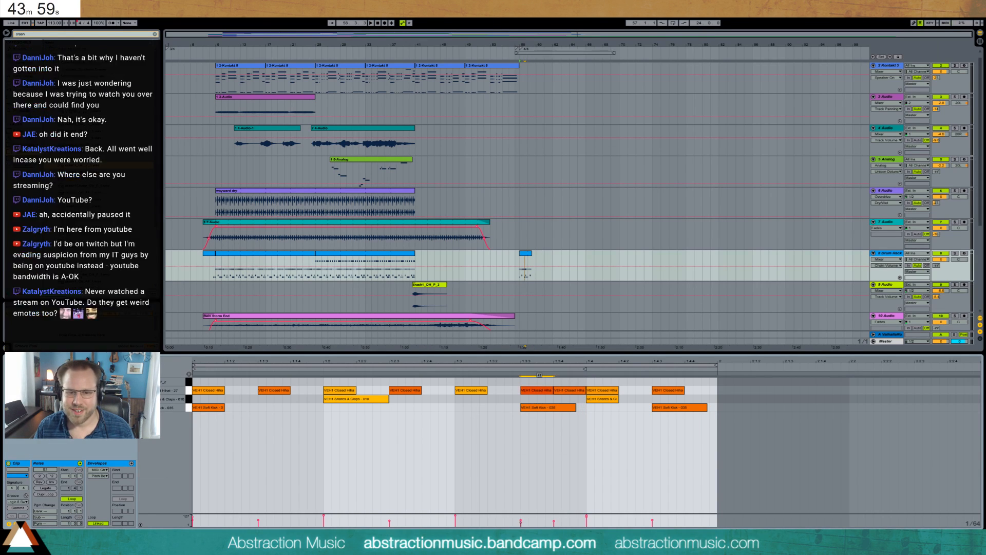
{"action": "left_click", "coordinate": [552, 389]}
{"action": "left_click", "coordinate": [560, 390]}
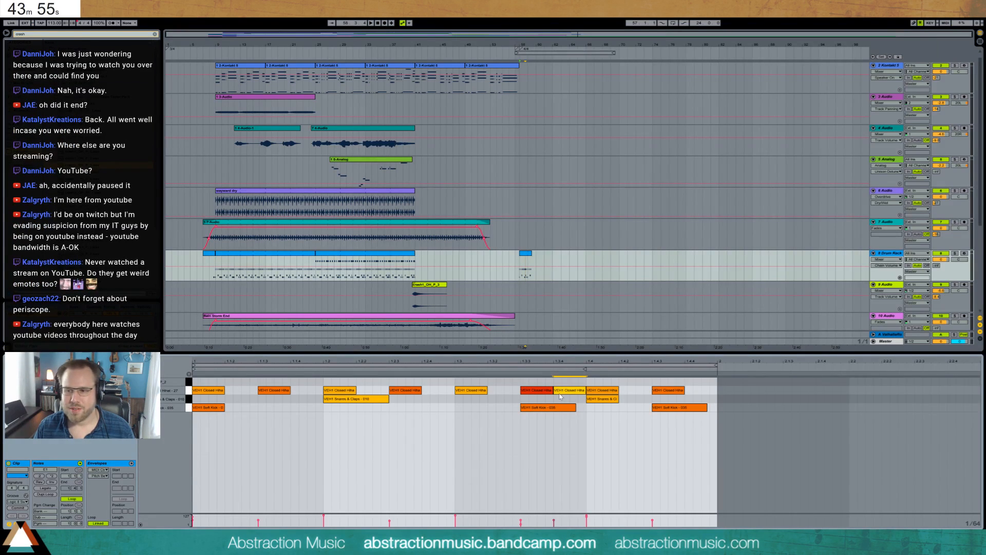
{"action": "left_click", "coordinate": [358, 452]}
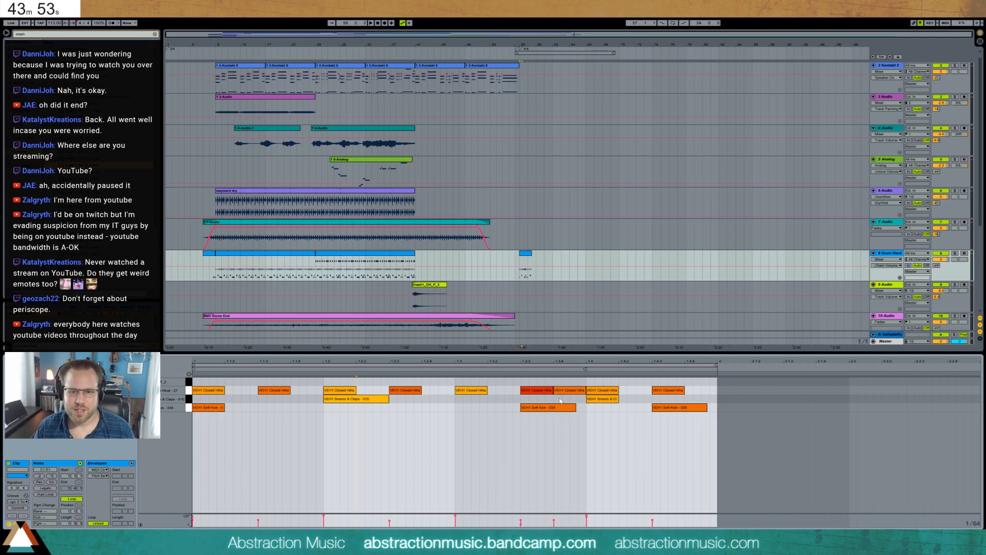
{"action": "left_click", "coordinate": [562, 390]}
{"action": "left_click", "coordinate": [538, 392]}
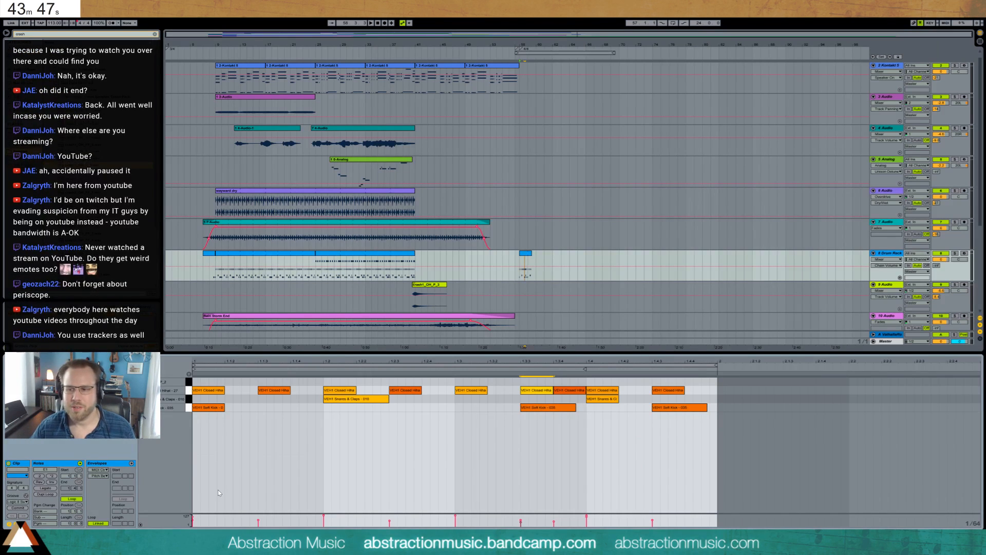
{"action": "key", "text": "space"}
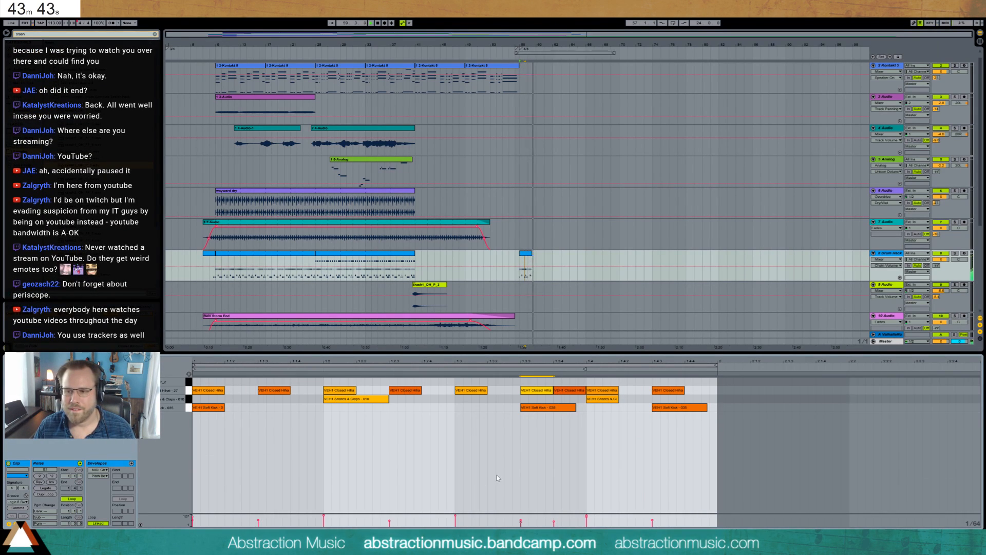
Extend the drum clip at bar 58 to two bars and play it with the arrangement loop set around it.
{"action": "left_click", "coordinate": [529, 253]}
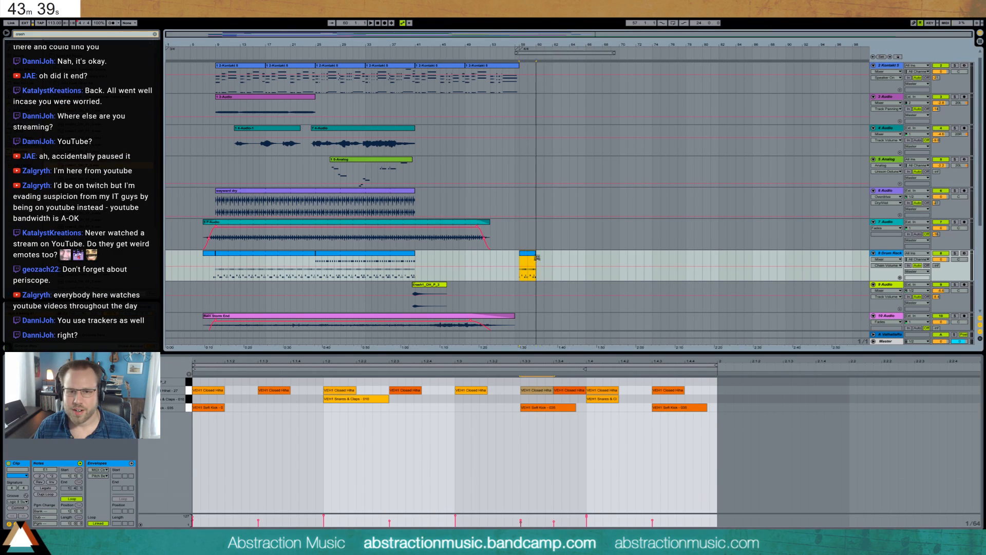
{"action": "key", "text": "ctrl+l"}
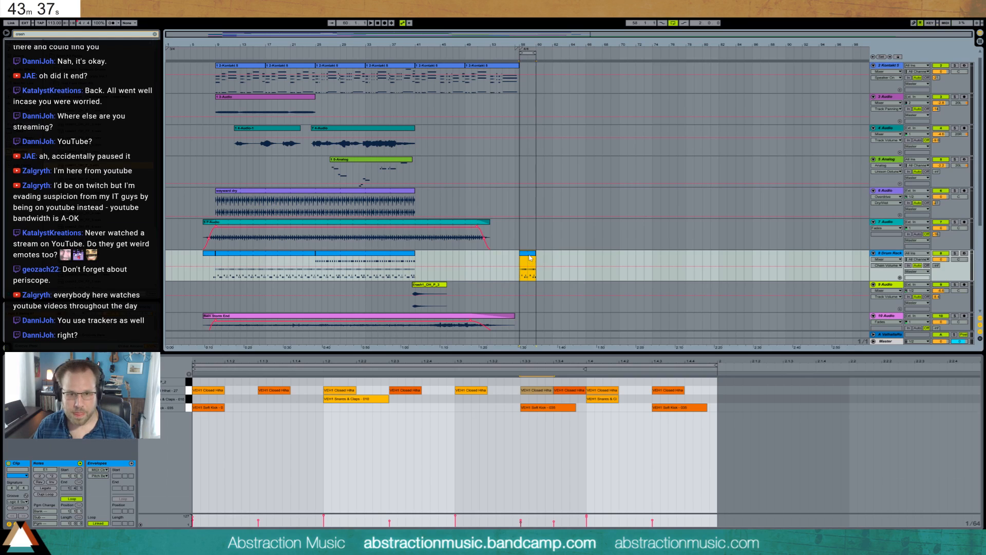
{"action": "left_click", "coordinate": [534, 442]}
{"action": "key", "text": "space"}
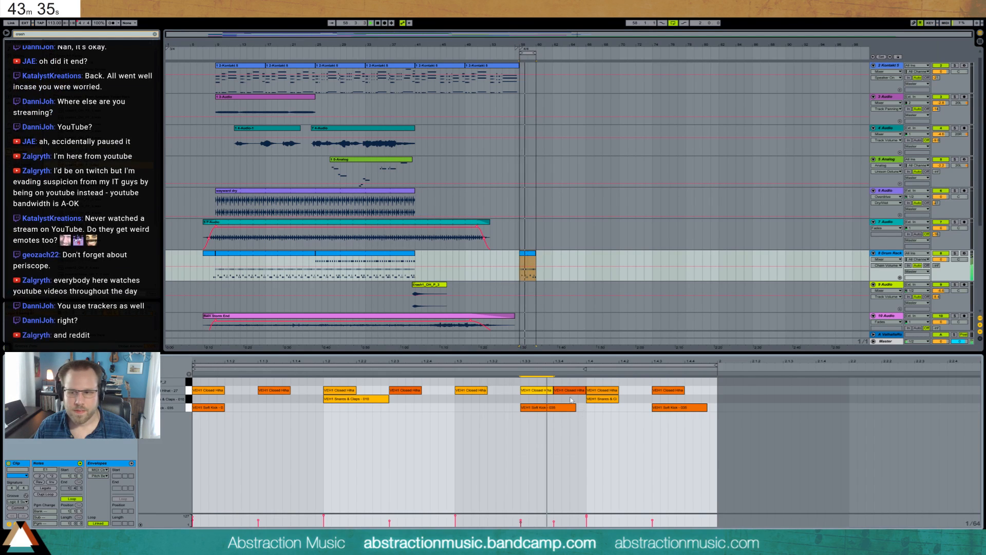
Consolidate the two-bar drum clip and move the second bar's middle kick one sixteenth earlier.
{"action": "left_click", "coordinate": [528, 255]}
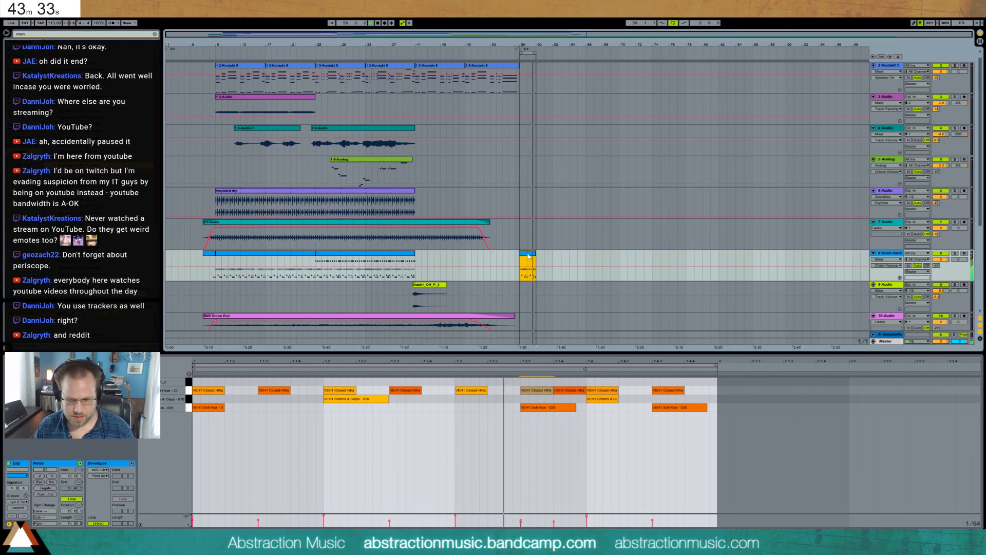
{"action": "key", "text": "ctrl+j"}
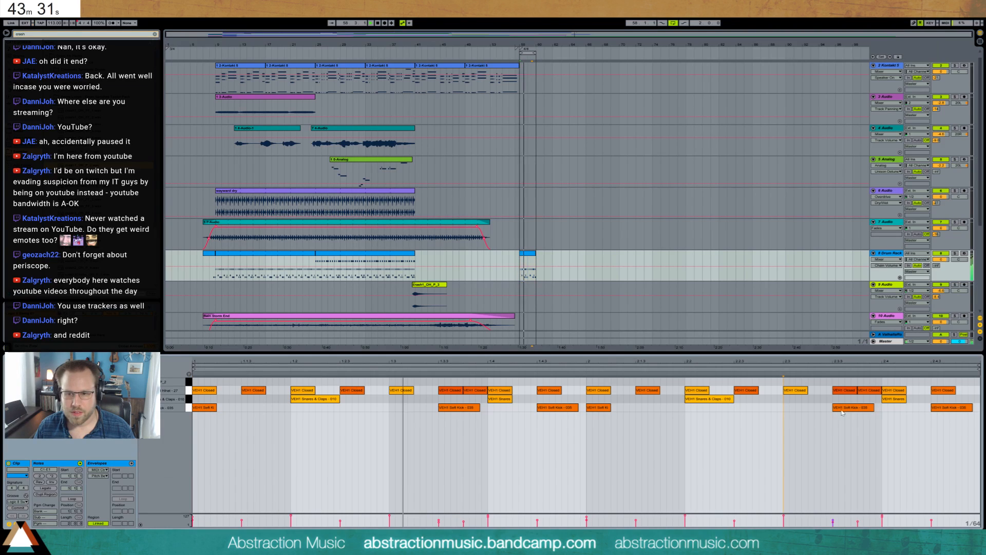
{"action": "left_click_drag", "start_coordinate": [843, 408], "coordinate": [820, 409]}
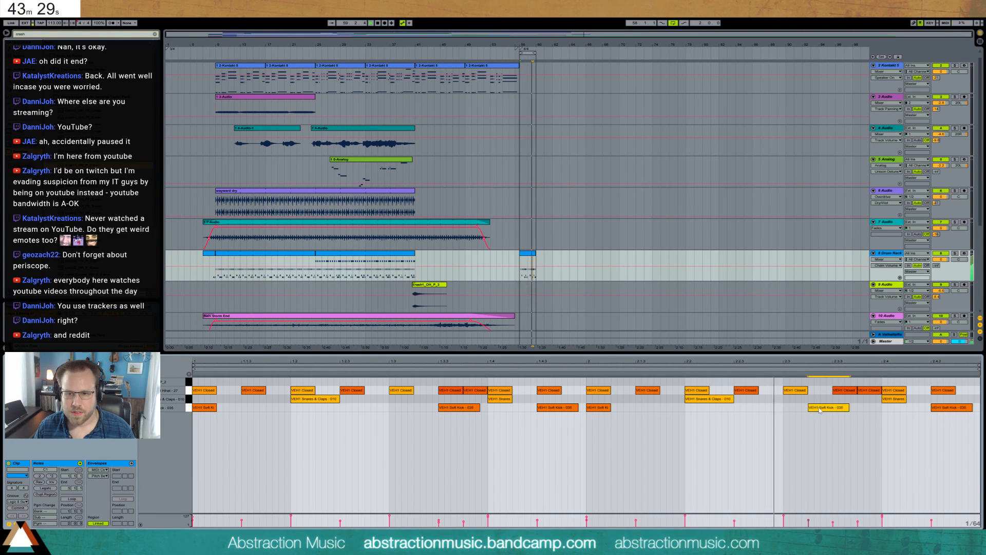
Try the second bar's last snare and last kick at earlier positions while the loop plays.
{"action": "left_click_drag", "start_coordinate": [893, 402], "coordinate": [869, 403]}
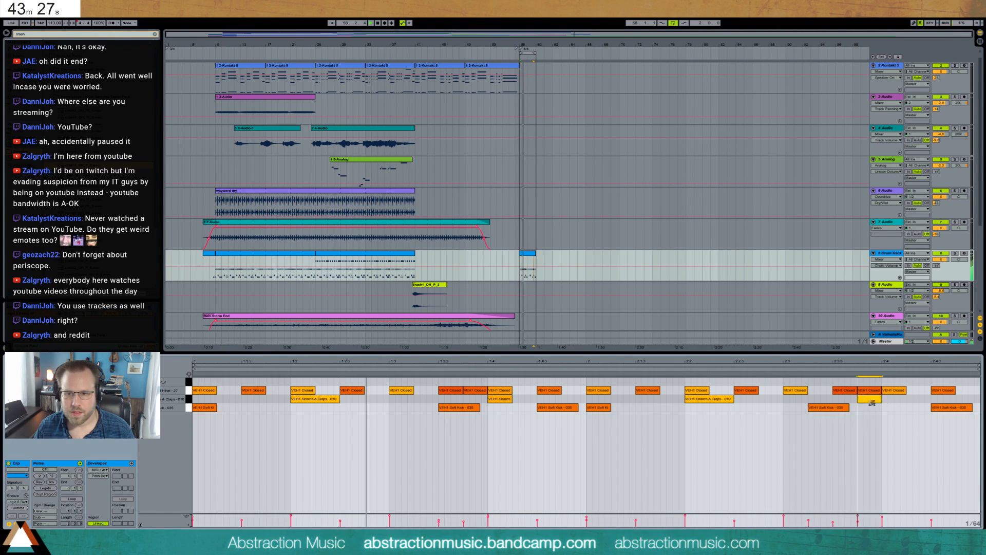
{"action": "left_click_drag", "start_coordinate": [946, 409], "coordinate": [896, 402]}
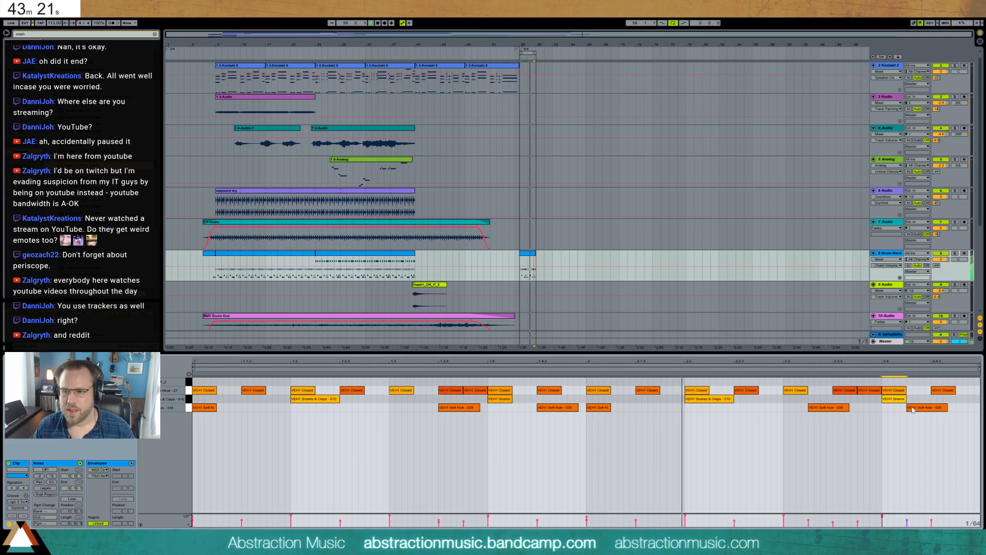
{"action": "left_click", "coordinate": [914, 410]}
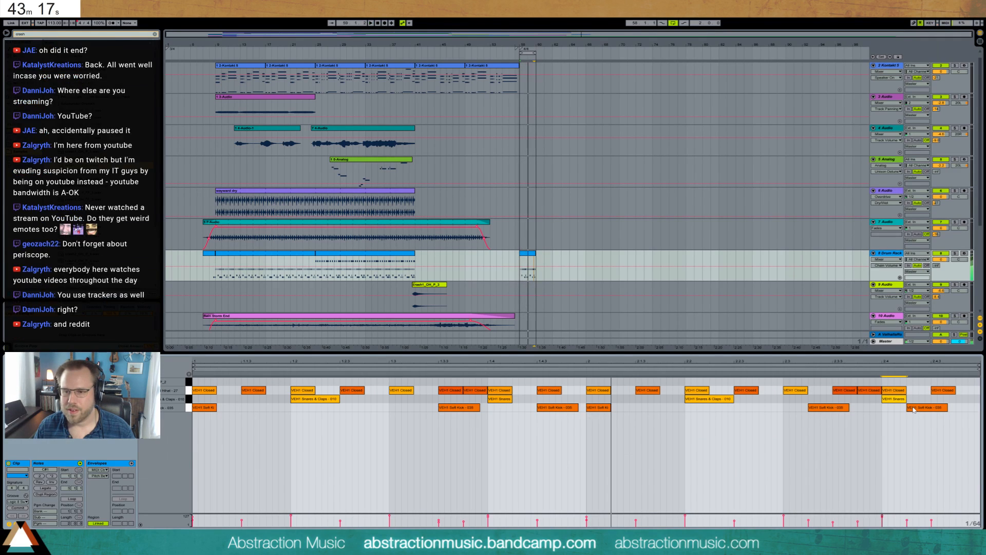
Place the second bar's last kick under the final hi-hat and shorten the last kick of both bars to match the hi-hats.
{"action": "left_click_drag", "start_coordinate": [914, 409], "coordinate": [957, 408]}
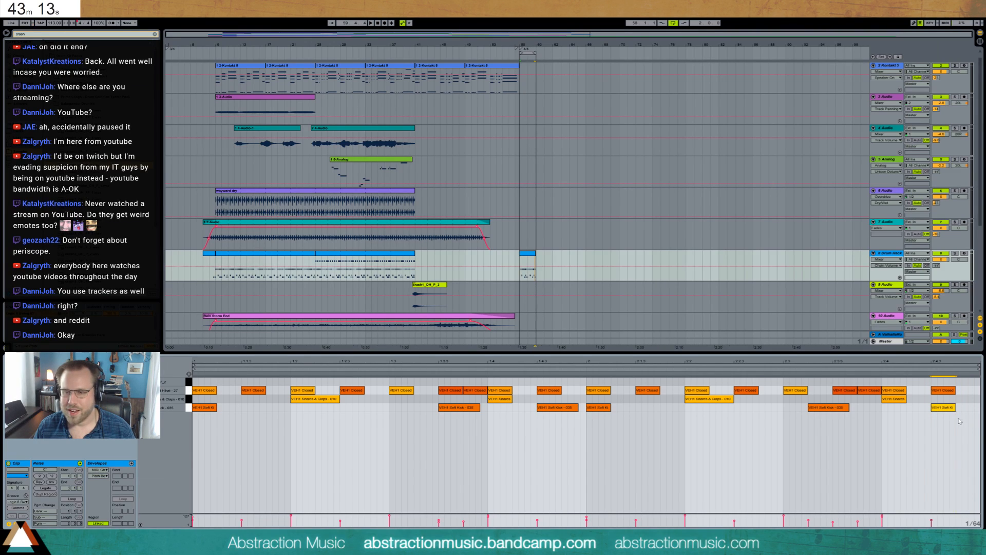
{"action": "left_click", "coordinate": [579, 424]}
{"action": "left_click_drag", "start_coordinate": [579, 406], "coordinate": [564, 407]}
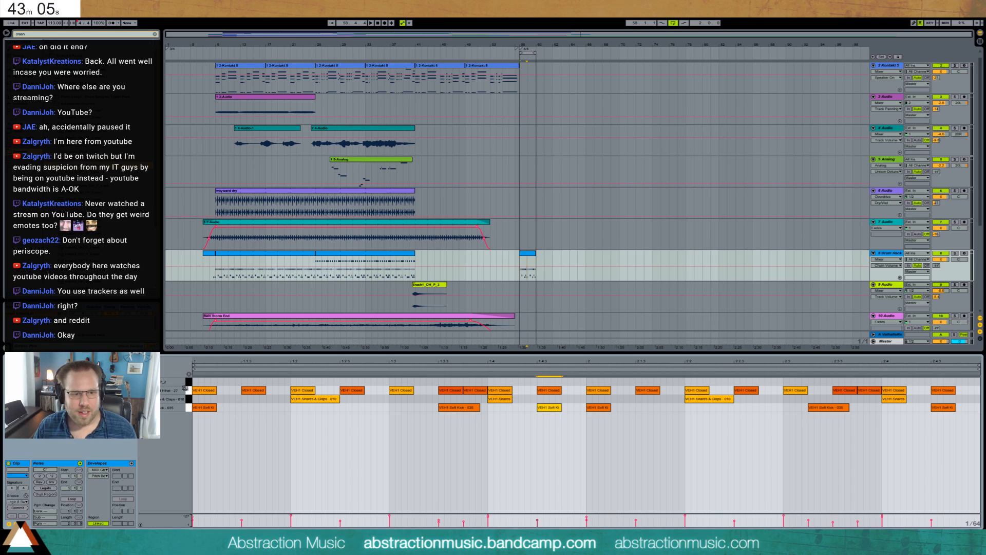
Draw one-beat notes in the row above the closed hi-hats on beats 1 and 3, and duplicate them across both bars.
{"action": "left_click", "coordinate": [237, 381]}
{"action": "mouse_move", "coordinate": [231, 380]}
{"action": "left_mouse_down"}
{"action": "mouse_move", "coordinate": [195, 380]}
{"action": "mouse_move", "coordinate": [291, 382]}
{"action": "mouse_move", "coordinate": [280, 391]}
{"action": "left_mouse_up"}
{"action": "left_click", "coordinate": [399, 379]}
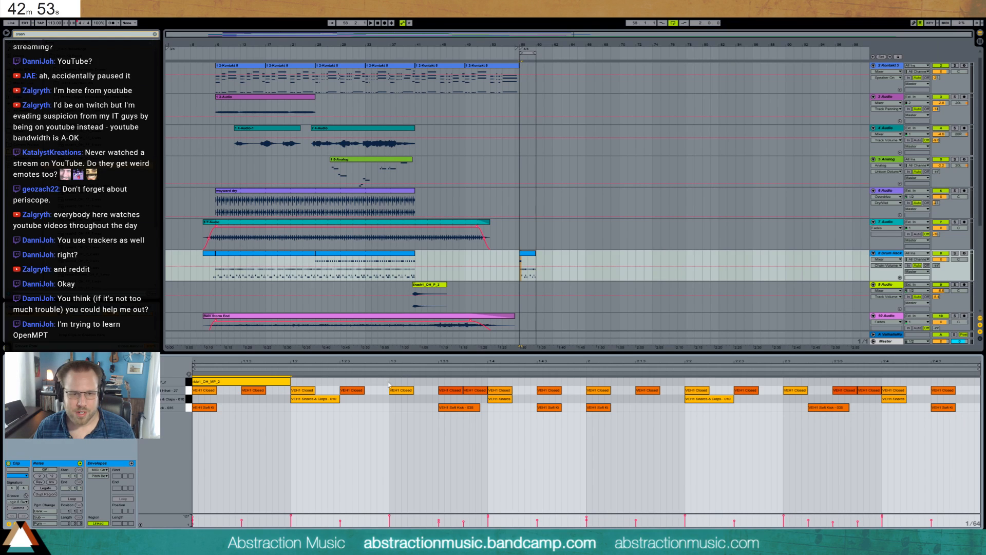
{"action": "left_click_drag", "start_coordinate": [388, 385], "coordinate": [239, 377]}
{"action": "key", "text": "ctrl+d"}
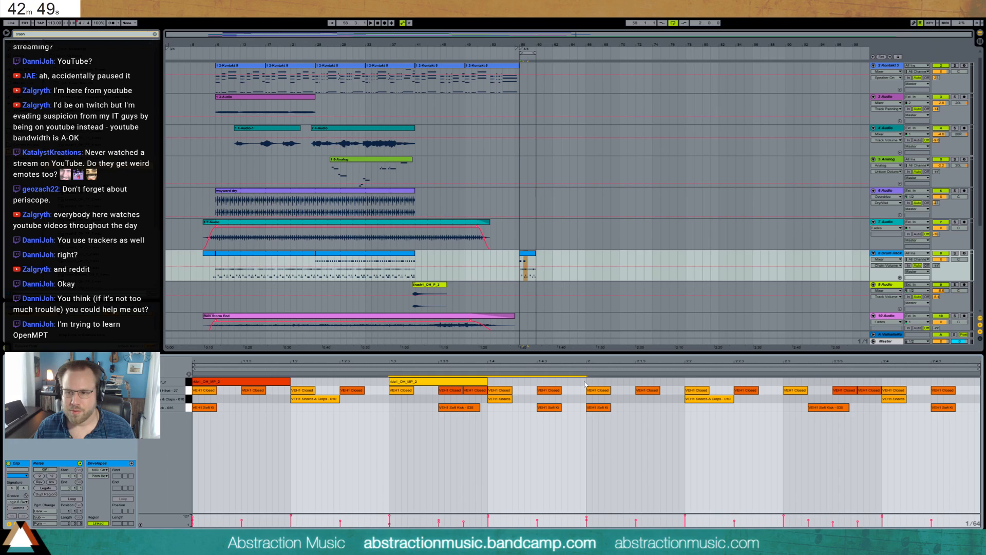
{"action": "left_click_drag", "start_coordinate": [584, 381], "coordinate": [261, 374]}
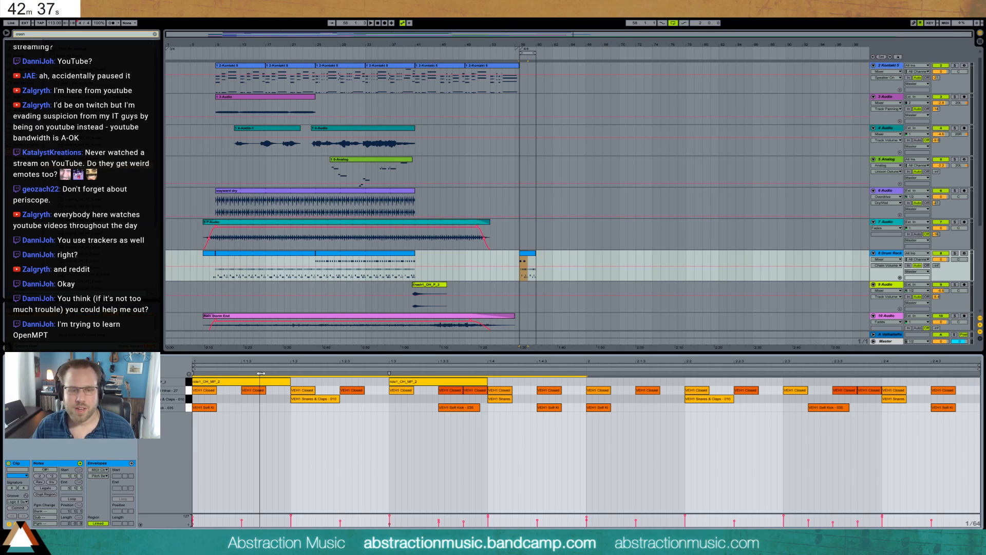
{"action": "key", "text": "ctrl+d"}
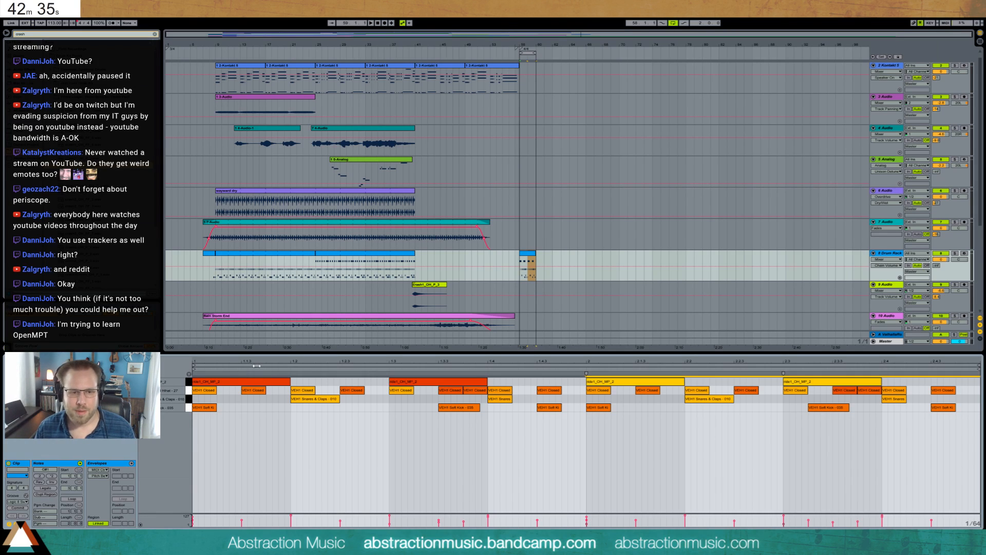
Play the drum loop and adjust the velocity of all the one-beat notes in the top row together.
{"action": "key", "text": "space"}
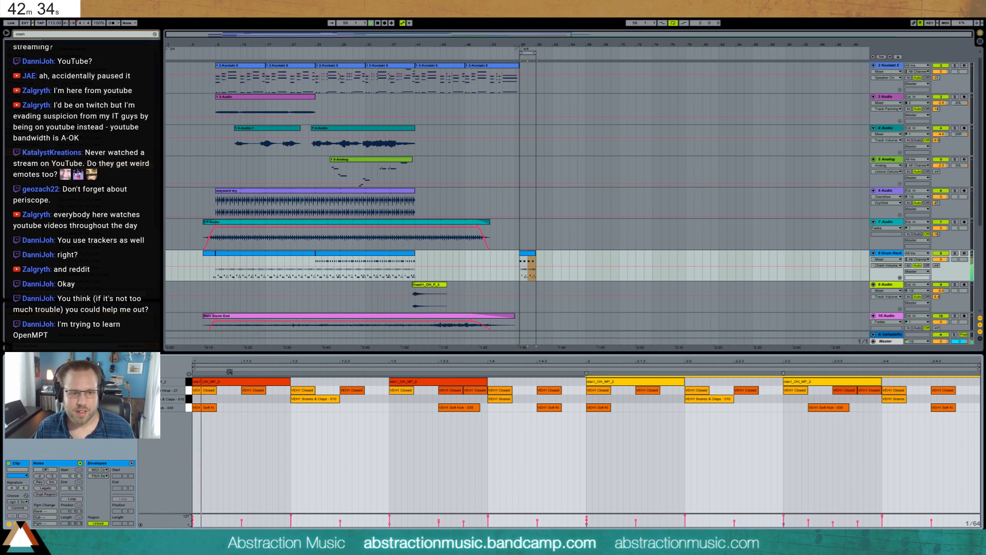
{"action": "left_click", "coordinate": [190, 382]}
{"action": "left_click_drag", "start_coordinate": [199, 382], "coordinate": [199, 359]}
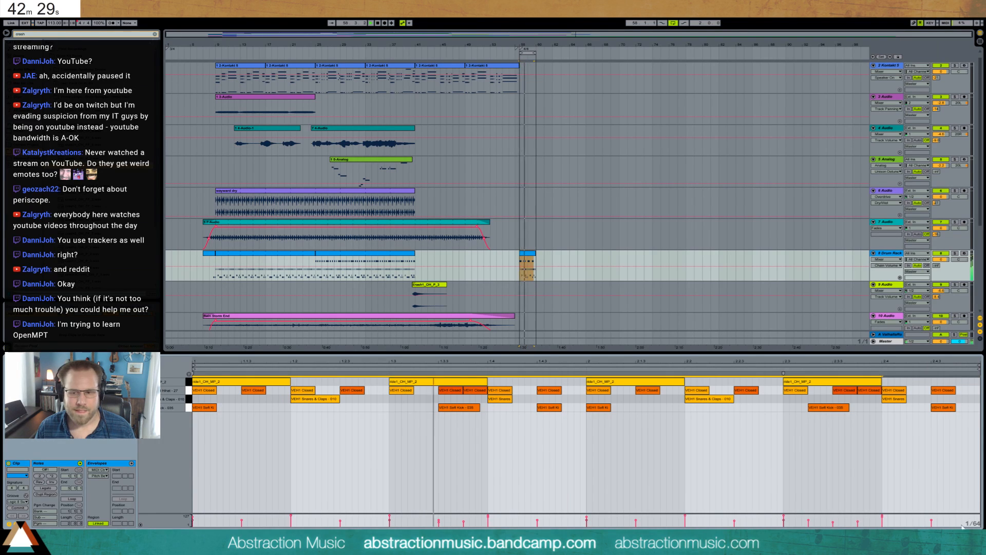
Search the browser for "snare" and load an OH snare sample onto an empty Drum Rack pad.
{"action": "key", "text": "shift+Tab"}
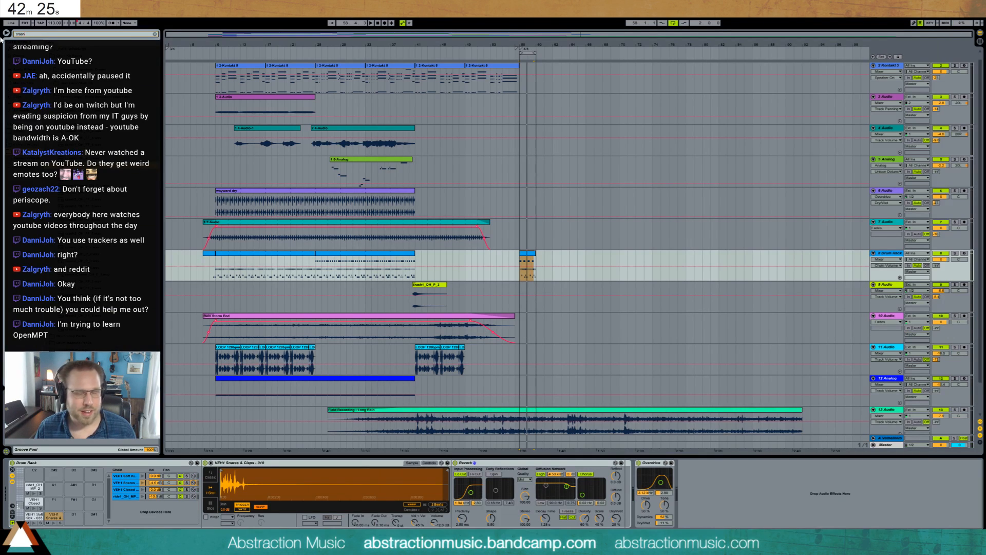
{"action": "key", "text": "BackSpace"}
{"action": "key", "text": "BackSpace"}
{"action": "type", "text": "s"}
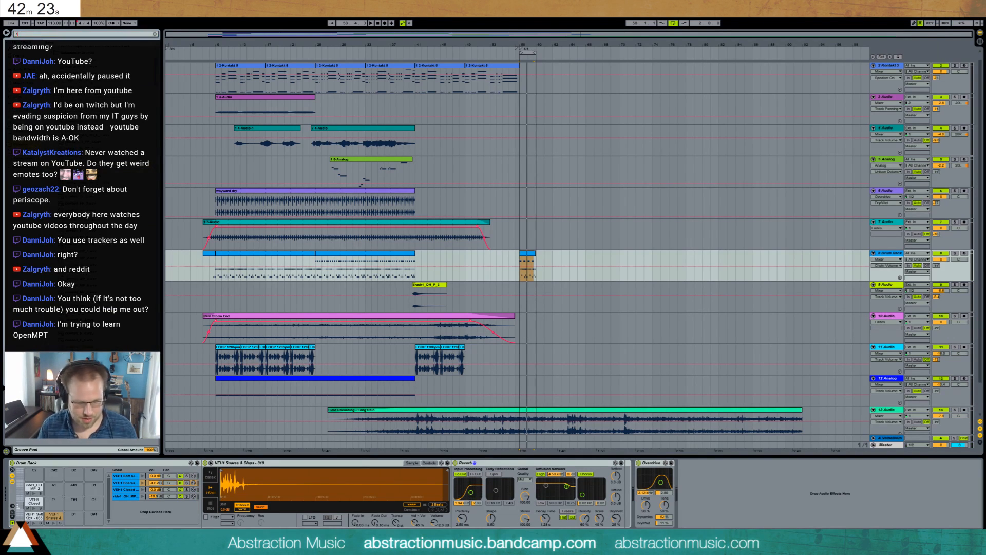
{"action": "type", "text": "nare"}
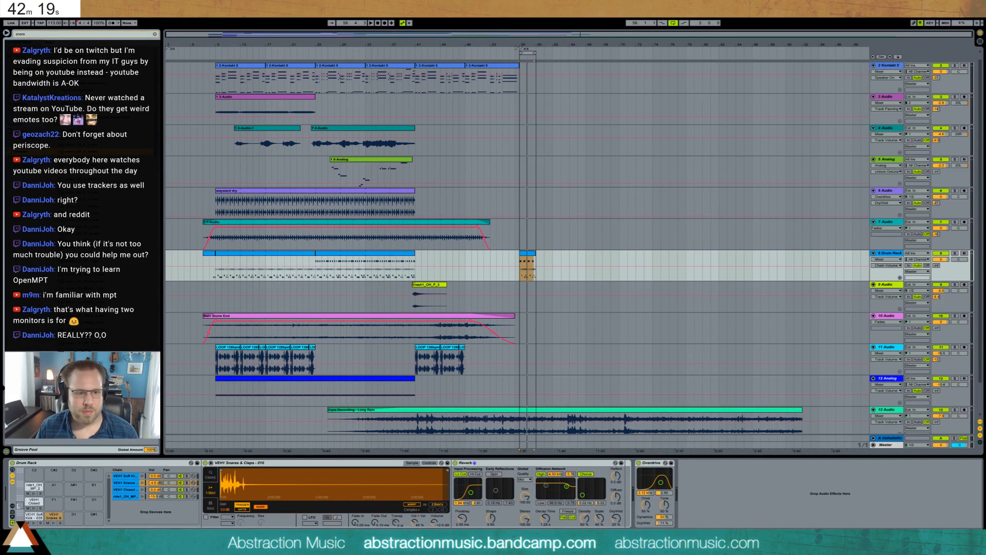
{"action": "left_click_drag", "start_coordinate": [253, 270], "coordinate": [55, 502]}
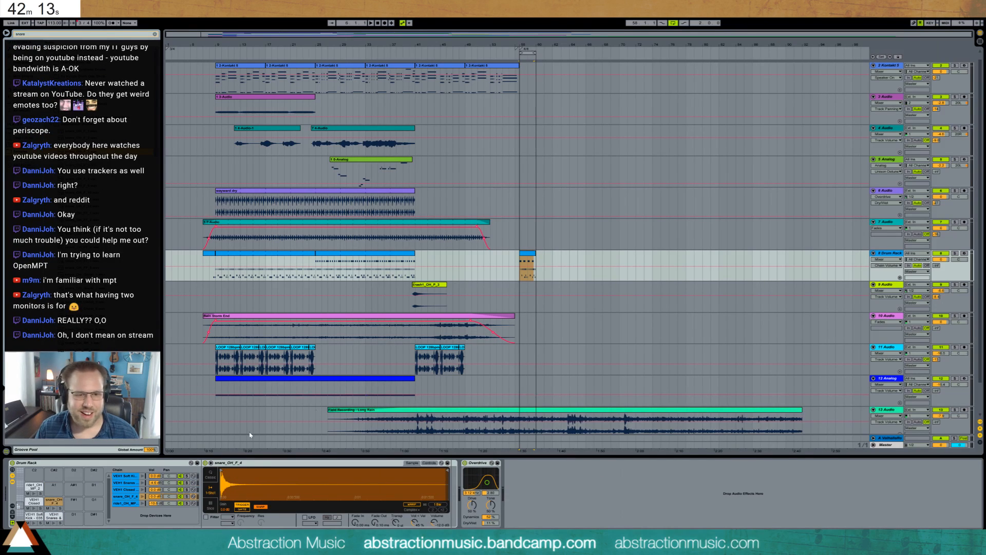
Play the two-bar drum clip and move the new snare sample to the Drum Rack pad beside Snares & Claps.
{"action": "double_click", "coordinate": [528, 256]}
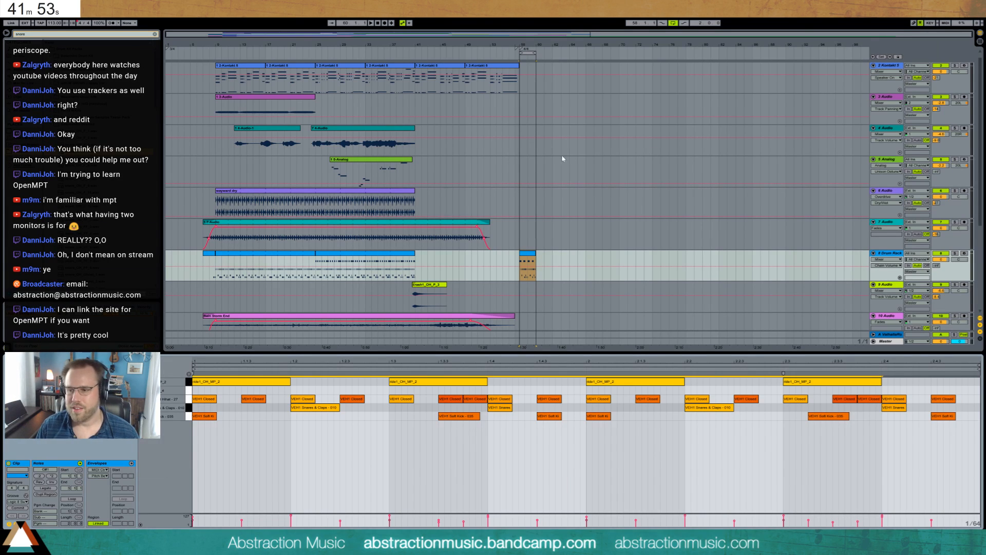
{"action": "left_click", "coordinate": [529, 255]}
{"action": "key", "text": "space"}
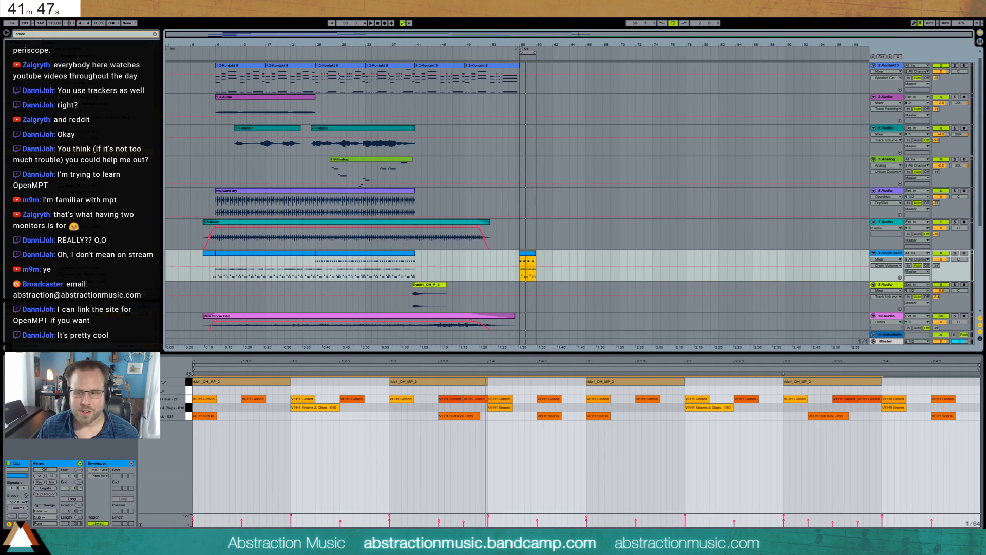
{"action": "key", "text": "shift+Tab"}
{"action": "left_click_drag", "start_coordinate": [56, 505], "coordinate": [72, 516]}
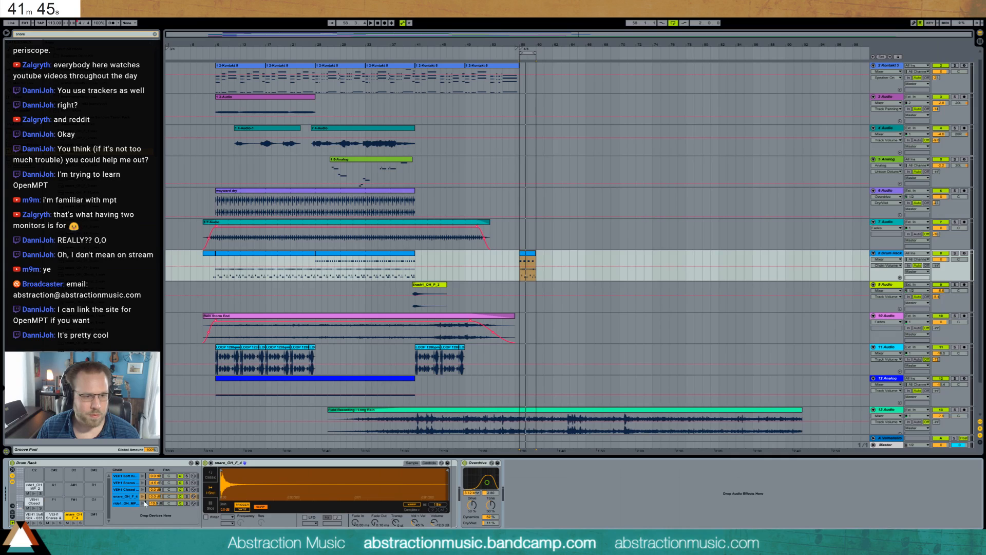
Layer an eighth-note hit of the new snare over the clip's first snare and play the loop.
{"action": "double_click", "coordinate": [526, 252]}
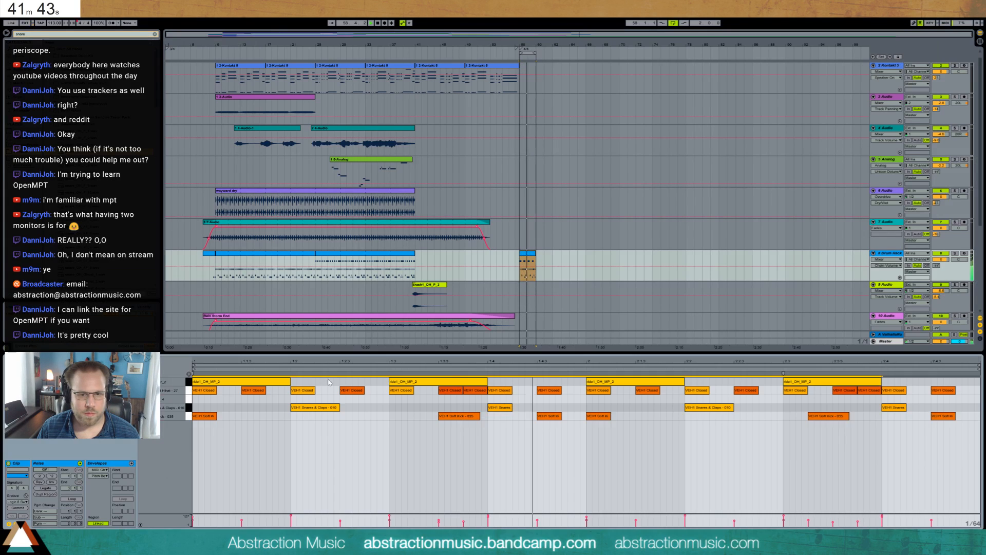
{"action": "left_click_drag", "start_coordinate": [311, 398], "coordinate": [340, 399]}
{"action": "key", "text": "space"}
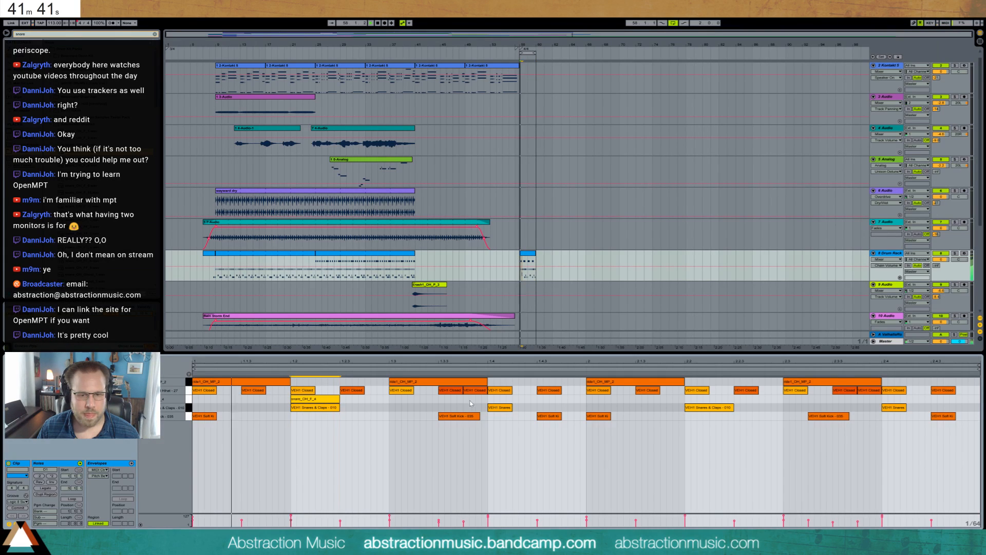
Layer new snare hits in the drum clip beside the first bar's second clap and over the second bar's first clap.
{"action": "double_click", "coordinate": [491, 398]}
{"action": "mouse_move", "coordinate": [495, 399]}
{"action": "left_mouse_down"}
{"action": "mouse_move", "coordinate": [524, 398]}
{"action": "mouse_move", "coordinate": [489, 399]}
{"action": "left_mouse_up"}
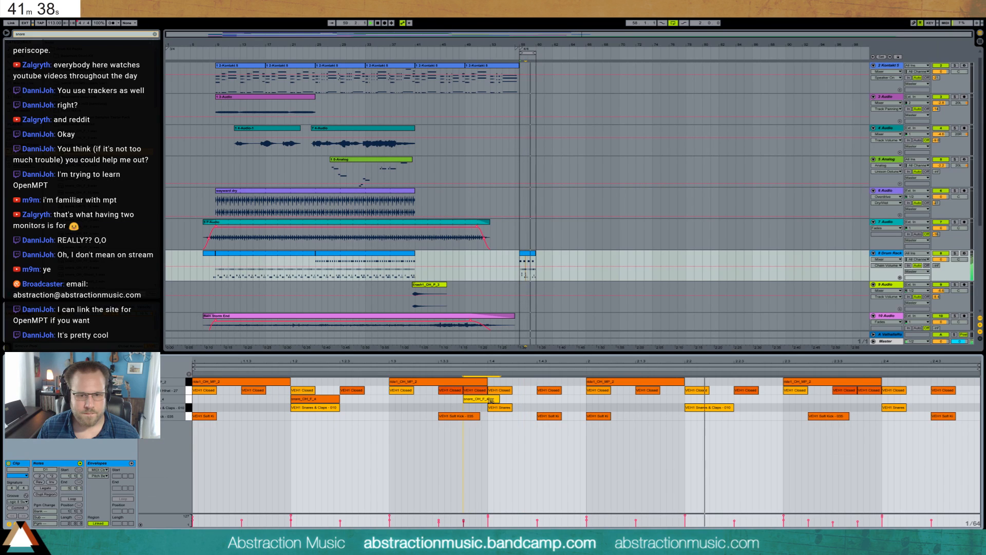
{"action": "double_click", "coordinate": [688, 399]}
{"action": "left_click_drag", "start_coordinate": [691, 398], "coordinate": [729, 399]}
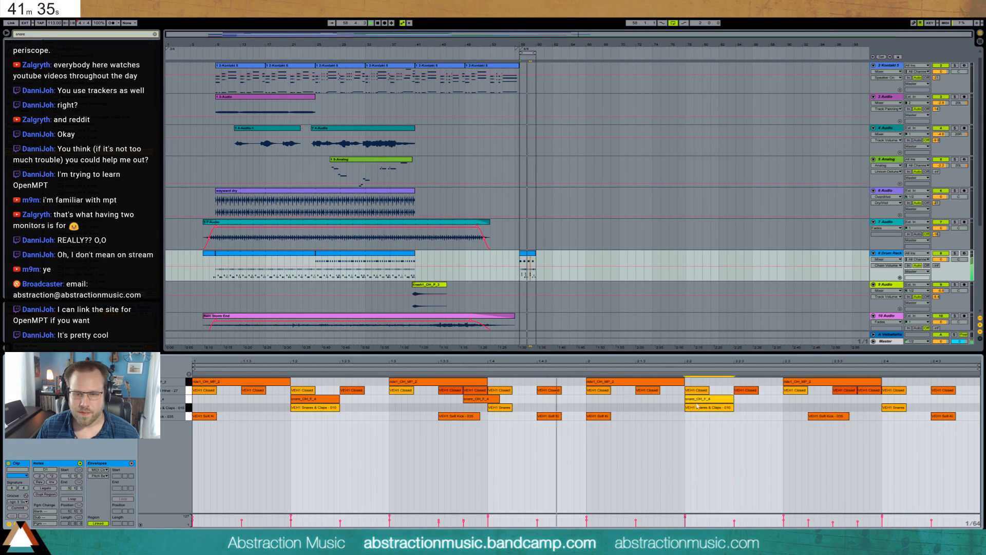
{"action": "left_click_drag", "start_coordinate": [476, 399], "coordinate": [453, 400]}
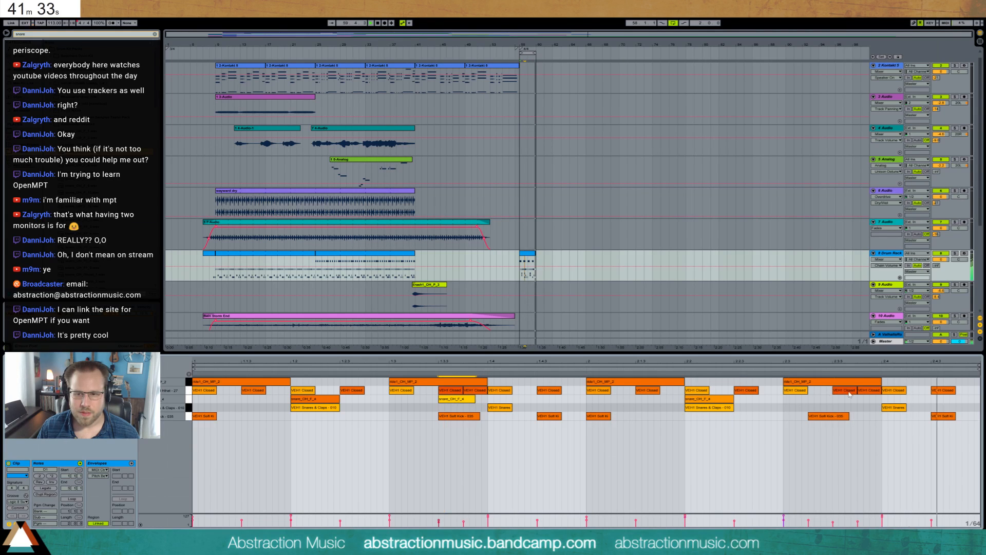
Add two consecutive hits of the new snare on the last two eighth notes of the drum clip.
{"action": "double_click", "coordinate": [934, 400]}
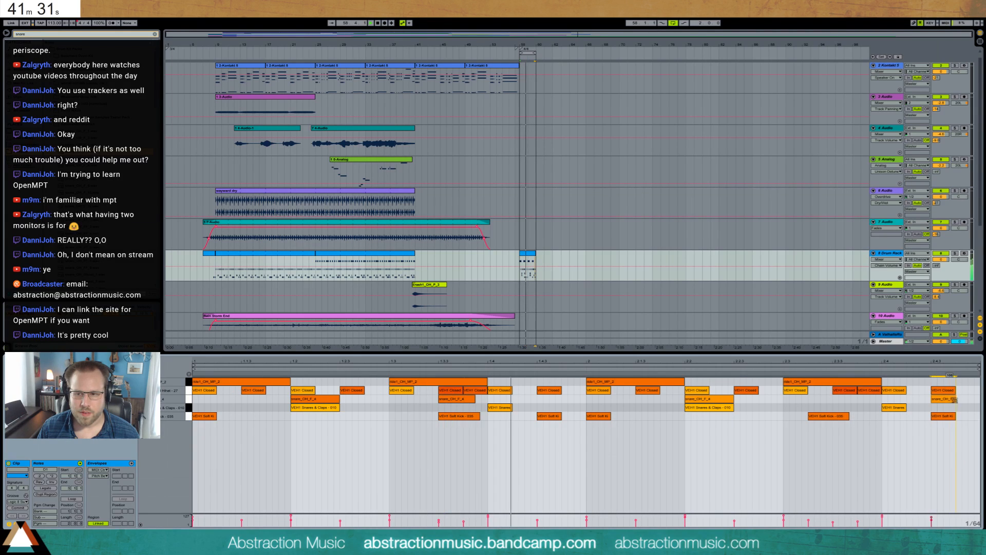
{"action": "double_click", "coordinate": [959, 399]}
{"action": "left_click_drag", "start_coordinate": [936, 399], "coordinate": [965, 409]}
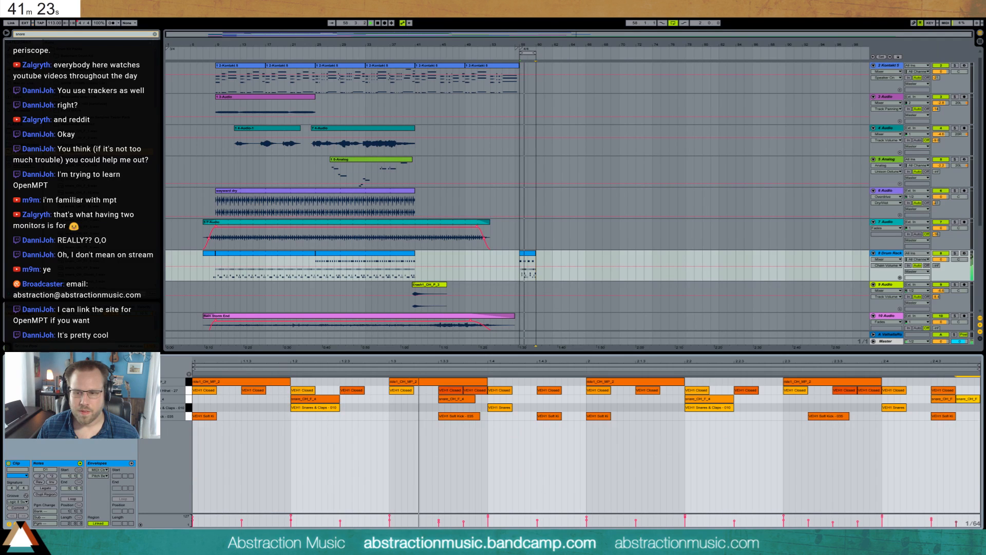
Insert an Overdrive on the new snare's chain, adjust its filter band and dry/wet amount, and play the loop.
{"action": "key", "text": "shift+Tab"}
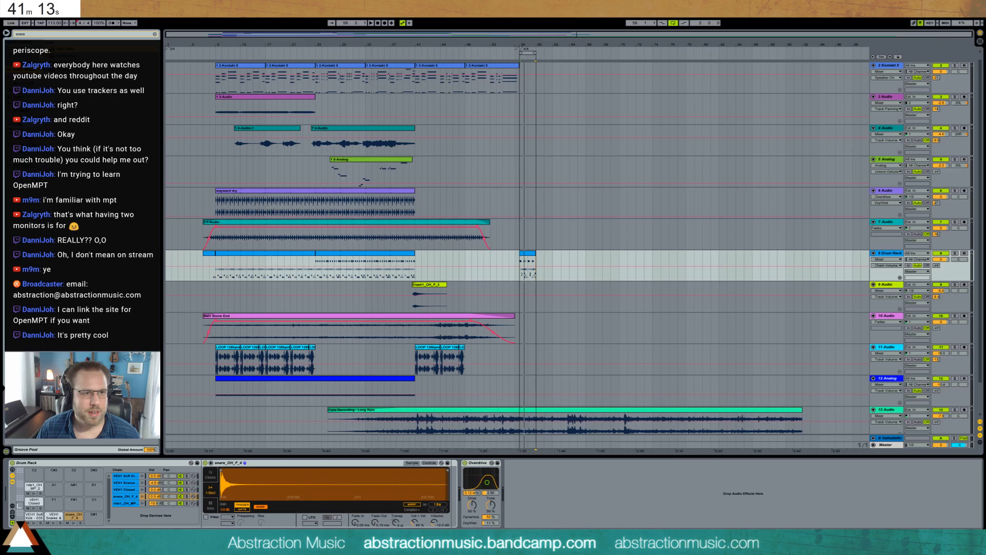
{"action": "key", "text": "ctrl+f"}
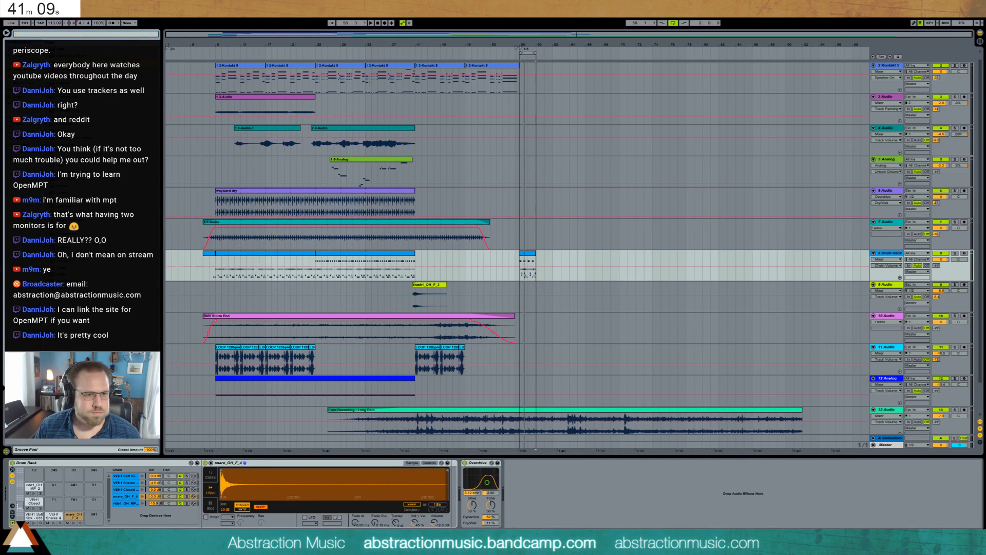
{"action": "left_click_drag", "start_coordinate": [67, 207], "coordinate": [450, 487]}
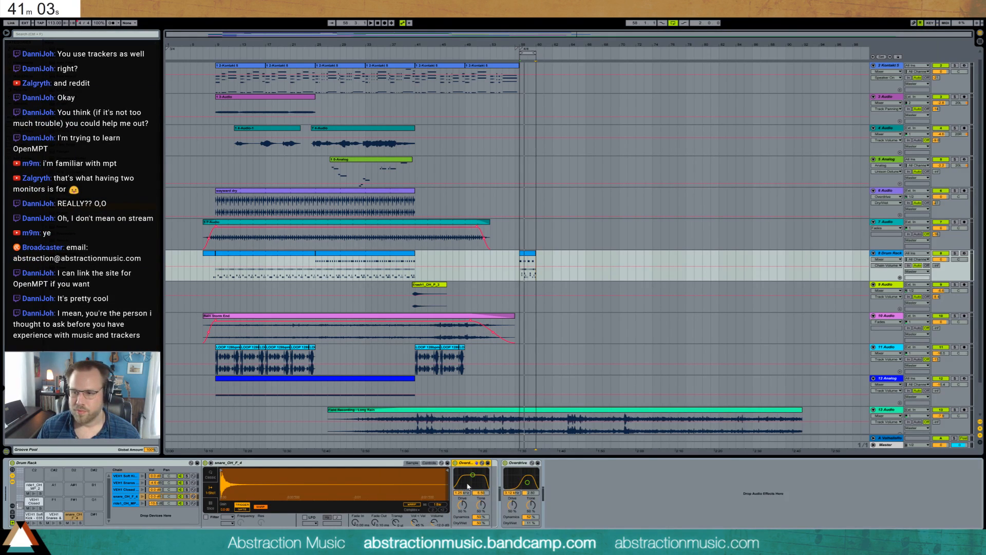
{"action": "left_click_drag", "start_coordinate": [477, 483], "coordinate": [477, 481]}
{"action": "left_click_drag", "start_coordinate": [474, 523], "coordinate": [474, 537]}
{"action": "left_click_drag", "start_coordinate": [478, 482], "coordinate": [477, 480]}
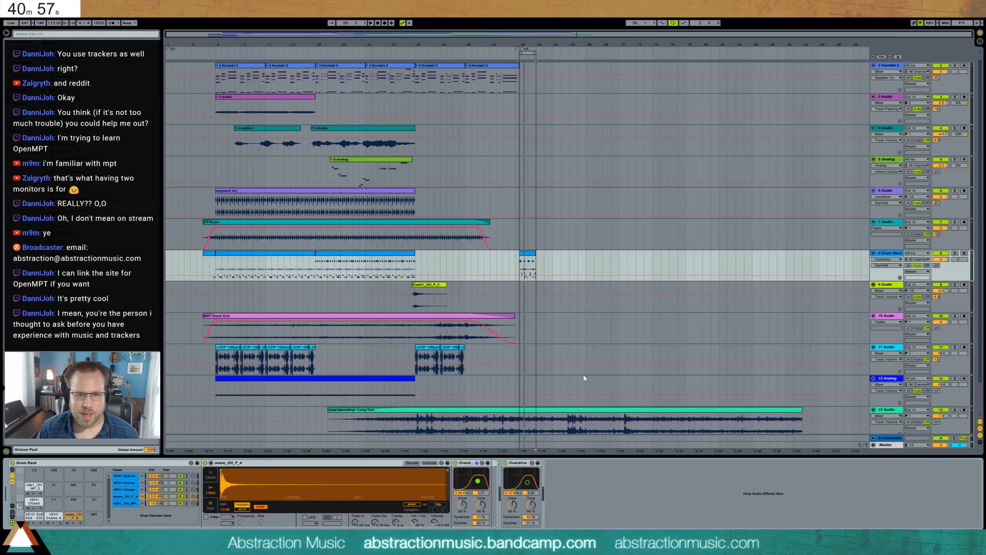
{"action": "key", "text": "space"}
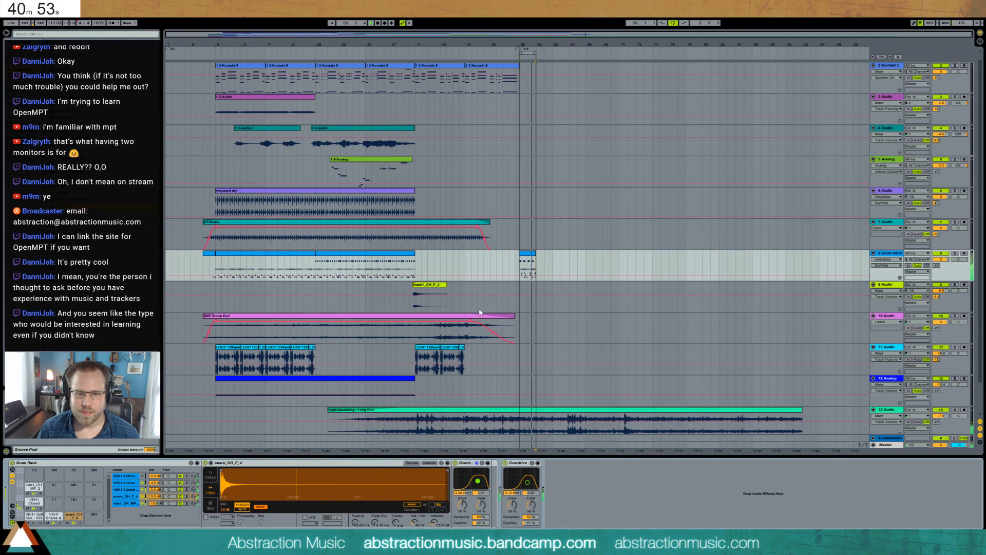
Add new snare hits just before and over the final clap of the two-bar drum clip while the loop plays.
{"action": "double_click", "coordinate": [528, 260]}
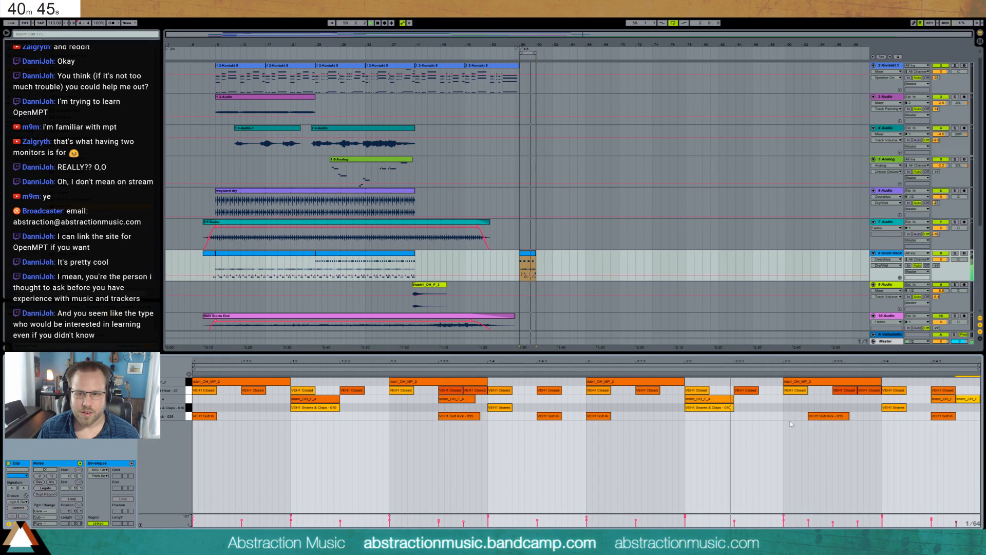
{"action": "double_click", "coordinate": [838, 399]}
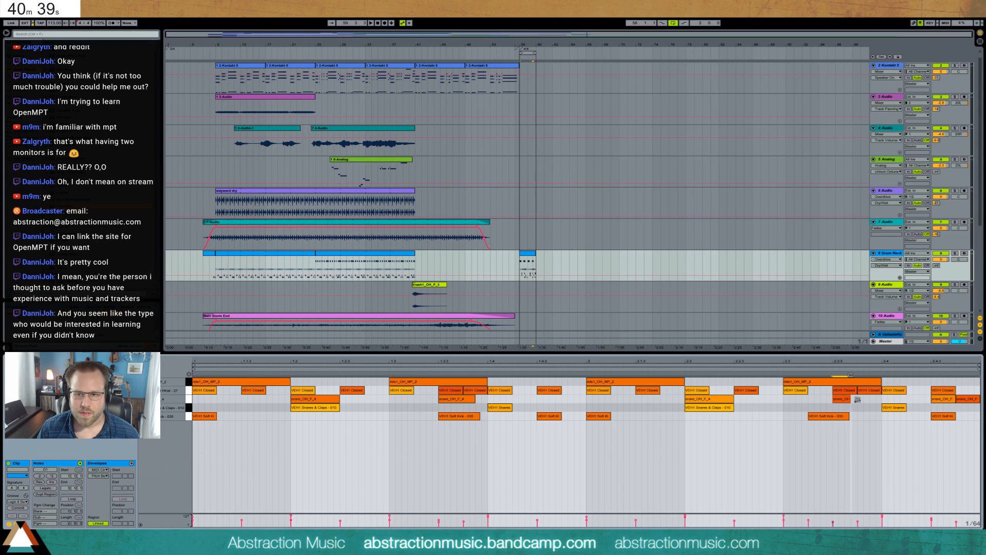
{"action": "left_click", "coordinate": [759, 372]}
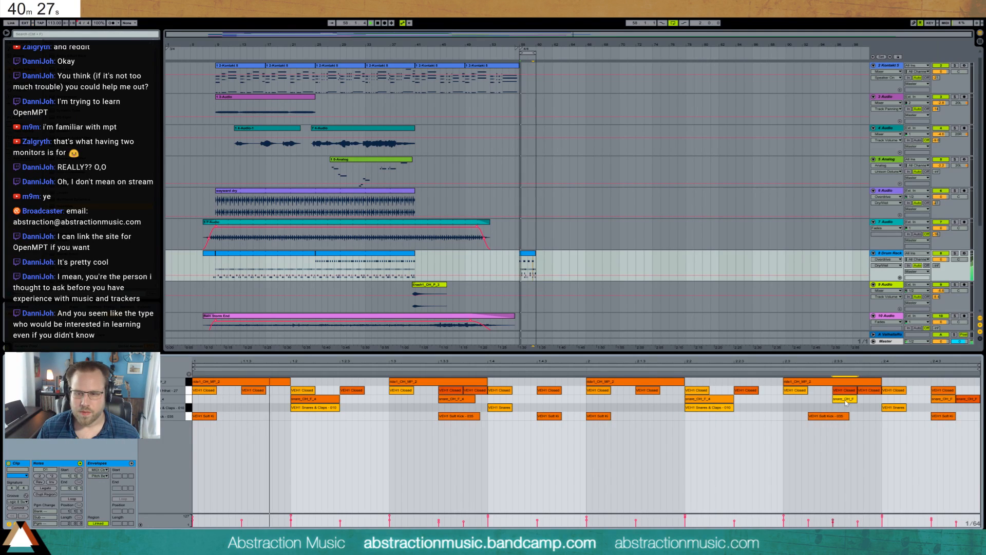
{"action": "mouse_move", "coordinate": [845, 399]}
{"action": "left_mouse_down"}
{"action": "mouse_move", "coordinate": [868, 398]}
{"action": "mouse_move", "coordinate": [843, 401]}
{"action": "left_mouse_up"}
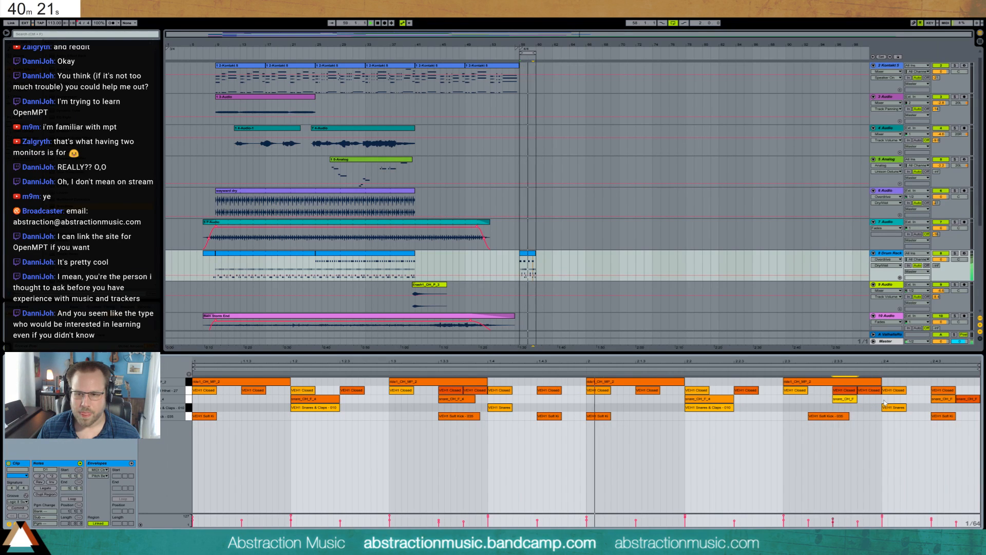
{"action": "double_click", "coordinate": [905, 399]}
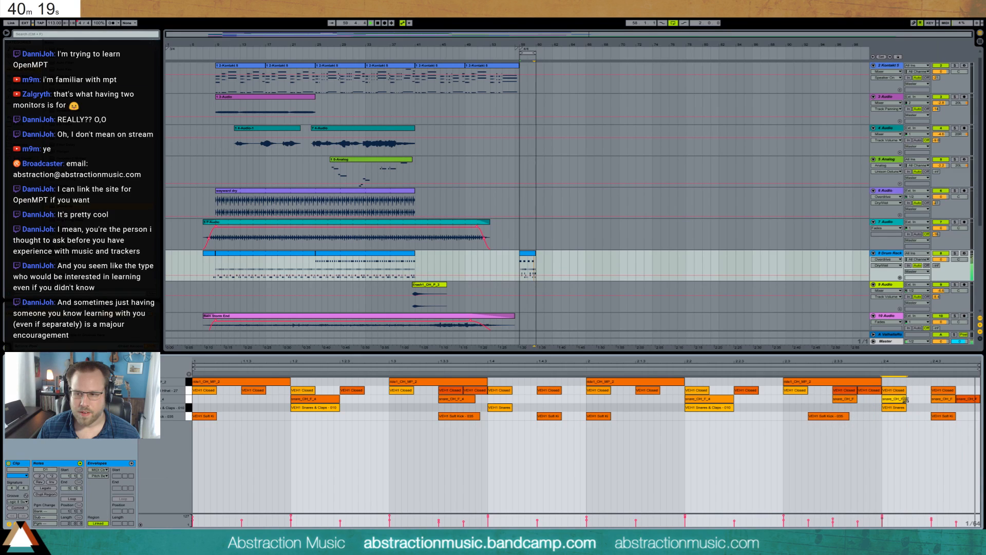
{"action": "key", "text": "space"}
{"action": "left_click_drag", "start_coordinate": [900, 399], "coordinate": [900, 407]}
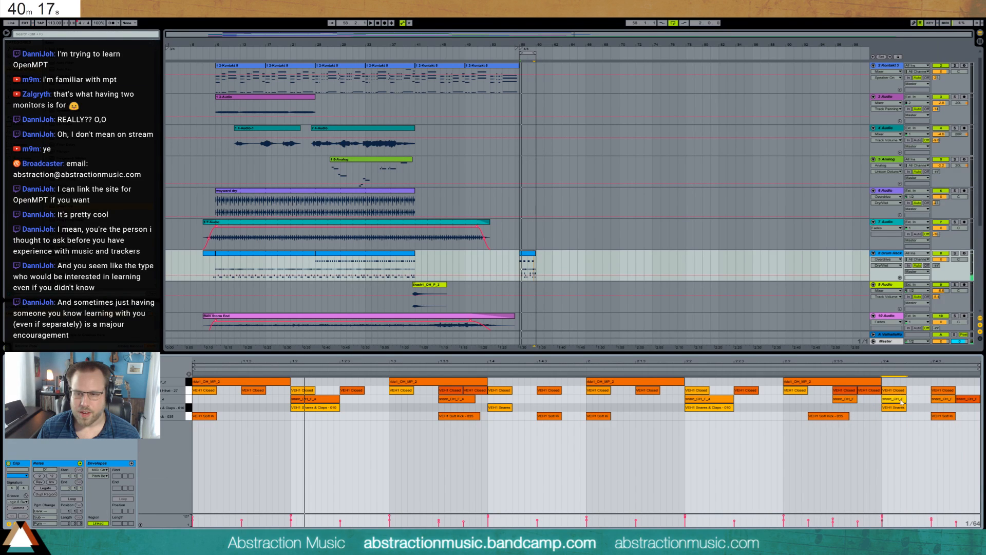
{"action": "left_click", "coordinate": [896, 407]}
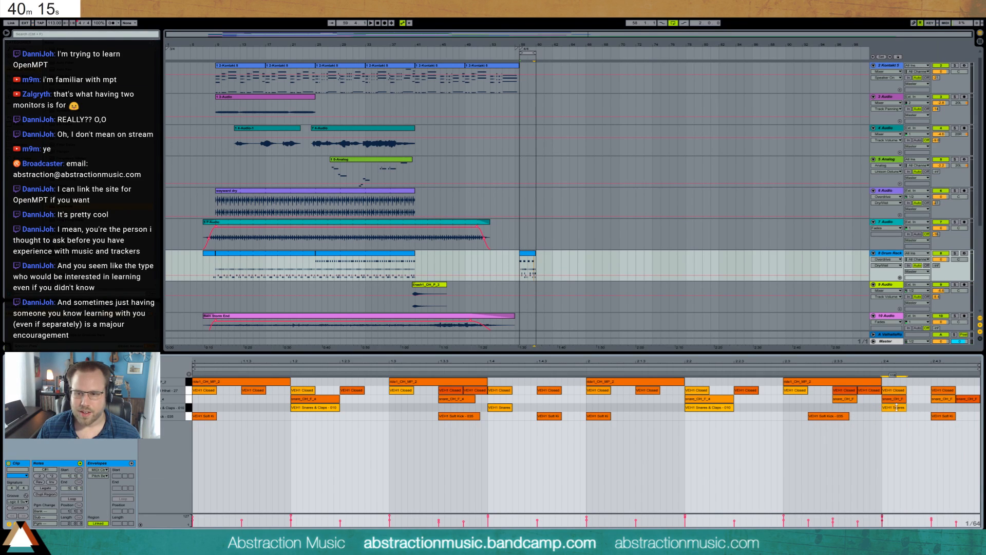
{"action": "key", "text": "shift+Tab"}
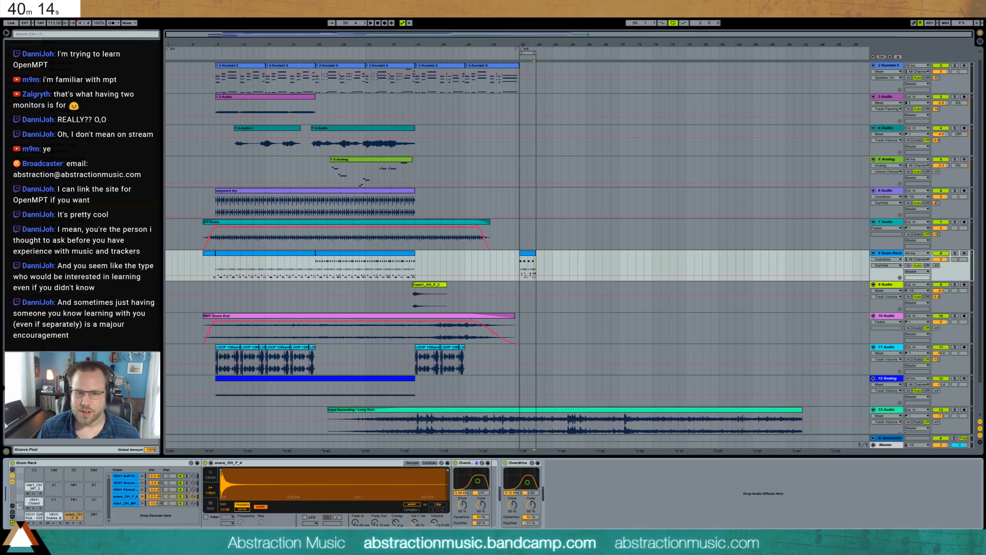
{"action": "left_click", "coordinate": [201, 265]}
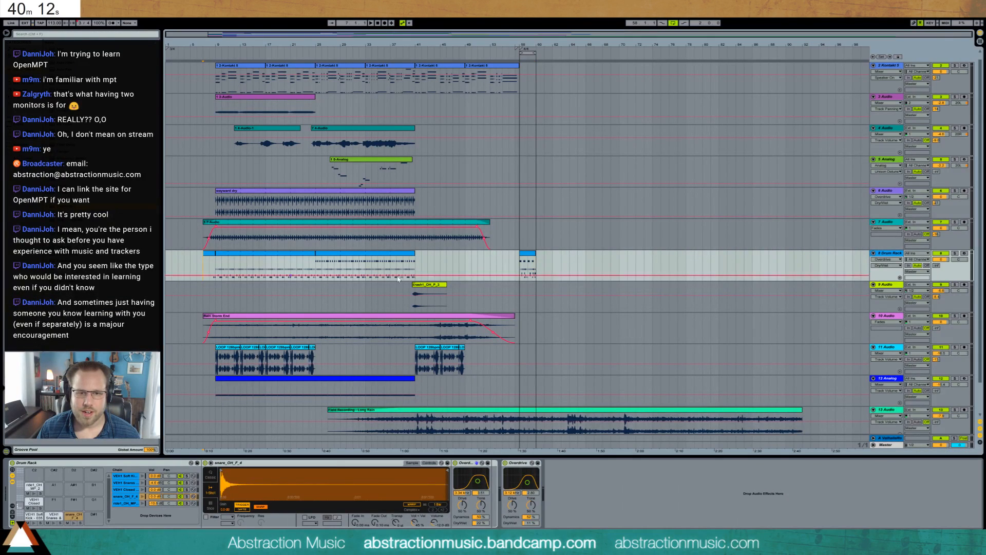
{"action": "left_click", "coordinate": [521, 266]}
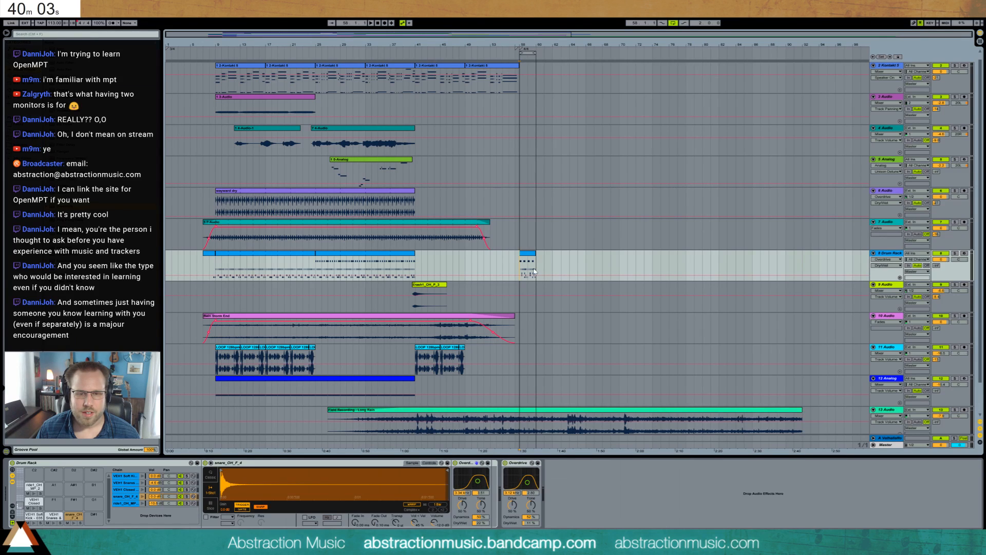
{"action": "left_click", "coordinate": [317, 269]}
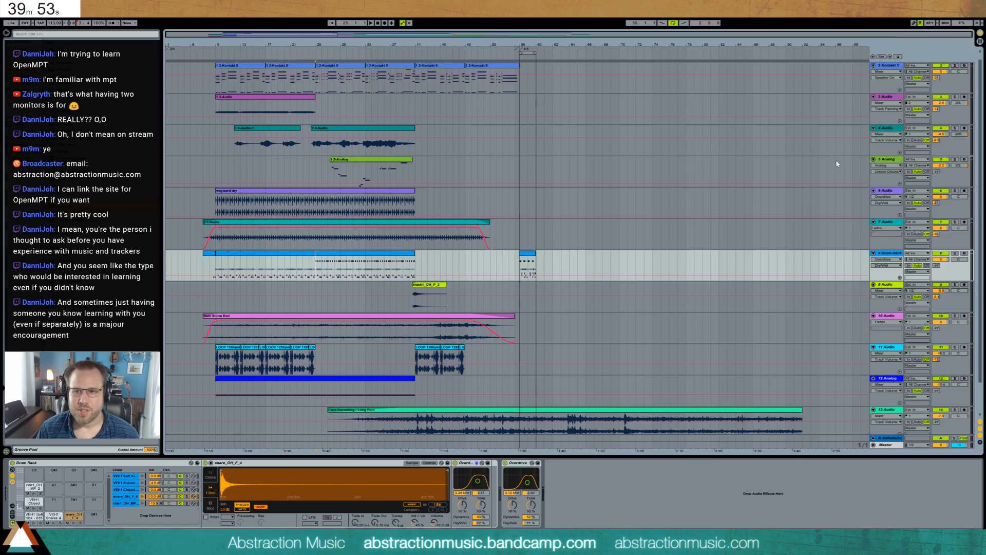
Insert a MIDI track below the Drum Rack track, load Massive on it and close the plug-in window.
{"action": "key", "text": "ctrl+shift+t"}
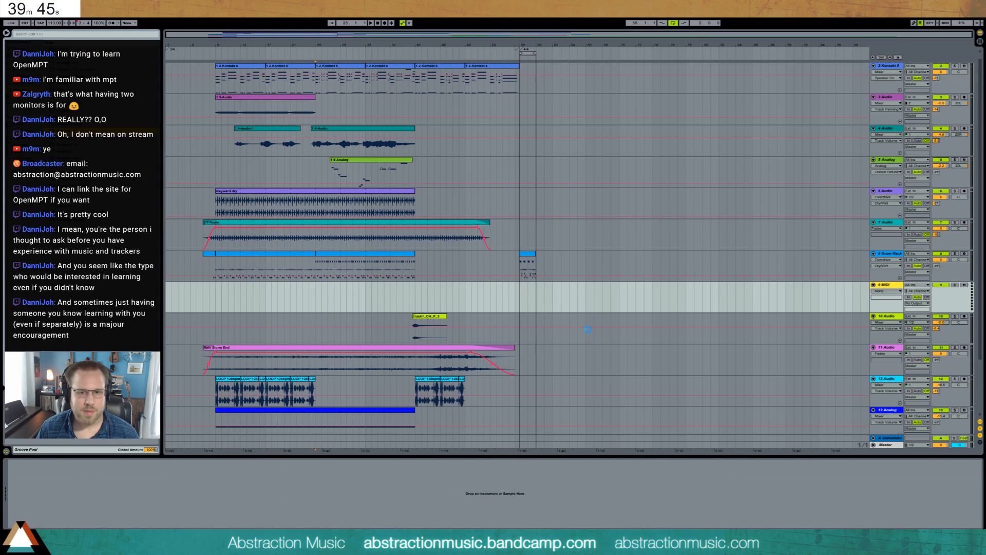
{"action": "left_click_drag", "start_coordinate": [408, 124], "coordinate": [303, 225]}
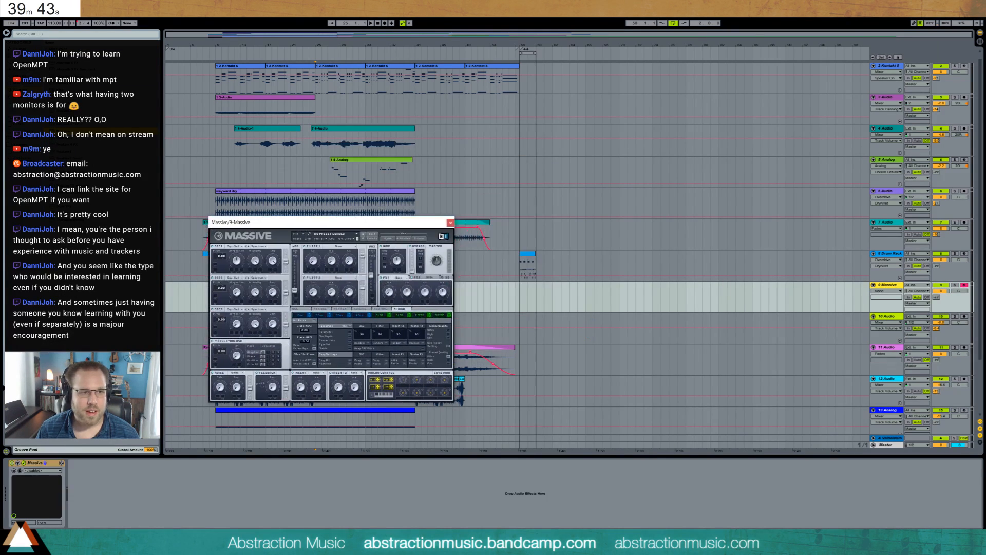
{"action": "left_click", "coordinate": [24, 62]}
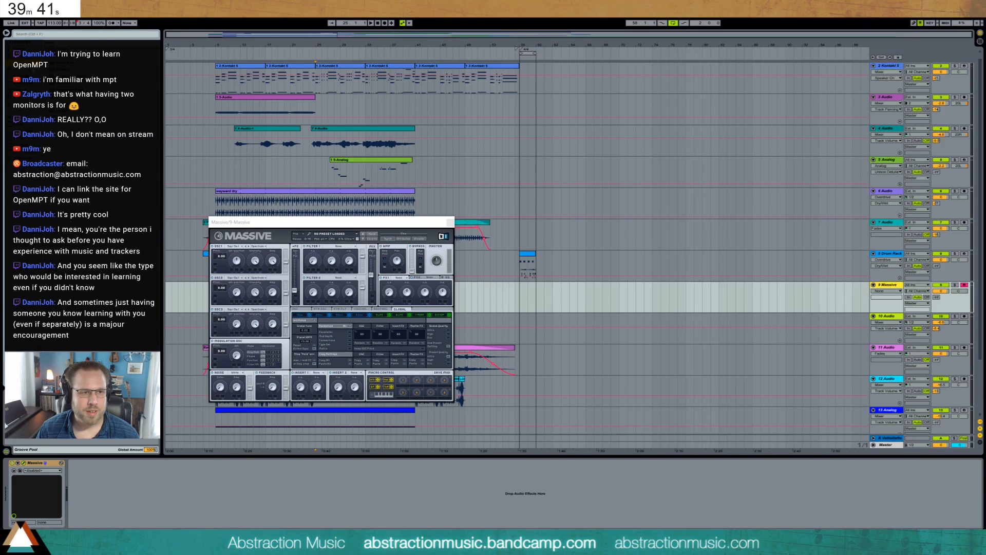
{"action": "left_click", "coordinate": [450, 222]}
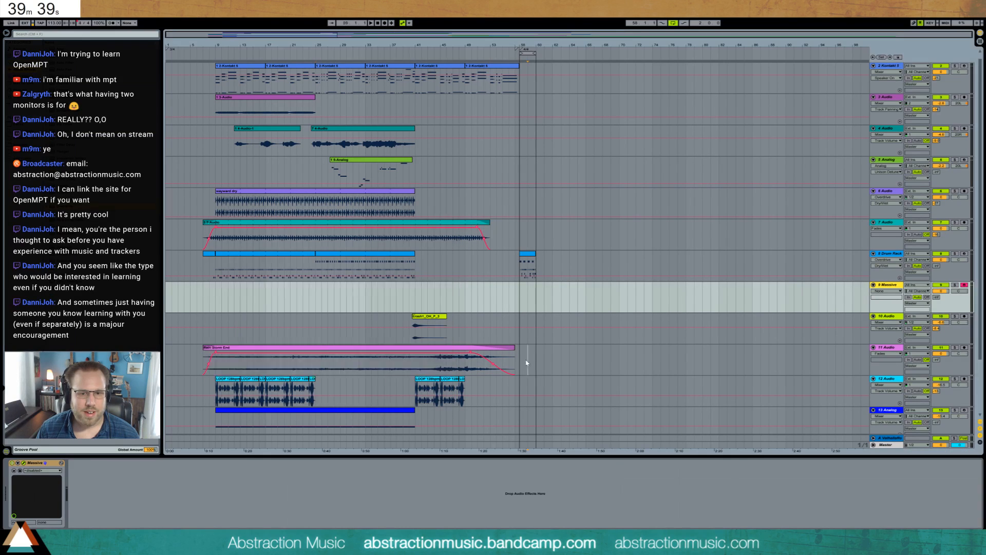
Extend the storm ambience clip on the 11-Audio track well past the new drum clip and adjust its fade-out.
{"action": "left_click", "coordinate": [517, 351]}
{"action": "left_click_drag", "start_coordinate": [516, 348], "coordinate": [828, 373]}
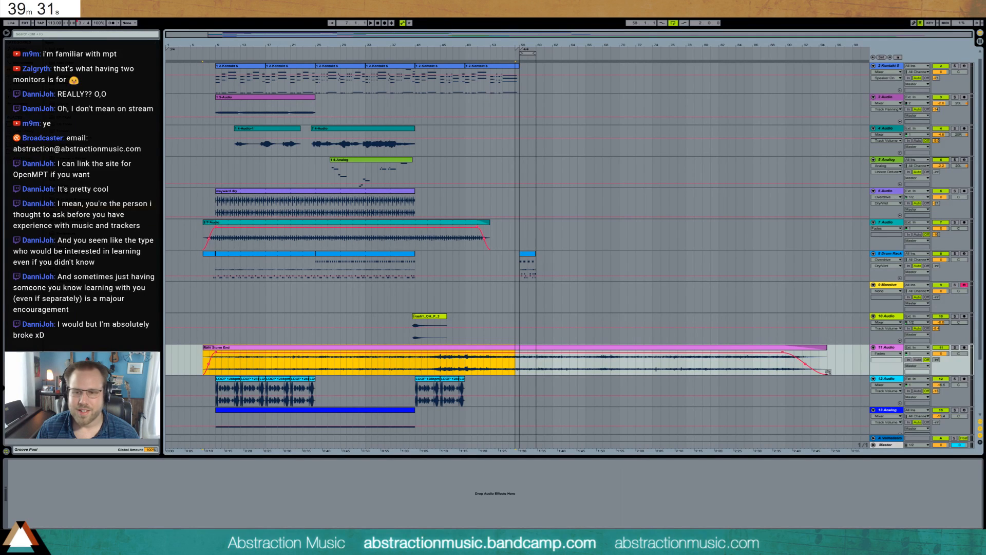
{"action": "mouse_move", "coordinate": [783, 353]}
{"action": "left_mouse_down"}
{"action": "mouse_move", "coordinate": [819, 350]}
{"action": "mouse_move", "coordinate": [786, 356]}
{"action": "left_mouse_up"}
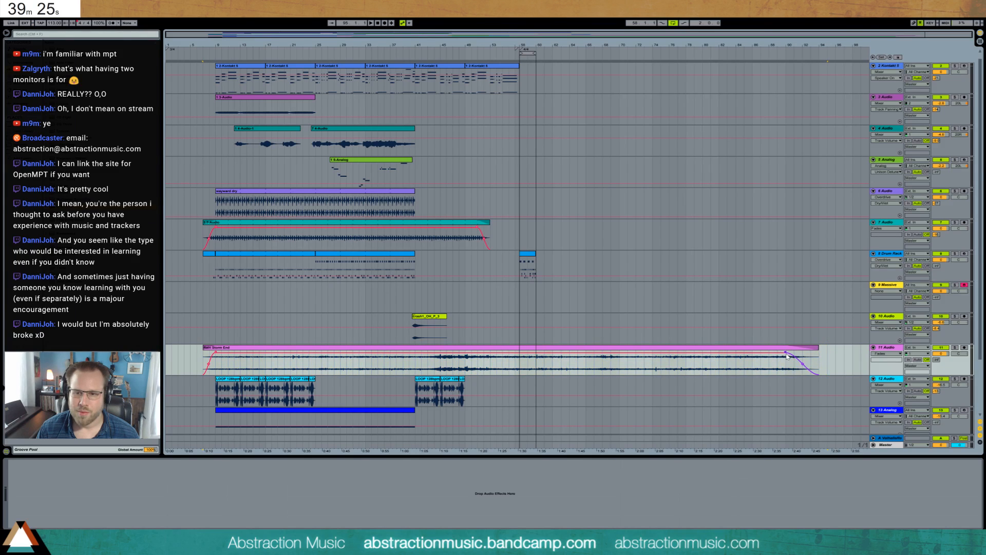
{"action": "left_click", "coordinate": [776, 362]}
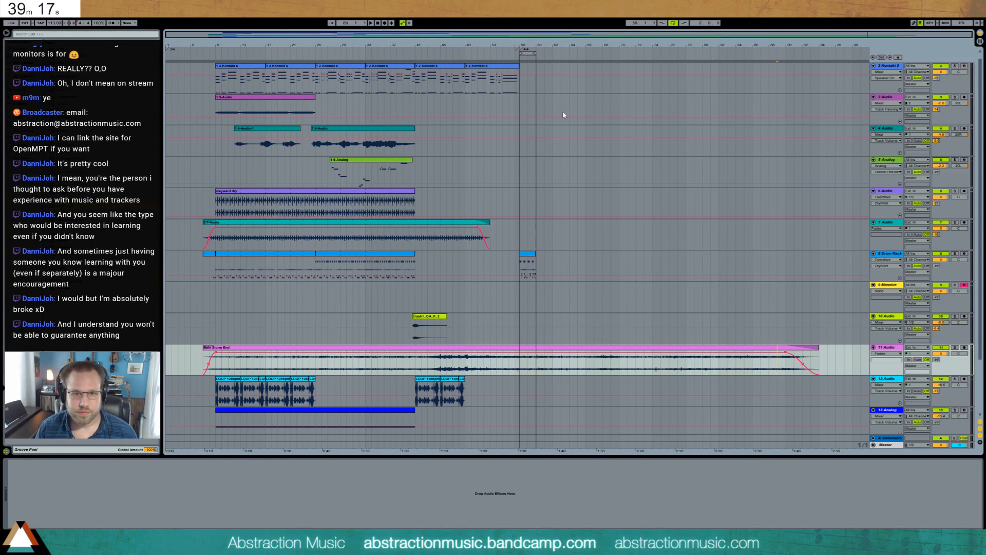
Play the song from the last melody clip and insert an Arpeggiator ahead of Massive on the new MIDI track.
{"action": "left_click", "coordinate": [467, 57]}
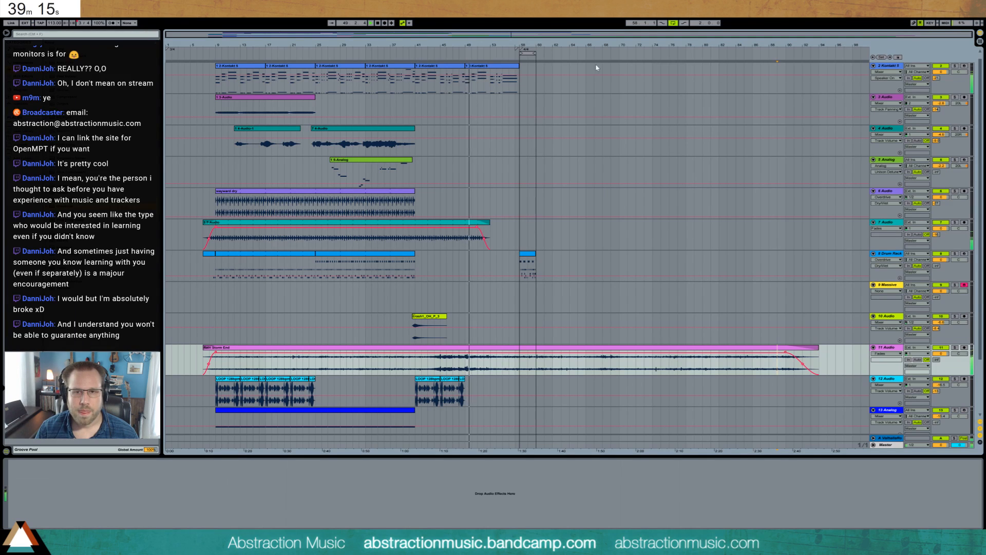
{"action": "left_click", "coordinate": [337, 288]}
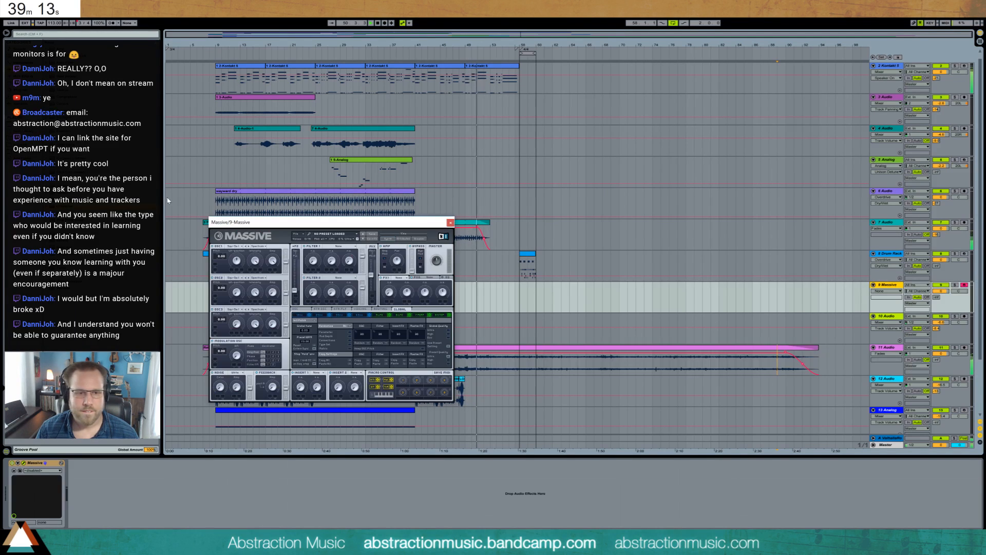
{"action": "left_click", "coordinate": [77, 154]}
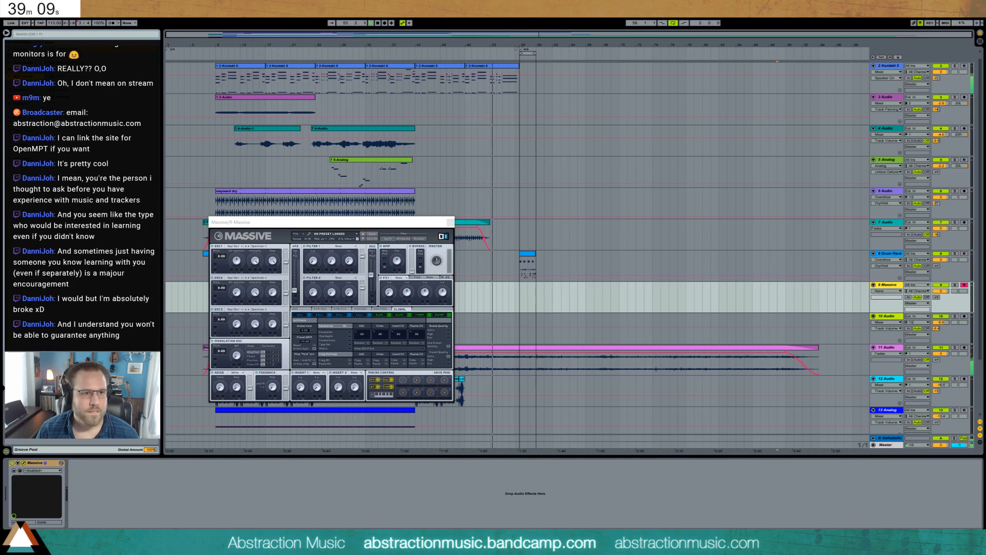
{"action": "left_click_drag", "start_coordinate": [77, 50], "coordinate": [23, 508]}
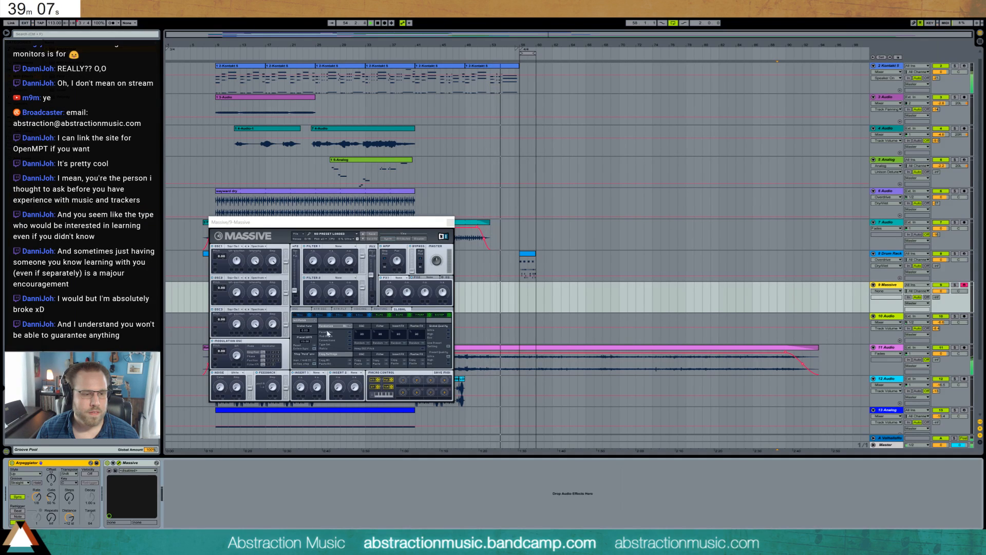
{"action": "left_click_drag", "start_coordinate": [319, 222], "coordinate": [371, 258]}
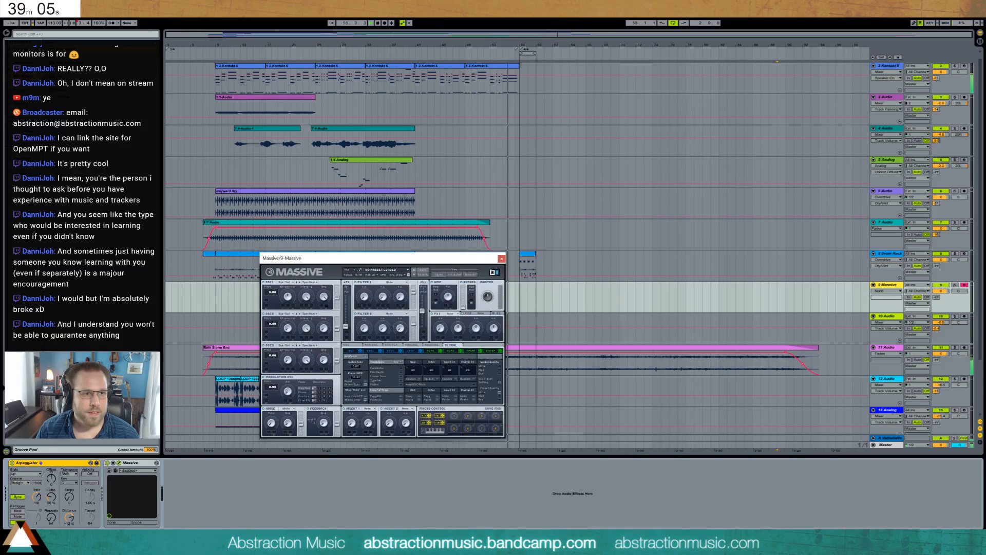
{"action": "left_click", "coordinate": [31, 77]}
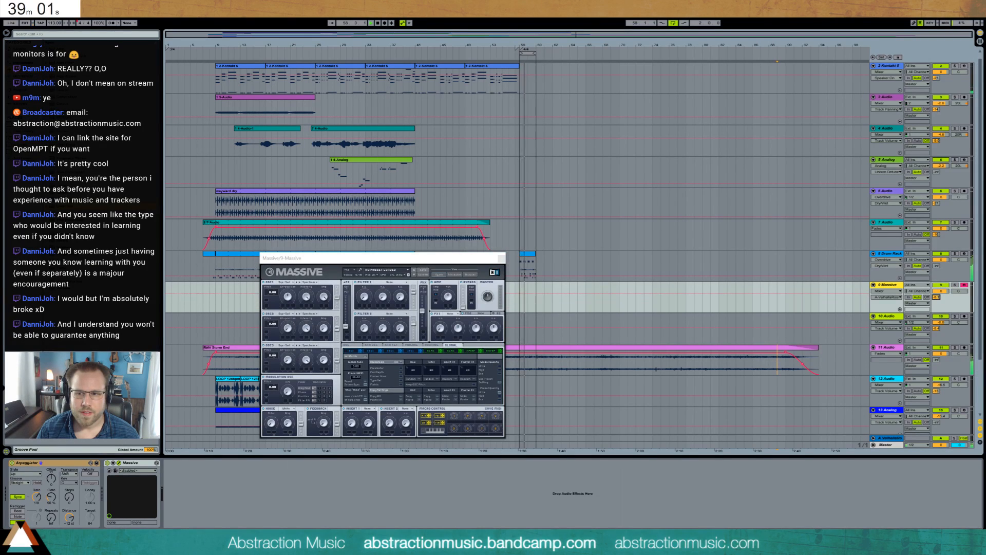
{"action": "left_click_drag", "start_coordinate": [381, 262], "coordinate": [304, 250]}
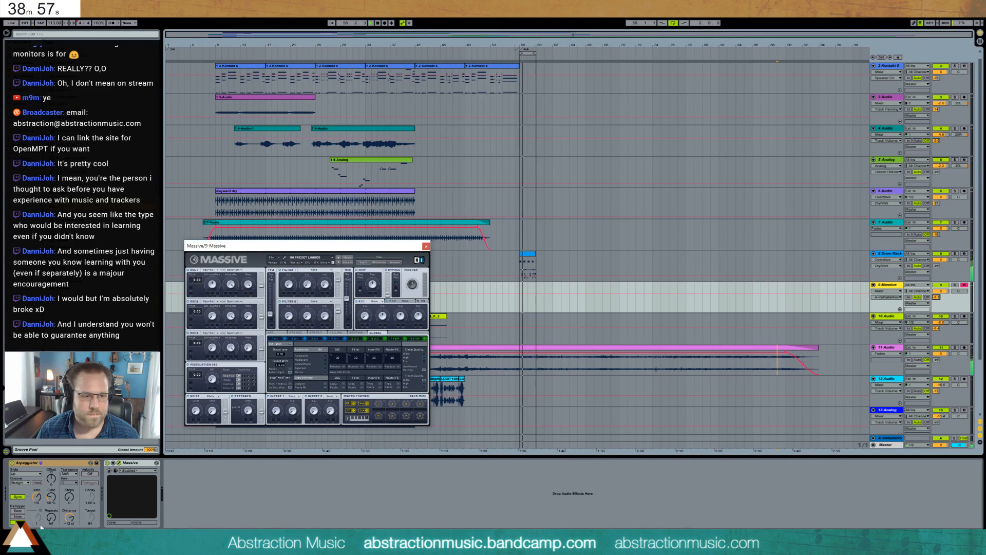
Adjust the Arpeggiator's gate, repeats and synced rate on the Massive track while the drum loop plays.
{"action": "left_click_drag", "start_coordinate": [51, 496], "coordinate": [51, 480]}
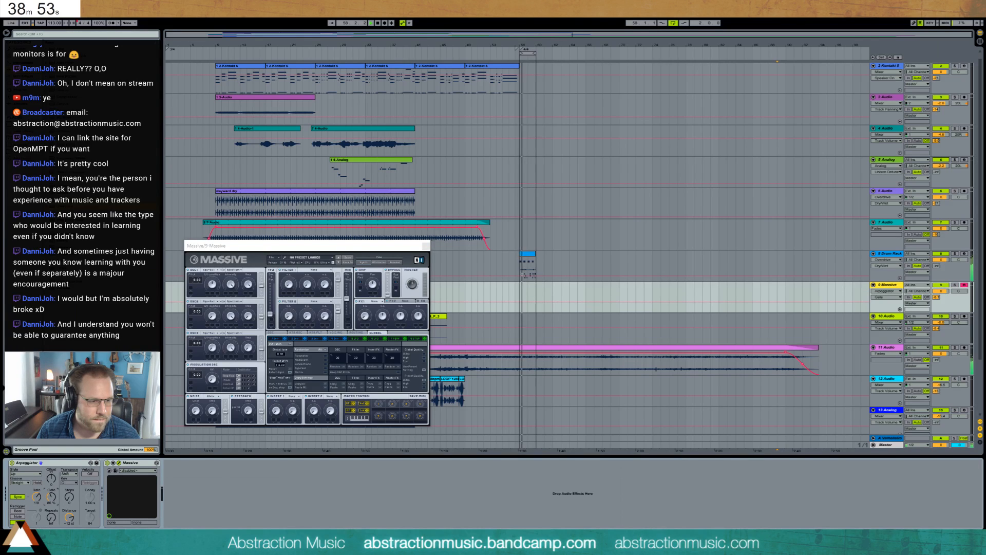
{"action": "left_click", "coordinate": [51, 519]}
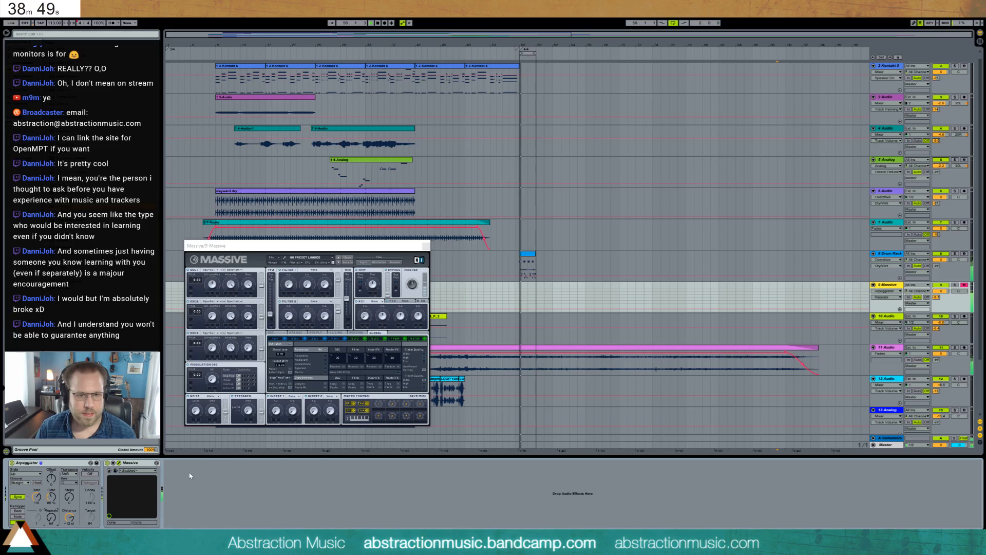
{"action": "left_click_drag", "start_coordinate": [37, 497], "coordinate": [37, 492]}
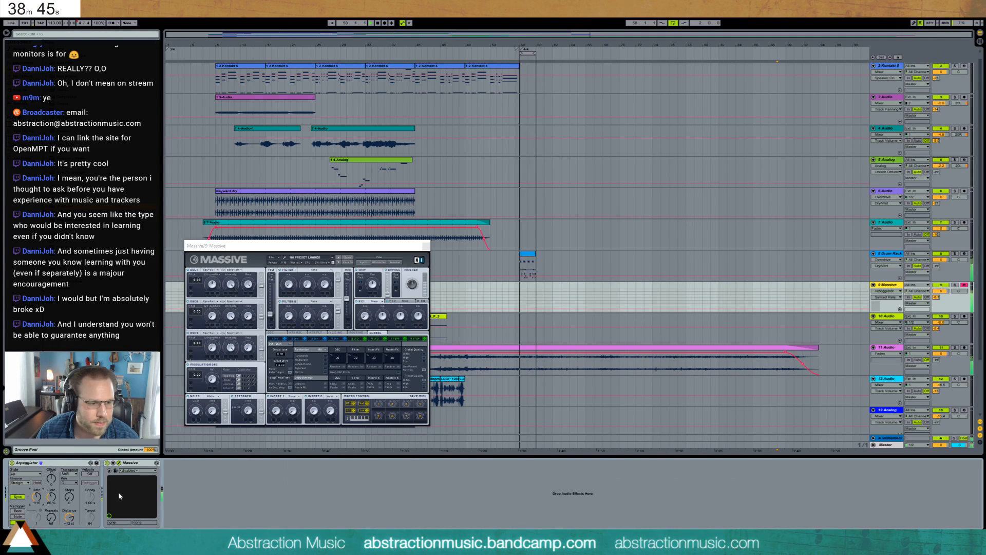
{"action": "left_click", "coordinate": [51, 496]}
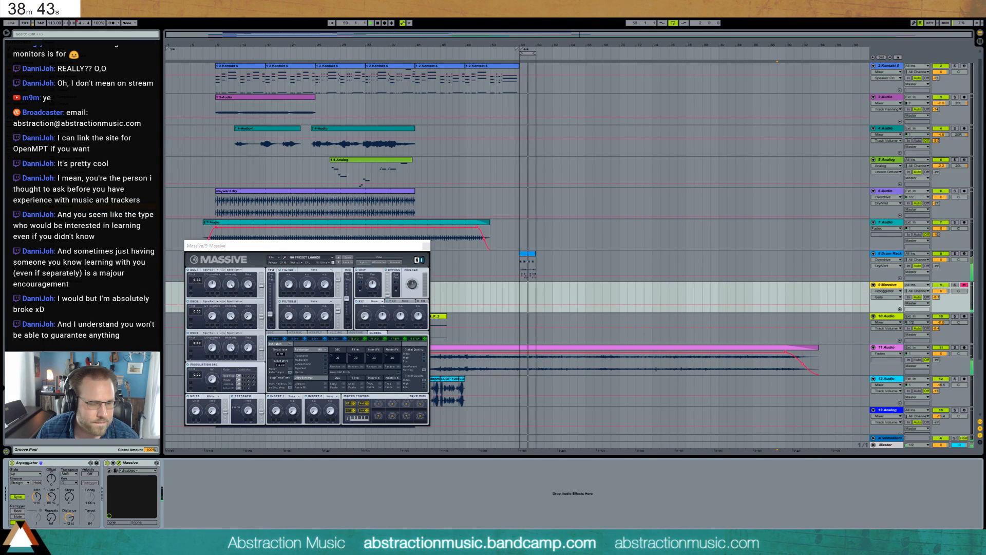
{"action": "left_click_drag", "start_coordinate": [51, 496], "coordinate": [51, 497]}
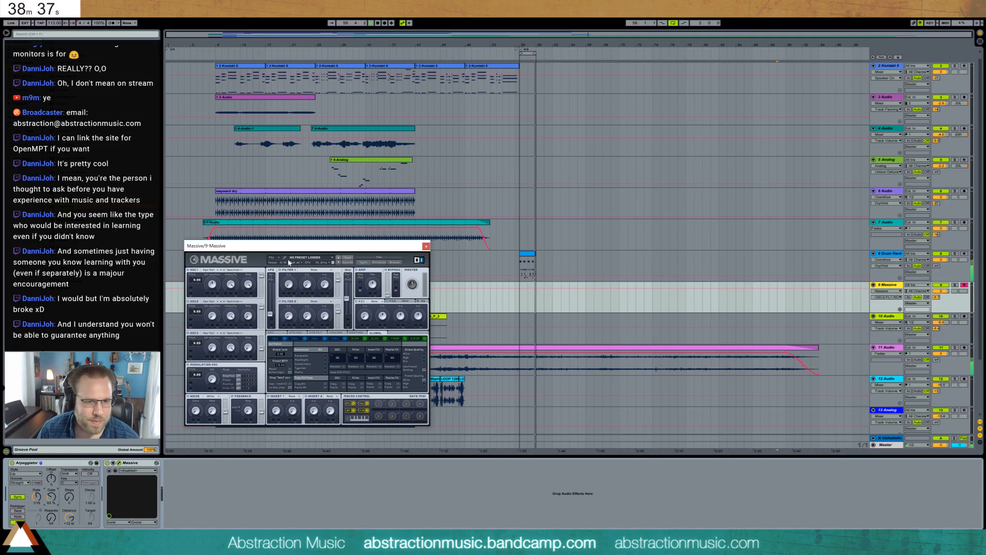
Set Massive's Filter 1 to a lowpass type, tune its cutoff and resonance, and readjust the Arpeggiator's synced rate.
{"action": "left_click", "coordinate": [313, 269]}
{"action": "left_click", "coordinate": [313, 277]}
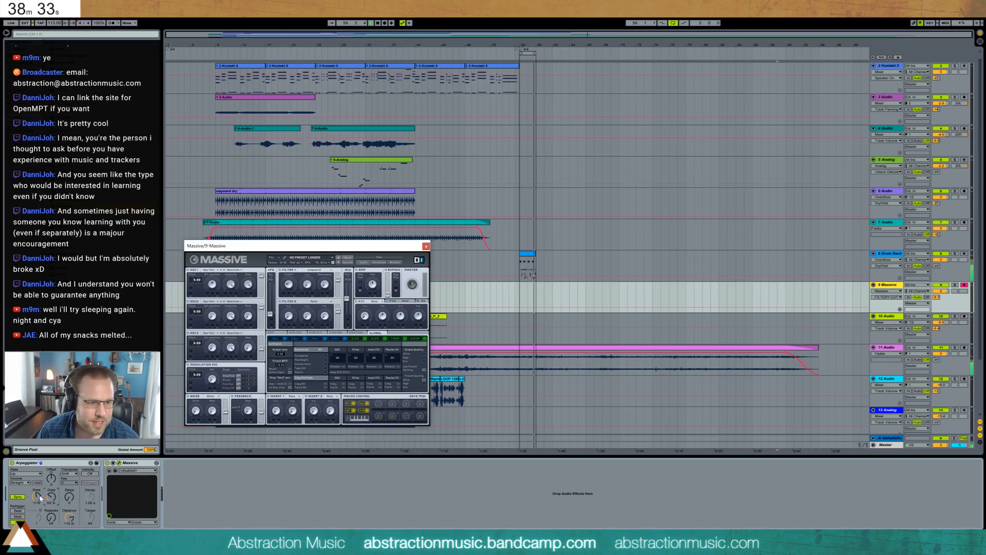
{"action": "left_click_drag", "start_coordinate": [41, 498], "coordinate": [41, 495]}
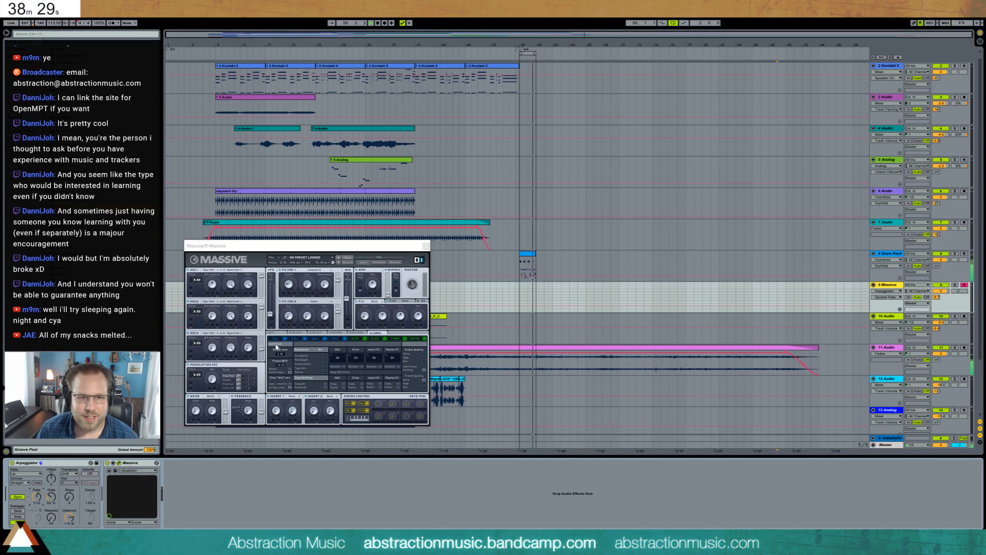
{"action": "left_click_drag", "start_coordinate": [290, 285], "coordinate": [290, 275]}
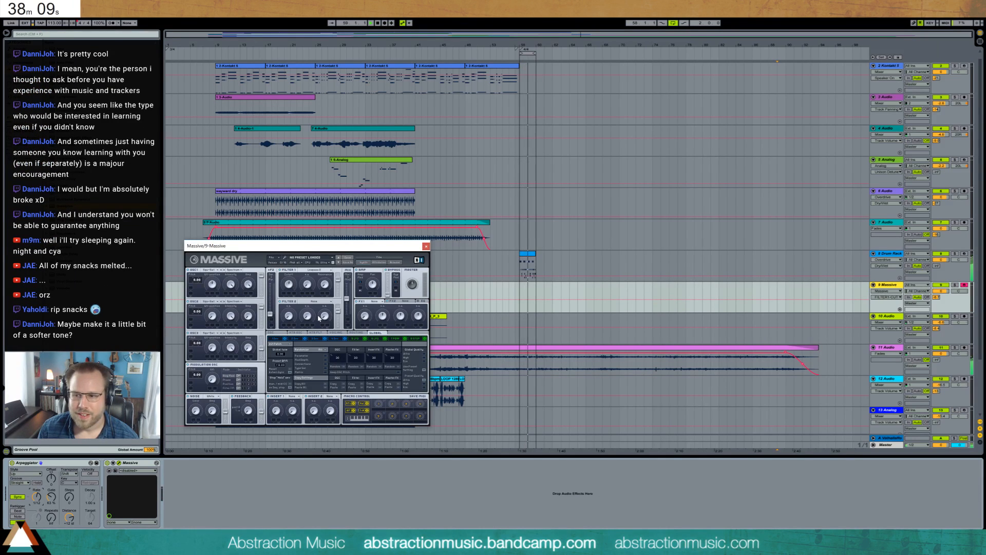
{"action": "left_click", "coordinate": [323, 285]}
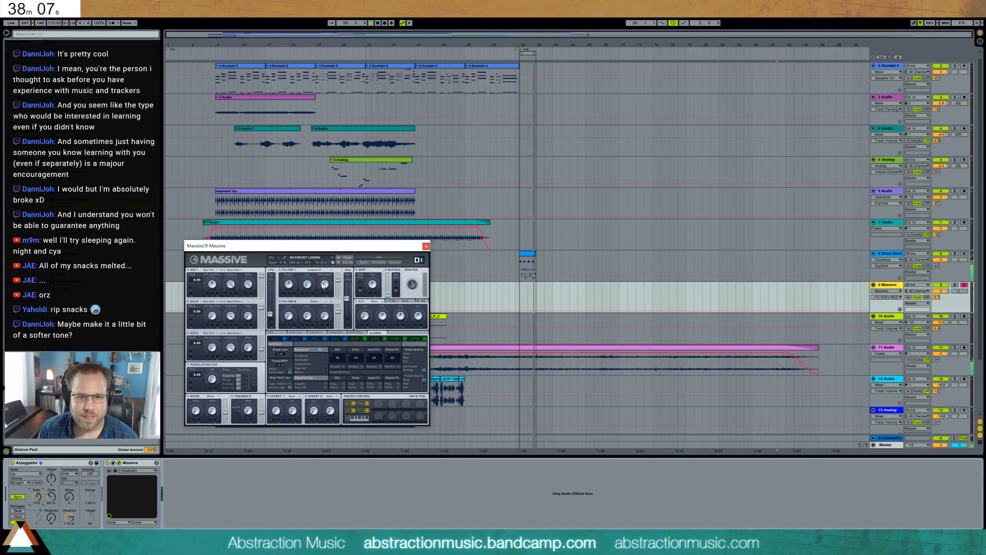
Inspect the snare and clap chains in the Drum Rack while the loop plays and return to the Massive track.
{"action": "left_click", "coordinate": [481, 263]}
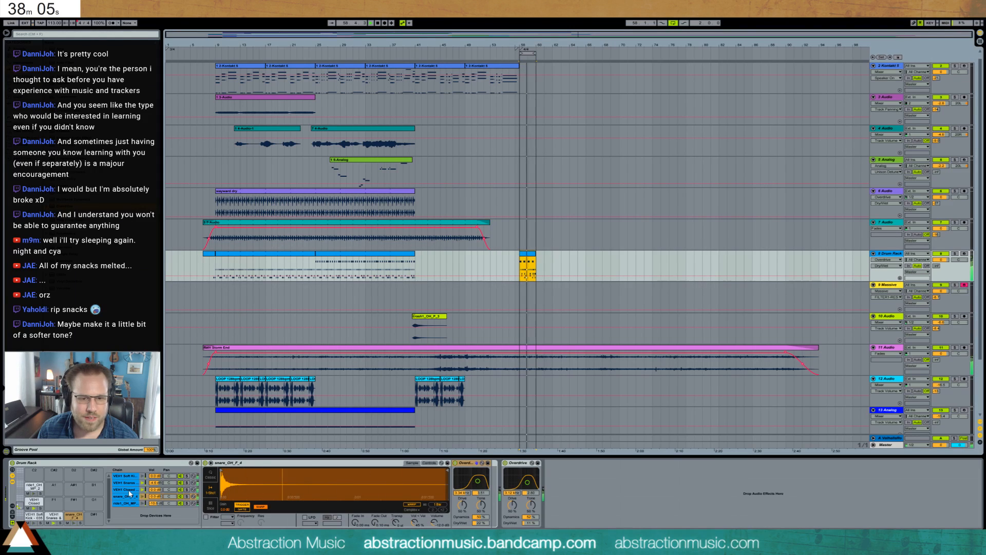
{"action": "left_click", "coordinate": [116, 489]}
{"action": "left_click", "coordinate": [187, 483]}
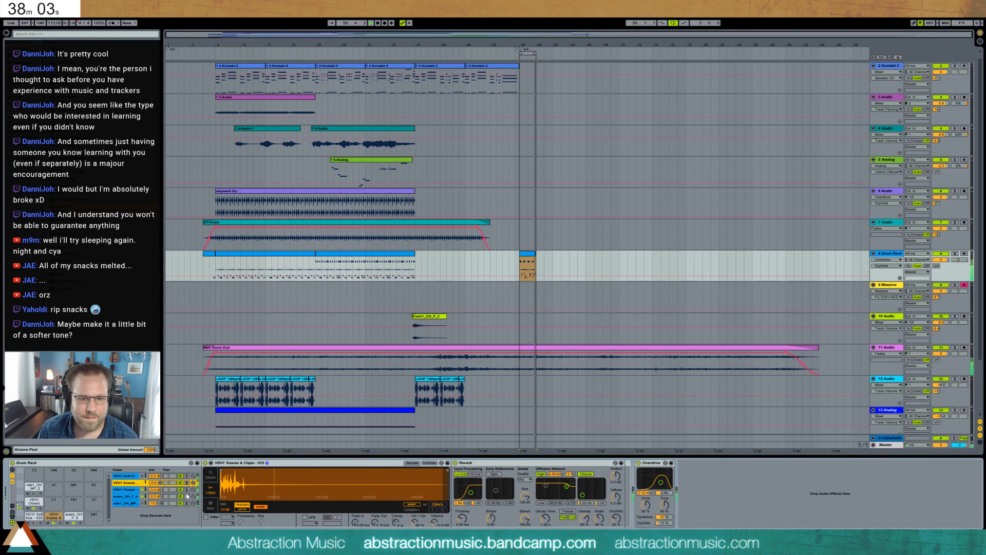
{"action": "left_click", "coordinate": [125, 497]}
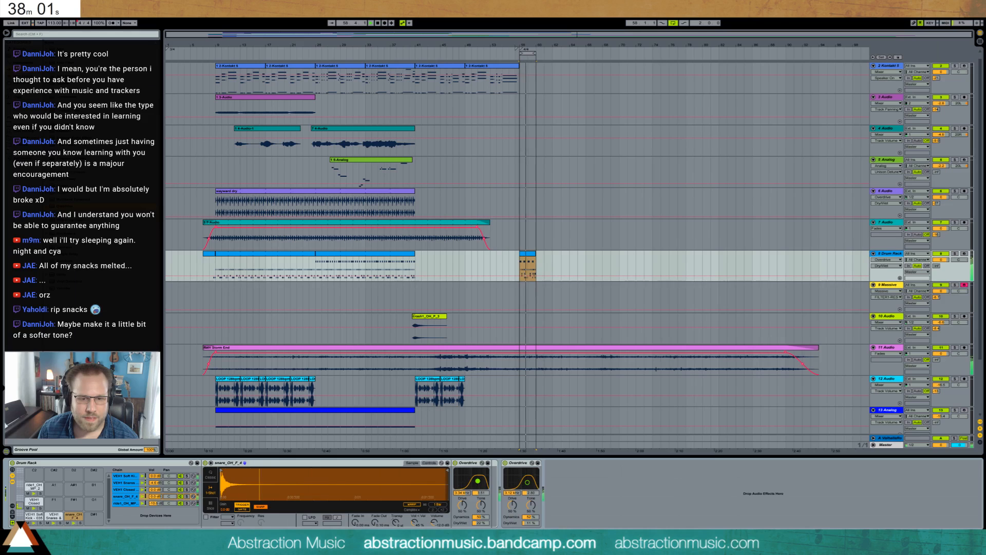
{"action": "left_click", "coordinate": [521, 301]}
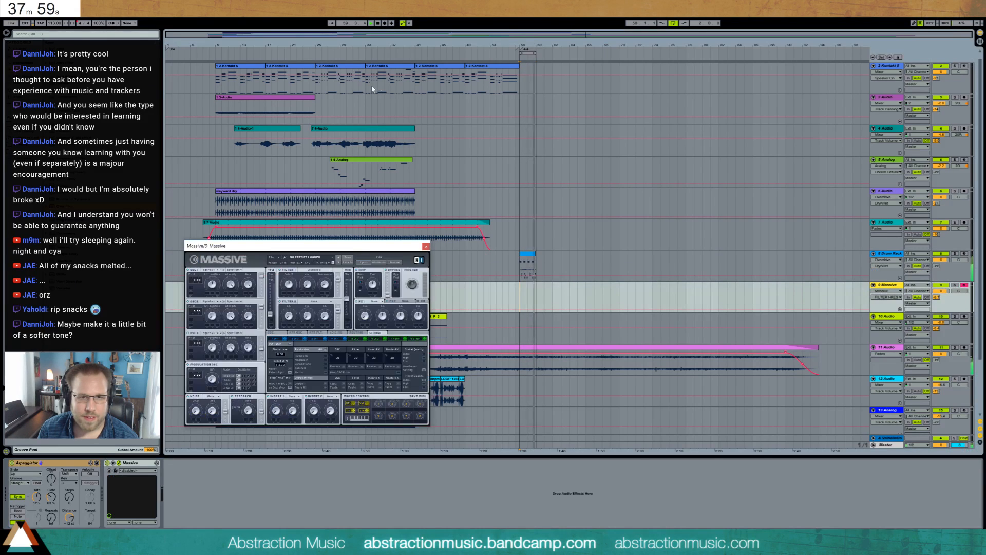
Stop playback and record held notes into a new clip on the Massive track across the looped drum section.
{"action": "key", "text": "space"}
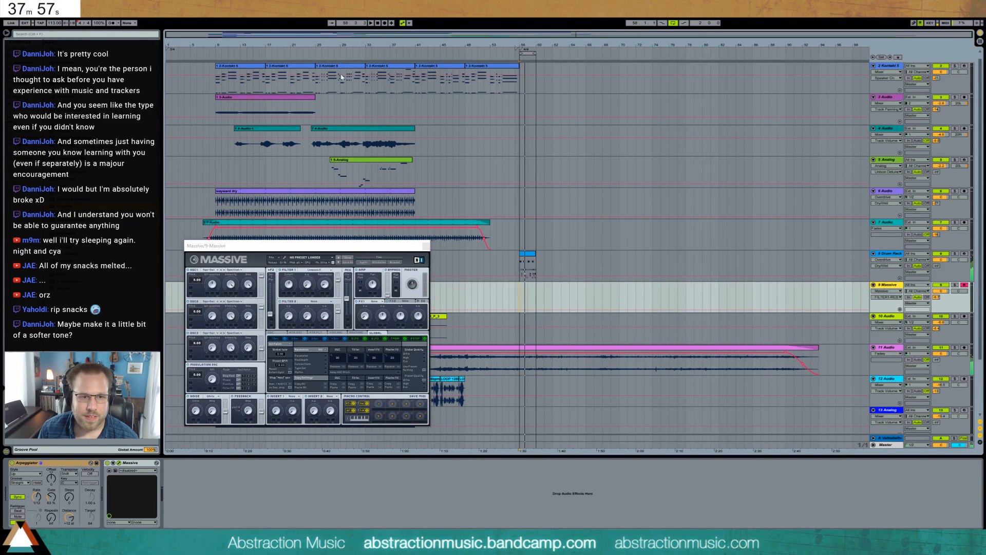
{"action": "left_click", "coordinate": [269, 246]}
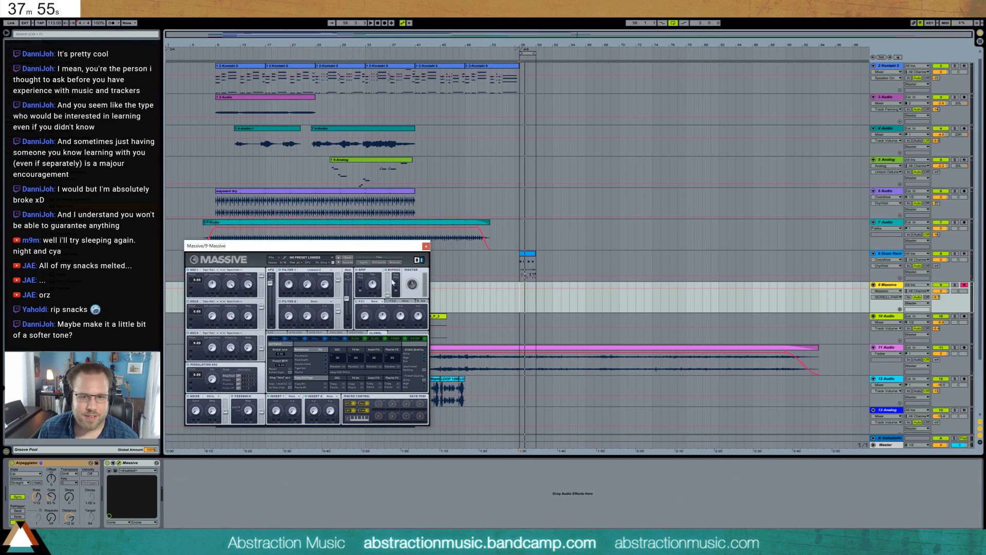
{"action": "key", "text": "F9"}
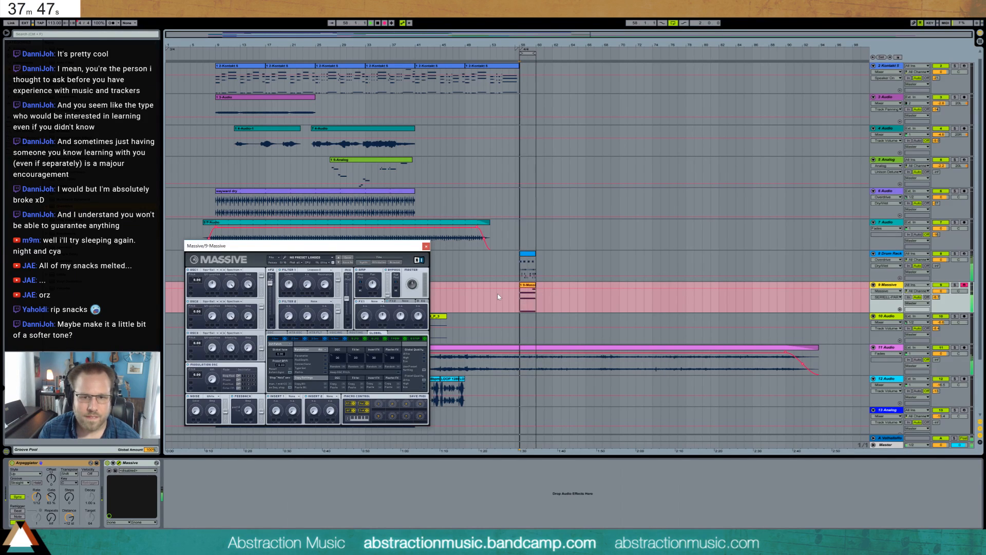
{"action": "key", "text": "space"}
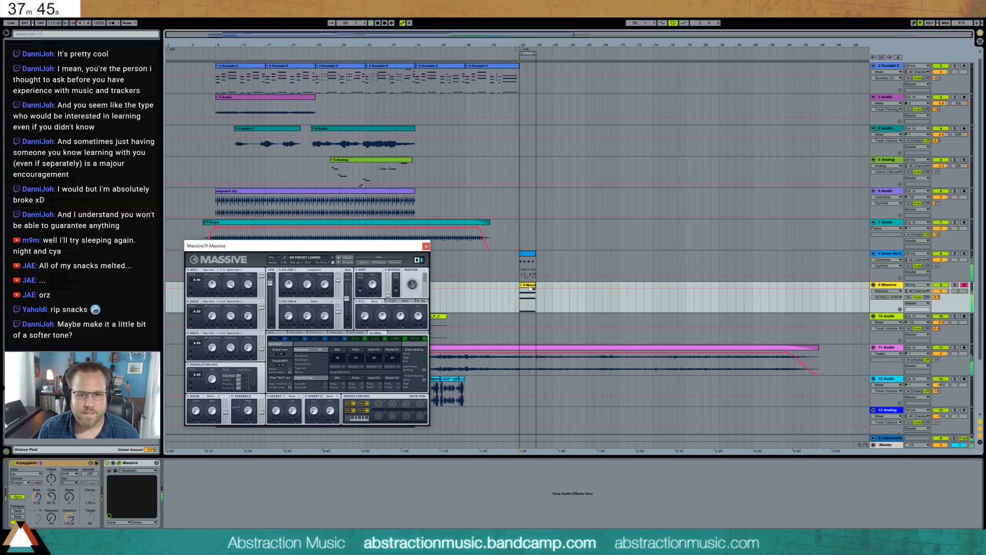
Lower Massive's Filter 1 cutoff, load a reverb in the FX1 slot and adjust its amount.
{"action": "left_click_drag", "start_coordinate": [292, 287], "coordinate": [293, 297]}
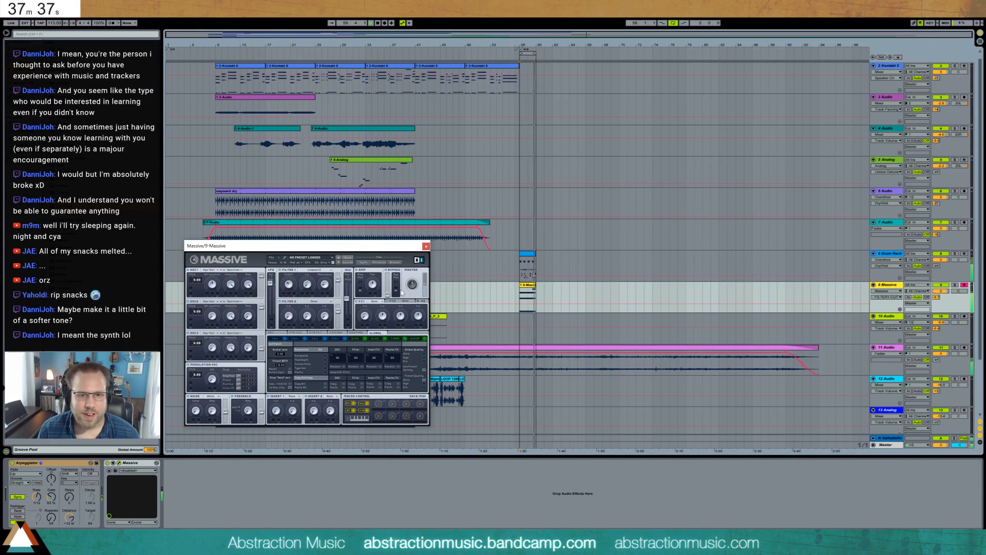
{"action": "left_click", "coordinate": [375, 301]}
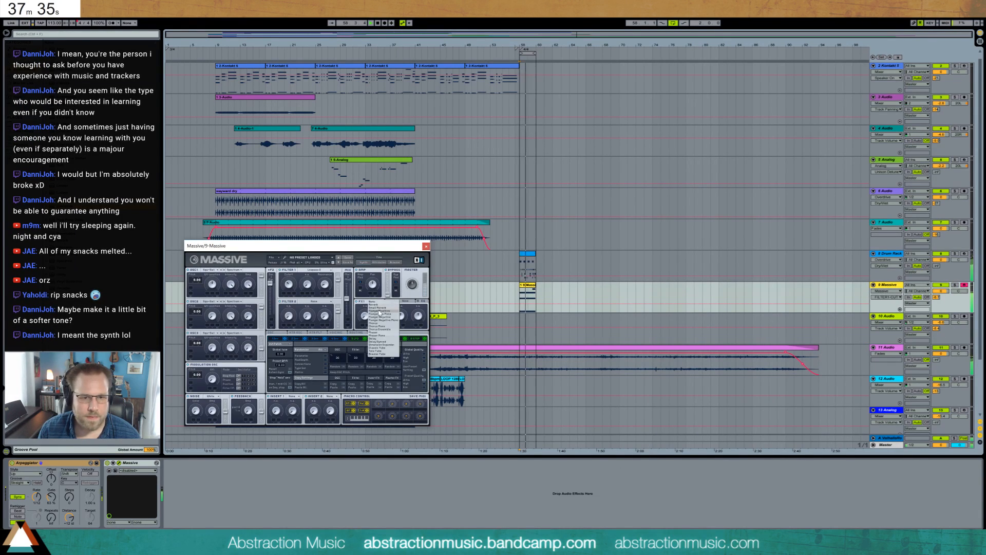
{"action": "left_click", "coordinate": [377, 313]}
{"action": "left_click_drag", "start_coordinate": [362, 313], "coordinate": [362, 314]}
Fine-tune the Filter 1 cutoff and lower the sustain portion of Massive's envelope 4.
{"action": "left_click", "coordinate": [288, 283]}
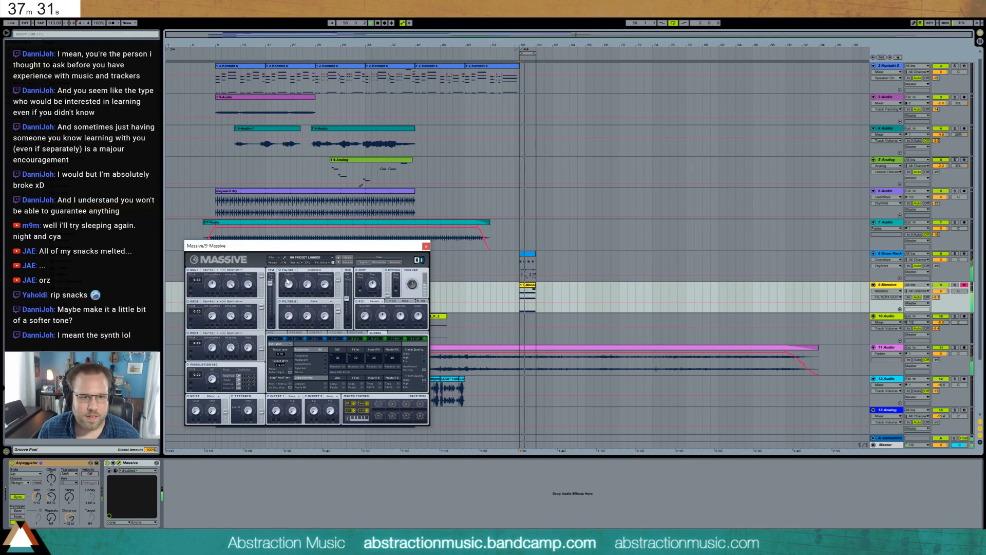
{"action": "left_click", "coordinate": [335, 338]}
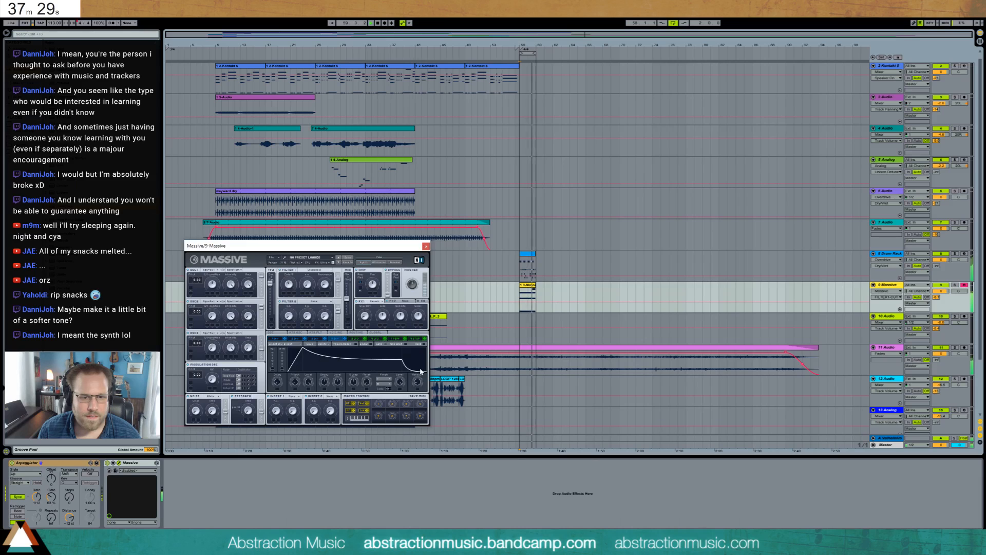
{"action": "left_click_drag", "start_coordinate": [390, 379], "coordinate": [397, 376]}
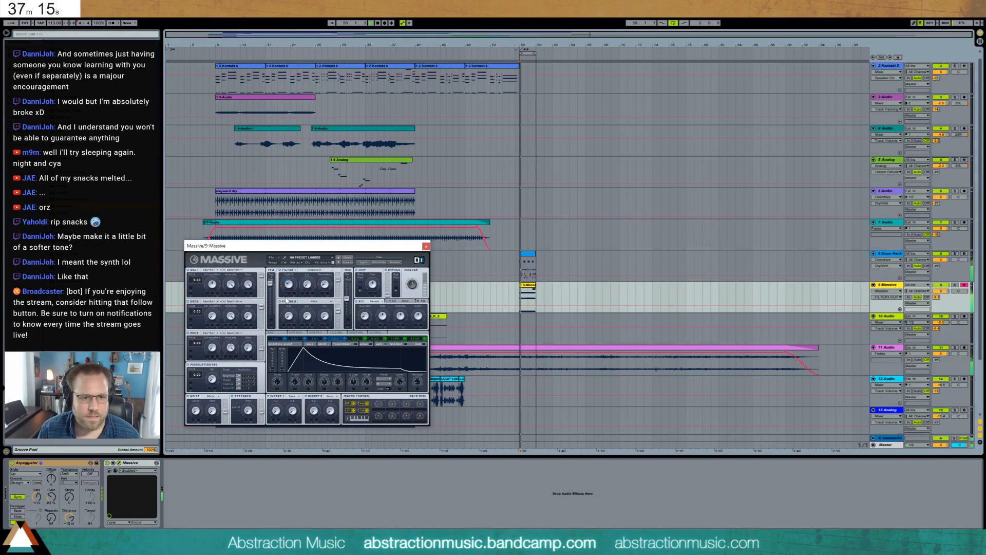
Try different wavetables on Massive's oscillator 1 and keep a new one for the arpeggio.
{"action": "left_click", "coordinate": [211, 270]}
{"action": "left_click", "coordinate": [233, 304]}
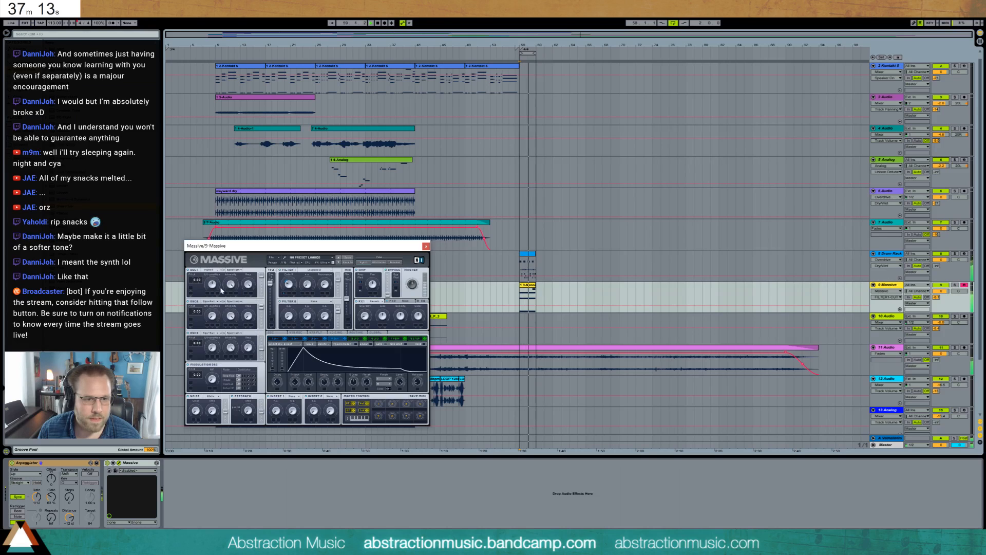
{"action": "left_click", "coordinate": [213, 270]}
{"action": "left_click", "coordinate": [232, 285]}
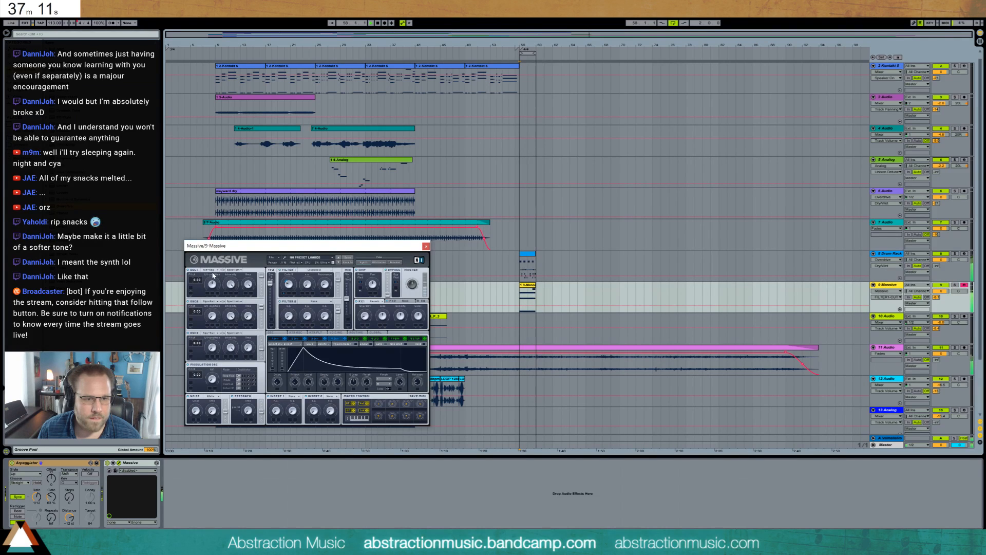
{"action": "left_click", "coordinate": [231, 308]}
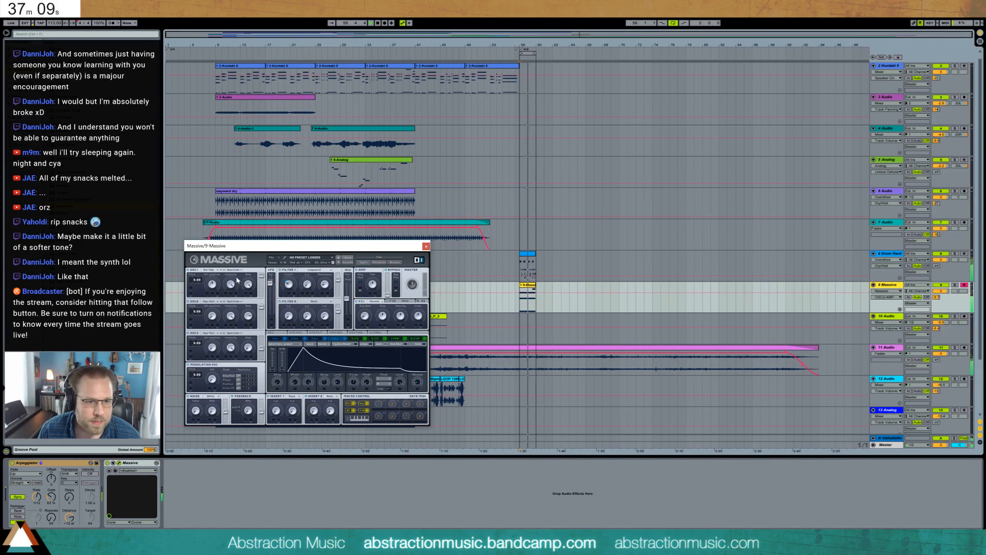
Audition wavetables on Massive's oscillator 2 and select a different one to layer with oscillator 1.
{"action": "left_click", "coordinate": [211, 316]}
{"action": "left_click", "coordinate": [211, 302]}
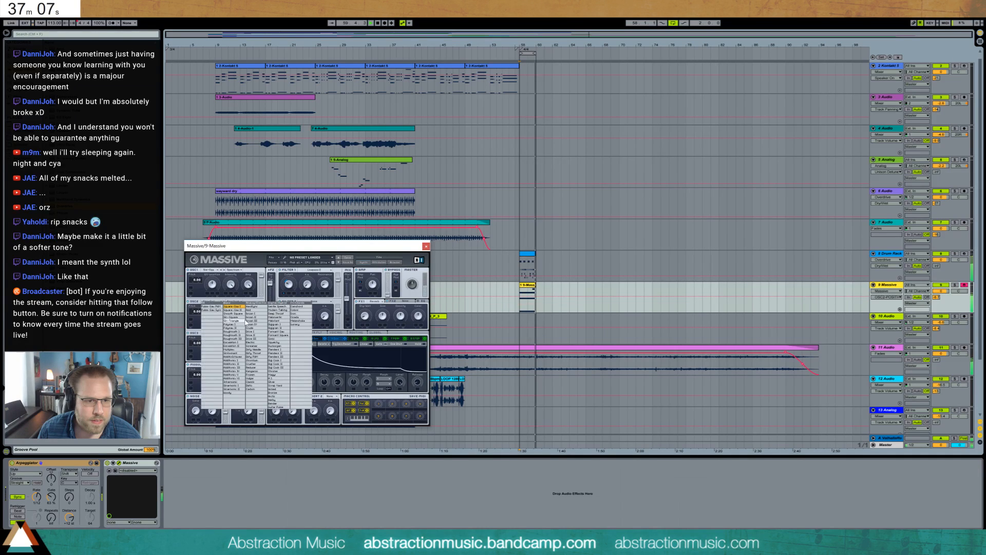
{"action": "left_click", "coordinate": [231, 317]}
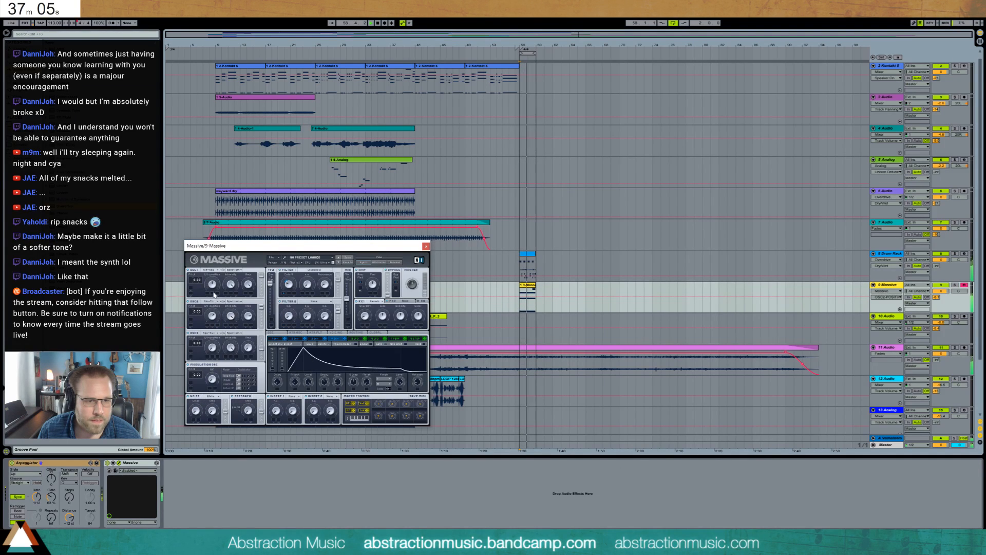
{"action": "left_click", "coordinate": [209, 302]}
{"action": "left_click", "coordinate": [262, 330]}
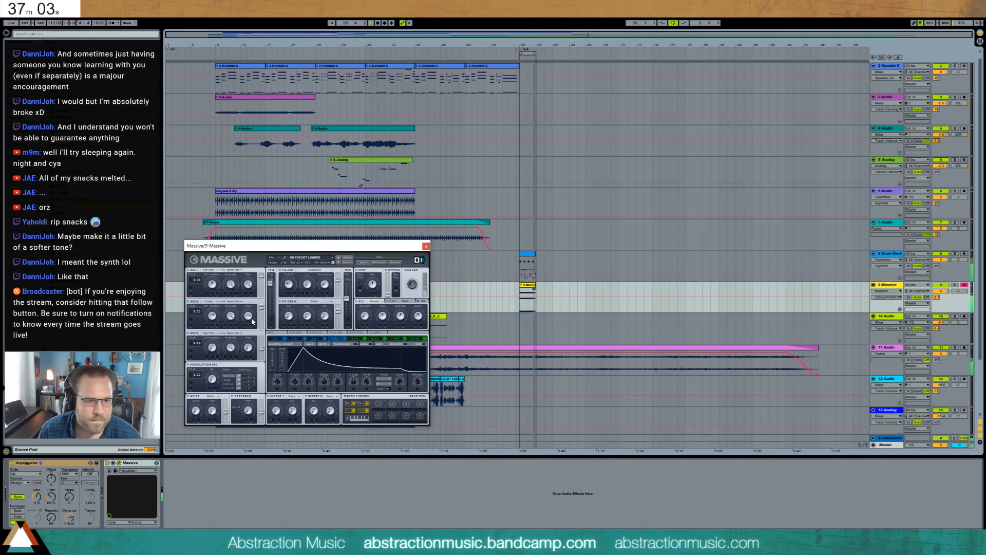
Adjust oscillator 2's amp level and filter routing, and raise its pitch above oscillator 1.
{"action": "left_click", "coordinate": [250, 315]}
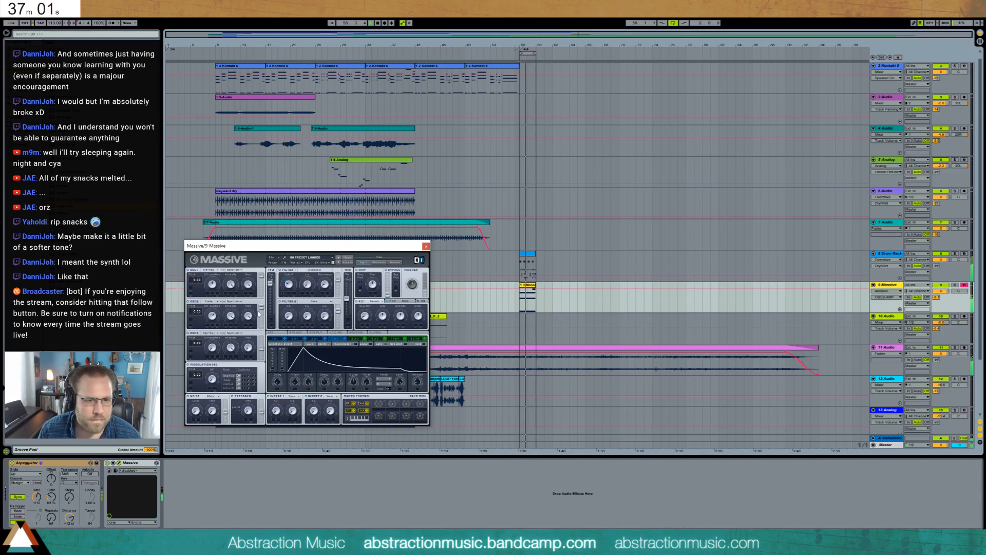
{"action": "left_click", "coordinate": [262, 317]}
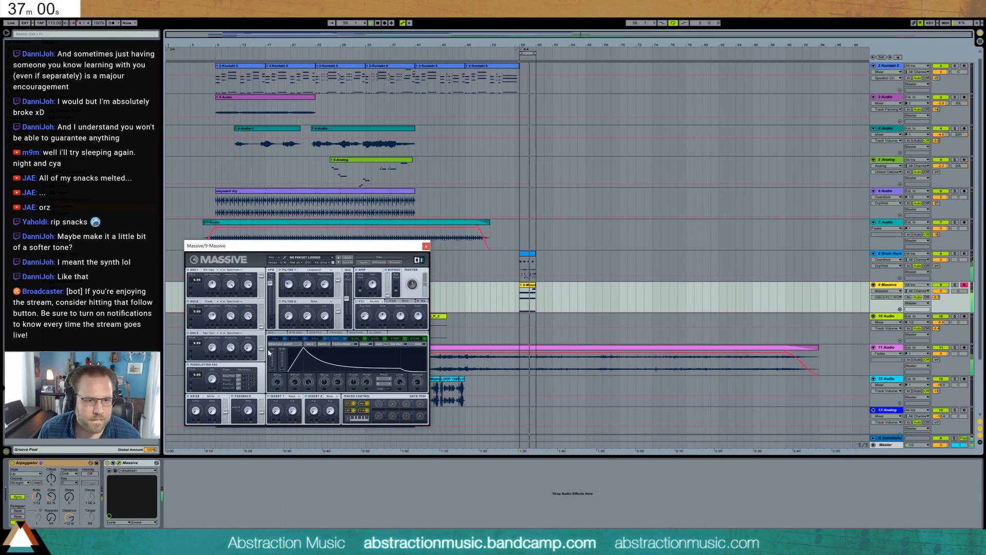
{"action": "left_click_drag", "start_coordinate": [261, 317], "coordinate": [261, 319]}
{"action": "left_click", "coordinate": [249, 316]}
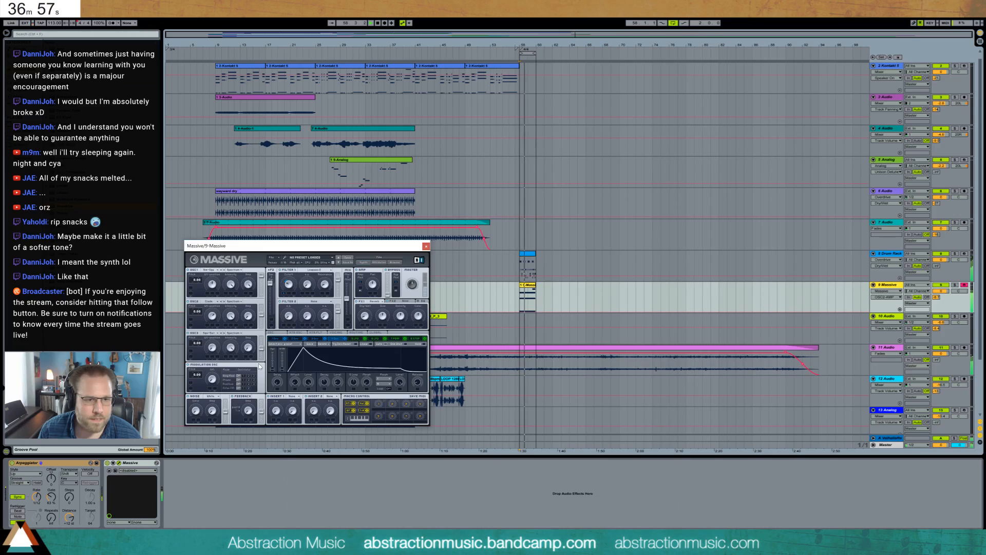
{"action": "left_click", "coordinate": [196, 312]}
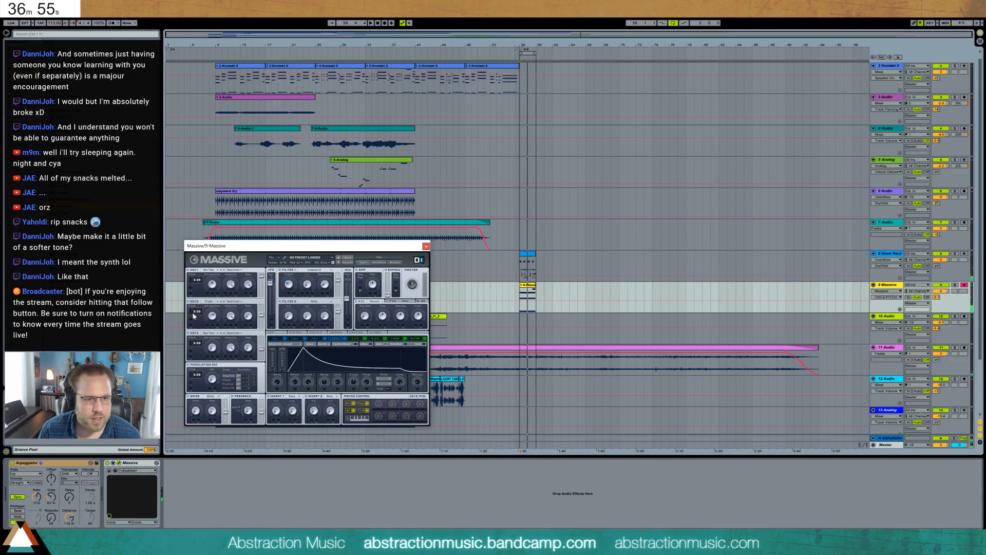
{"action": "left_click_drag", "start_coordinate": [197, 311], "coordinate": [203, 307]}
Balance the amp levels of oscillators 1 and 2 and adjust the FX1 reverb amount in Massive.
{"action": "left_click", "coordinate": [250, 289]}
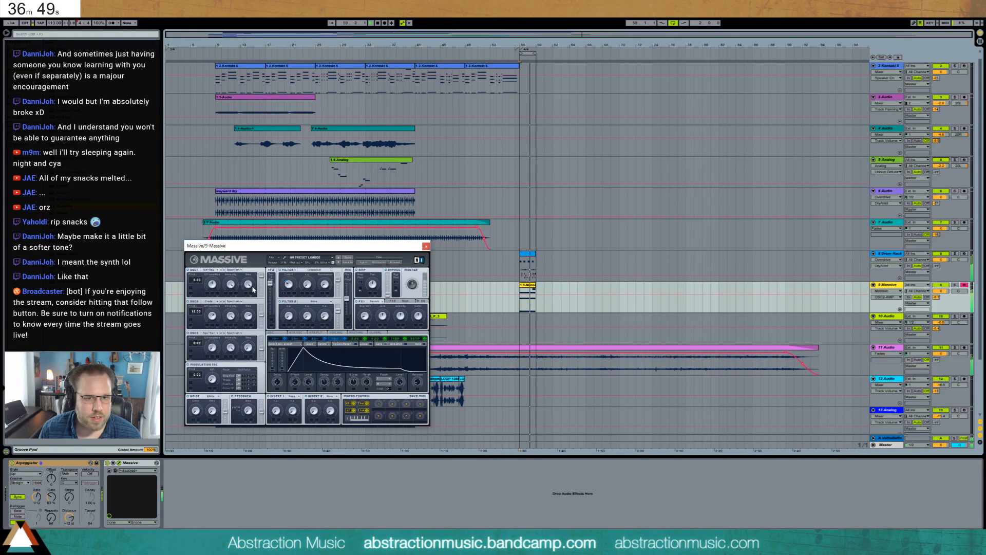
{"action": "mouse_move", "coordinate": [382, 318]}
{"action": "left_mouse_down"}
{"action": "mouse_move", "coordinate": [387, 332]}
{"action": "mouse_move", "coordinate": [364, 315]}
{"action": "left_mouse_up"}
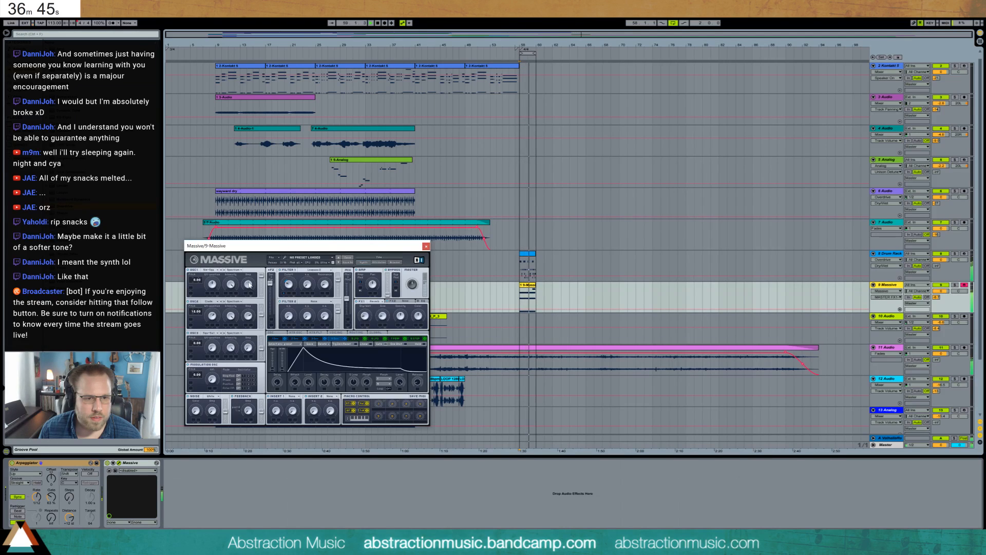
{"action": "left_click", "coordinate": [248, 284]}
{"action": "left_click_drag", "start_coordinate": [249, 317], "coordinate": [248, 315]}
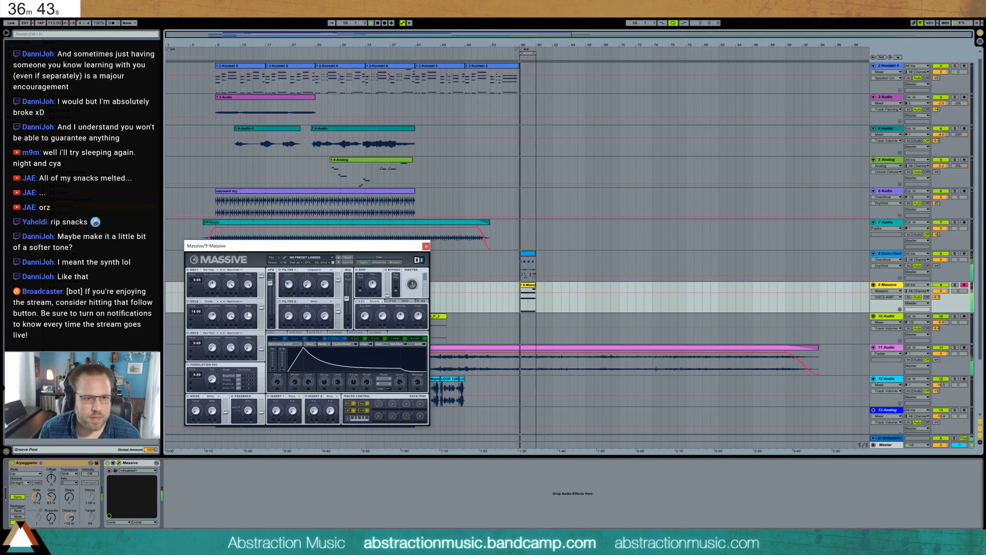
Adjust oscillator 1's wavetable settings in Massive and audition other wavetables on oscillator 2 to reshape the layered arpeggio tone.
{"action": "left_click", "coordinate": [290, 283]}
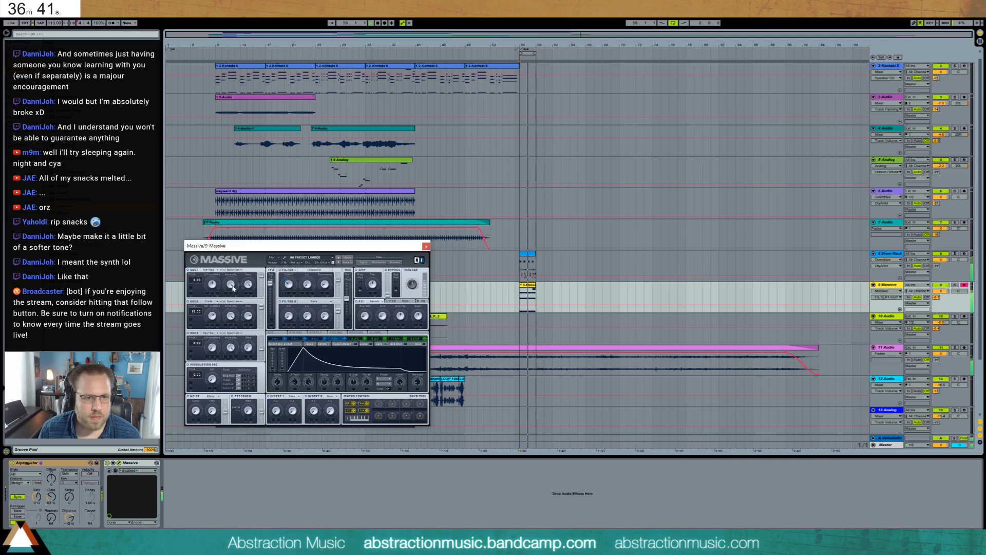
{"action": "left_click_drag", "start_coordinate": [231, 285], "coordinate": [247, 312]}
{"action": "left_click", "coordinate": [208, 301]}
{"action": "left_click", "coordinate": [226, 327]}
{"action": "left_click", "coordinate": [209, 301]}
{"action": "left_click", "coordinate": [231, 348]}
{"action": "left_click", "coordinate": [230, 319]}
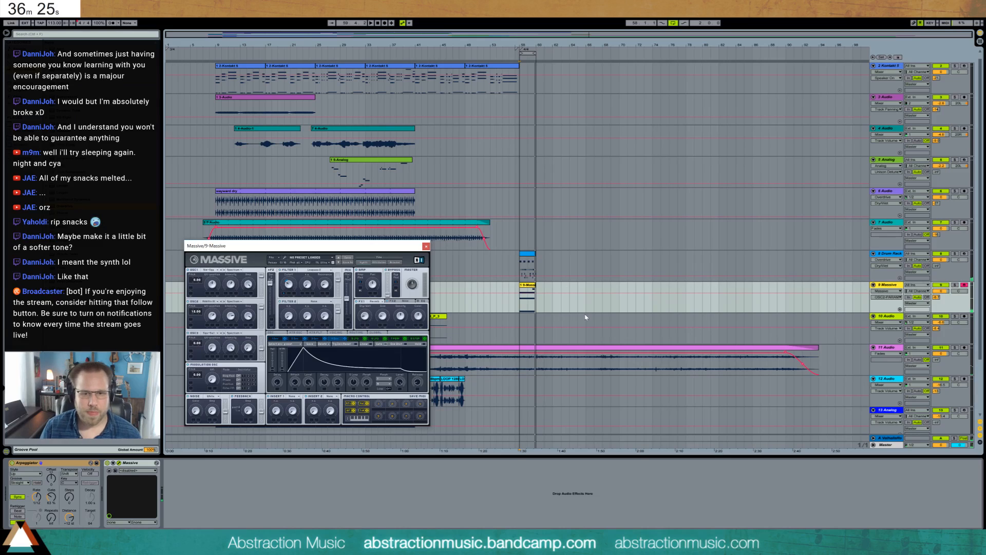
Open the Massive clip's notes and insert a new MIDI track directly below the Massive track.
{"action": "left_click", "coordinate": [524, 289]}
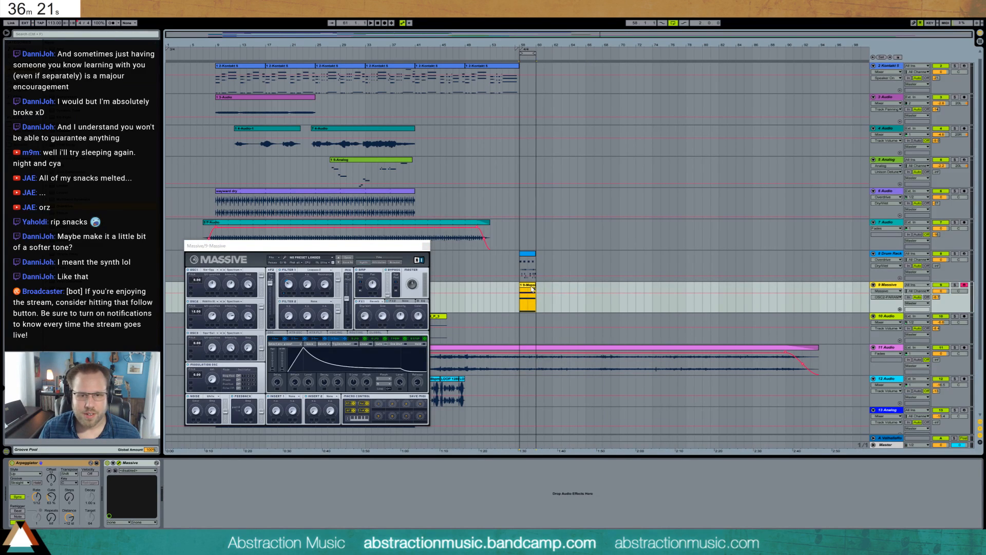
{"action": "double_click", "coordinate": [532, 289]}
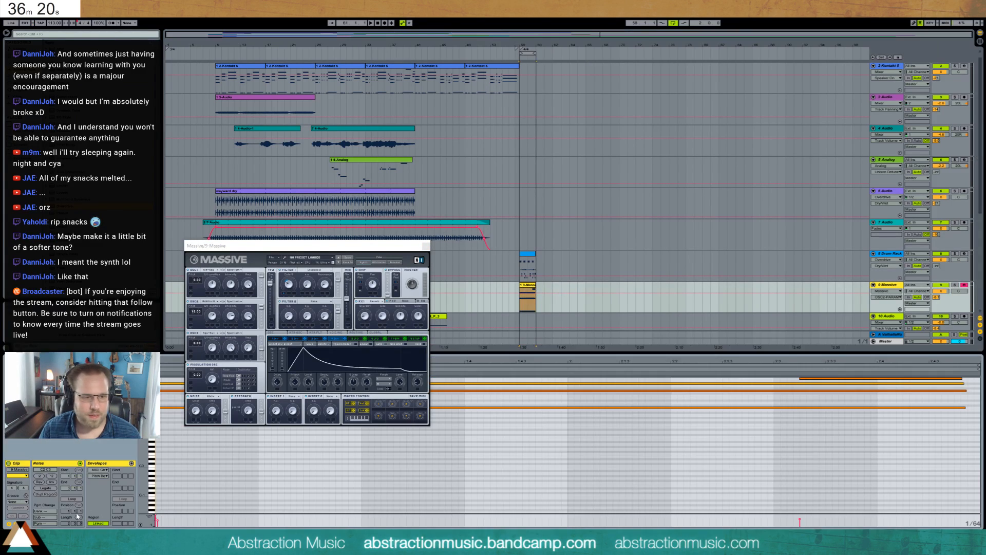
{"action": "left_click", "coordinate": [527, 291]}
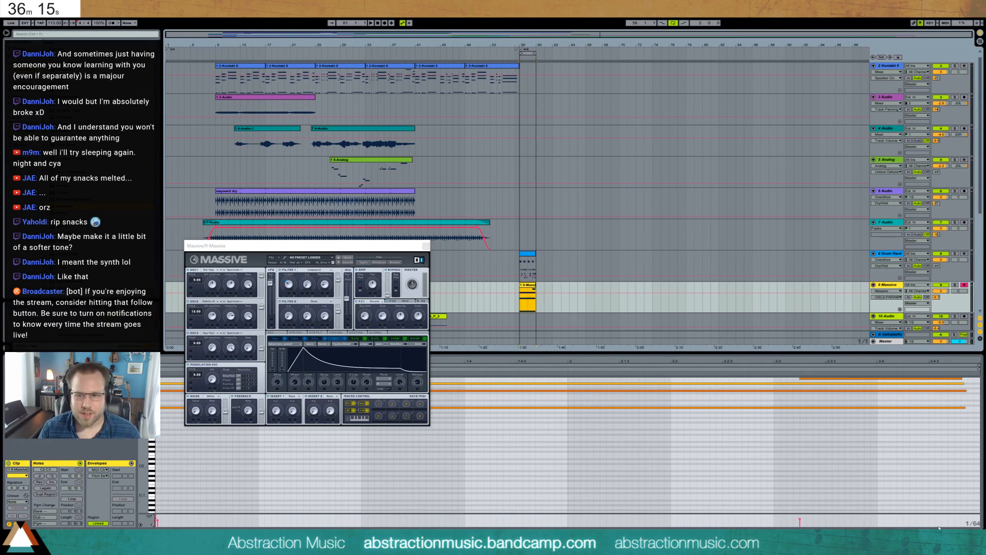
{"action": "left_click", "coordinate": [889, 289]}
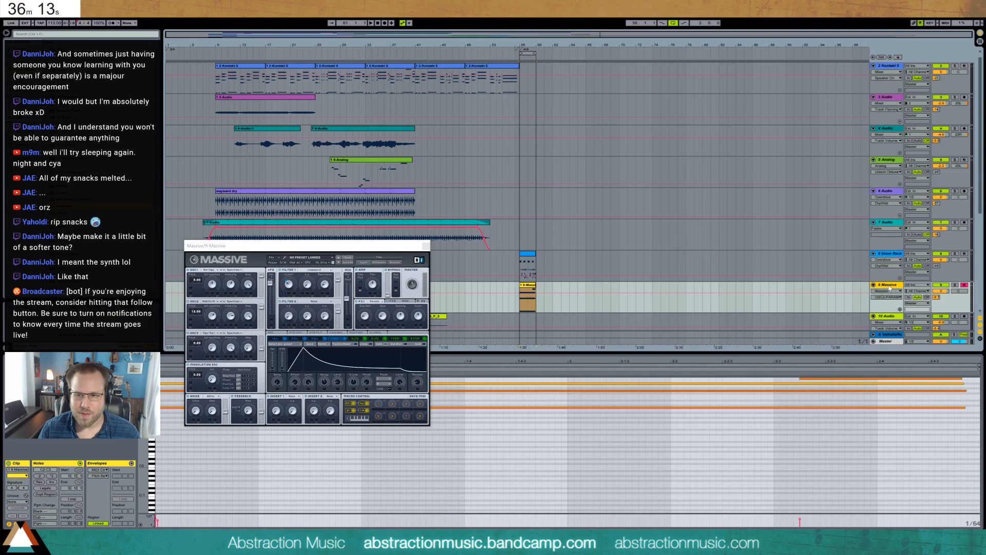
{"action": "key", "text": "ctrl+shift+t"}
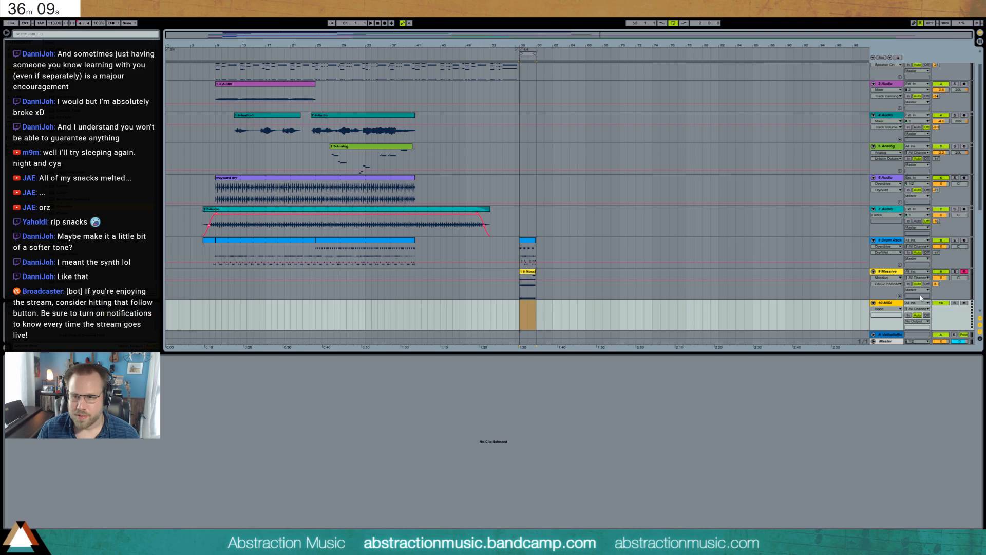
{"action": "double_click", "coordinate": [918, 278]}
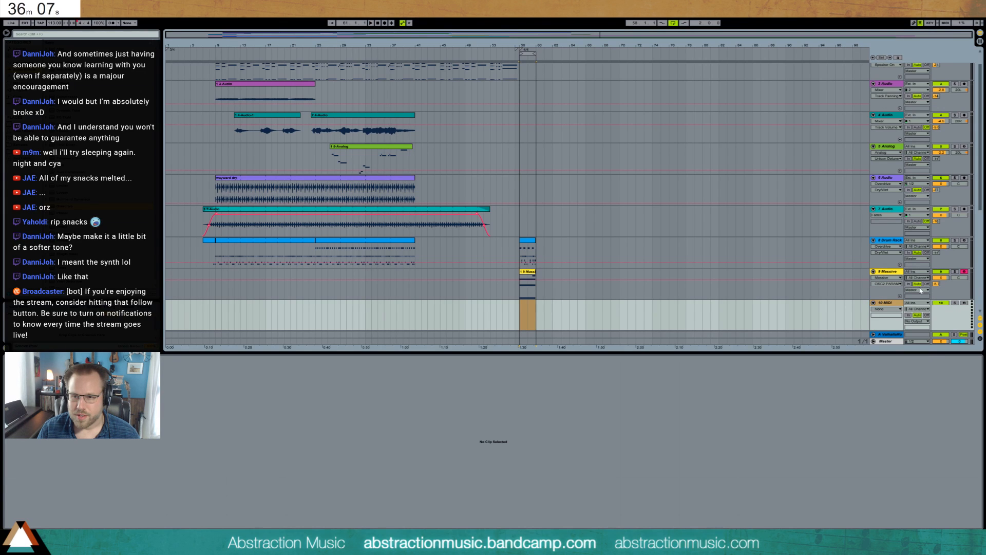
{"action": "left_click", "coordinate": [920, 290]}
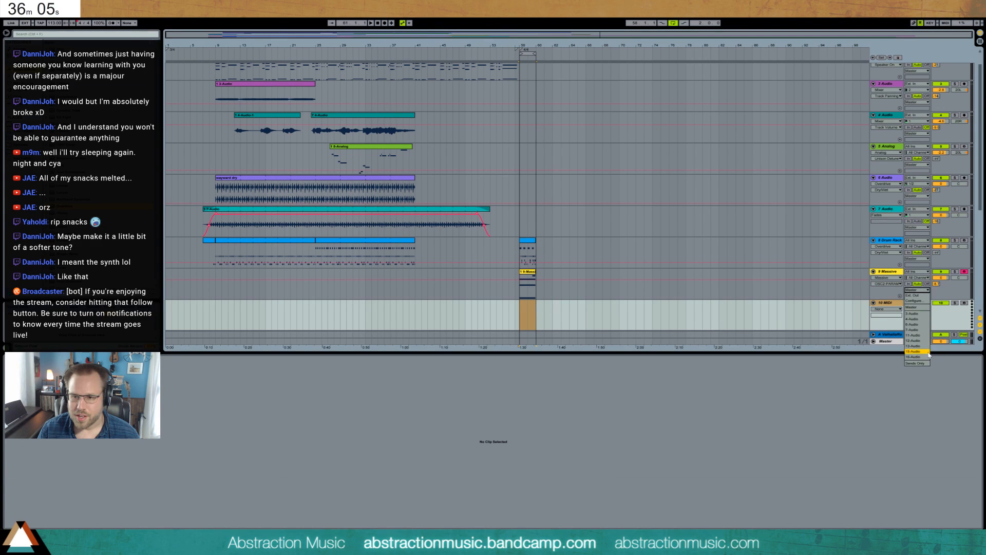
{"action": "left_click", "coordinate": [943, 320]}
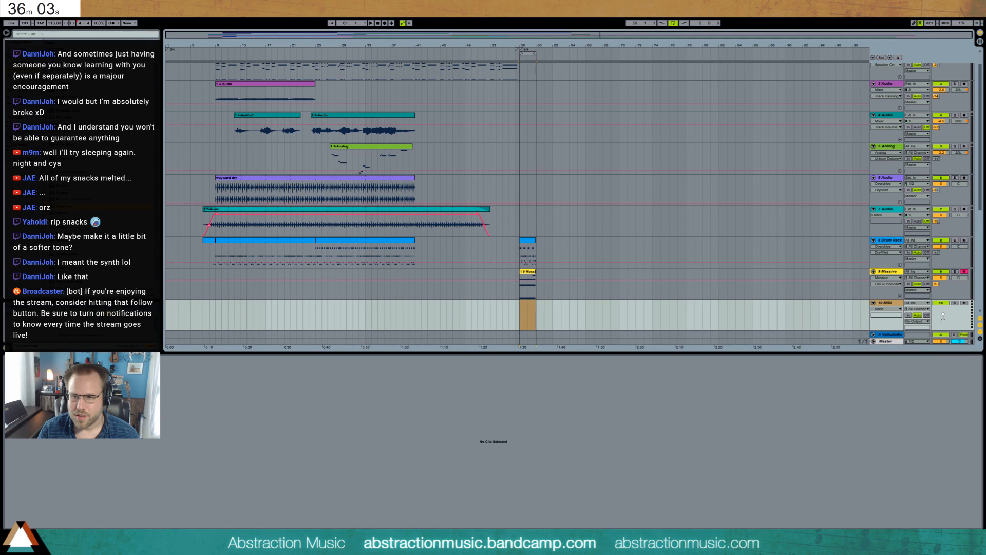
Move the Massive instrument from track 9 to the new MIDI track and route track 9's MIDI output to 10-Massive.
{"action": "left_click", "coordinate": [888, 278]}
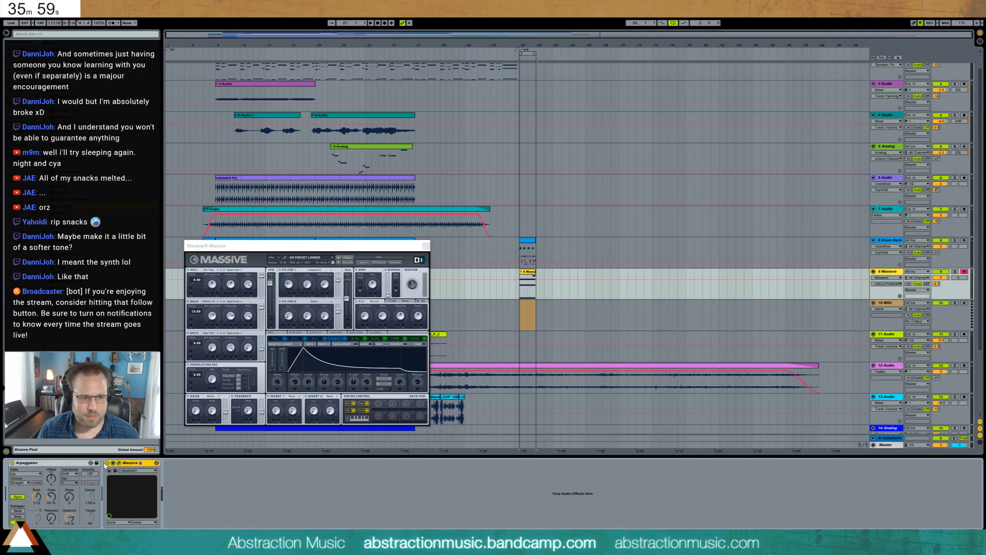
{"action": "key", "text": "Delete"}
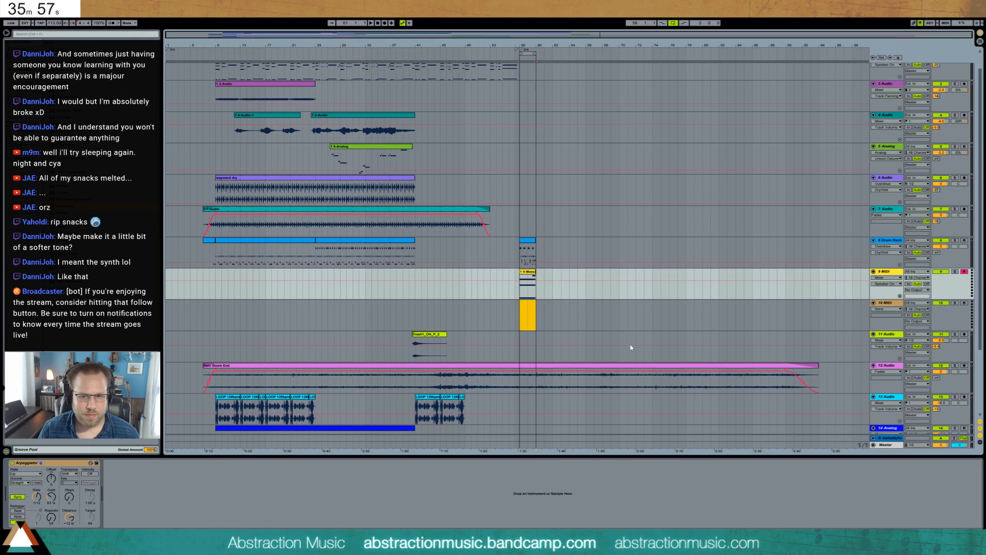
{"action": "left_click", "coordinate": [891, 304]}
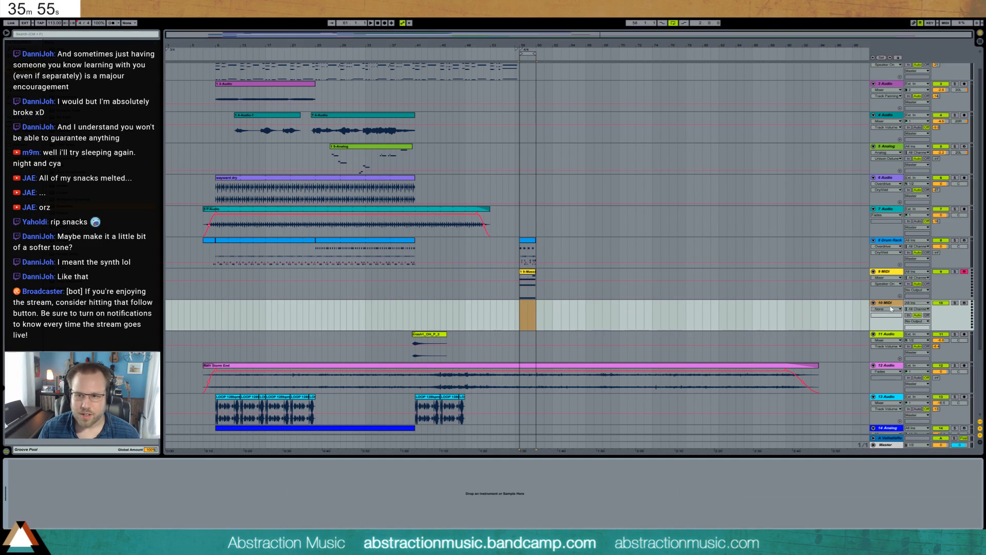
{"action": "key", "text": "ctrl+v"}
{"action": "left_click", "coordinate": [917, 290]}
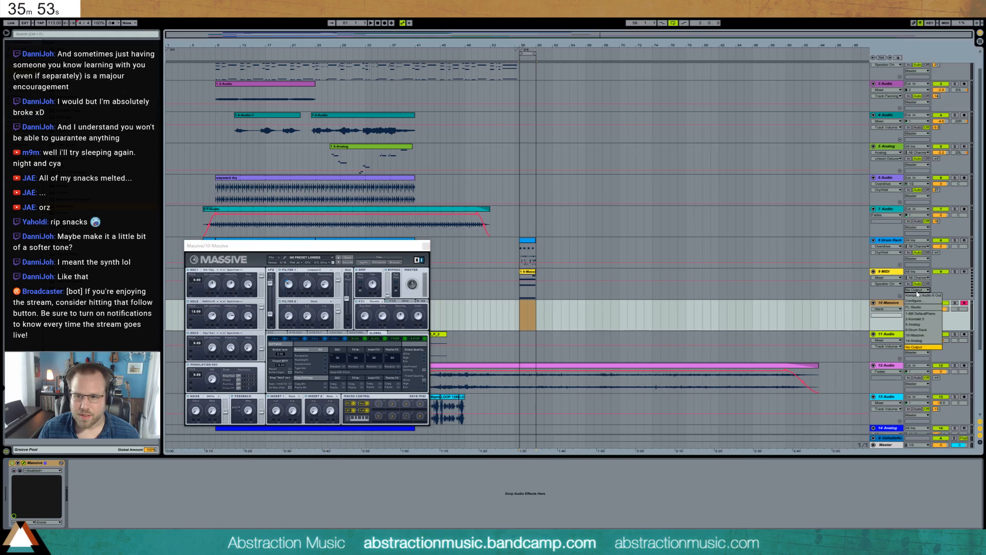
{"action": "left_click", "coordinate": [924, 335]}
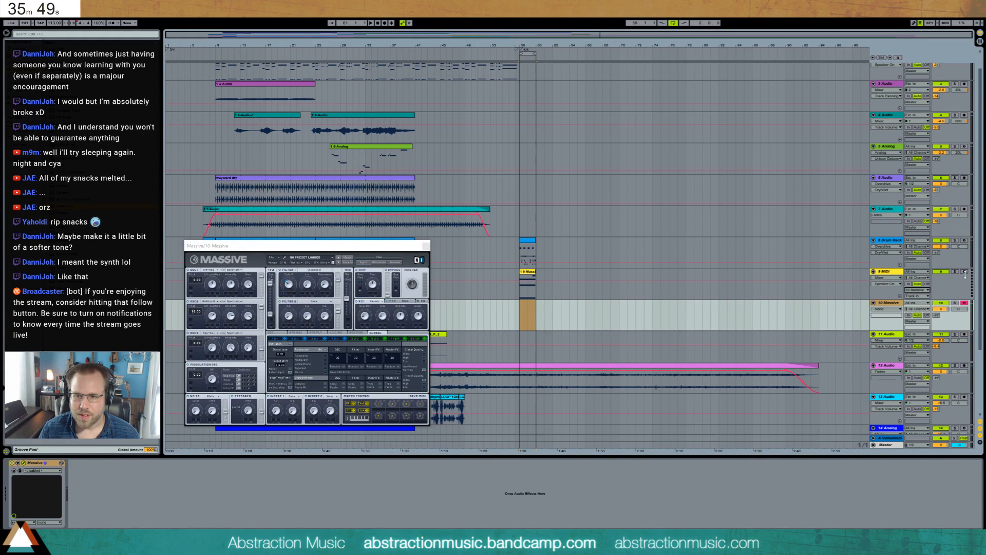
Record the arpeggiator's output as a MIDI clip on the 10-Massive track across the new section.
{"action": "left_click", "coordinate": [519, 317]}
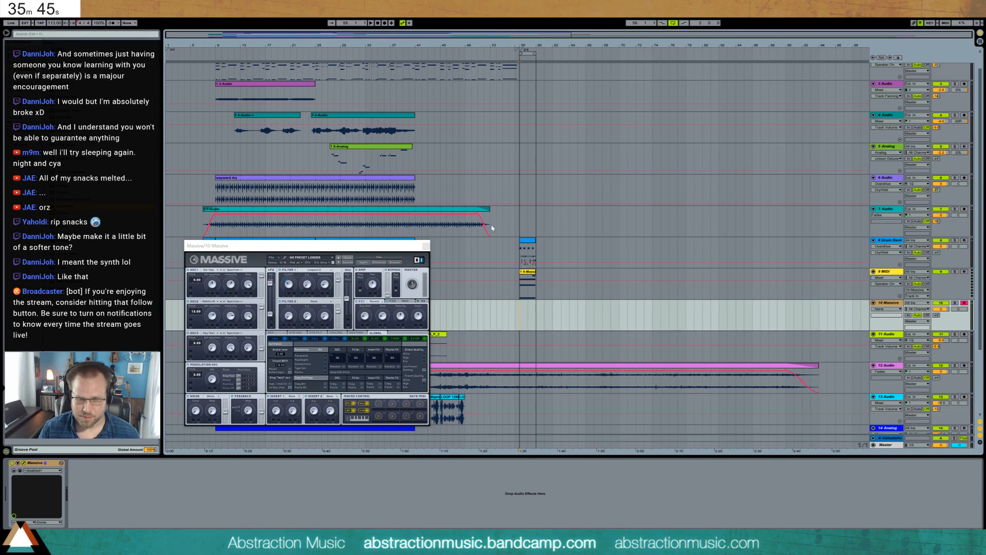
{"action": "left_click", "coordinate": [383, 23]}
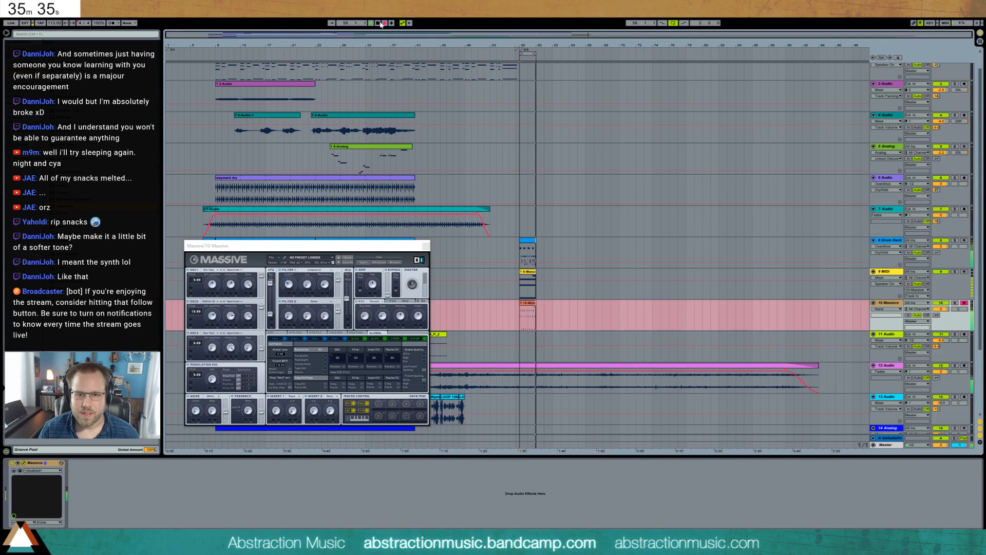
{"action": "left_click", "coordinate": [378, 23]}
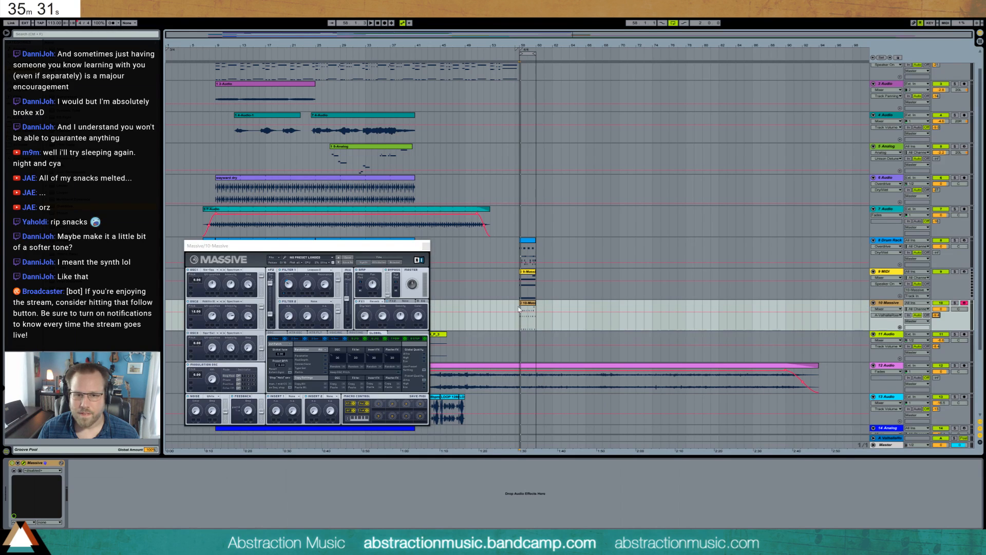
Delete the original chord clip and its arpeggiator MIDI track, keeping only the Massive track with the recorded notes.
{"action": "left_click", "coordinate": [528, 285]}
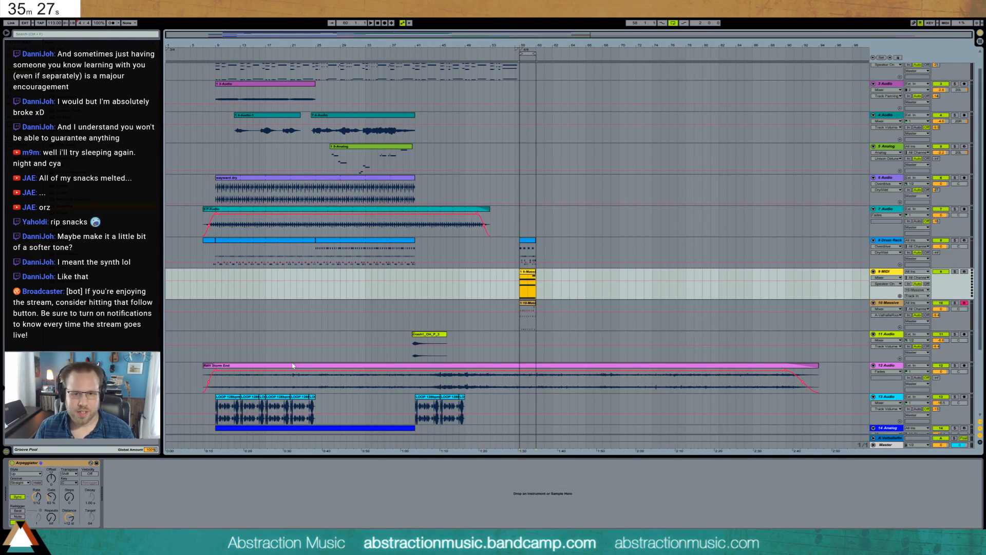
{"action": "key", "text": "Delete"}
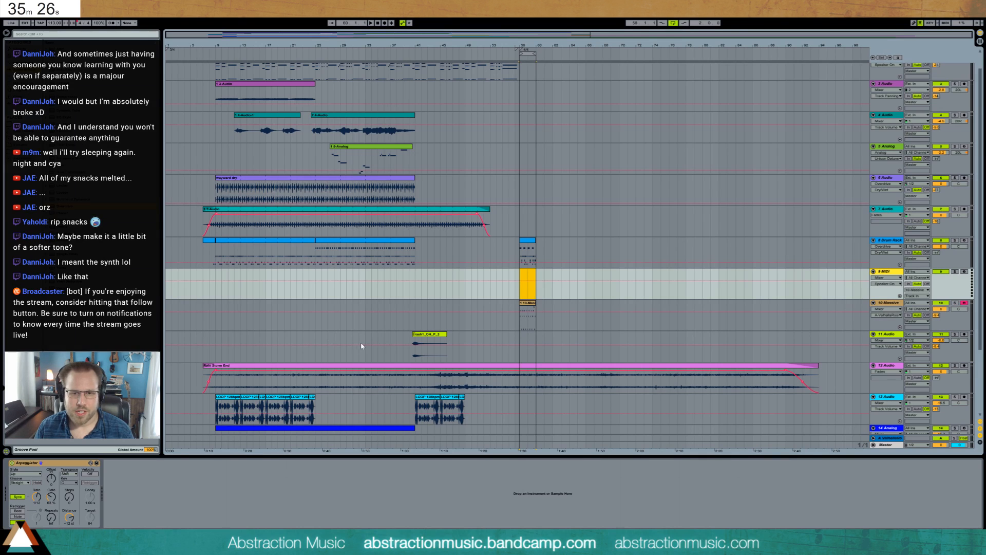
{"action": "left_click", "coordinate": [885, 274]}
{"action": "key", "text": "Delete"}
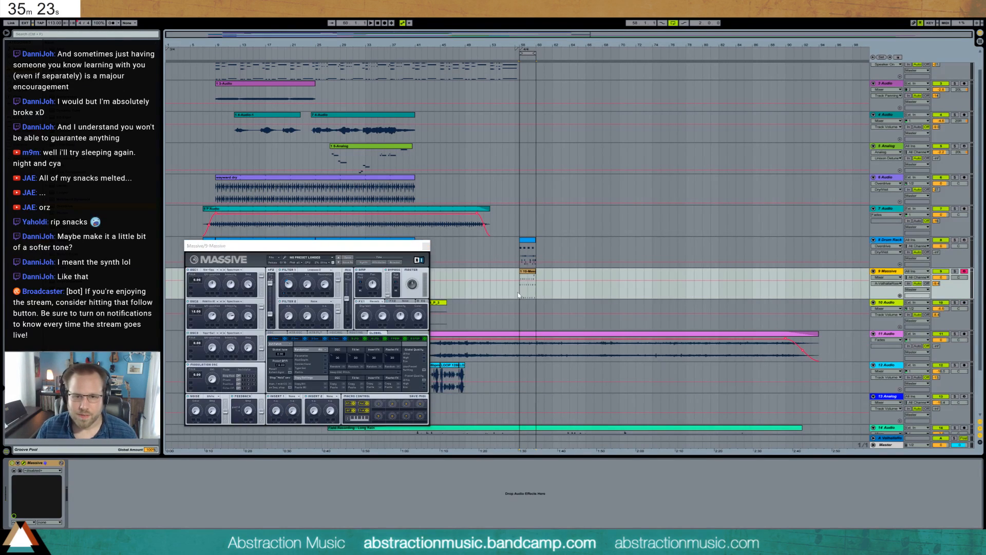
Move the Massive window aside and adjust the Massive track's send to the Valhalla return during playback.
{"action": "left_click_drag", "start_coordinate": [392, 246], "coordinate": [373, 259]}
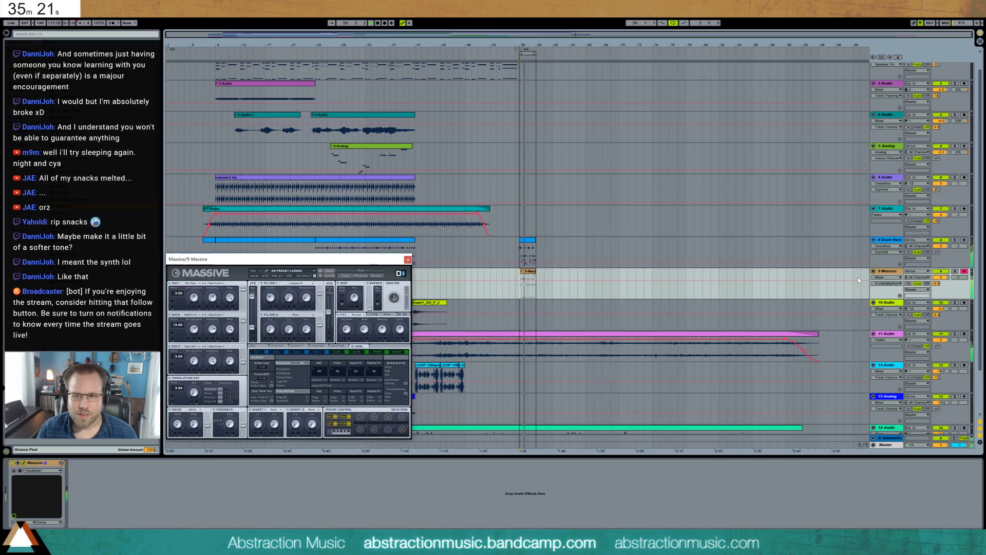
{"action": "left_click", "coordinate": [936, 284]}
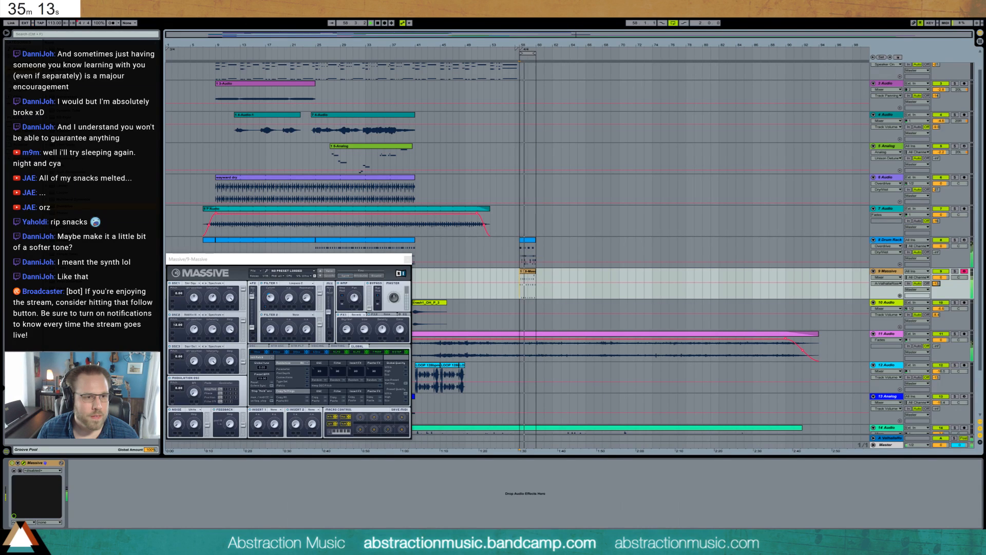
Try a Grain Delay on the Massive track, adjusting its spray, feedback and dry/wet and setting its pitch to 0.
{"action": "left_click_drag", "start_coordinate": [66, 178], "coordinate": [78, 462]}
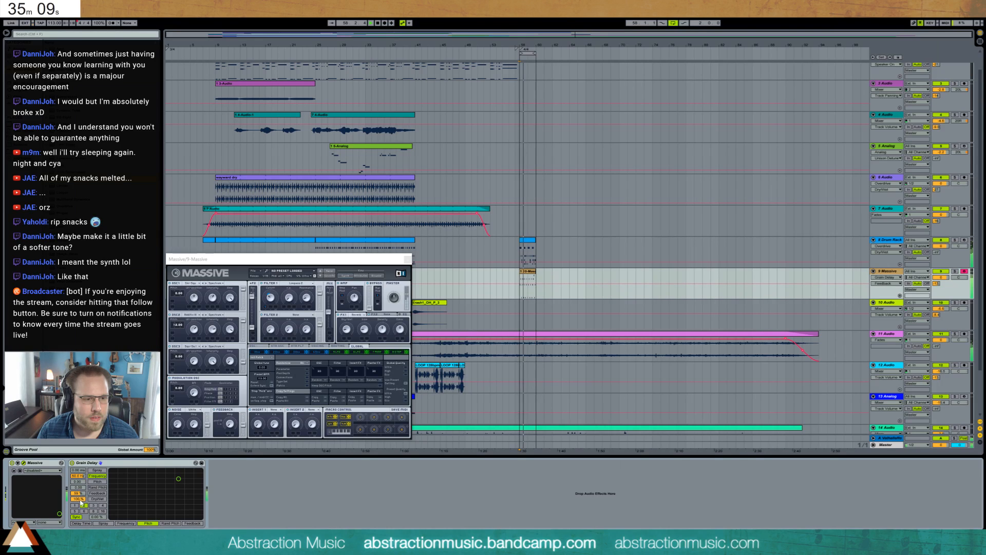
{"action": "mouse_move", "coordinate": [80, 501]}
{"action": "left_mouse_down"}
{"action": "mouse_move", "coordinate": [77, 475]}
{"action": "mouse_move", "coordinate": [78, 492]}
{"action": "left_mouse_up"}
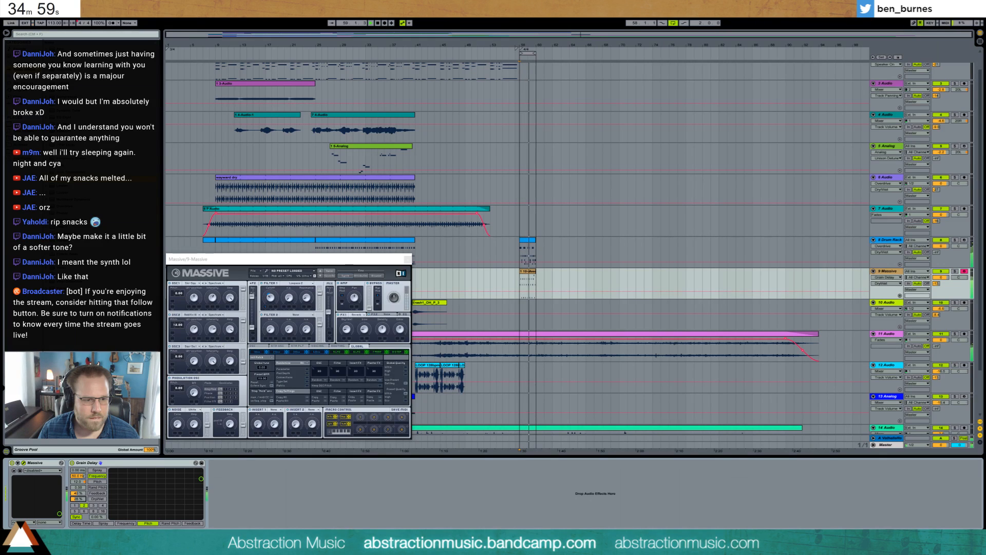
{"action": "left_click_drag", "start_coordinate": [78, 469], "coordinate": [78, 465]}
{"action": "left_click", "coordinate": [79, 482]}
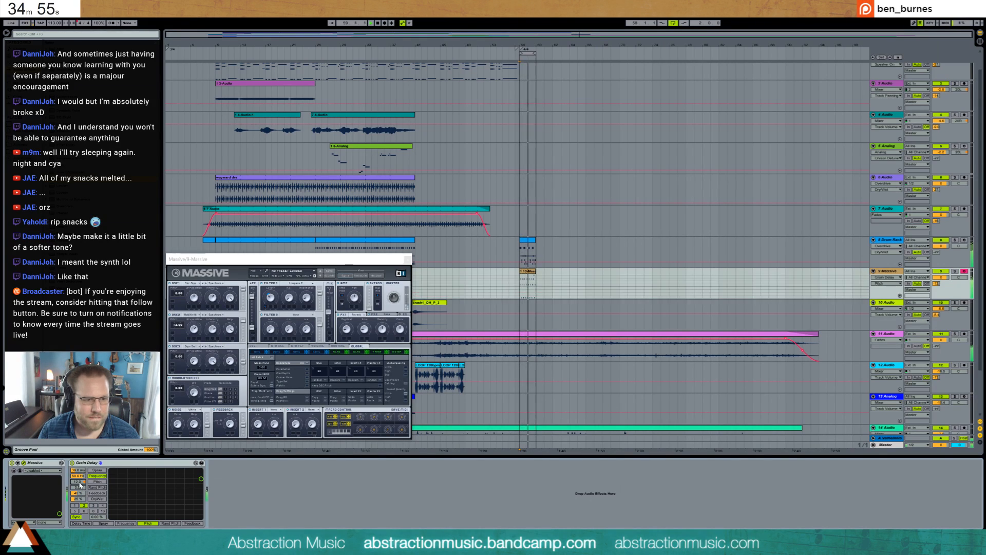
{"action": "type", "text": "0"}
{"action": "key", "text": "Return"}
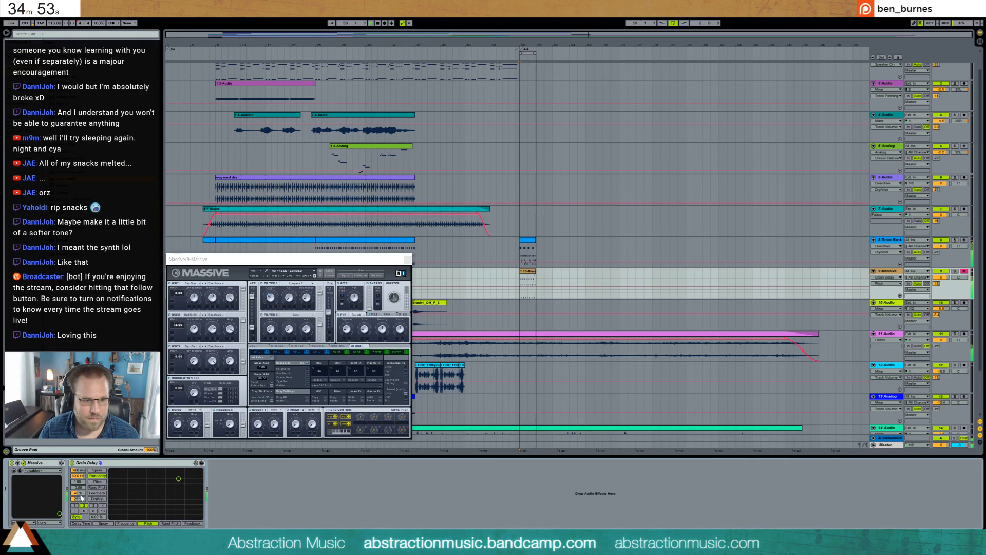
{"action": "left_click_drag", "start_coordinate": [78, 498], "coordinate": [82, 500]}
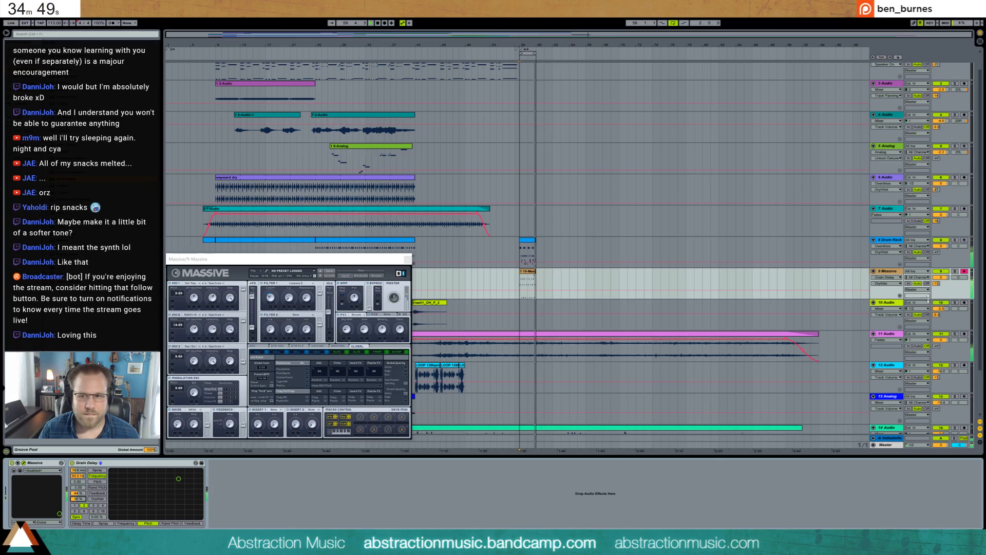
Solo the Massive track briefly to check the delayed sound, and remove the Grain Delay.
{"action": "left_click", "coordinate": [955, 271]}
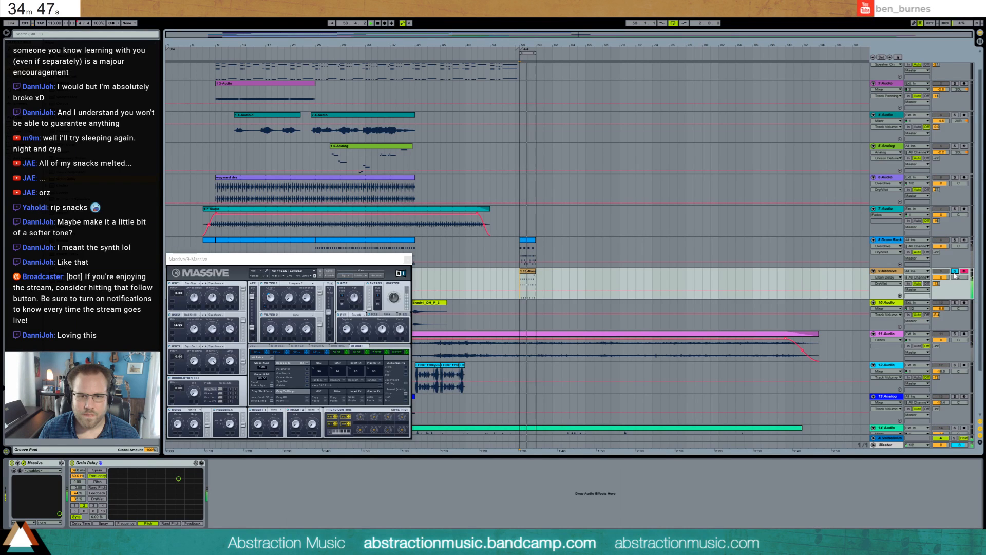
{"action": "left_click", "coordinate": [954, 271]}
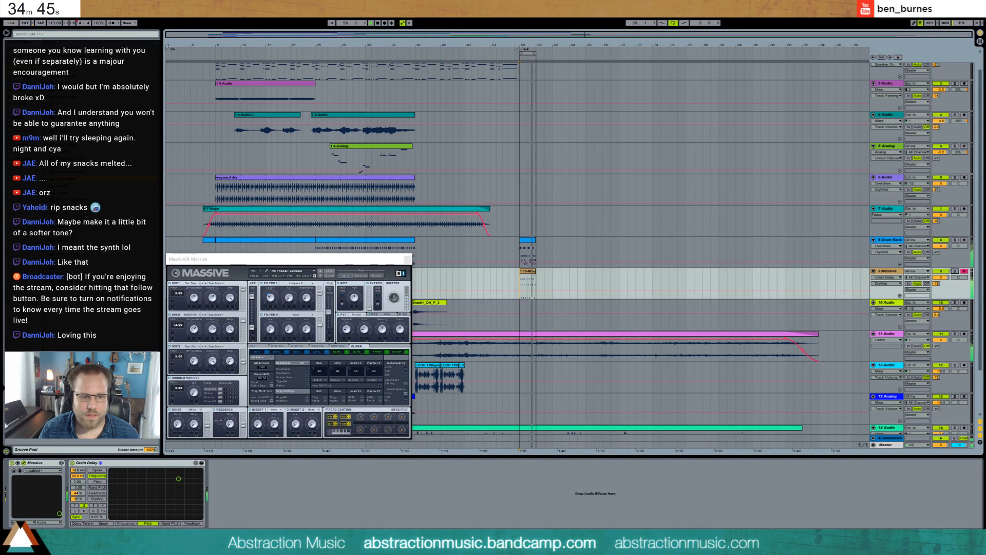
{"action": "left_click", "coordinate": [141, 468]}
{"action": "key", "text": "Delete"}
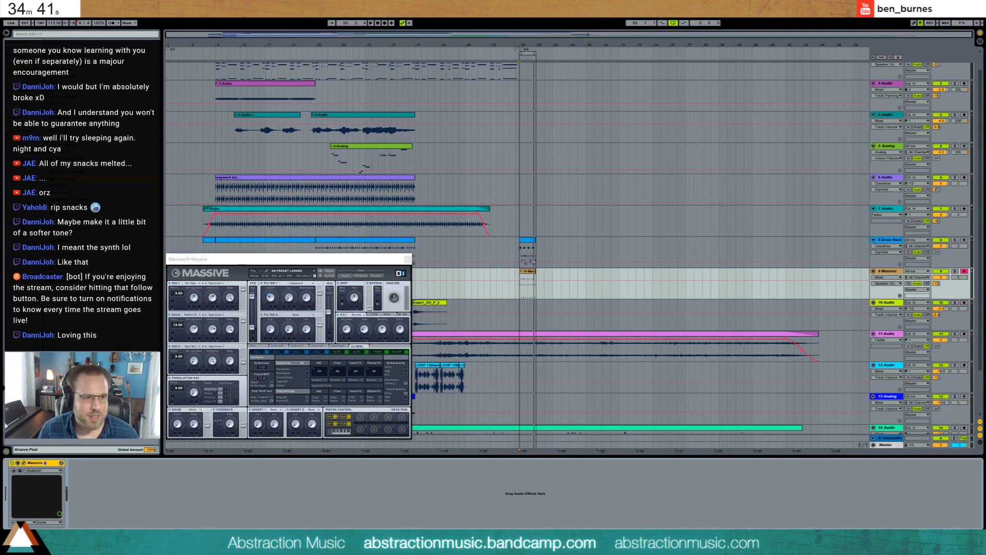
Add a Ping Pong Delay after Massive, adjust its dry/wet, and play into the new section from a few bars earlier.
{"action": "left_click", "coordinate": [98, 515]}
{"action": "key", "text": "space"}
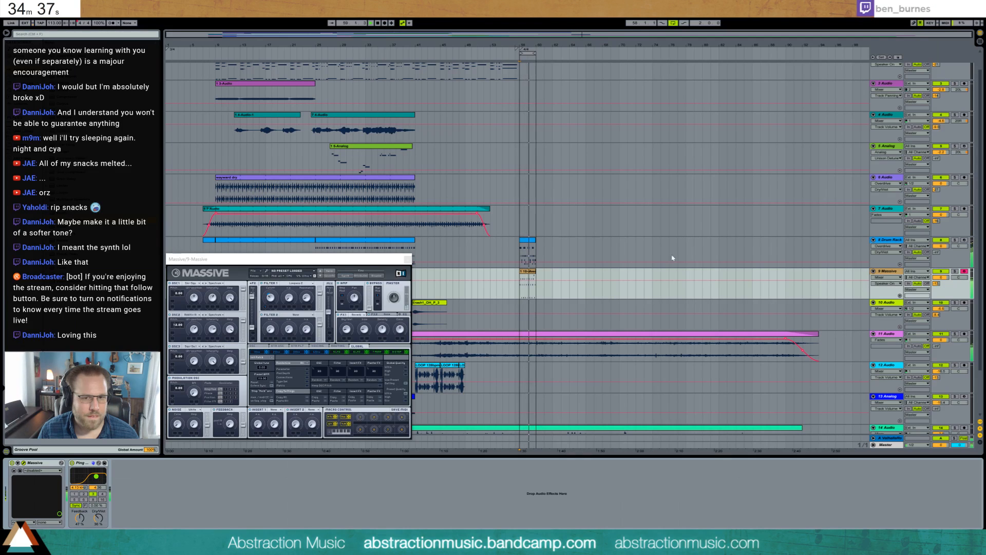
{"action": "left_click", "coordinate": [488, 60]}
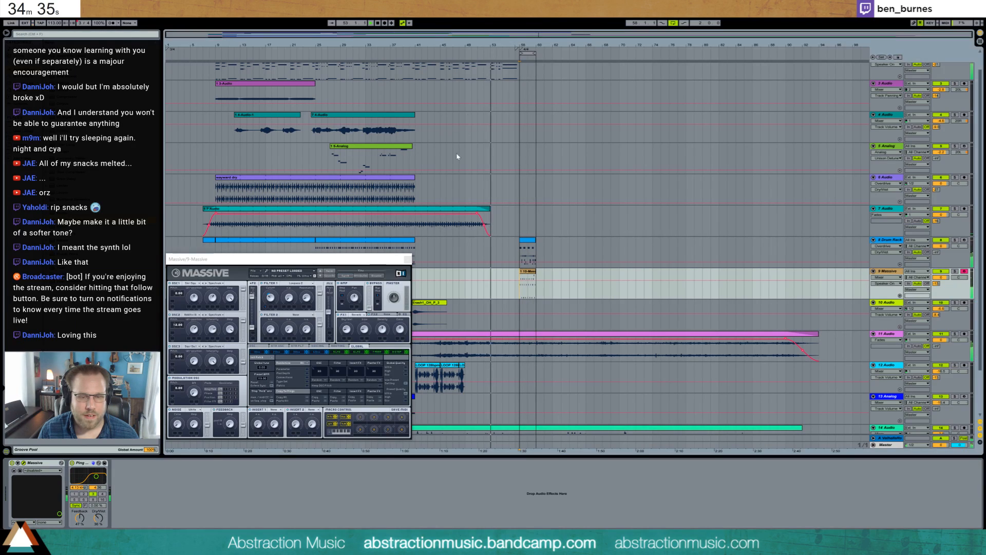
Close the Massive window and insert another MIDI track below the Massive track.
{"action": "left_click", "coordinate": [407, 258]}
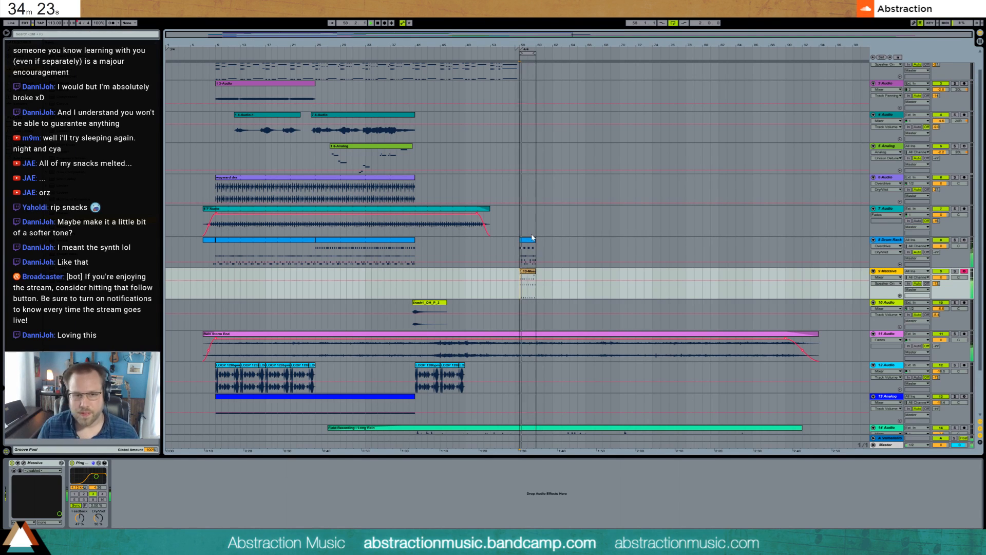
{"action": "key", "text": "ctrl+shift+t"}
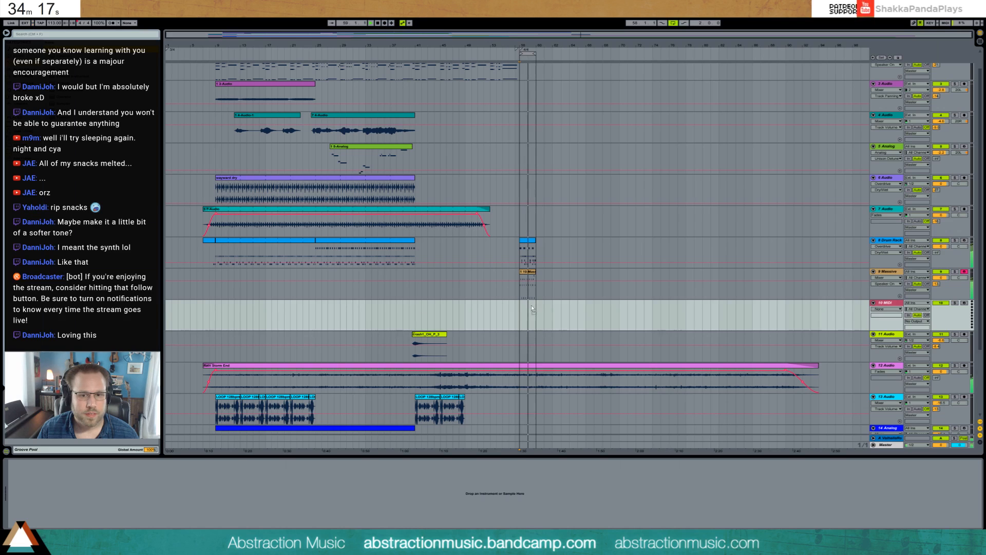
Load Analog onto the new MIDI track, adjust its first filter's frequency, and enable unison with 4 voices and adjusted detune.
{"action": "left_click_drag", "start_coordinate": [532, 308], "coordinate": [532, 309]}
{"action": "left_click", "coordinate": [135, 475]}
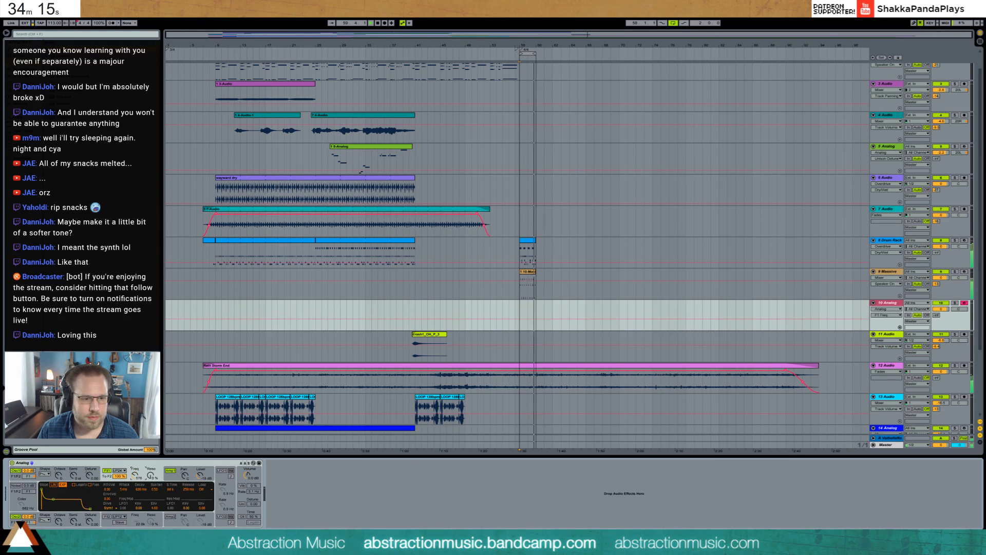
{"action": "left_click", "coordinate": [245, 509]}
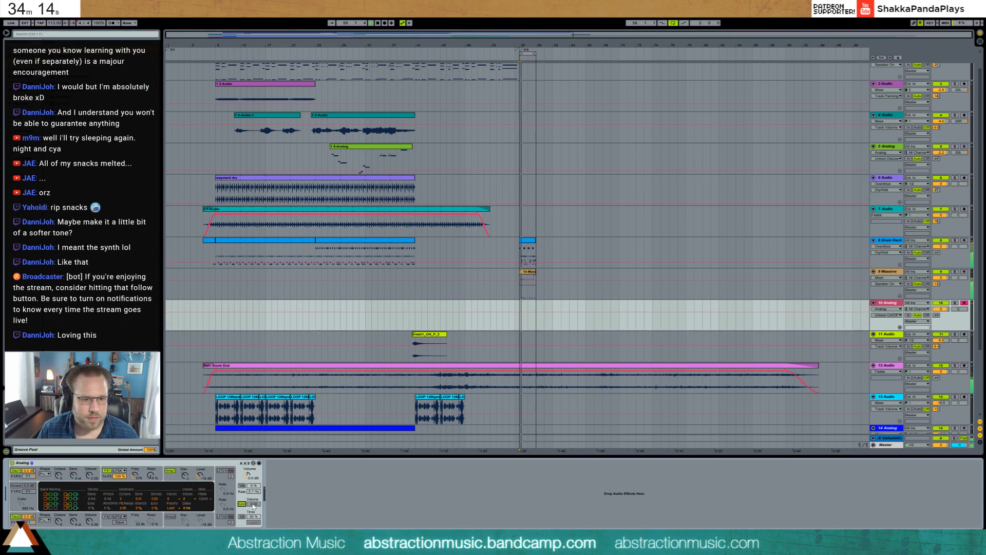
{"action": "left_click", "coordinate": [190, 498]}
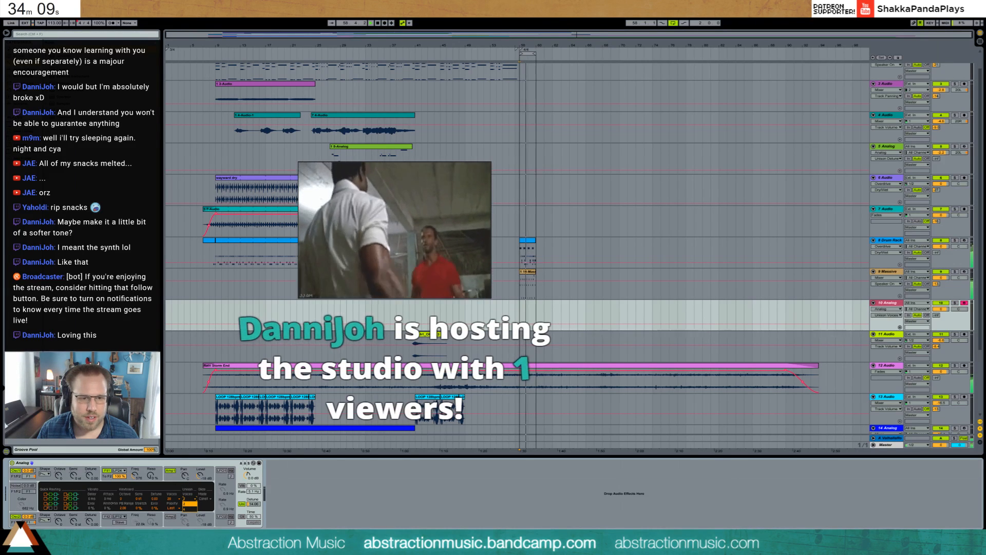
{"action": "left_click", "coordinate": [189, 510]}
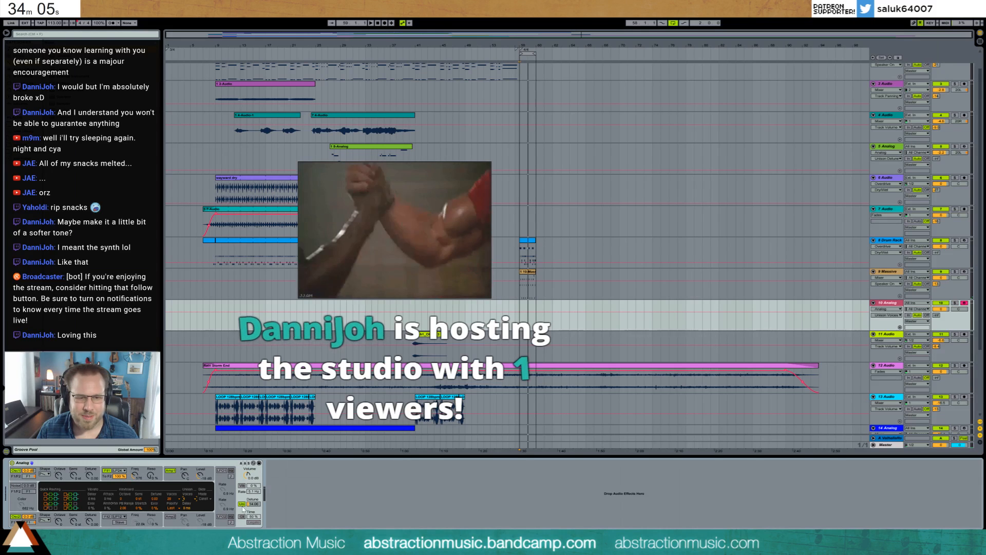
{"action": "left_click_drag", "start_coordinate": [253, 503], "coordinate": [253, 502]}
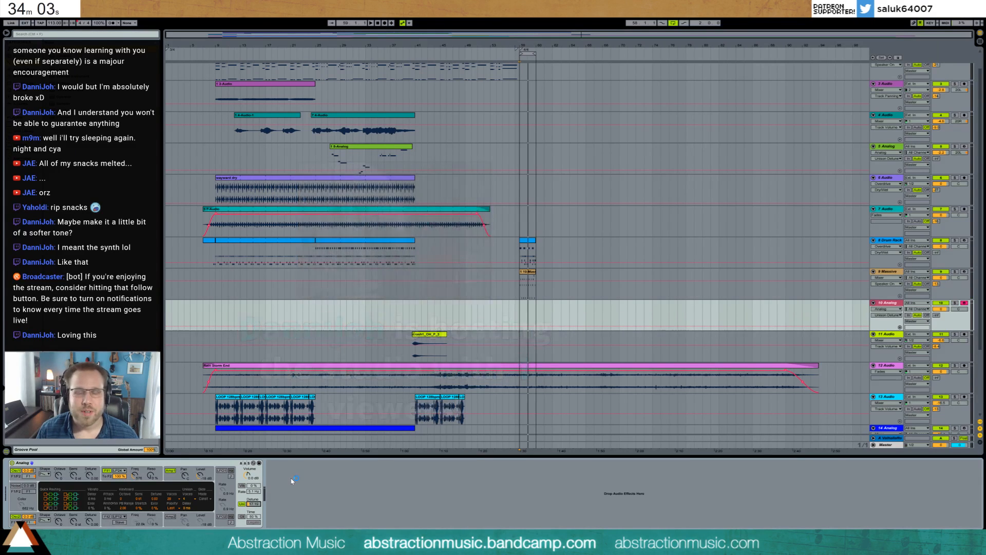
Place the playback start just before the new section, adjust Analog's first filter frequency, and detune its two oscillators.
{"action": "left_click", "coordinate": [517, 315]}
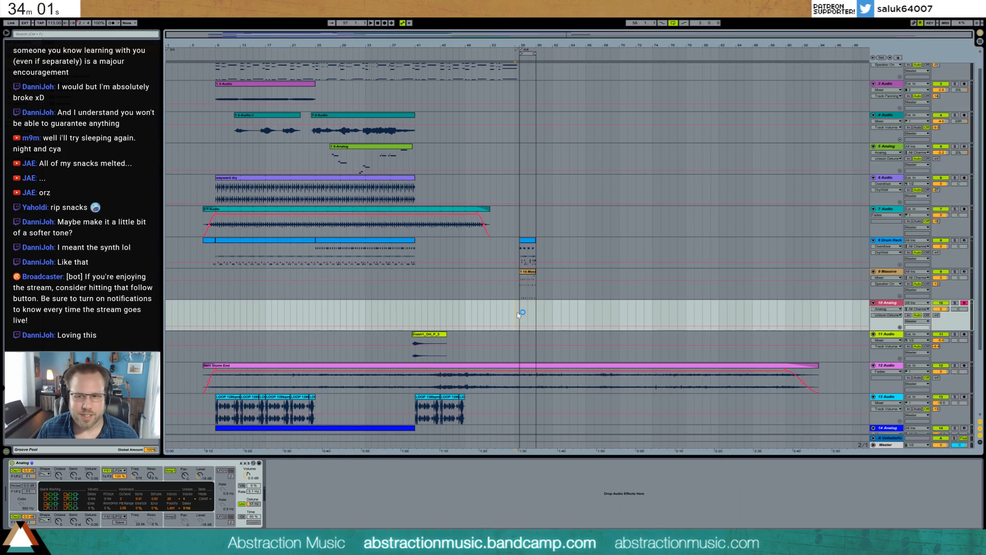
{"action": "left_click", "coordinate": [136, 476]}
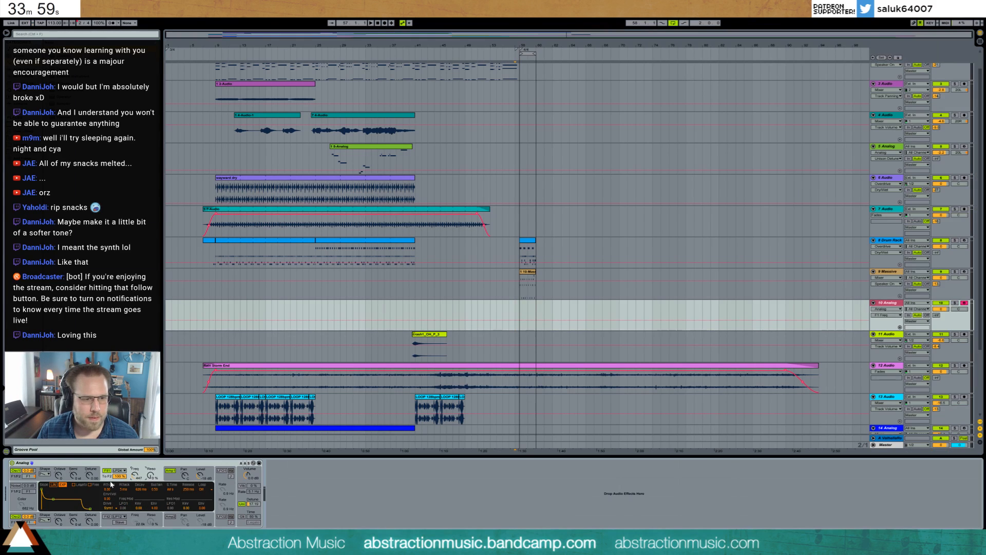
{"action": "left_click_drag", "start_coordinate": [87, 476], "coordinate": [89, 475]}
{"action": "left_click_drag", "start_coordinate": [90, 523], "coordinate": [90, 521]}
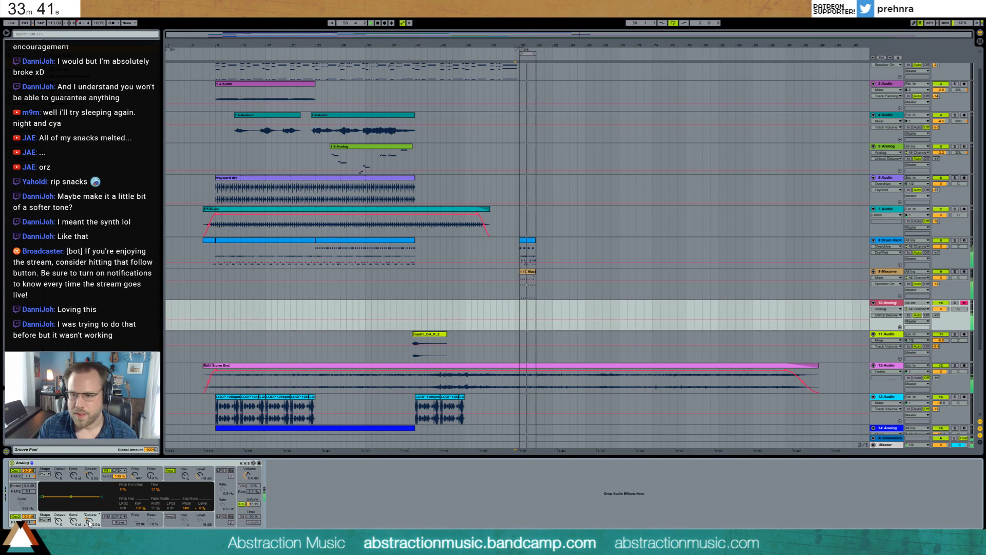
Record a two-chord part on the Analog track over the new section and open the recorded clip's notes.
{"action": "key", "text": "F9"}
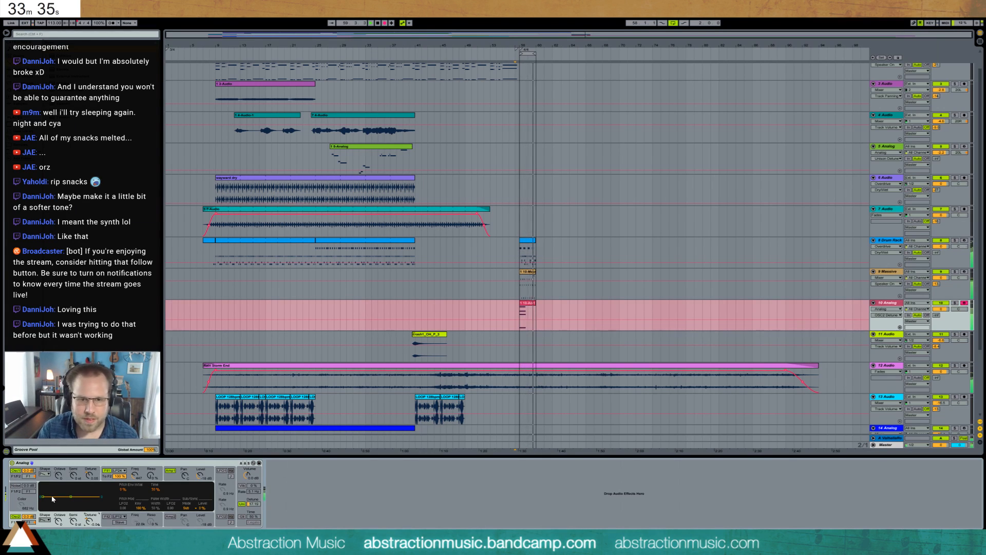
{"action": "key", "text": "space"}
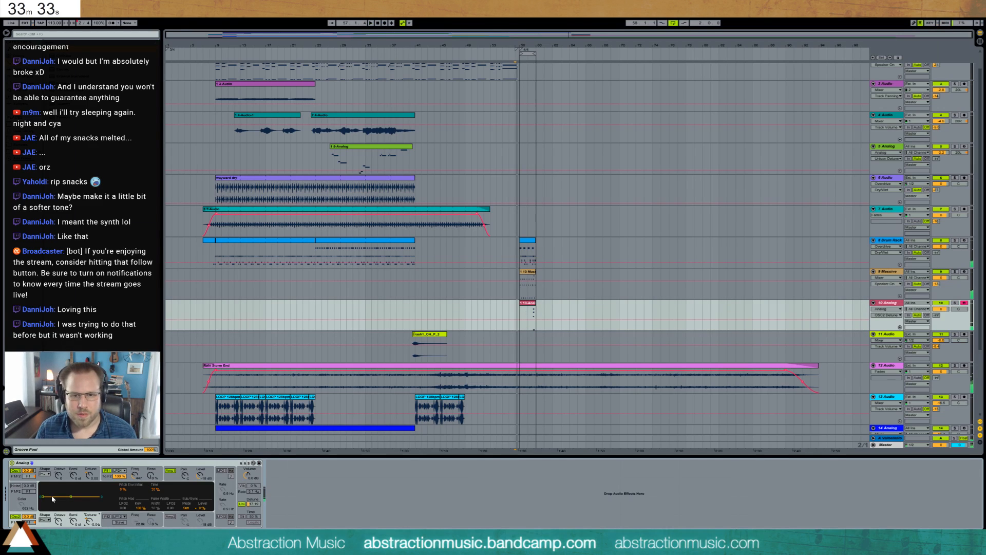
{"action": "left_click", "coordinate": [533, 305]}
{"action": "double_click", "coordinate": [532, 304]}
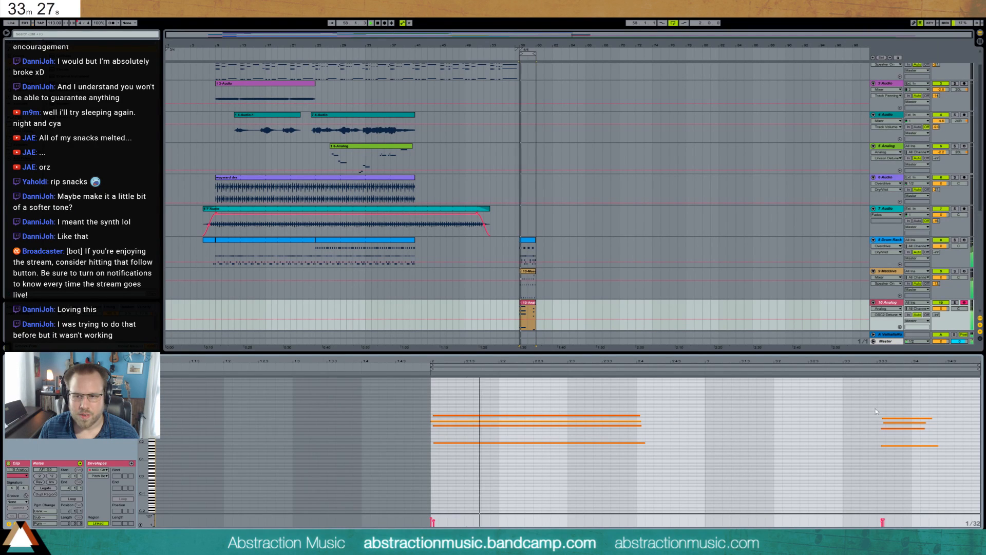
Nudge the second chord slightly earlier in the Analog clip and lengthen all notes of the first chord.
{"action": "left_click_drag", "start_coordinate": [917, 404], "coordinate": [889, 456]}
{"action": "key", "text": "Left"}
{"action": "left_click_drag", "start_coordinate": [606, 396], "coordinate": [629, 454]}
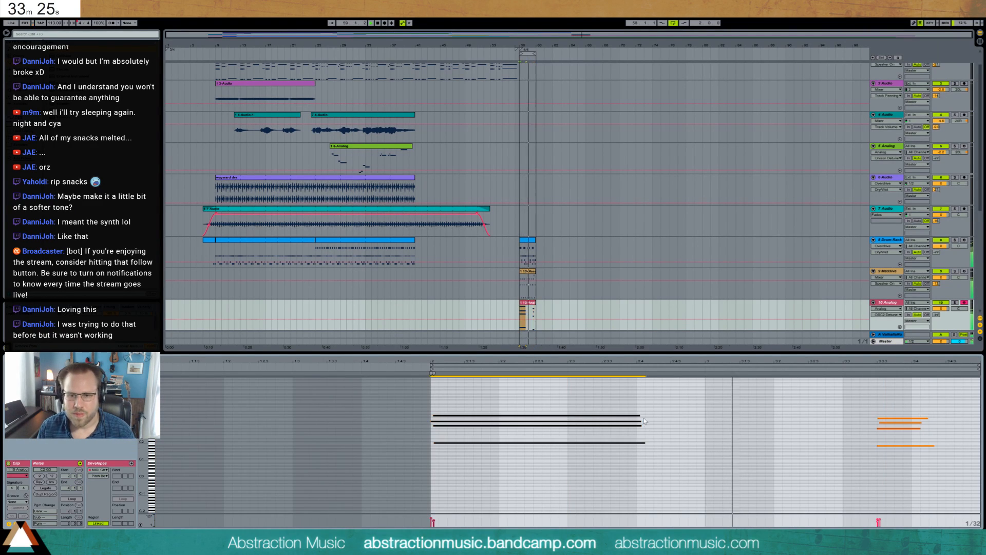
{"action": "left_click_drag", "start_coordinate": [640, 415], "coordinate": [774, 416]}
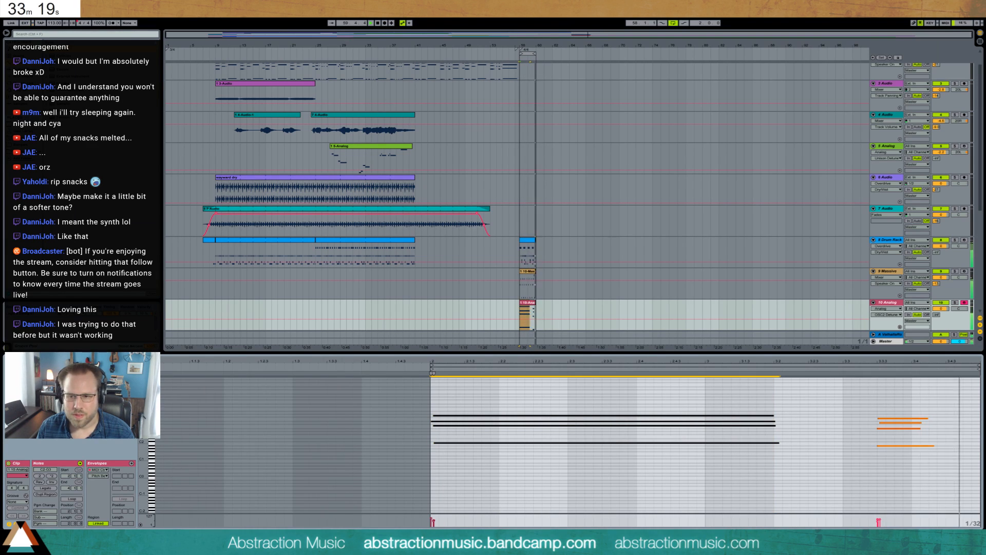
Try the second chord of the Analog clip at slightly later and slightly earlier positions.
{"action": "left_click_drag", "start_coordinate": [878, 397], "coordinate": [919, 474]}
{"action": "key", "text": "Right"}
{"action": "key", "text": "Right"}
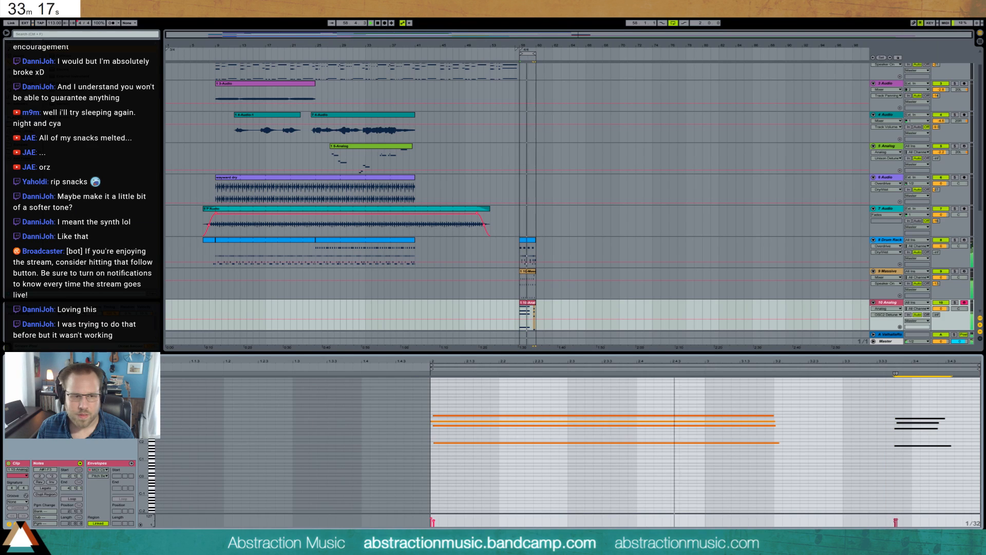
{"action": "left_click_drag", "start_coordinate": [37, 312], "coordinate": [527, 310]}
{"action": "left_click_drag", "start_coordinate": [905, 405], "coordinate": [929, 478]}
{"action": "key", "text": "Left"}
{"action": "key", "text": "Left"}
{"action": "key", "text": "Left"}
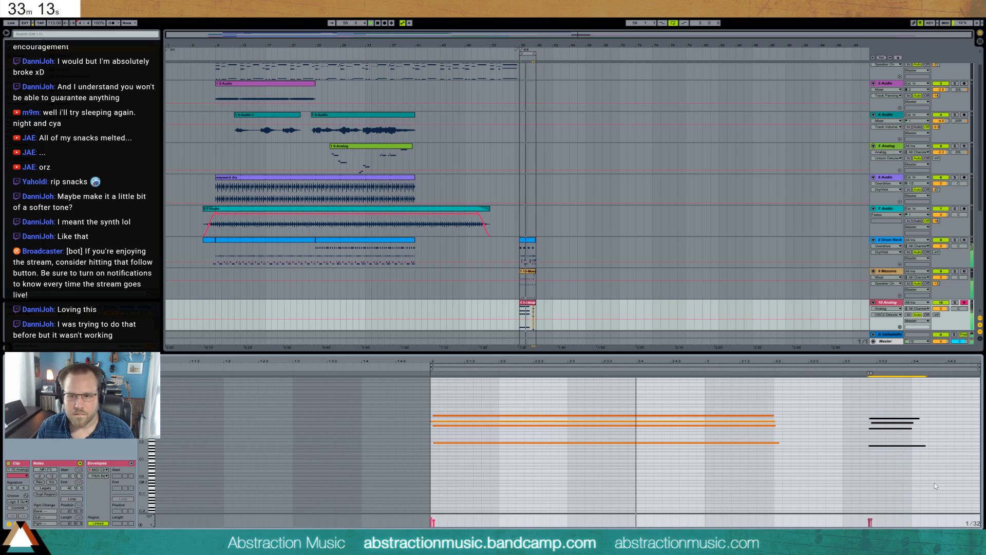
{"action": "key", "text": "Right"}
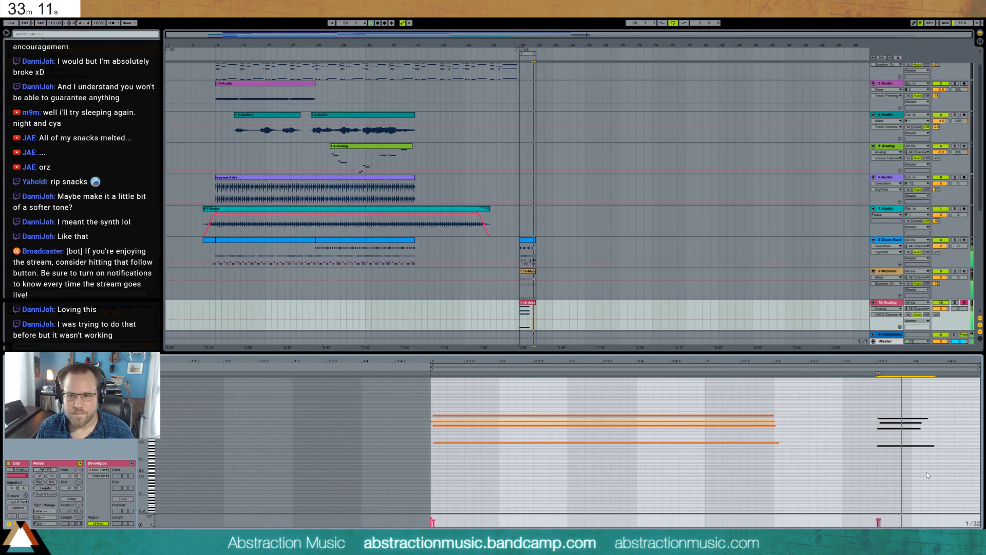
Return to the Analog device and replay the new section from just before its start.
{"action": "key", "text": "shift+Tab"}
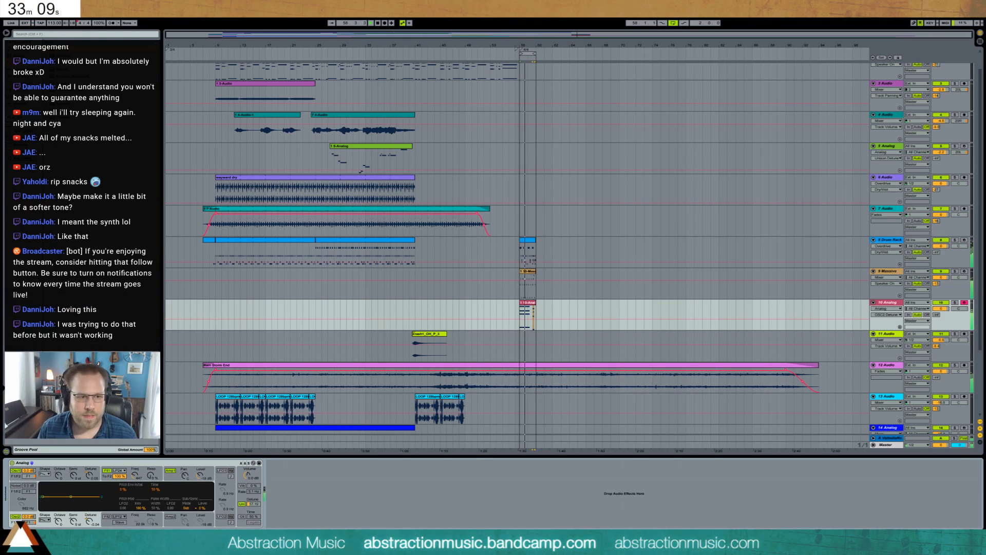
{"action": "key", "text": "space"}
{"action": "left_click", "coordinate": [515, 312]}
{"action": "key", "text": "space"}
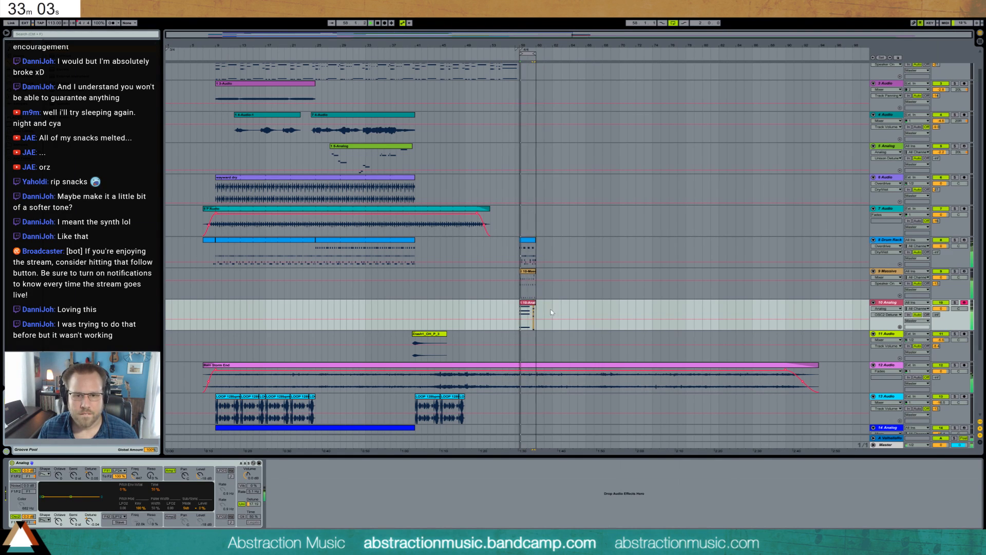
Duplicate the Analog clip directly after itself, extend the section's drum clip to the same end, and turn on its looping.
{"action": "left_click", "coordinate": [530, 294]}
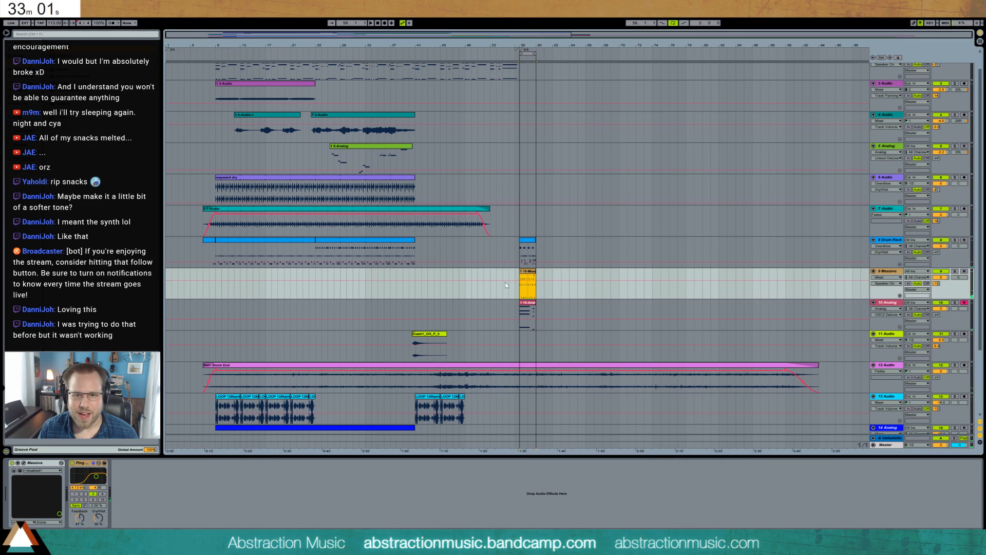
{"action": "left_click", "coordinate": [523, 239]}
{"action": "left_click", "coordinate": [532, 305]}
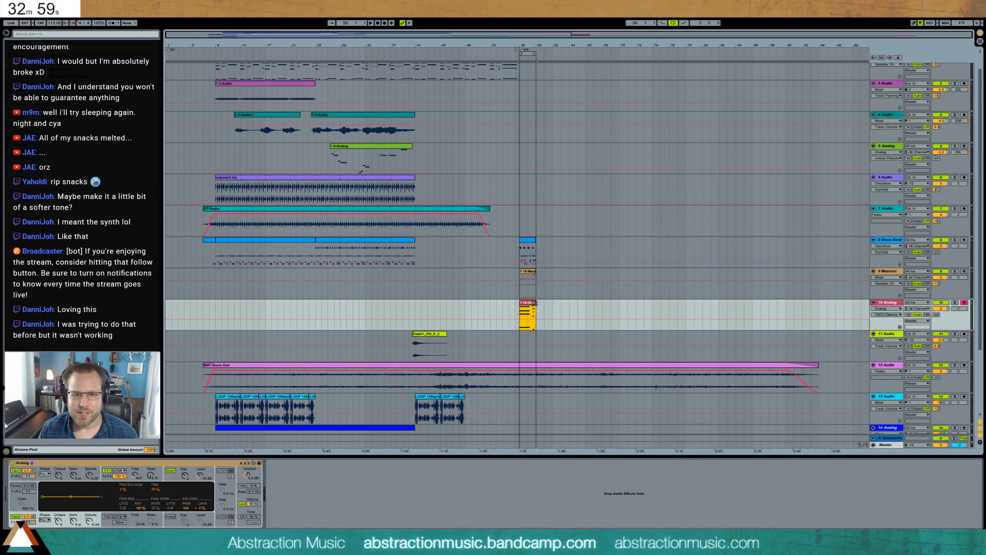
{"action": "left_click", "coordinate": [536, 240]}
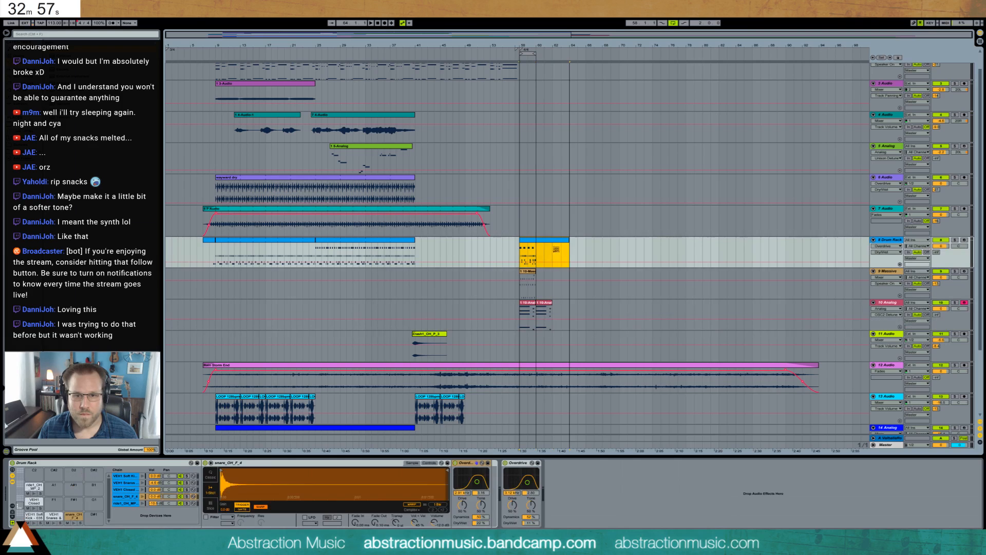
{"action": "key", "text": "shift+Tab"}
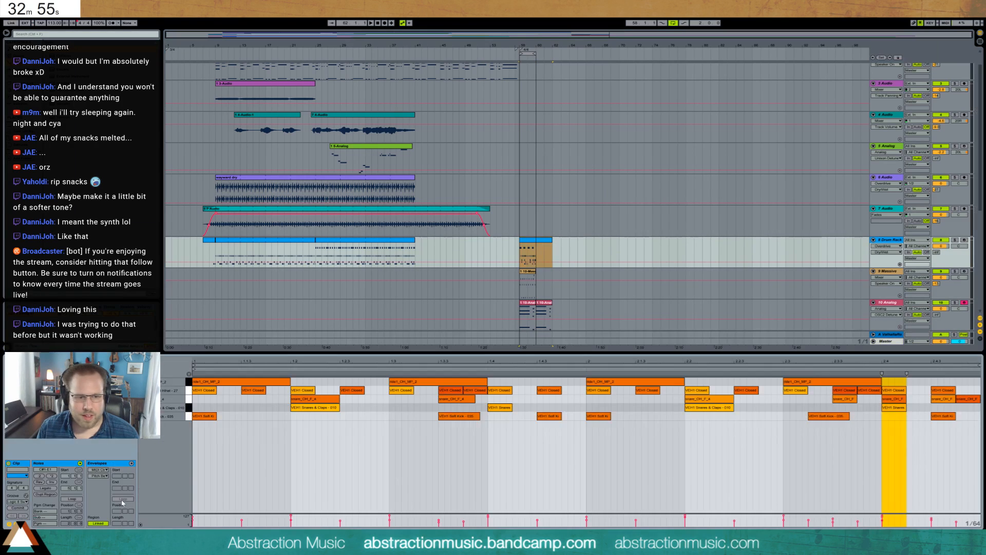
{"action": "left_click", "coordinate": [67, 500]}
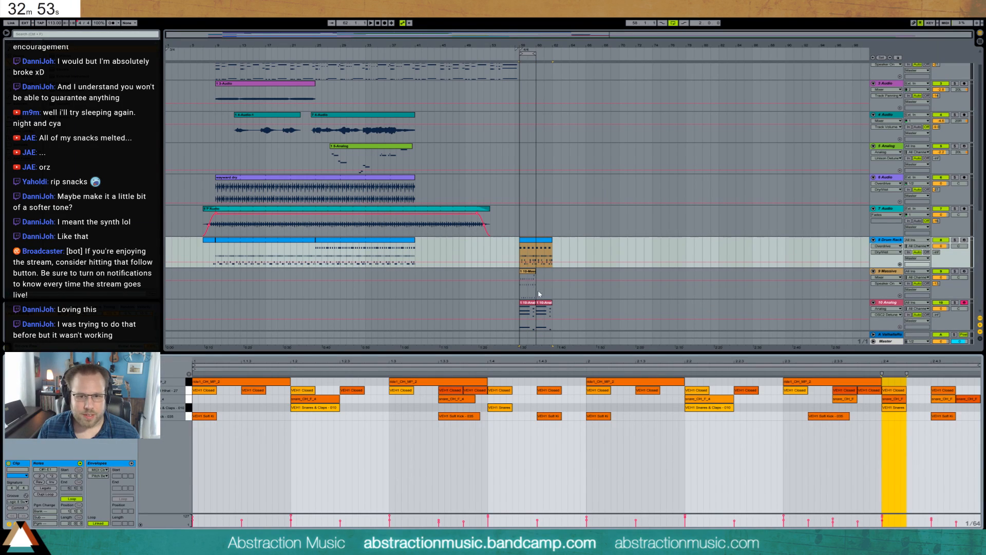
Turn on looping for the Massive clip, extend it to the end of the duplicated Analog clip, and consolidate it.
{"action": "left_click", "coordinate": [532, 273]}
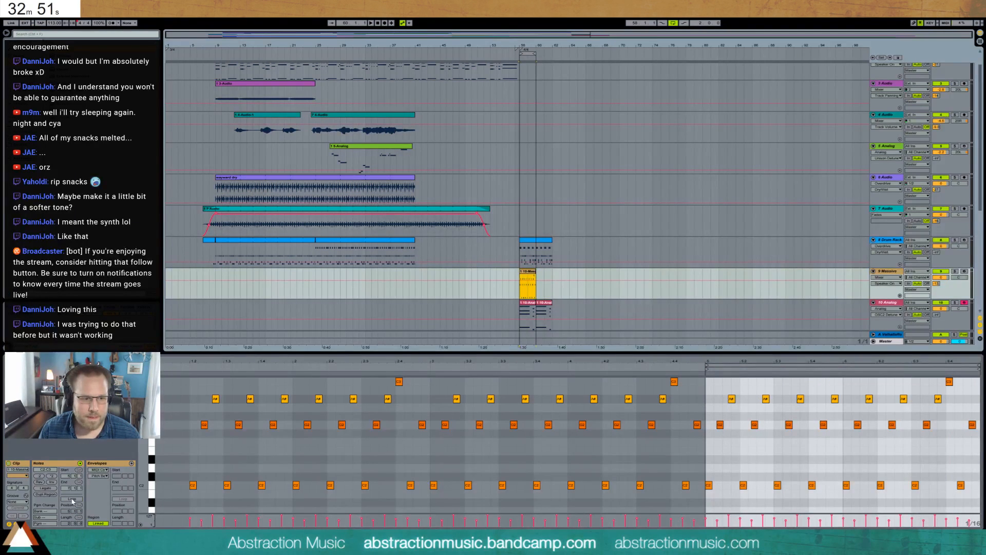
{"action": "left_click", "coordinate": [72, 499]}
{"action": "left_click_drag", "start_coordinate": [536, 274], "coordinate": [550, 274]}
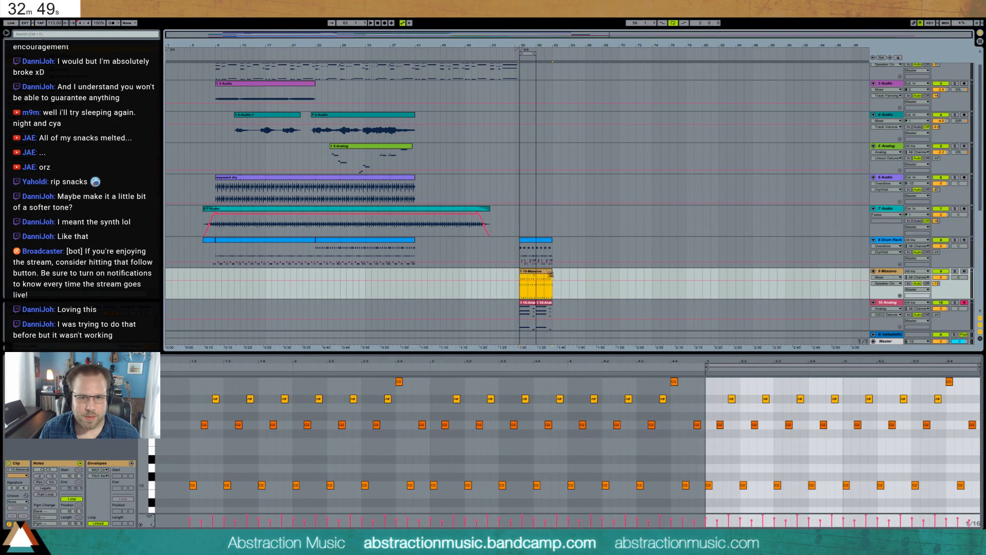
{"action": "key", "text": "ctrl+j"}
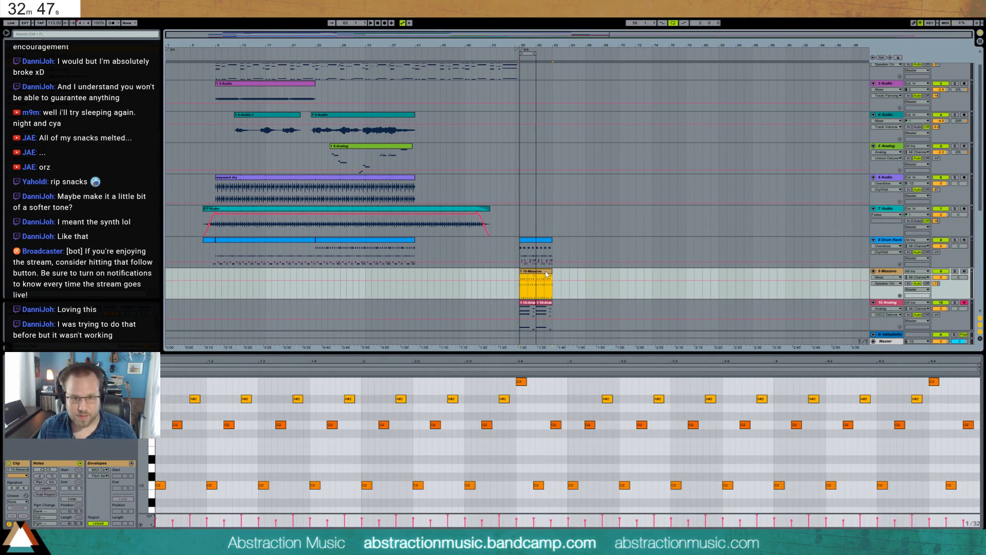
Raise the last two high notes of the Massive arpeggio two semitones, and raise the final one another semitone to D#3.
{"action": "double_click", "coordinate": [547, 273]}
{"action": "scroll", "coordinate": [718, 466], "scroll_direction": "up", "scroll_amount": 2}
{"action": "left_click_drag", "start_coordinate": [903, 402], "coordinate": [943, 453]}
{"action": "key", "text": "Up"}
{"action": "key", "text": "Up"}
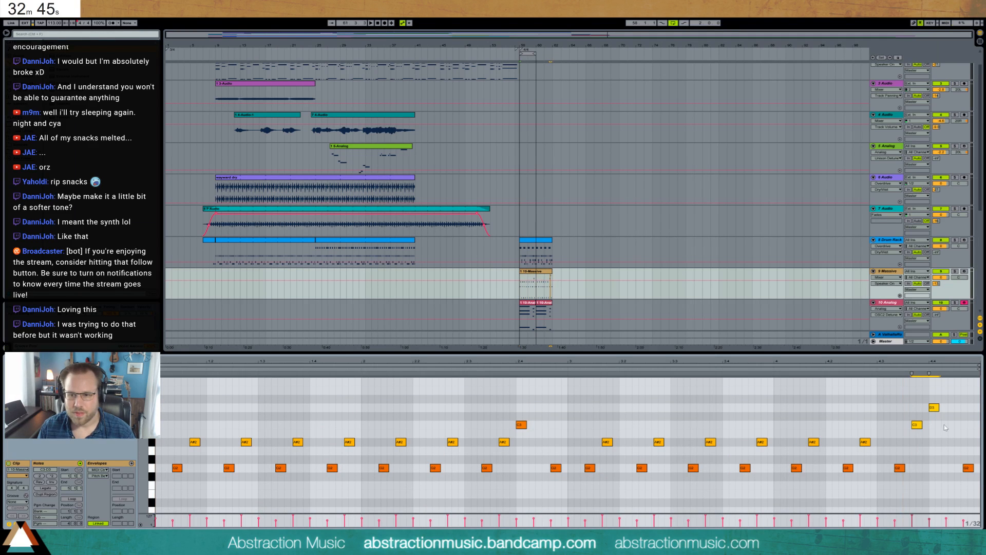
{"action": "left_click", "coordinate": [933, 406]}
{"action": "key", "text": "Up"}
Play the new section and extend the arrangement loop to cover all four bars.
{"action": "key", "text": "space"}
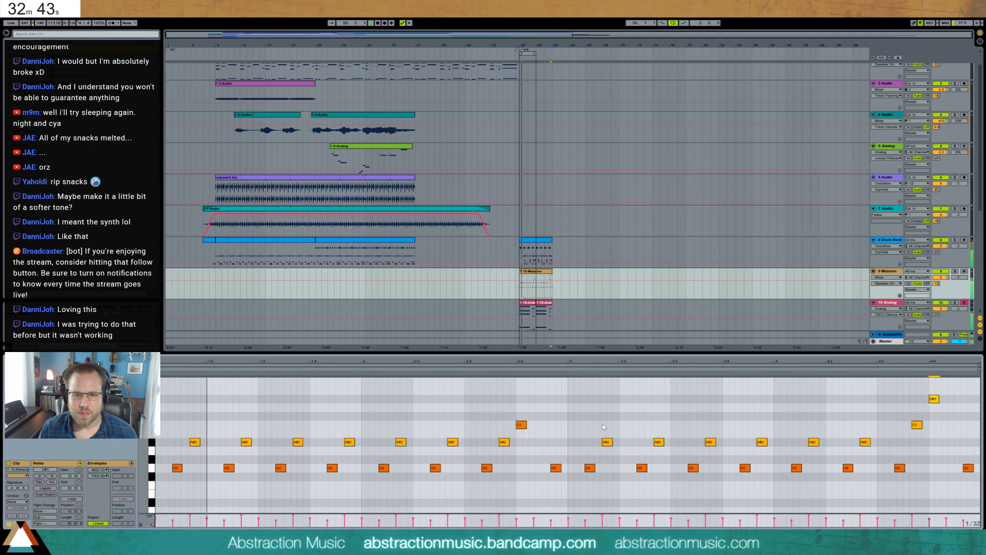
{"action": "left_click_drag", "start_coordinate": [143, 391], "coordinate": [121, 391]}
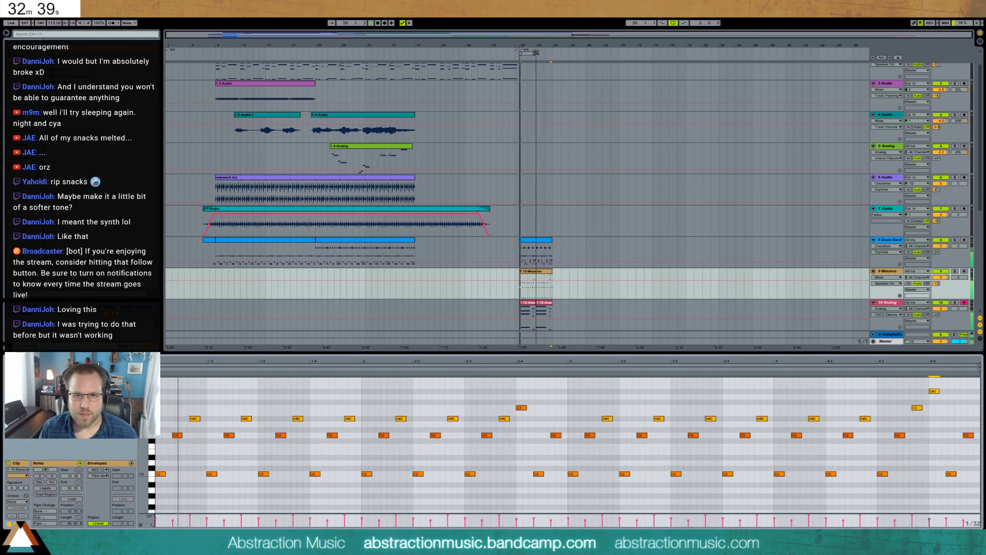
{"action": "left_click_drag", "start_coordinate": [535, 53], "coordinate": [552, 56]}
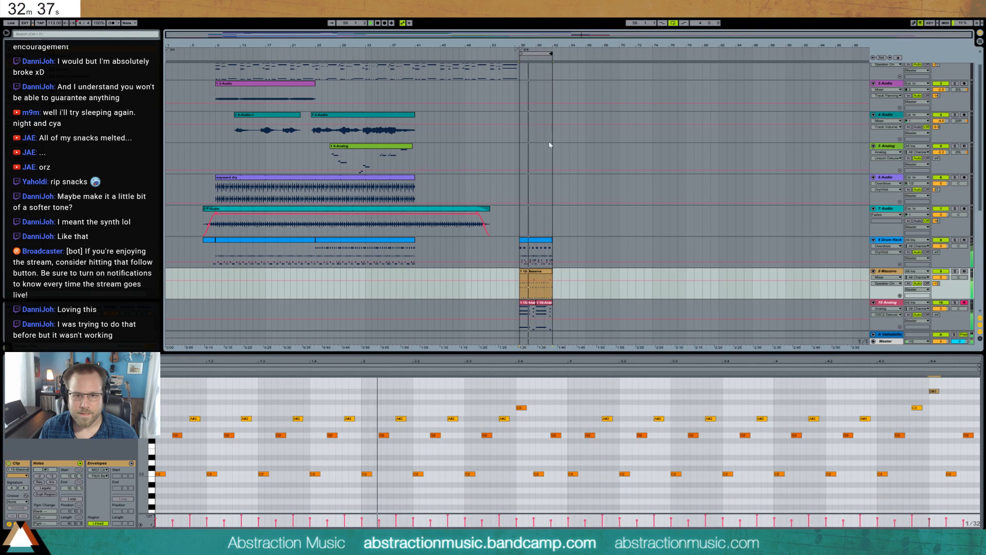
Consolidate the two Analog clips into one, review its chords during playback, and select the combined clip.
{"action": "left_click", "coordinate": [544, 302]}
{"action": "left_click", "coordinate": [664, 431]}
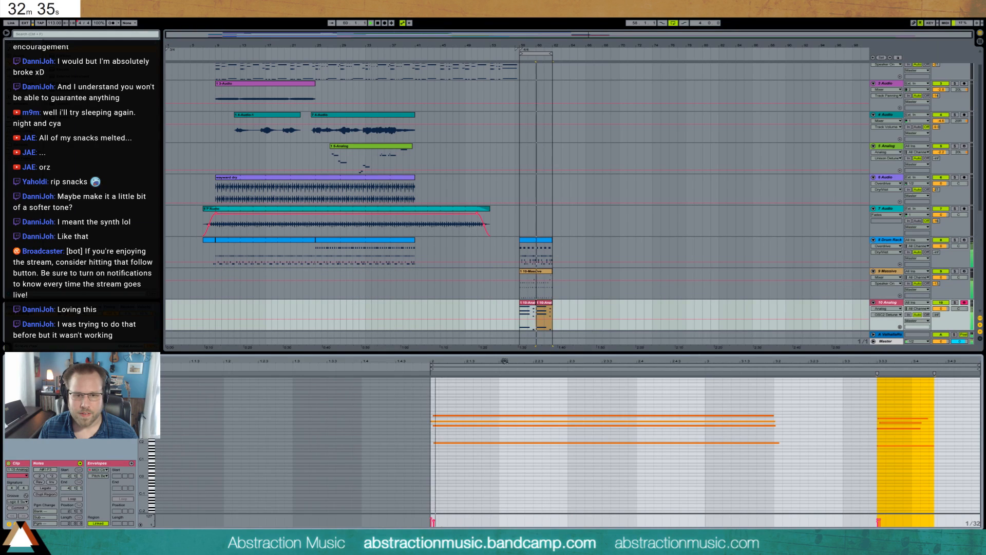
{"action": "left_click", "coordinate": [531, 303]}
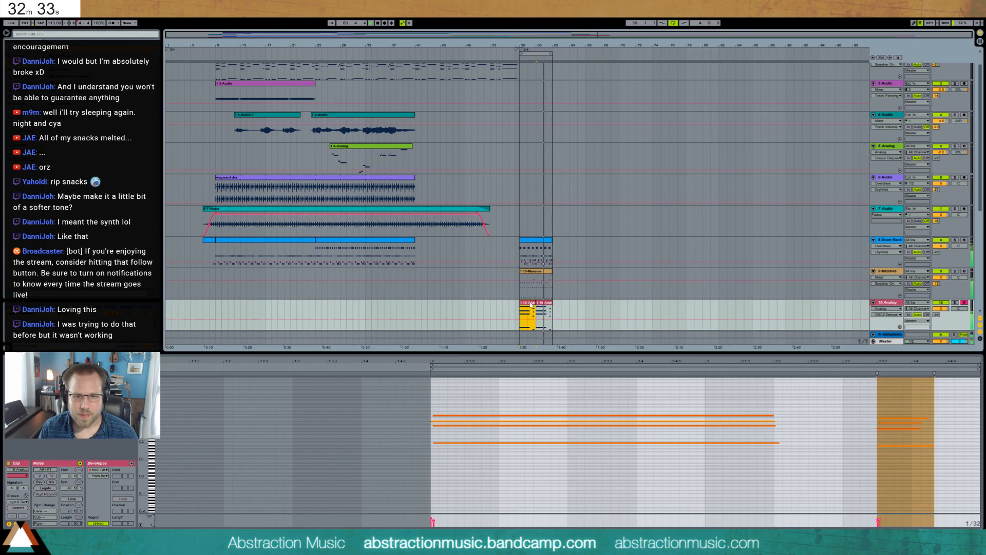
{"action": "left_click", "coordinate": [545, 303], "text": "shift"}
{"action": "key", "text": "ctrl+j"}
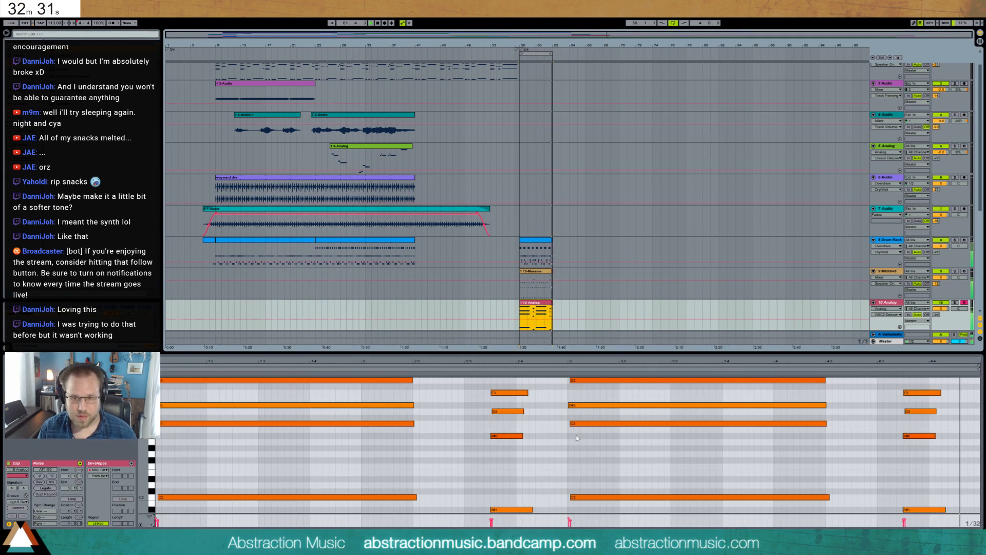
{"action": "left_click", "coordinate": [814, 439]}
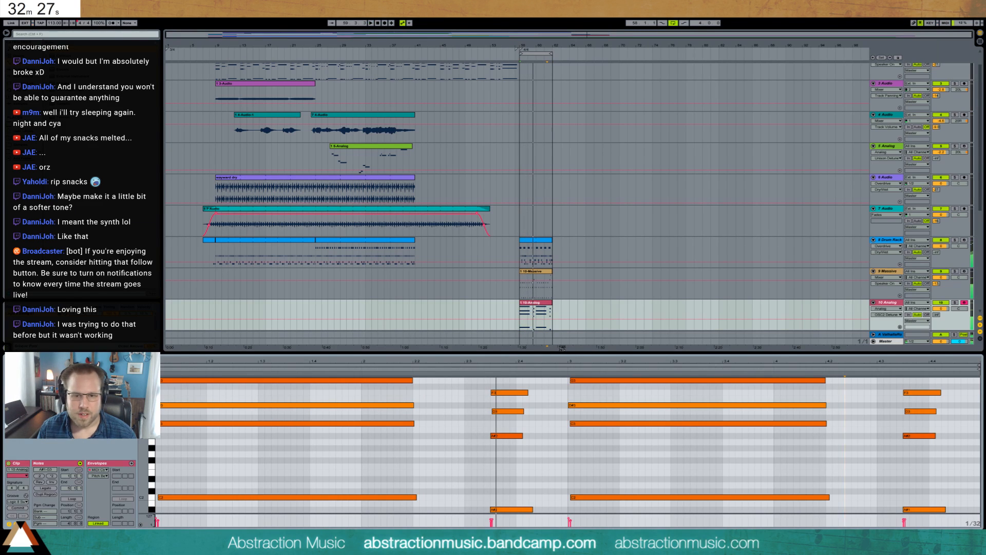
{"action": "left_click", "coordinate": [546, 304]}
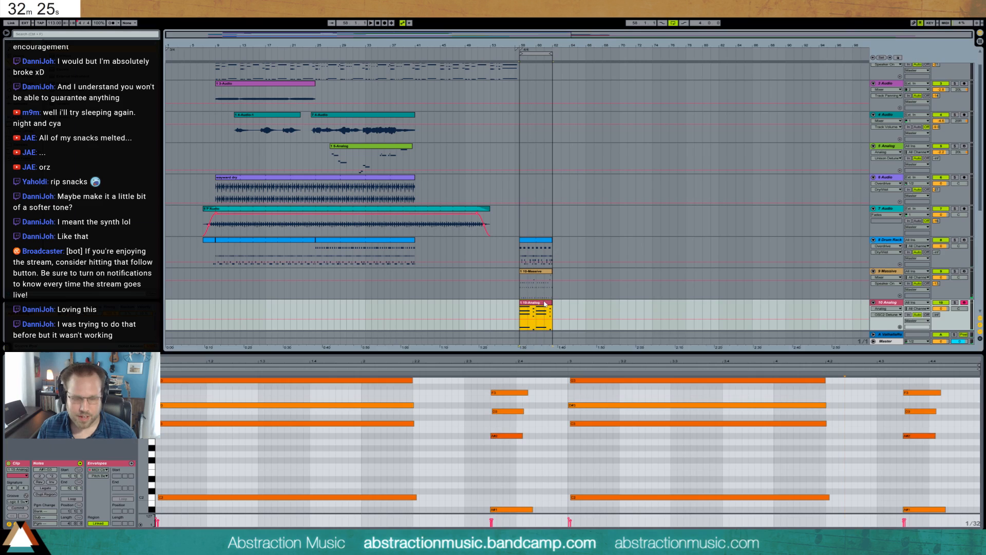
Duplicate the combined Analog clip directly after itself and show the duplicate's last chord in the note editor.
{"action": "key", "text": "ctrl+d"}
{"action": "left_click", "coordinate": [646, 388]}
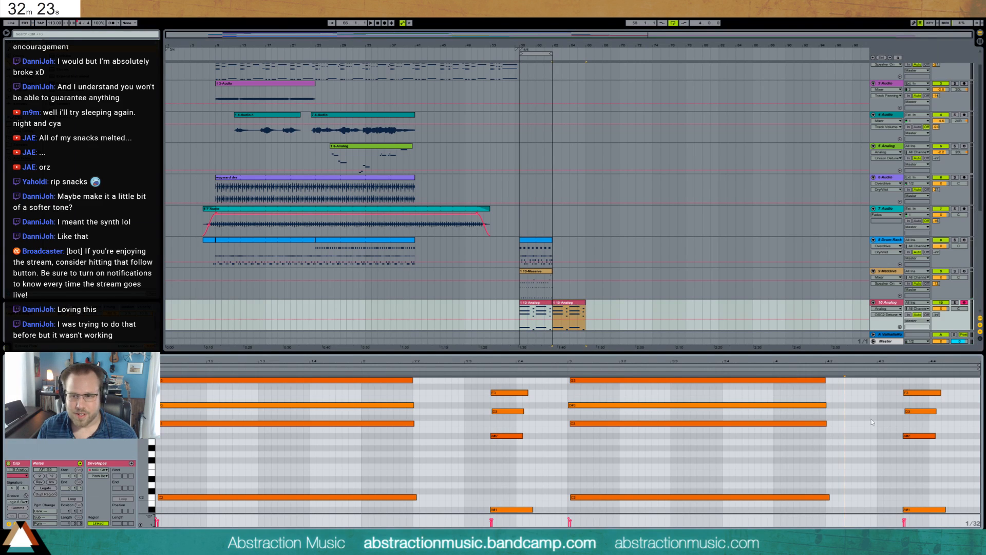
{"action": "scroll", "coordinate": [883, 393], "scroll_direction": "up", "scroll_amount": 1}
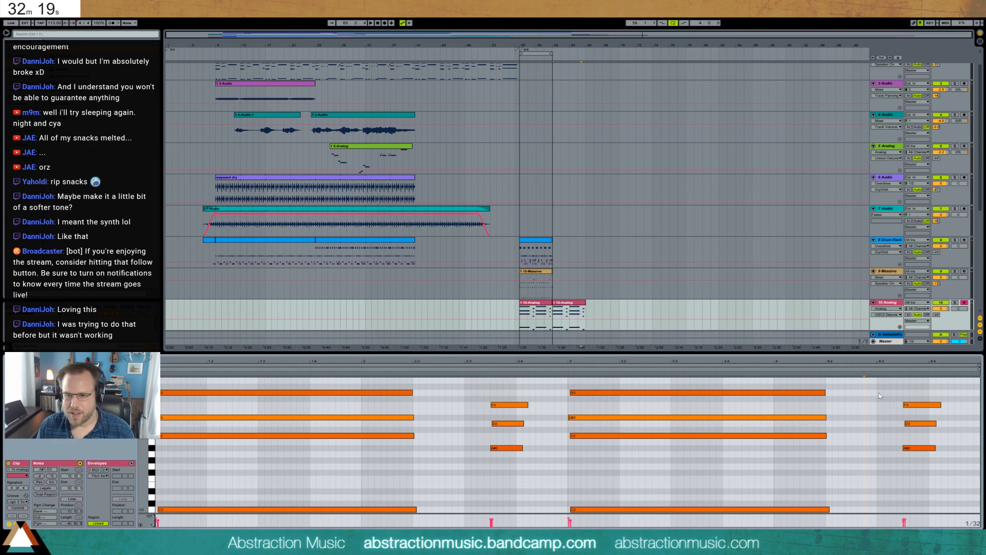
On an eighth-note triplet grid, turn the second Analog clip's last chord into a six-note descending run that ends at the clip's end.
{"action": "key", "text": "ctrl+3"}
{"action": "key", "text": "ctrl+2"}
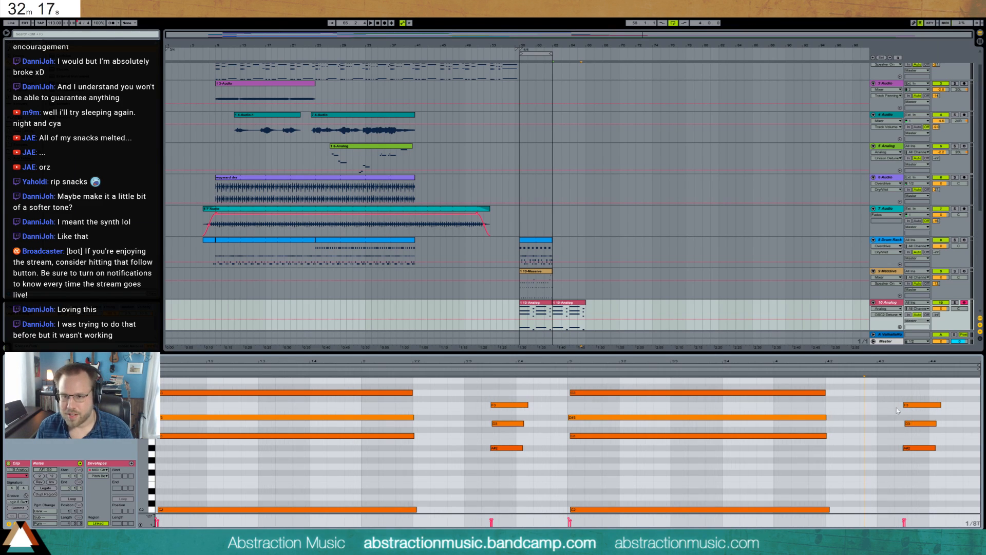
{"action": "double_click", "coordinate": [882, 393]}
{"action": "left_click_drag", "start_coordinate": [916, 406], "coordinate": [947, 449]}
{"action": "scroll", "coordinate": [955, 460], "scroll_direction": "down", "scroll_amount": 2}
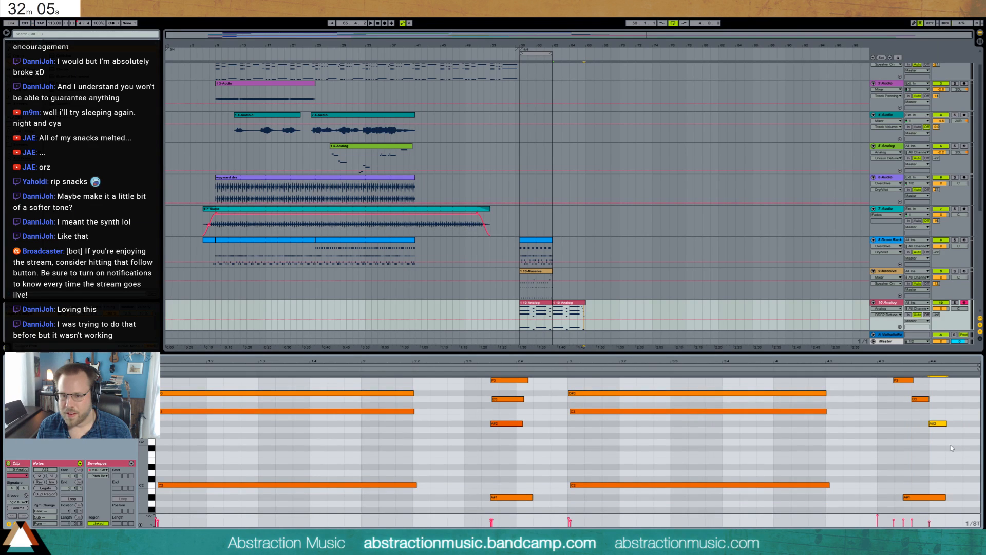
{"action": "double_click", "coordinate": [950, 455]}
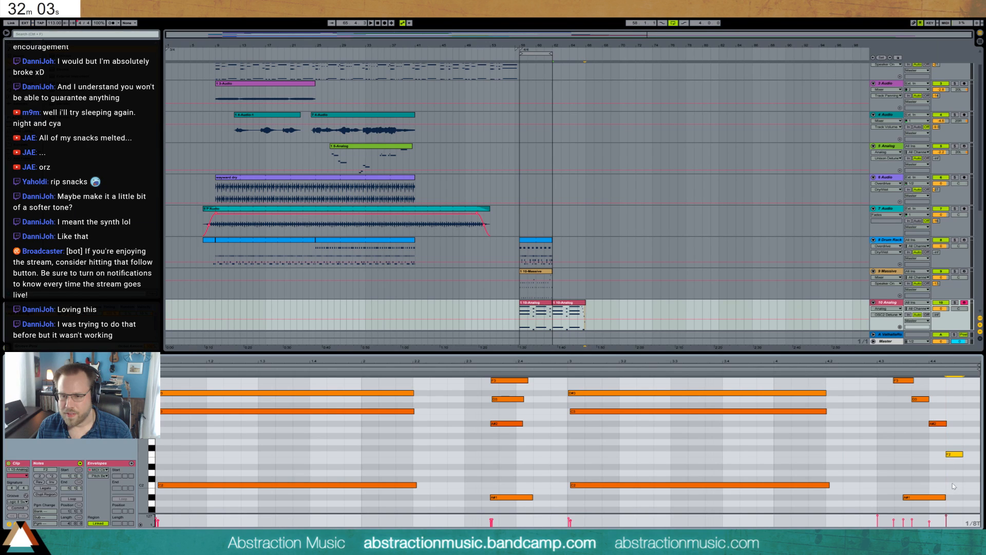
{"action": "left_click_drag", "start_coordinate": [917, 498], "coordinate": [972, 499]}
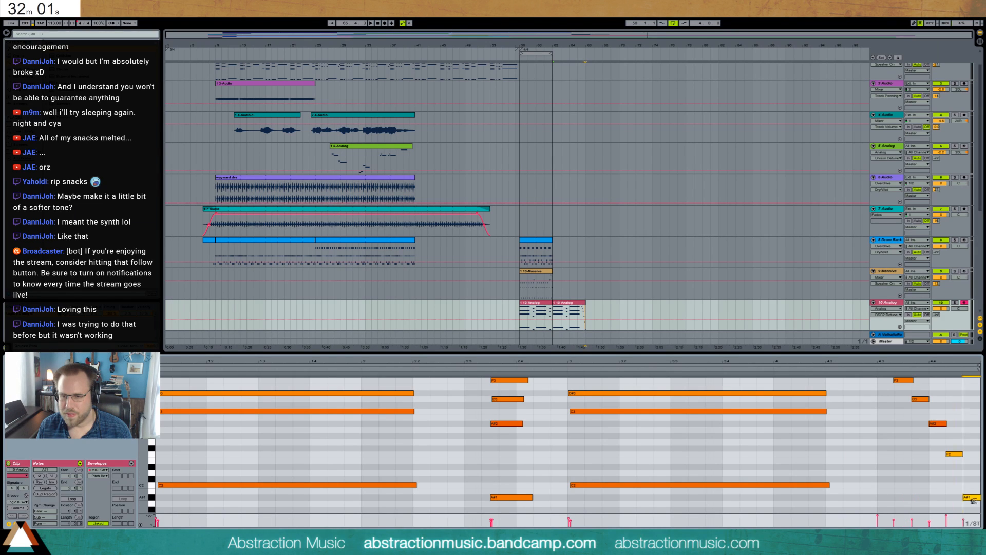
{"action": "left_click_drag", "start_coordinate": [934, 362], "coordinate": [933, 341]}
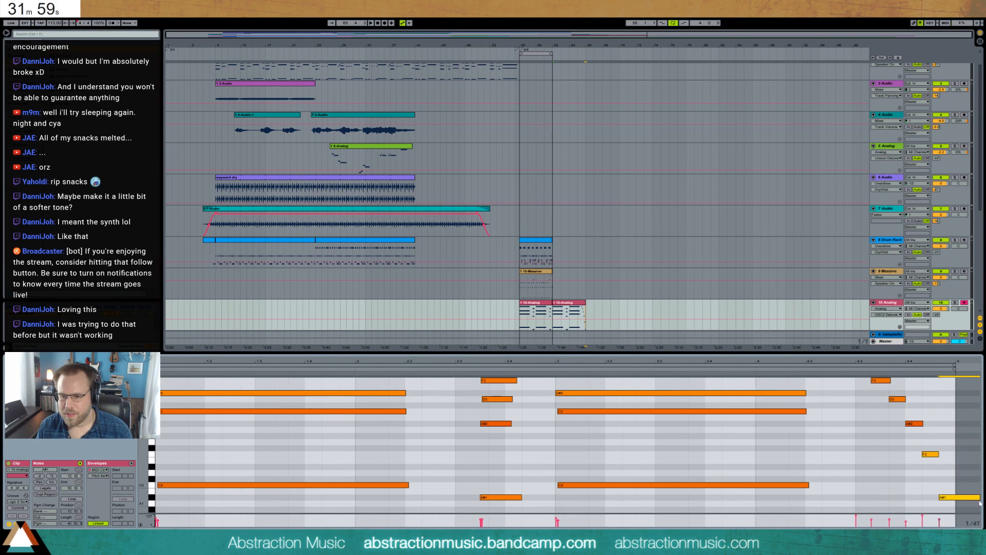
{"action": "left_click_drag", "start_coordinate": [980, 498], "coordinate": [956, 499]}
Play the section and extend the arrangement loop and the drum clip to the end of the second Analog clip.
{"action": "key", "text": "space"}
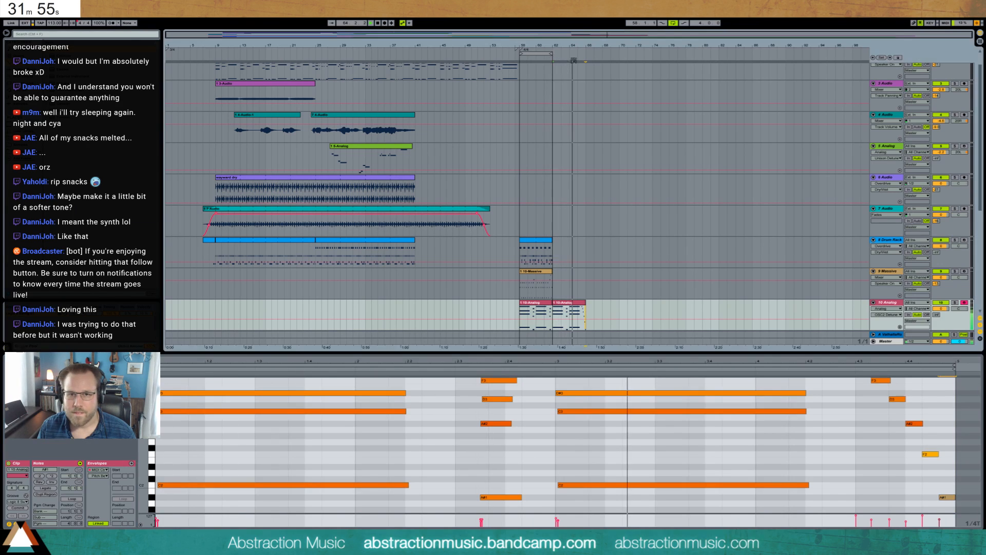
{"action": "left_click_drag", "start_coordinate": [552, 54], "coordinate": [585, 53]}
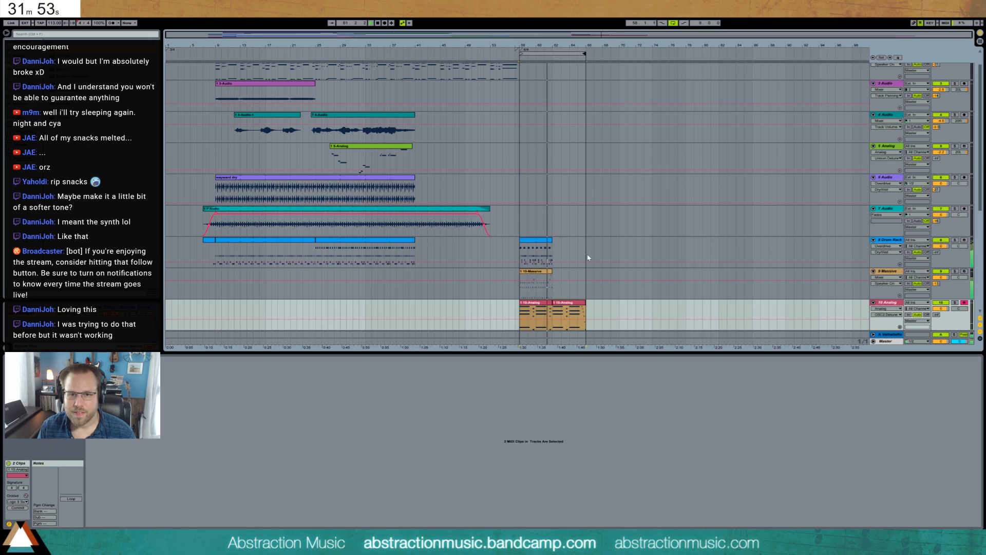
{"action": "left_click_drag", "start_coordinate": [551, 240], "coordinate": [585, 242]}
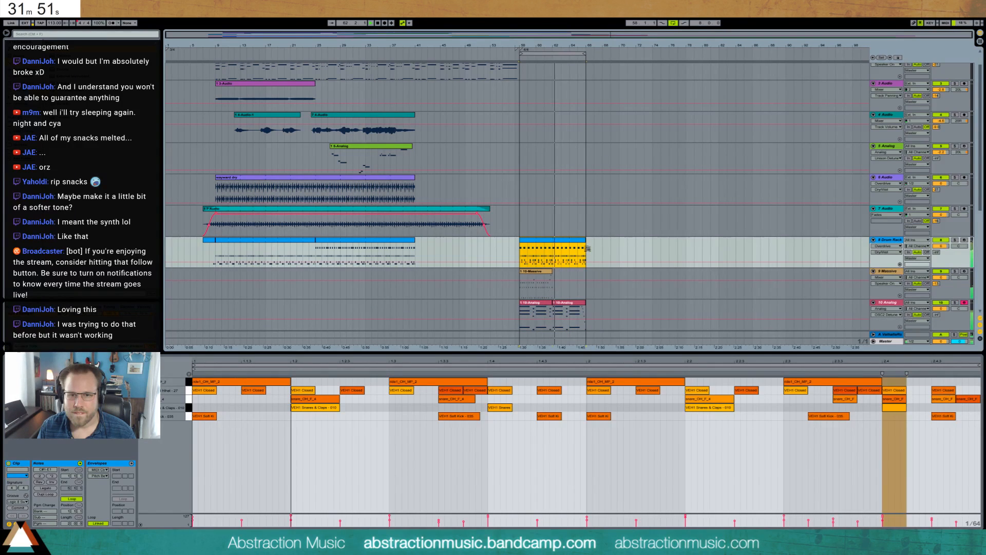
Duplicate the Massive clip to cover the second half of the loop, and reopen the second Analog clip.
{"action": "left_click", "coordinate": [553, 275]}
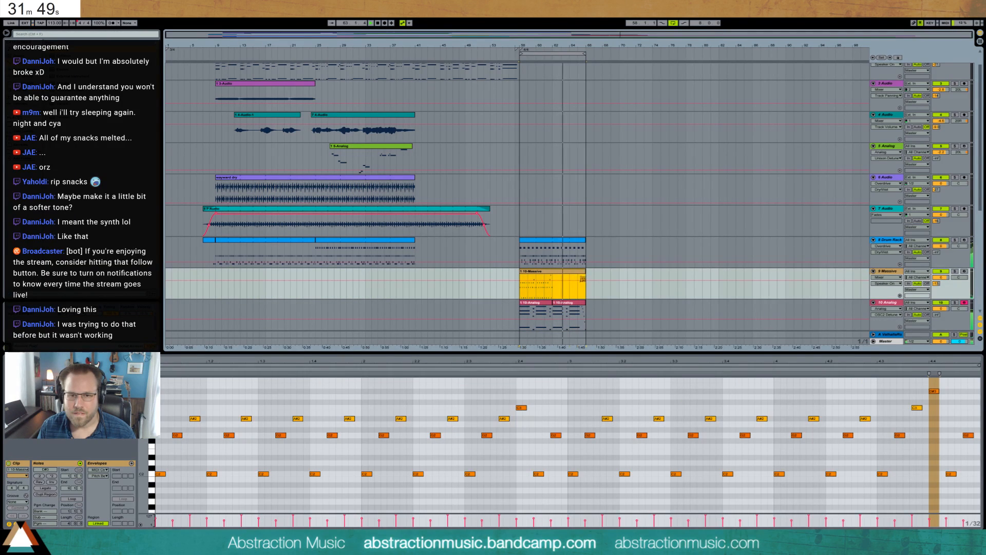
{"action": "key", "text": "ctrl+d"}
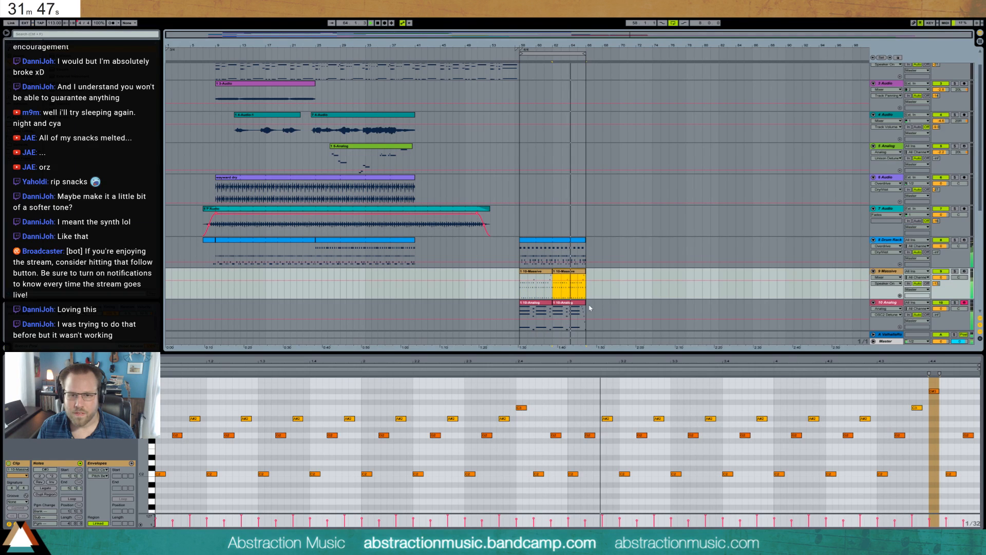
{"action": "left_click", "coordinate": [570, 309]}
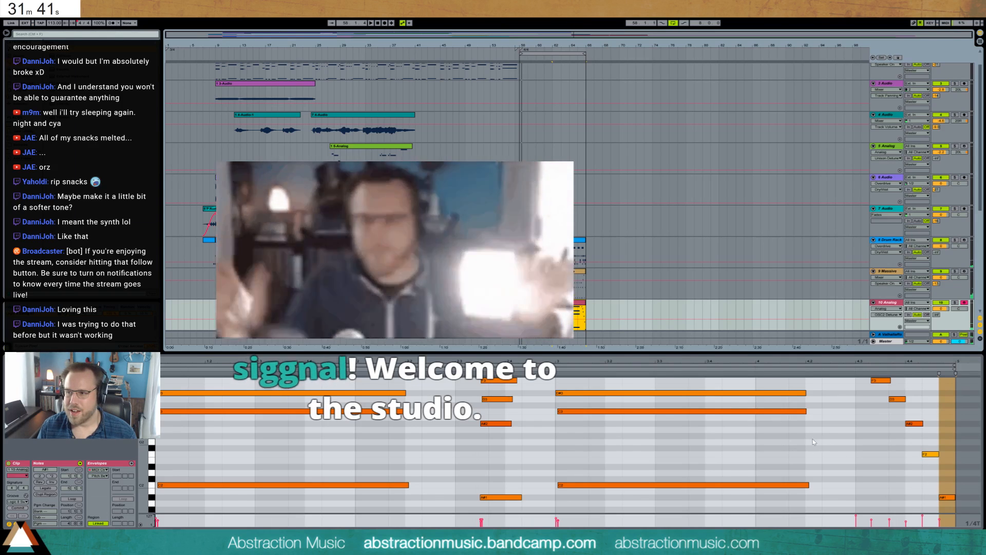
Fit the descending run vertically in the note editor and set the note grid to straight sixteenth notes.
{"action": "left_click", "coordinate": [822, 442]}
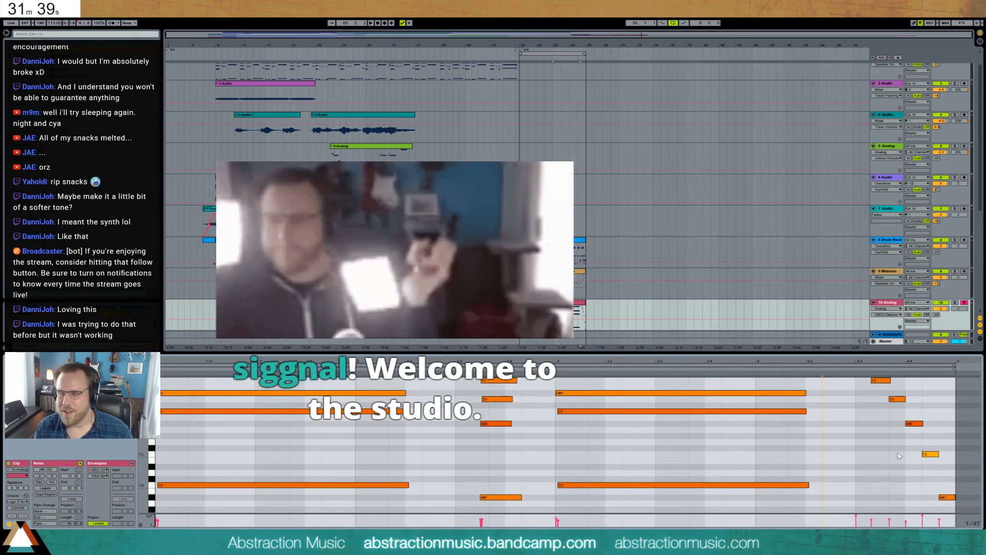
{"action": "left_click_drag", "start_coordinate": [144, 434], "coordinate": [124, 435]}
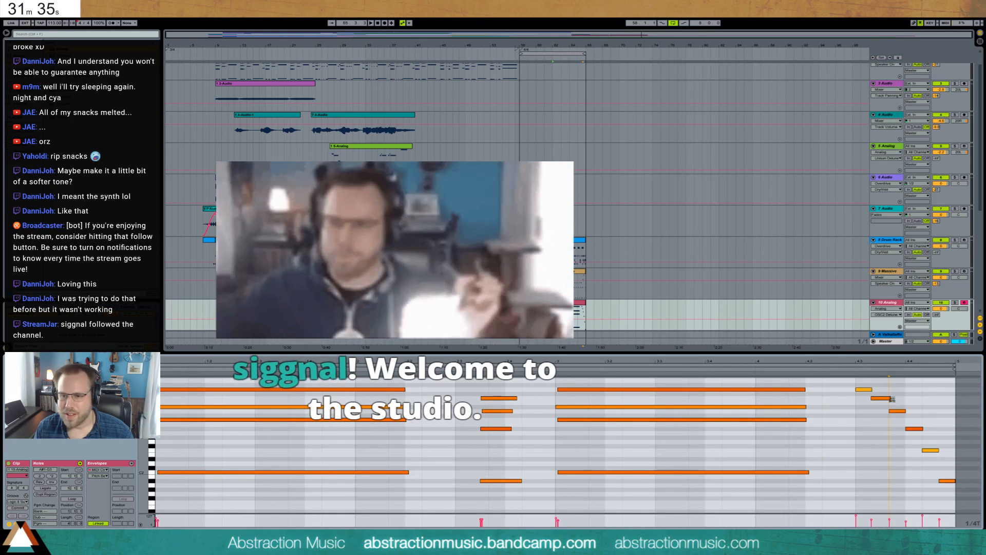
{"action": "left_click", "coordinate": [888, 398]}
{"action": "left_click", "coordinate": [888, 404]}
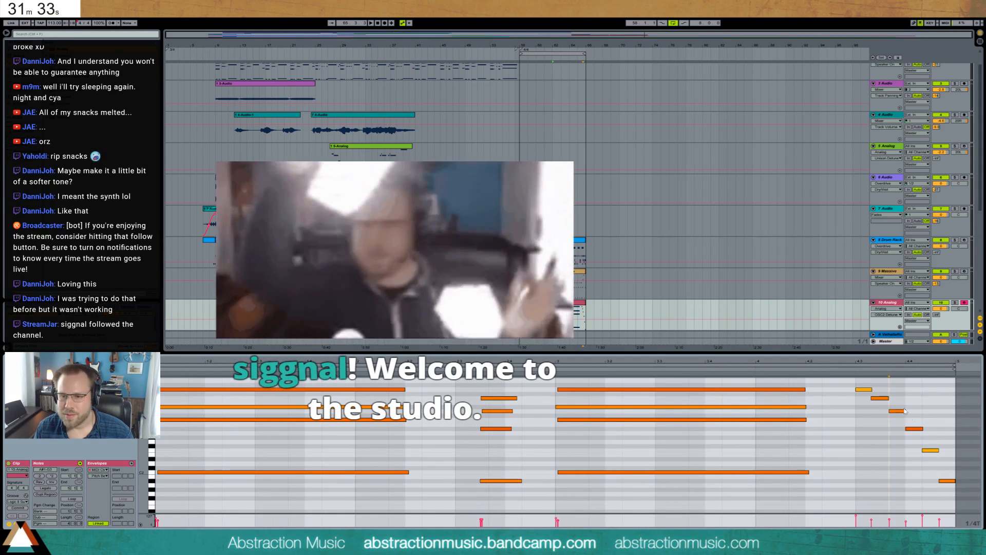
{"action": "key", "text": "ctrl+2"}
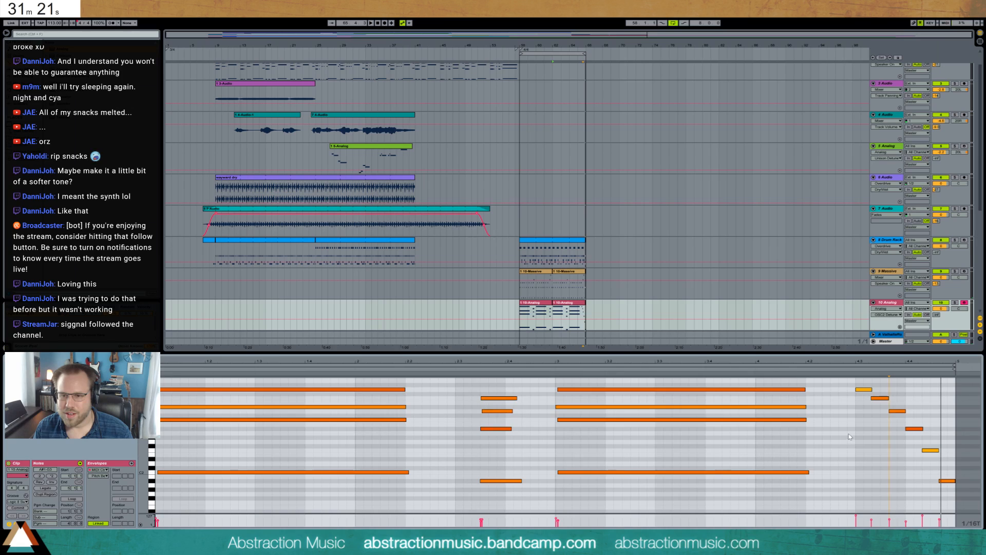
{"action": "key", "text": "ctrl+4"}
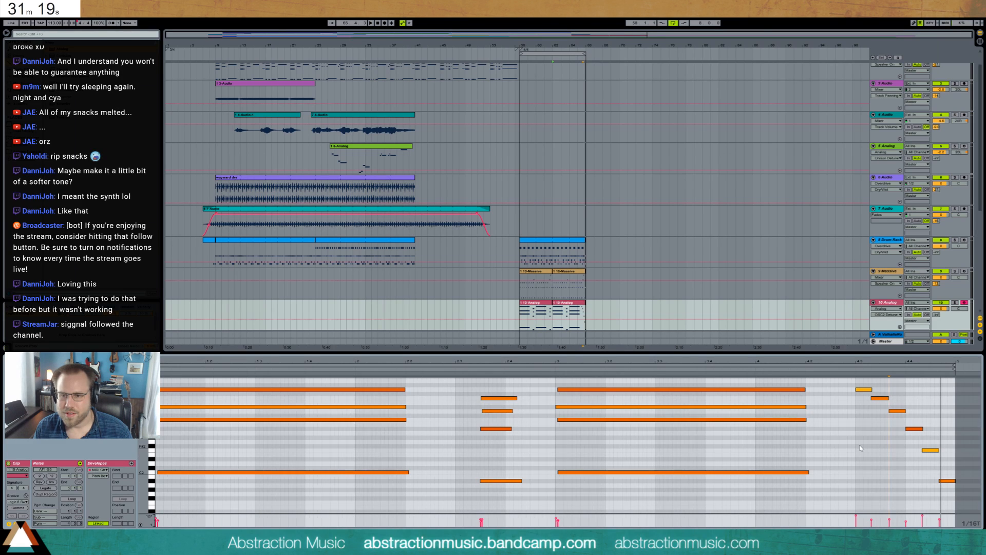
{"action": "key", "text": "ctrl+3"}
{"action": "key", "text": "ctrl+2"}
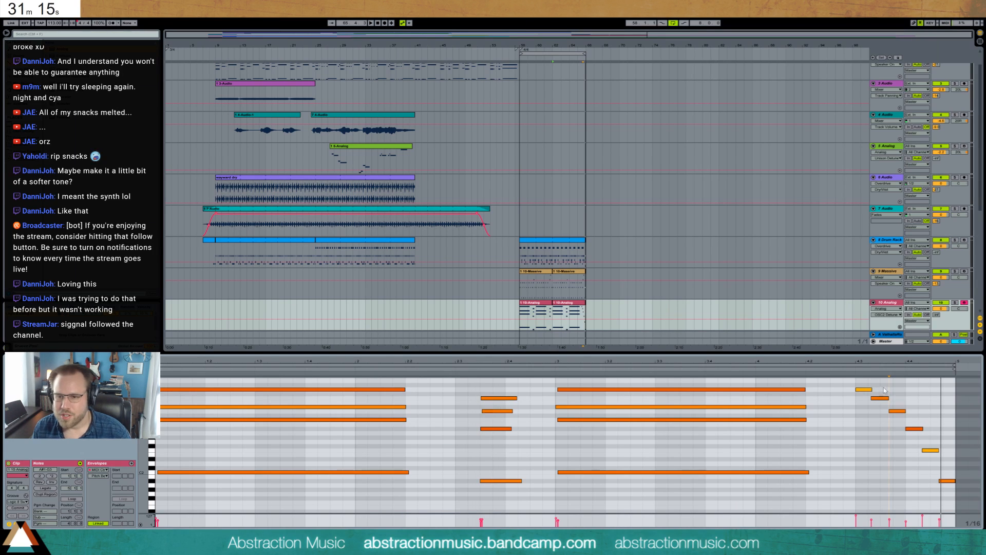
Tighten the descending run into six consecutive sixteenth notes that finish exactly at the clip's end.
{"action": "left_click_drag", "start_coordinate": [860, 382], "coordinate": [911, 432]}
{"action": "key", "text": "Right"}
{"action": "key", "text": "Right"}
{"action": "key", "text": "Left"}
{"action": "key", "text": "Right"}
{"action": "left_click_drag", "start_coordinate": [911, 398], "coordinate": [908, 398]}
{"action": "left_click_drag", "start_coordinate": [939, 429], "coordinate": [950, 481]}
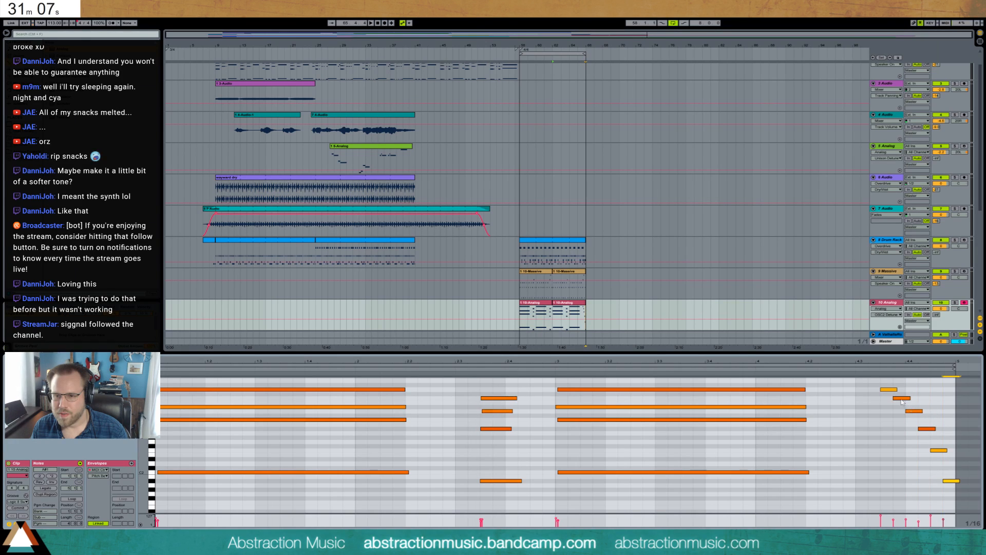
{"action": "left_click_drag", "start_coordinate": [918, 431], "coordinate": [956, 484]}
{"action": "left_click_drag", "start_coordinate": [958, 480], "coordinate": [955, 480]}
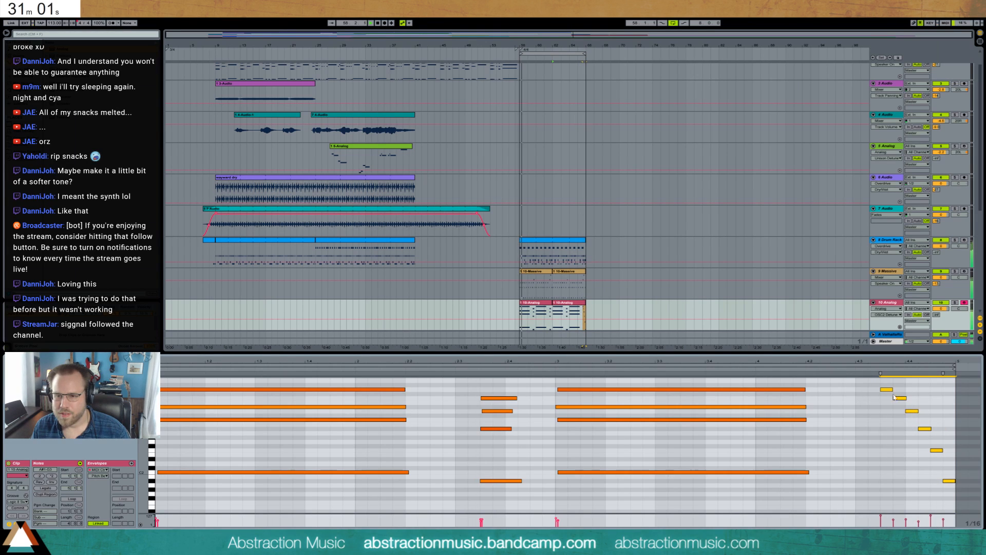
Shift the descending run one beat earlier, stretch it to finish just before the clip's end, and play the section.
{"action": "left_click_drag", "start_coordinate": [885, 390], "coordinate": [837, 391]}
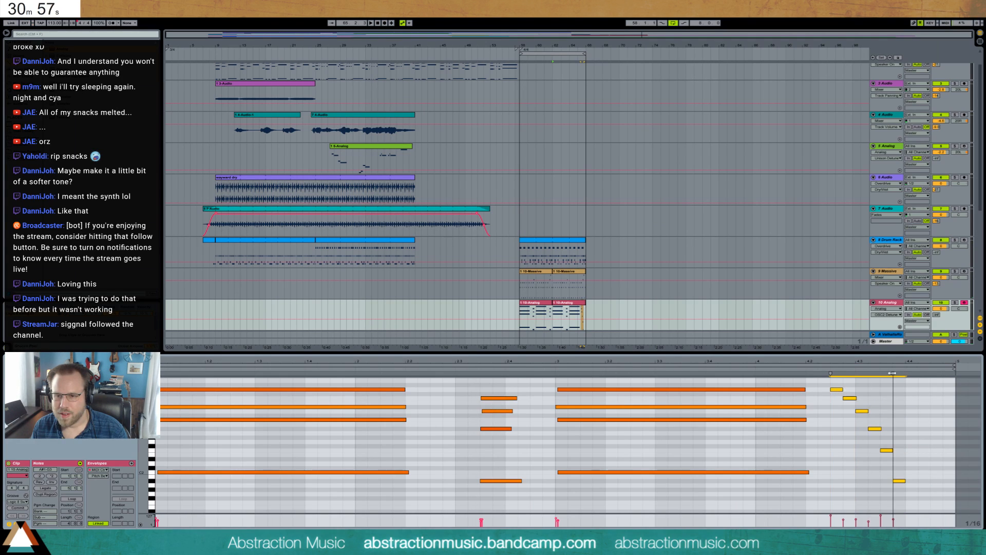
{"action": "left_click_drag", "start_coordinate": [892, 373], "coordinate": [931, 373]}
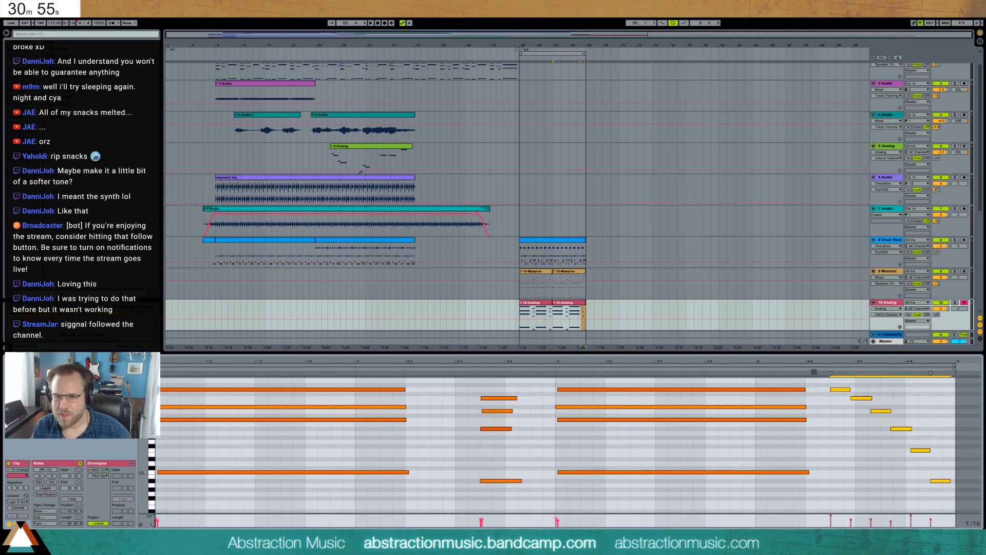
{"action": "key", "text": "space"}
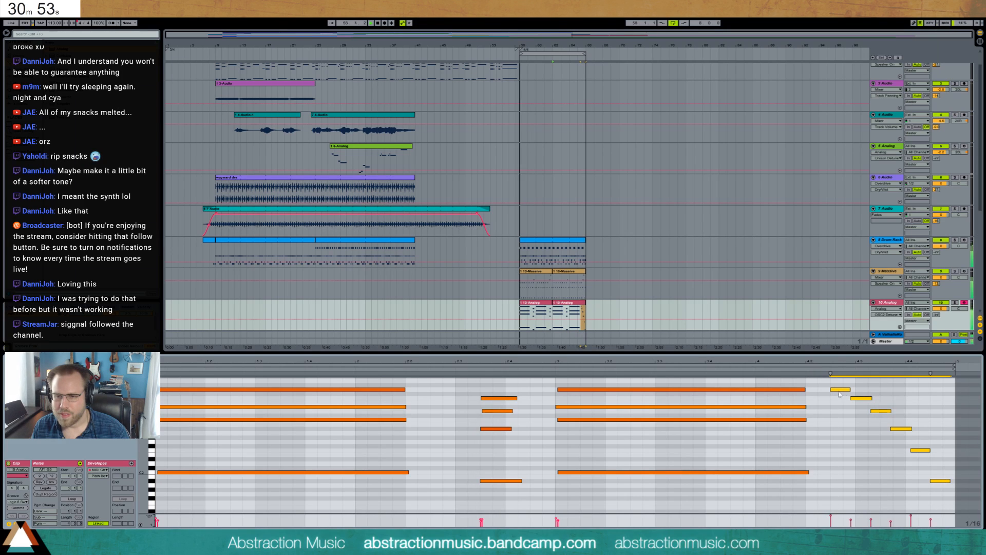
Arm the first track of the arrangement for recording.
{"action": "scroll", "coordinate": [953, 119], "scroll_direction": "up", "scroll_amount": 2}
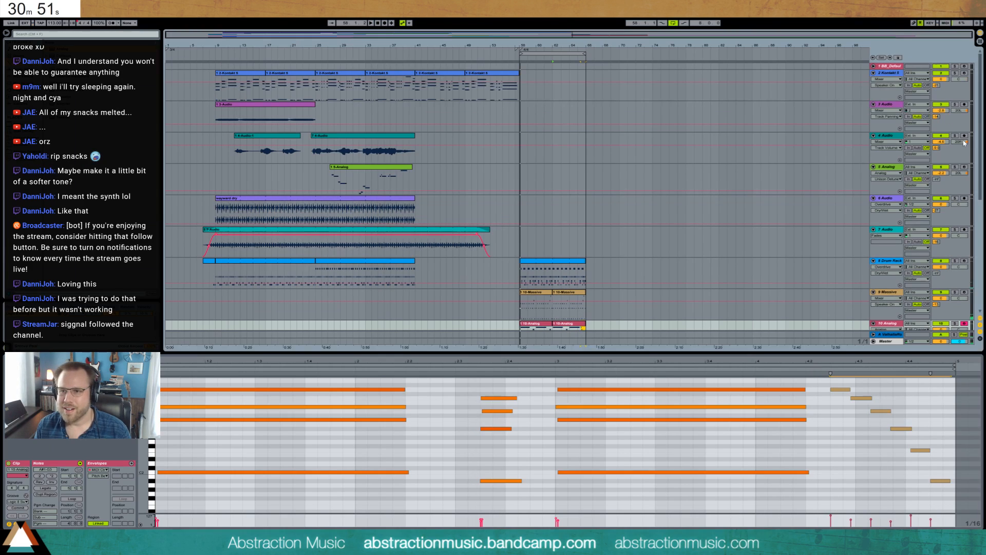
{"action": "left_click", "coordinate": [964, 66]}
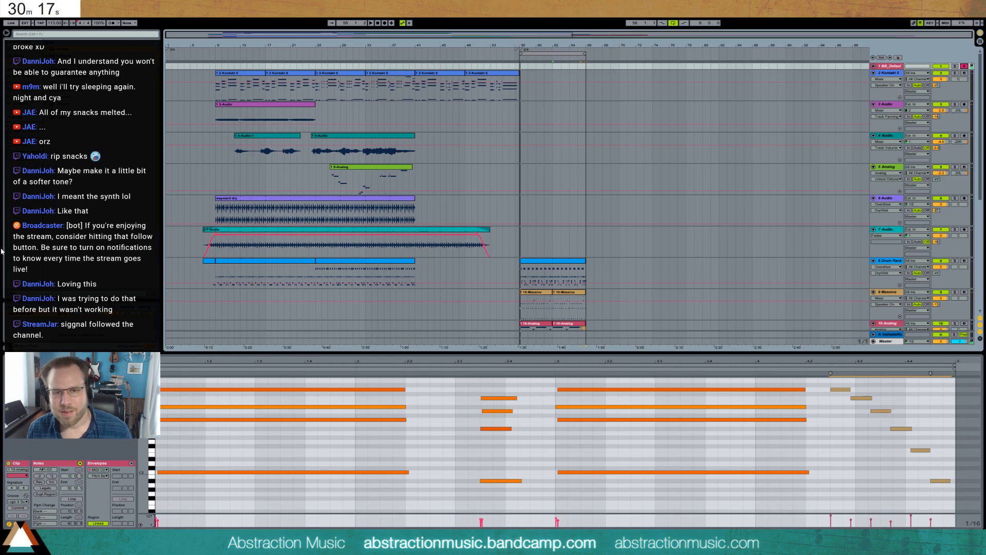
Select the whole descending run and shift it earlier so its first note overlaps the end of the last long chord.
{"action": "left_click", "coordinate": [856, 426]}
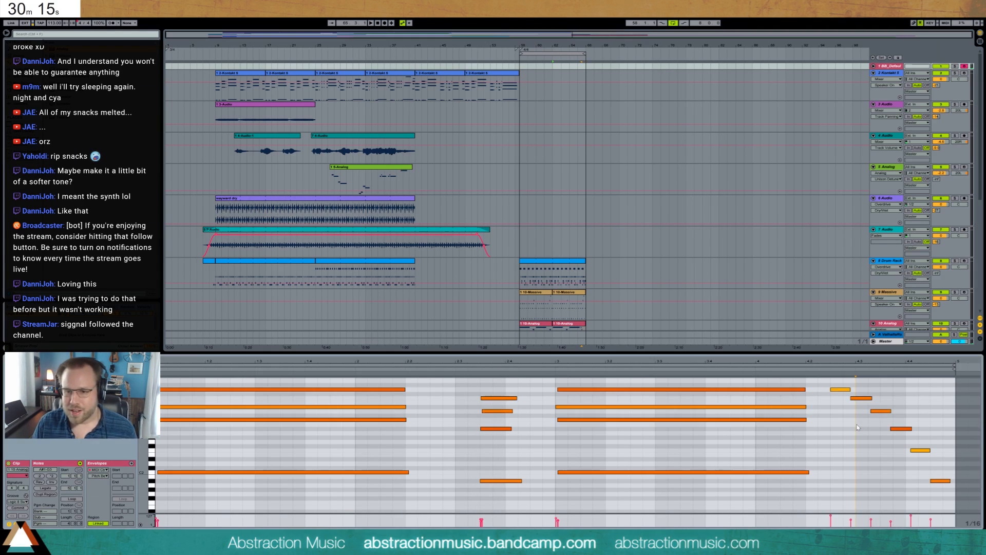
{"action": "left_click_drag", "start_coordinate": [818, 383], "coordinate": [955, 500]}
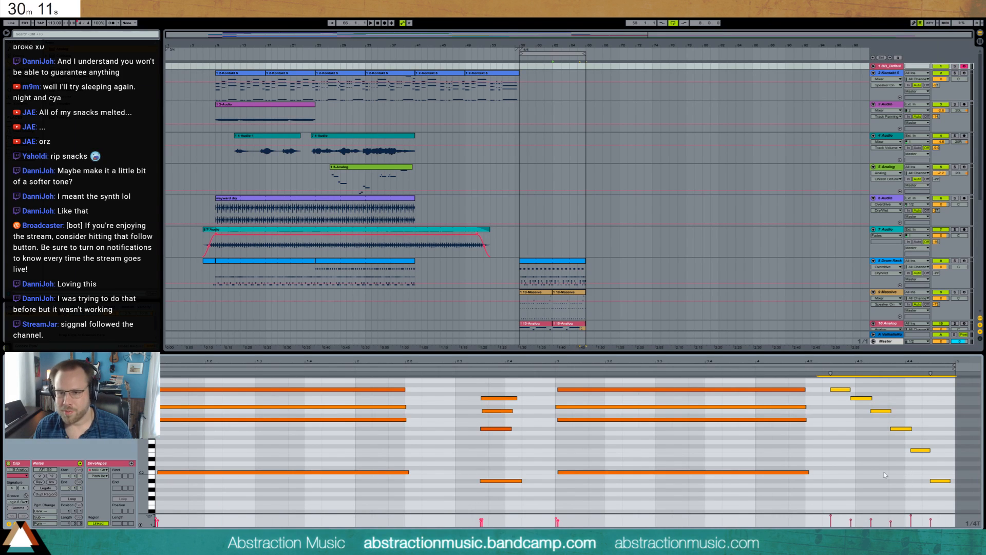
{"action": "key", "text": "Left"}
{"action": "key", "text": "Left"}
{"action": "key", "text": "Left"}
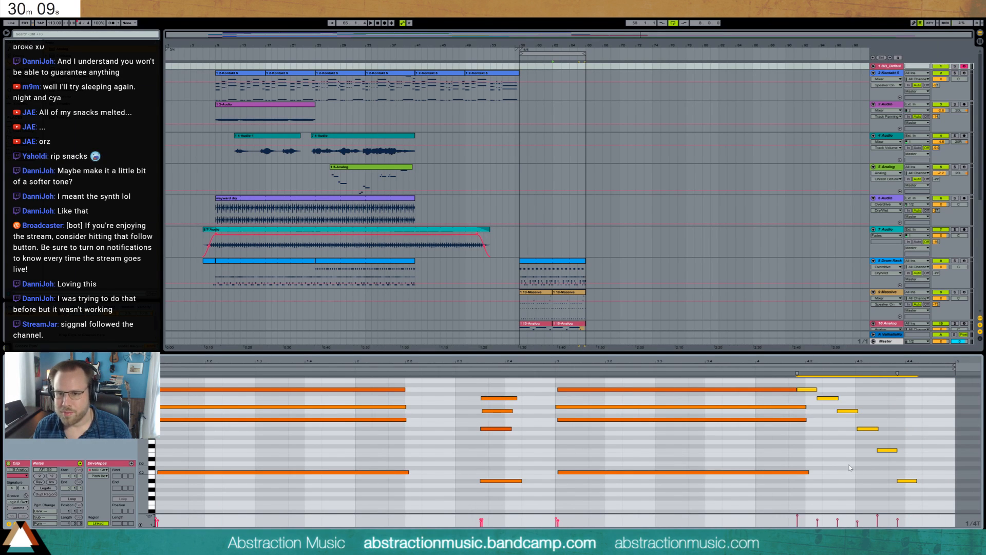
{"action": "key", "text": "Left"}
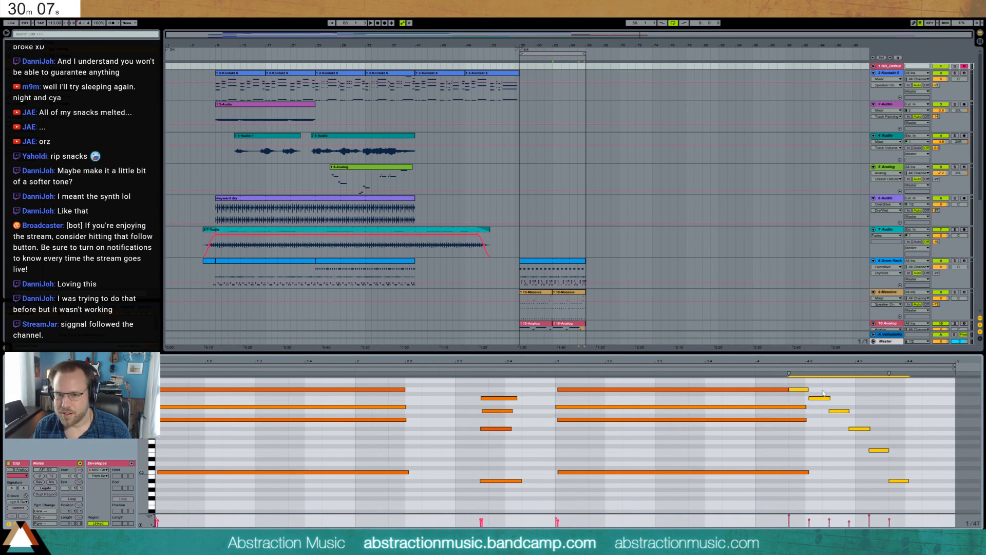
Spread the descending run's notes a quarter-note triplet apart, pushing each group of remaining notes later in turn.
{"action": "left_click_drag", "start_coordinate": [821, 386], "coordinate": [904, 494]}
{"action": "key", "text": "Right"}
{"action": "left_click_drag", "start_coordinate": [857, 398], "coordinate": [945, 490]}
{"action": "key", "text": "Right"}
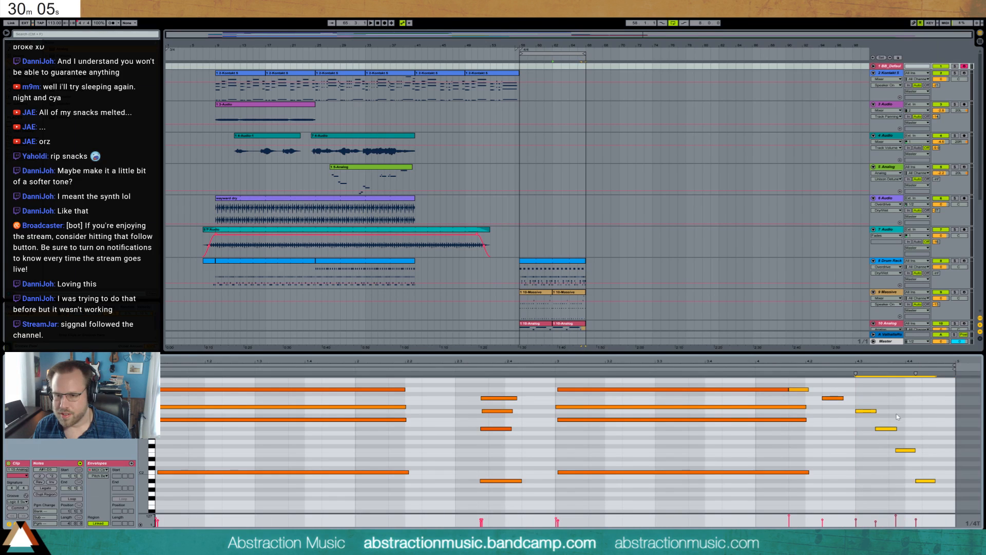
{"action": "left_click_drag", "start_coordinate": [882, 410], "coordinate": [941, 500]}
{"action": "key", "text": "Right"}
{"action": "left_click_drag", "start_coordinate": [919, 437], "coordinate": [946, 495]}
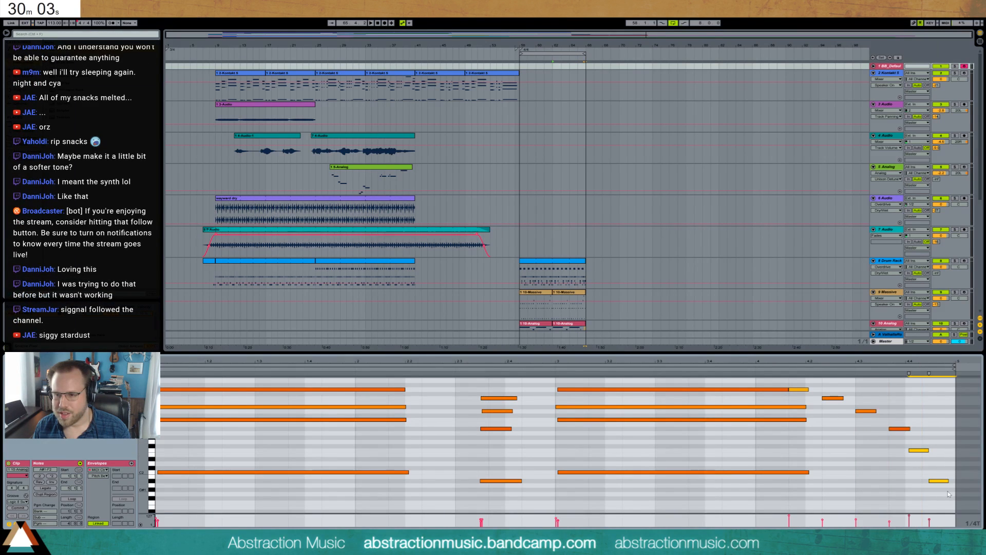
{"action": "key", "text": "Right"}
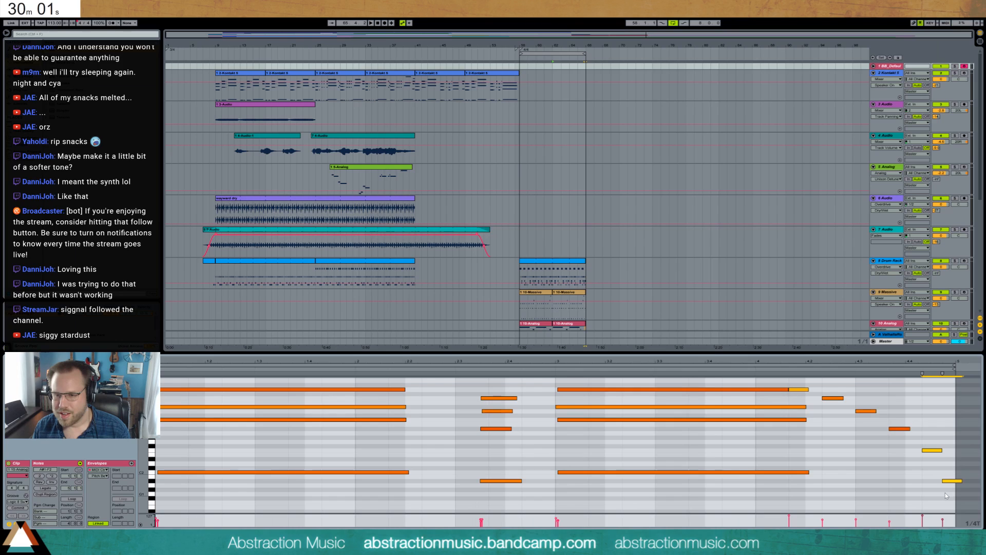
Delete the entire descending run from the end of the second Analog clip.
{"action": "left_click_drag", "start_coordinate": [947, 497], "coordinate": [814, 383]}
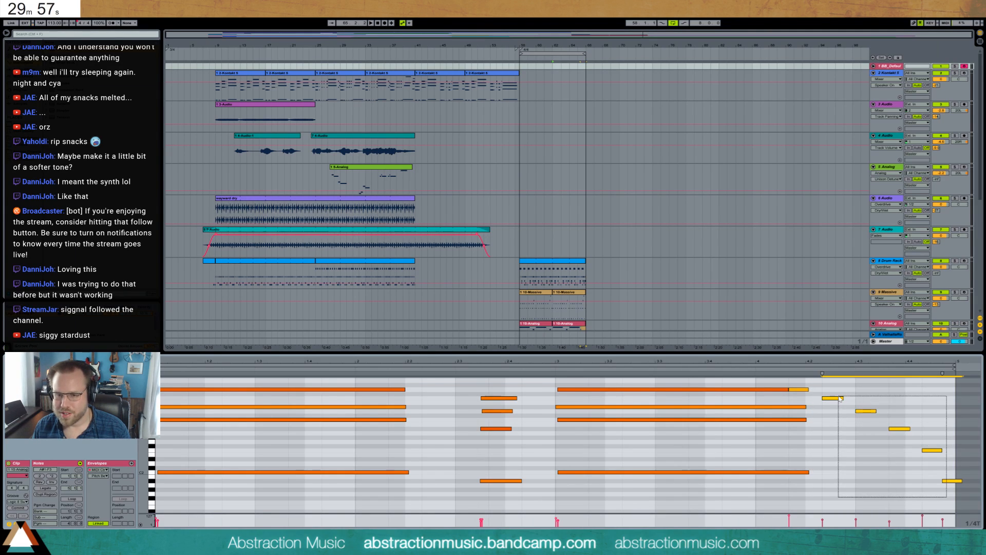
{"action": "key", "text": "Delete"}
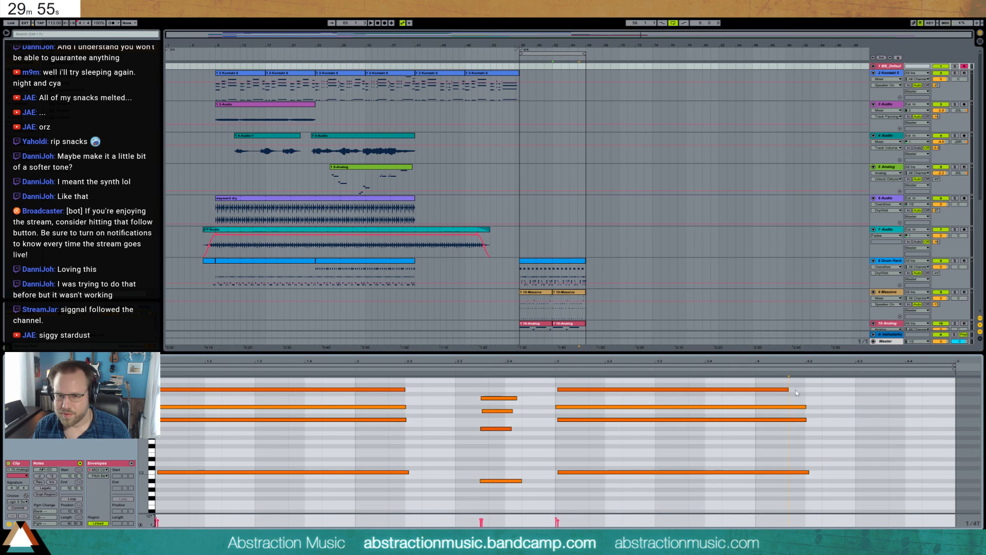
Lengthen the last long chord's top note in the second Analog clip to match the other chord notes.
{"action": "left_click_drag", "start_coordinate": [790, 388], "coordinate": [807, 390]}
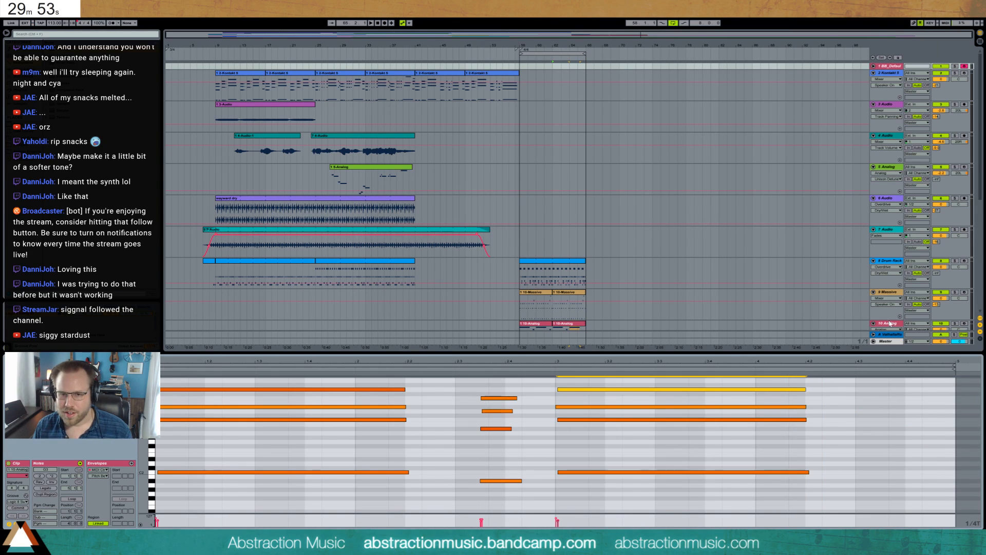
Duplicate the 10-Analog track and remove the copied clips from the duplicate.
{"action": "left_click", "coordinate": [889, 323]}
{"action": "key", "text": "ctrl+d"}
{"action": "scroll", "coordinate": [761, 282], "scroll_direction": "down", "scroll_amount": 1}
{"action": "scroll", "coordinate": [762, 282], "scroll_direction": "down", "scroll_amount": 2}
{"action": "left_click", "coordinate": [530, 242]}
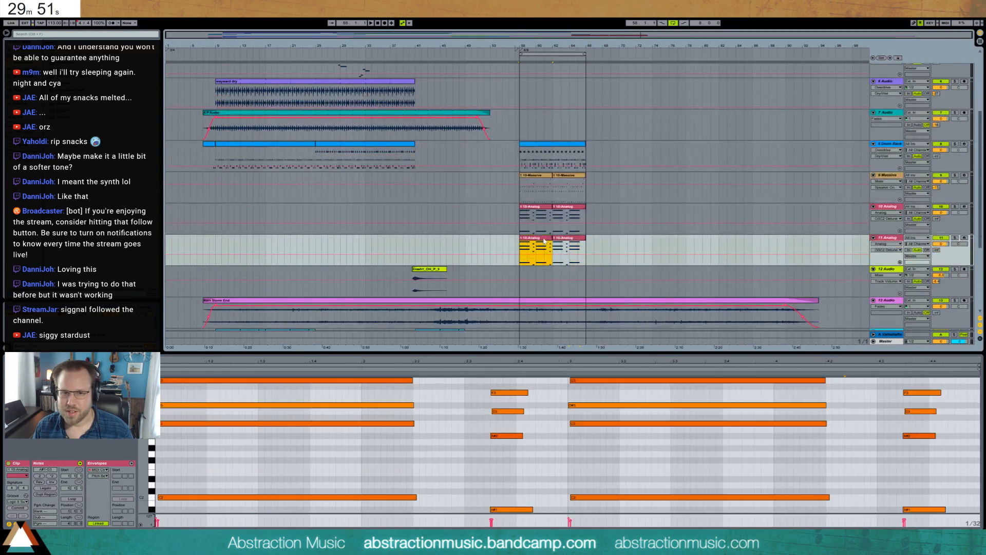
{"action": "key", "text": "Delete"}
Play the loop, arm the 11-Analog track and record a short descending run at the end of the section.
{"action": "key", "text": "space"}
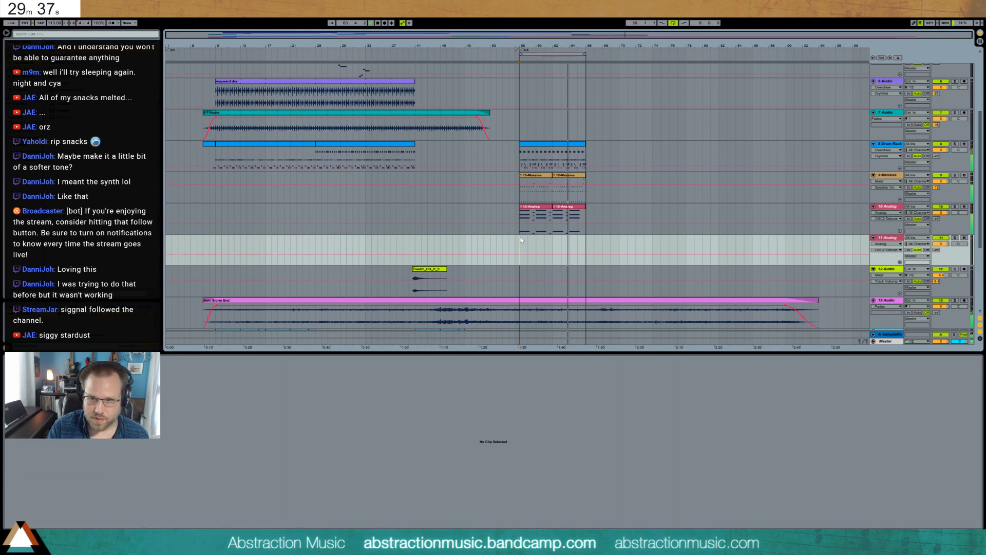
{"action": "left_click", "coordinate": [963, 239]}
{"action": "key", "text": "F9"}
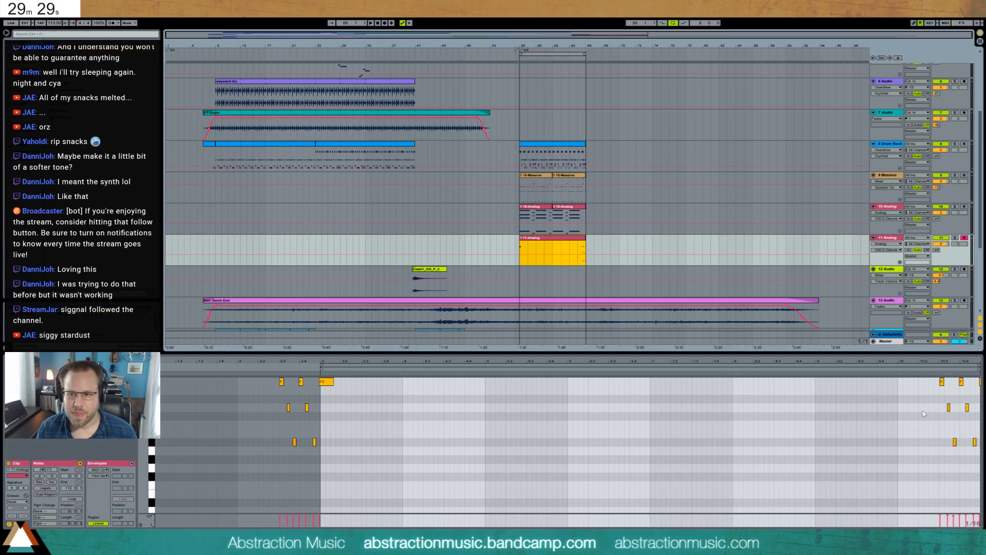
Try to move the recorded run from the 11-Analog clip to the end of the second 10-Analog clip.
{"action": "scroll", "coordinate": [923, 413], "scroll_direction": "up", "scroll_amount": 2}
{"action": "left_click_drag", "start_coordinate": [927, 390], "coordinate": [979, 498]}
{"action": "key", "text": "Delete"}
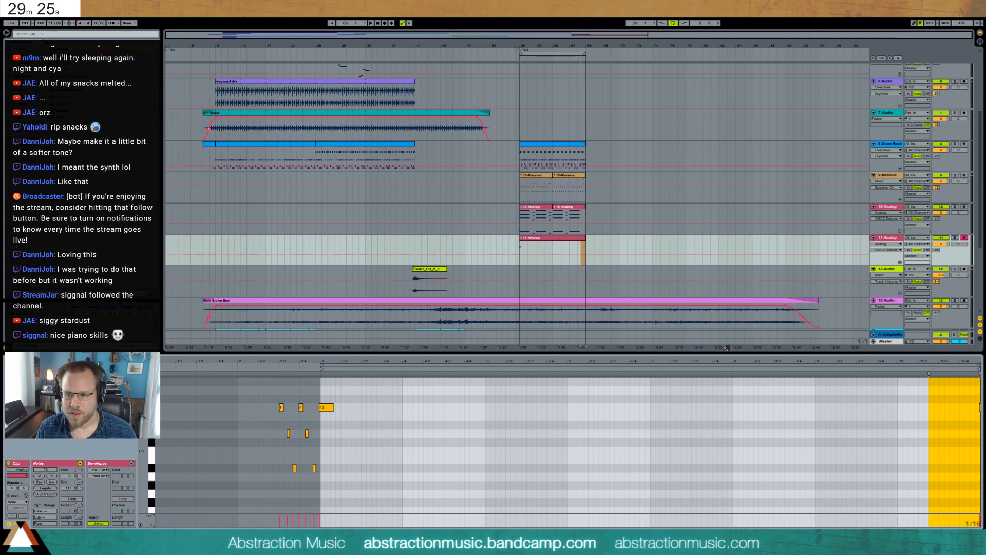
{"action": "key", "text": "ctrl+z"}
{"action": "left_click_drag", "start_coordinate": [897, 391], "coordinate": [980, 492]}
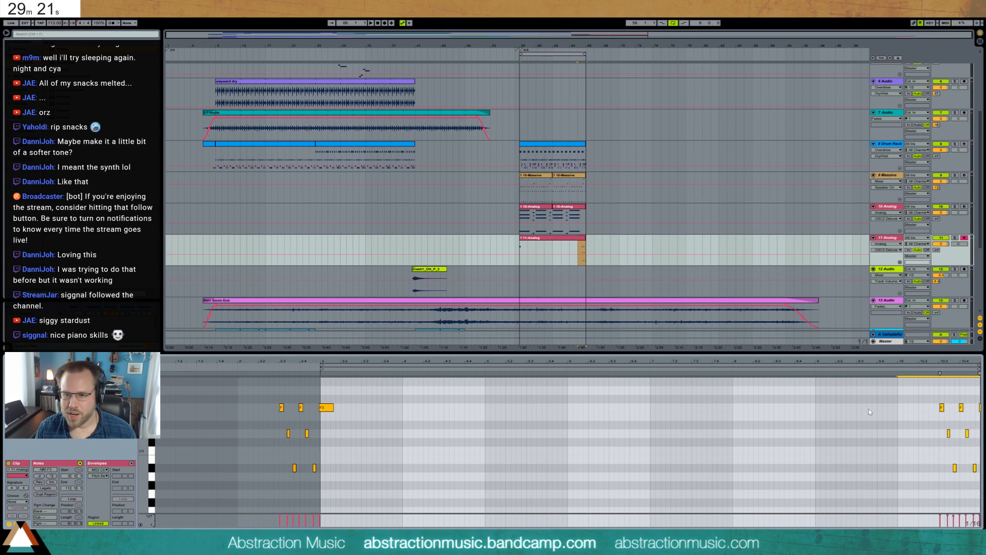
{"action": "key", "text": "Delete"}
{"action": "left_click", "coordinate": [579, 210]}
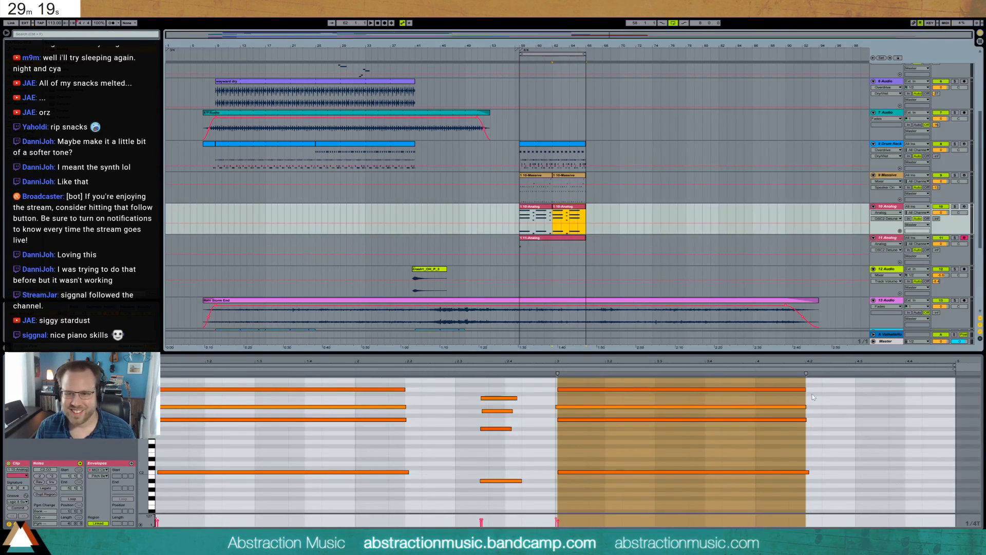
{"action": "left_click", "coordinate": [755, 384]}
{"action": "key", "text": "ctrl+v"}
{"action": "scroll", "coordinate": [884, 460], "scroll_direction": "up", "scroll_amount": 1}
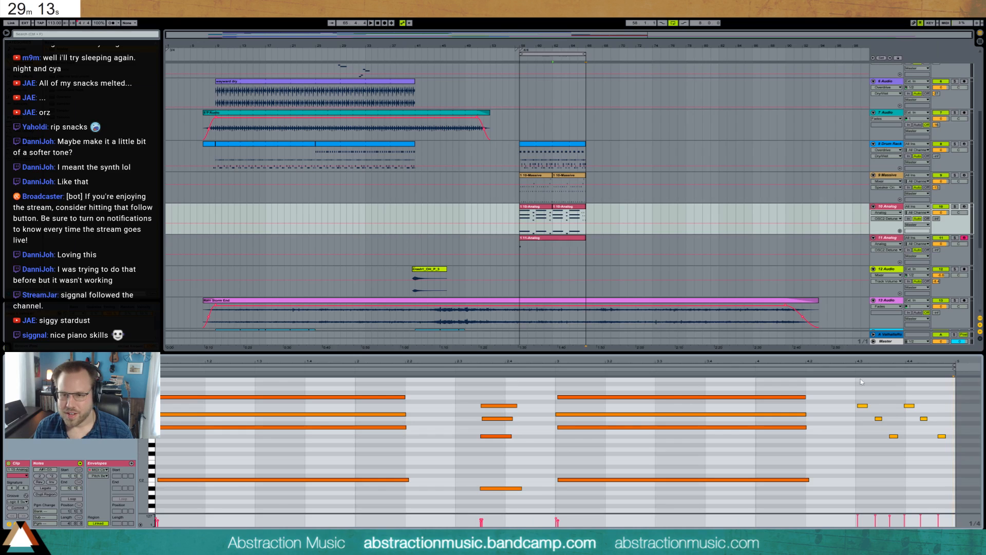
{"action": "left_click", "coordinate": [844, 371]}
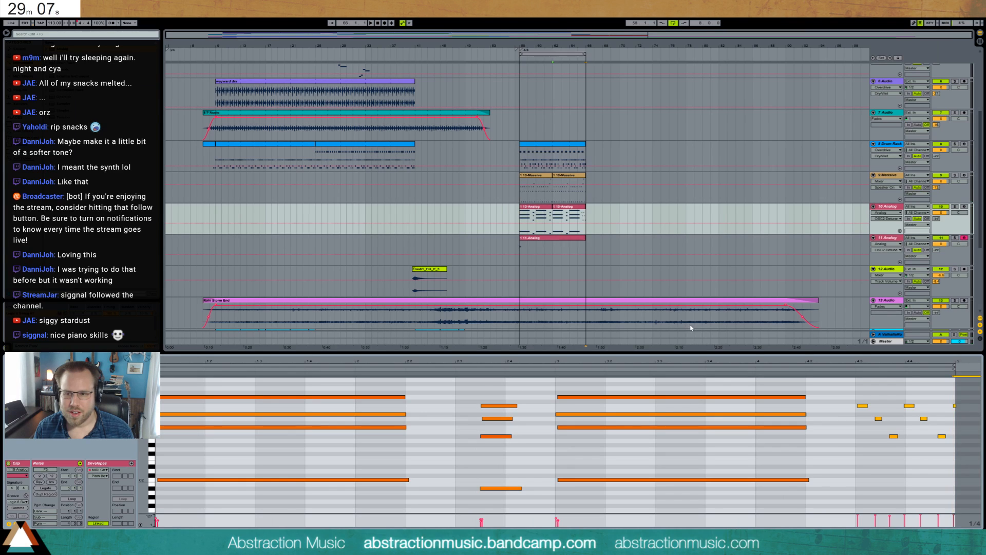
{"action": "key", "text": "ctrl+z"}
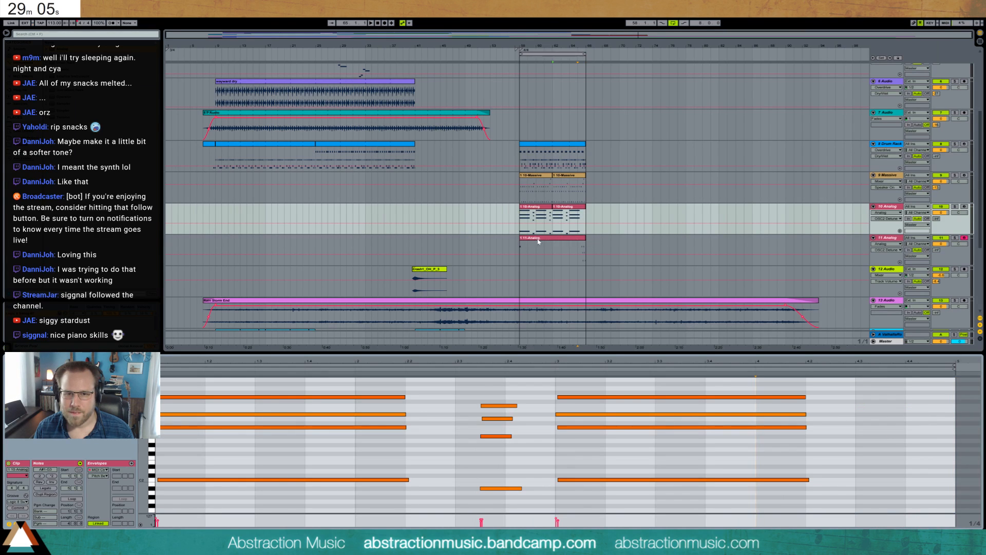
Trim the start of the 11-Analog clip so it covers only the last bar with the recorded run.
{"action": "left_click_drag", "start_coordinate": [520, 238], "coordinate": [581, 241]}
{"action": "left_click", "coordinate": [661, 285]}
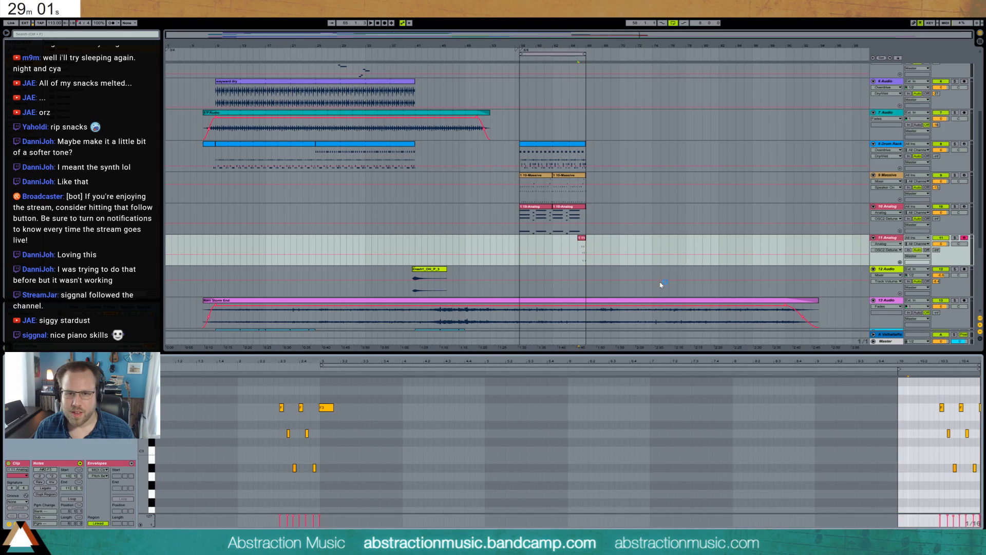
Copy the last long chord from the second 10-Analog clip to the start of the trimmed 11-Analog clip.
{"action": "left_click", "coordinate": [573, 209]}
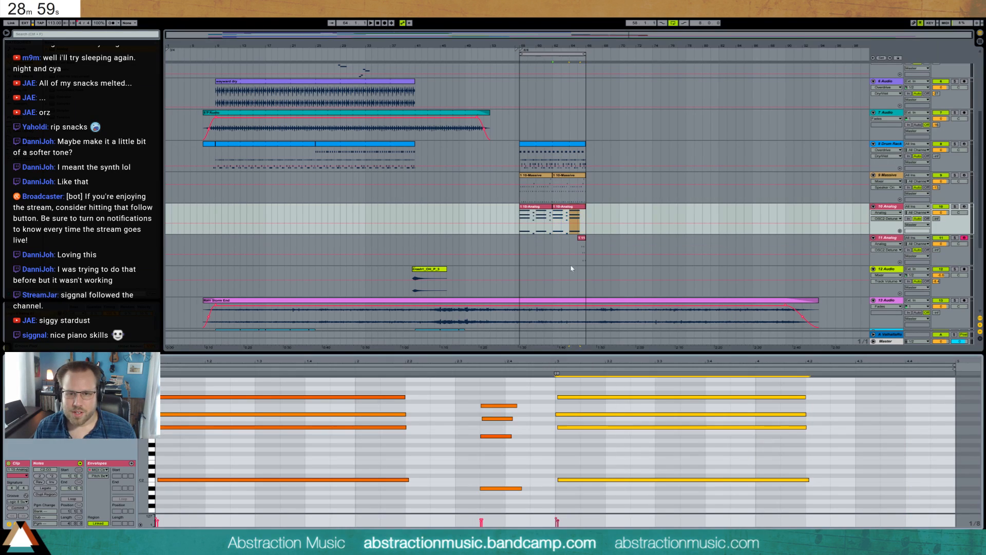
{"action": "left_click", "coordinate": [581, 237]}
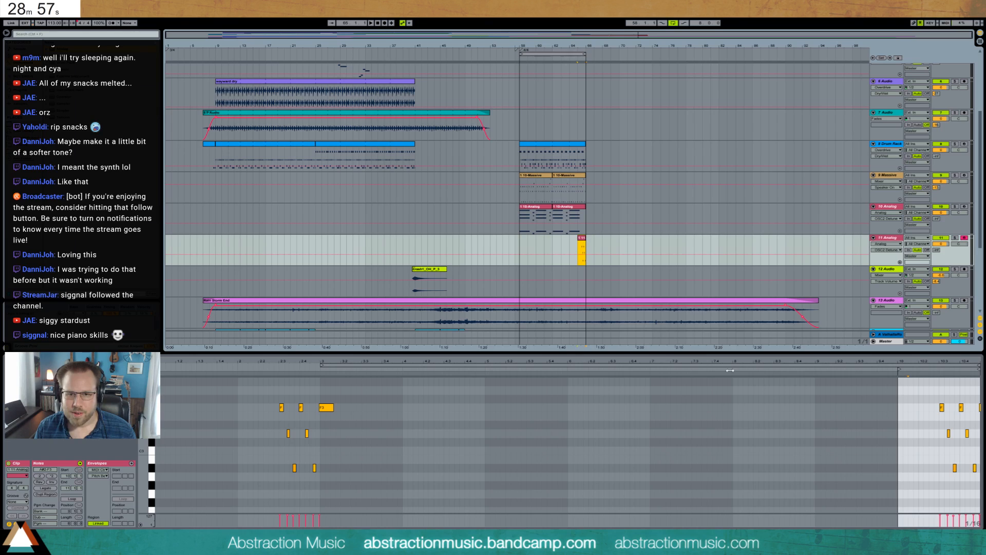
{"action": "left_click", "coordinate": [900, 418]}
{"action": "key", "text": "ctrl+v"}
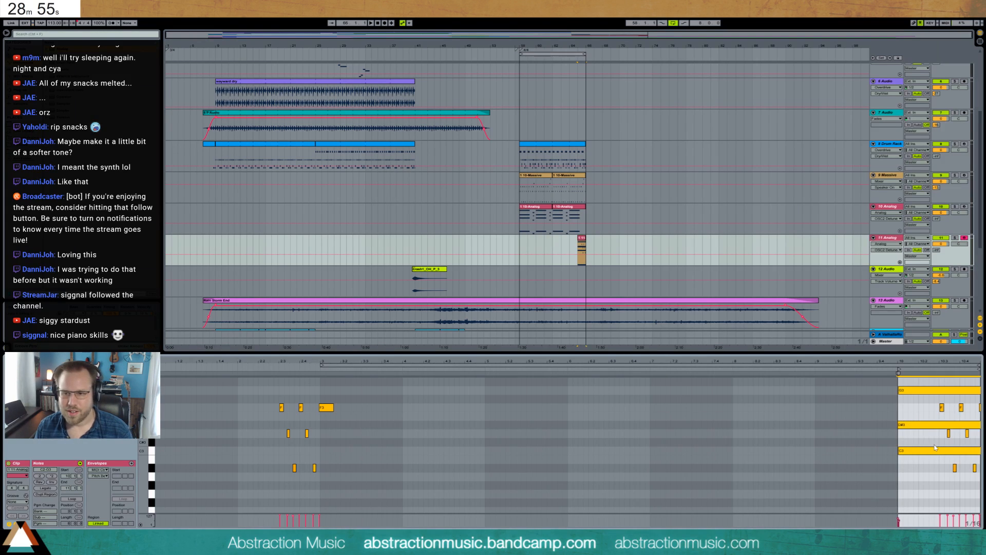
Shorten the pasted chord in the 11-Analog clip to about half a bar so it ends where the run begins.
{"action": "scroll", "coordinate": [935, 447], "scroll_direction": "down", "scroll_amount": 3}
{"action": "scroll", "coordinate": [323, 407], "scroll_direction": "down", "scroll_amount": 5}
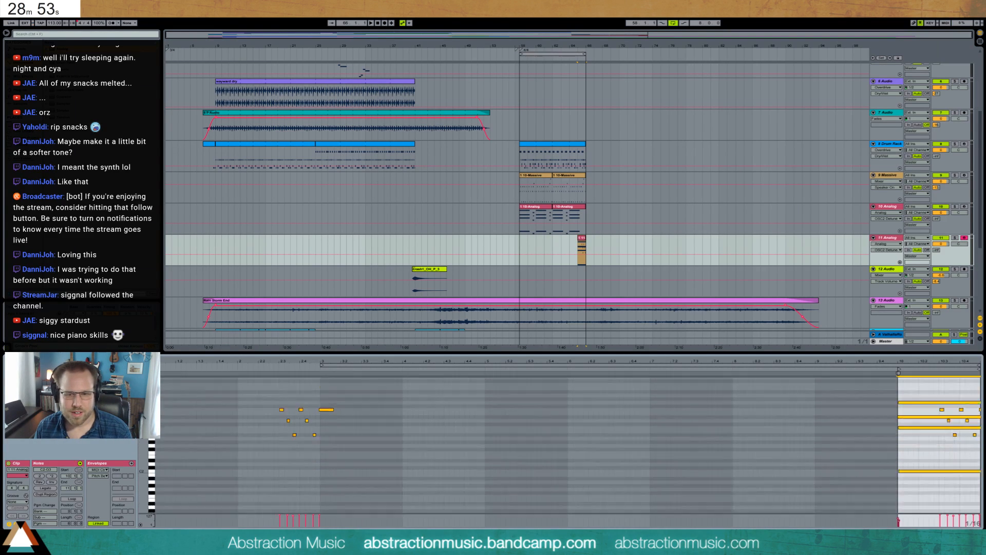
{"action": "left_click_drag", "start_coordinate": [931, 361], "coordinate": [767, 377]}
{"action": "left_click", "coordinate": [762, 392]}
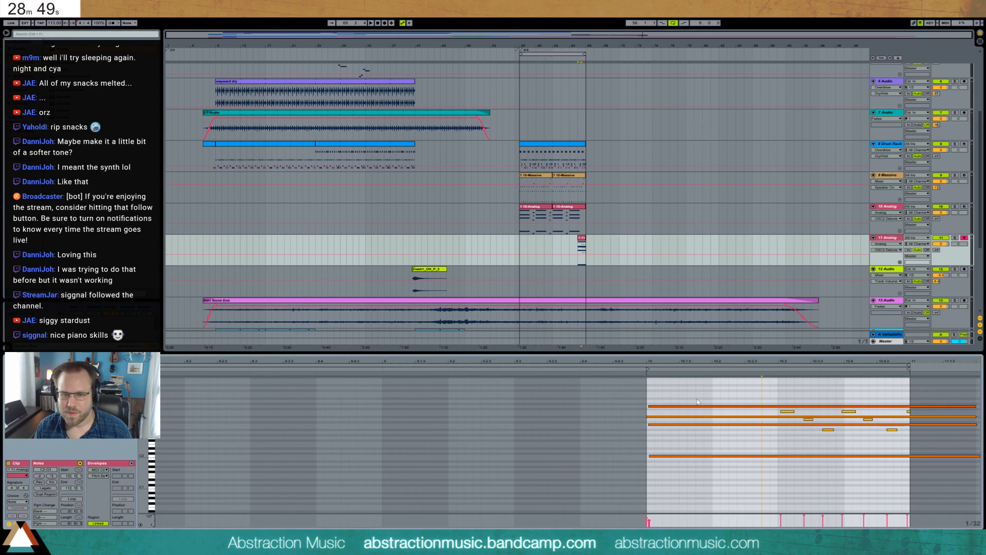
{"action": "key", "text": "ctrl+a"}
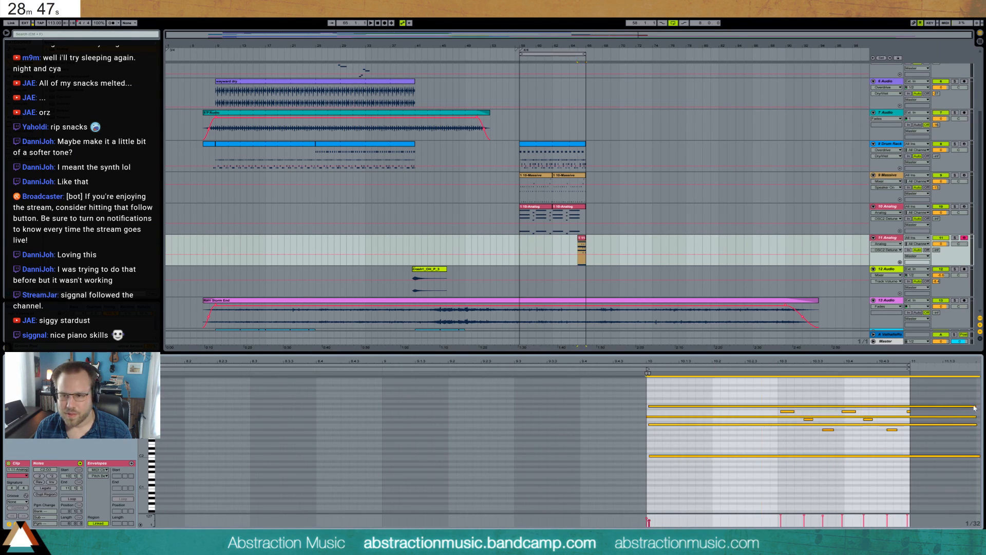
{"action": "left_click_drag", "start_coordinate": [976, 407], "coordinate": [780, 413]}
{"action": "left_click", "coordinate": [765, 442]}
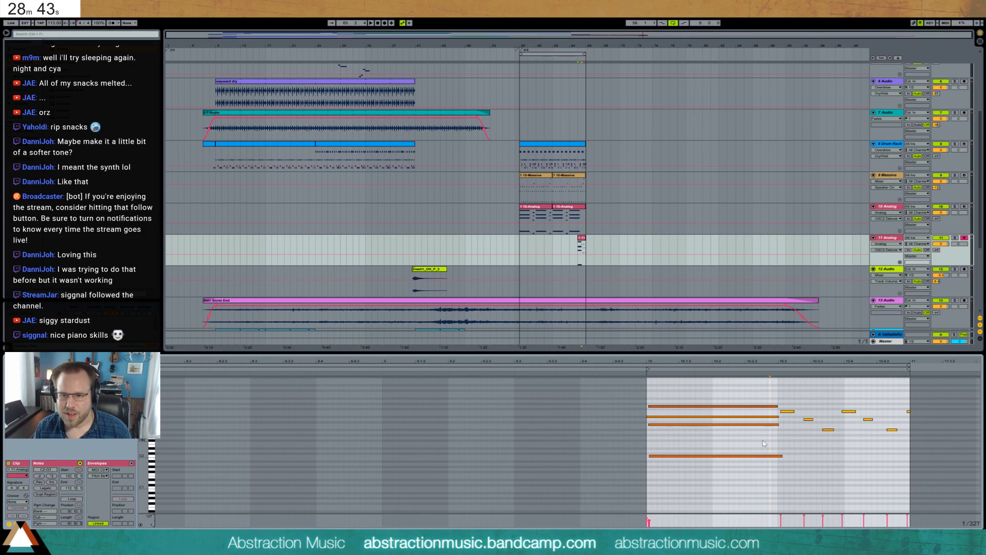
Set an eighth-note triplet grid, retime the run's opening notes starting on the chord's top pitch, and transpose its last three notes.
{"action": "key", "text": "ctrl+2"}
{"action": "key", "text": "ctrl+2"}
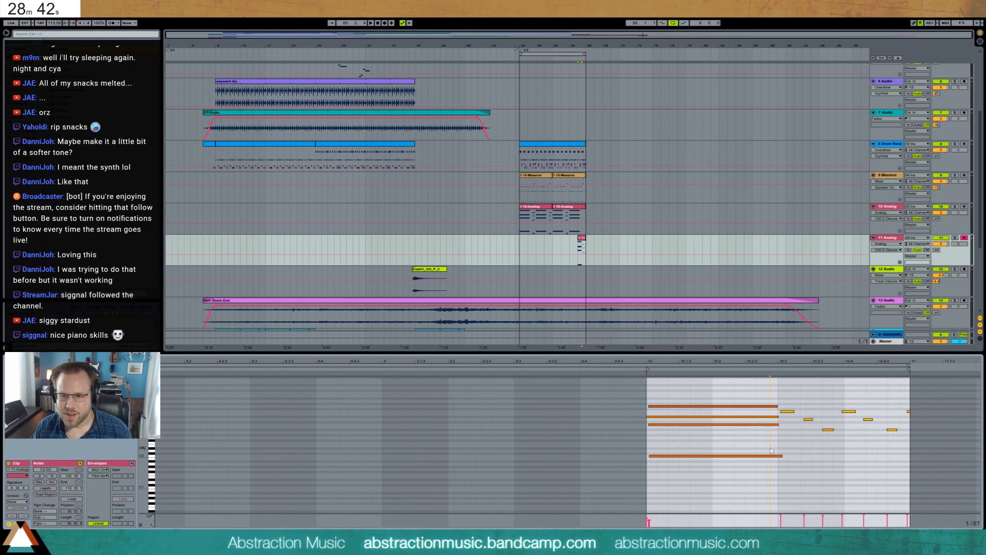
{"action": "double_click", "coordinate": [780, 407]}
{"action": "mouse_move", "coordinate": [808, 419]}
{"action": "left_mouse_down"}
{"action": "mouse_move", "coordinate": [826, 430]}
{"action": "mouse_move", "coordinate": [798, 425]}
{"action": "mouse_move", "coordinate": [872, 425]}
{"action": "mouse_move", "coordinate": [902, 456]}
{"action": "left_mouse_up"}
{"action": "key", "text": "Delete"}
{"action": "key", "text": "Down"}
{"action": "key", "text": "Down"}
{"action": "key", "text": "Down"}
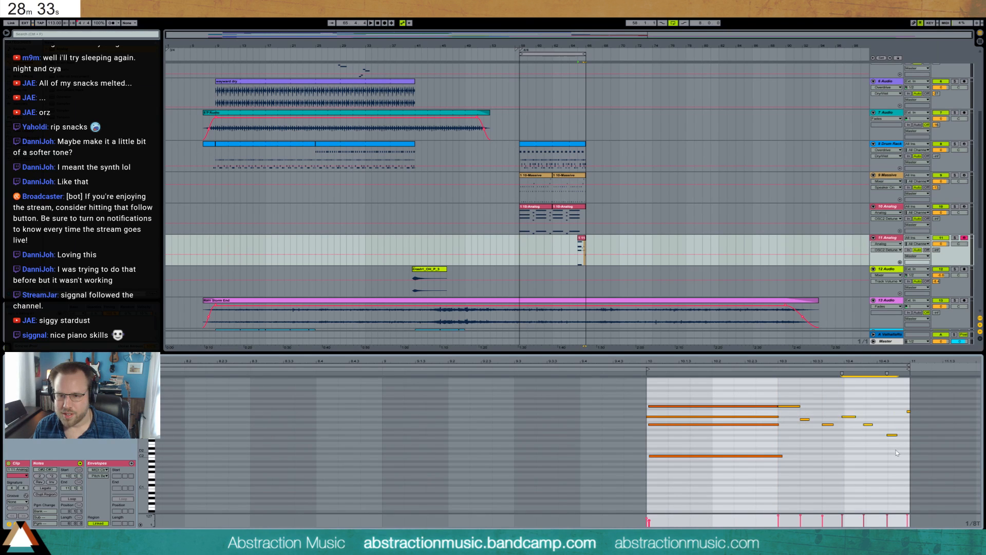
Shift the run's last three notes onto the triplet grid and adjust the pitches of the final two to extend the descent.
{"action": "key", "text": "Right"}
{"action": "left_click_drag", "start_coordinate": [870, 414], "coordinate": [888, 441]}
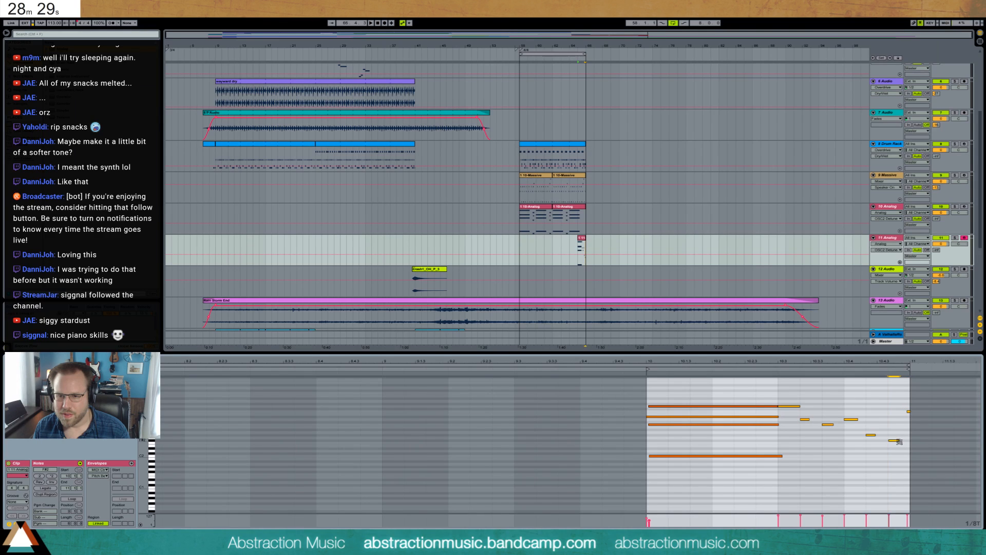
{"action": "left_click", "coordinate": [871, 435]}
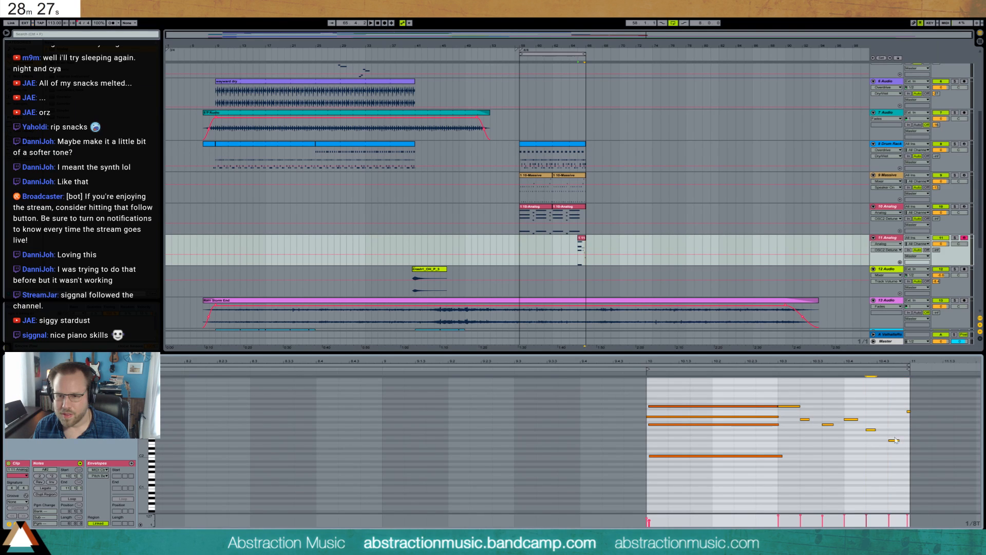
{"action": "left_click_drag", "start_coordinate": [892, 434], "coordinate": [898, 452]}
{"action": "key", "text": "Down"}
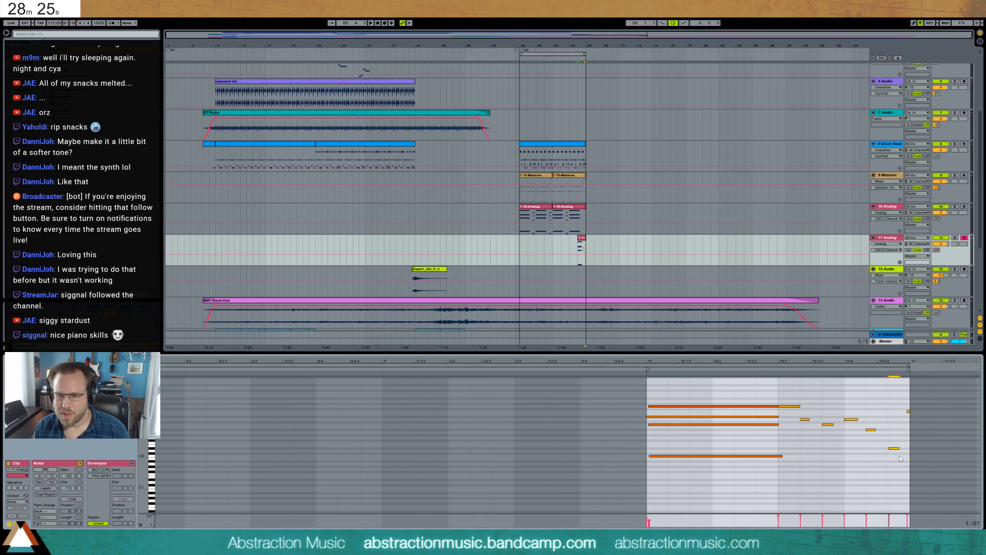
Delete the stray note at the clip's end and the reference chord, leaving only the six-note run.
{"action": "double_click", "coordinate": [908, 411]}
{"action": "key", "text": "Delete"}
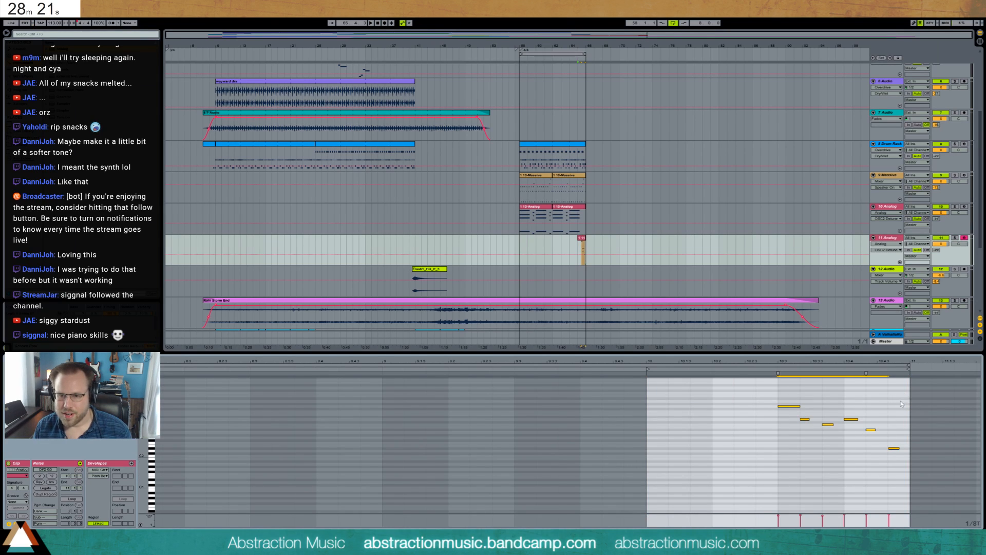
{"action": "left_click_drag", "start_coordinate": [905, 392], "coordinate": [794, 481]}
{"action": "left_click", "coordinate": [789, 406]}
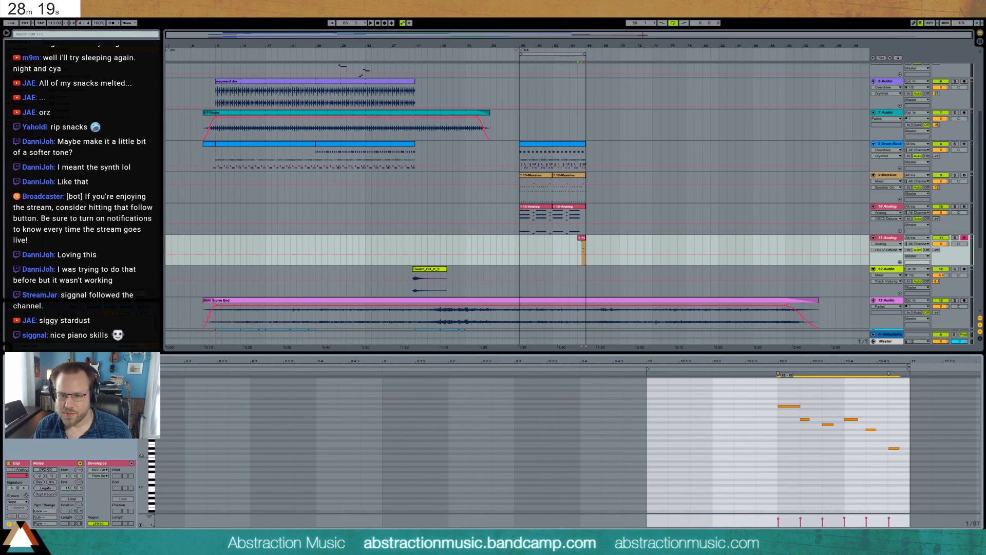
Play back the section and lower the run's third note by two semitones.
{"action": "key", "text": "space"}
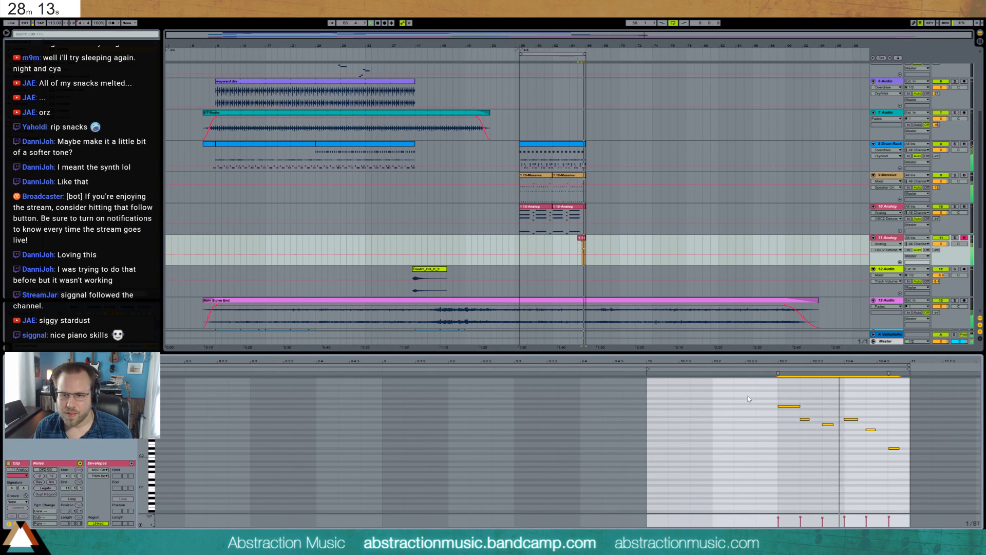
{"action": "left_click", "coordinate": [827, 424]}
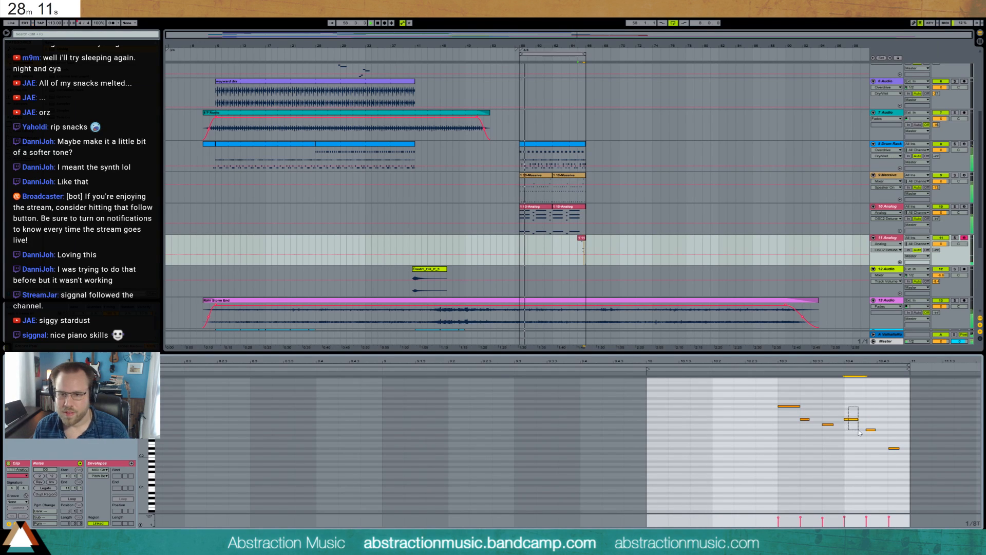
{"action": "key", "text": "Down"}
{"action": "key", "text": "Down"}
{"action": "left_click_drag", "start_coordinate": [832, 435], "coordinate": [856, 426]}
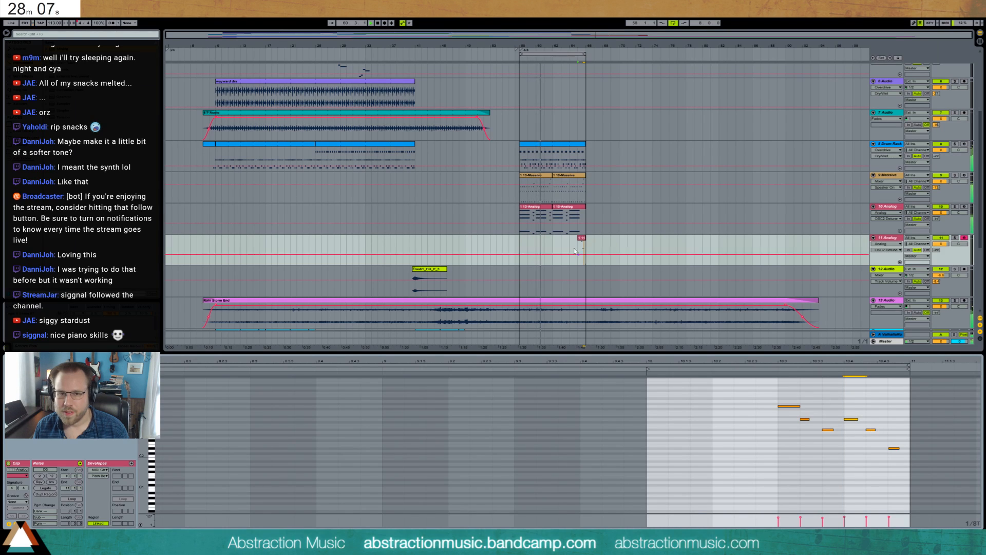
Raise the 11-Analog track's send to the Valhalla reverb.
{"action": "left_click_drag", "start_coordinate": [936, 251], "coordinate": [936, 207]}
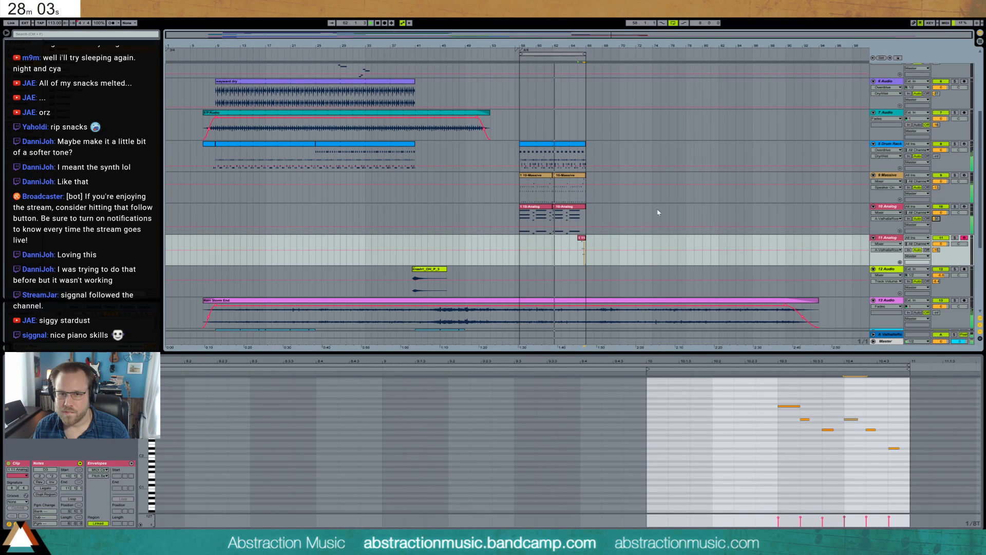
Lengthen all notes of the last long chord in the second 10-Analog clip so they sustain under the start of the run.
{"action": "double_click", "coordinate": [579, 206]}
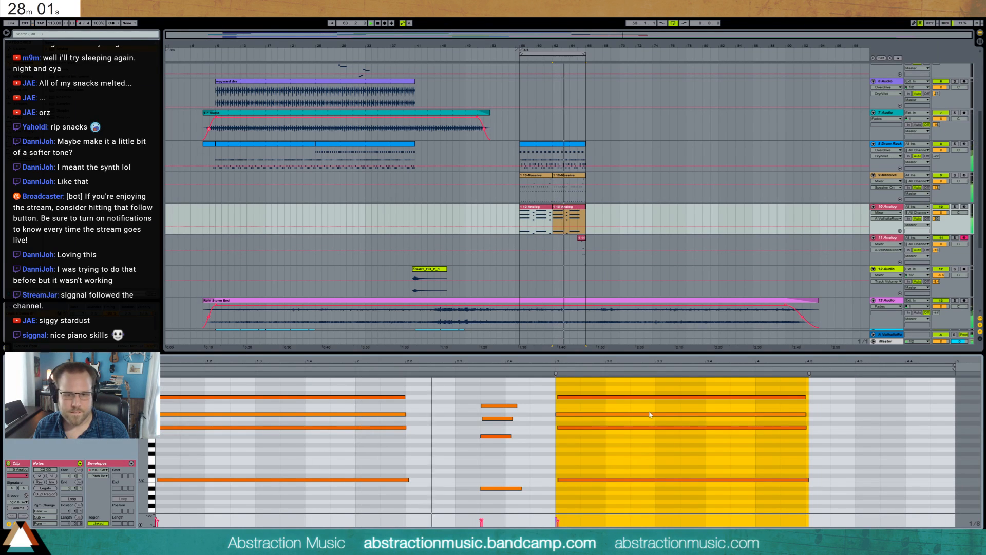
{"action": "left_click_drag", "start_coordinate": [649, 383], "coordinate": [676, 506]}
{"action": "left_click_drag", "start_coordinate": [804, 397], "coordinate": [851, 404]}
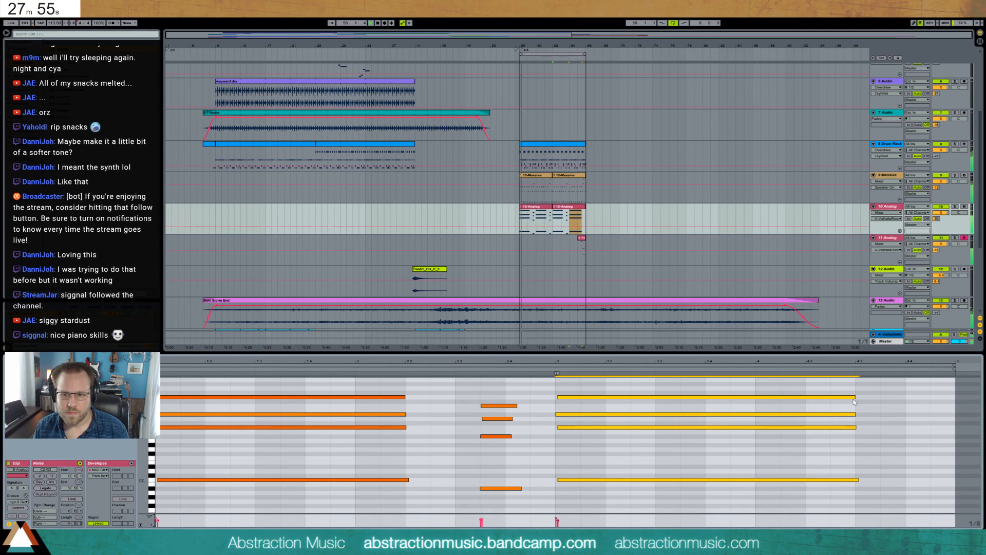
{"action": "left_click_drag", "start_coordinate": [855, 397], "coordinate": [842, 397]}
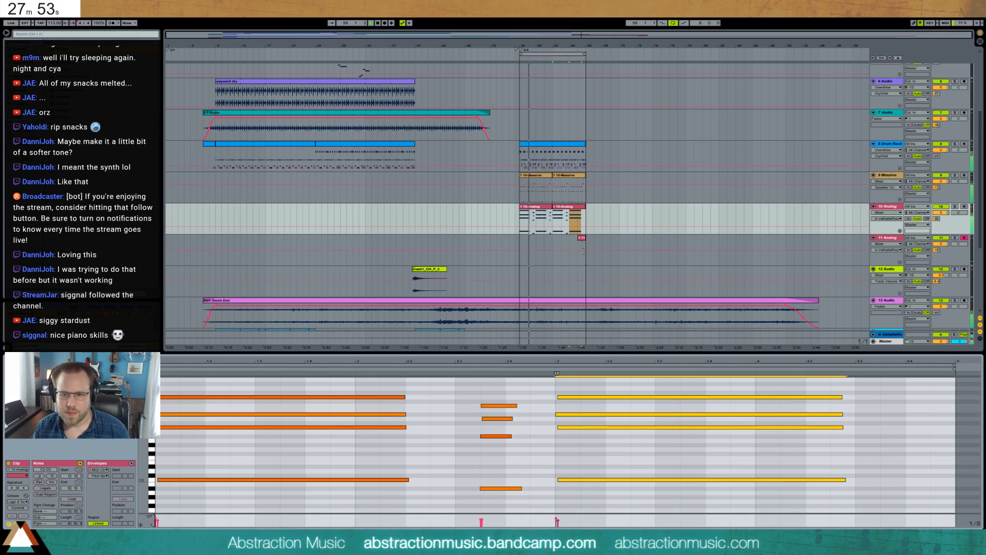
Open the short clip on the 11 Analog track, compare it with the second 10 Analog clip, and play from its first note.
{"action": "key", "text": "shift+Tab"}
{"action": "left_click", "coordinate": [579, 238]}
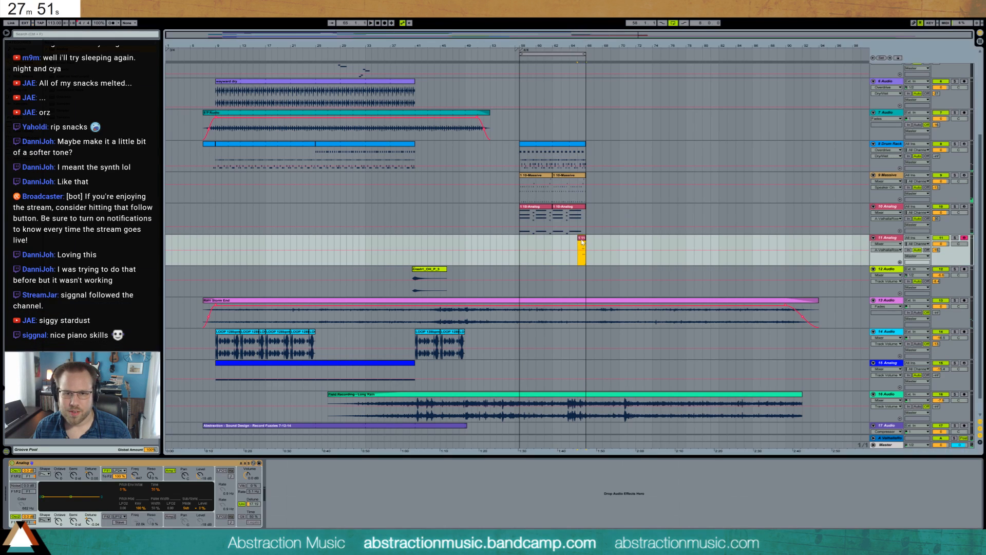
{"action": "left_click_drag", "start_coordinate": [773, 386], "coordinate": [786, 416]}
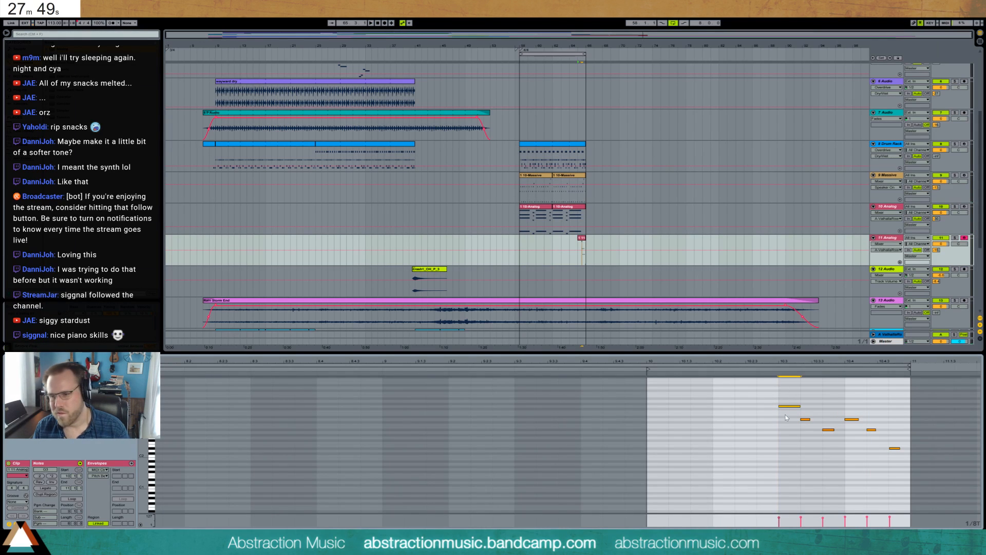
{"action": "left_click", "coordinate": [569, 220]}
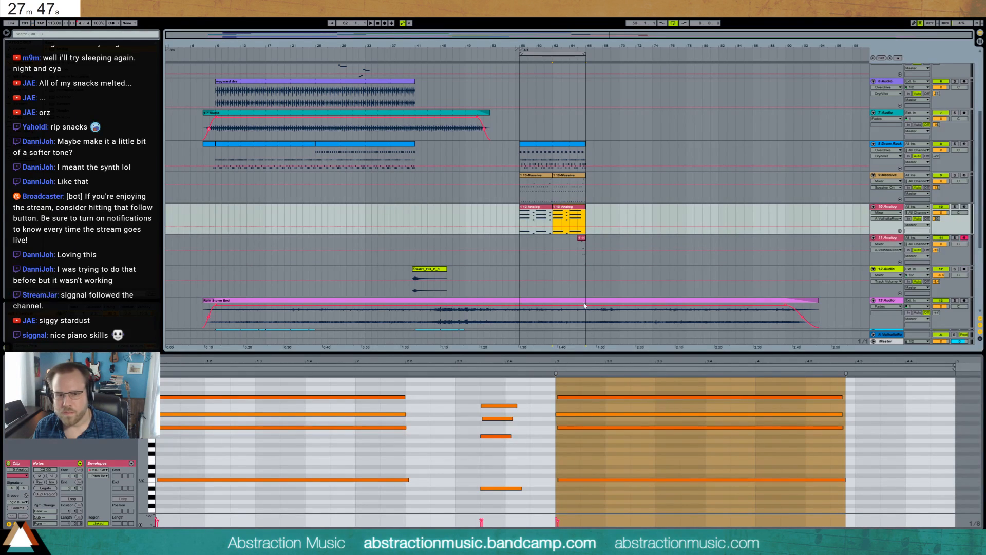
{"action": "left_click", "coordinate": [582, 238]}
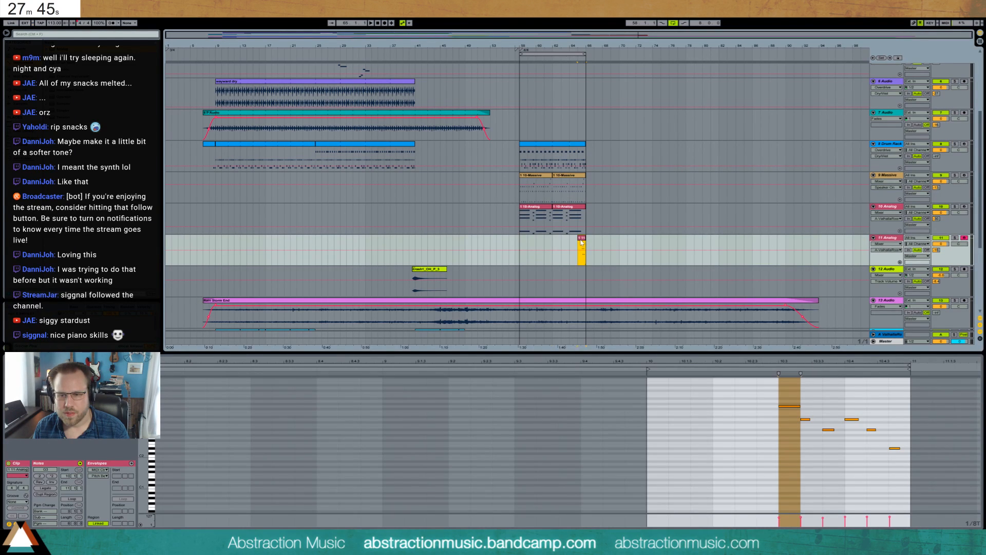
{"action": "left_click", "coordinate": [799, 386]}
{"action": "left_click", "coordinate": [773, 370]}
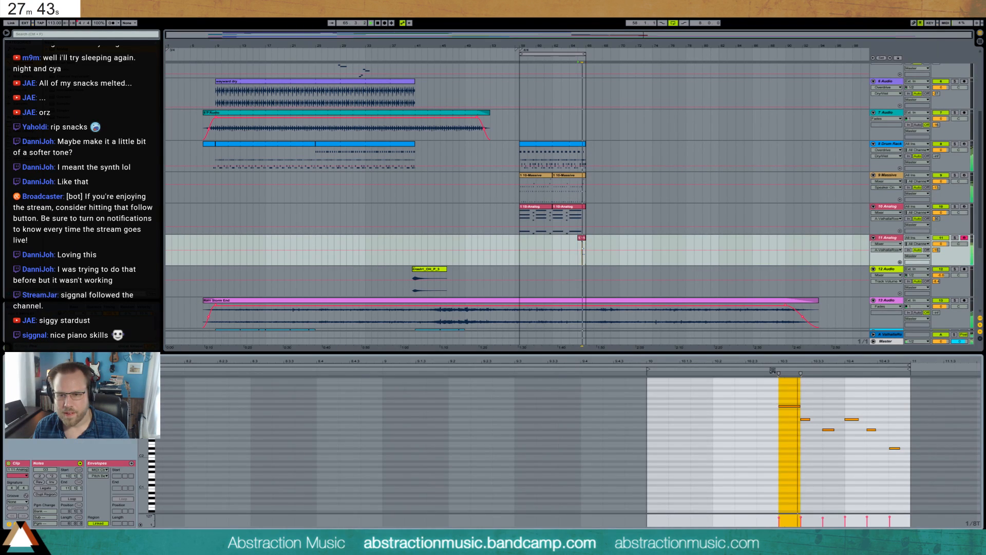
Raise the fourth note of the 11 Analog clip by three semitones and play the phrase back from its start.
{"action": "left_click", "coordinate": [851, 420]}
{"action": "key", "text": "space"}
{"action": "key", "text": "Up"}
{"action": "key", "text": "Up"}
{"action": "key", "text": "Up"}
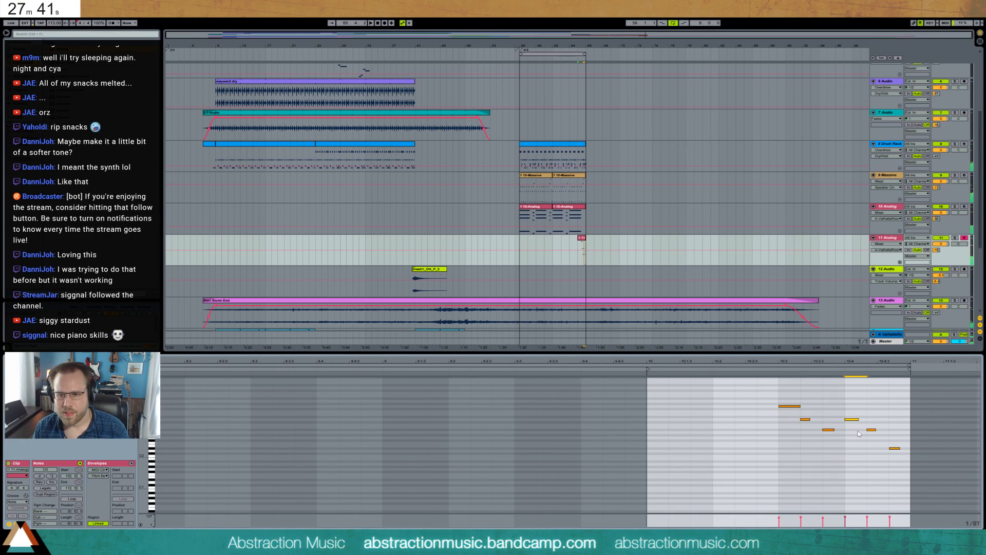
{"action": "left_click", "coordinate": [774, 368]}
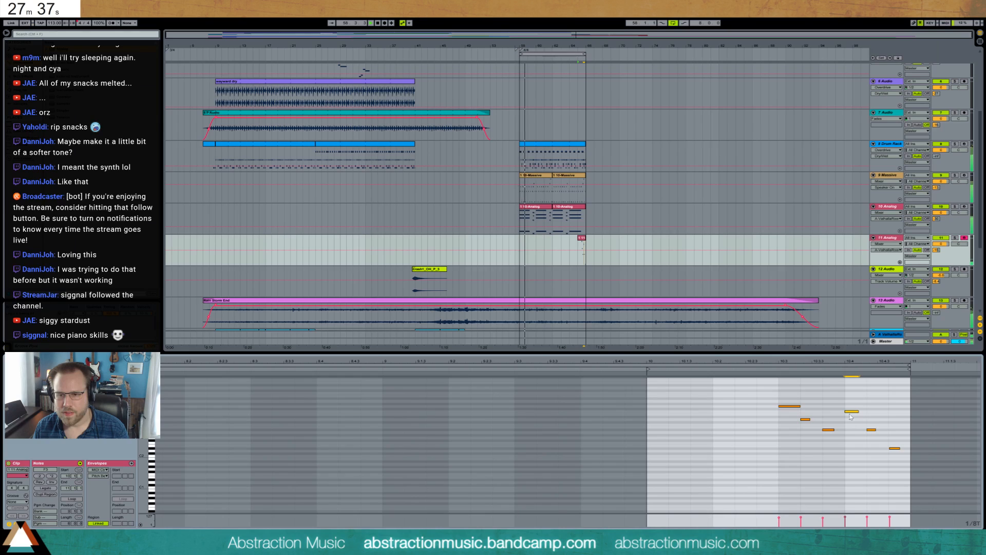
Adjust the filter 1 frequency of the Analog synth on the 11 Analog track.
{"action": "left_click_drag", "start_coordinate": [771, 392], "coordinate": [889, 515]}
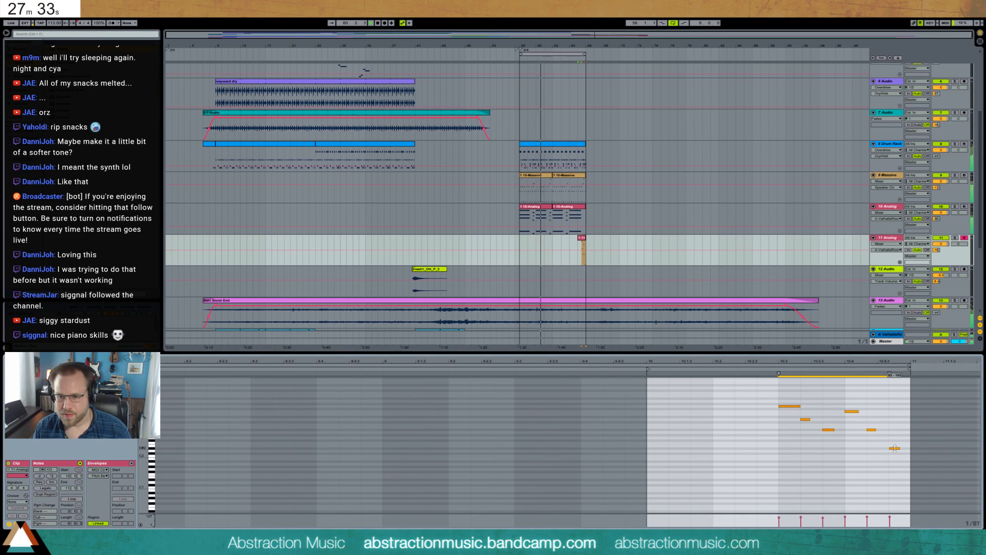
{"action": "key", "text": "shift+Tab"}
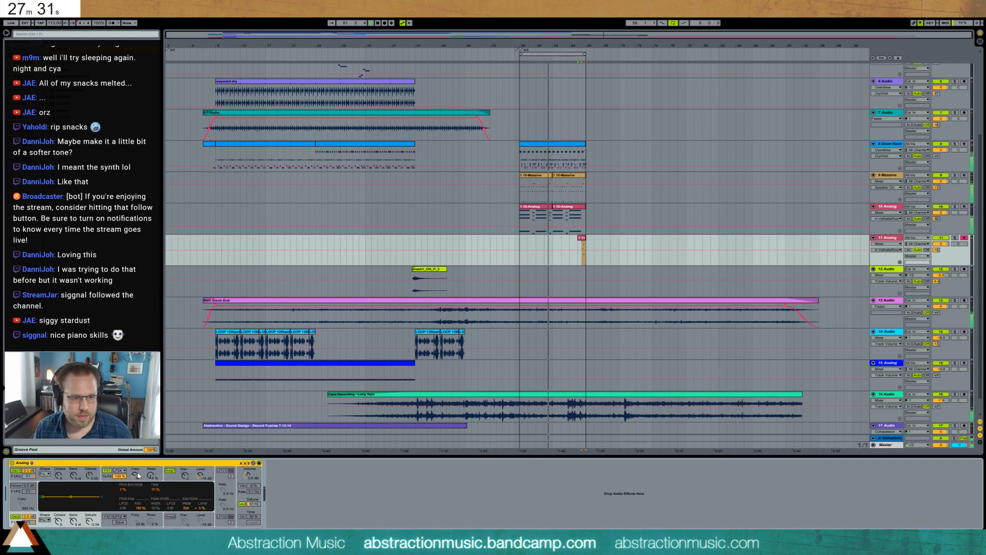
{"action": "left_click_drag", "start_coordinate": [138, 475], "coordinate": [137, 465]}
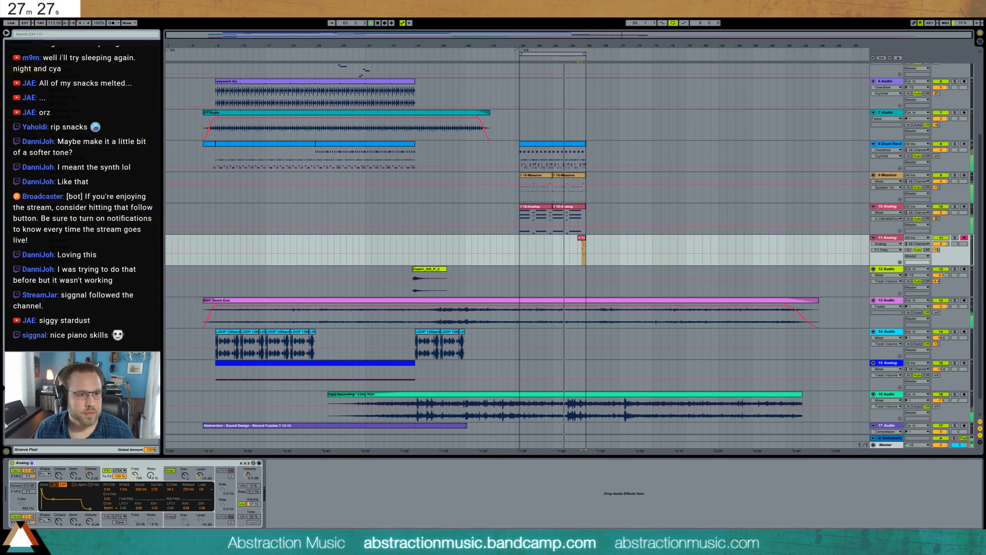
Try a Ping Pong Delay with an adjusted filter and delay time on the 11 Analog track, and delete it.
{"action": "left_click_drag", "start_coordinate": [68, 219], "coordinate": [278, 524]}
{"action": "left_click_drag", "start_coordinate": [291, 475], "coordinate": [293, 476]}
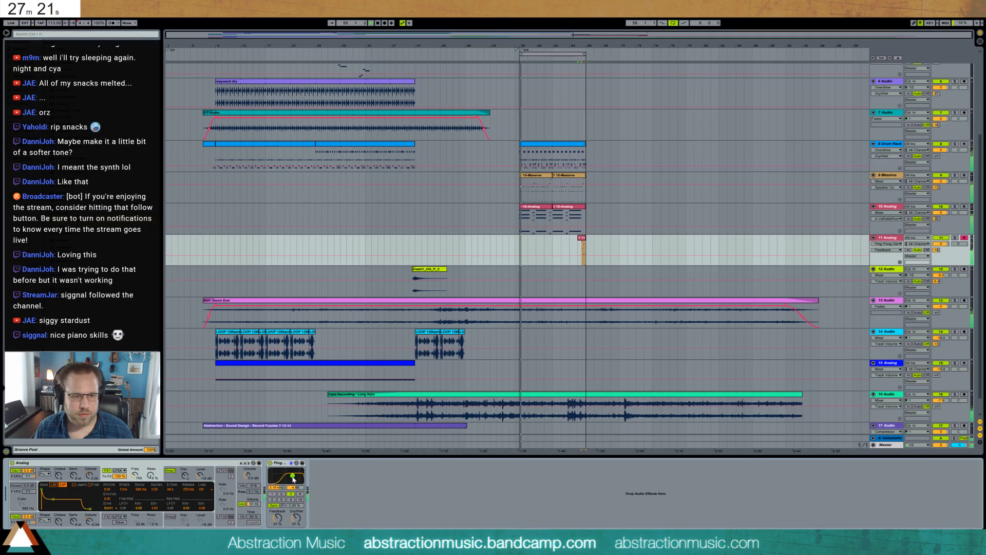
{"action": "left_click", "coordinate": [273, 494]}
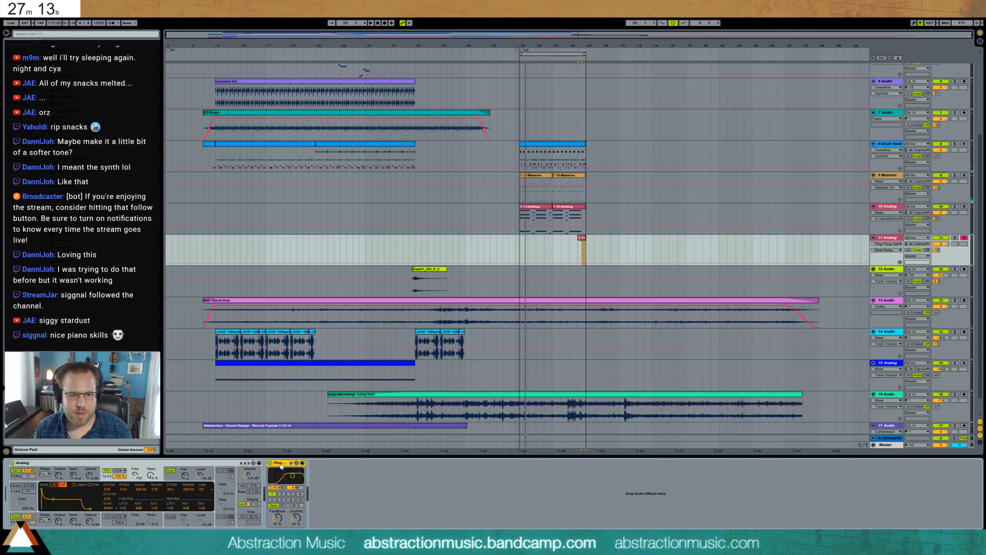
{"action": "key", "text": "Delete"}
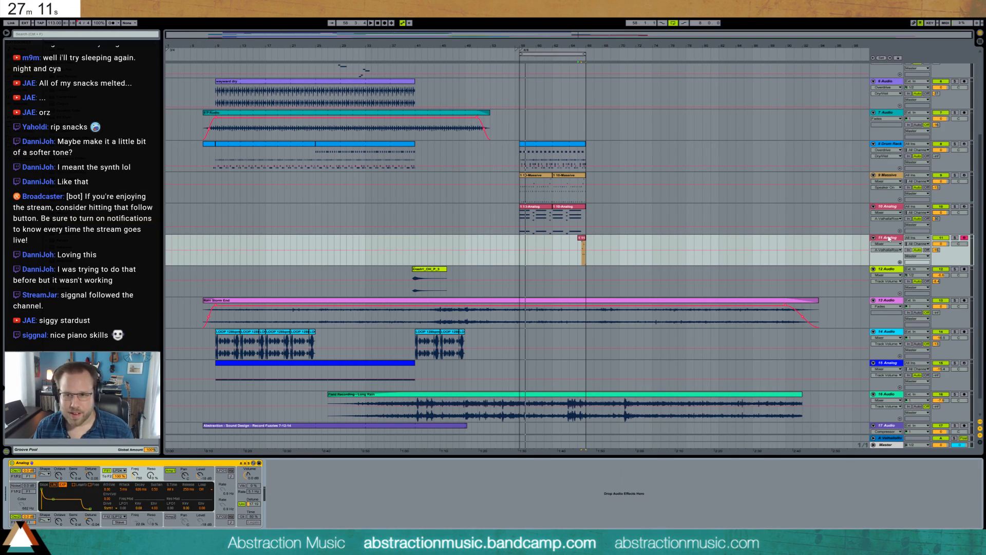
Insert a MIDI track below 11 Analog and create and open a one-bar MIDI clip on it at the loop start.
{"action": "key", "text": "ctrl+shift+t"}
{"action": "left_click", "coordinate": [520, 284]}
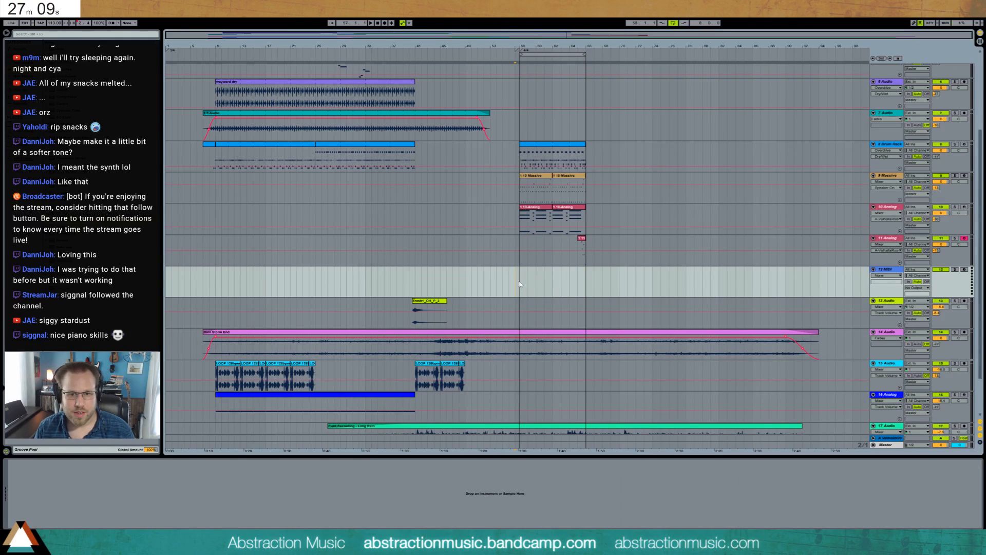
{"action": "left_click_drag", "start_coordinate": [521, 283], "coordinate": [527, 286]}
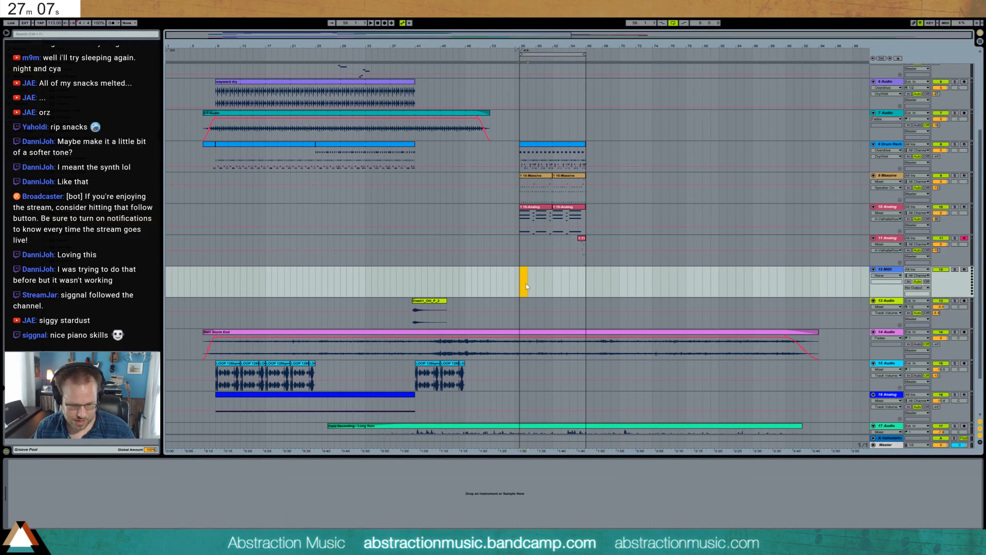
{"action": "key", "text": "ctrl+shift+m"}
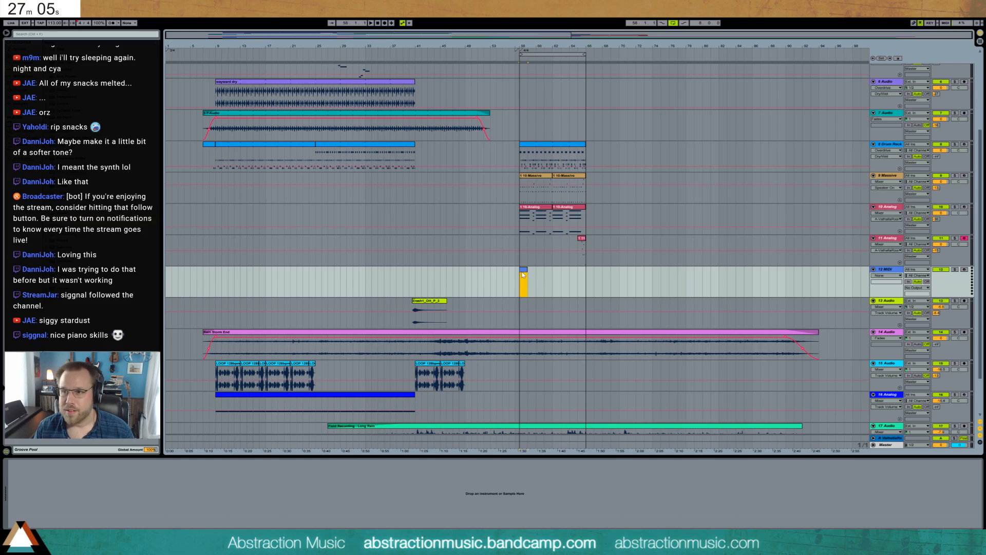
{"action": "double_click", "coordinate": [523, 274]}
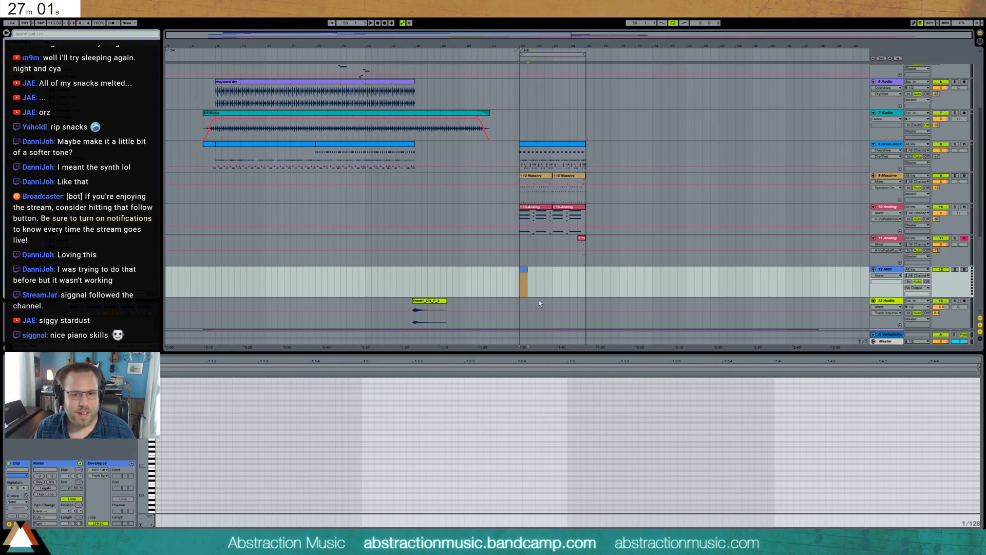
Add a Ping Pong Delay to the new MIDI track, undo the trial Analog instrument, and load Massive as its synth.
{"action": "left_click_drag", "start_coordinate": [599, 322], "coordinate": [606, 390]}
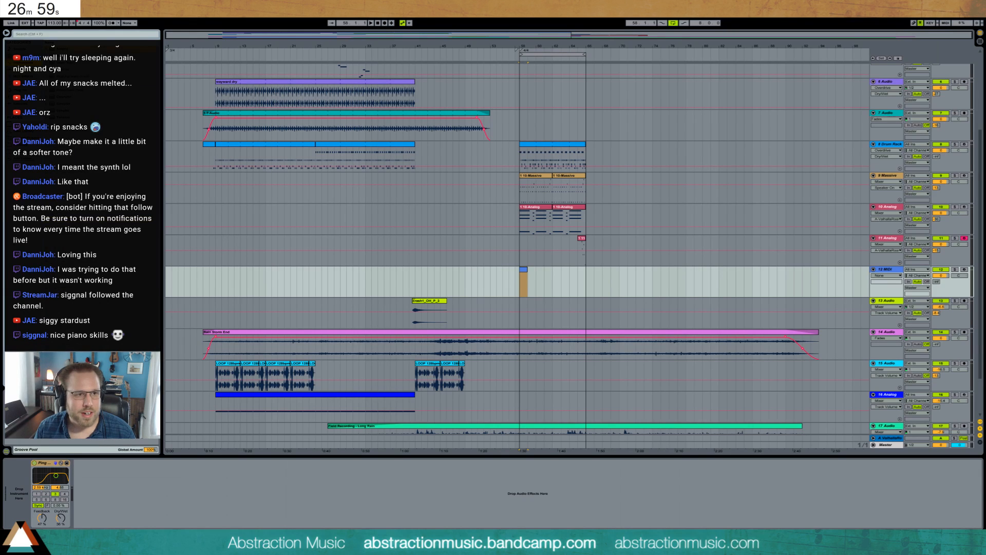
{"action": "left_click_drag", "start_coordinate": [3, 488], "coordinate": [19, 493]}
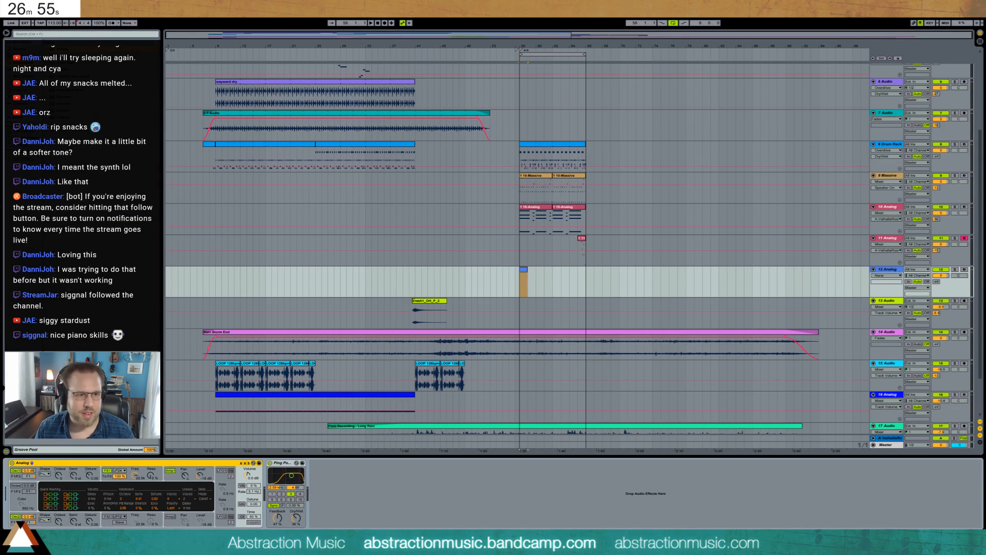
{"action": "key", "text": "ctrl+z"}
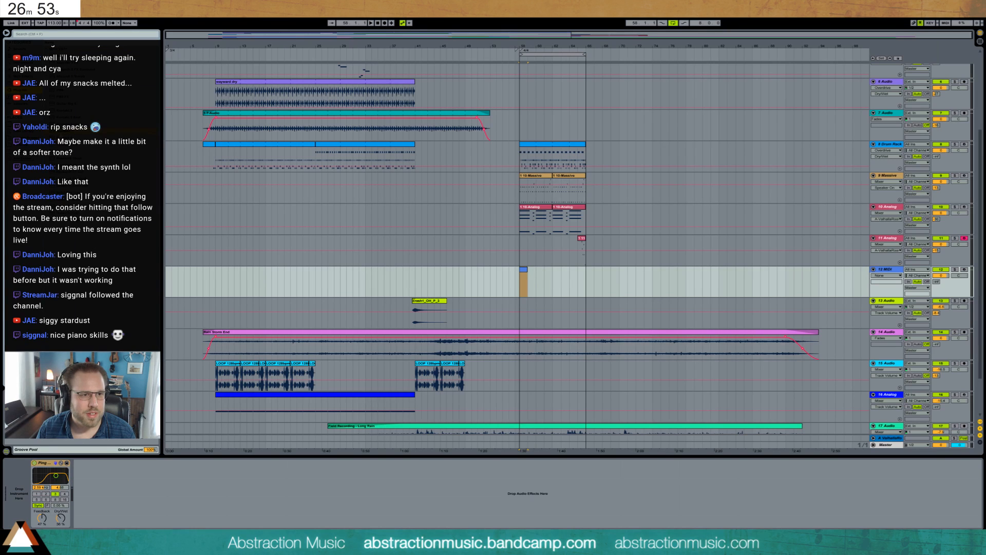
{"action": "left_click_drag", "start_coordinate": [18, 453], "coordinate": [15, 488]}
{"action": "left_click_drag", "start_coordinate": [267, 263], "coordinate": [345, 277]}
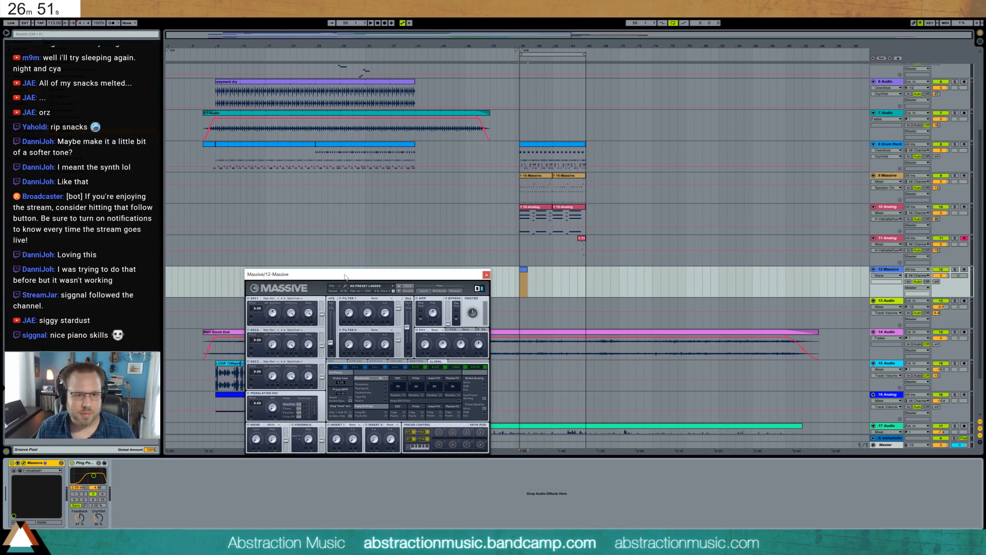
Lower the envelope level in Massive and turn down the volume of the 12 Massive track.
{"action": "left_click", "coordinate": [392, 368]}
{"action": "left_click_drag", "start_coordinate": [460, 410], "coordinate": [460, 449]}
{"action": "left_click", "coordinate": [485, 275]}
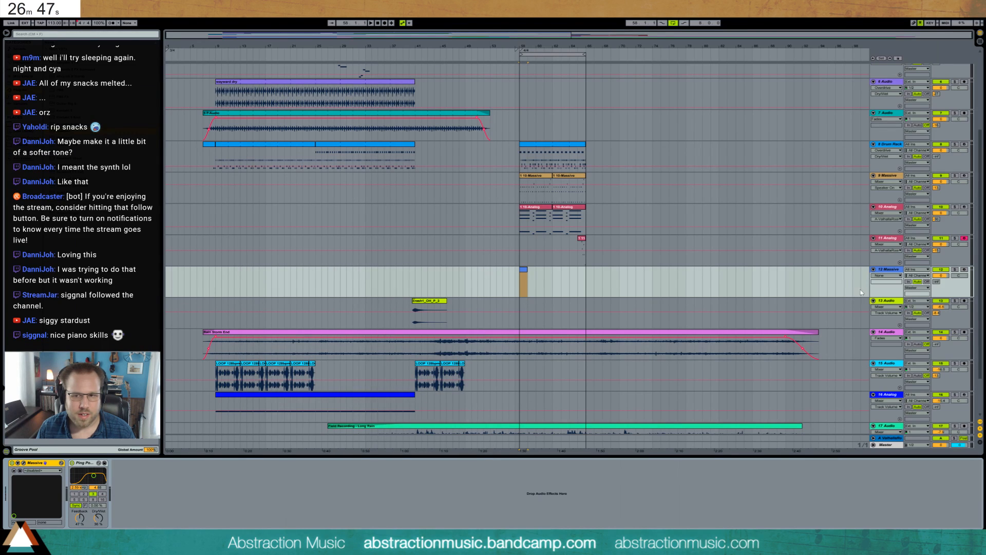
{"action": "left_click_drag", "start_coordinate": [945, 277], "coordinate": [945, 288]}
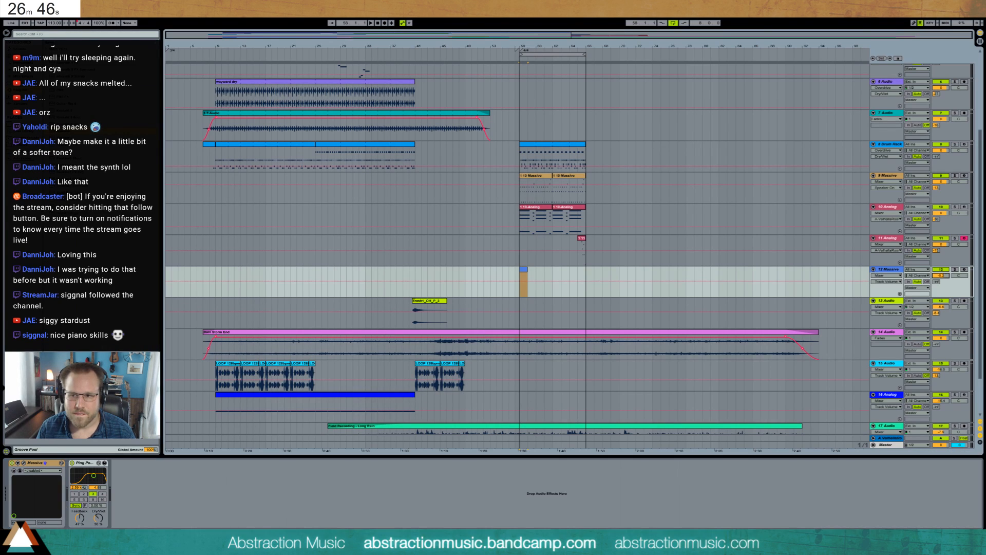
{"action": "left_click", "coordinate": [520, 293]}
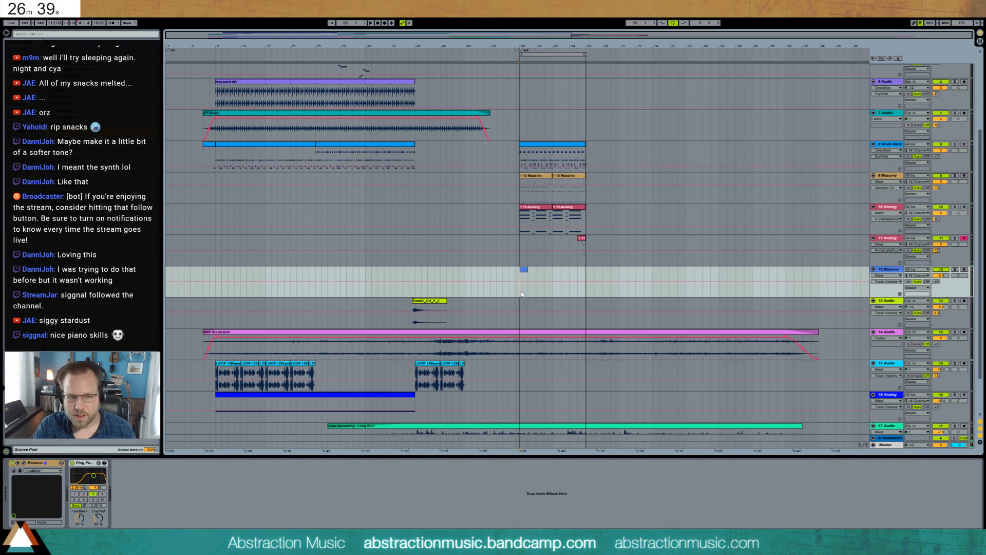
Arm the 12 Massive track for recording and adjust the noise amp level in Massive.
{"action": "left_click", "coordinate": [24, 464]}
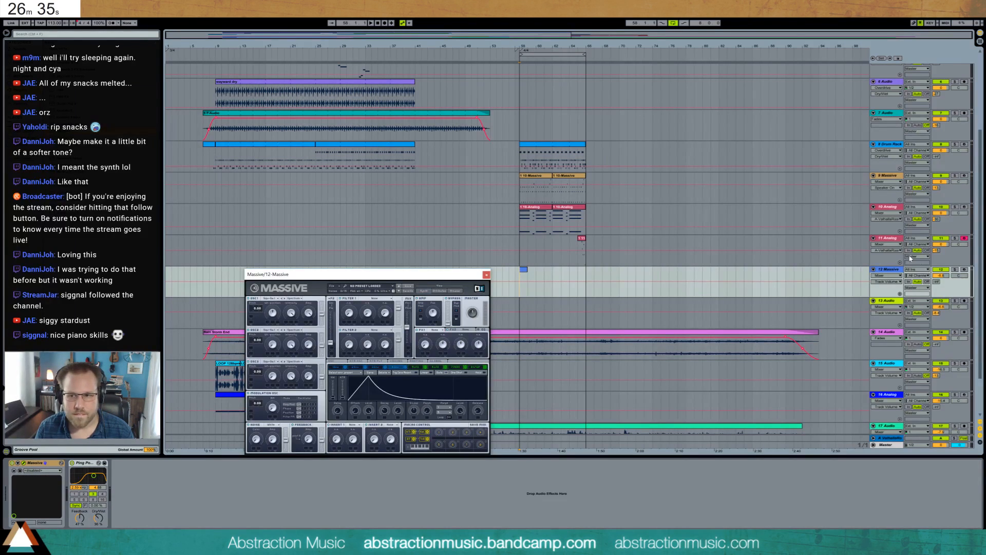
{"action": "left_click", "coordinate": [964, 270]}
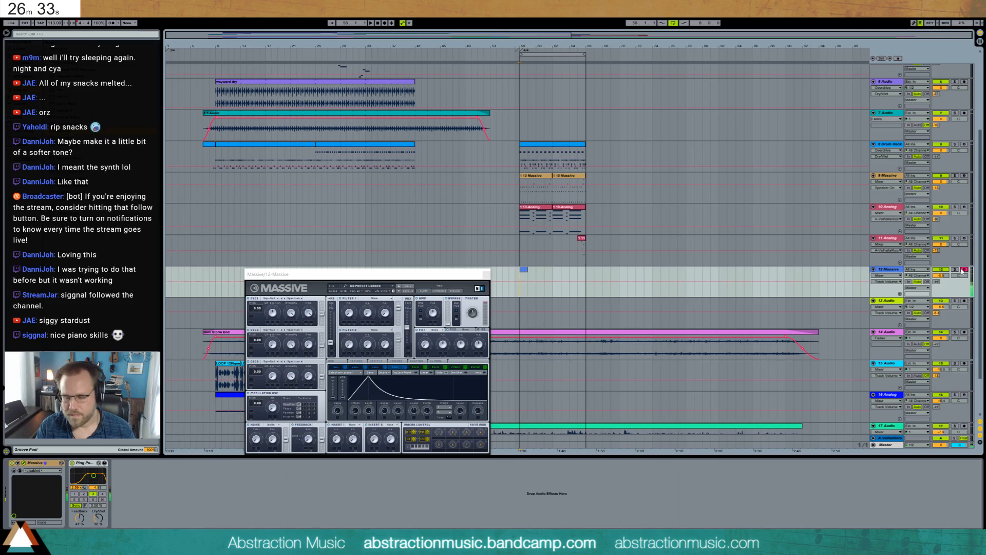
{"action": "left_click", "coordinate": [486, 275]}
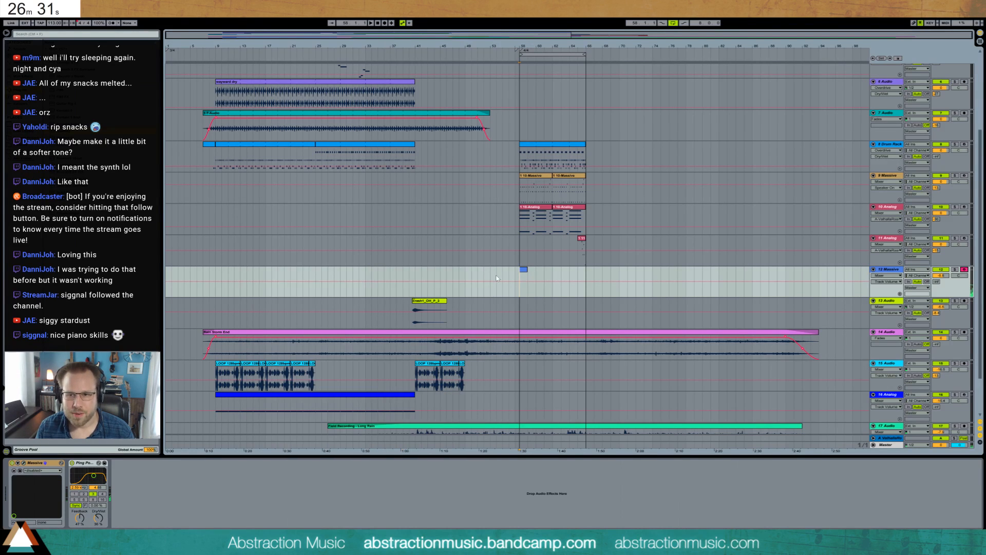
{"action": "left_click", "coordinate": [24, 464]}
{"action": "mouse_move", "coordinate": [272, 439]}
{"action": "left_mouse_down"}
{"action": "mouse_move", "coordinate": [264, 355]}
{"action": "mouse_move", "coordinate": [262, 421]}
{"action": "mouse_move", "coordinate": [261, 409]}
{"action": "mouse_move", "coordinate": [272, 439]}
{"action": "left_mouse_up"}
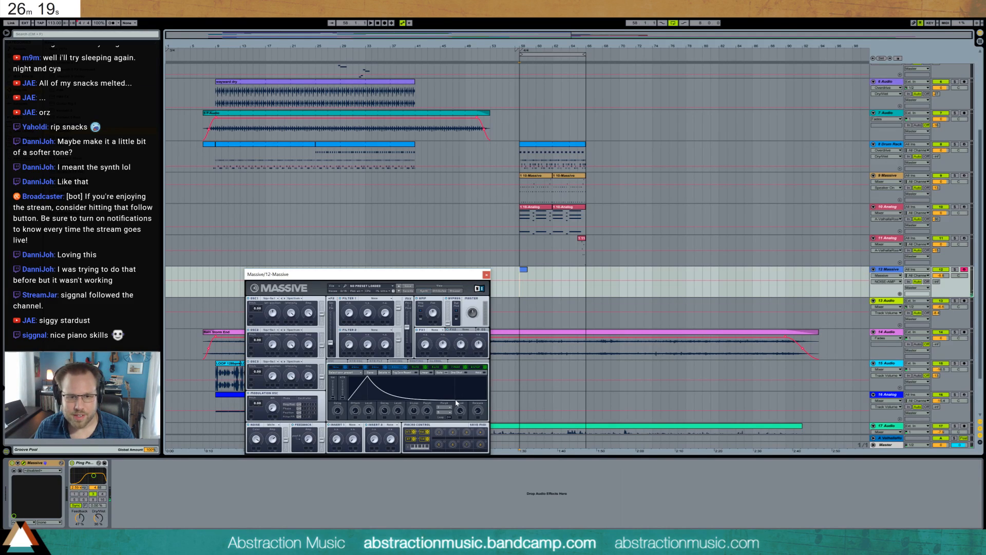
{"action": "left_click", "coordinate": [486, 275]}
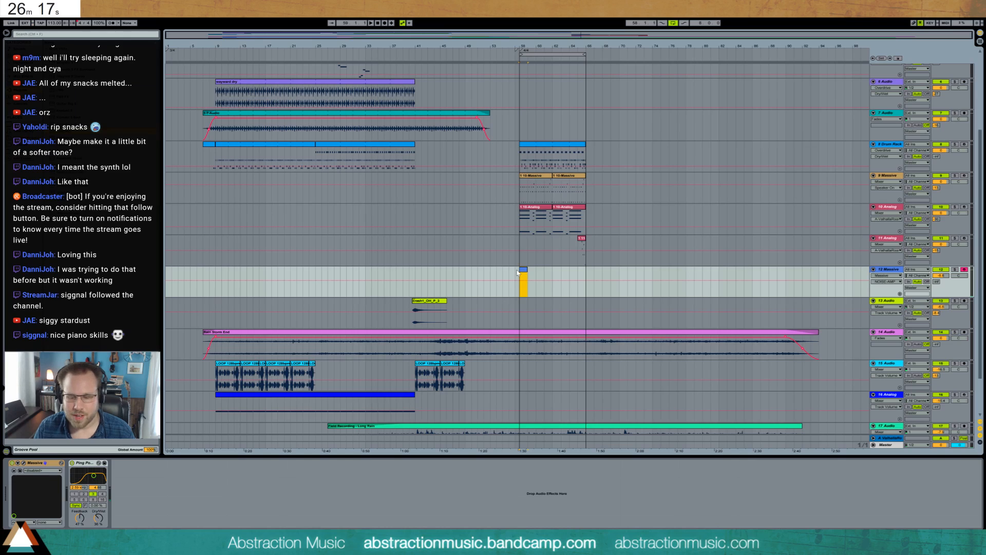
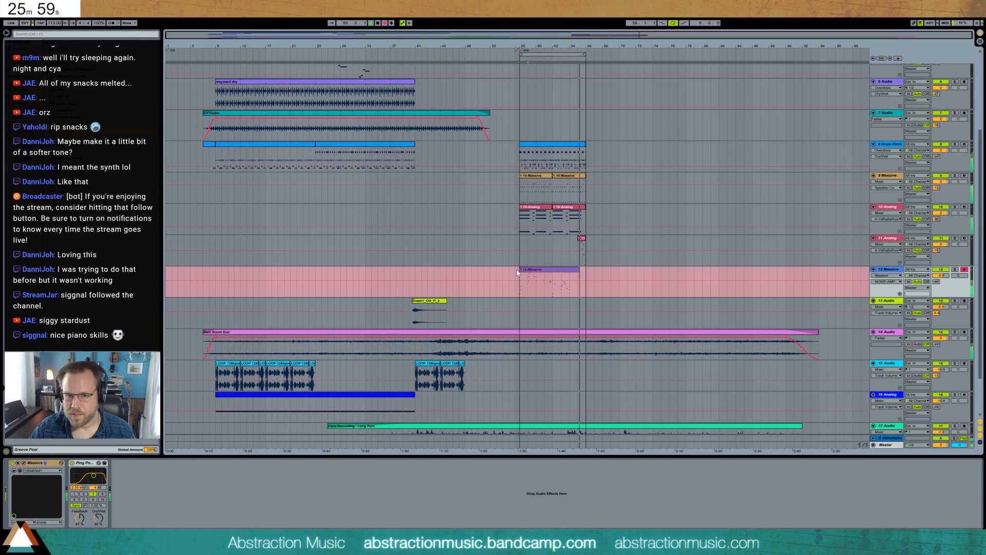
Finish the eight-bar recording on the 12 Massive track, open the recorded clip, and quantize all its notes.
{"action": "key", "text": "space"}
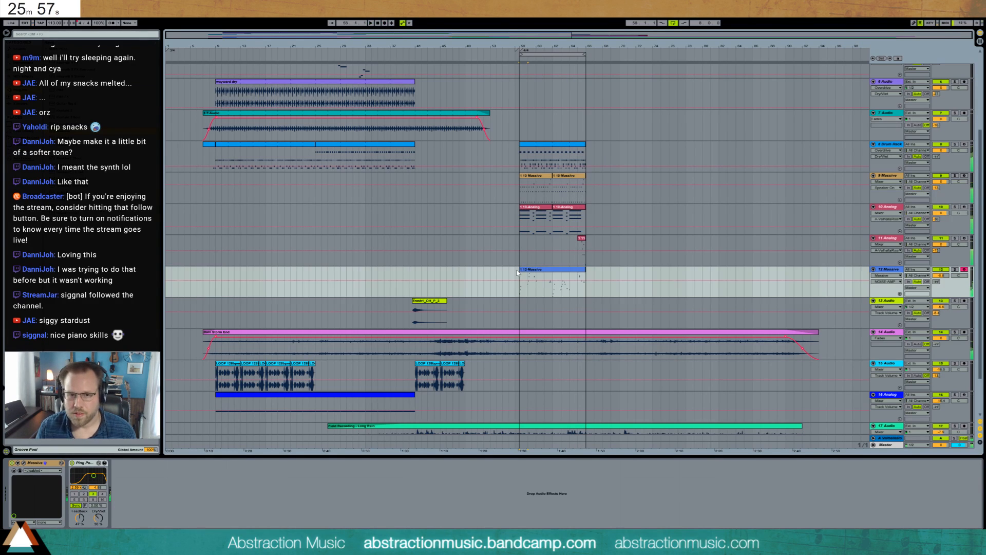
{"action": "double_click", "coordinate": [550, 274]}
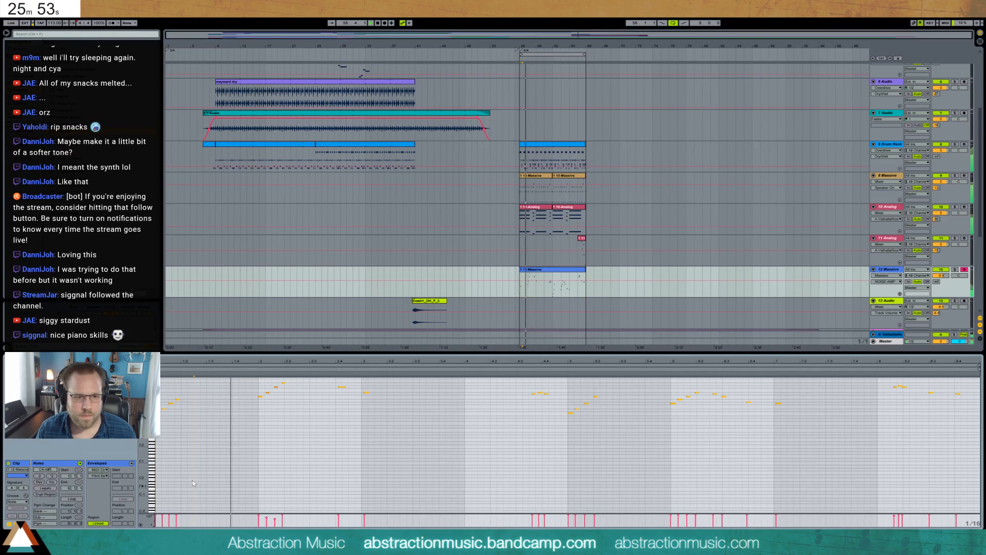
{"action": "left_click_drag", "start_coordinate": [143, 446], "coordinate": [140, 510]}
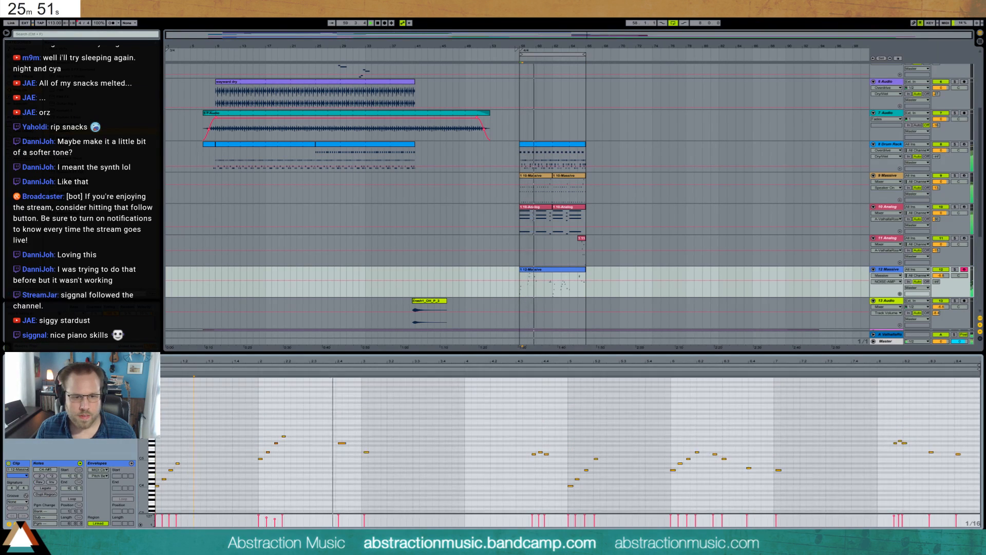
{"action": "left_click_drag", "start_coordinate": [347, 463], "coordinate": [373, 467]}
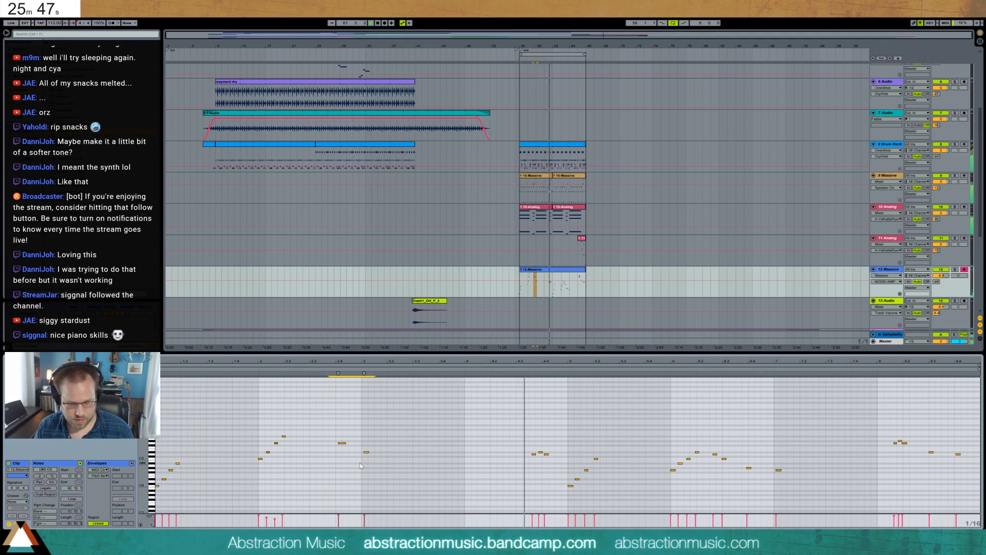
{"action": "key", "text": "ctrl+a"}
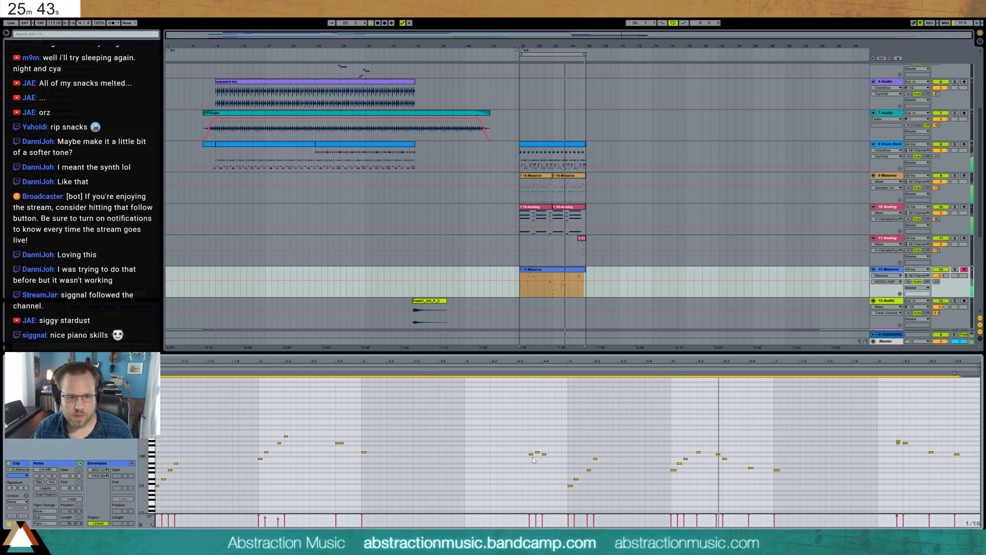
Try to shift the late notes in bars 2, 5 and 6 of the Massive clip one sixteenth earlier.
{"action": "left_click_drag", "start_coordinate": [272, 420], "coordinate": [297, 448]}
{"action": "key", "text": "Left"}
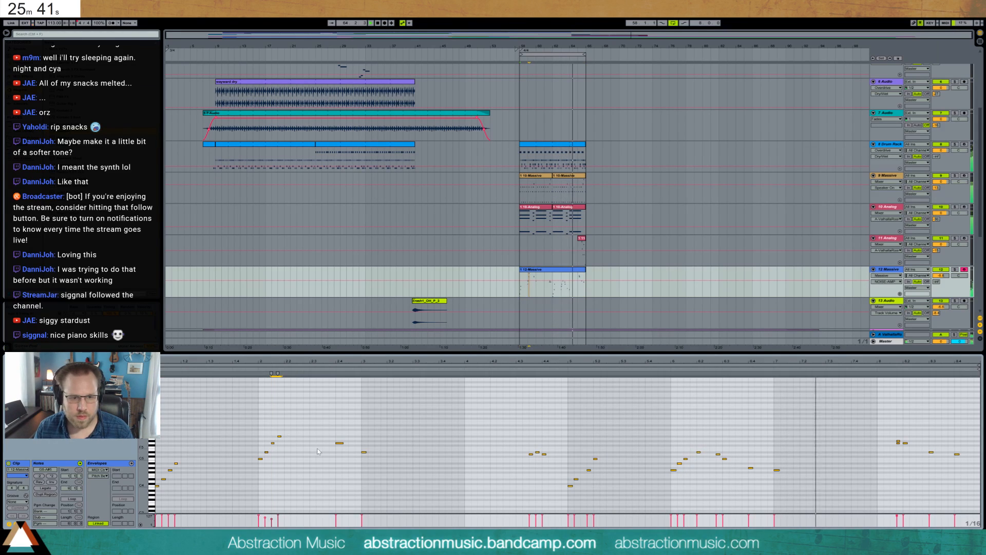
{"action": "left_click_drag", "start_coordinate": [583, 449], "coordinate": [611, 475]}
{"action": "key", "text": "Left"}
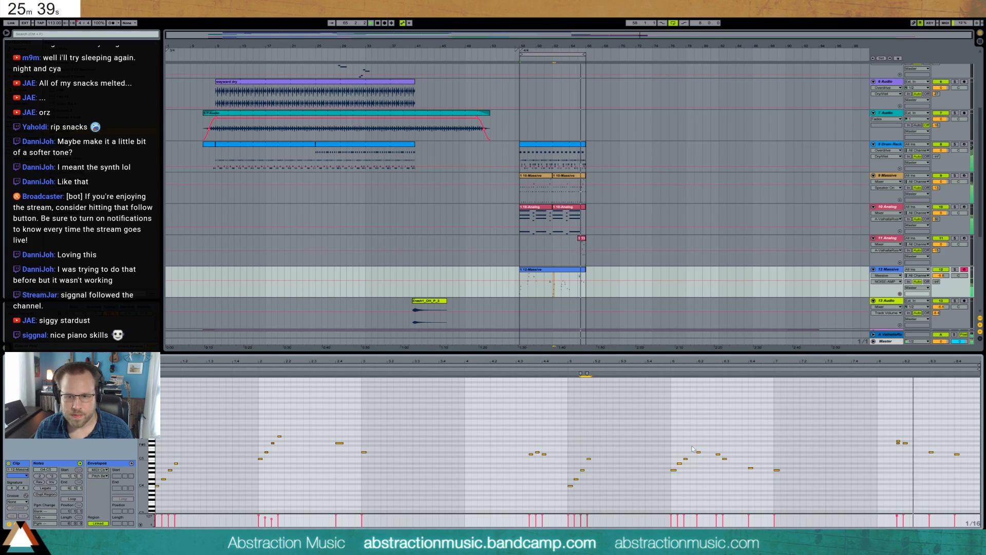
{"action": "left_click_drag", "start_coordinate": [695, 447], "coordinate": [708, 459]}
{"action": "key", "text": "Left"}
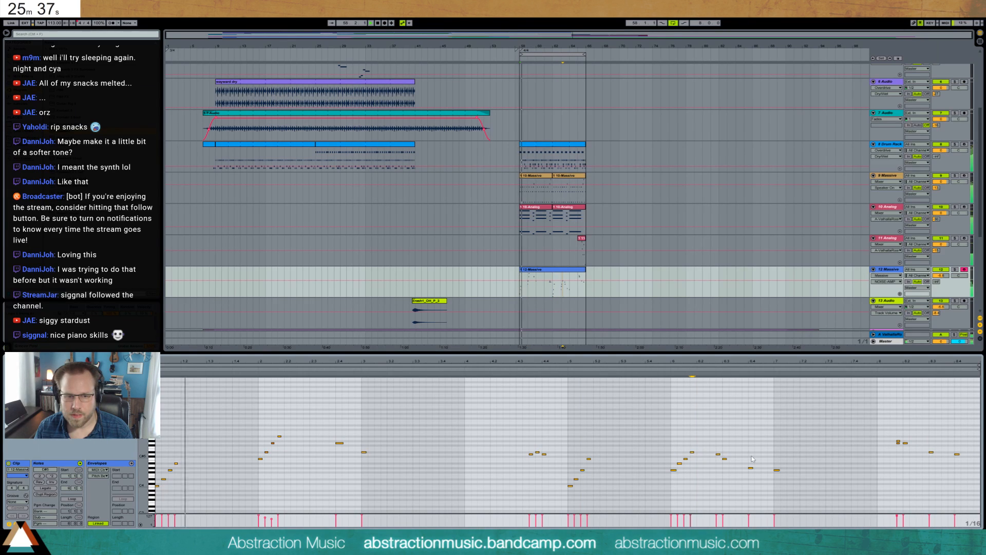
{"action": "key", "text": "ctrl+z"}
{"action": "key", "text": "ctrl+z"}
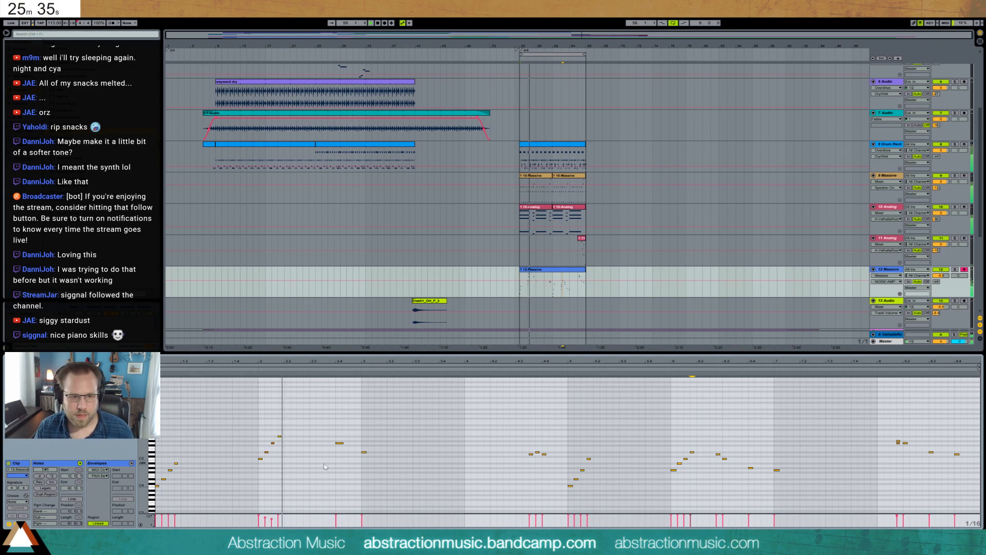
Quantize all notes of the 12 Massive clip to the 1/8T triplet grid.
{"action": "key", "text": "ctrl+a"}
{"action": "key", "text": "ctrl+u"}
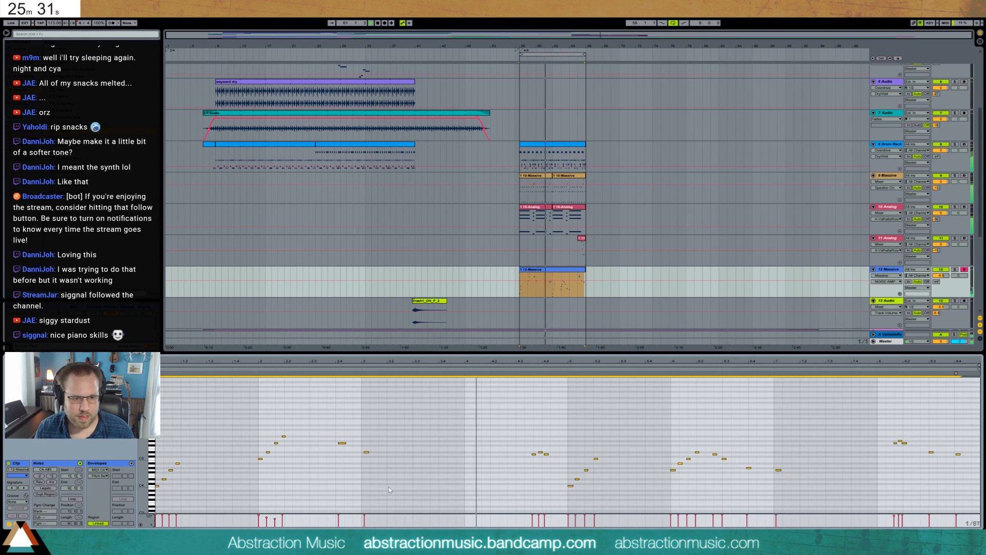
{"action": "key", "text": "ctrl+u"}
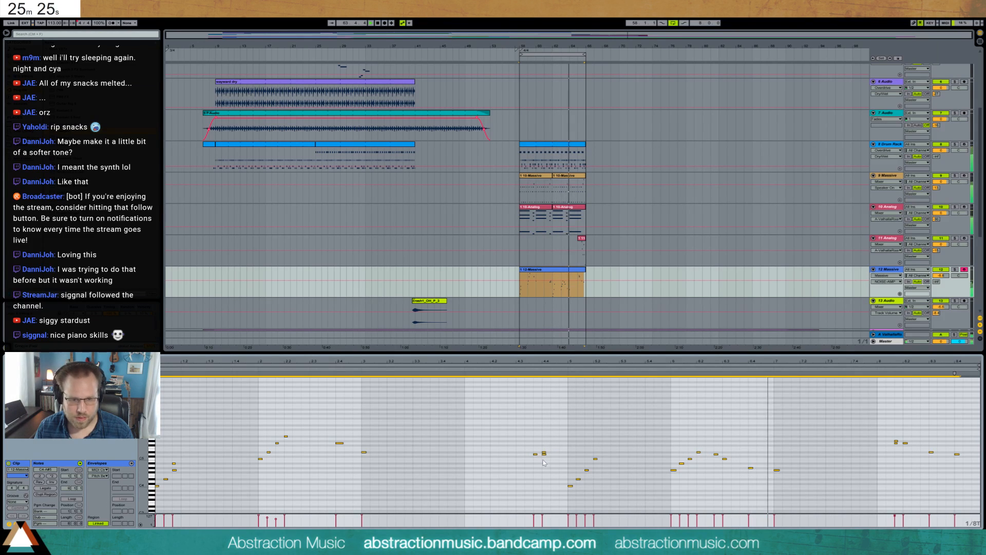
{"action": "key", "text": "ctrl+4"}
{"action": "key", "text": "ctrl+4"}
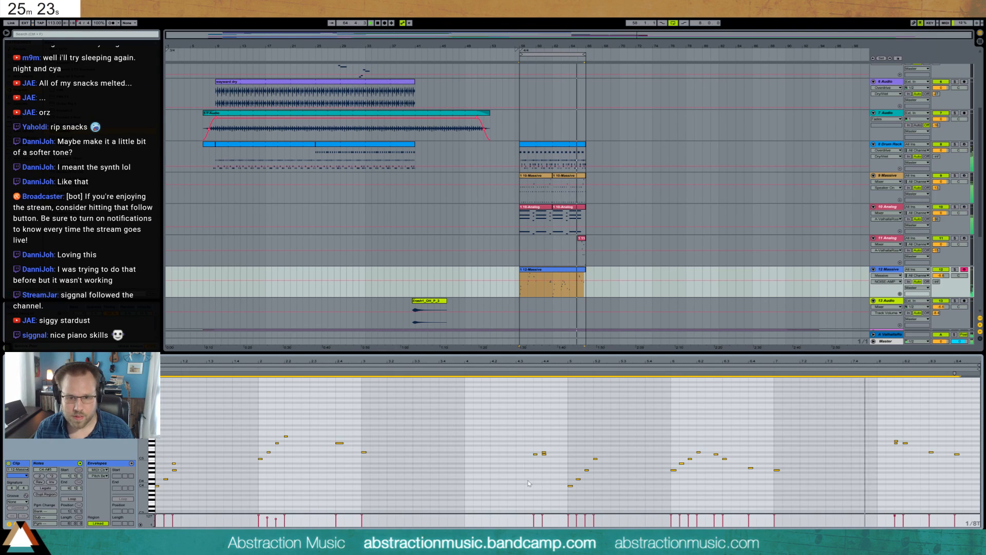
Switch the note grid to 1/16 and spread the overlapping notes just before bar 5 onto separate grid steps.
{"action": "key", "text": "ctrl+1"}
{"action": "key", "text": "ctrl+1"}
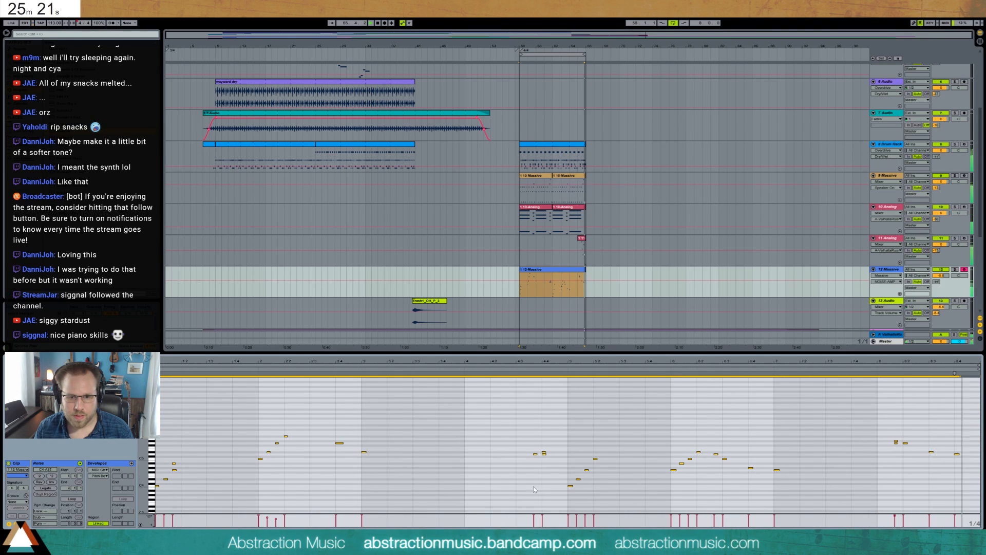
{"action": "left_click", "coordinate": [536, 450]}
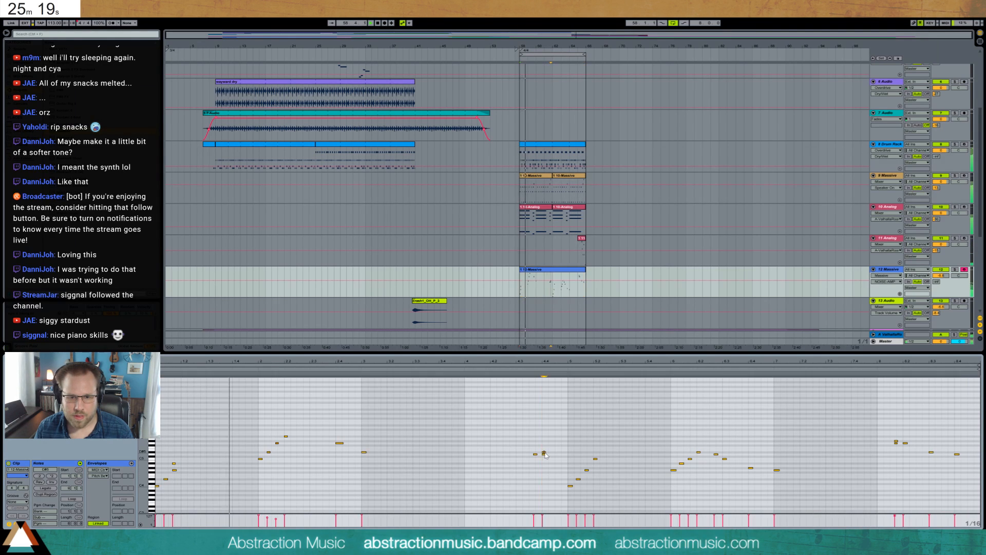
{"action": "left_click_drag", "start_coordinate": [535, 454], "coordinate": [537, 450]}
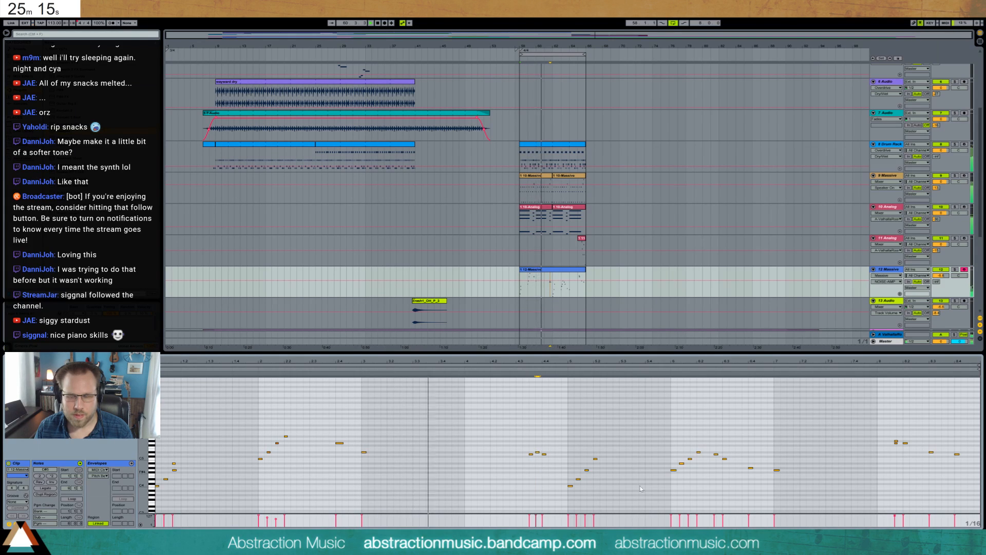
Adjust the volume of the 12 Massive track and restart playback of the loop.
{"action": "key", "text": "shift+Tab"}
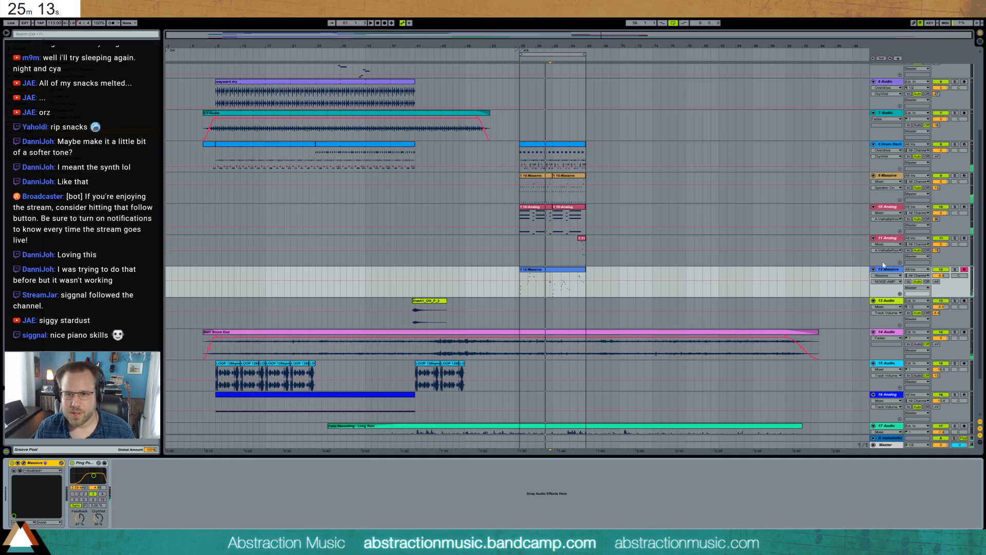
{"action": "left_click_drag", "start_coordinate": [942, 277], "coordinate": [940, 270]}
{"action": "key", "text": "space"}
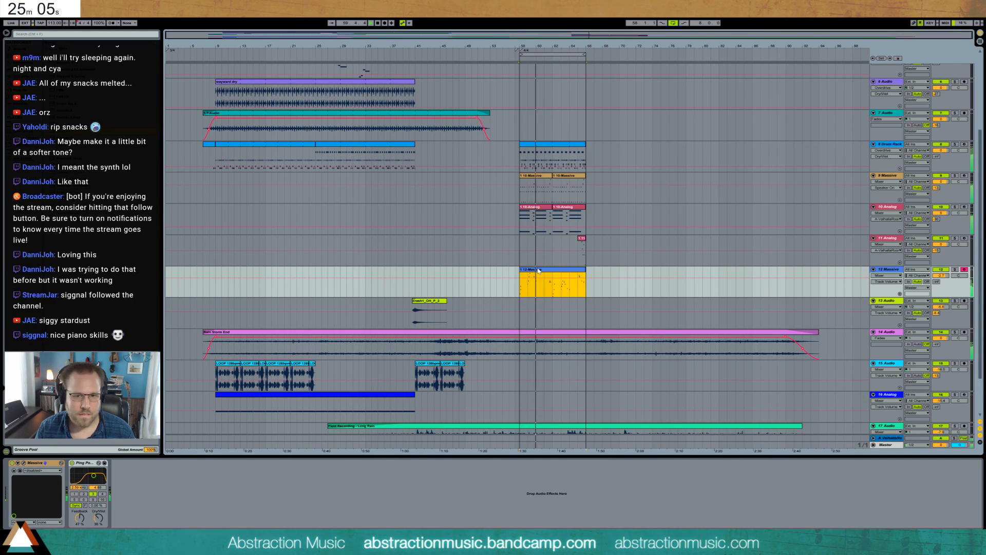
Move the highest note of the Massive clip's opening run one 1/8T step later and lower the Ping Pong Delay's Dry/Wet.
{"action": "double_click", "coordinate": [538, 271]}
{"action": "mouse_move", "coordinate": [171, 453]}
{"action": "left_mouse_down"}
{"action": "mouse_move", "coordinate": [189, 477]}
{"action": "mouse_move", "coordinate": [180, 468]}
{"action": "left_mouse_up"}
{"action": "key", "text": "ctrl+3"}
{"action": "key", "text": "Right"}
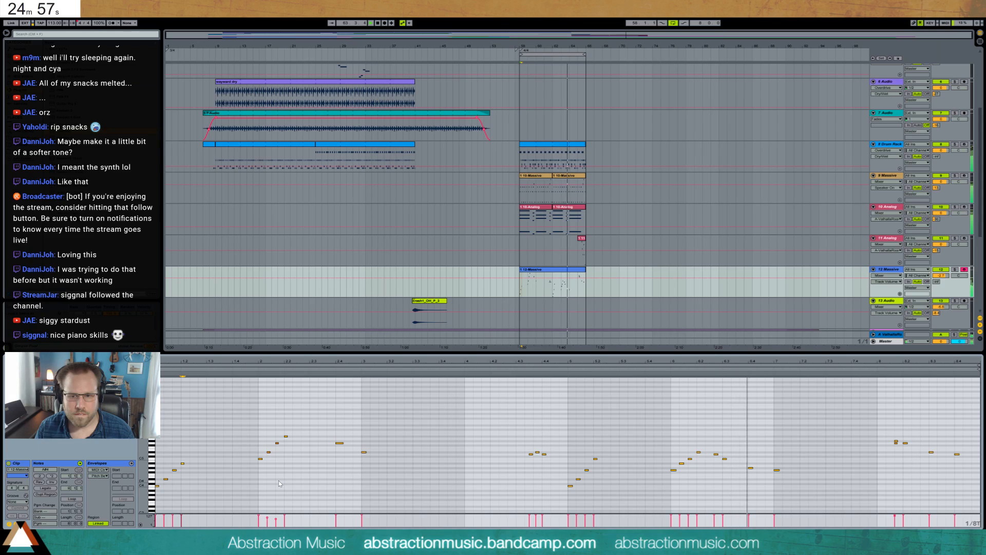
{"action": "key", "text": "shift+Tab"}
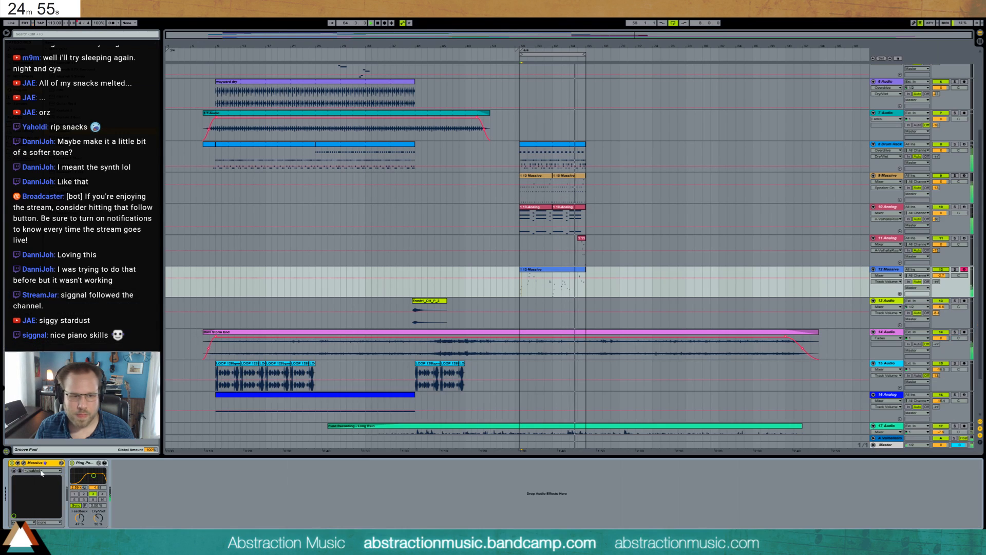
{"action": "left_click_drag", "start_coordinate": [98, 517], "coordinate": [98, 521]}
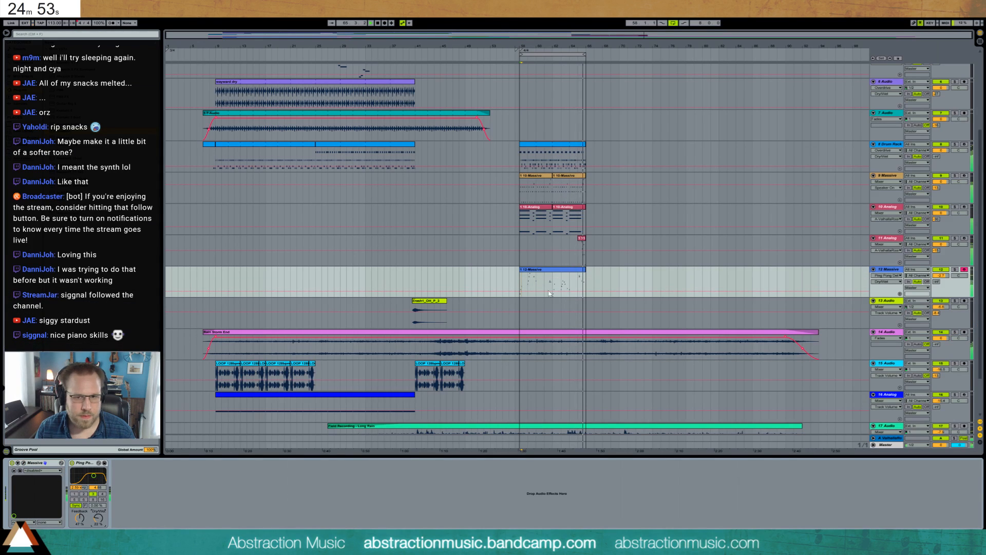
Set the Massive clip's grid to 1/16 and spread the overlapping notes early in bar 8 onto separate grid steps.
{"action": "double_click", "coordinate": [585, 269]}
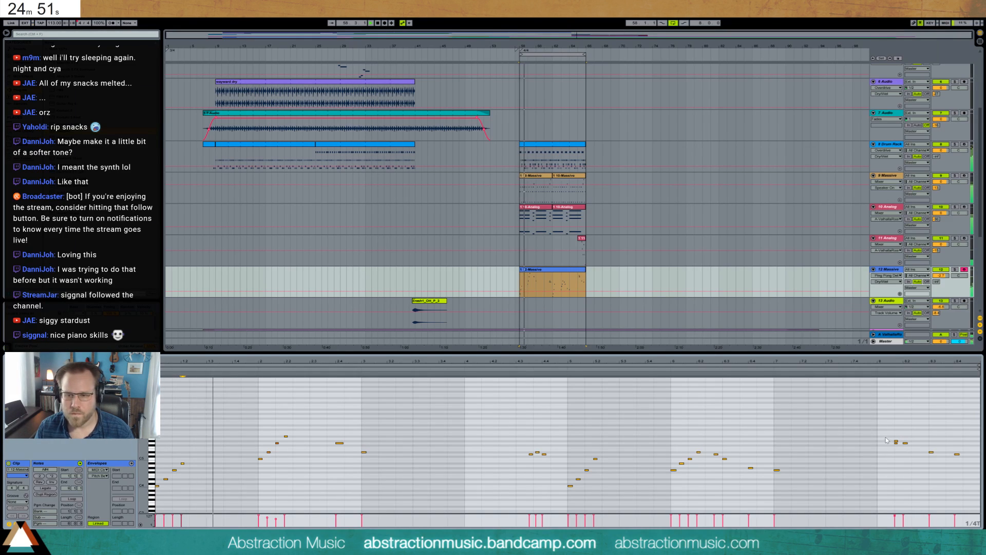
{"action": "key", "text": "ctrl+3"}
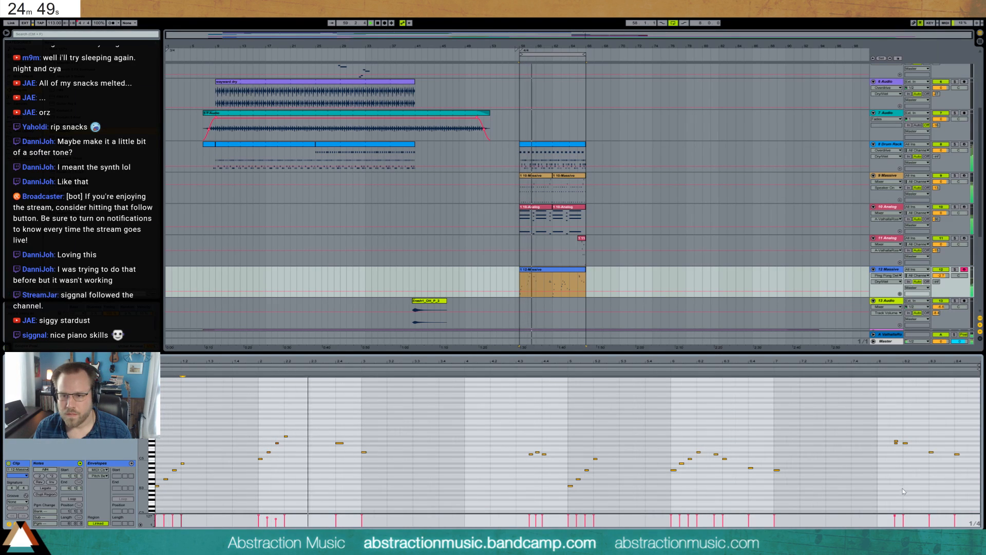
{"action": "key", "text": "ctrl+1"}
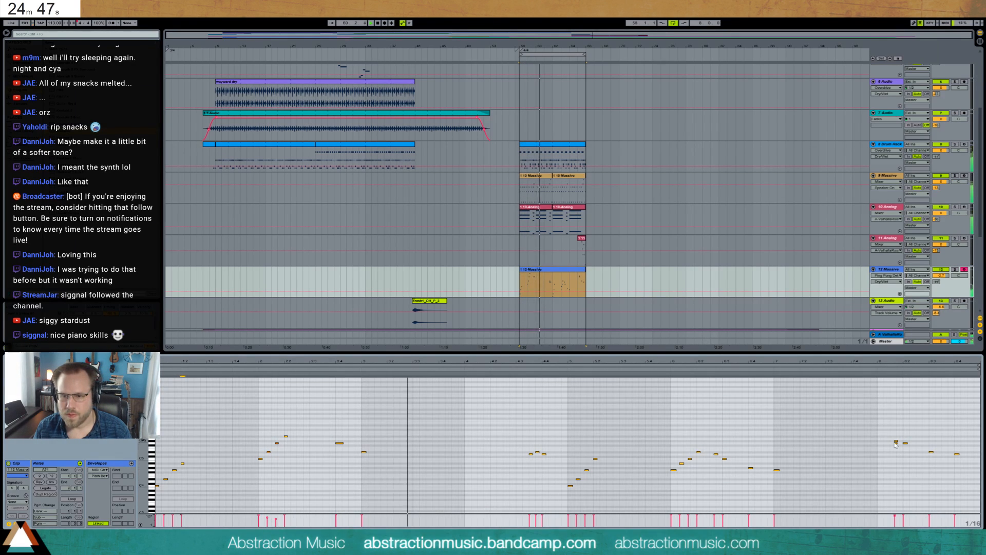
{"action": "left_click_drag", "start_coordinate": [898, 443], "coordinate": [900, 442]}
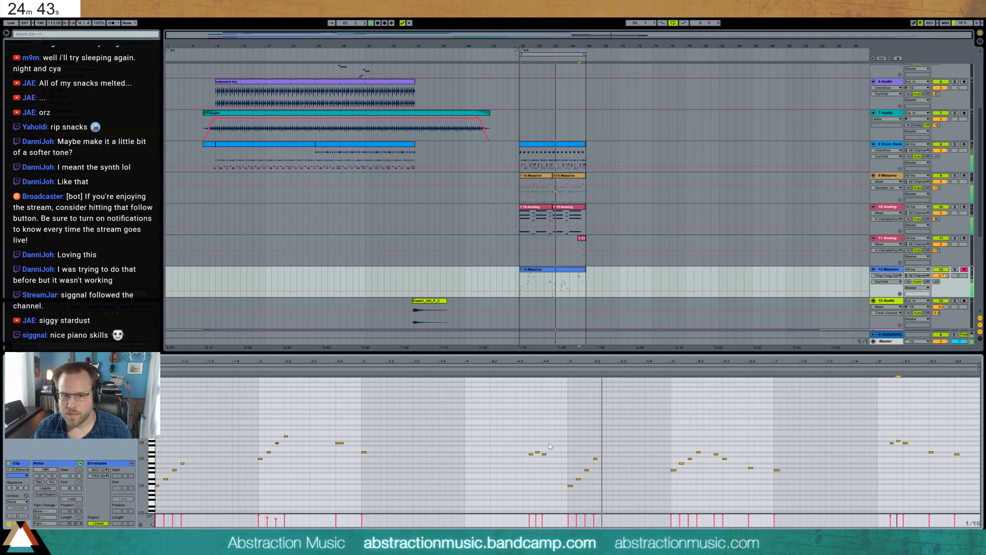
{"action": "left_click", "coordinate": [531, 454]}
{"action": "left_click_drag", "start_coordinate": [535, 463], "coordinate": [540, 462]}
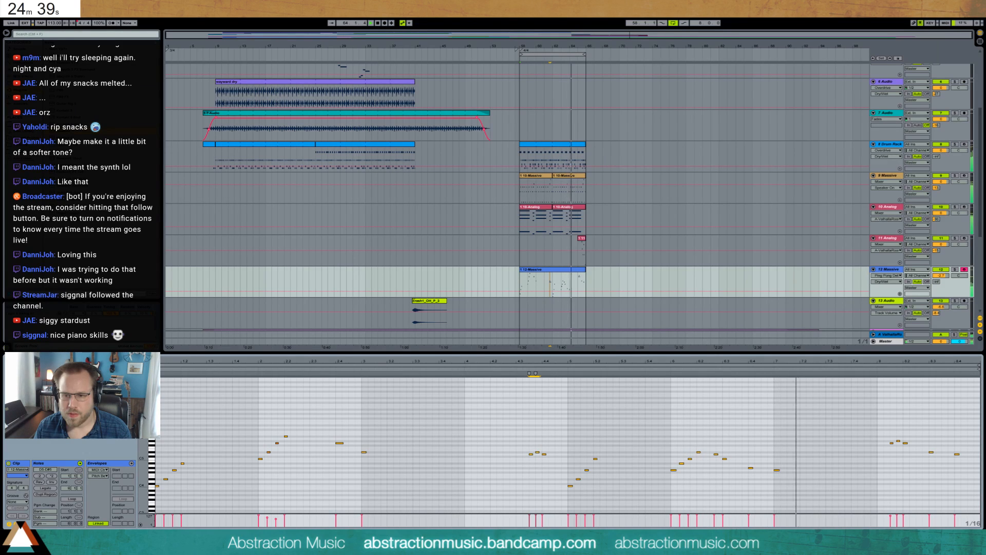
{"action": "key", "text": "shift+Tab"}
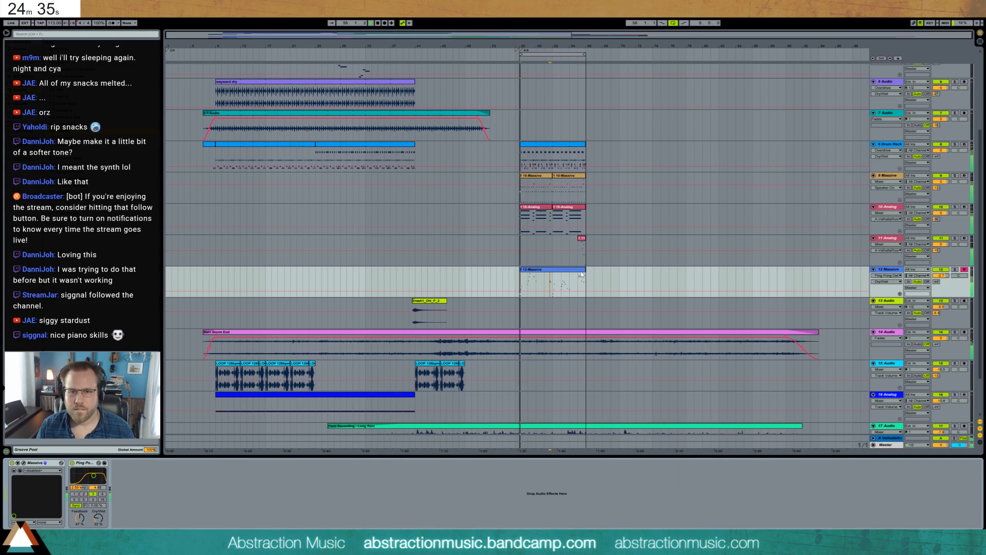
Move the 10 Analog, 11 Analog and 12 Massive clips eight bars later, starting at the loop's end.
{"action": "left_click", "coordinate": [539, 269]}
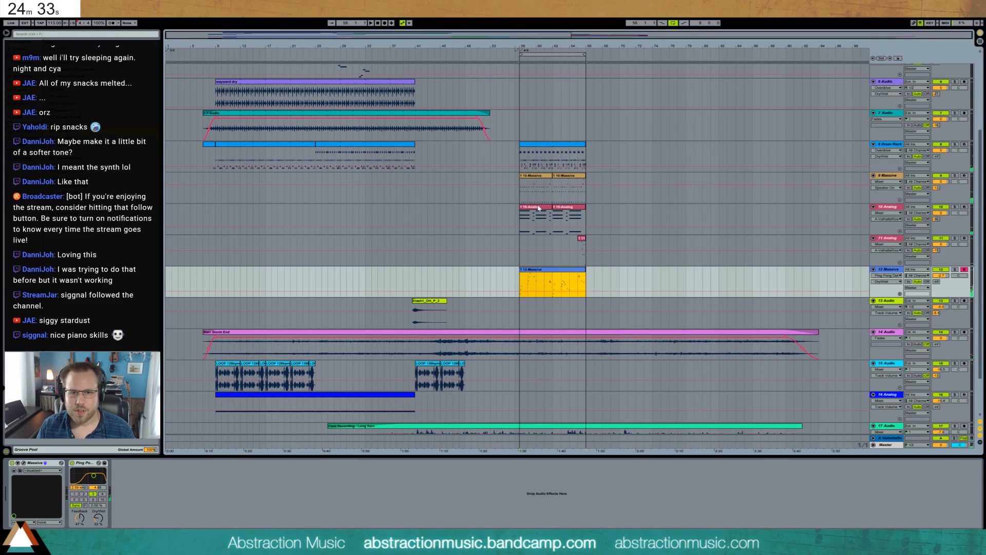
{"action": "left_click", "coordinate": [538, 207]}
{"action": "left_click", "coordinate": [581, 239], "text": "shift"}
{"action": "left_click_drag", "start_coordinate": [533, 208], "coordinate": [601, 217]}
{"action": "left_click_drag", "start_coordinate": [554, 269], "coordinate": [622, 272]}
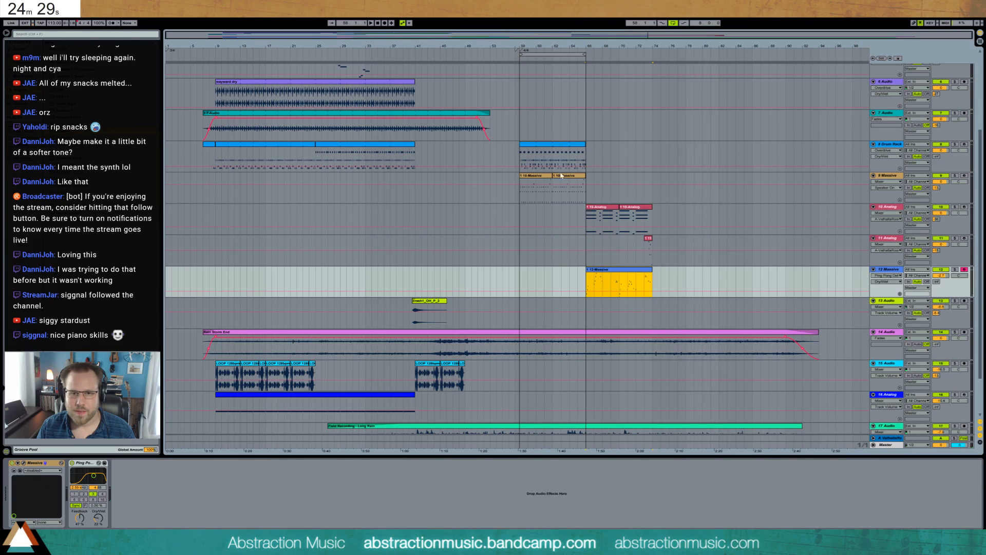
Extend the Drum Rack clip by eight bars and duplicate the 9 Massive clips across the same added section.
{"action": "left_click", "coordinate": [559, 147]}
{"action": "left_click_drag", "start_coordinate": [585, 148], "coordinate": [650, 152]}
{"action": "left_click", "coordinate": [577, 175]}
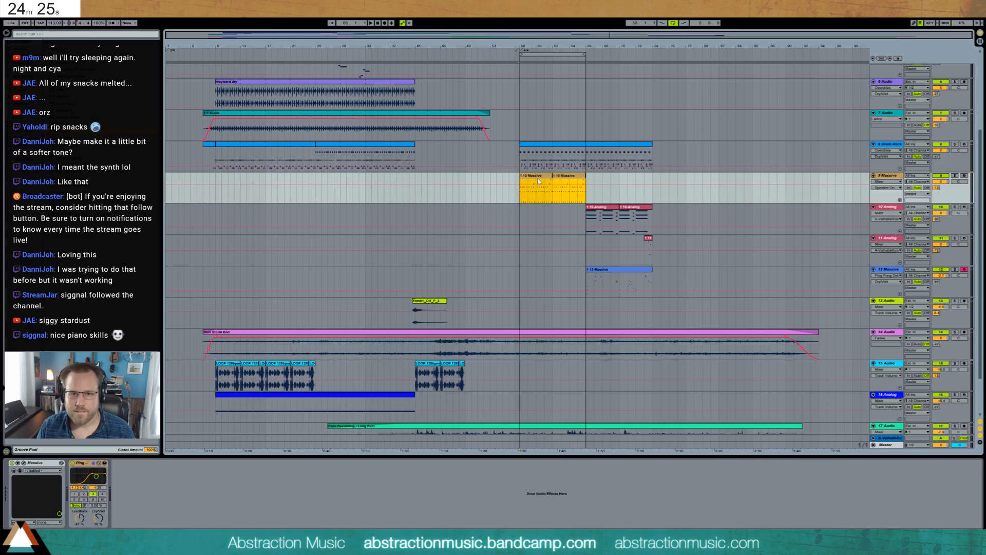
Play in from before the loop, arm the 2 Kontakt 5 track, and record a part across the eight-bar loop.
{"action": "left_click", "coordinate": [448, 52]}
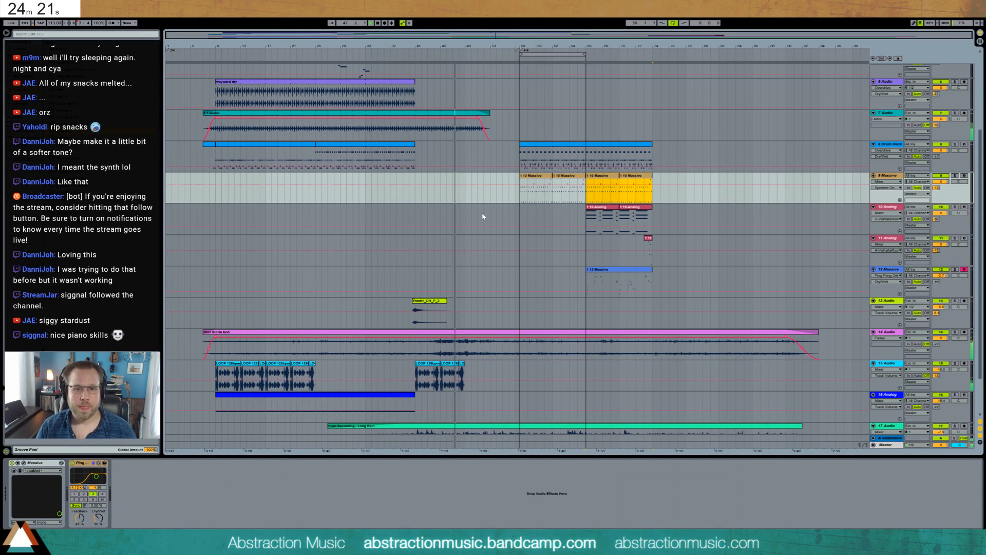
{"action": "scroll", "coordinate": [483, 216], "scroll_direction": "up", "scroll_amount": 5}
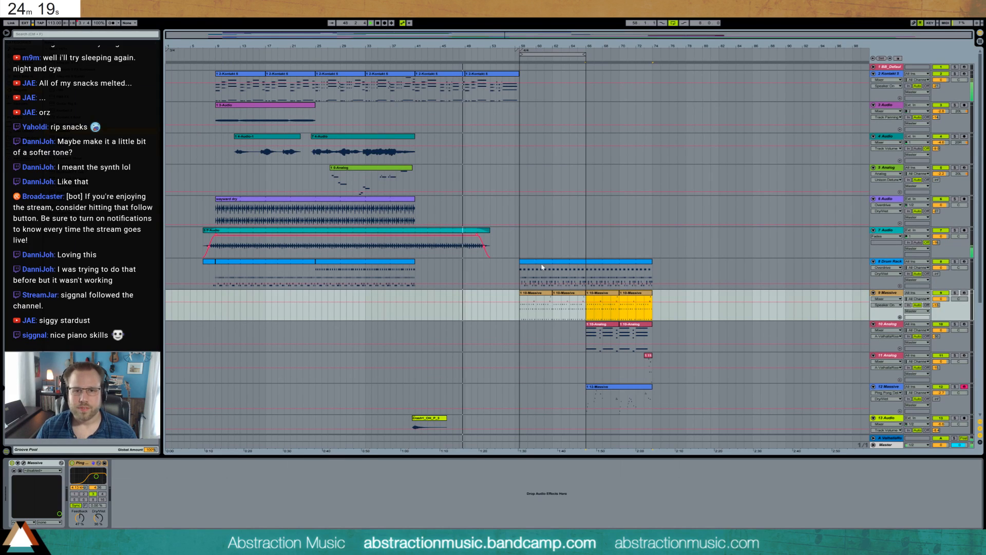
{"action": "left_click", "coordinate": [524, 252]}
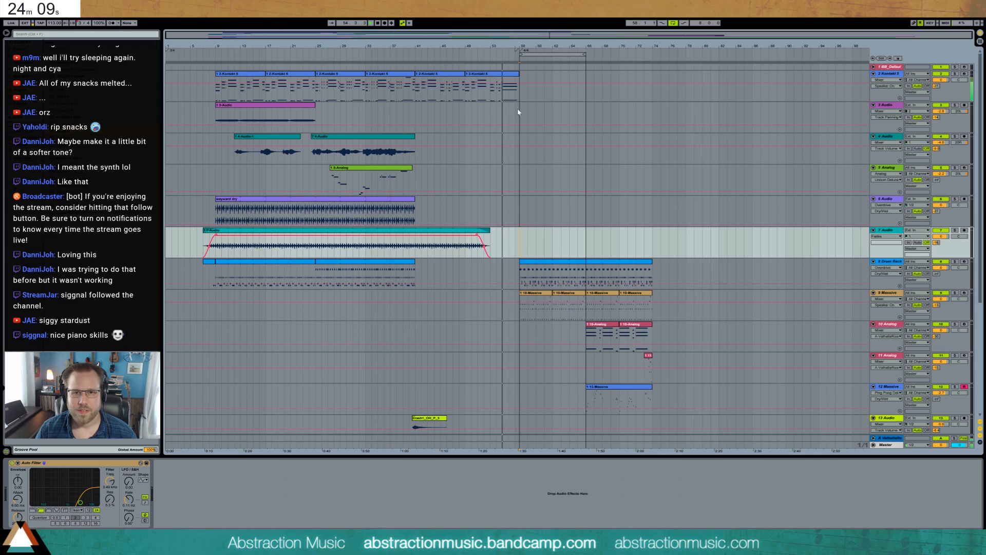
{"action": "left_click", "coordinate": [964, 74]}
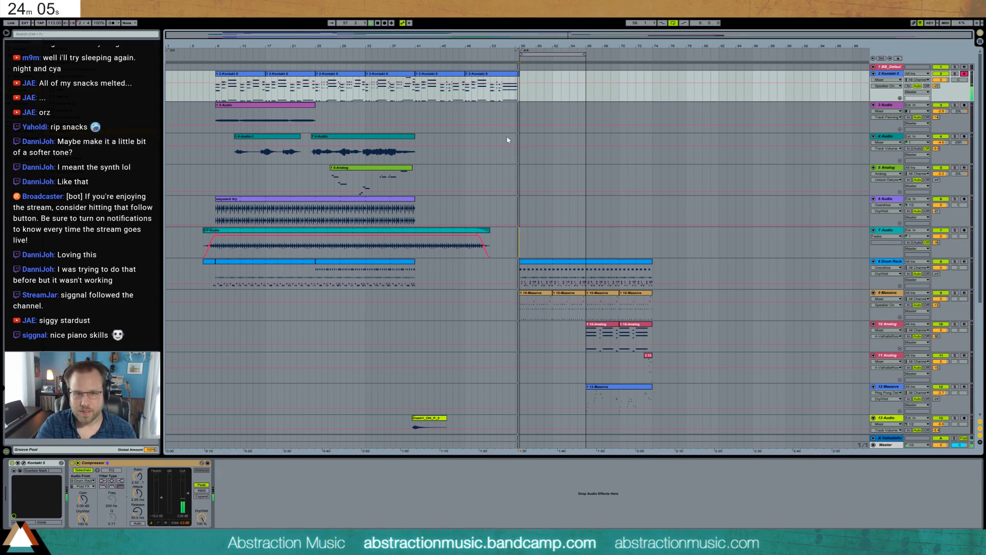
{"action": "key", "text": "F9"}
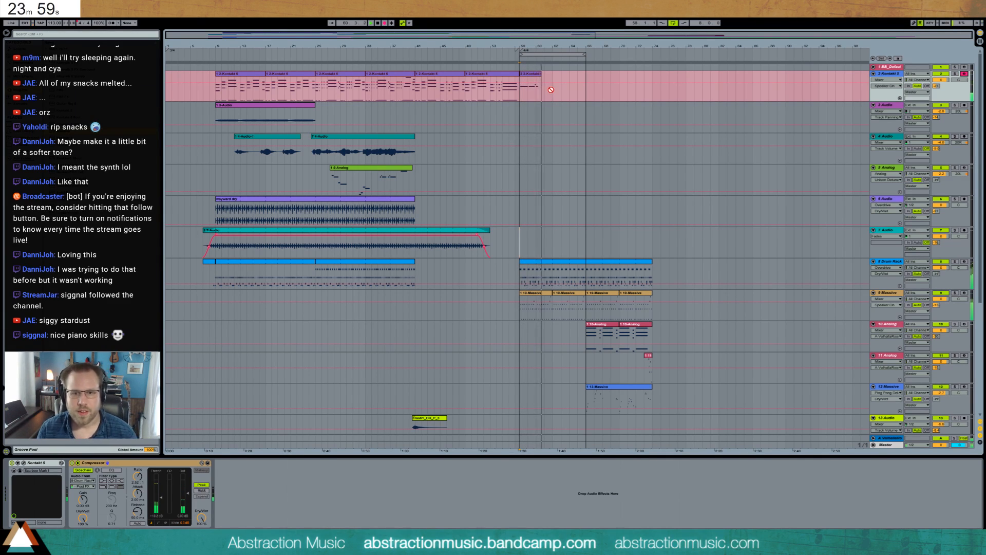
{"action": "key", "text": "space"}
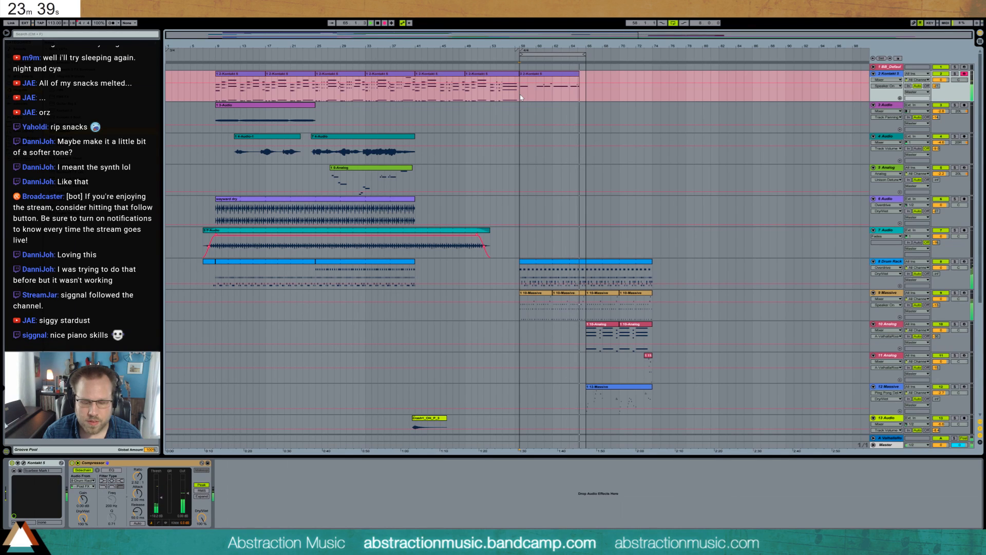
{"action": "key", "text": "space"}
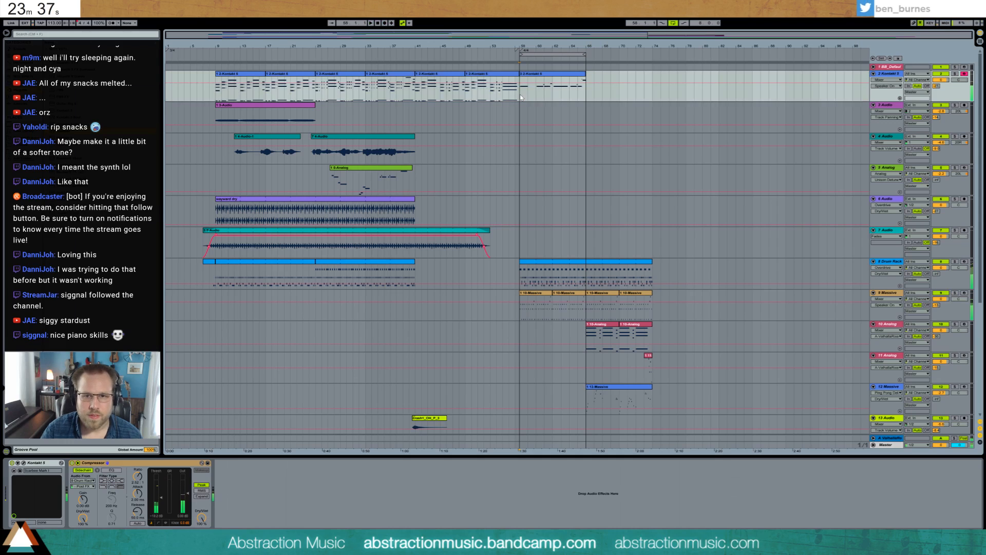
Open the newly recorded Kontakt 5 clip for note editing and play it back.
{"action": "double_click", "coordinate": [575, 78]}
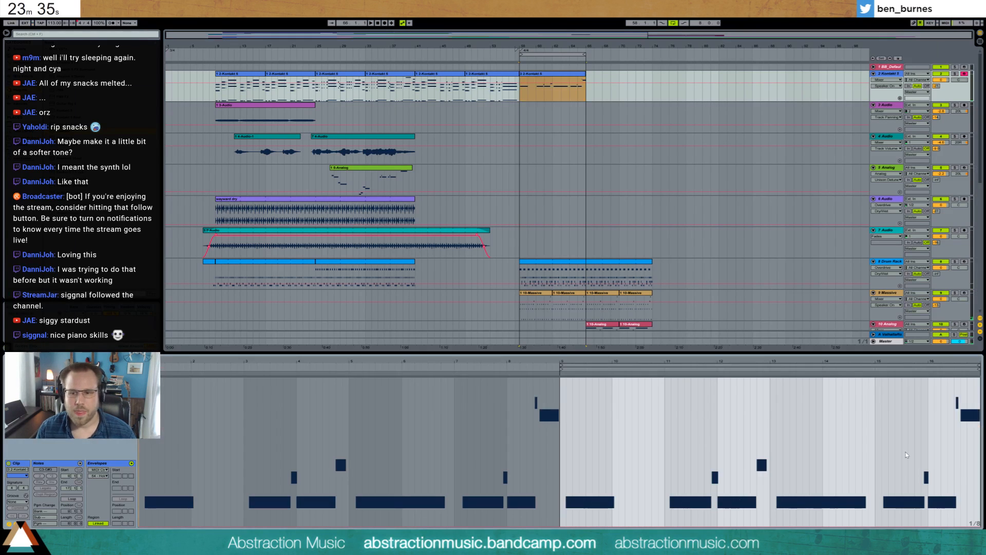
{"action": "left_click", "coordinate": [906, 455]}
{"action": "key", "text": "space"}
{"action": "left_click", "coordinate": [57, 463]}
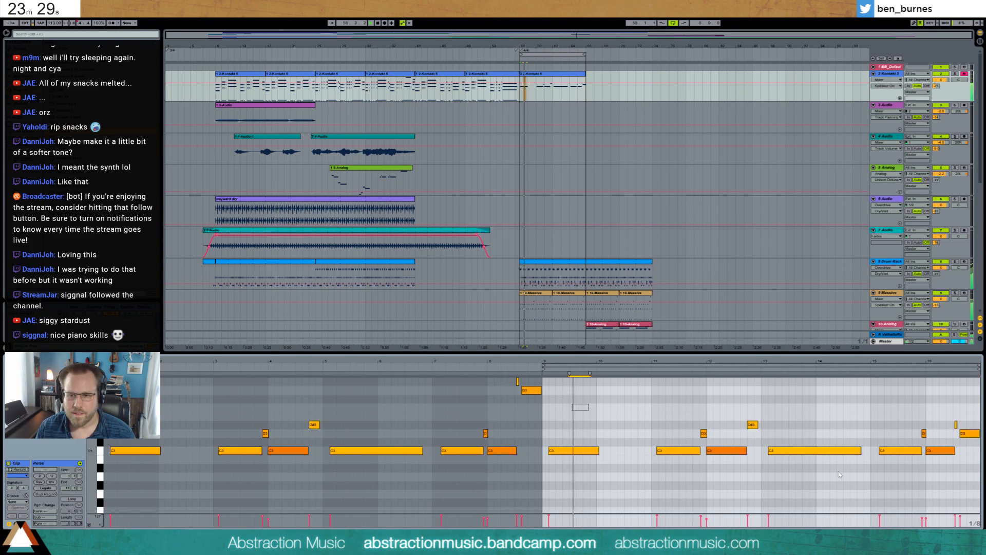
Lengthen the first C3 note in the Kontakt 5 clip's loop region until it nearly reaches the next C3 note.
{"action": "left_click", "coordinate": [932, 452]}
{"action": "left_click_drag", "start_coordinate": [932, 452], "coordinate": [932, 461]}
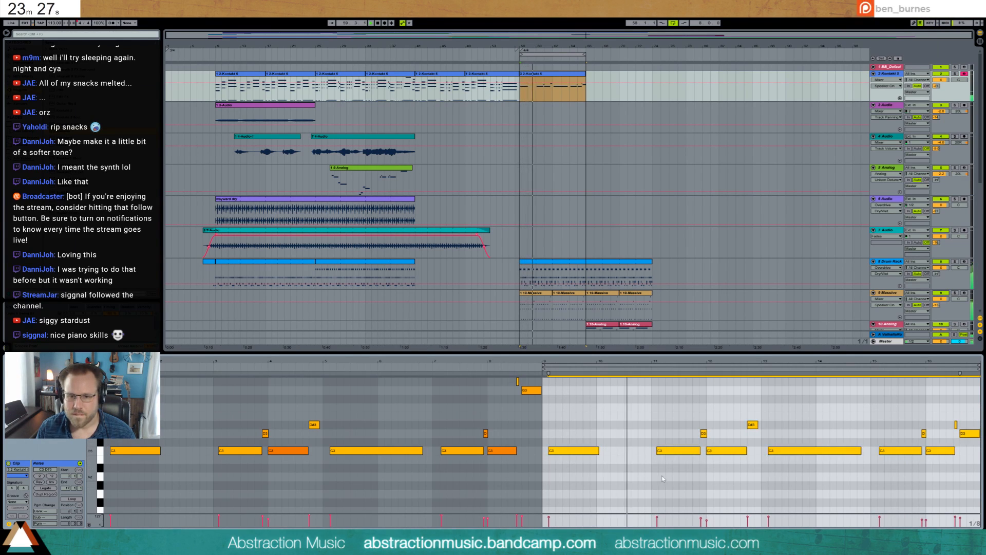
{"action": "left_click", "coordinate": [658, 468]}
{"action": "left_click_drag", "start_coordinate": [597, 452], "coordinate": [637, 454]}
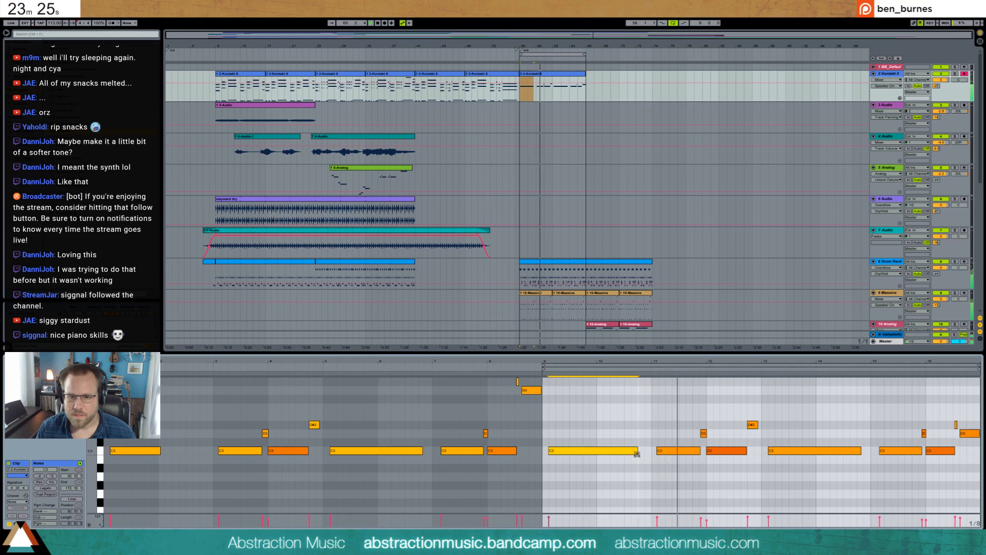
Try transposing all the notes in the Kontakt 5 clip's loop region down one octave.
{"action": "left_click_drag", "start_coordinate": [563, 408], "coordinate": [982, 497]}
{"action": "key", "text": "shift+Down"}
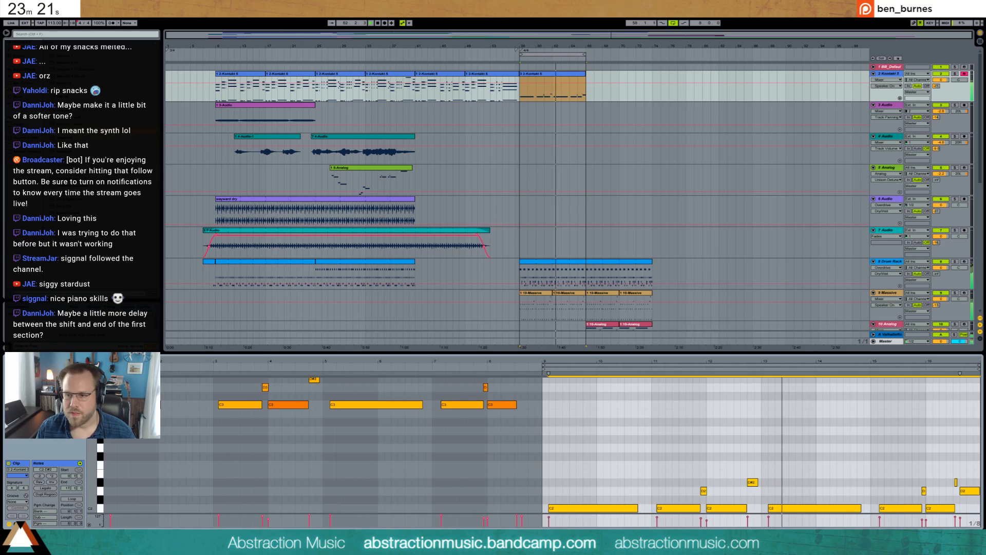
{"action": "key", "text": "shift+Up"}
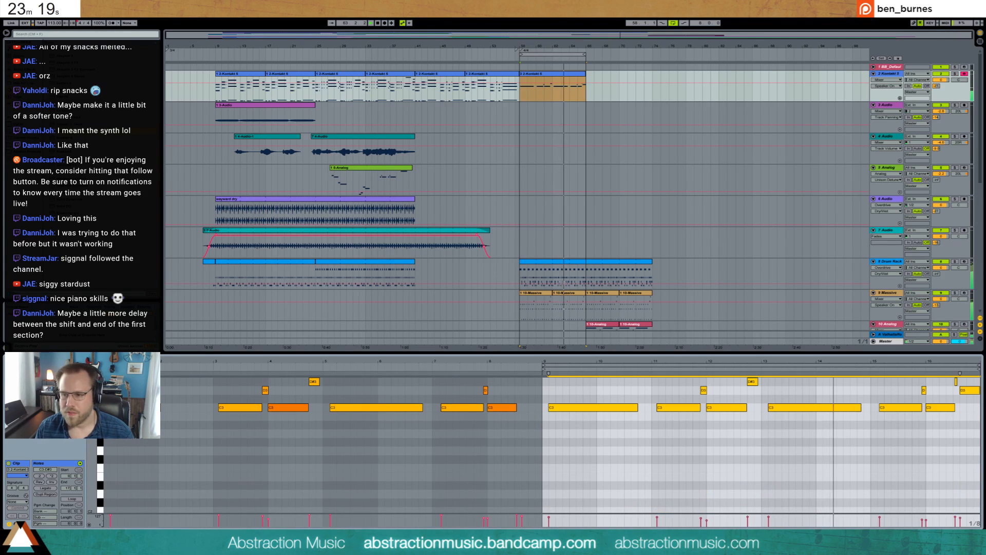
Play the arrangement from shortly before the loop to hear the recorded Kontakt 5 part in context.
{"action": "key", "text": "shift+Tab"}
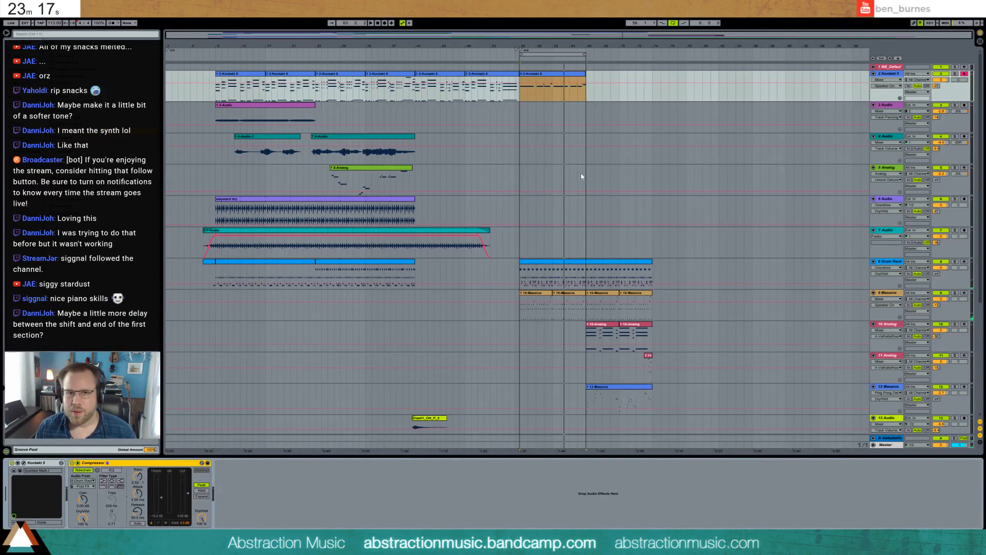
{"action": "left_click", "coordinate": [497, 65]}
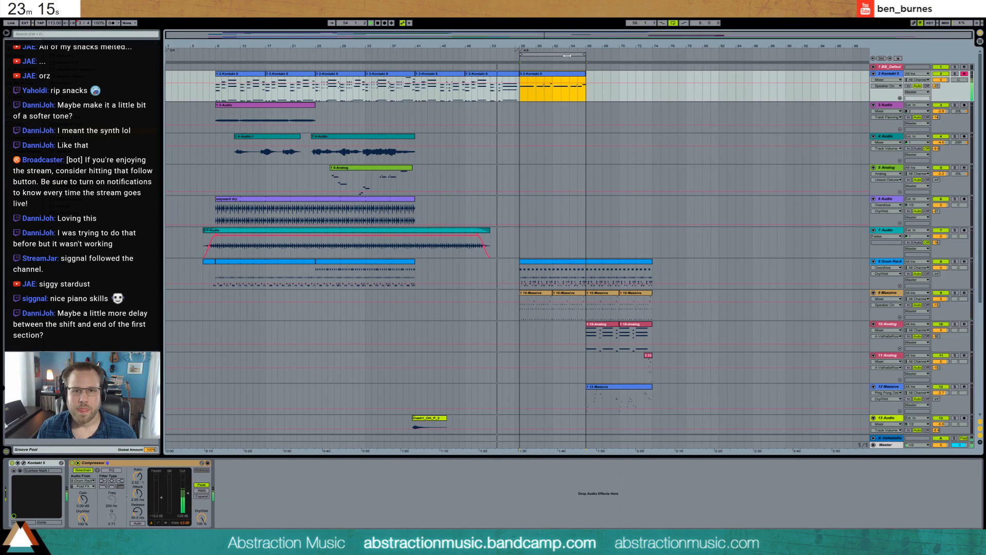
{"action": "left_click_drag", "start_coordinate": [569, 46], "coordinate": [464, 61]}
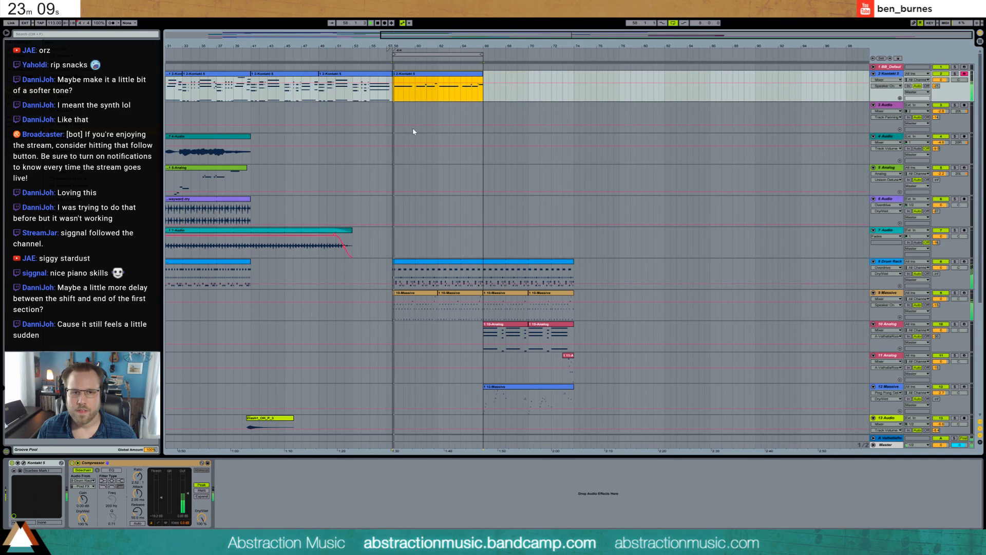
Reopen the recorded Kontakt 5 clip, set its note grid to 1/4T, and quantize the first C3 note in the loop region.
{"action": "double_click", "coordinate": [417, 74]}
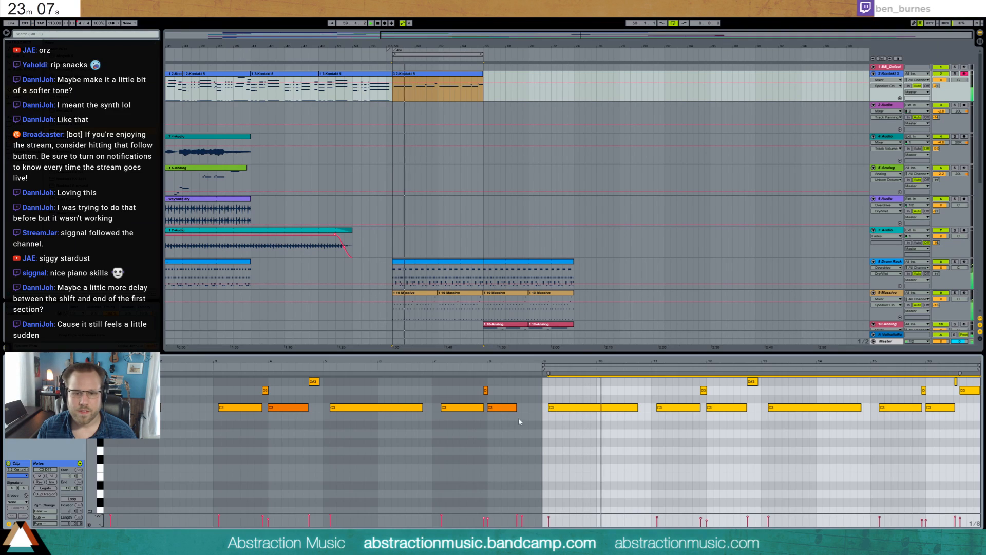
{"action": "left_click", "coordinate": [549, 437]}
{"action": "key", "text": "ctrl+3"}
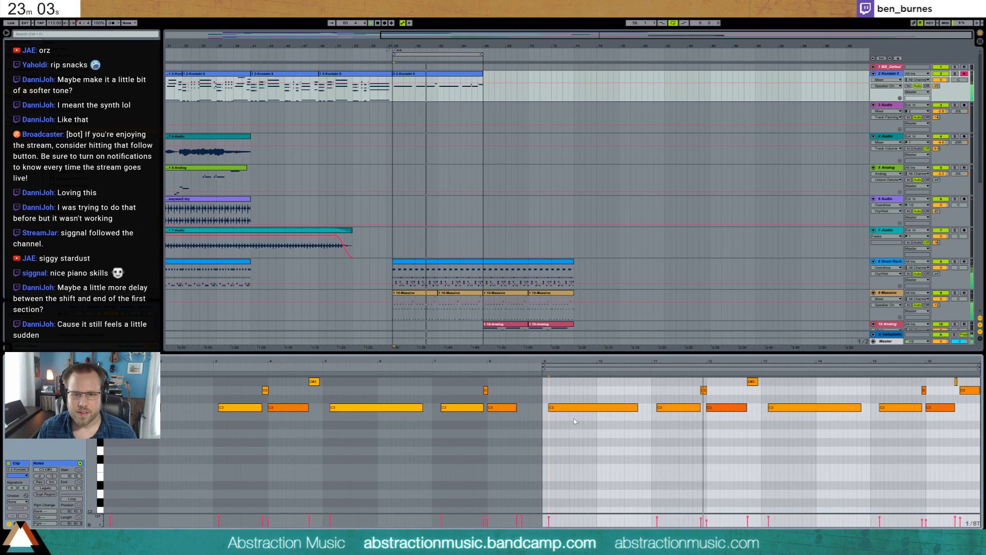
{"action": "key", "text": "ctrl+2"}
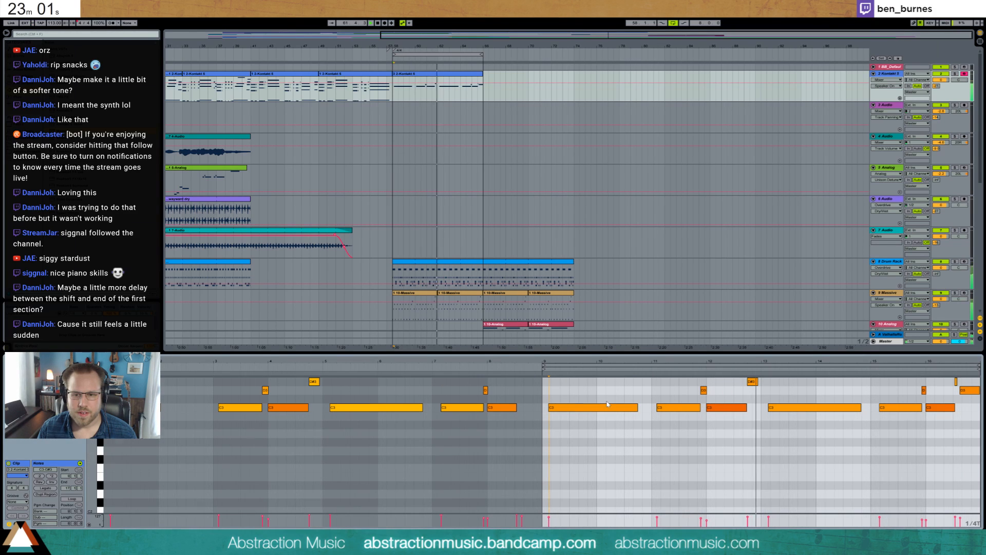
{"action": "scroll", "coordinate": [607, 404], "scroll_direction": "up", "scroll_amount": 1}
{"action": "left_click_drag", "start_coordinate": [606, 430], "coordinate": [616, 457]}
{"action": "key", "text": "ctrl+u"}
Quantize the second, fourth and fifth C3 notes in the Kontakt 5 clip's loop region.
{"action": "left_click_drag", "start_coordinate": [668, 429], "coordinate": [681, 463]}
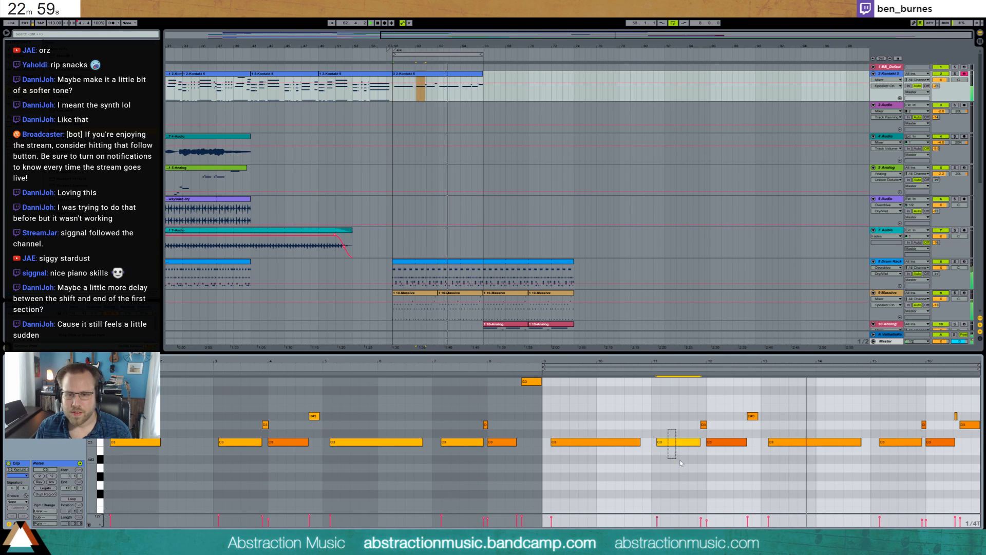
{"action": "key", "text": "ctrl+u"}
{"action": "left_click_drag", "start_coordinate": [792, 430], "coordinate": [804, 462]}
{"action": "key", "text": "ctrl+u"}
{"action": "left_click_drag", "start_coordinate": [905, 430], "coordinate": [919, 465]}
{"action": "key", "text": "ctrl+u"}
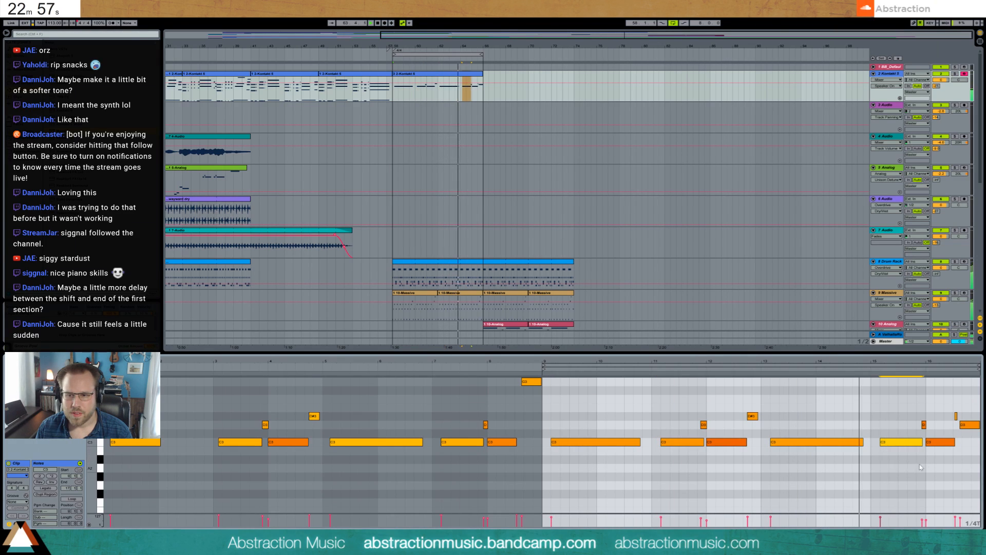
Nudge the last two notes above C3 at the end of the Kontakt 5 clip slightly earlier, and set the grid to 1/8T.
{"action": "left_click_drag", "start_coordinate": [937, 431], "coordinate": [946, 464]}
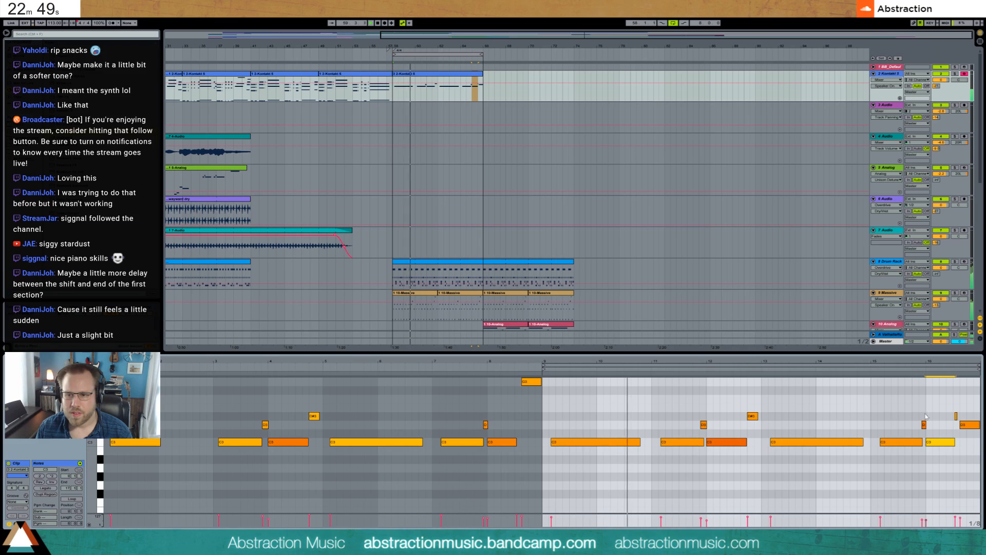
{"action": "left_click_drag", "start_coordinate": [949, 406], "coordinate": [965, 431]}
{"action": "key", "text": "Left"}
{"action": "left_click", "coordinate": [967, 426]}
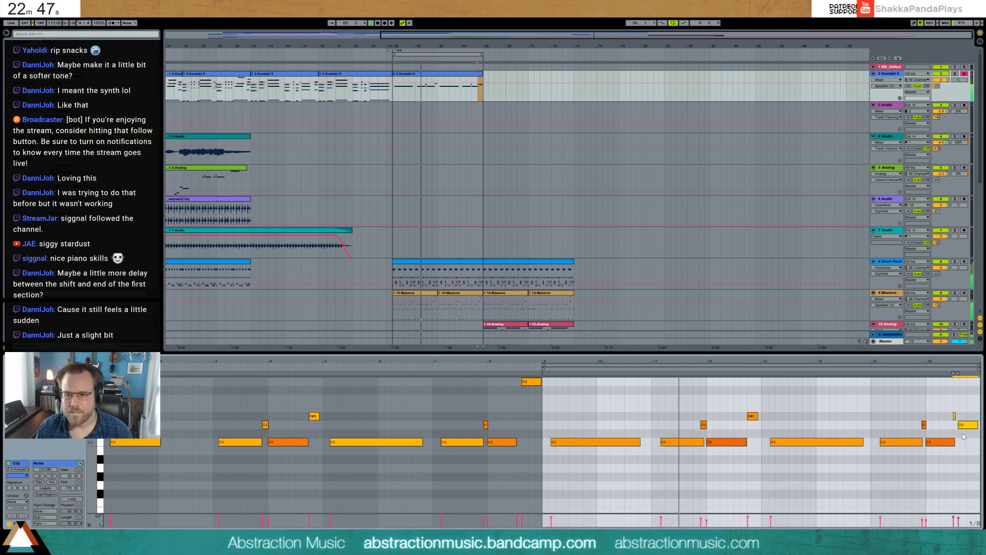
{"action": "key", "text": "Right"}
{"action": "key", "text": "ctrl+3"}
{"action": "key", "text": "Left"}
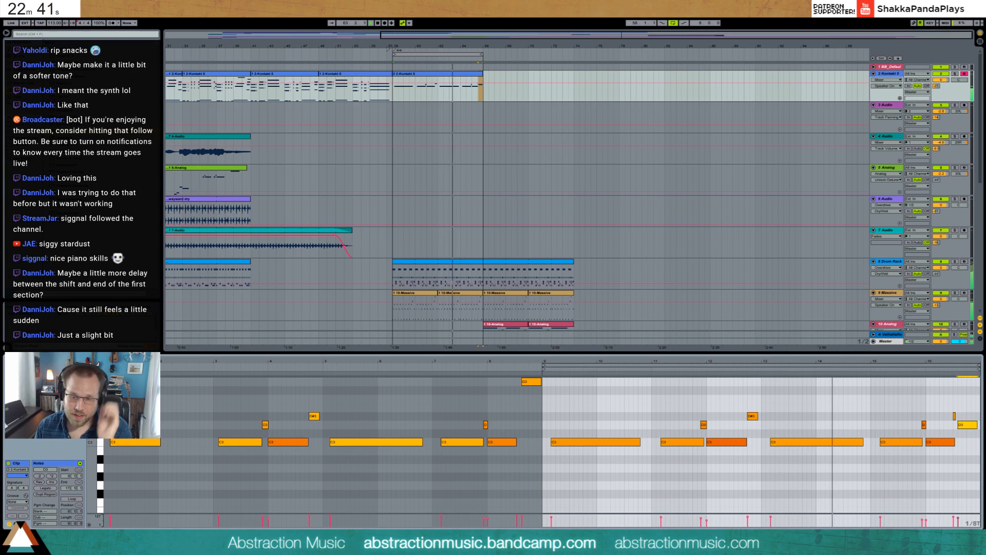
Copy the first two bars of the 9 Massive part and paste them at bar 56 as a lead-in to the section.
{"action": "left_click", "coordinate": [497, 86]}
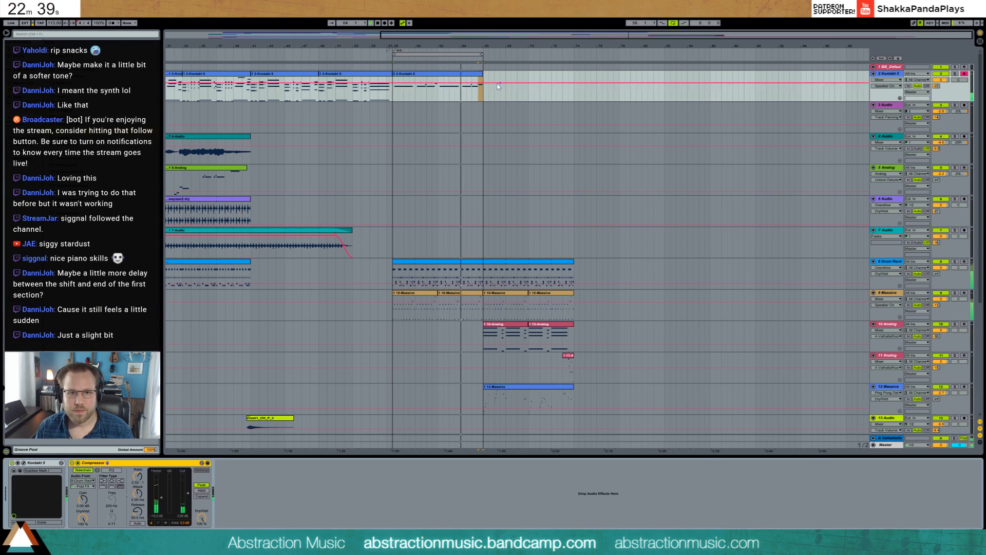
{"action": "left_click", "coordinate": [444, 75]}
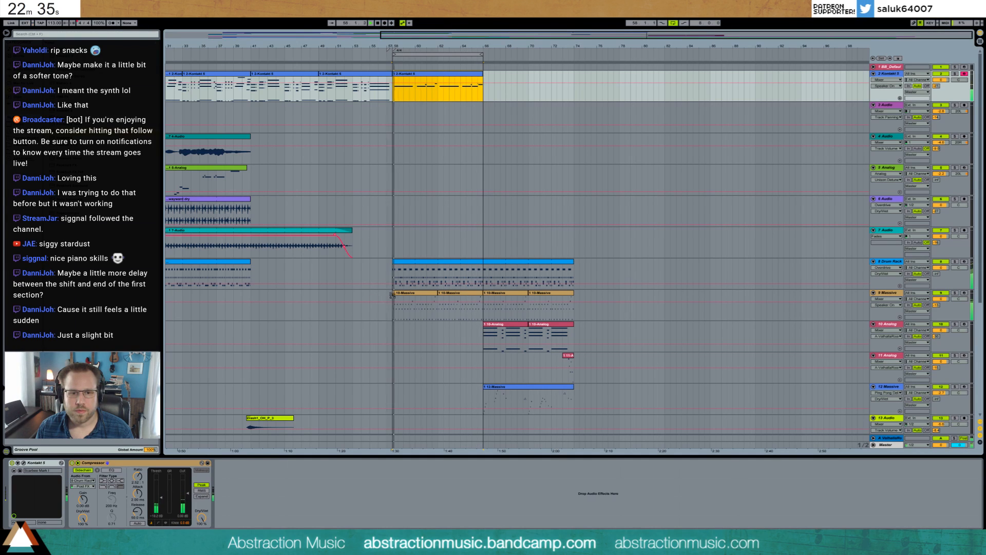
{"action": "left_click_drag", "start_coordinate": [411, 52], "coordinate": [577, 315]}
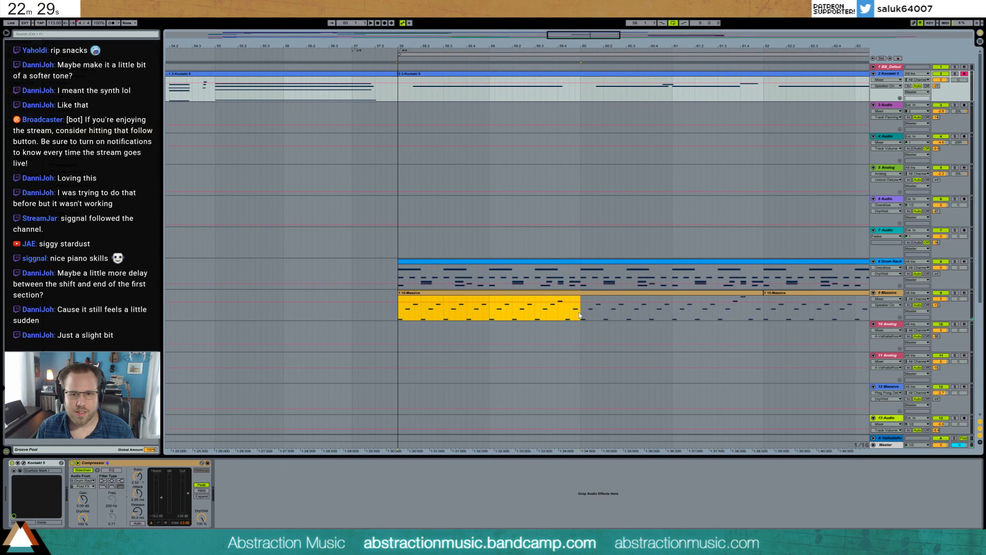
{"action": "mouse_move", "coordinate": [221, 312]}
{"action": "left_mouse_down"}
{"action": "mouse_move", "coordinate": [397, 314]}
{"action": "mouse_move", "coordinate": [221, 314]}
{"action": "left_mouse_up"}
{"action": "left_click", "coordinate": [214, 312]}
{"action": "key", "text": "ctrl+v"}
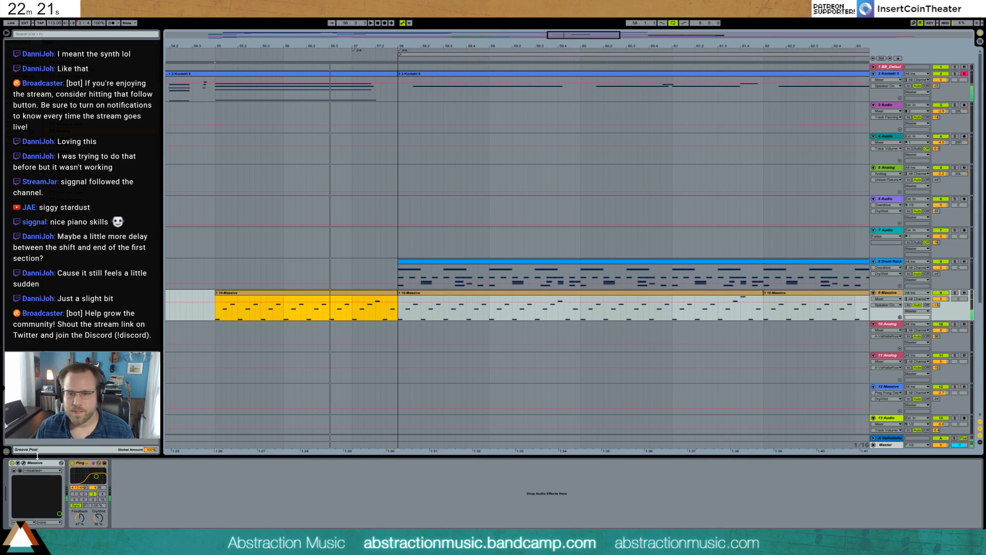
Automate Massive's FILTER1-CUT to ramp up across the two-bar lead-in, close the synth window, and play the transition.
{"action": "left_click", "coordinate": [24, 463]}
{"action": "left_click_drag", "start_coordinate": [281, 260], "coordinate": [602, 253]}
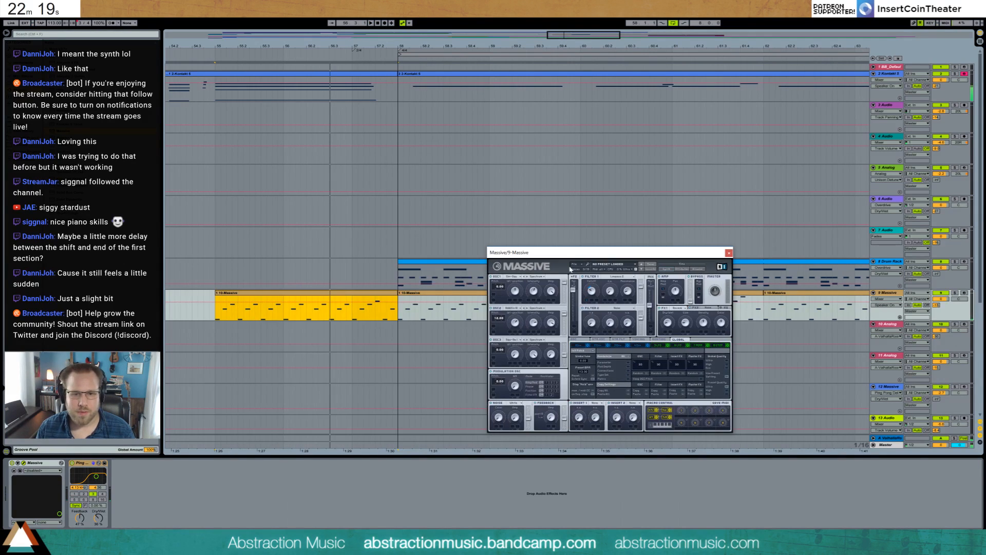
{"action": "left_click", "coordinate": [392, 320]}
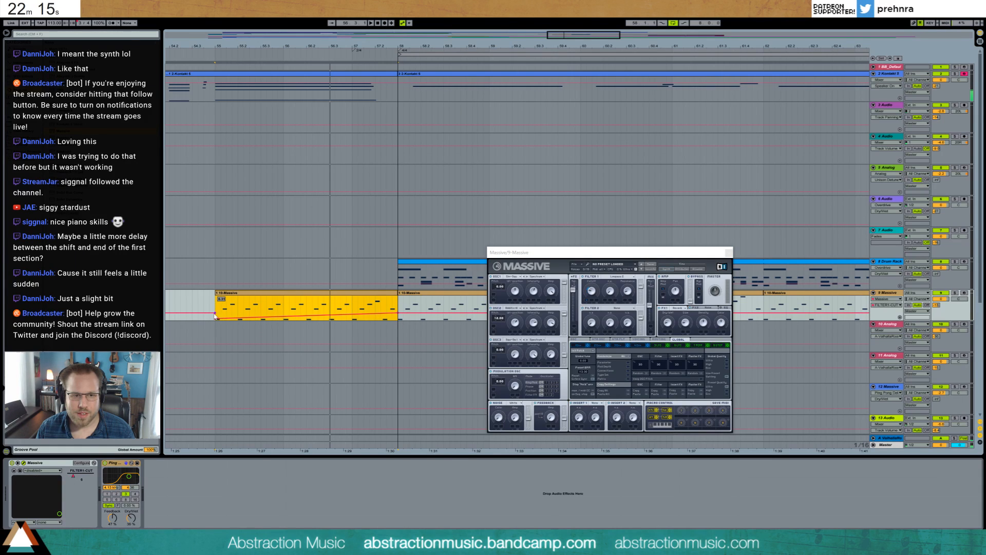
{"action": "left_click_drag", "start_coordinate": [579, 39], "coordinate": [577, 37]}
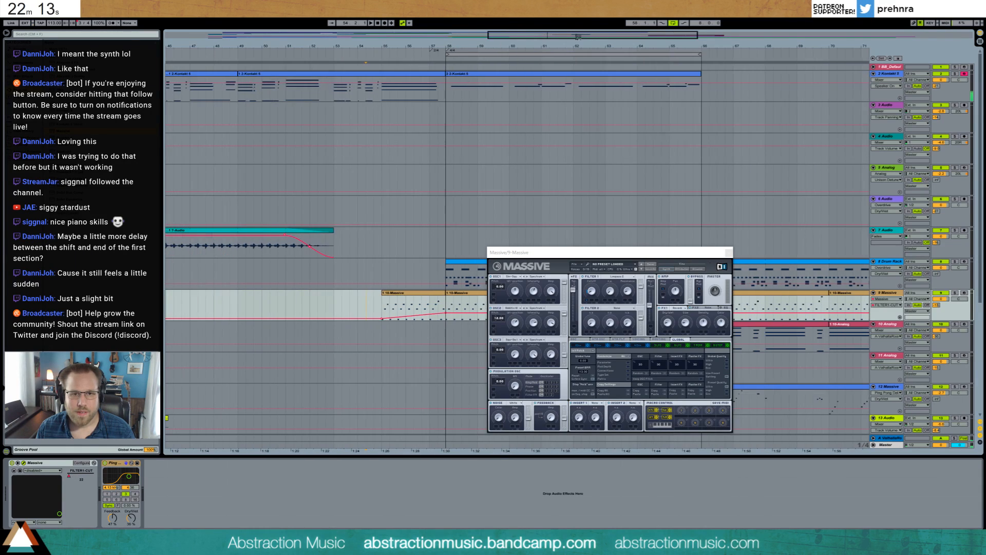
{"action": "left_click", "coordinate": [729, 253]}
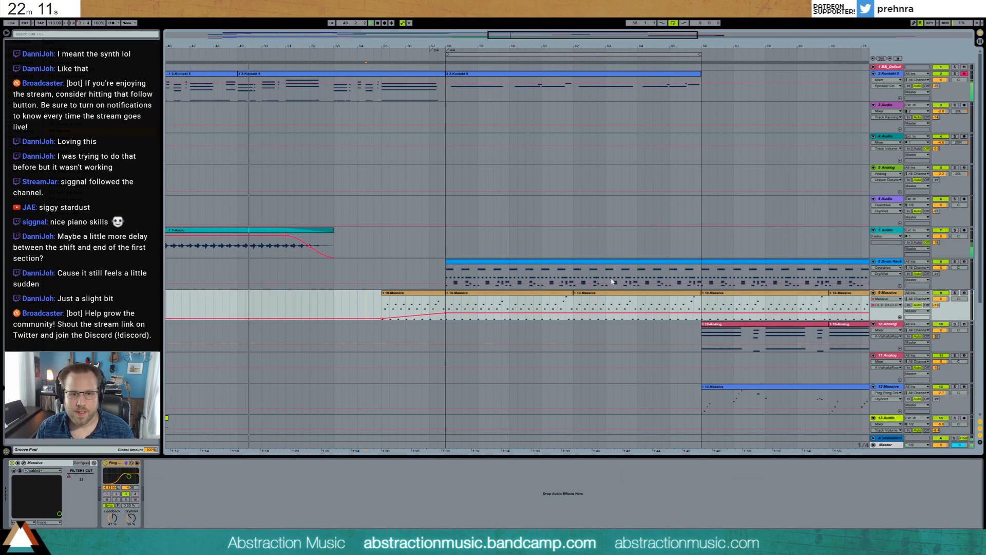
{"action": "left_click", "coordinate": [384, 309]}
{"action": "left_click_drag", "start_coordinate": [394, 310], "coordinate": [444, 312]}
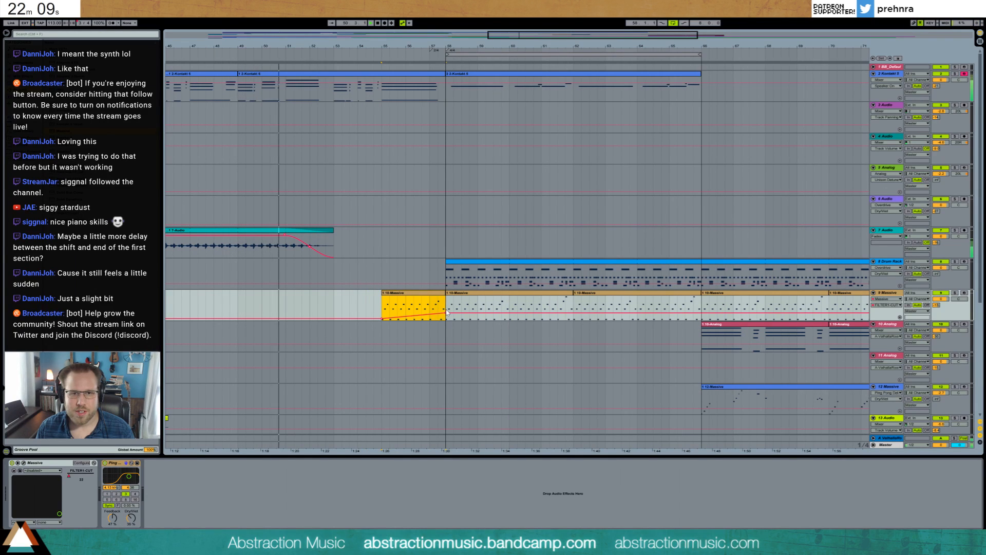
{"action": "left_click_drag", "start_coordinate": [385, 311], "coordinate": [518, 316]}
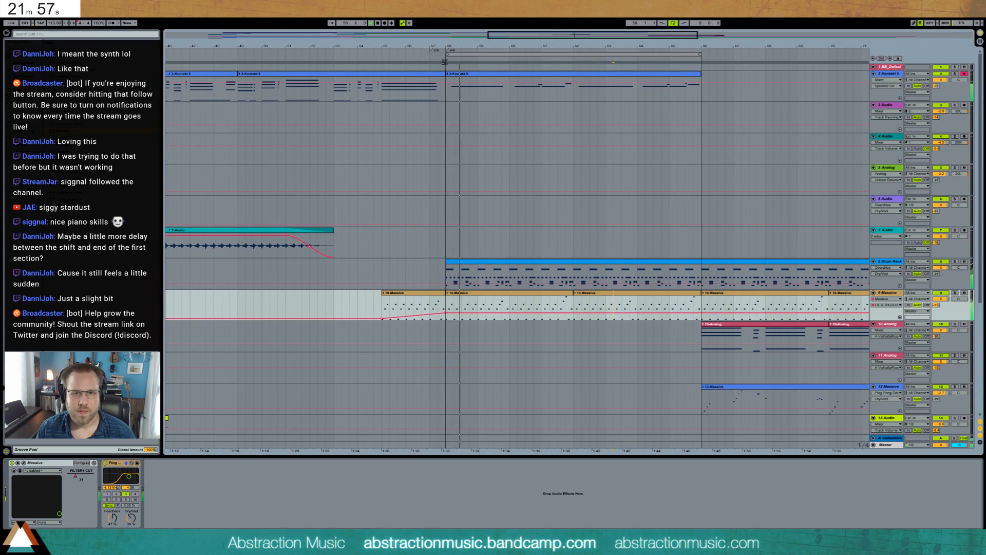
Move the recorded Kontakt 5 clip eight bars later to bar 66, leave it active, and stop playback.
{"action": "left_click_drag", "start_coordinate": [659, 46], "coordinate": [478, 31]}
{"action": "left_click", "coordinate": [471, 74]}
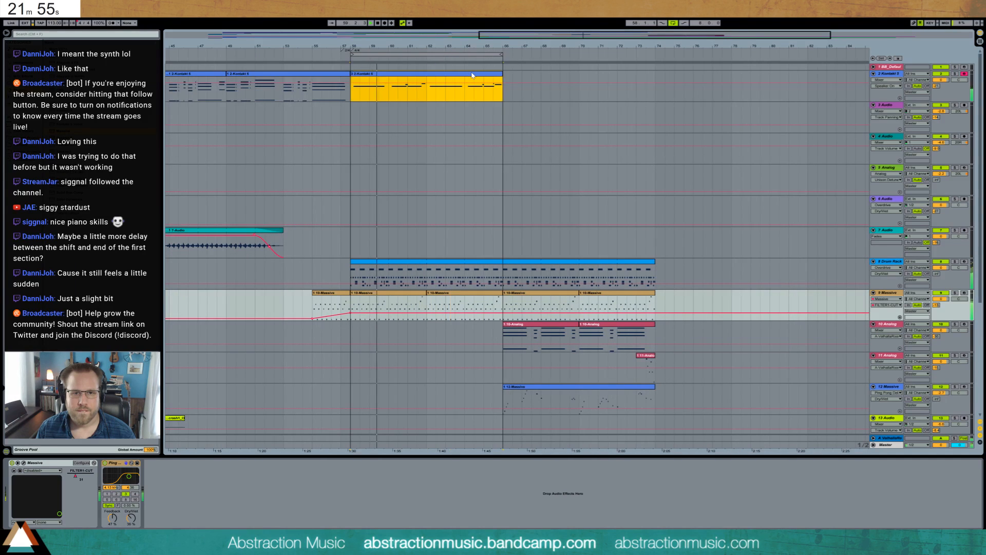
{"action": "key", "text": "0"}
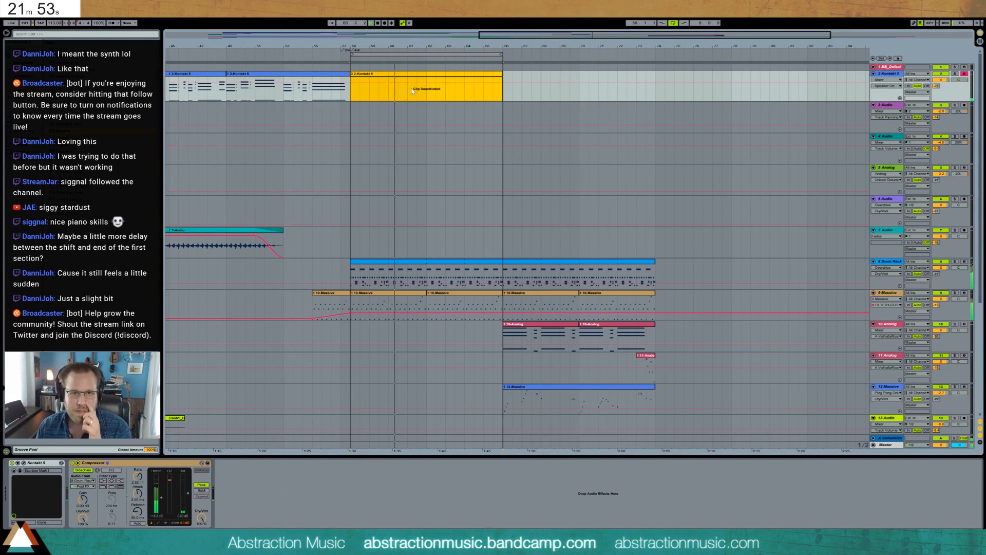
{"action": "key", "text": "ctrl+d"}
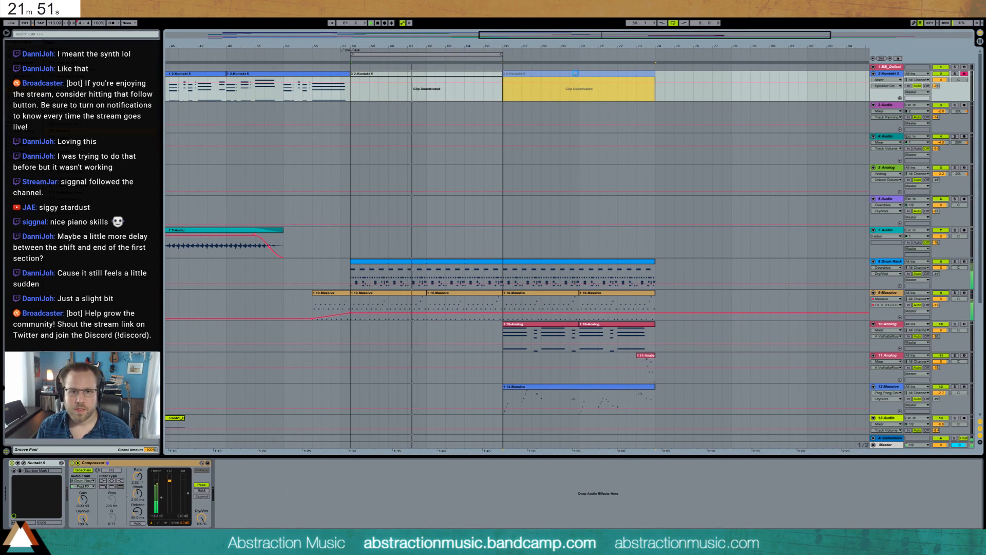
{"action": "left_click_drag", "start_coordinate": [576, 73], "coordinate": [575, 73]}
{"action": "key", "text": "0"}
{"action": "key", "text": "space"}
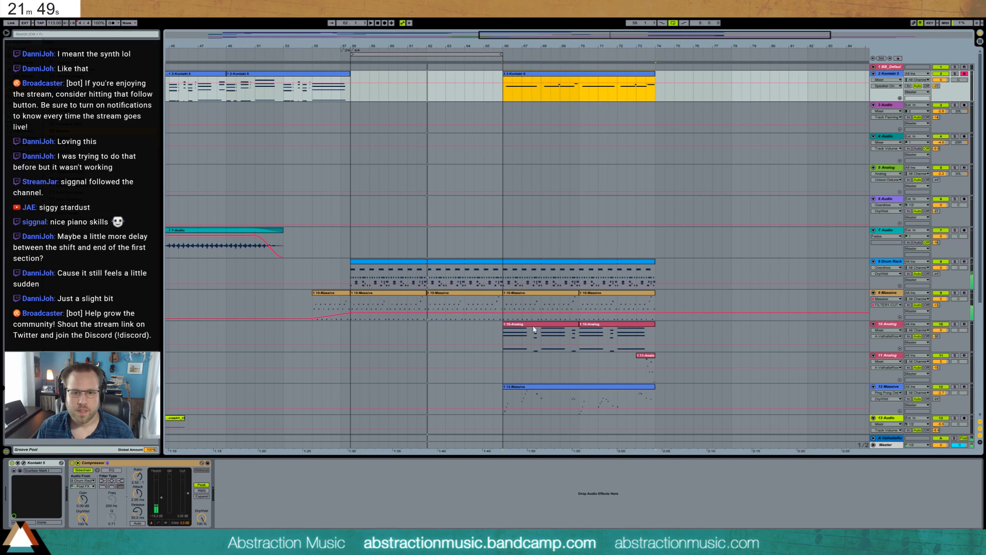
Move the 10 Analog clips and the short 11 Analog clip together four bars earlier.
{"action": "left_click", "coordinate": [533, 329]}
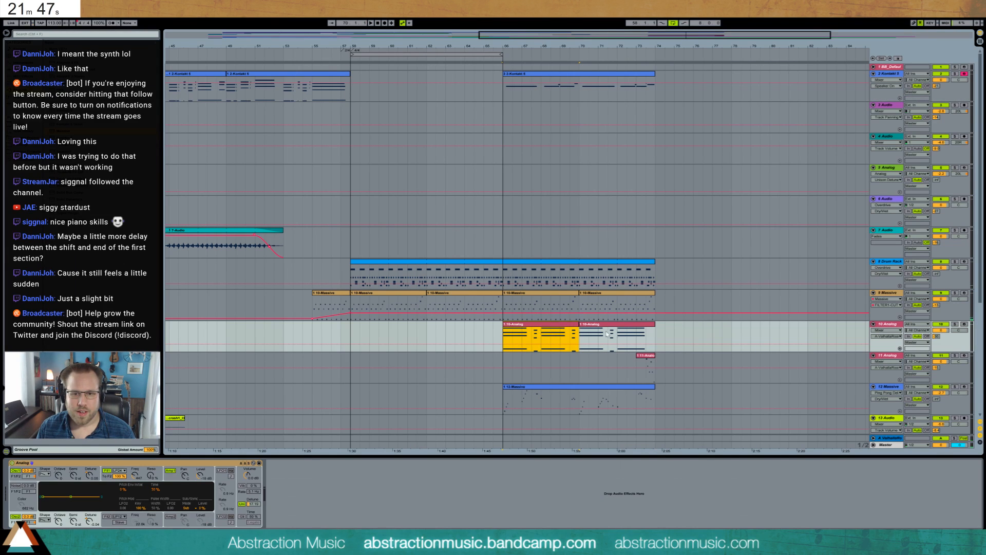
{"action": "left_click", "coordinate": [646, 357], "text": "shift"}
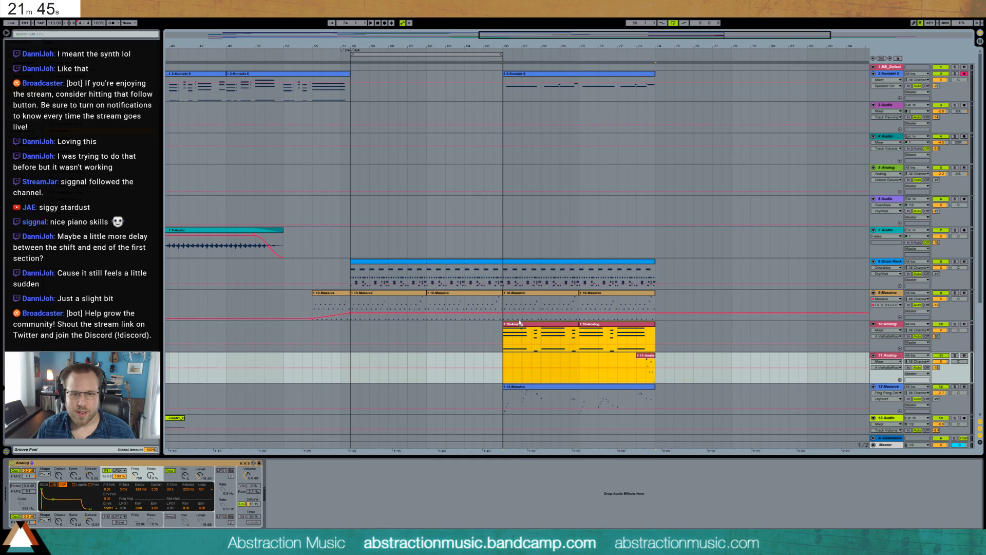
{"action": "left_click_drag", "start_coordinate": [519, 322], "coordinate": [477, 322]}
Move the Kontakt 5 clip to bar 62 with the loop matching its length, and shift the 12 Massive clip to bar 70.
{"action": "mouse_move", "coordinate": [543, 75]}
{"action": "left_mouse_down"}
{"action": "mouse_move", "coordinate": [467, 75]}
{"action": "mouse_move", "coordinate": [549, 57]}
{"action": "left_mouse_up"}
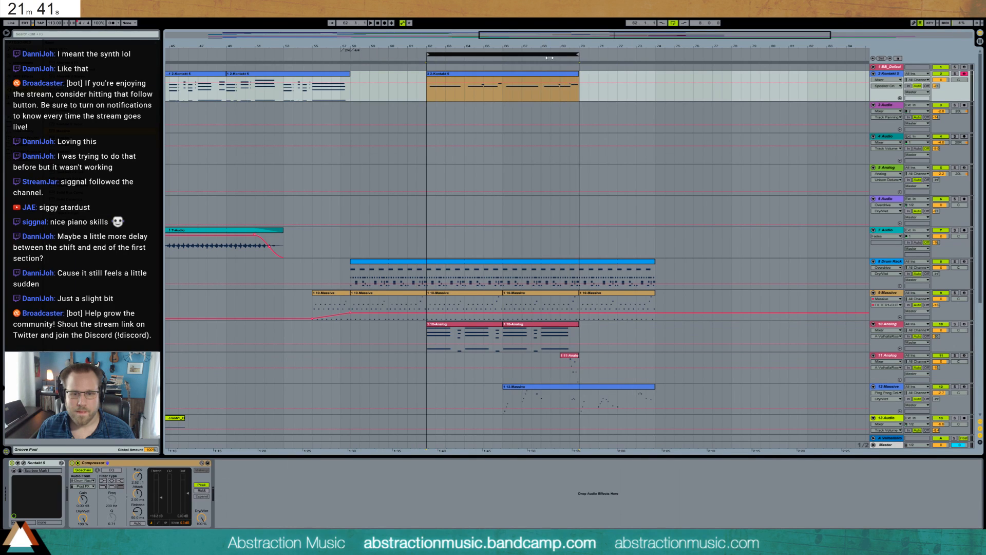
{"action": "left_click_drag", "start_coordinate": [549, 393], "coordinate": [625, 394]}
Duplicate the two 10 Analog clips across the following eight bars and extend the Drum Rack clip to bar 78.
{"action": "left_click_drag", "start_coordinate": [426, 337], "coordinate": [579, 337]}
{"action": "key", "text": "ctrl+d"}
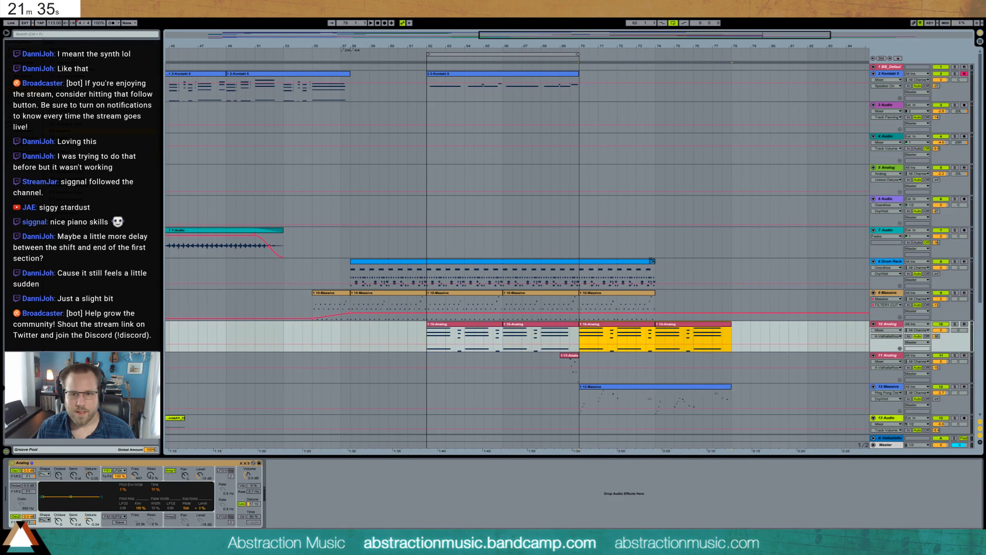
{"action": "left_click_drag", "start_coordinate": [652, 261], "coordinate": [731, 266]}
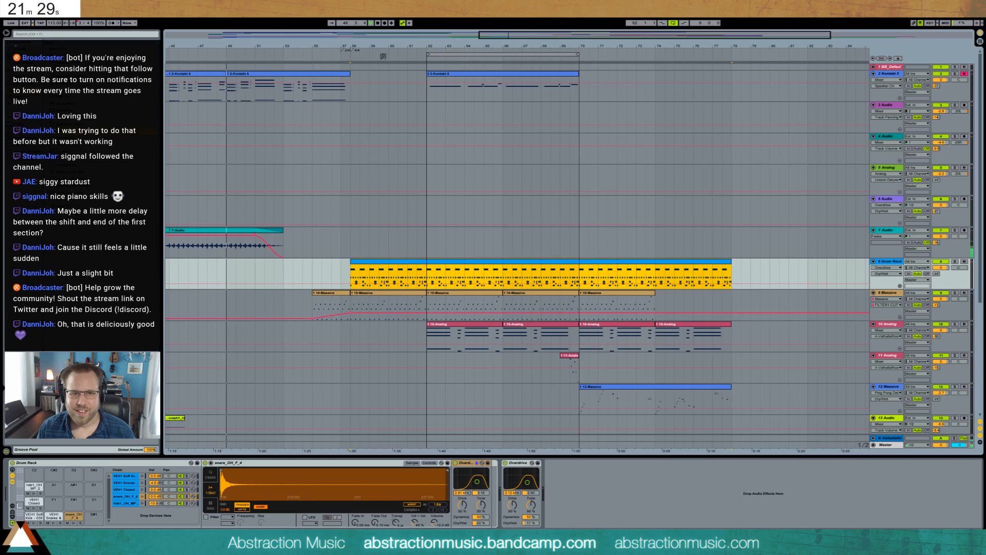
Play from before the section, shift the loop to bars 70–78, and duplicate the Kontakt 5 clip into it.
{"action": "left_click", "coordinate": [385, 56]}
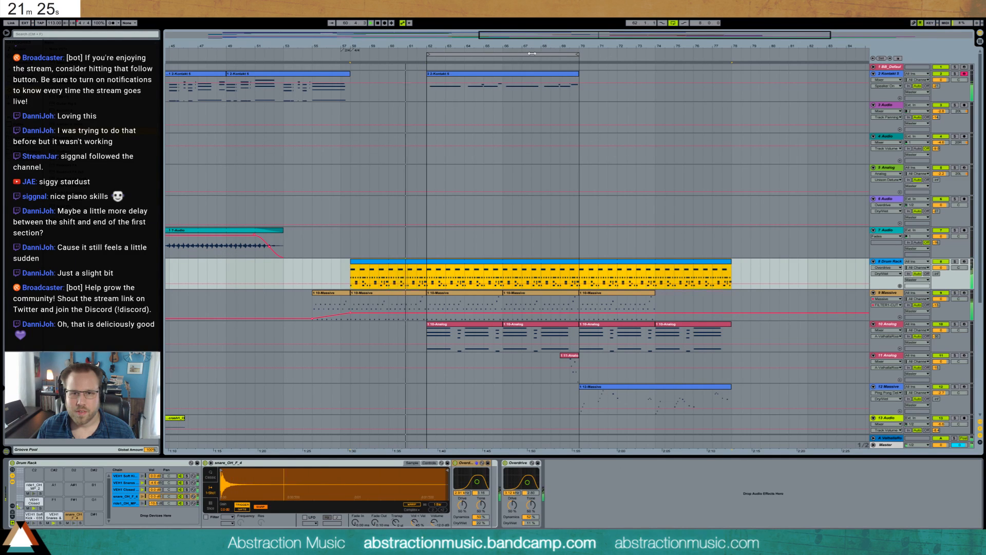
{"action": "left_click_drag", "start_coordinate": [537, 54], "coordinate": [689, 55]}
{"action": "left_click", "coordinate": [547, 75]}
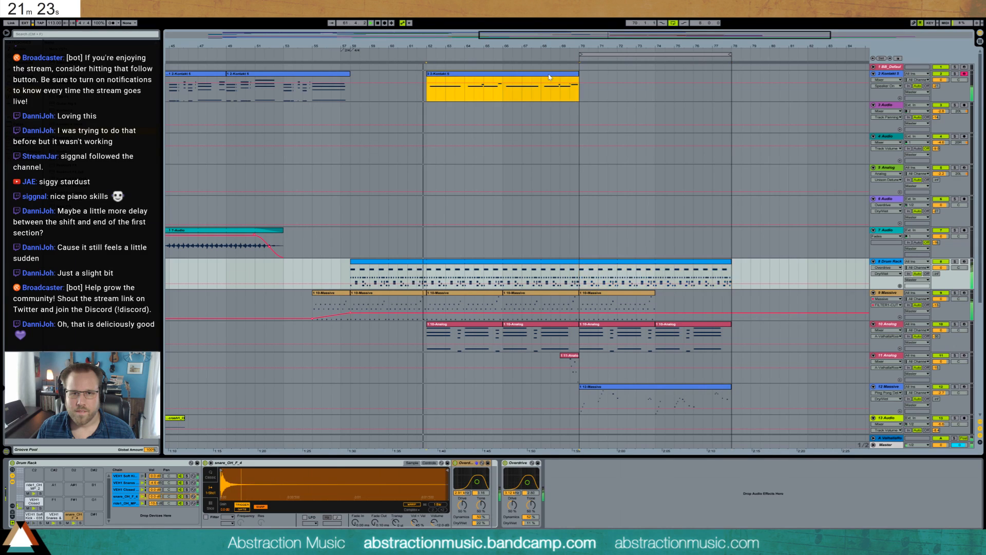
{"action": "key", "text": "ctrl+d"}
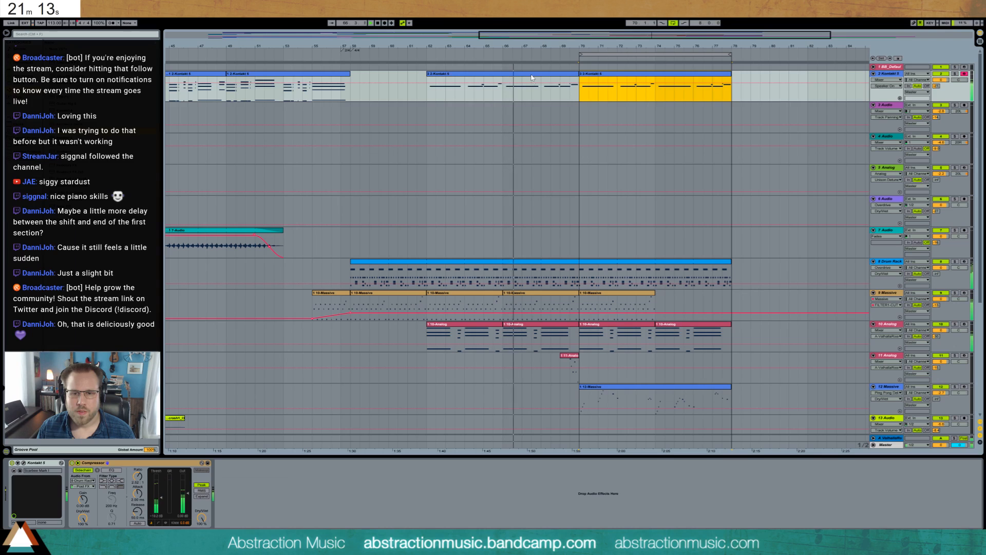
Arm the 10 Analog track and duplicate the last 9 Massive clip to fill bars 74–78.
{"action": "scroll", "coordinate": [647, 242], "scroll_direction": "down", "scroll_amount": 2}
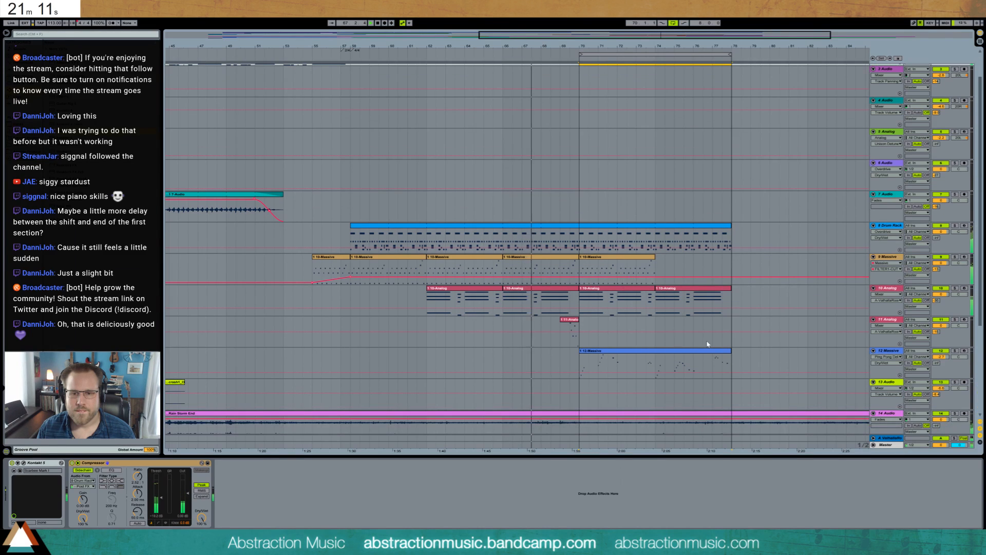
{"action": "scroll", "coordinate": [703, 339], "scroll_direction": "down", "scroll_amount": 5}
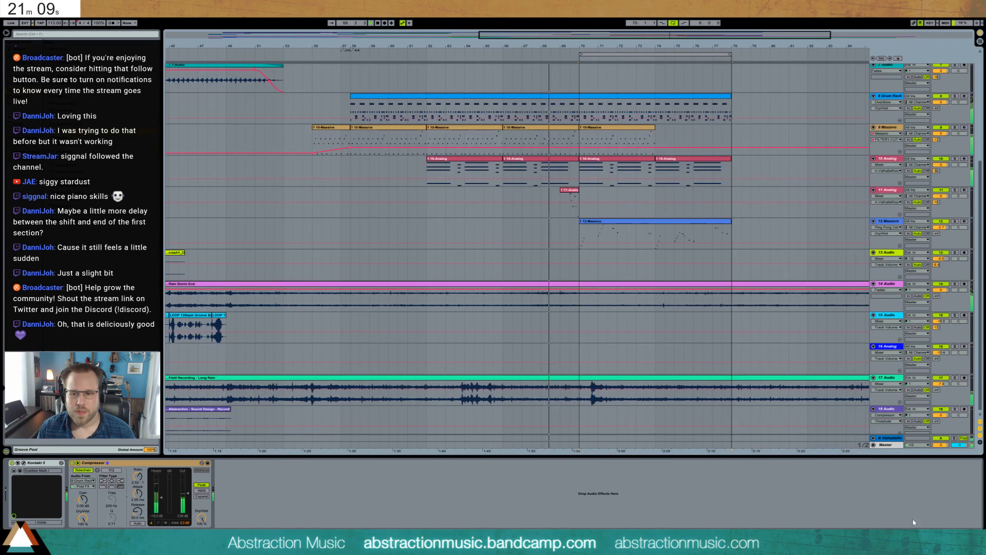
{"action": "scroll", "coordinate": [687, 321], "scroll_direction": "up", "scroll_amount": 5}
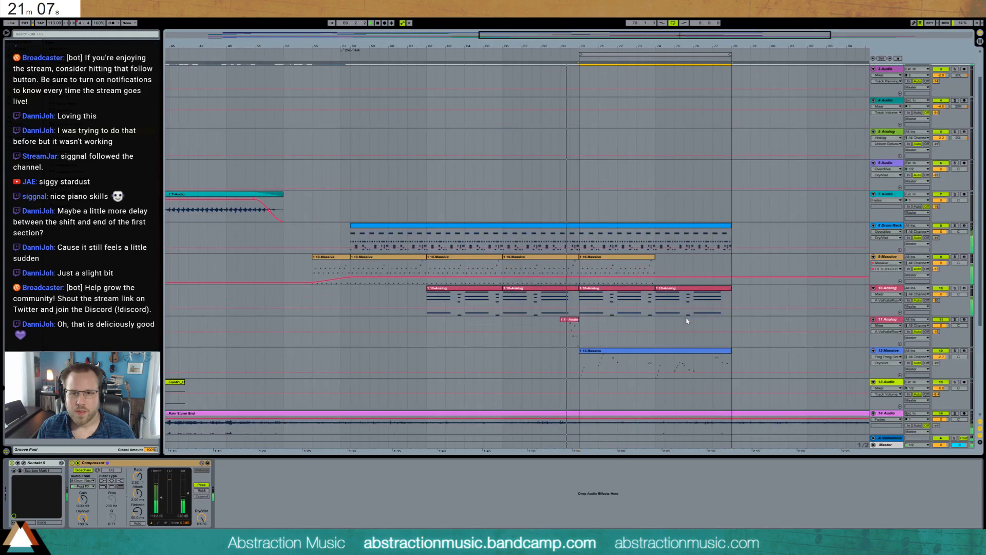
{"action": "scroll", "coordinate": [687, 321], "scroll_direction": "up", "scroll_amount": 2}
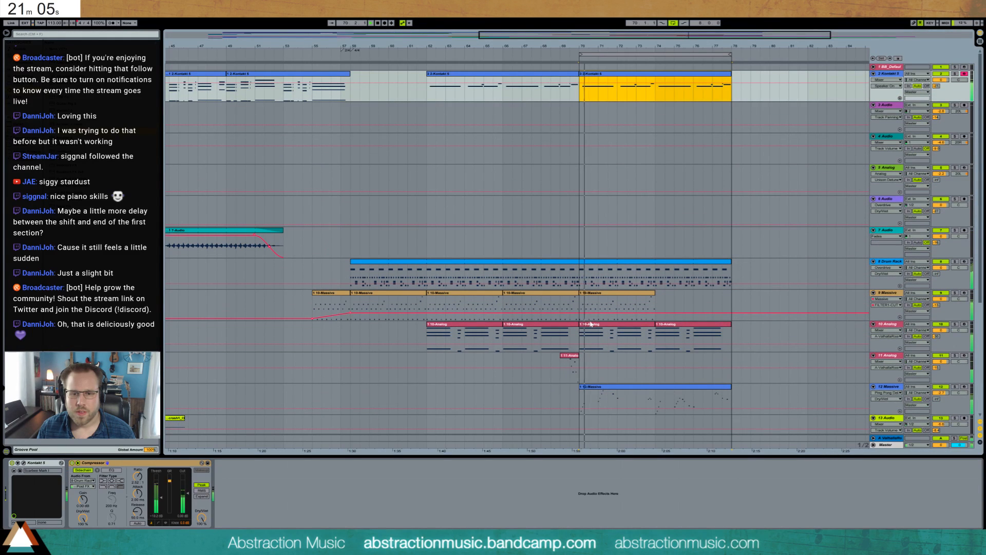
{"action": "left_click", "coordinate": [964, 332]}
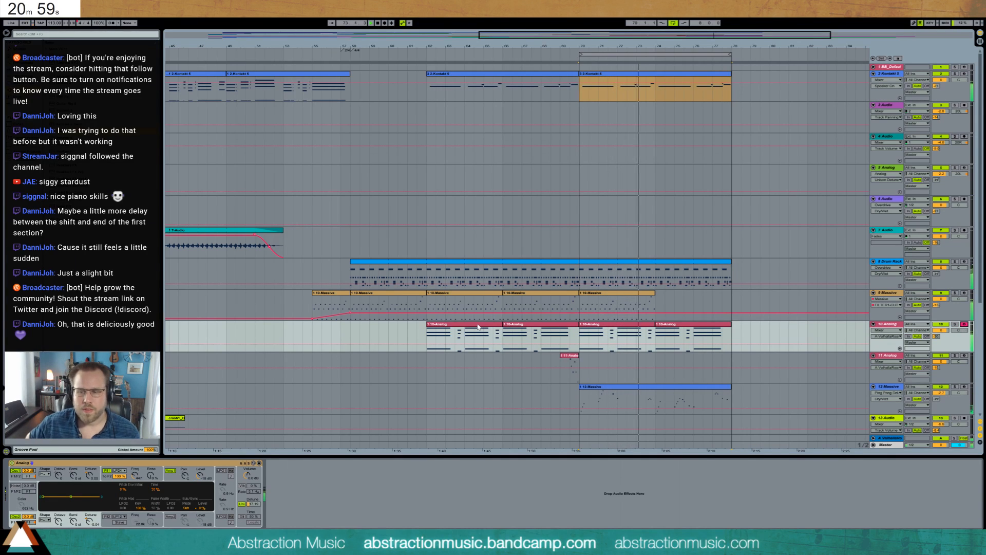
{"action": "double_click", "coordinate": [637, 74]}
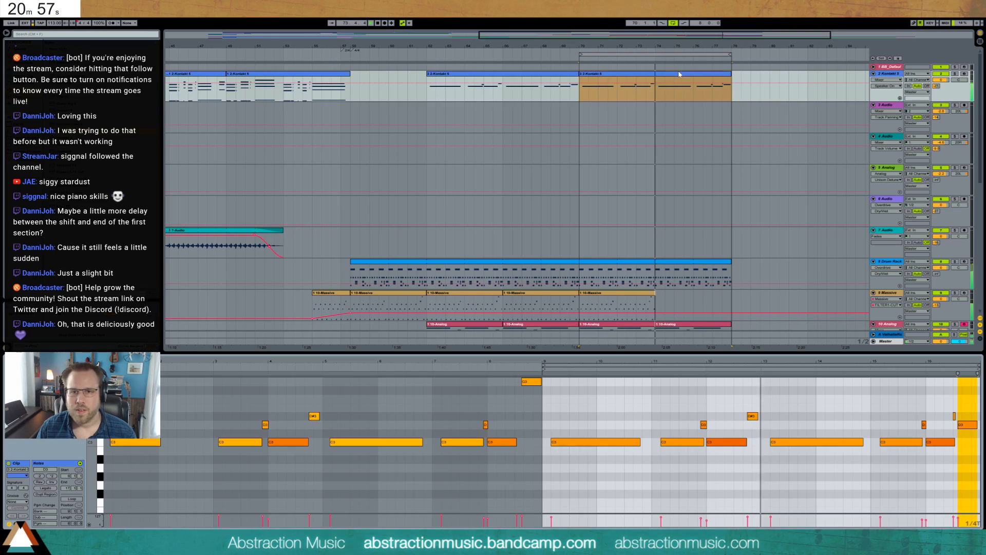
{"action": "left_click", "coordinate": [639, 293]}
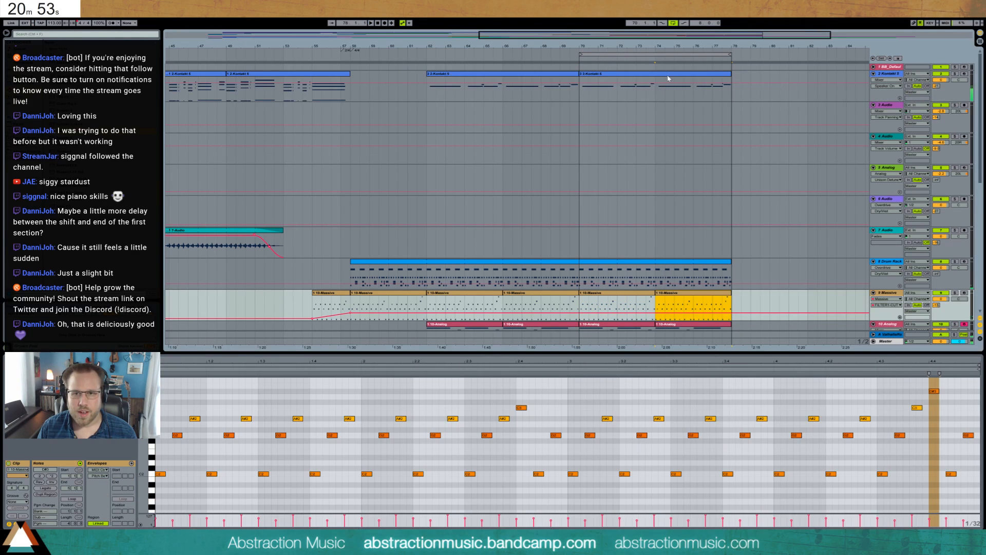
Arm the 2 Kontakt 5 track and set the playback position to bar 57 within the earlier Kontakt 5 clip.
{"action": "left_click", "coordinate": [668, 78]}
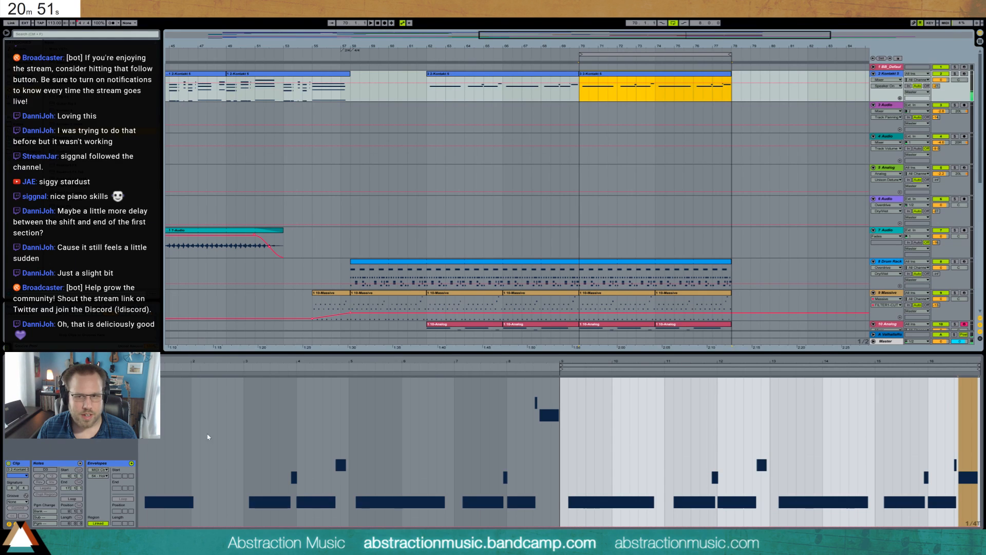
{"action": "left_click", "coordinate": [965, 74]}
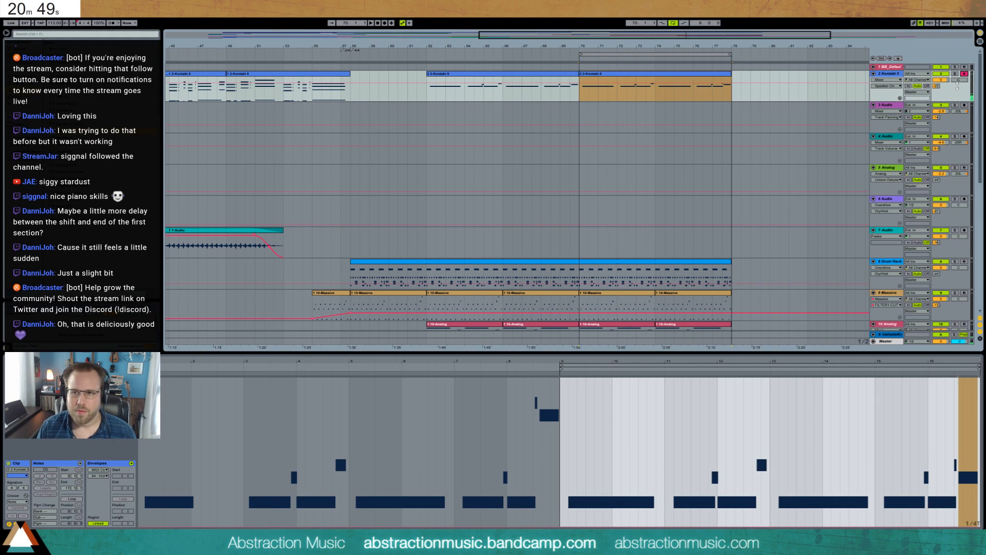
{"action": "left_click", "coordinate": [340, 77]}
{"action": "left_click", "coordinate": [922, 512]}
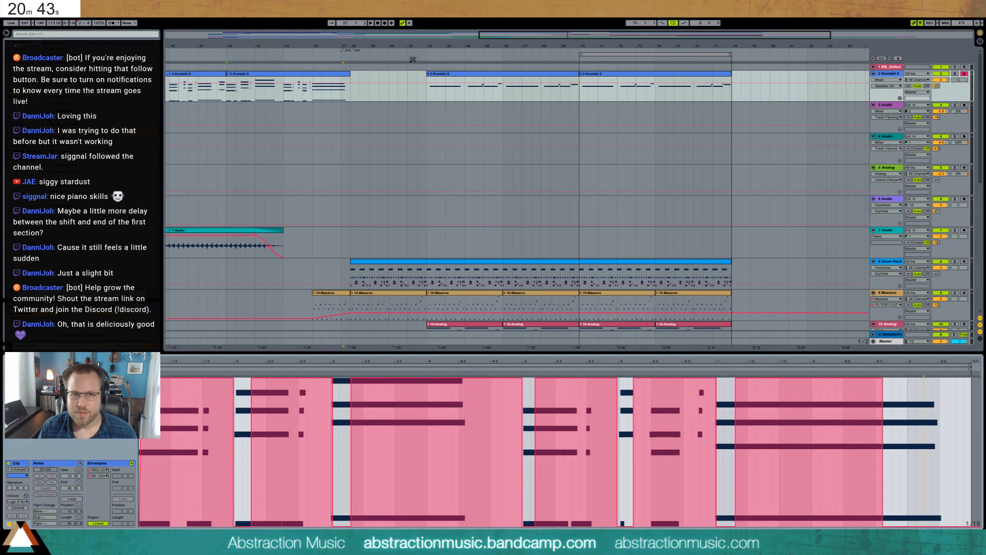
Play the arrangement from the Kontakt 5 clip at bar 62 and review the tracks below it.
{"action": "left_click", "coordinate": [427, 77]}
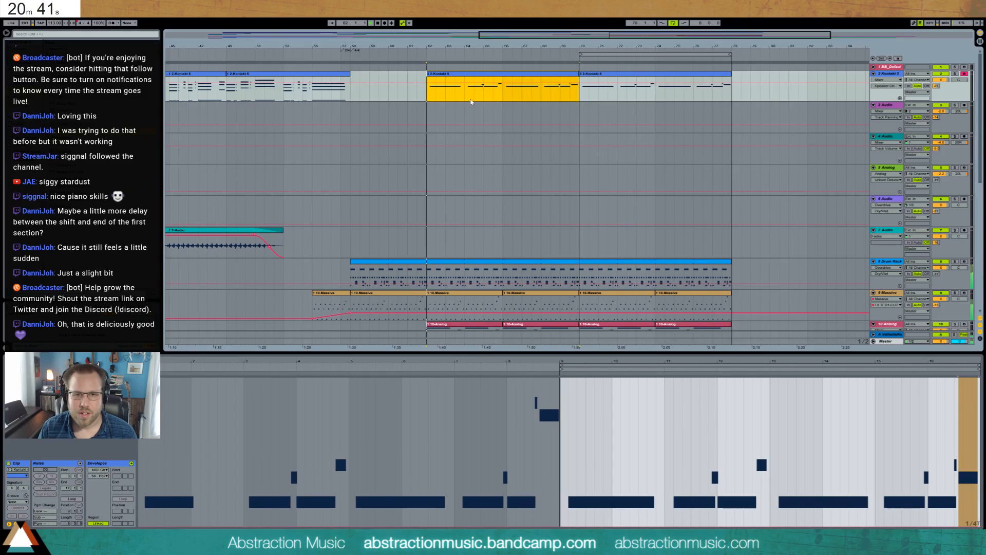
{"action": "scroll", "coordinate": [750, 281], "scroll_direction": "down", "scroll_amount": 2}
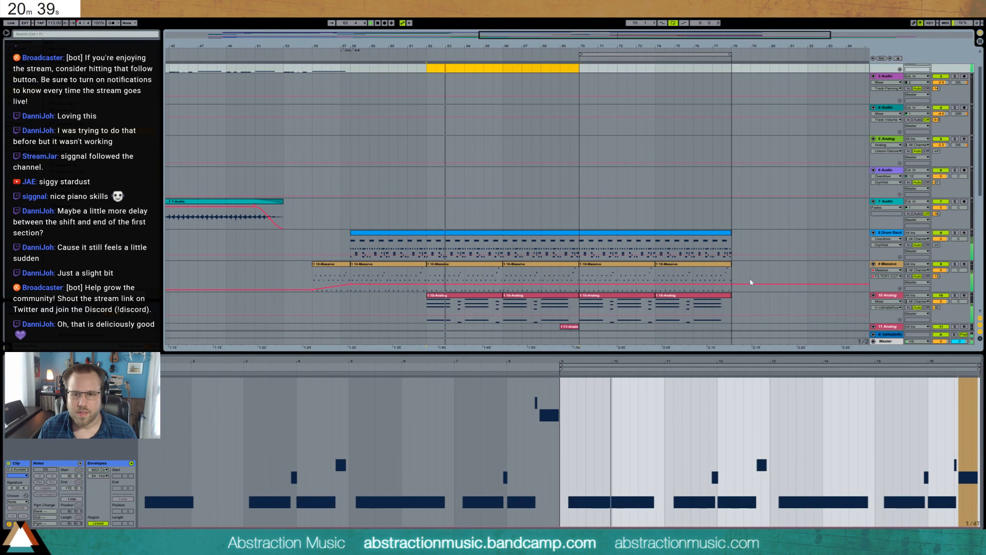
{"action": "scroll", "coordinate": [750, 282], "scroll_direction": "down", "scroll_amount": 2}
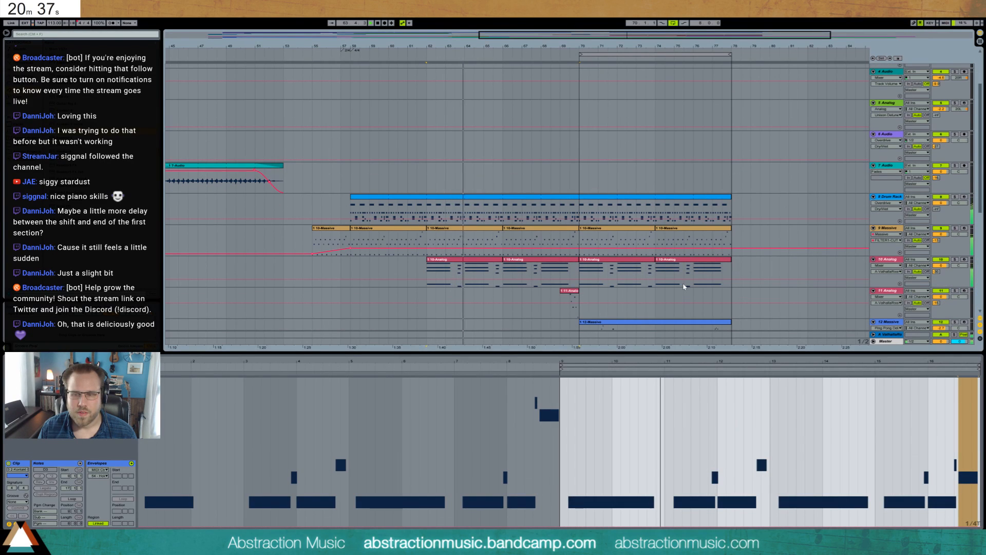
{"action": "key", "text": "shift+Tab"}
{"action": "scroll", "coordinate": [686, 282], "scroll_direction": "down", "scroll_amount": 2}
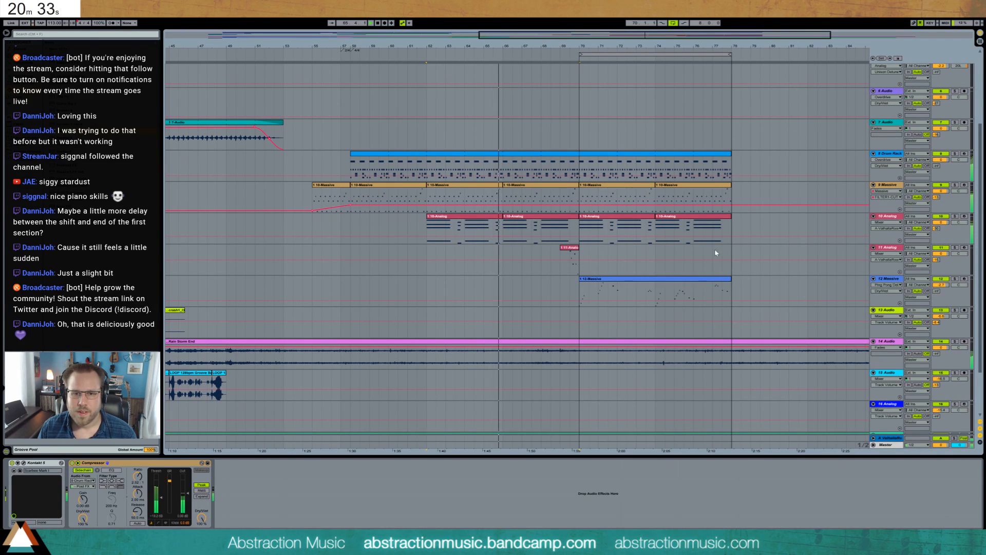
{"action": "scroll", "coordinate": [718, 265], "scroll_direction": "up", "scroll_amount": 3}
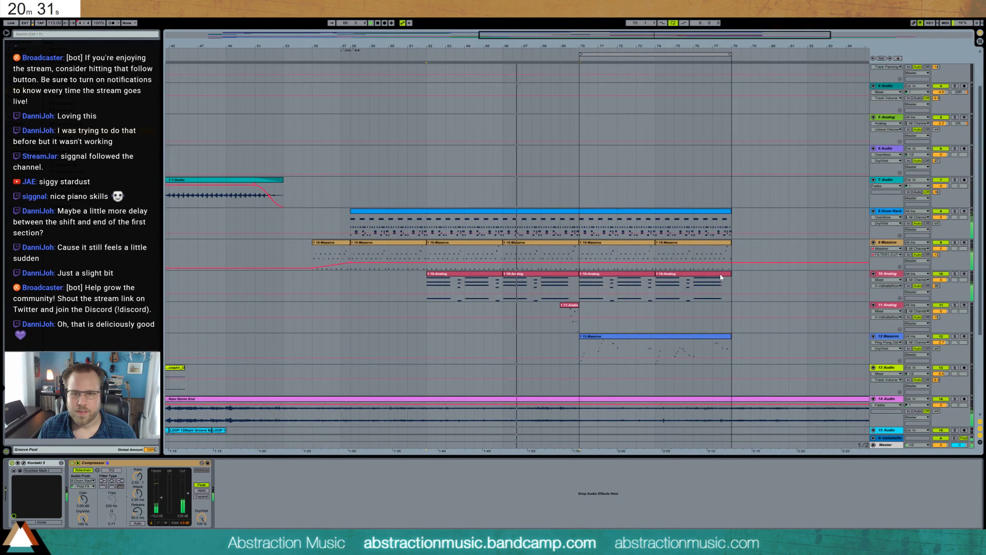
{"action": "scroll", "coordinate": [720, 277], "scroll_direction": "up", "scroll_amount": 2}
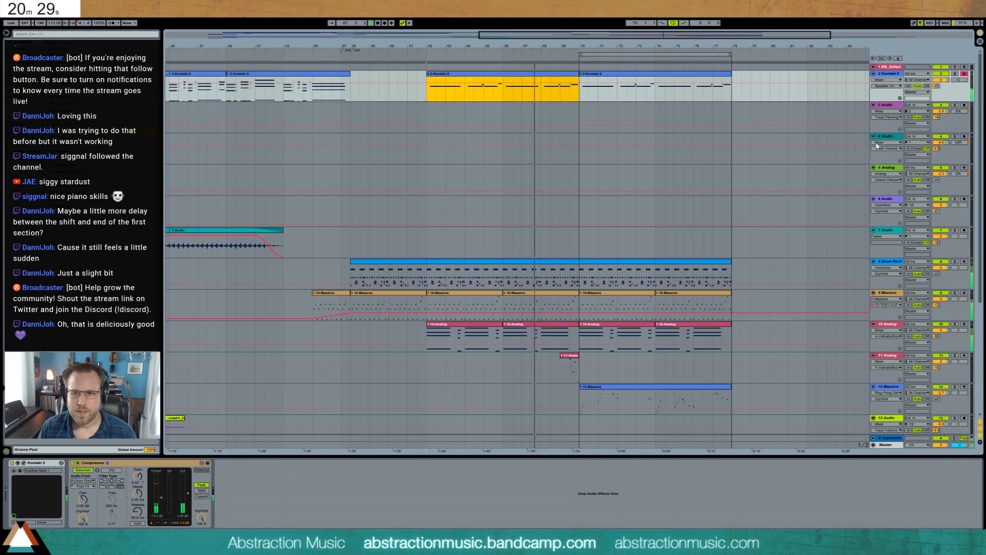
Check the effects on the 4 Audio and 3 Audio tracks across the whole arrangement and lower the 11 Analog track's volume.
{"action": "left_click", "coordinate": [877, 146]}
{"action": "key", "text": "minus"}
{"action": "key", "text": "minus"}
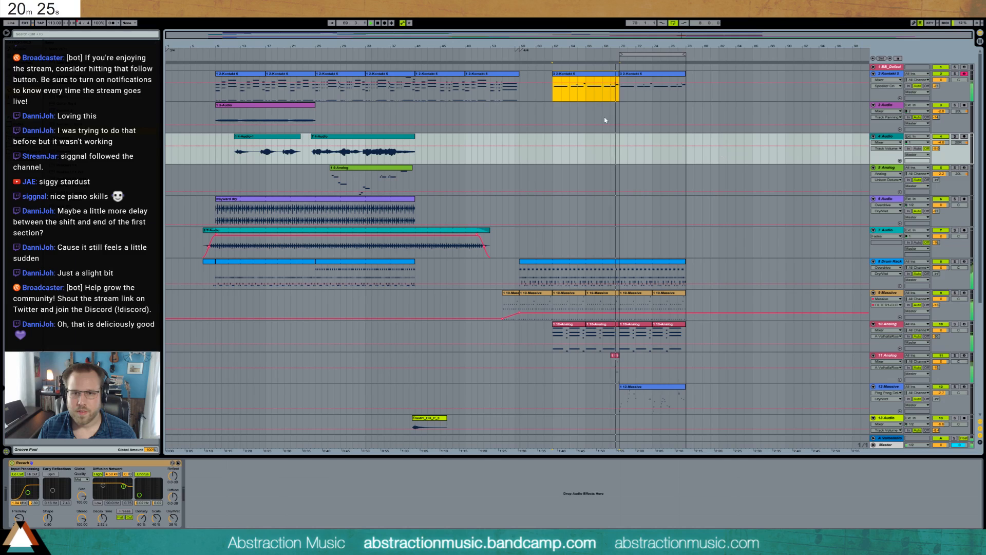
{"action": "left_click", "coordinate": [622, 116]}
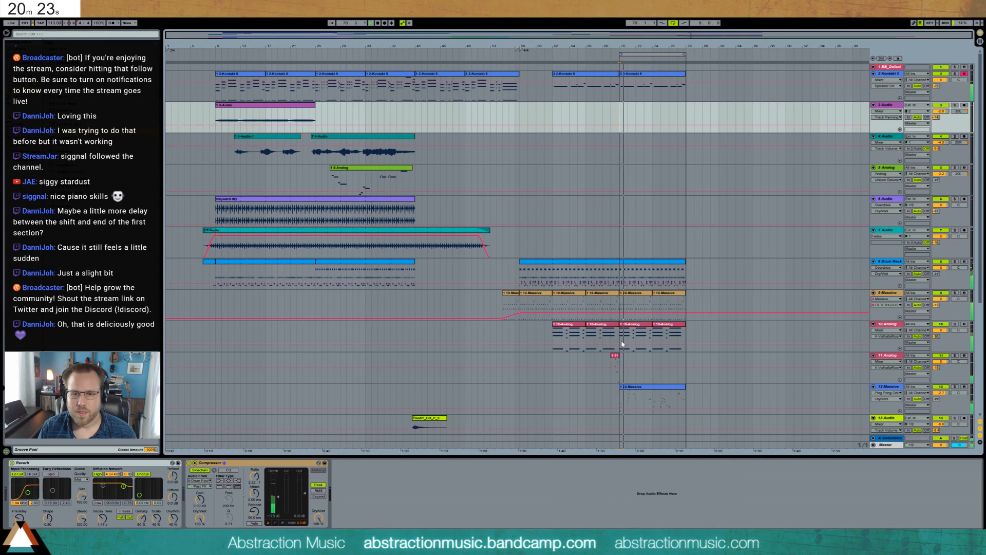
{"action": "left_click", "coordinate": [615, 356]}
{"action": "left_click_drag", "start_coordinate": [940, 362], "coordinate": [940, 368]}
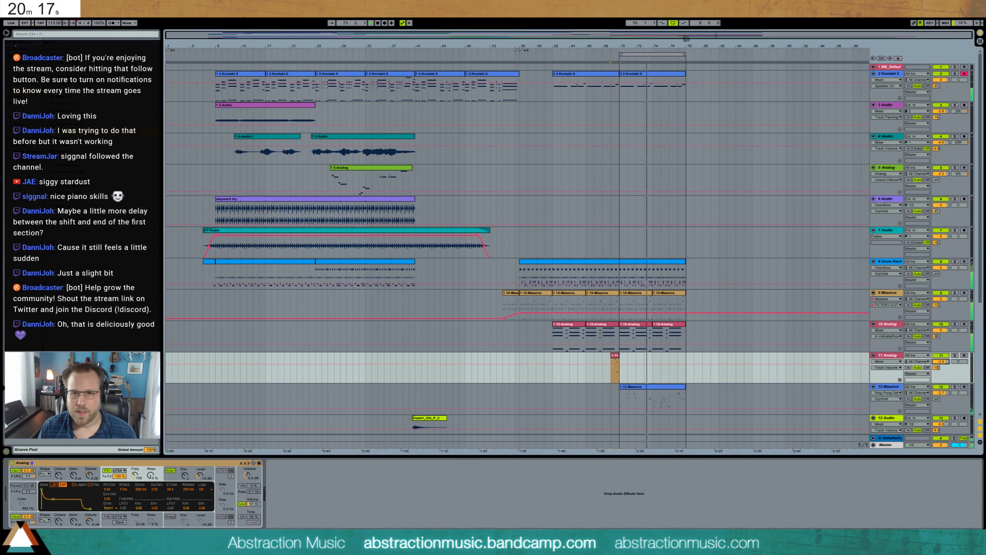
Duplicate the Kontakt 5 clip from bar 70 to bar 78 and extend the Drum Rack clip to bar 86.
{"action": "left_click_drag", "start_coordinate": [697, 35], "coordinate": [744, 39]}
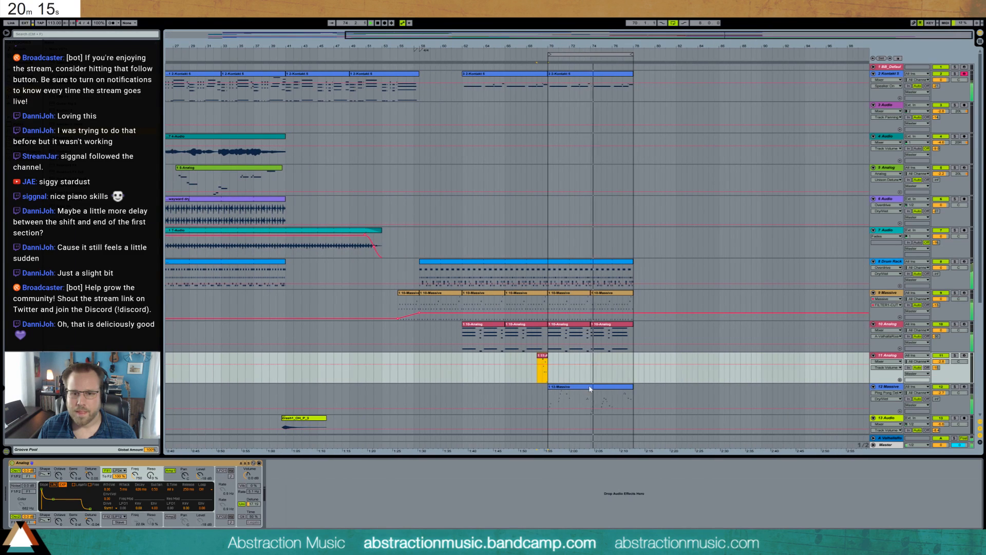
{"action": "left_click", "coordinate": [597, 77]}
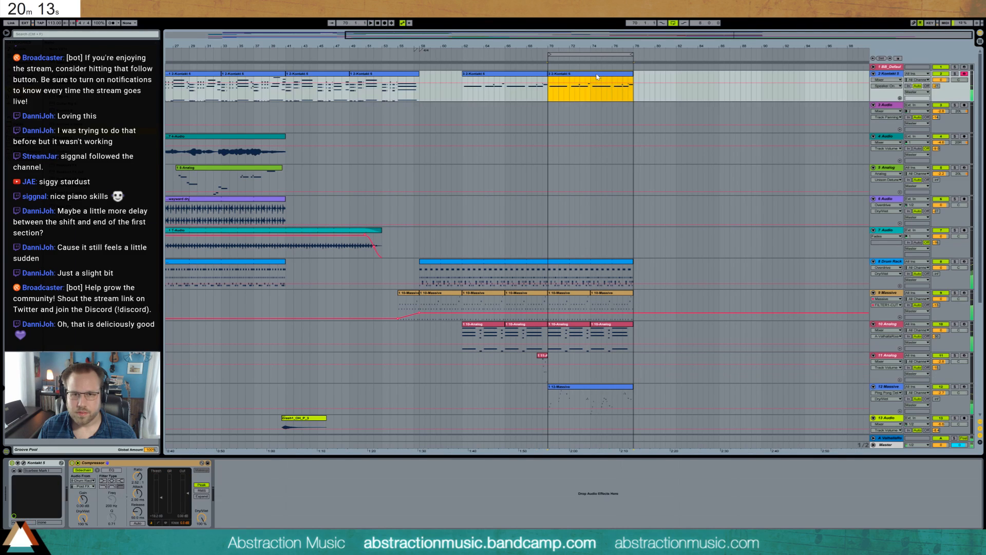
{"action": "key", "text": "ctrl+d"}
{"action": "left_click_drag", "start_coordinate": [624, 264], "coordinate": [654, 264]}
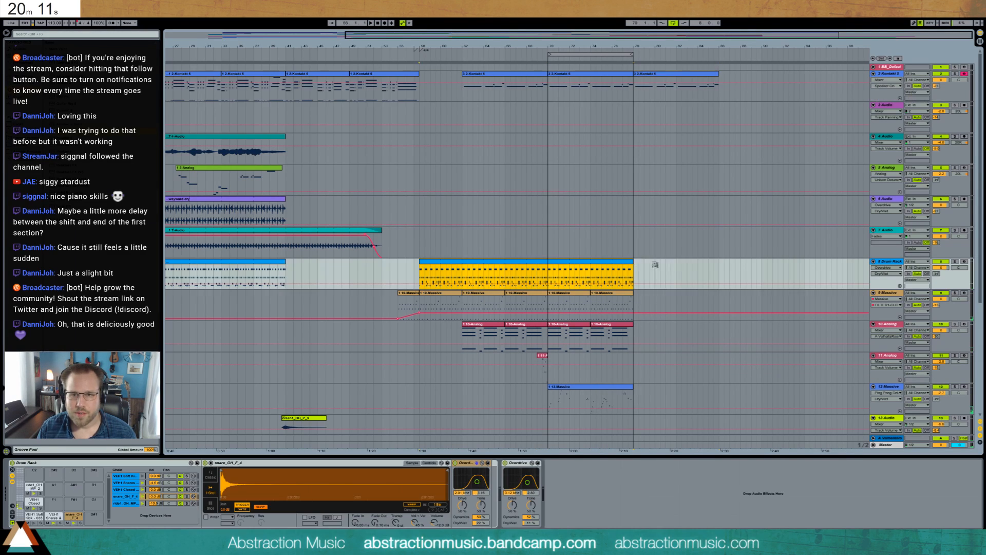
{"action": "key", "text": "ctrl+d"}
Duplicate the 9 Massive, 10 Analog and 12 Massive clips across bars 78–86, and copy the short 11 Analog clip so it ends at bar 86.
{"action": "left_click", "coordinate": [611, 294]}
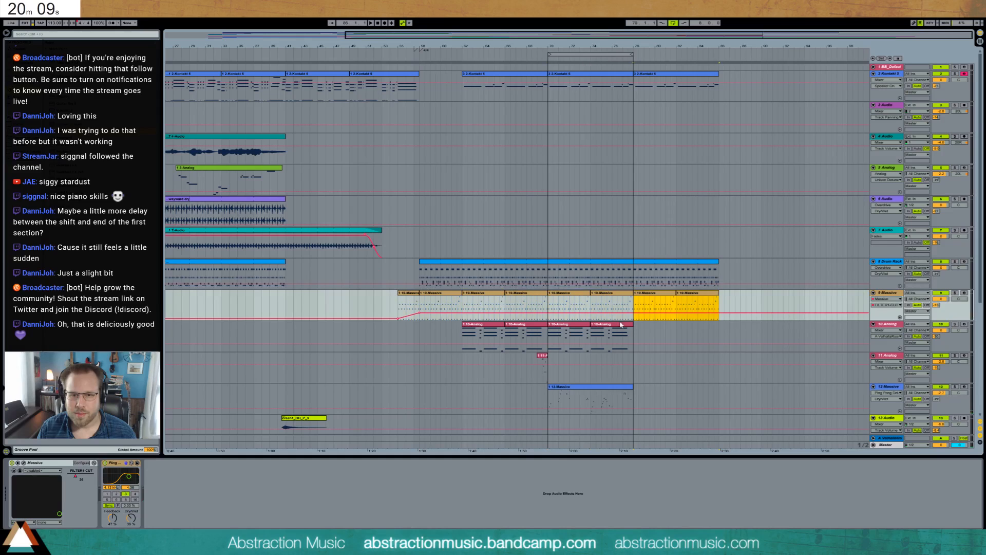
{"action": "left_click", "coordinate": [602, 325]}
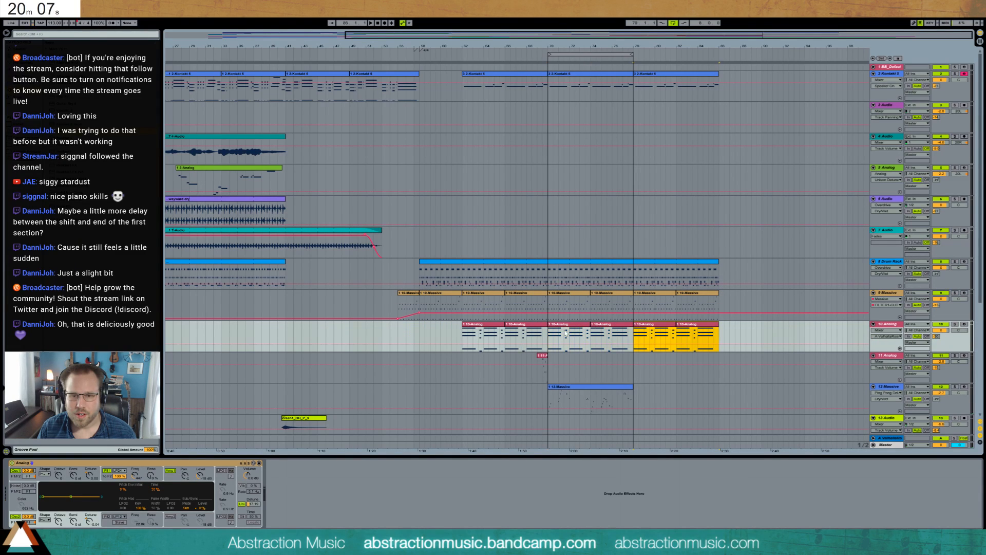
{"action": "left_click", "coordinate": [542, 355]}
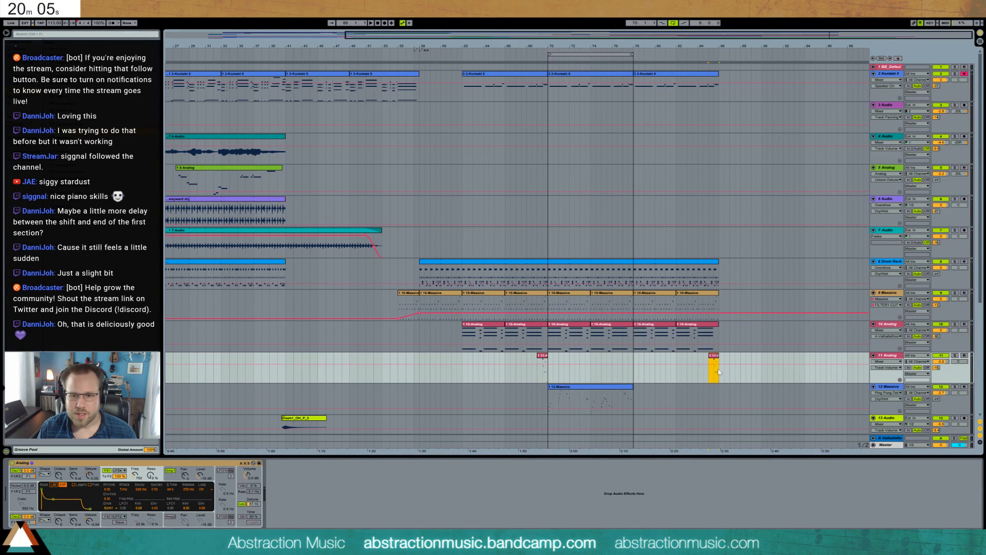
{"action": "left_click", "coordinate": [617, 389]}
{"action": "key", "text": "ctrl+d"}
{"action": "scroll", "coordinate": [719, 382], "scroll_direction": "down", "scroll_amount": 4}
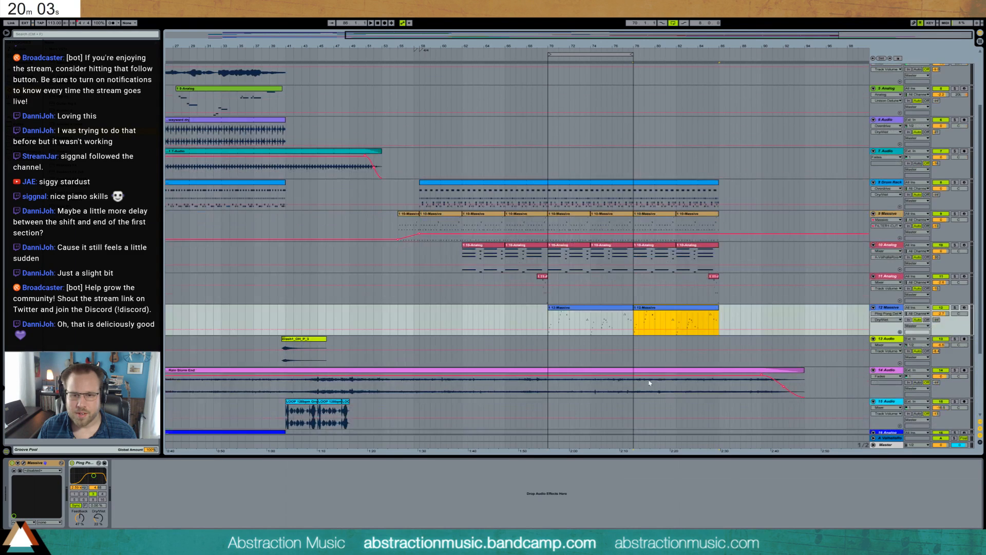
{"action": "scroll", "coordinate": [718, 382], "scroll_direction": "down", "scroll_amount": 2}
{"action": "scroll", "coordinate": [694, 368], "scroll_direction": "up", "scroll_amount": 6}
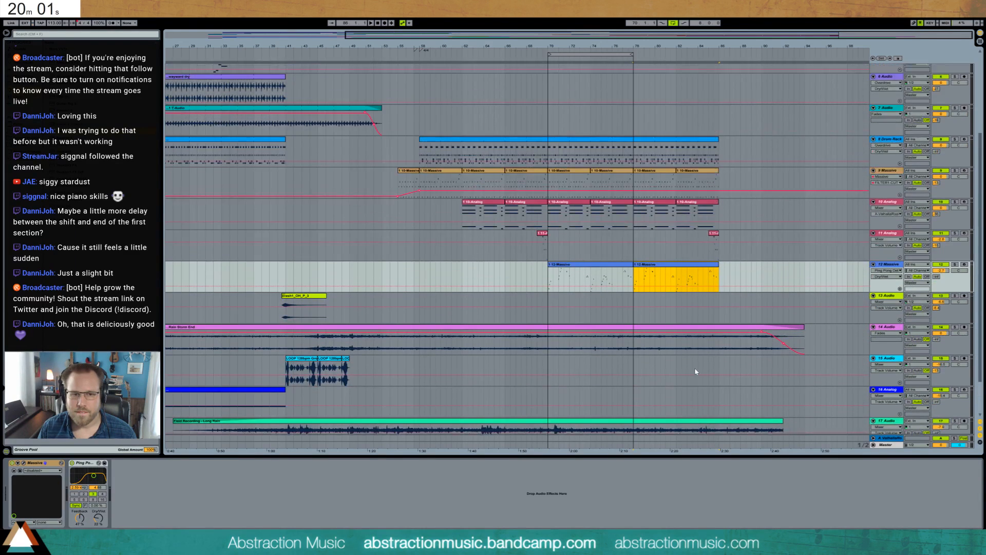
{"action": "scroll", "coordinate": [689, 323], "scroll_direction": "up", "scroll_amount": 2}
Set the start position to bar 70 on the 3 Audio track, turn off looping and arm the track.
{"action": "left_click", "coordinate": [546, 109]}
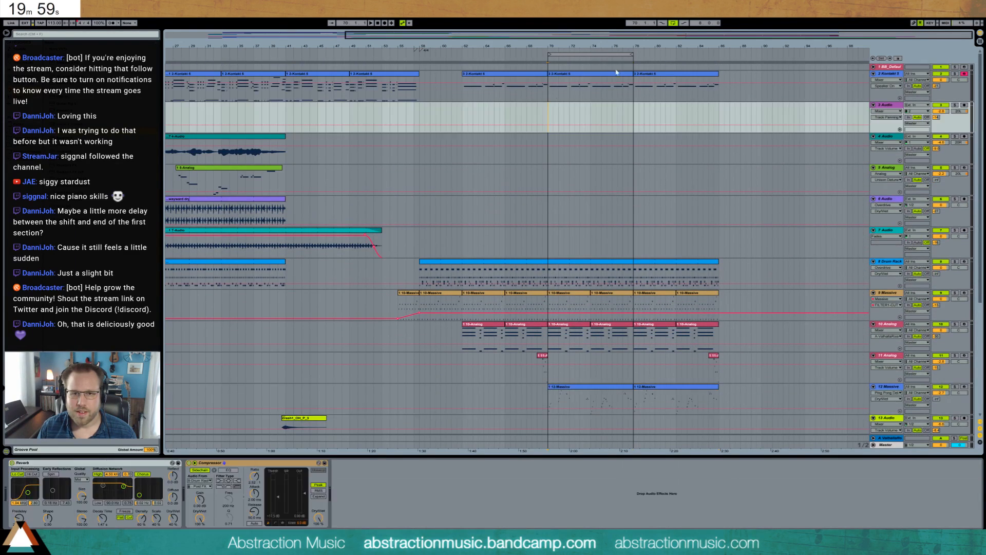
{"action": "left_click", "coordinate": [678, 23]}
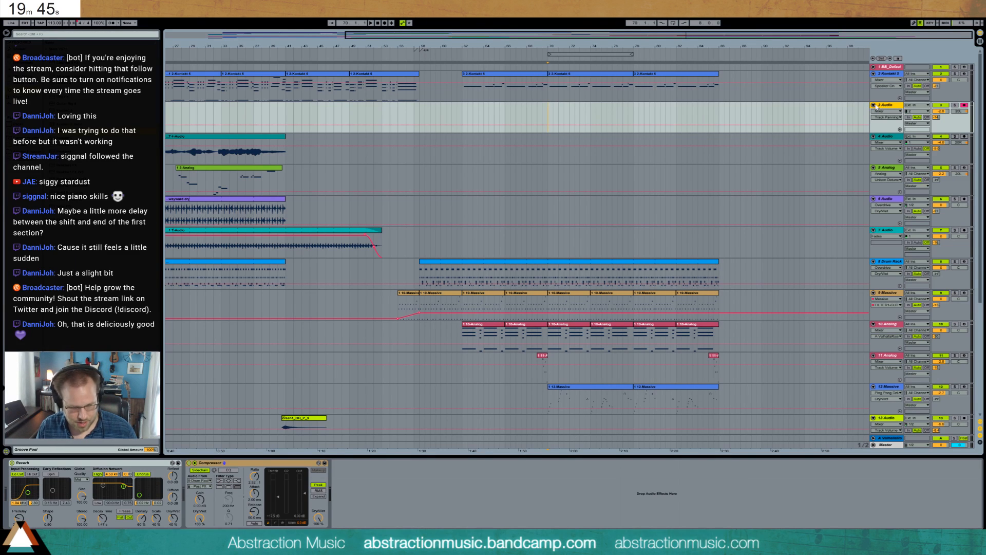
Duplicate the 3 Audio track, delete the copied clip from the duplicate, and return to bar 70 on the original track.
{"action": "key", "text": "ctrl+d"}
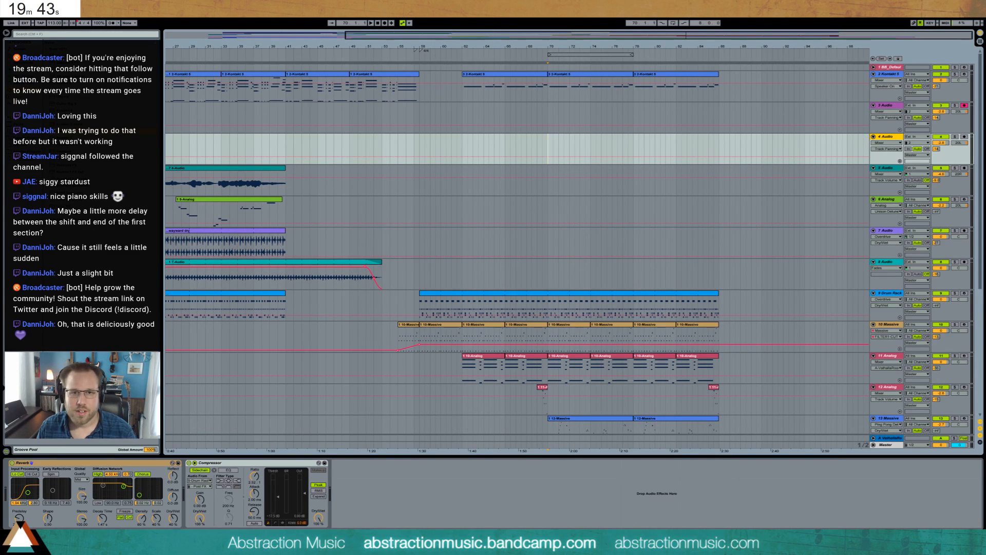
{"action": "left_click_drag", "start_coordinate": [441, 37], "coordinate": [302, 48]}
{"action": "left_click", "coordinate": [226, 138]}
{"action": "key", "text": "Delete"}
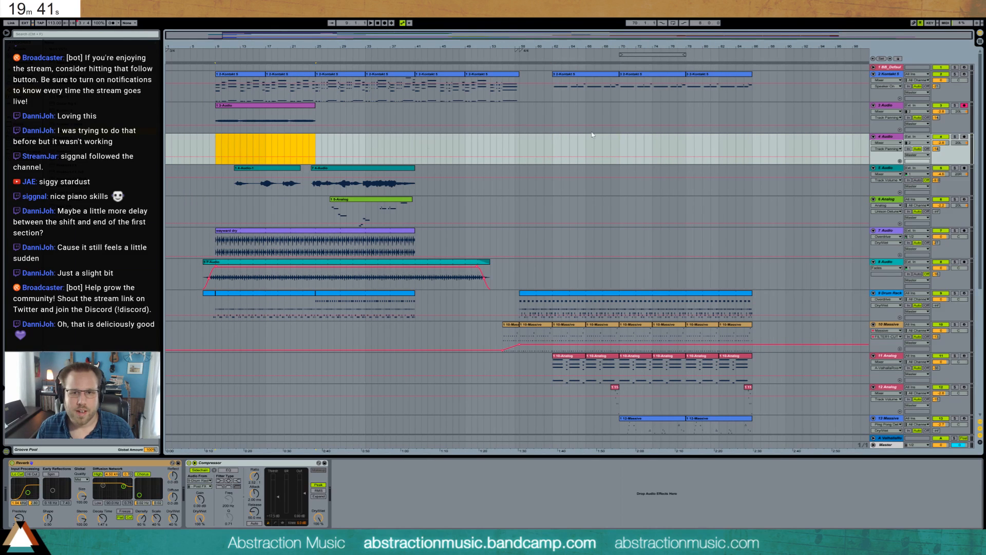
{"action": "left_click", "coordinate": [627, 117]}
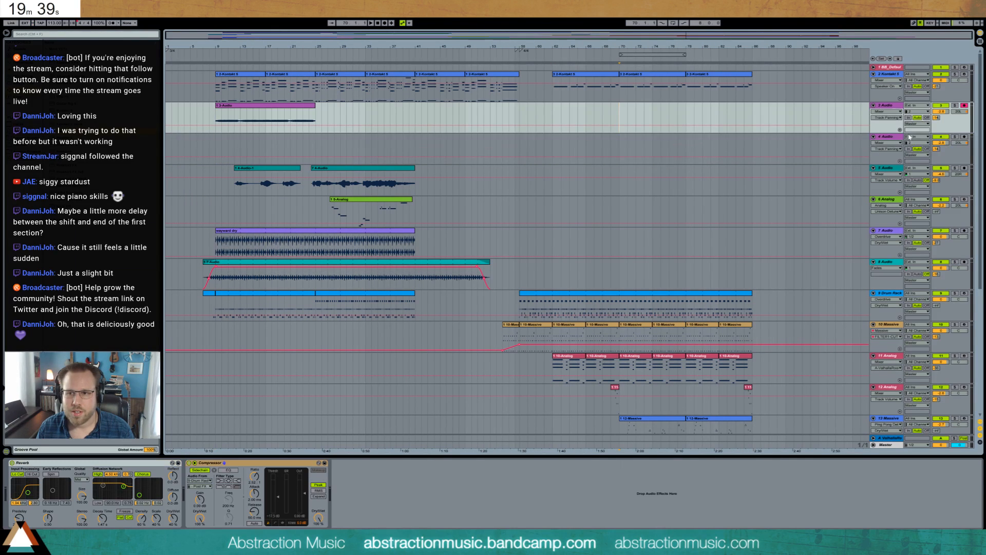
On the duplicated 4 Audio track, adjust the Reverb's decay time and dry/wet mix and insert a Chorus before the Compressor.
{"action": "left_click", "coordinate": [882, 140]}
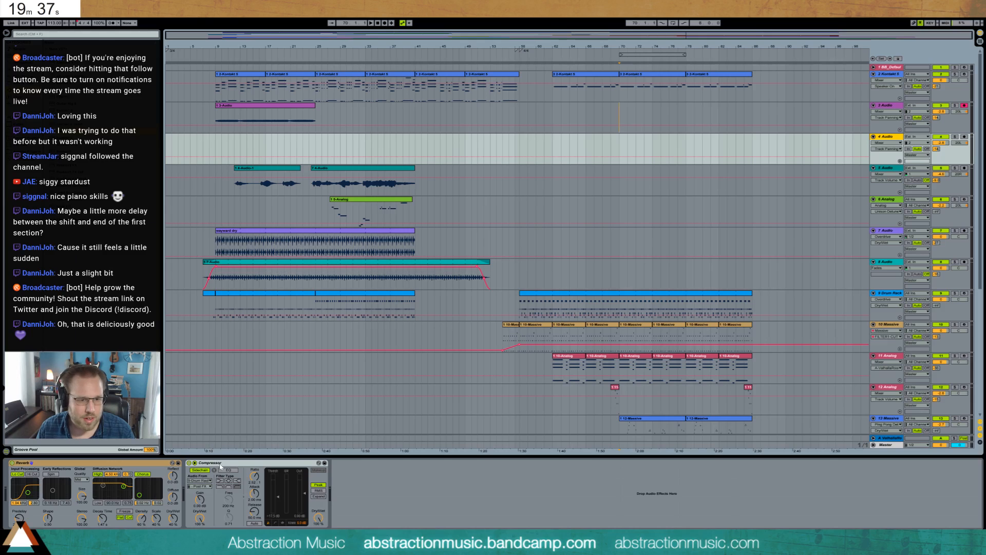
{"action": "left_click", "coordinate": [221, 465]}
{"action": "left_click", "coordinate": [100, 517]}
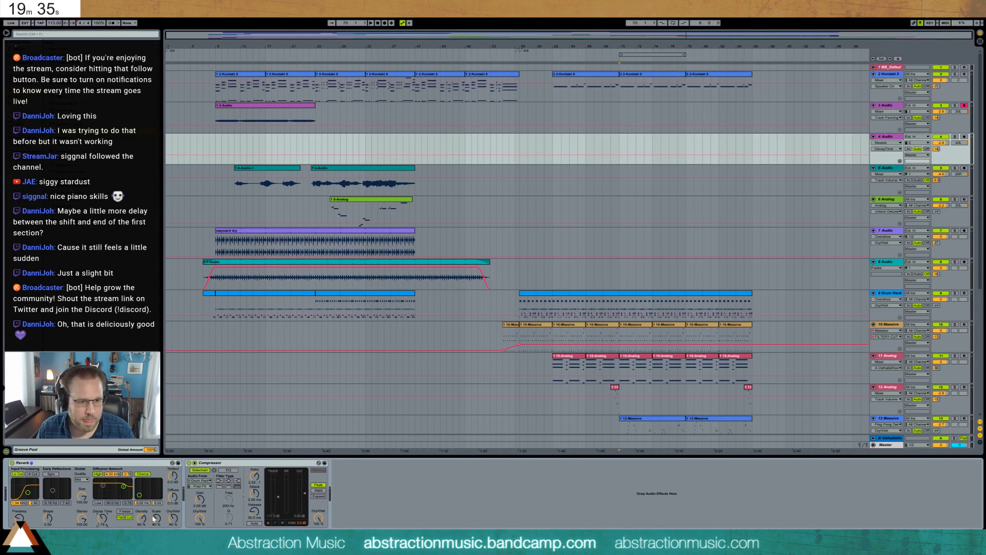
{"action": "left_click_drag", "start_coordinate": [171, 518], "coordinate": [186, 490]}
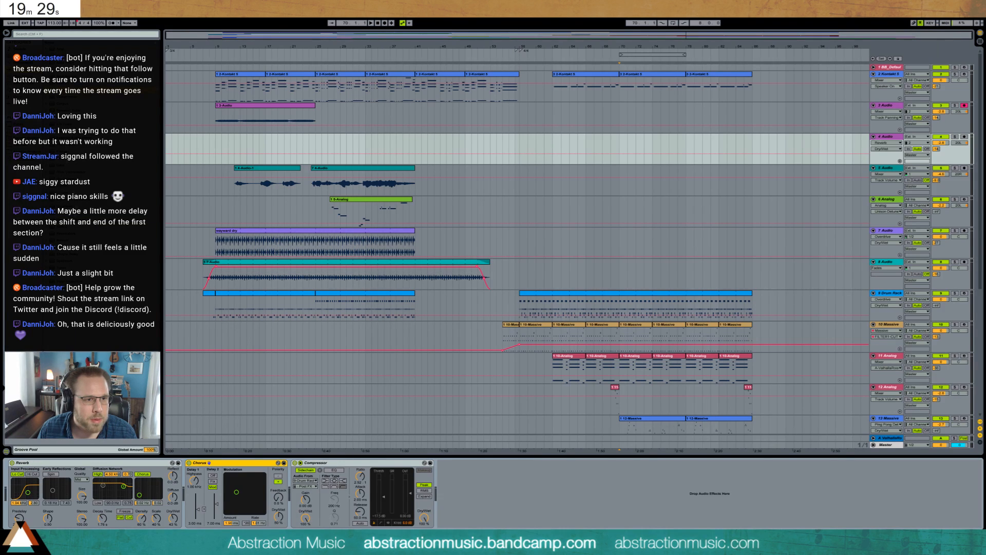
On the 4 Audio track, insert a Ping Pong Delay before the Compressor, change its beat delay, and adjust the Chorus modulation and dry/wet mix.
{"action": "left_click_drag", "start_coordinate": [67, 222], "coordinate": [289, 482]}
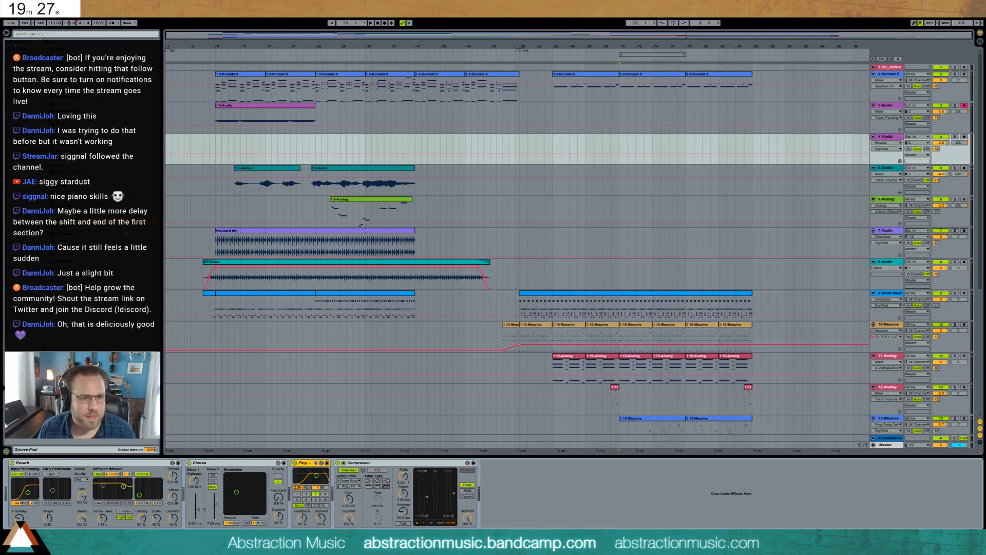
{"action": "left_click", "coordinate": [297, 499]}
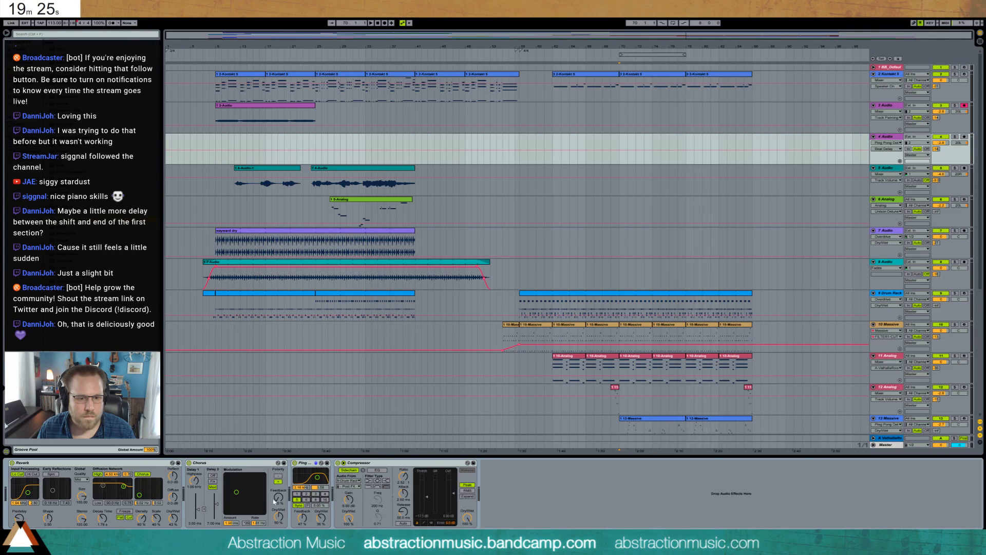
{"action": "left_click_drag", "start_coordinate": [283, 519], "coordinate": [283, 518]}
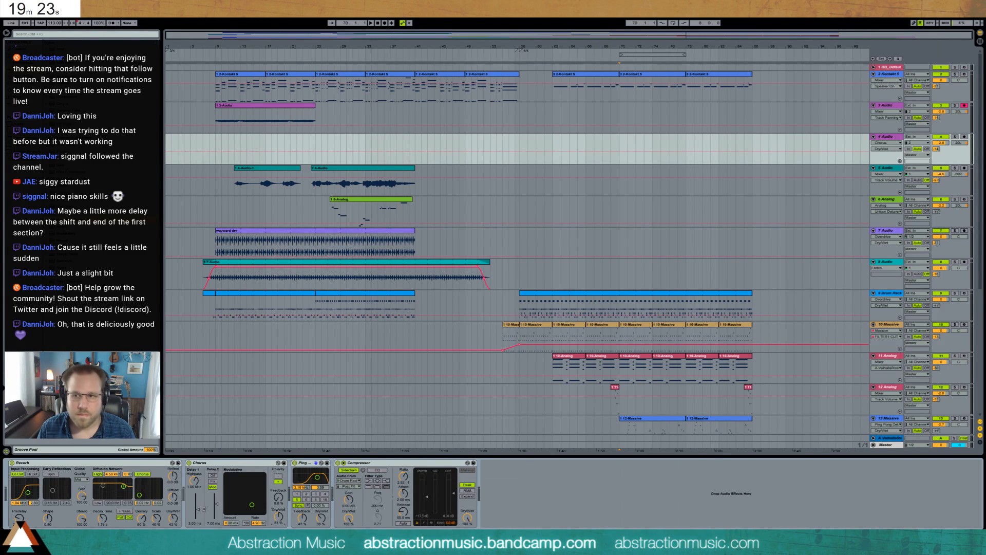
Arm the 4 Audio track, adjust its volume and record a take from bar 70.
{"action": "left_click", "coordinate": [964, 137]}
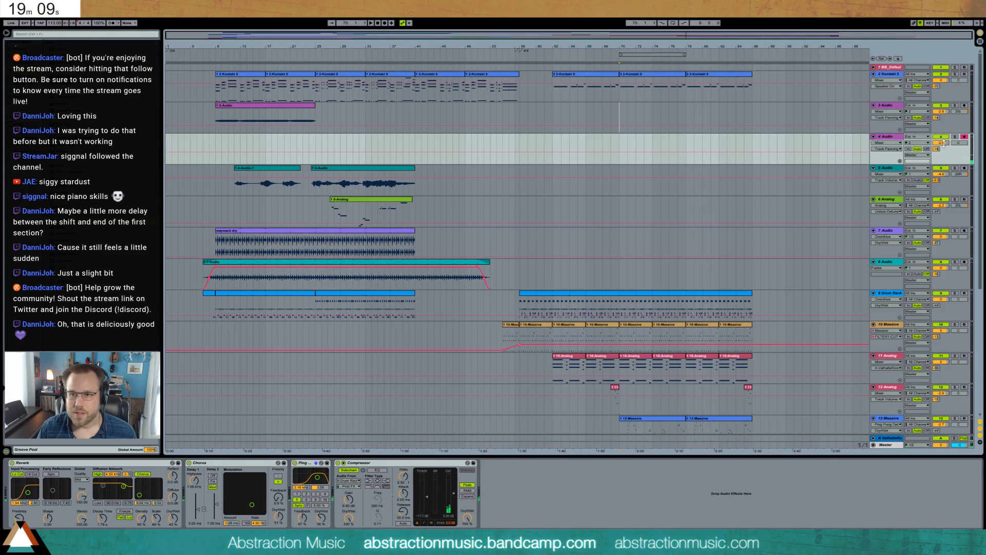
{"action": "left_click_drag", "start_coordinate": [943, 144], "coordinate": [943, 142]}
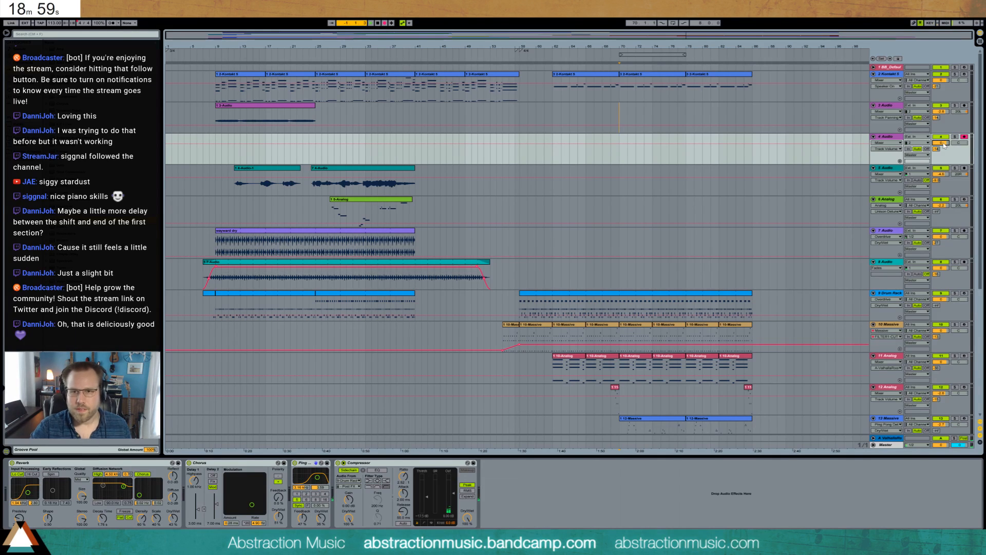
{"action": "key", "text": "space"}
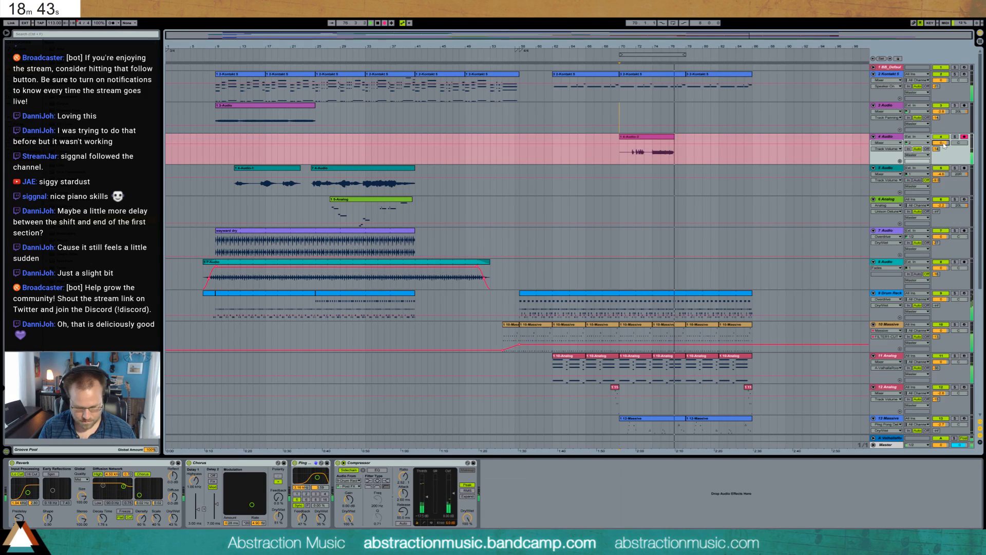
Record a new take on the 4 Audio track from bar 74 and trim its end back to bar 78.
{"action": "key", "text": "space"}
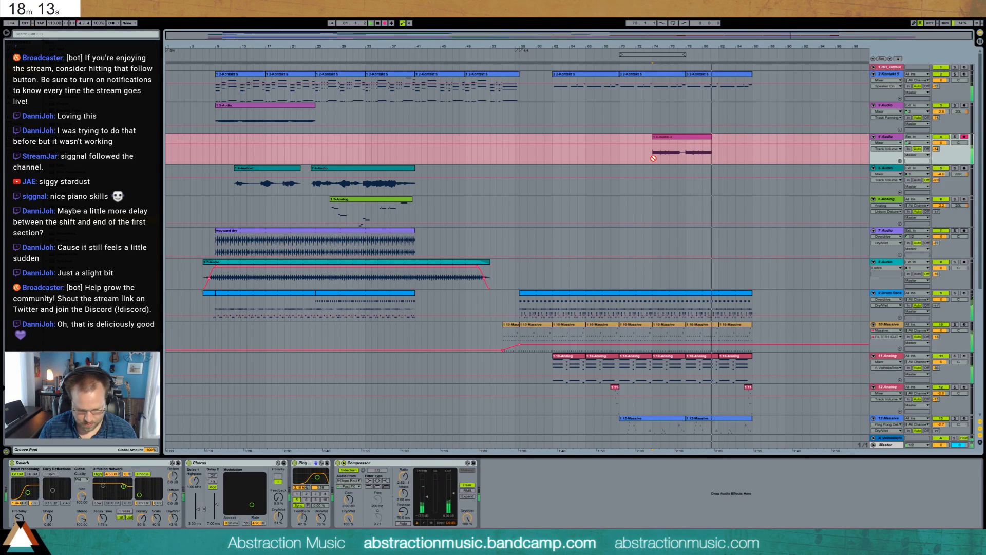
{"action": "key", "text": "space"}
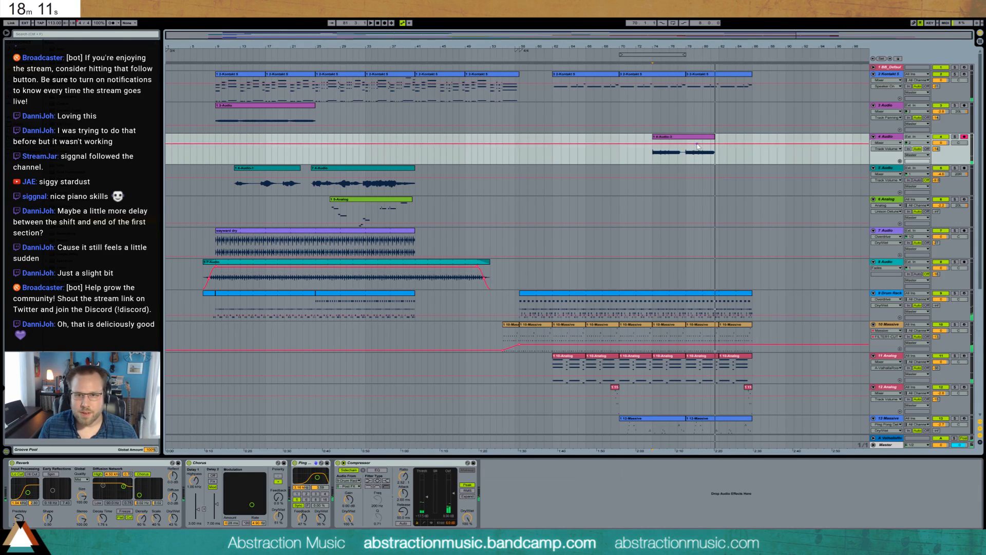
{"action": "left_click_drag", "start_coordinate": [715, 148], "coordinate": [686, 147]}
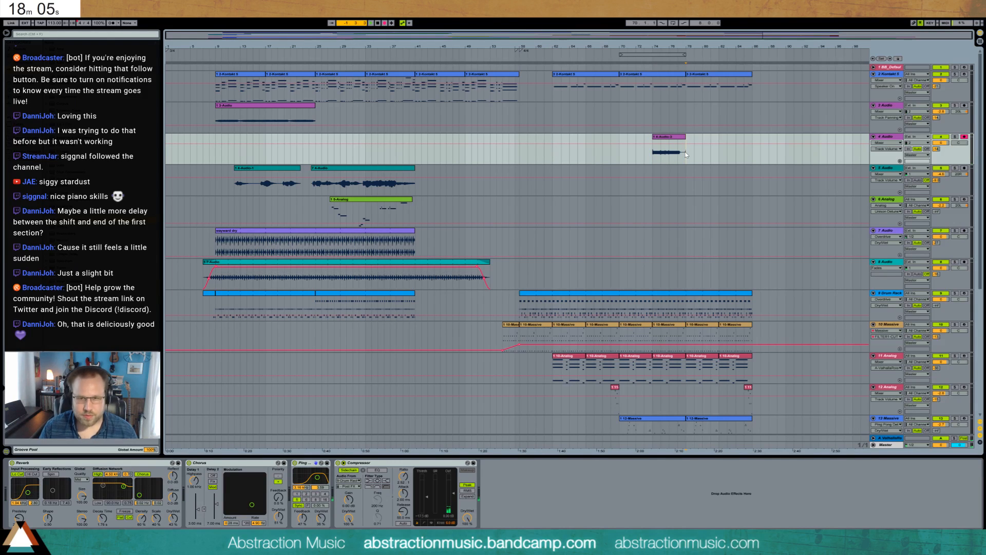
Record the continuation on the 4 Audio track from bar 78 to just past bar 86, and play both takes from bar 74.
{"action": "key", "text": "F9"}
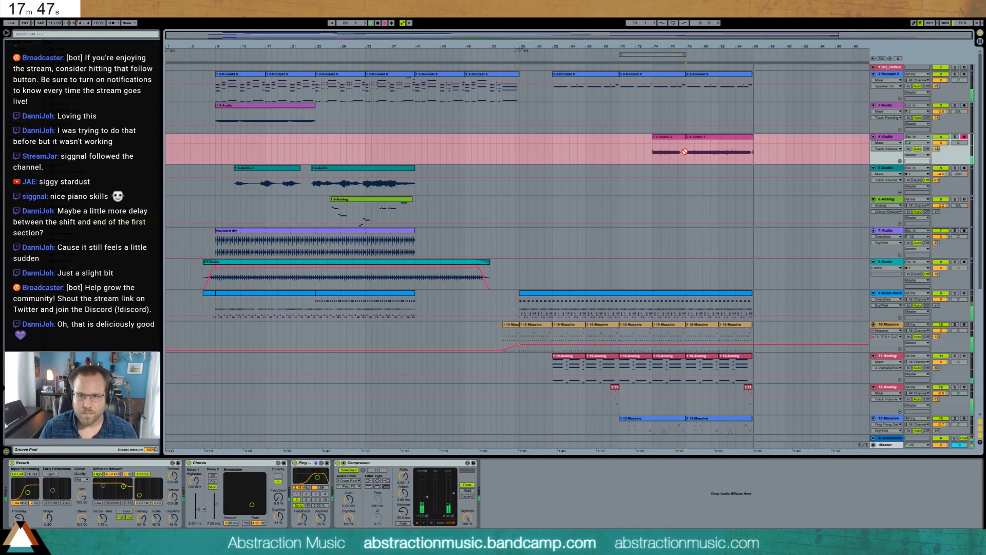
{"action": "key", "text": "space"}
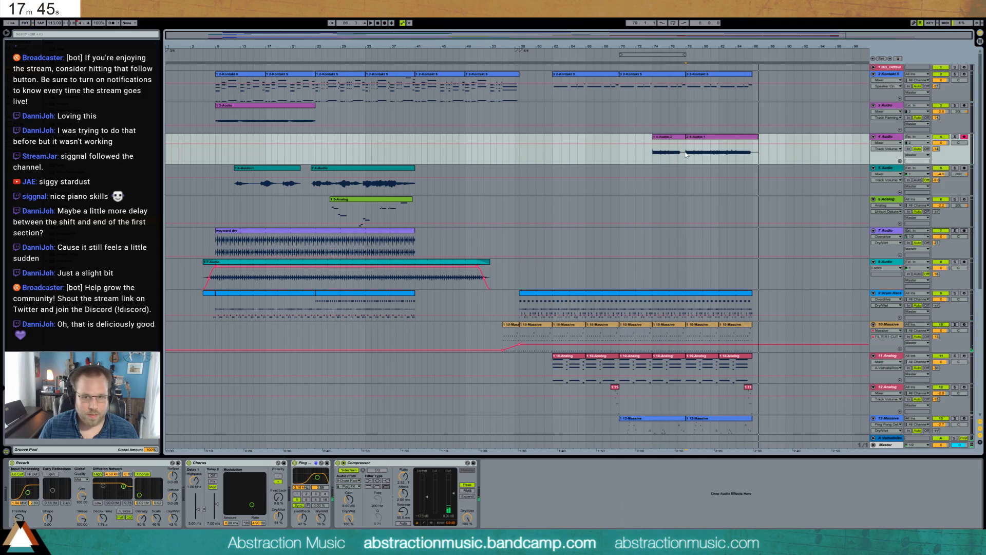
{"action": "left_click", "coordinate": [652, 159]}
{"action": "key", "text": "space"}
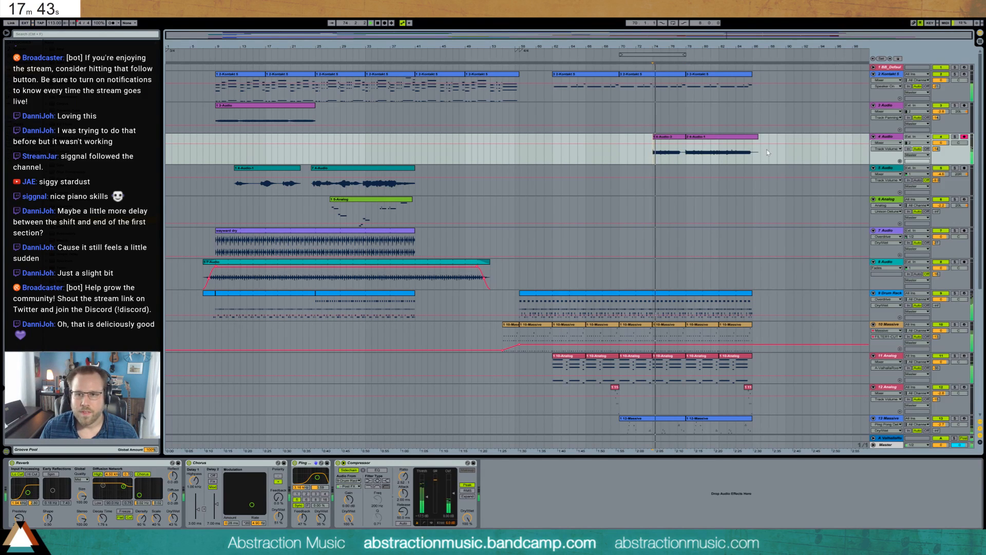
Select both recorded clips on the 4 Audio track and raise their clip gain.
{"action": "left_click", "coordinate": [688, 138], "text": "shift"}
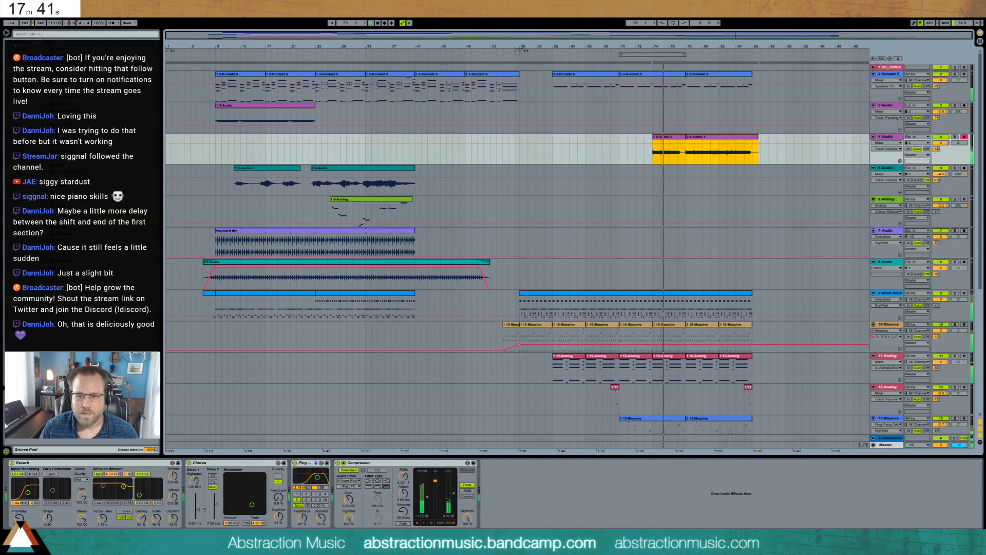
{"action": "key", "text": "shift+Tab"}
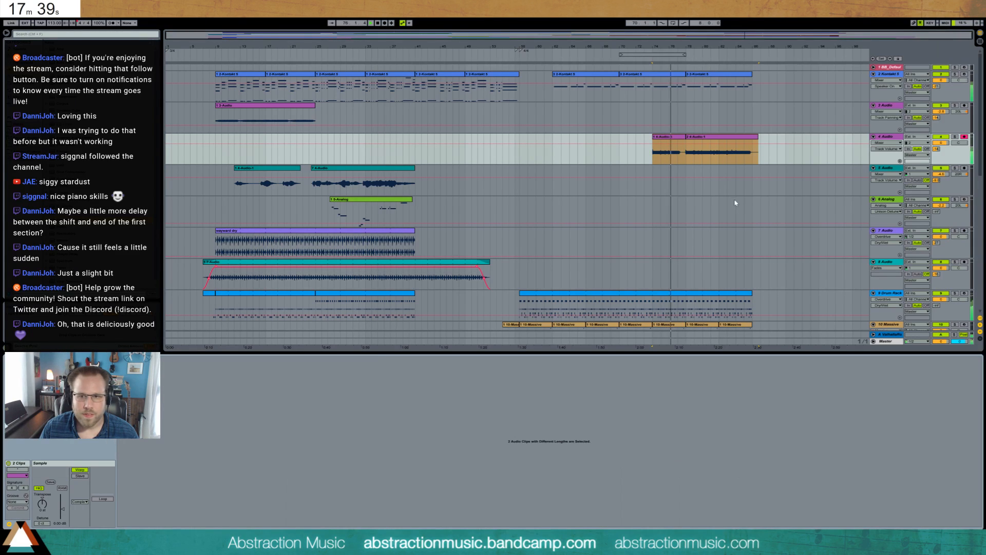
{"action": "left_click", "coordinate": [722, 143]}
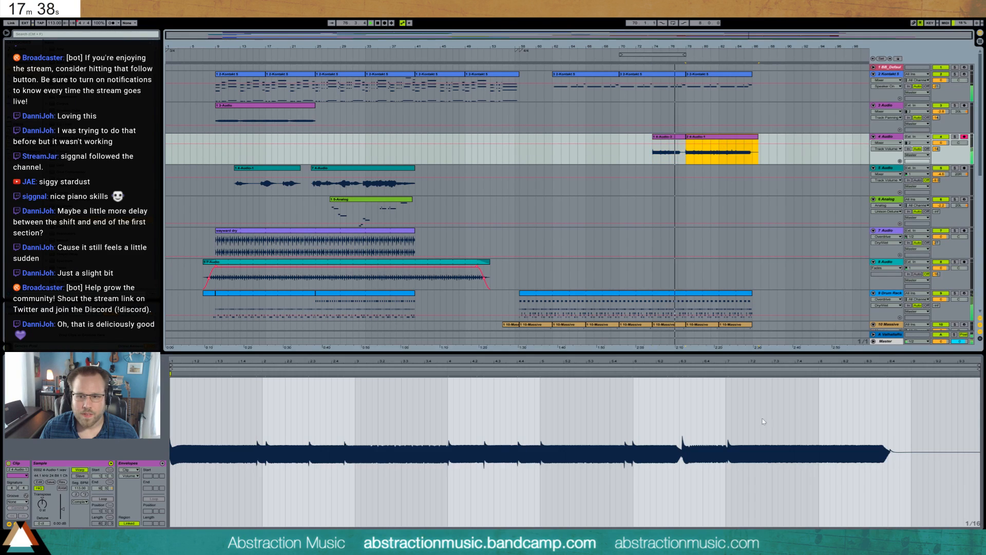
{"action": "left_click", "coordinate": [674, 142], "text": "shift"}
{"action": "left_click_drag", "start_coordinate": [62, 509], "coordinate": [63, 507]}
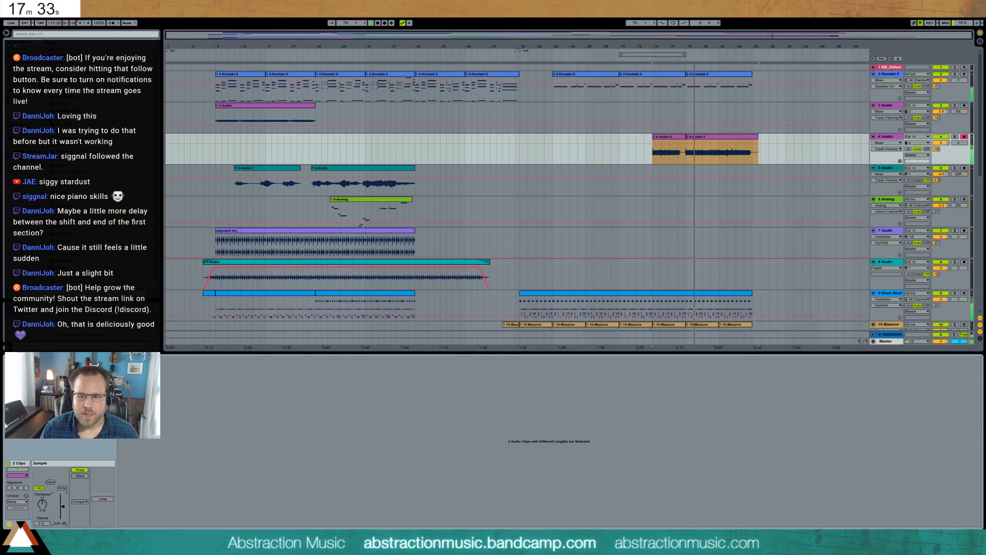
Lower the Compressor threshold on the 4 Audio track and reduce the track's volume.
{"action": "key", "text": "shift+Tab"}
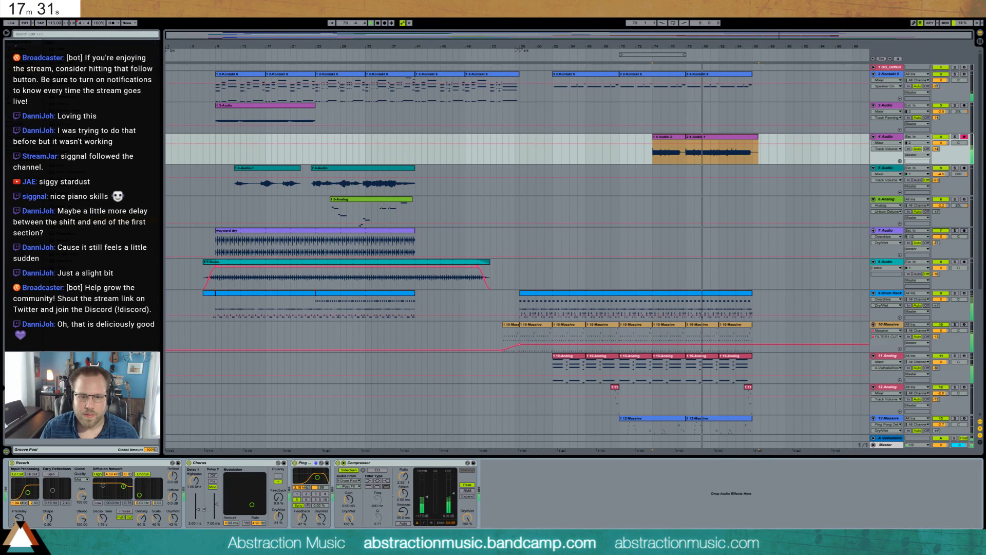
{"action": "left_click_drag", "start_coordinate": [420, 481], "coordinate": [419, 494]}
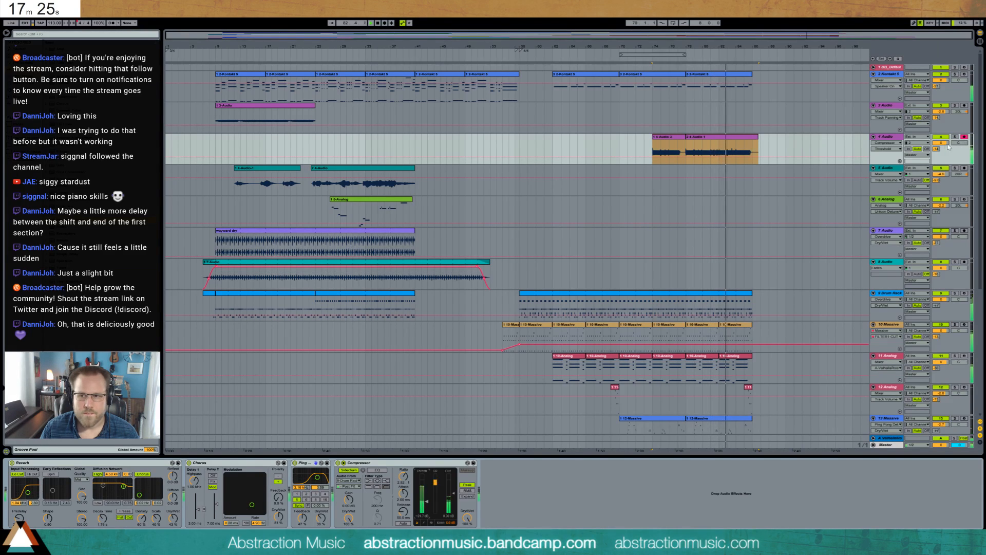
{"action": "left_click_drag", "start_coordinate": [941, 143], "coordinate": [941, 148]}
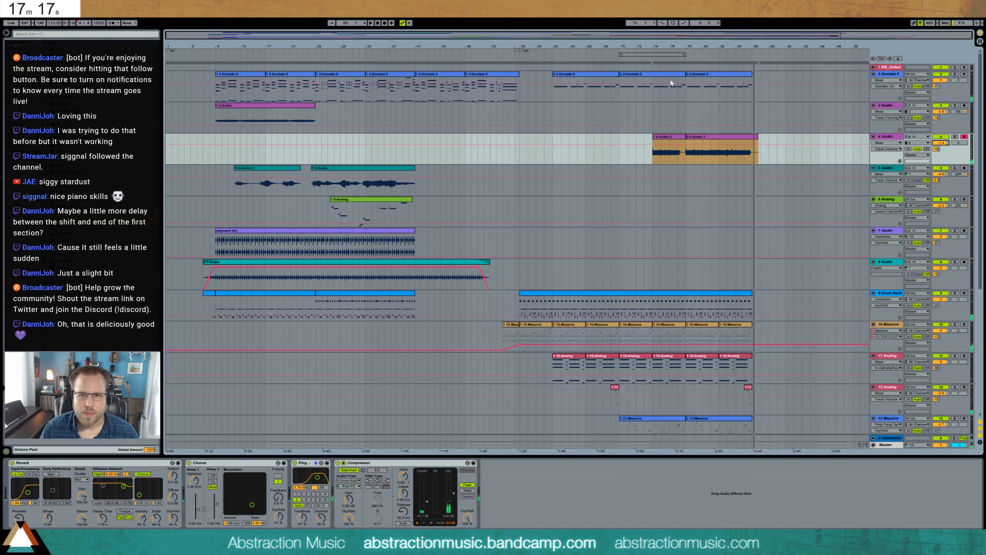
Duplicate the 10 Massive, 11 Analog and 13 Massive clips across bars 86–94, and extend the 9 Drum Rack clip to bar 94.
{"action": "left_click", "coordinate": [544, 37]}
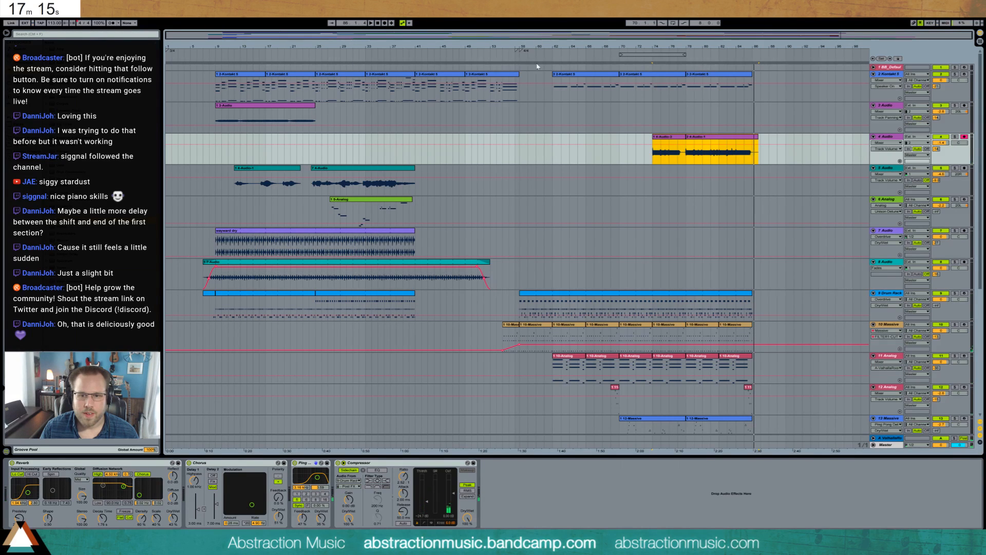
{"action": "left_click", "coordinate": [567, 358]}
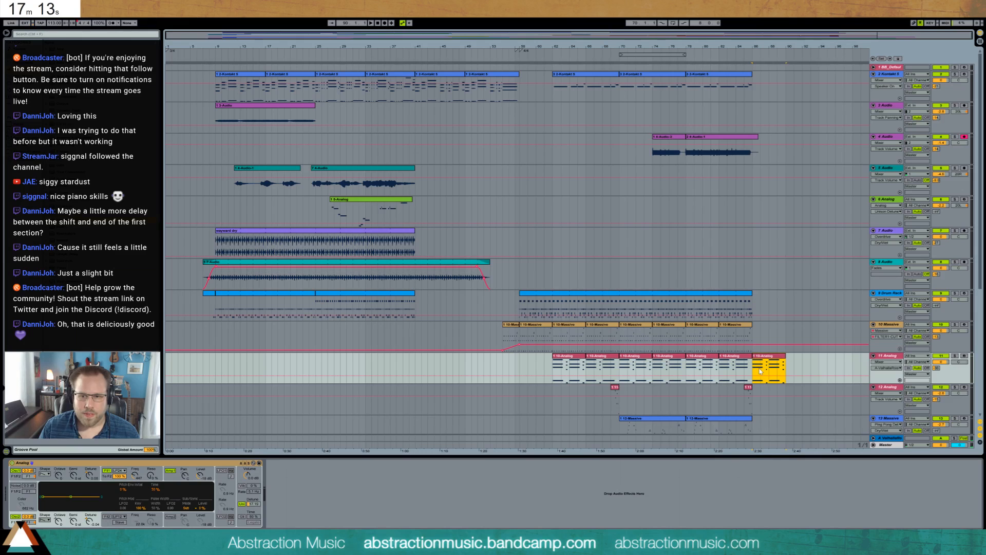
{"action": "left_click", "coordinate": [721, 326]}
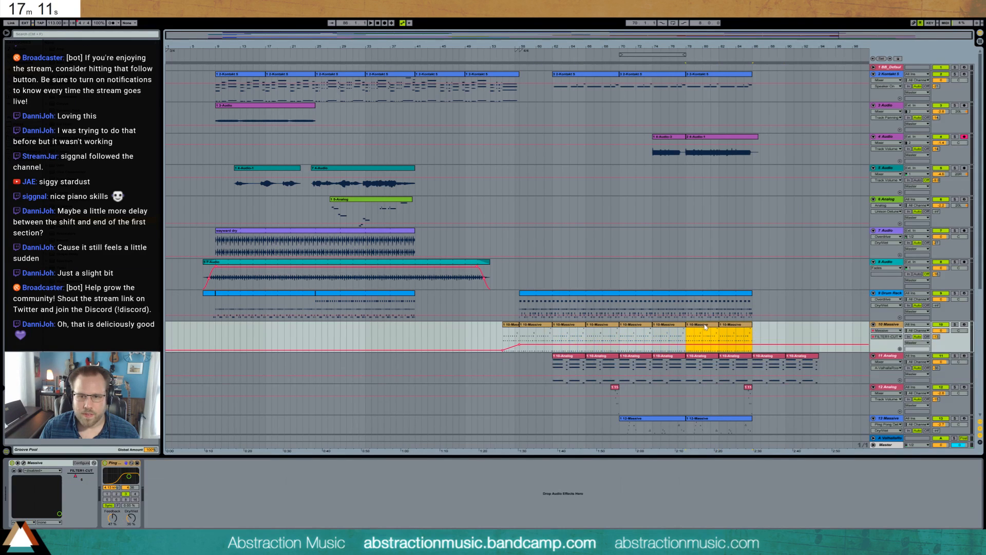
{"action": "left_click", "coordinate": [721, 420]}
{"action": "key", "text": "ctrl+d"}
{"action": "left_click_drag", "start_coordinate": [749, 294], "coordinate": [818, 294]}
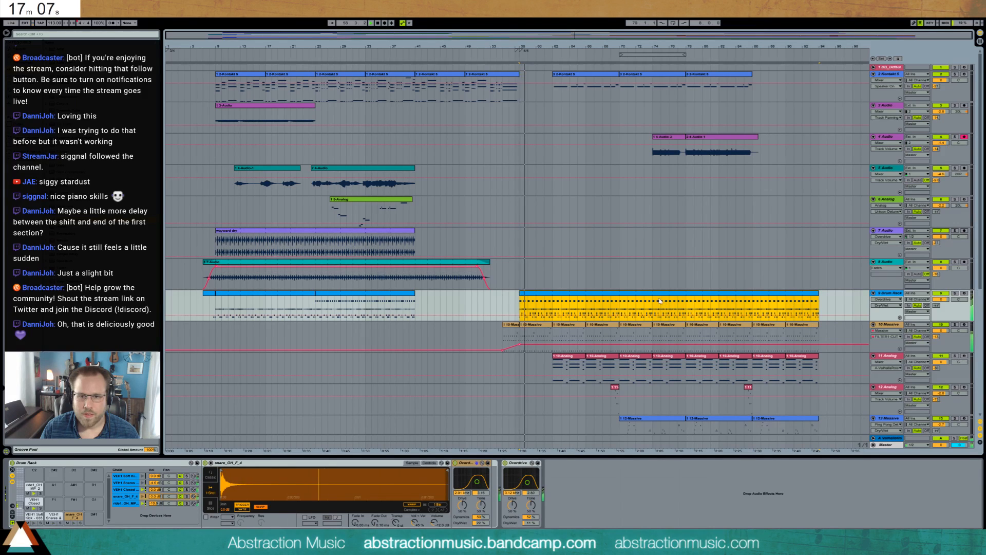
Split bars 74–90 off the 9 Drum Rack clip and select all ride notes in its note editor.
{"action": "left_click_drag", "start_coordinate": [653, 308], "coordinate": [787, 309]}
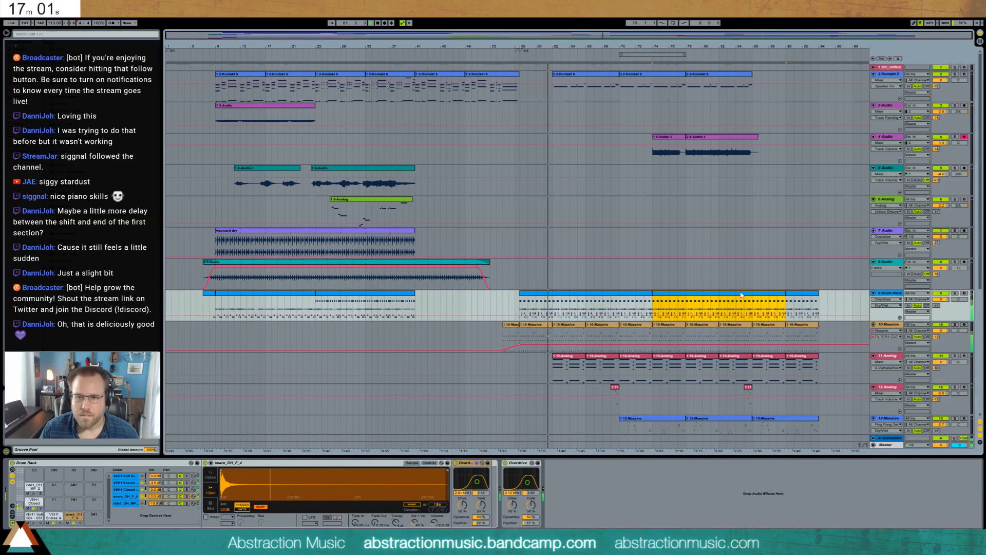
{"action": "key", "text": "shift+Tab"}
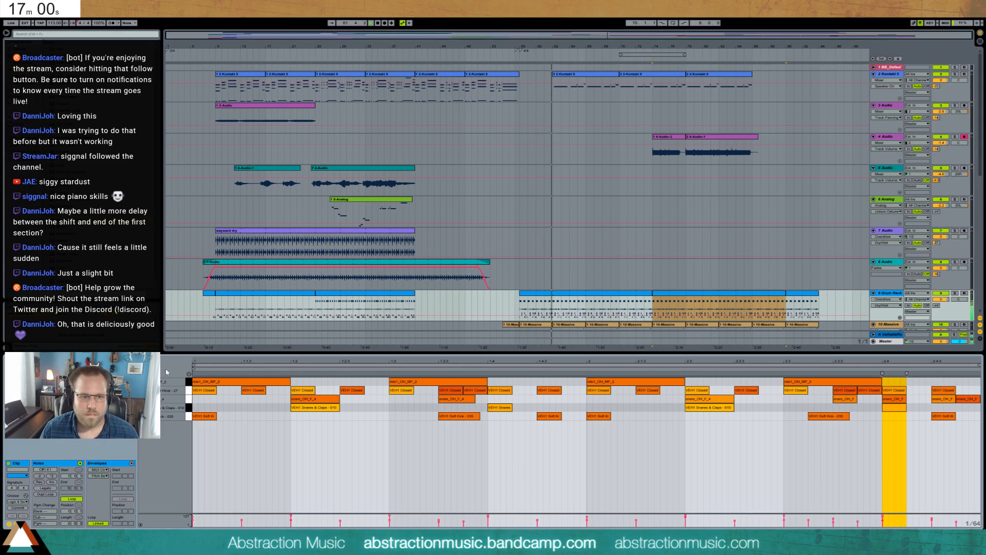
{"action": "left_click", "coordinate": [284, 383]}
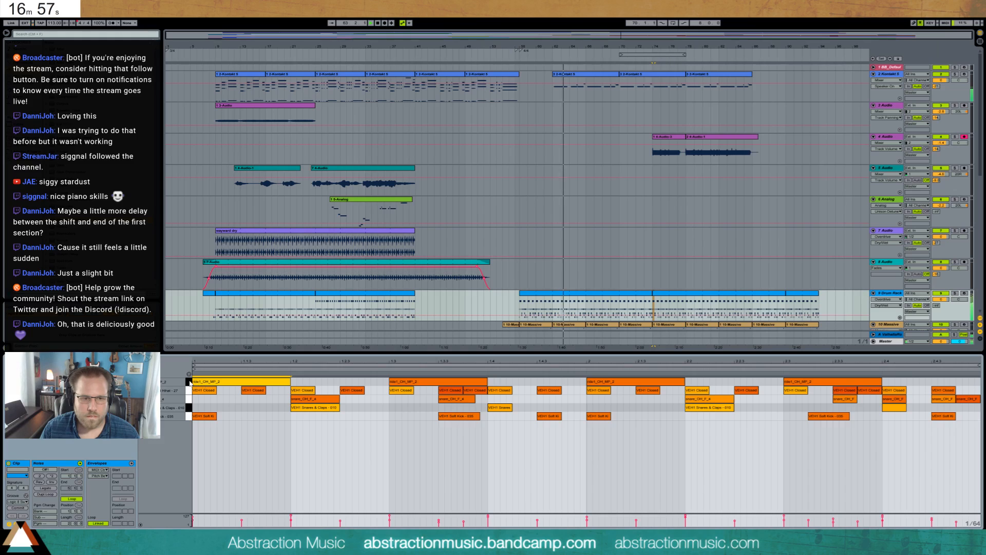
{"action": "left_click", "coordinate": [188, 381]}
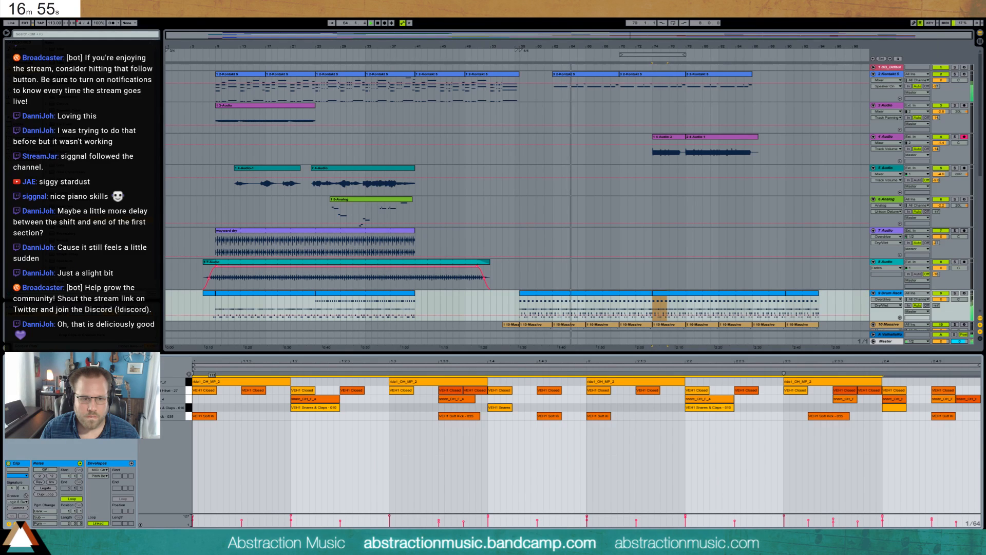
Fill the empty beats between the existing ride notes with additional ride notes in the bar 74–90 drum clip.
{"action": "left_click", "coordinate": [296, 383]}
{"action": "mouse_move", "coordinate": [295, 383]}
{"action": "left_mouse_down"}
{"action": "mouse_move", "coordinate": [383, 384]}
{"action": "mouse_move", "coordinate": [388, 397]}
{"action": "left_mouse_up"}
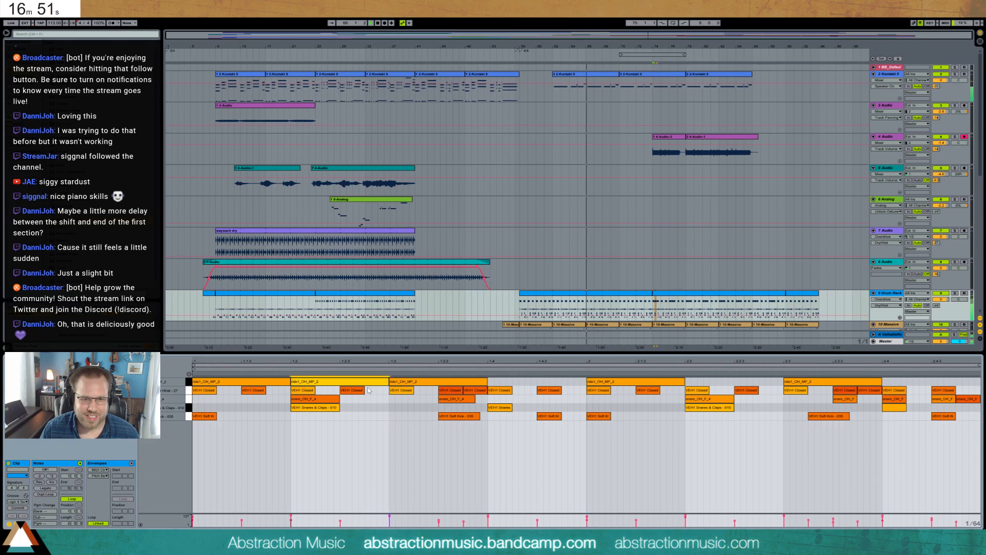
{"action": "left_click", "coordinate": [489, 382]}
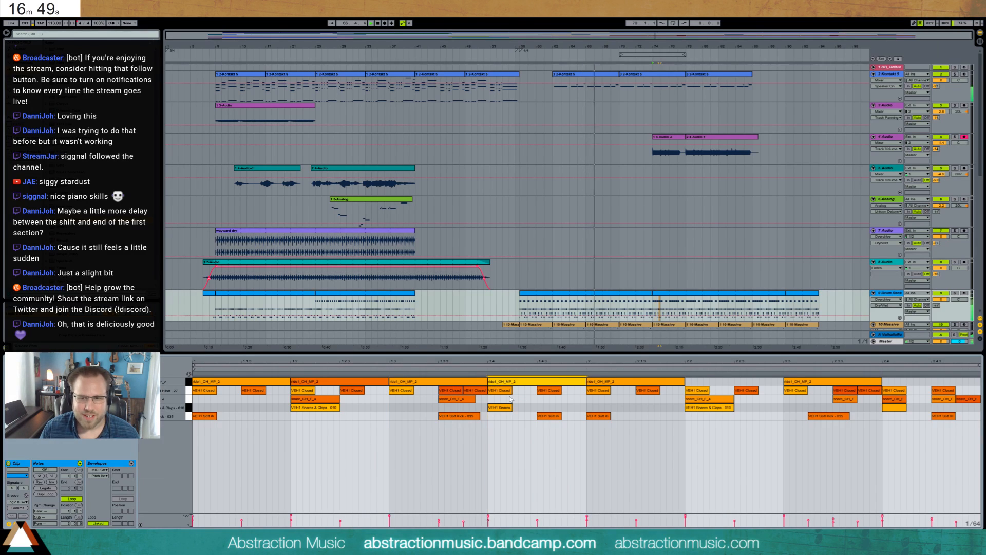
{"action": "left_click", "coordinate": [687, 383]}
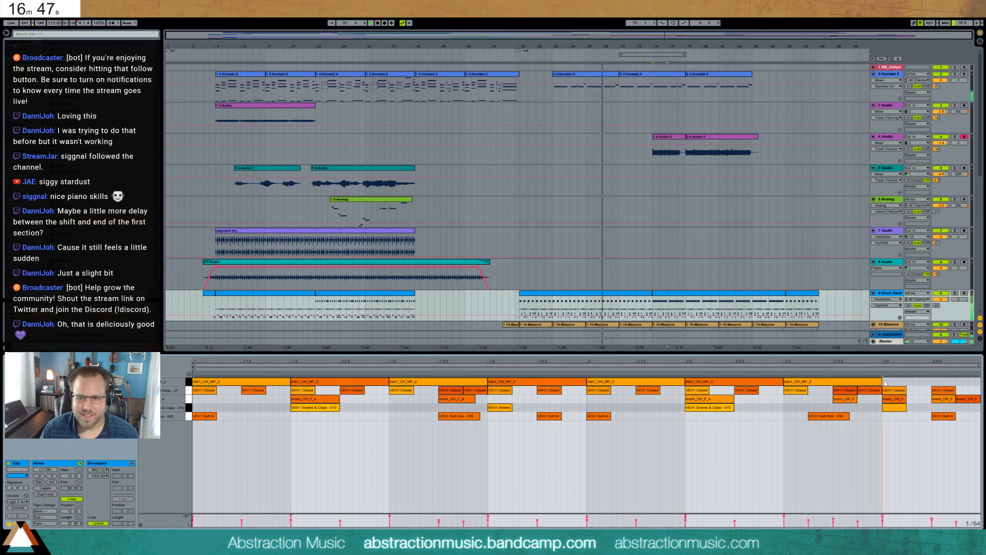
{"action": "left_click", "coordinate": [899, 382]}
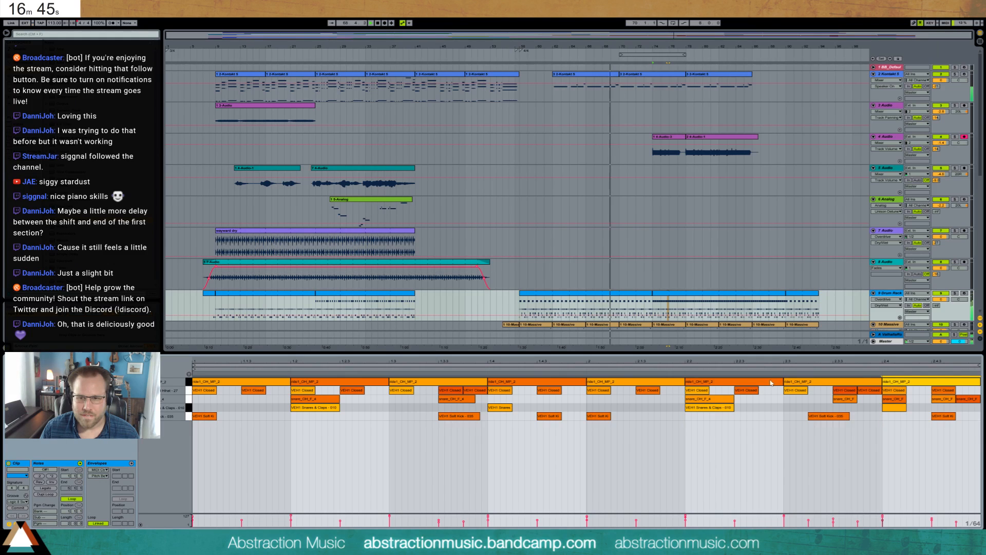
{"action": "left_click_drag", "start_coordinate": [771, 383], "coordinate": [527, 382]}
{"action": "left_click_drag", "start_coordinate": [348, 384], "coordinate": [349, 385]}
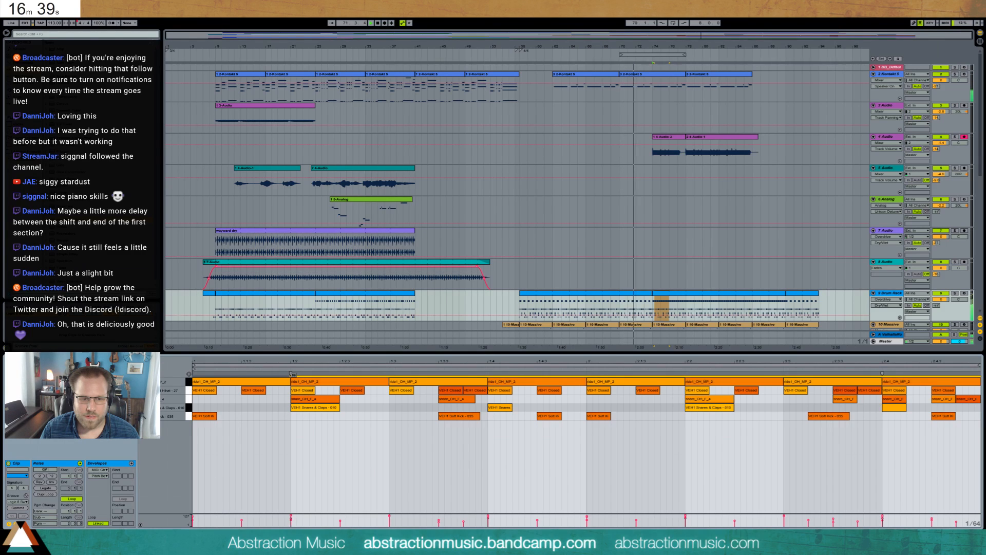
{"action": "key", "text": "shift+Tab"}
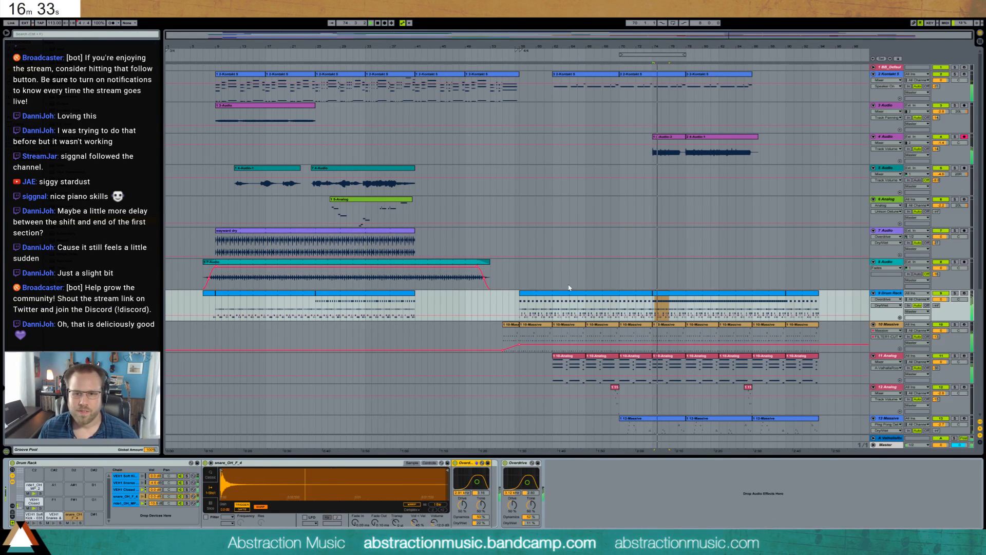
Duplicate the last 2 Kontakt clip across bars 86–94 and open the bar 78–86 Kontakt clip for note editing.
{"action": "left_click", "coordinate": [740, 77]}
{"action": "key", "text": "ctrl+d"}
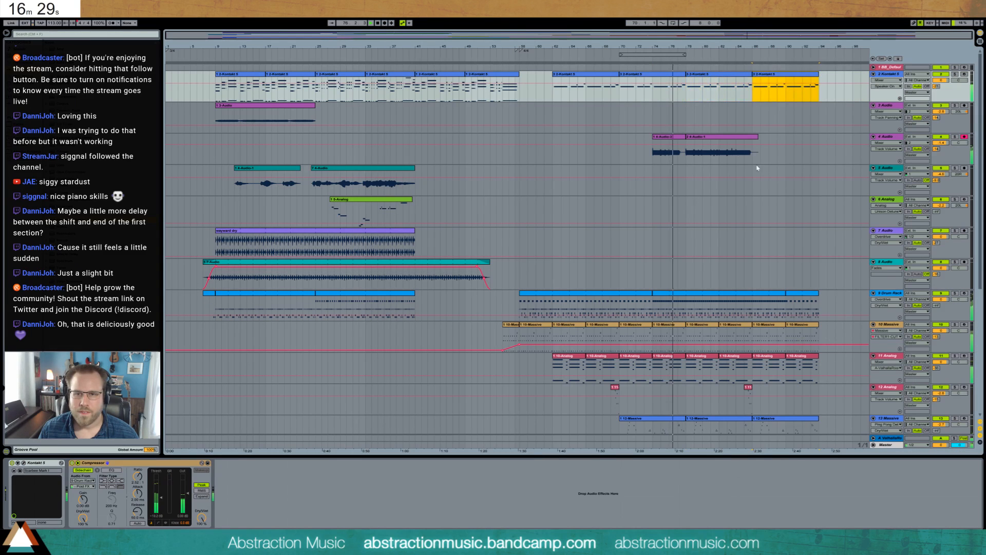
{"action": "double_click", "coordinate": [688, 76]}
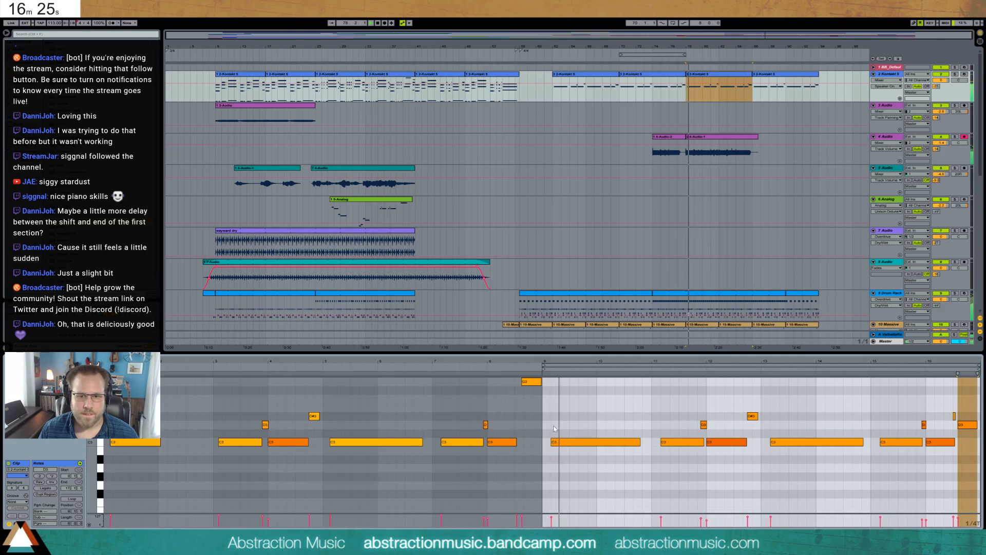
Add four long G3 notes above the C3 notes in the bar 78–86 Kontakt clip, aligned with the starts of the longer phrases.
{"action": "mouse_move", "coordinate": [554, 401]}
{"action": "left_mouse_down"}
{"action": "mouse_move", "coordinate": [749, 404]}
{"action": "mouse_move", "coordinate": [594, 397]}
{"action": "left_mouse_up"}
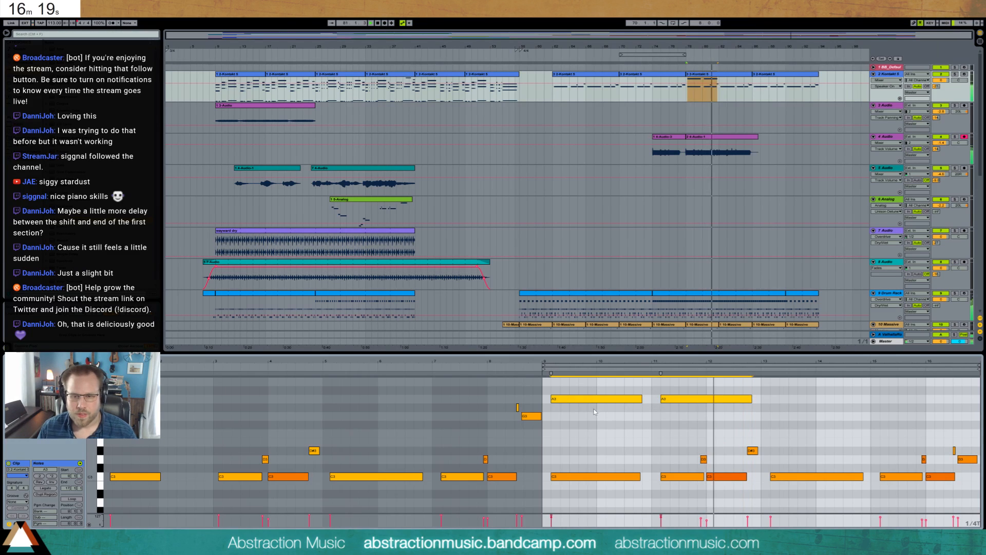
{"action": "key", "text": "Down"}
{"action": "key", "text": "ctrl+d"}
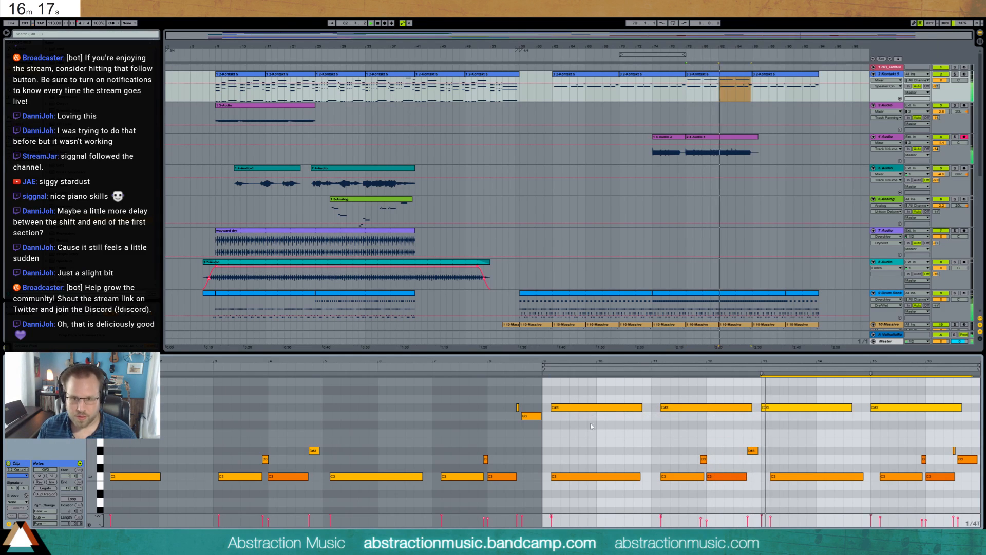
{"action": "key", "text": "Right"}
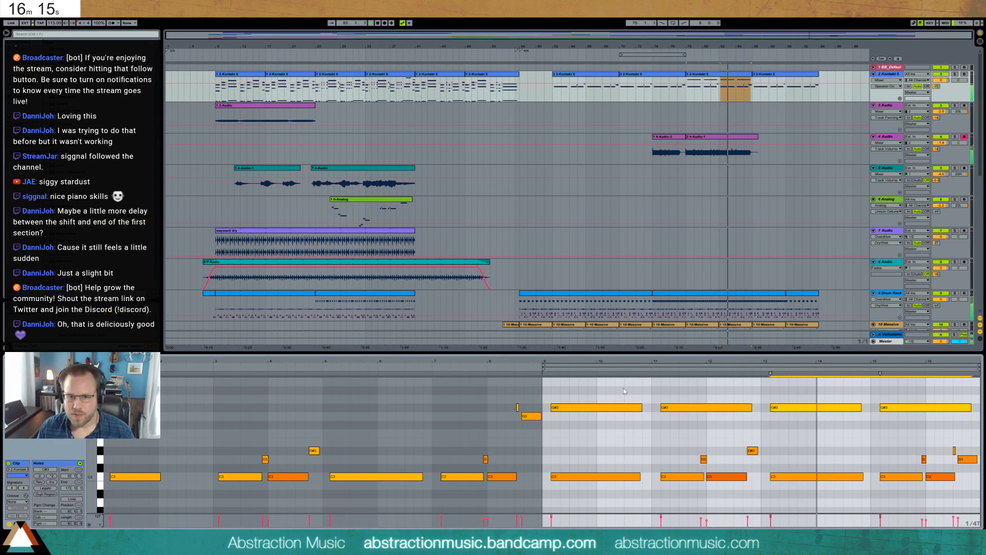
{"action": "left_click_drag", "start_coordinate": [622, 388], "coordinate": [896, 420]}
{"action": "key", "text": "Down"}
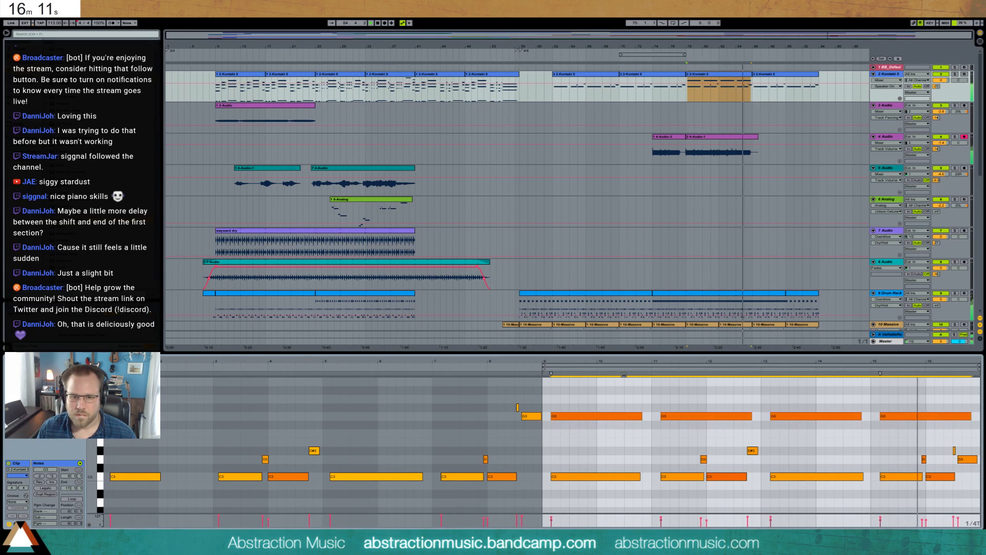
Turn on looping for the bar 78–86 Kontakt clip and extend it over the duplicate to bar 94.
{"action": "left_click", "coordinate": [754, 80]}
{"action": "left_click", "coordinate": [573, 386]}
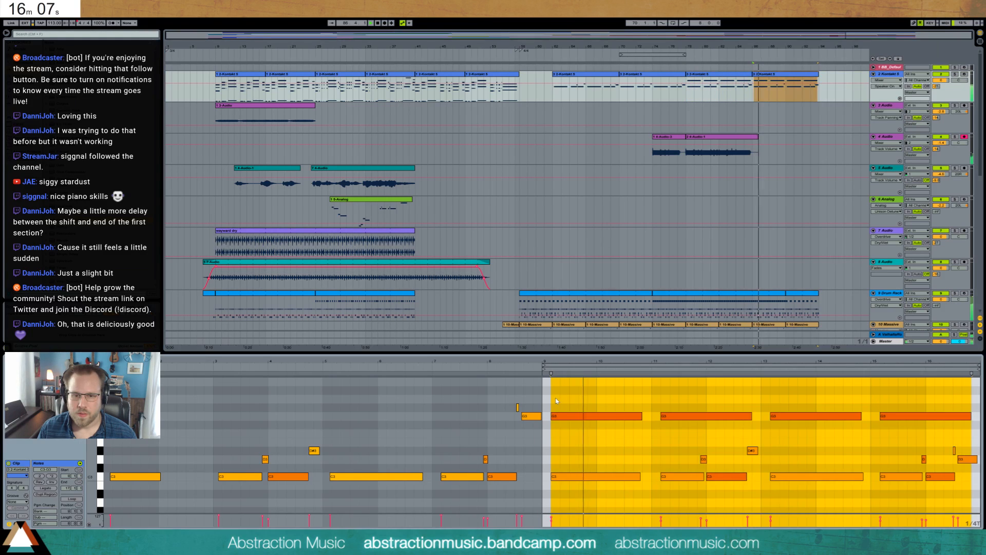
{"action": "left_click", "coordinate": [724, 74]}
{"action": "left_click", "coordinate": [72, 499]}
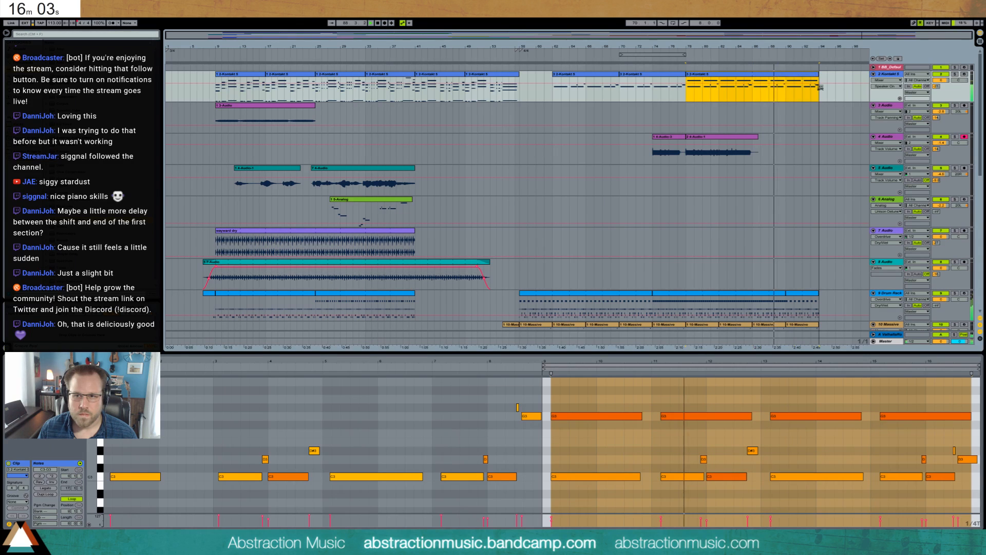
{"action": "left_click_drag", "start_coordinate": [595, 402], "coordinate": [917, 430]}
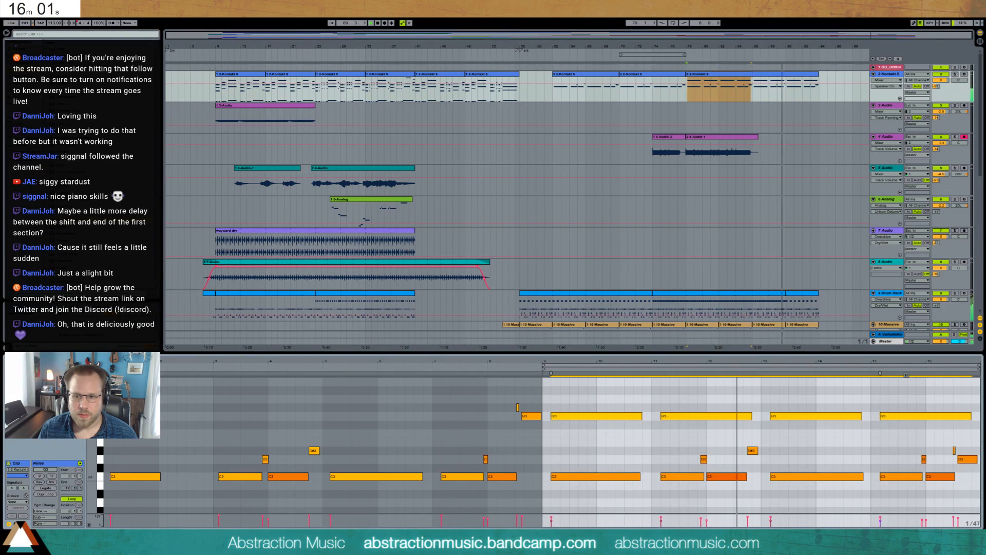
{"action": "left_click_drag", "start_coordinate": [745, 416], "coordinate": [747, 405]}
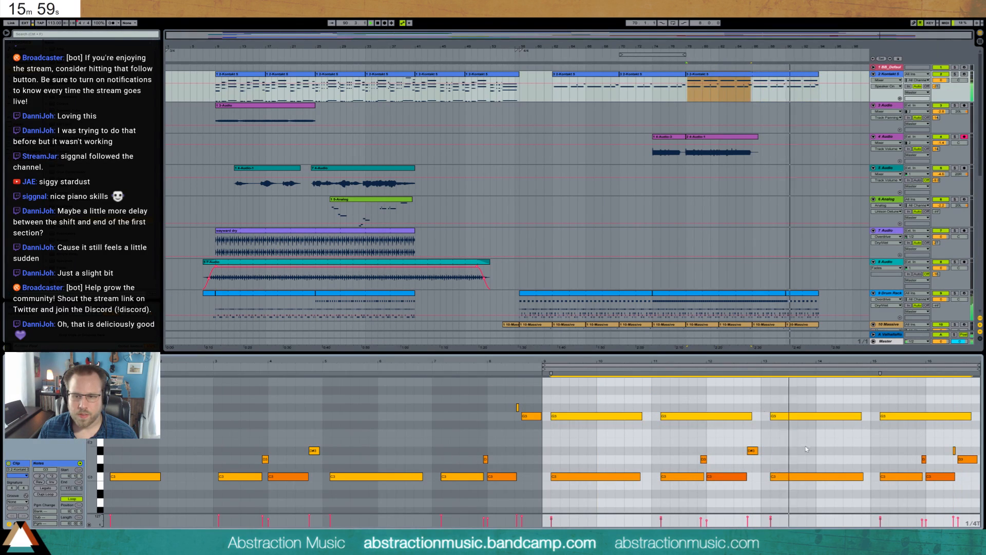
{"action": "key", "text": "shift+Tab"}
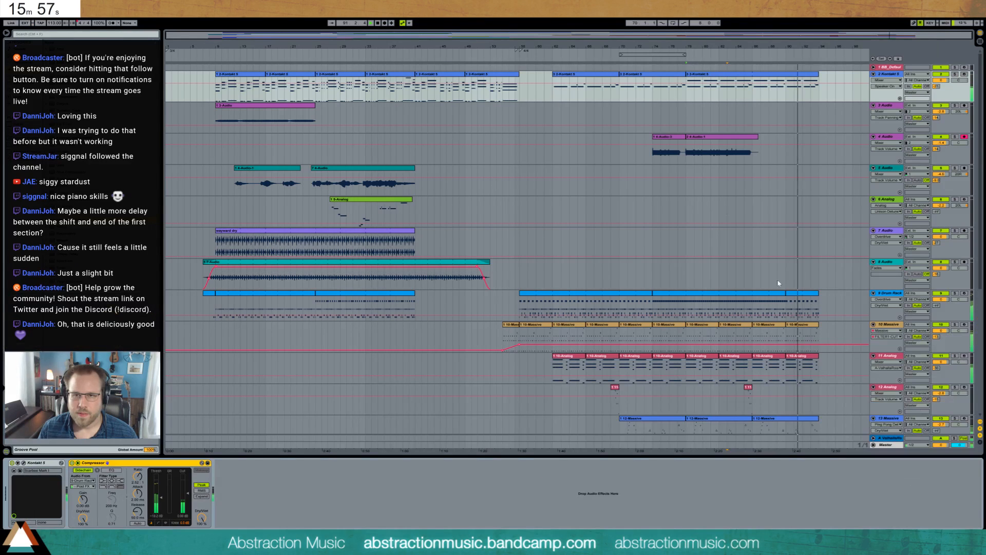
Extend the rain storm clip on 15 Audio to about bar 105, keeping the fade-out at its end.
{"action": "left_click_drag", "start_coordinate": [764, 35], "coordinate": [764, 37]}
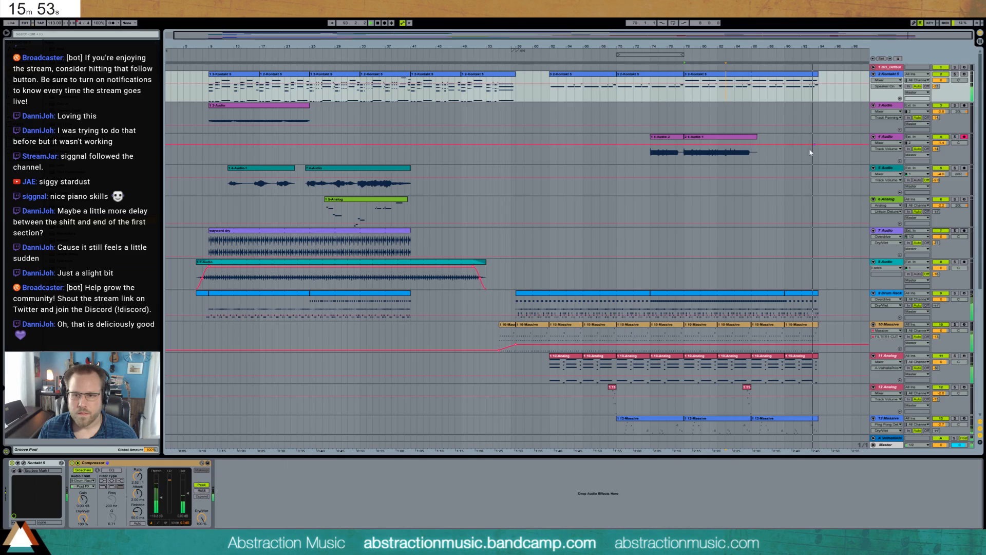
{"action": "scroll", "coordinate": [808, 223], "scroll_direction": "down", "scroll_amount": 2}
{"action": "scroll", "coordinate": [804, 231], "scroll_direction": "down", "scroll_amount": 1}
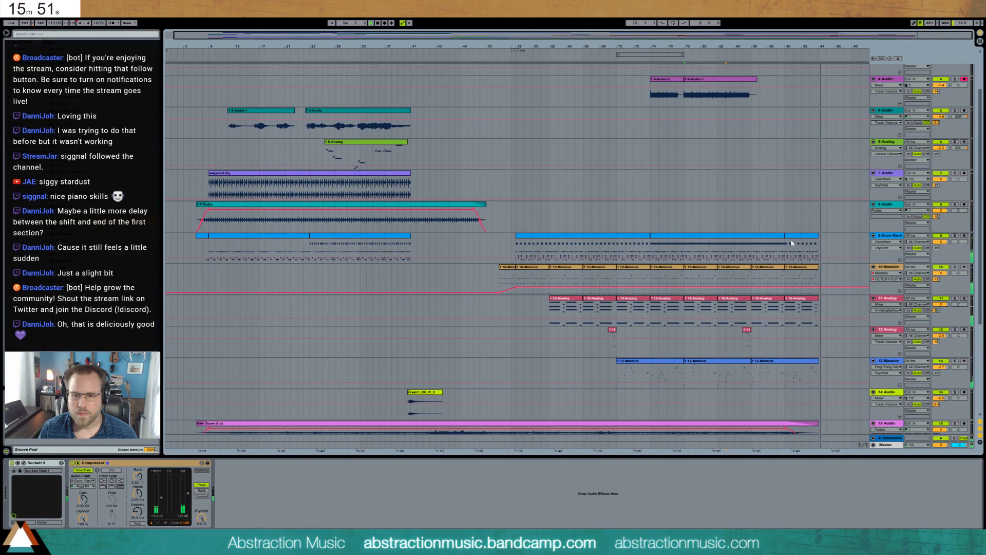
{"action": "left_click", "coordinate": [804, 237]}
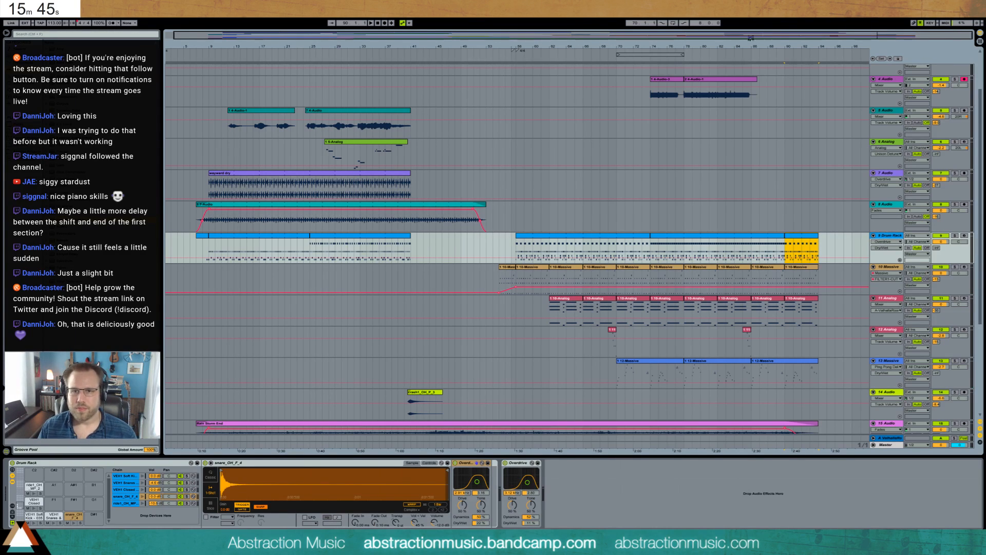
{"action": "scroll", "coordinate": [813, 306], "scroll_direction": "down", "scroll_amount": 3}
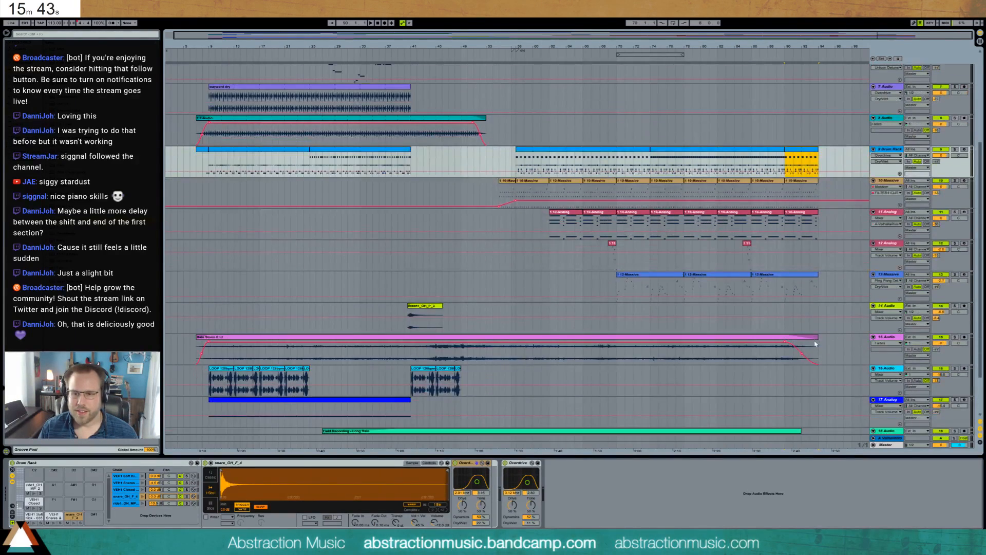
{"action": "mouse_move", "coordinate": [816, 344]}
{"action": "left_mouse_down"}
{"action": "mouse_move", "coordinate": [868, 343]}
{"action": "mouse_move", "coordinate": [858, 353]}
{"action": "left_mouse_up"}
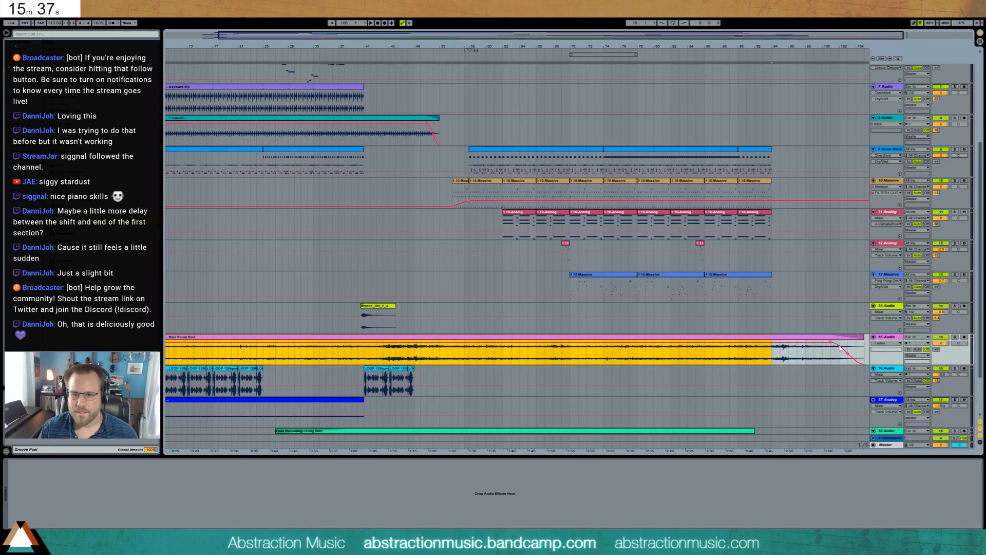
Extend the Long Rain field recording on 18 Audio to about bar 108 and shape its fade-in and fade-out.
{"action": "scroll", "coordinate": [840, 347], "scroll_direction": "down", "scroll_amount": 3}
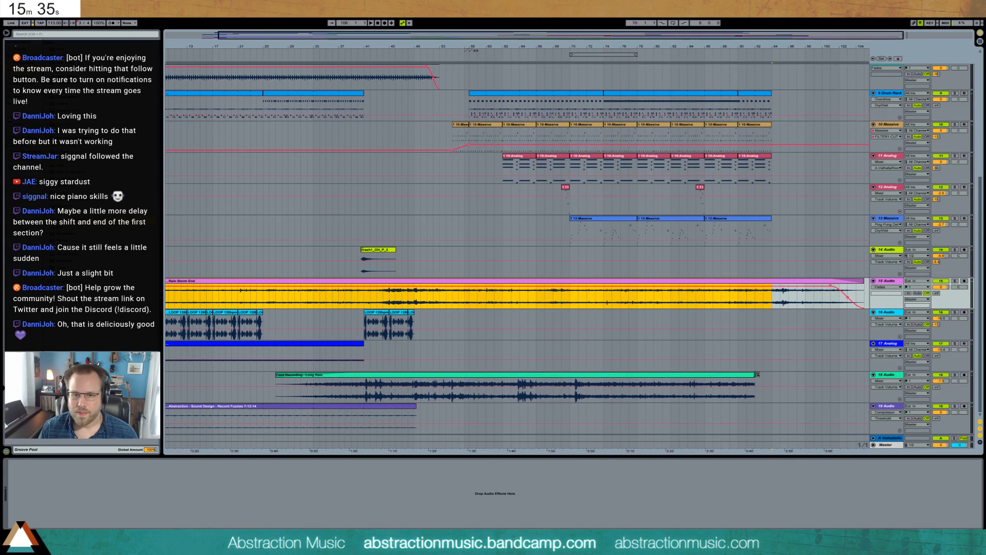
{"action": "left_click_drag", "start_coordinate": [756, 374], "coordinate": [827, 381]}
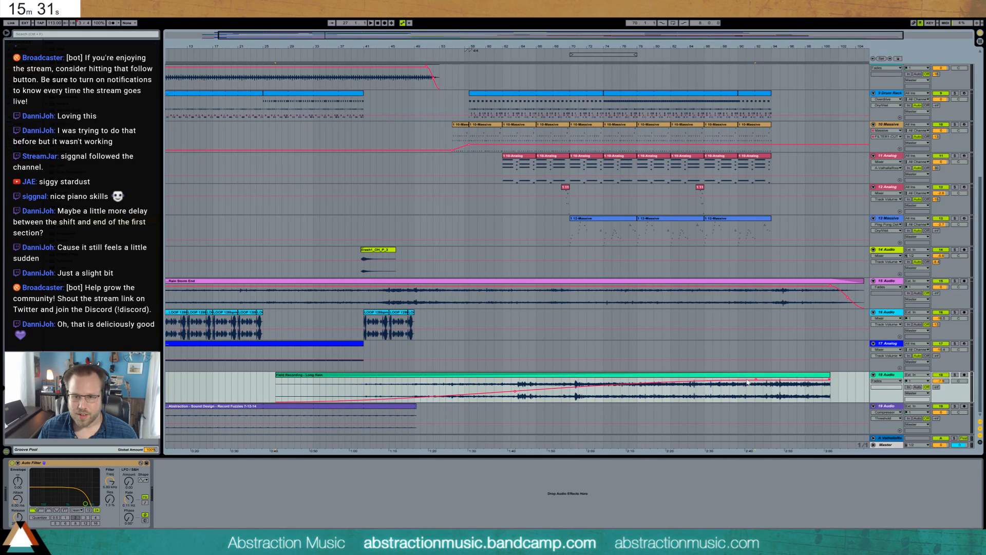
{"action": "left_click_drag", "start_coordinate": [755, 380], "coordinate": [362, 379]}
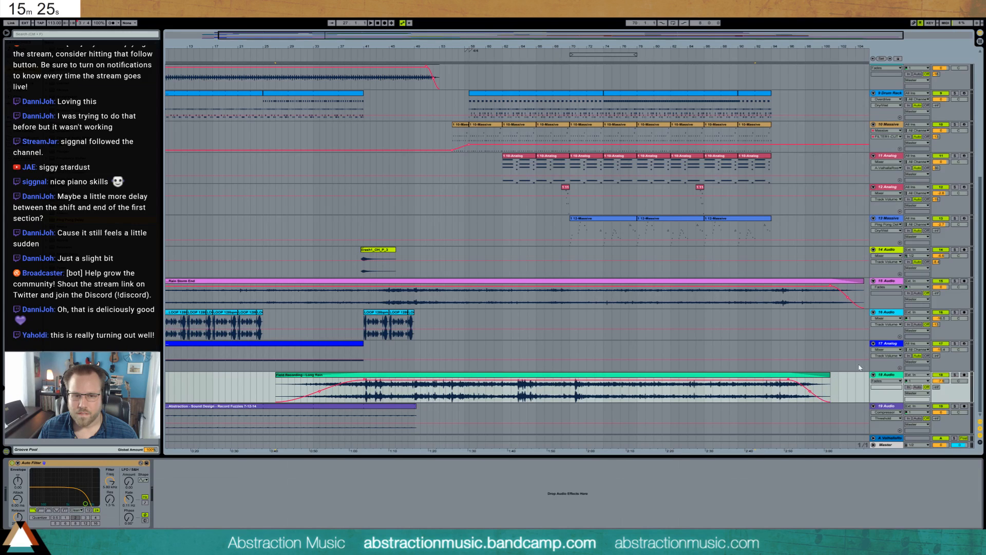
{"action": "left_click_drag", "start_coordinate": [856, 38], "coordinate": [856, 22]}
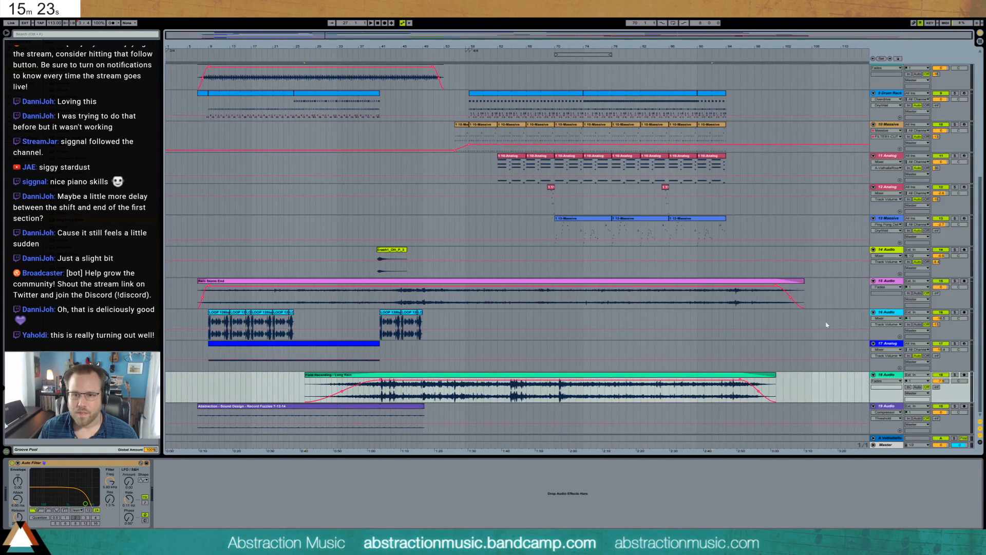
{"action": "left_click_drag", "start_coordinate": [772, 375], "coordinate": [825, 381]}
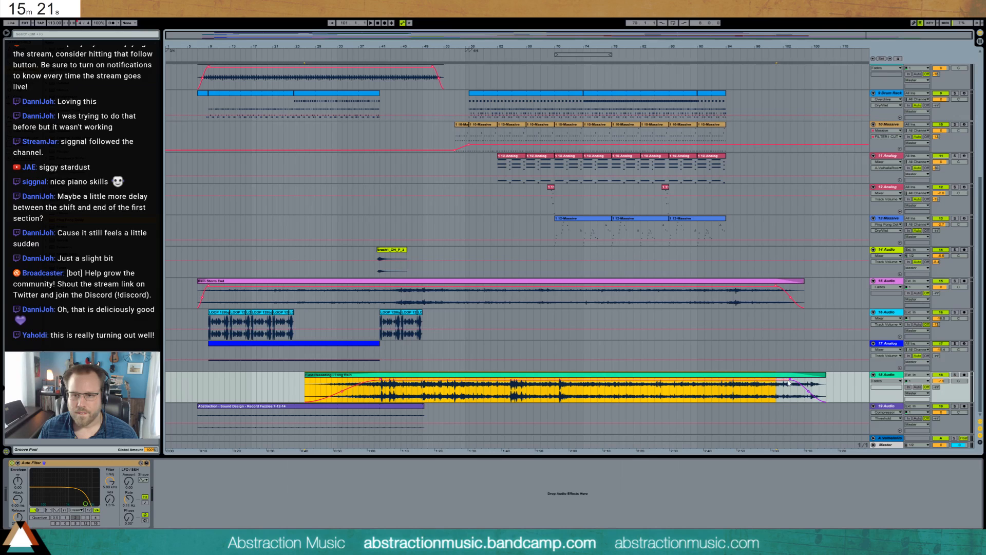
Duplicate the last 13 Massive clip across bars 94–102 and append a short clip of its opening notes at bar 102.
{"action": "scroll", "coordinate": [787, 359], "scroll_direction": "up", "scroll_amount": 5}
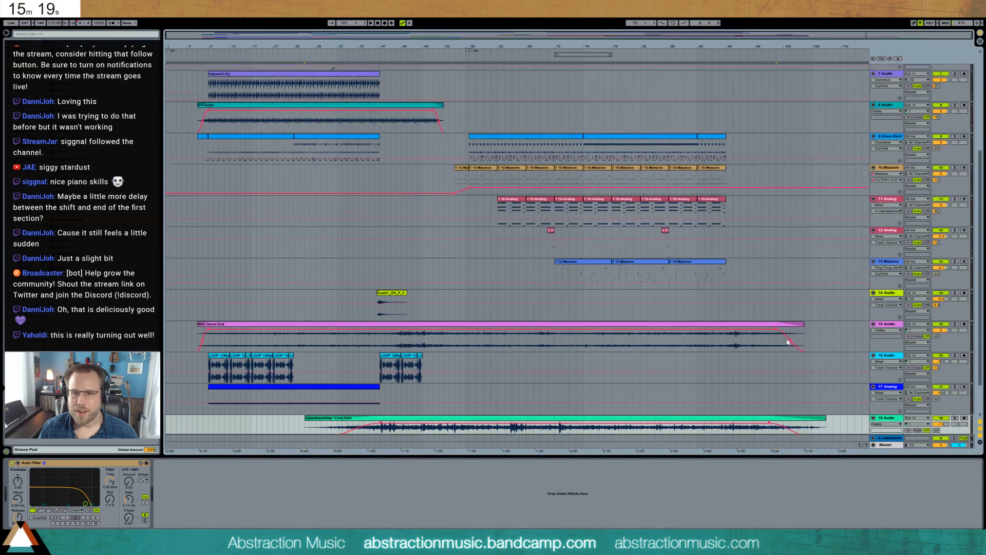
{"action": "left_click", "coordinate": [714, 327]}
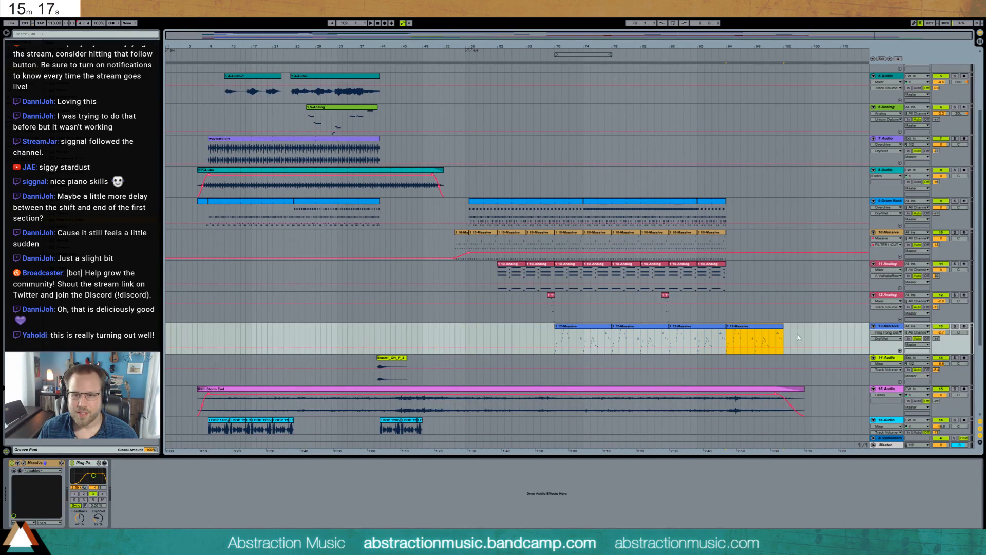
{"action": "left_click_drag", "start_coordinate": [901, 35], "coordinate": [904, 88]}
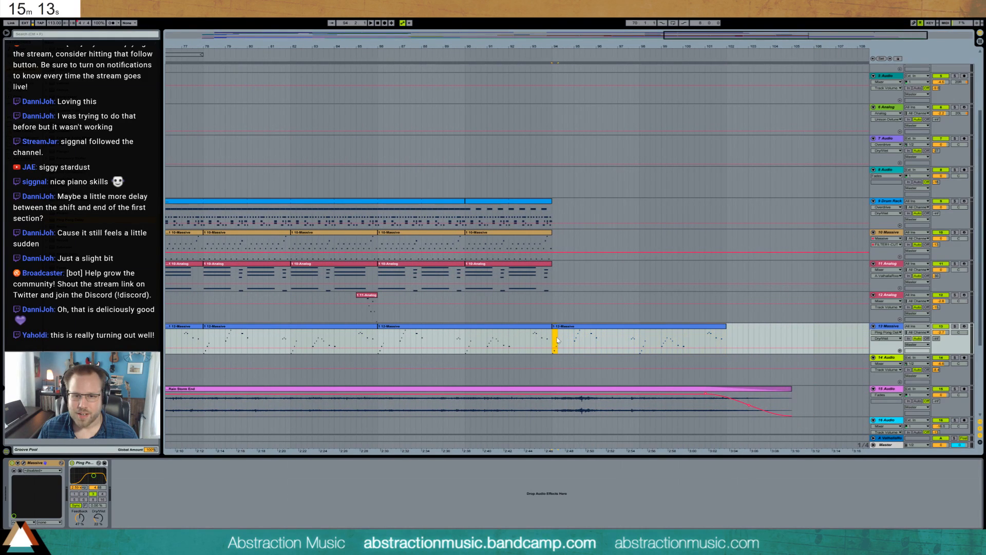
{"action": "double_click", "coordinate": [725, 337]}
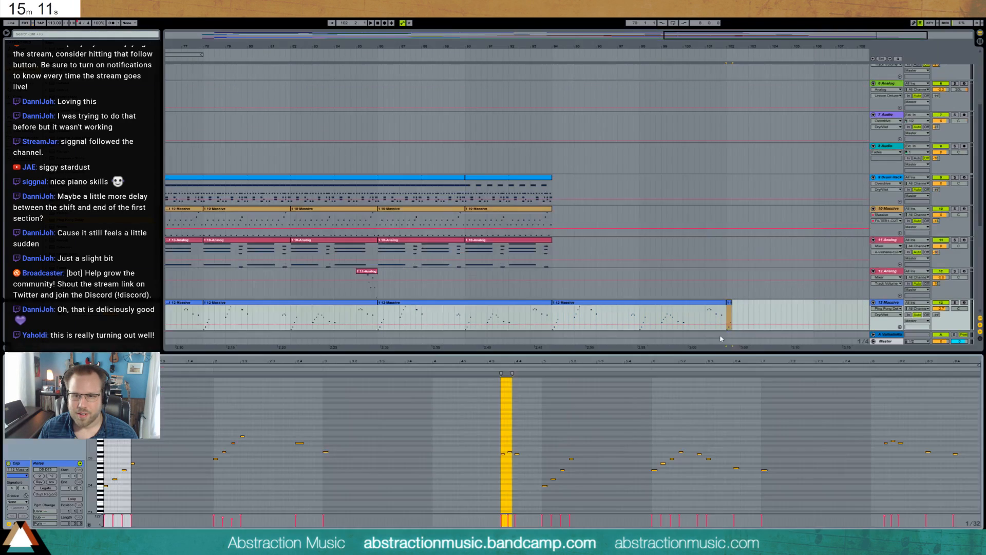
{"action": "left_click", "coordinate": [135, 479]}
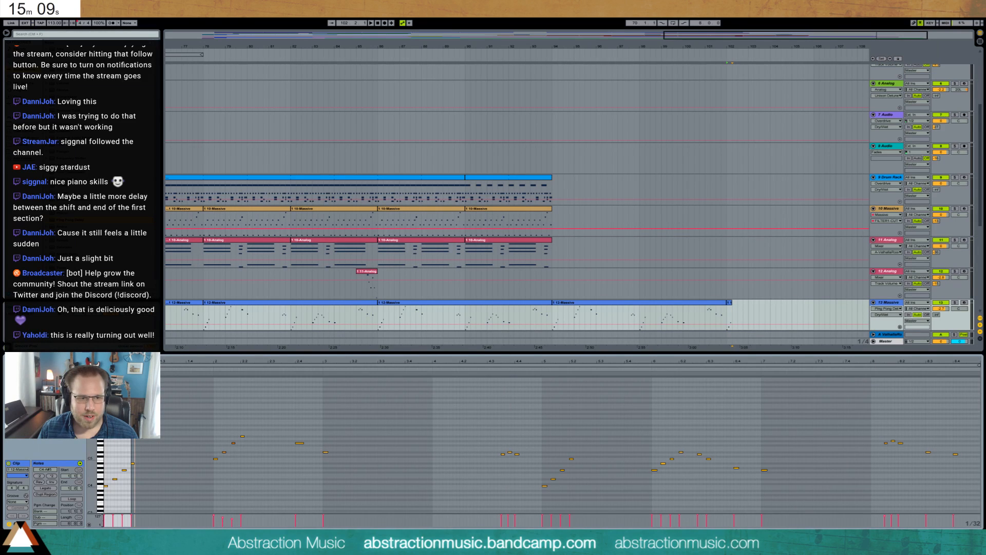
{"action": "left_click_drag", "start_coordinate": [132, 370], "coordinate": [145, 371]}
{"action": "key", "text": "shift+Tab"}
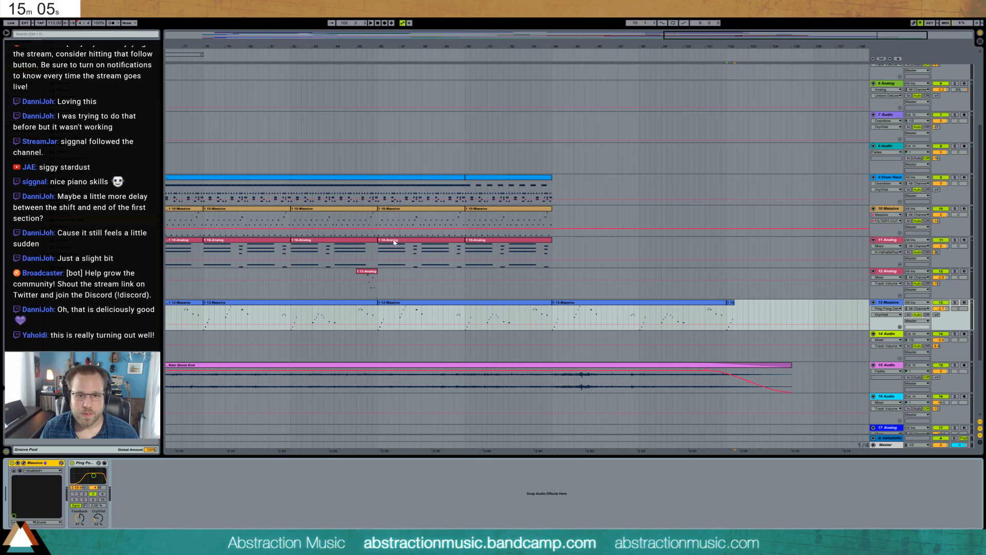
Copy the bar 78–86 clips of 11 Analog and 12 Analog to bar 94, and add another 11 Analog clip at bars 102–106.
{"action": "left_click", "coordinate": [228, 242]}
{"action": "left_click", "coordinate": [375, 271], "text": "shift"}
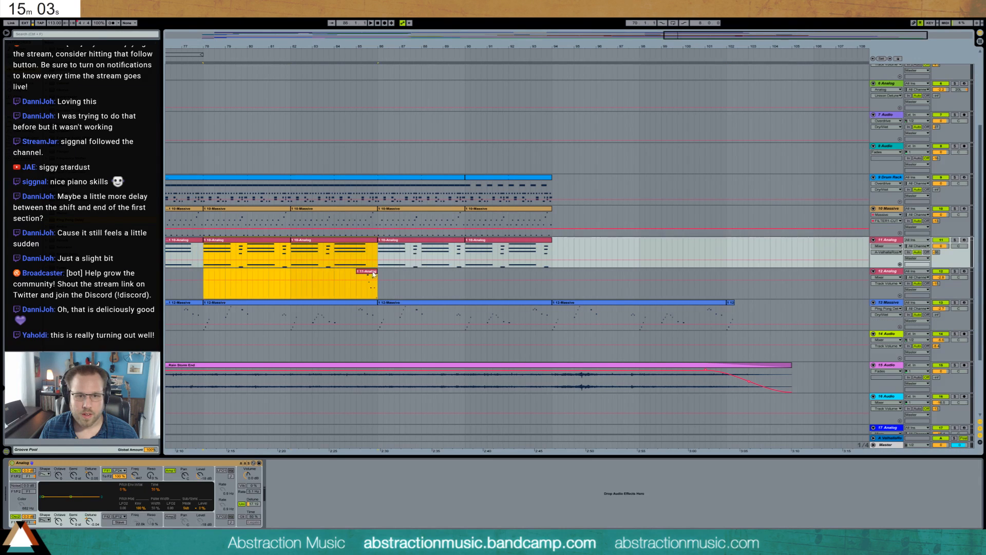
{"action": "left_click", "coordinate": [553, 251]}
{"action": "key", "text": "ctrl+v"}
{"action": "left_click", "coordinate": [591, 244]}
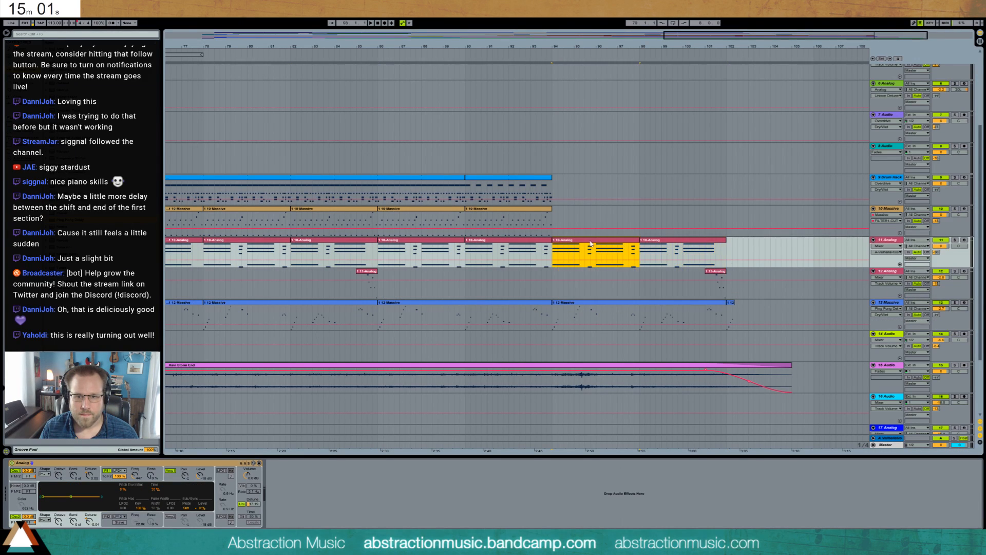
{"action": "key", "text": "ctrl+d"}
{"action": "key", "text": "ctrl+d"}
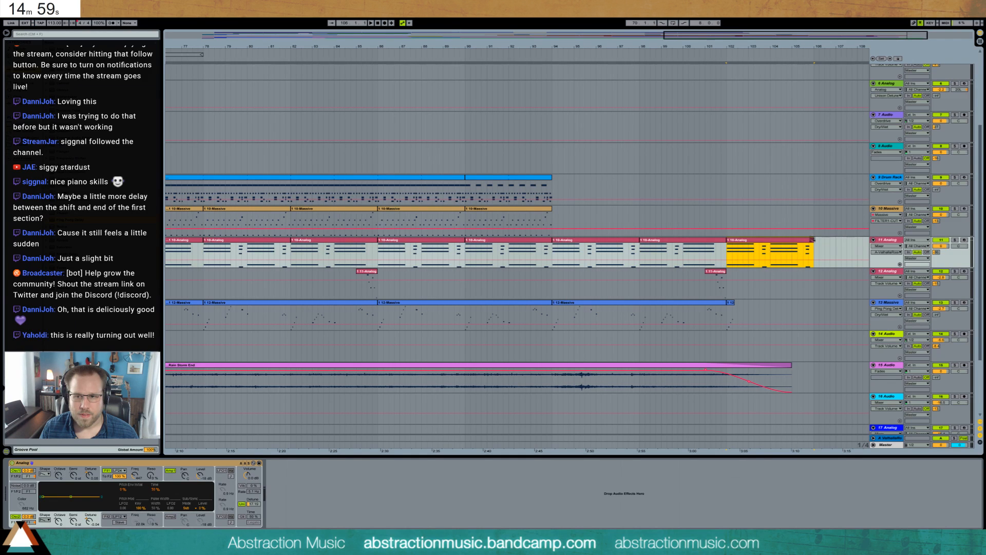
Reduce the bar 102–106 11 Analog clip to its opening chord and lengthen that chord to about bar 105.
{"action": "mouse_move", "coordinate": [812, 240]}
{"action": "left_mouse_down"}
{"action": "mouse_move", "coordinate": [743, 245]}
{"action": "mouse_move", "coordinate": [816, 247]}
{"action": "left_mouse_up"}
{"action": "key", "text": "shift+Tab"}
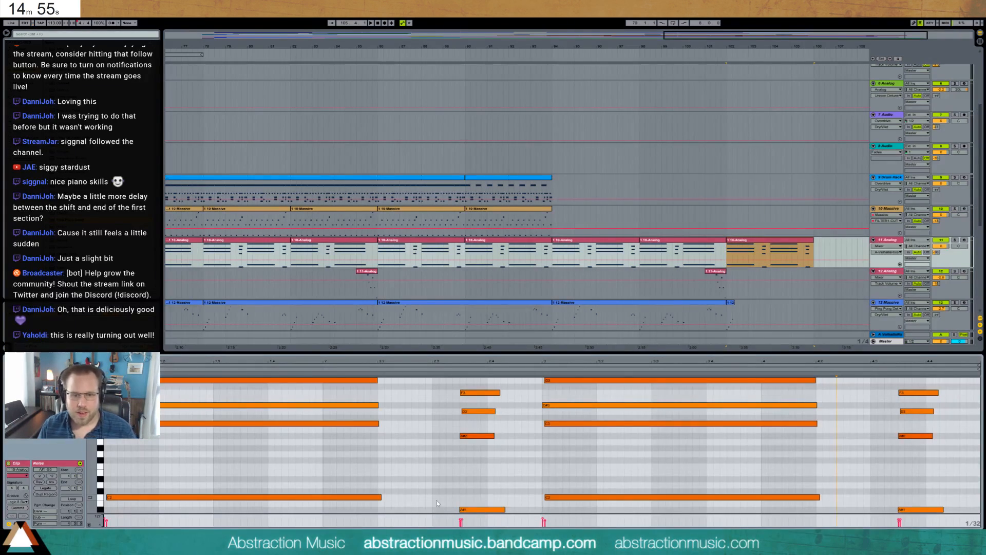
{"action": "left_click_drag", "start_coordinate": [446, 509], "coordinate": [947, 372]}
{"action": "key", "text": "Delete"}
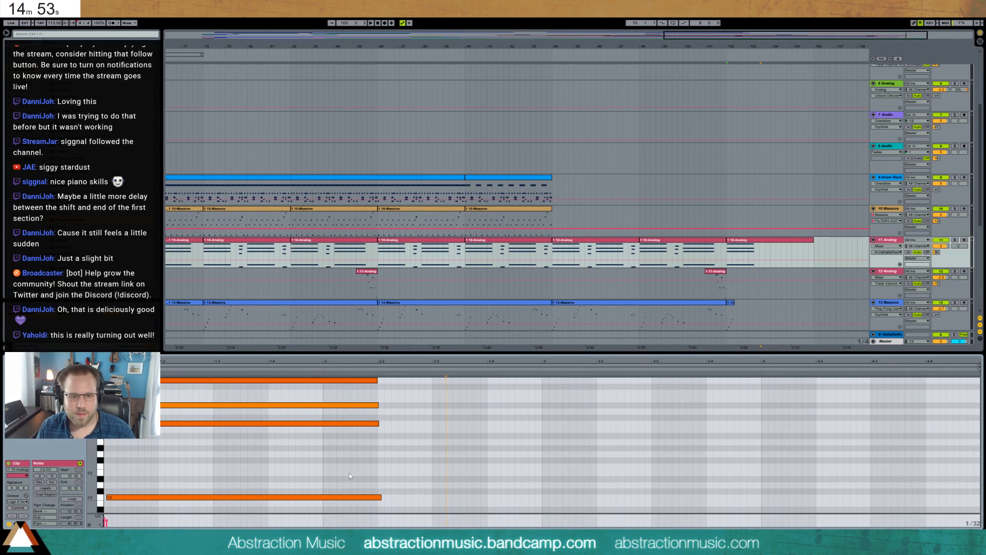
{"action": "left_click_drag", "start_coordinate": [402, 500], "coordinate": [766, 404]}
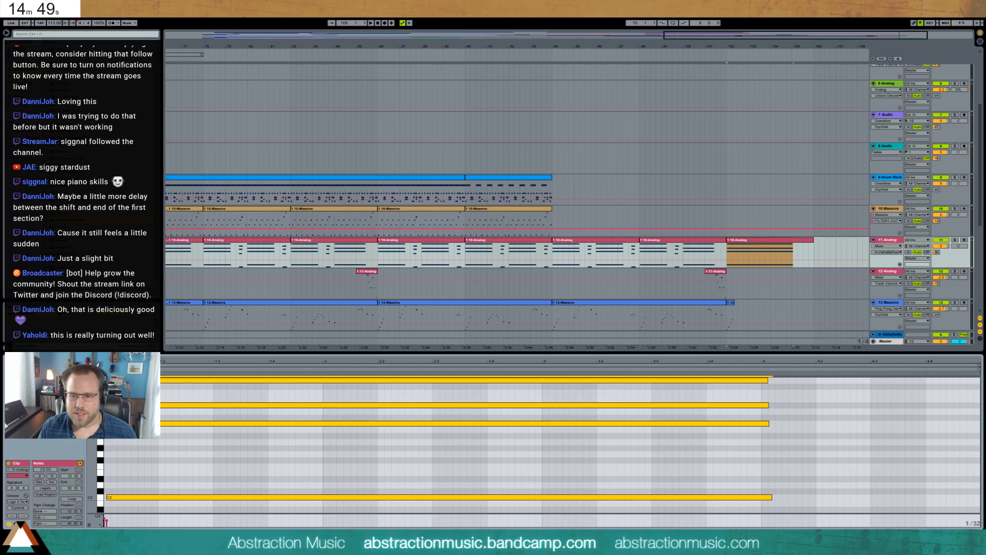
Automate the 11 Analog filter frequency with a curved drop from bar 102 to about bar 105.
{"action": "key", "text": "shift+Tab"}
{"action": "left_click", "coordinate": [137, 477]}
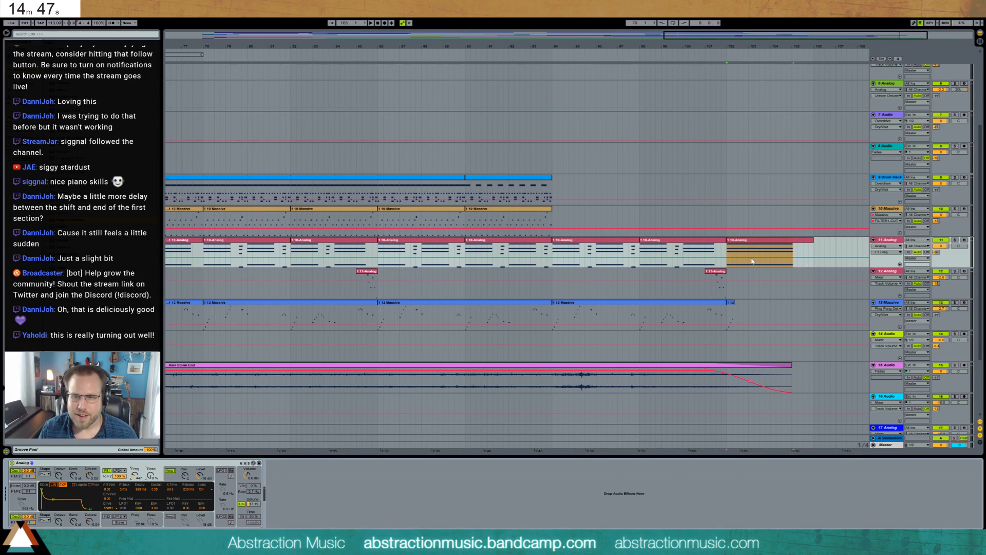
{"action": "left_click", "coordinate": [729, 269]}
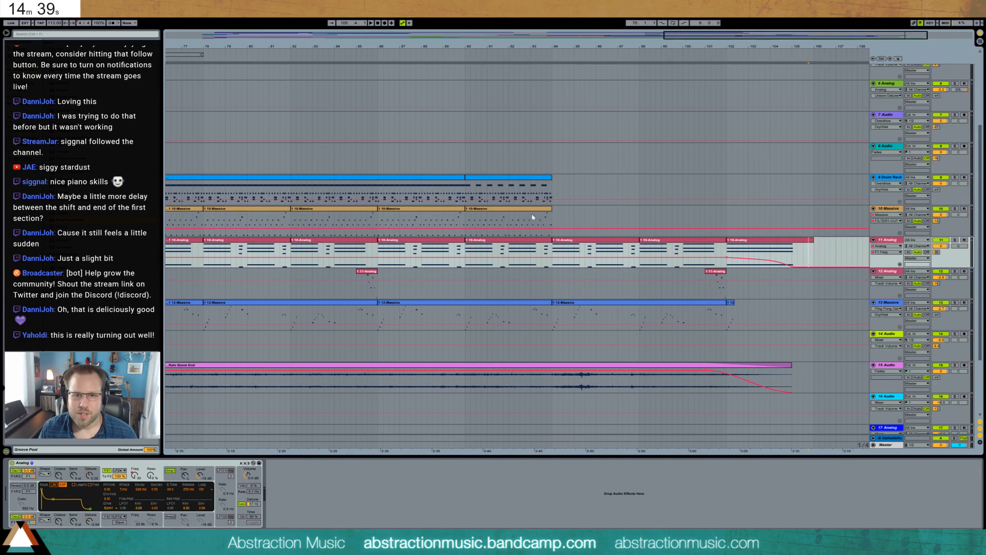
Duplicate the last 10 Massive clip twice so the part runs through bars 94–102.
{"action": "left_click", "coordinate": [532, 209]}
{"action": "key", "text": "ctrl+d"}
{"action": "key", "text": "ctrl+d"}
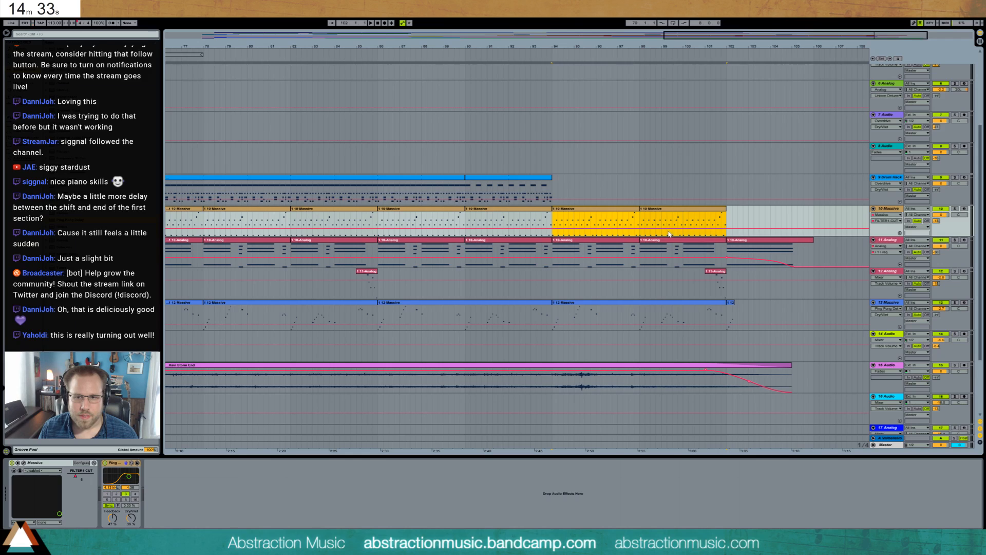
Automate the 10 Massive filter 1 cutoff to fall gradually from bar 94 to its minimum at bar 102.
{"action": "left_click_drag", "start_coordinate": [666, 230], "coordinate": [618, 240]}
{"action": "left_click", "coordinate": [552, 237]}
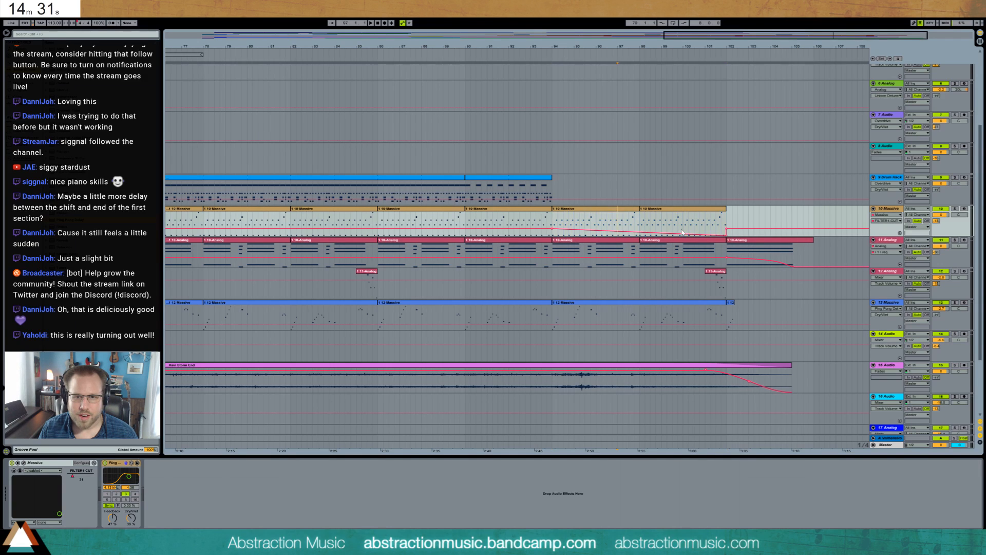
{"action": "left_click", "coordinate": [726, 228]}
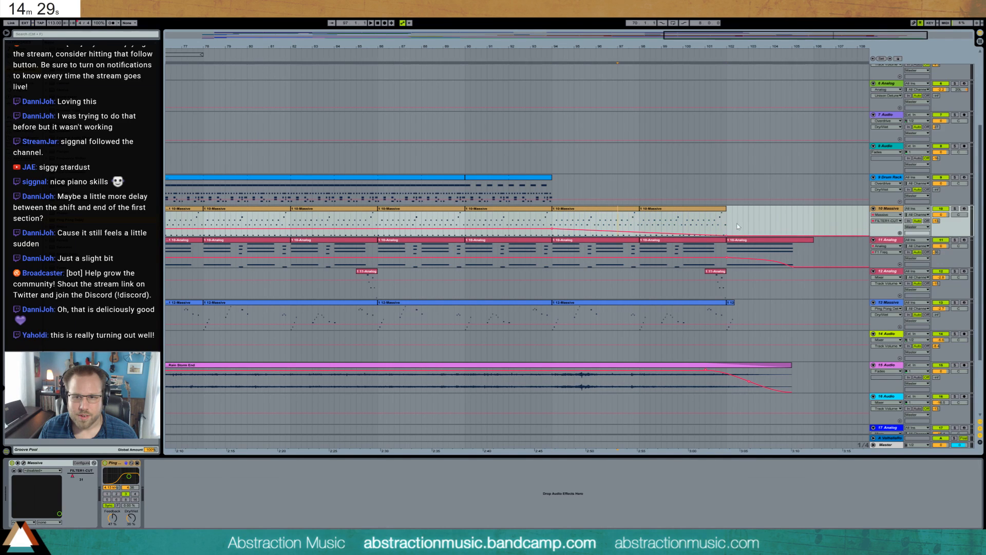
Extend the Drum Rack part to bar 102 with a copy of its last clip whose snare and kick notes are deactivated.
{"action": "left_click", "coordinate": [528, 184]}
{"action": "key", "text": "ctrl+d"}
{"action": "key", "text": "shift+Tab"}
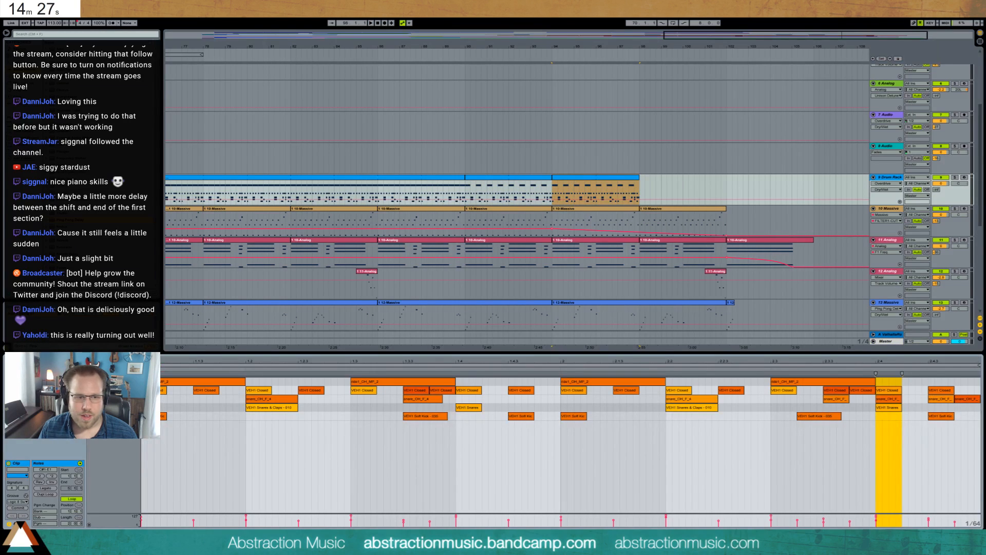
{"action": "left_click_drag", "start_coordinate": [115, 398], "coordinate": [116, 416]}
{"action": "key", "text": "0"}
{"action": "key", "text": "space"}
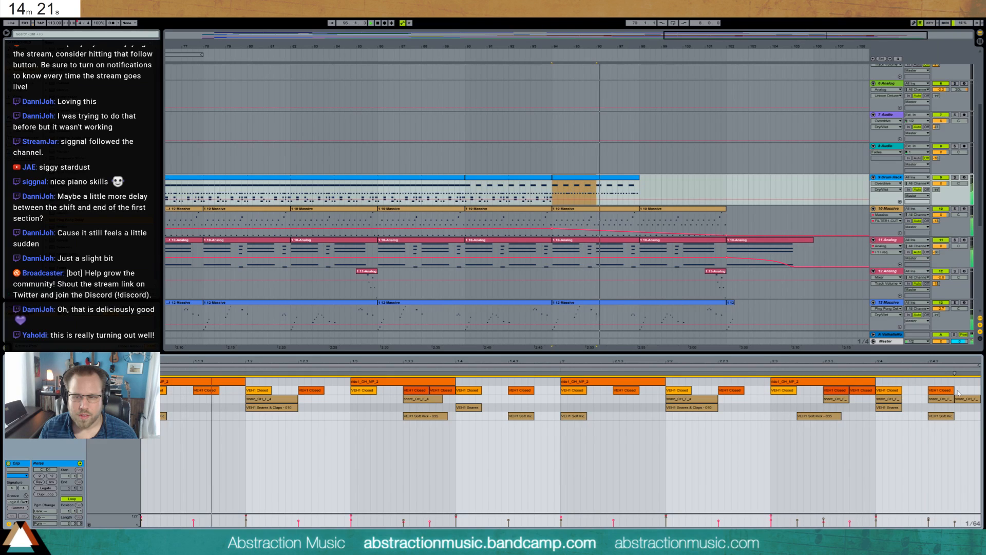
{"action": "key", "text": "shift+Tab"}
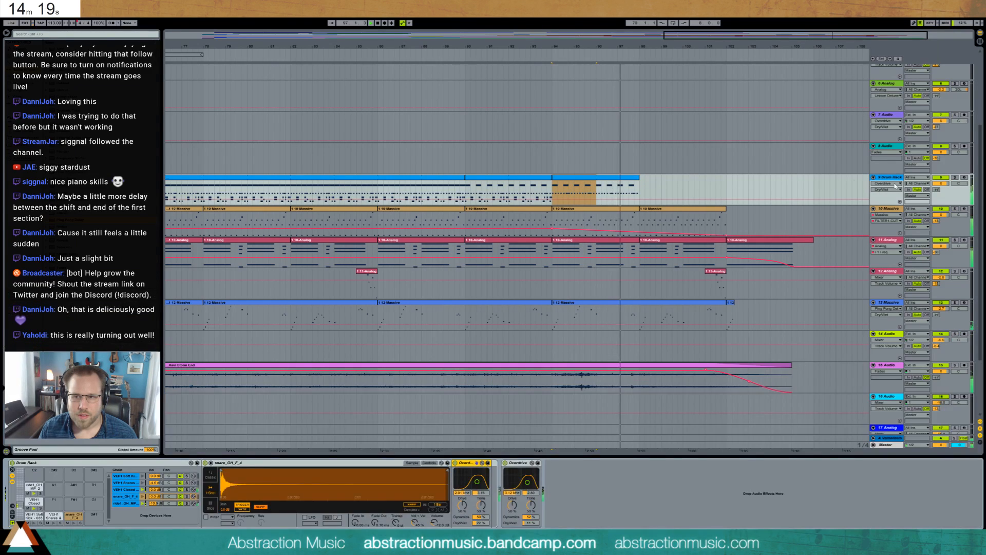
{"action": "left_click_drag", "start_coordinate": [639, 190], "coordinate": [725, 189]}
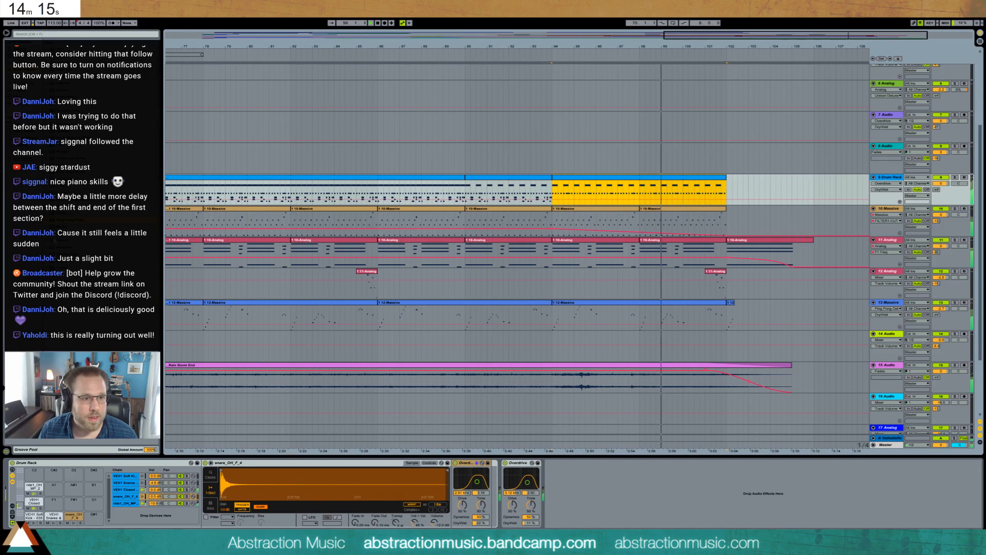
Add a Utility to the Drum Rack track and automate its gain with a curved fade-out across bars 94–102.
{"action": "left_click_drag", "start_coordinate": [53, 276], "coordinate": [565, 508]}
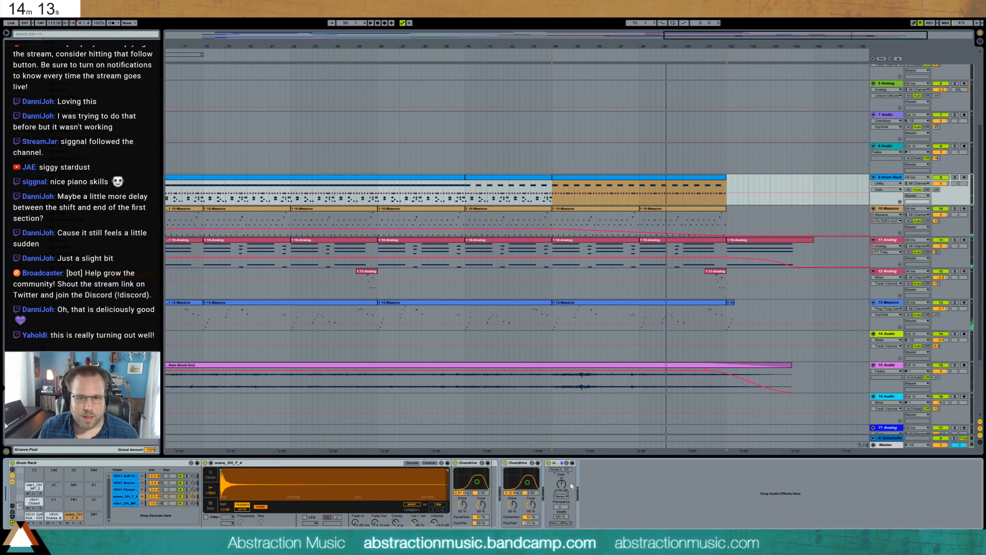
{"action": "left_click", "coordinate": [660, 199]}
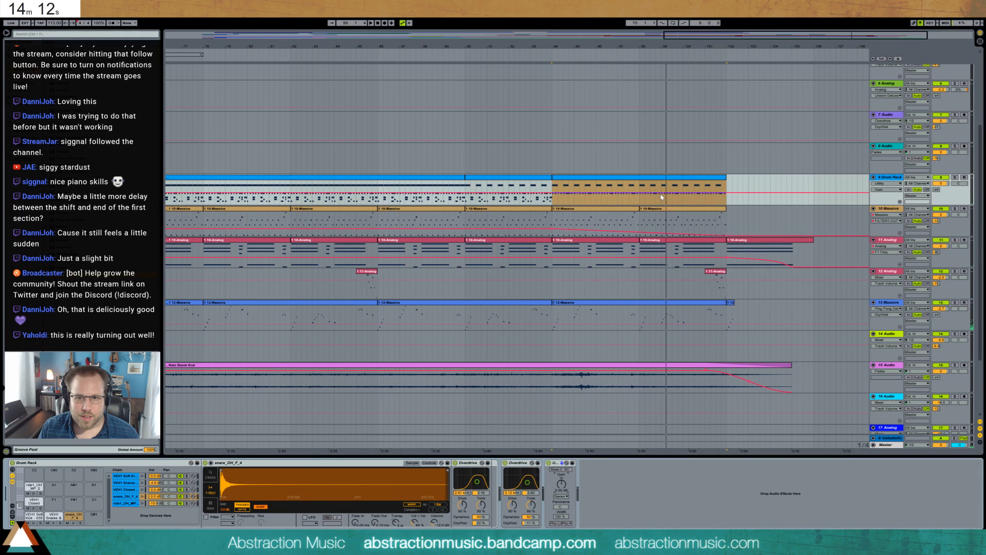
{"action": "left_click", "coordinate": [553, 205]}
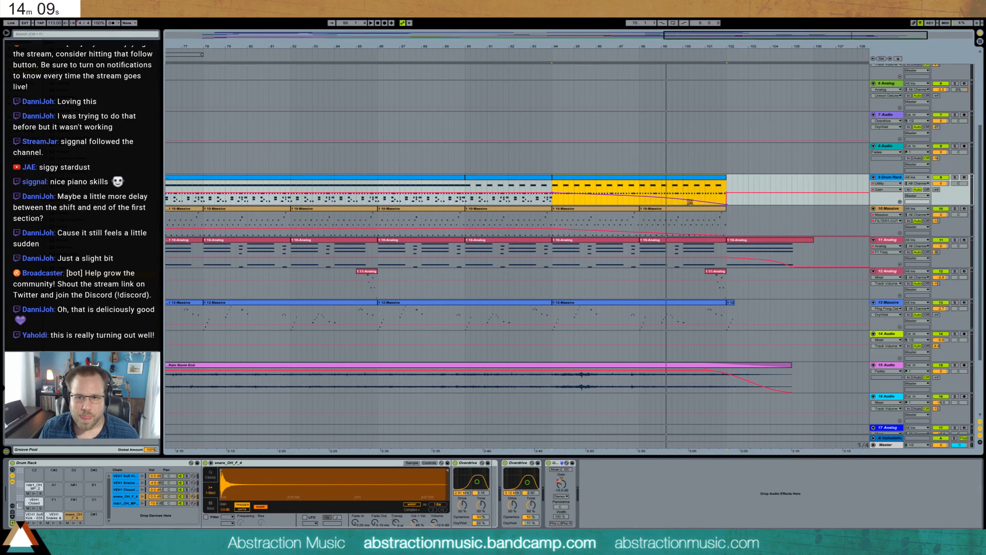
{"action": "left_click", "coordinate": [726, 194]}
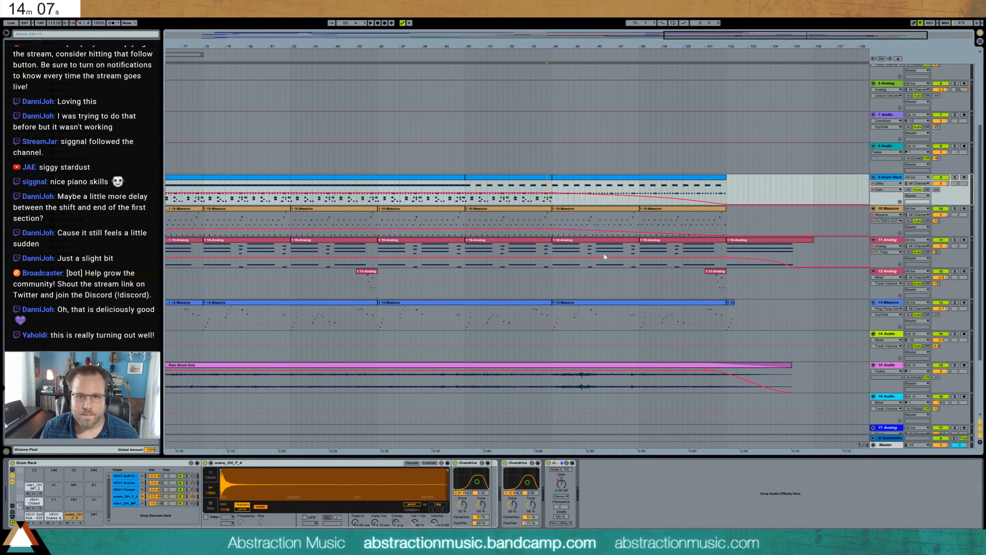
Extend the last clip on the 2 Kontakt 5 track from bar 94 to bar 102.
{"action": "scroll", "coordinate": [604, 257], "scroll_direction": "up", "scroll_amount": 5}
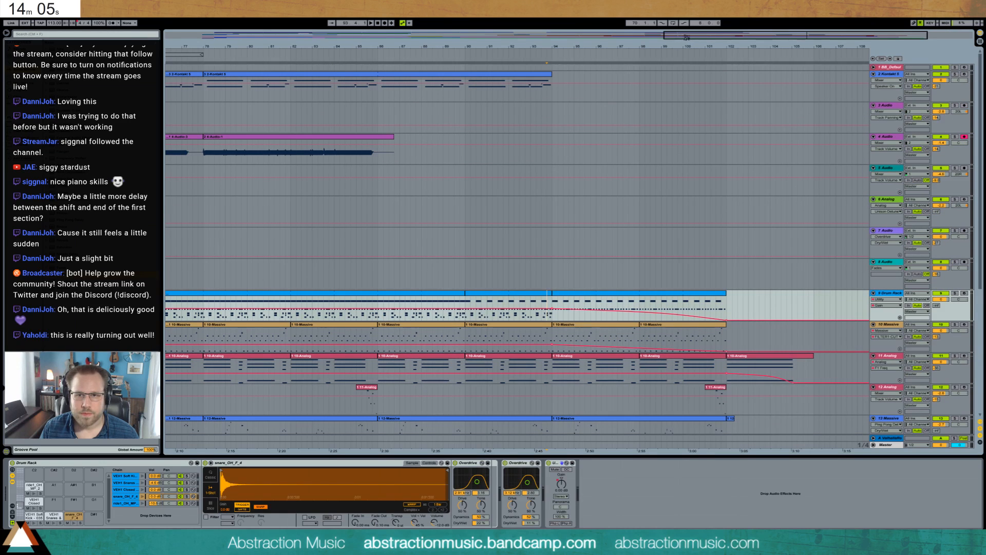
{"action": "left_click_drag", "start_coordinate": [687, 37], "coordinate": [448, 60]}
{"action": "left_click", "coordinate": [493, 77]}
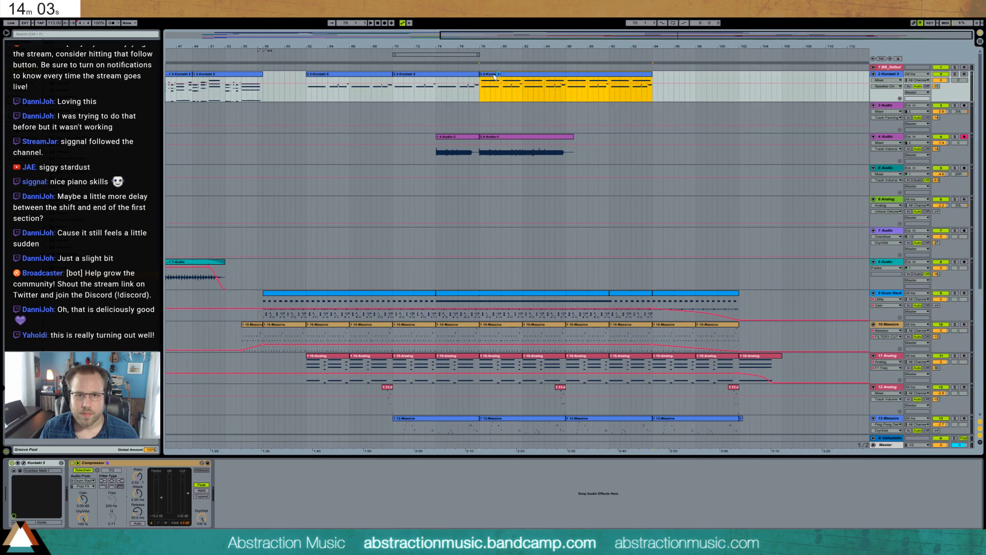
{"action": "left_click_drag", "start_coordinate": [650, 75], "coordinate": [738, 89]}
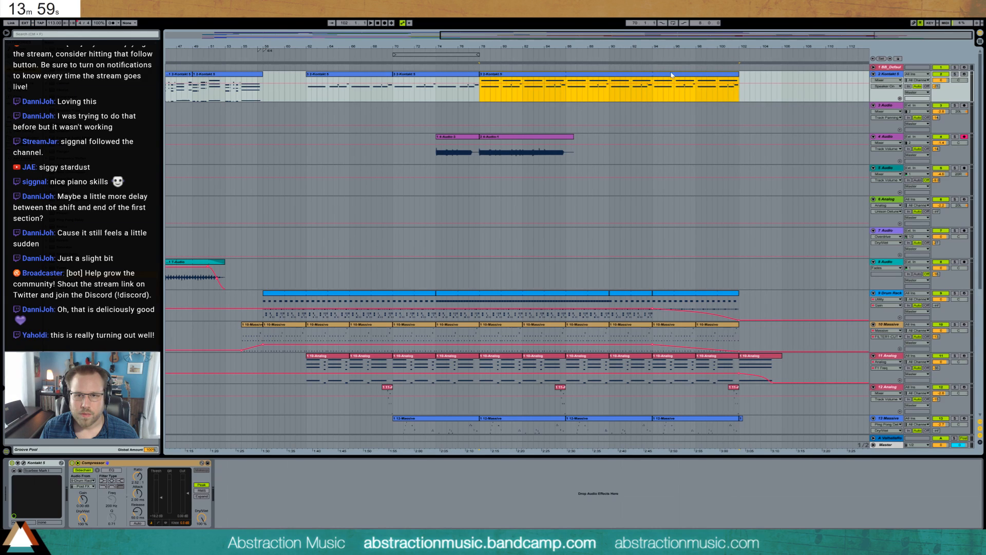
Automate the Kontakt 5 track's Compressor output gain to fade down from bar 94 to bar 102 and stay low.
{"action": "left_click", "coordinate": [289, 526]}
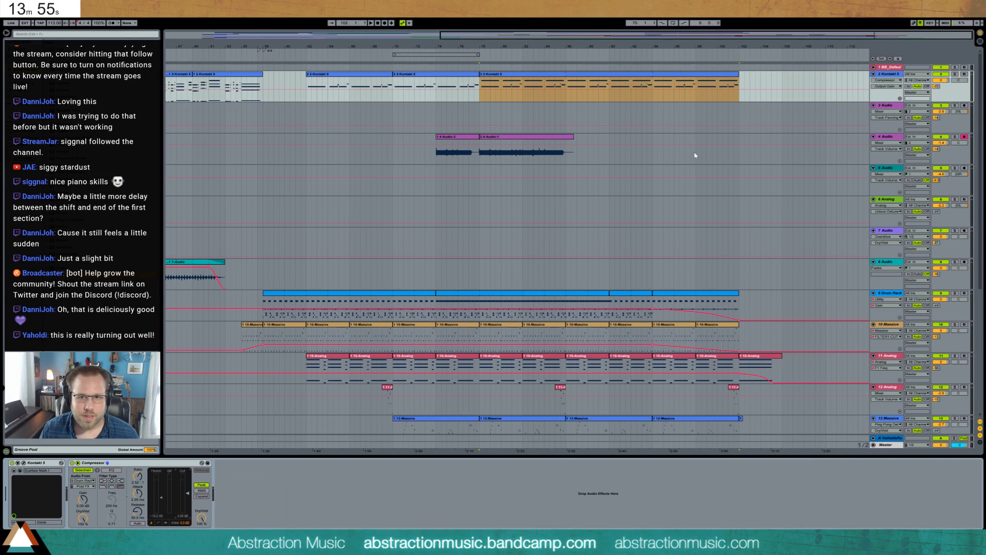
{"action": "left_click_drag", "start_coordinate": [653, 89], "coordinate": [737, 89]}
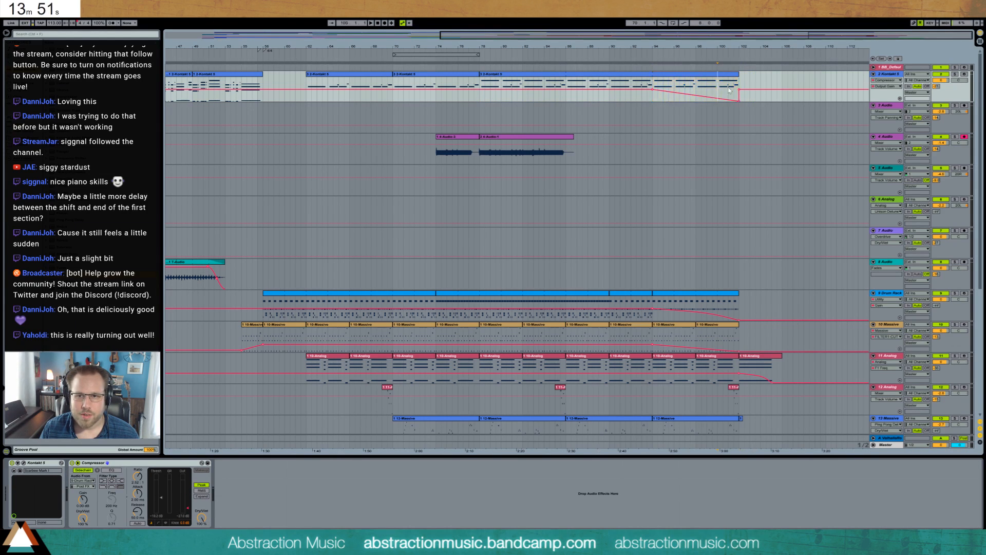
{"action": "left_click", "coordinate": [738, 90]}
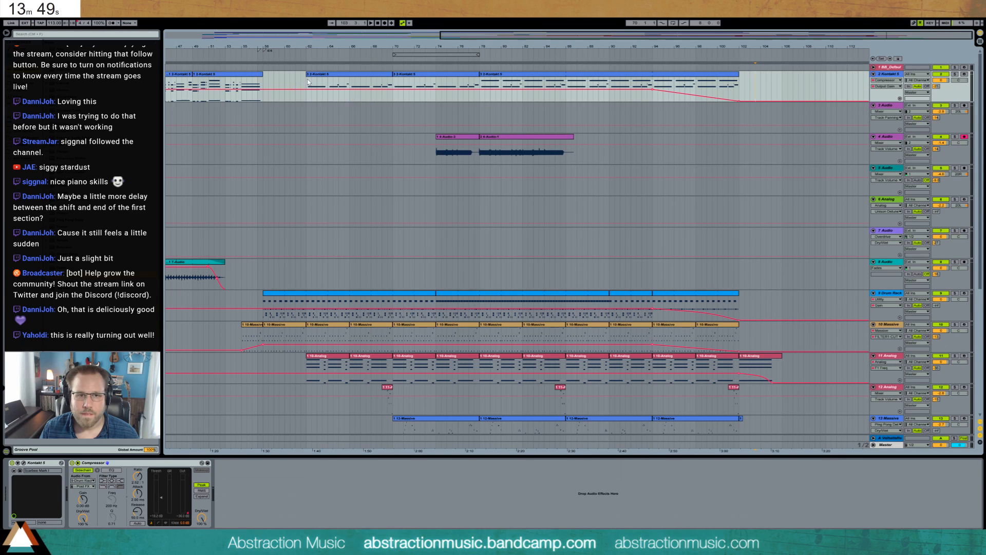
Play the section from bar 62, arm the 5 Audio track, and record a new take from about bar 81 to bar 100.
{"action": "key", "text": "space"}
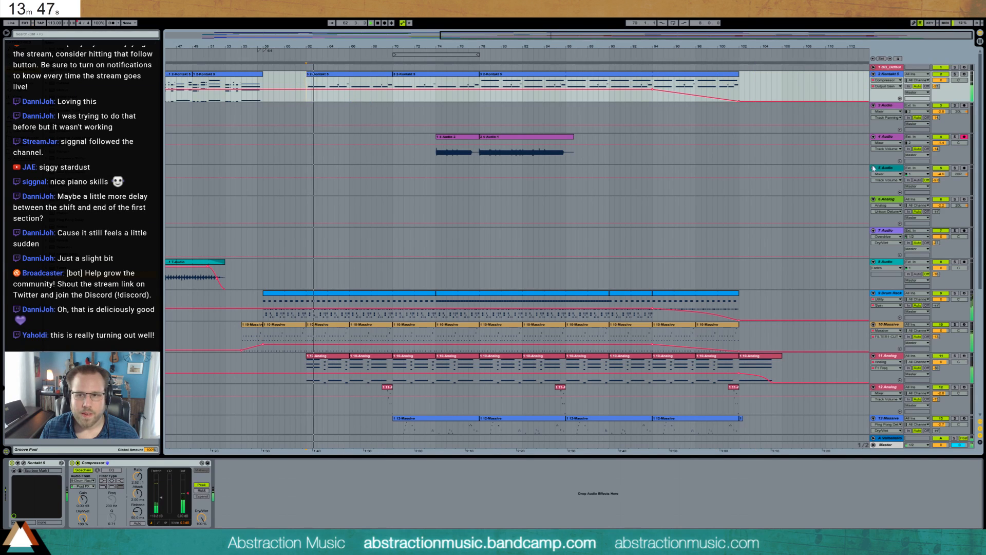
{"action": "left_click", "coordinate": [892, 169]}
{"action": "left_click_drag", "start_coordinate": [565, 35], "coordinate": [555, 5]}
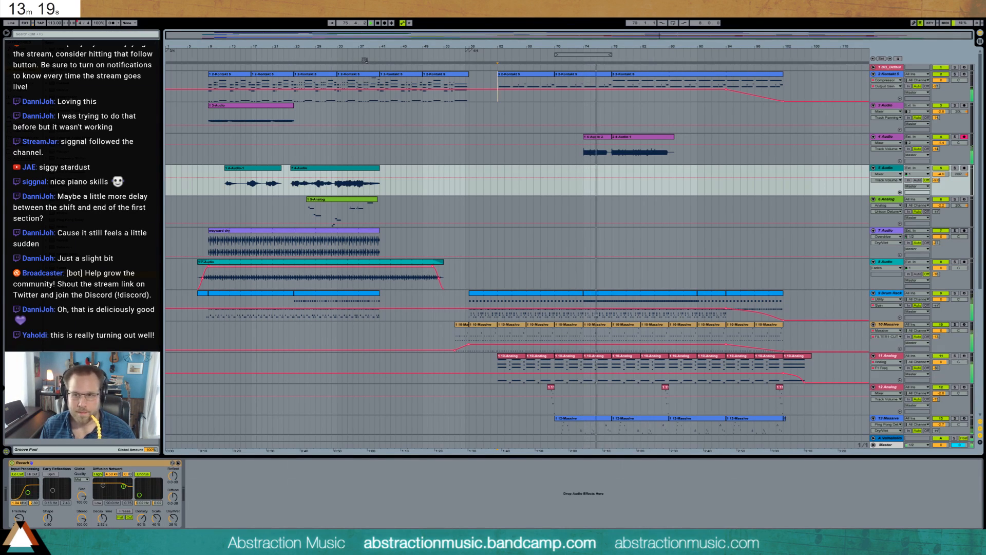
{"action": "left_click", "coordinate": [964, 170]}
{"action": "left_click", "coordinate": [964, 169]}
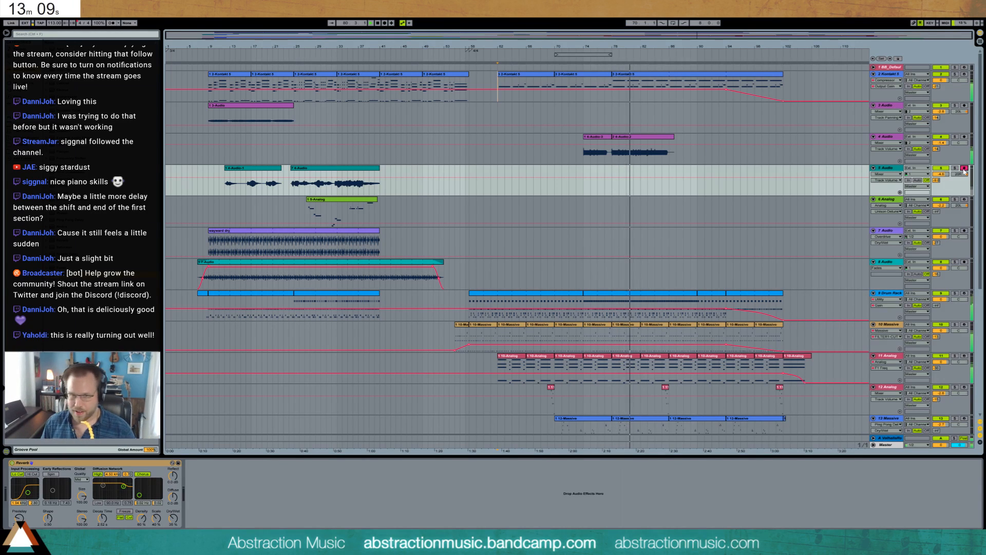
{"action": "key", "text": "F9"}
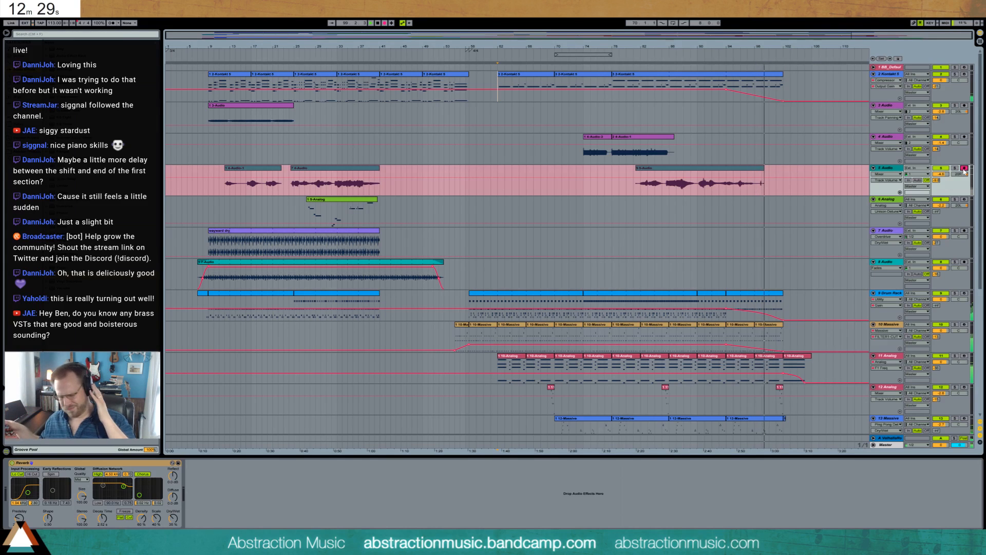
{"action": "key", "text": "space"}
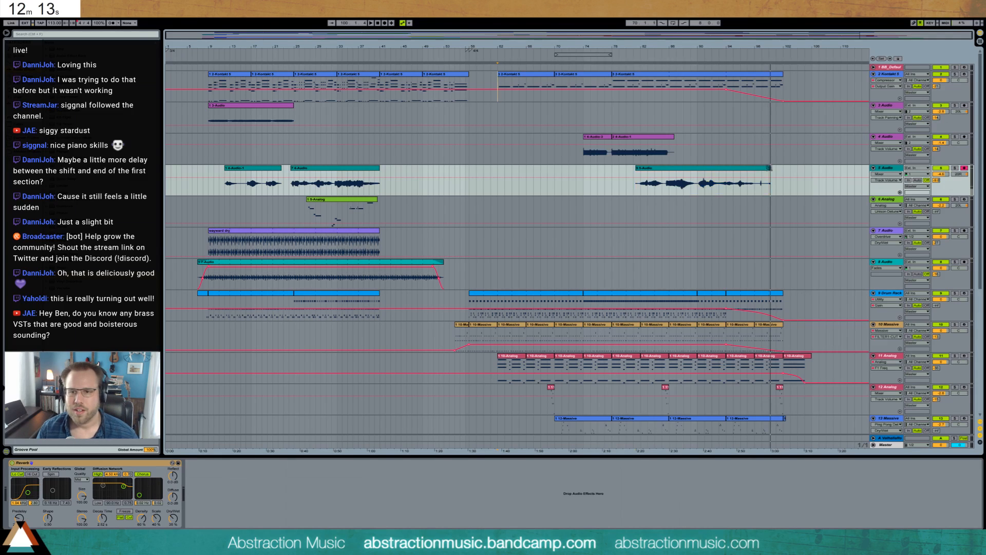
Trim the end of the new 5 Audio recording to about bar 98 and tighten its start to just before bar 82.
{"action": "left_click_drag", "start_coordinate": [769, 167], "coordinate": [755, 167]}
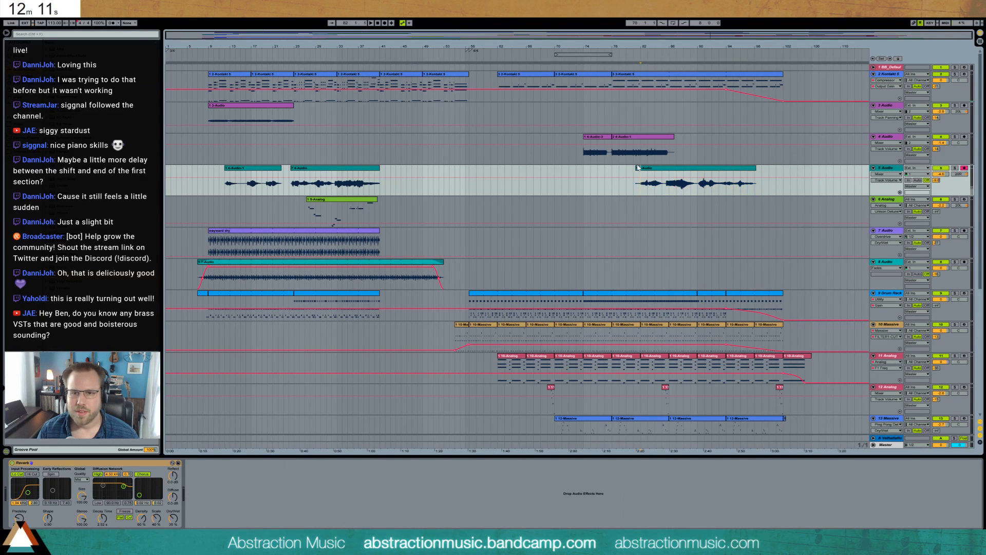
{"action": "left_click_drag", "start_coordinate": [783, 38], "coordinate": [753, 38]}
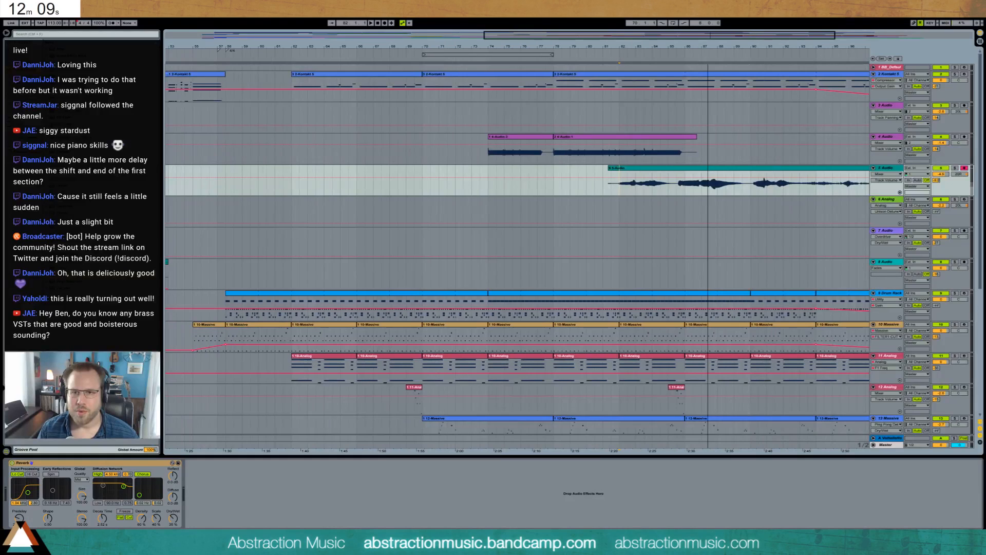
{"action": "mouse_move", "coordinate": [623, 182]}
{"action": "left_mouse_down"}
{"action": "mouse_move", "coordinate": [520, 181]}
{"action": "mouse_move", "coordinate": [511, 168]}
{"action": "left_mouse_up"}
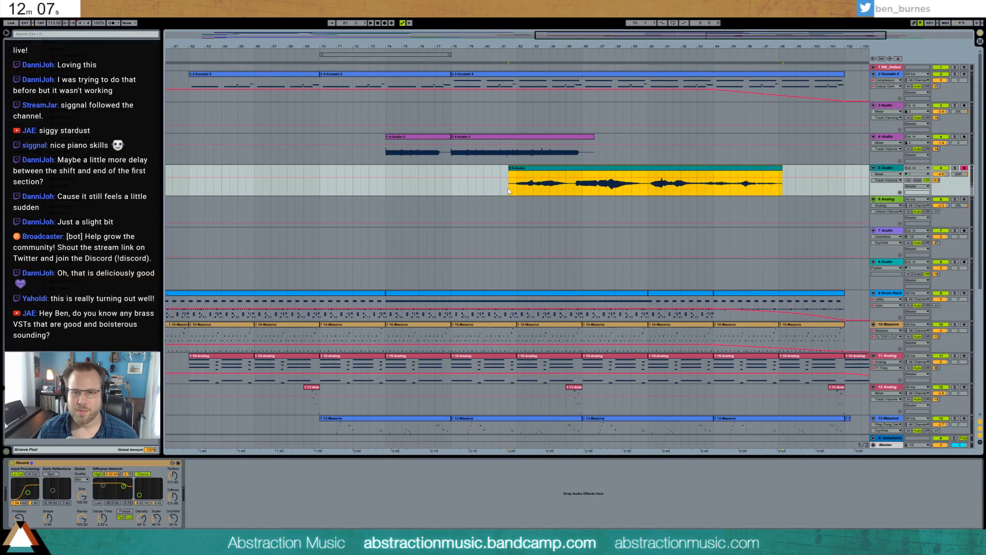
Audition the 5 Audio recording from its start and nudge the whole clip slightly later to adjust its timing.
{"action": "left_click", "coordinate": [508, 192]}
{"action": "key", "text": "space"}
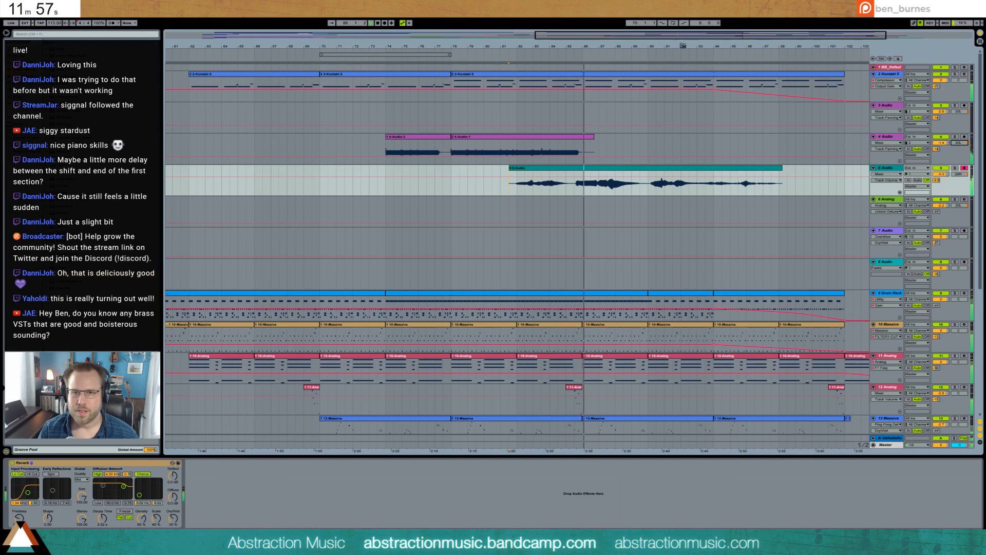
{"action": "double_click", "coordinate": [652, 171]}
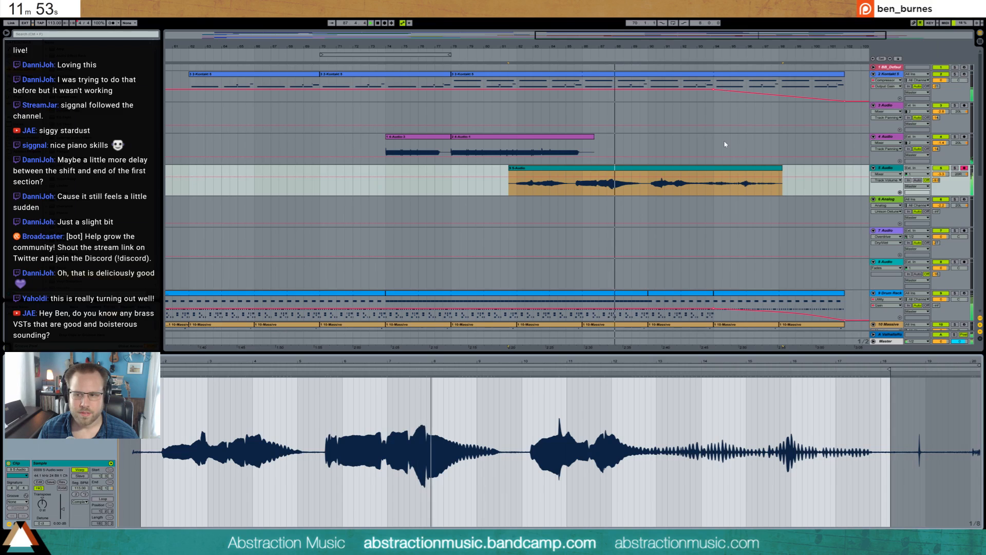
{"action": "left_click_drag", "start_coordinate": [567, 47], "coordinate": [2, 98]}
{"action": "left_click_drag", "start_coordinate": [816, 35], "coordinate": [823, 39]}
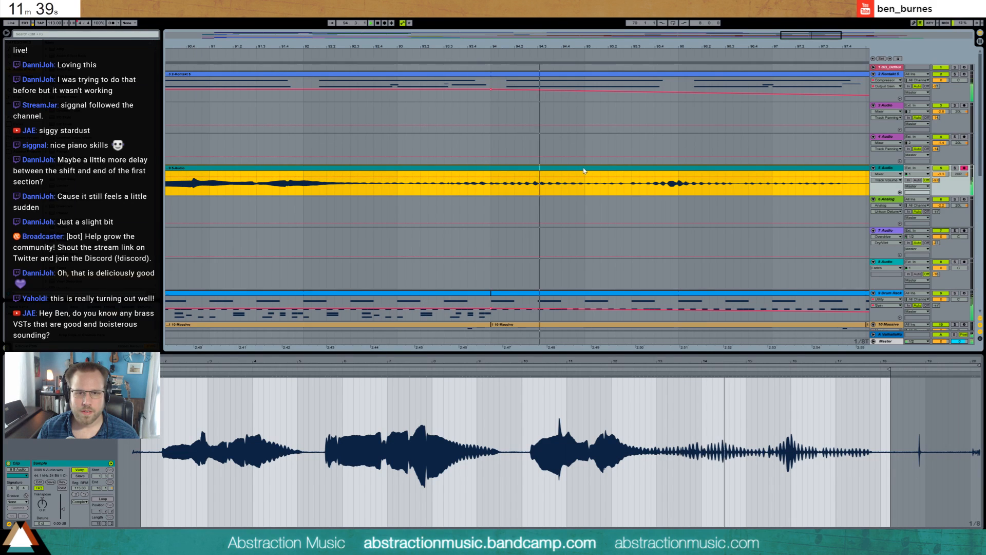
{"action": "left_click_drag", "start_coordinate": [583, 168], "coordinate": [593, 170]}
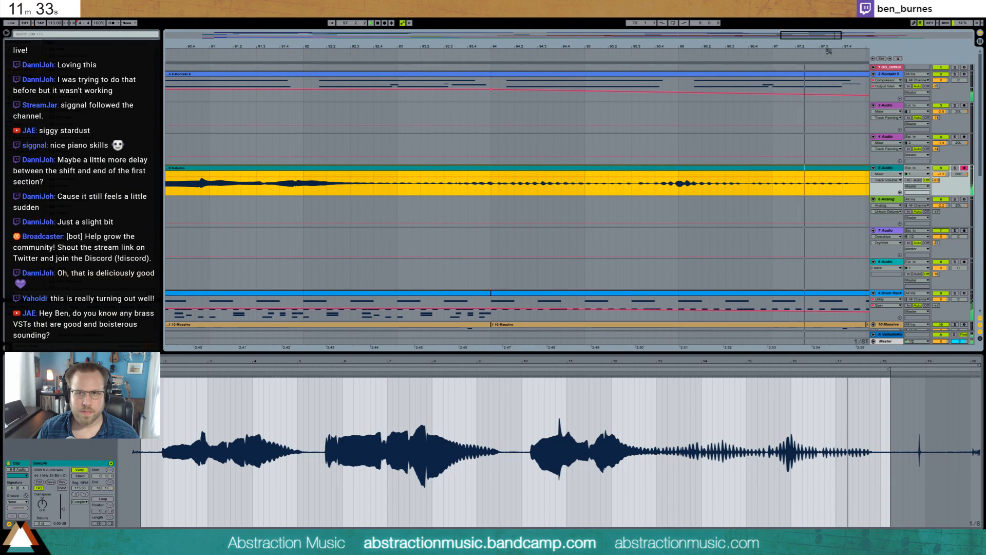
{"action": "left_click_drag", "start_coordinate": [818, 36], "coordinate": [818, 15]}
{"action": "left_click", "coordinate": [297, 56]}
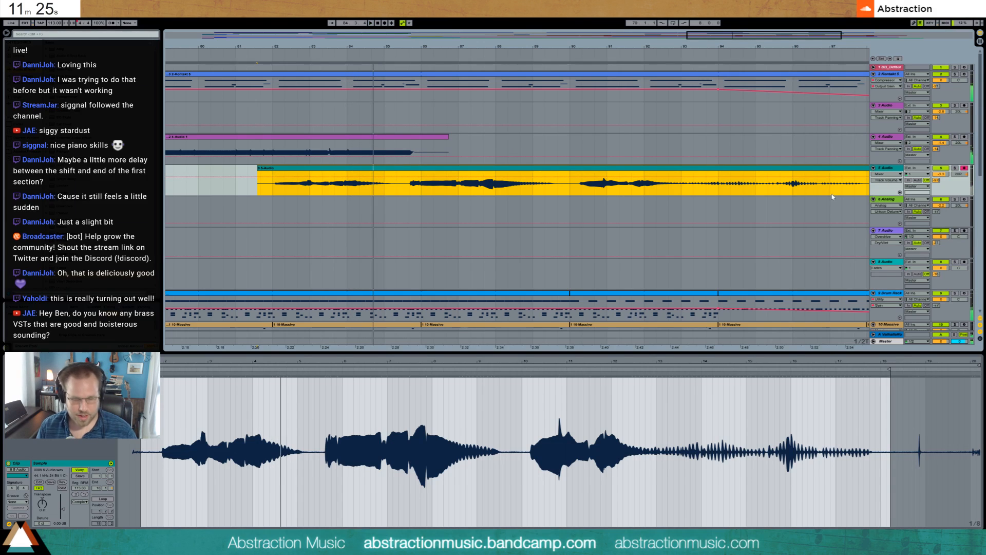
Insert a new MIDI track below 5 Audio and load Kontakt 5 on it.
{"action": "key", "text": "ctrl+shift+t"}
{"action": "left_click_drag", "start_coordinate": [534, 43], "coordinate": [653, 11]}
{"action": "left_click", "coordinate": [893, 202]}
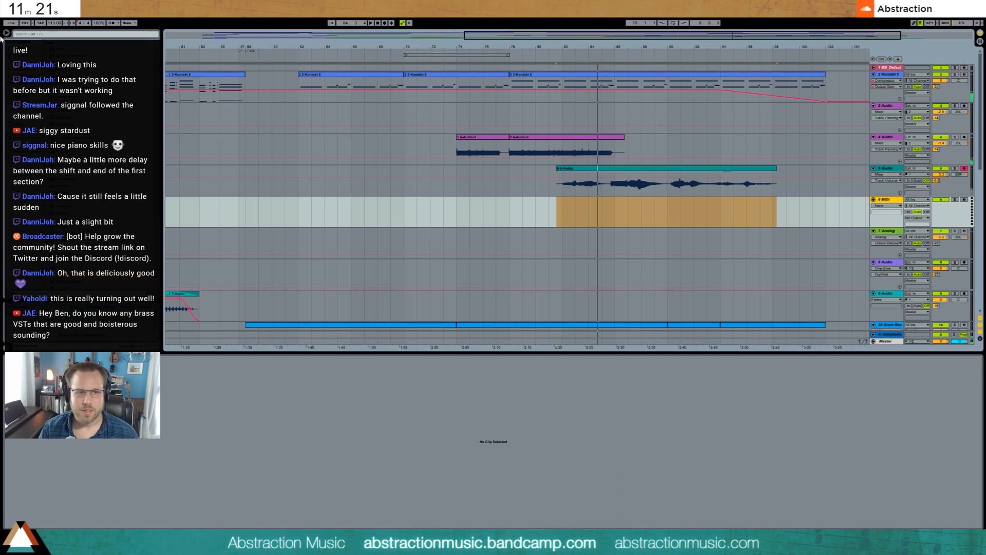
{"action": "left_click", "coordinate": [21, 96]}
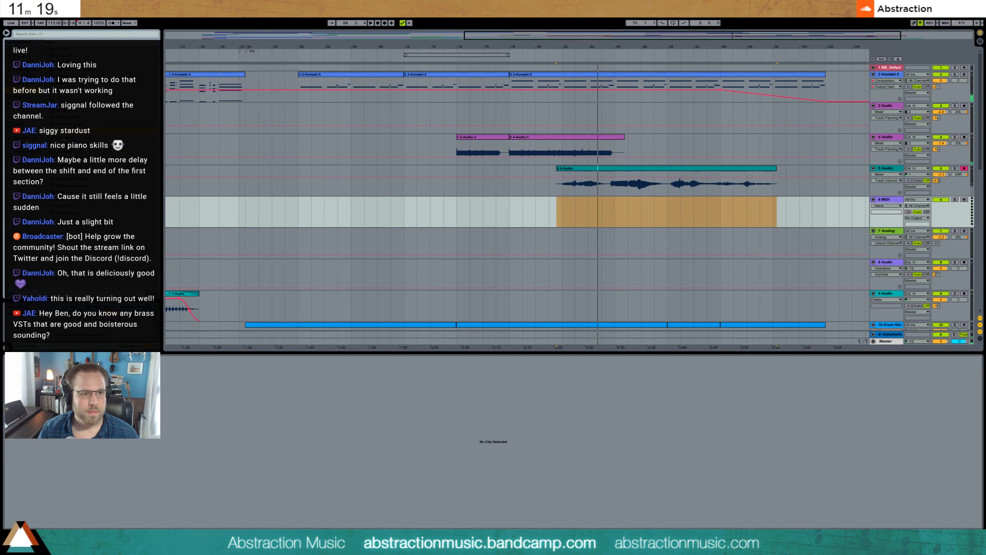
{"action": "double_click", "coordinate": [67, 110]}
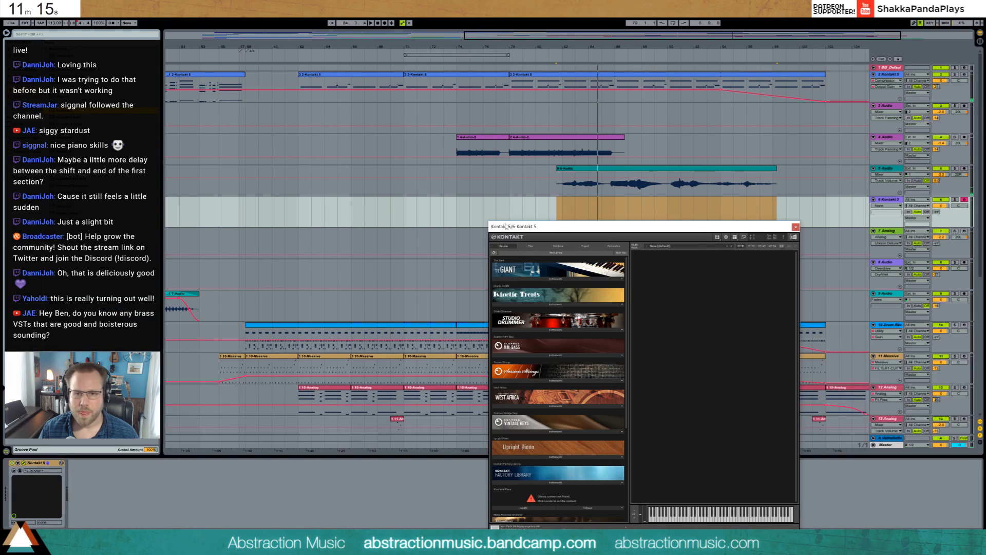
Search the Kontakt database for brass, load Brass Ensemble, and audition it against the arrangement from bar 72.
{"action": "left_click", "coordinate": [536, 247]}
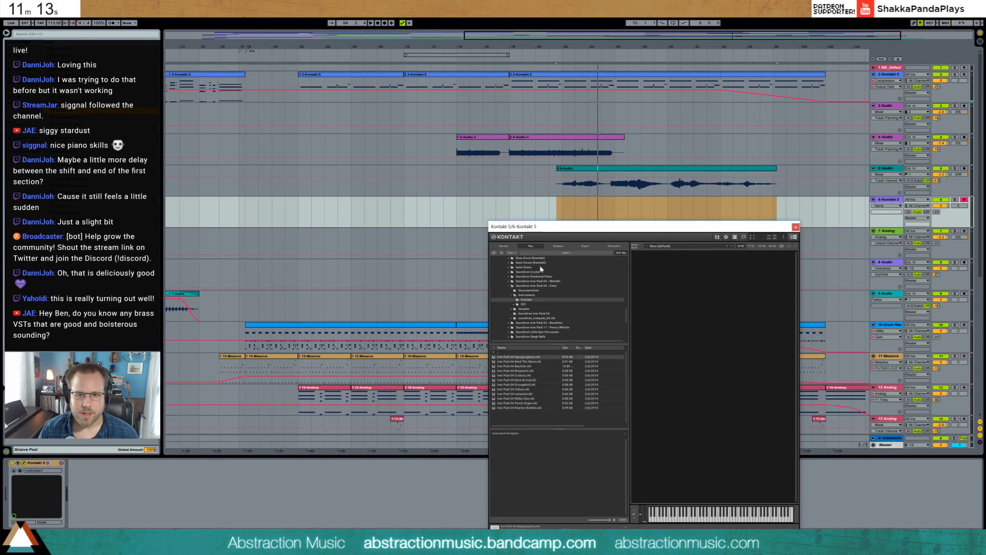
{"action": "left_click", "coordinate": [558, 247]}
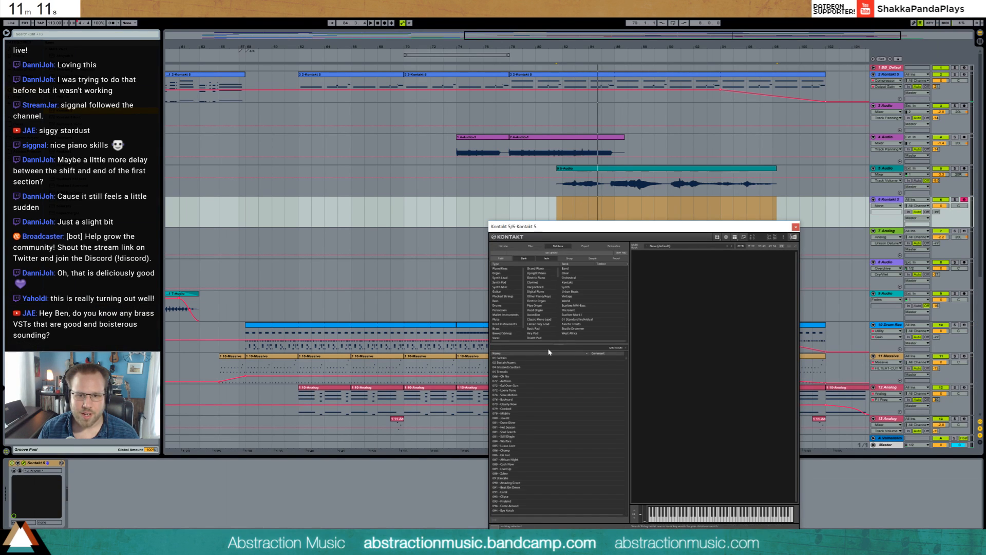
{"action": "type", "text": "brass"}
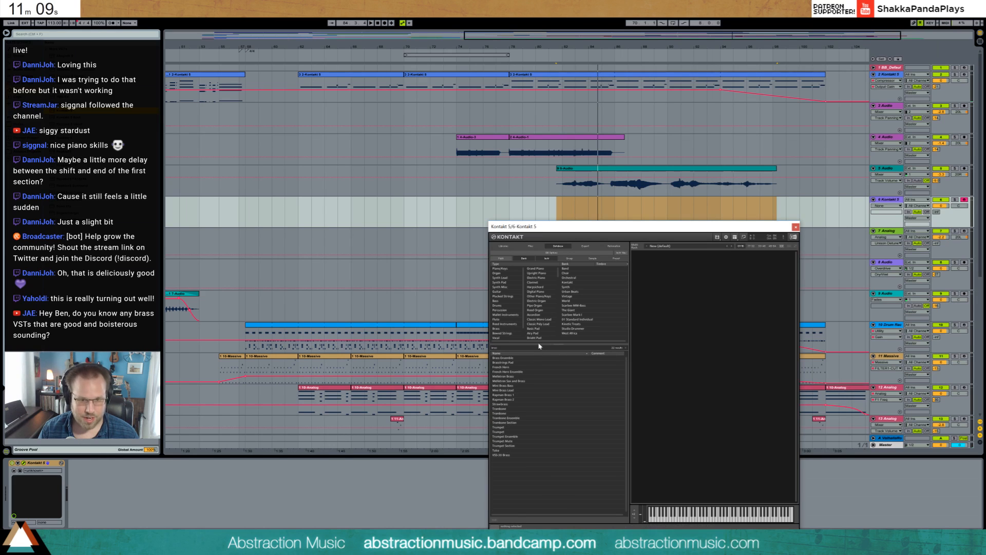
{"action": "double_click", "coordinate": [517, 358]}
{"action": "left_click", "coordinate": [796, 227]}
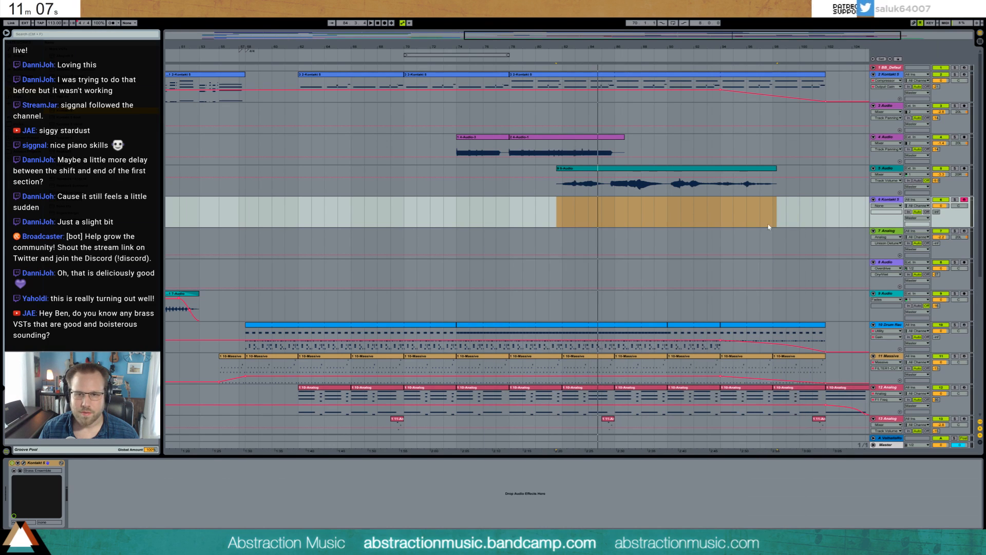
{"action": "left_click", "coordinate": [433, 216]}
{"action": "key", "text": "space"}
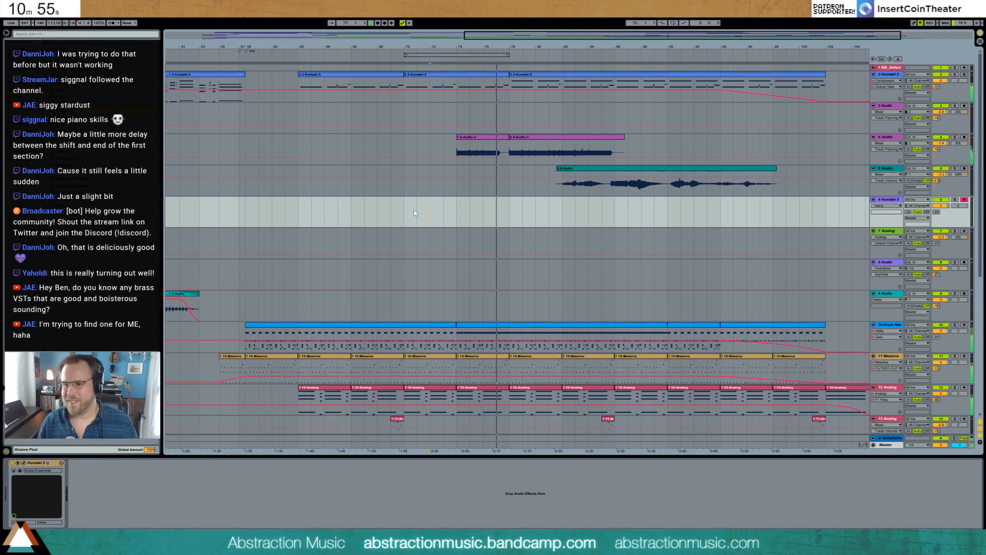
Replace Brass Ensemble with Mega Brass.nki from the Mega Brass library's Instruments folder.
{"action": "left_click", "coordinate": [23, 464]}
{"action": "left_click_drag", "start_coordinate": [608, 226], "coordinate": [405, 226]}
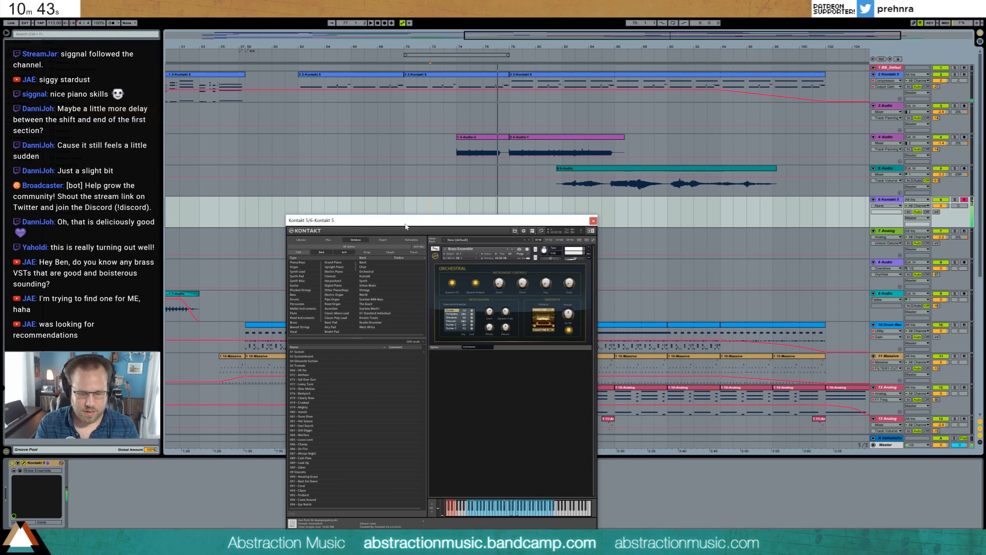
{"action": "left_click", "coordinate": [327, 239]}
{"action": "scroll", "coordinate": [334, 314], "scroll_direction": "up", "scroll_amount": 3}
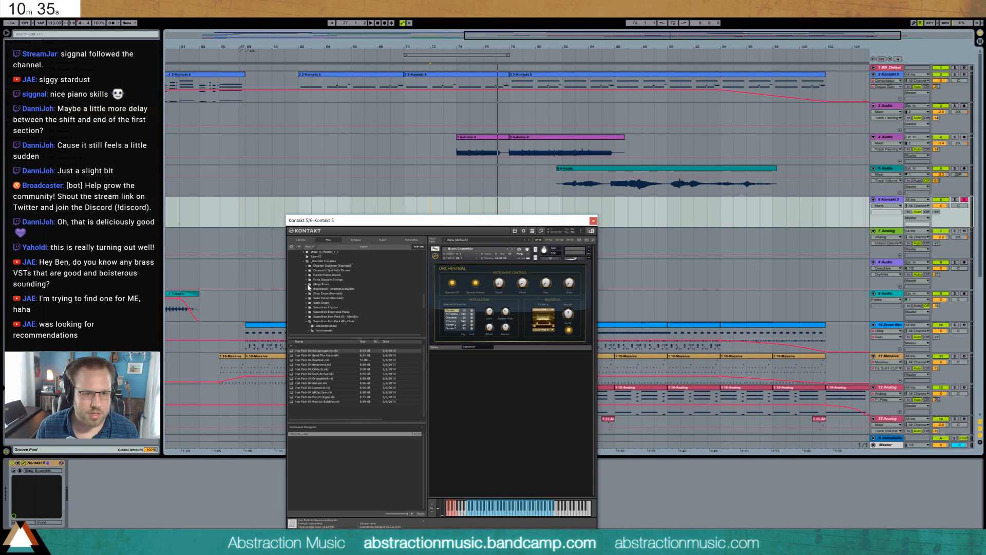
{"action": "left_click", "coordinate": [307, 285]}
{"action": "left_click", "coordinate": [589, 249]}
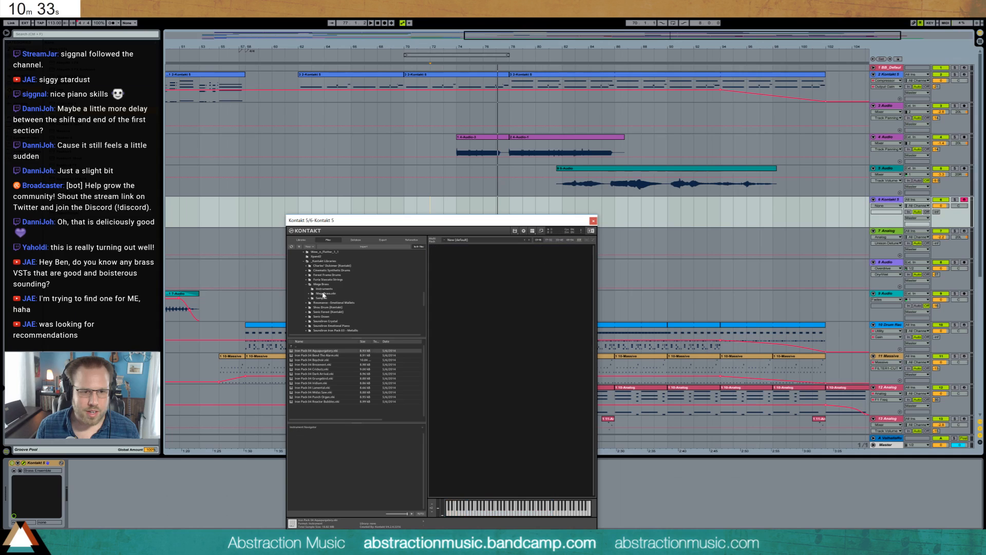
{"action": "left_click", "coordinate": [325, 288]}
{"action": "left_click", "coordinate": [303, 351]}
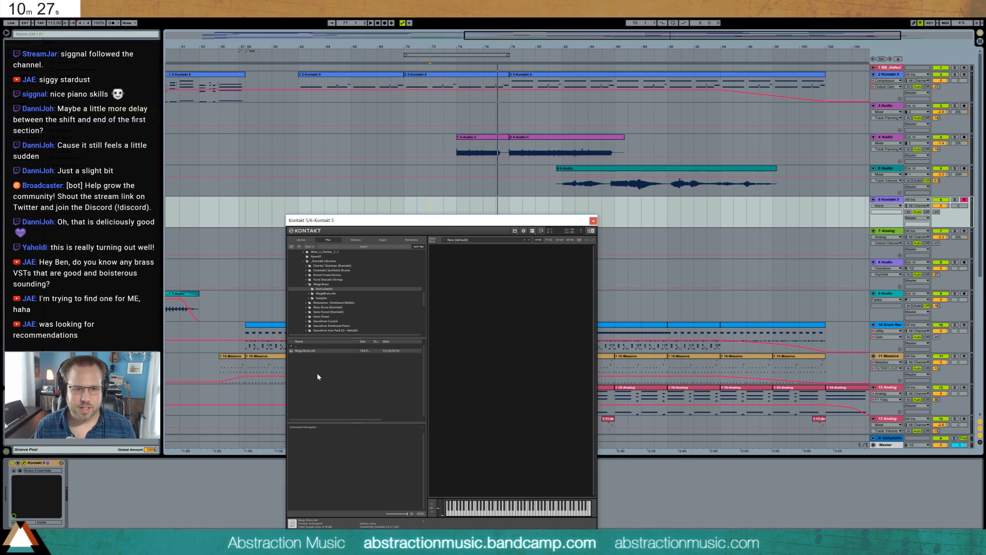
{"action": "double_click", "coordinate": [314, 352]}
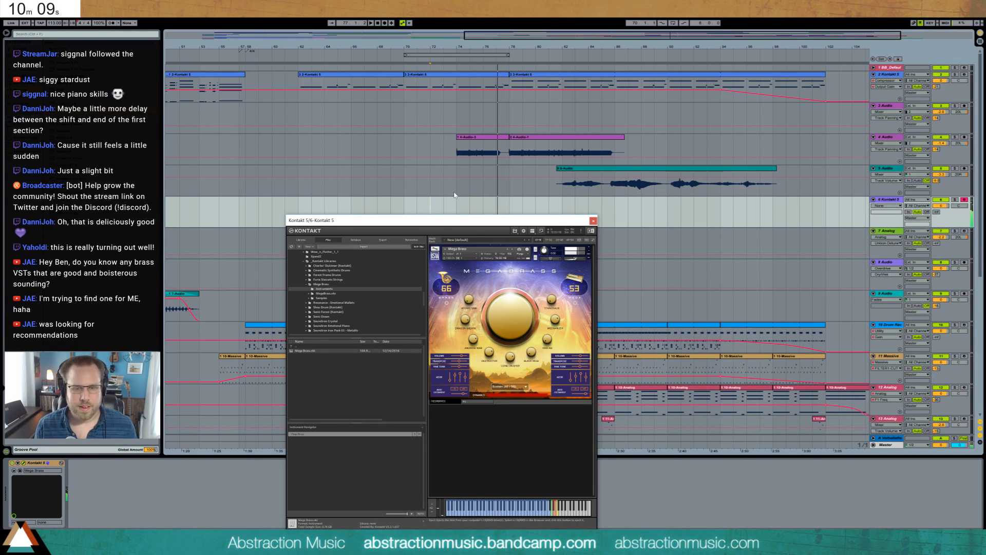
Remove Mega Brass, search the database for brass, and load Brass Ensemble in its place.
{"action": "left_click", "coordinate": [588, 246]}
{"action": "left_click", "coordinate": [353, 240]}
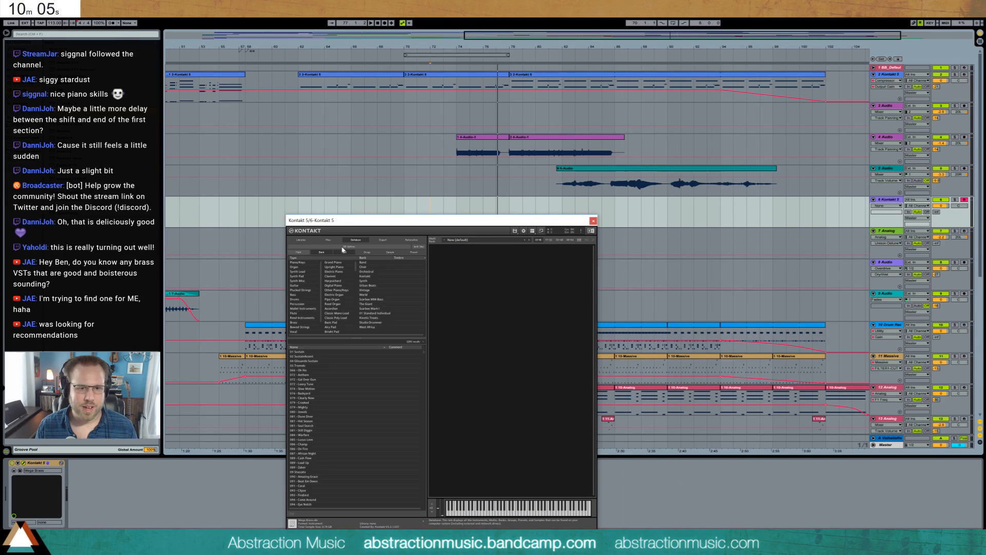
{"action": "left_click", "coordinate": [324, 341]}
{"action": "type", "text": "brass"}
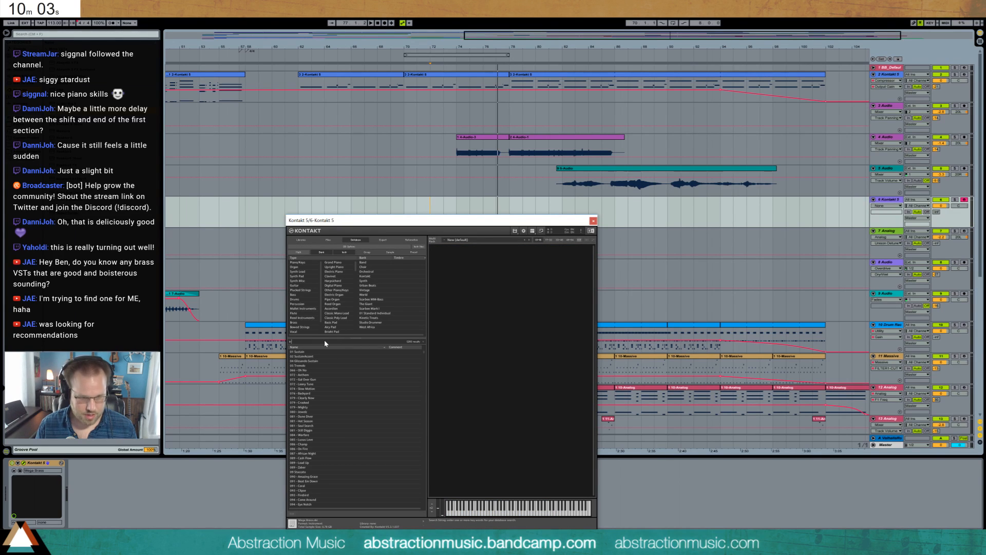
{"action": "double_click", "coordinate": [316, 351]}
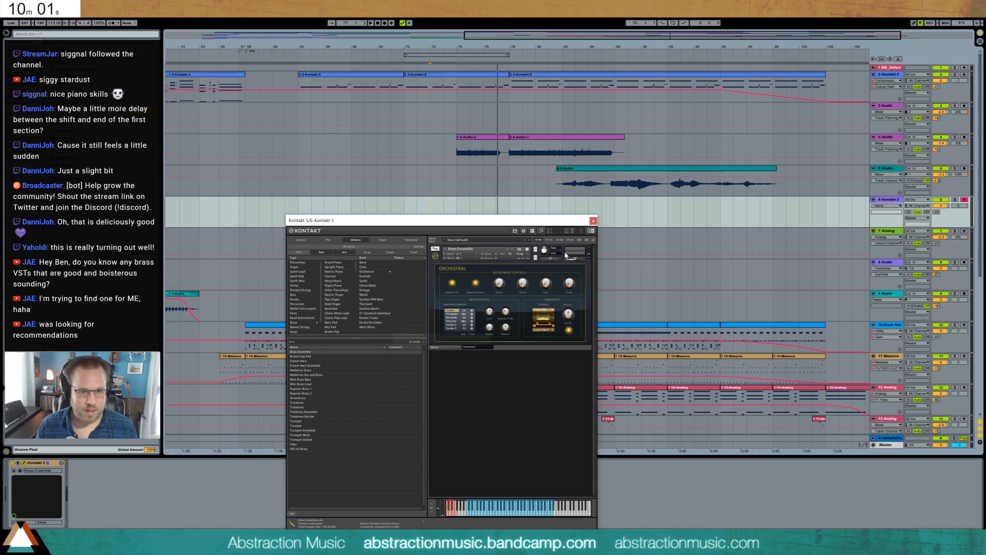
{"action": "left_click", "coordinate": [593, 221]}
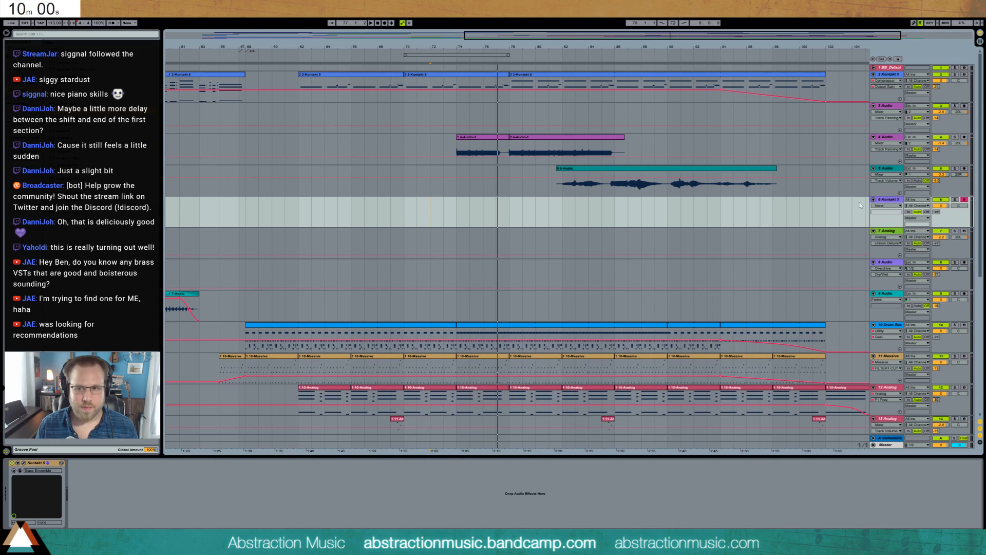
Record a MIDI brass take on the new Kontakt 5 track from bar 76 to about bar 79.
{"action": "left_click", "coordinate": [499, 218]}
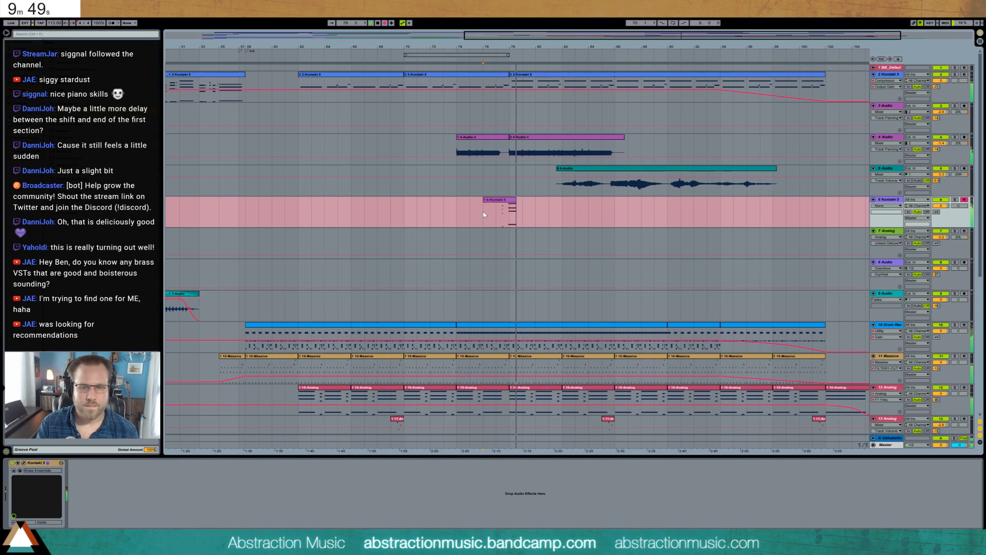
{"action": "key", "text": "space"}
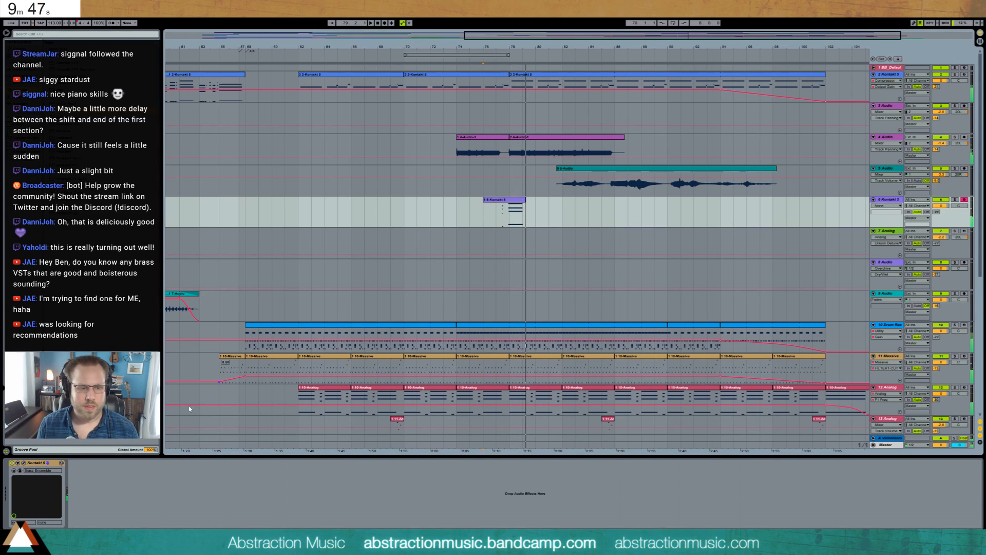
Draw Brass Ensemble Level automation over the new clip, swelling up to bar 78 and curving down to silence by about bar 79.
{"action": "left_click", "coordinate": [23, 463]}
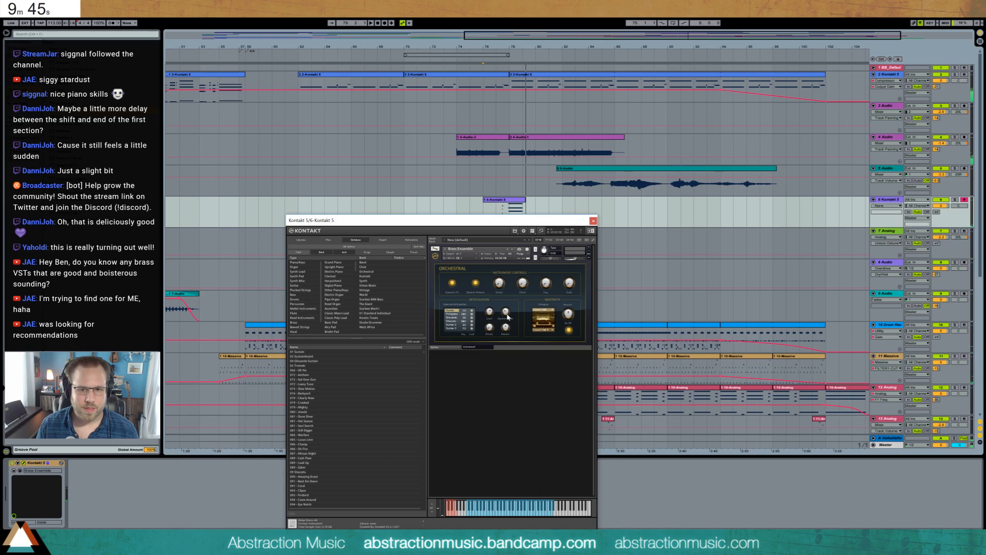
{"action": "left_click", "coordinate": [489, 315]}
{"action": "left_click_drag", "start_coordinate": [495, 218], "coordinate": [493, 254]}
{"action": "left_click", "coordinate": [507, 212]}
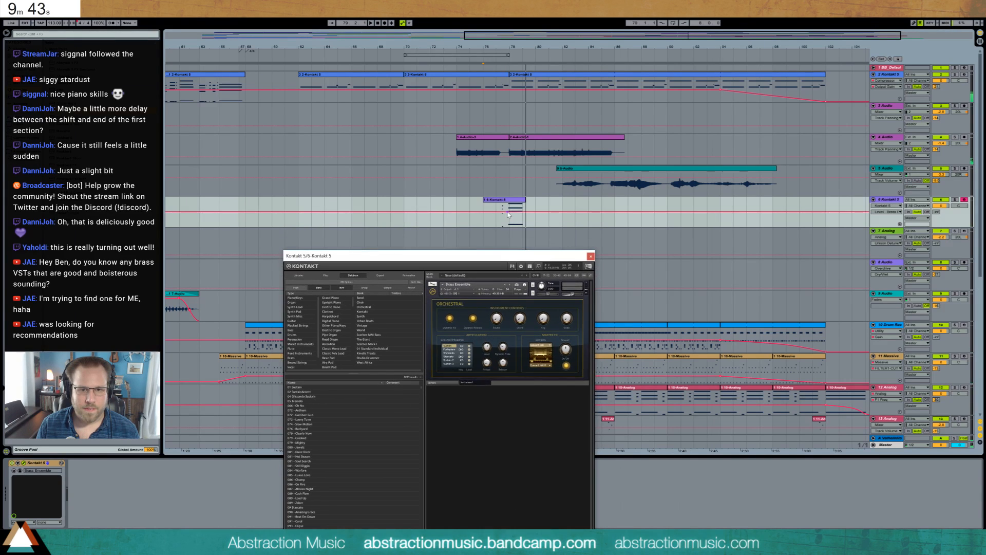
{"action": "left_click_drag", "start_coordinate": [502, 213], "coordinate": [523, 226]}
{"action": "left_click", "coordinate": [497, 214]}
{"action": "key", "text": "space"}
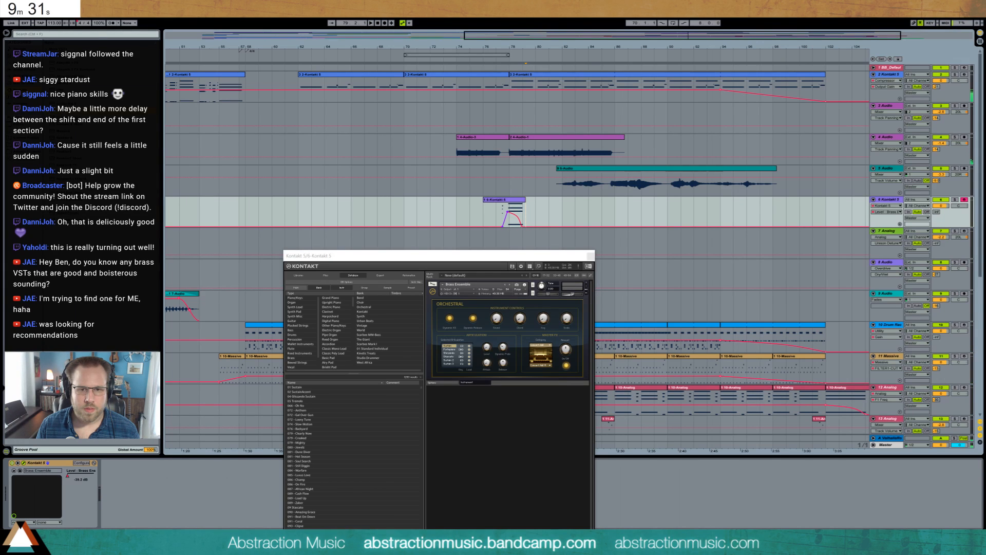
{"action": "left_click", "coordinate": [590, 256]}
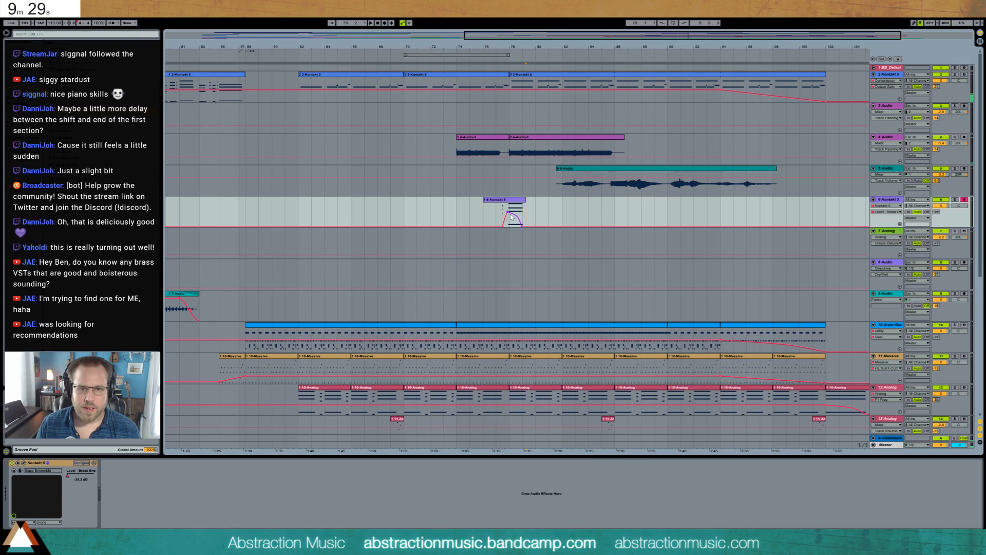
Raise the brass track's reverb send, play the clip from bar 76, and lower the track volume.
{"action": "left_click_drag", "start_coordinate": [936, 212], "coordinate": [936, 172]}
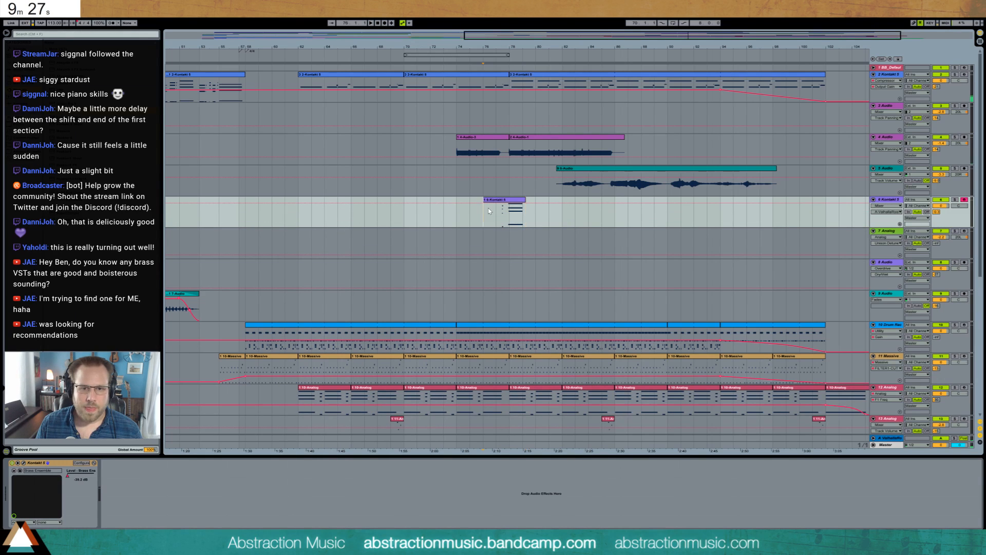
{"action": "key", "text": "space"}
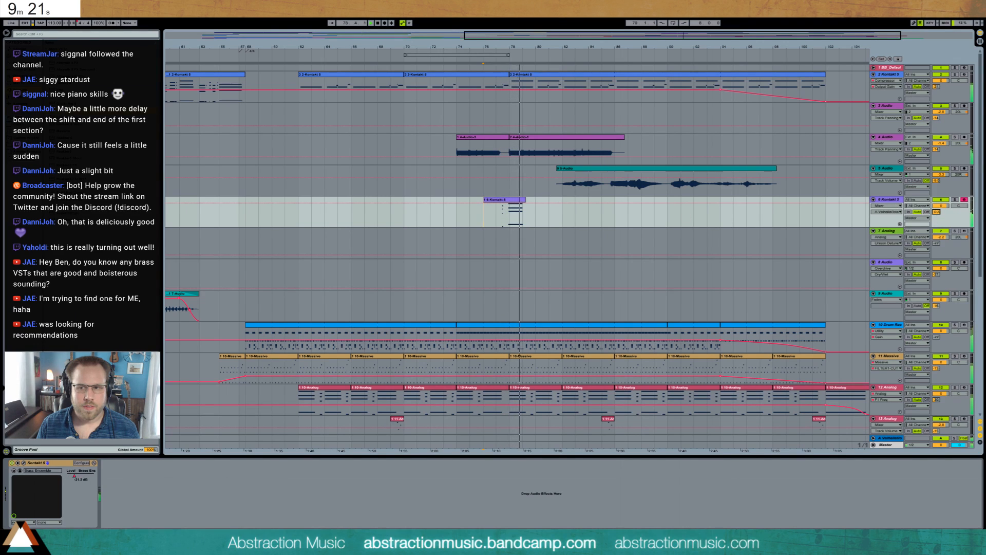
{"action": "left_click_drag", "start_coordinate": [941, 206], "coordinate": [941, 213]}
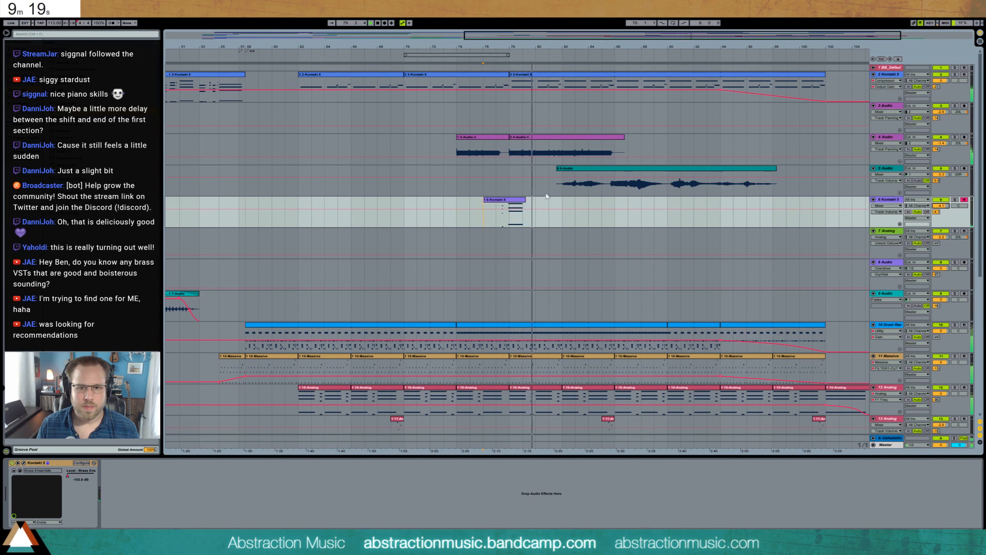
Copy the brass clip and paste the duplicate at bar 88 on the same track.
{"action": "left_click", "coordinate": [515, 200]}
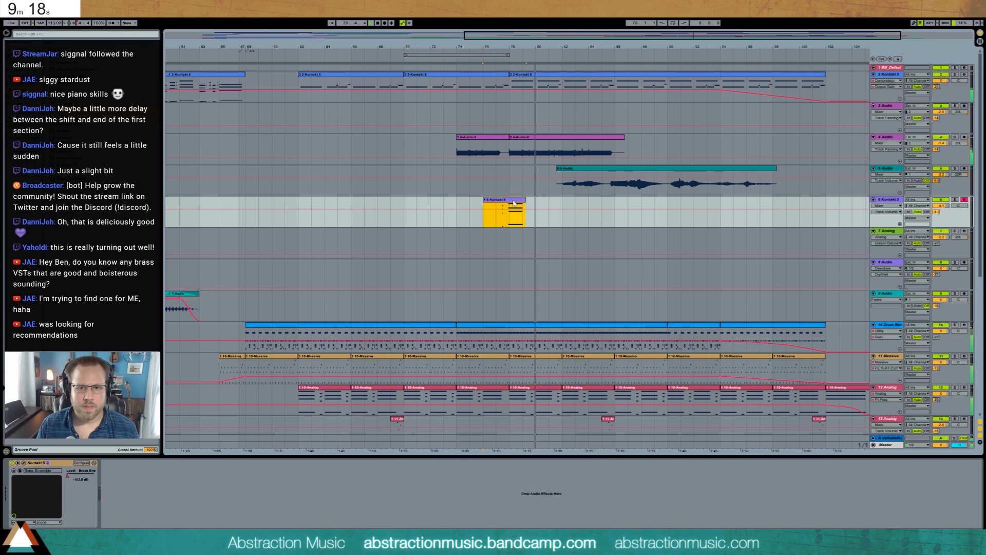
{"action": "left_click", "coordinate": [641, 212]}
{"action": "key", "text": "ctrl+v"}
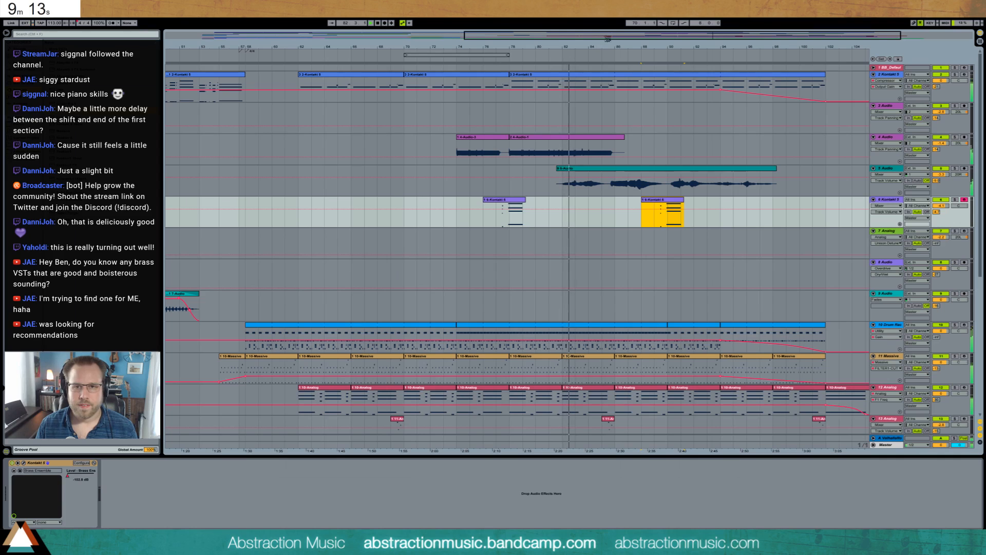
Add a Ping Pong Delay to the brass track, adjust its filter and Dry/Wet mix, and raise the track volume.
{"action": "left_click_drag", "start_coordinate": [518, 47], "coordinate": [518, 40]}
{"action": "left_click", "coordinate": [23, 69]}
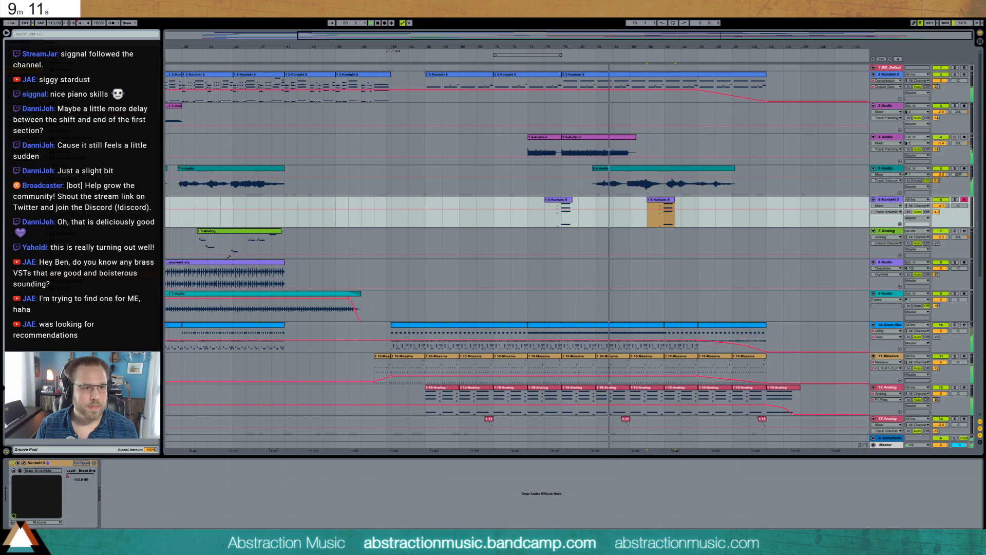
{"action": "mouse_move", "coordinate": [142, 465]}
{"action": "left_mouse_down"}
{"action": "mouse_move", "coordinate": [143, 487]}
{"action": "mouse_move", "coordinate": [129, 477]}
{"action": "left_mouse_up"}
{"action": "left_click_drag", "start_coordinate": [112, 518], "coordinate": [133, 521]}
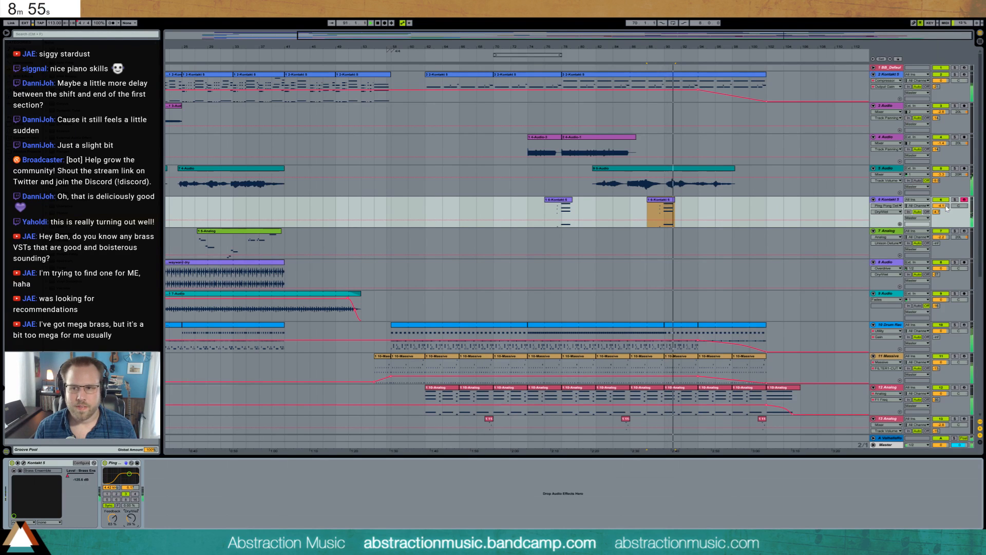
{"action": "left_click_drag", "start_coordinate": [941, 206], "coordinate": [940, 199]}
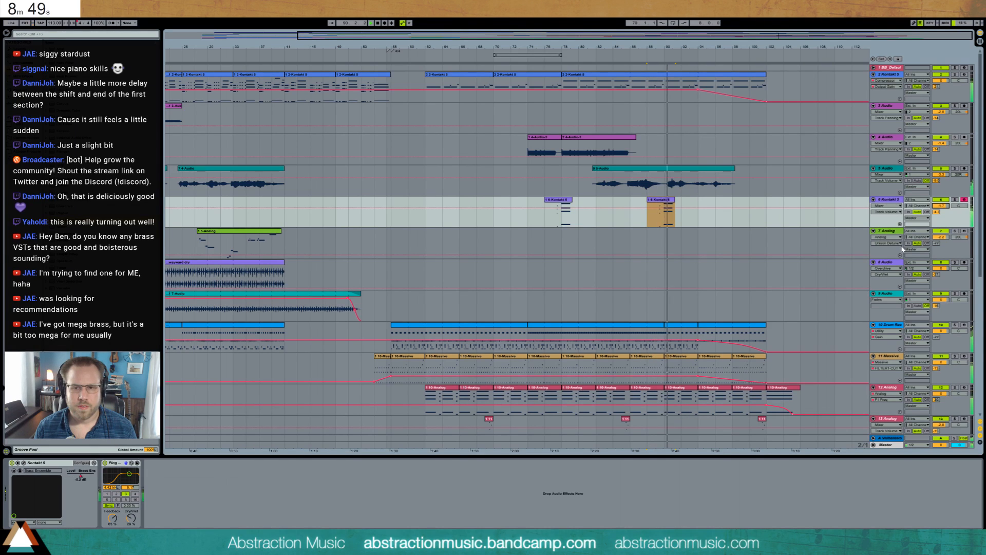
Paste another copy of the brass clip at bar 100.
{"action": "left_click", "coordinate": [750, 219]}
{"action": "key", "text": "ctrl+v"}
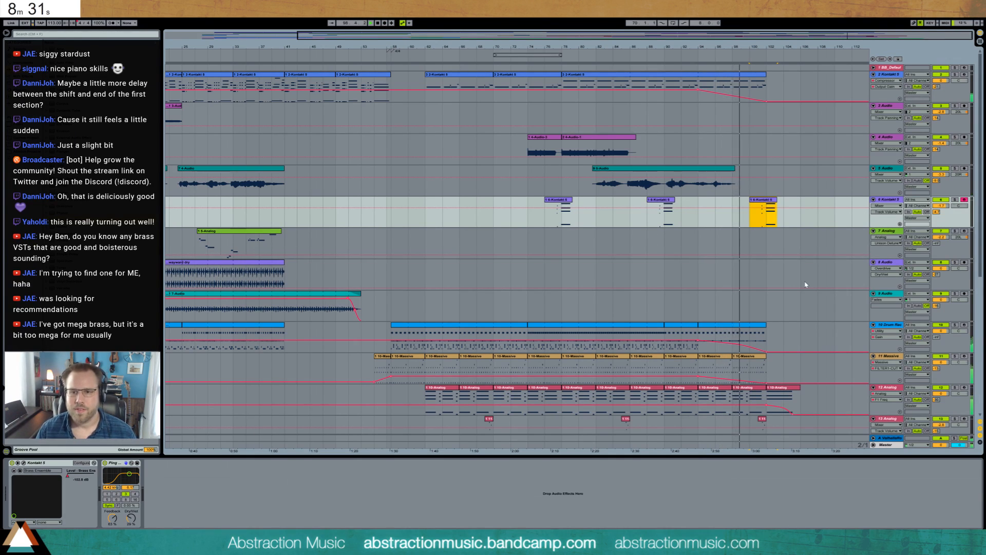
Delete the last short clip on the 13 Analog track, just before bar 102.
{"action": "scroll", "coordinate": [769, 284], "scroll_direction": "down", "scroll_amount": 4}
{"action": "left_click", "coordinate": [755, 367]}
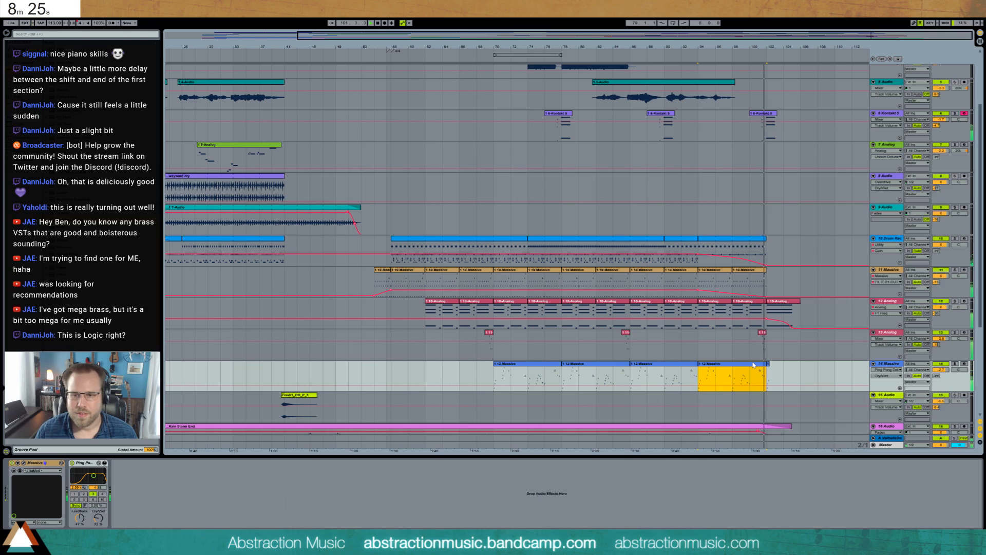
{"action": "left_click", "coordinate": [763, 336]}
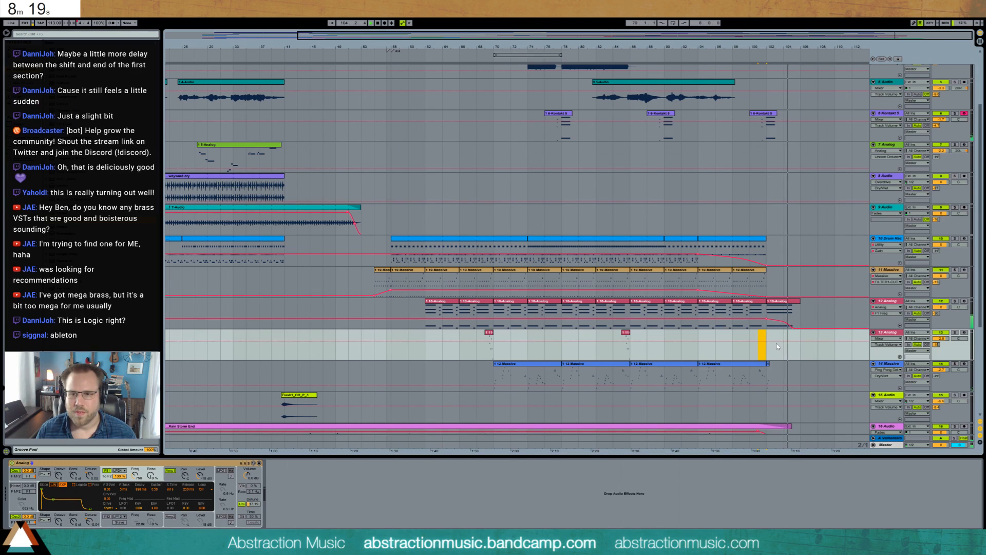
{"action": "scroll", "coordinate": [796, 354], "scroll_direction": "down", "scroll_amount": 5}
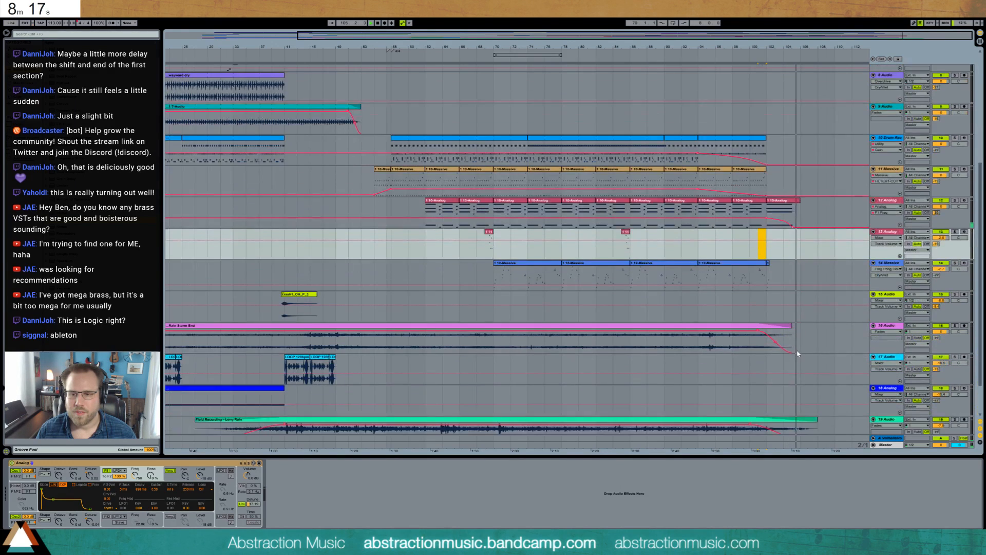
{"action": "scroll", "coordinate": [797, 354], "scroll_direction": "down", "scroll_amount": 1}
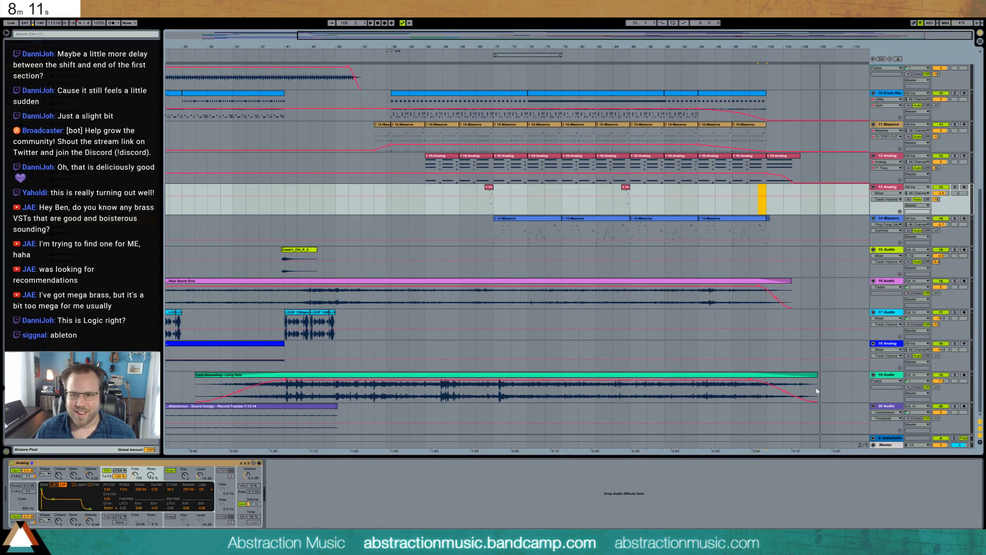
{"action": "scroll", "coordinate": [405, 77], "scroll_direction": "up", "scroll_amount": 8}
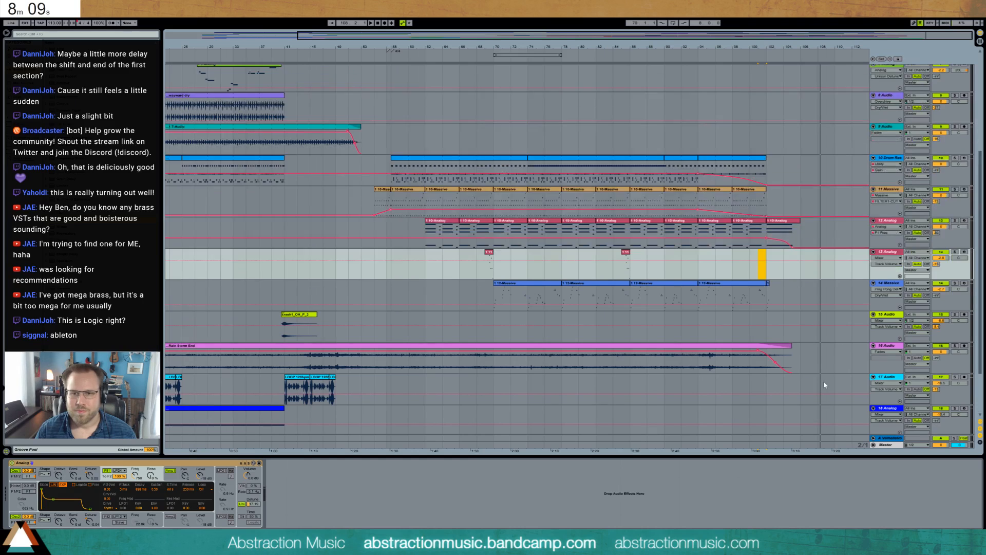
{"action": "left_click_drag", "start_coordinate": [490, 38], "coordinate": [488, 21]}
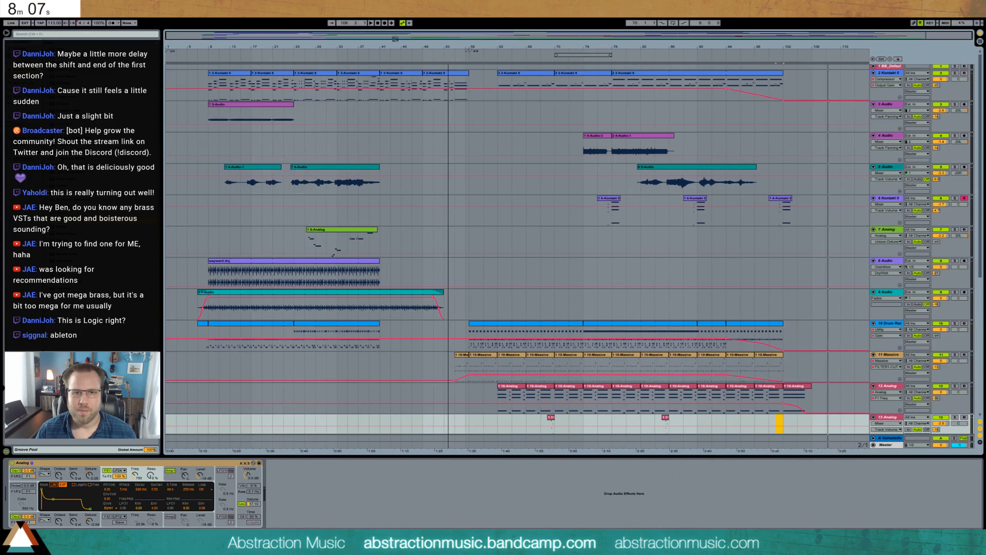
Add the BB-Simple Mastering chain ahead of the Limiter on the Master track and adjust its EQ Eight bands during playback.
{"action": "left_click", "coordinate": [194, 59]}
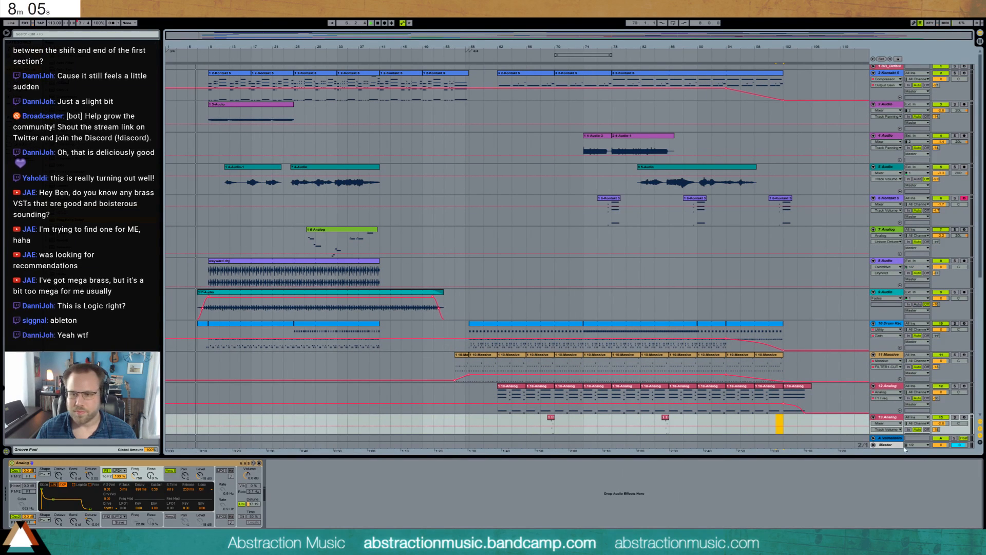
{"action": "left_click", "coordinate": [886, 444]}
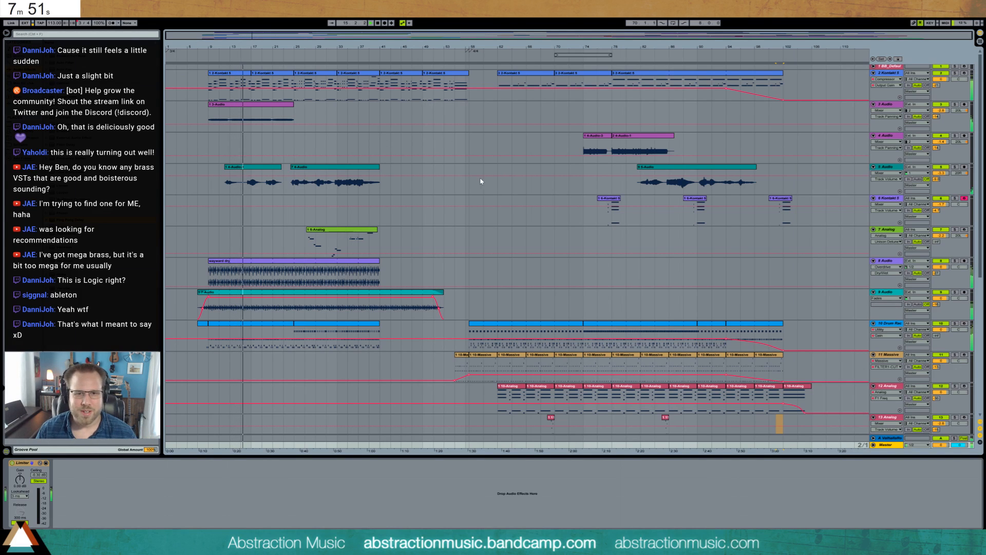
{"action": "mouse_move", "coordinate": [480, 183]}
{"action": "left_mouse_down"}
{"action": "mouse_move", "coordinate": [546, 260]}
{"action": "mouse_move", "coordinate": [804, 358]}
{"action": "mouse_move", "coordinate": [827, 408]}
{"action": "mouse_move", "coordinate": [471, 165]}
{"action": "left_mouse_up"}
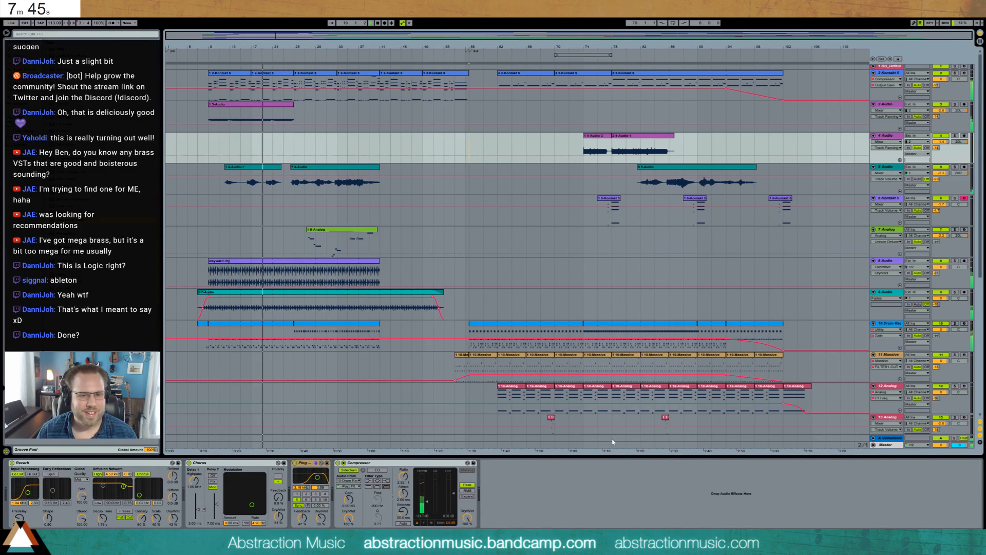
{"action": "left_click", "coordinate": [885, 445]}
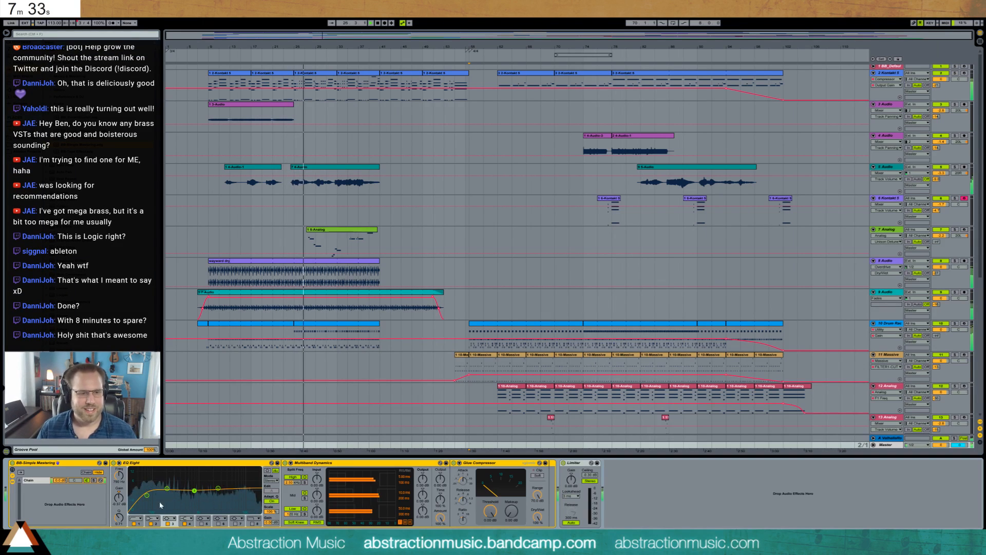
{"action": "left_click_drag", "start_coordinate": [167, 488], "coordinate": [167, 485]}
{"action": "left_click", "coordinate": [194, 491]}
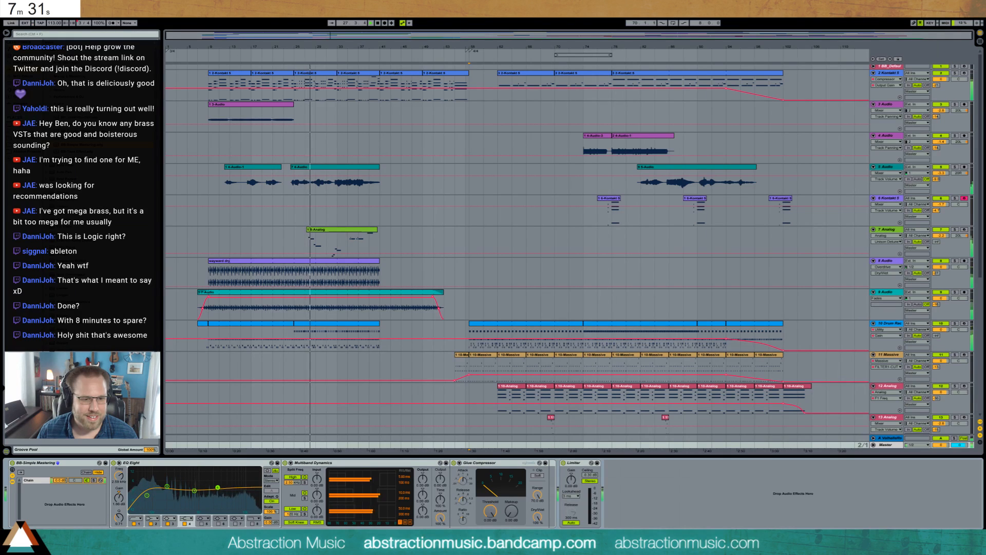
Adjust the glide time of the Analog synth on the 7 Analog track.
{"action": "left_click", "coordinate": [339, 241]}
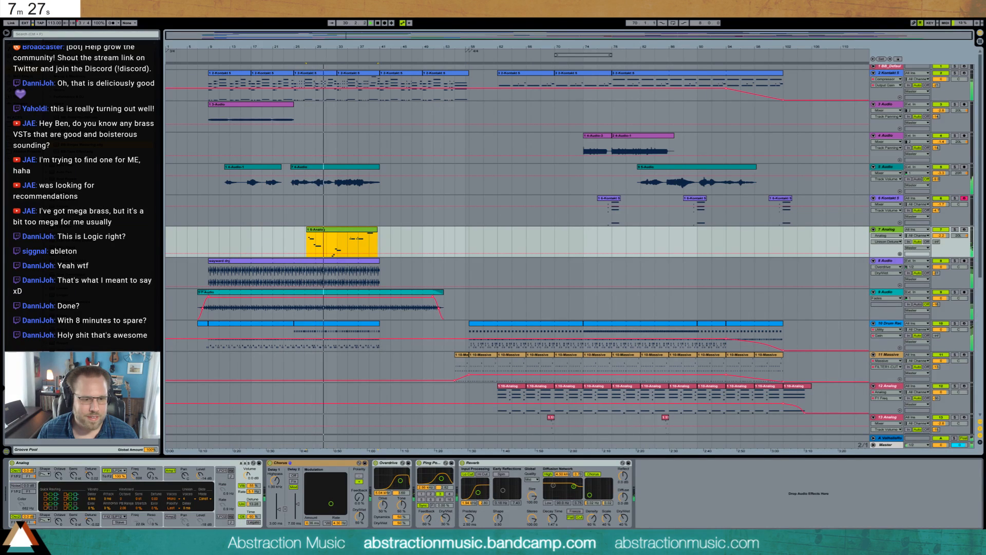
{"action": "left_click", "coordinate": [251, 517]}
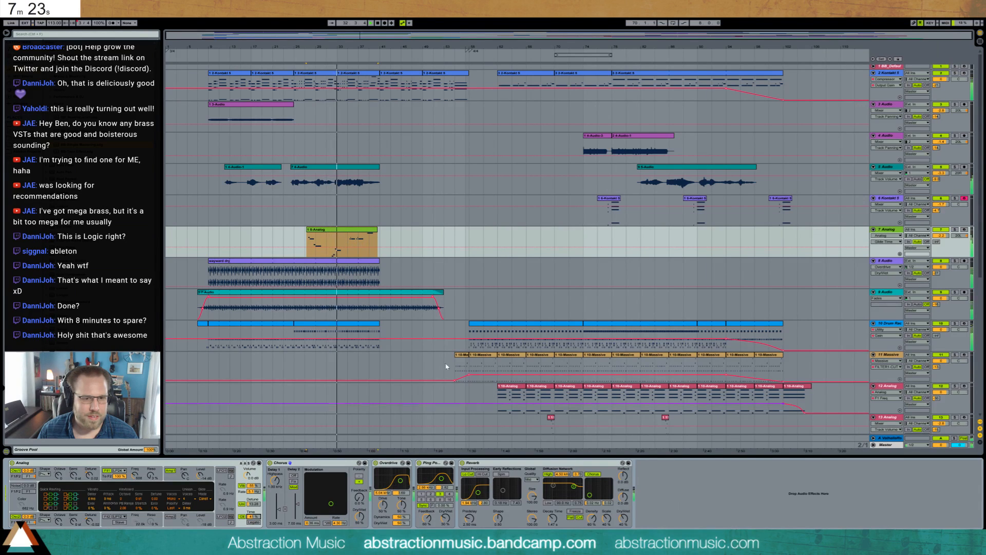
Lower the Glue Compressor's threshold and raise its makeup gain on the Master while auditioning the first section.
{"action": "left_click", "coordinate": [886, 445]}
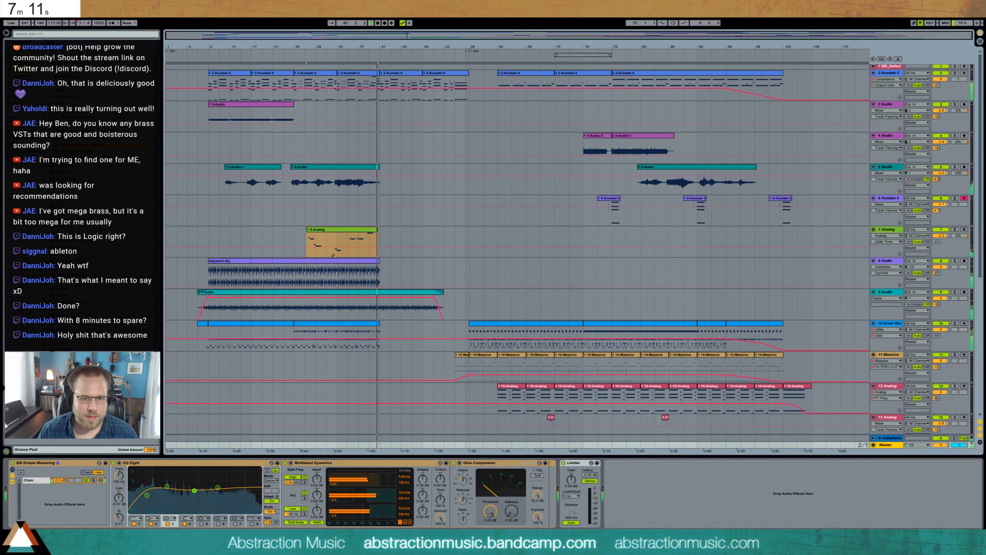
{"action": "left_click_drag", "start_coordinate": [489, 511], "coordinate": [489, 528]}
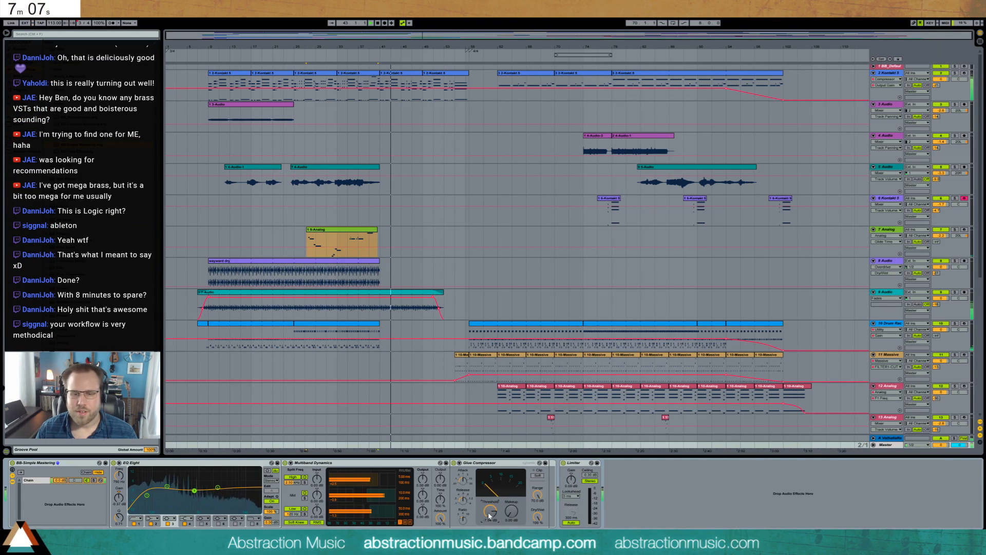
{"action": "left_click_drag", "start_coordinate": [511, 516], "coordinate": [512, 503]}
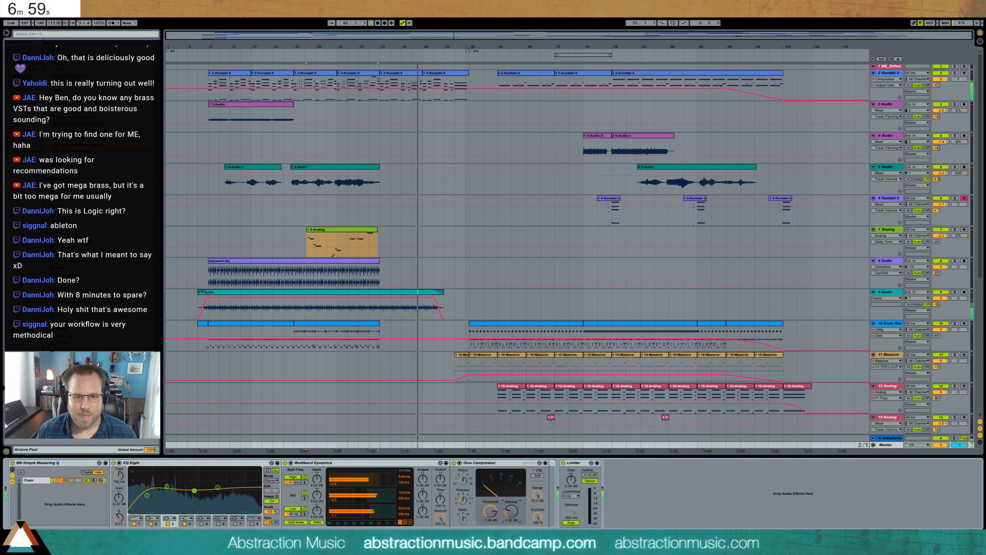
{"action": "left_click", "coordinate": [290, 60]}
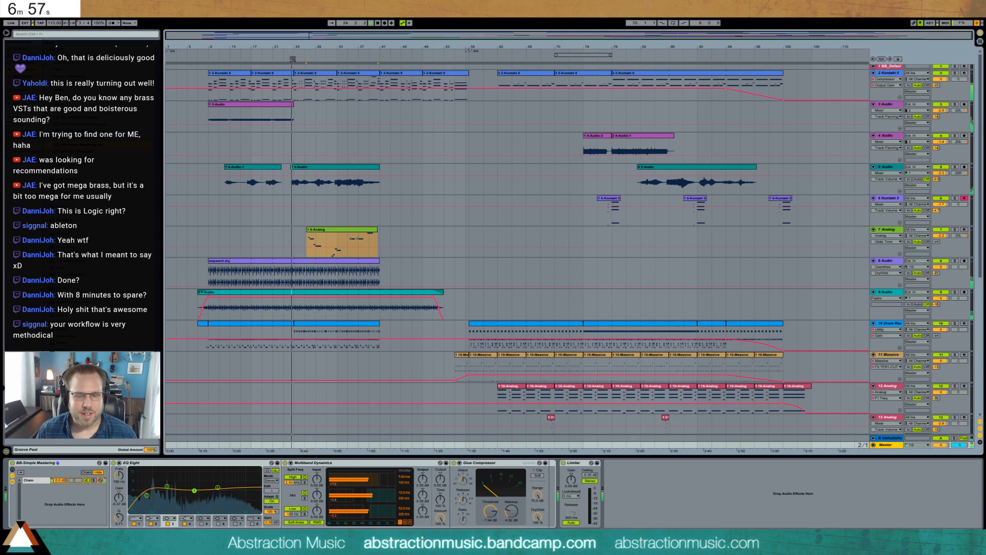
{"action": "left_click_drag", "start_coordinate": [493, 514], "coordinate": [507, 517]}
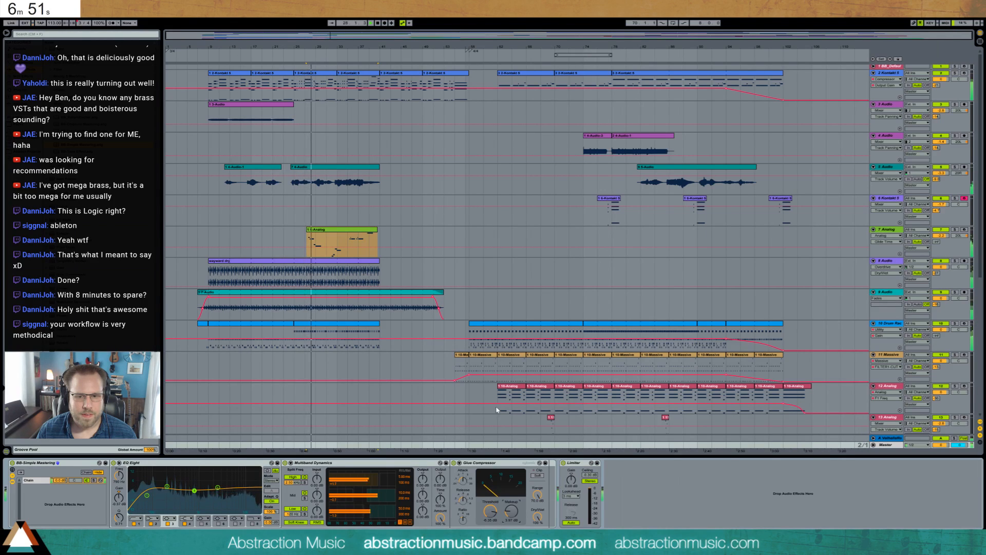
Unfold the Master track and show separate automation lanes for the Glue Compressor's makeup and threshold.
{"action": "left_click", "coordinate": [873, 445]}
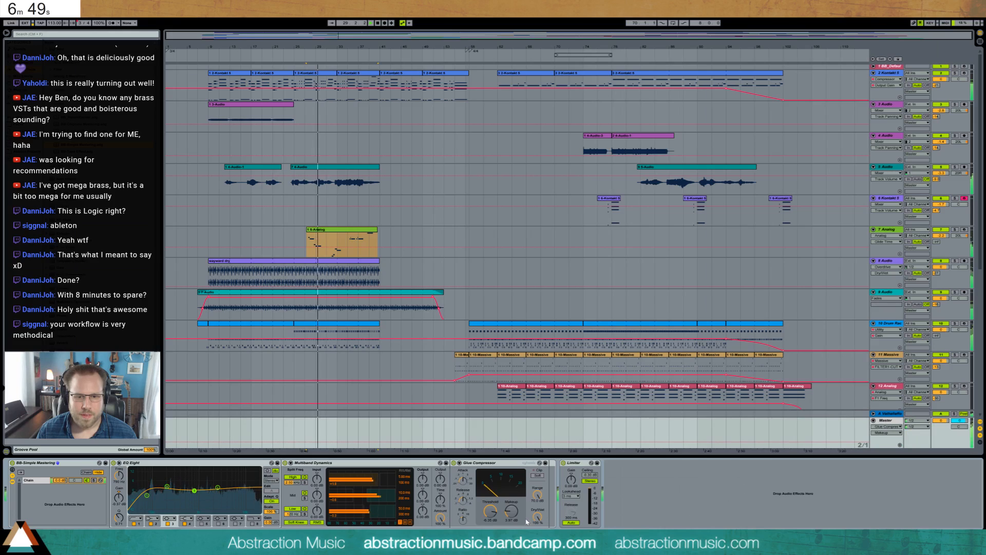
{"action": "left_click", "coordinate": [491, 512]}
{"action": "left_click", "coordinate": [899, 445]}
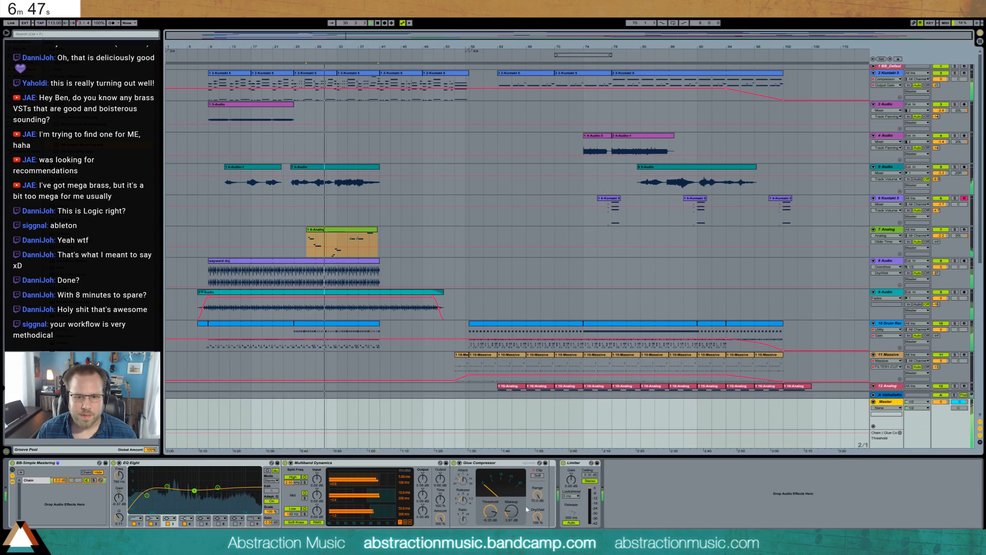
{"action": "left_click", "coordinate": [900, 426]}
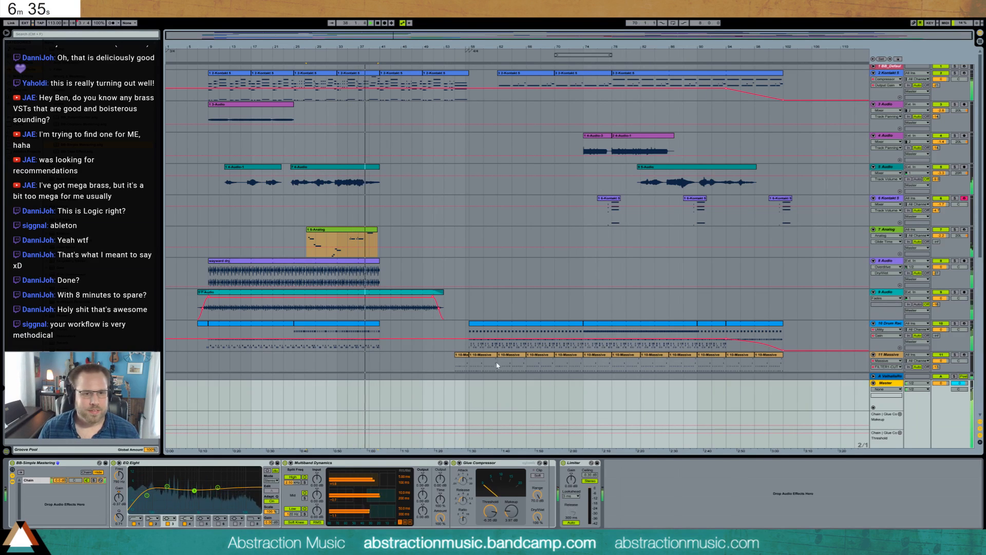
Adjust the Ping Pong Delay's Dry/Wet mix and feedback on the 7 Analog track.
{"action": "left_click", "coordinate": [366, 232]}
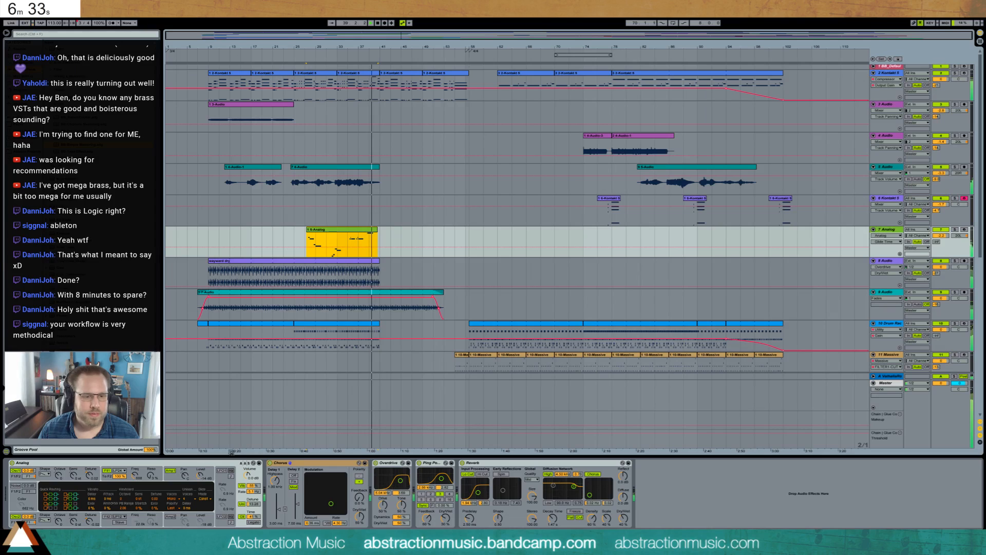
{"action": "left_click_drag", "start_coordinate": [435, 509], "coordinate": [436, 506]}
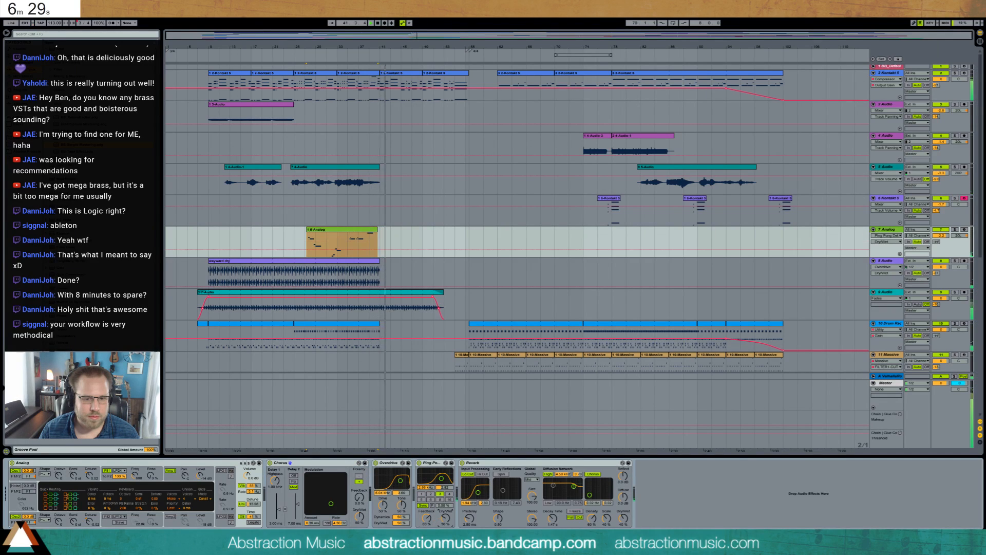
{"action": "left_click", "coordinate": [426, 517]}
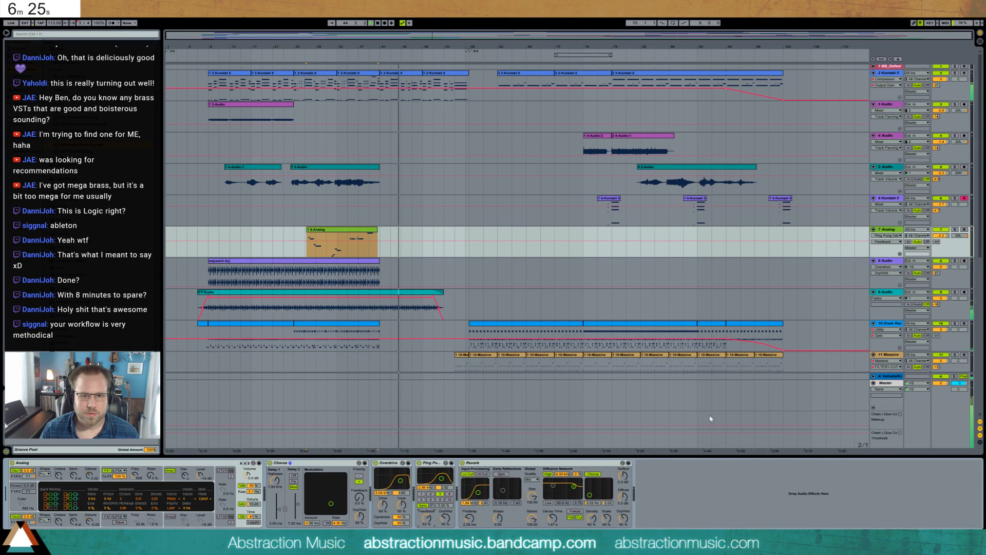
Record threshold and makeup automation for the Master's Glue Compressor in the second section, and delete the stray clip captured on the Kontakt track.
{"action": "left_click", "coordinate": [887, 385]}
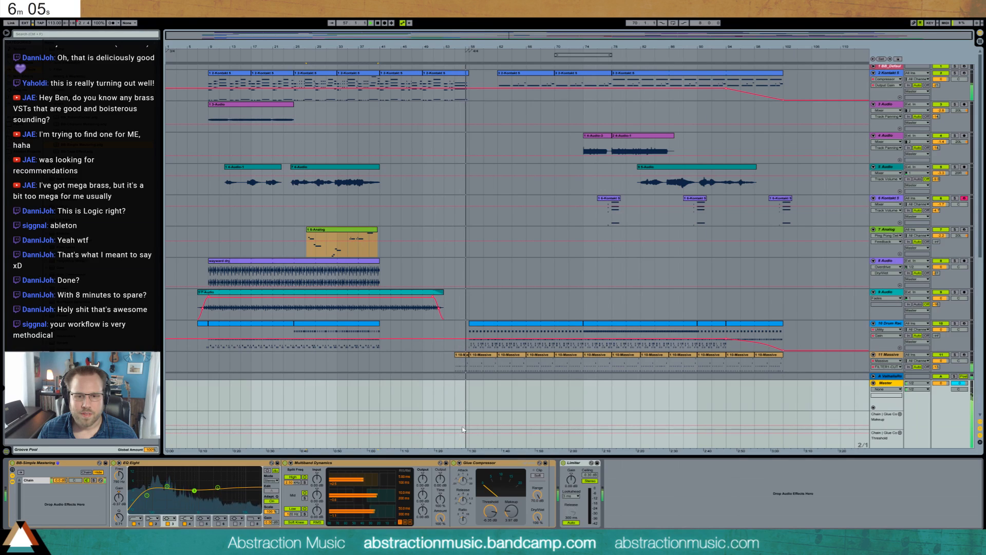
{"action": "left_click", "coordinate": [384, 23]}
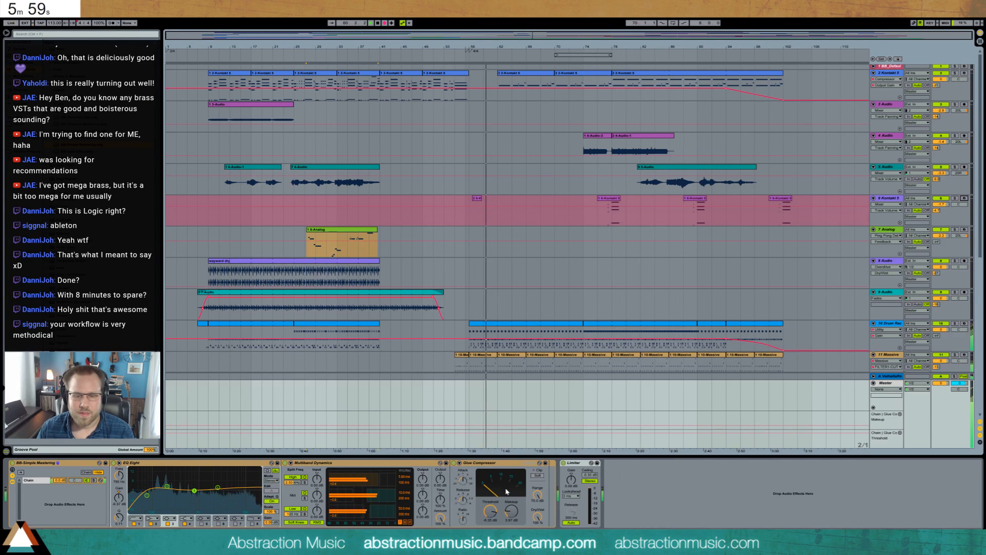
{"action": "left_click_drag", "start_coordinate": [490, 511], "coordinate": [511, 513]}
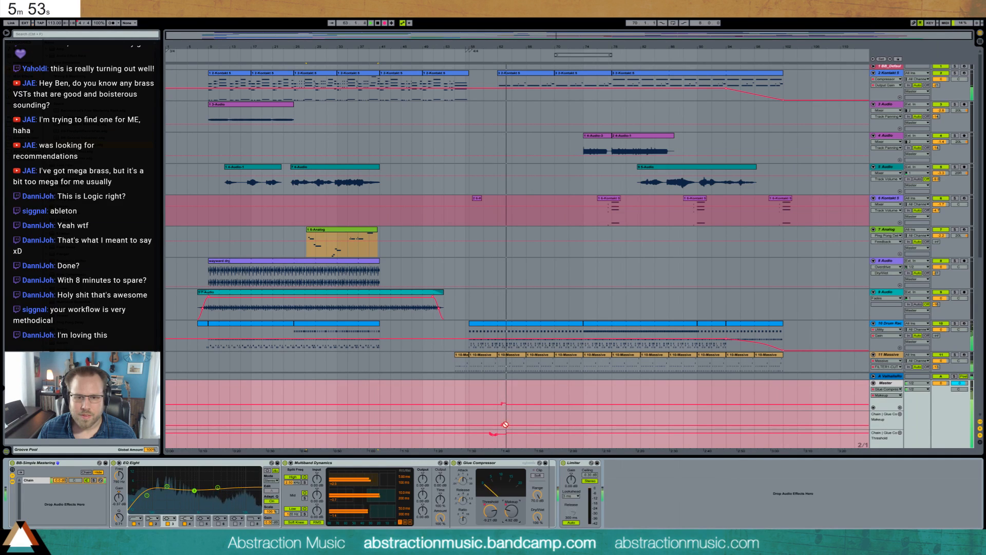
{"action": "left_click", "coordinate": [384, 23]}
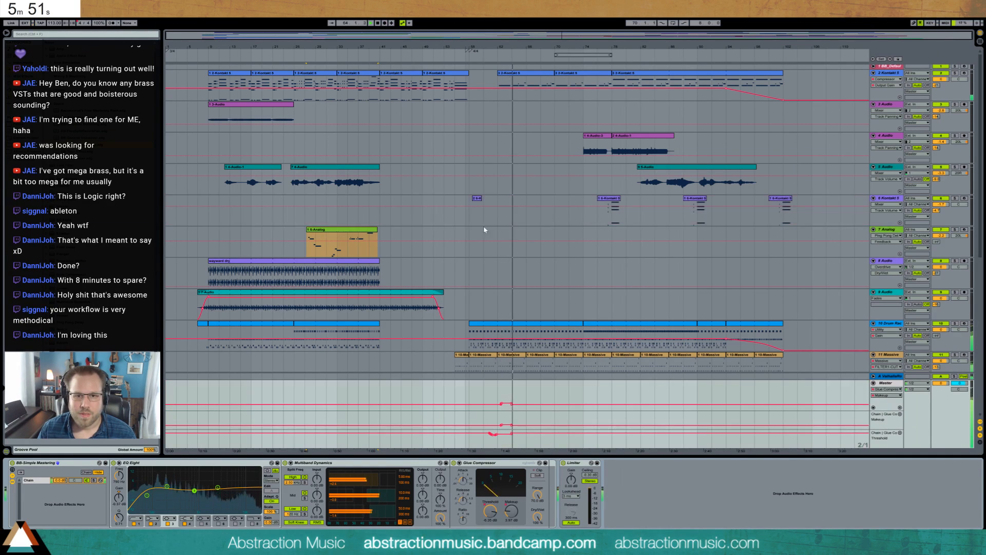
{"action": "left_click_drag", "start_coordinate": [467, 219], "coordinate": [500, 219]}
{"action": "key", "text": "Delete"}
{"action": "left_click_drag", "start_coordinate": [511, 402], "coordinate": [469, 406]}
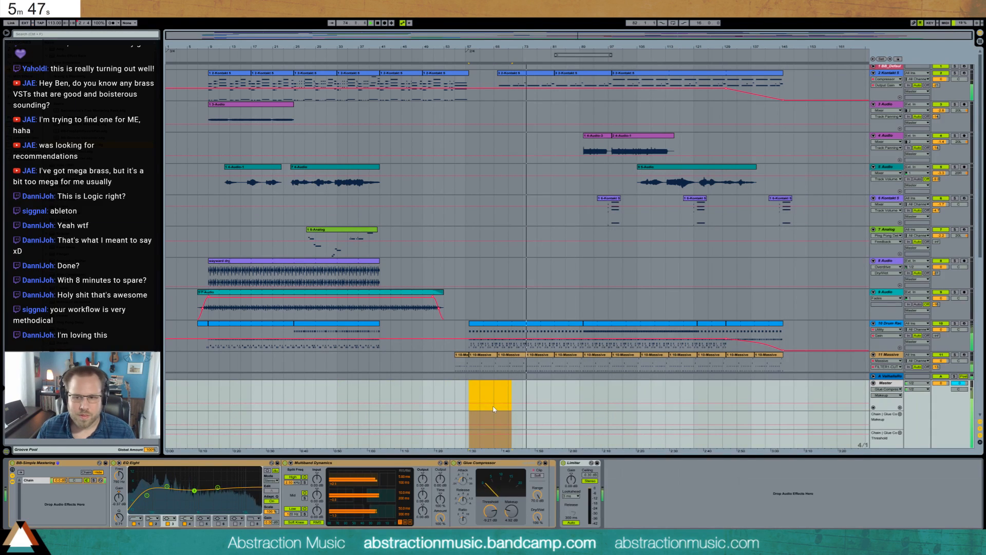
{"action": "key", "text": "ctrl+z"}
{"action": "left_click", "coordinate": [499, 407]}
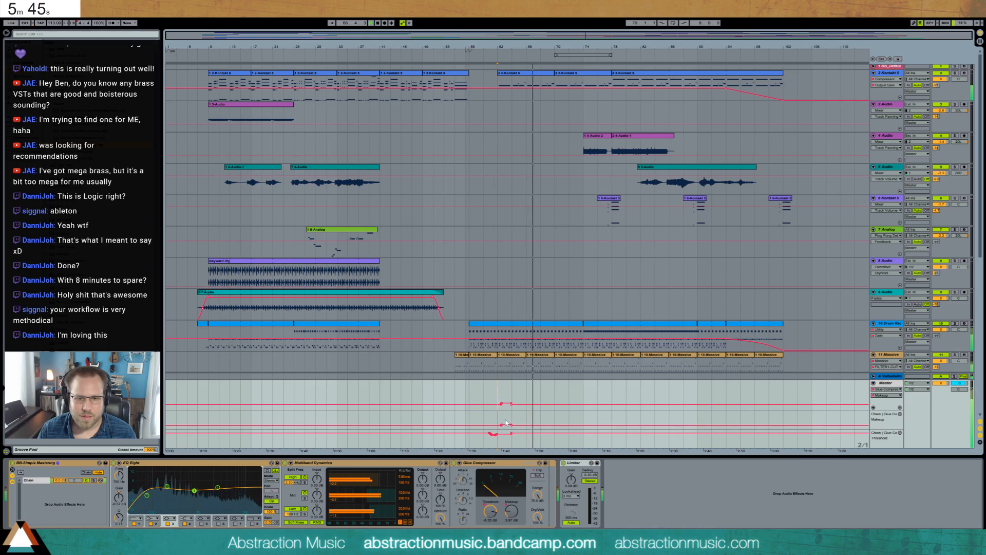
{"action": "left_click_drag", "start_coordinate": [515, 422], "coordinate": [469, 422]}
{"action": "key", "text": "Delete"}
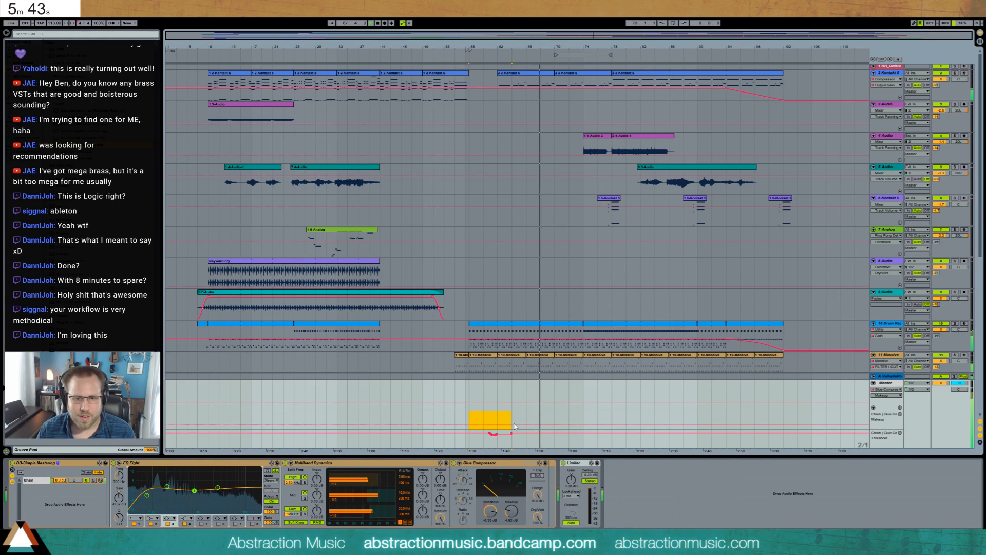
{"action": "key", "text": "ctrl+z"}
Ramp the Master's Glue Compressor threshold and makeup automation at about bar 58, delete the leftover recorded points, and fold the Master track.
{"action": "left_click", "coordinate": [466, 427]}
{"action": "left_click", "coordinate": [466, 425]}
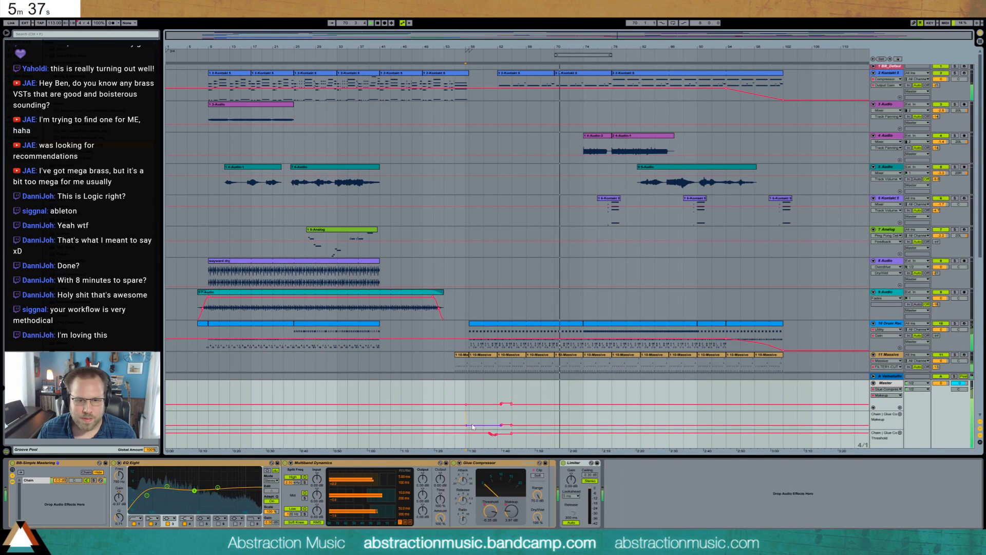
{"action": "left_click_drag", "start_coordinate": [474, 426], "coordinate": [512, 420]}
{"action": "key", "text": "Delete"}
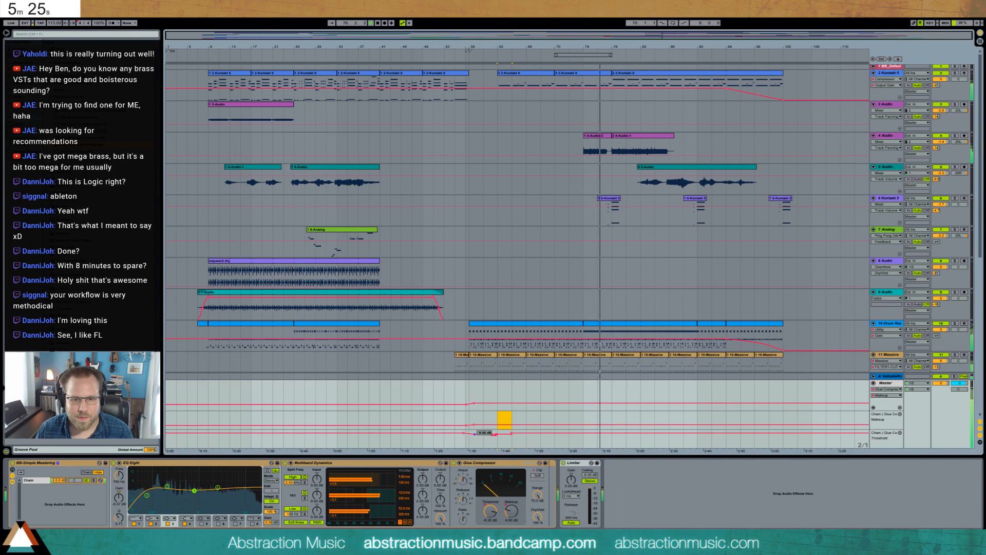
{"action": "left_click", "coordinate": [512, 433]}
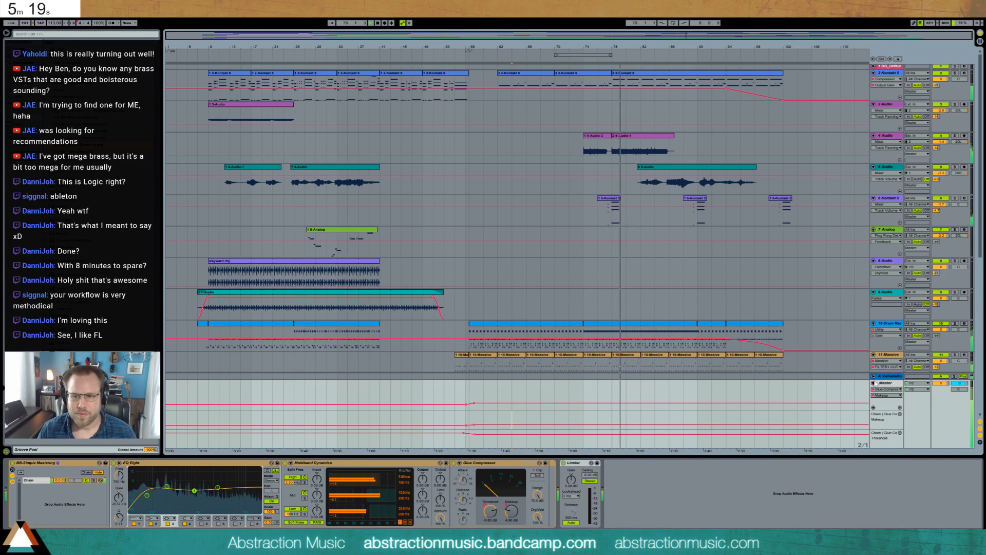
{"action": "left_click", "coordinate": [873, 383]}
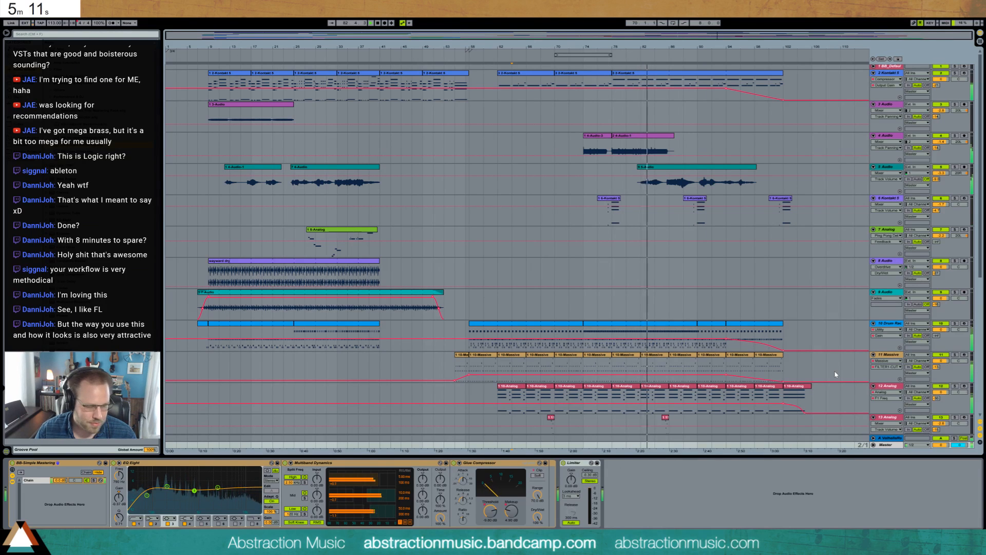
{"action": "key", "text": "space"}
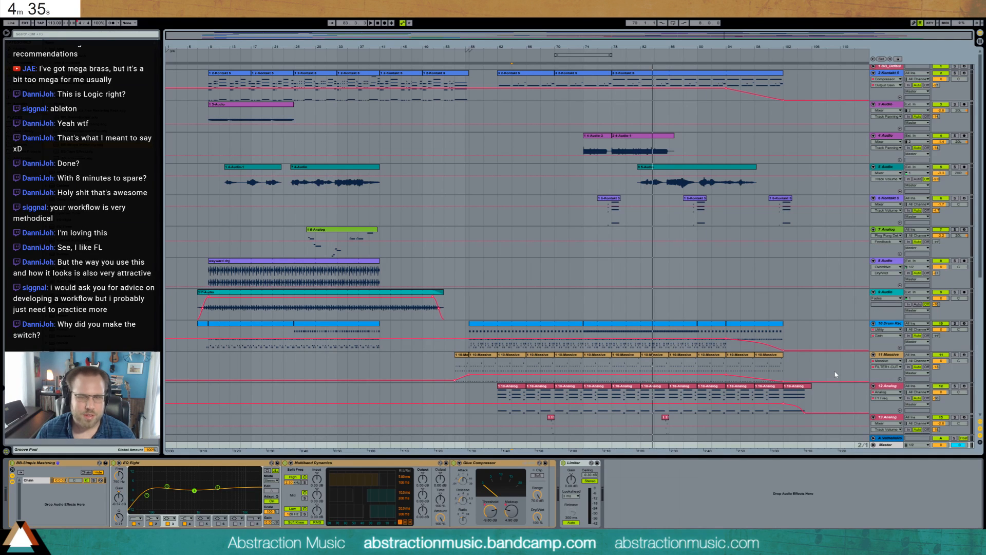
{"action": "left_click", "coordinate": [443, 182]}
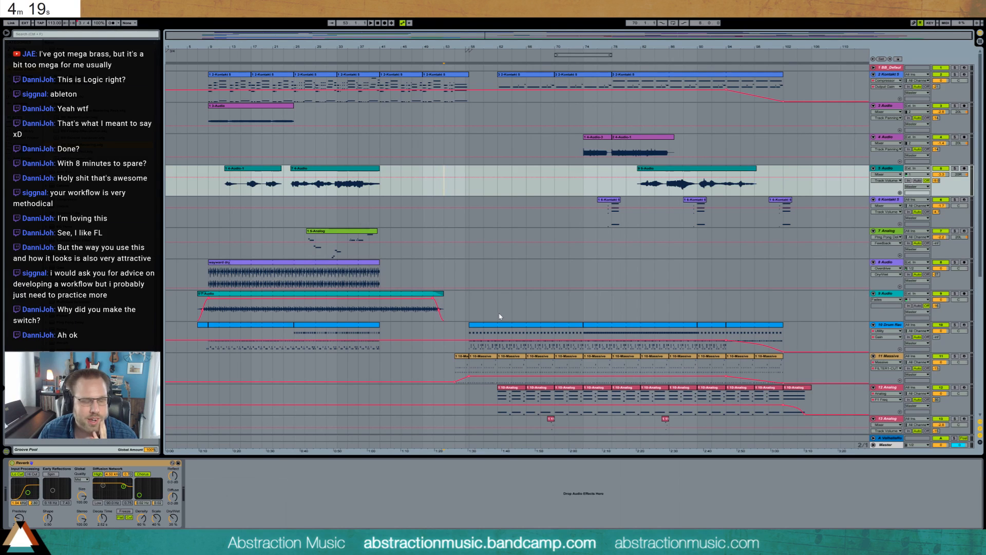
{"action": "left_click", "coordinate": [445, 307]}
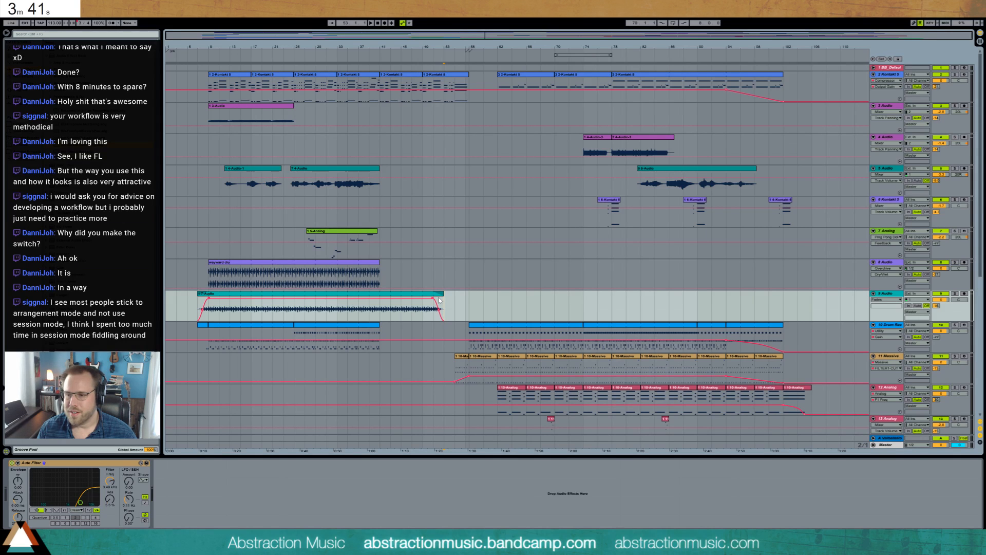
{"action": "left_click", "coordinate": [454, 283]}
Look over the Session View's clip slots and mixer, and return to the Arrangement View.
{"action": "key", "text": "Tab"}
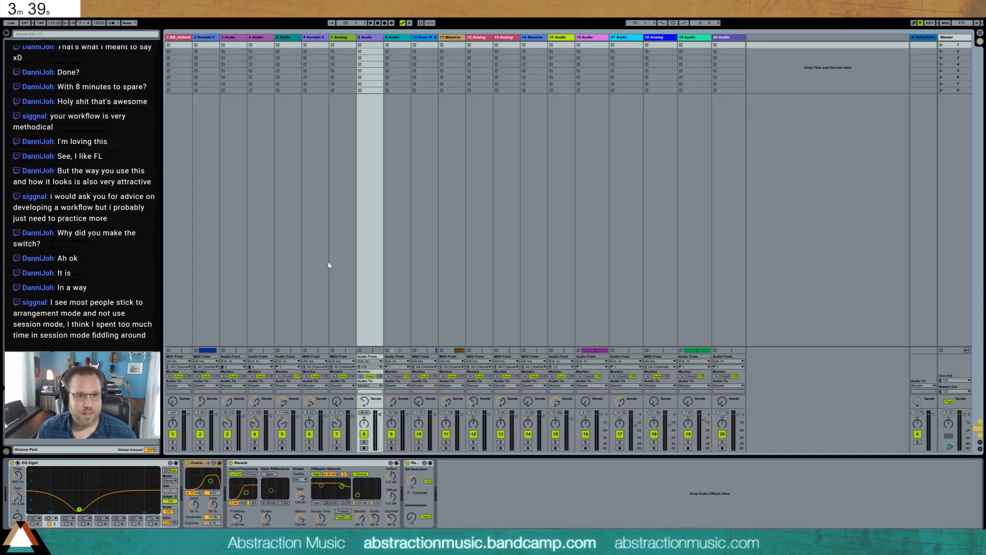
{"action": "left_click", "coordinate": [62, 12]}
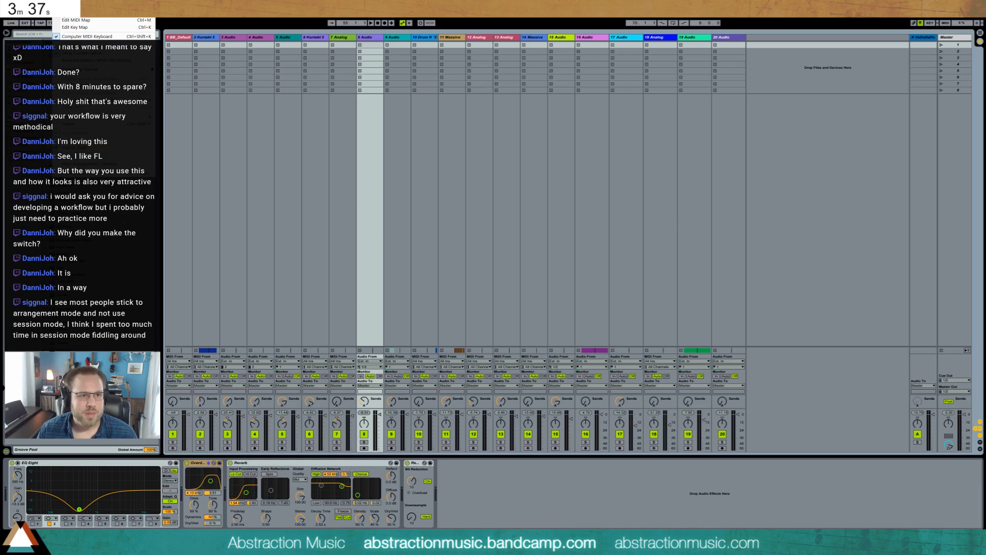
{"action": "mouse_move", "coordinate": [46, 13]}
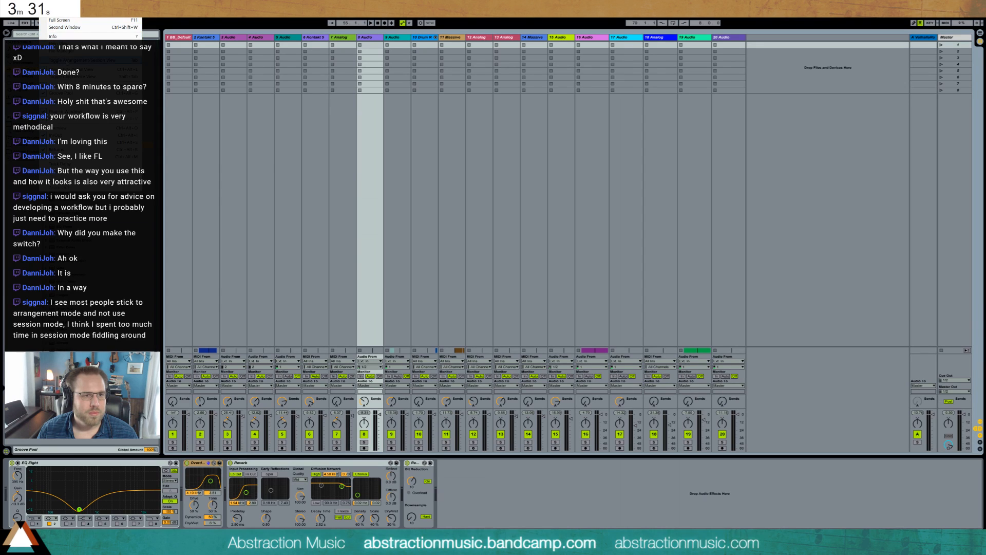
{"action": "left_click", "coordinate": [282, 37]}
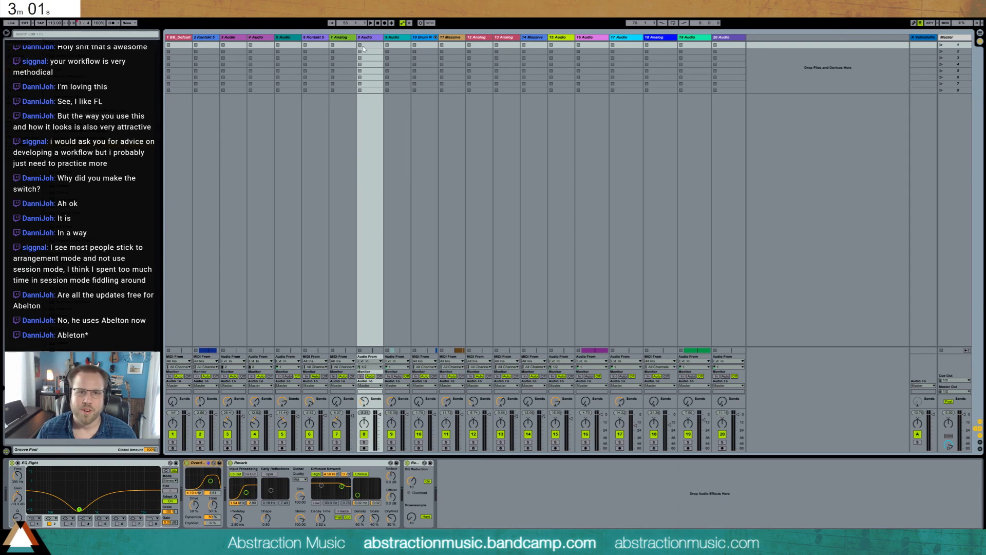
{"action": "key", "text": "Tab"}
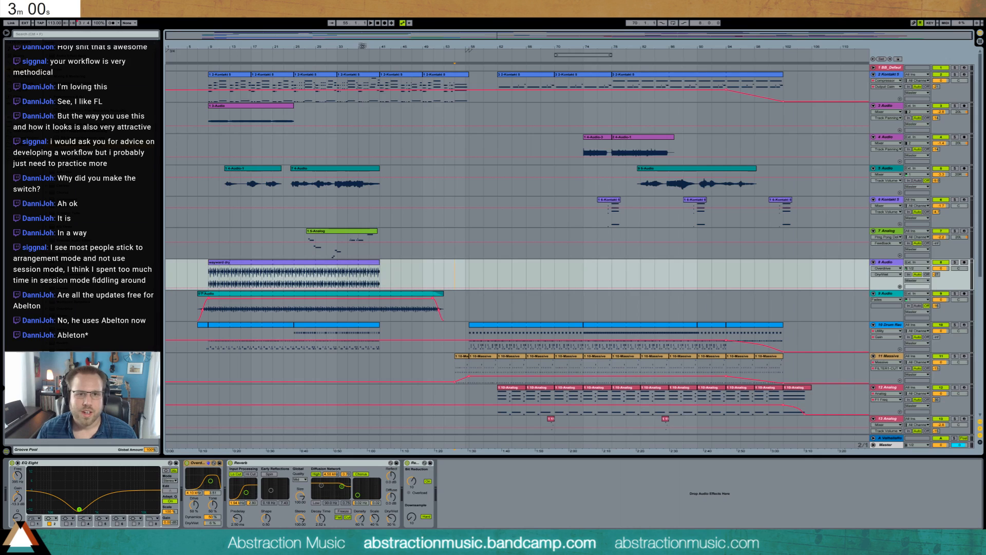
{"action": "left_click", "coordinate": [466, 146]}
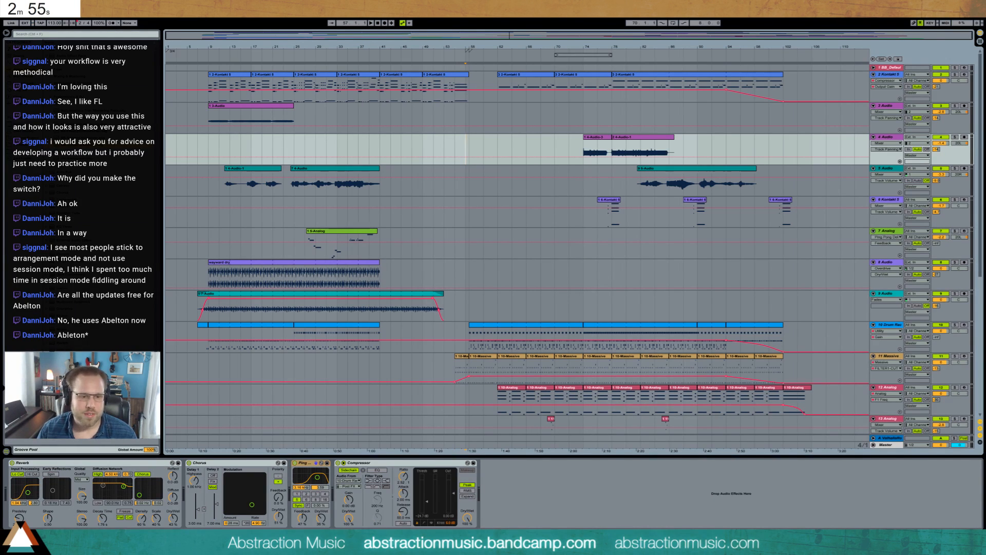
Switch to the web browser and close the countdown timer page, confirming to leave it.
{"action": "key", "text": "alt+Tab"}
{"action": "left_click", "coordinate": [881, 29]}
{"action": "left_click", "coordinate": [618, 238]}
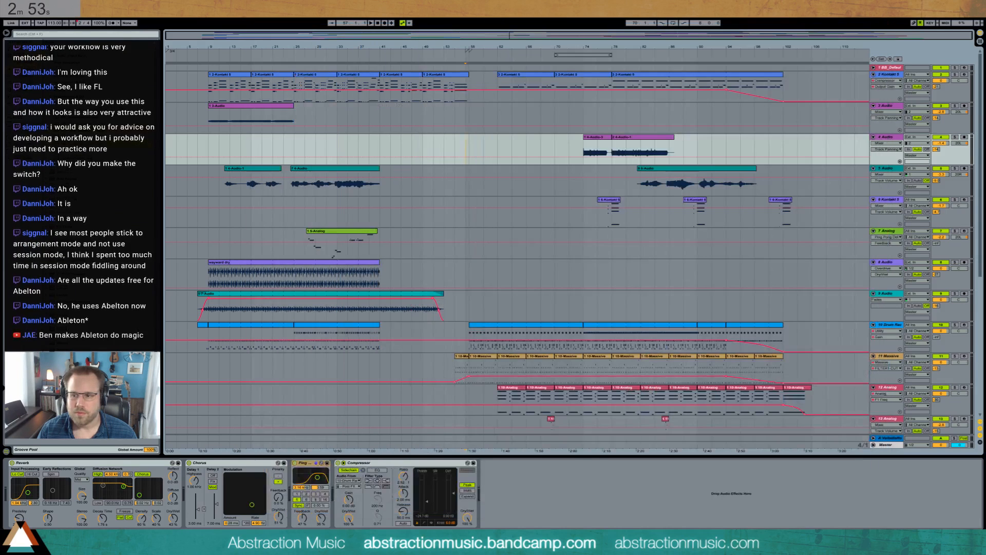
{"action": "key", "text": "alt+Tab"}
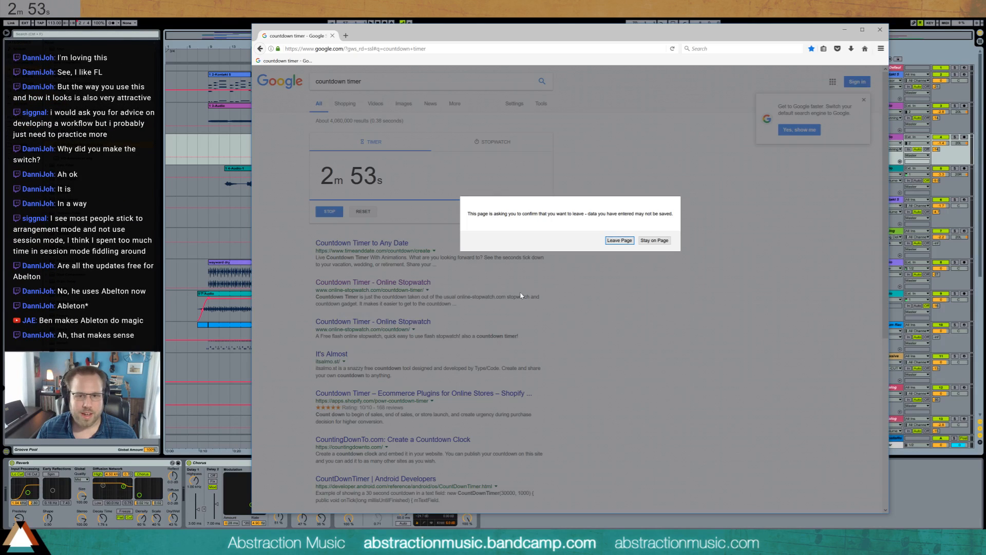
{"action": "left_click", "coordinate": [623, 239]}
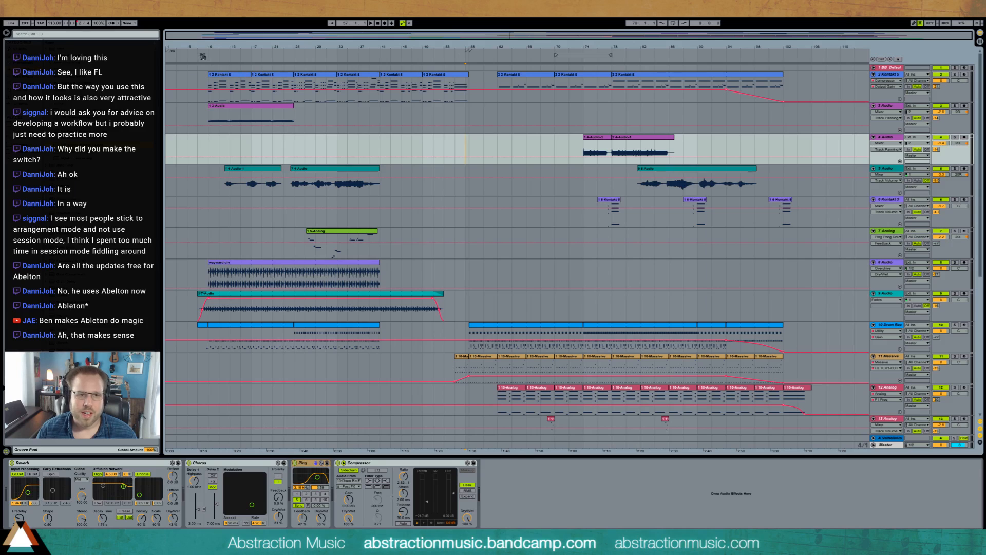
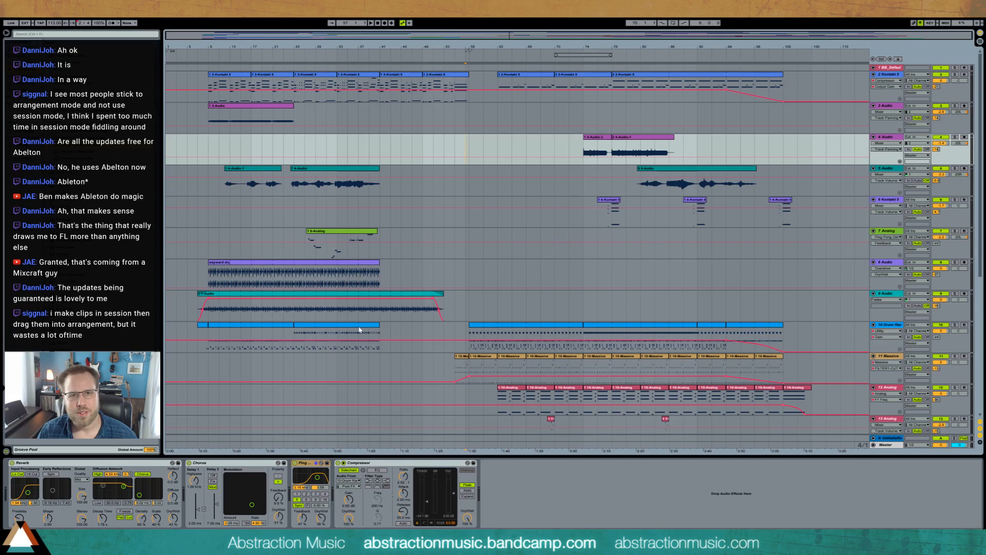
Compare the Session View with the Arrangement View, and look through all the tracks of the arrangement.
{"action": "key", "text": "Tab"}
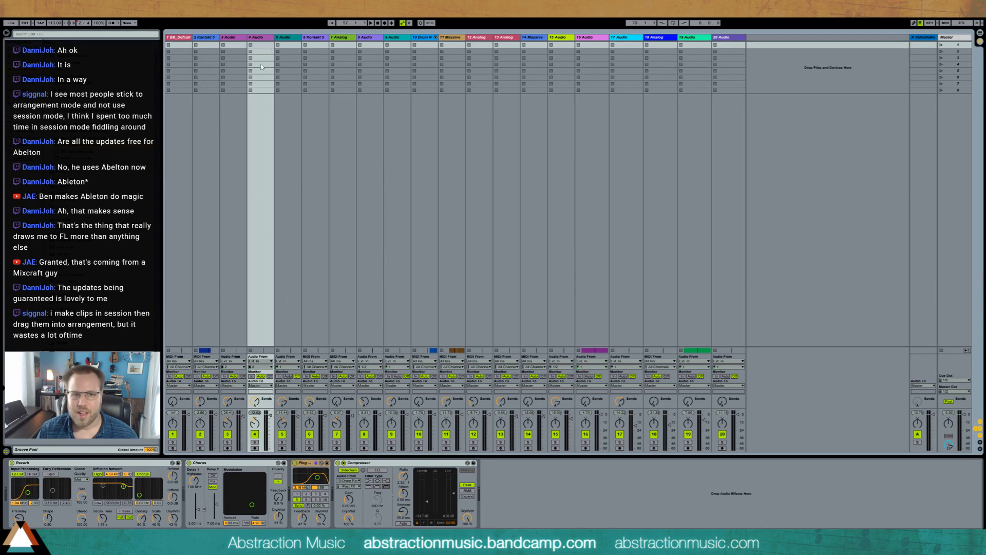
{"action": "key", "text": "Tab"}
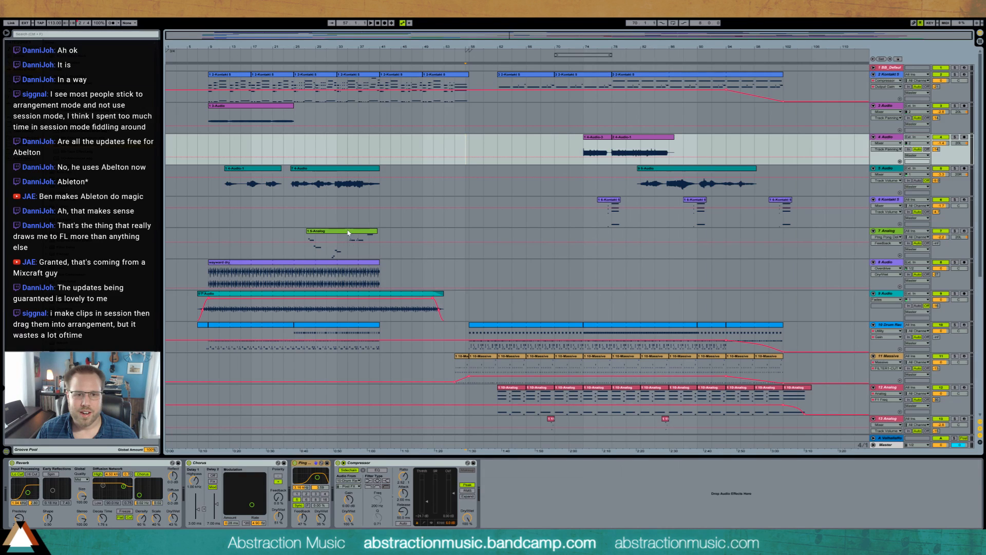
{"action": "key", "text": "Tab"}
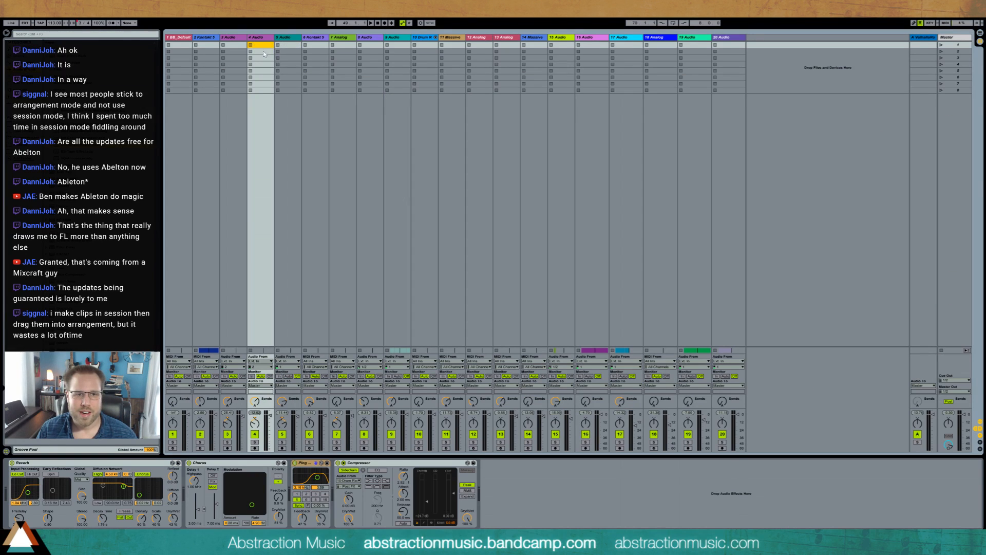
{"action": "key", "text": "Tab"}
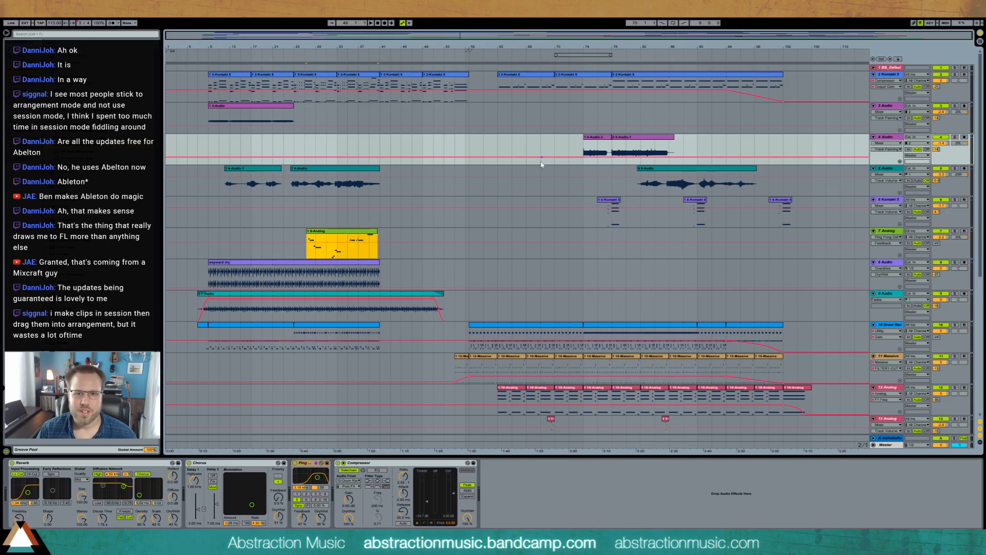
{"action": "scroll", "coordinate": [571, 303], "scroll_direction": "down", "scroll_amount": 3}
{"action": "scroll", "coordinate": [571, 303], "scroll_direction": "down", "scroll_amount": 5}
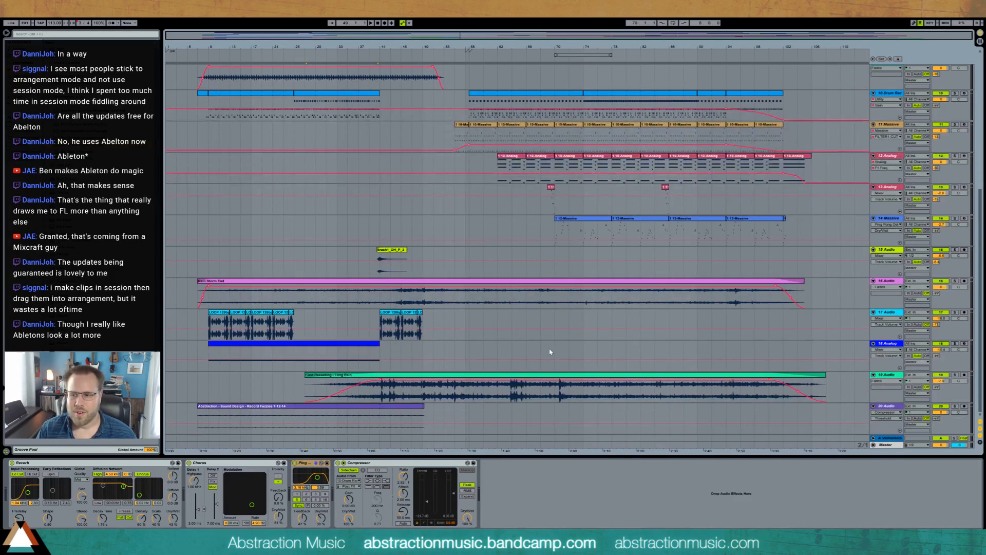
{"action": "scroll", "coordinate": [547, 347], "scroll_direction": "up", "scroll_amount": 8}
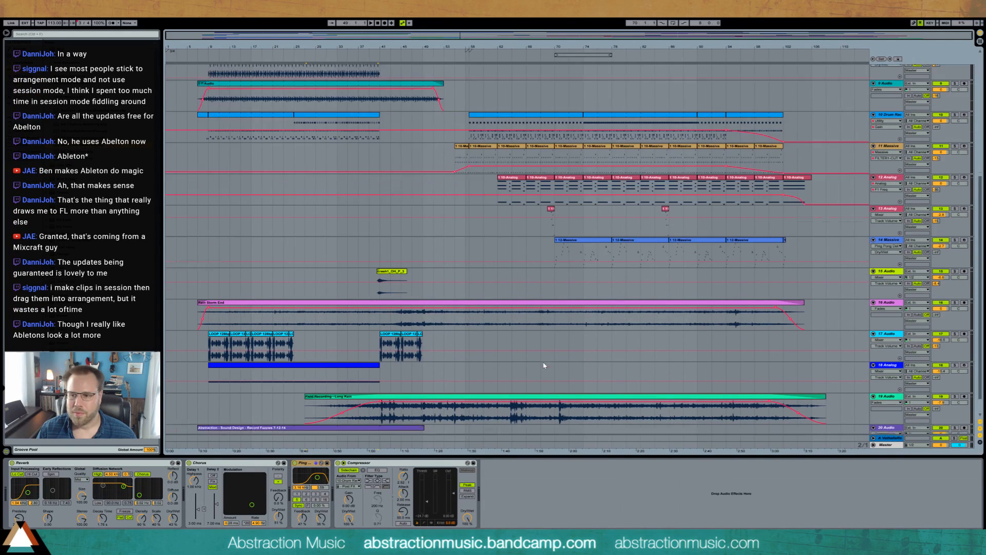
{"action": "scroll", "coordinate": [543, 377], "scroll_direction": "up", "scroll_amount": 1}
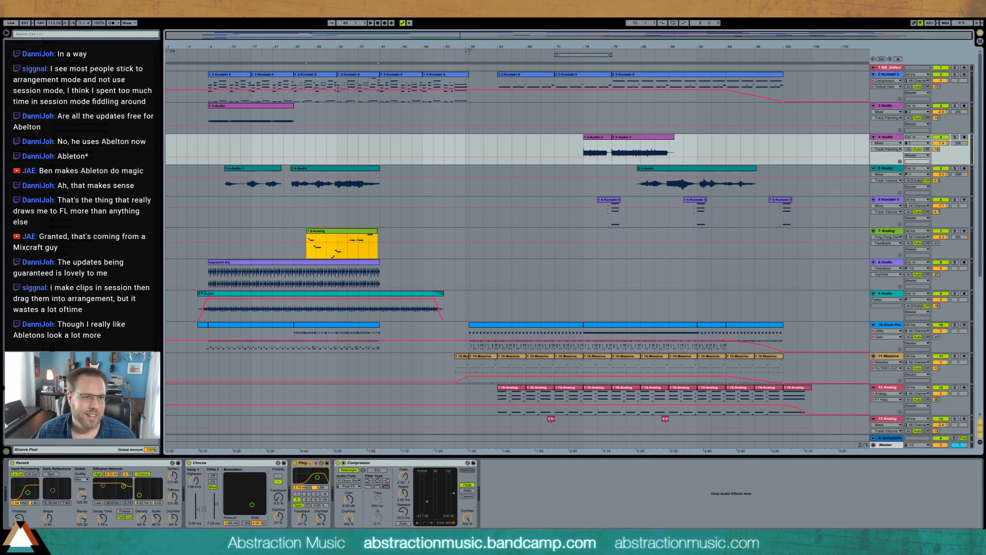
Collapse and restore the sound browser, and briefly show the Info View.
{"action": "left_click", "coordinate": [6, 34]}
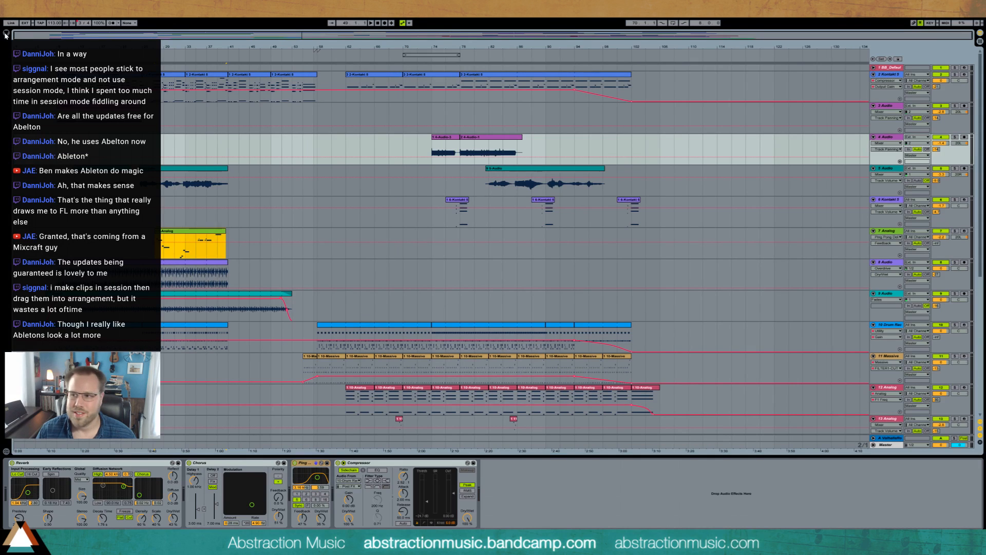
{"action": "left_click", "coordinate": [6, 34]}
{"action": "left_click", "coordinate": [6, 452]}
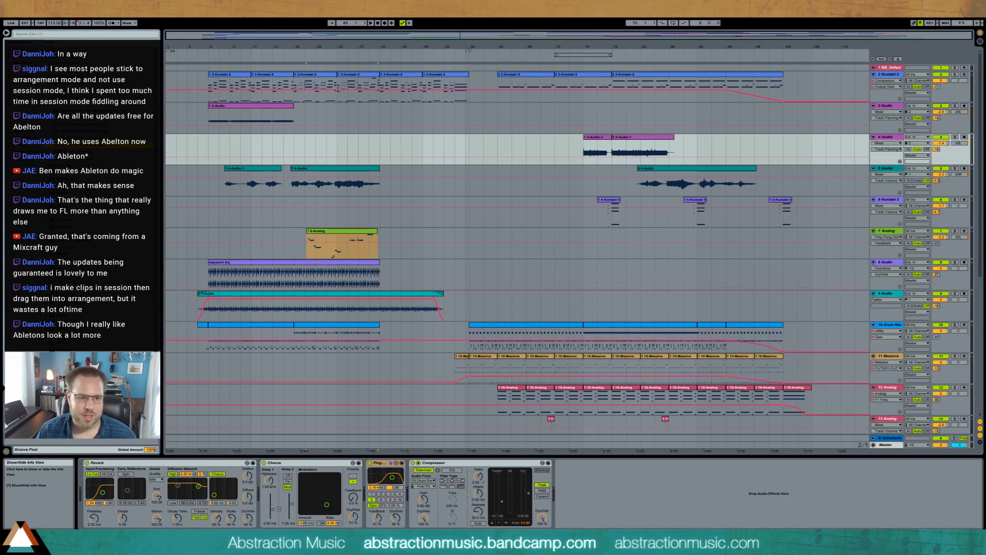
{"action": "left_click", "coordinate": [5, 451]}
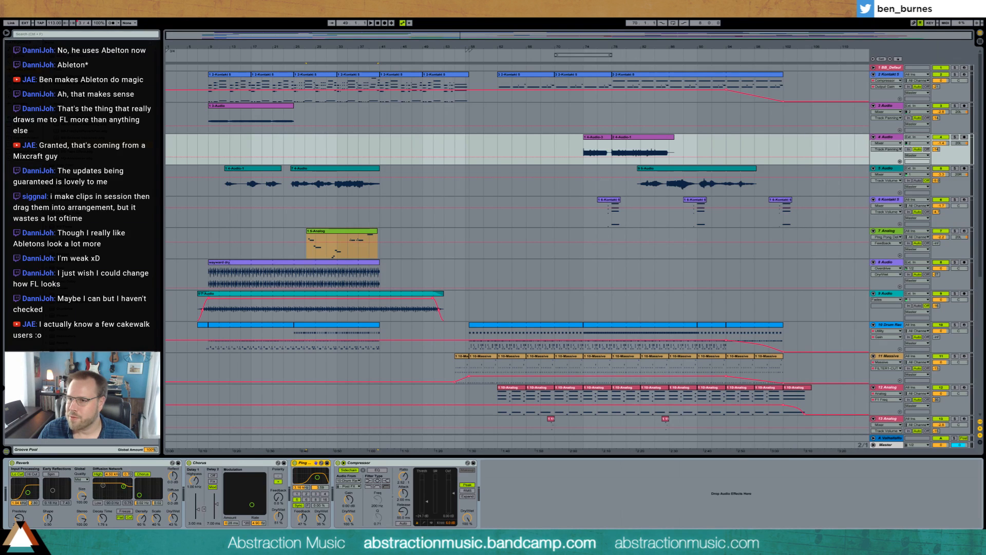
Switch to Chrome and look through screenshots of NoteWorthy Composer in the Google image results.
{"action": "left_click_drag", "start_coordinate": [985, 150], "coordinate": [560, 130]}
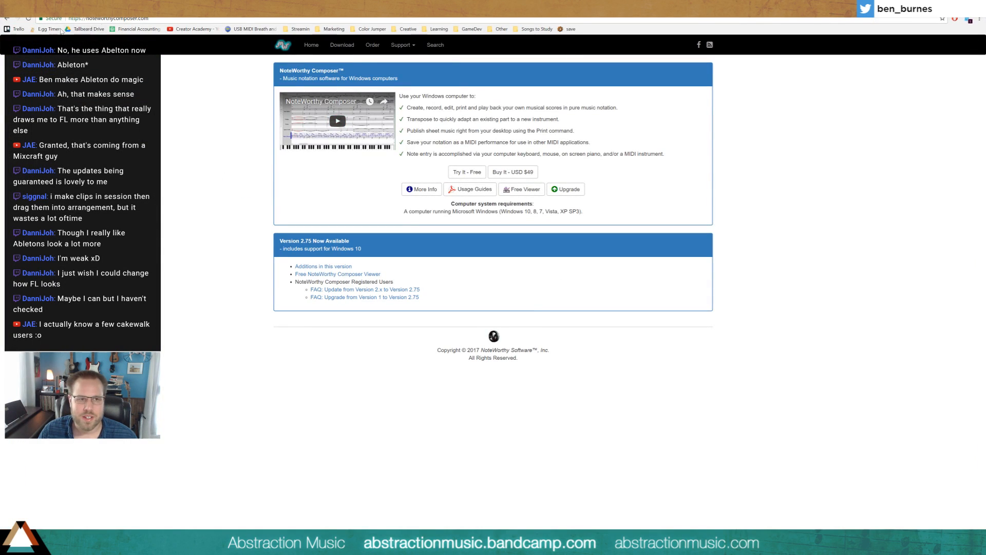
{"action": "left_click", "coordinate": [7, 18]}
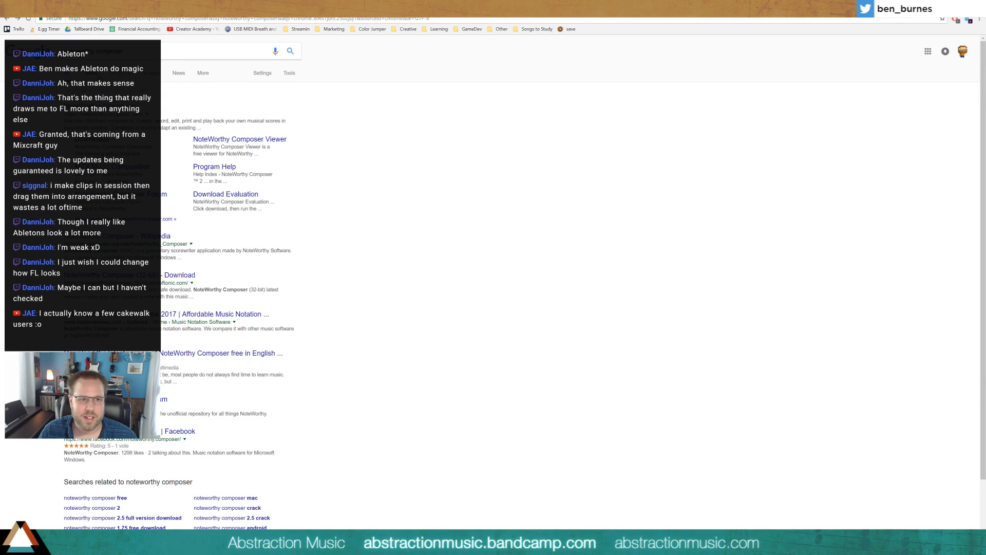
{"action": "left_click", "coordinate": [153, 73]}
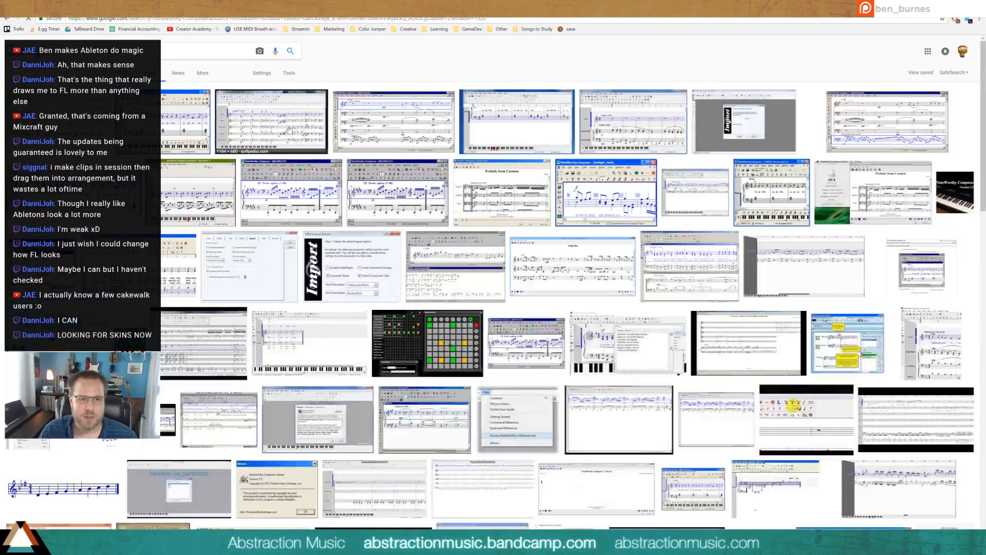
{"action": "left_click", "coordinate": [291, 130]}
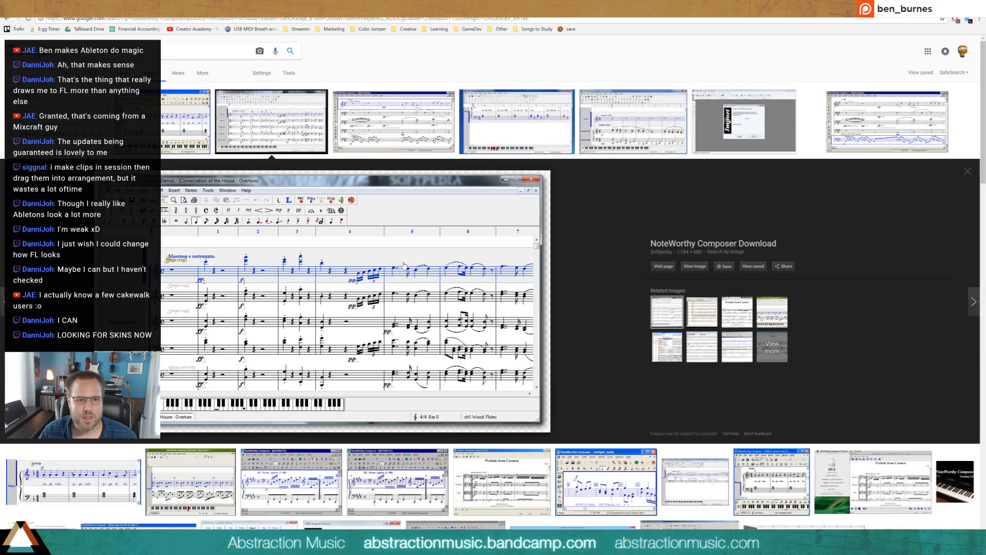
{"action": "scroll", "coordinate": [154, 406], "scroll_direction": "down", "scroll_amount": 5}
{"action": "scroll", "coordinate": [400, 230], "scroll_direction": "down", "scroll_amount": 3}
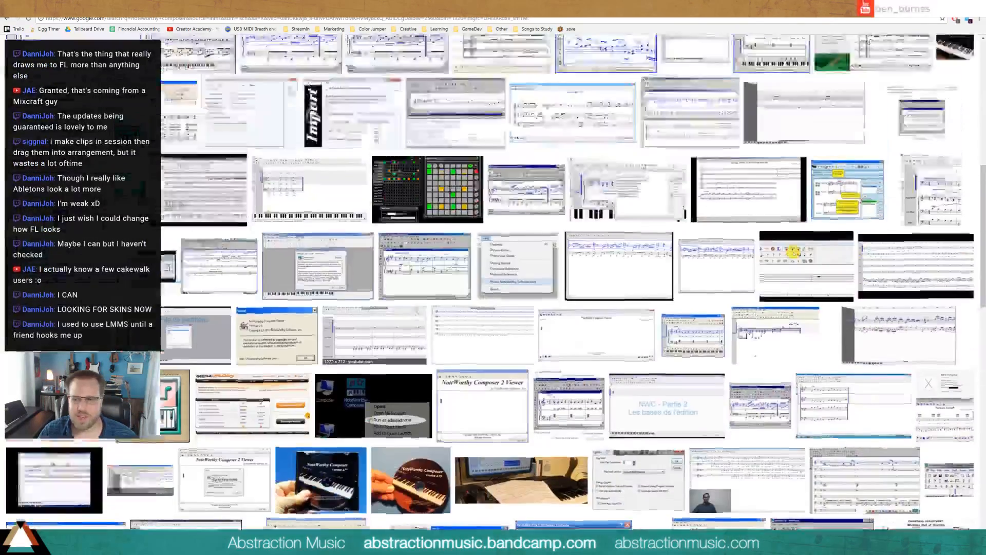
{"action": "scroll", "coordinate": [399, 230], "scroll_direction": "up", "scroll_amount": 8}
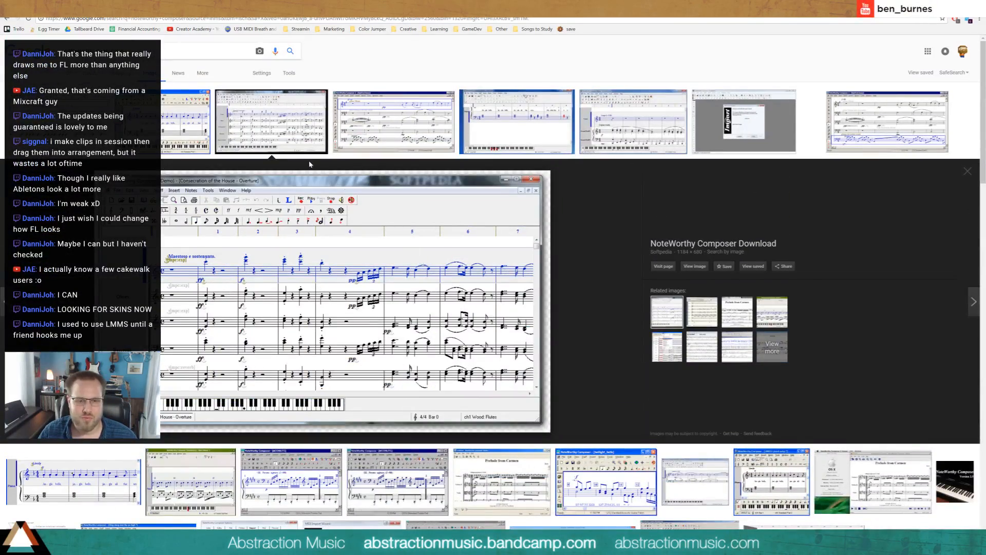
Go to abstractionmusic.bandcamp.com and open the Formative (1998-2004) album from the full list of releases.
{"action": "left_click", "coordinate": [124, 19]}
{"action": "type", "text": "abstractionmusic.bandcamp.com"}
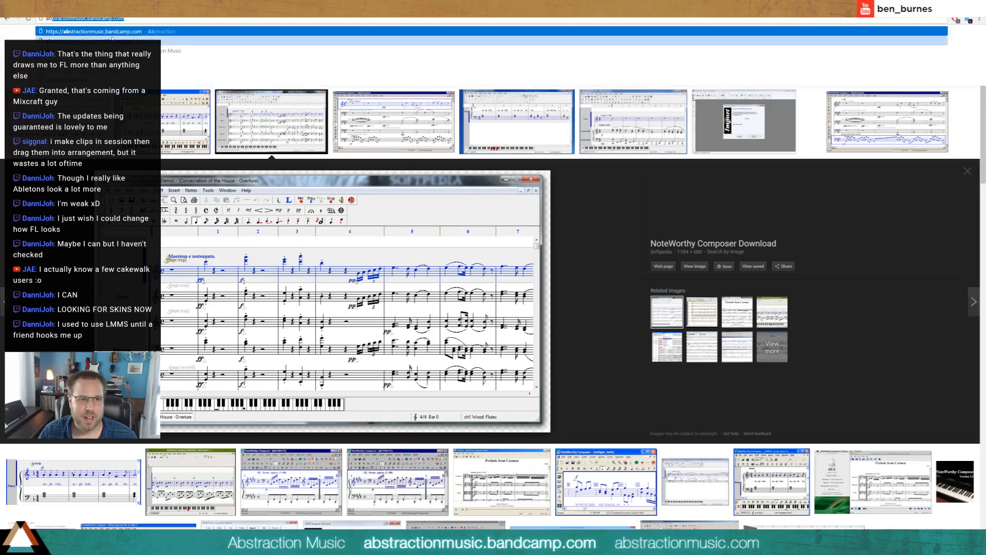
{"action": "left_click", "coordinate": [122, 30]}
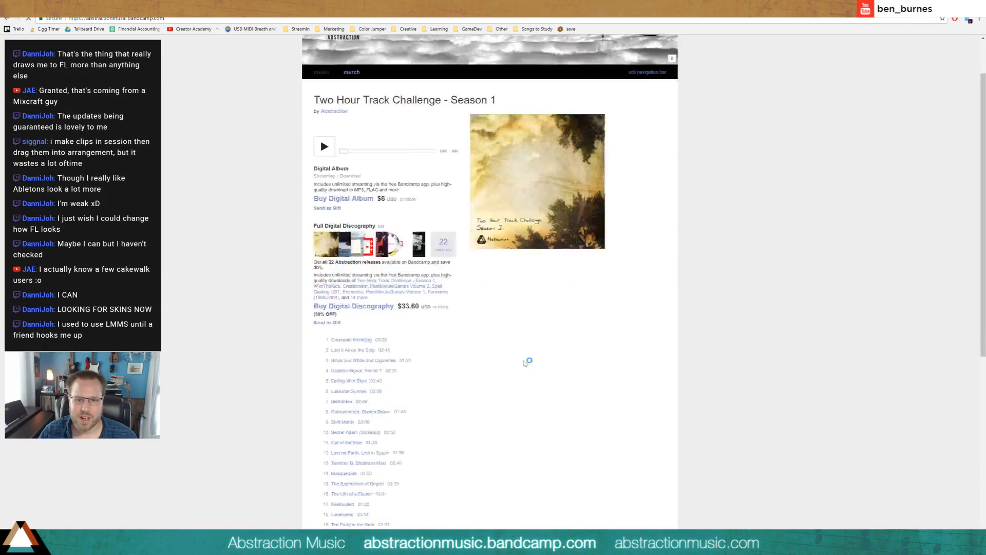
{"action": "scroll", "coordinate": [526, 361], "scroll_direction": "down", "scroll_amount": 8}
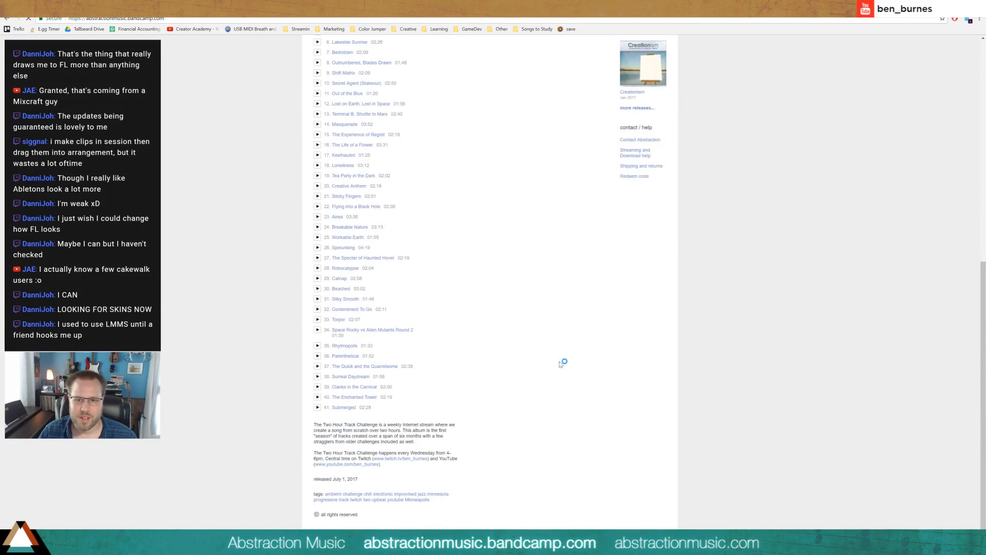
{"action": "left_click", "coordinate": [637, 108]}
{"action": "scroll", "coordinate": [473, 312], "scroll_direction": "down", "scroll_amount": 3}
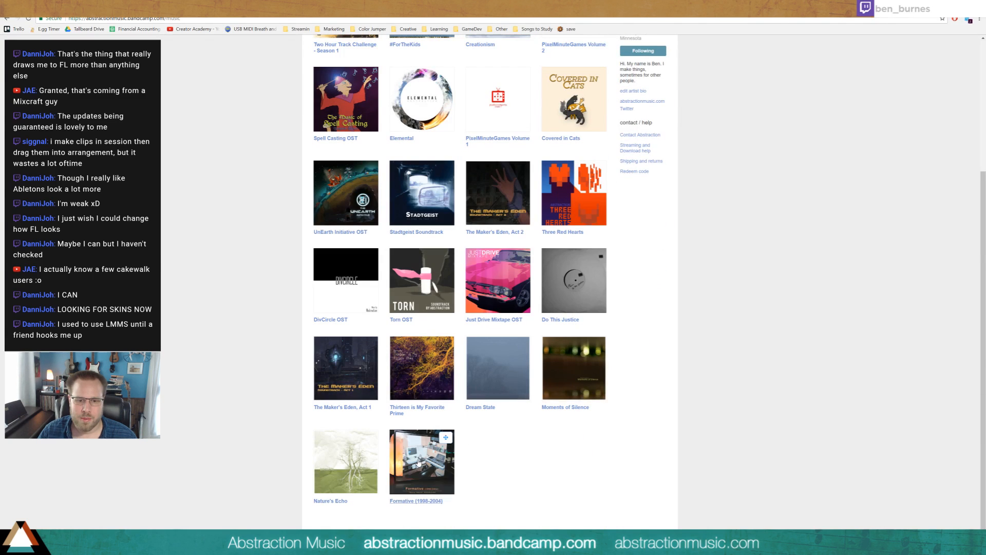
{"action": "left_click", "coordinate": [421, 461]}
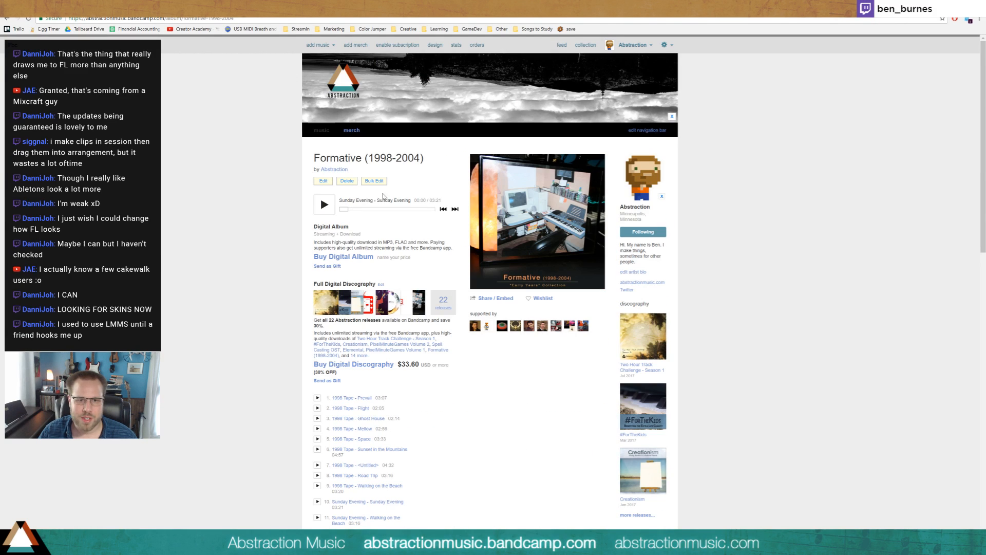
Look through the title, track list and description of the Formative (1998-2004) album.
{"action": "left_click_drag", "start_coordinate": [426, 160], "coordinate": [314, 159]}
{"action": "scroll", "coordinate": [354, 360], "scroll_direction": "down", "scroll_amount": 13}
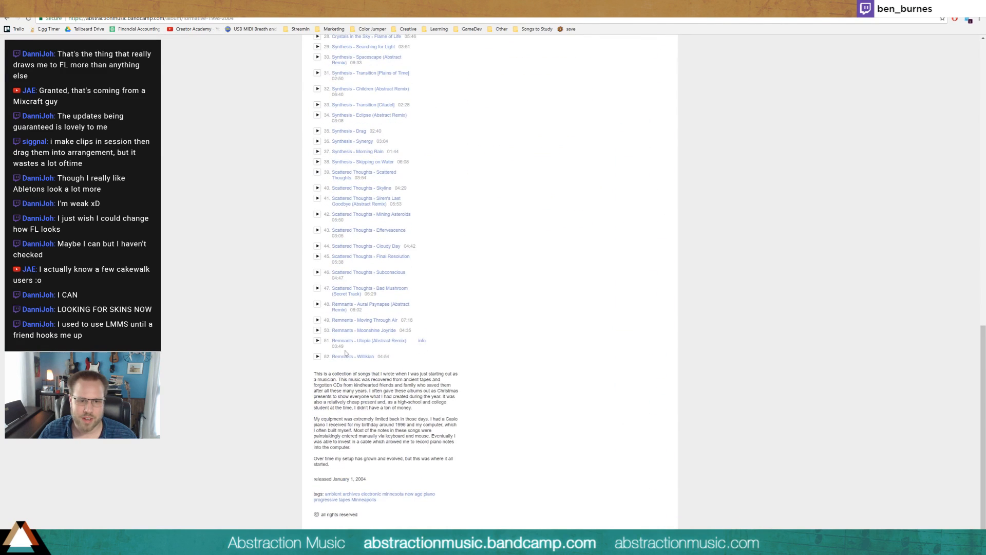
{"action": "scroll", "coordinate": [418, 341], "scroll_direction": "up", "scroll_amount": 8}
{"action": "scroll", "coordinate": [417, 340], "scroll_direction": "up", "scroll_amount": 5}
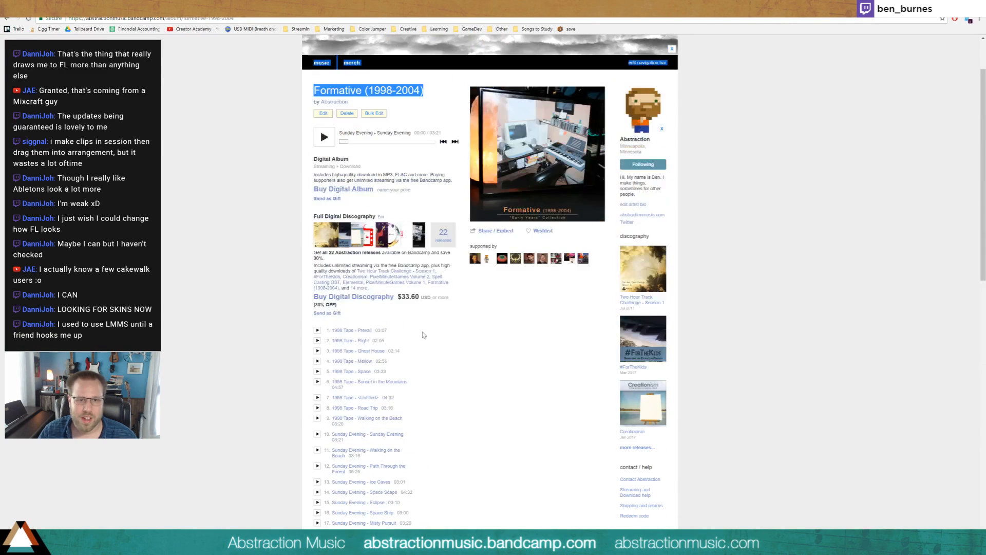
{"action": "left_click", "coordinate": [225, 86]}
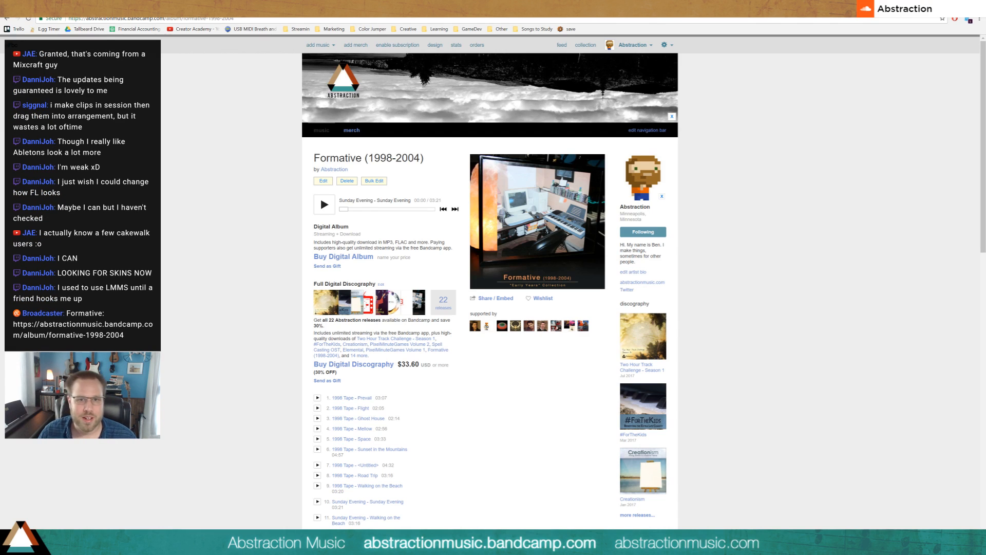
Restore the Chrome window from full size, enlarge it, and close it to return to Ableton Live.
{"action": "left_click_drag", "start_coordinate": [493, 7], "coordinate": [294, 91]}
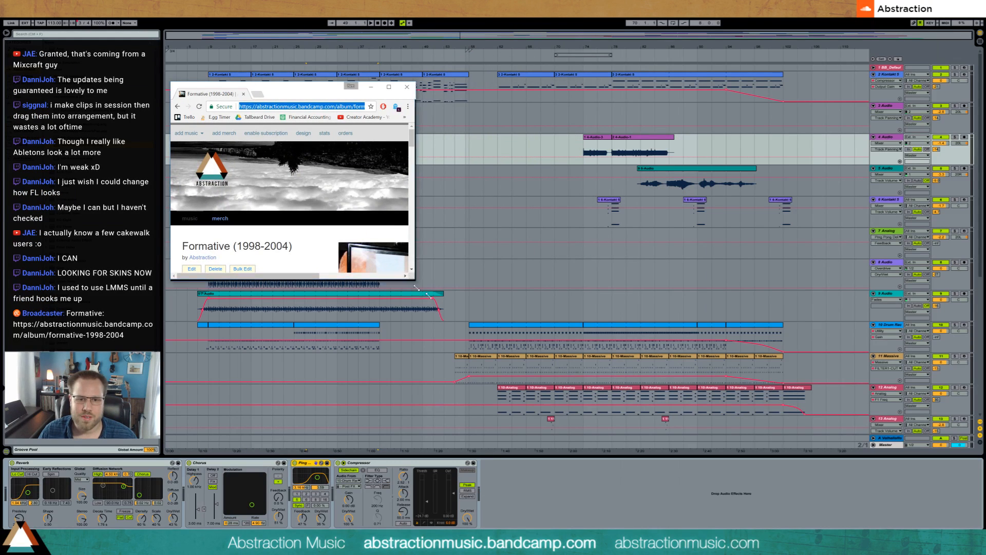
{"action": "left_click_drag", "start_coordinate": [414, 277], "coordinate": [692, 484]}
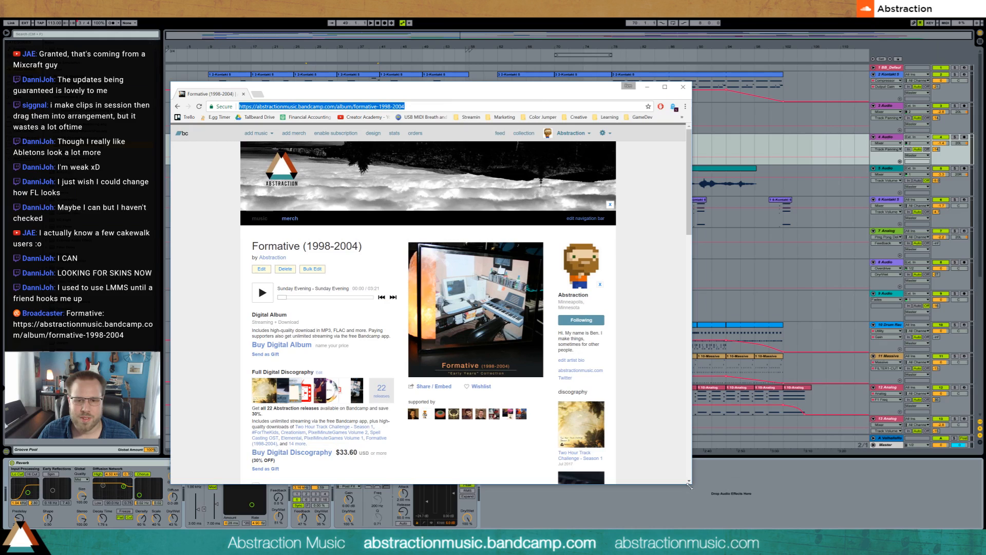
{"action": "left_click", "coordinate": [683, 88]}
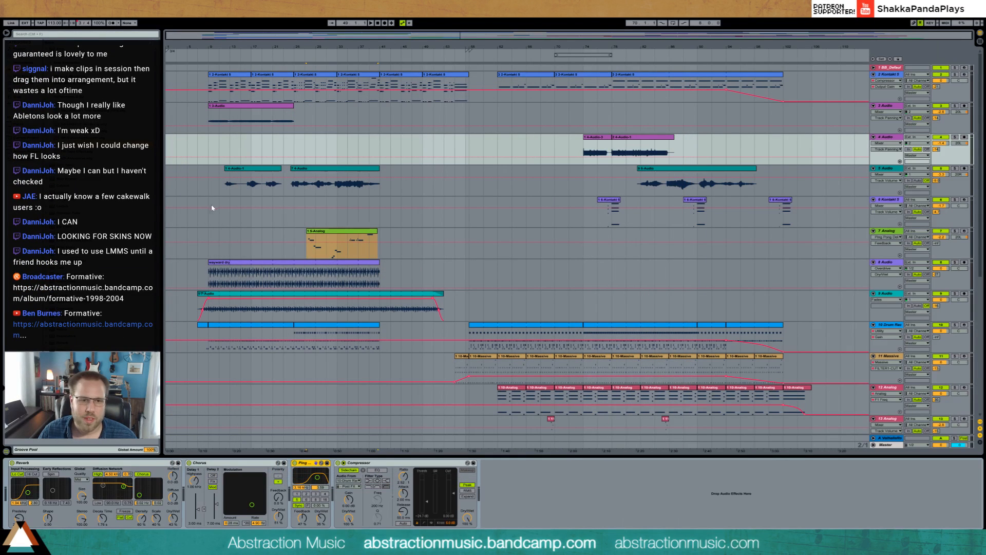
Place the insertion marker at bar 7 on the 2 Kontakt 5 track, just before the first clips.
{"action": "left_click", "coordinate": [199, 220]}
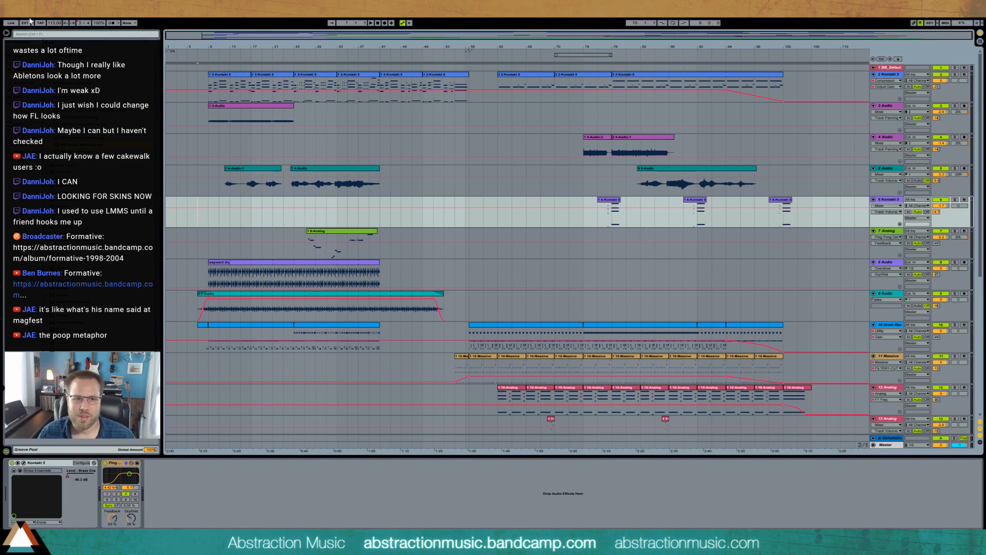
{"action": "left_click", "coordinate": [198, 80]}
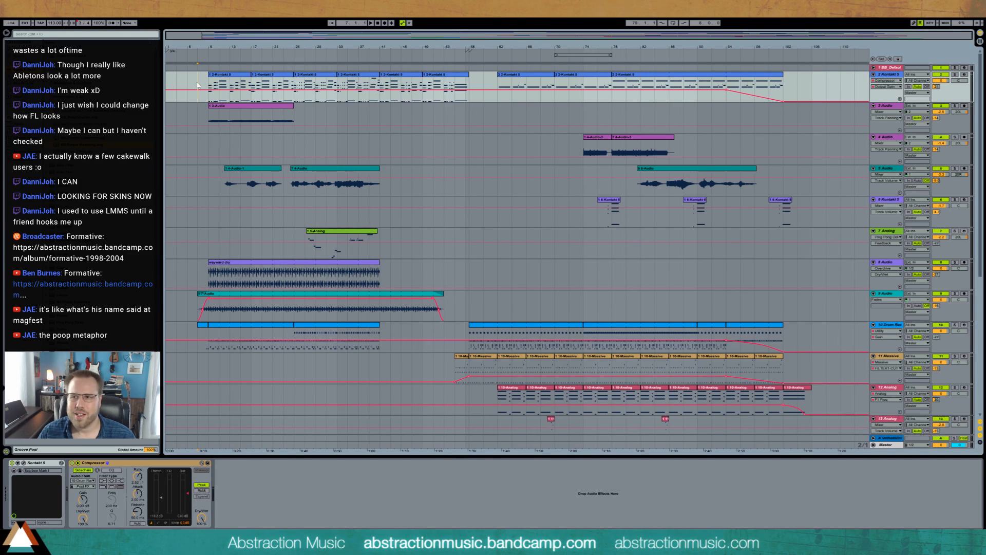